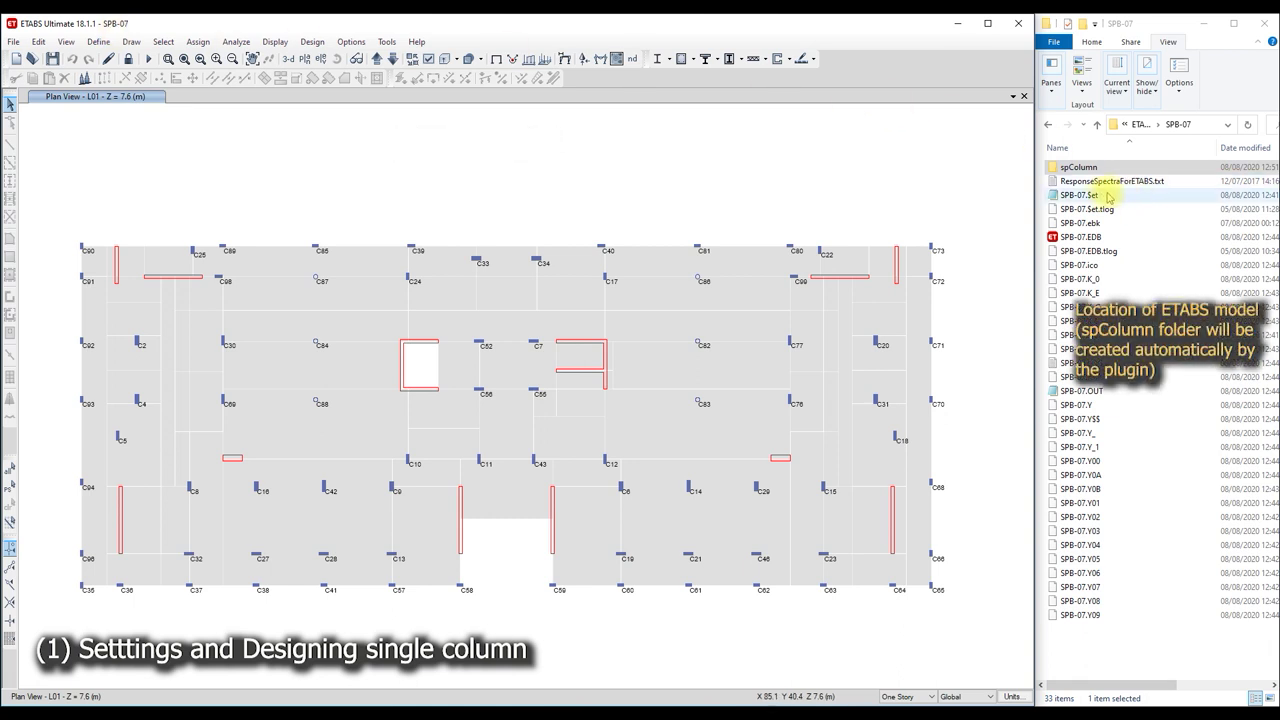
- Check the folder path of the SPB-07.EDB model file, then go back to the ETABS model
left_click(1094, 238)
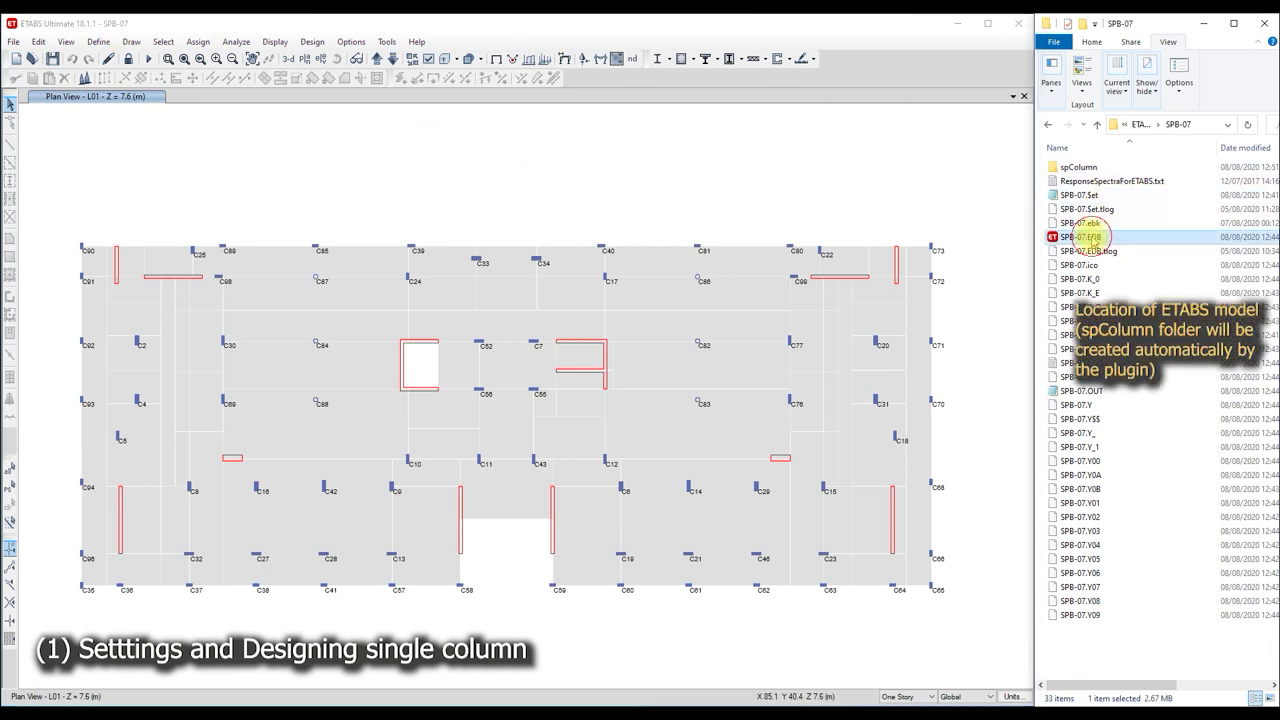
left_click(1203, 129)
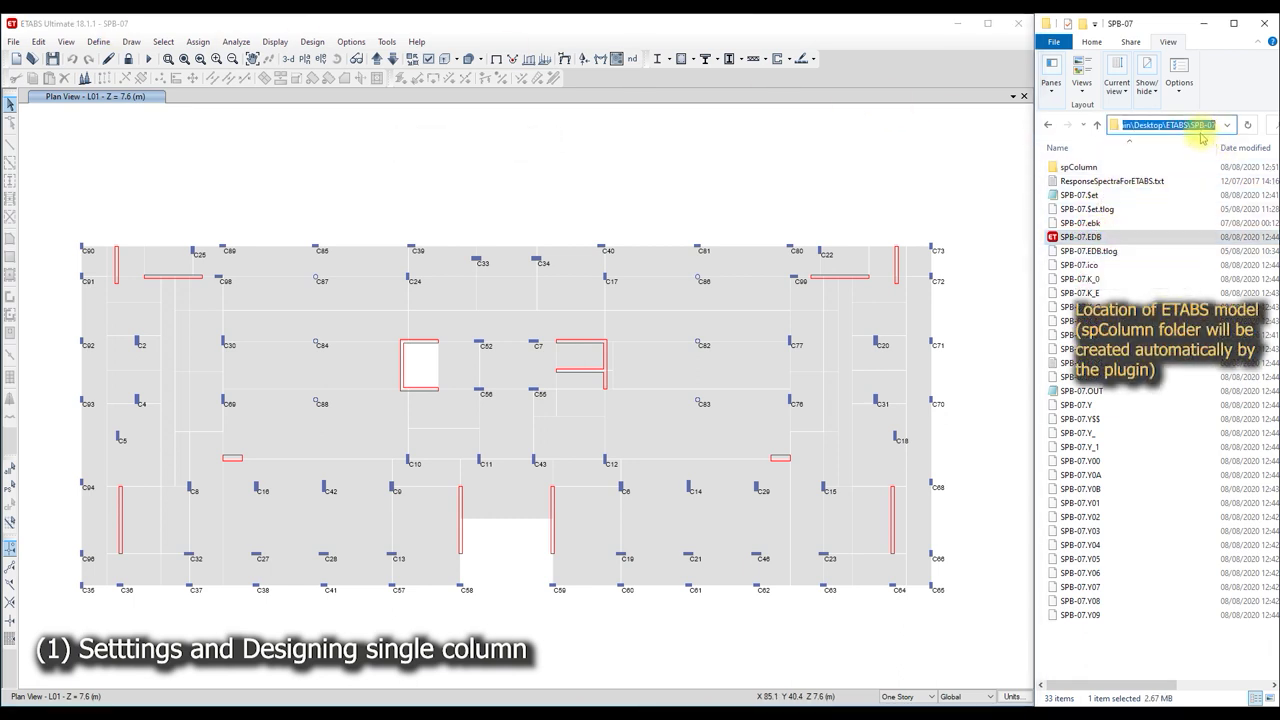
left_click(1143, 252)
left_click(253, 202)
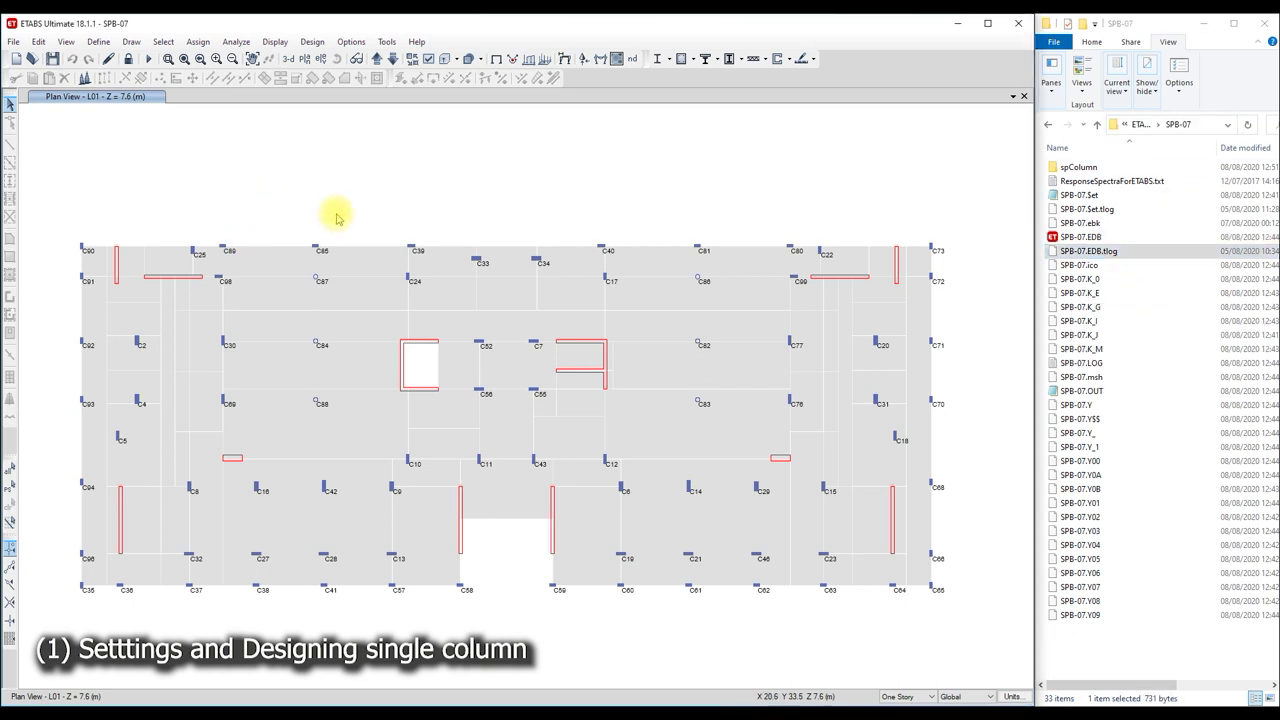
- Select column C81 on the L01 plan and launch the ETABS to spColumn plugin
left_click(697, 250)
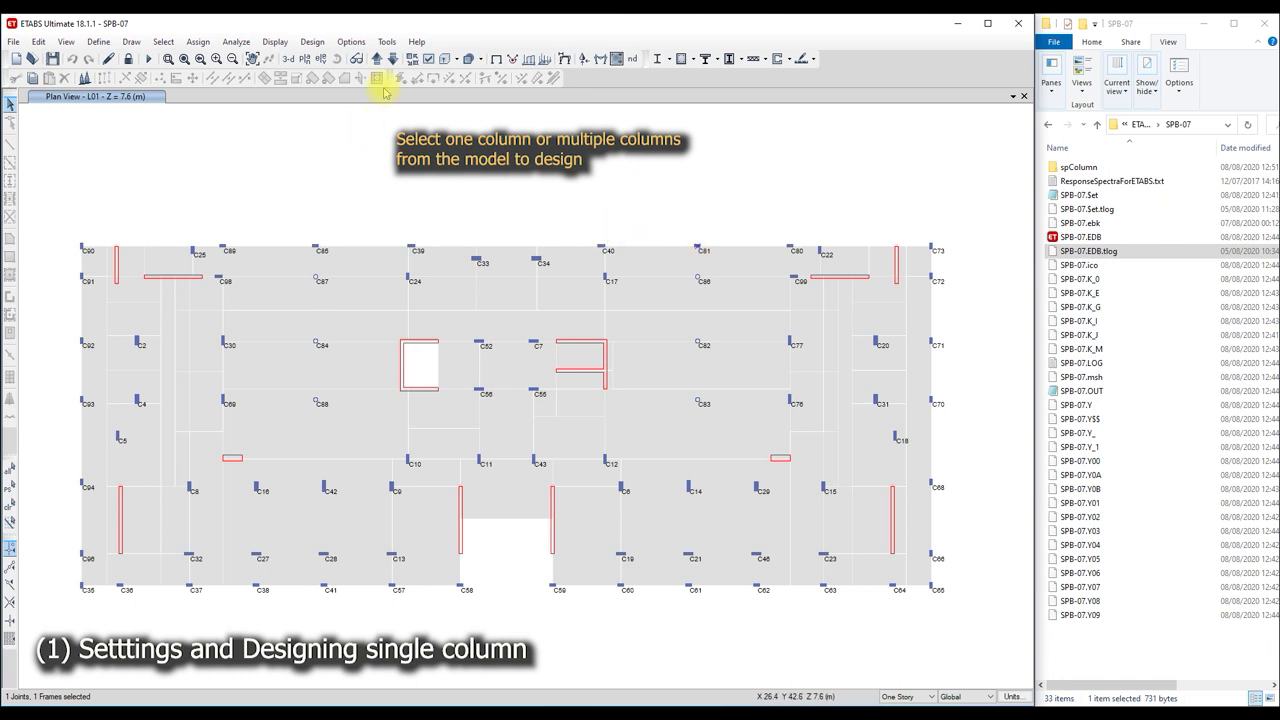
left_click(386, 42)
left_click(412, 76)
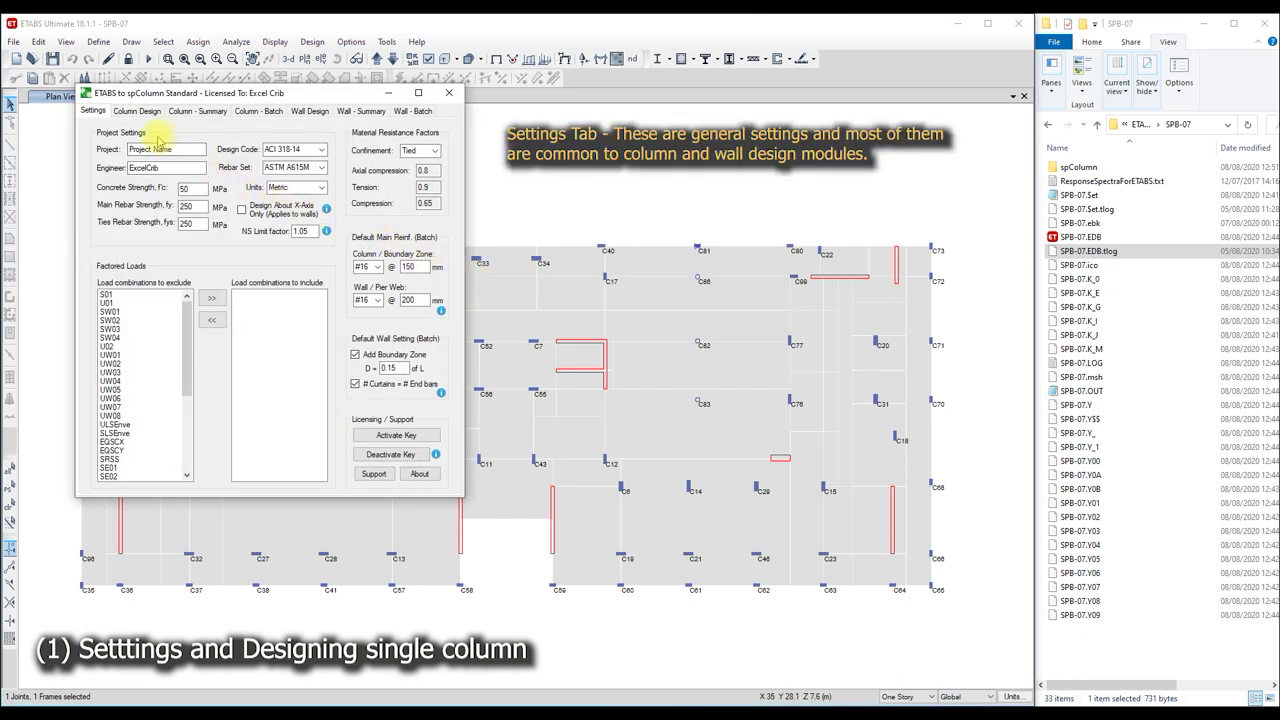
- Enter SPB as the project name and fill in the engineer's initials
left_click_drag(175, 149, 62, 153)
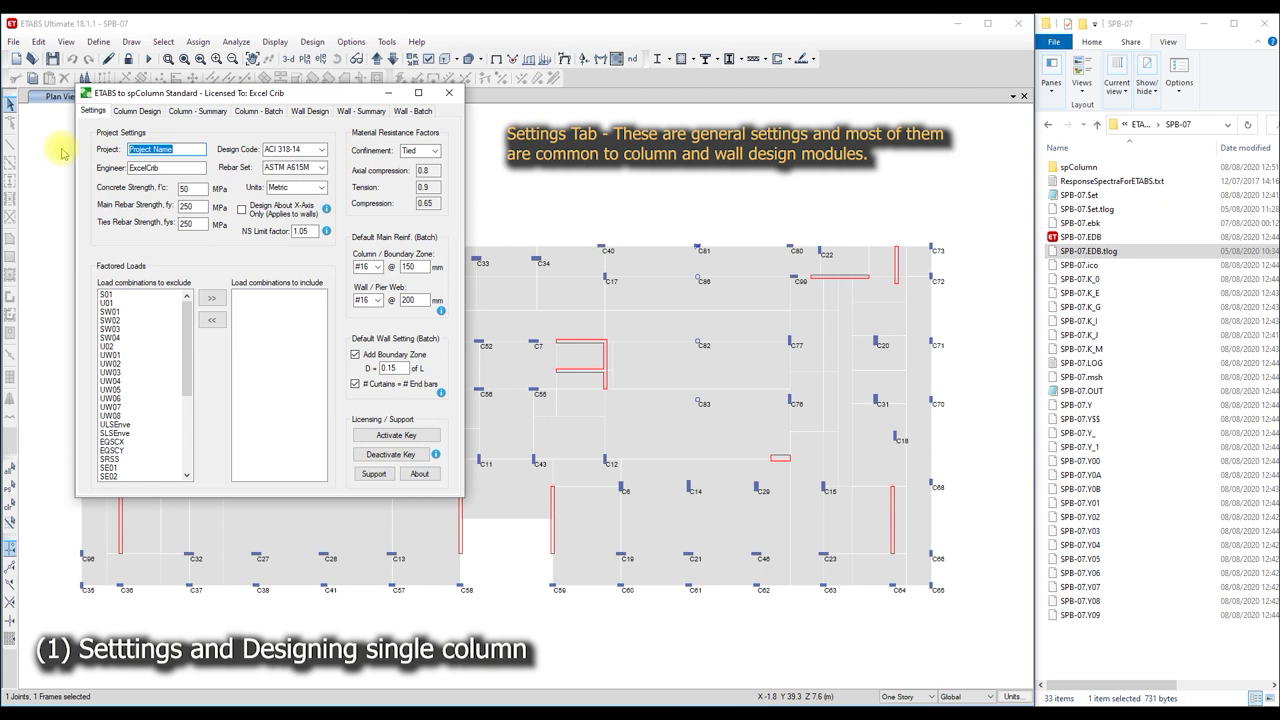
type("SPB")
left_click_drag(205, 168, 10, 152)
type("EC")
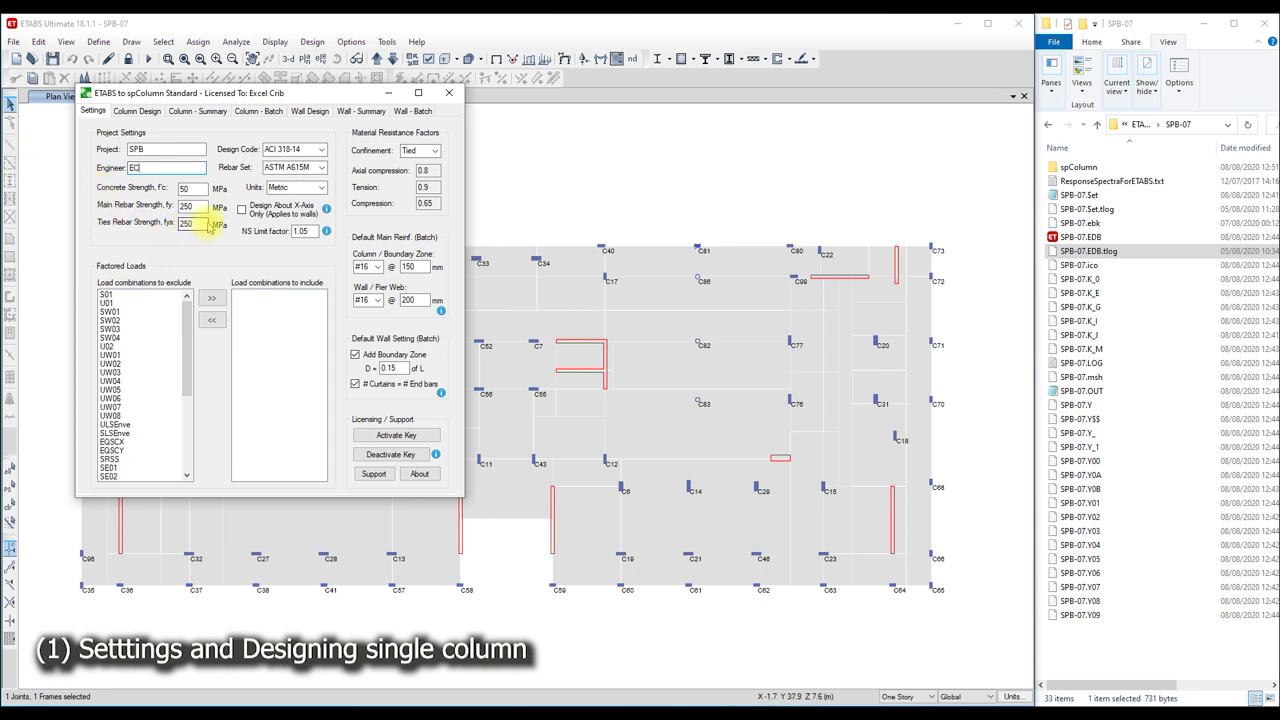
- Set both main and tie rebar strengths to 414 MPa
double_click(188, 206)
type("414")
key("Tab")
type("414")
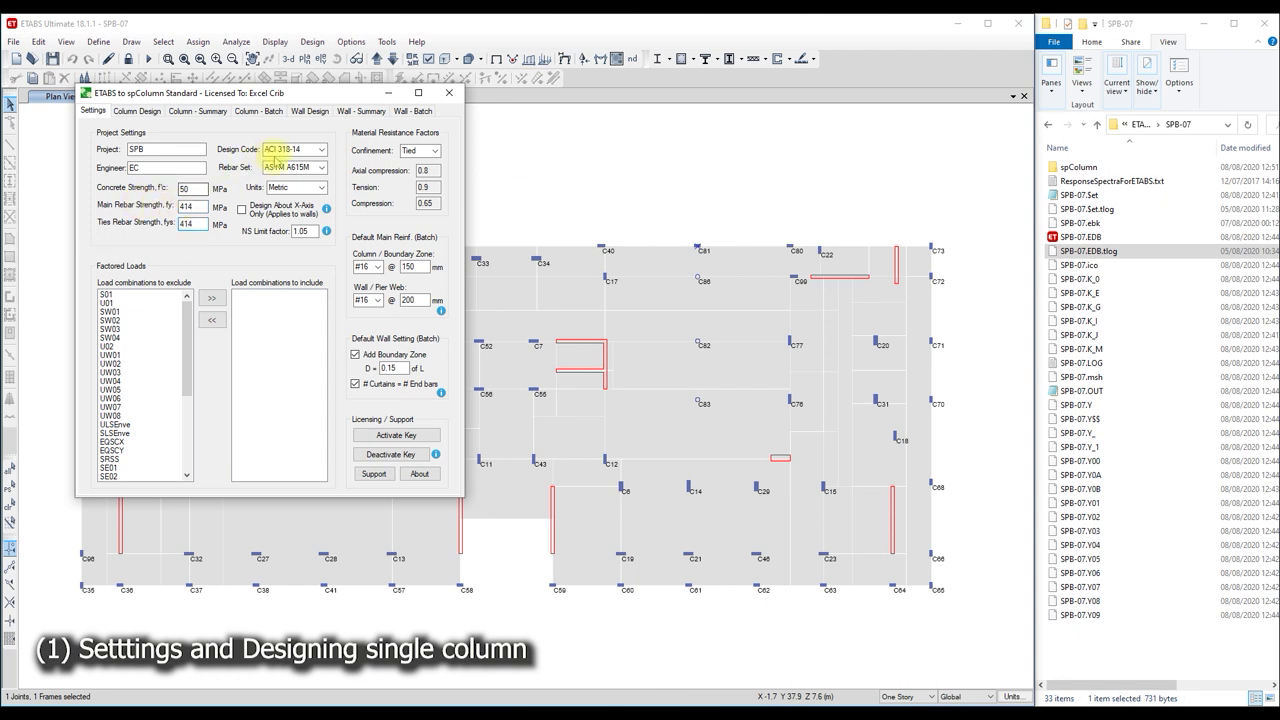
- Choose design code ACI 318-19, keeping ASTM A615M as the rebar set
left_click(321, 149)
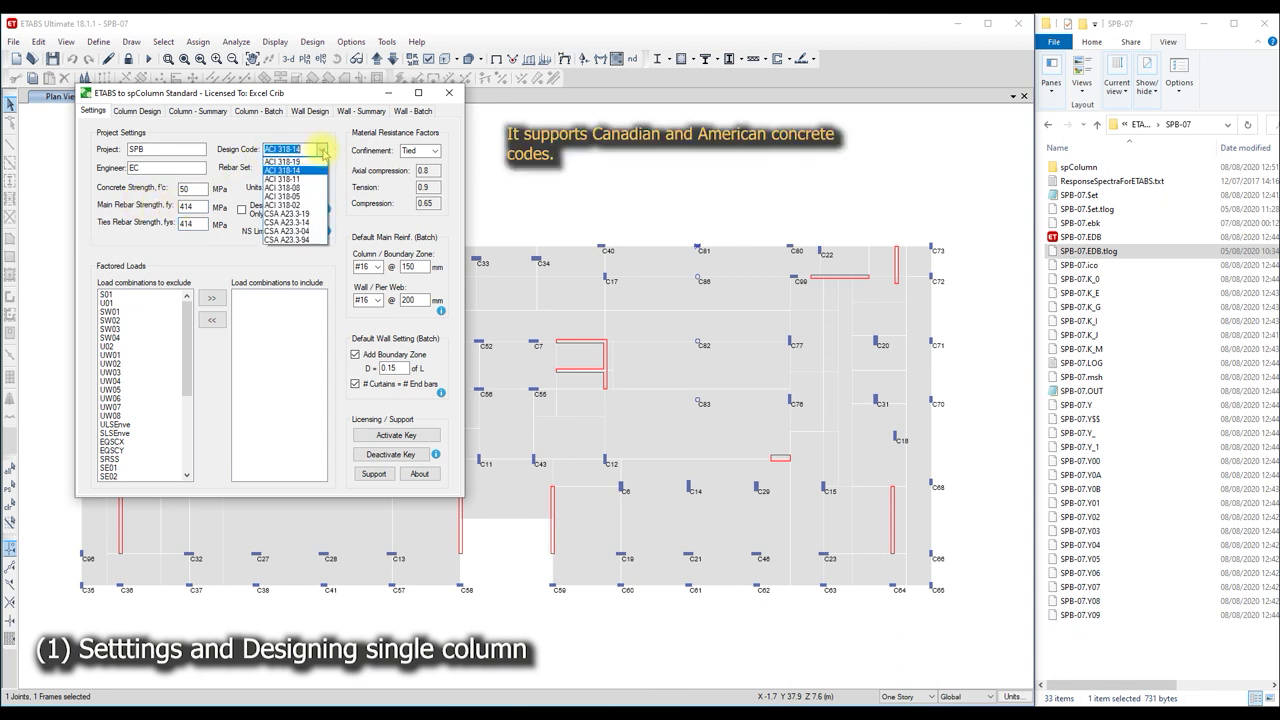
left_click(318, 213)
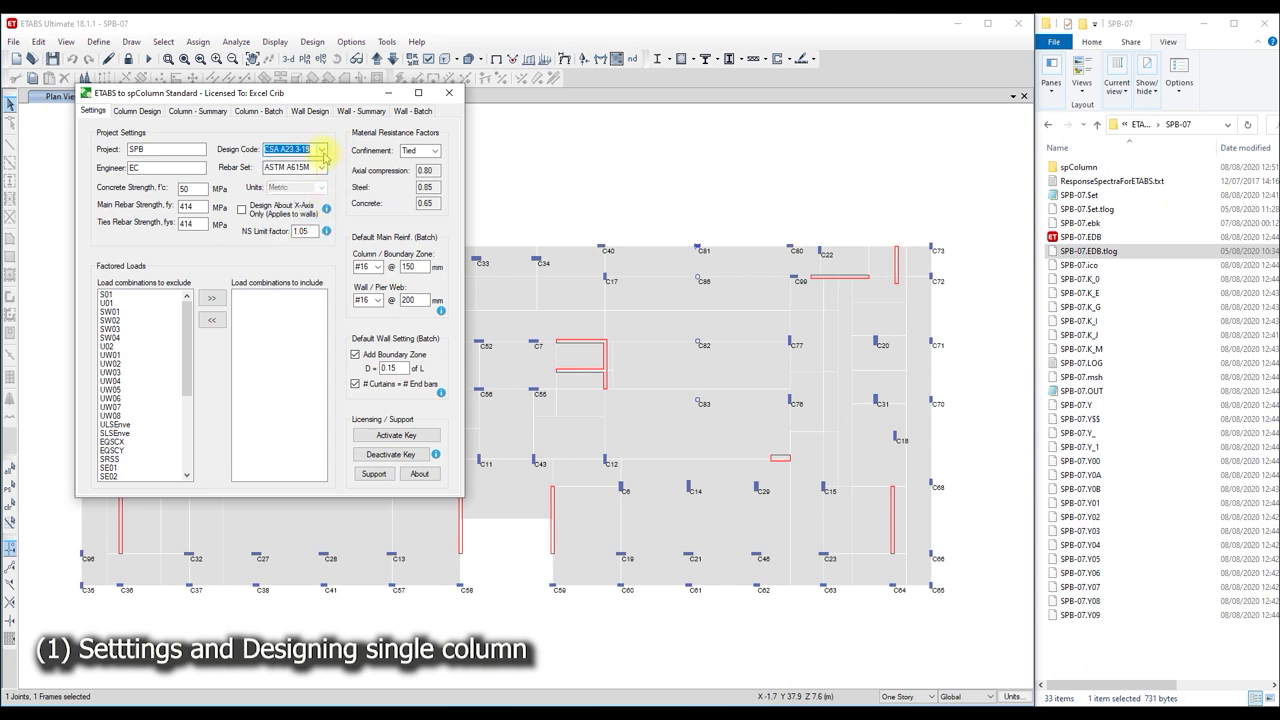
left_click(322, 152)
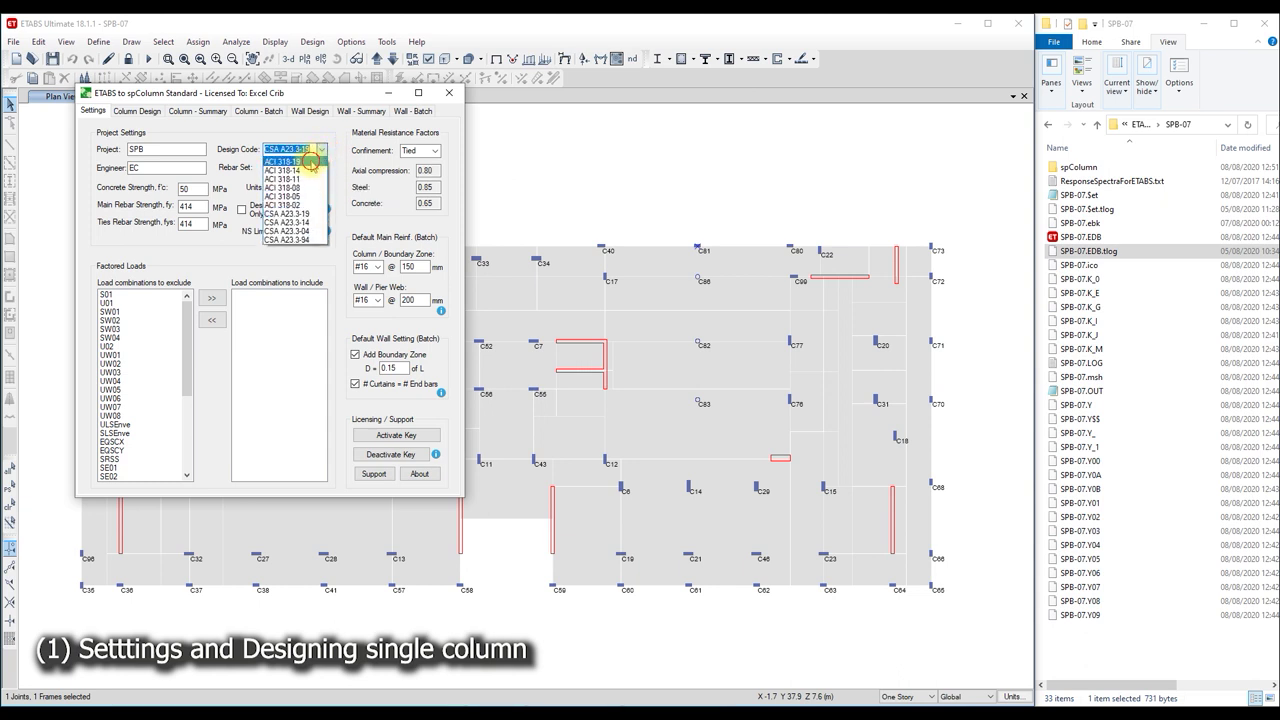
left_click(300, 161)
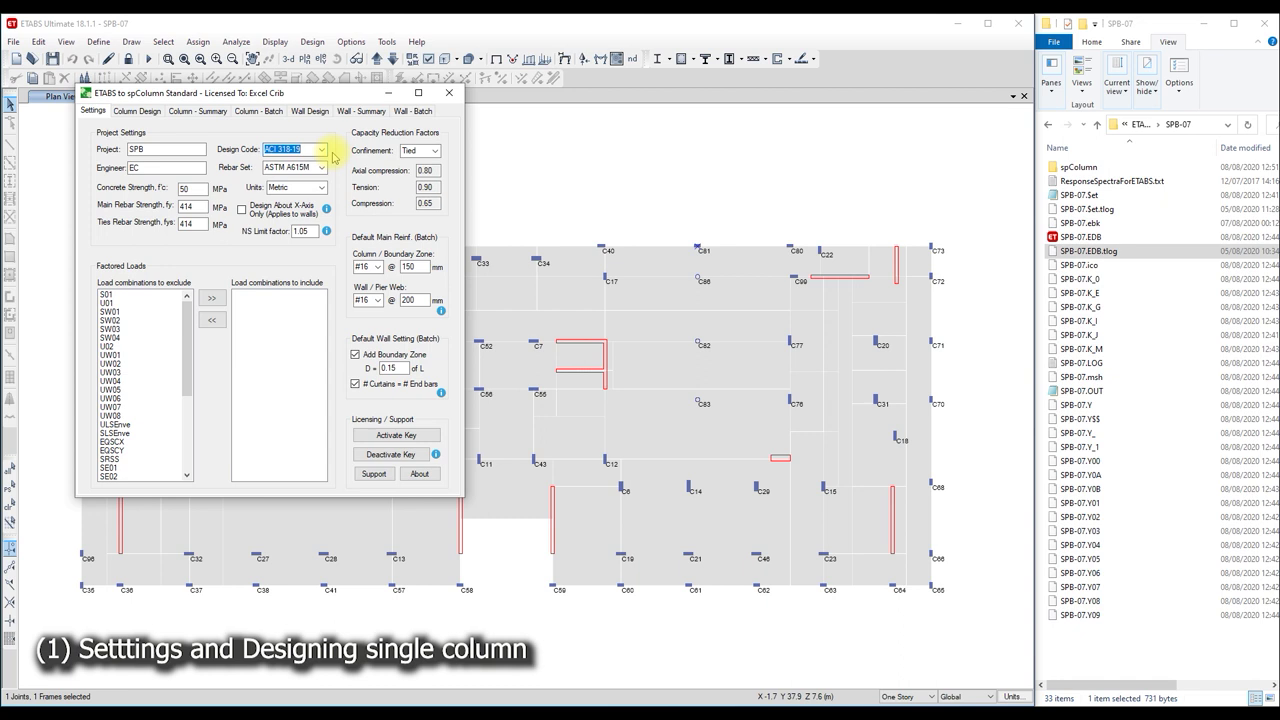
left_click(321, 167)
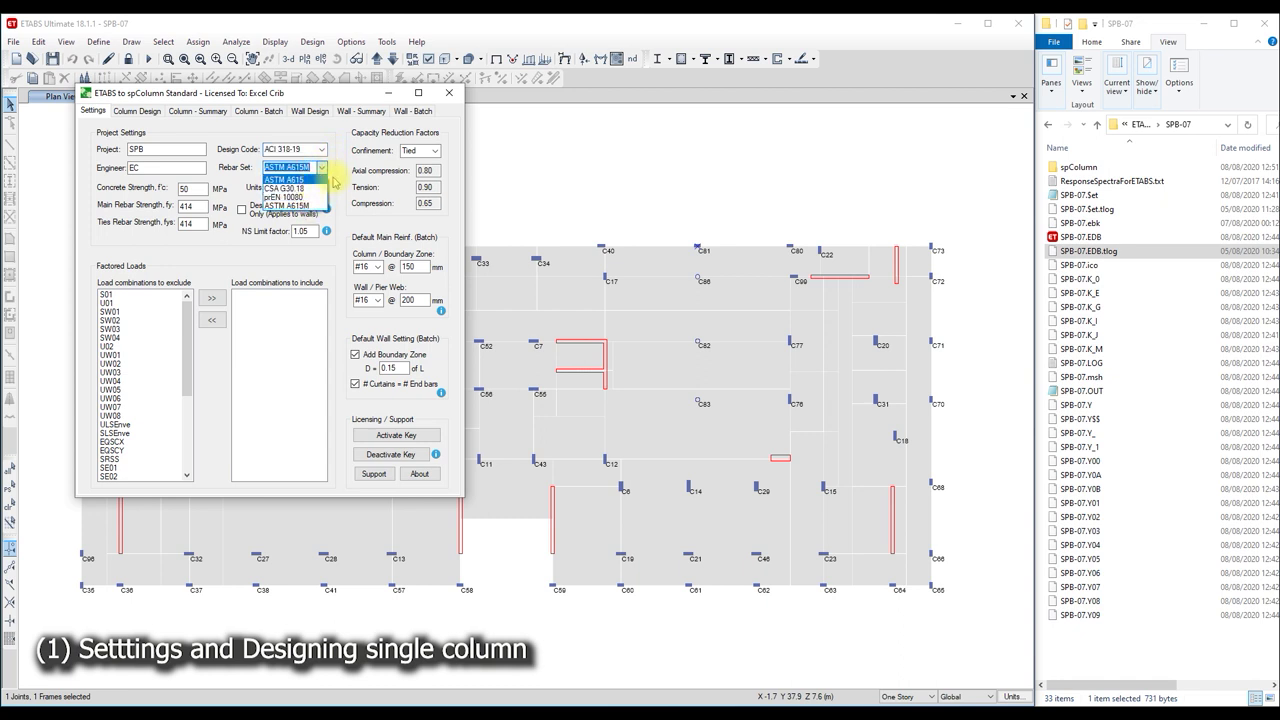
left_click(334, 177)
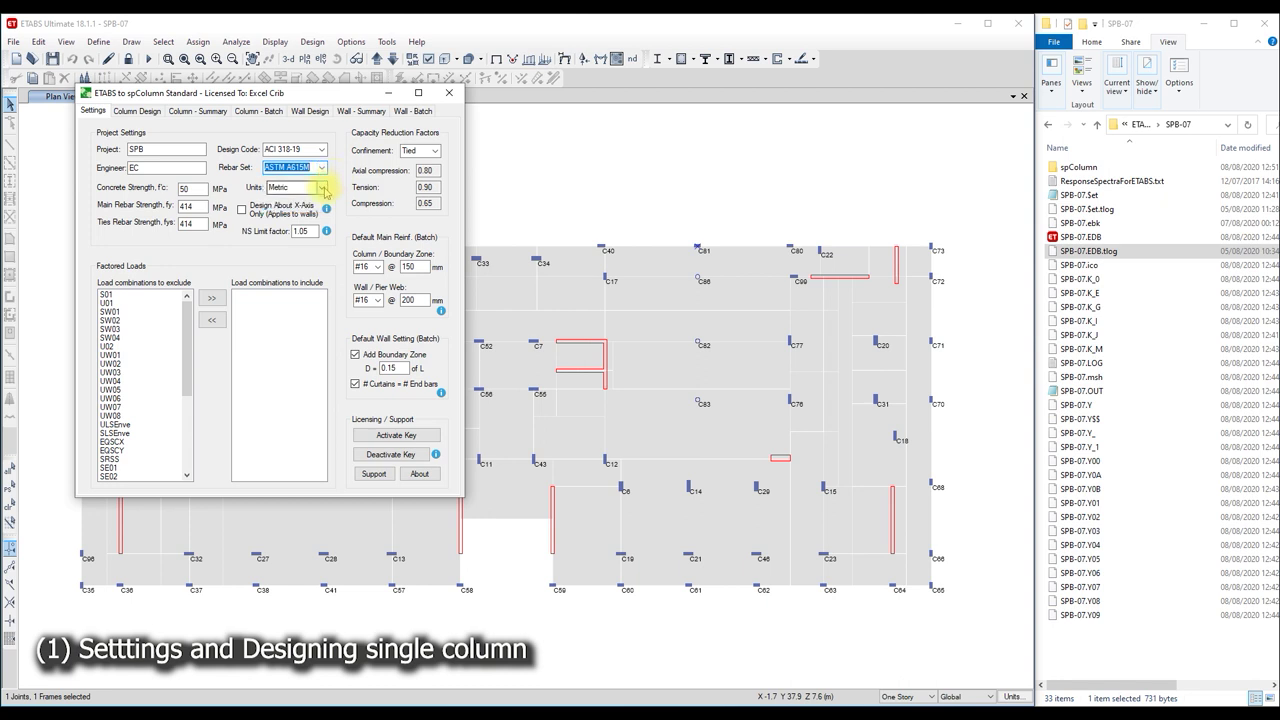
left_click(321, 188)
left_click(333, 188)
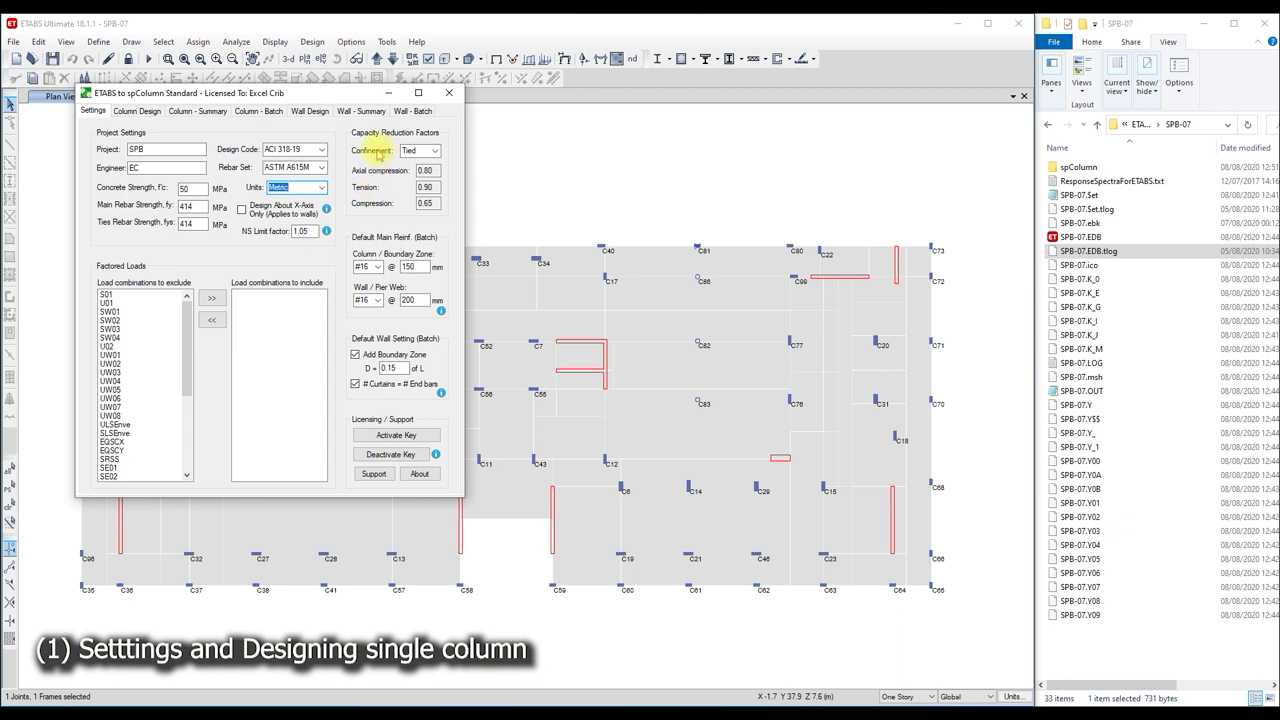
left_click(428, 151)
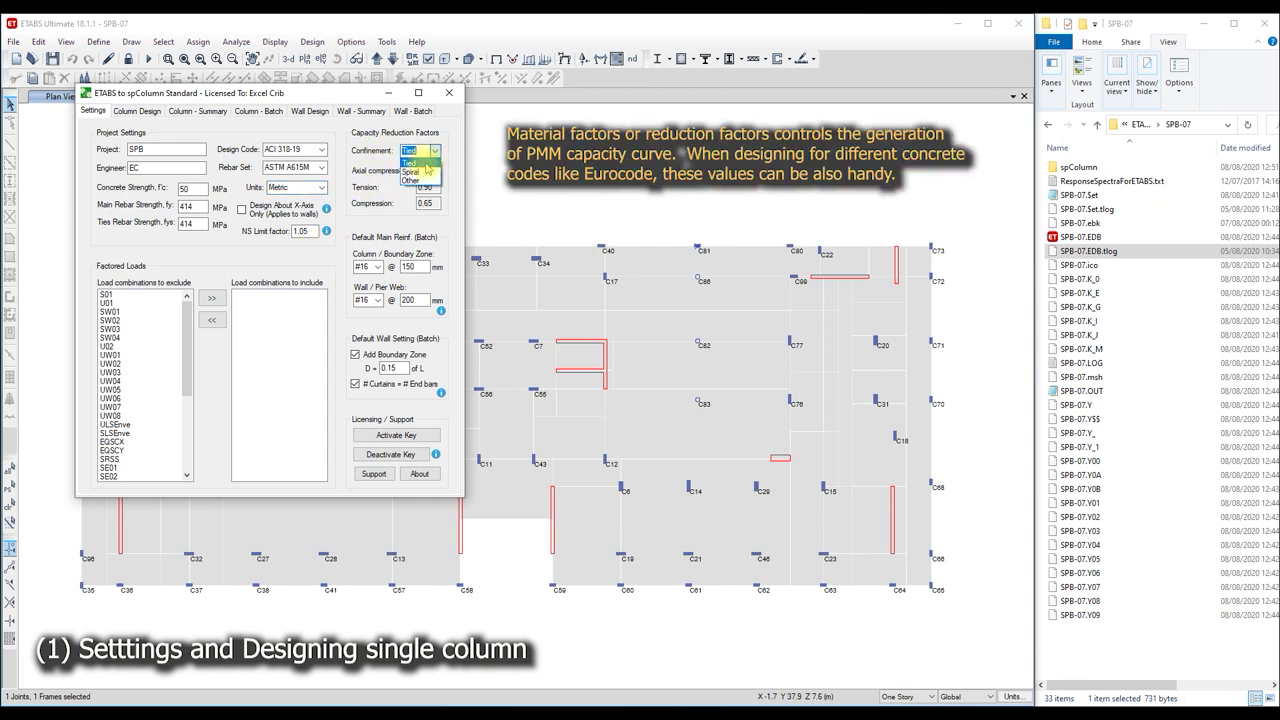
left_click(428, 171)
left_click(435, 151)
left_click(428, 181)
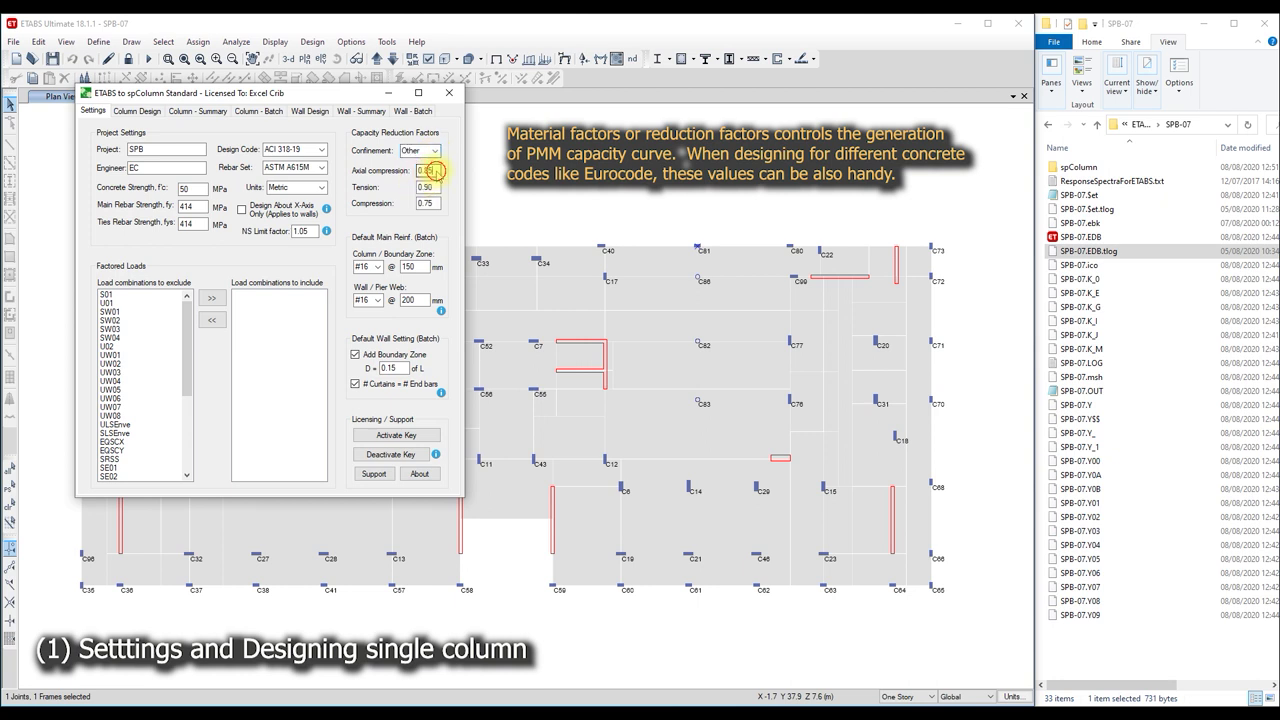
left_click_drag(436, 171, 426, 171)
type("9")
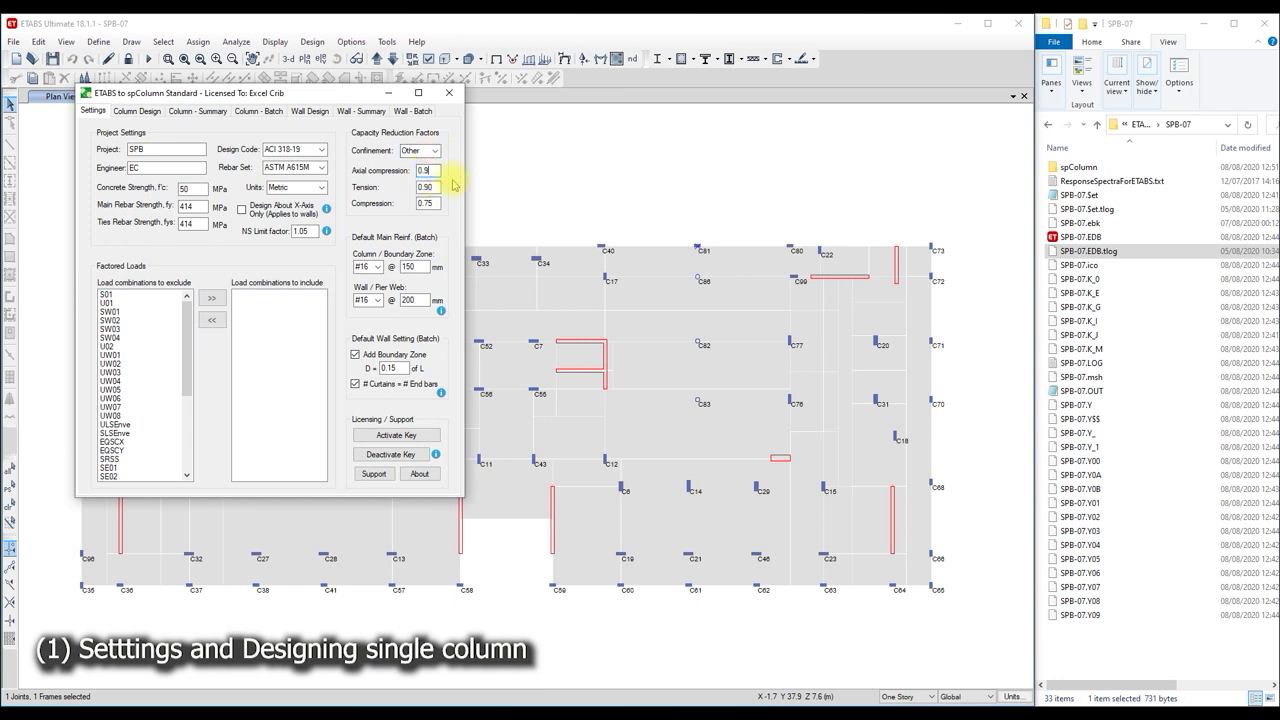
left_click(433, 151)
left_click(424, 162)
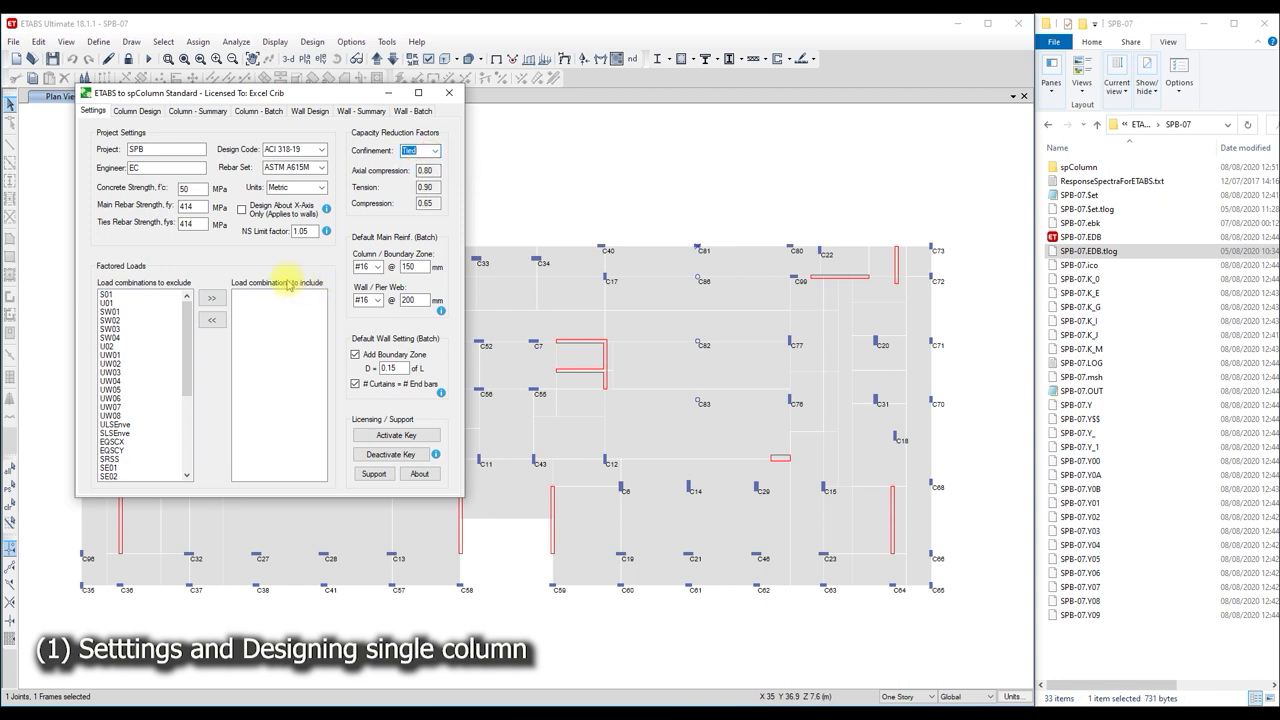
- Move U01, U02, UW01–UW08, UE01–UE08 and UES01 into the included load combinations
left_click(172, 303)
left_click(211, 298)
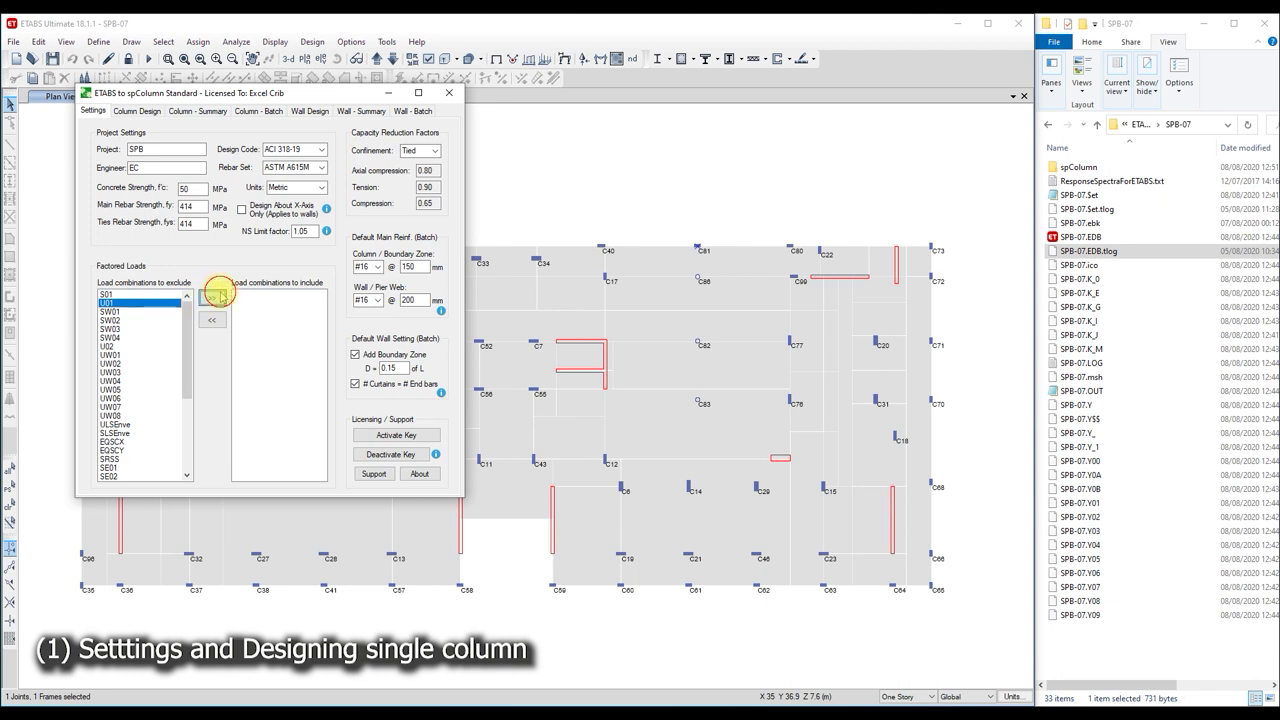
left_click_drag(120, 339, 114, 412)
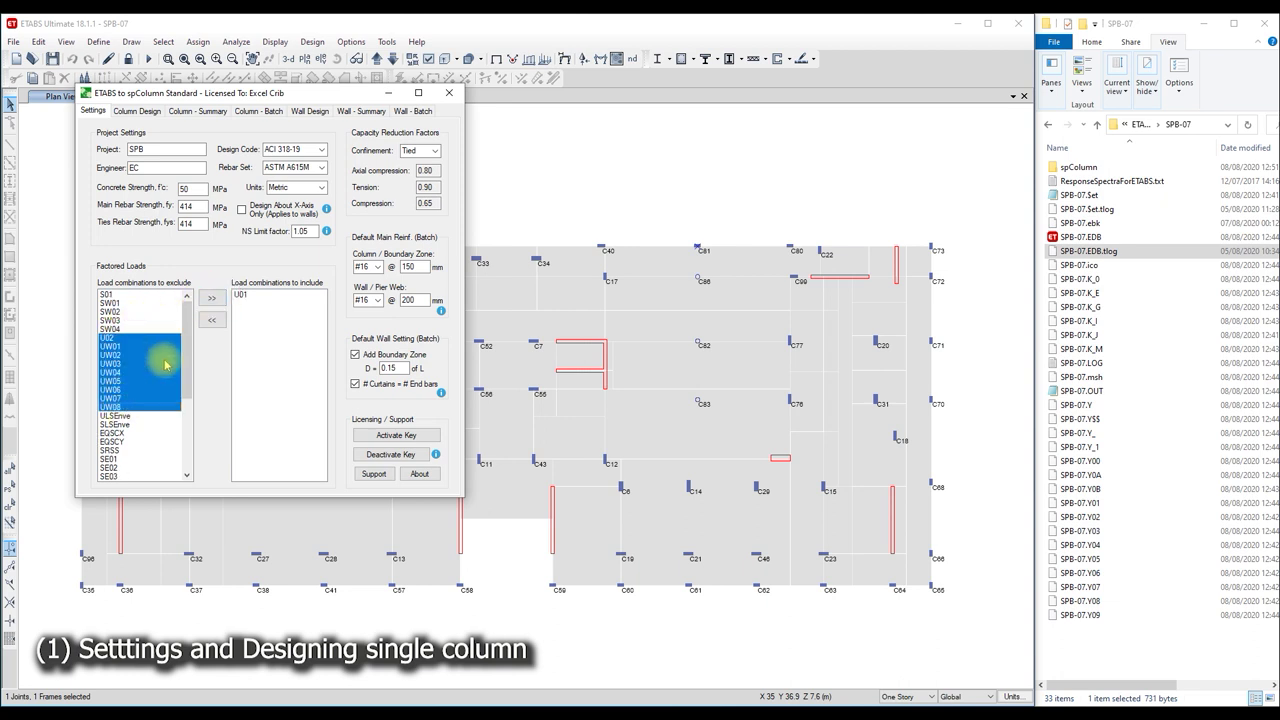
left_click(211, 298)
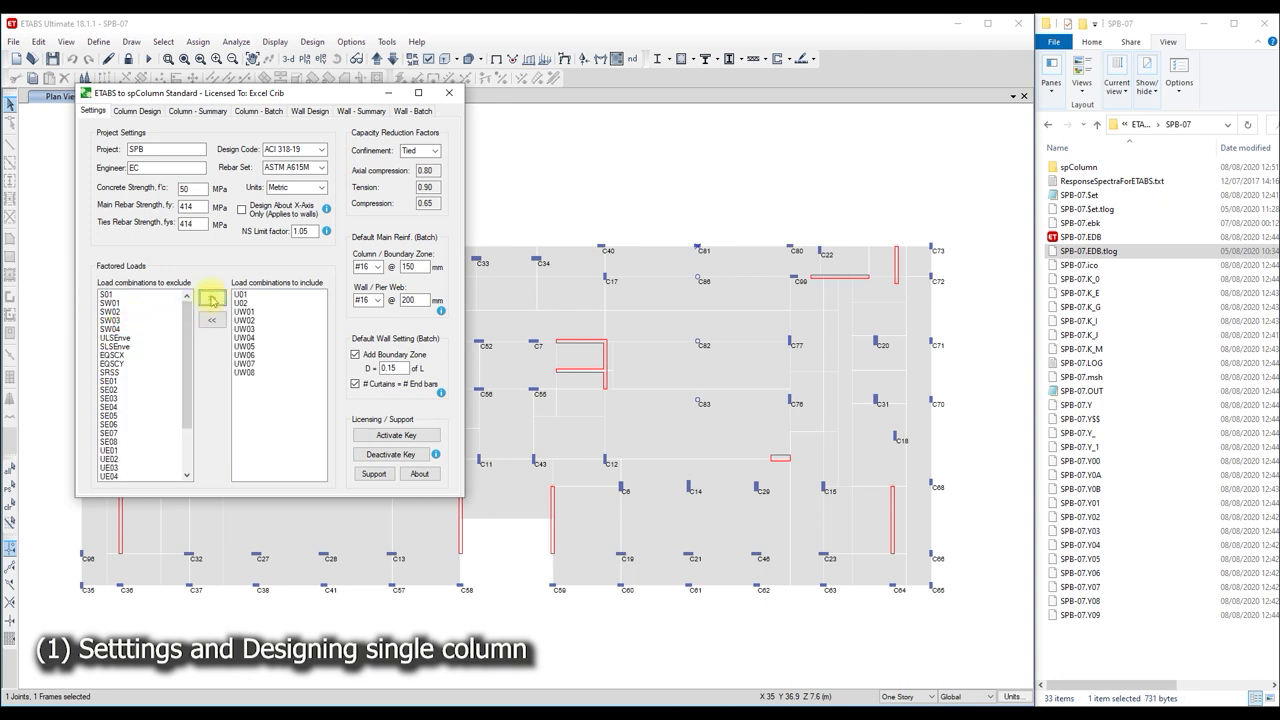
scroll(130, 430, "down", 2)
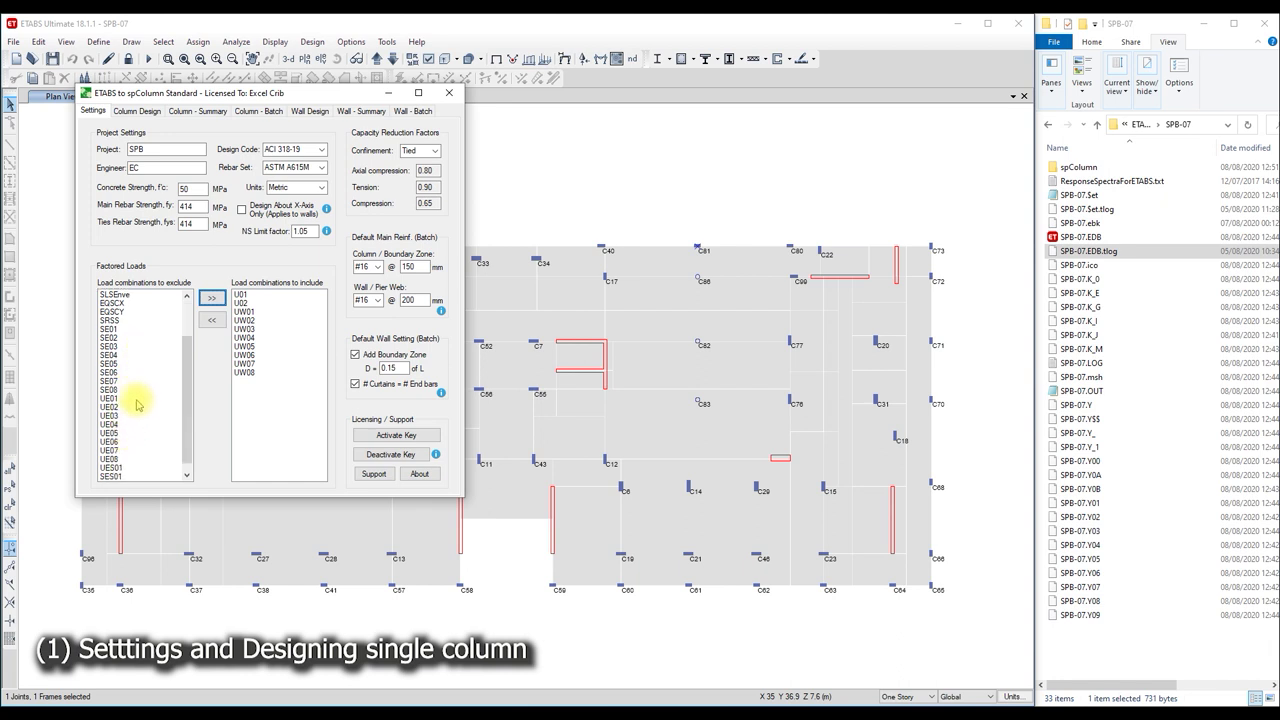
left_click_drag(128, 399, 128, 470)
left_click(211, 298)
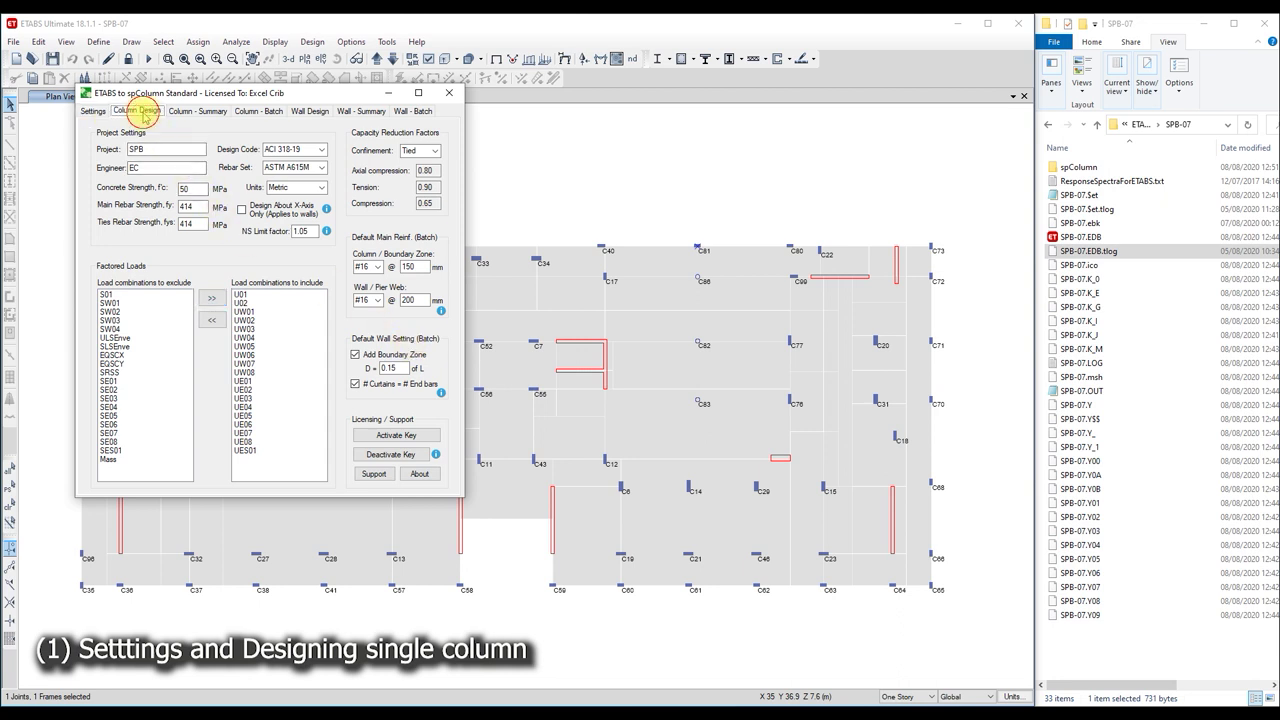
- On C81's Column Design page, confirm the 300 × 600 section and use three end bars per face
left_click(143, 112)
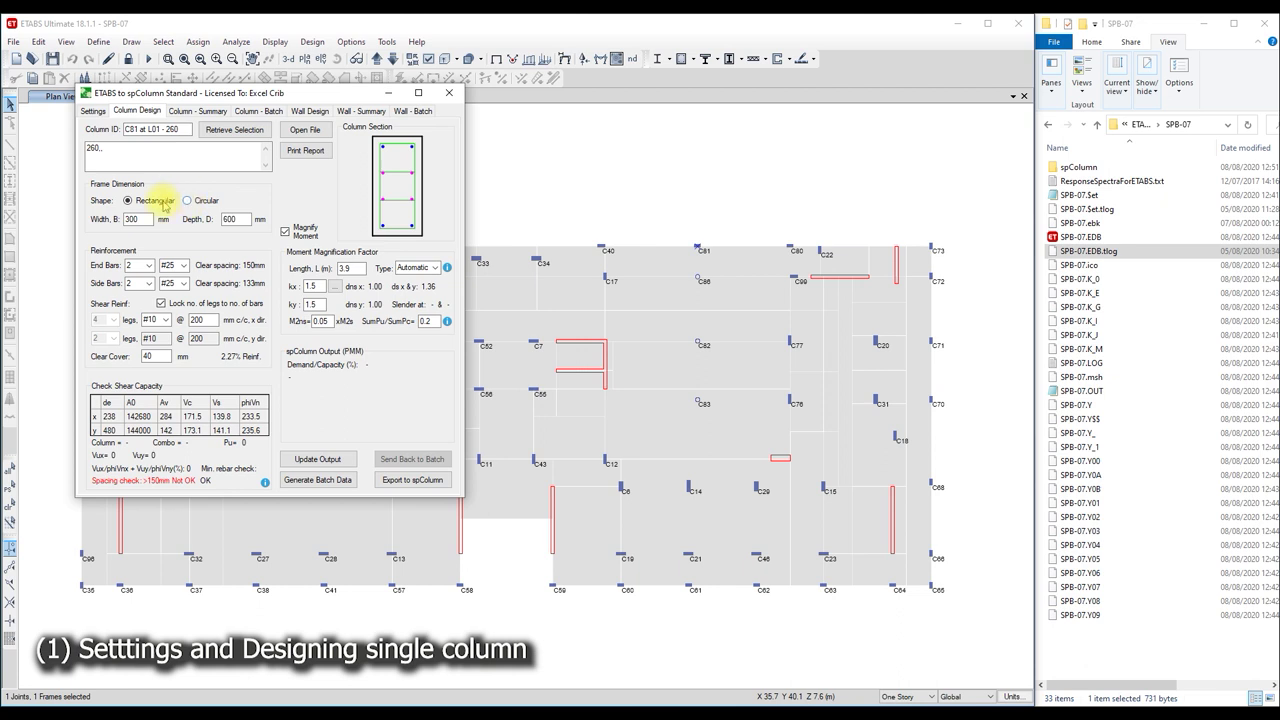
double_click(140, 220)
double_click(244, 228)
left_click(150, 266)
left_click(130, 286)
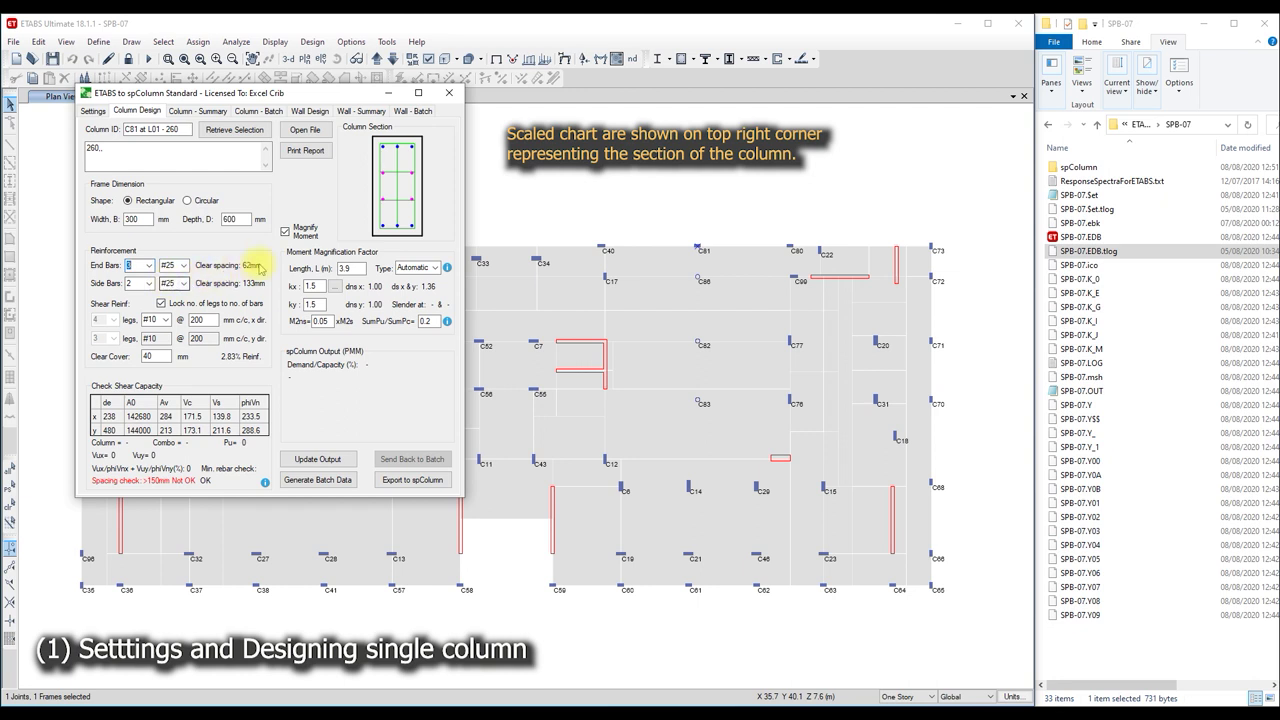
- Unlock tie legs from bar count and set two tie legs in both x and y
left_click(161, 303)
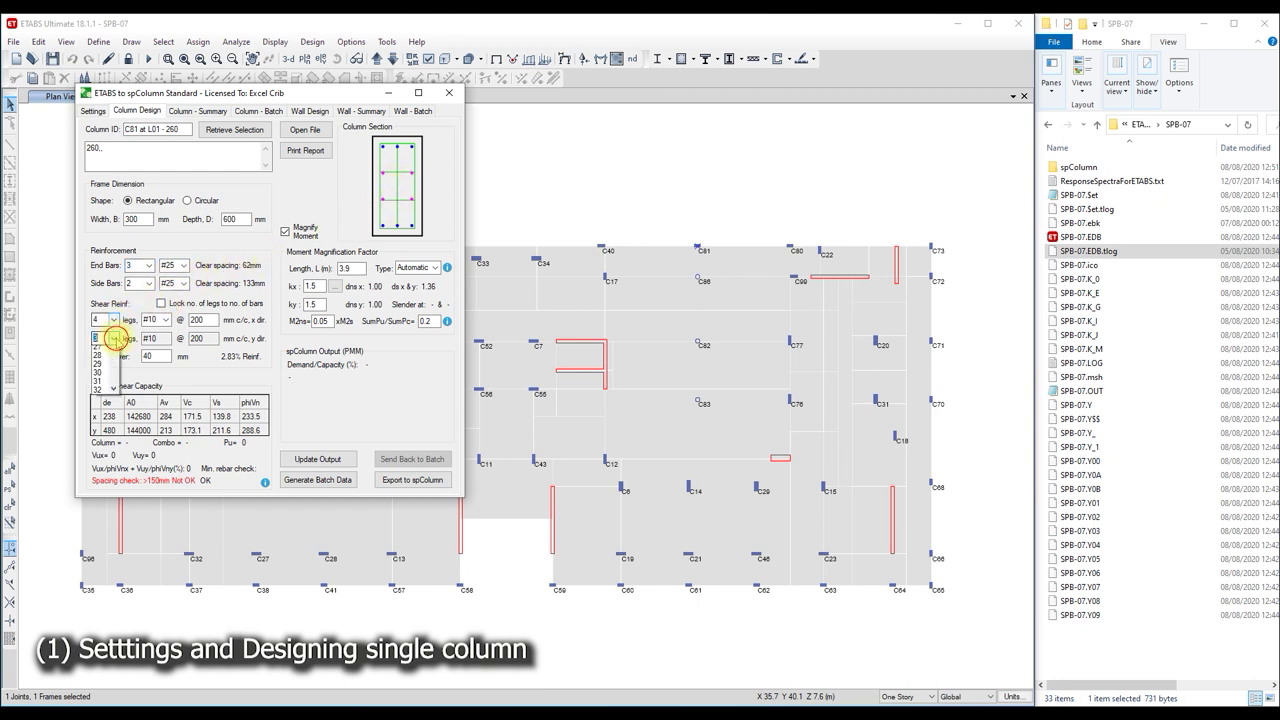
left_click(112, 338)
left_click(97, 348)
left_click(112, 319)
left_click(98, 331)
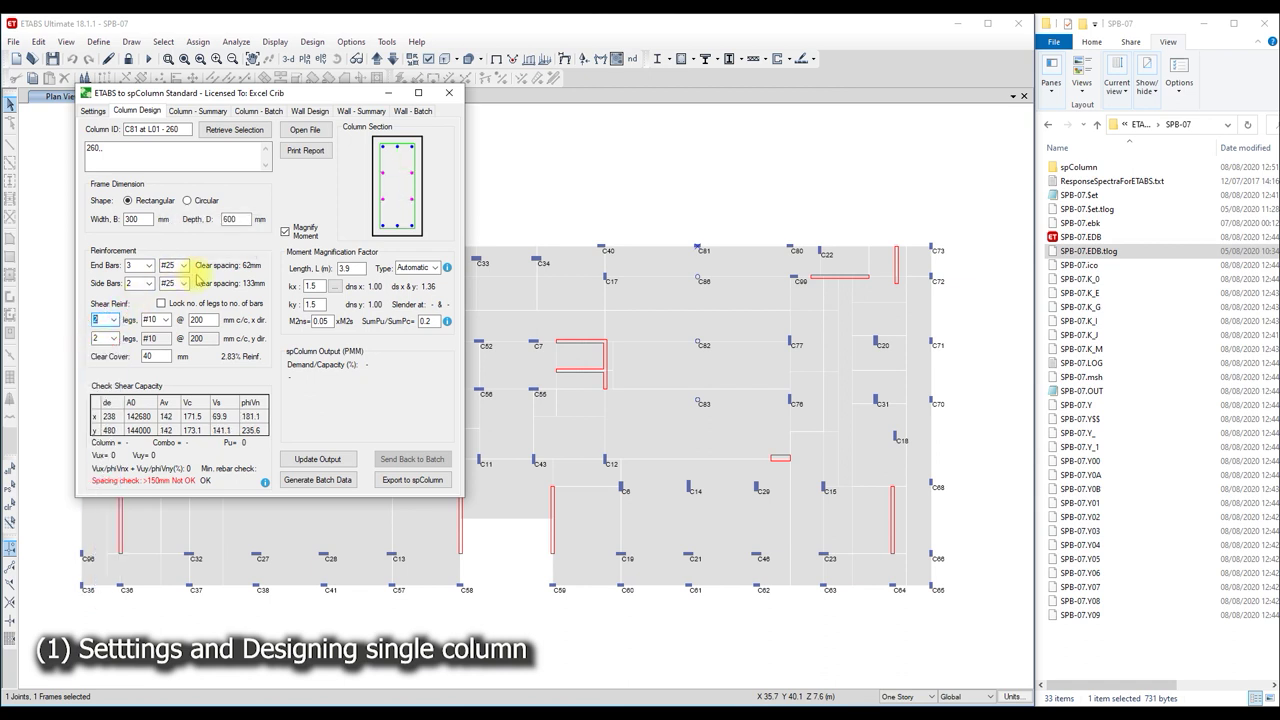
- Use three #22 side bars per face and lock tie legs to bar count, giving 2.99%
left_click(148, 283)
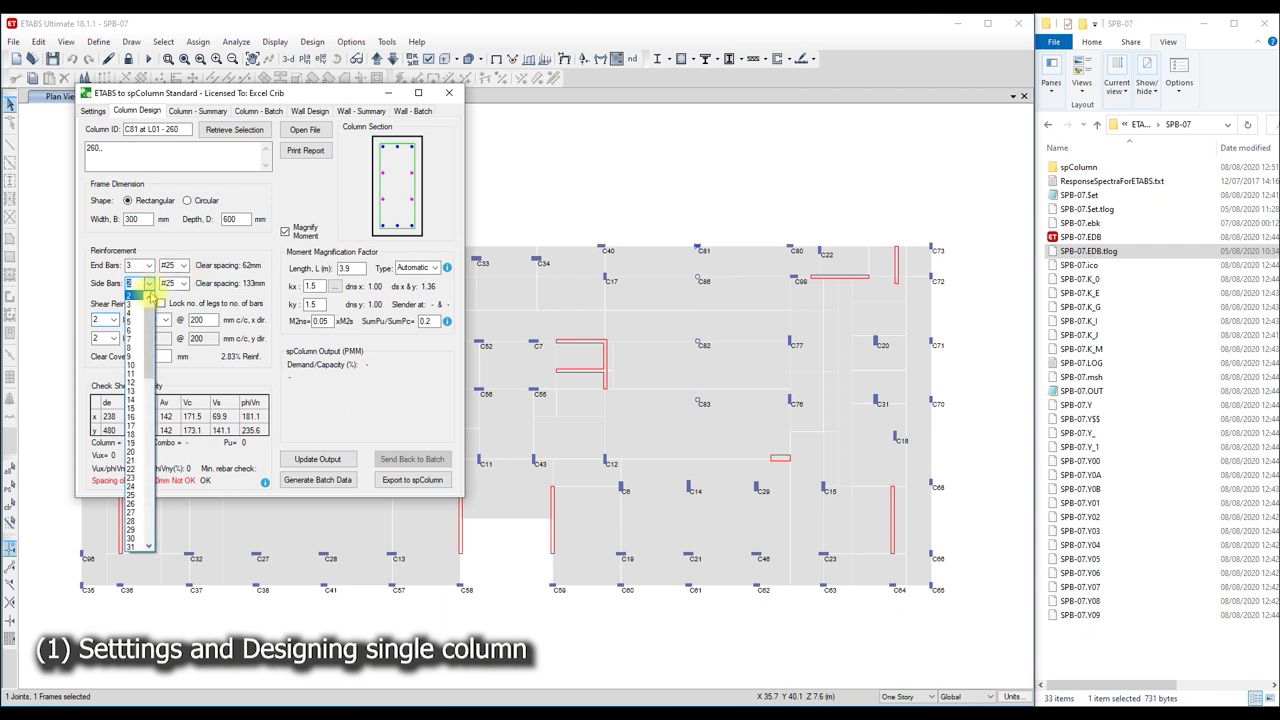
left_click(138, 304)
mouse_move(170, 283)
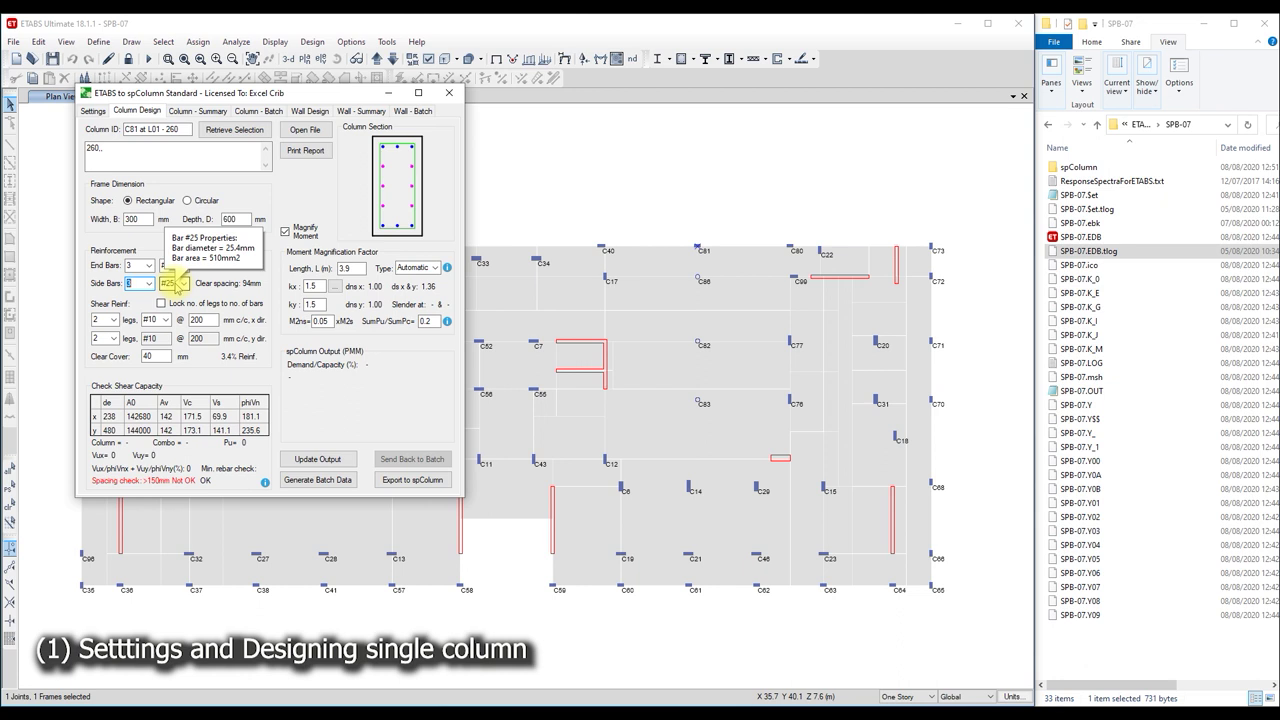
left_click(182, 285)
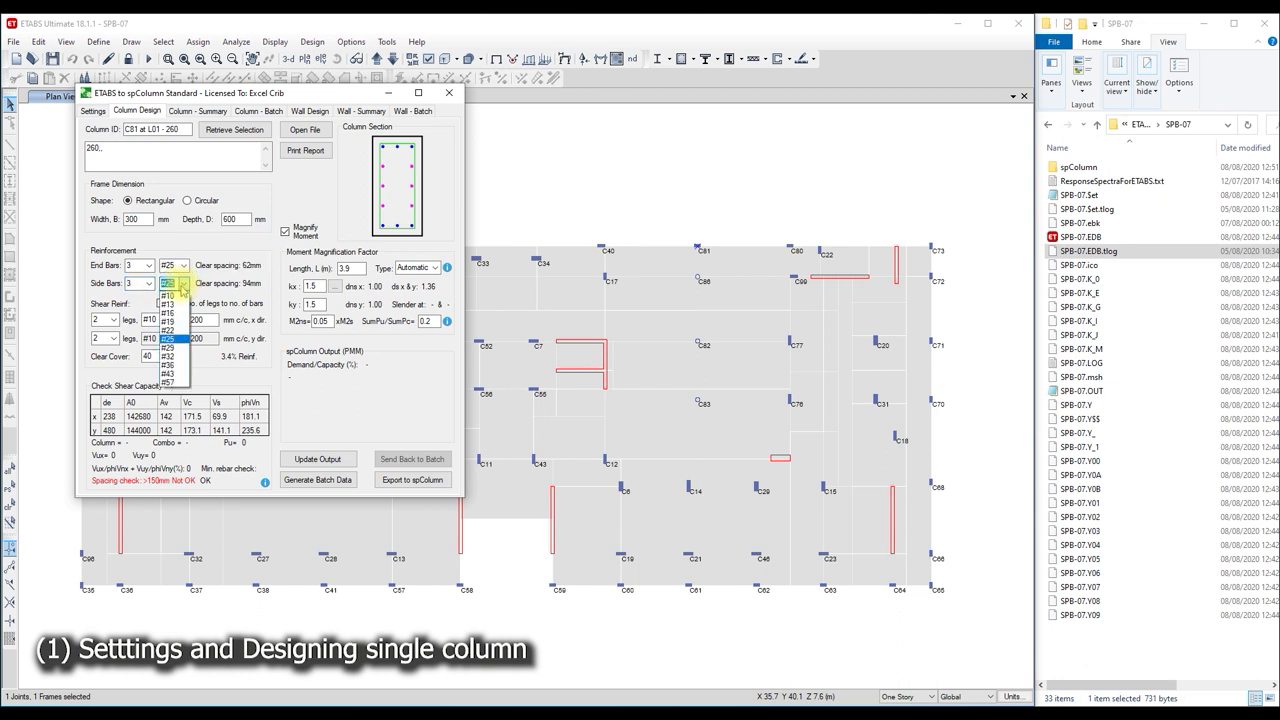
left_click(170, 330)
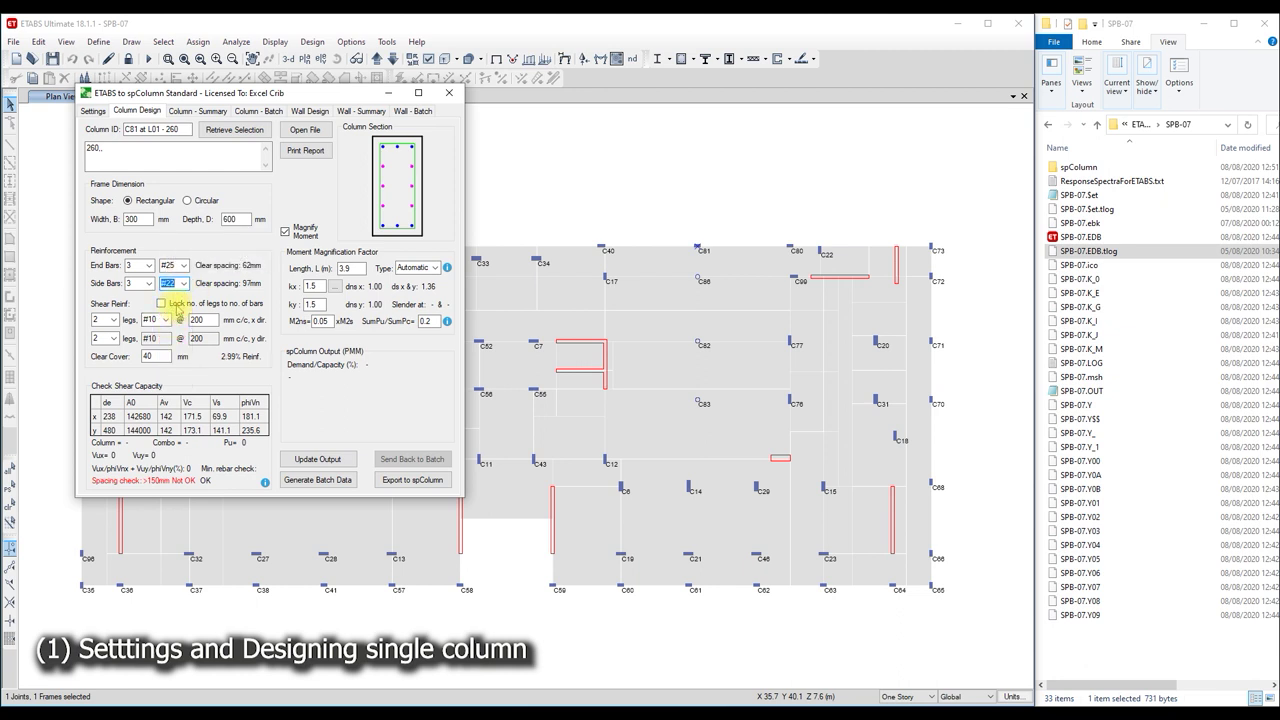
left_click(177, 307)
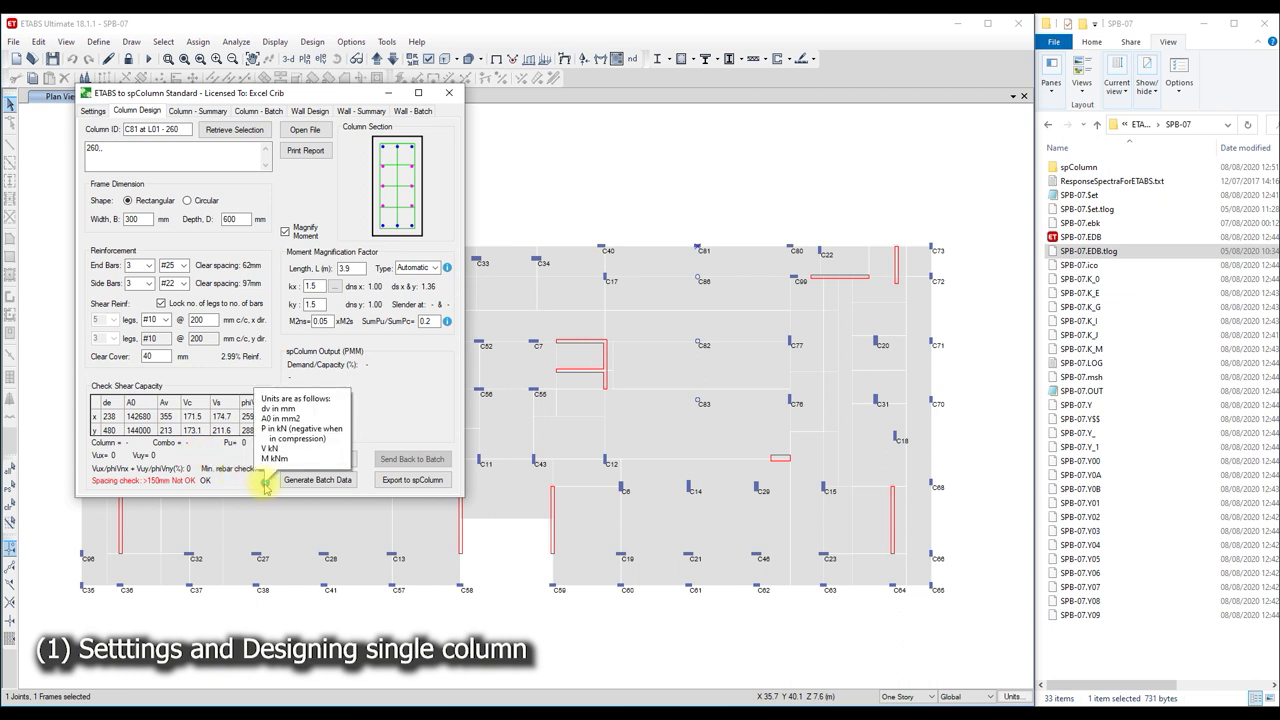
- Toggle moment magnification off and on, and cycle sway type through Non-Sway and Sway back to Automatic
left_click(302, 240)
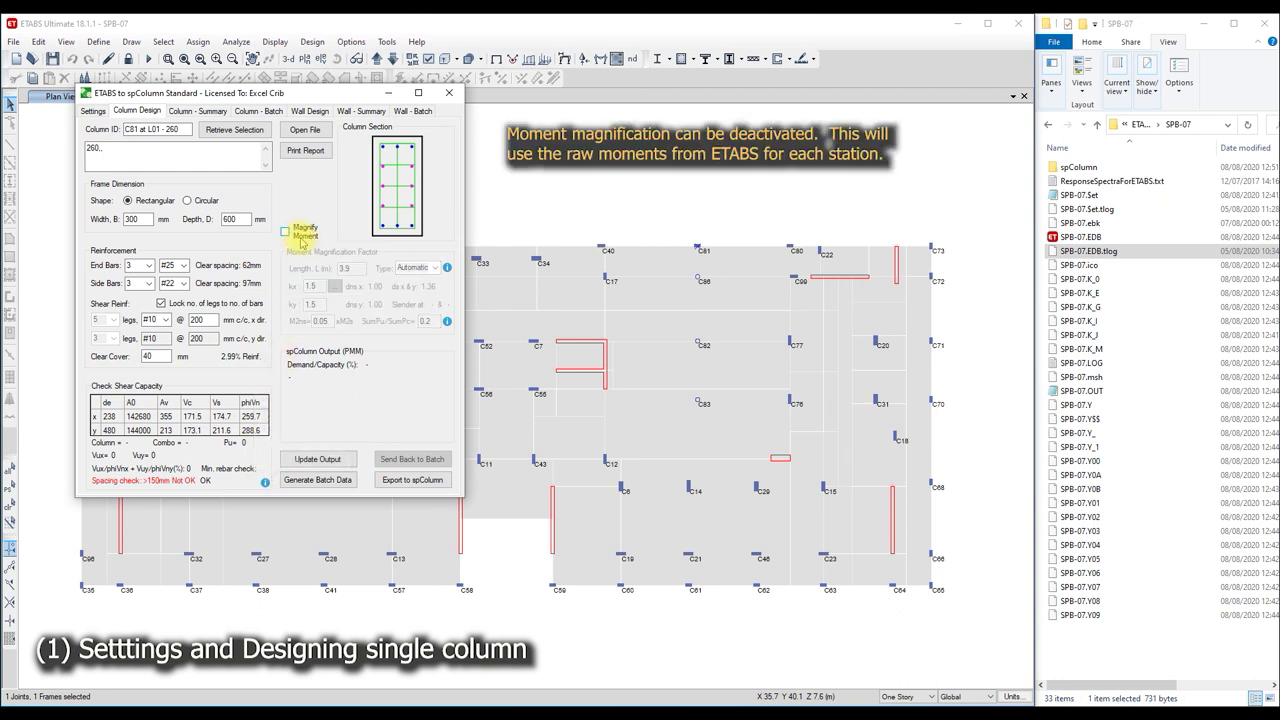
left_click(302, 240)
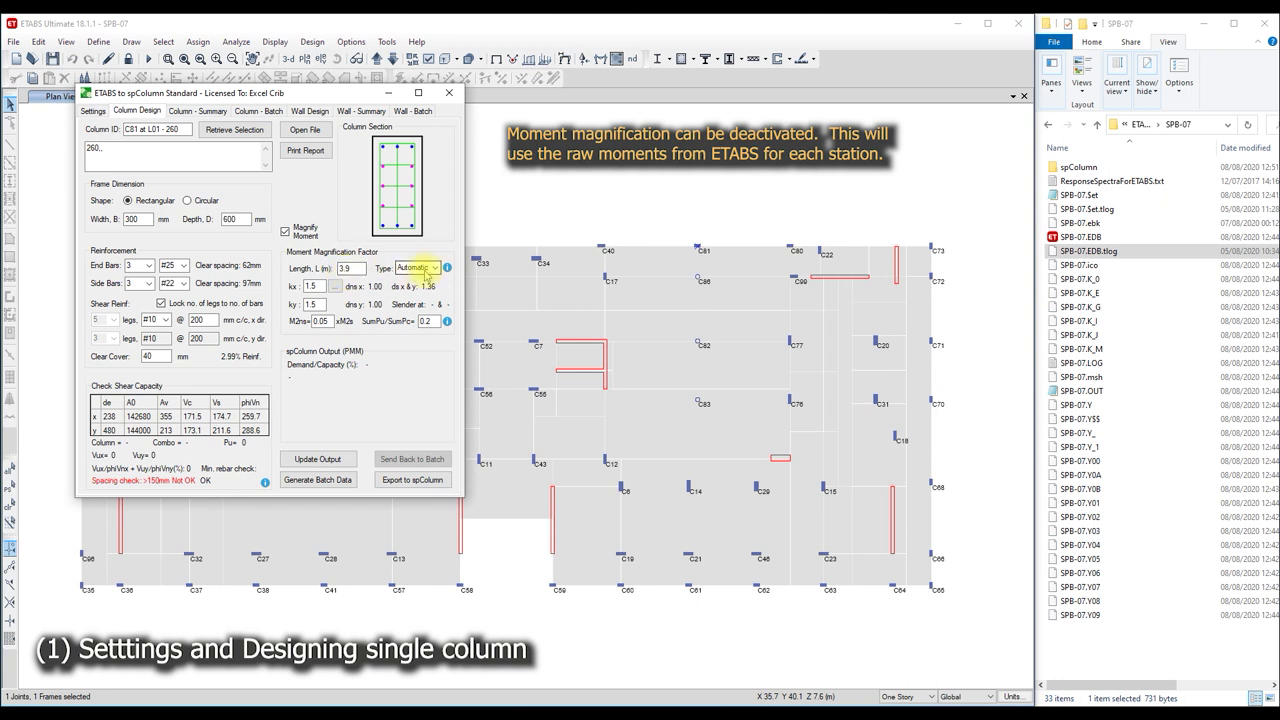
mouse_move(447, 268)
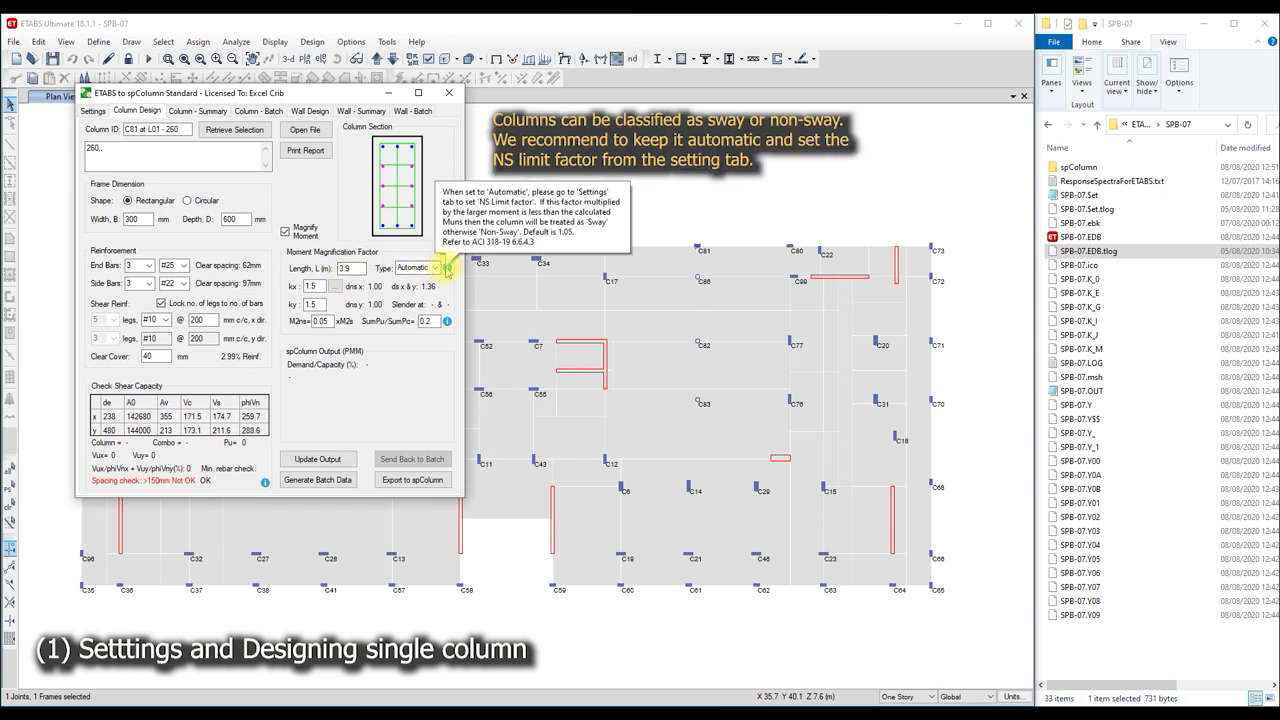
left_click(435, 268)
left_click(430, 279)
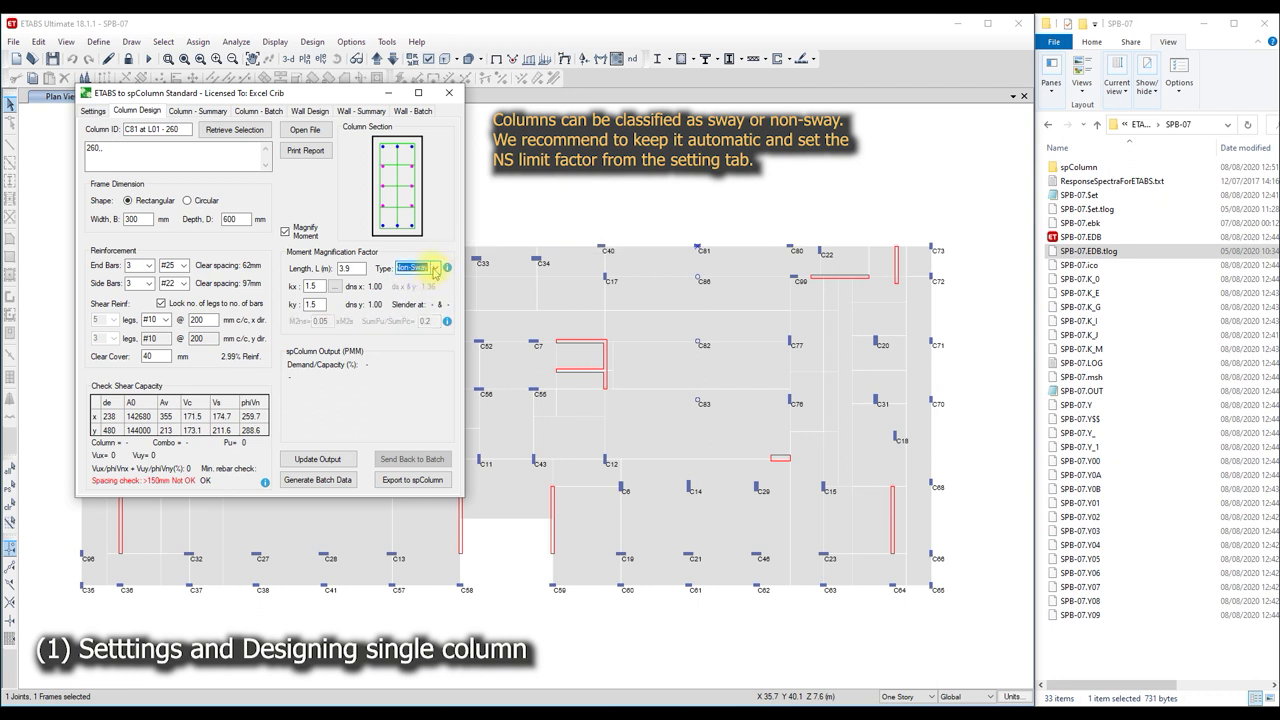
left_click(435, 268)
left_click(433, 279)
left_click(435, 268)
left_click(425, 280)
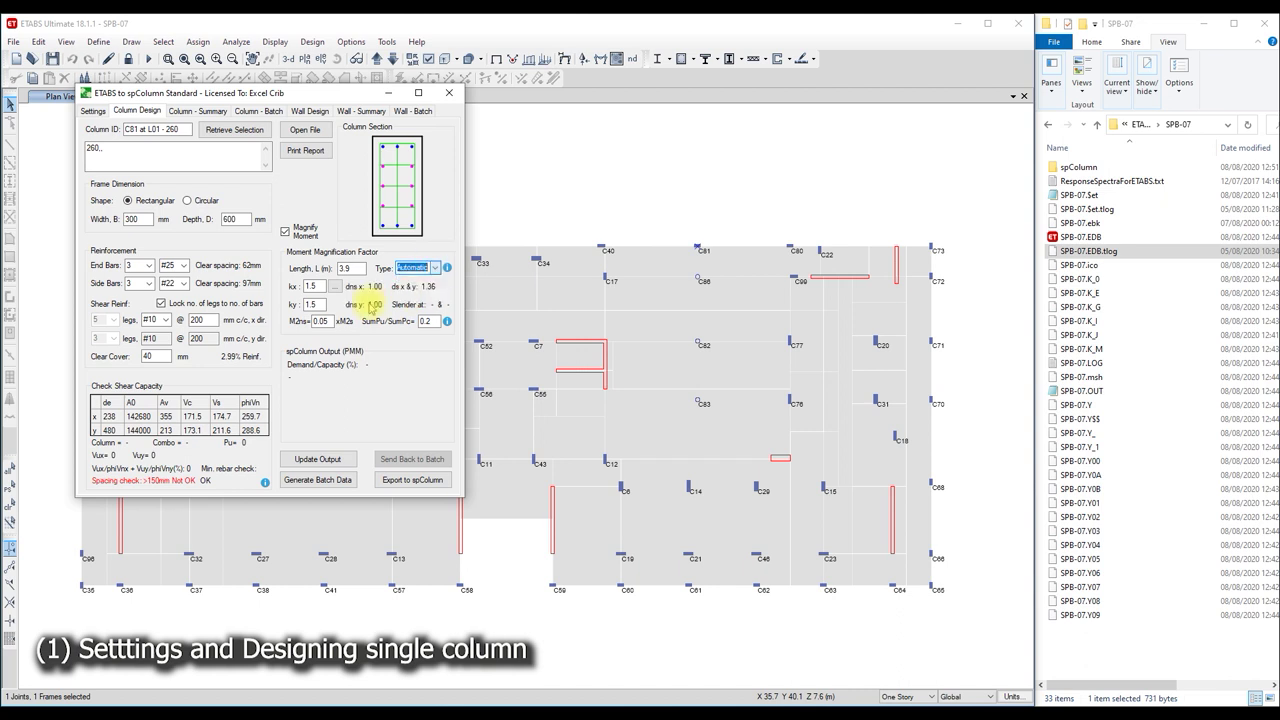
left_click(334, 287)
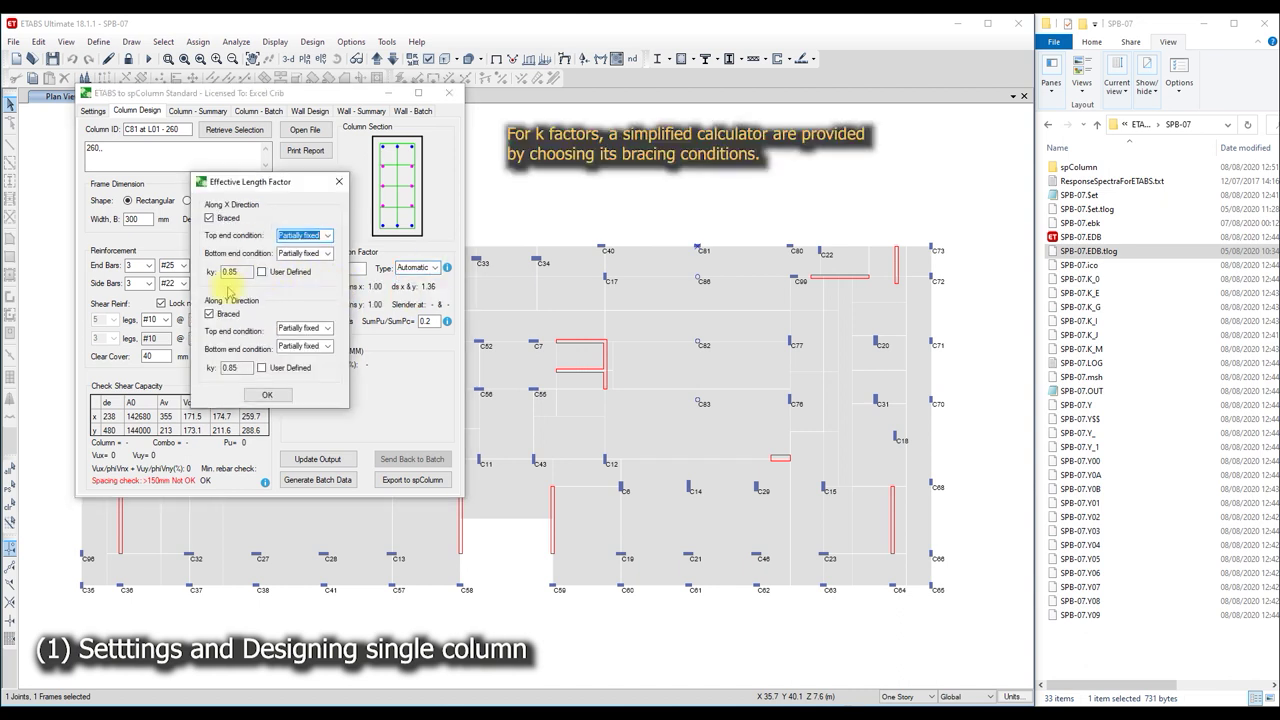
- Mark C81 unbraced in x and y, fix the x top end, and apply a user-defined kx of 1.2
left_click(209, 217)
left_click(209, 313)
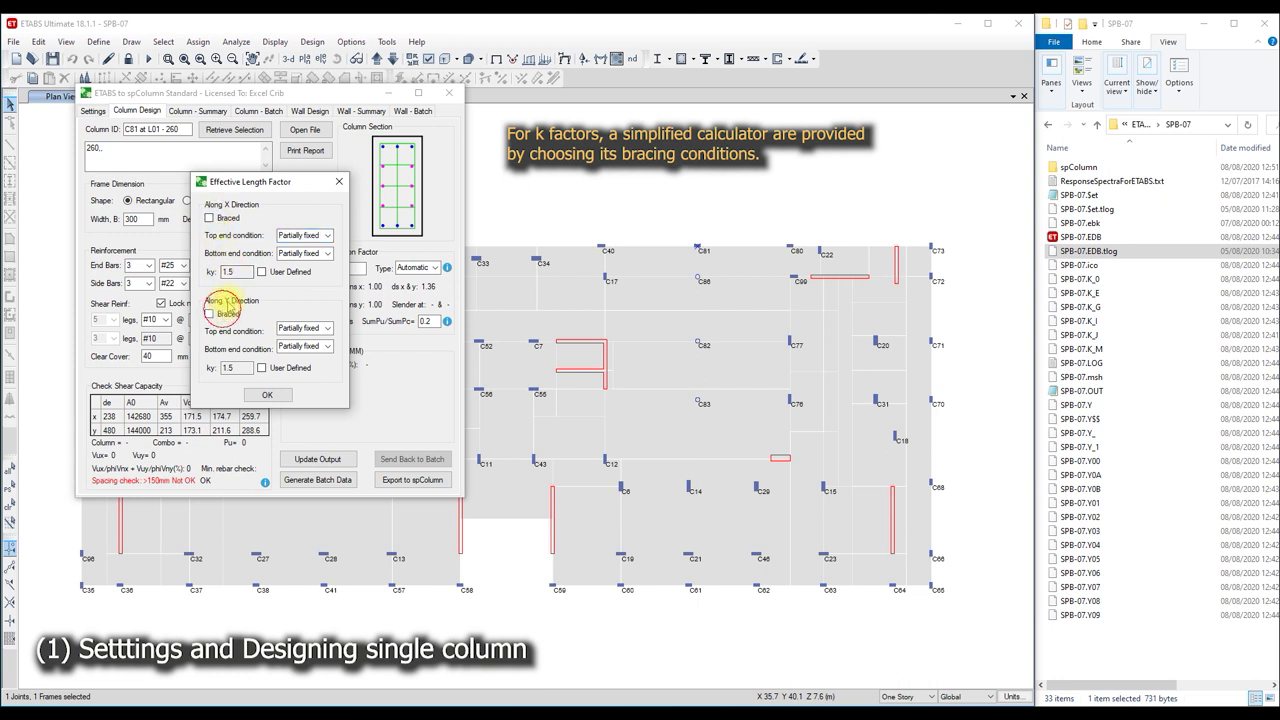
left_click(326, 236)
left_click(312, 247)
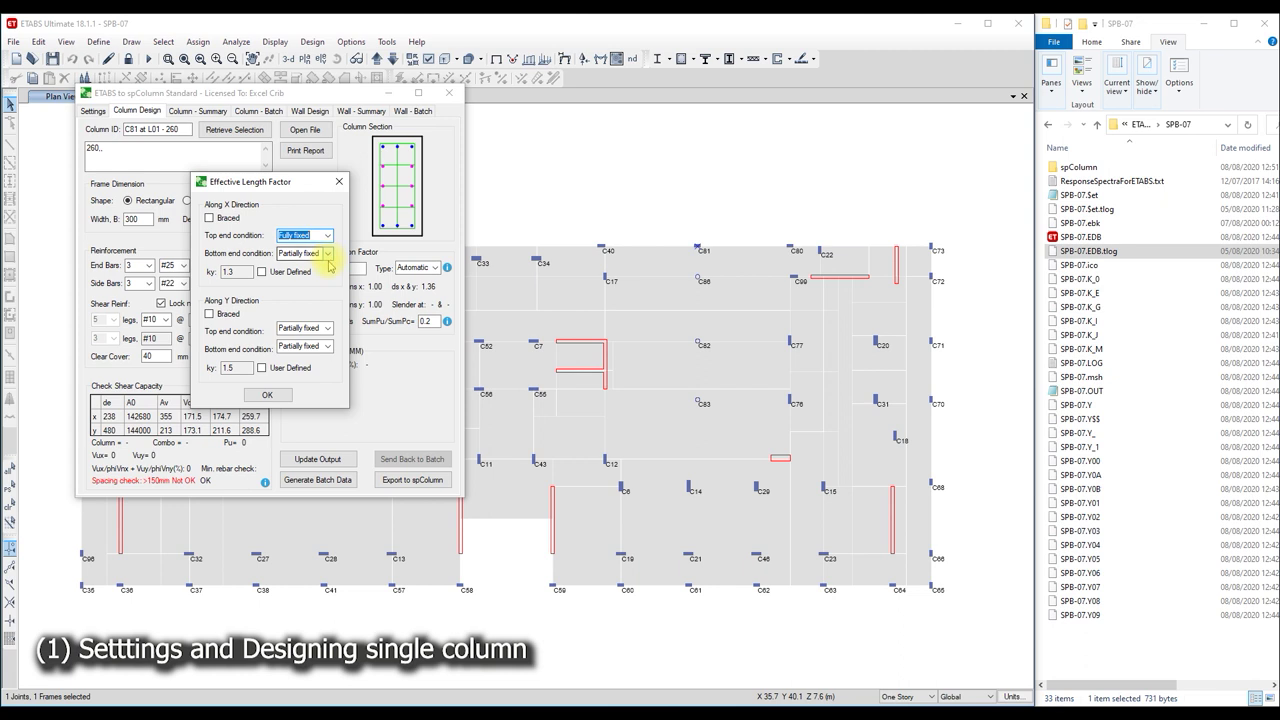
left_click(262, 272)
type("1.2")
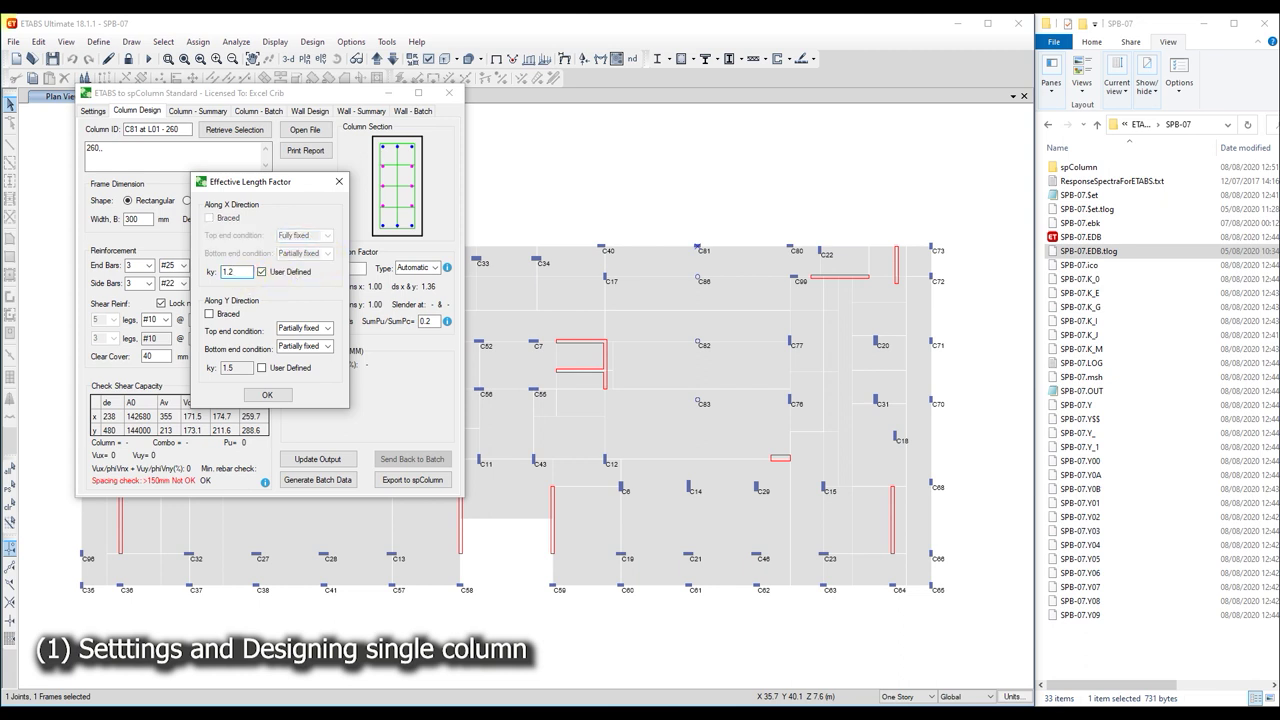
left_click(262, 395)
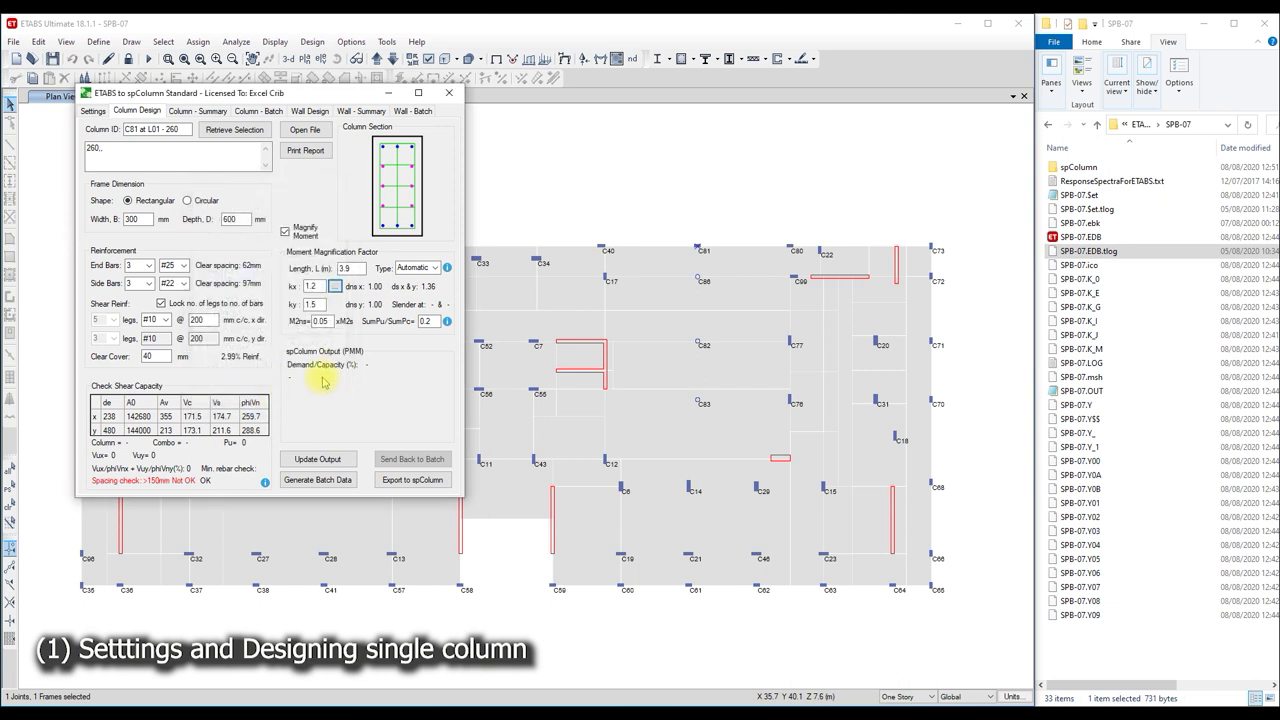
- Set kx and ky to 0.85 and update the C81 output to an 87% demand/capacity
double_click(313, 287)
double_click(313, 304)
type("0.85")
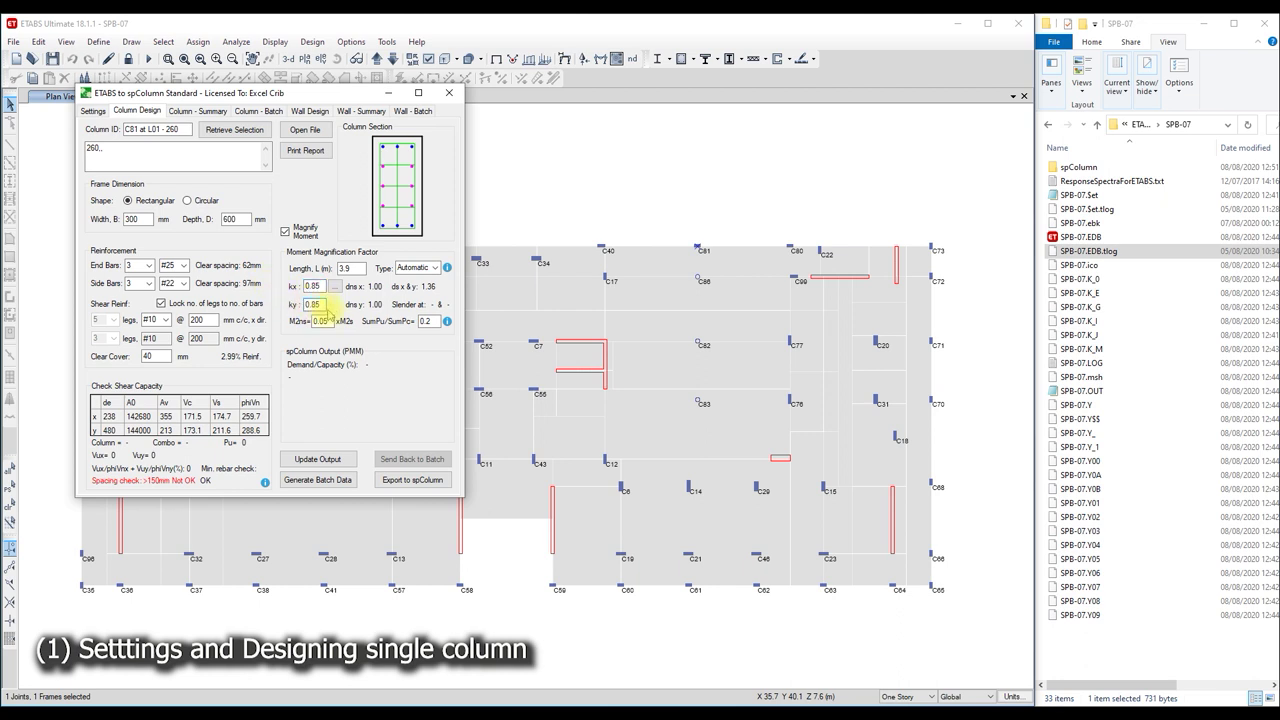
double_click(319, 321)
left_click(332, 459)
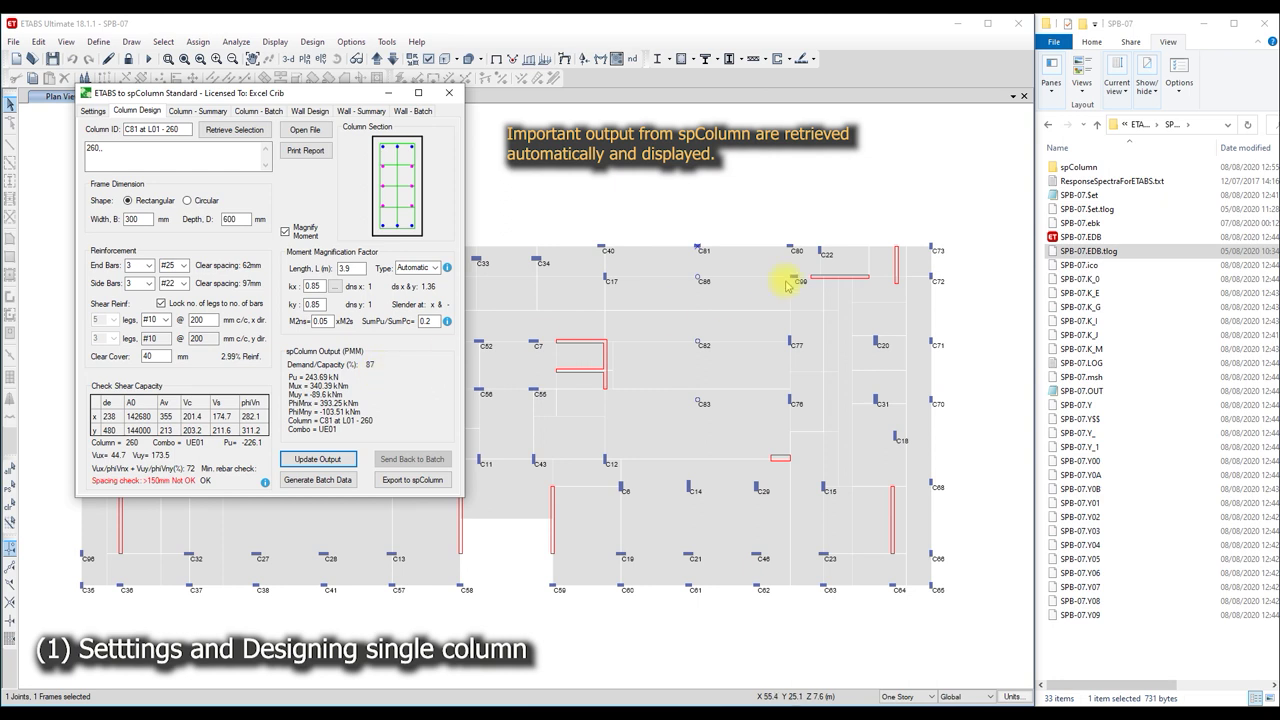
- Browse the spColumn folder to find the generated C81 at L01 - 260.cti file
left_click(1072, 168)
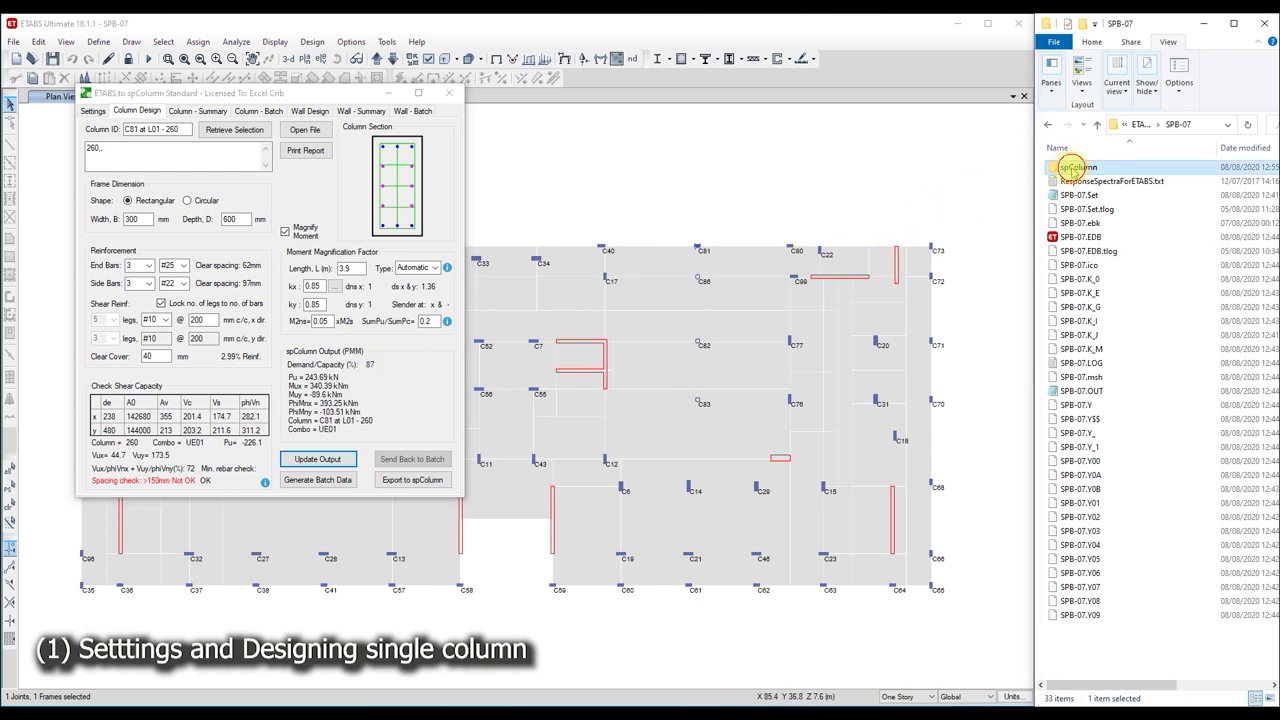
double_click(1072, 168)
left_click(1090, 181)
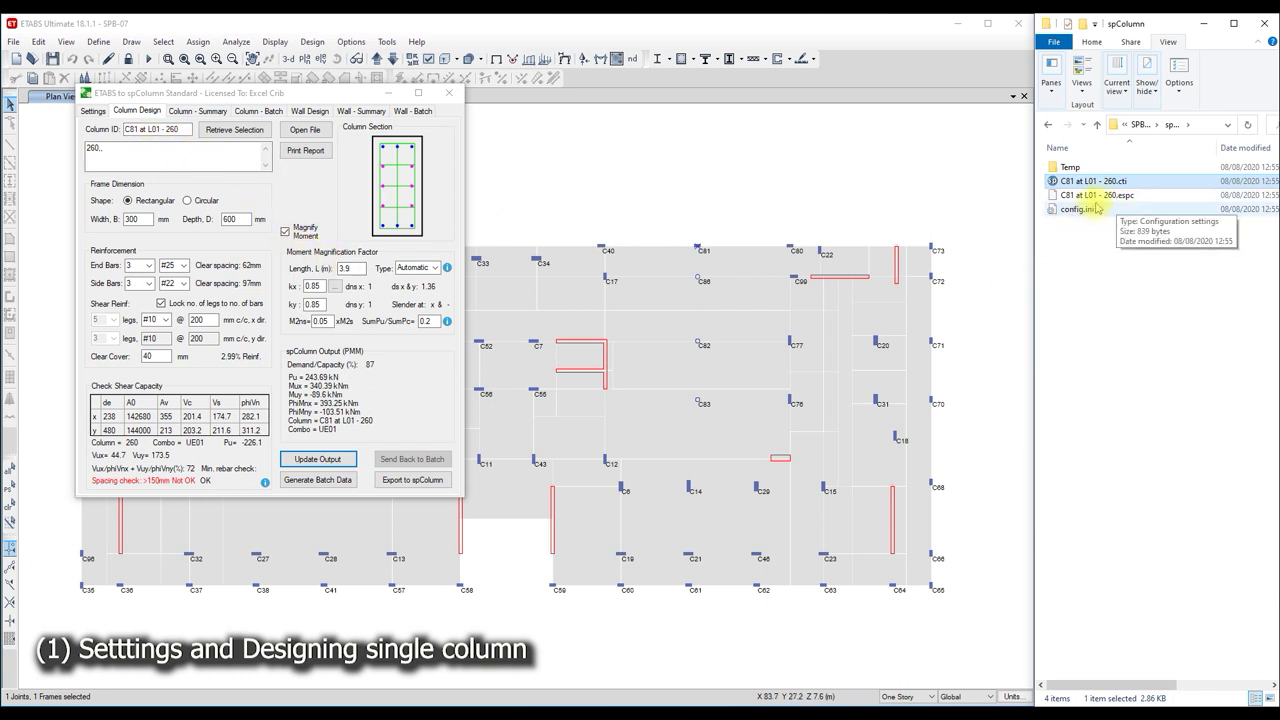
left_click(1096, 246)
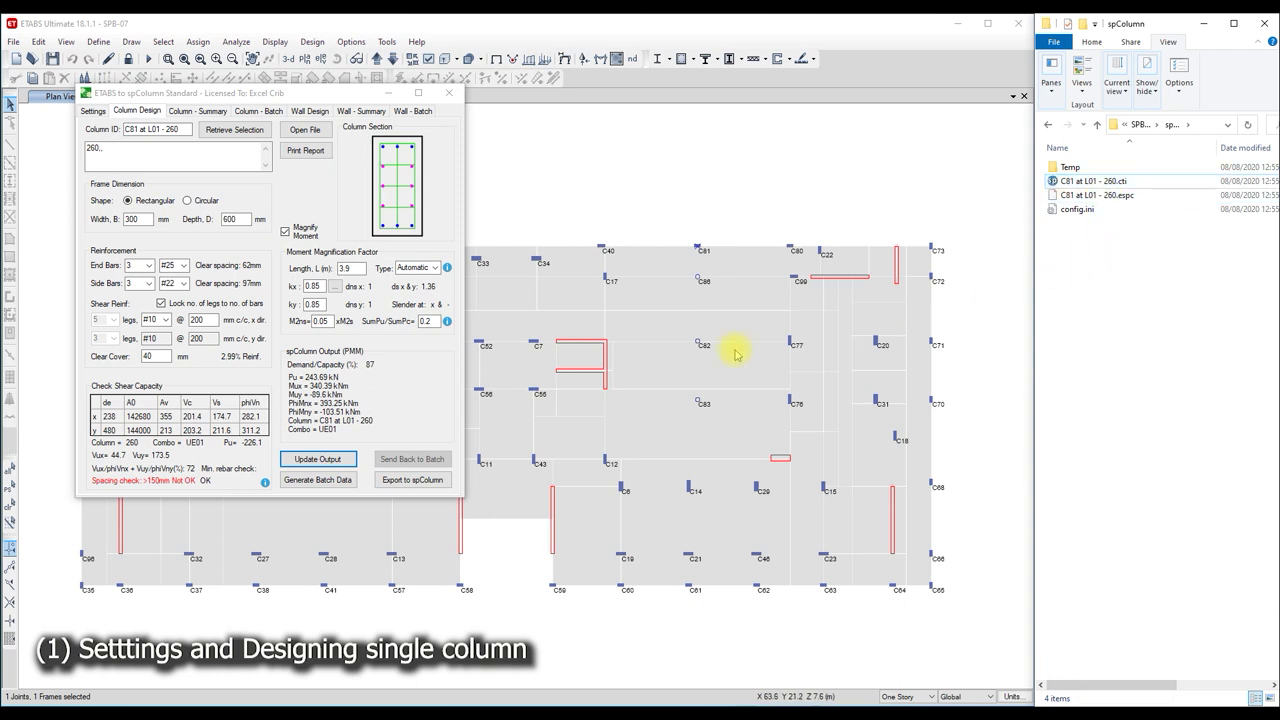
- Print the C81 design report via PDF-XChange Standard as C81 at L01.pdf
left_click(314, 152)
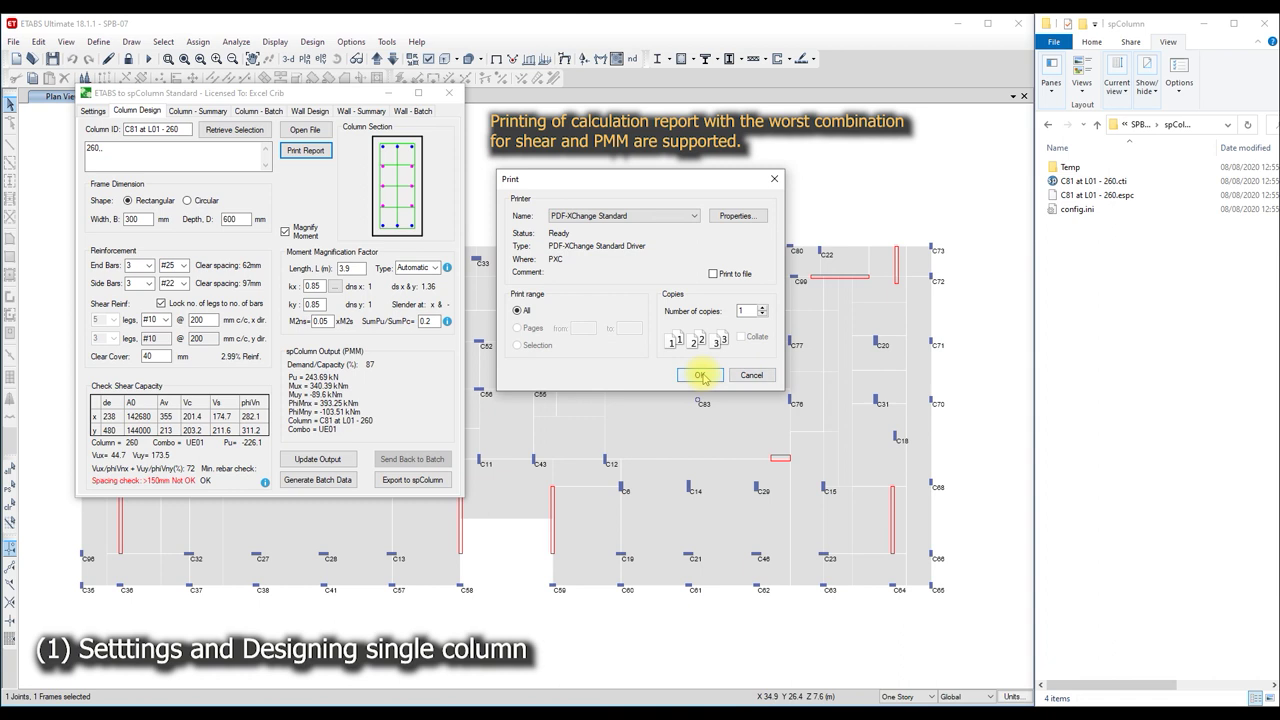
left_click(700, 376)
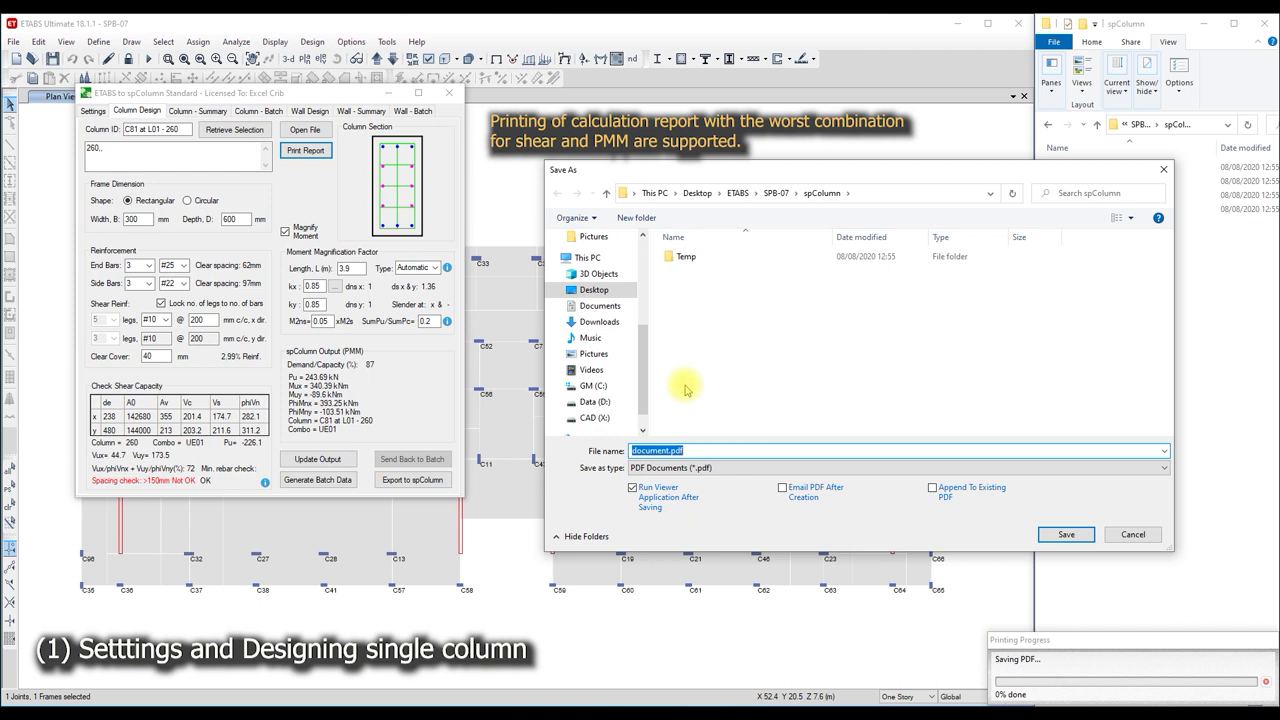
type("C81 at L01")
key("Return")
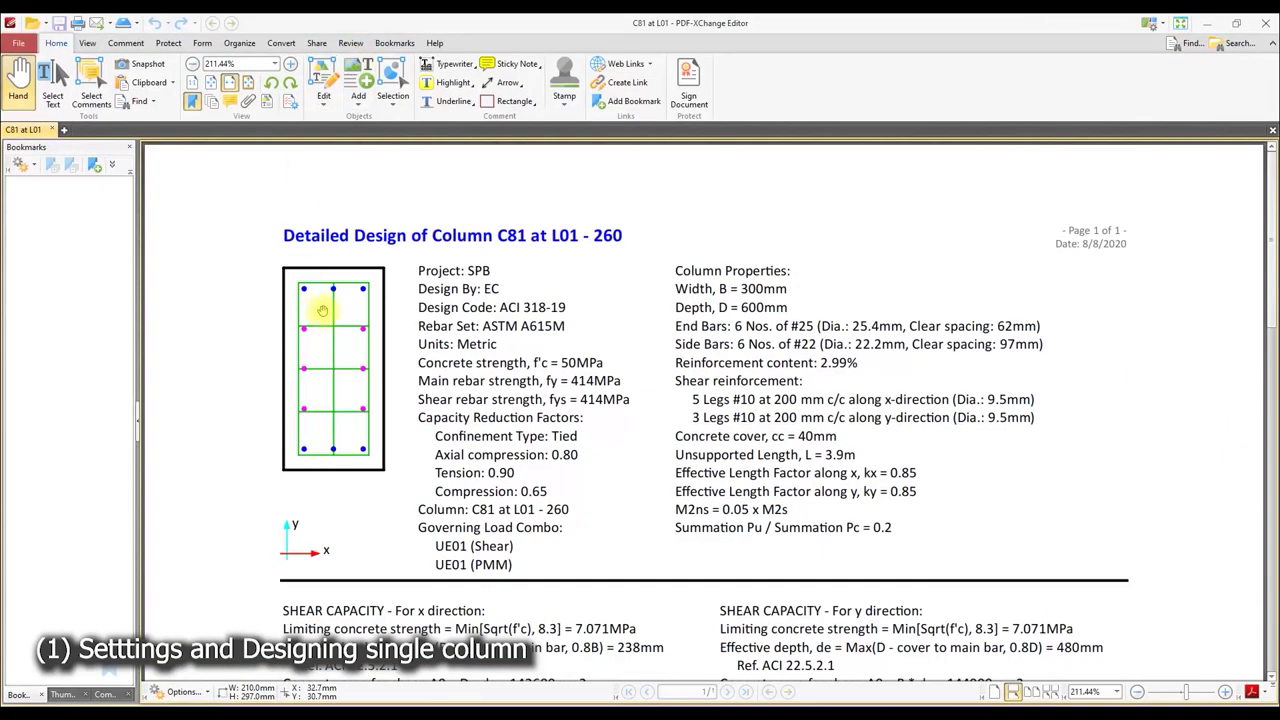
- Scroll through the C81 report to the SPCOLUMN OUTPUT D/C 0.87 result, then close PDF-XChange Editor
scroll(420, 312, "down", 1)
scroll(440, 316, "down", 1, "ctrl")
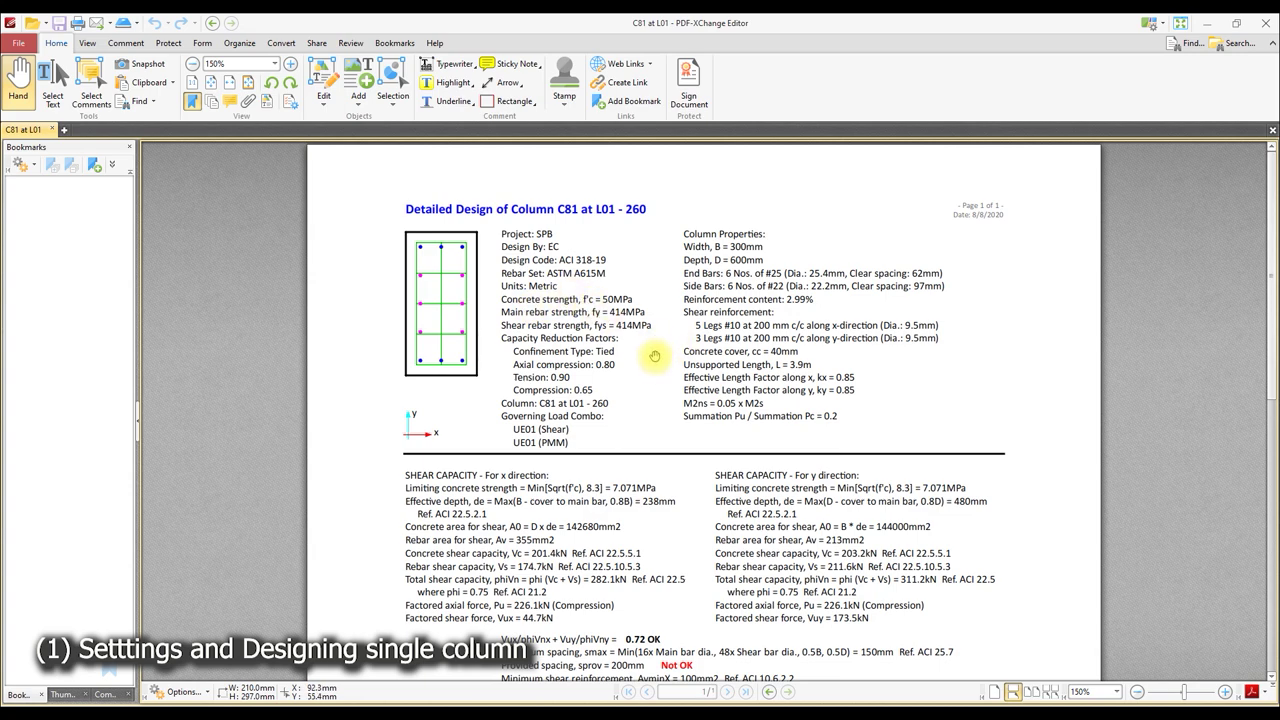
scroll(648, 425, "down", 1)
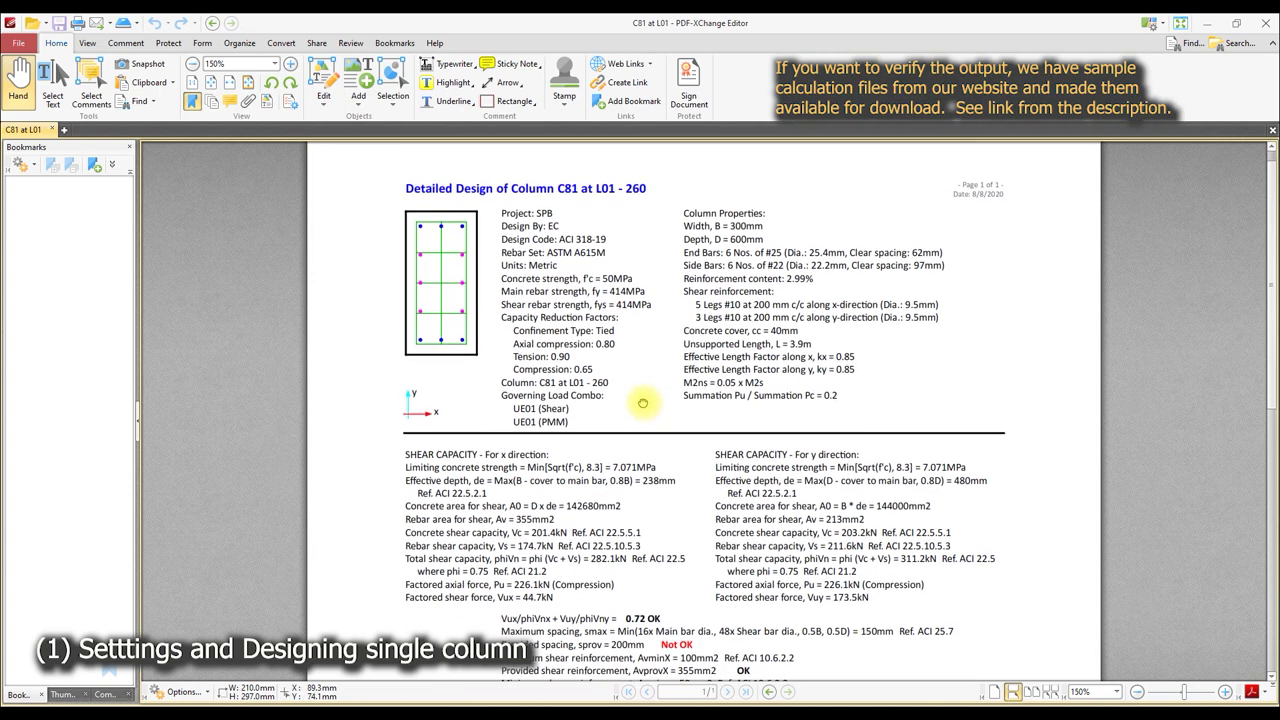
left_click_drag(667, 419, 661, 328)
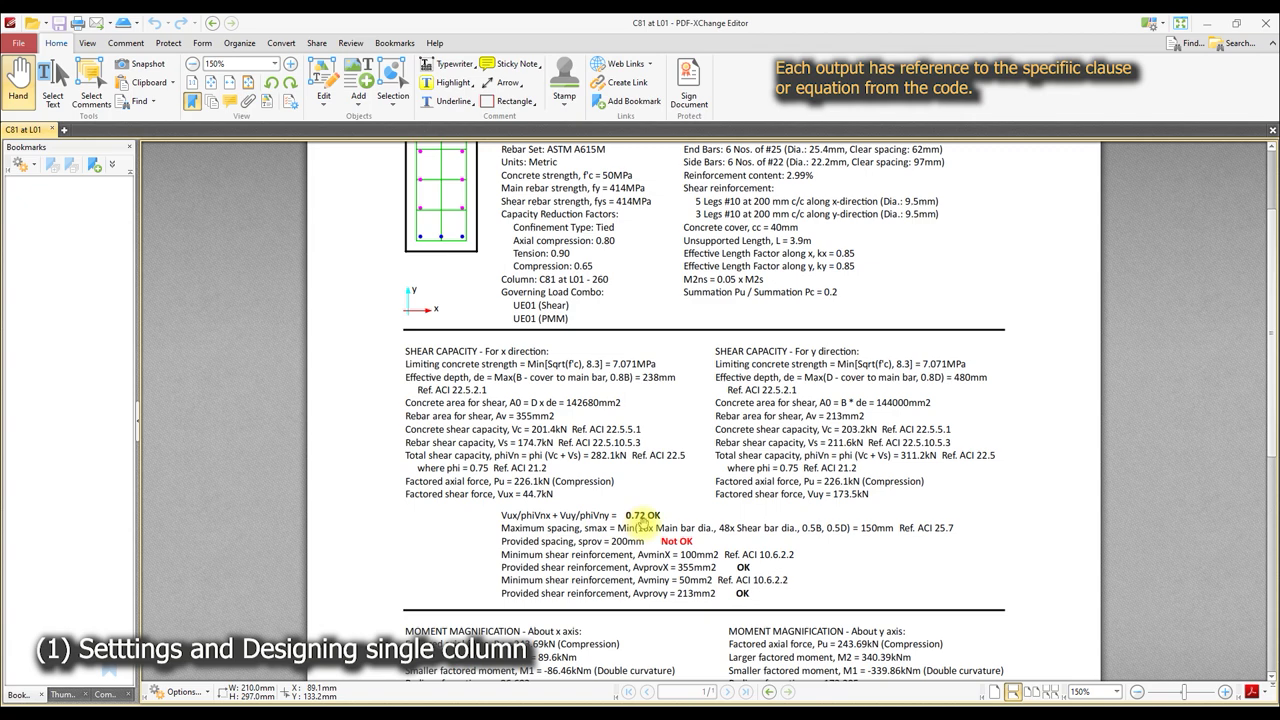
scroll(643, 514, "down", 1)
scroll(620, 510, "down", 1)
scroll(600, 505, "down", 1)
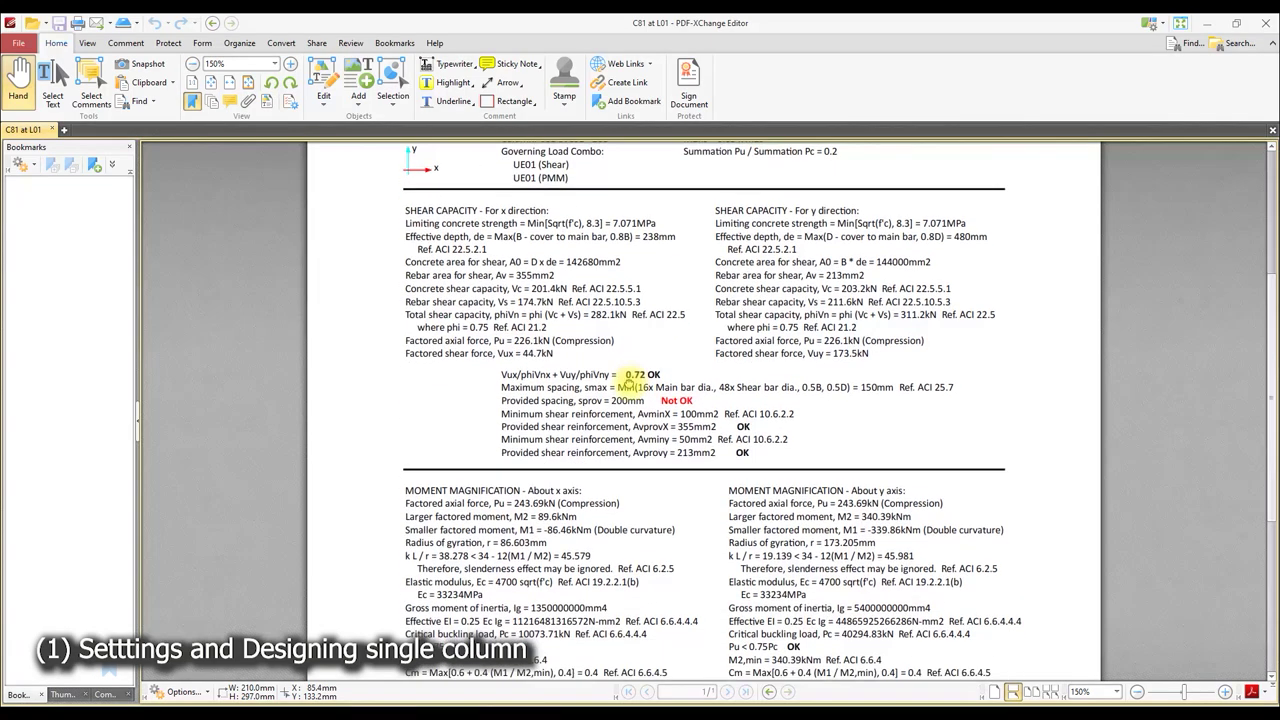
scroll(580, 528, "down", 2)
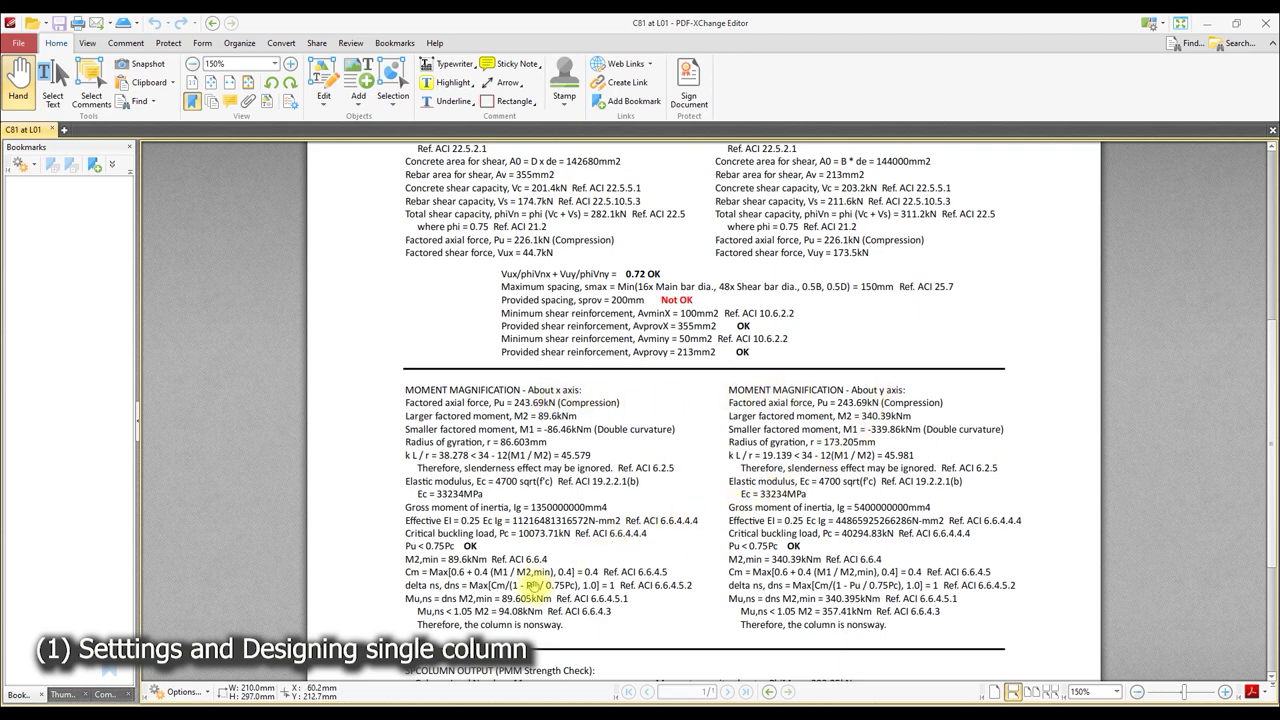
scroll(533, 585, "down", 2)
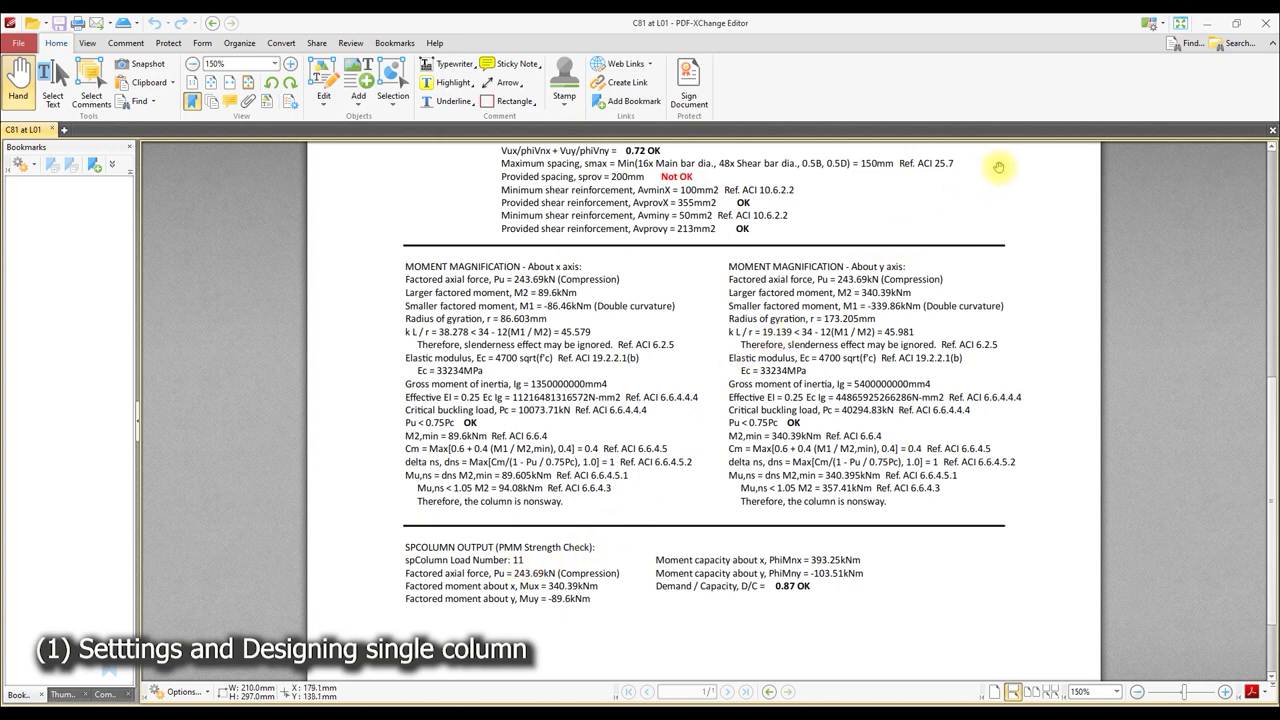
left_click(1262, 22)
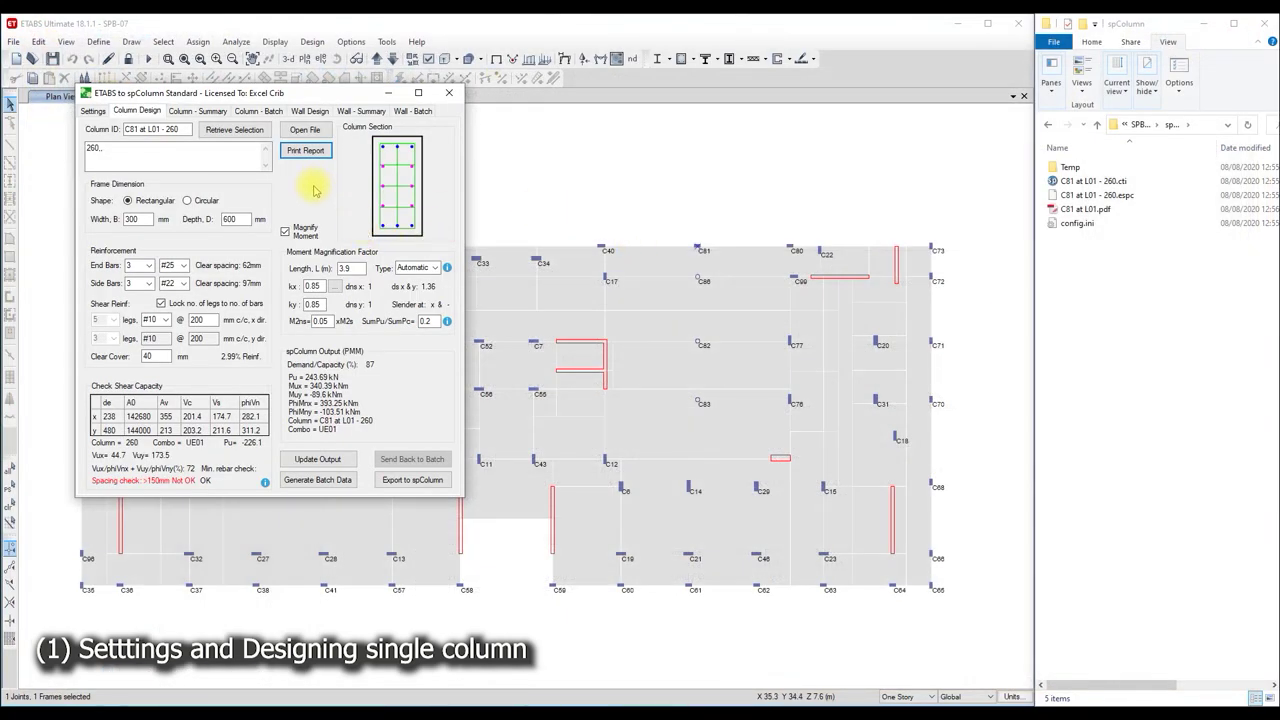
- Send column C81 at L01 - 260 to spColumn and run its interaction analysis
left_click(398, 481)
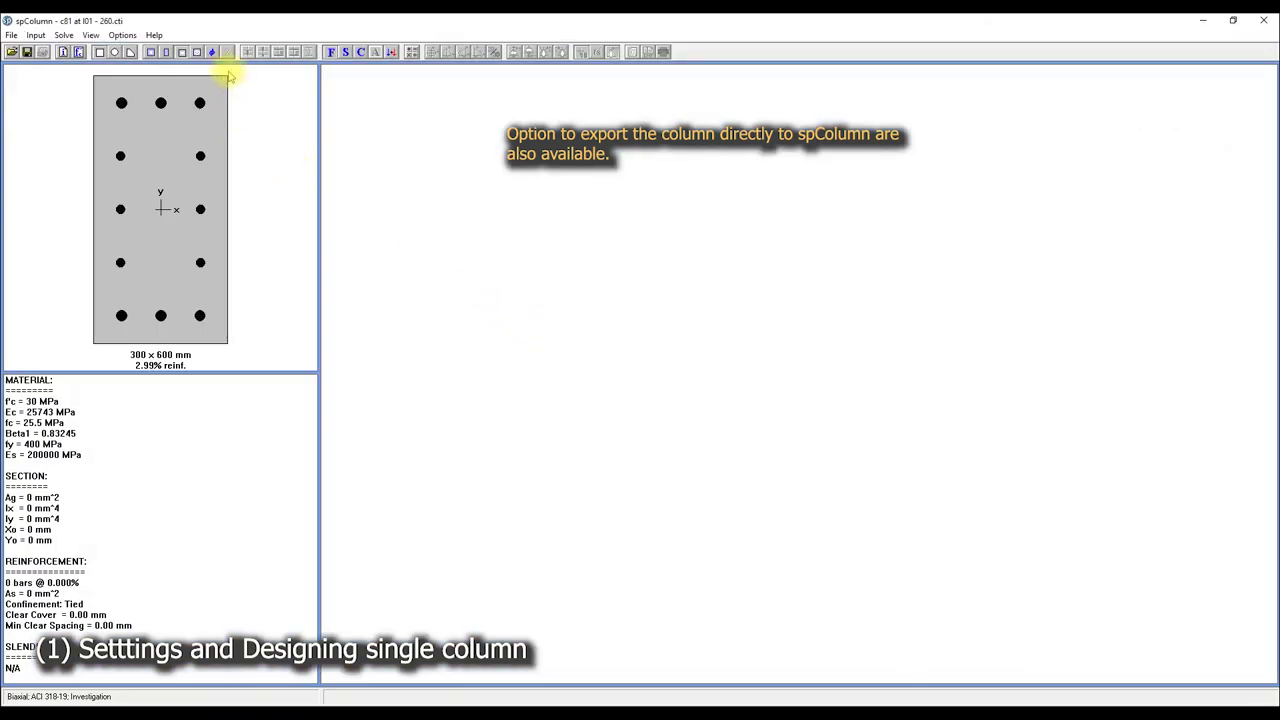
left_click(57, 34)
left_click(186, 48)
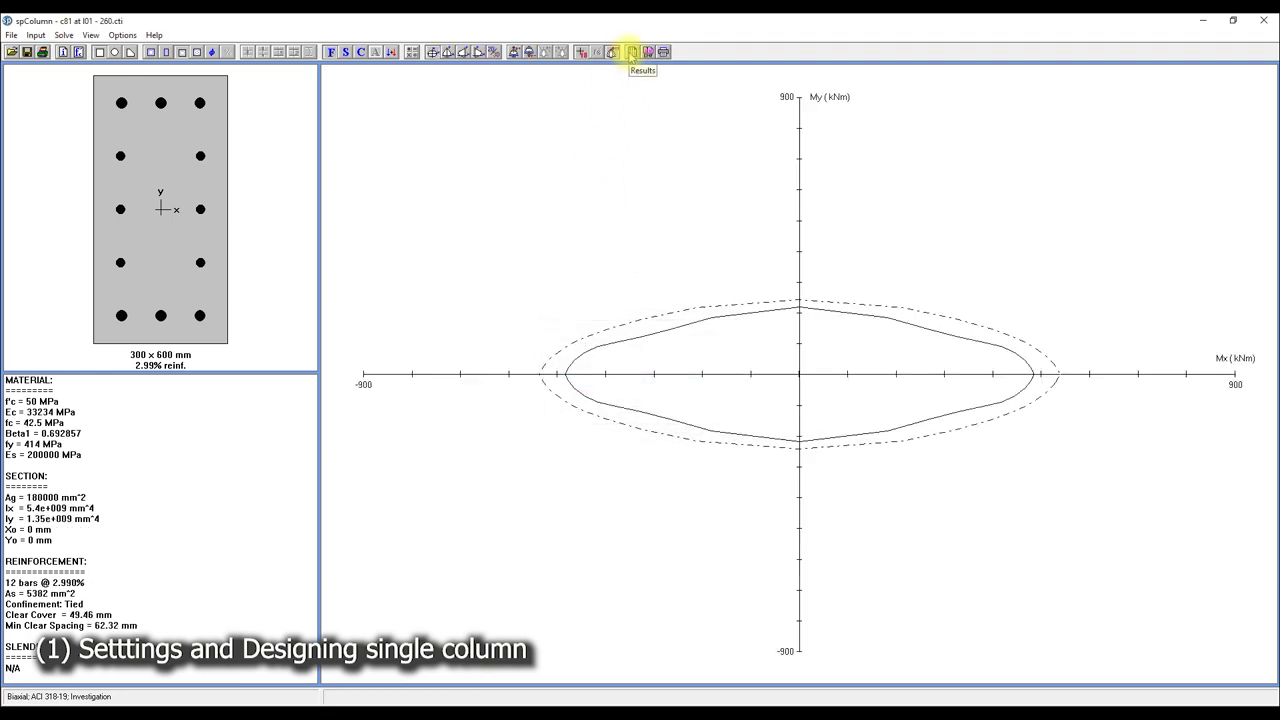
- Sort spResults load cases by capacity ratio, highest first, and pick the governing 0.87 case
left_click(632, 52)
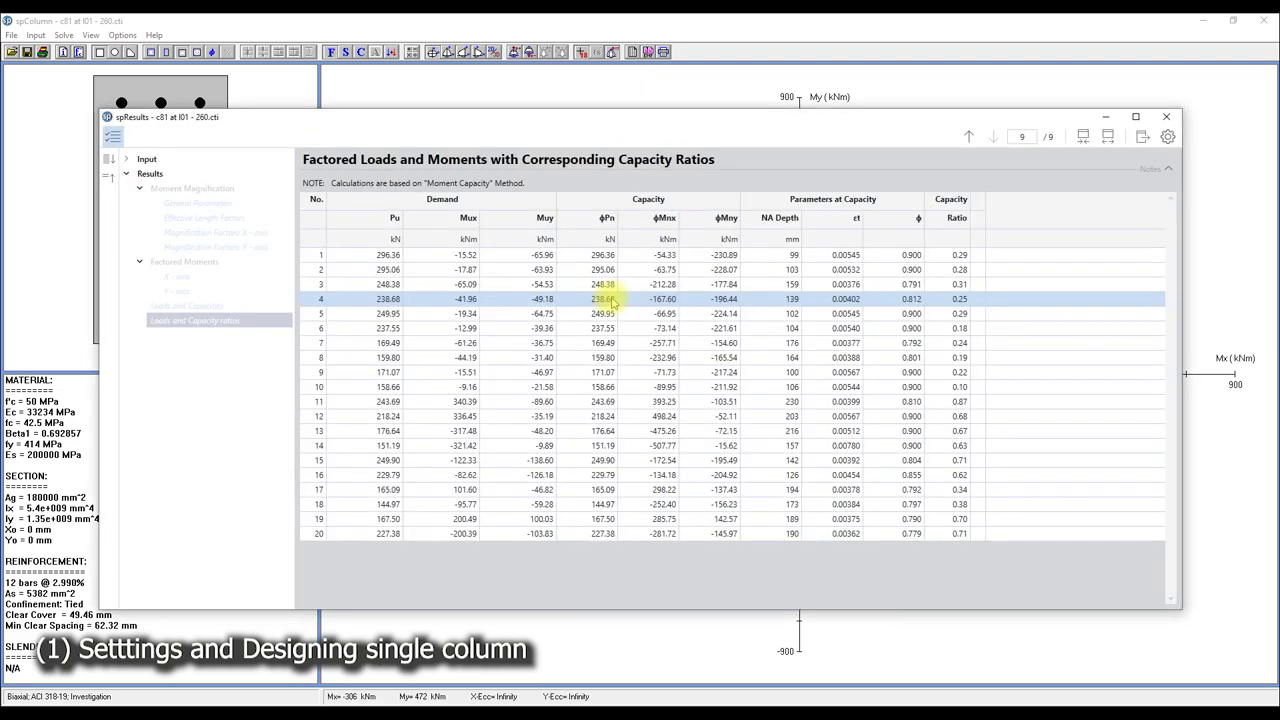
left_click(952, 238)
left_click(955, 238)
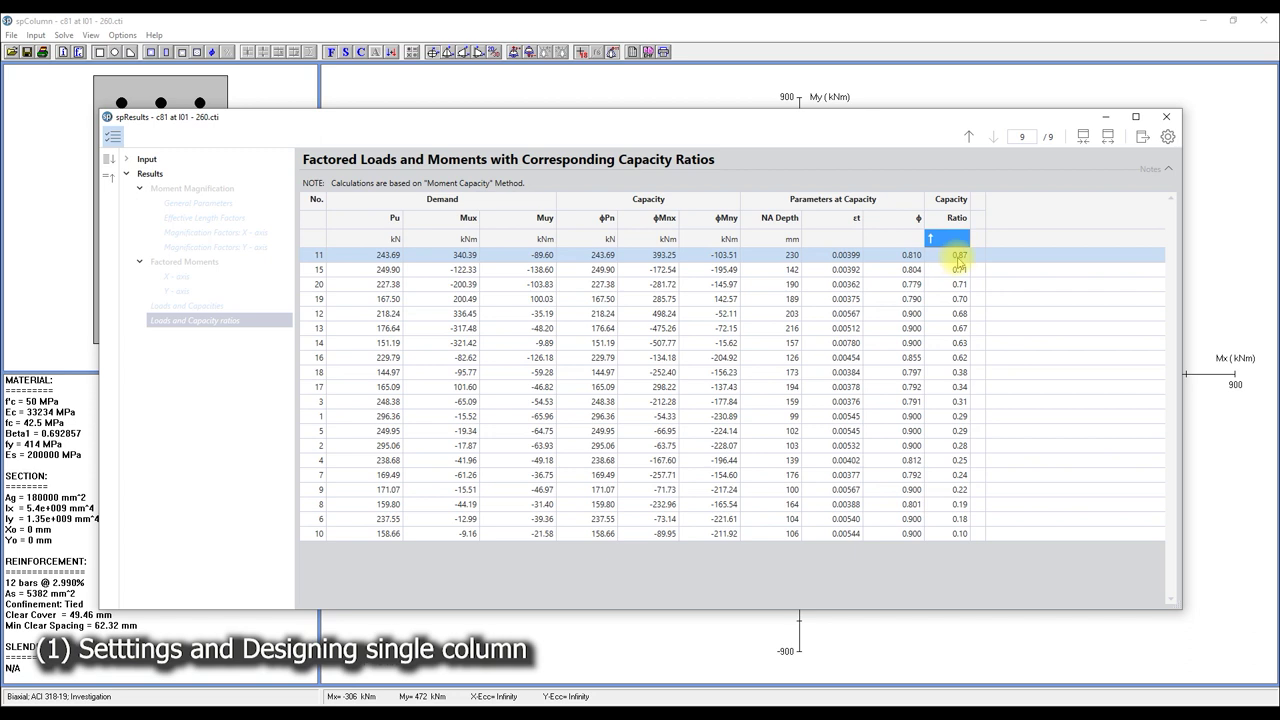
left_click(957, 258)
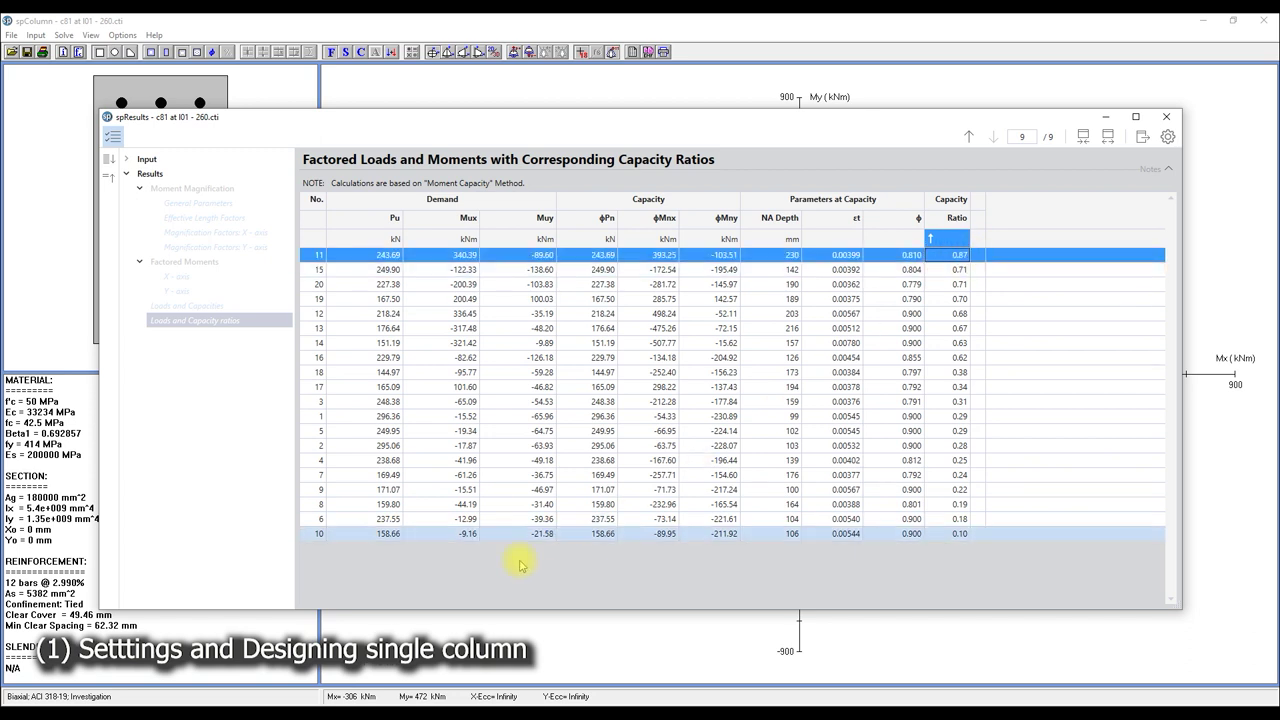
- Bring the capacity ratio results back, then close them and spColumn
left_click(340, 688)
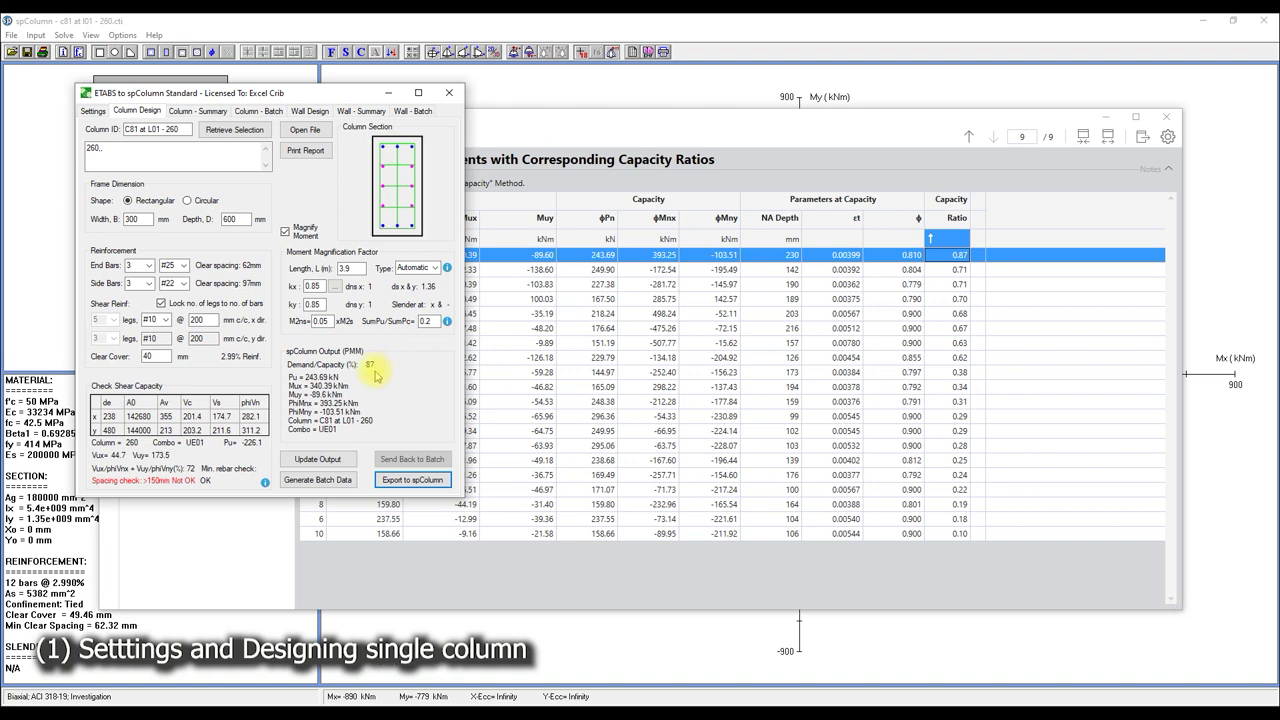
left_click(663, 138)
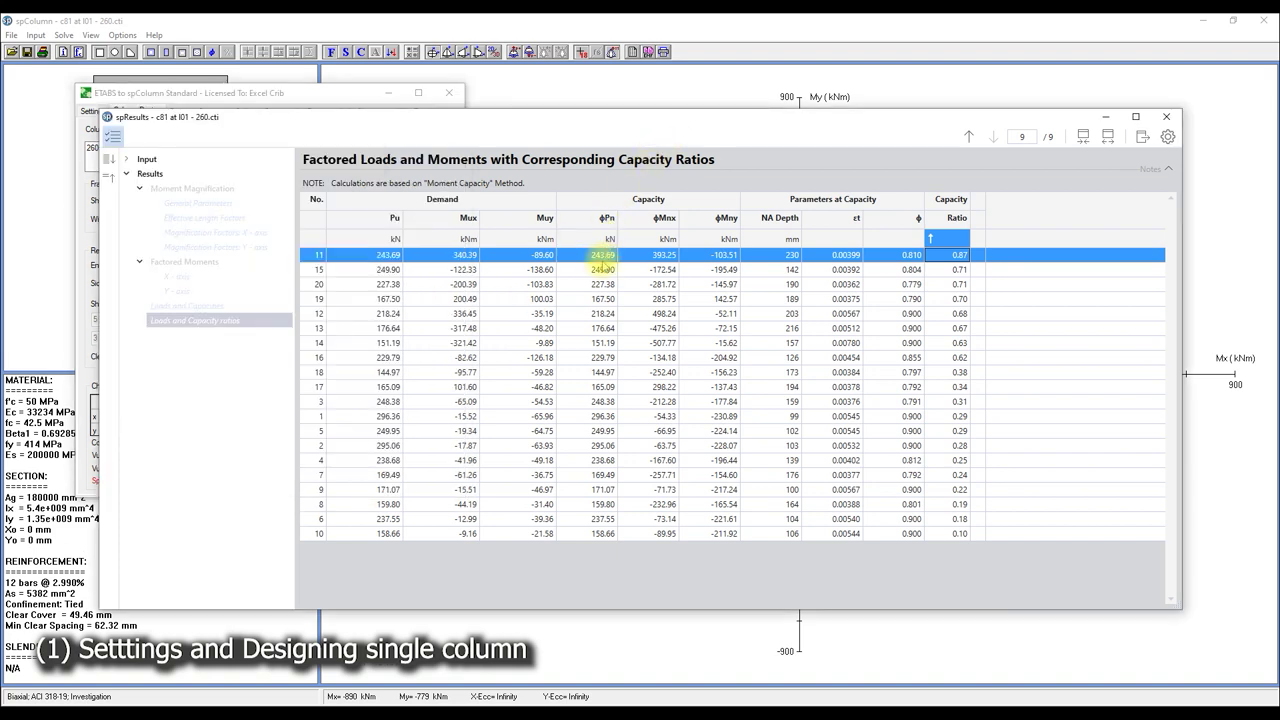
left_click(1166, 116)
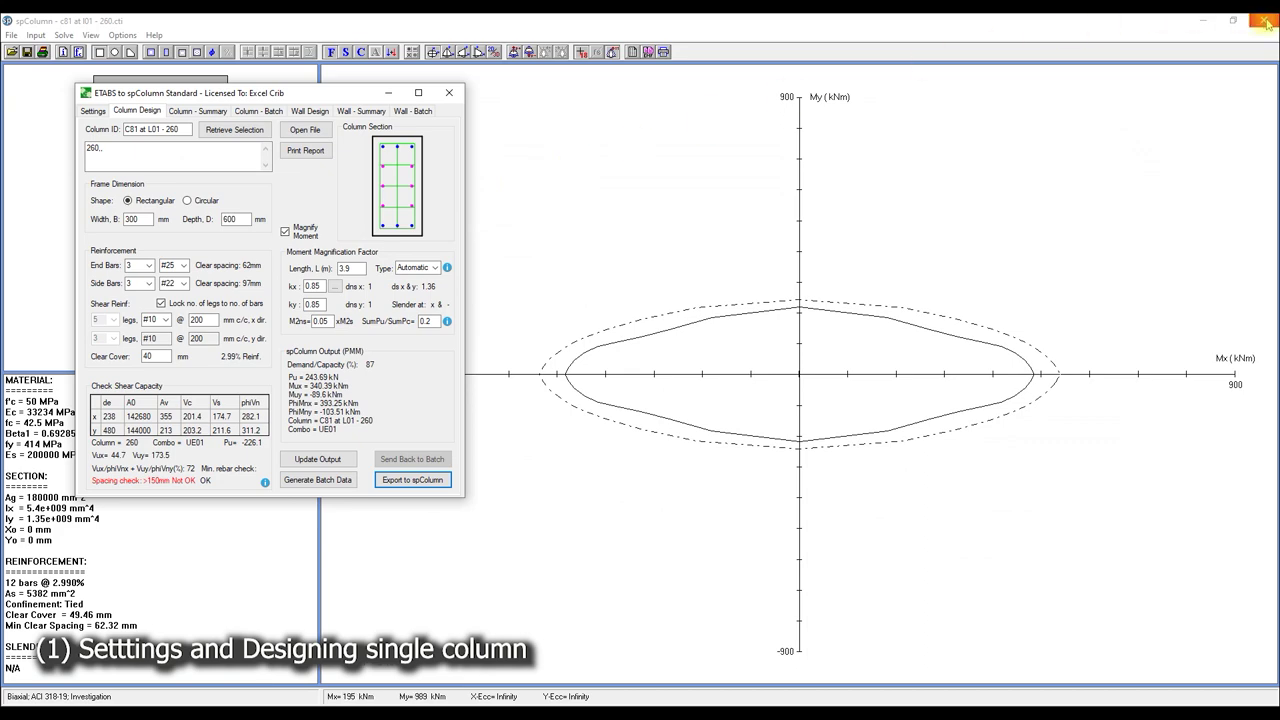
left_click(1265, 22)
- Discard spColumn changes and show the maximized Column - Summary sorted by D/C ratio ascending
left_click(680, 421)
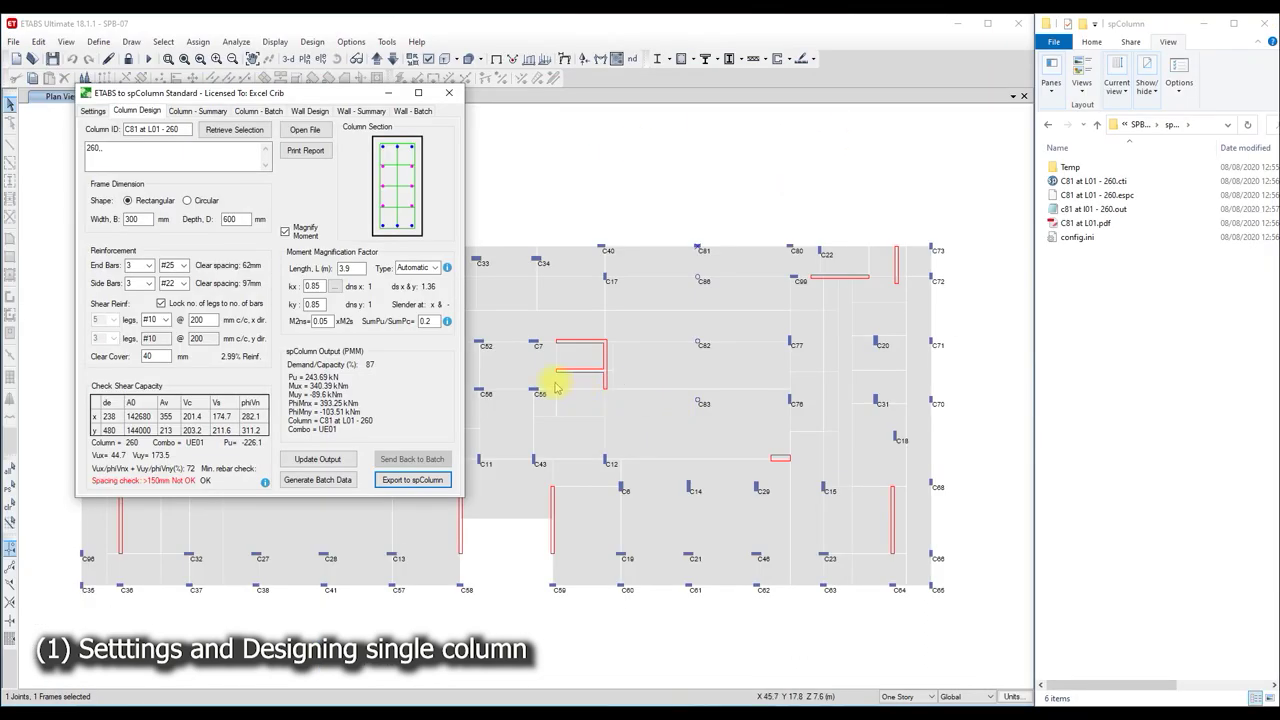
left_click_drag(342, 99, 540, 128)
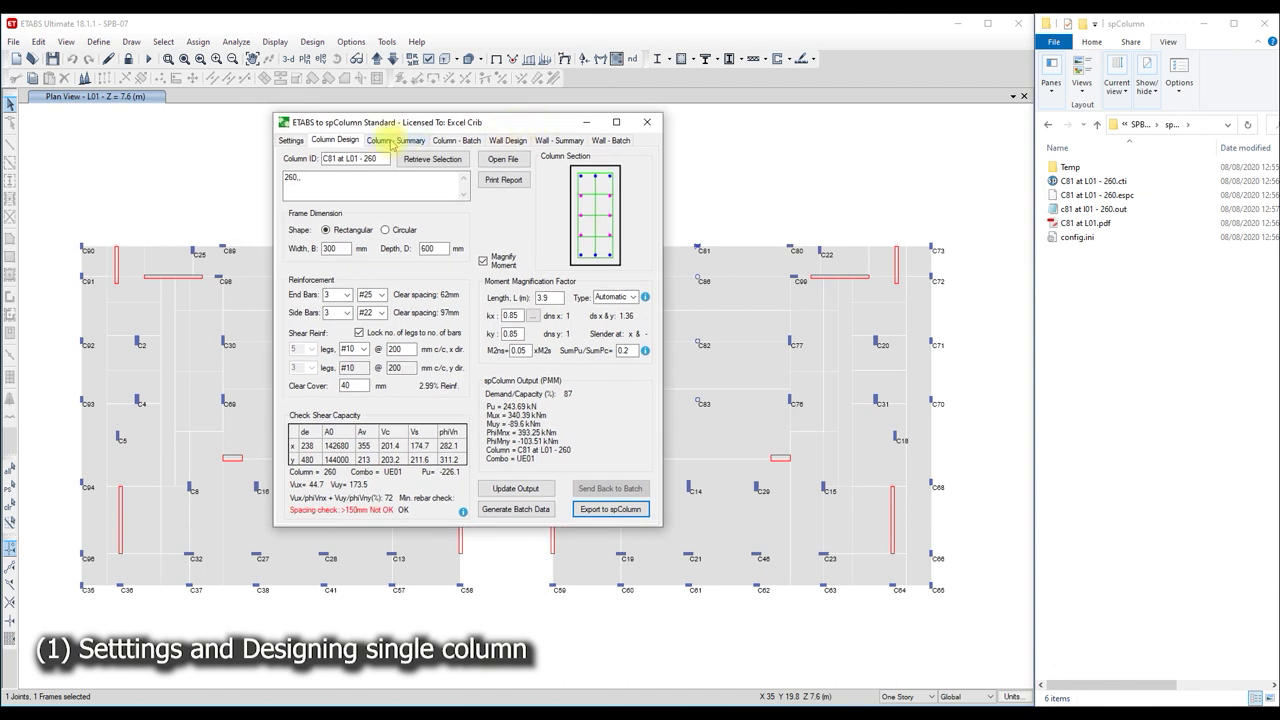
left_click(395, 141)
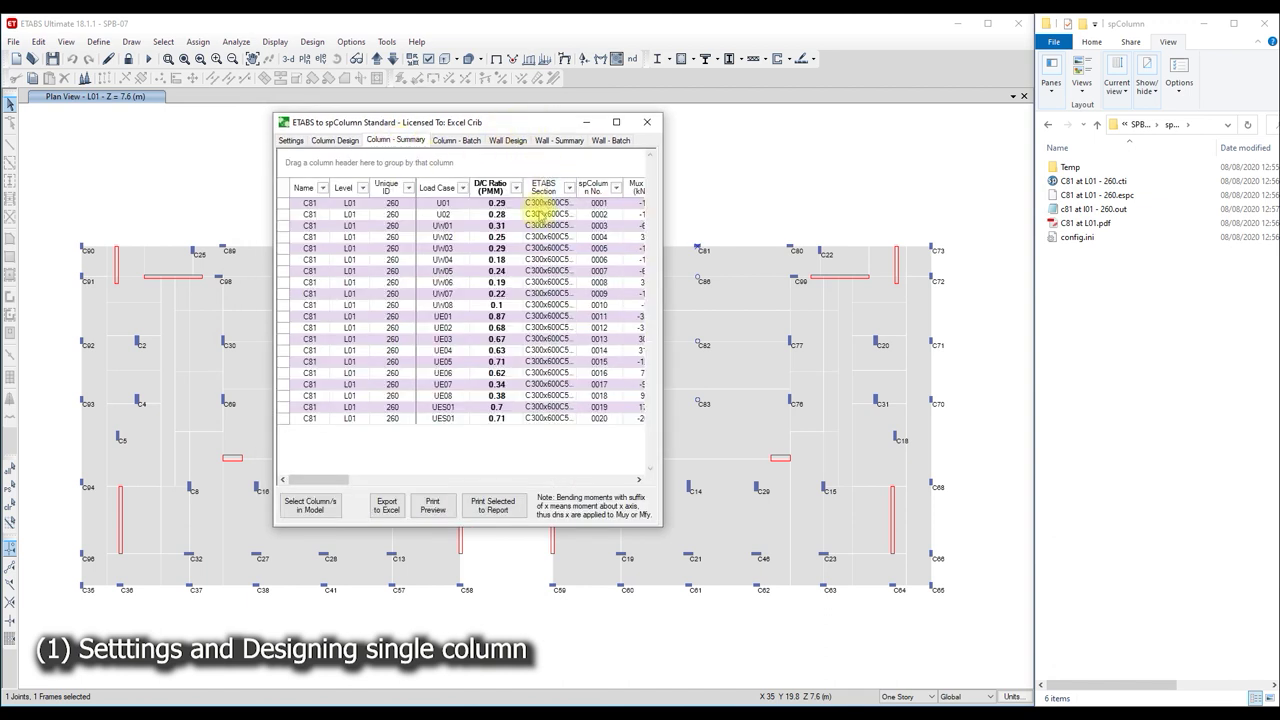
left_click(616, 122)
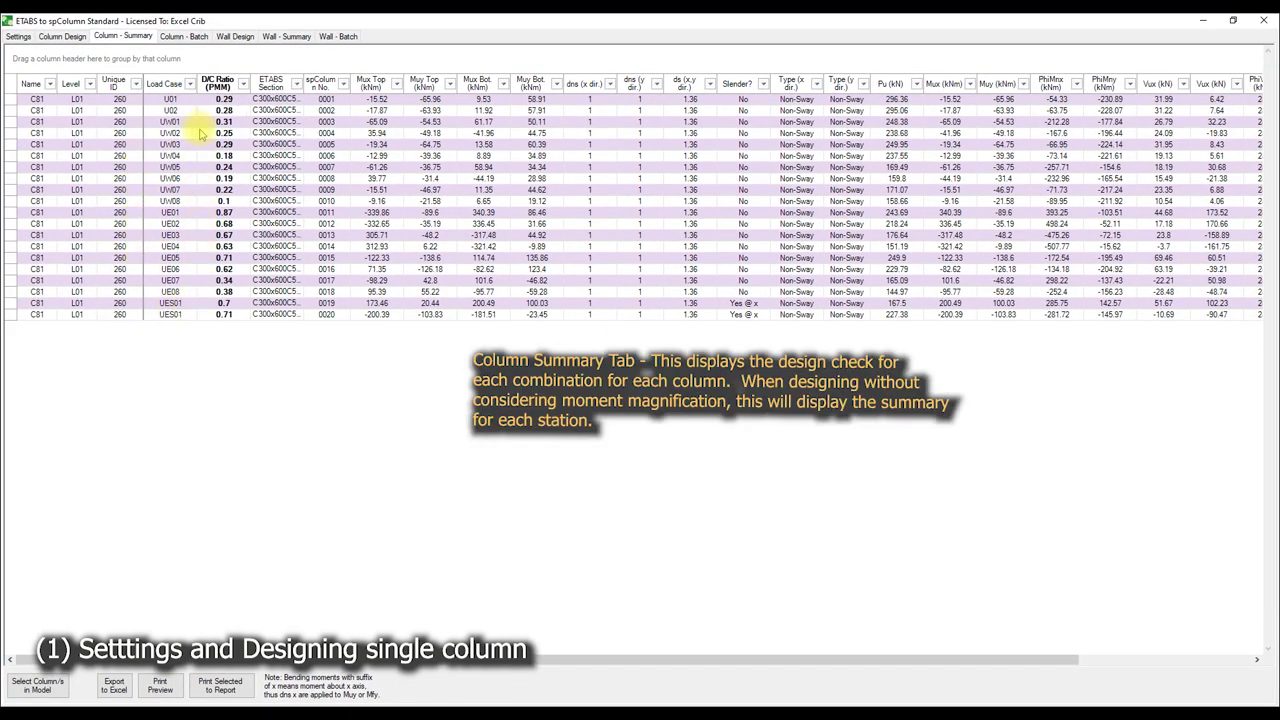
left_click(226, 87)
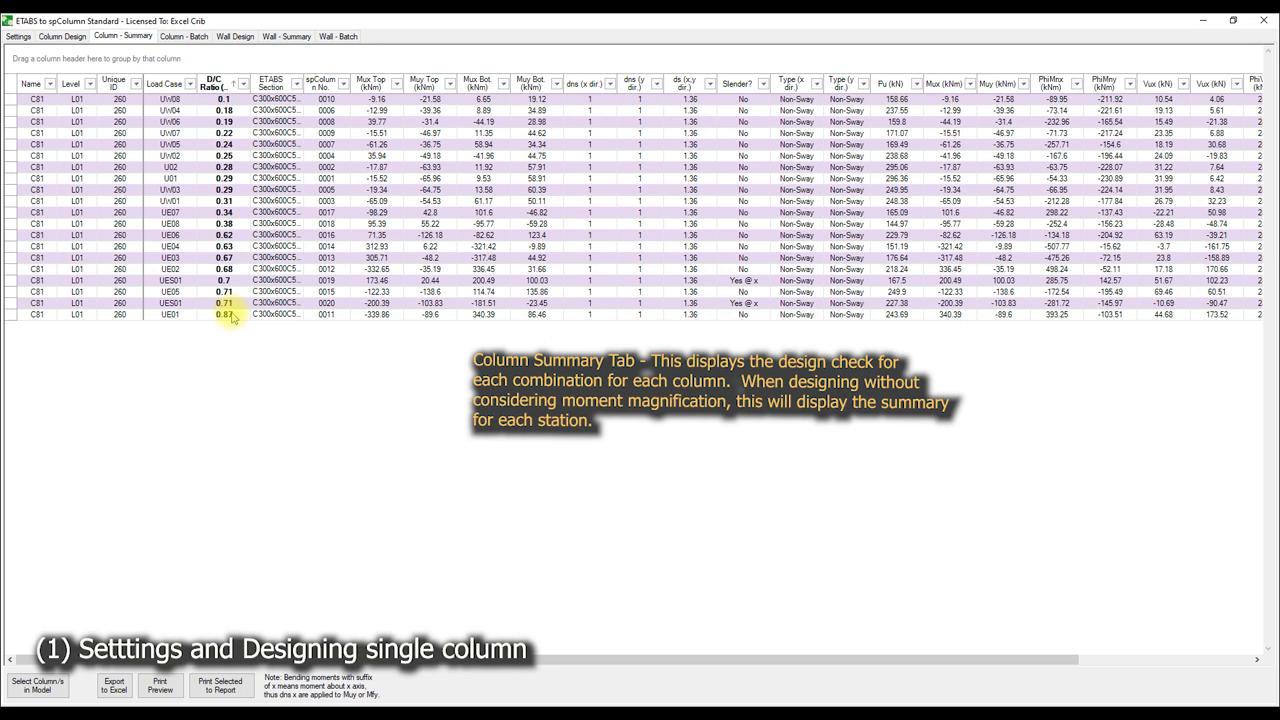
left_click(64, 36)
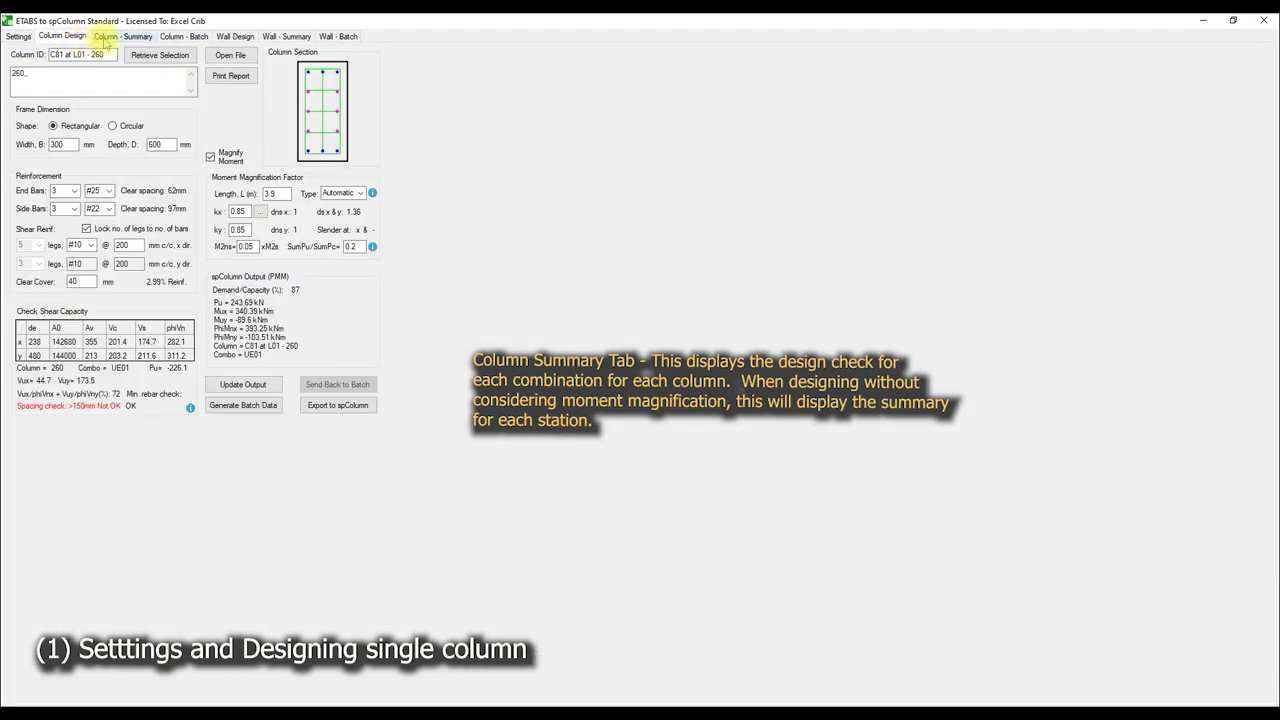
left_click(105, 40)
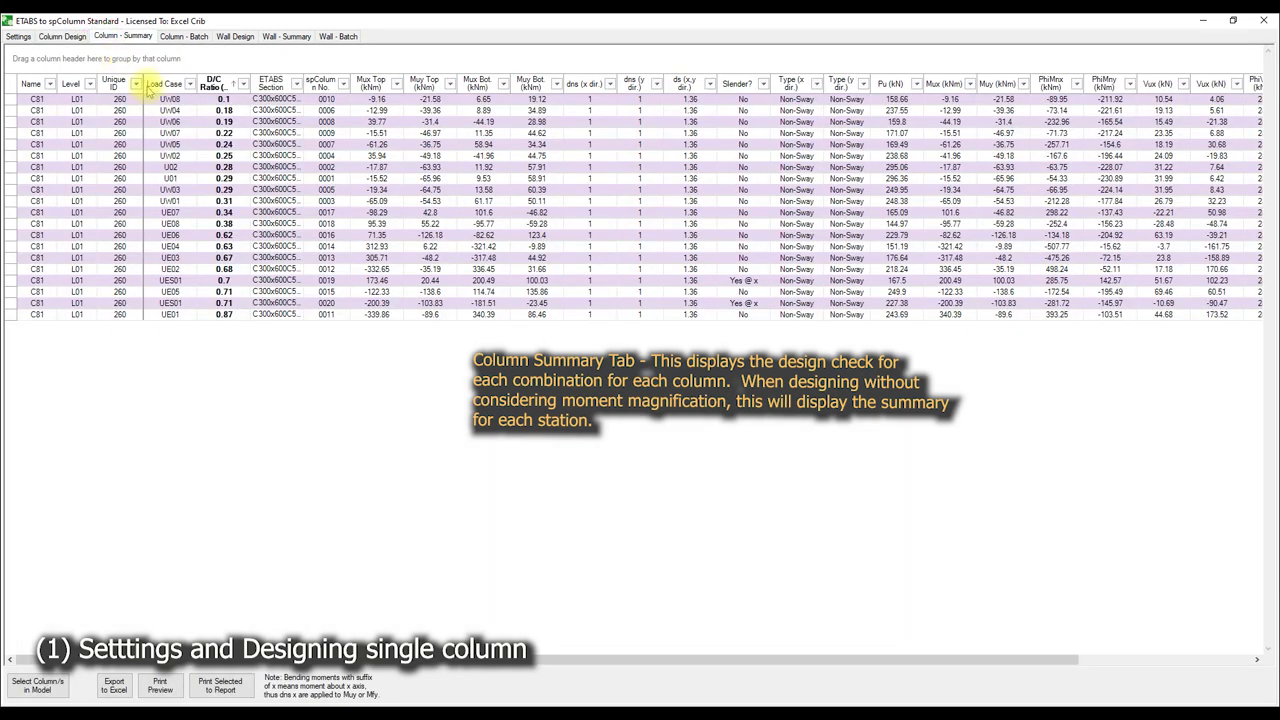
- Print the UES01 combination's calculation to PDF as 'C81 at L01 (UES01).pdf'
left_click(226, 304)
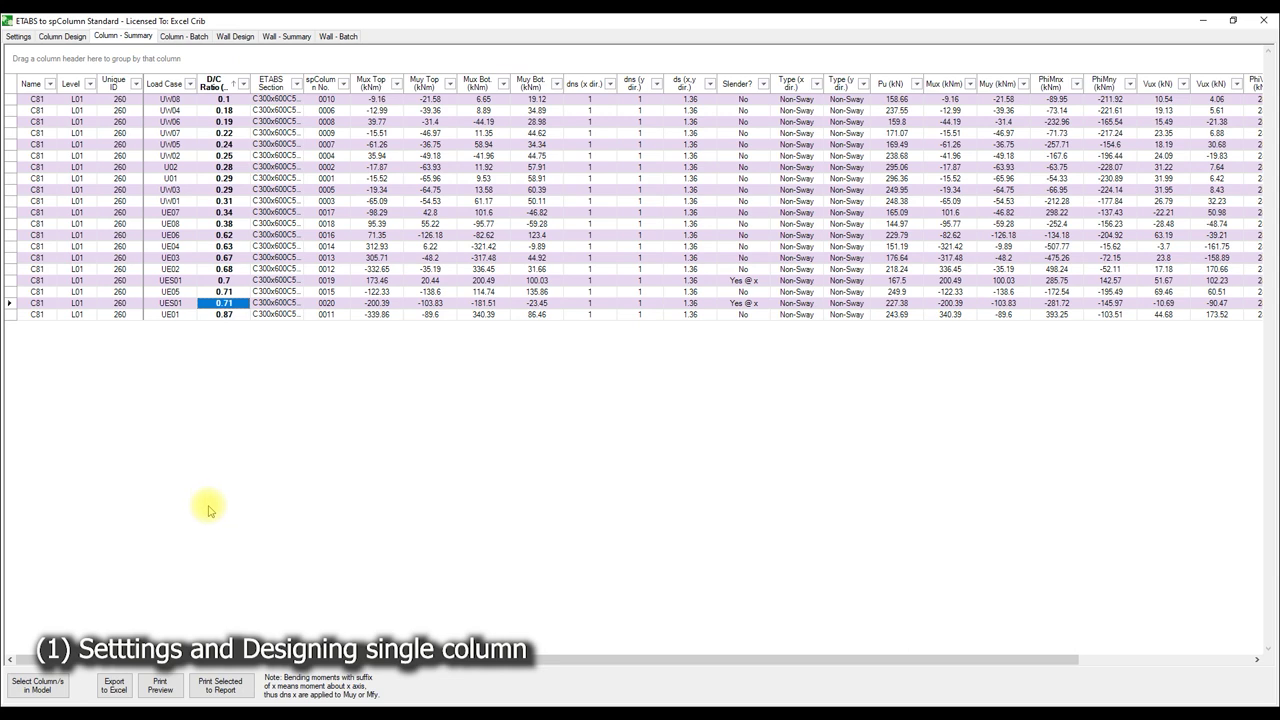
left_click(220, 684)
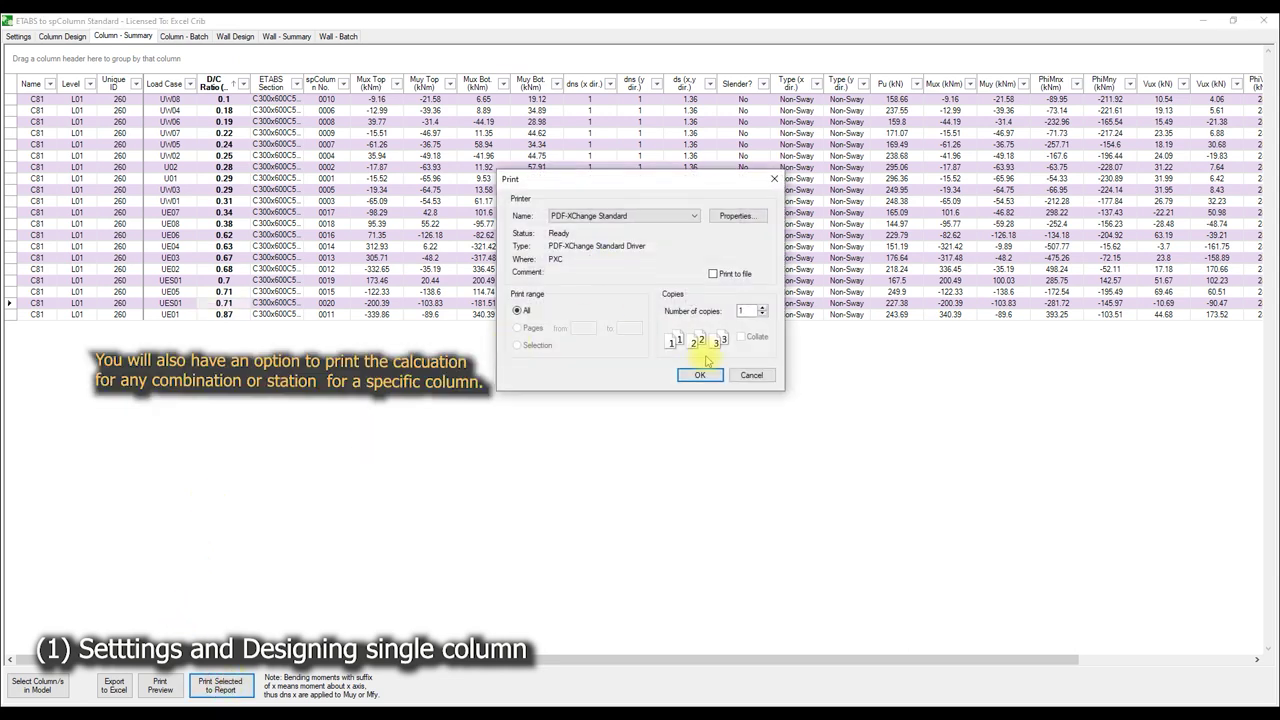
left_click(699, 376)
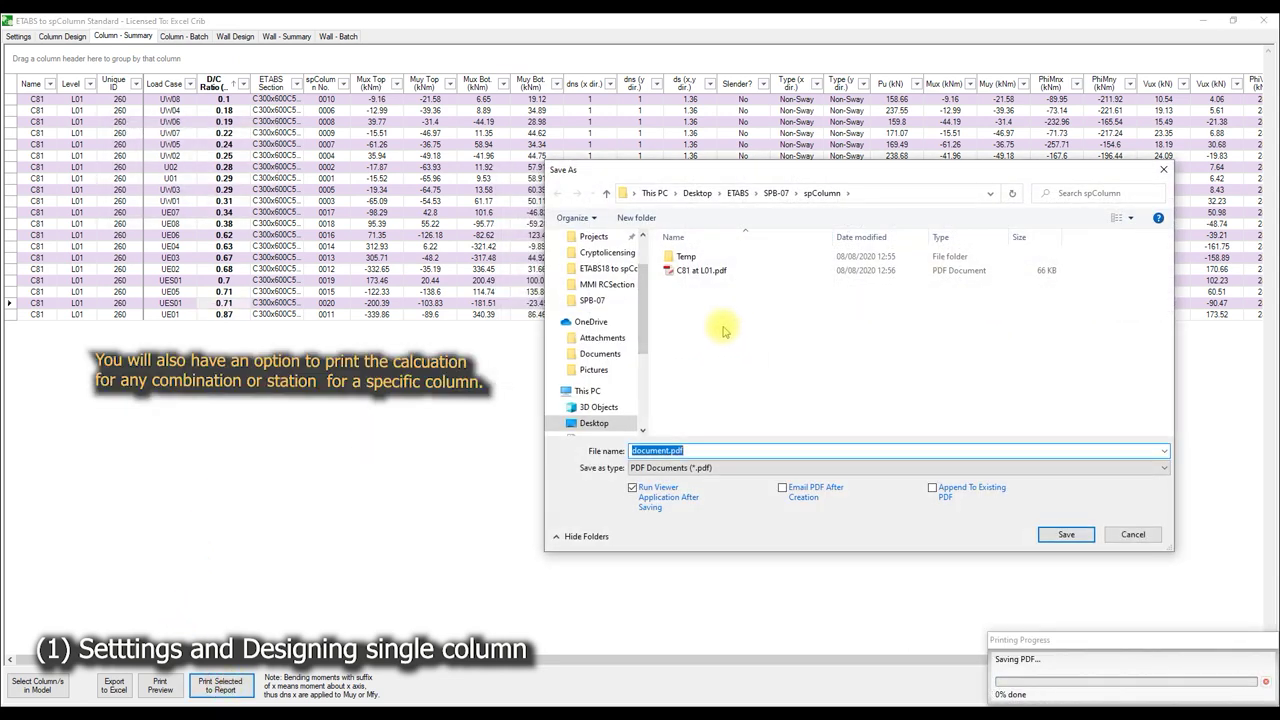
left_click(705, 270)
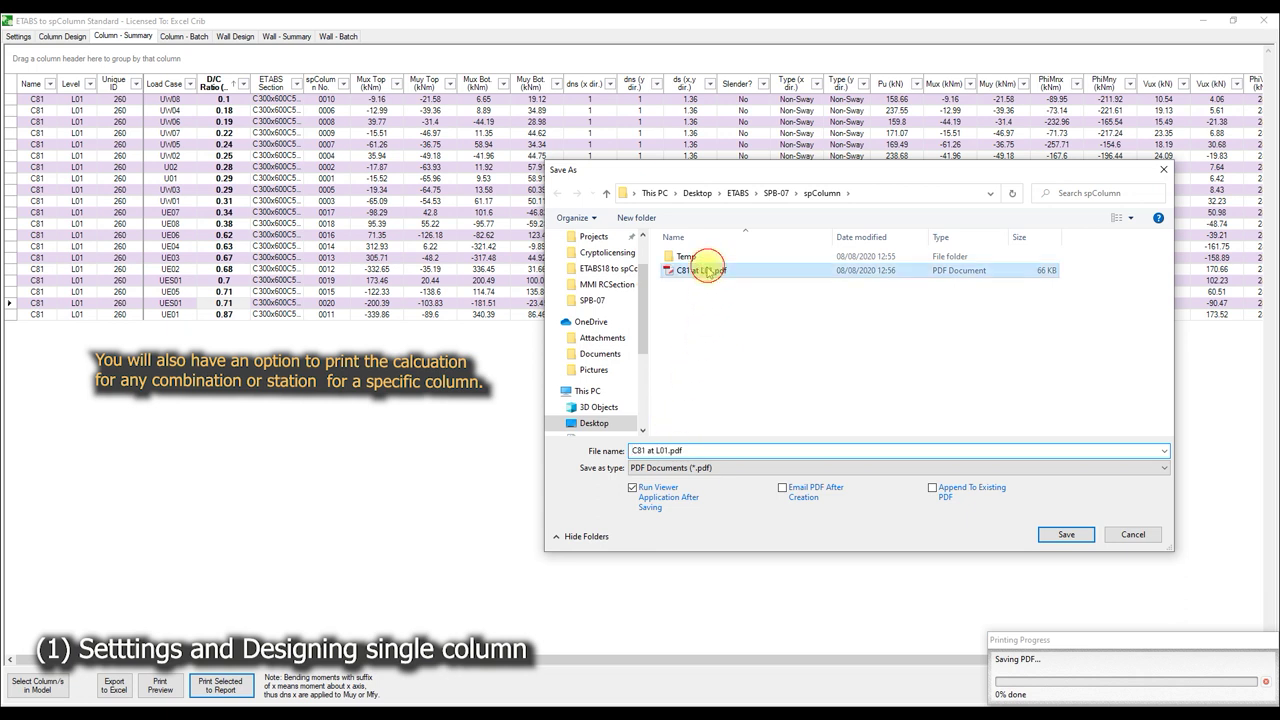
left_click(670, 451)
left_click(670, 451)
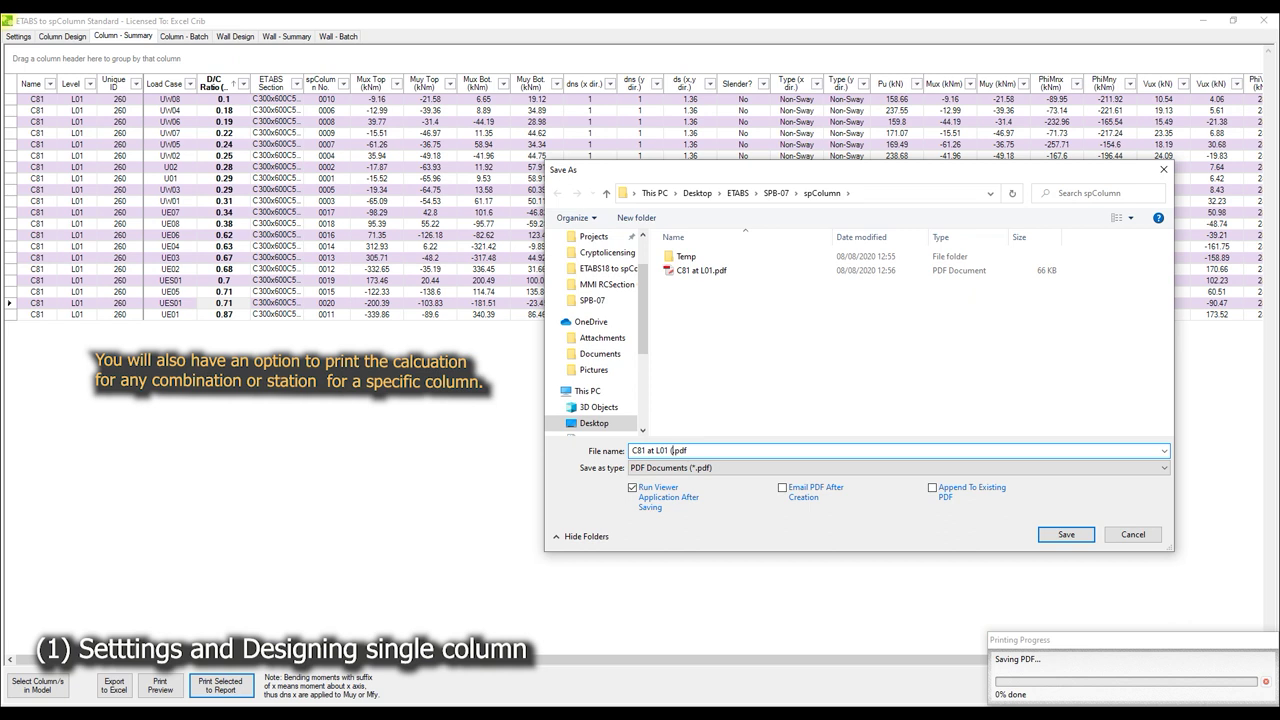
type("UES01")
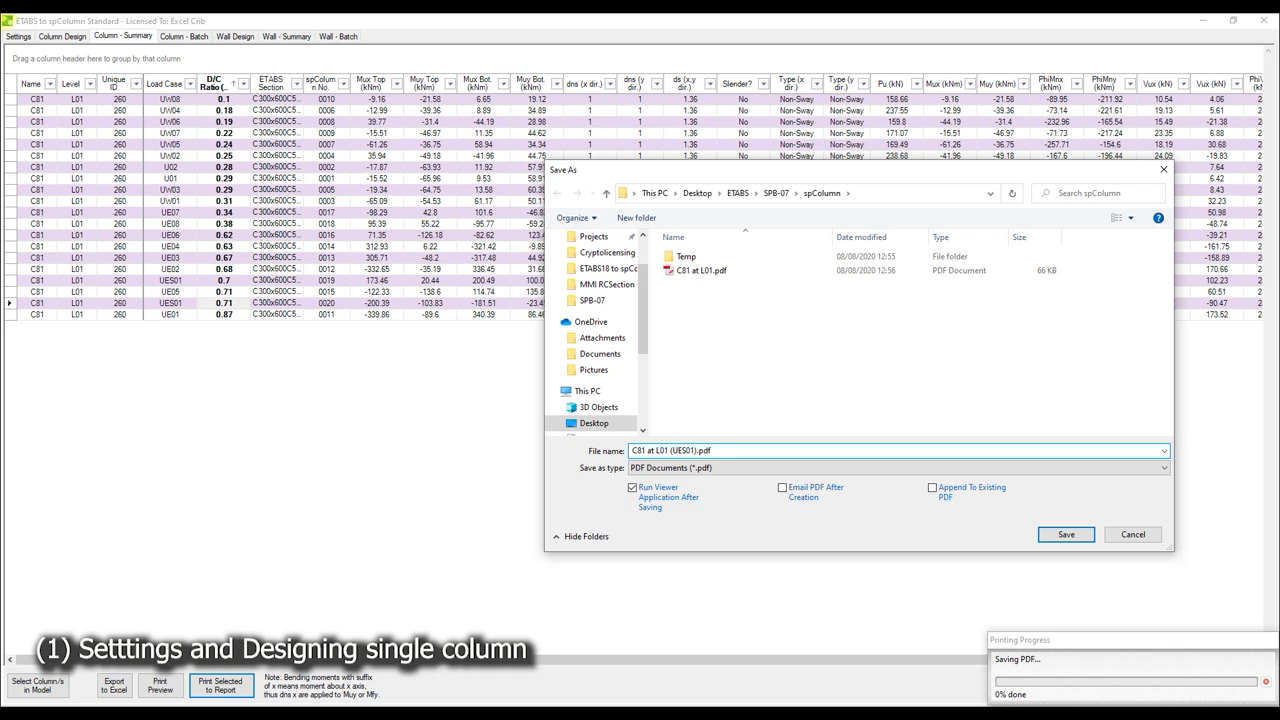
key("Return")
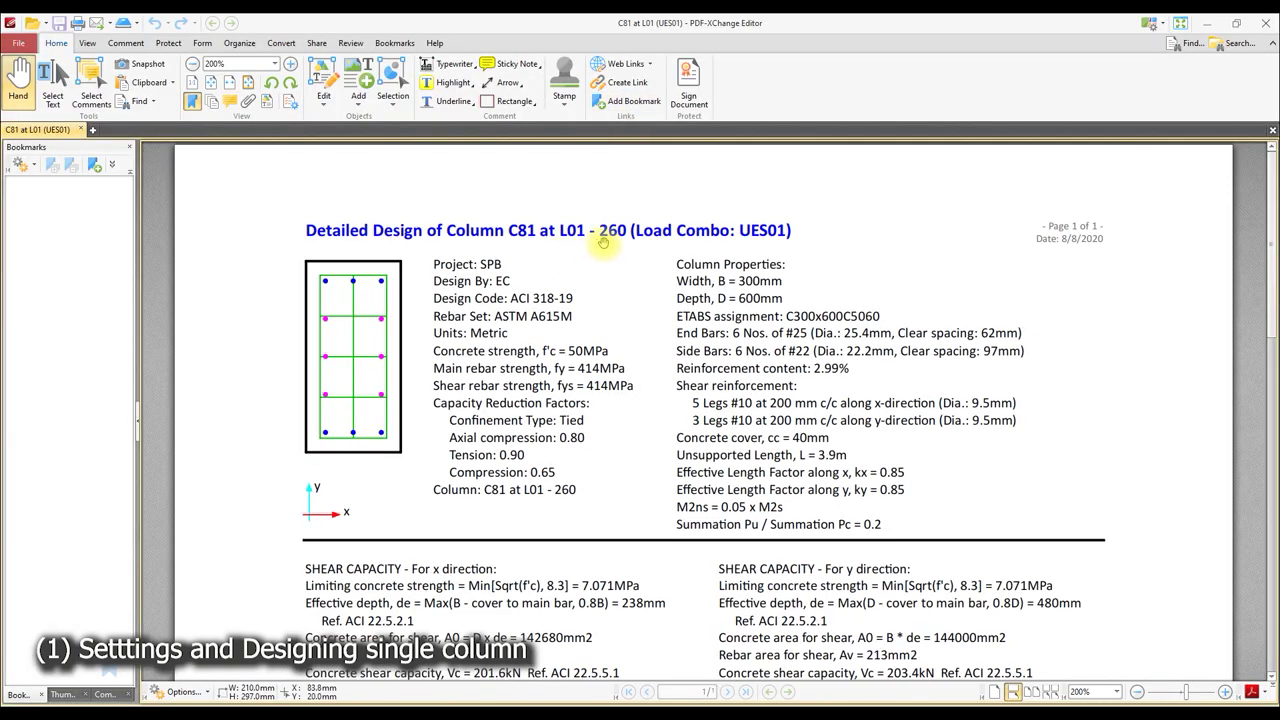
- Read the UES01 PDF report down to the spColumn output showing D/C 0.71 OK, then close it
scroll(648, 210, "down", 1)
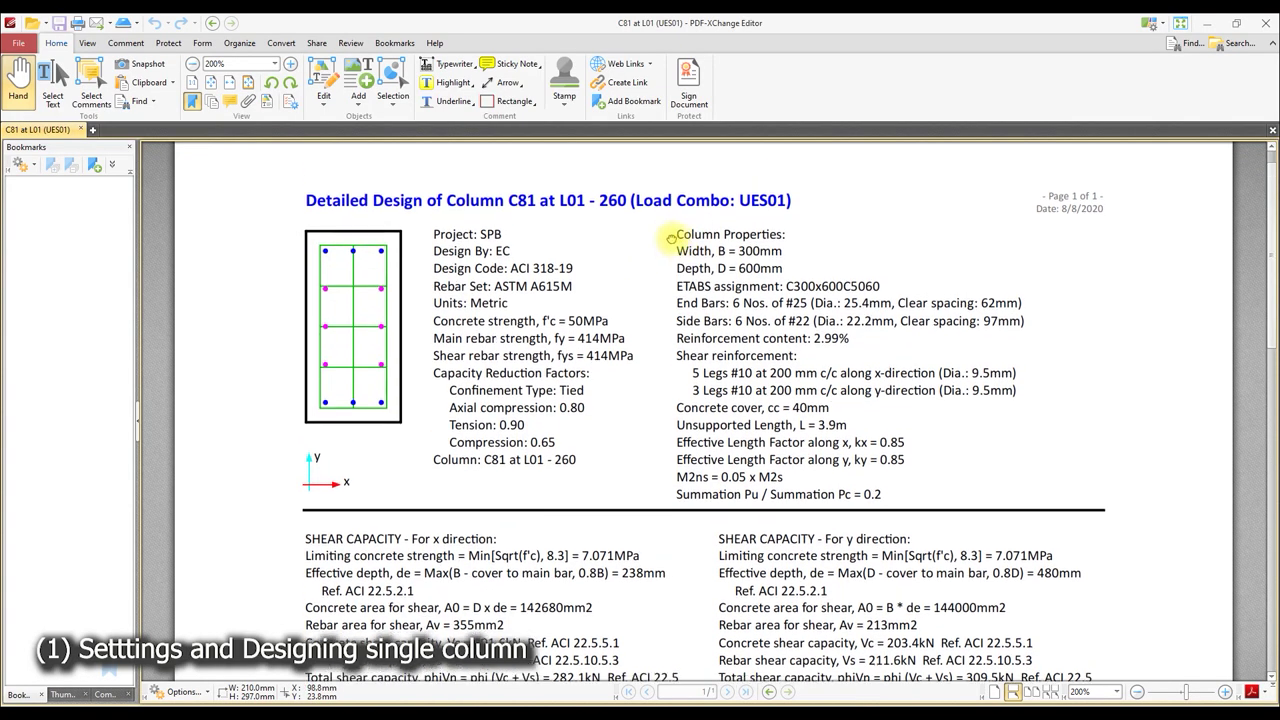
scroll(730, 368, "down", 2)
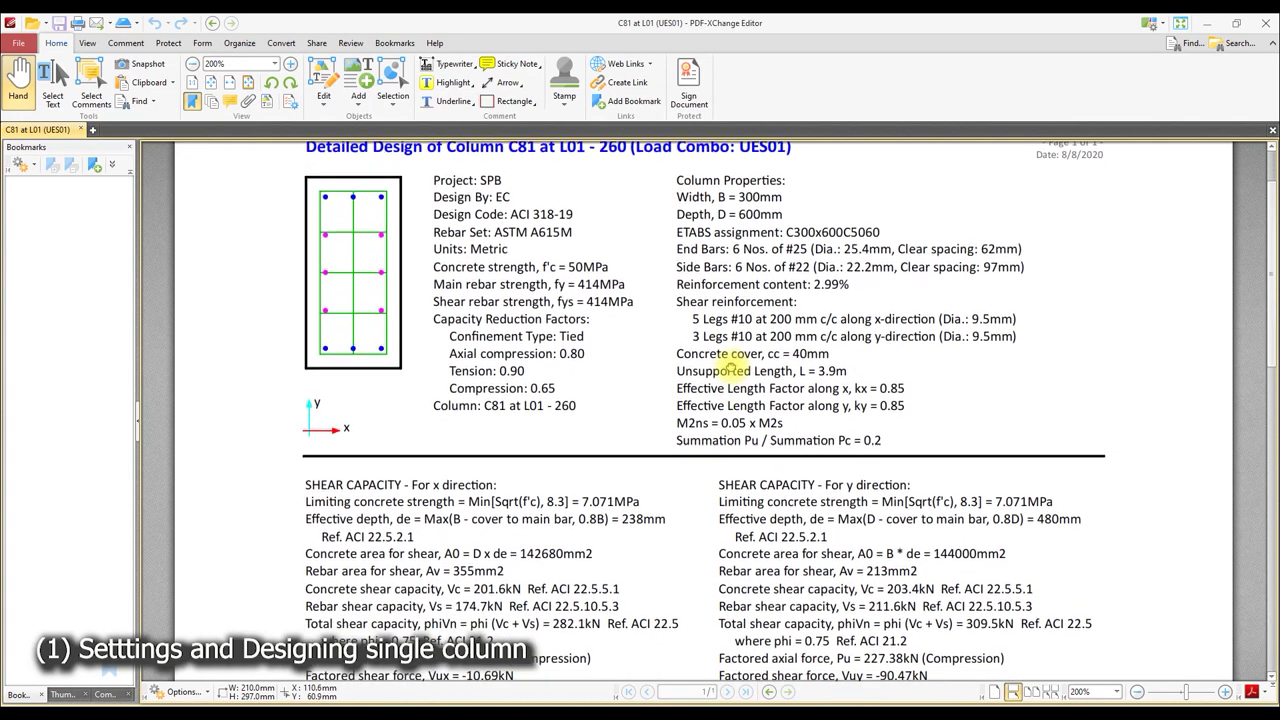
left_click_drag(733, 365, 731, 247)
scroll(728, 380, "down", 2)
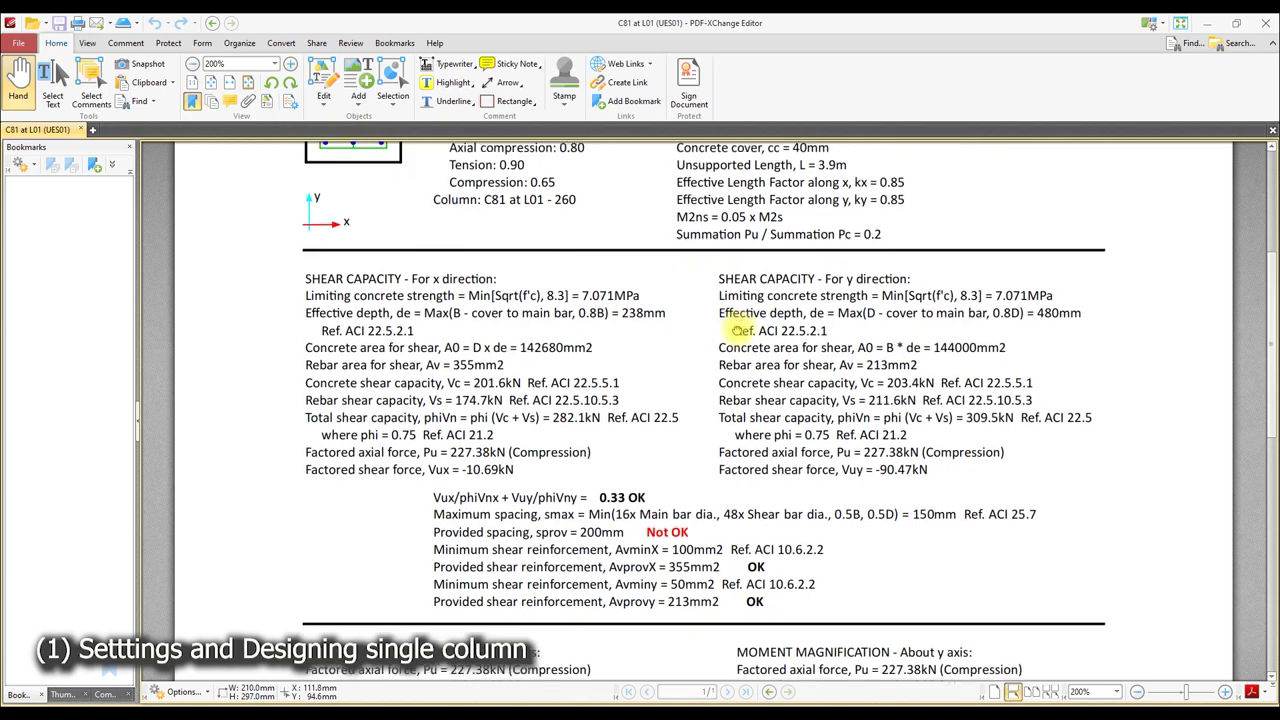
scroll(742, 400, "down", 2)
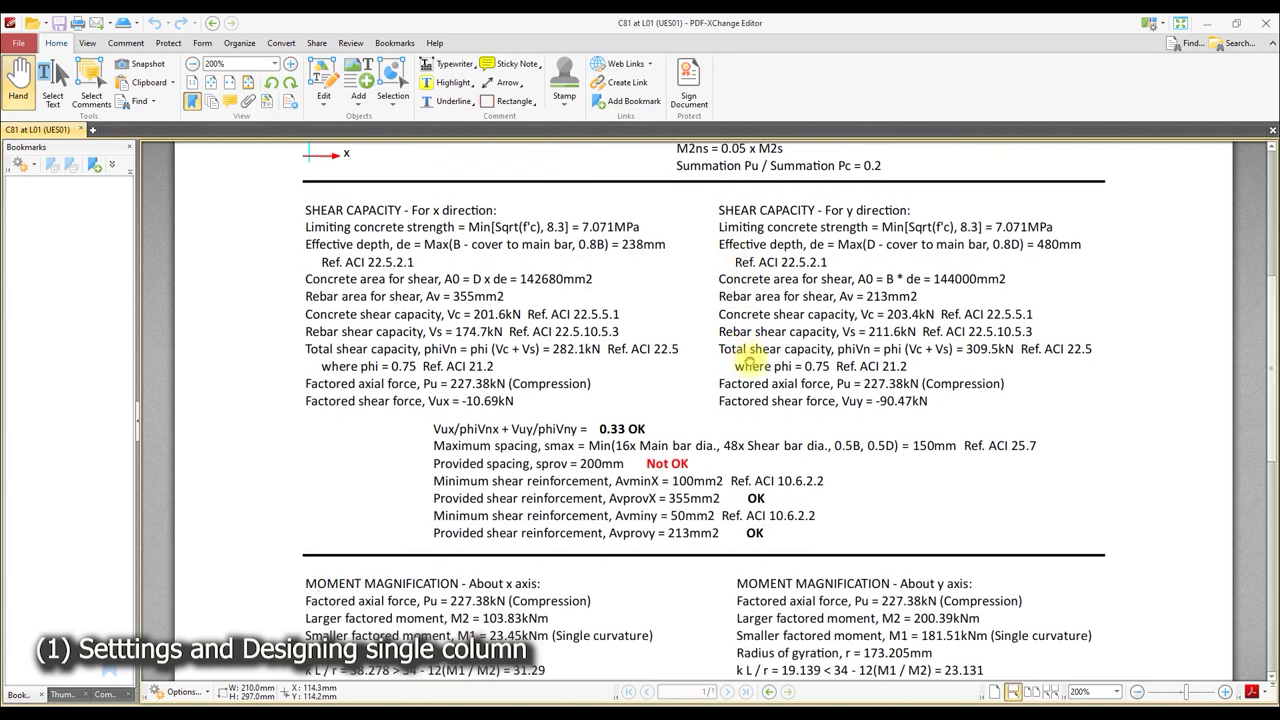
scroll(740, 329, "down", 2)
scroll(754, 249, "down", 3)
scroll(788, 221, "down", 2)
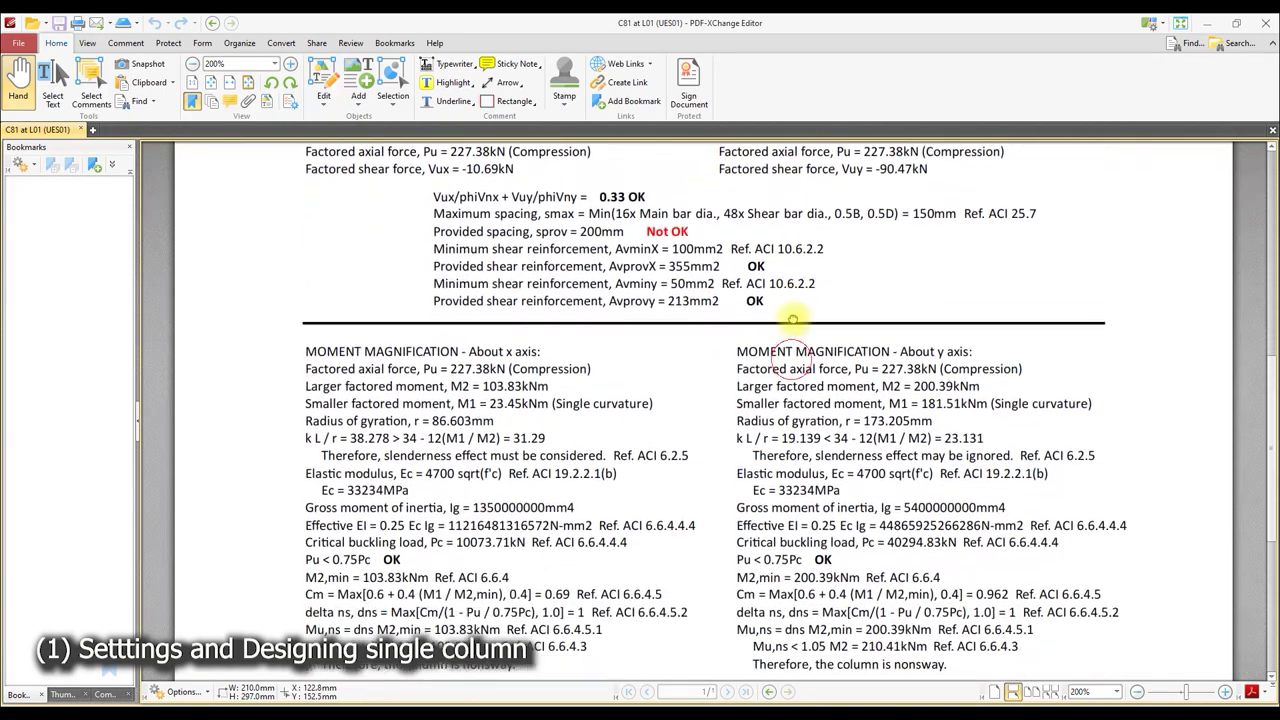
scroll(795, 240, "down", 1)
scroll(793, 408, "down", 3)
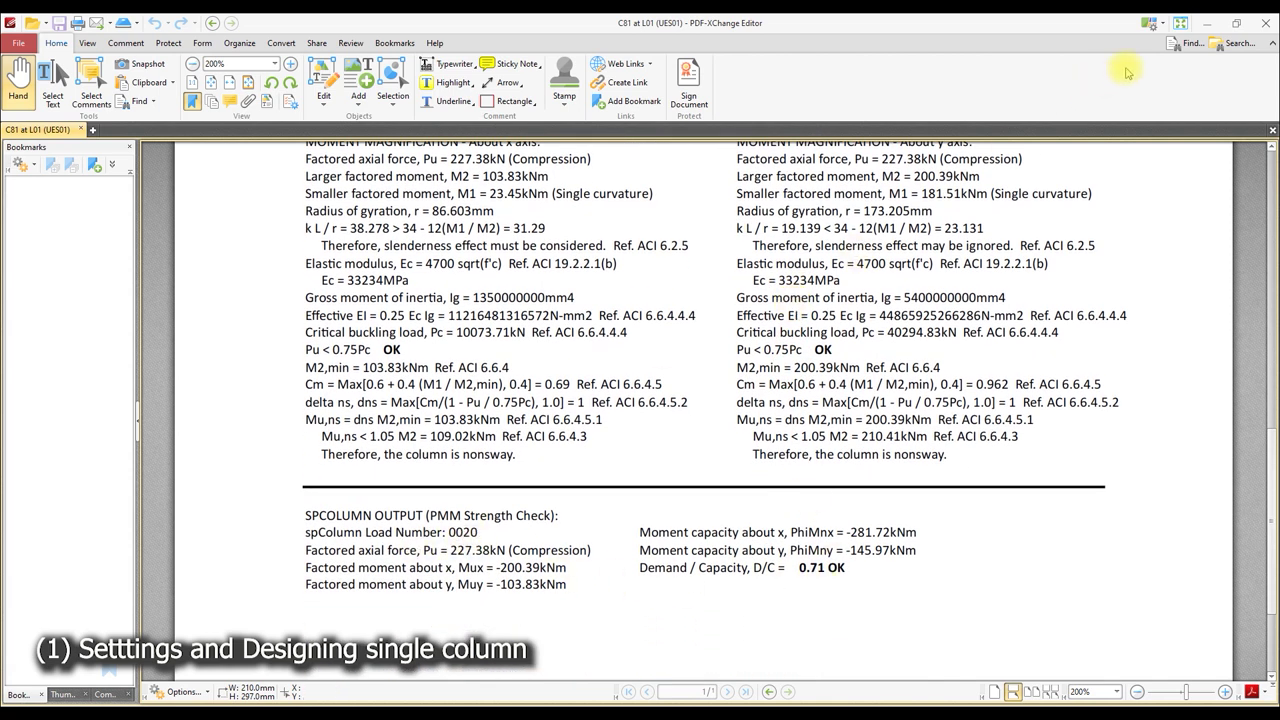
left_click(1263, 23)
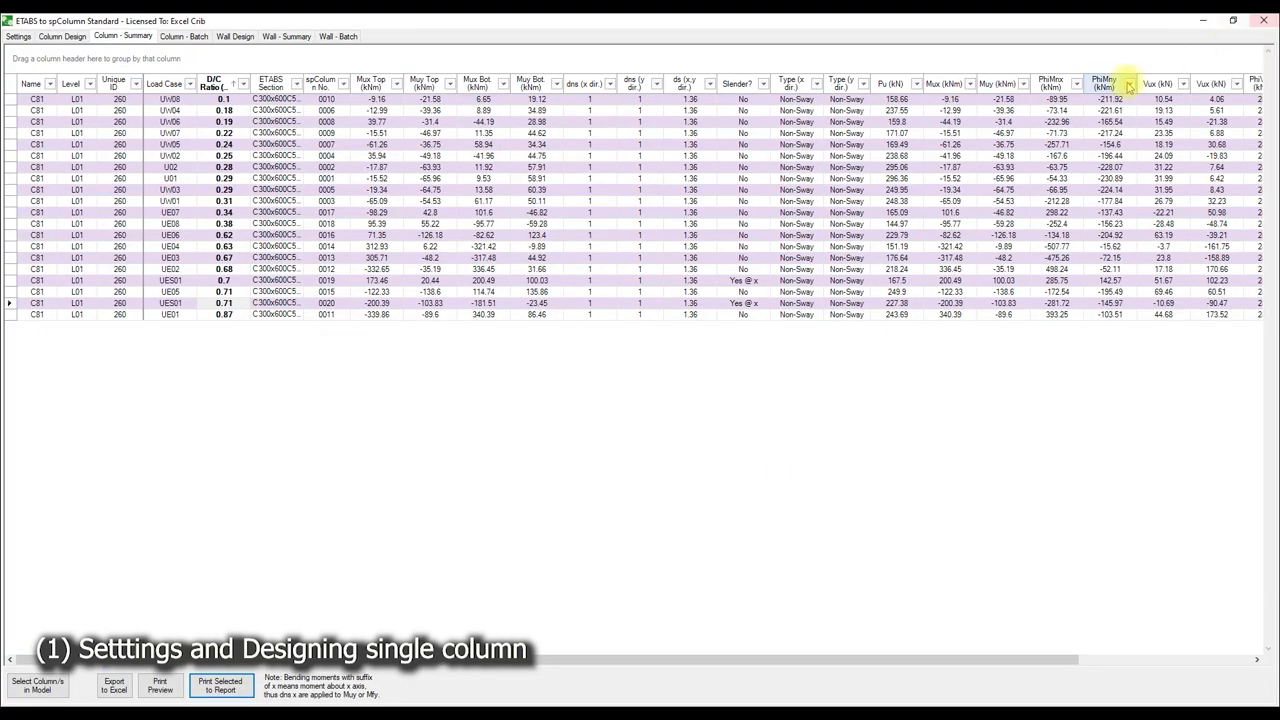
- Reselect the UES01 D/C cell, sort the summary by spColumn number, and resize the dialog
left_click(233, 368)
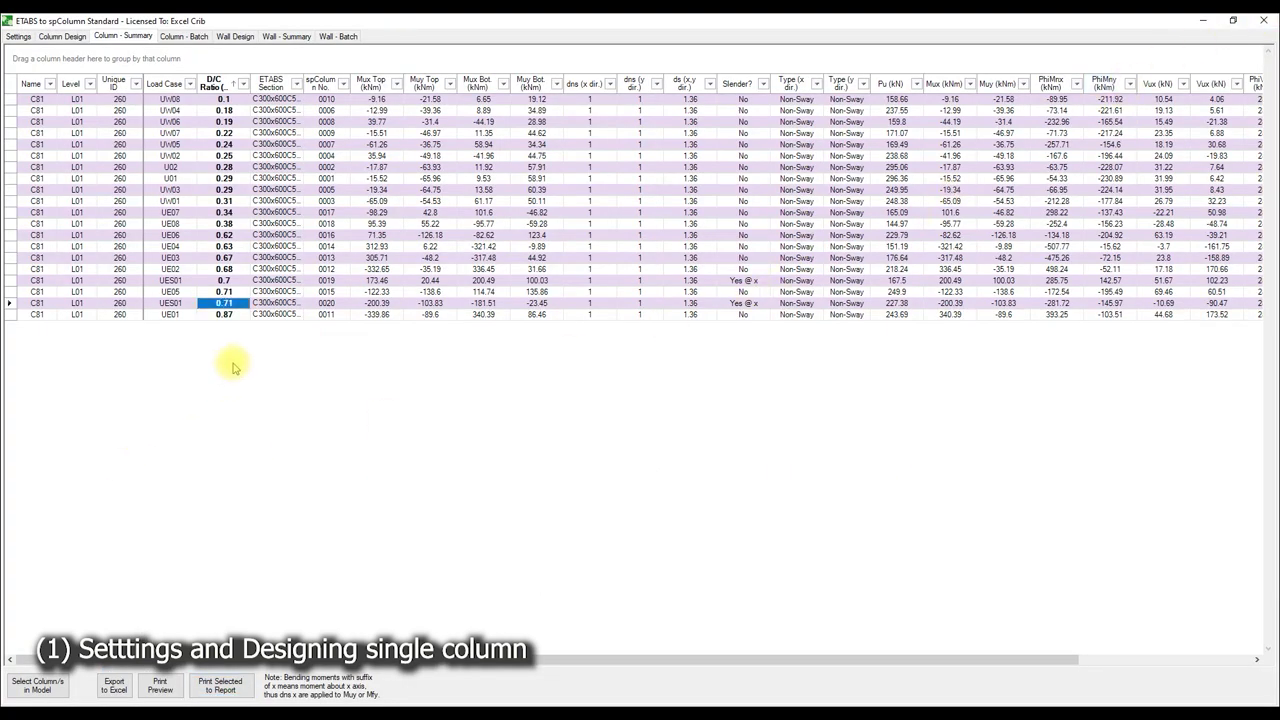
left_click(322, 83)
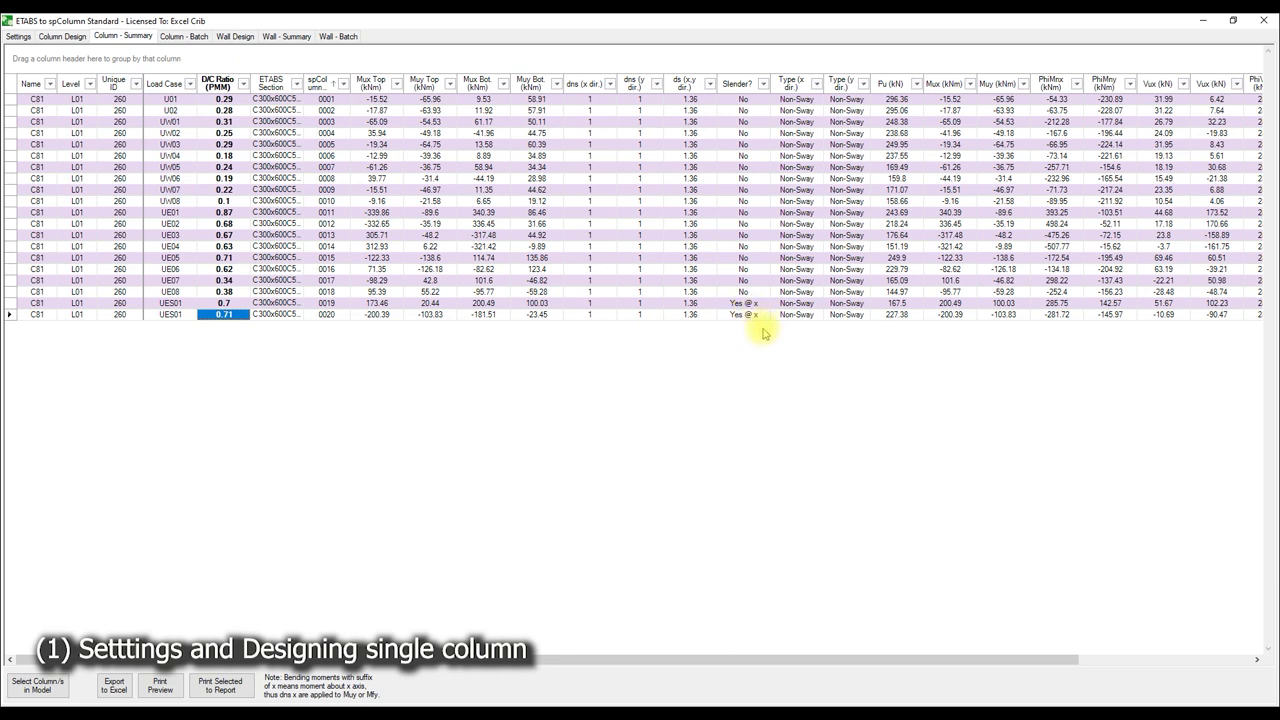
left_click_drag(686, 659, 971, 659)
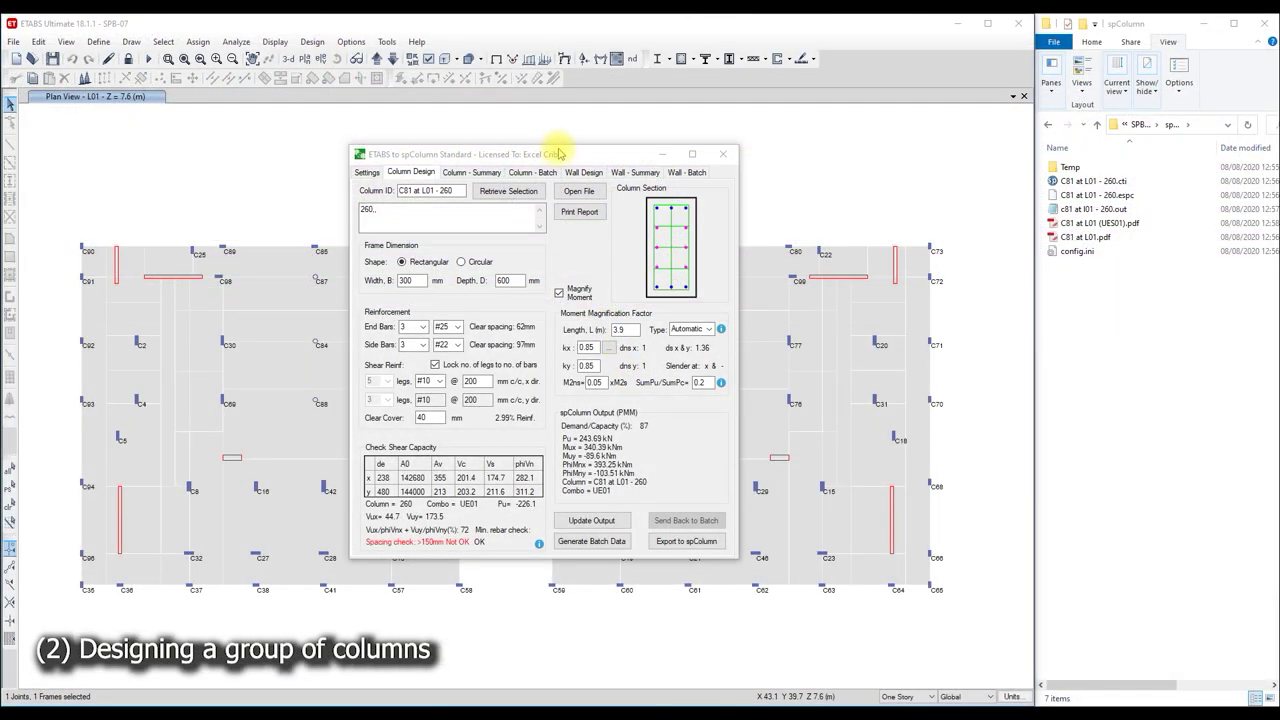
- Select four columns in the plan, including C80, and retrieve them into the design list
left_click_drag(557, 157, 1007, 173)
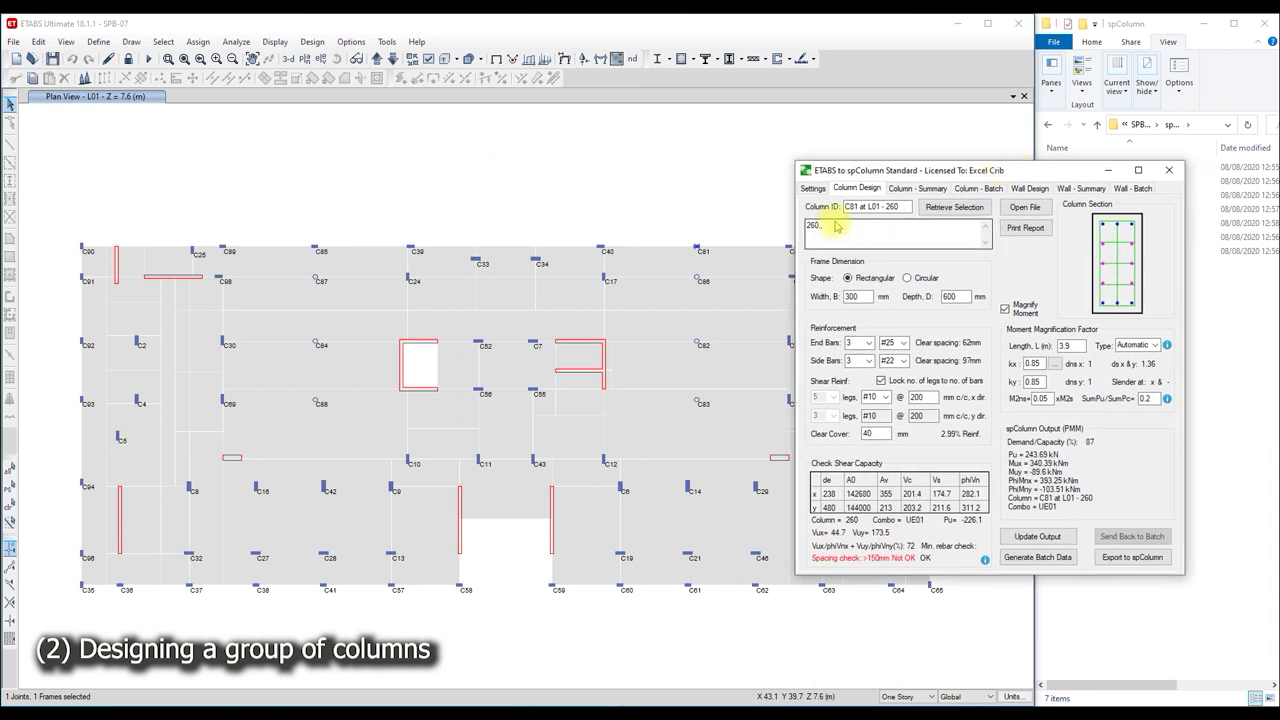
left_click_drag(872, 172, 933, 176)
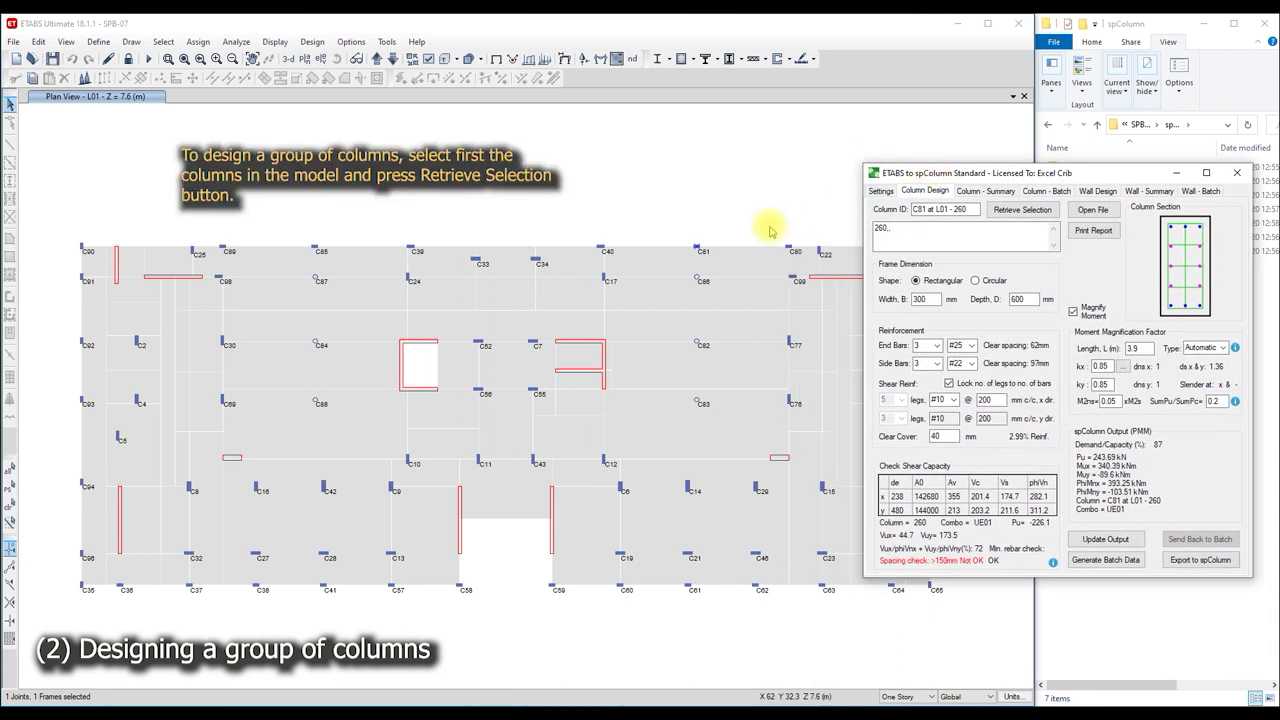
left_click(780, 242)
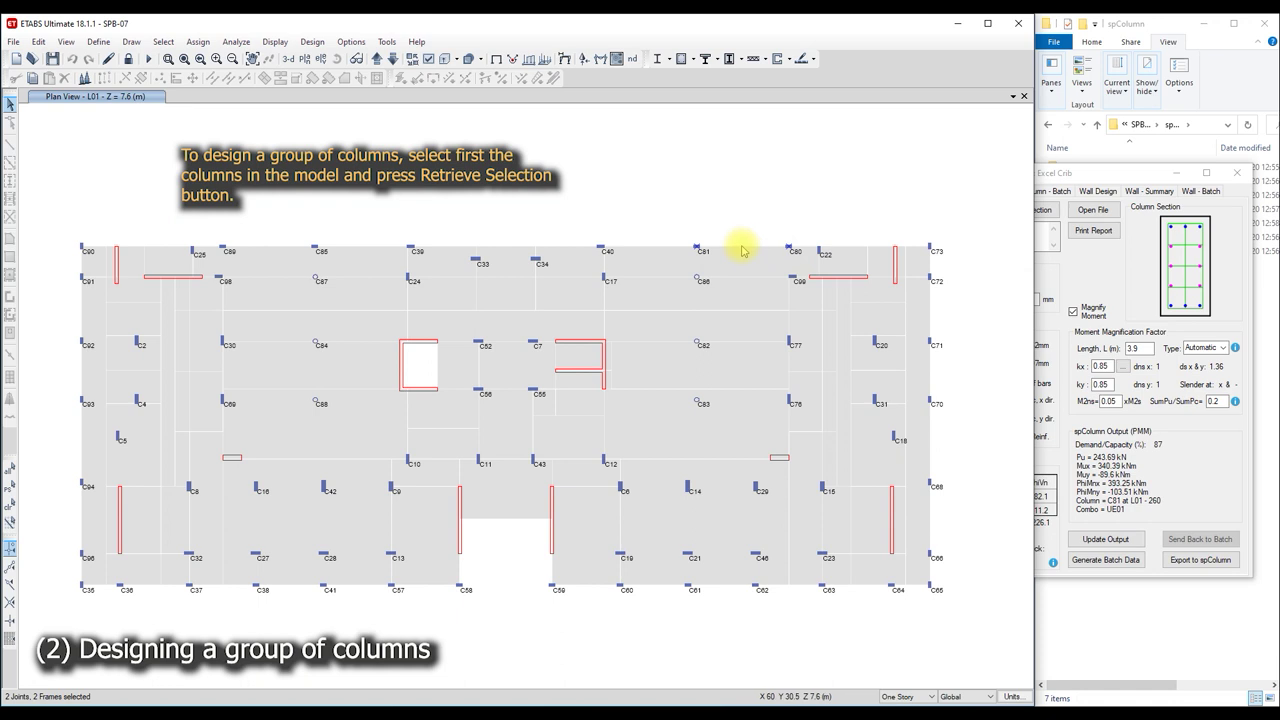
left_click(225, 234)
left_click(234, 250)
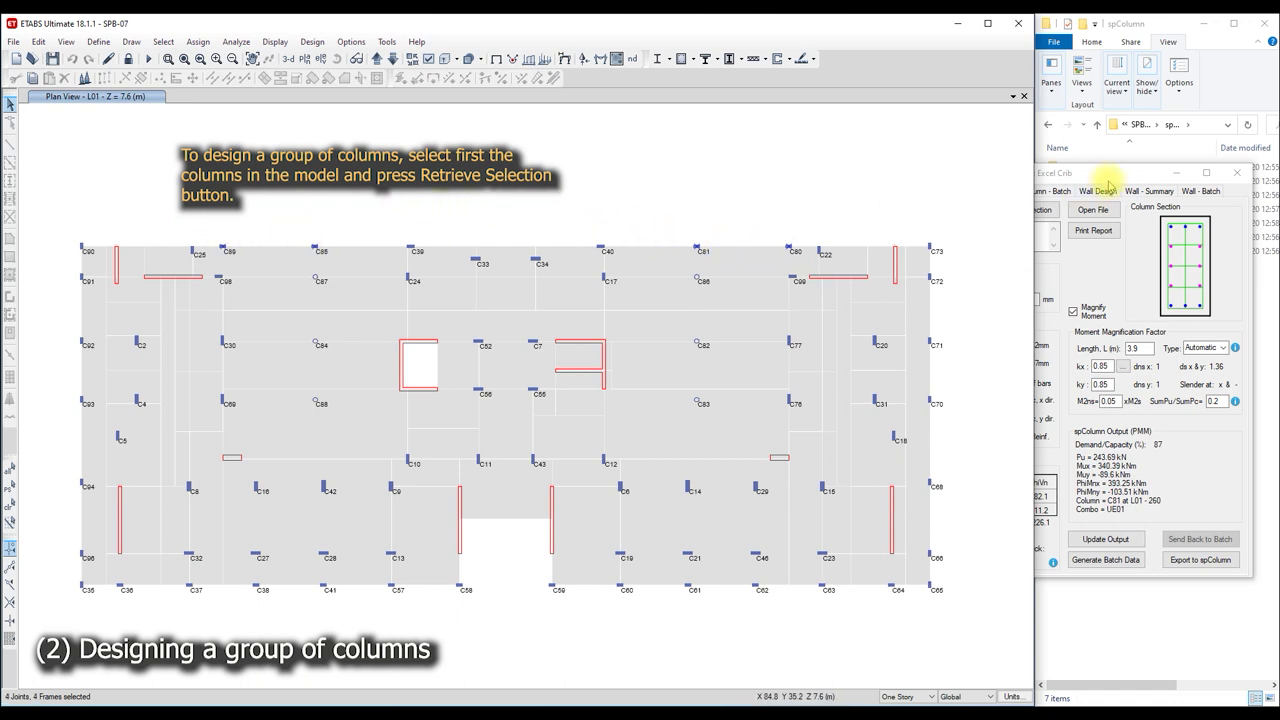
left_click(1100, 176)
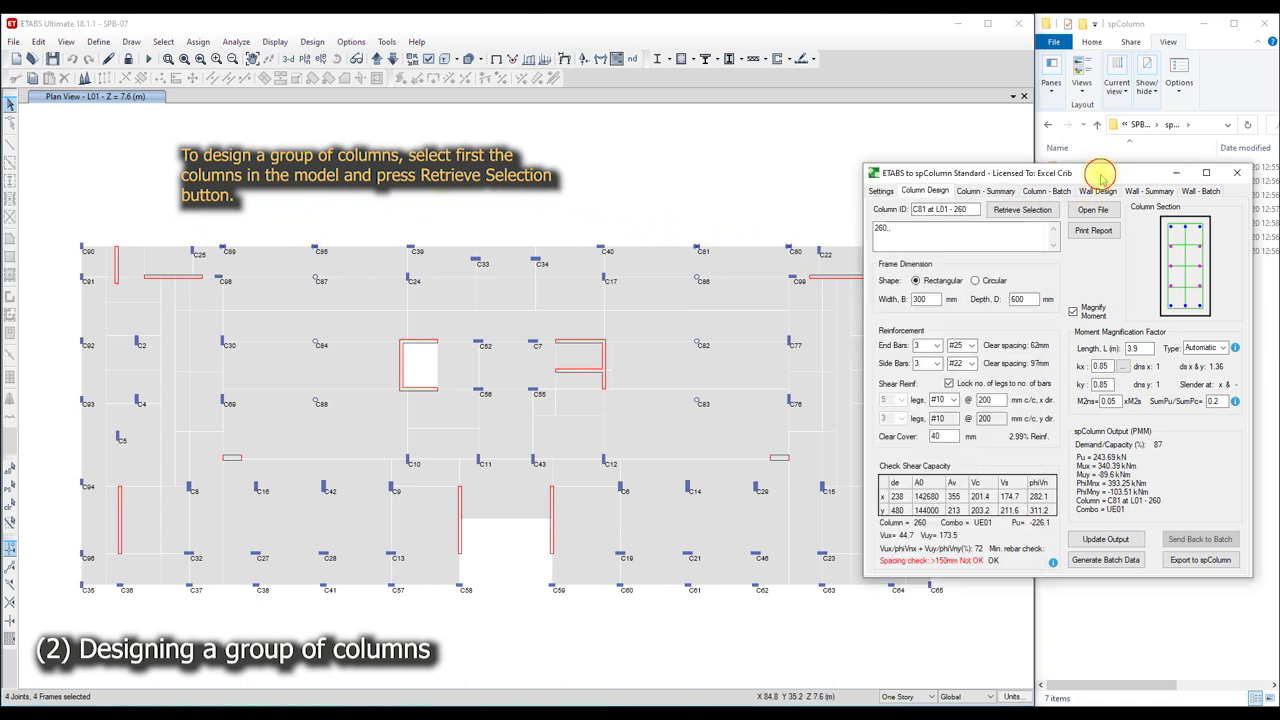
left_click(1018, 211)
type("Column")
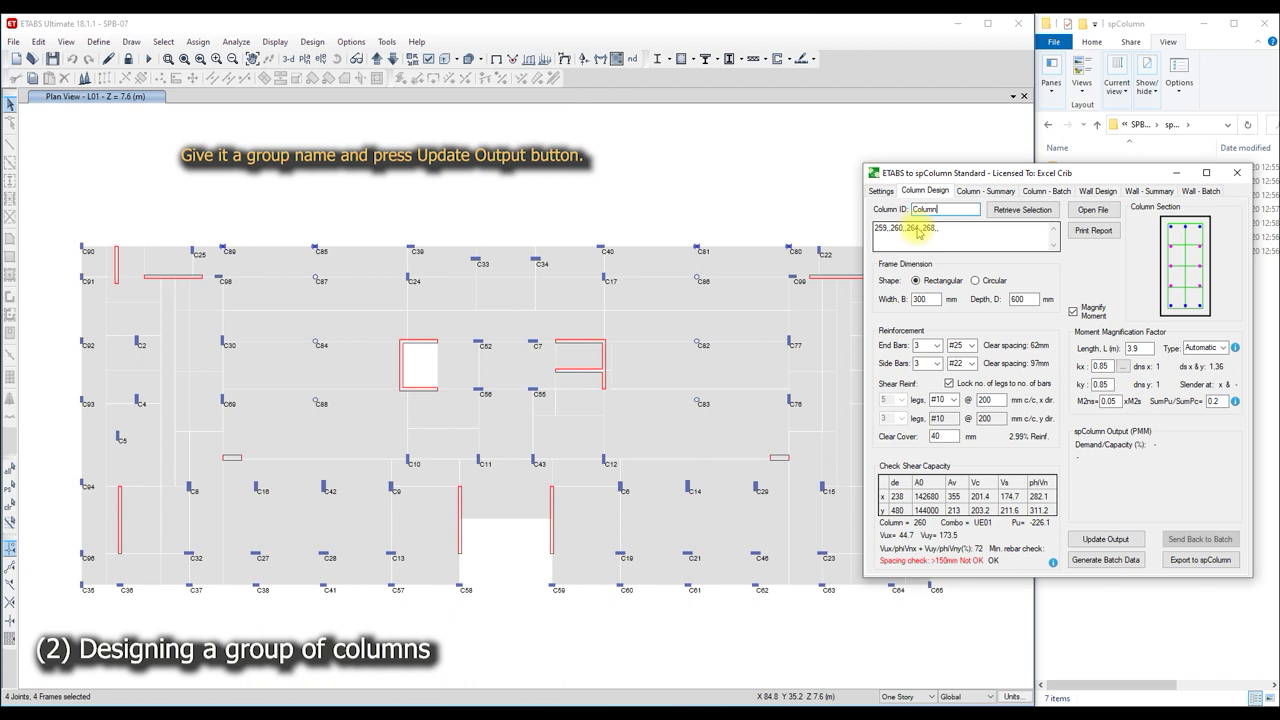
- Name the group 'Column C01' and update the output, reaching 128% demand/capacity
type(" C01")
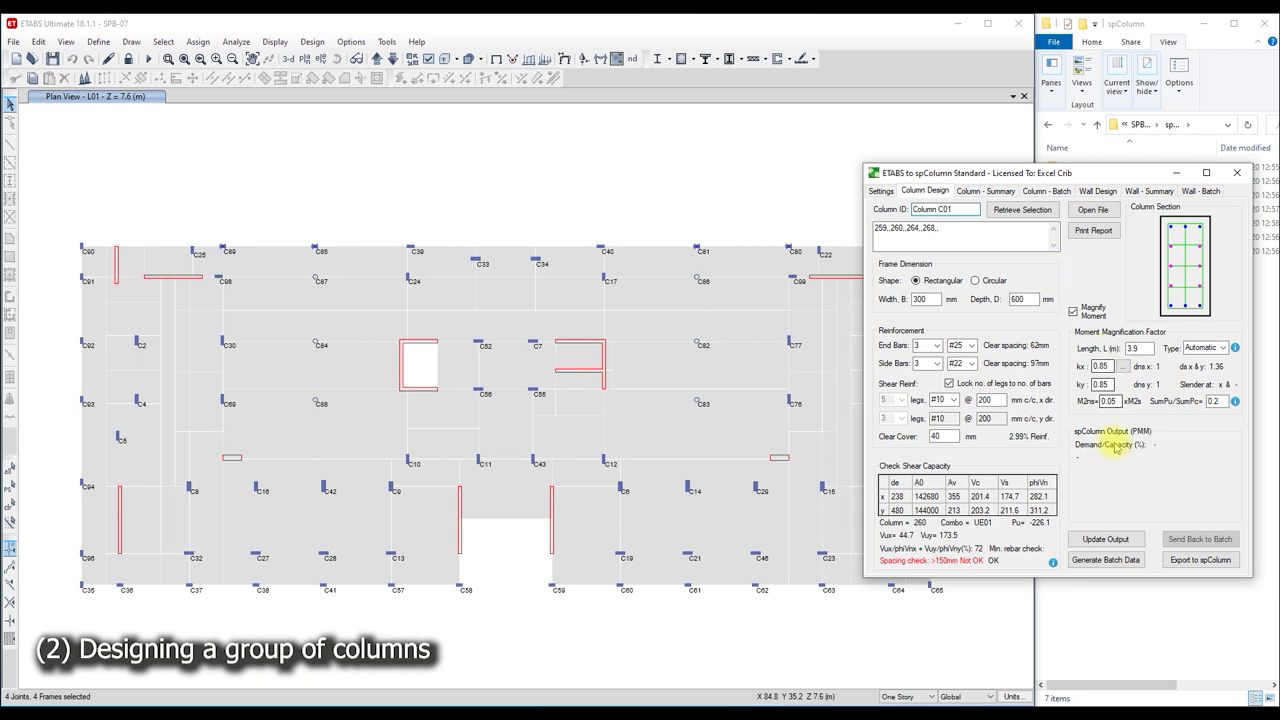
left_click(1104, 539)
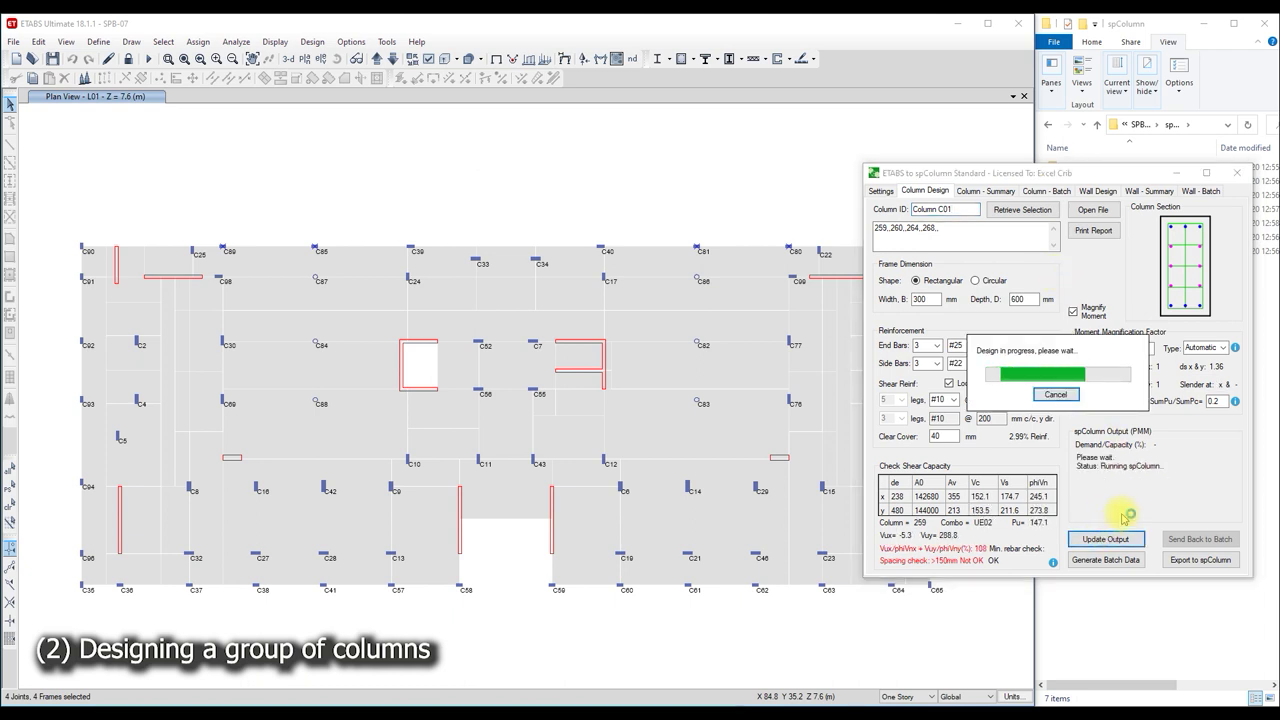
left_click_drag(1146, 178, 709, 159)
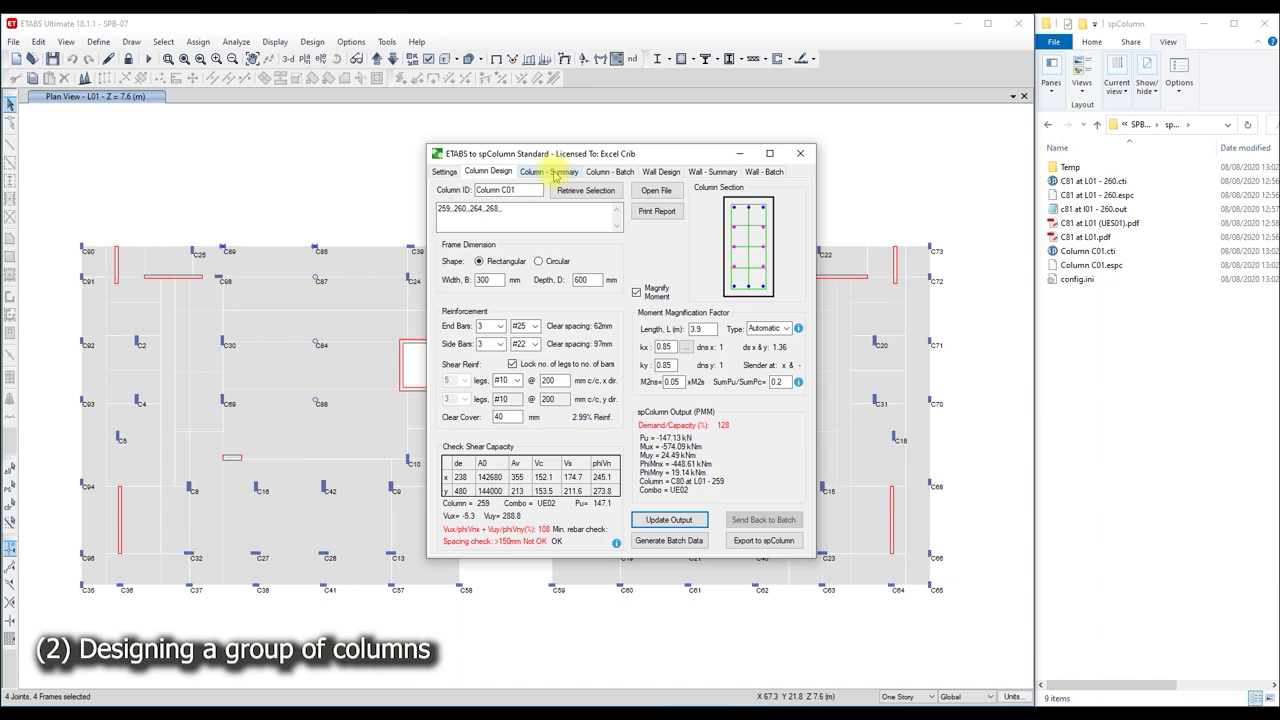
- Open the Column - Summary full-screen and group its rows by column Name
left_click(555, 172)
left_click(770, 153)
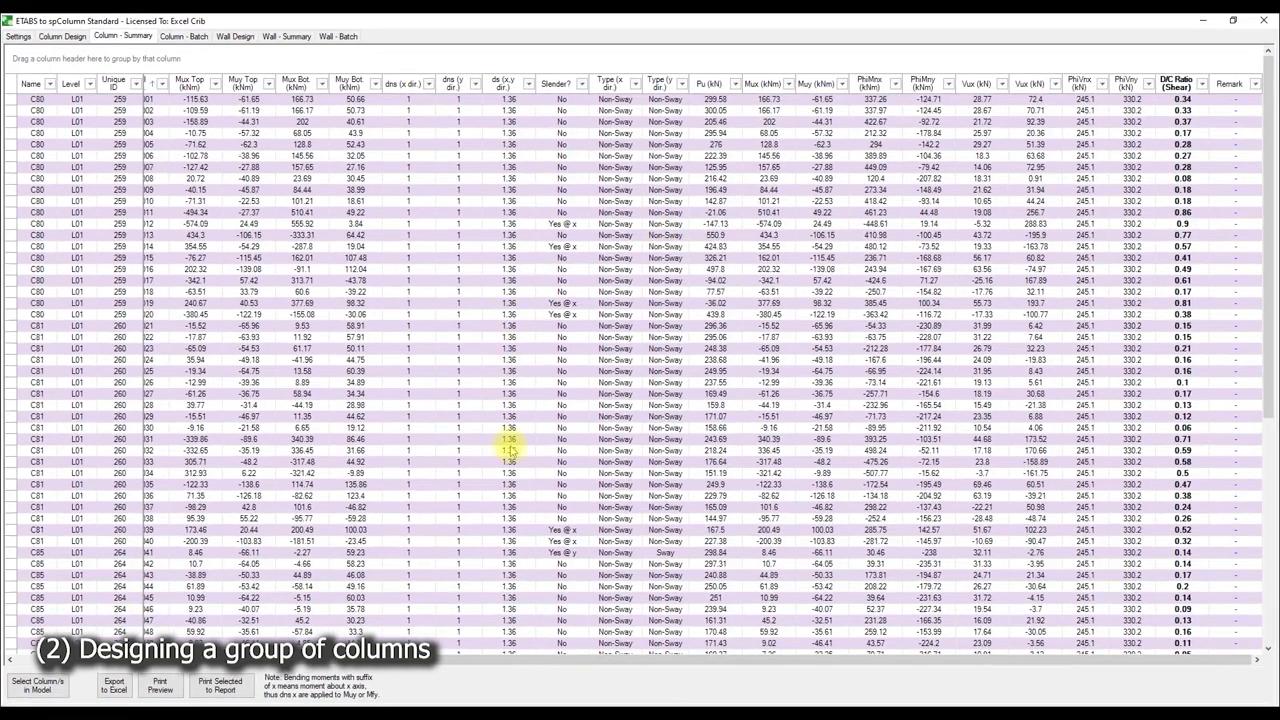
left_click_drag(514, 661, 228, 660)
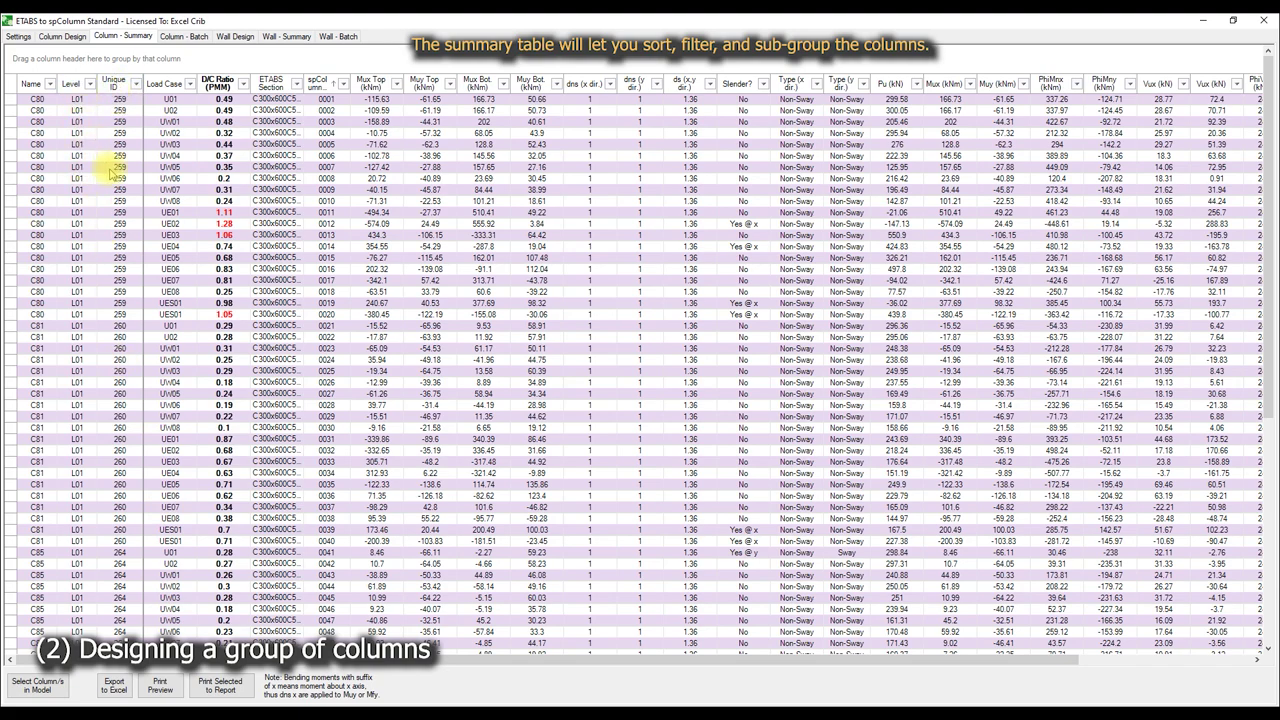
- Review grouped D/C ratios for C80, C81, C85 and C89, noting C89's 1.22 under UE04
scroll(128, 315, "down", 3)
scroll(128, 315, "down", 4)
scroll(128, 315, "down", 2)
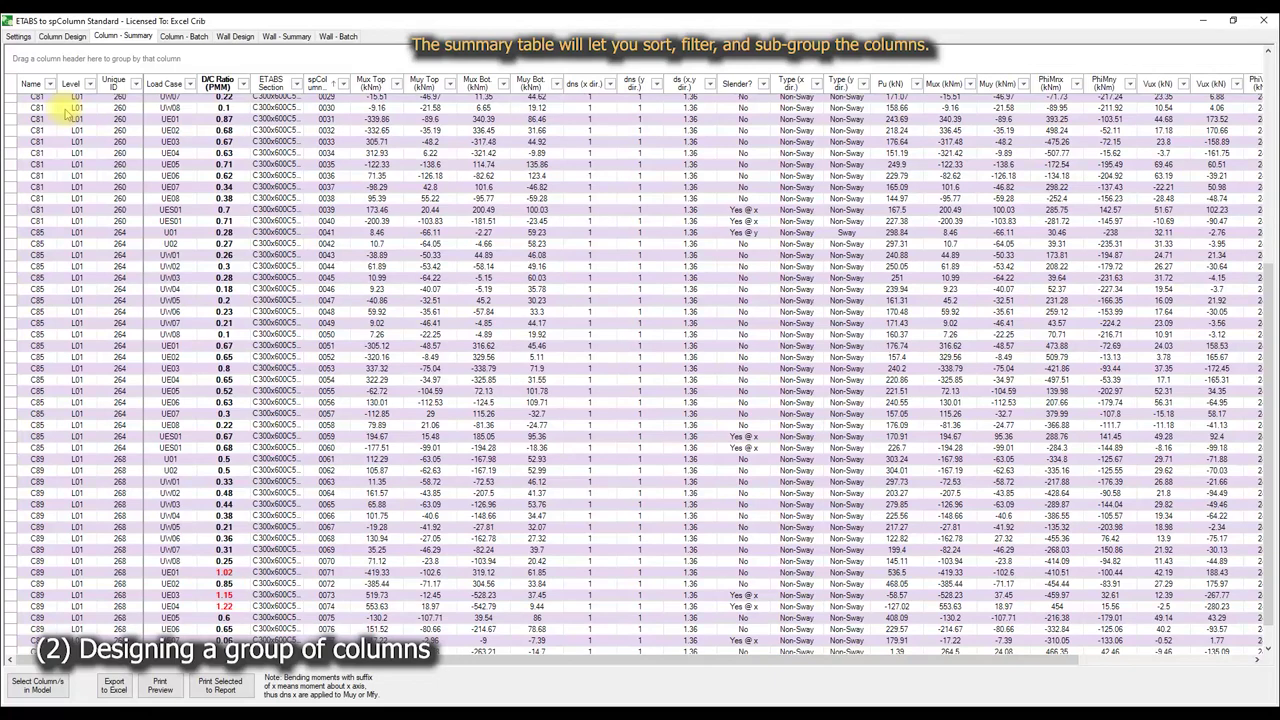
left_click_drag(35, 85, 30, 58)
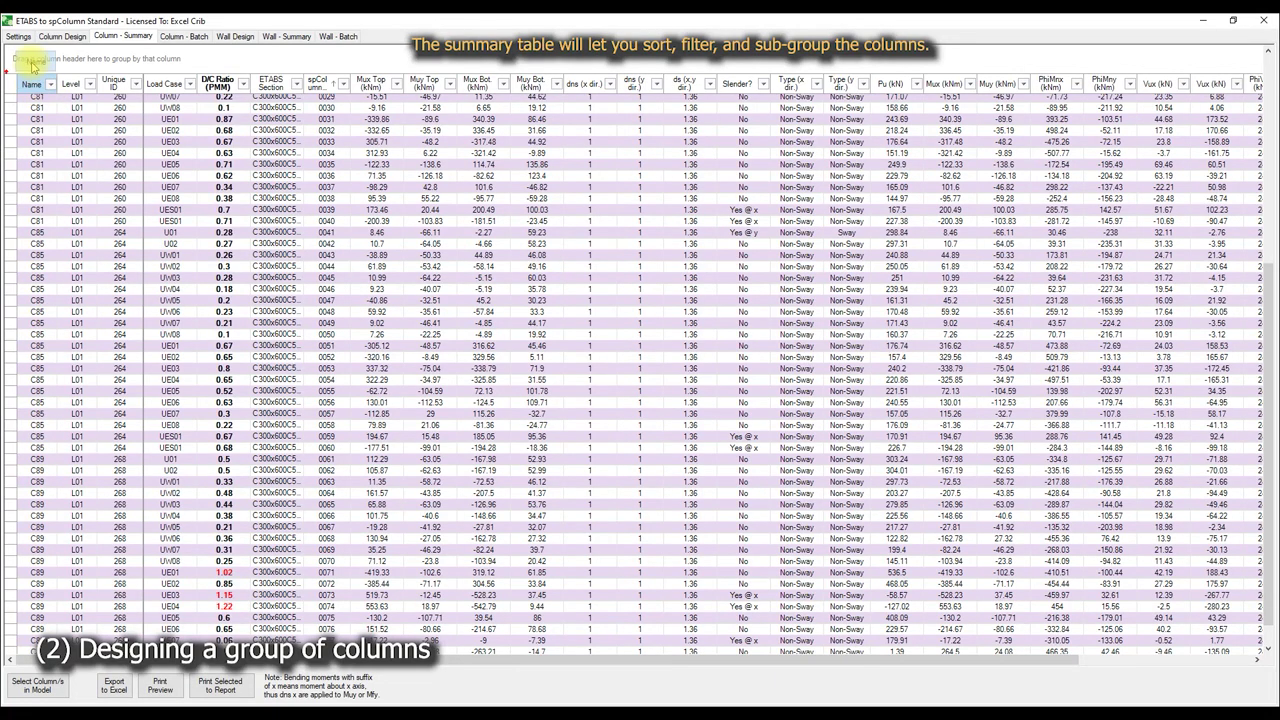
scroll(88, 245, "down", 5)
scroll(88, 245, "up", 5)
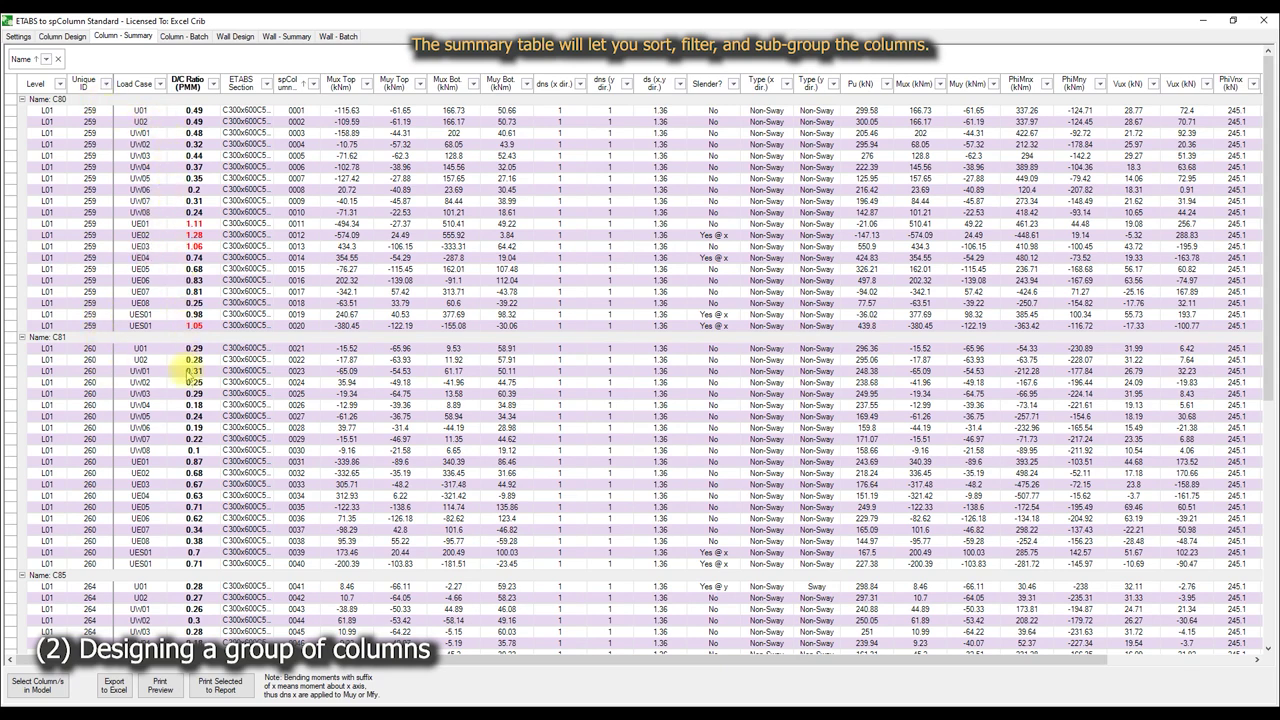
scroll(188, 375, "down", 4)
scroll(189, 385, "down", 4)
scroll(190, 395, "down", 4)
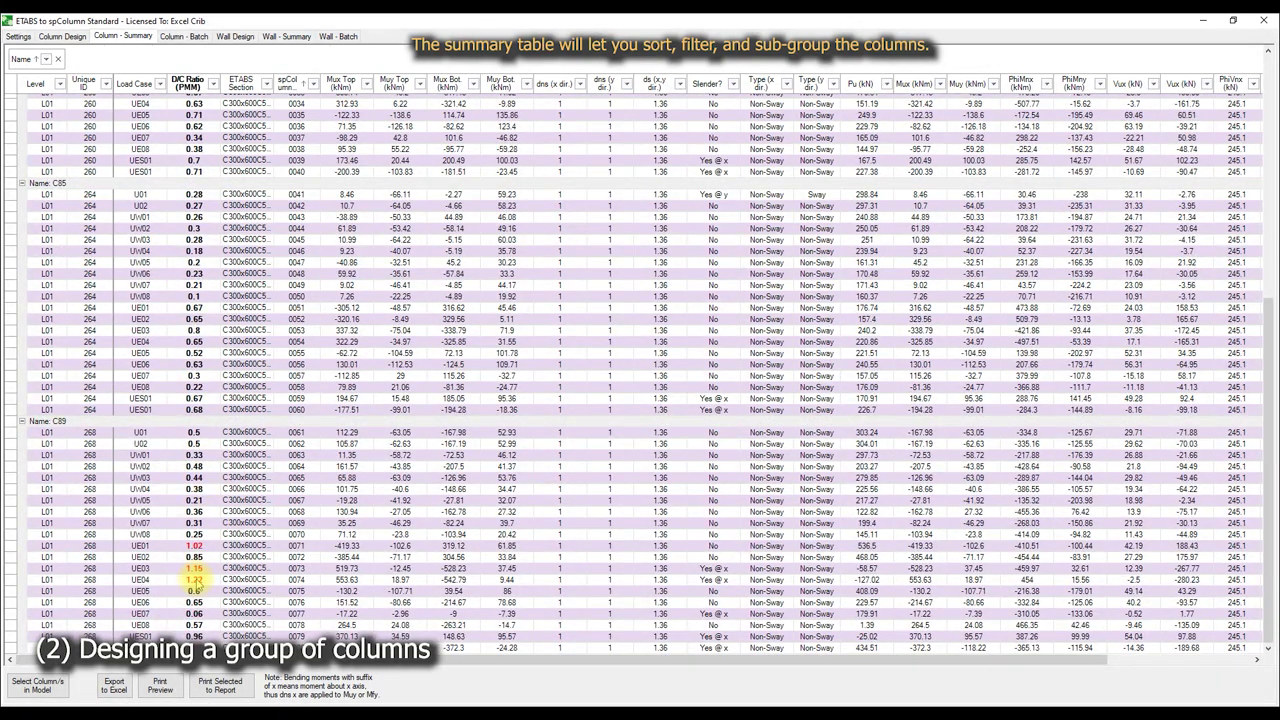
left_click(195, 580)
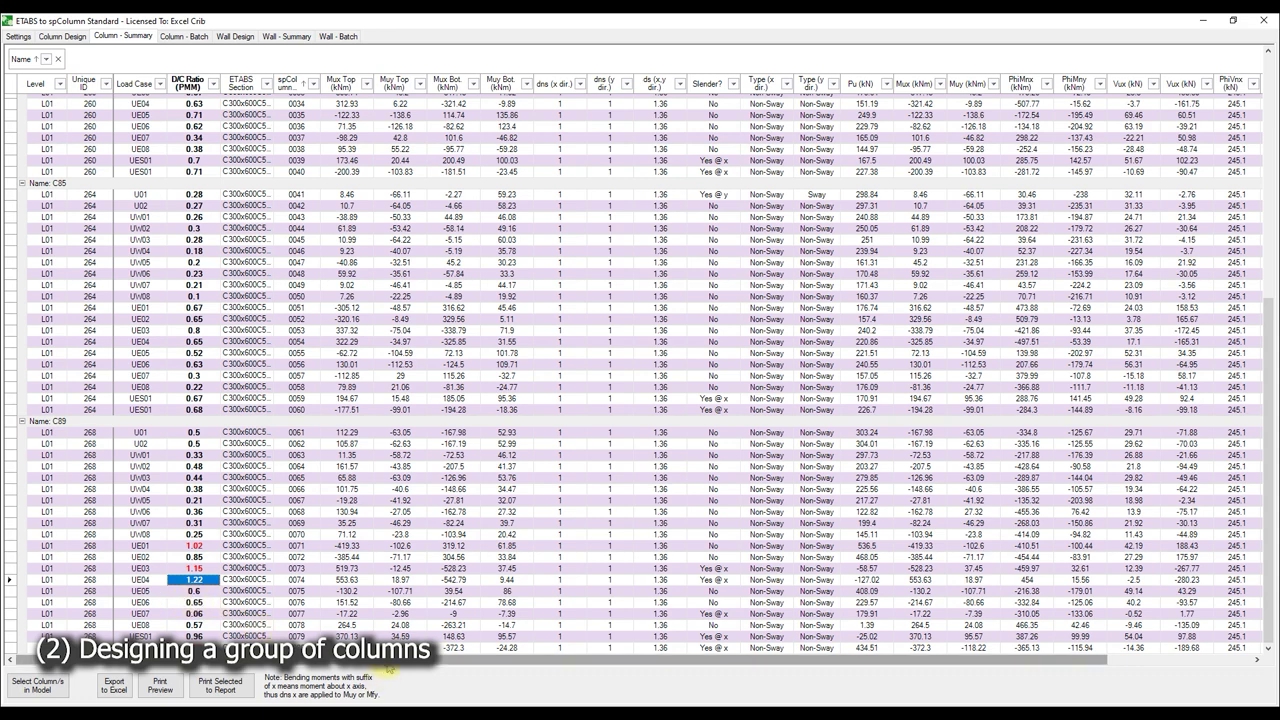
left_click_drag(470, 660, 625, 662)
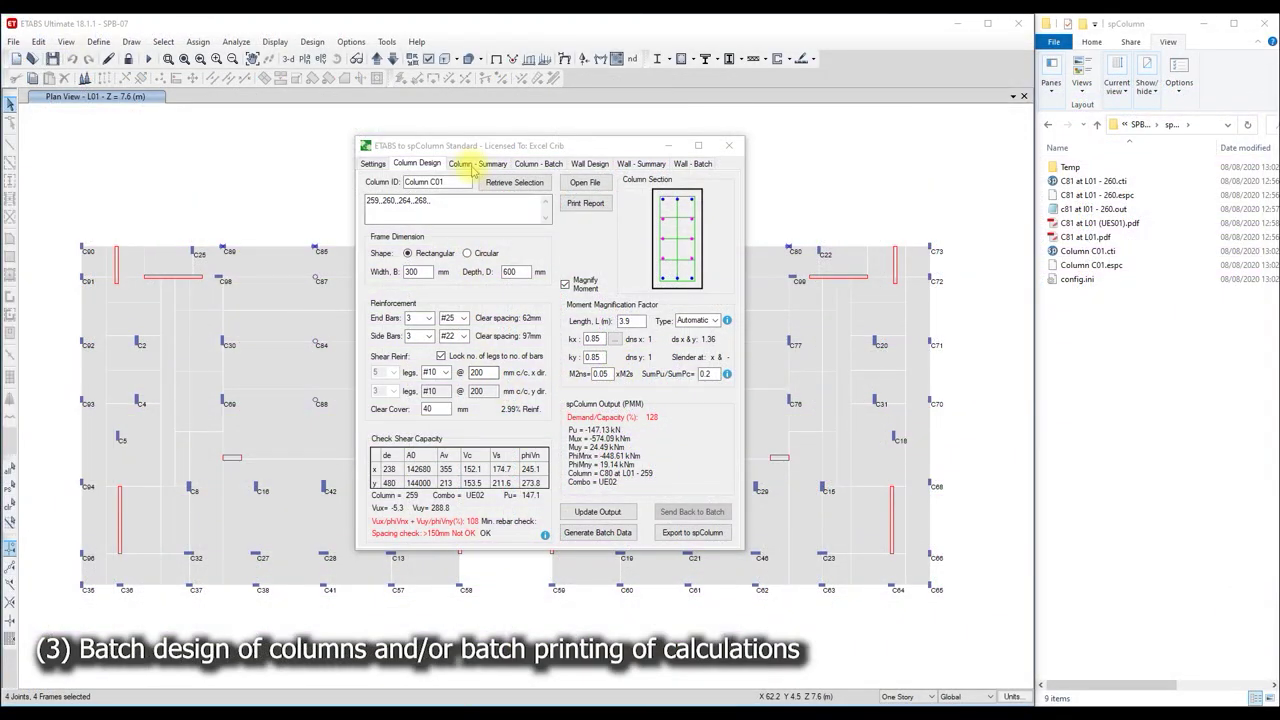
- Select every object in the ETABS model and retrieve all columns into the design list
left_click_drag(475, 150, 945, 163)
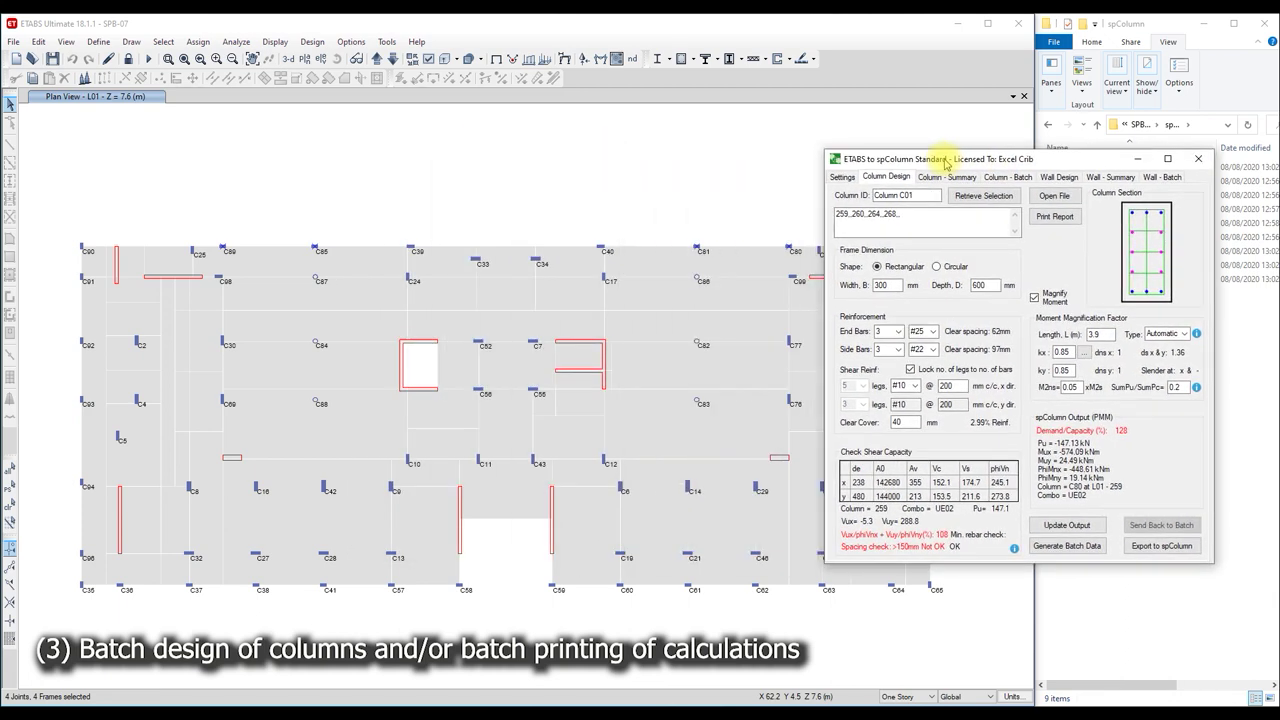
left_click(10, 476)
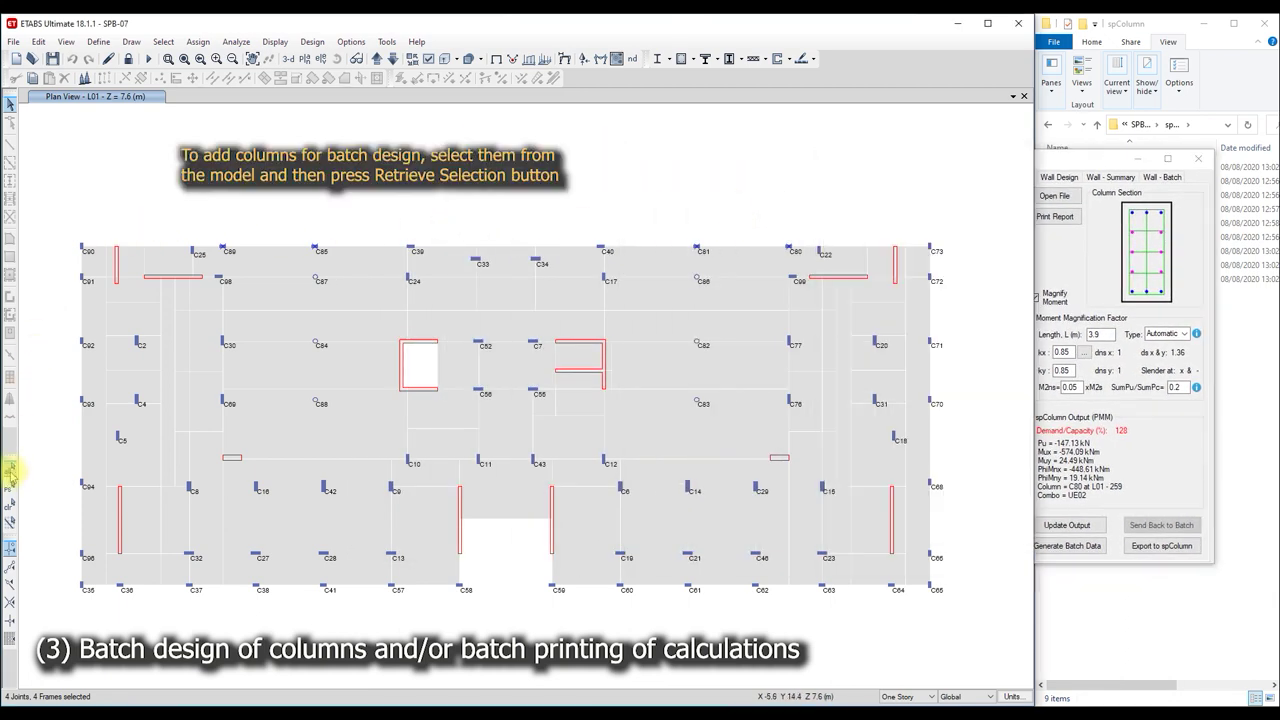
left_click(10, 476)
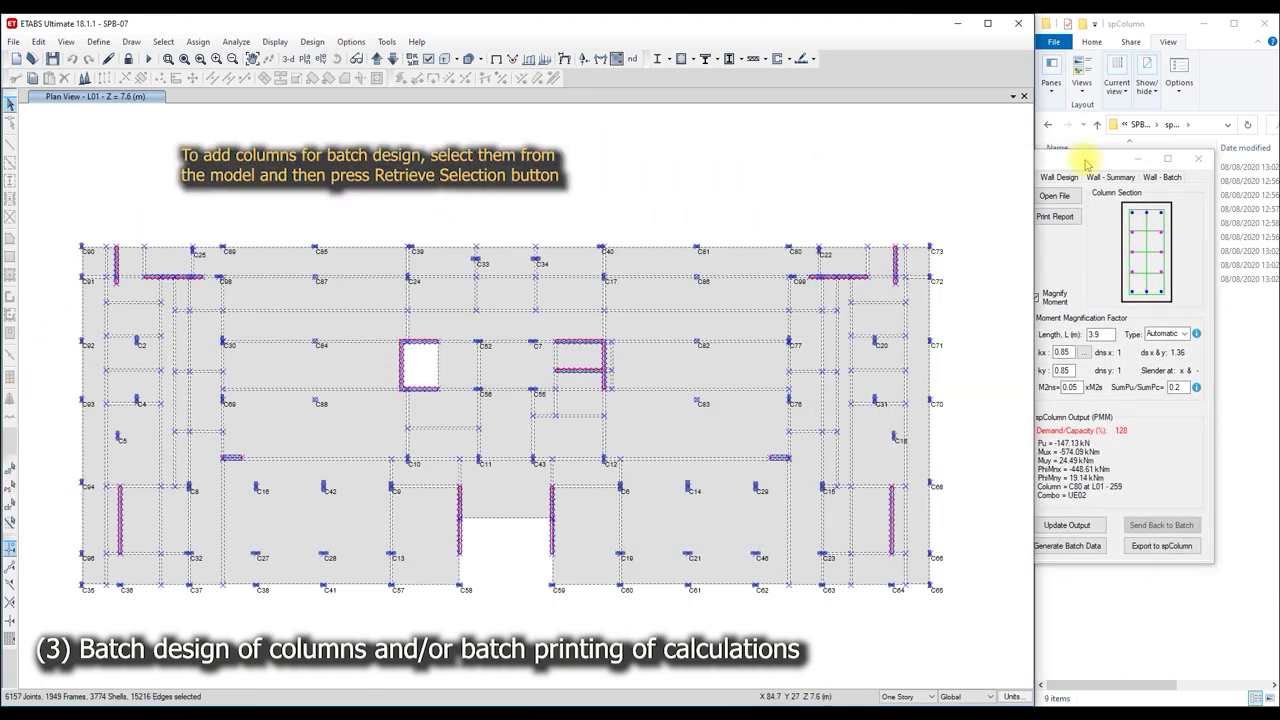
left_click(1087, 163)
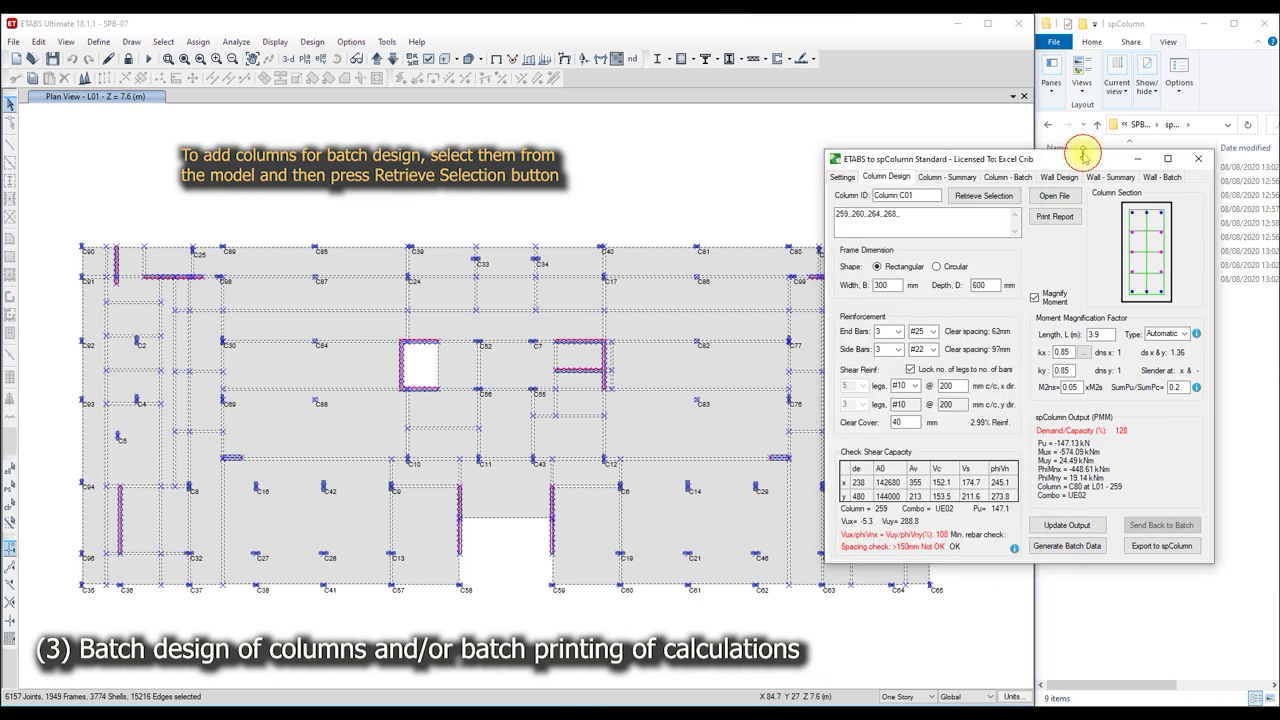
left_click(980, 198)
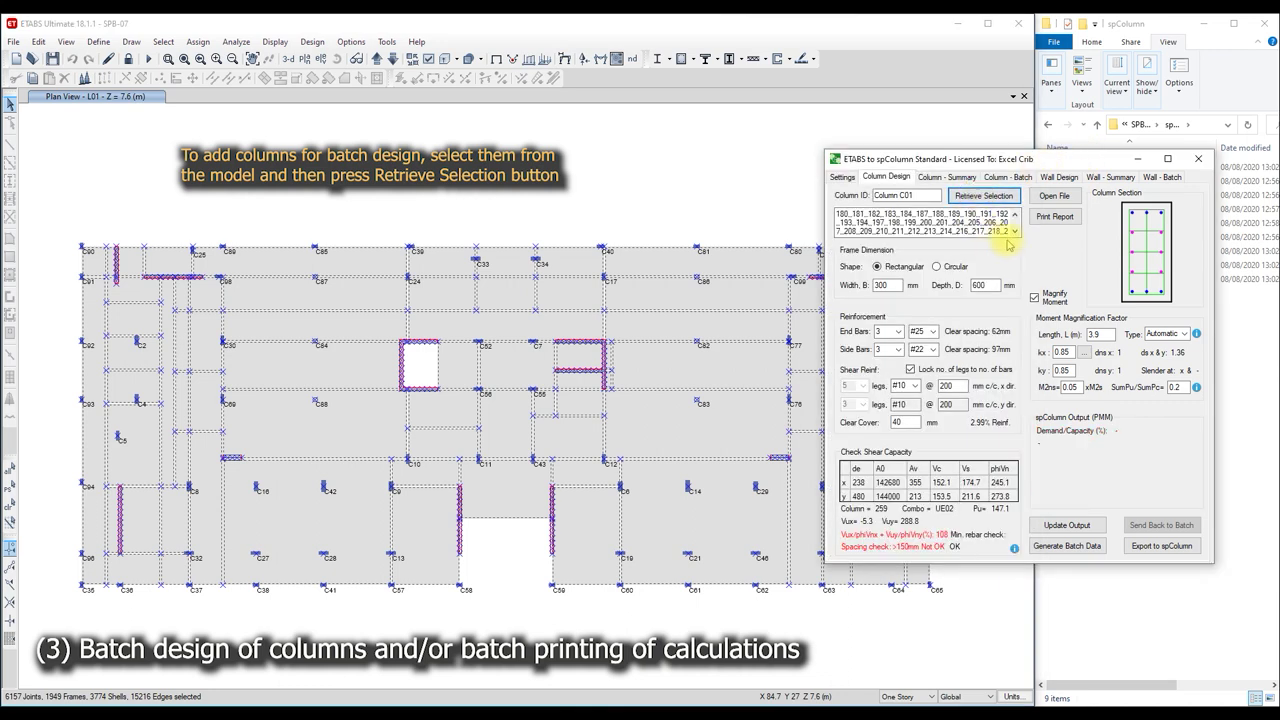
- Scroll through the loaded column ID list and open the Settings page
left_click(1013, 232)
left_click(1013, 232)
left_click(1014, 232)
left_click(1015, 232)
left_click_drag(1013, 232, 1016, 236)
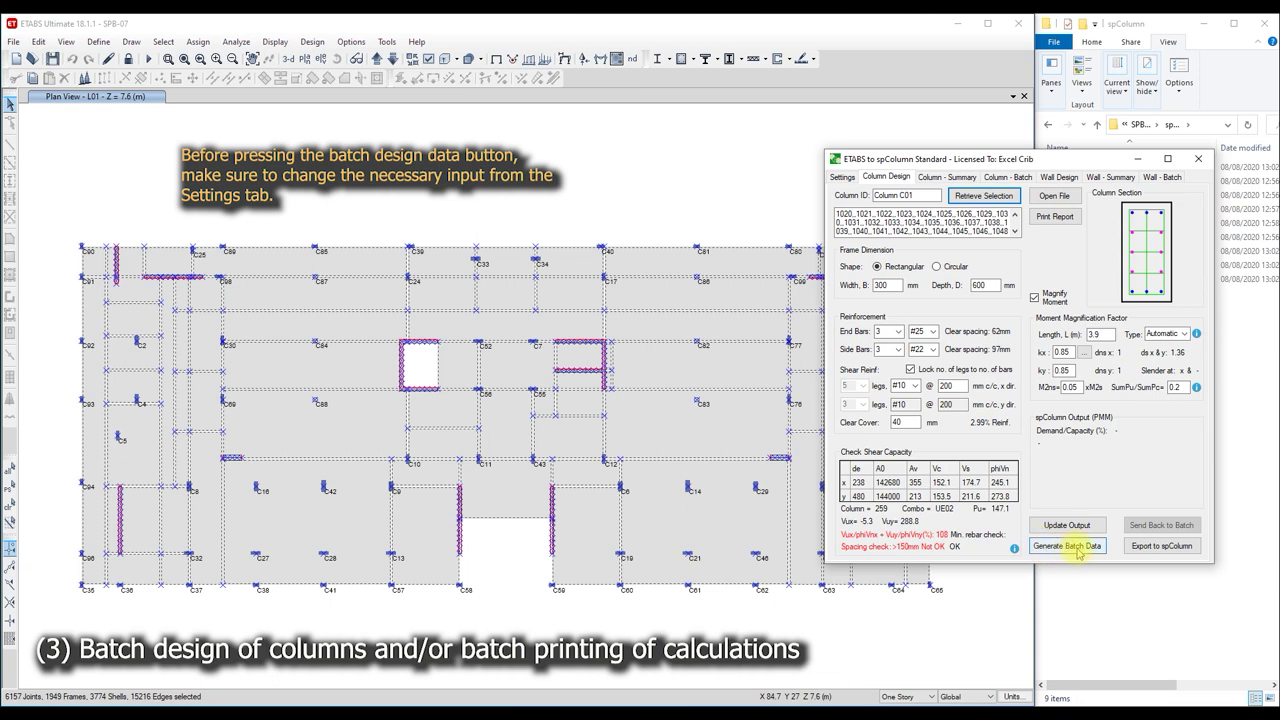
left_click(843, 177)
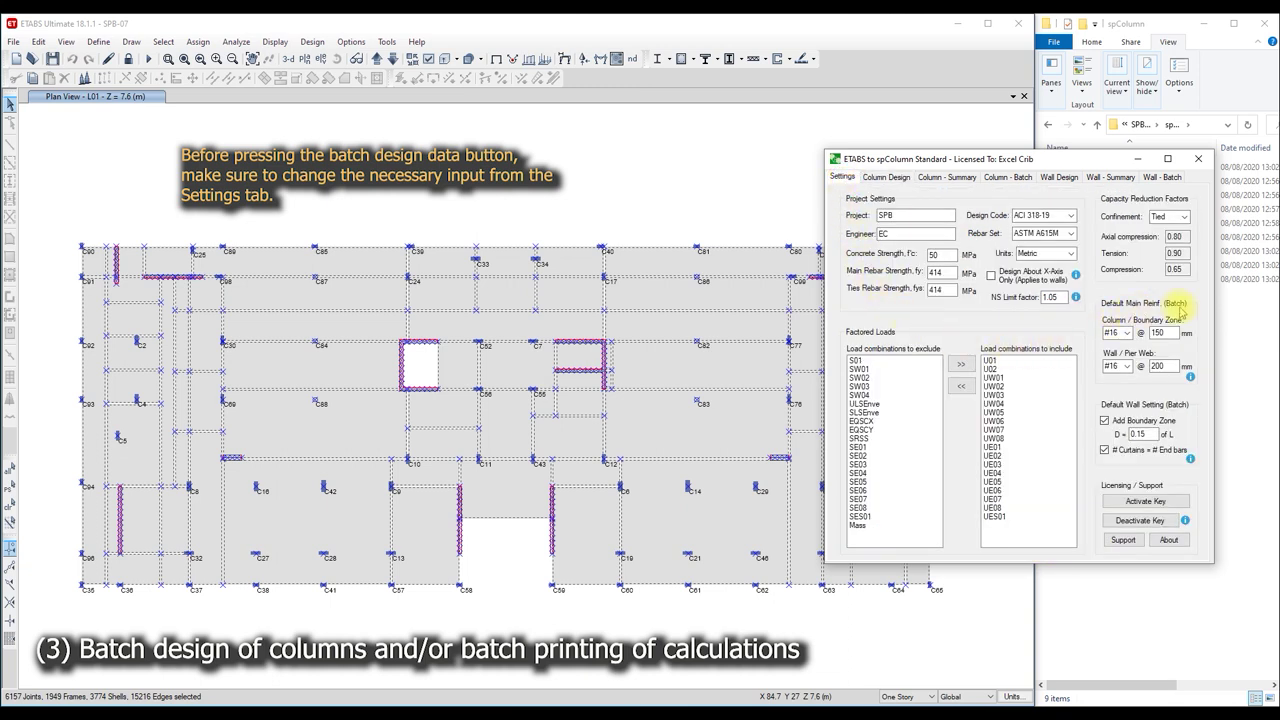
- Set the Column/Boundary Zone reinforcement to #25 bars @ 120
double_click(1158, 333)
type("120")
left_click(1130, 333)
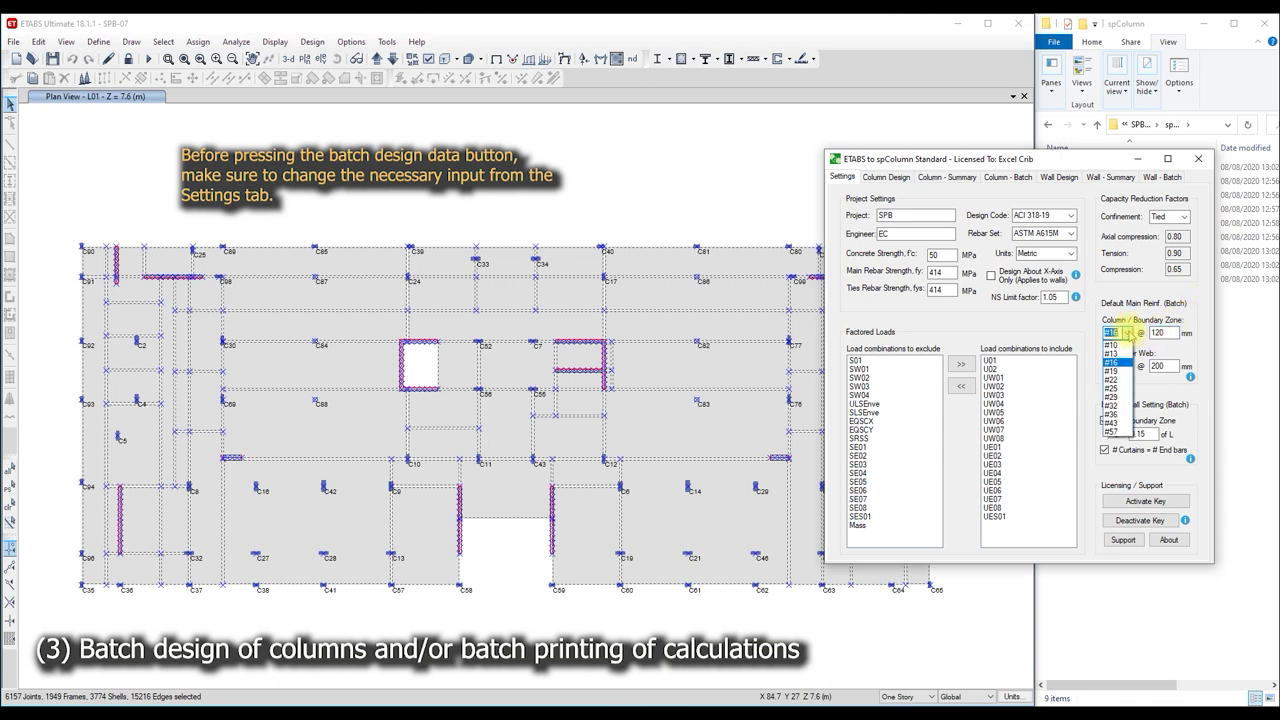
left_click(1110, 388)
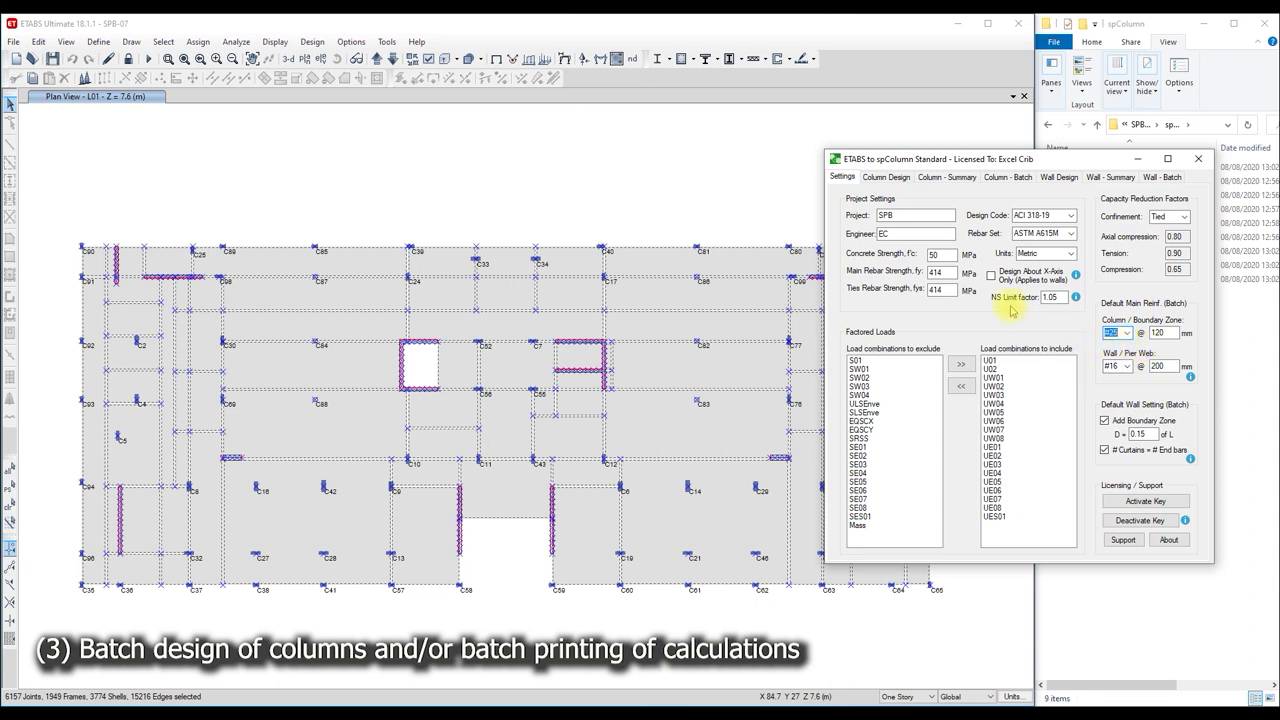
- Generate the batch data from Column Design, keeping shear legs locked to main bars
left_click(887, 176)
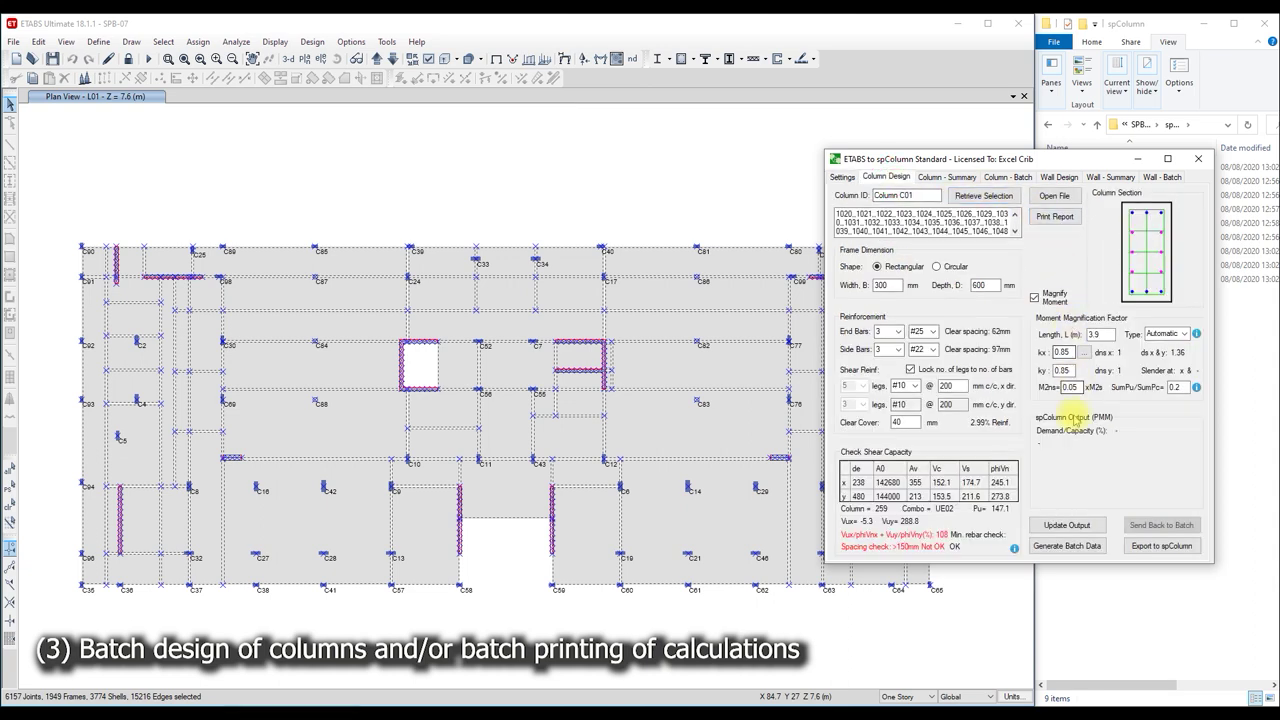
left_click_drag(994, 158, 558, 136)
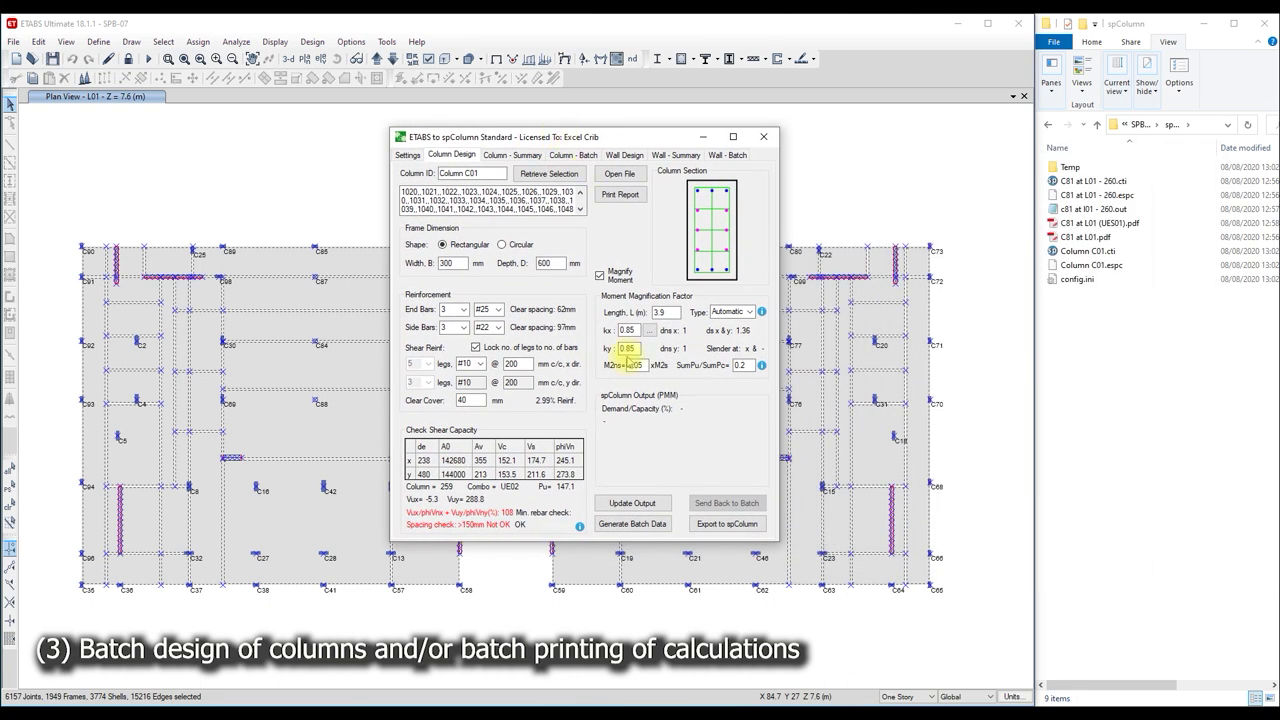
left_click(632, 523)
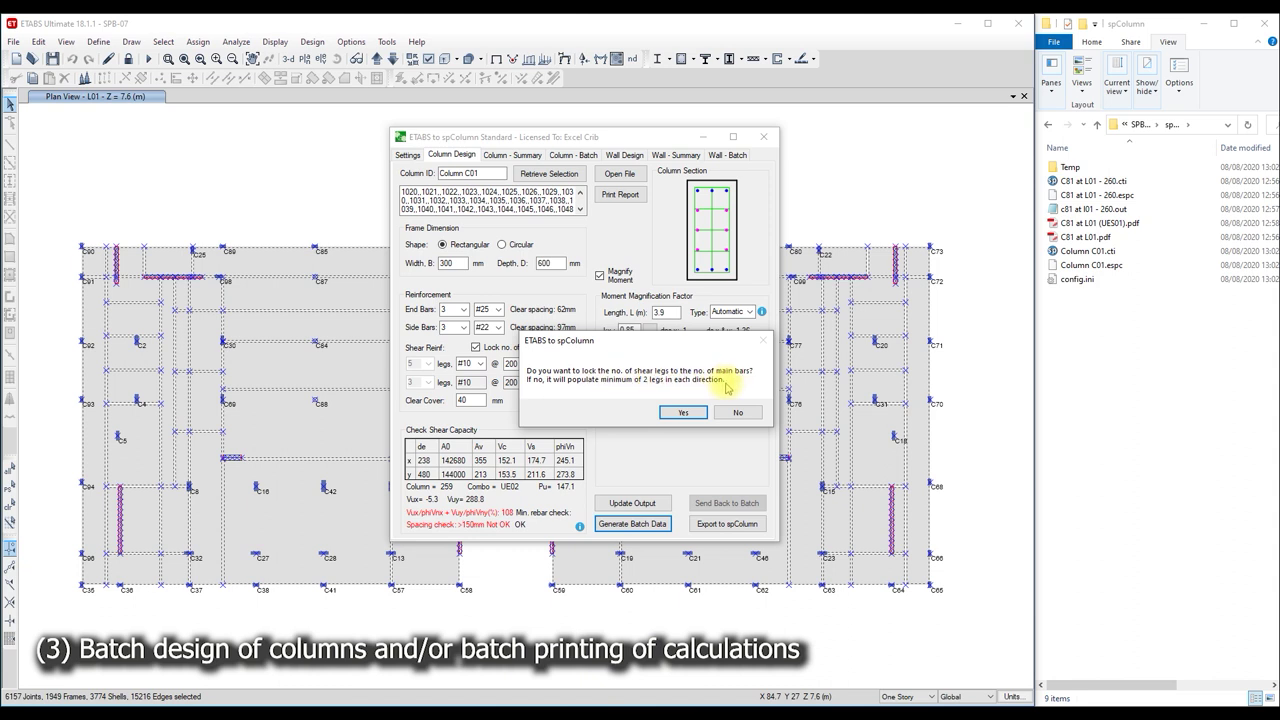
left_click(685, 411)
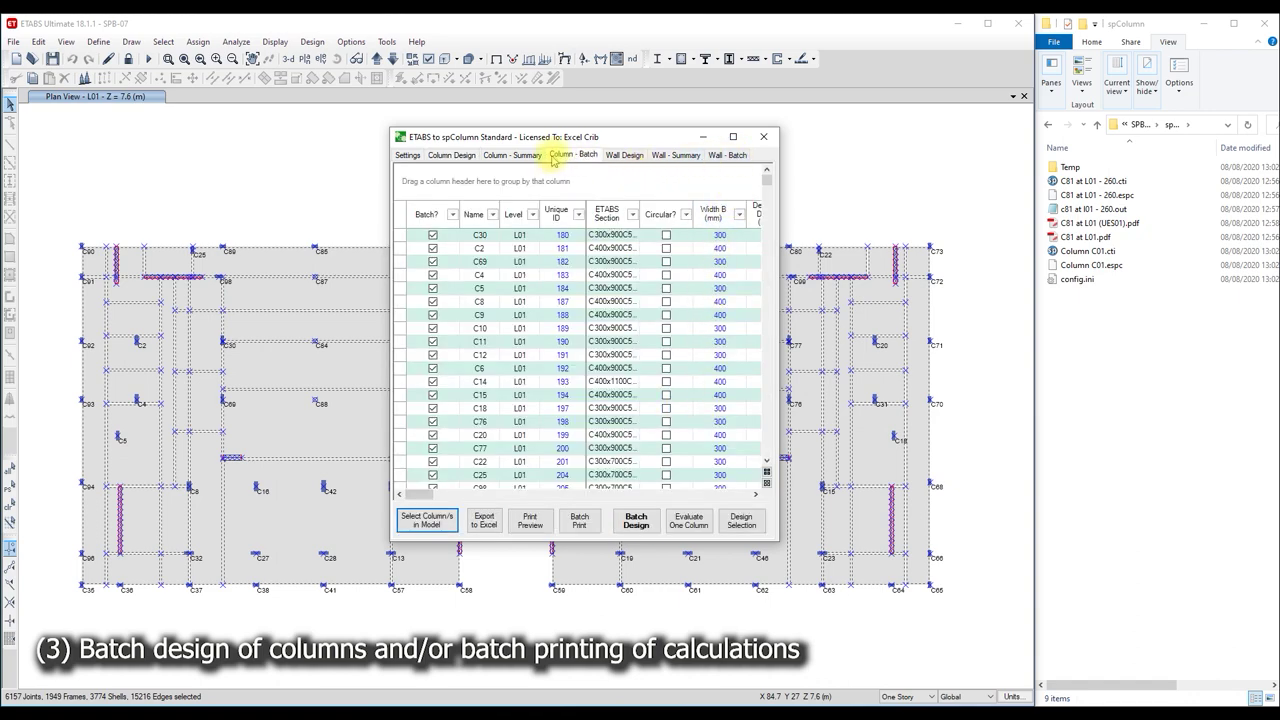
- Maximize the Column - Batch table and widen the ETABS Section column to show full names
left_click(733, 137)
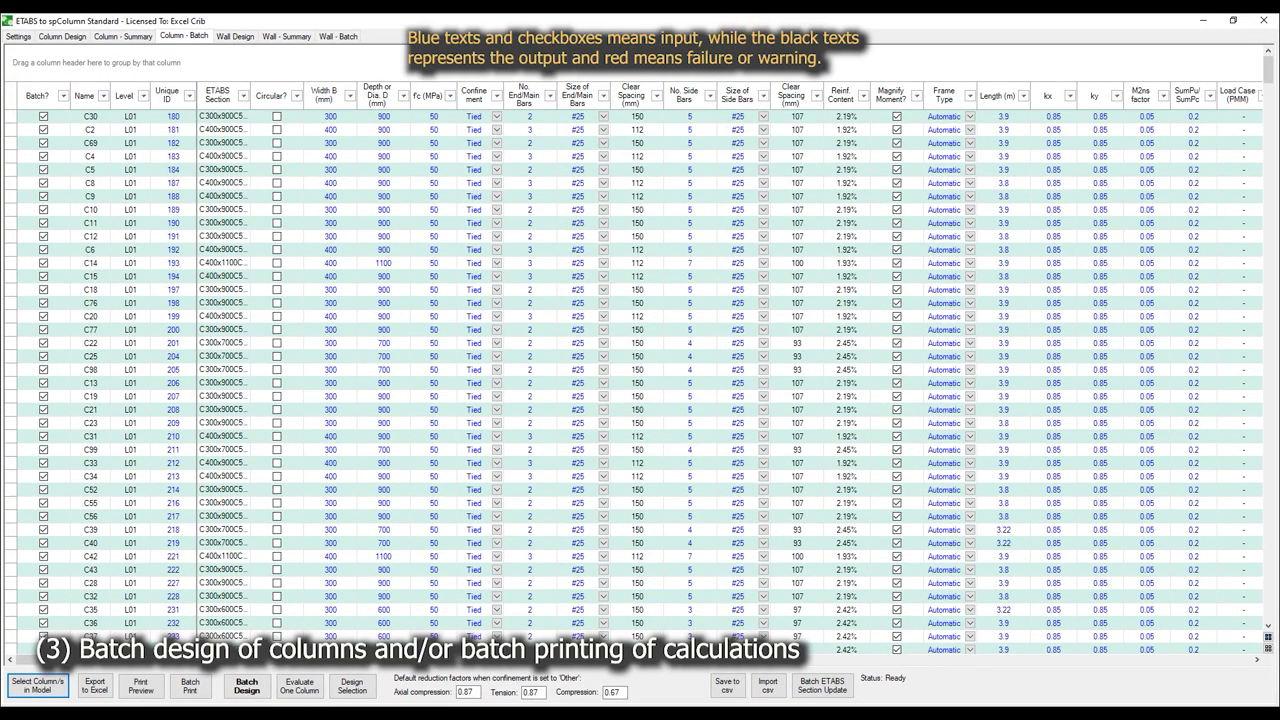
mouse_move(1267, 72)
left_mouse_down()
mouse_move(1275, 262)
mouse_move(1268, 66)
left_mouse_up()
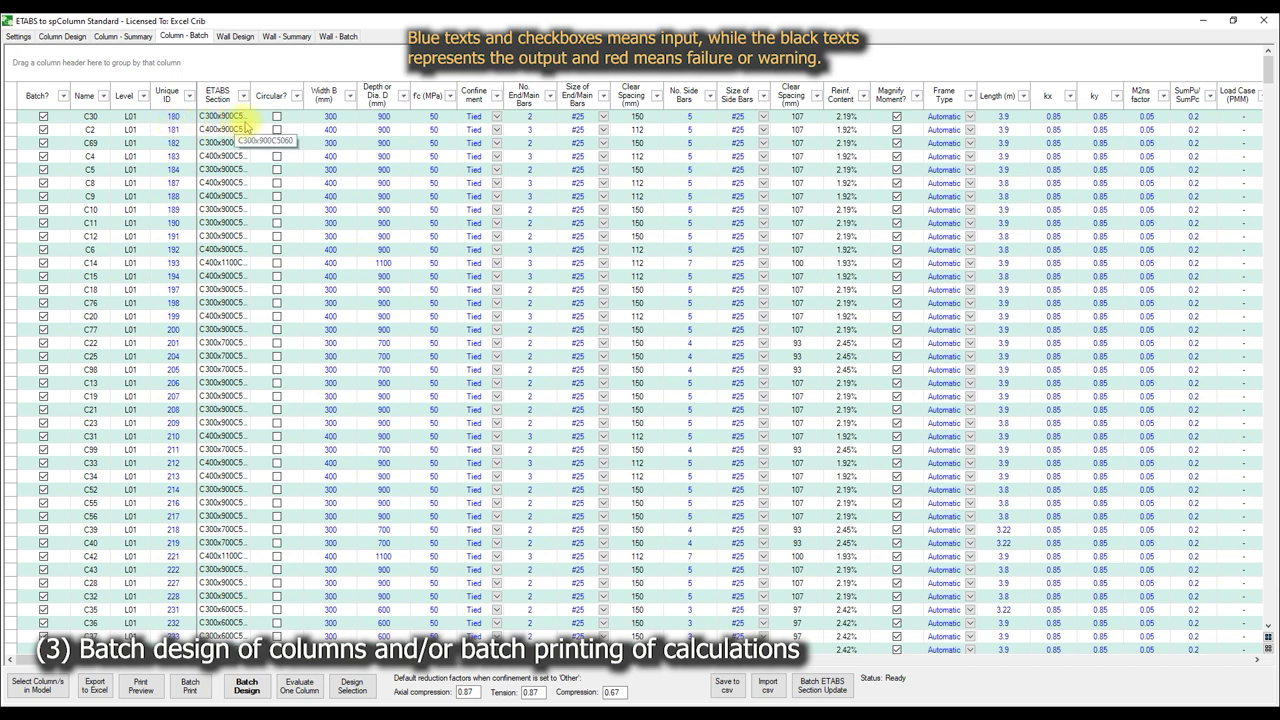
left_click_drag(252, 92, 286, 93)
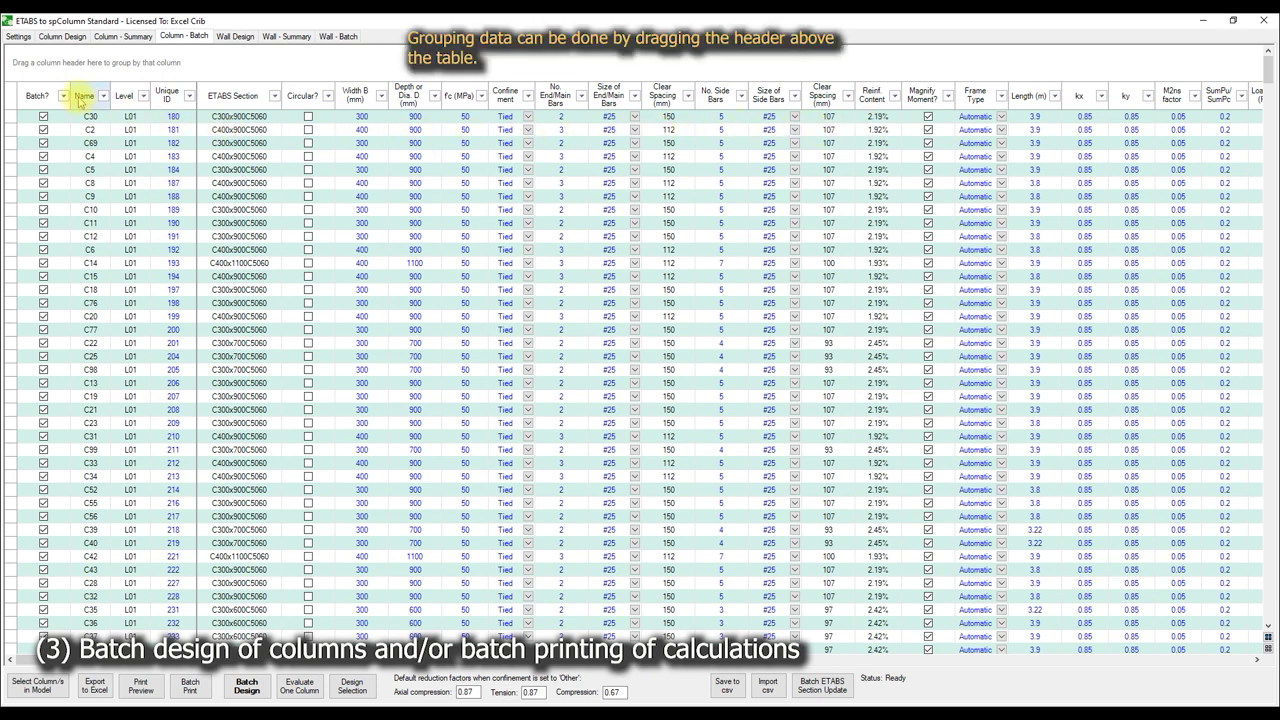
- Group the batch table by Name, sort by Level, and give C10 L01 three end/main bars
left_click_drag(85, 100, 42, 70)
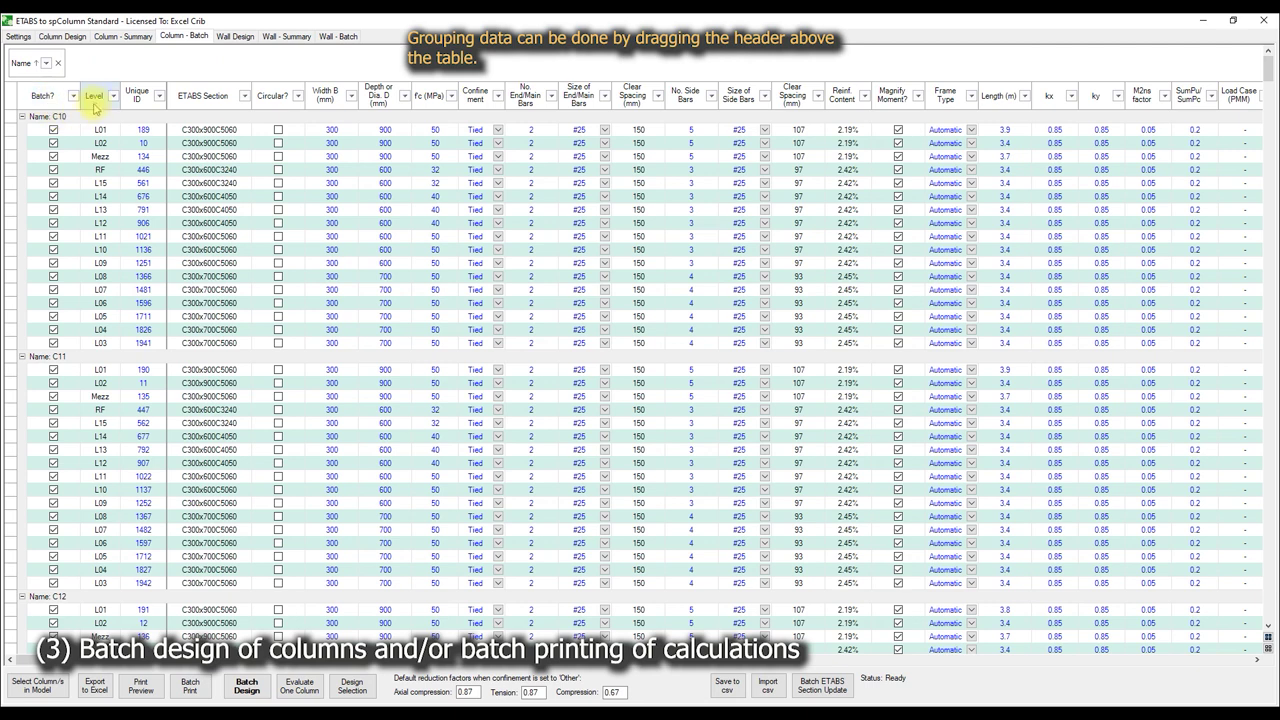
left_click(92, 100)
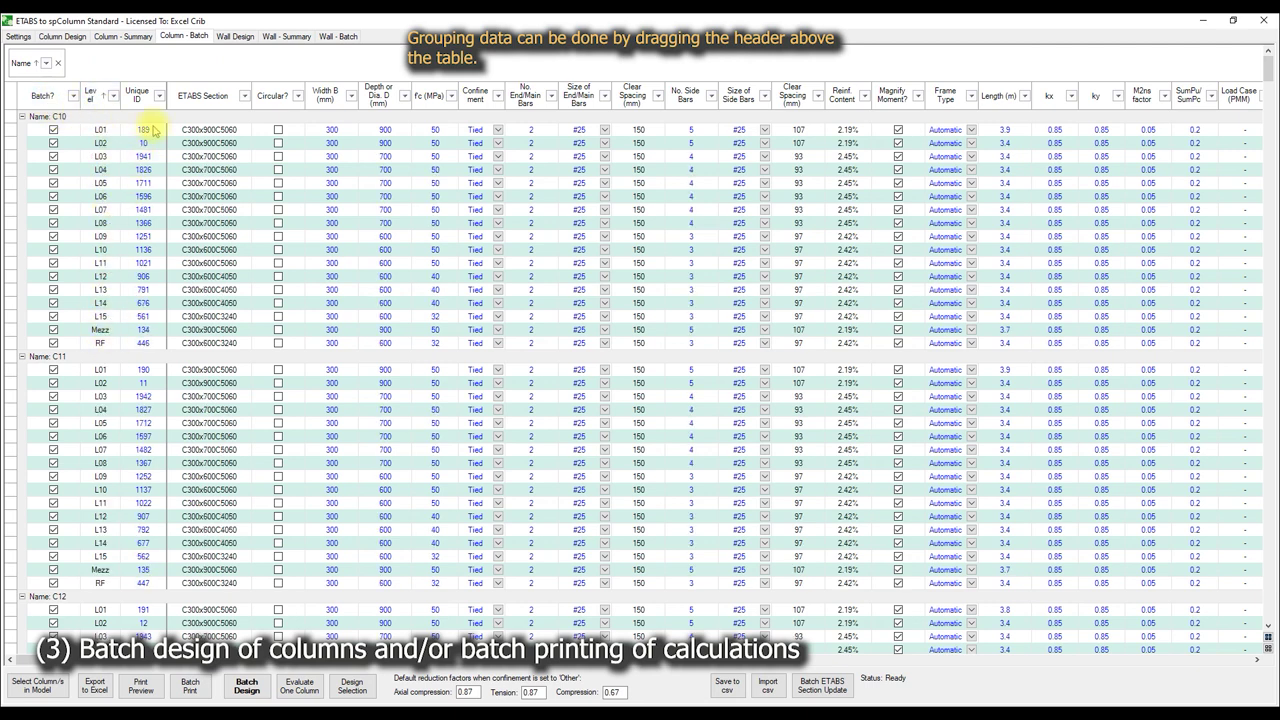
left_click(339, 131)
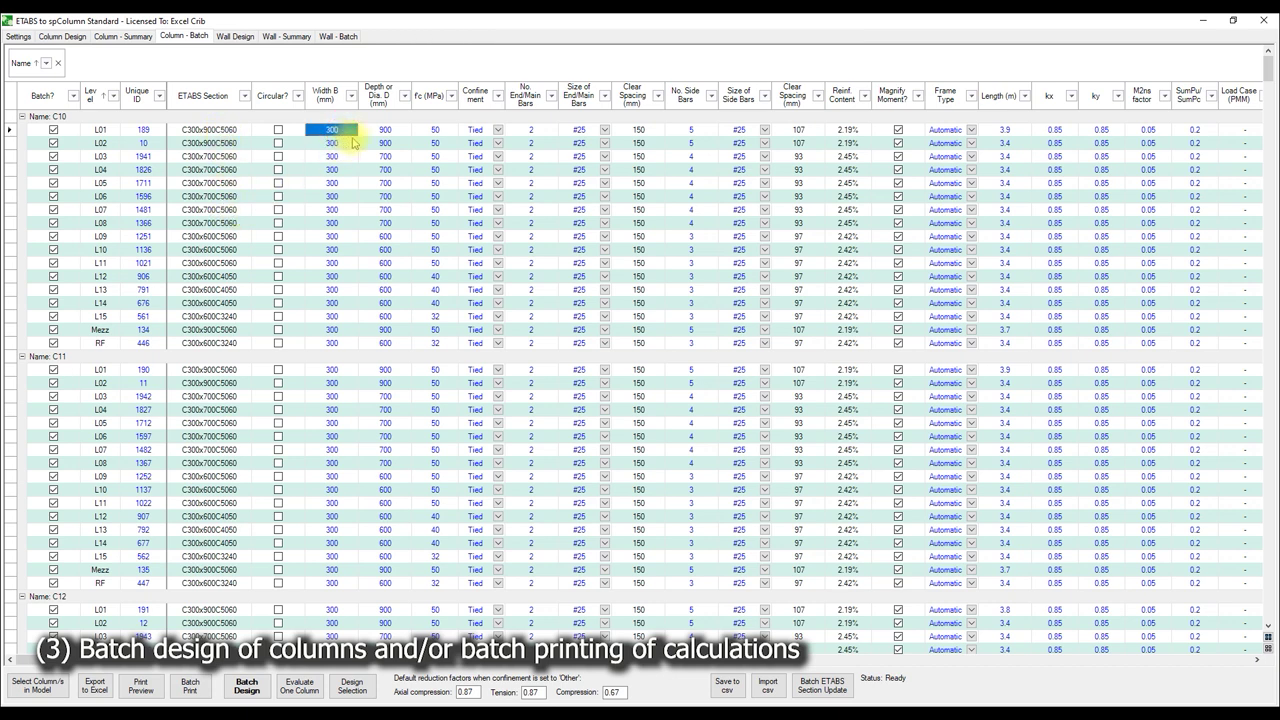
left_click(533, 131)
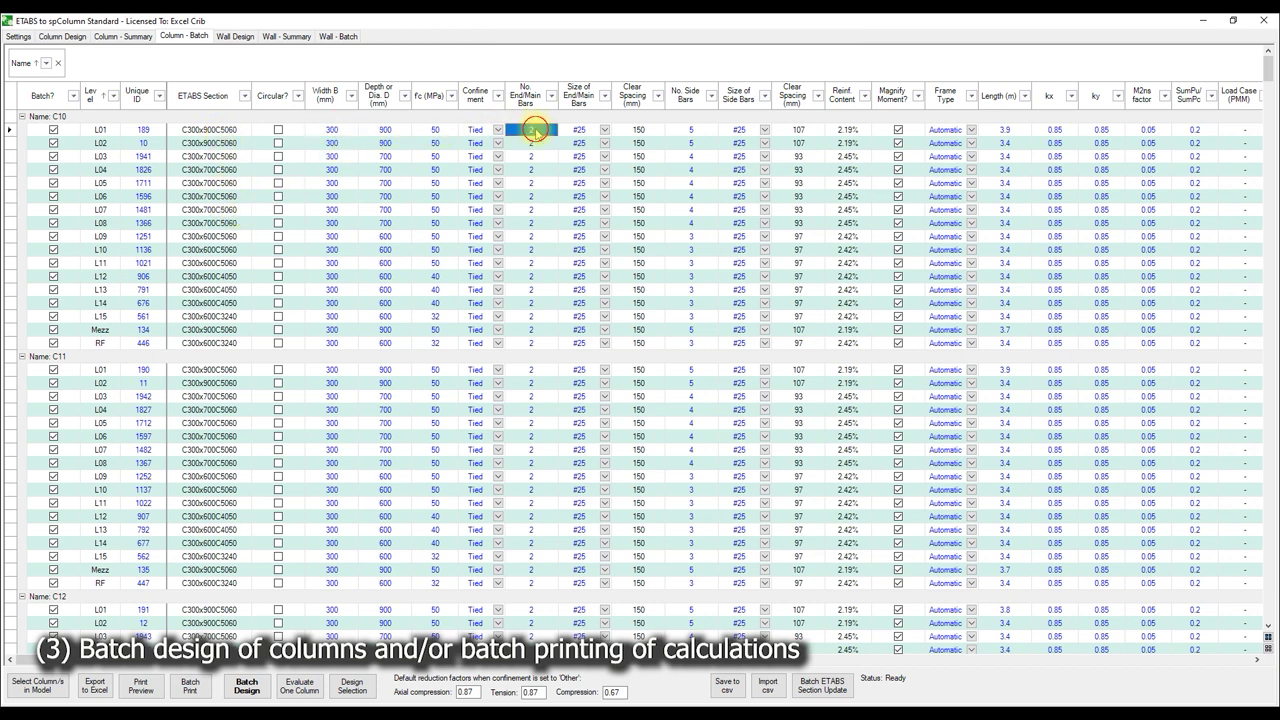
left_click(535, 131)
type("3")
key("Return")
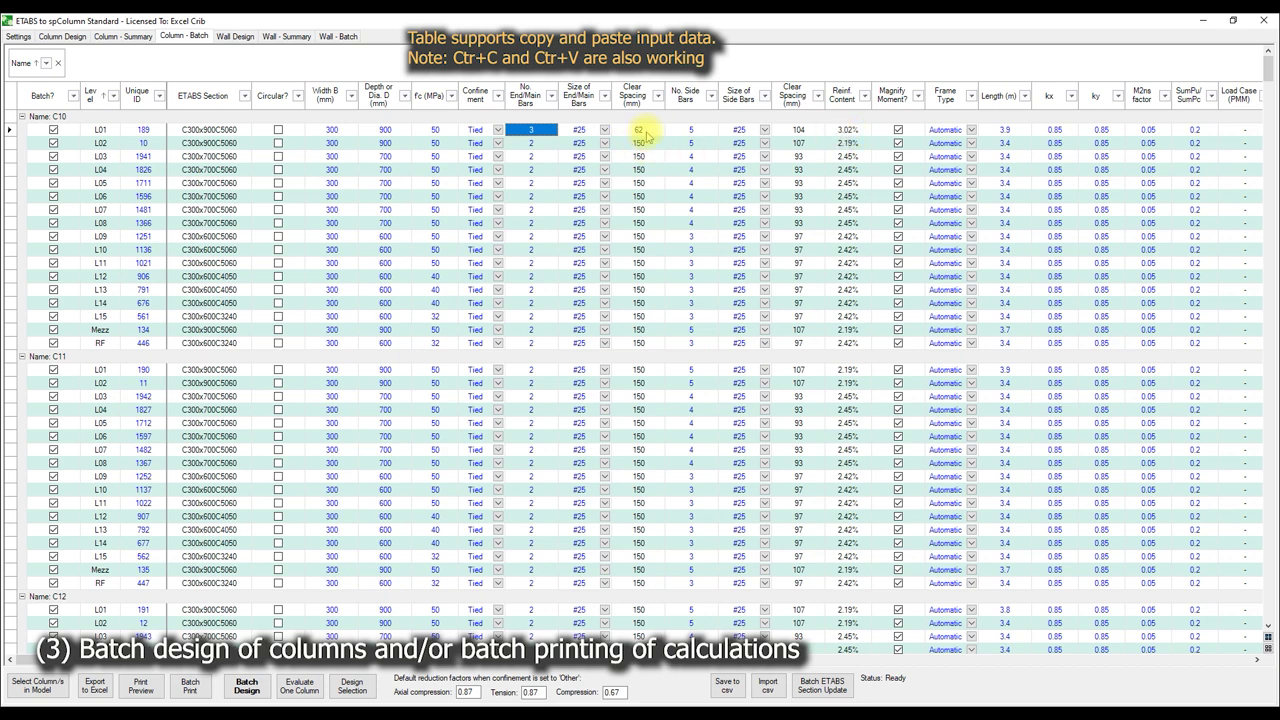
- Copy the bar count of 3 into C10's bar cells from L02 to RF
right_click(529, 131)
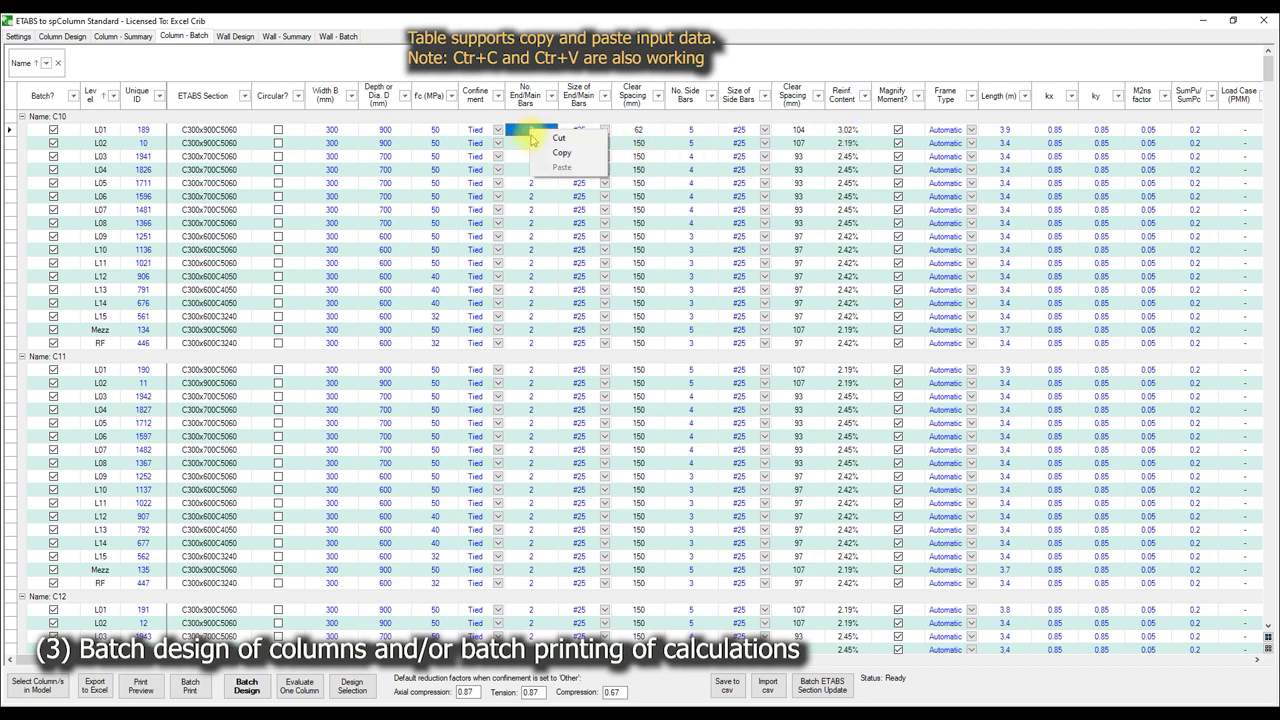
left_click(543, 147)
left_click_drag(540, 147, 529, 343)
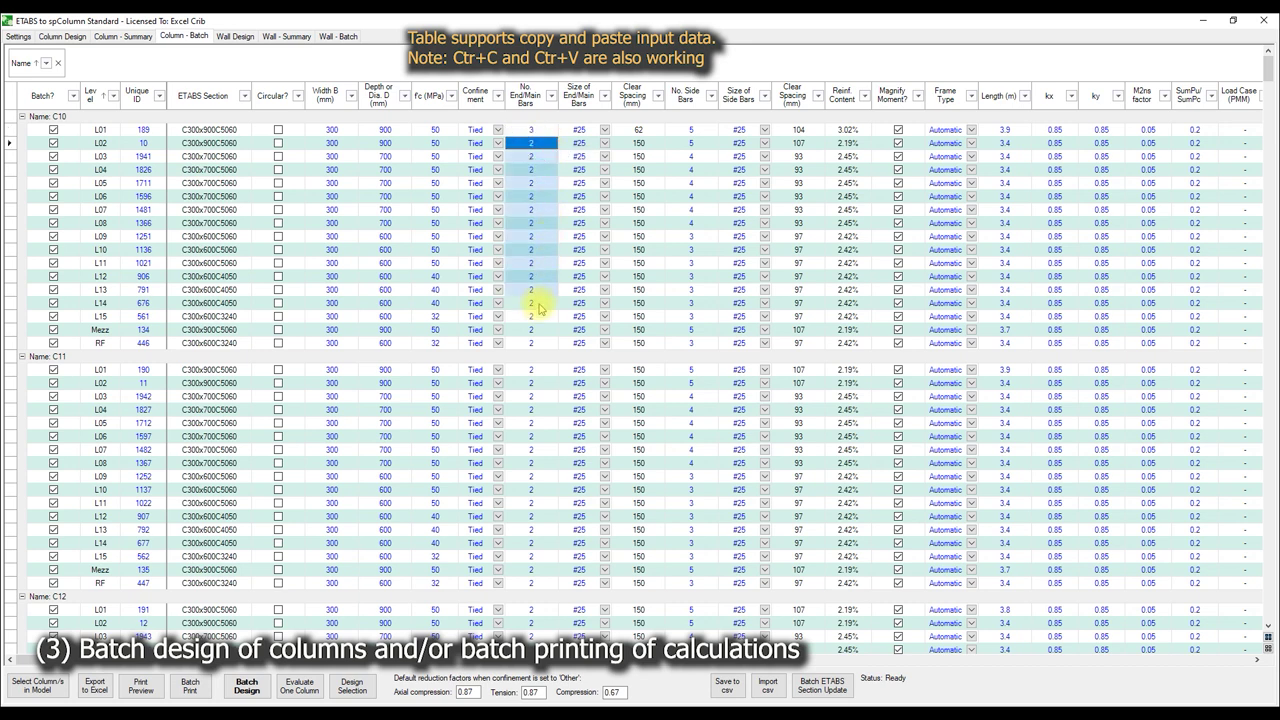
right_click(532, 262)
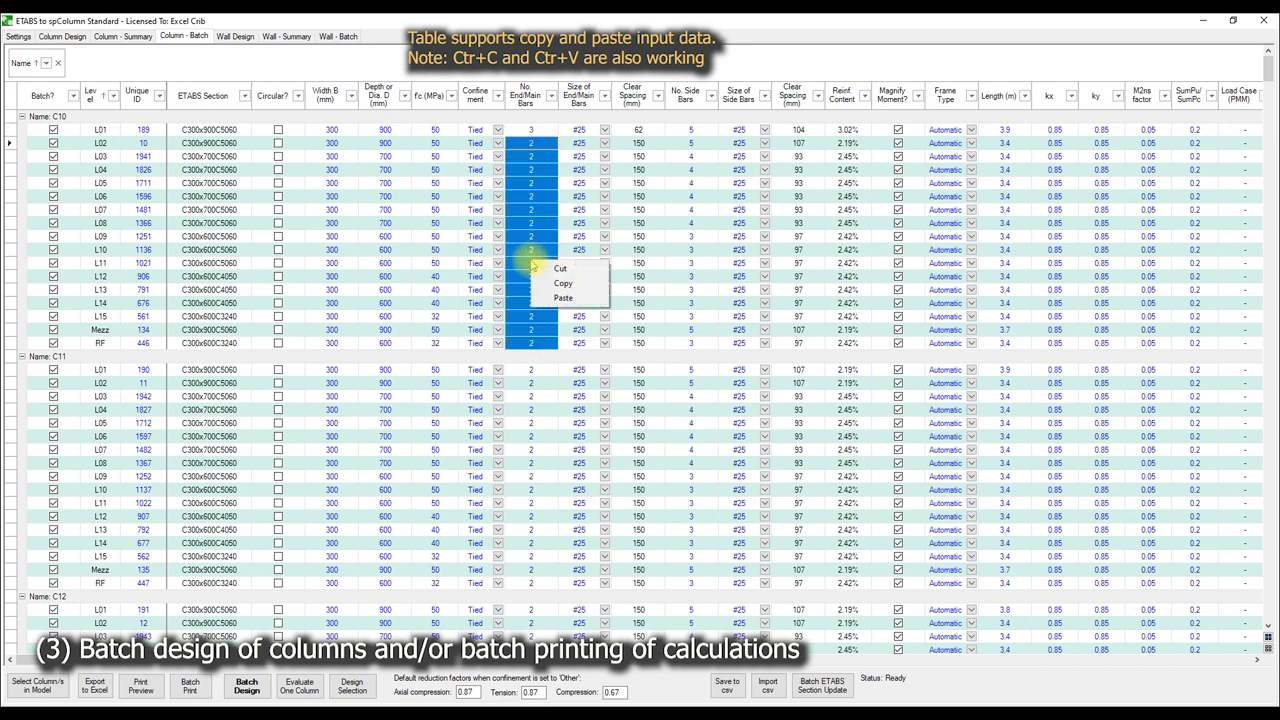
left_click(563, 300)
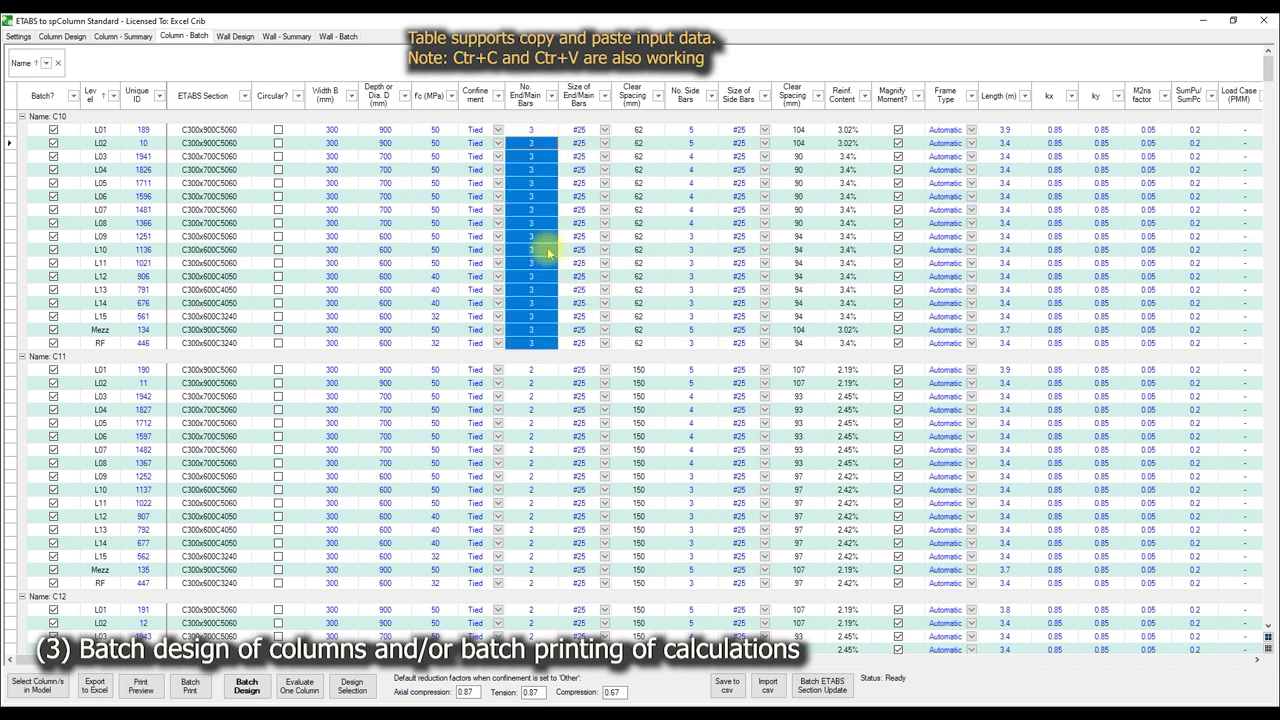
left_click(533, 196)
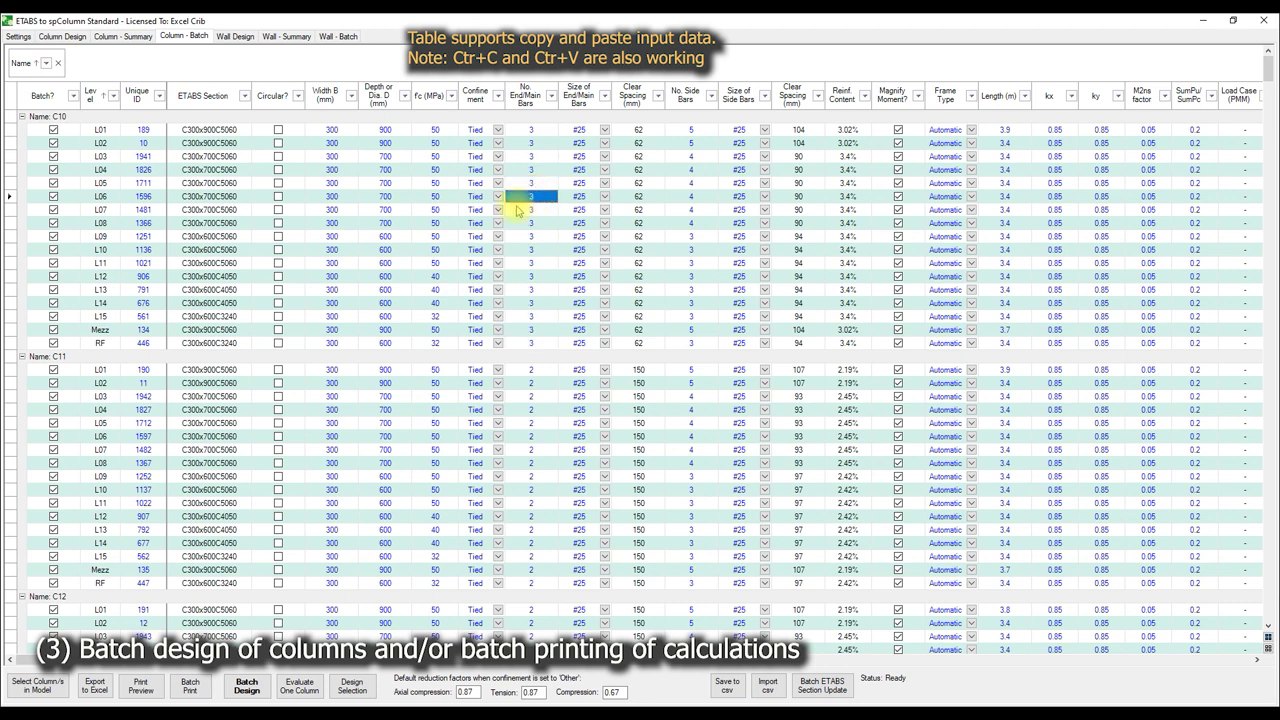
- Exclude all C10 levels, L01 through RF, from the batch design
left_click(60, 131)
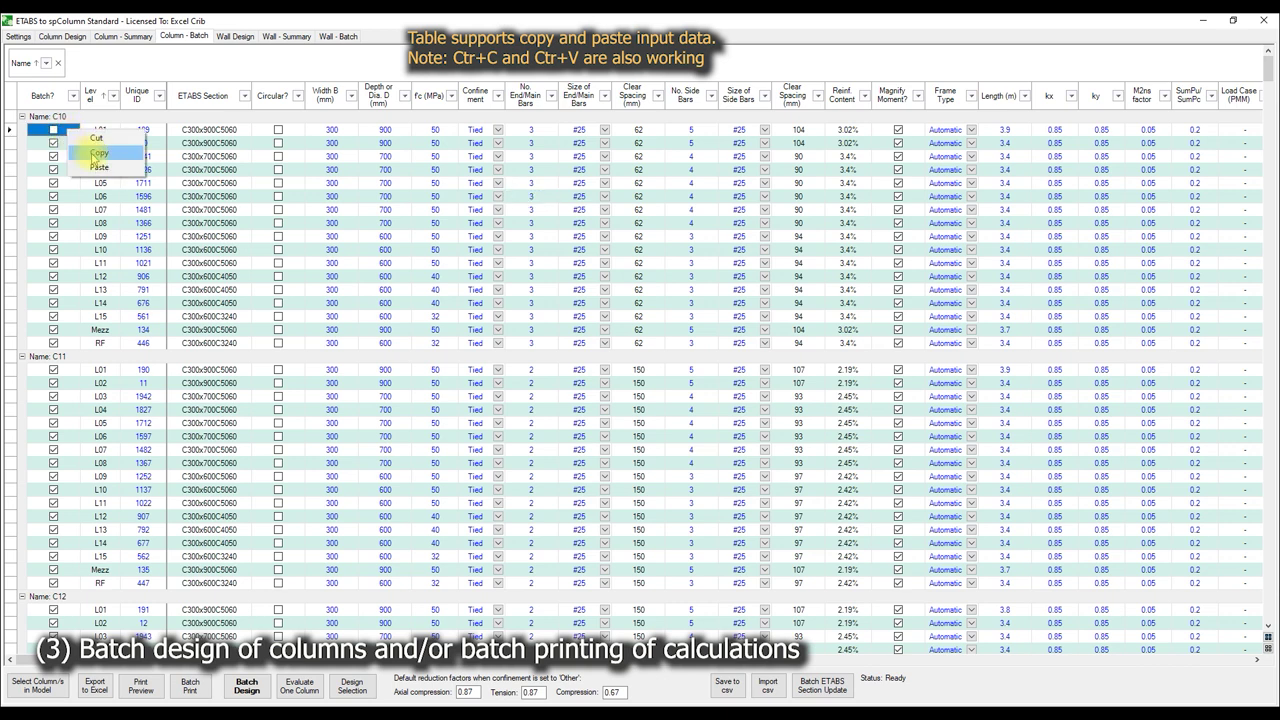
left_click_drag(62, 143, 74, 346)
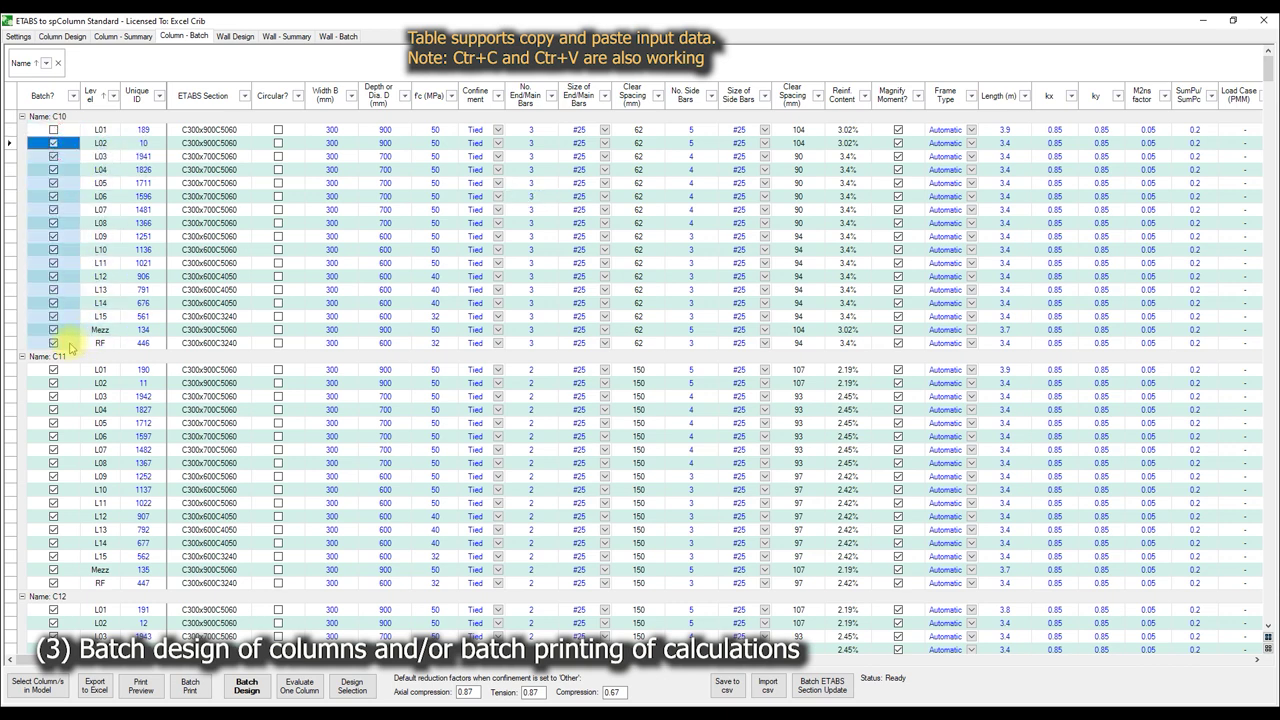
right_click(69, 316)
left_click(102, 350)
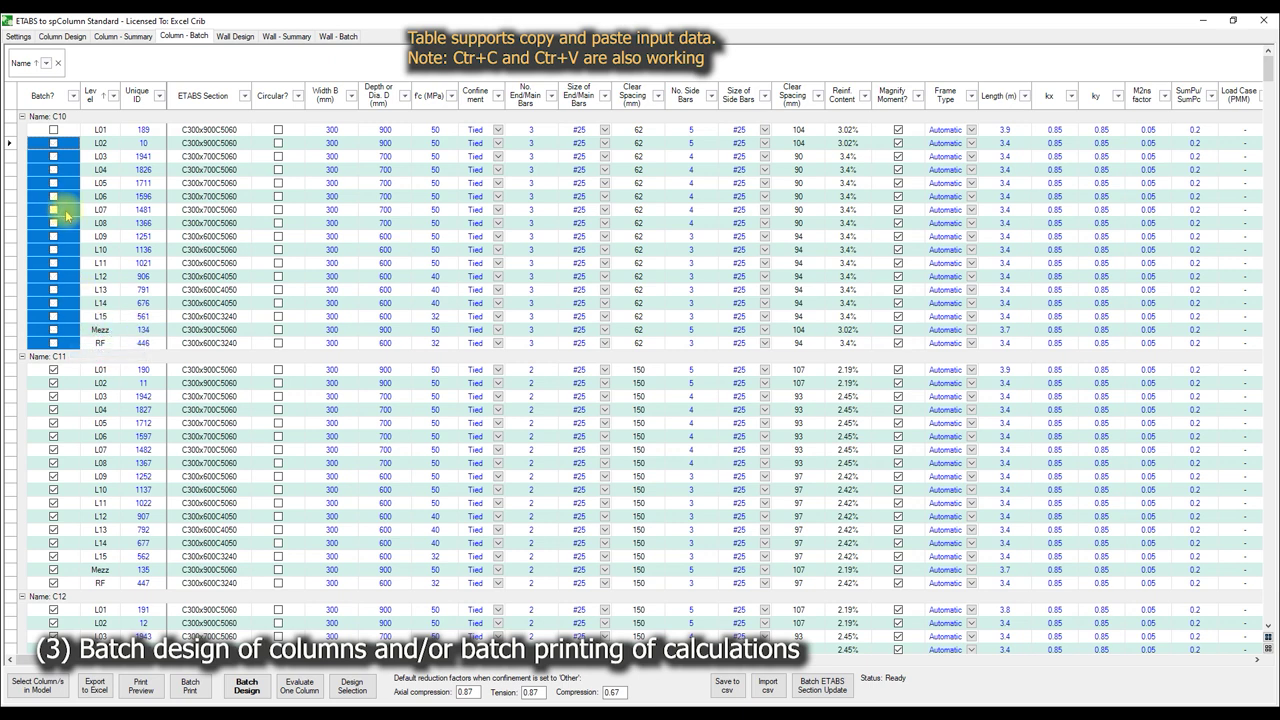
left_click(110, 212)
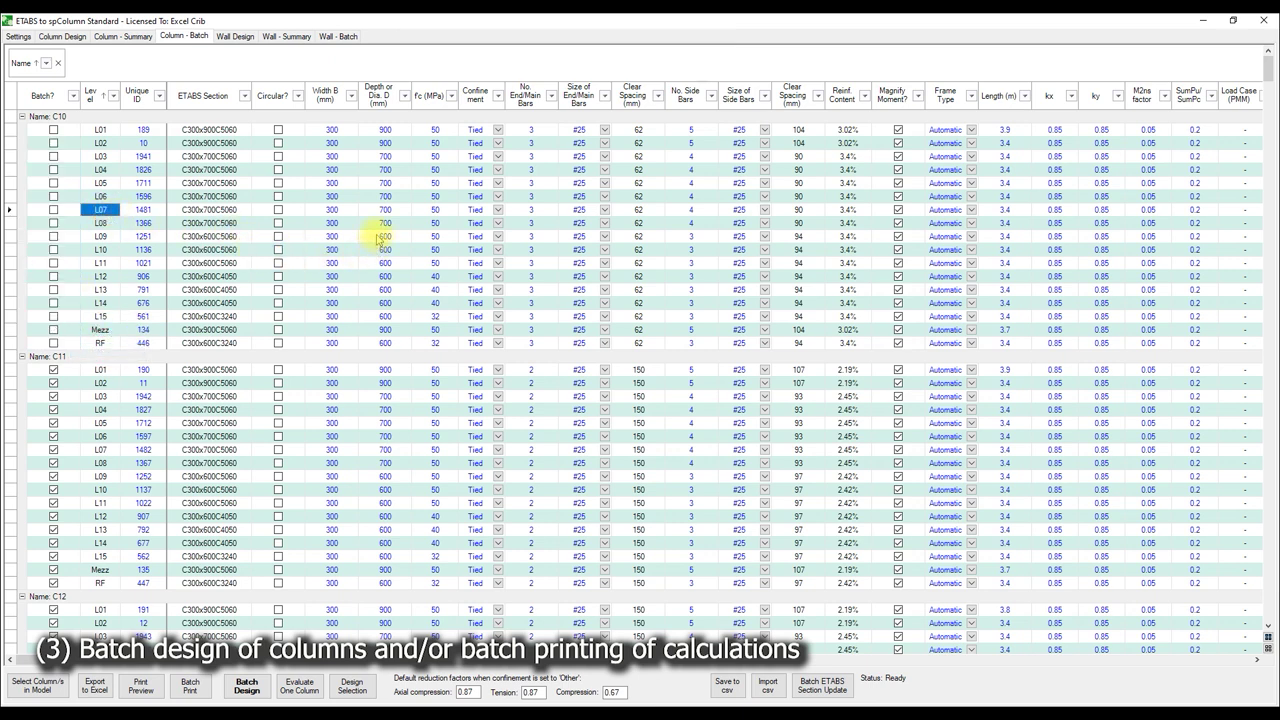
- Make C11 L01 a circular column with a 600 mm diameter
scroll(333, 258, "down", 1)
scroll(335, 258, "down", 2)
scroll(336, 258, "down", 1)
scroll(333, 258, "down", 1)
left_click(278, 212)
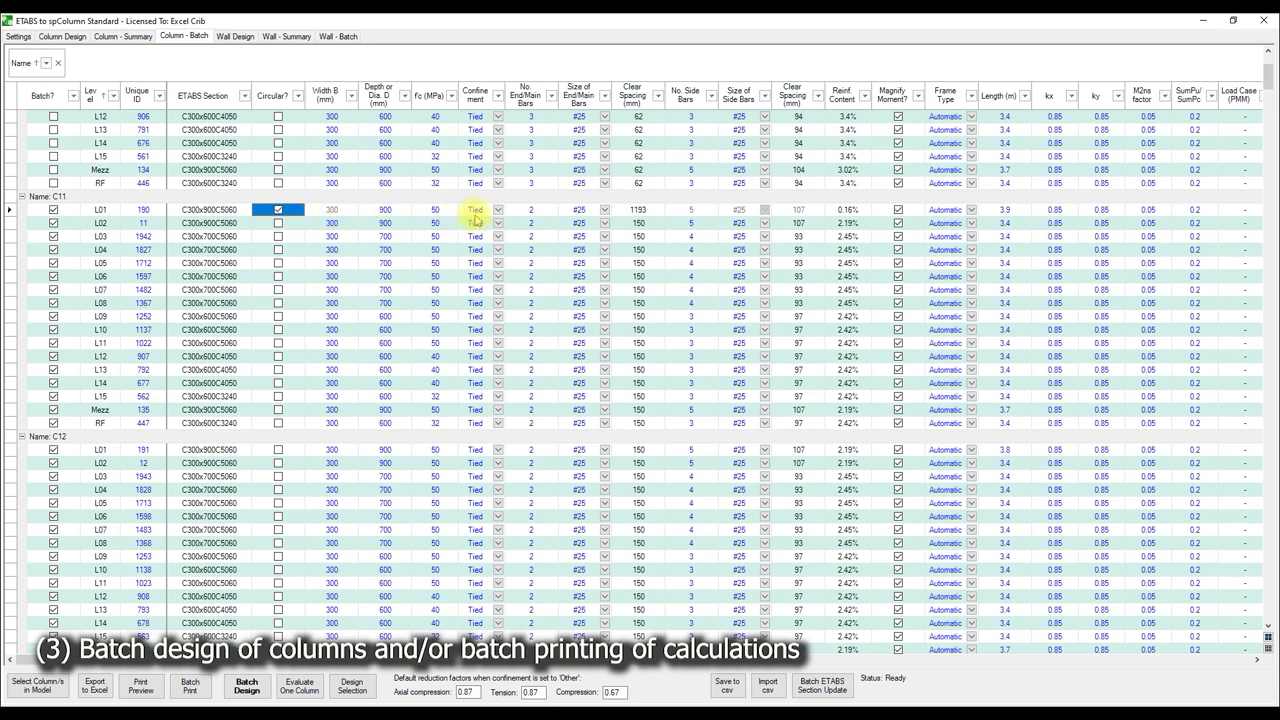
left_click(387, 212)
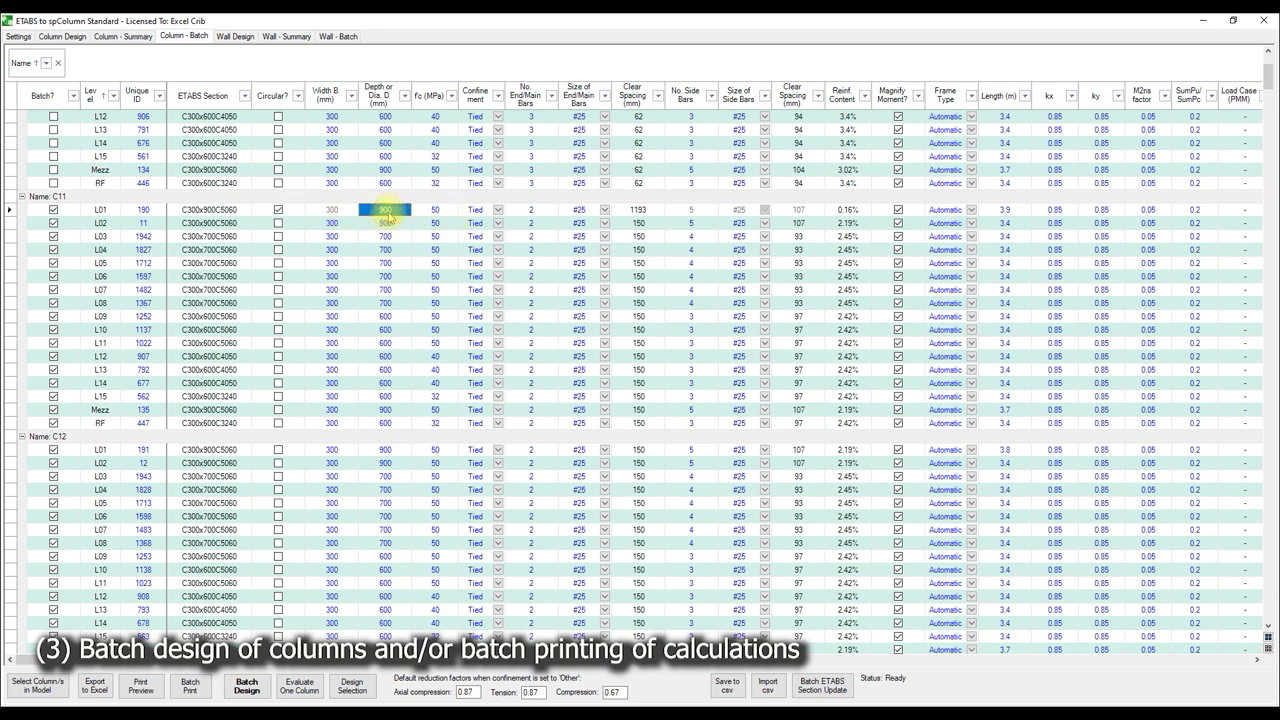
type("60")
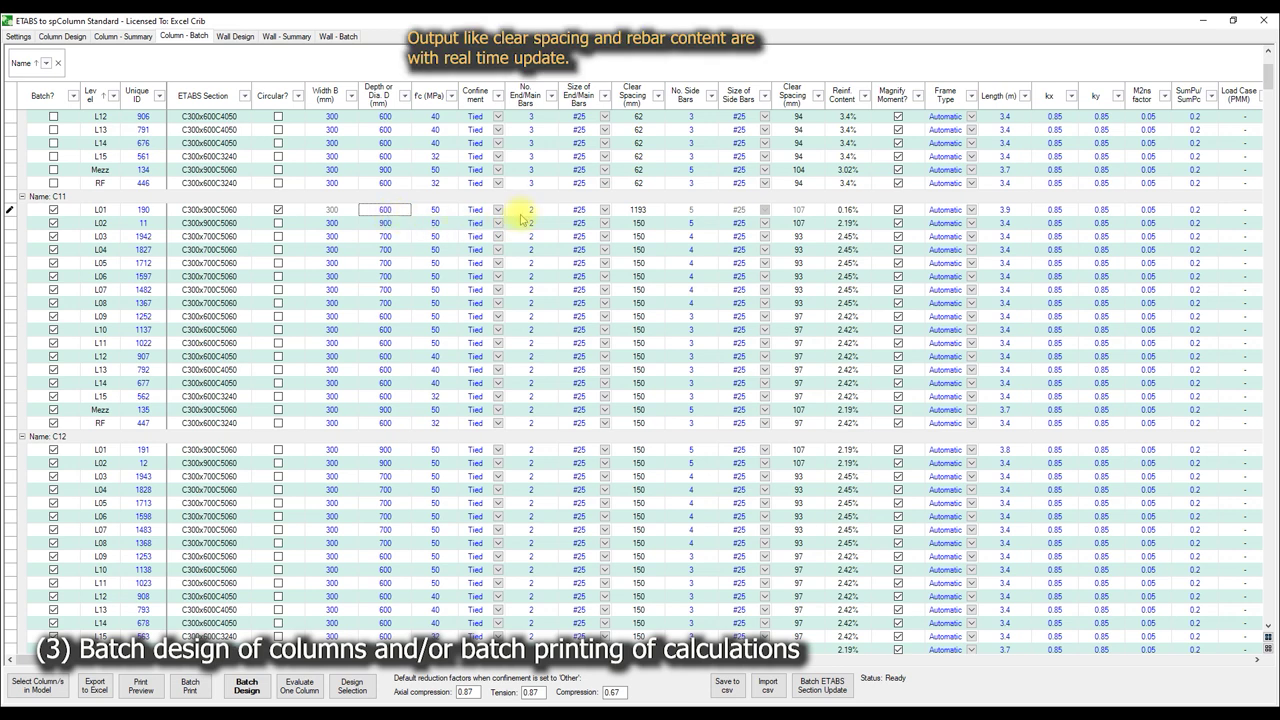
left_click(530, 211)
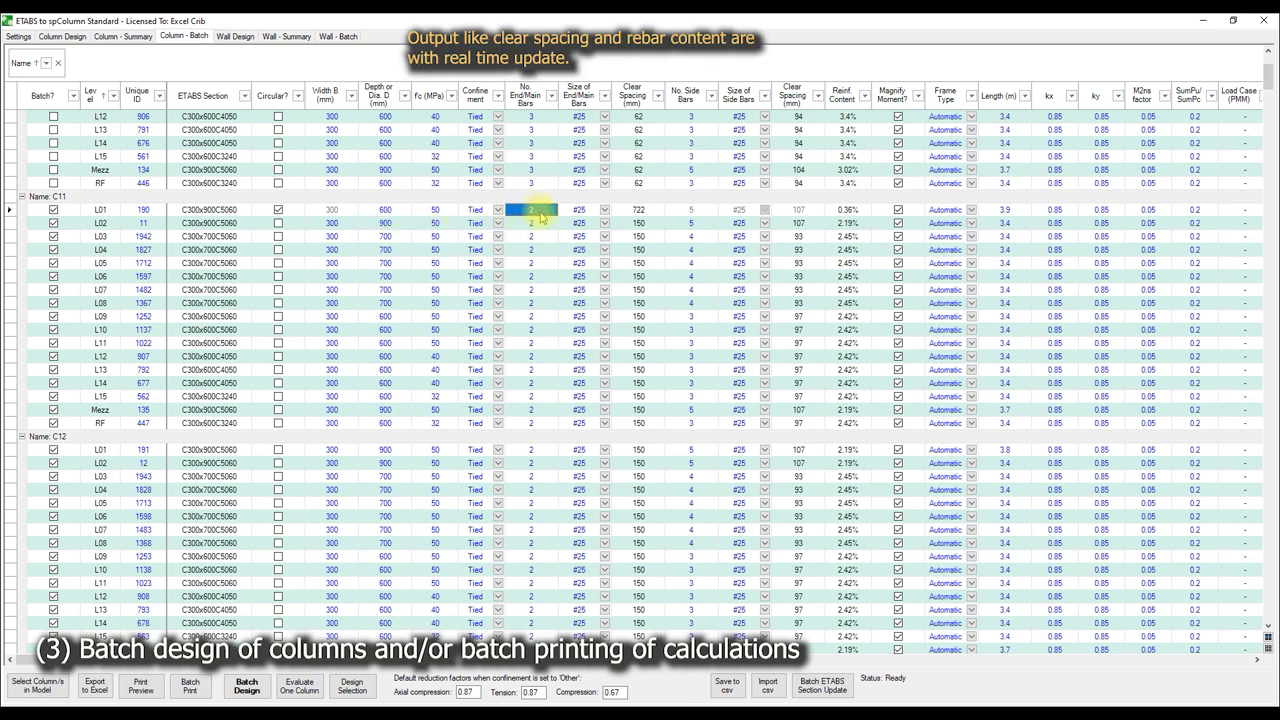
- Give C11 L01 eight #19 bars, a Sway frame type, and no moment magnification
type("8")
left_click(970, 211)
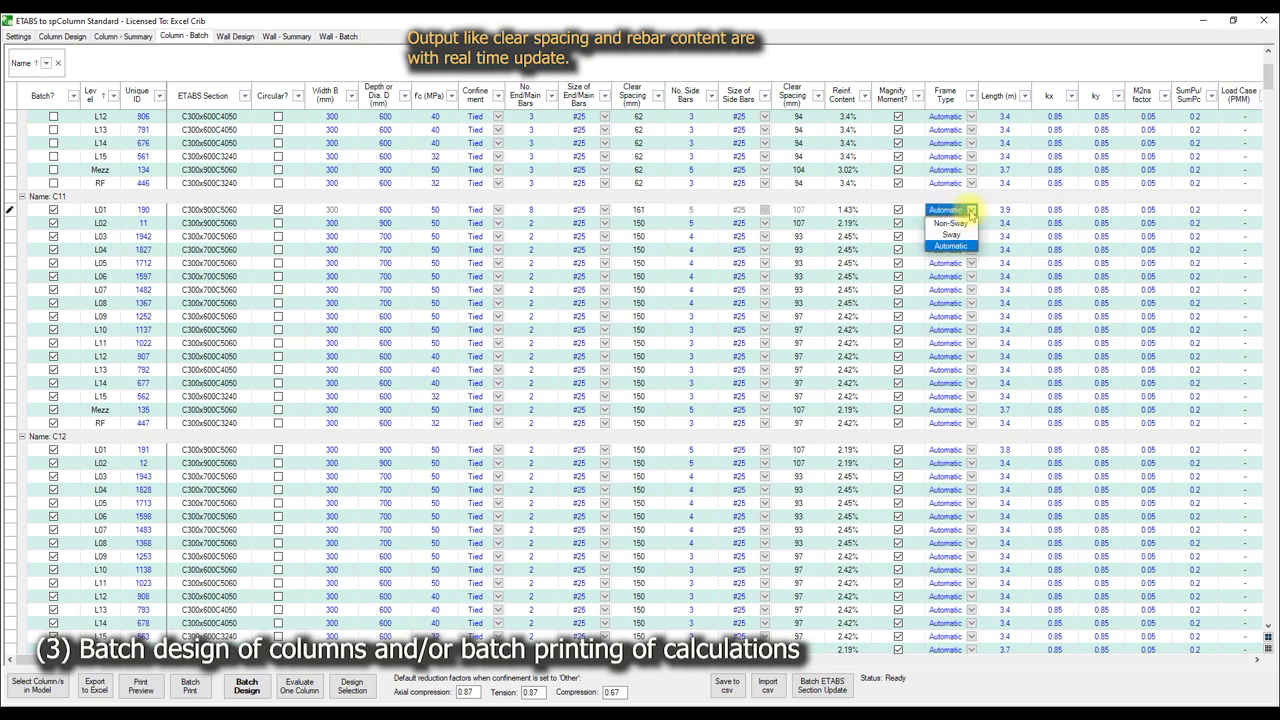
left_click(952, 223)
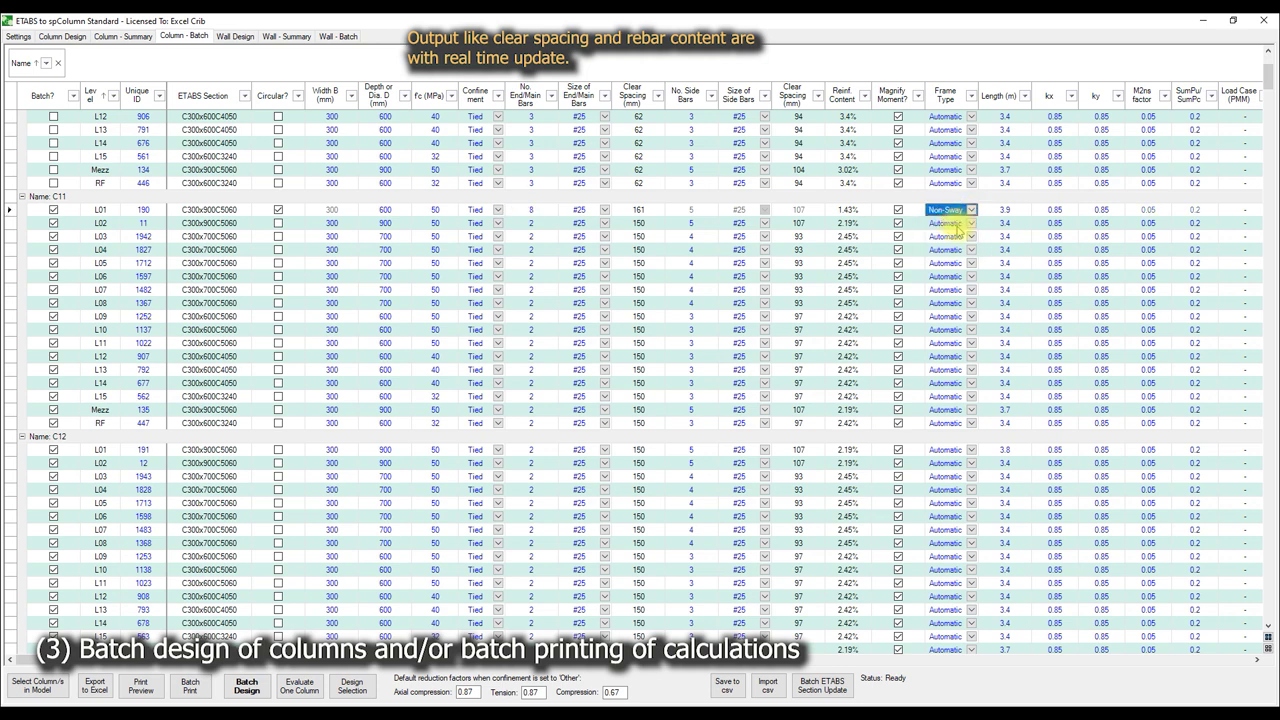
left_click(970, 210)
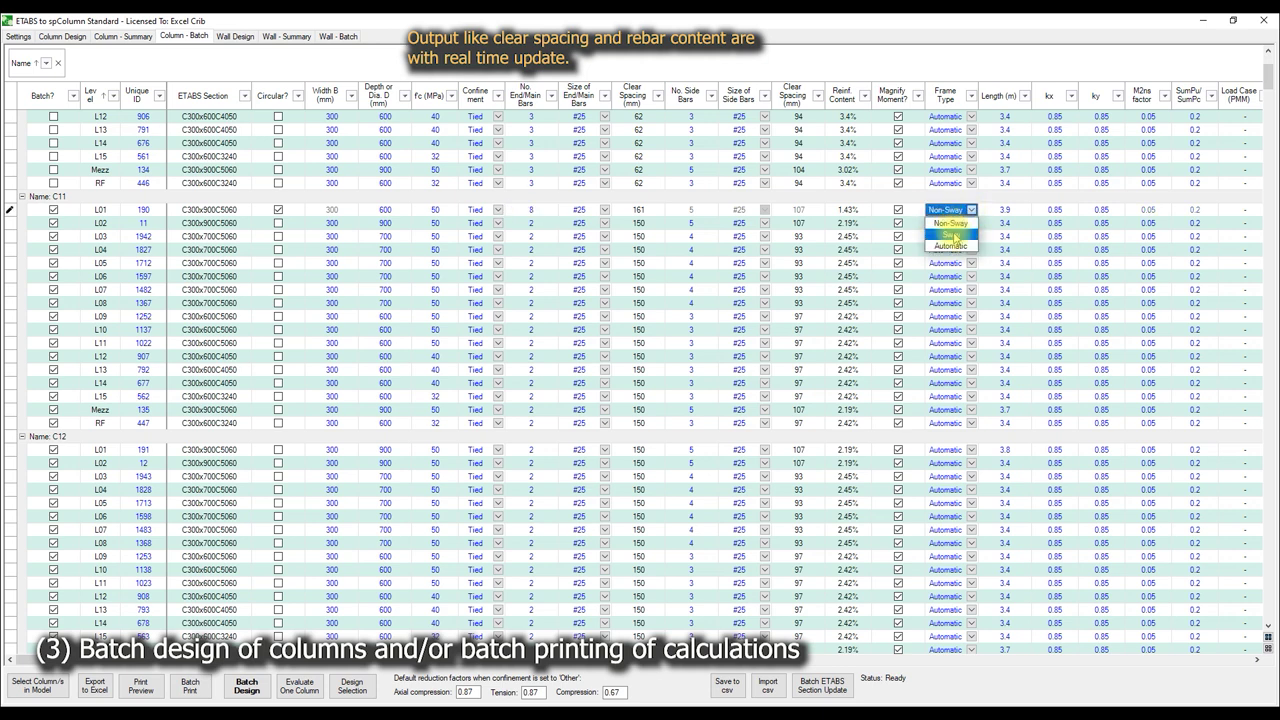
left_click(951, 235)
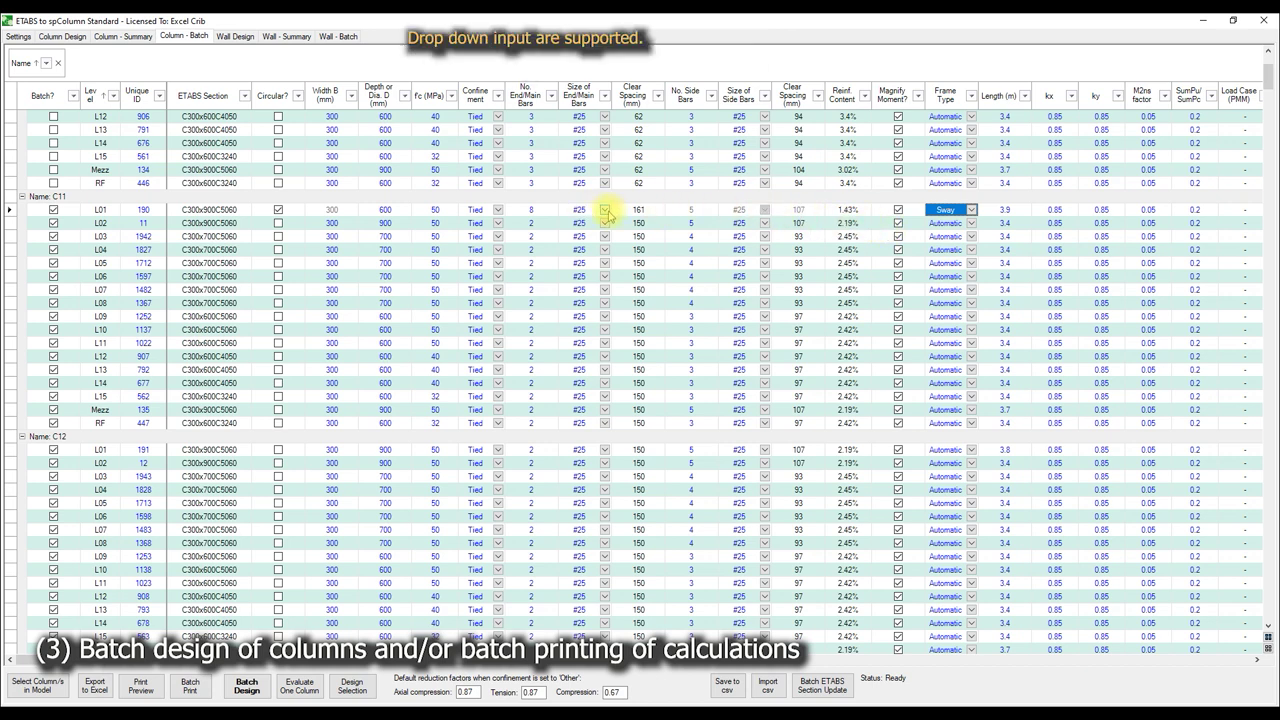
left_click(607, 210)
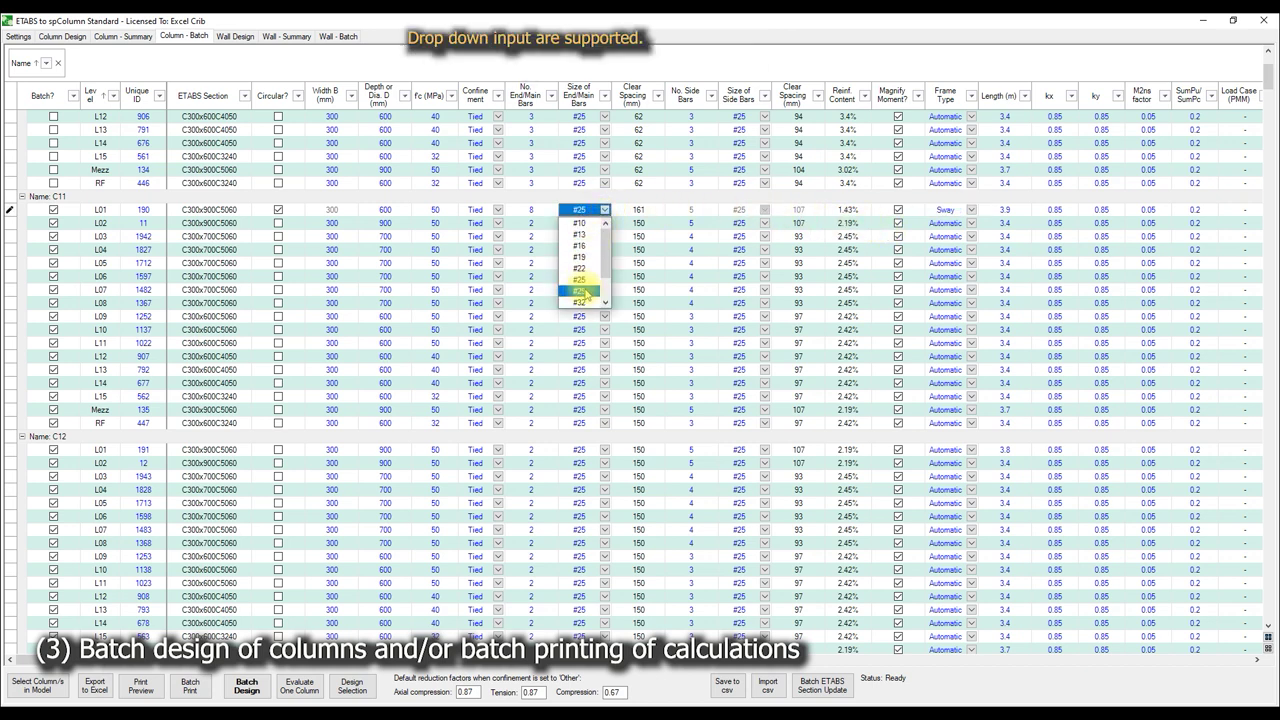
left_click(588, 258)
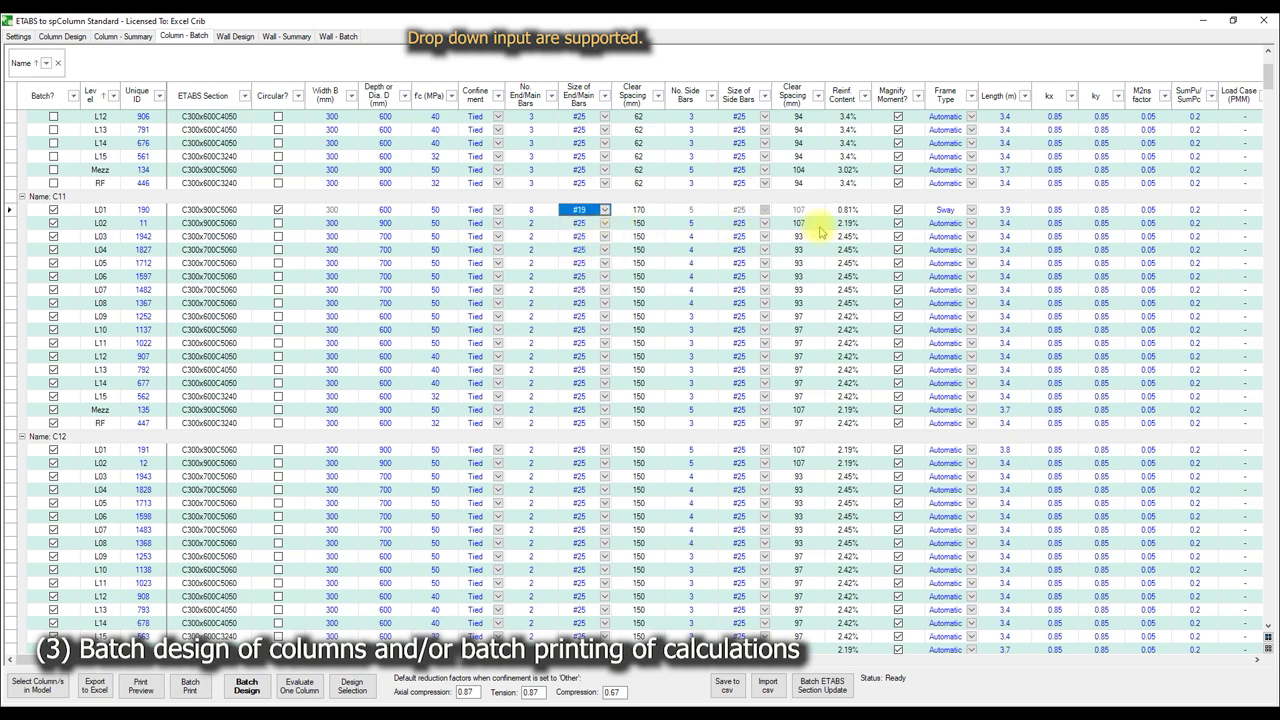
left_click(898, 211)
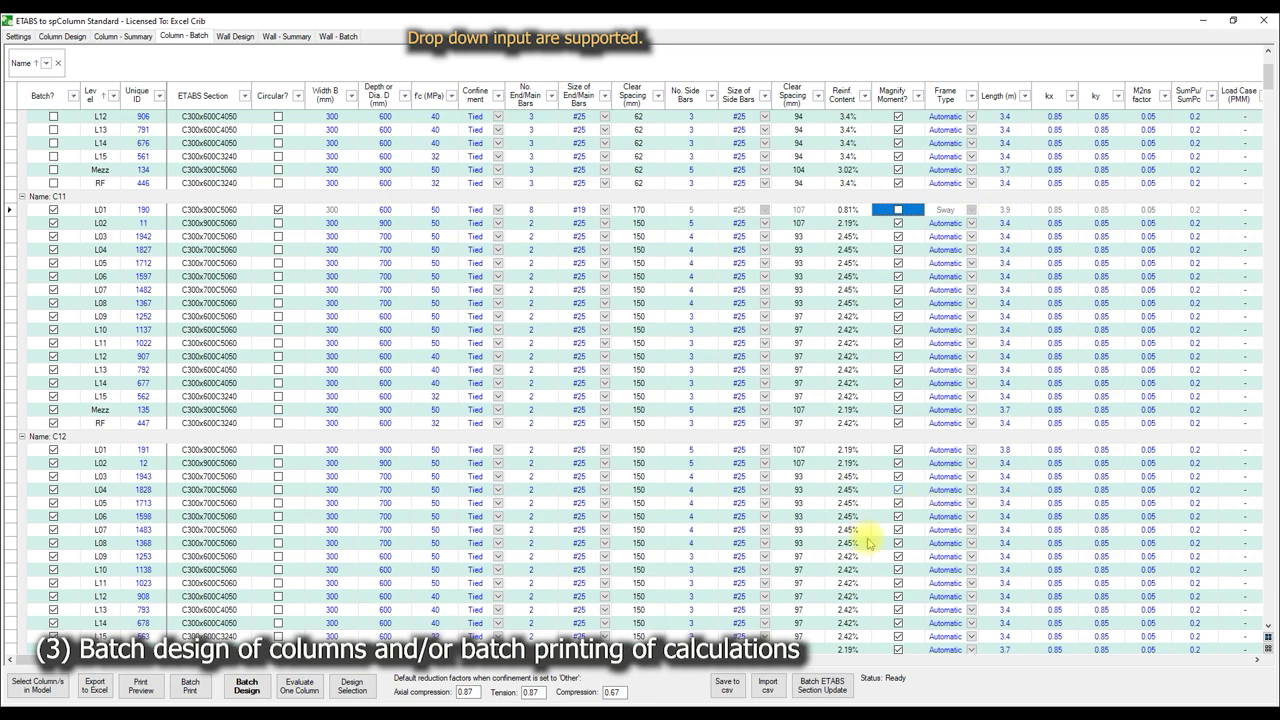
- Sort the batch table rows by D/C Ratio (PMM)
left_click_drag(590, 659, 803, 633)
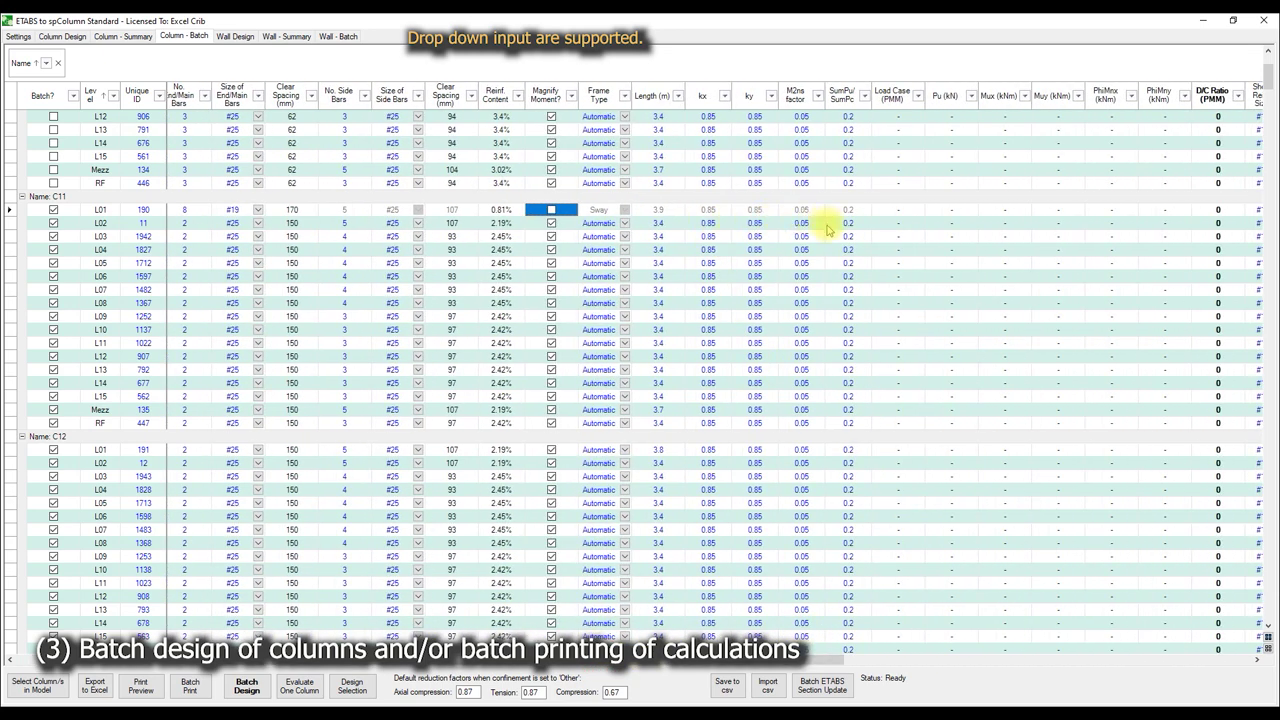
left_click_drag(824, 660, 884, 621)
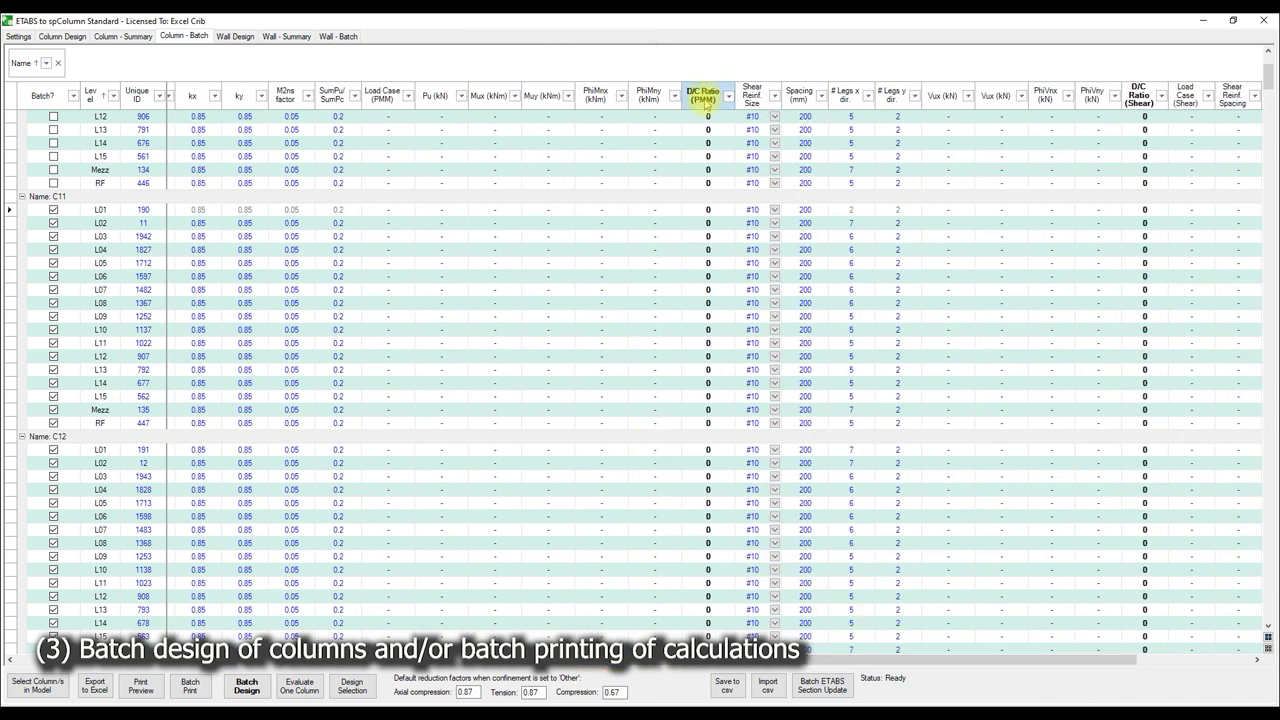
left_click(705, 104)
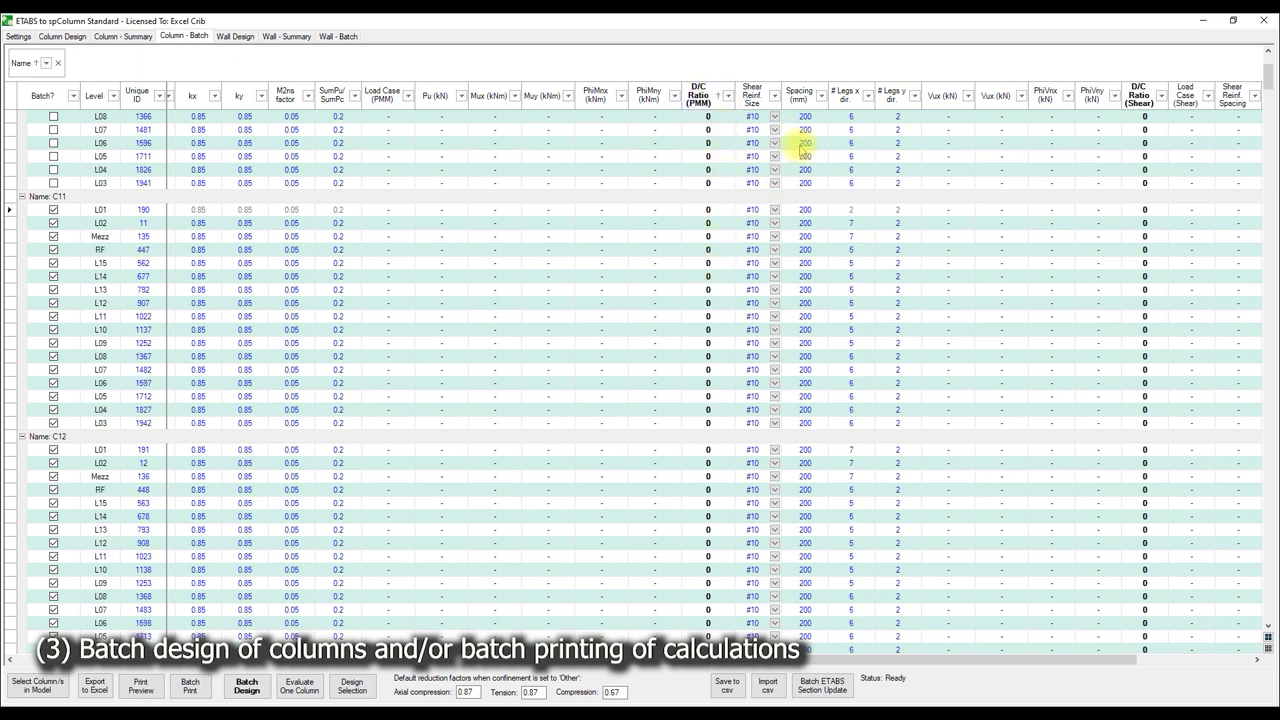
left_click_drag(820, 660, 120, 627)
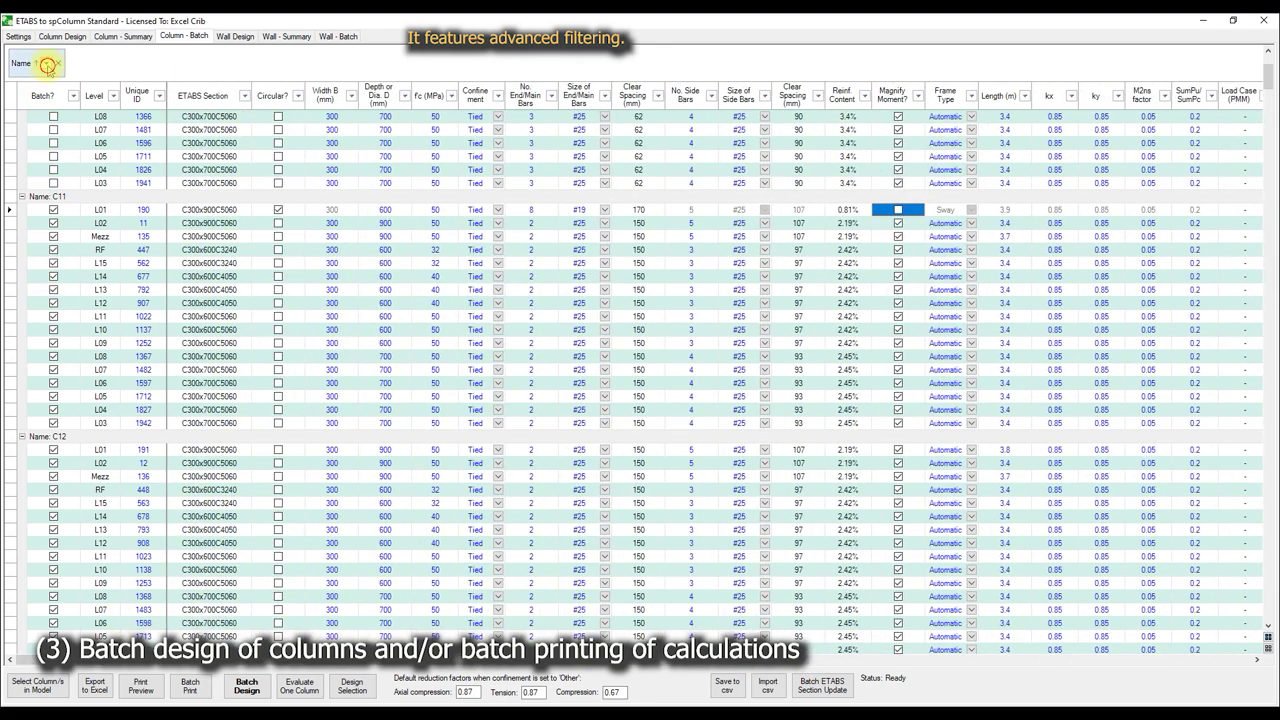
- Limit the Name filter to C16, C18 and C2, then scroll back to the top
left_click(46, 63)
left_click(23, 141)
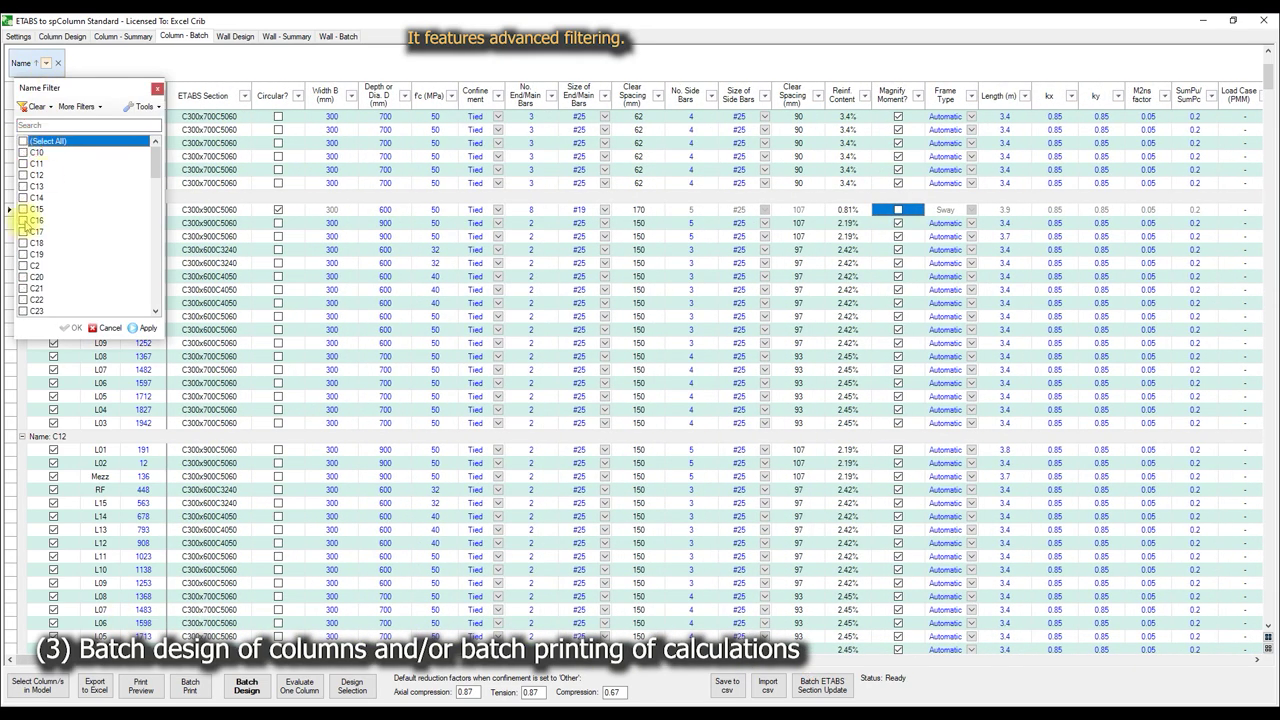
left_click(23, 243)
left_click(23, 266)
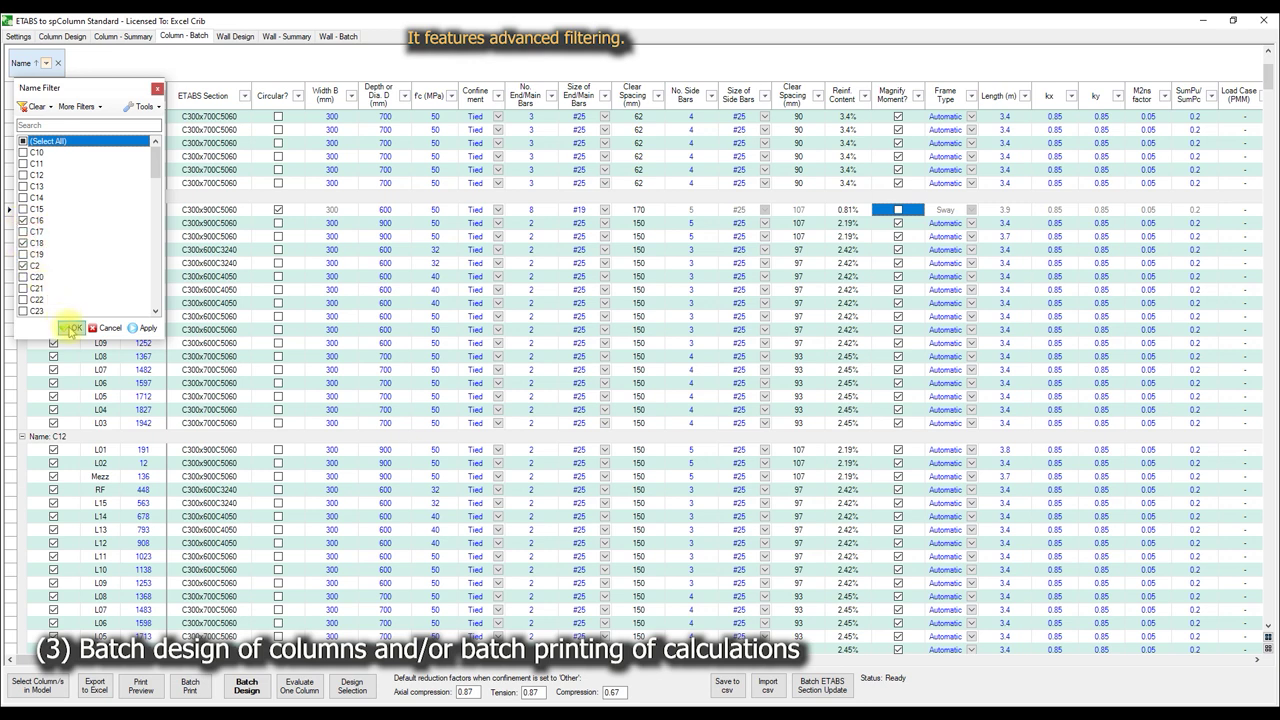
left_click(70, 327)
scroll(127, 312, "up", 3)
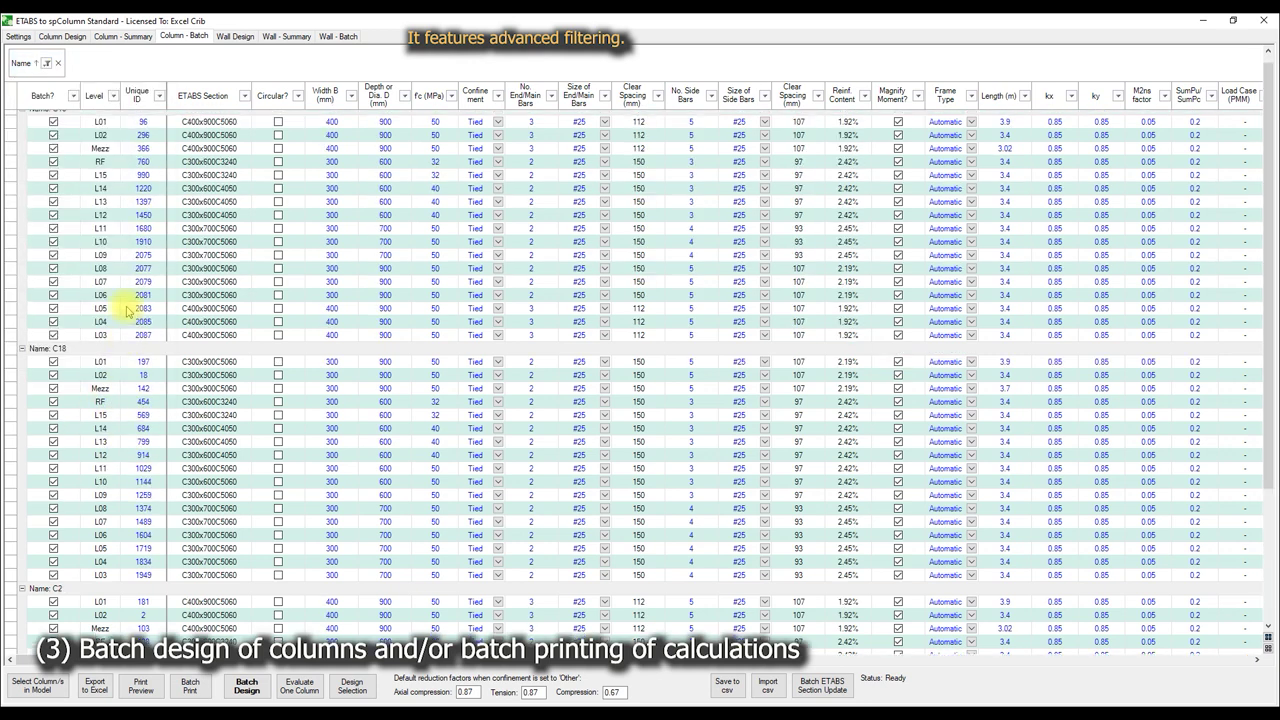
scroll(127, 312, "up", 1)
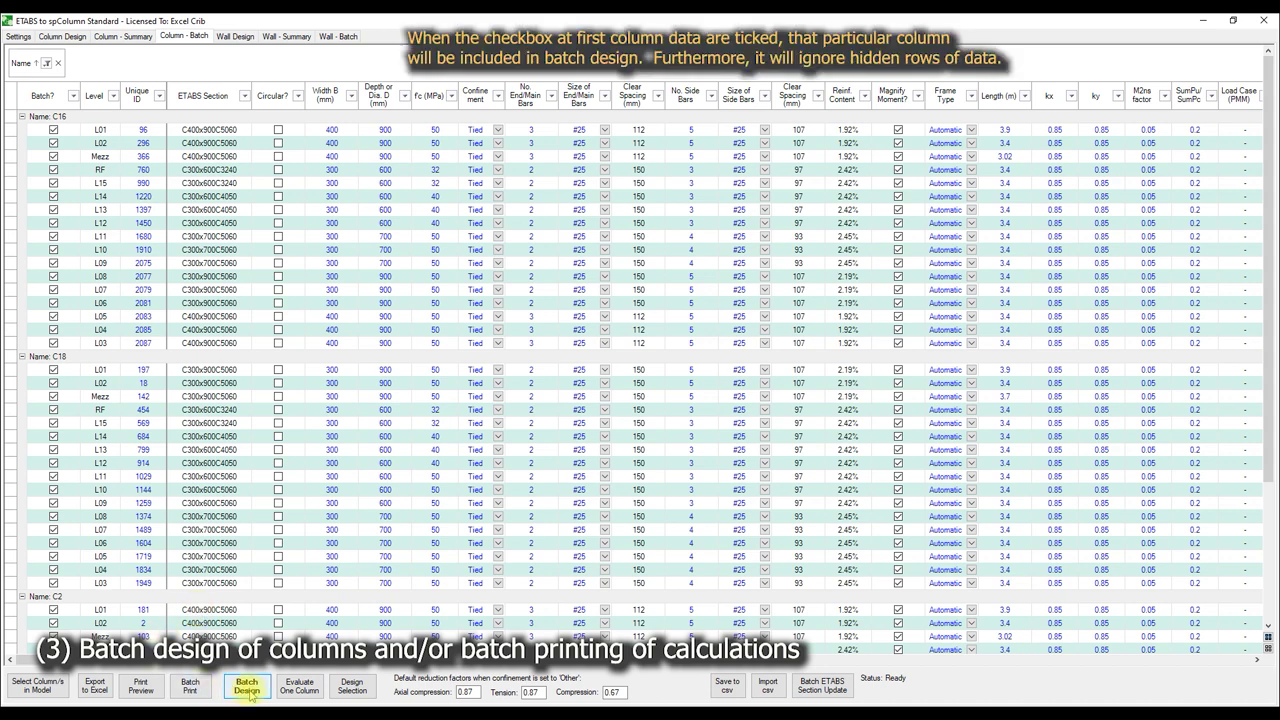
- Run Batch Design and cancel it after the 17 C16 columns finish
left_click(248, 691)
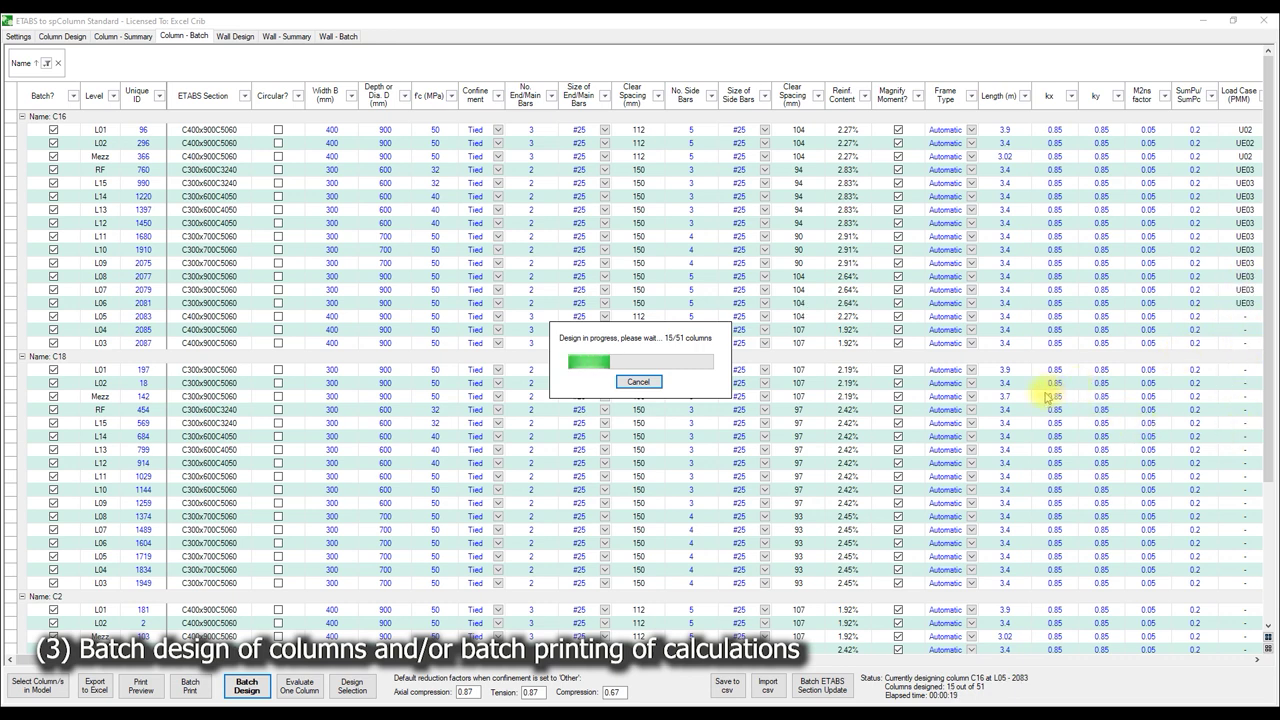
left_click(638, 381)
left_click(666, 418)
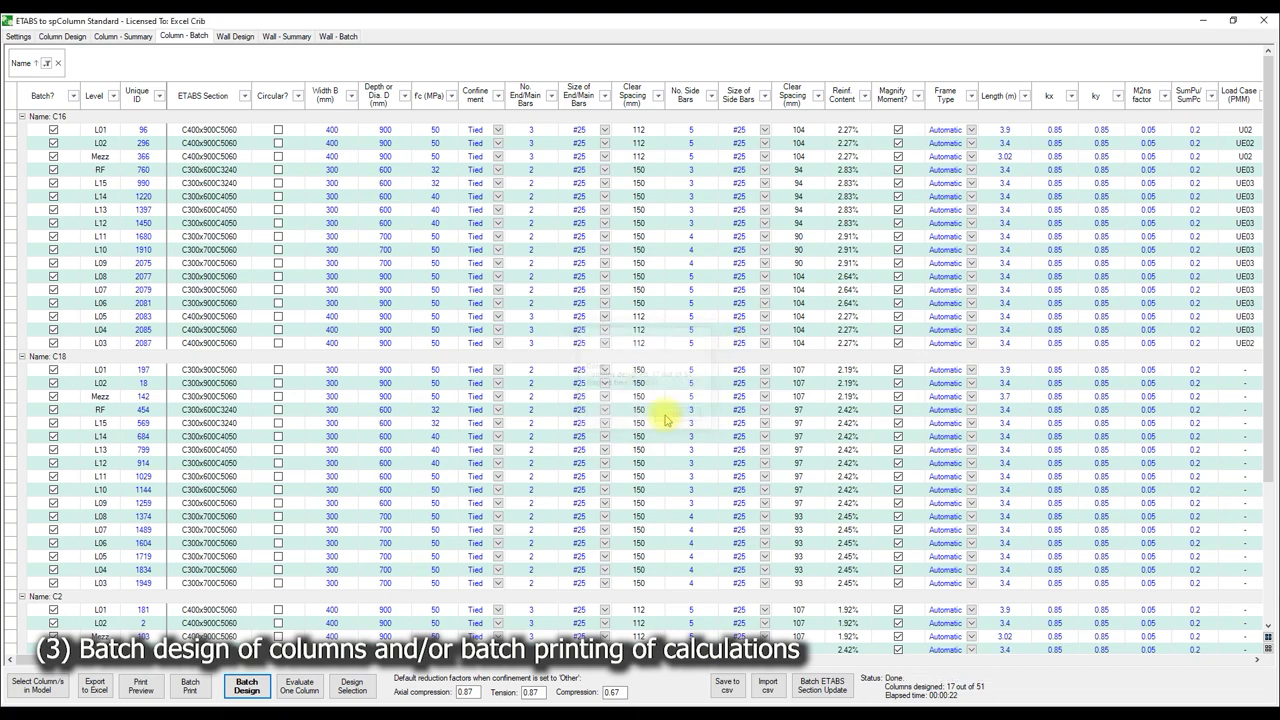
- Scroll right to review C16's shear D/C ratios, peaking at 1.04 at RF
scroll(980, 648, "right", 5)
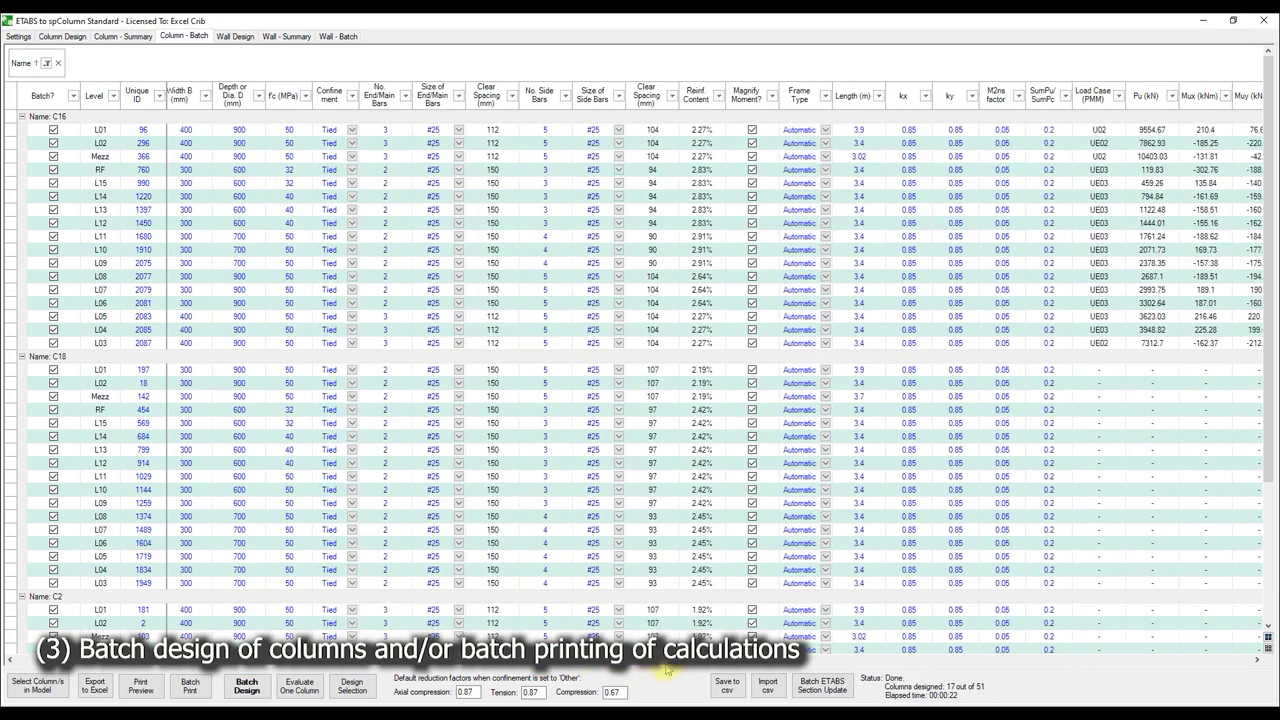
scroll(980, 648, "right", 5)
scroll(980, 648, "right", 3)
scroll(980, 648, "right", 2)
scroll(1000, 645, "right", 2)
scroll(1006, 645, "right", 2)
scroll(1023, 645, "right", 2)
scroll(1080, 646, "right", 2)
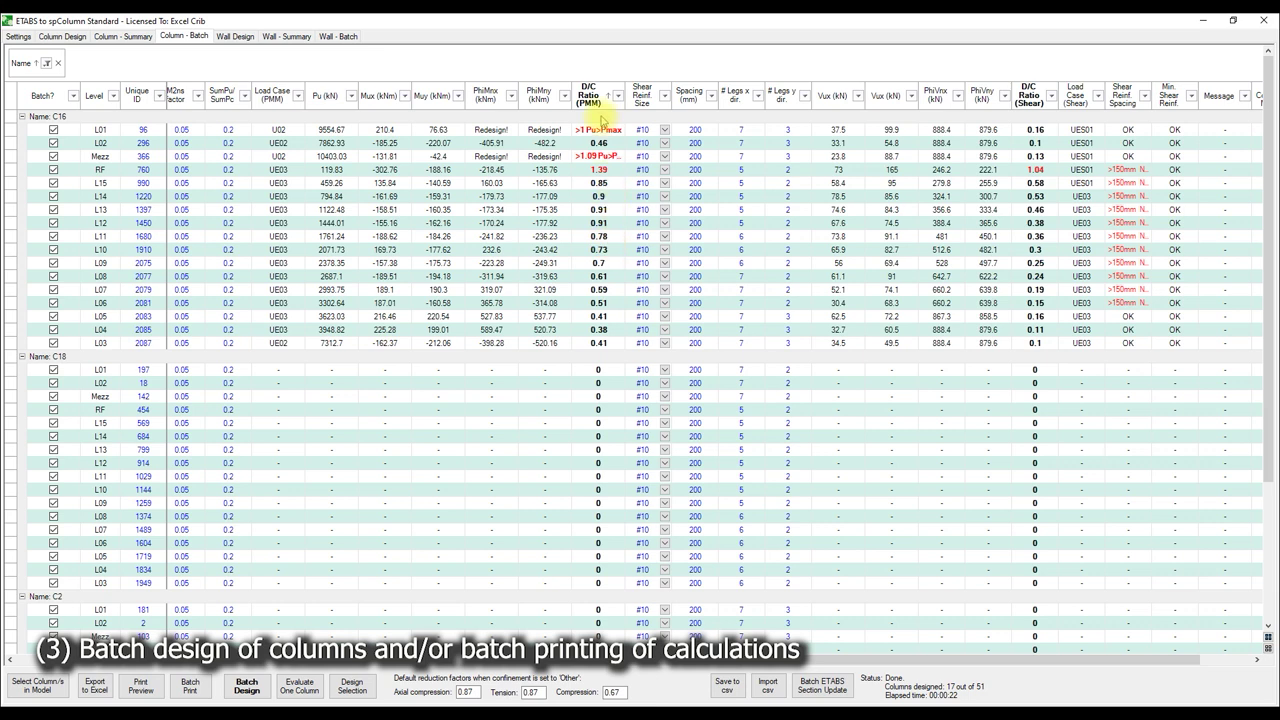
scroll(740, 660, "right", 2)
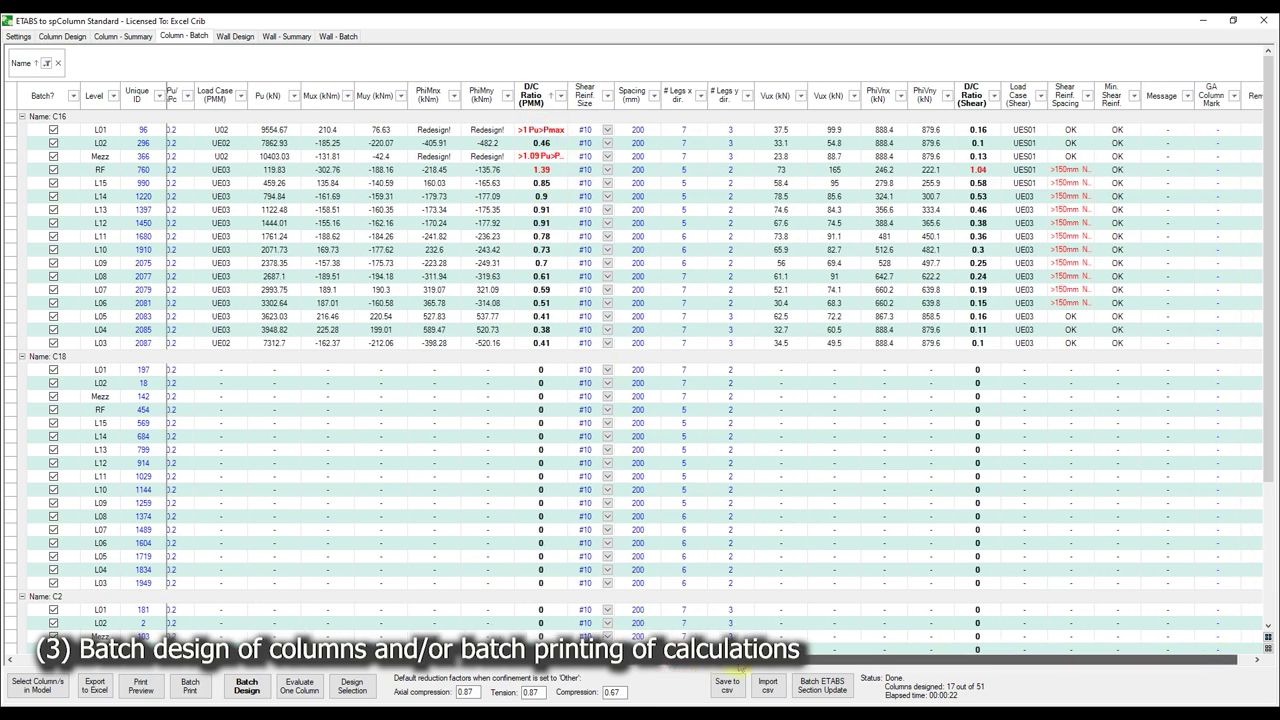
scroll(740, 660, "right", 1)
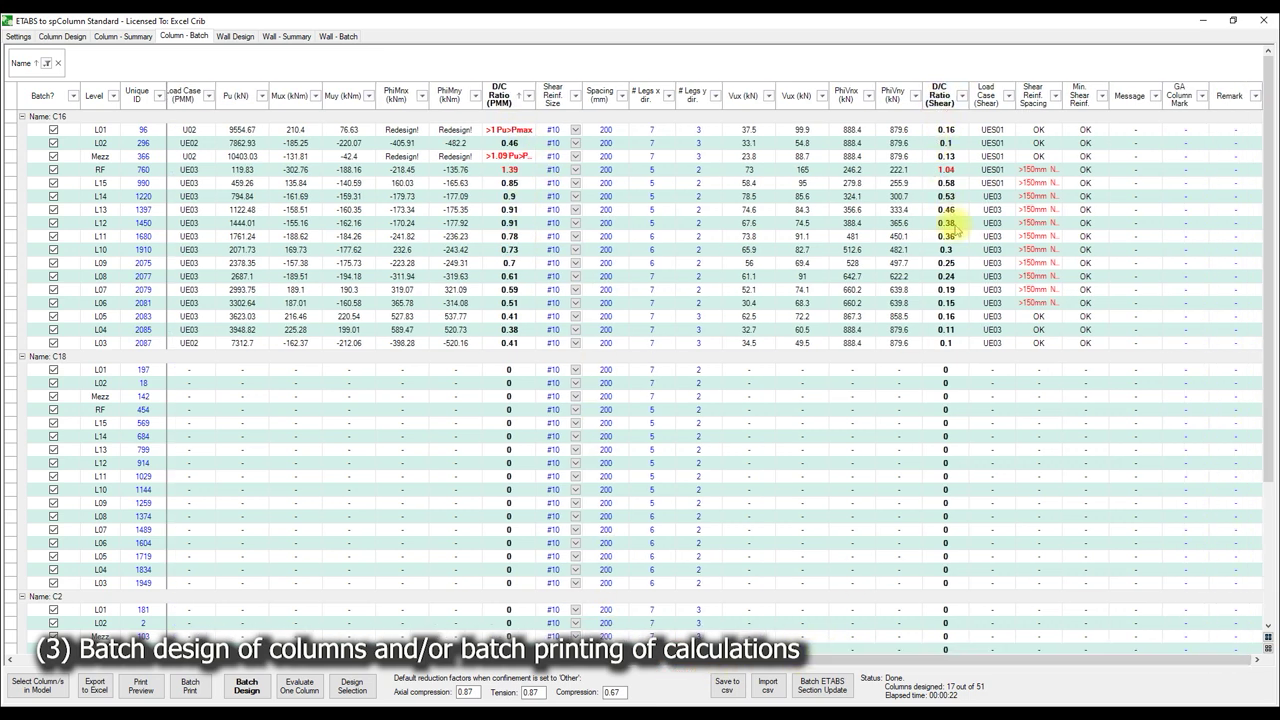
left_click(1056, 96)
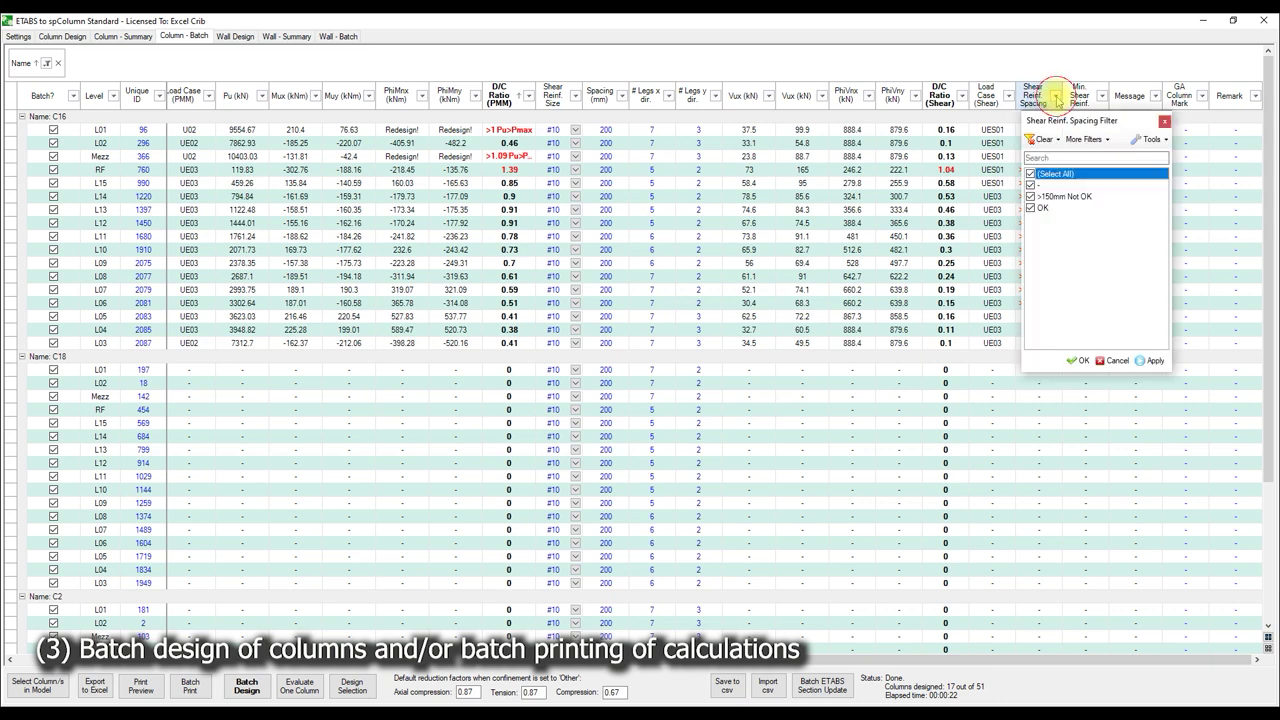
- Set C16's shear spacing to 150 mm at RF and L15
left_click(996, 130)
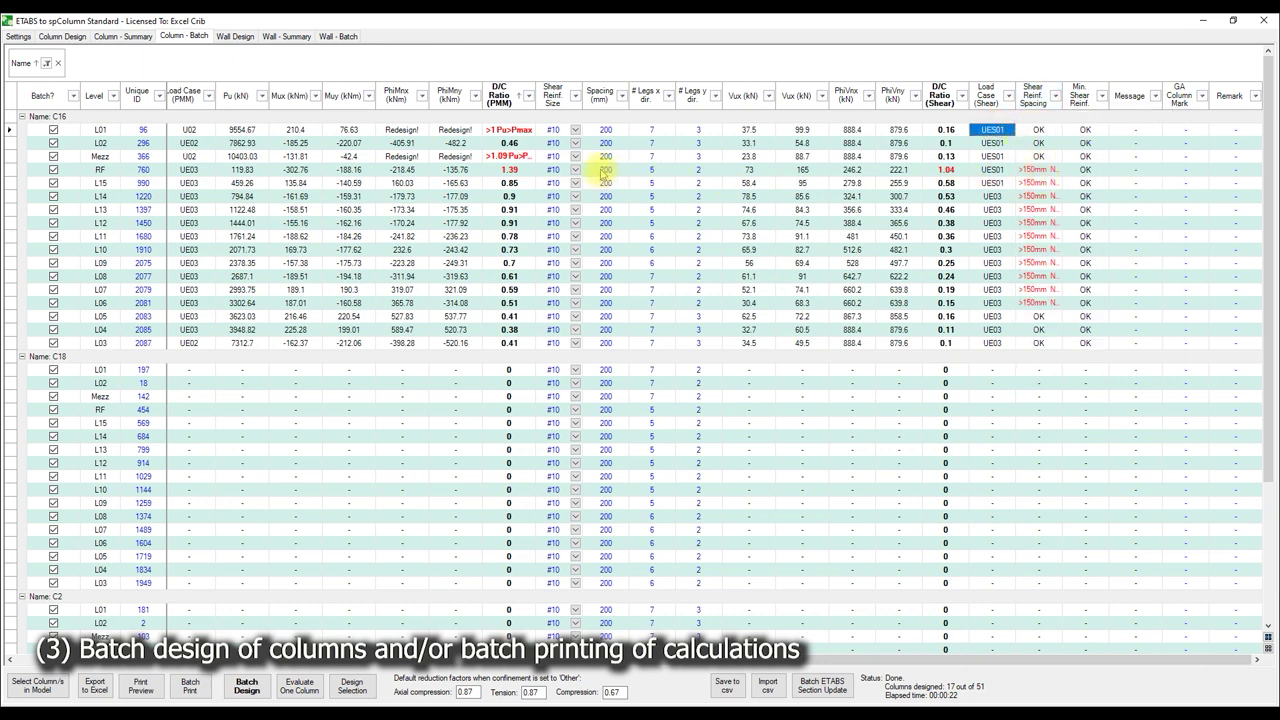
left_click(600, 171)
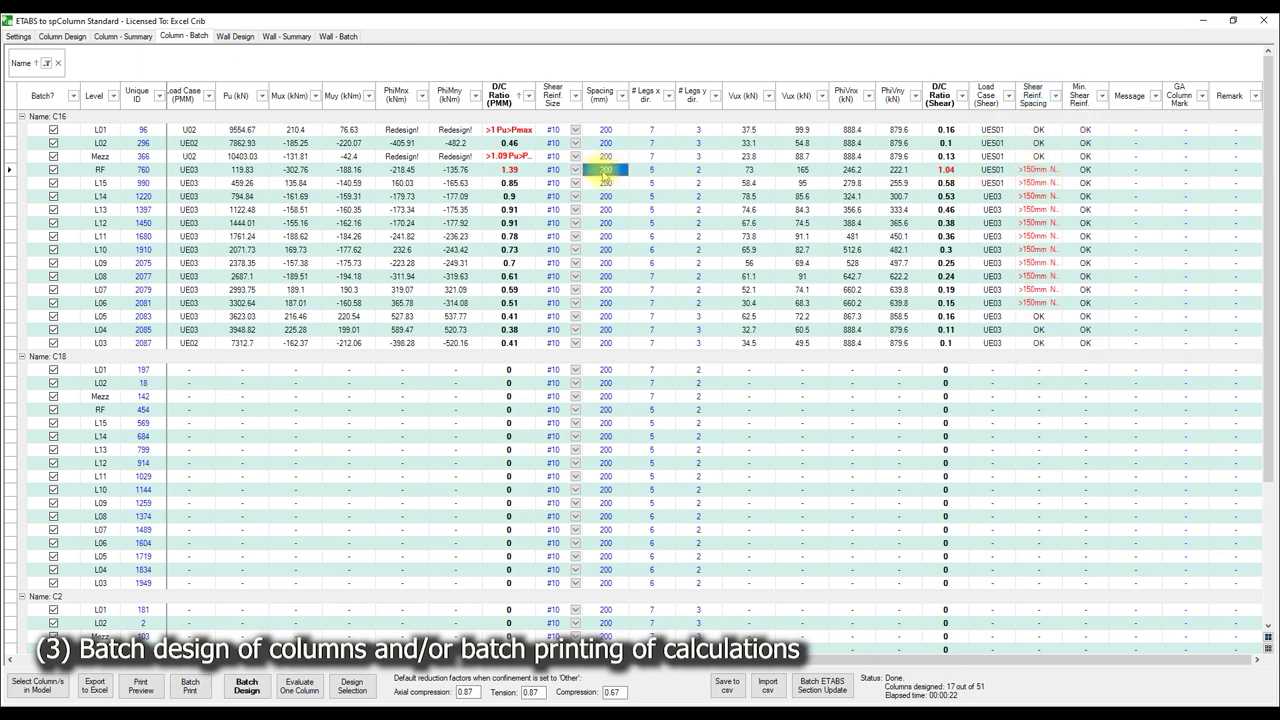
left_click(603, 173)
key("Return")
left_click(604, 184)
left_click(605, 185)
key("Return")
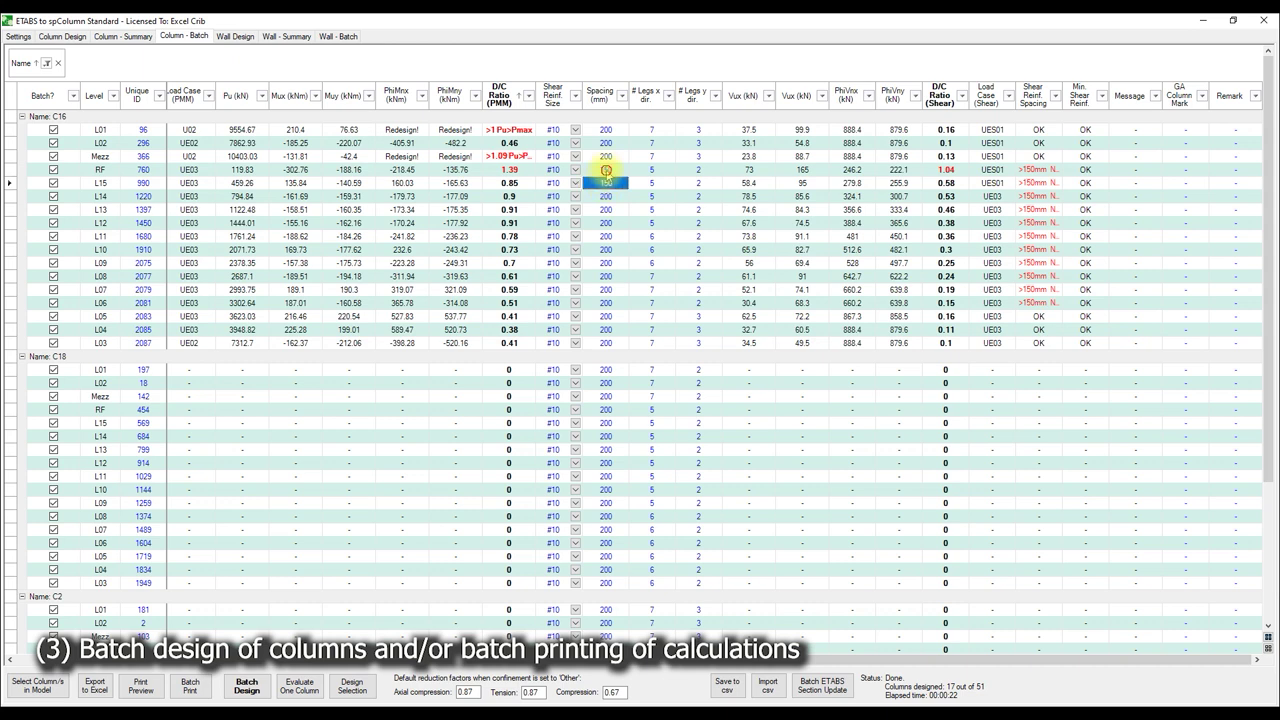
- Copy the 150 mm spacing into C16's levels from L15 down to L06
left_click(606, 170)
key("ctrl+c")
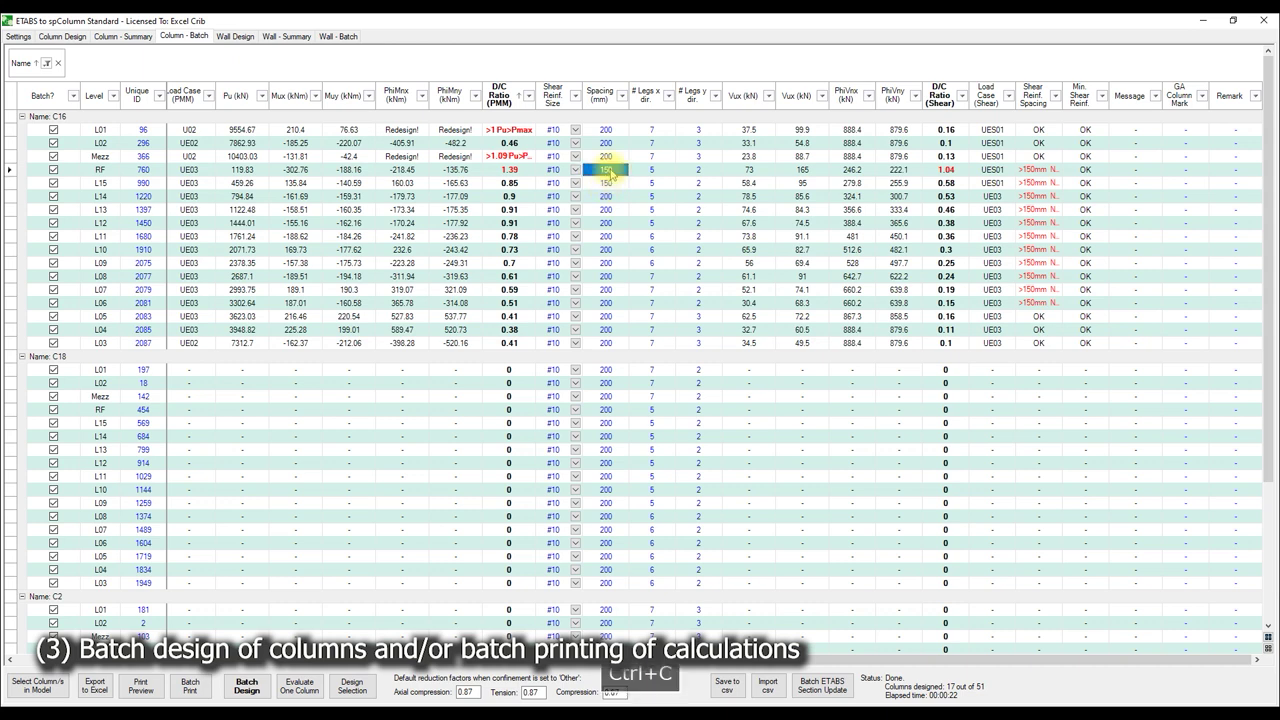
left_click_drag(606, 183, 614, 302)
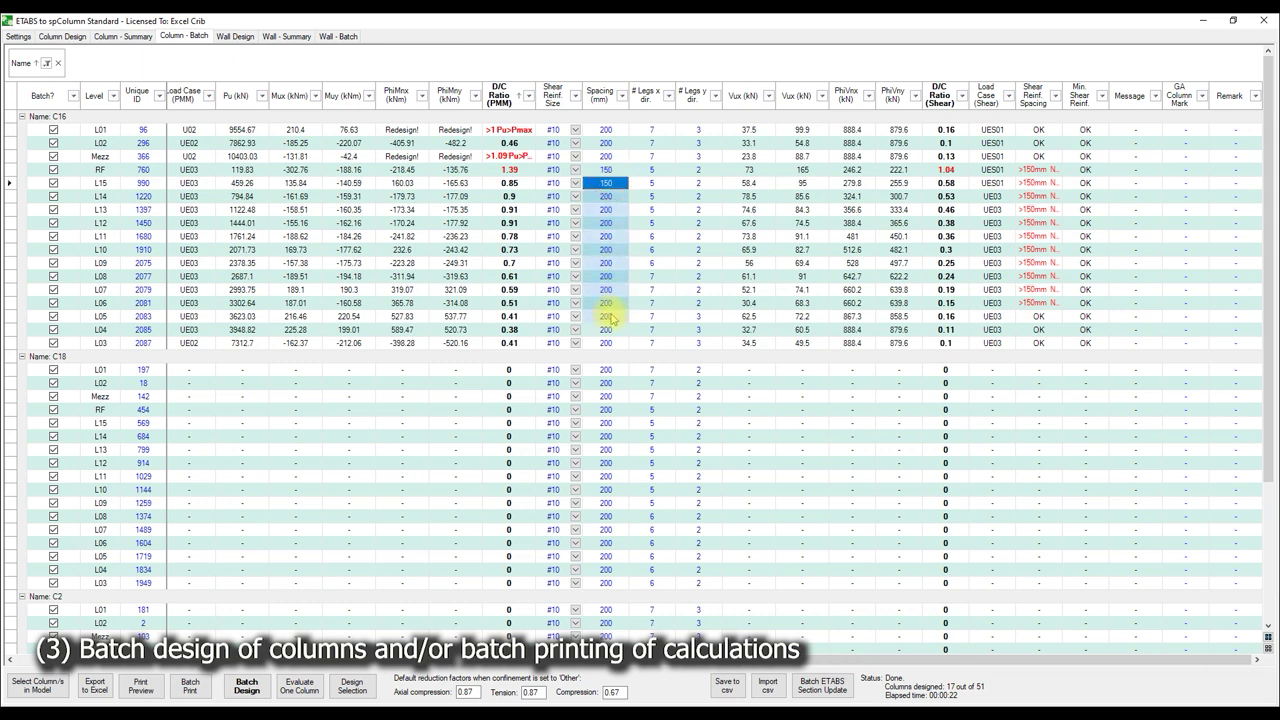
key("ctrl+v")
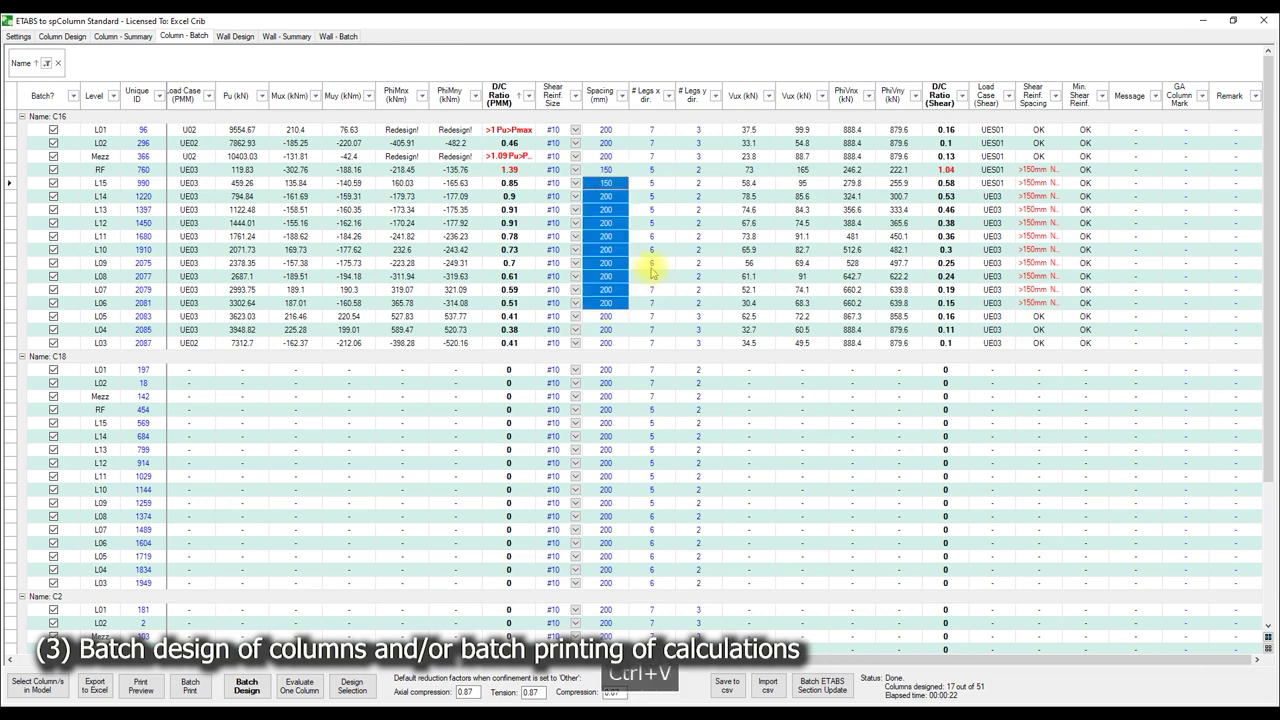
- Redesign the ten selected C16 levels and check RF's remaining 1.04 shear ratio
left_click(352, 692)
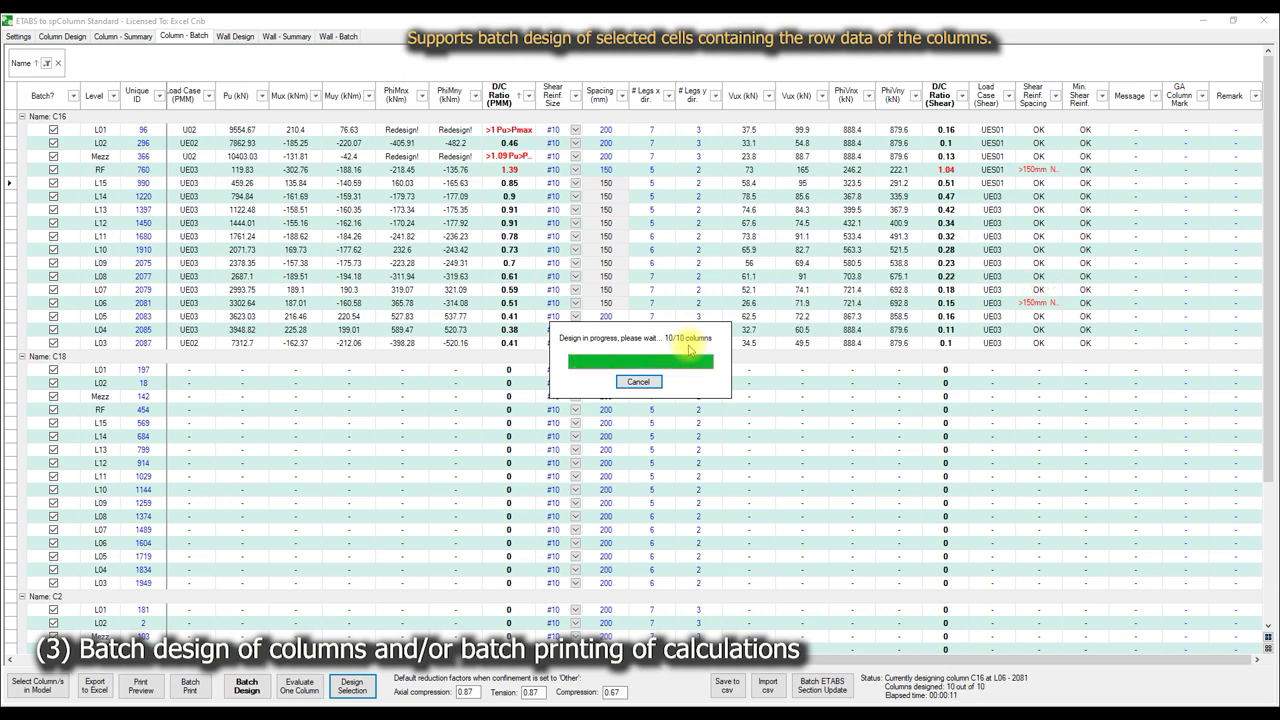
left_click(678, 415)
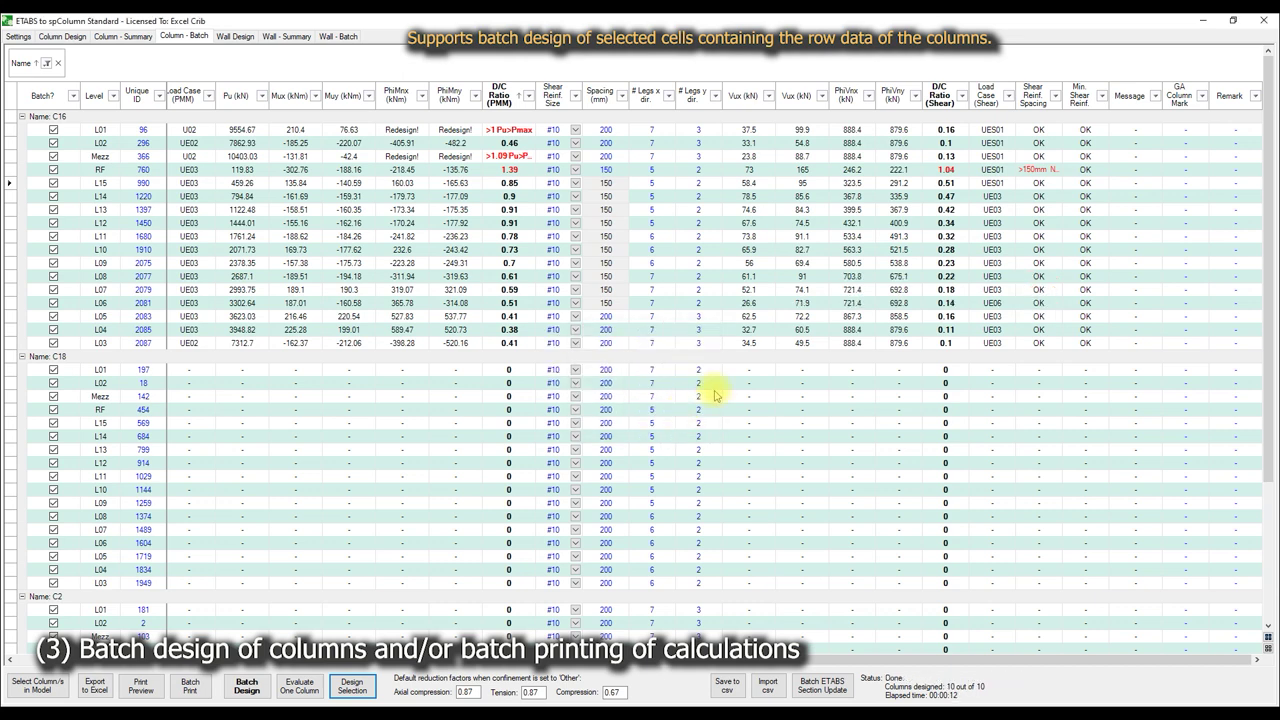
left_click(898, 263)
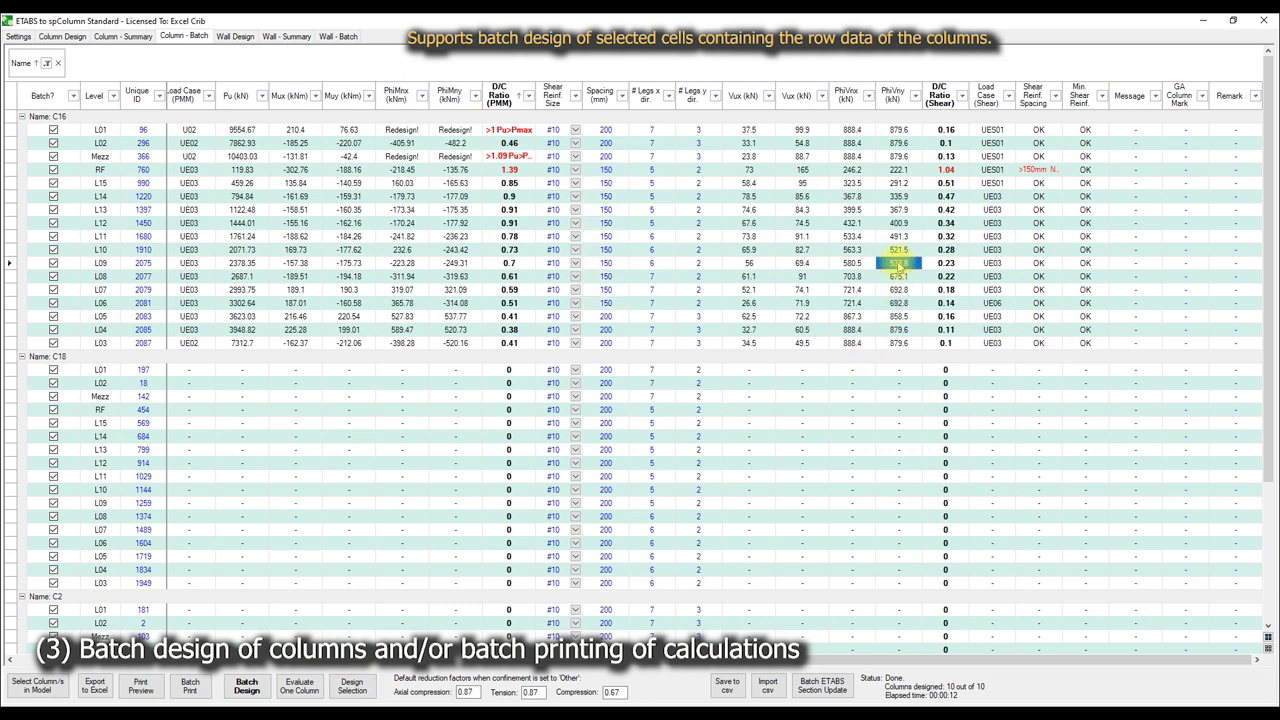
left_click(944, 170)
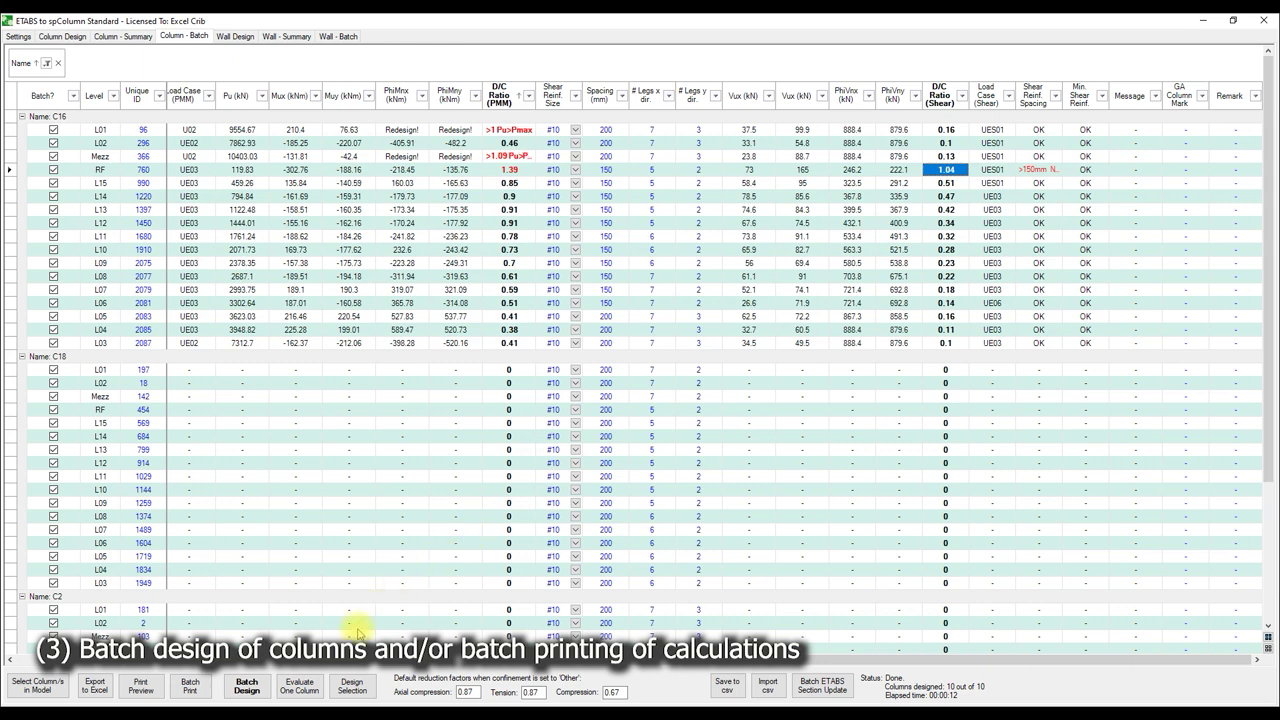
- Evaluate C16 at RF (760) alone and review its 139% D/C summary under UE03
left_click(298, 690)
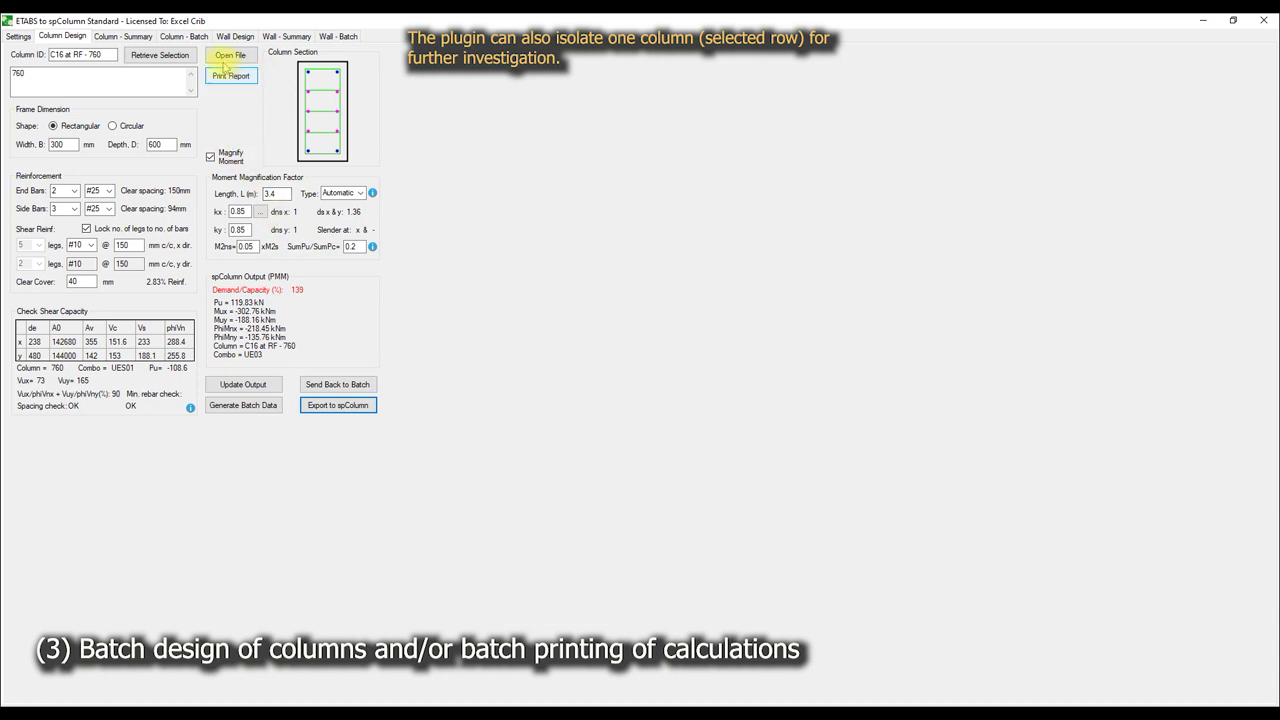
left_click(132, 38)
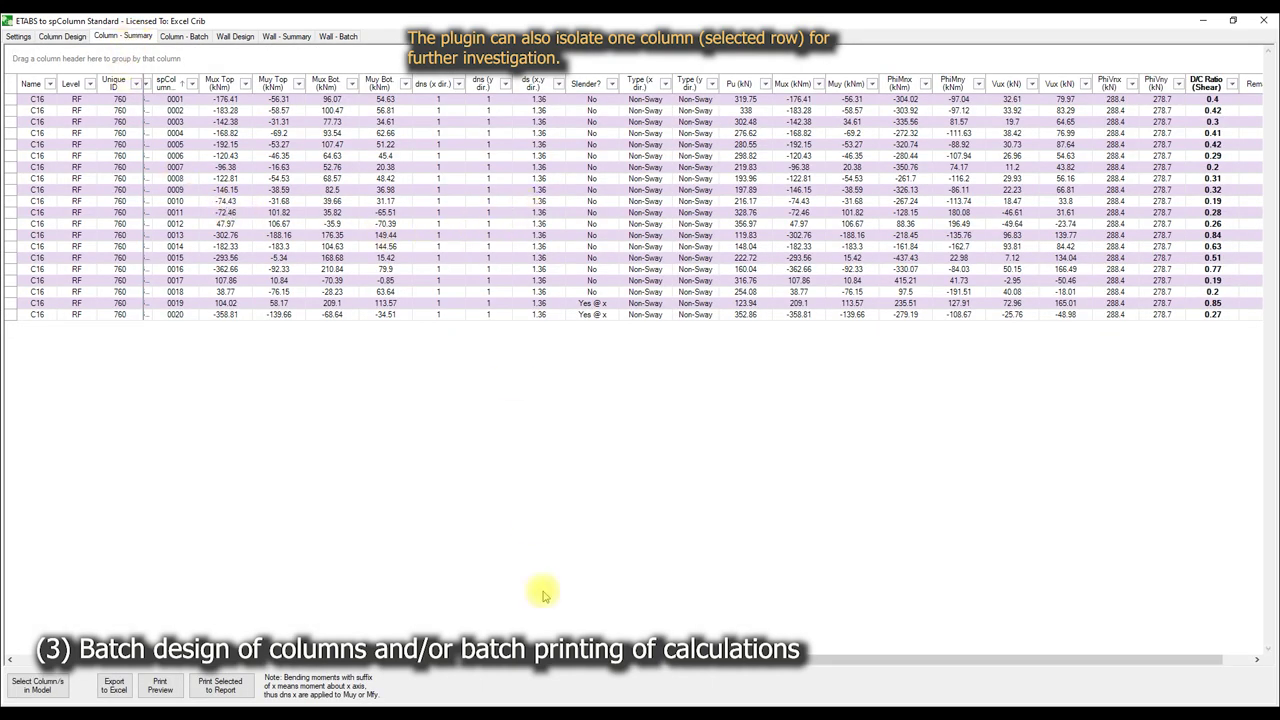
left_click_drag(459, 660, 814, 643)
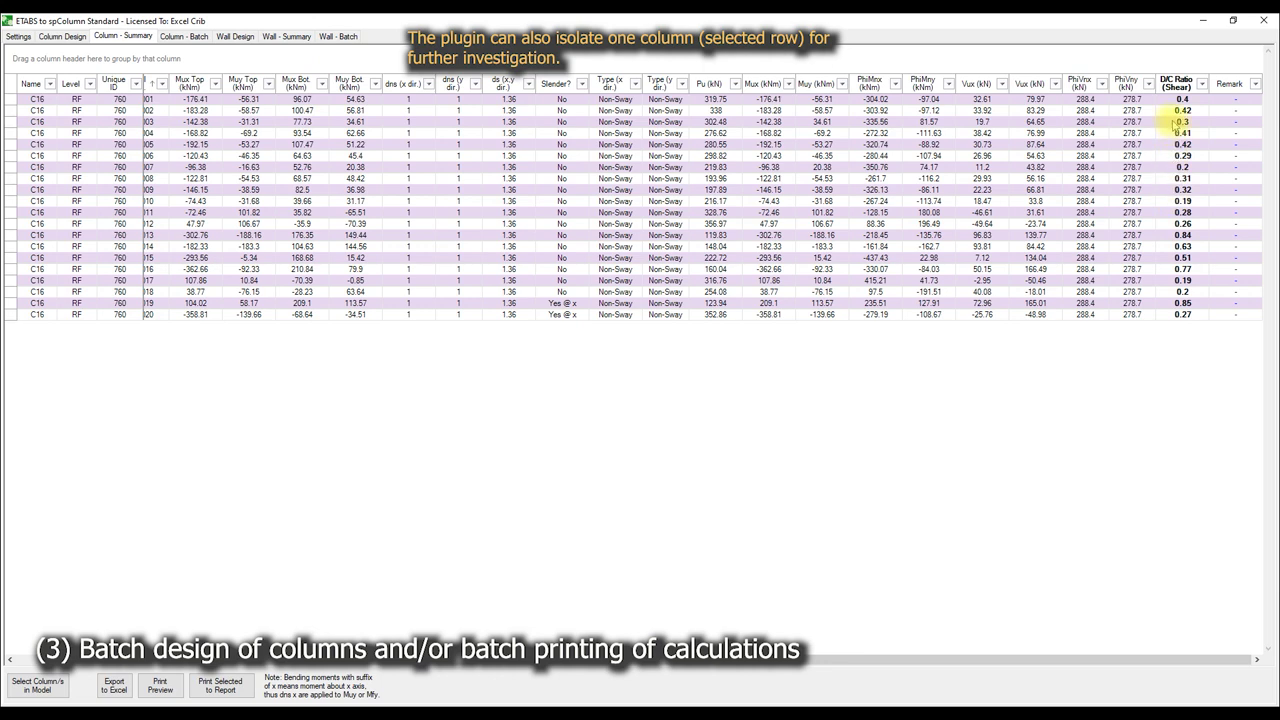
left_click(186, 36)
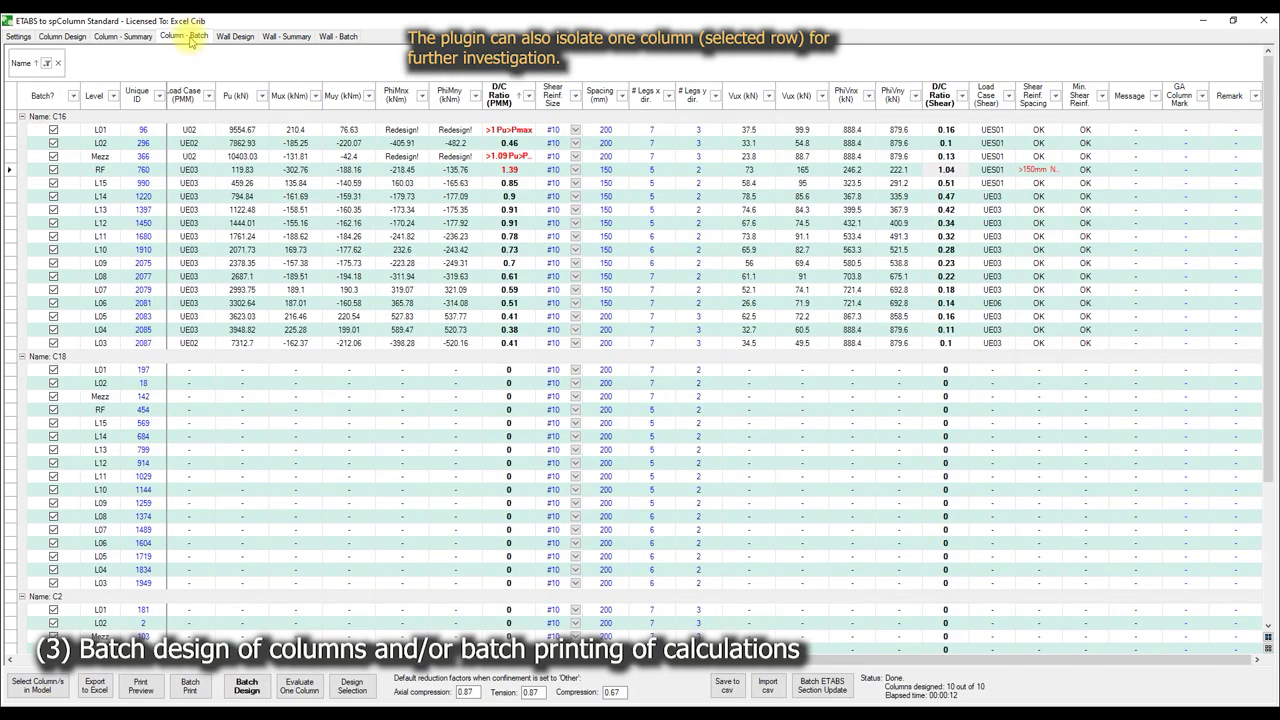
left_click(70, 40)
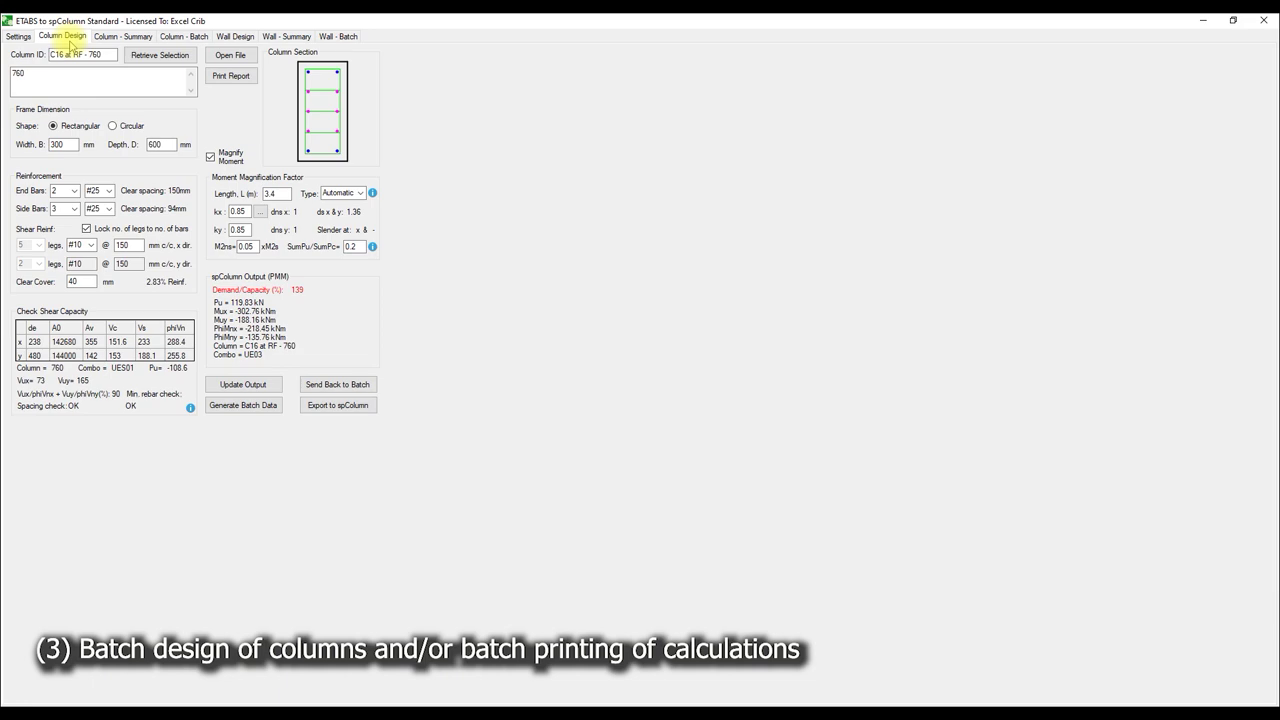
left_click(180, 40)
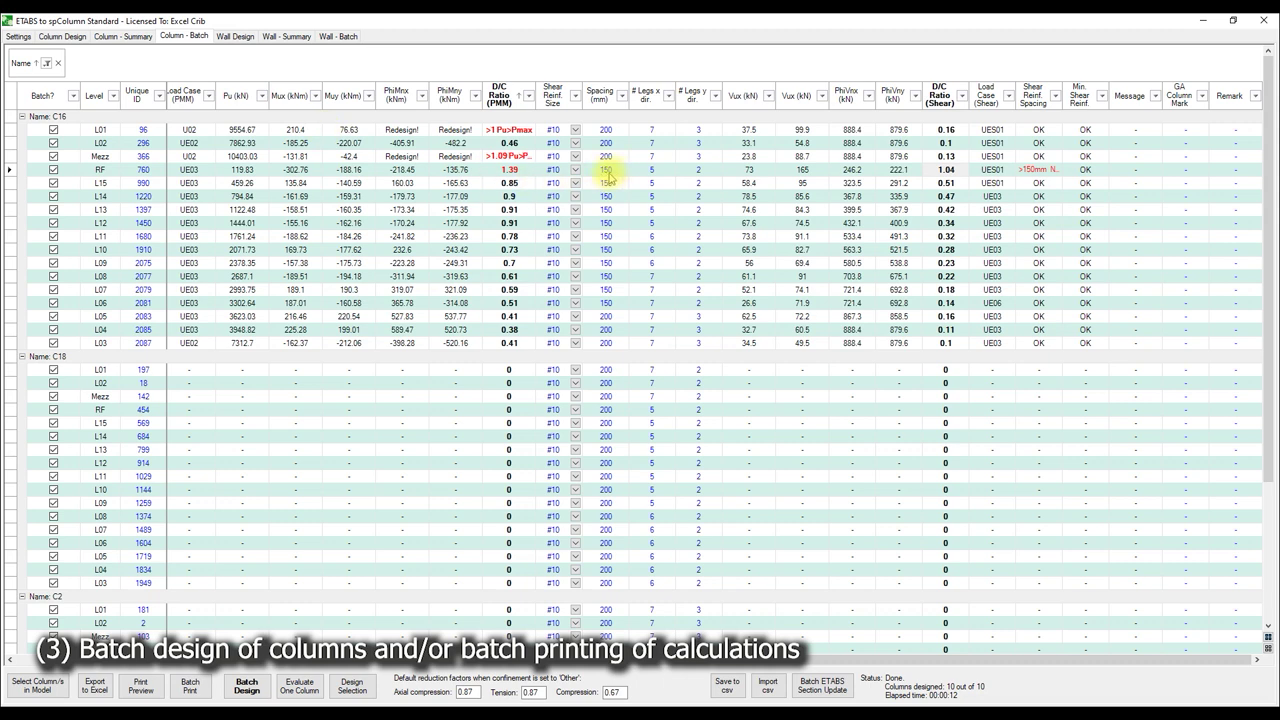
left_click(62, 36)
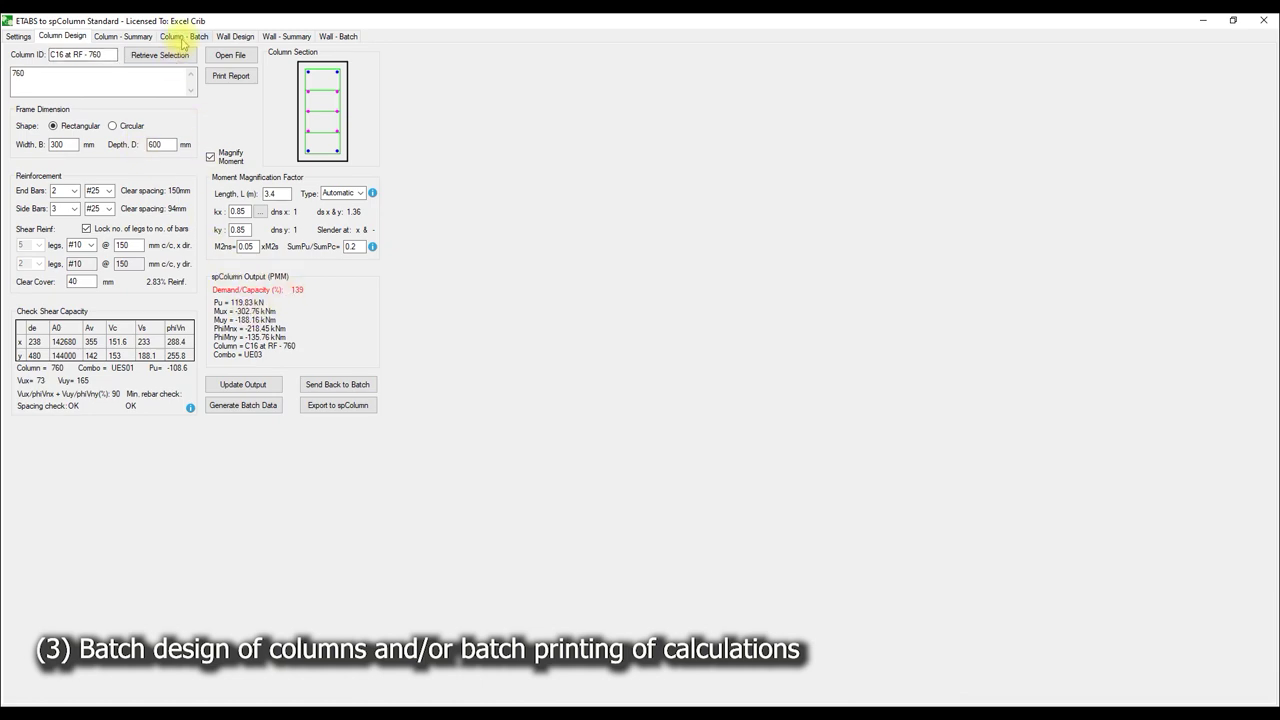
left_click(183, 37)
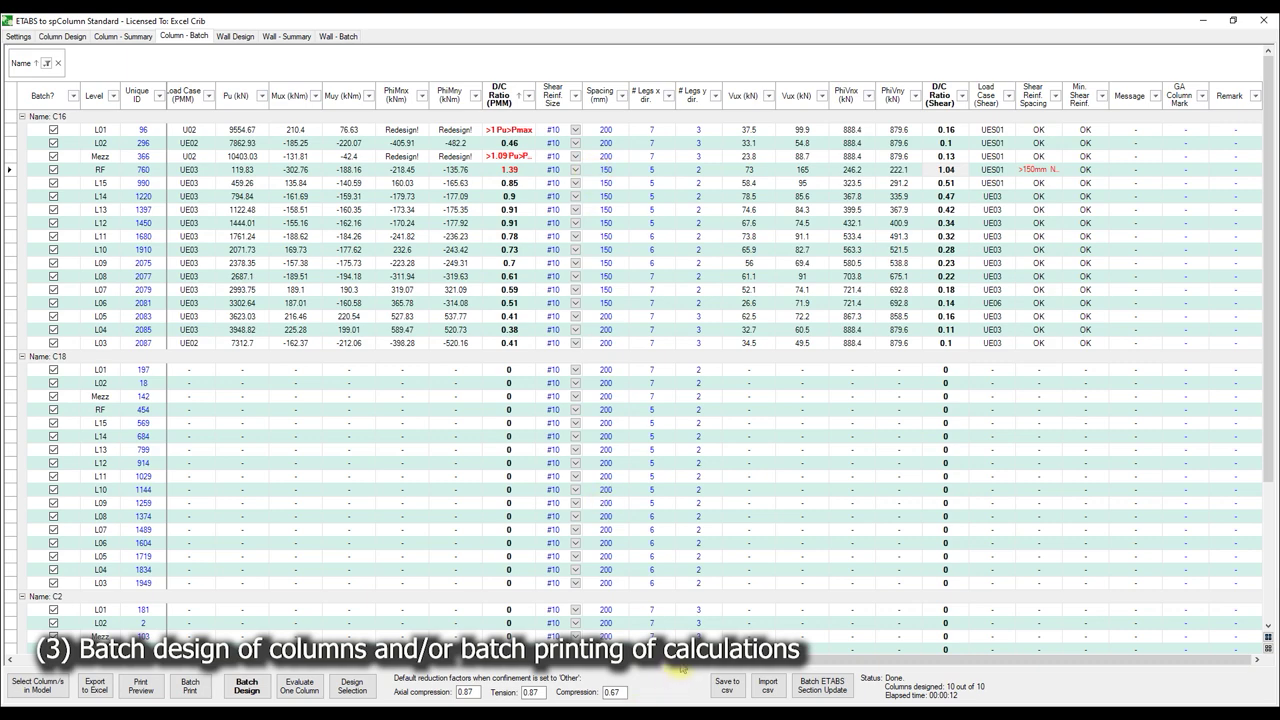
- Move the Shear and PMM D/C Ratio columns right after Level, then select RF's 1.39 ratio
left_click_drag(840, 660, 520, 660)
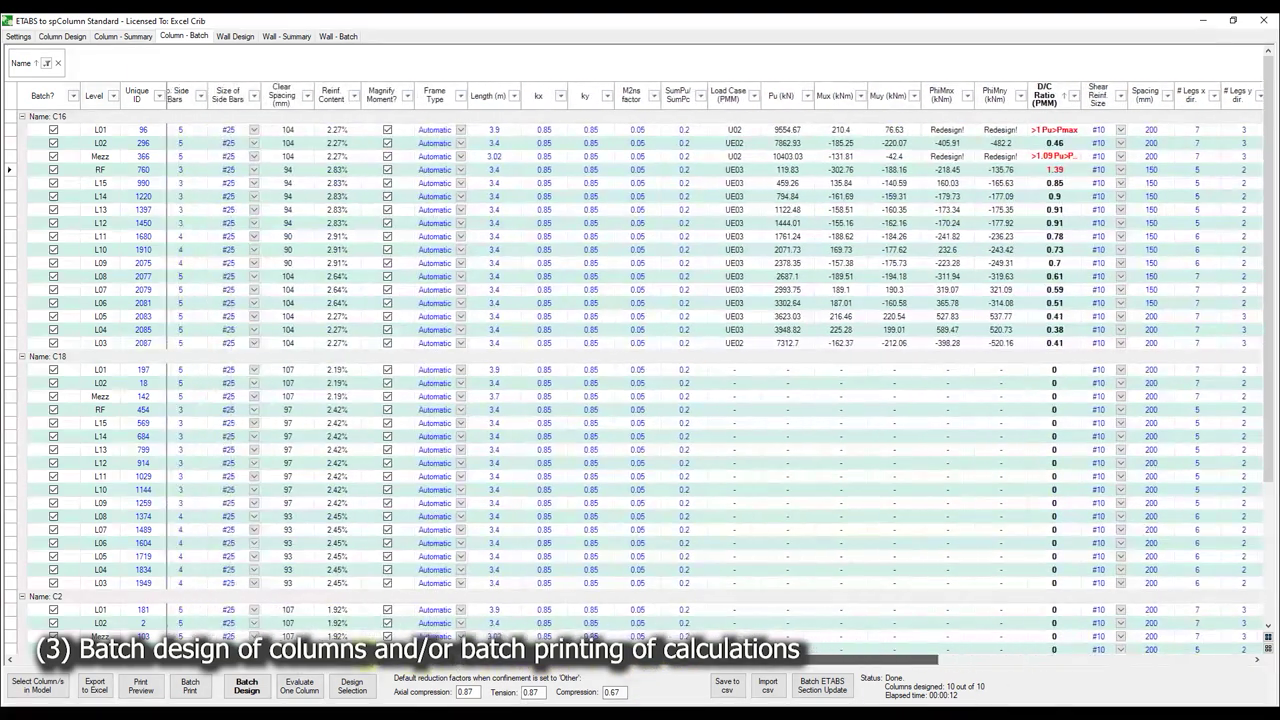
left_click_drag(870, 660, 905, 660)
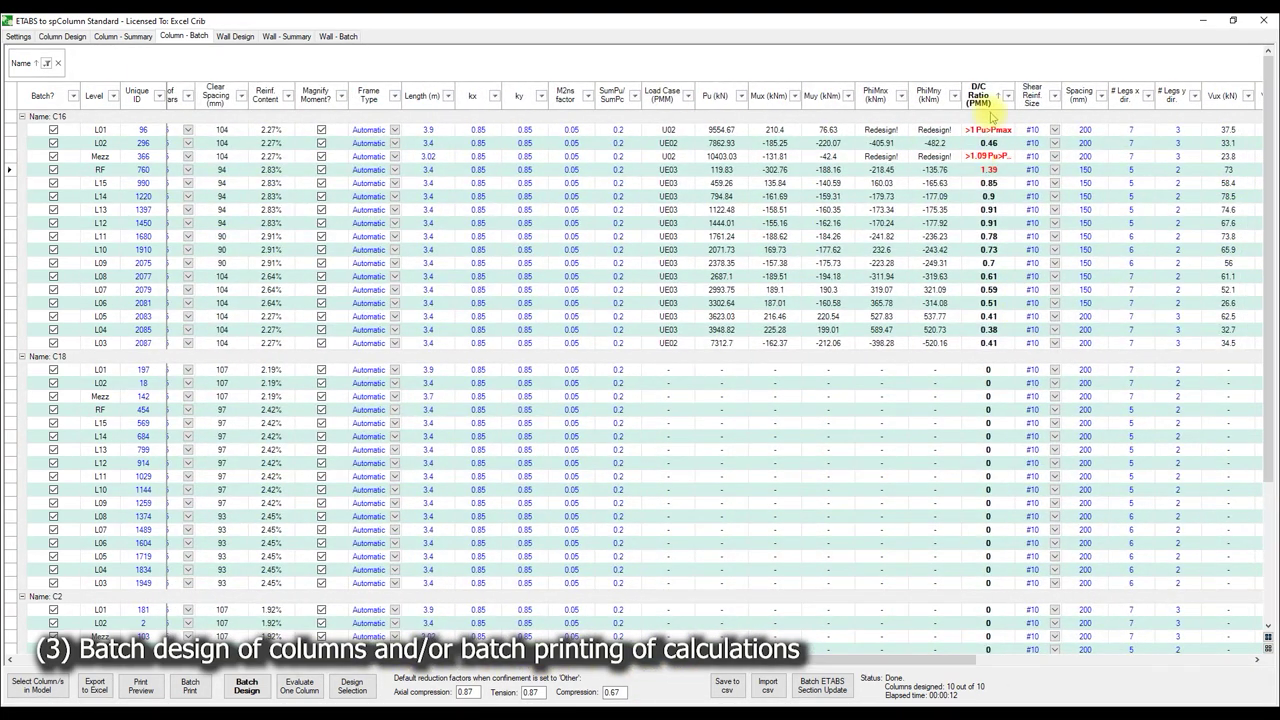
left_click_drag(990, 112, 244, 112)
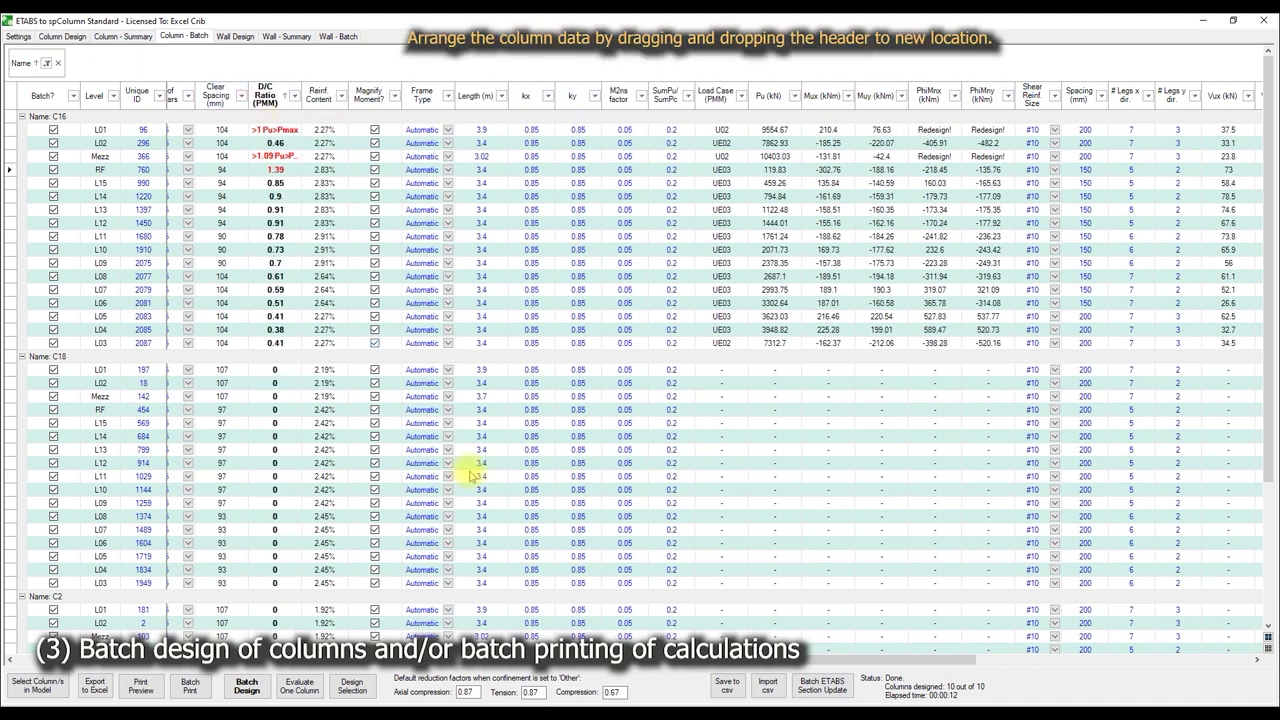
left_click_drag(570, 660, 850, 650)
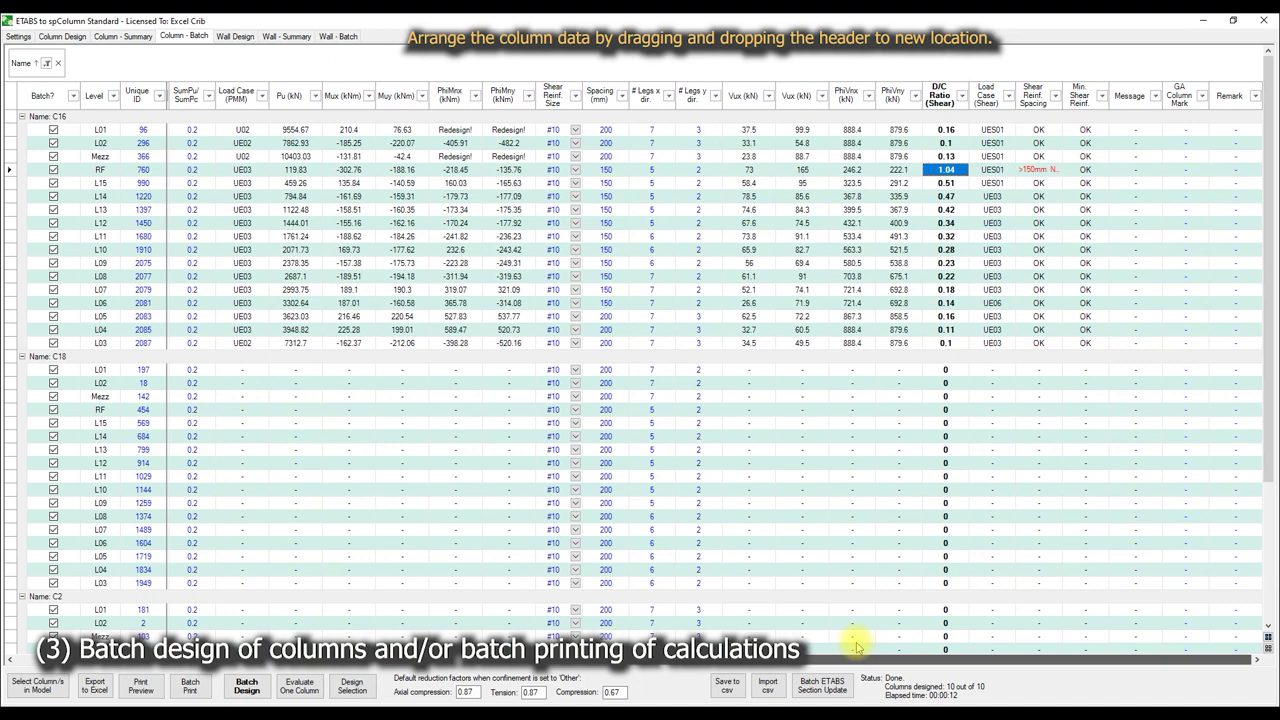
left_click_drag(940, 95, 215, 108)
left_click_drag(650, 660, 12, 660)
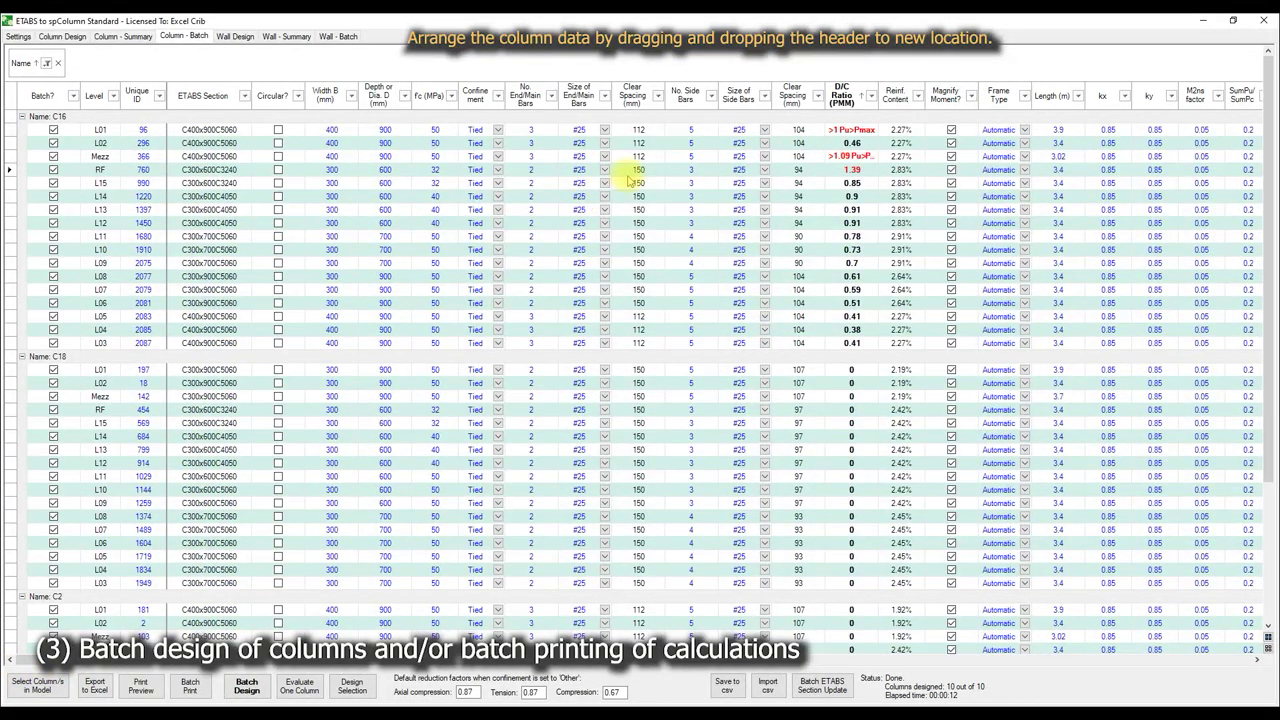
left_click_drag(842, 97, 117, 108)
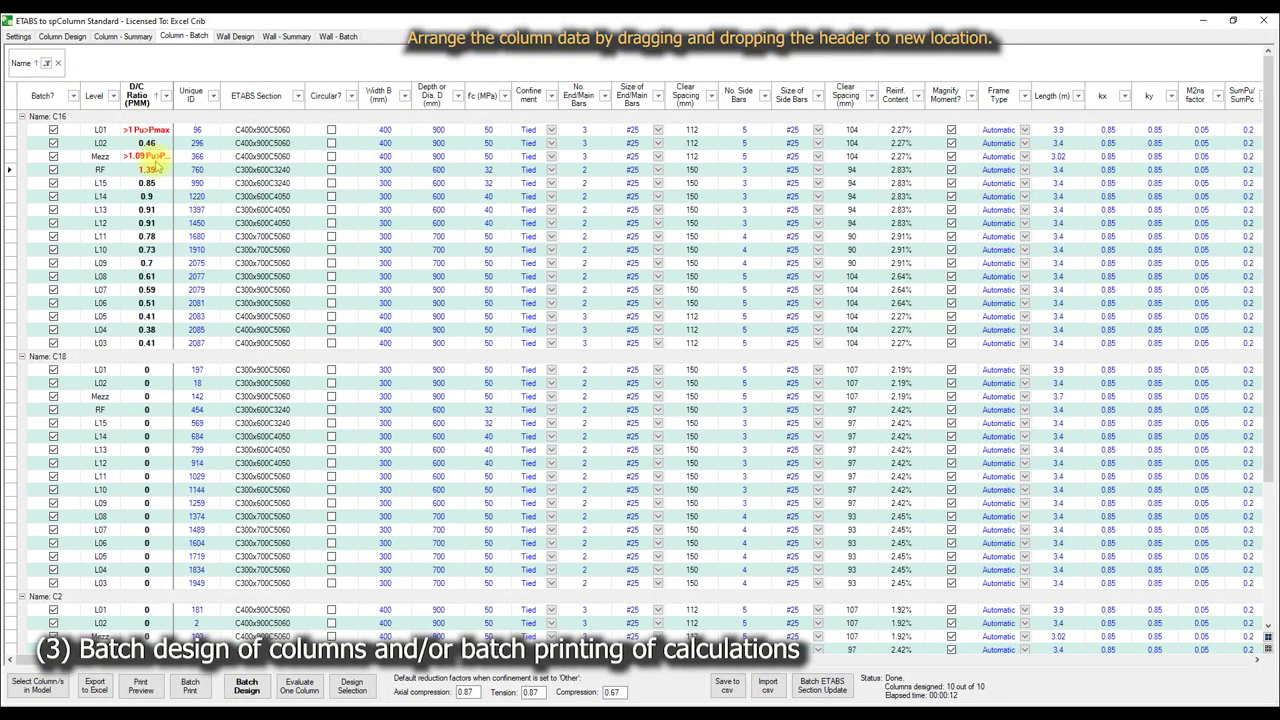
left_click_drag(525, 661, 951, 600)
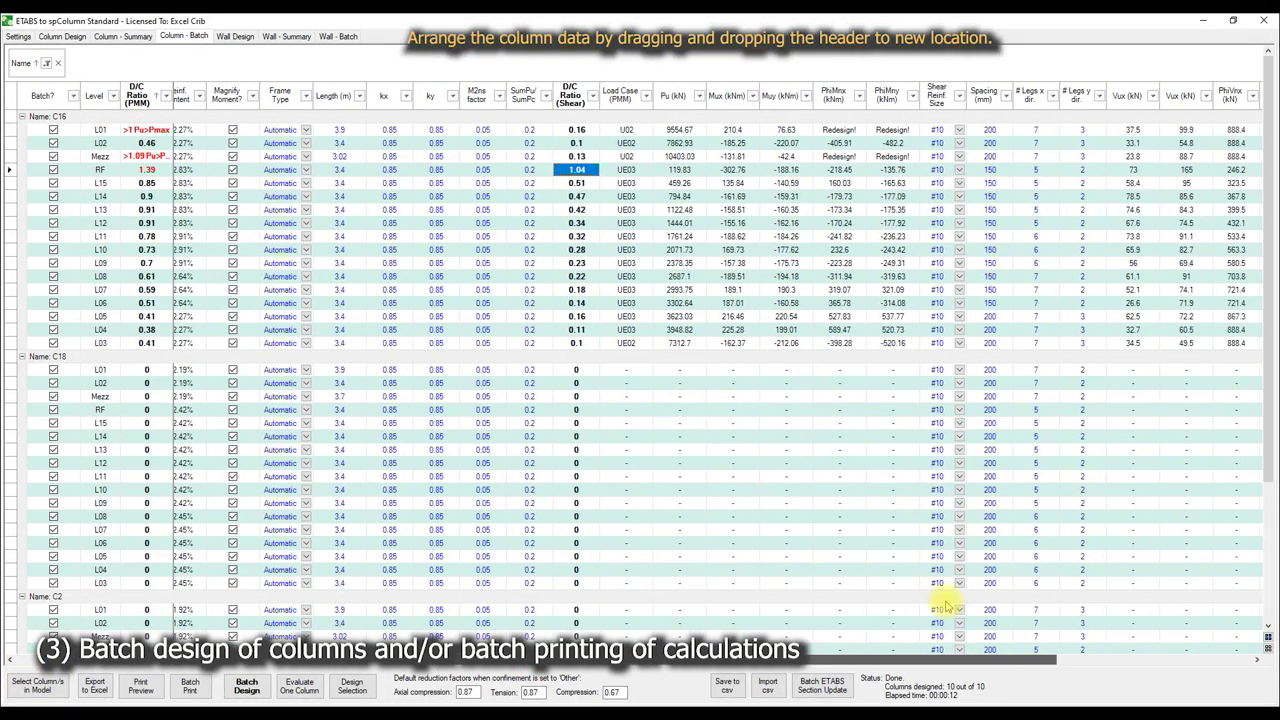
left_click_drag(577, 95, 128, 100)
left_click_drag(460, 660, 200, 660)
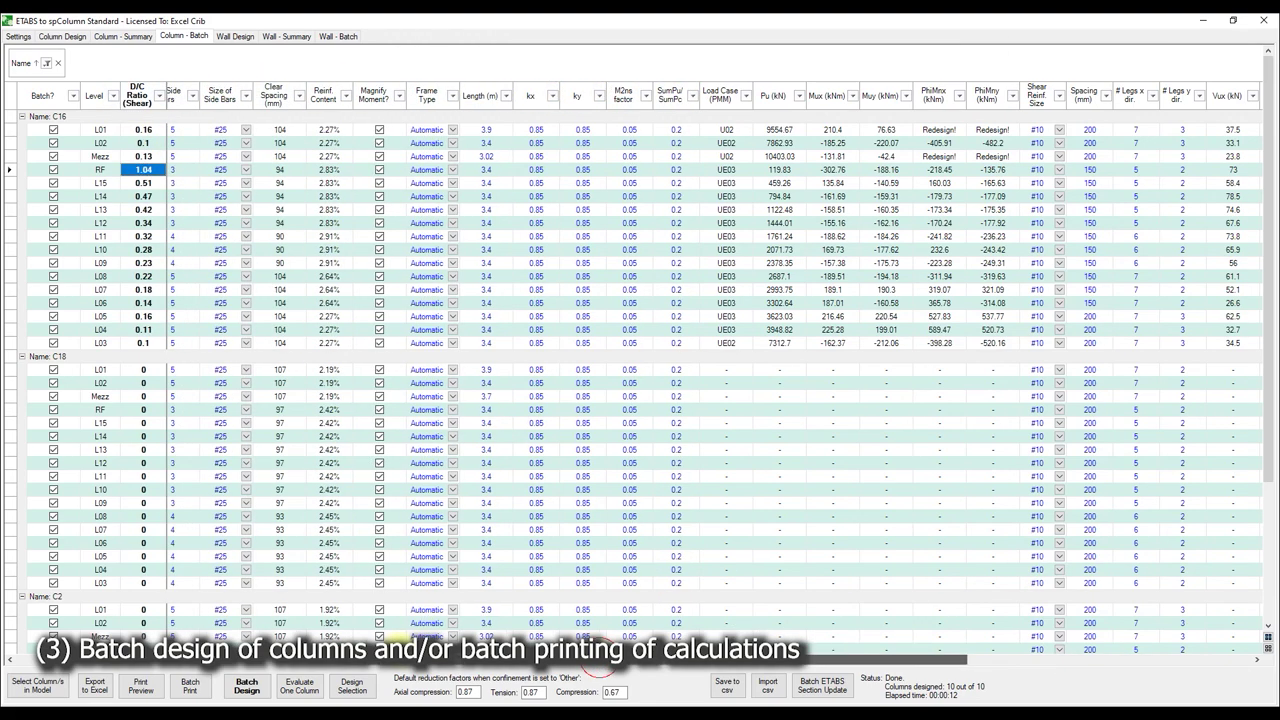
left_click(190, 171)
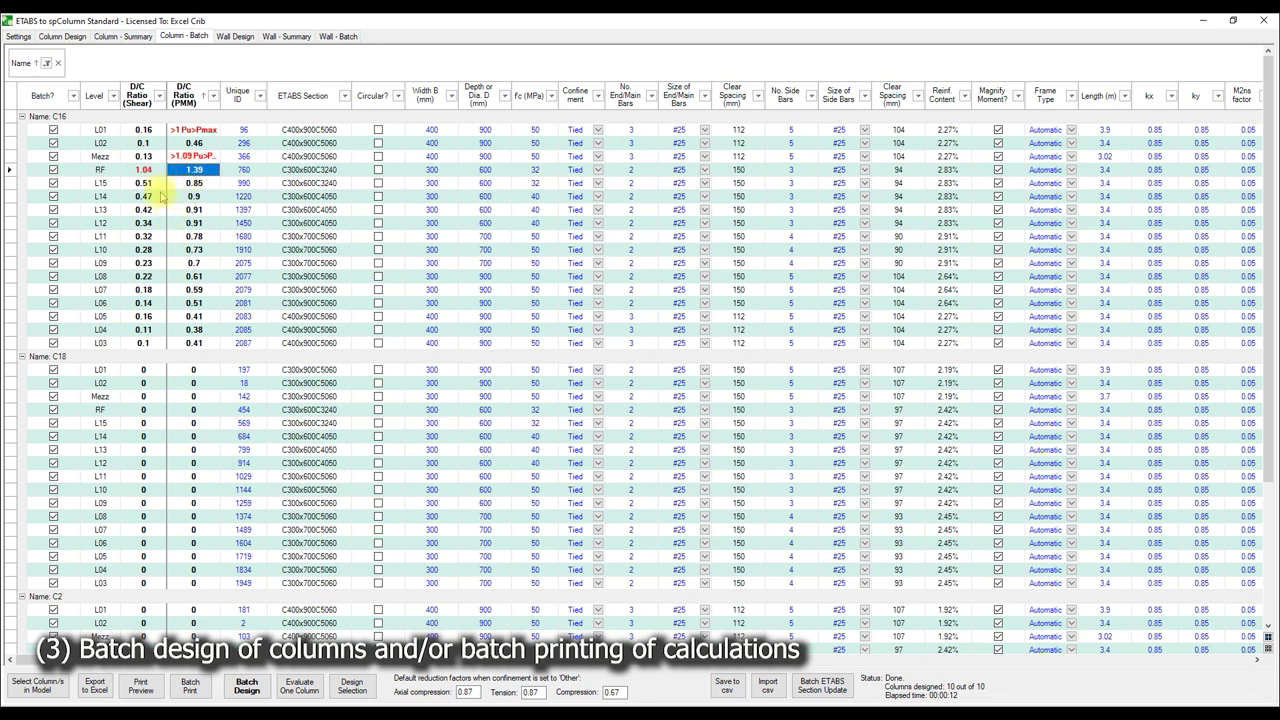
left_click(77, 40)
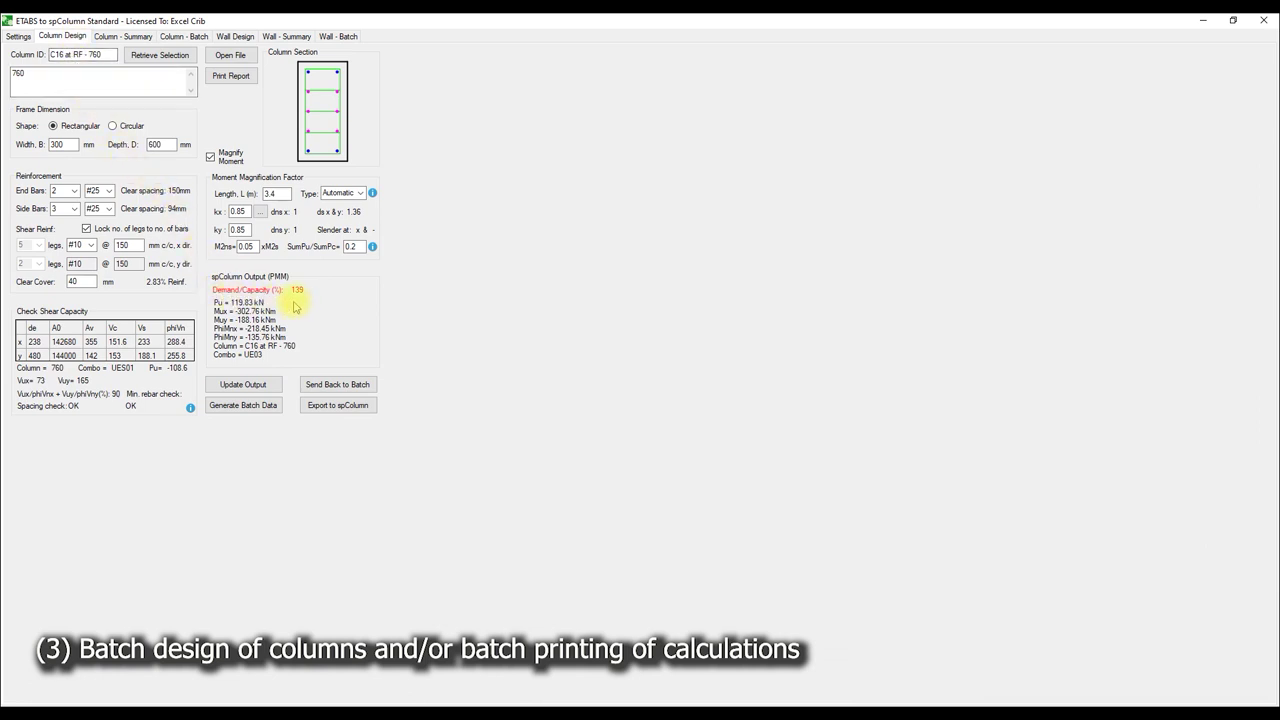
- Give C16 at RF 3 end bars and 400 mm width, then send it back at 0.87 PMM
left_click(73, 191)
left_click(59, 209)
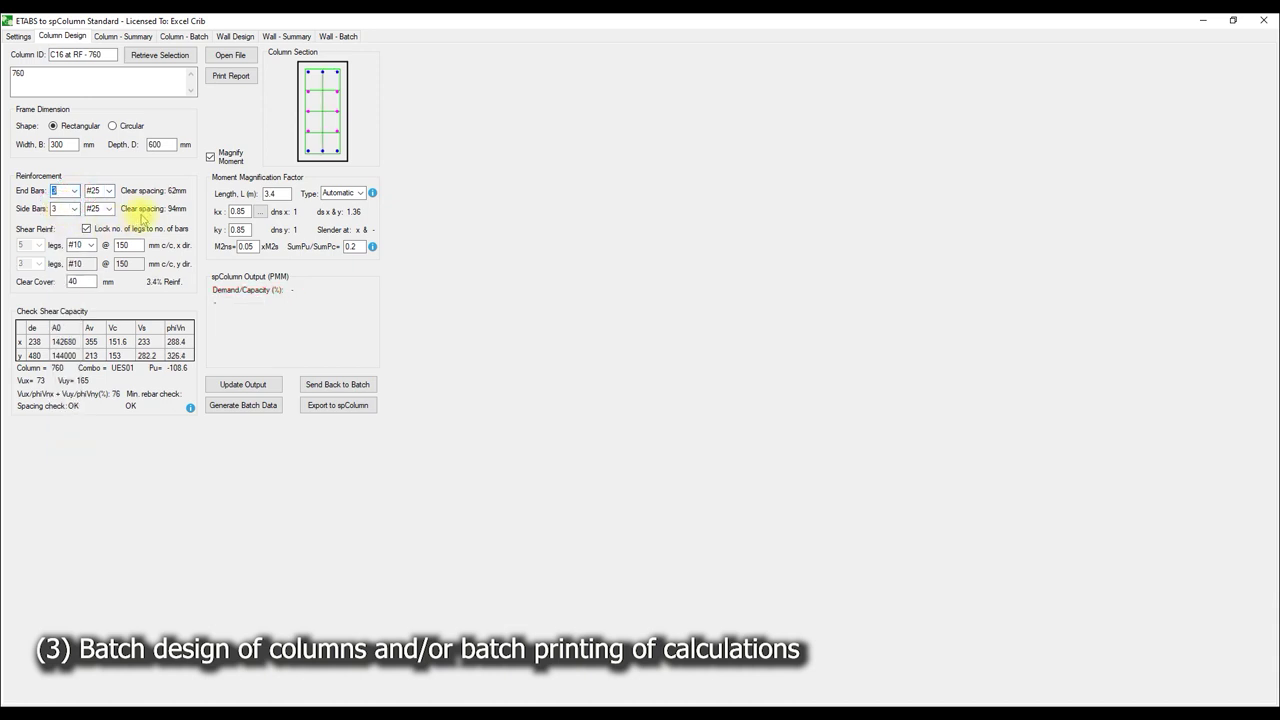
double_click(58, 144)
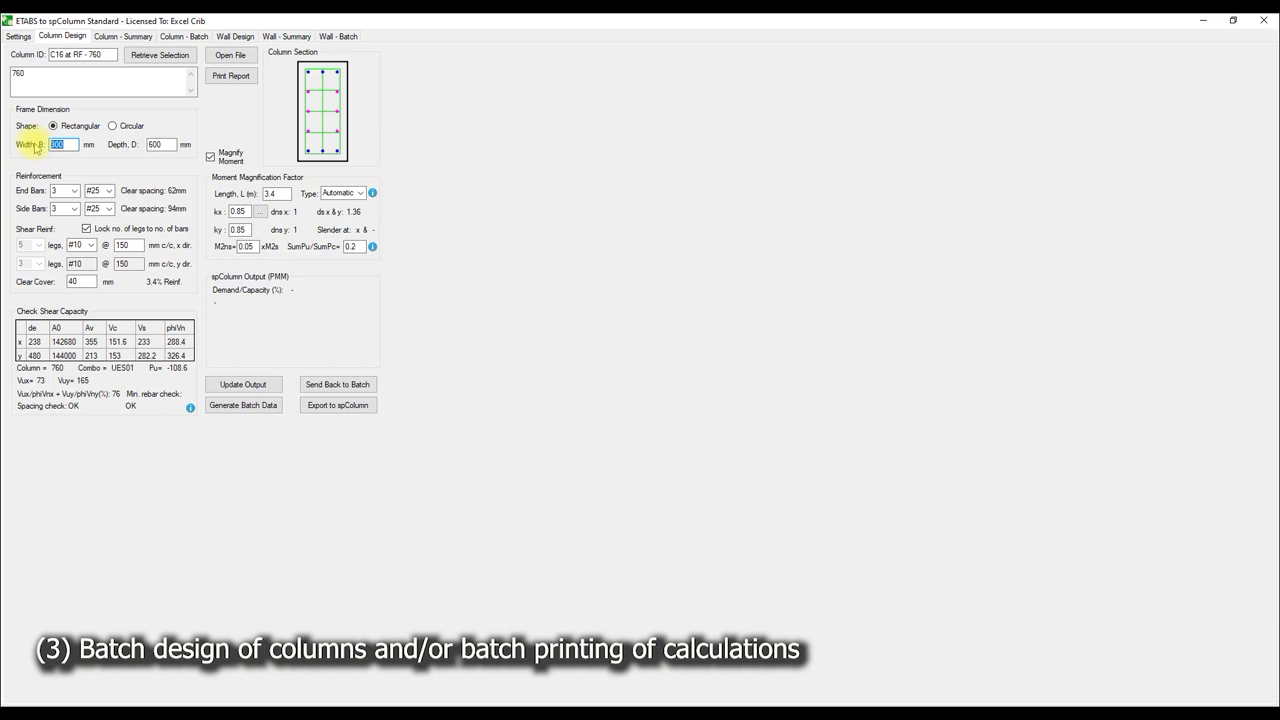
type("400")
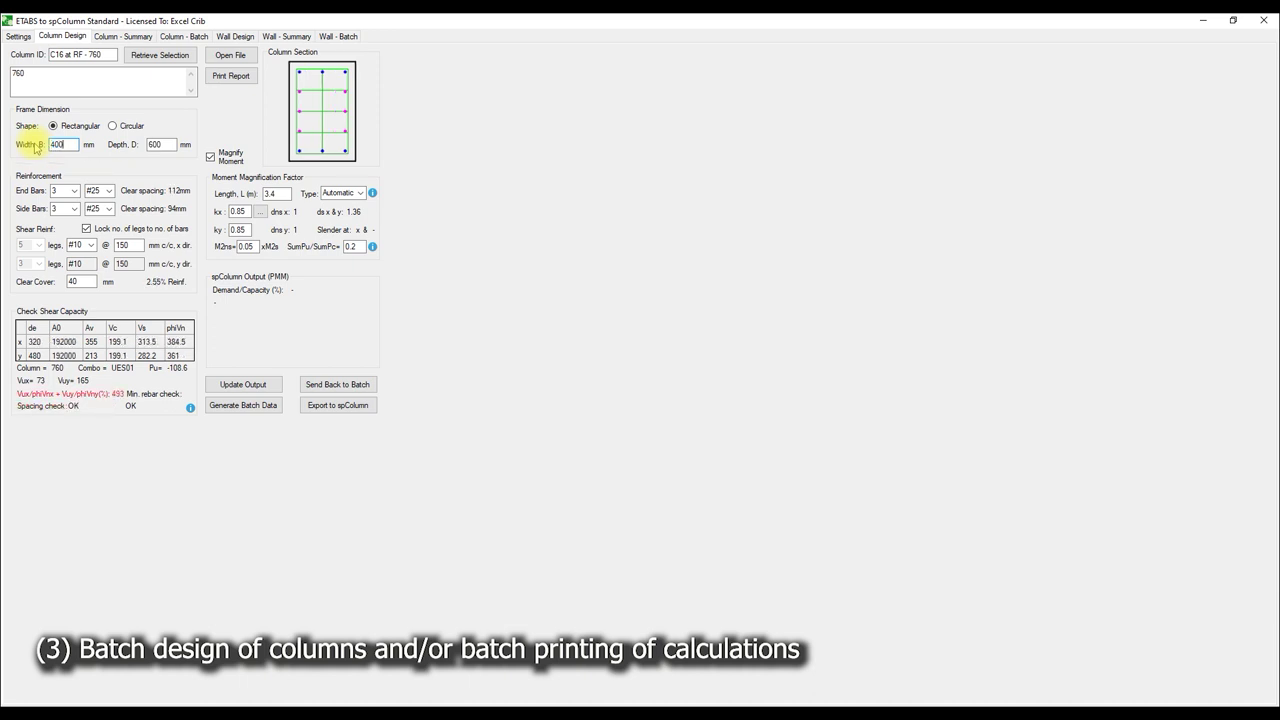
left_click(243, 384)
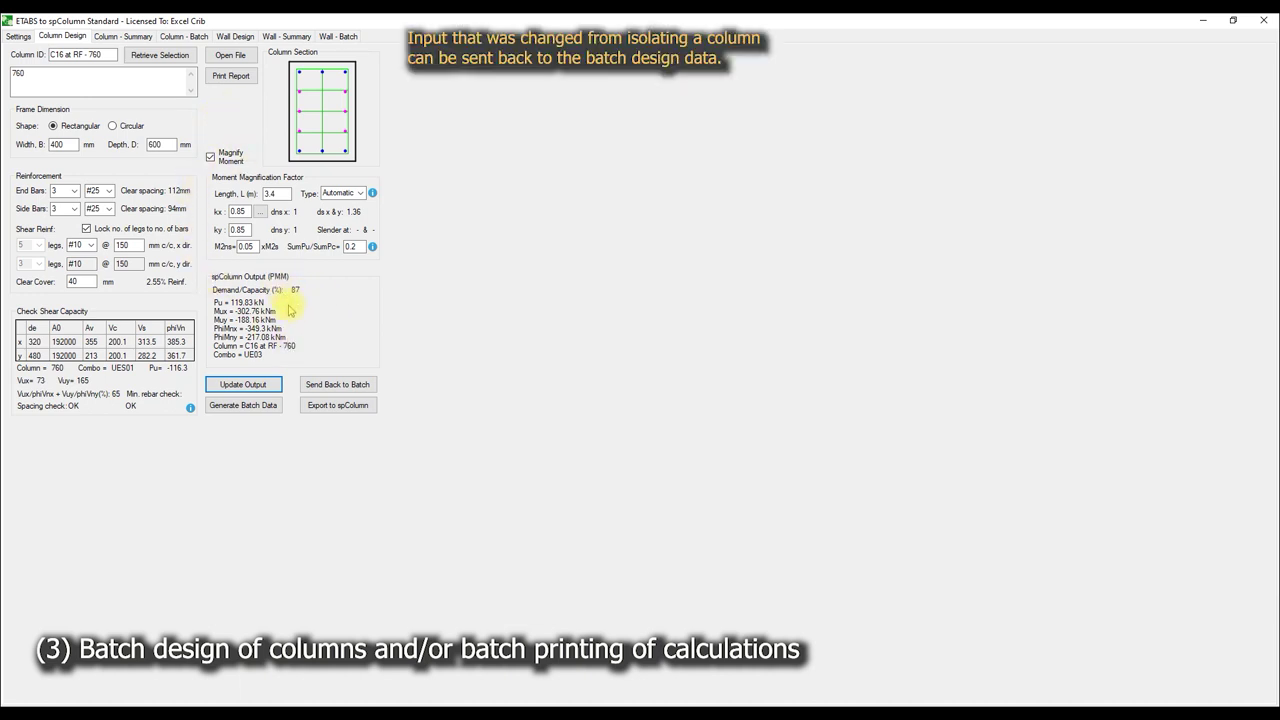
left_click(340, 388)
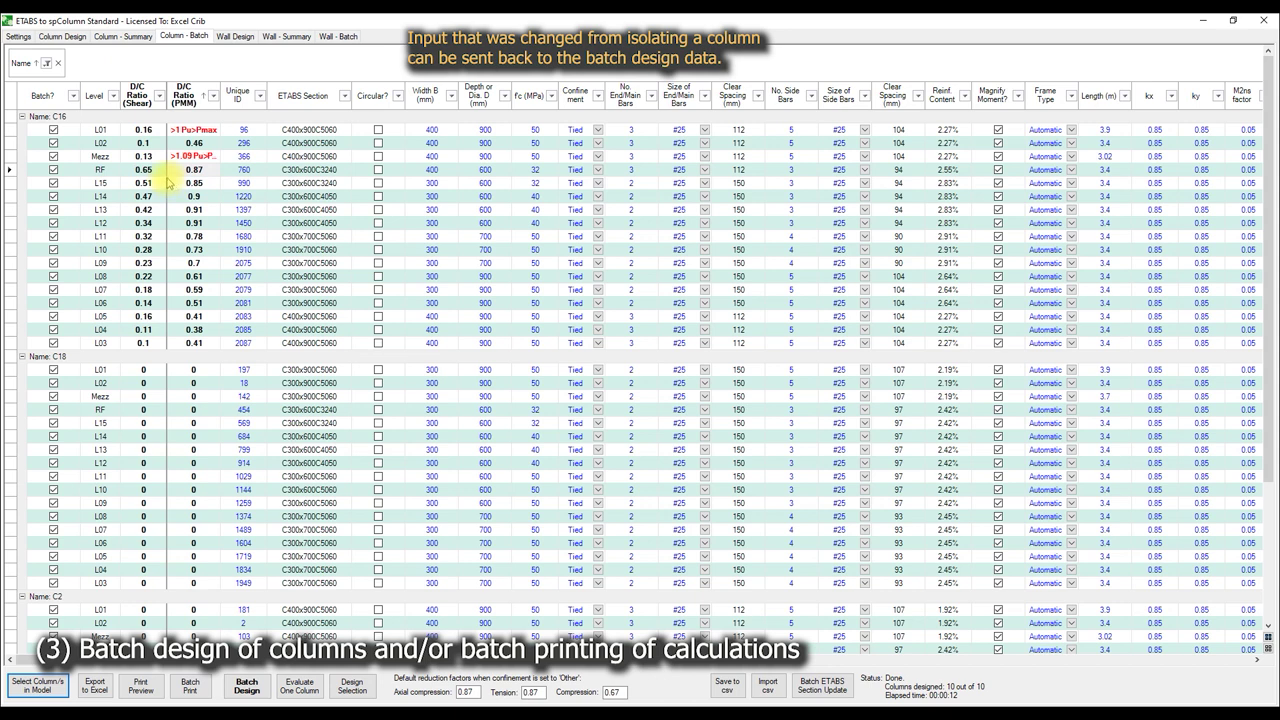
left_click(204, 172)
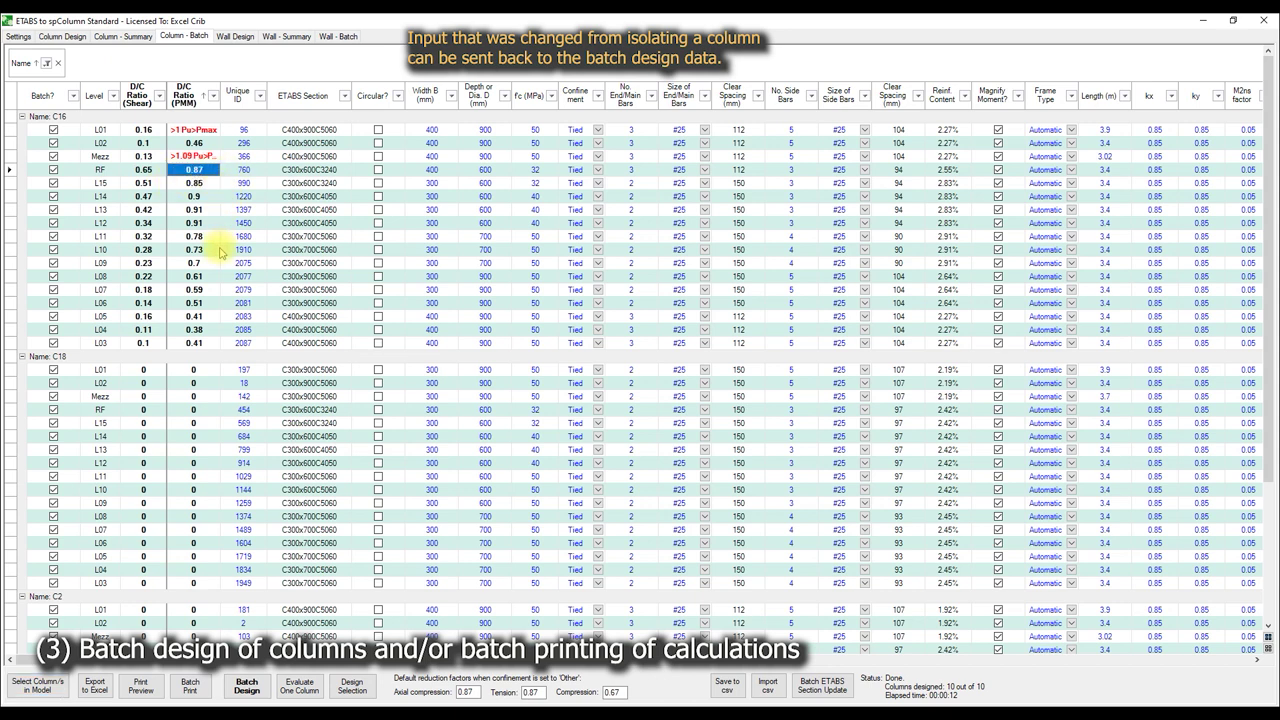
- Filter D/C Ratio (PMM) to show only values greater than 0.8
left_click(214, 96)
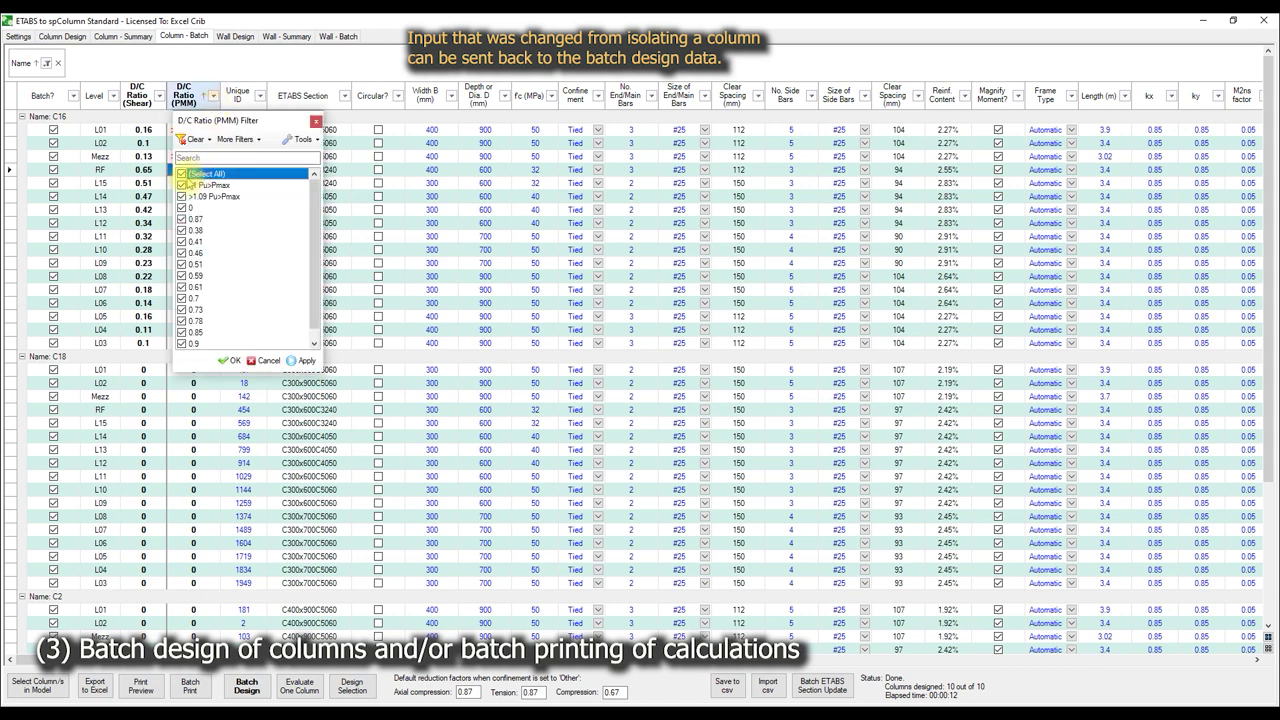
scroll(236, 312, "down", 1)
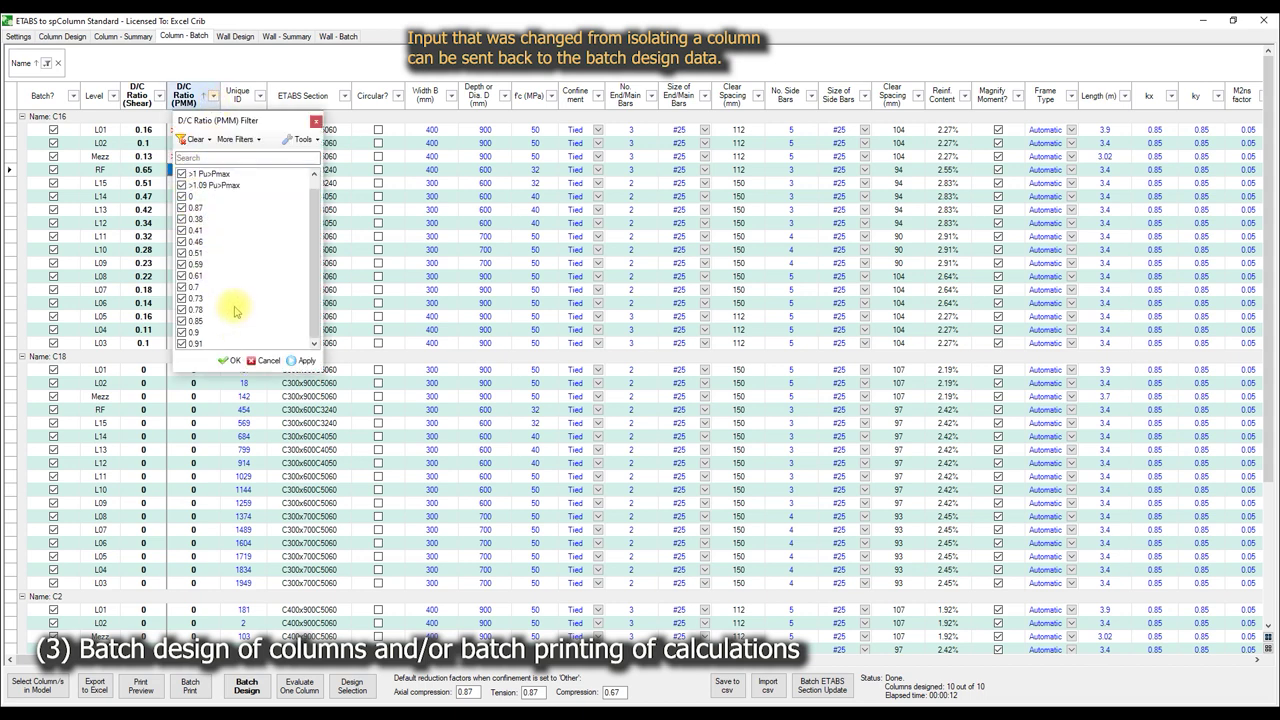
scroll(236, 312, "up", 1)
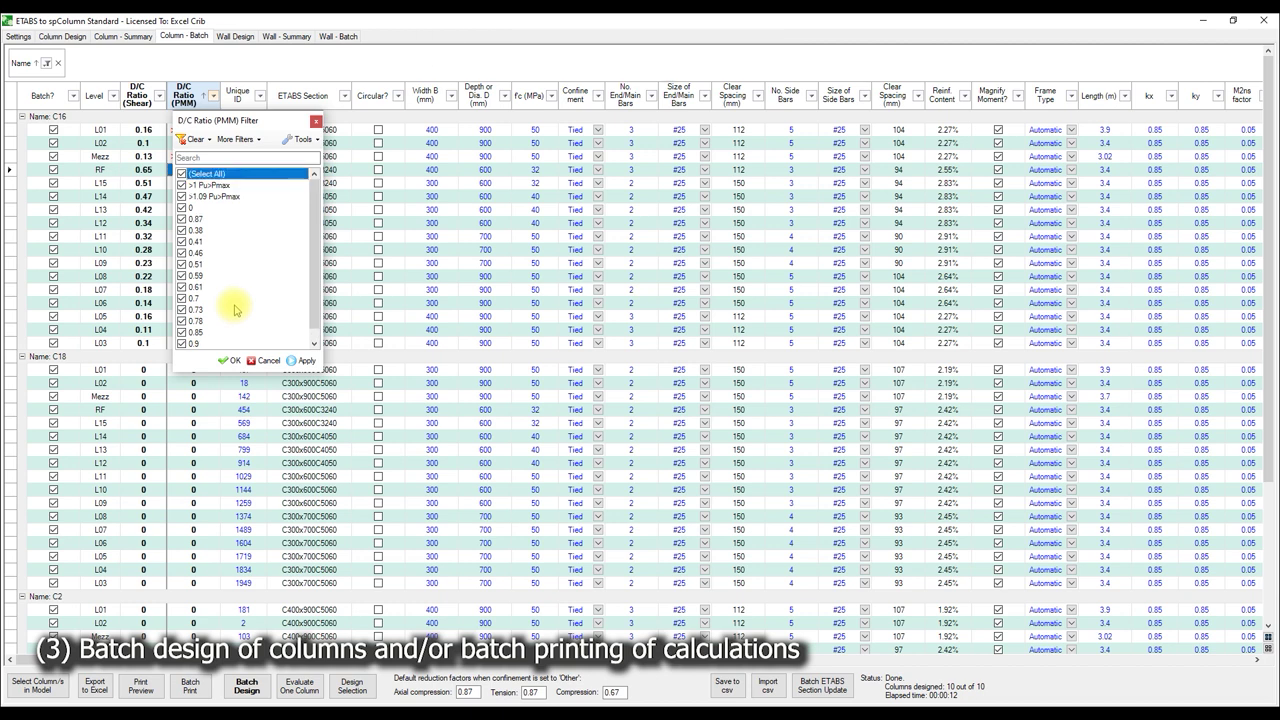
left_click(236, 139)
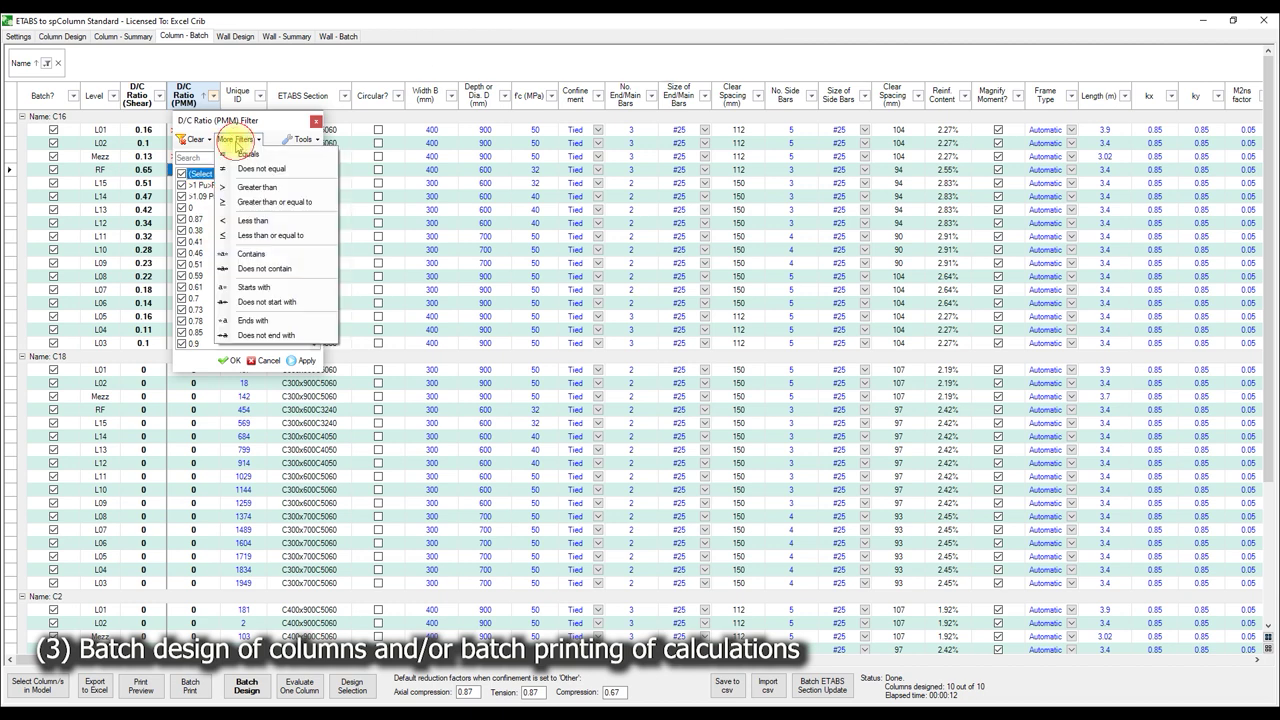
left_click(255, 187)
type("0.8")
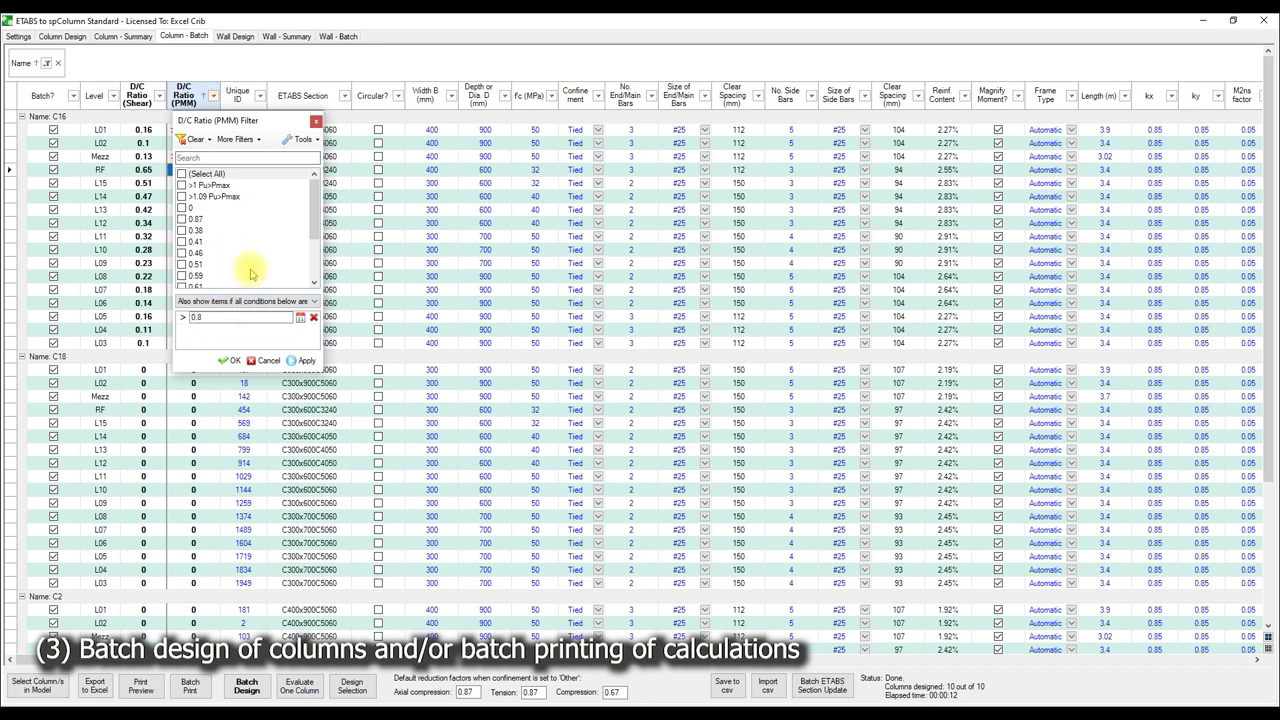
left_click(303, 360)
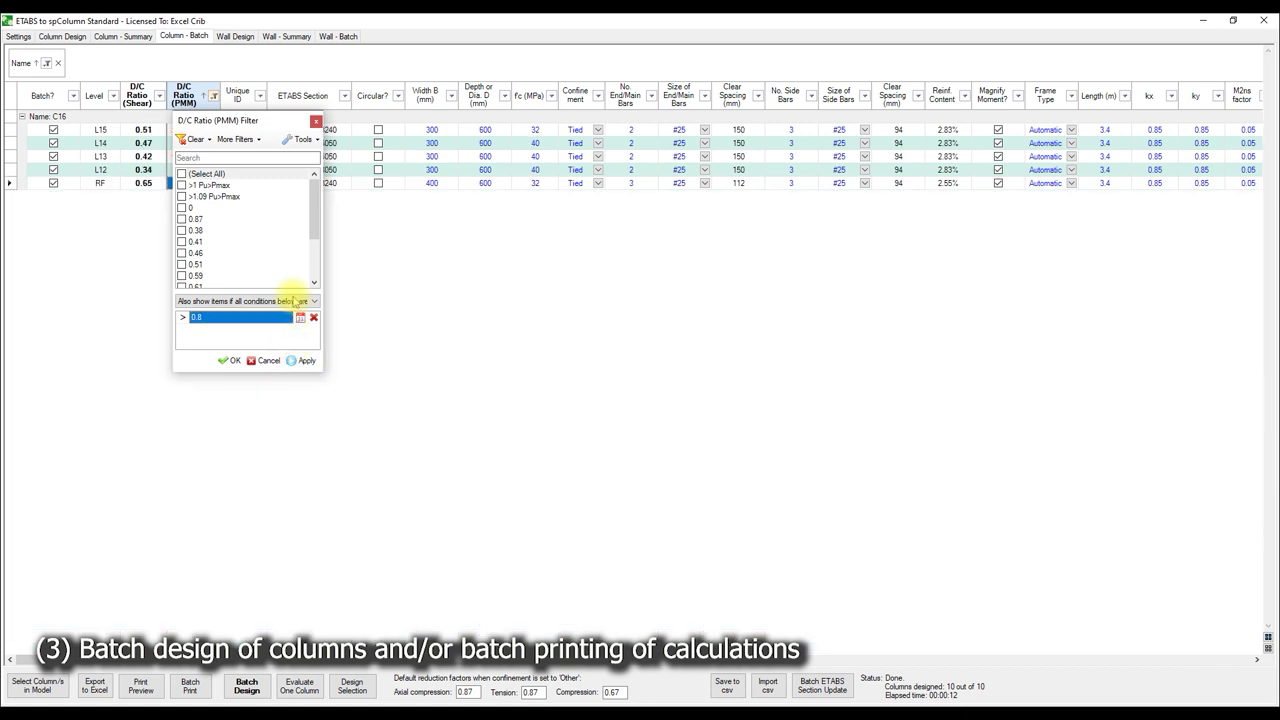
left_click(316, 121)
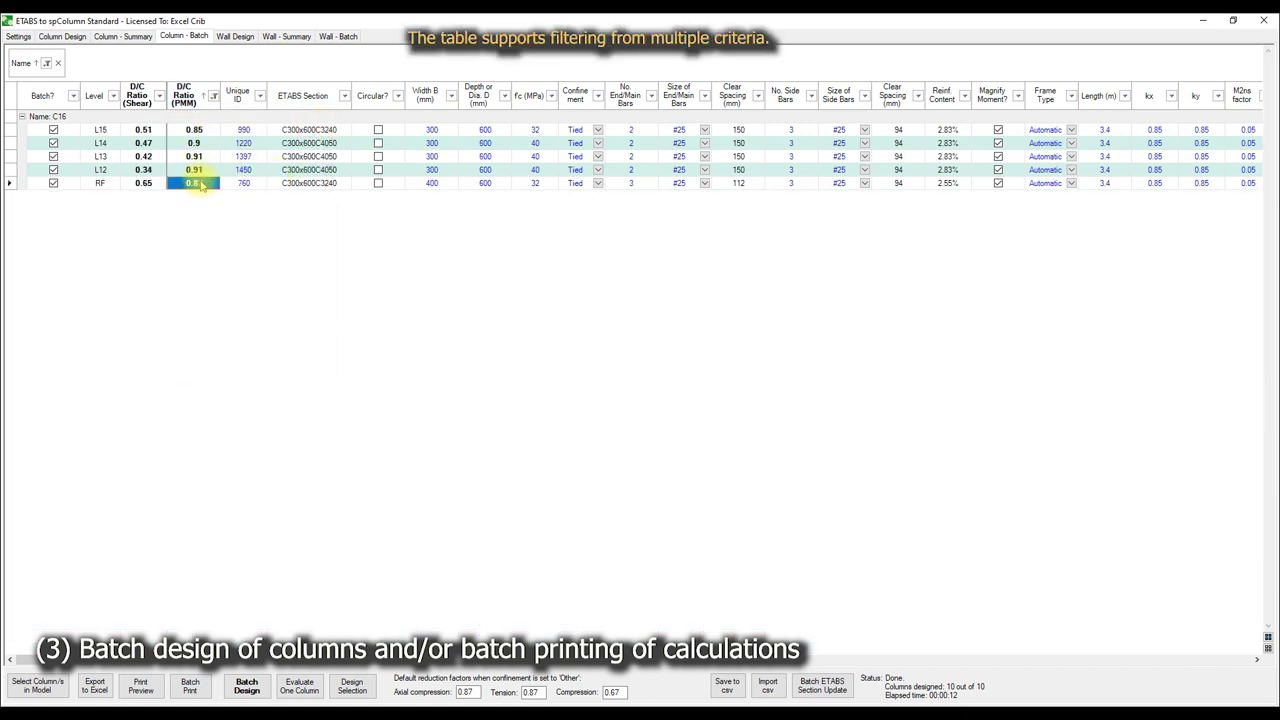
- Clear the D/C Ratio (PMM) filter so all C16, C18 and C2 rows return
left_click(395, 665)
left_click_drag(395, 663, 967, 635)
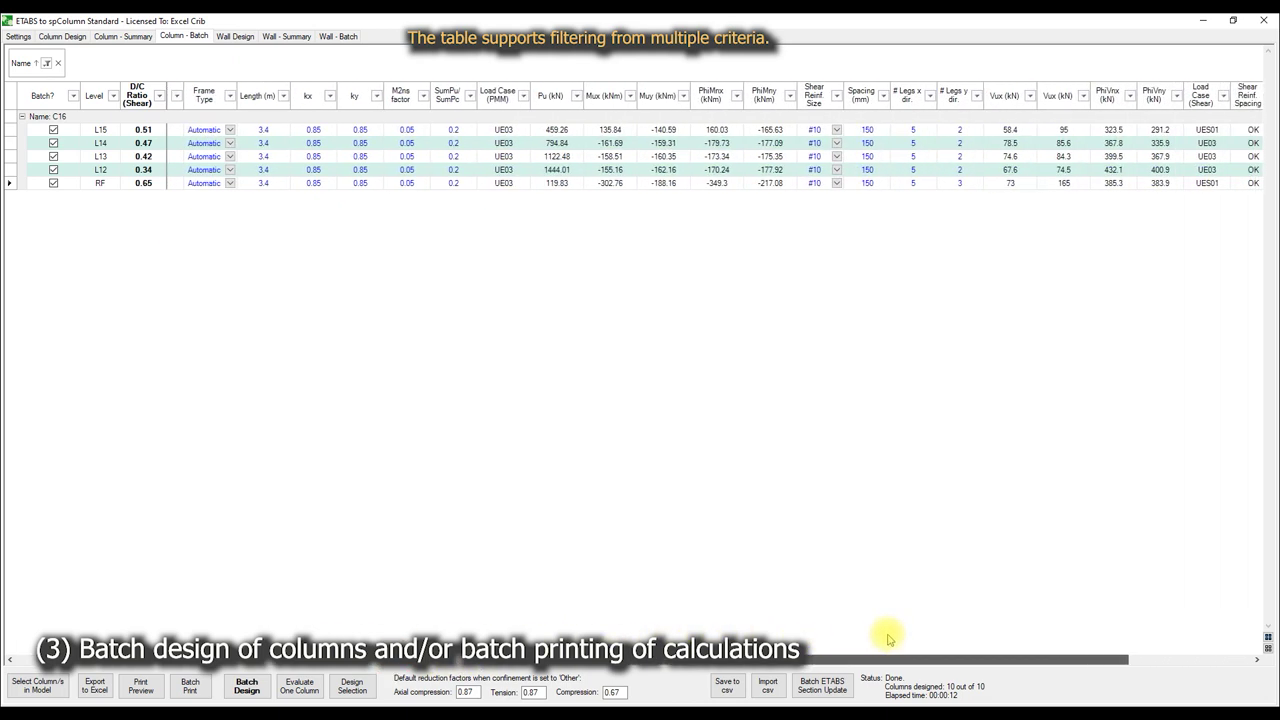
left_click_drag(967, 635, 280, 605)
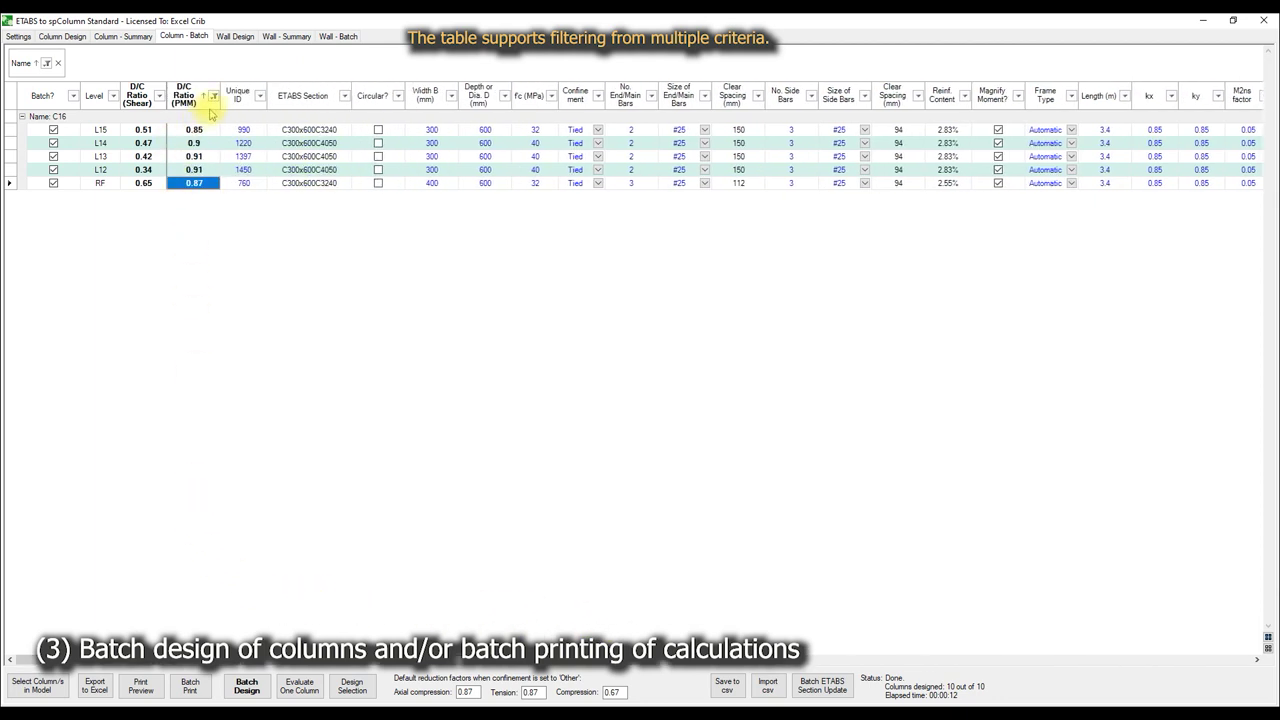
left_click(214, 97)
left_click(194, 139)
- Remove the D/C Ratio (PMM) filter, limit the Name filter to C18 and C2, and start the batch print
left_click(210, 152)
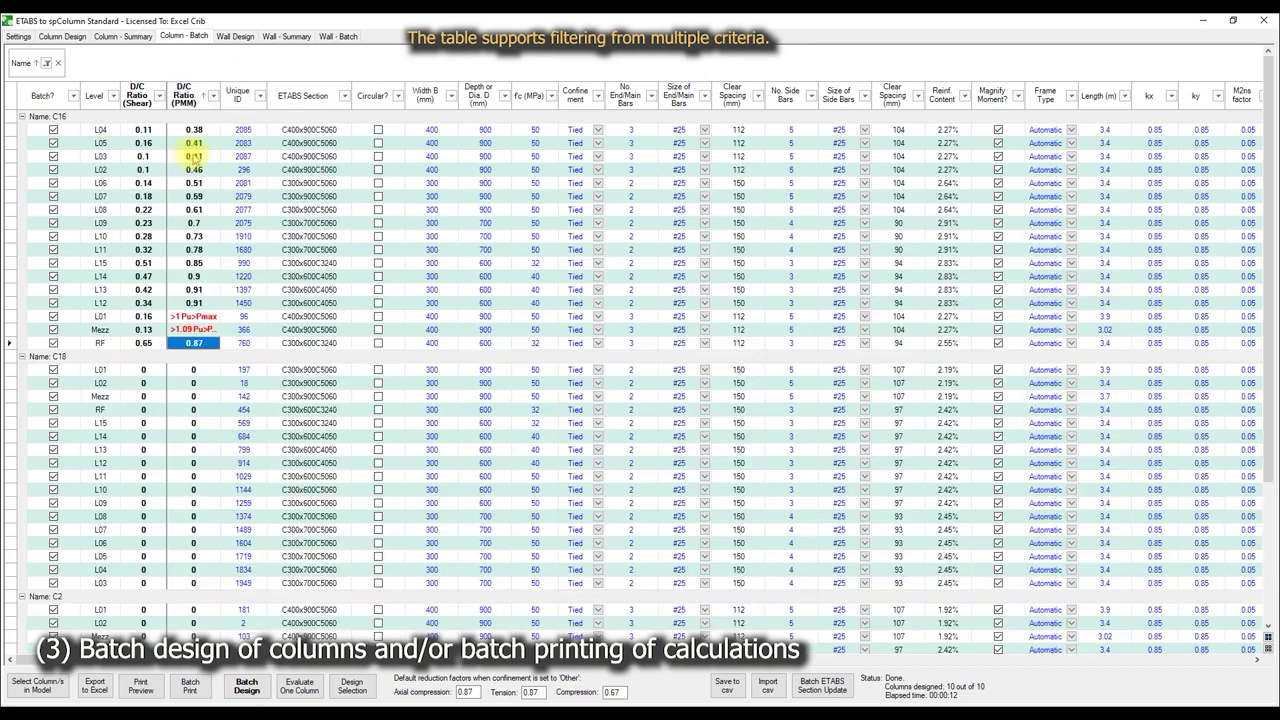
left_click(137, 209)
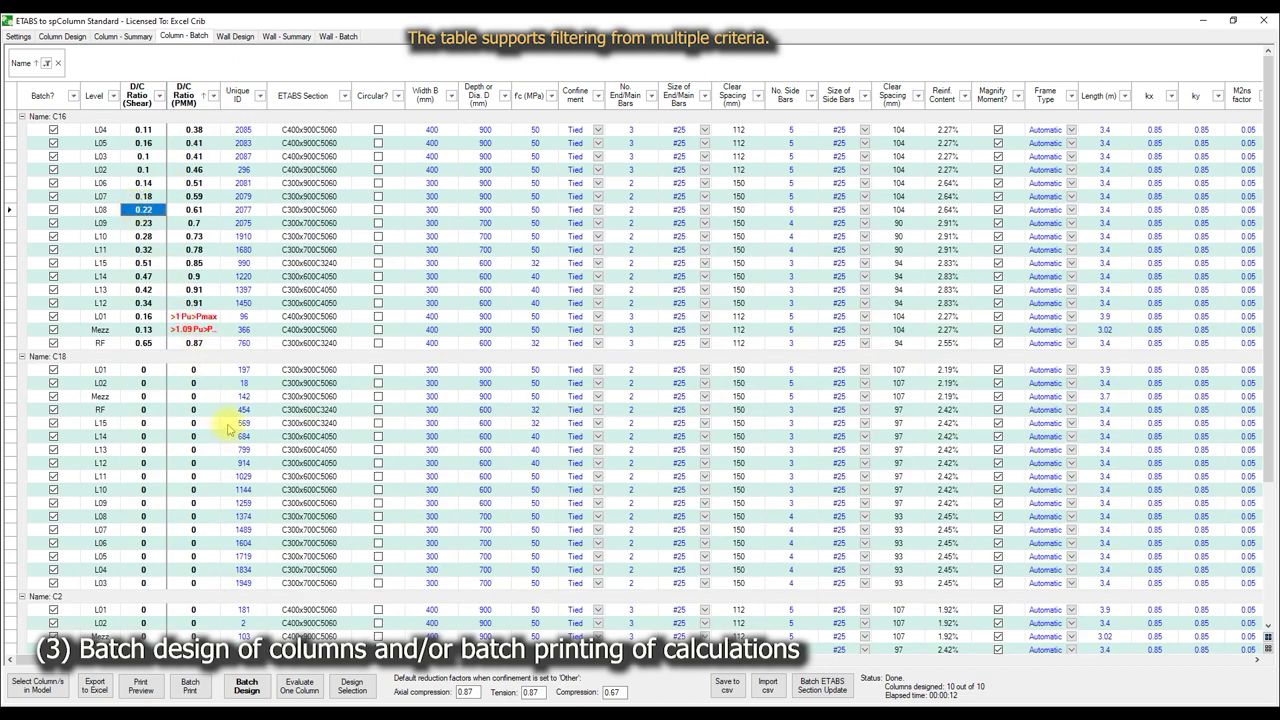
scroll(228, 428, "down", 1)
scroll(228, 428, "down", 1)
scroll(228, 428, "down", 2)
scroll(228, 428, "down", 2)
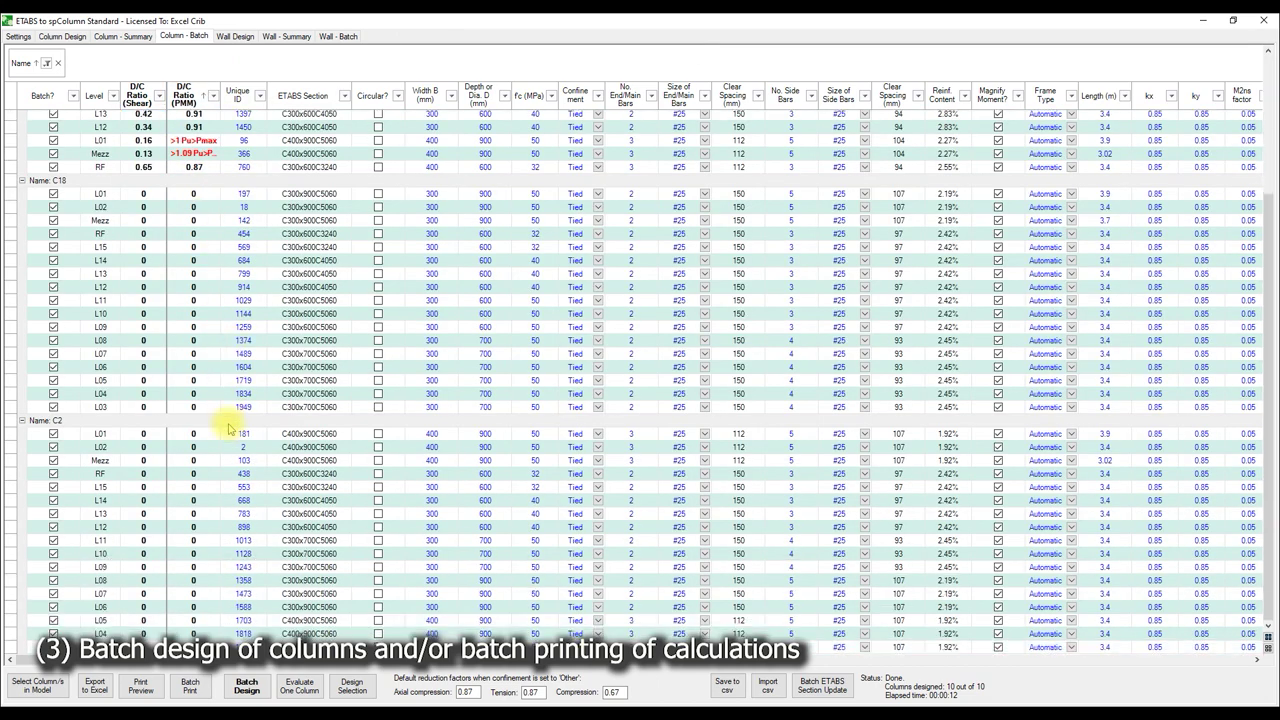
left_click(73, 96)
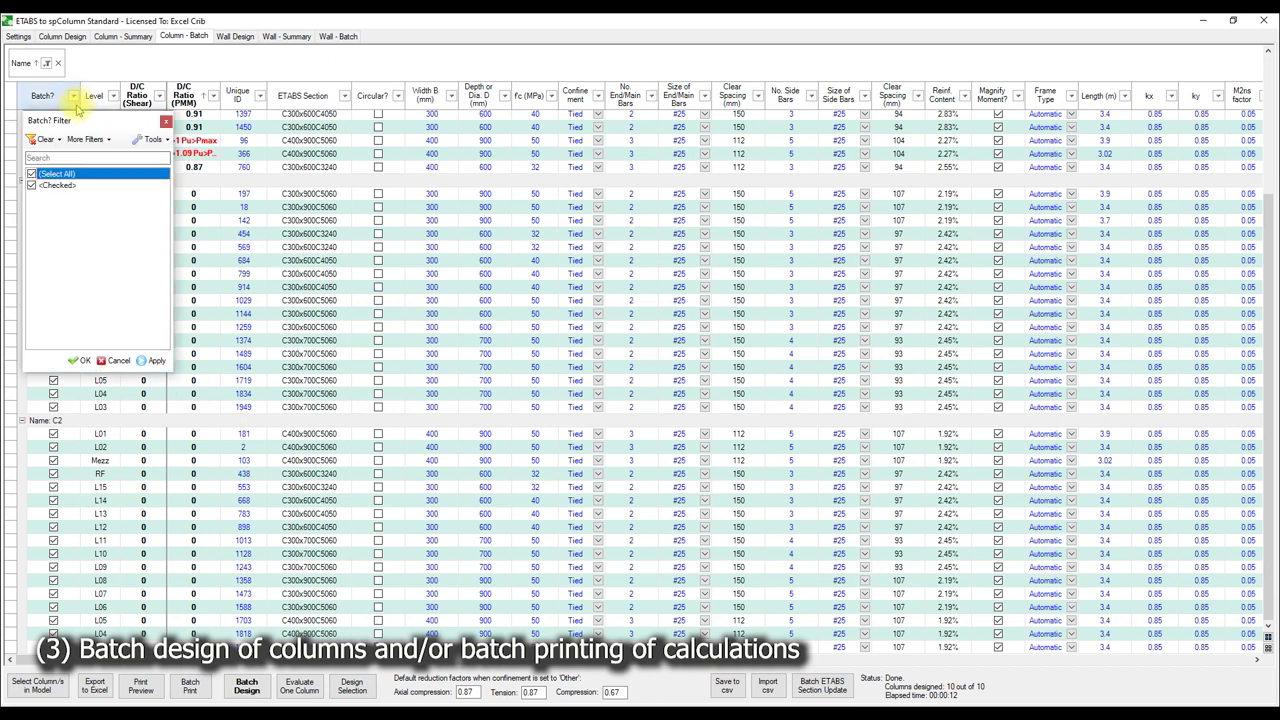
left_click(46, 62)
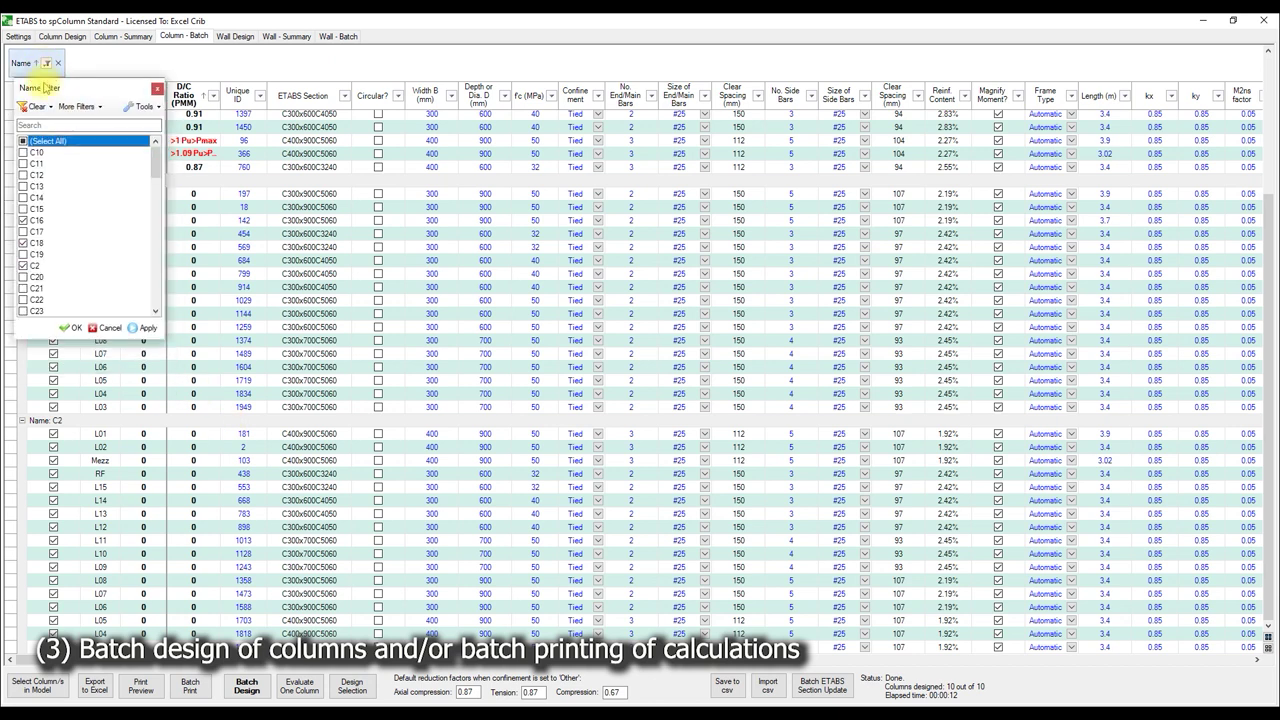
left_click(76, 328)
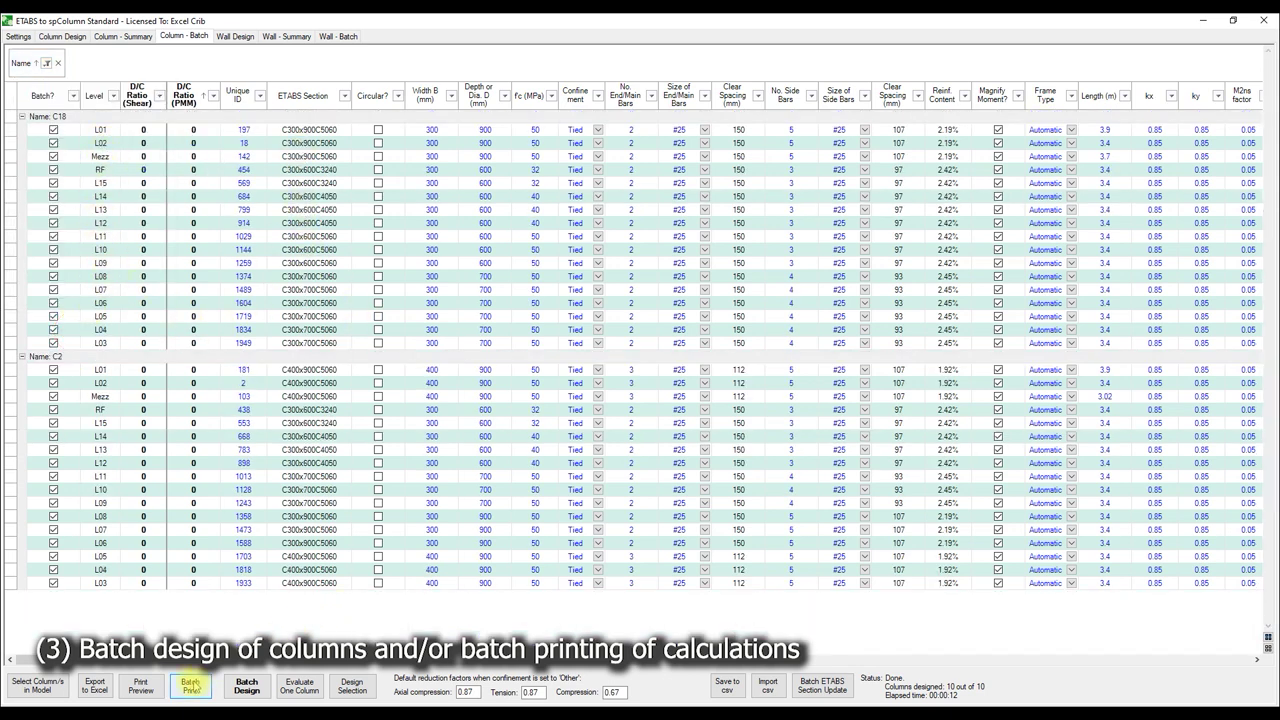
left_click(190, 684)
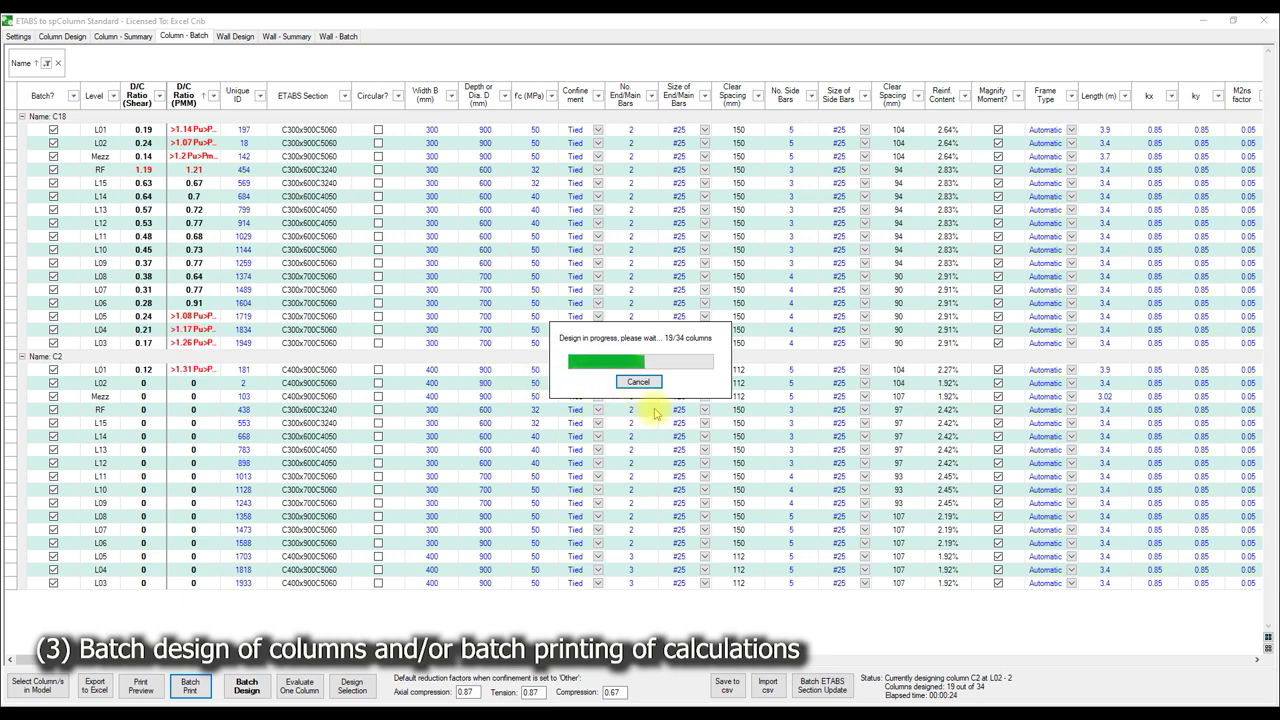
- Stop the batch run and save the printed calculations as the PDF 'Column Batch Design'
left_click(638, 381)
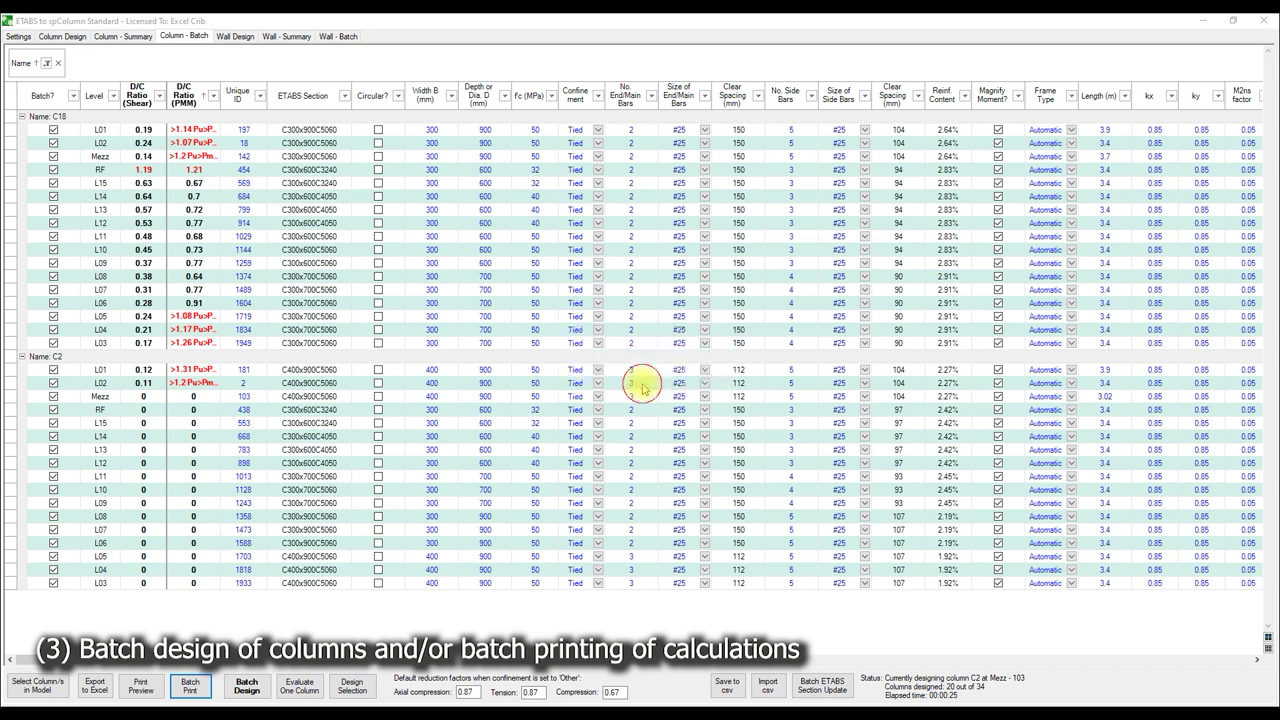
left_click(695, 416)
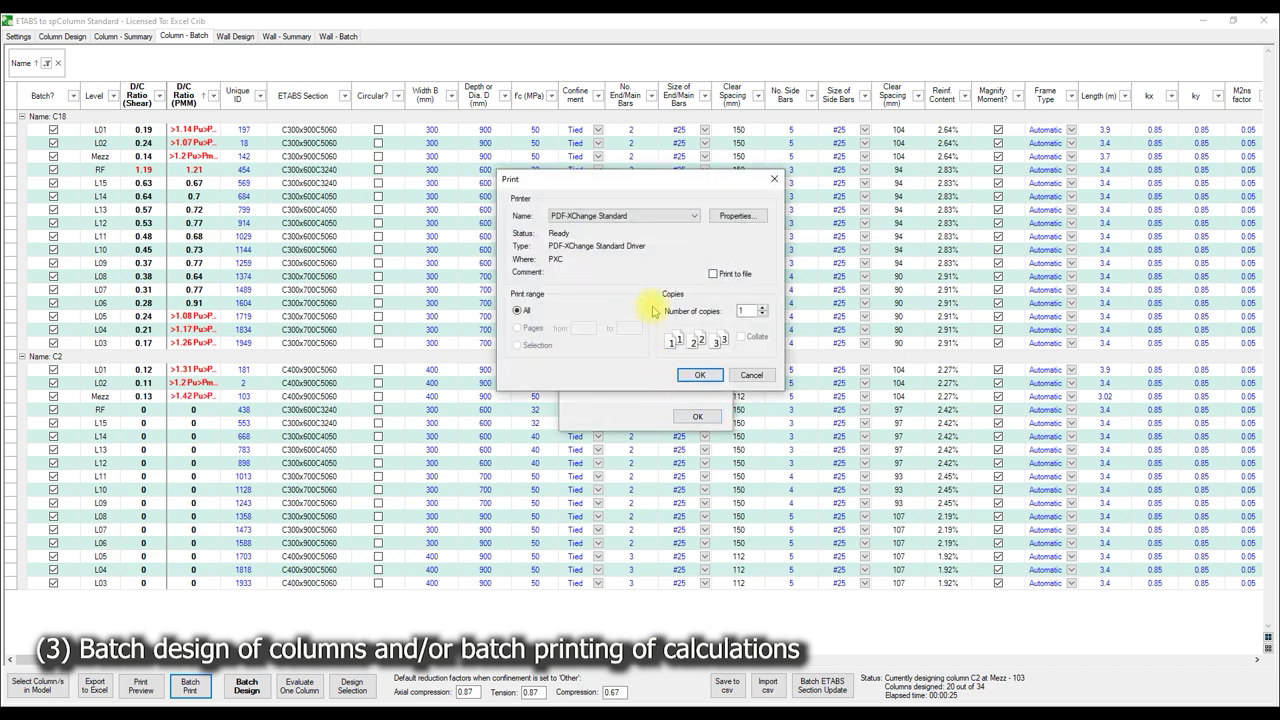
left_click(692, 374)
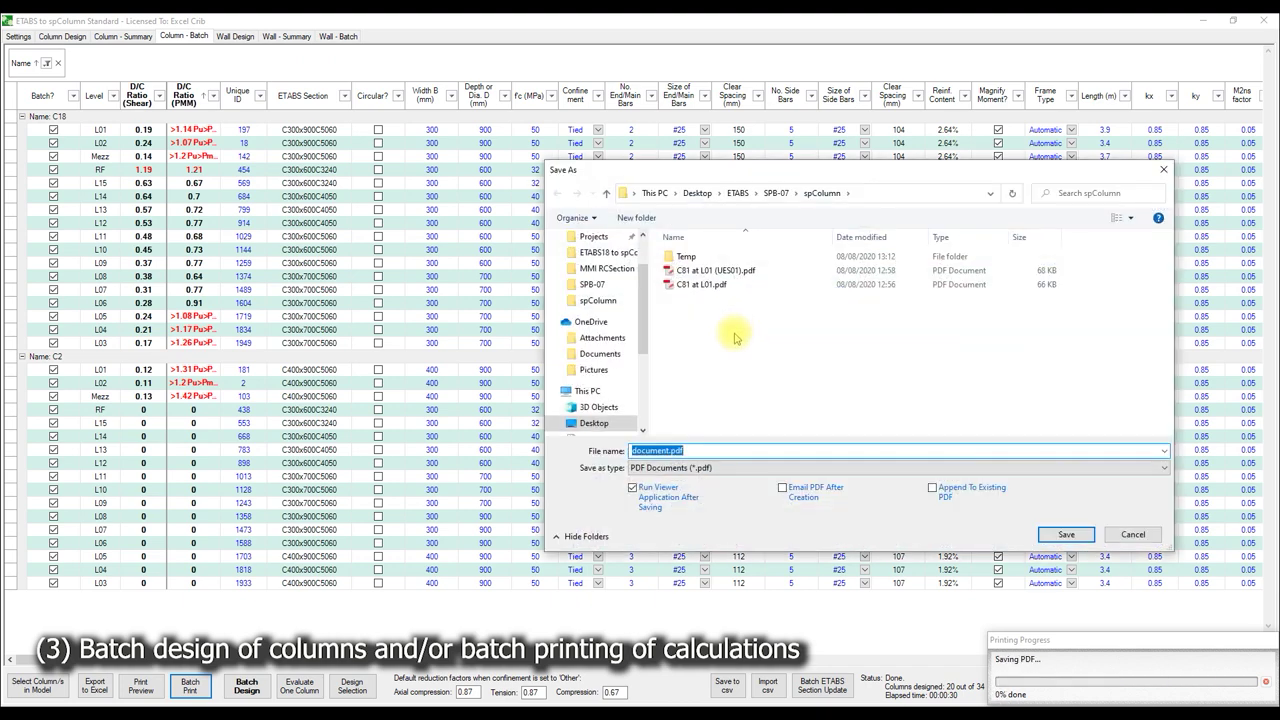
type("Column Batch Design")
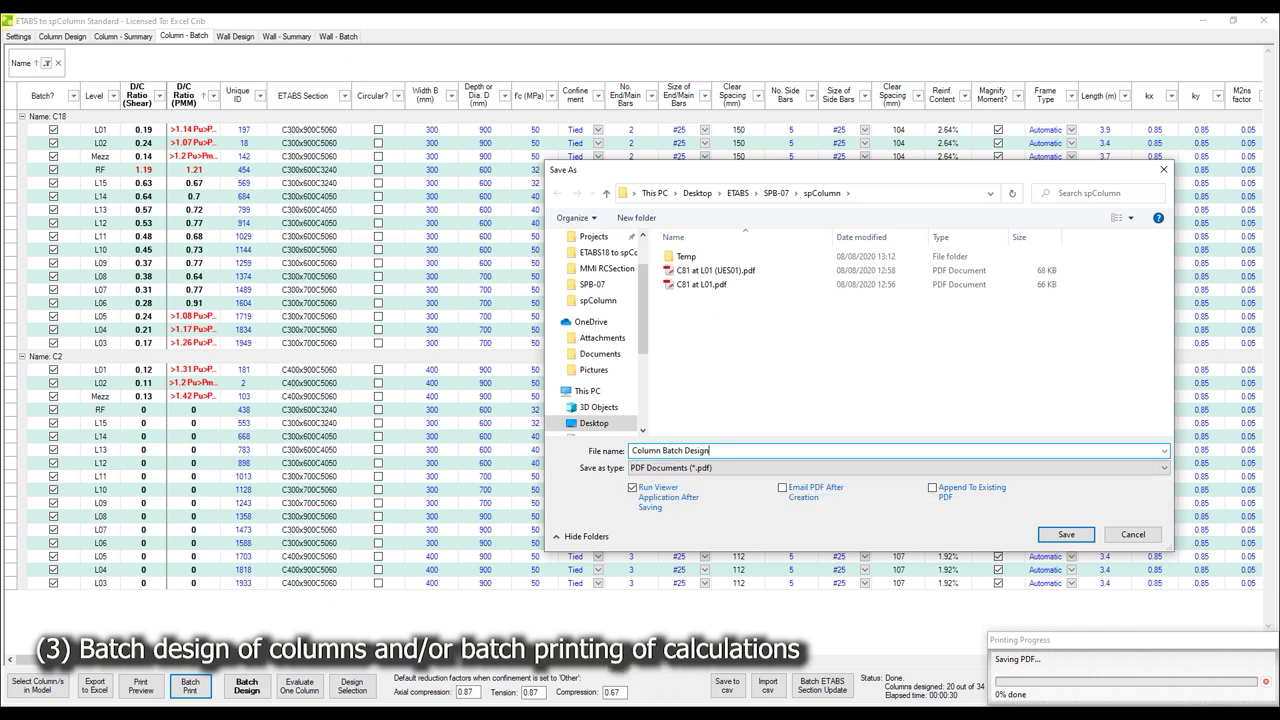
left_click(1066, 535)
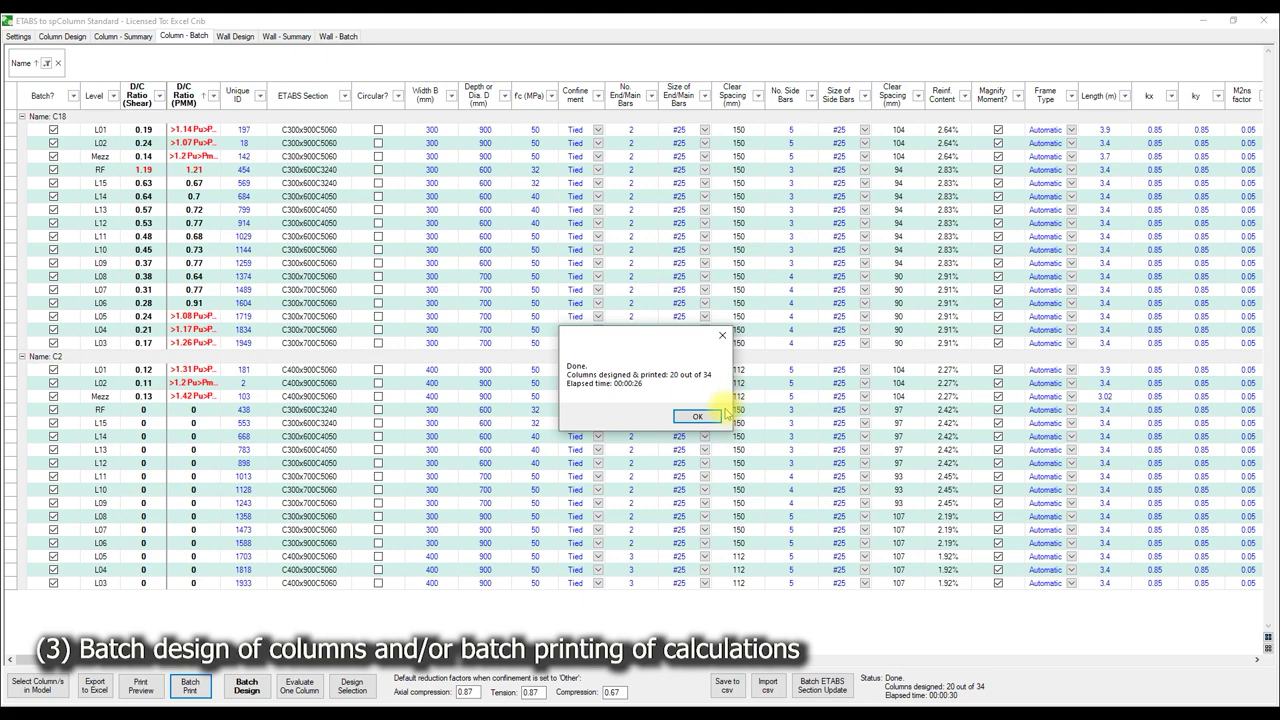
left_click(700, 415)
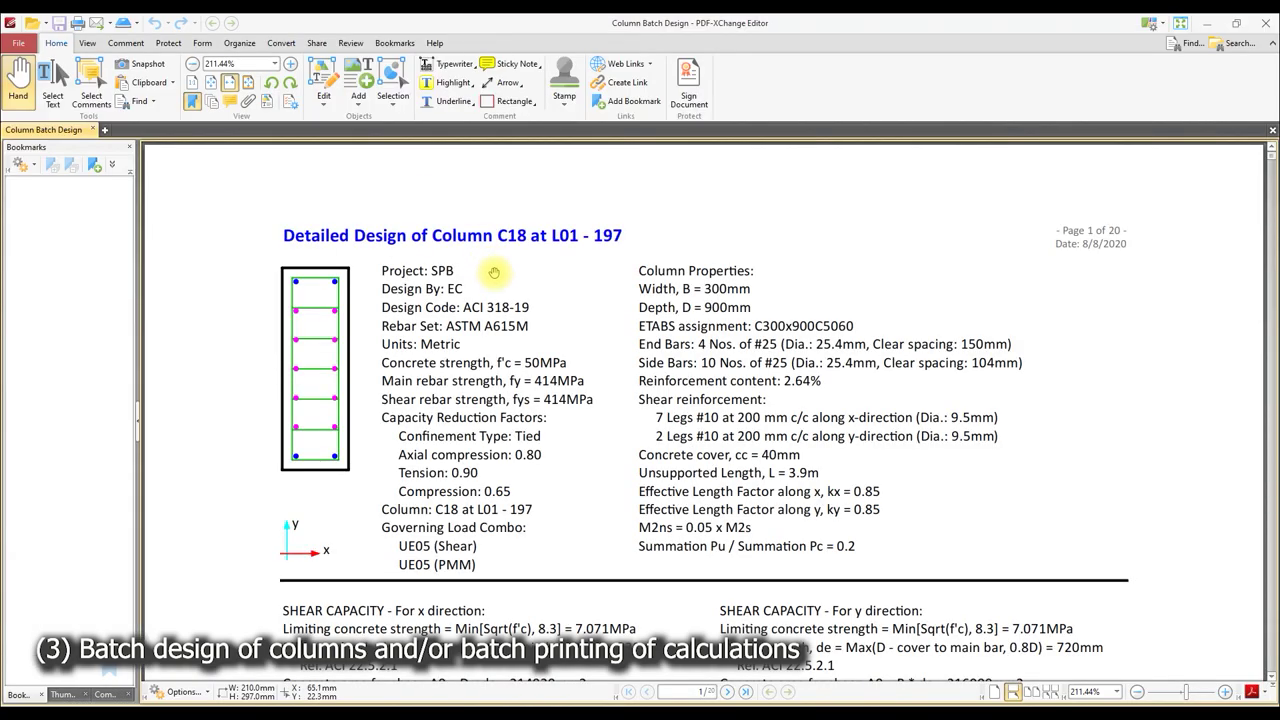
- Page through the 20-page report to C2 at Mezz - 103 (D/C 1.42 Not OK), then close it
scroll(507, 302, "up", 1, "ctrl")
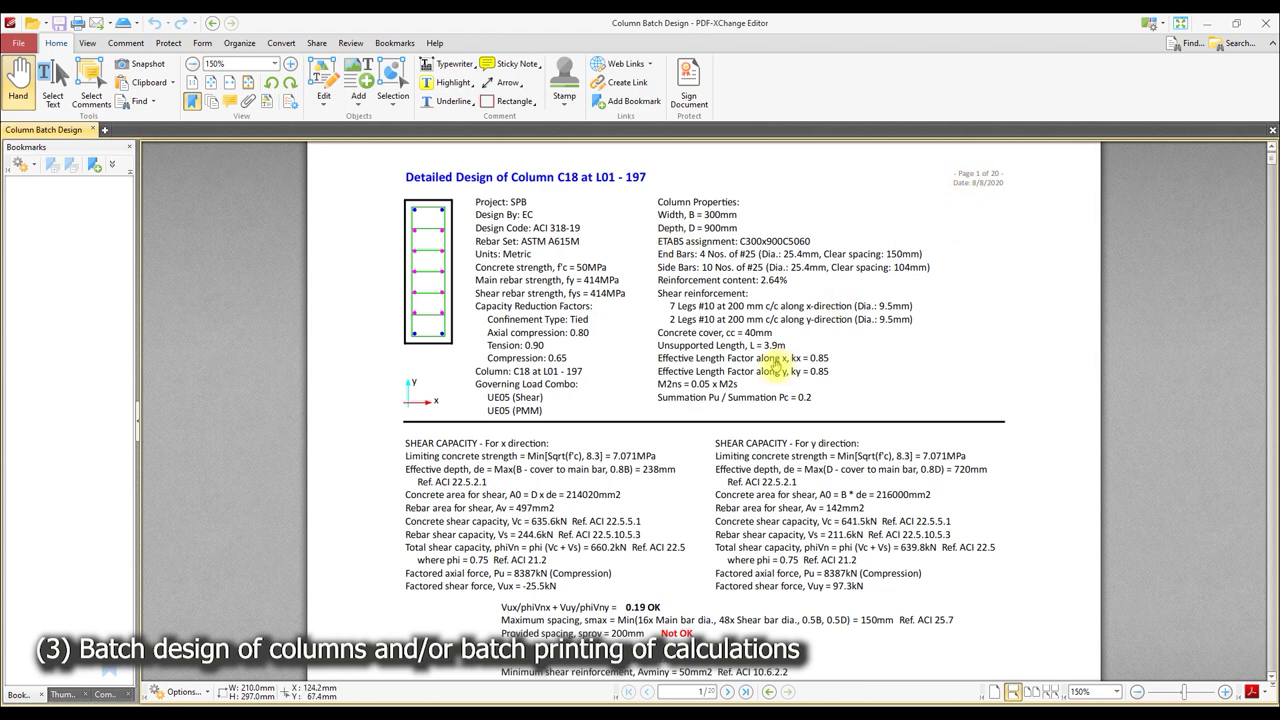
scroll(776, 364, "down", 3)
scroll(766, 396, "down", 3)
scroll(670, 402, "down", 3)
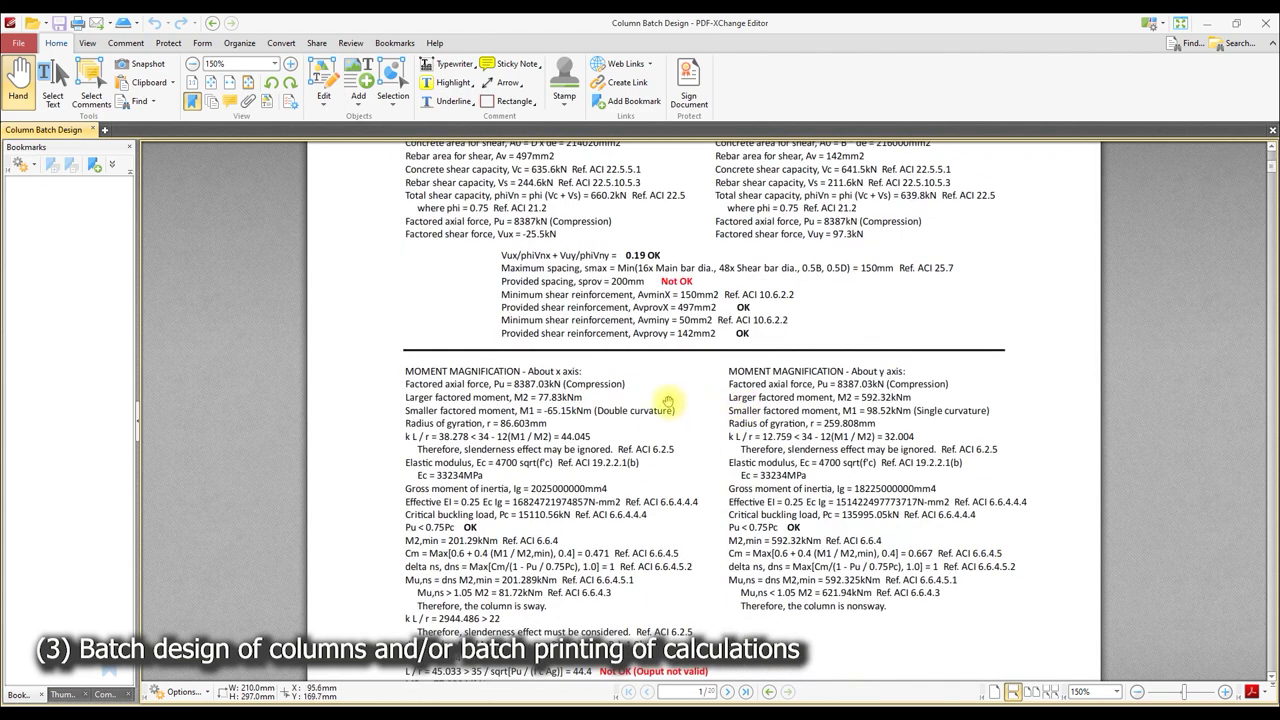
scroll(676, 430, "down", 2)
scroll(676, 552, "down", 1)
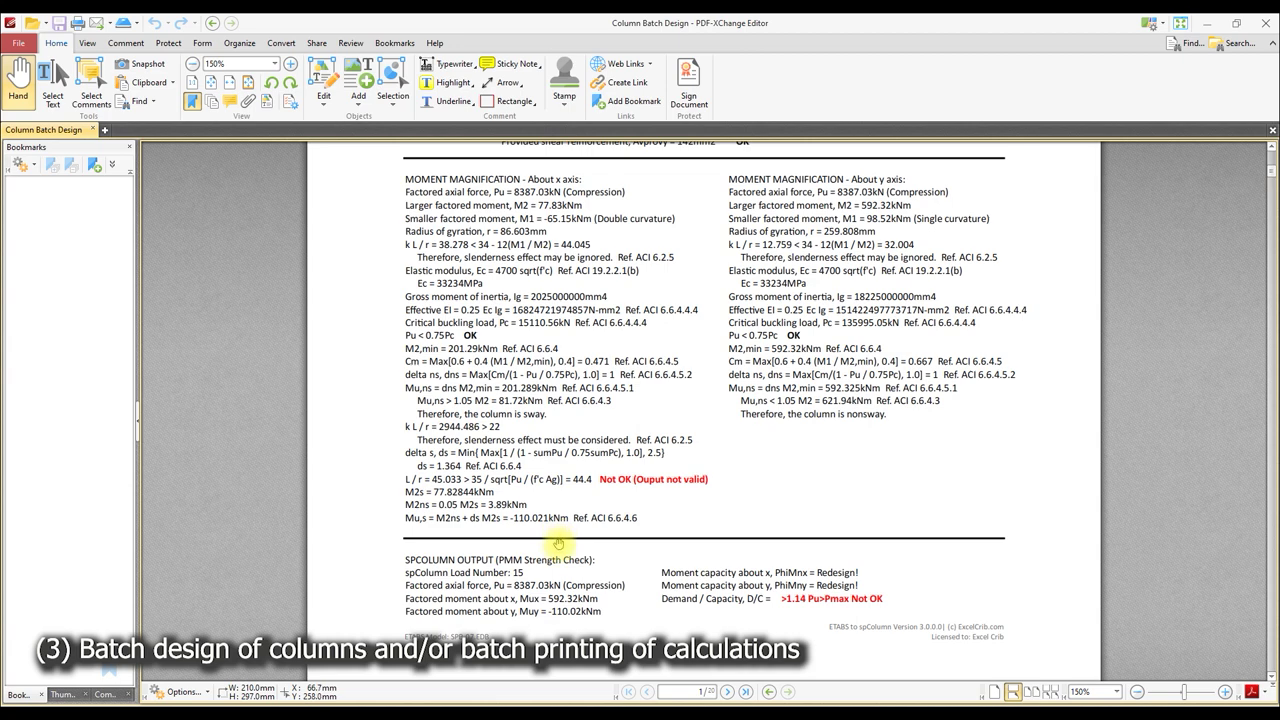
scroll(548, 545, "down", 1)
scroll(560, 534, "down", 1)
scroll(567, 504, "down", 2)
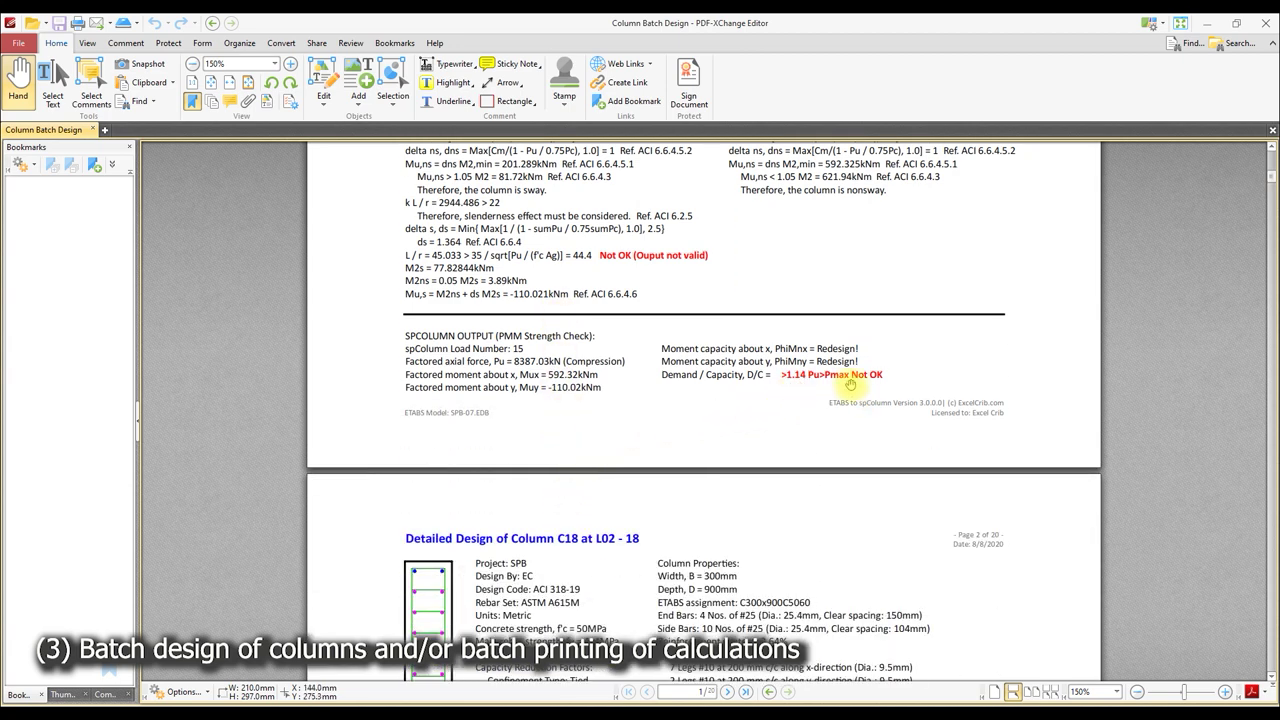
scroll(537, 489, "down", 2)
scroll(555, 475, "down", 1)
scroll(551, 463, "down", 2)
scroll(555, 466, "down", 1)
scroll(561, 469, "down", 1)
scroll(561, 469, "down", 1)
scroll(561, 468, "down", 1)
scroll(560, 466, "down", 1)
scroll(560, 466, "down", 2)
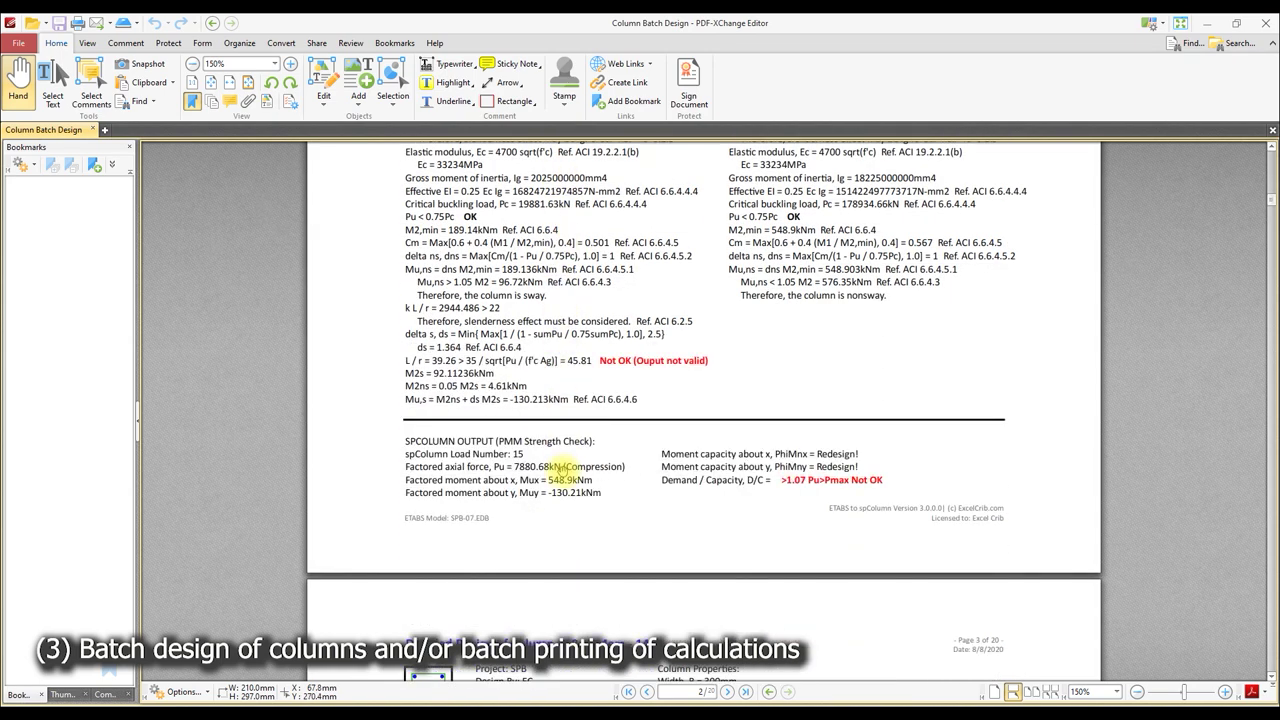
scroll(575, 465, "down", 1)
left_click_drag(1271, 205, 1272, 586)
left_click_drag(1272, 630, 1272, 663)
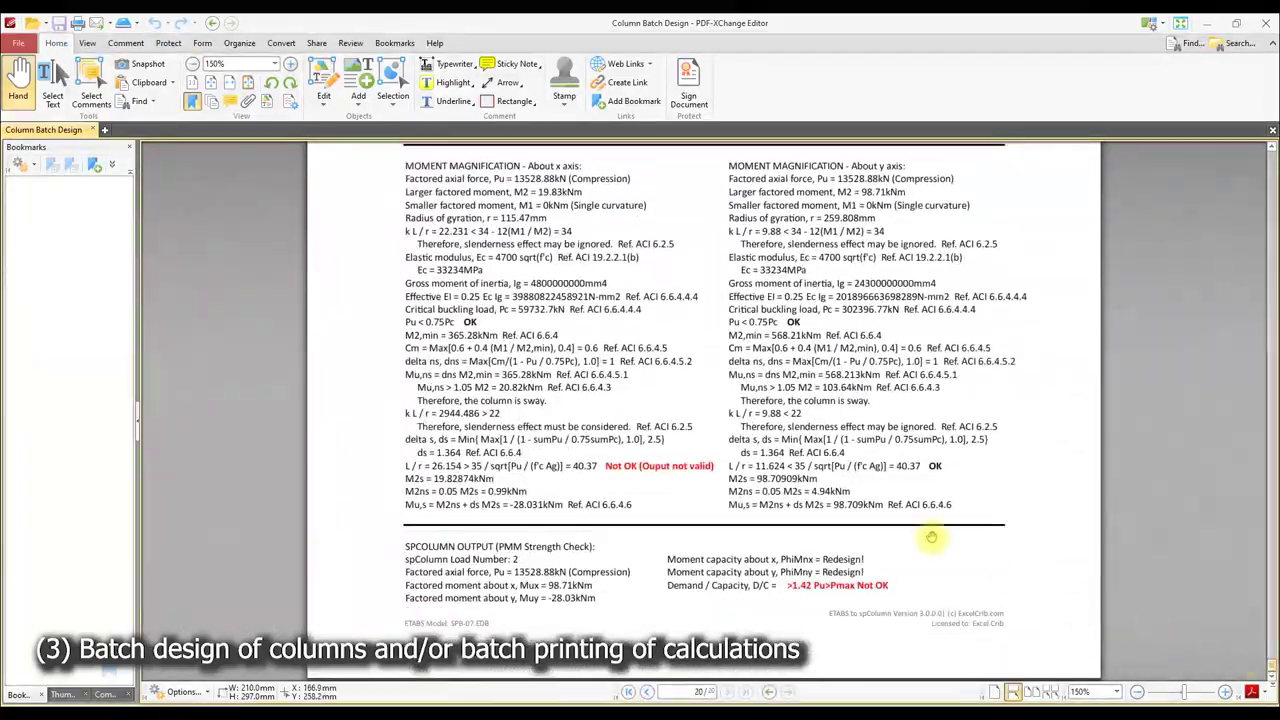
scroll(880, 520, "up", 3)
scroll(860, 470, "up", 1)
scroll(871, 460, "up", 2)
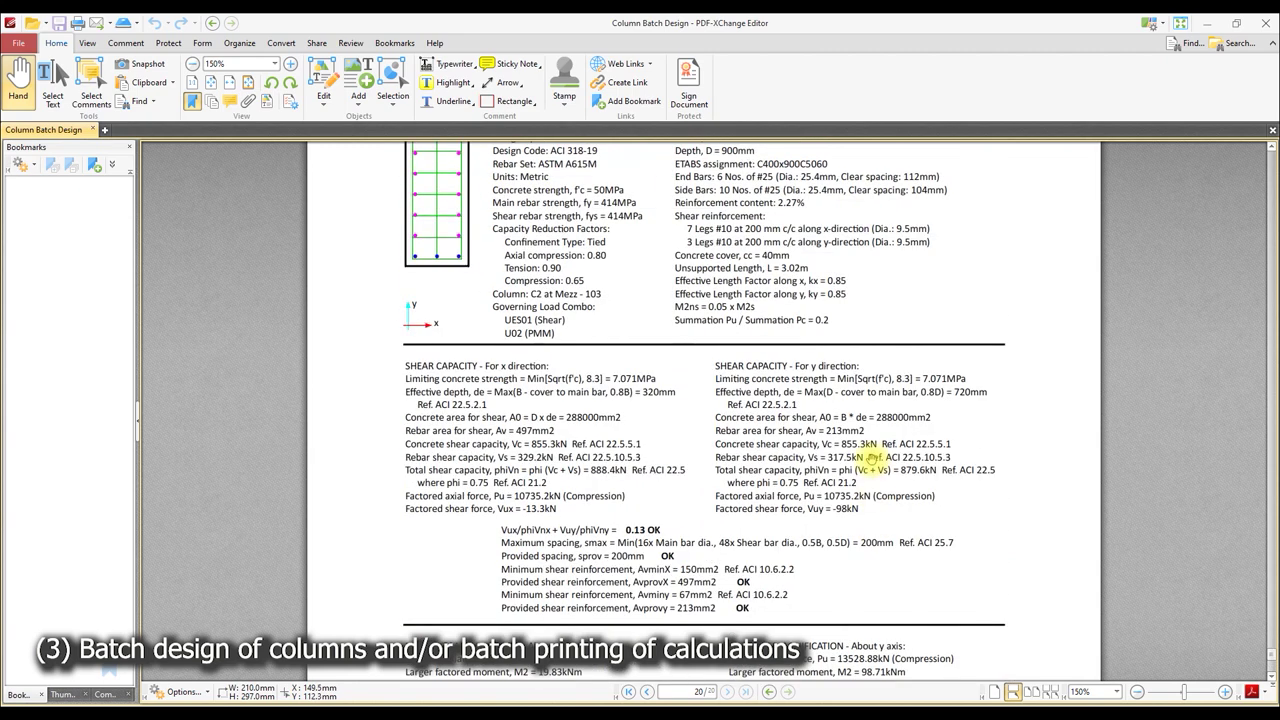
scroll(871, 460, "up", 2)
scroll(871, 460, "down", 1)
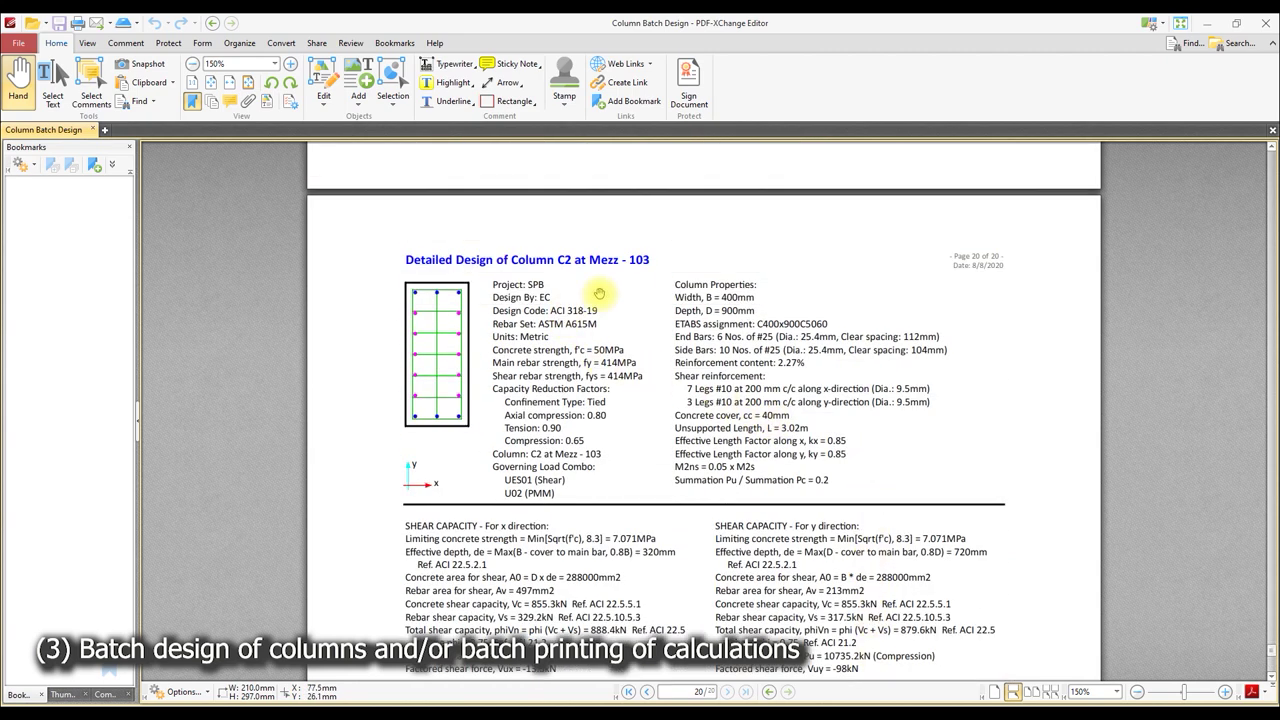
left_click(1264, 23)
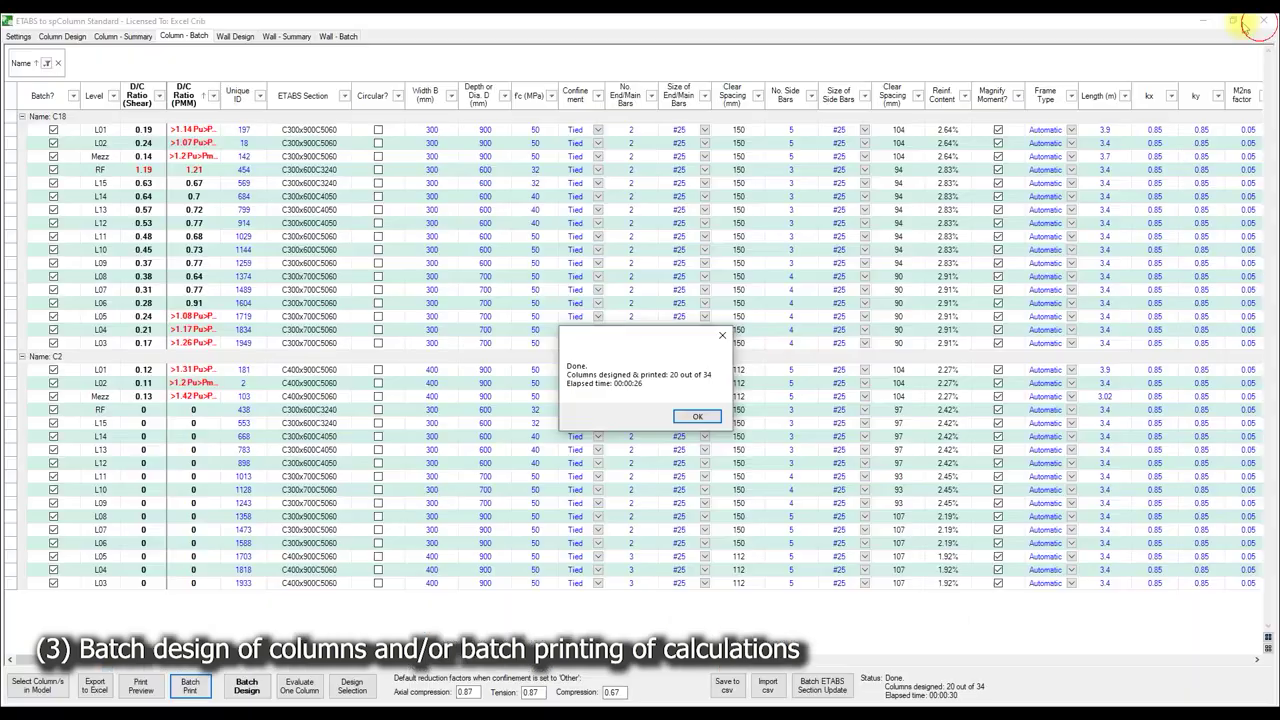
- Dismiss the Done message, clear the Name filter, and export the full batch table to CSV
left_click(695, 418)
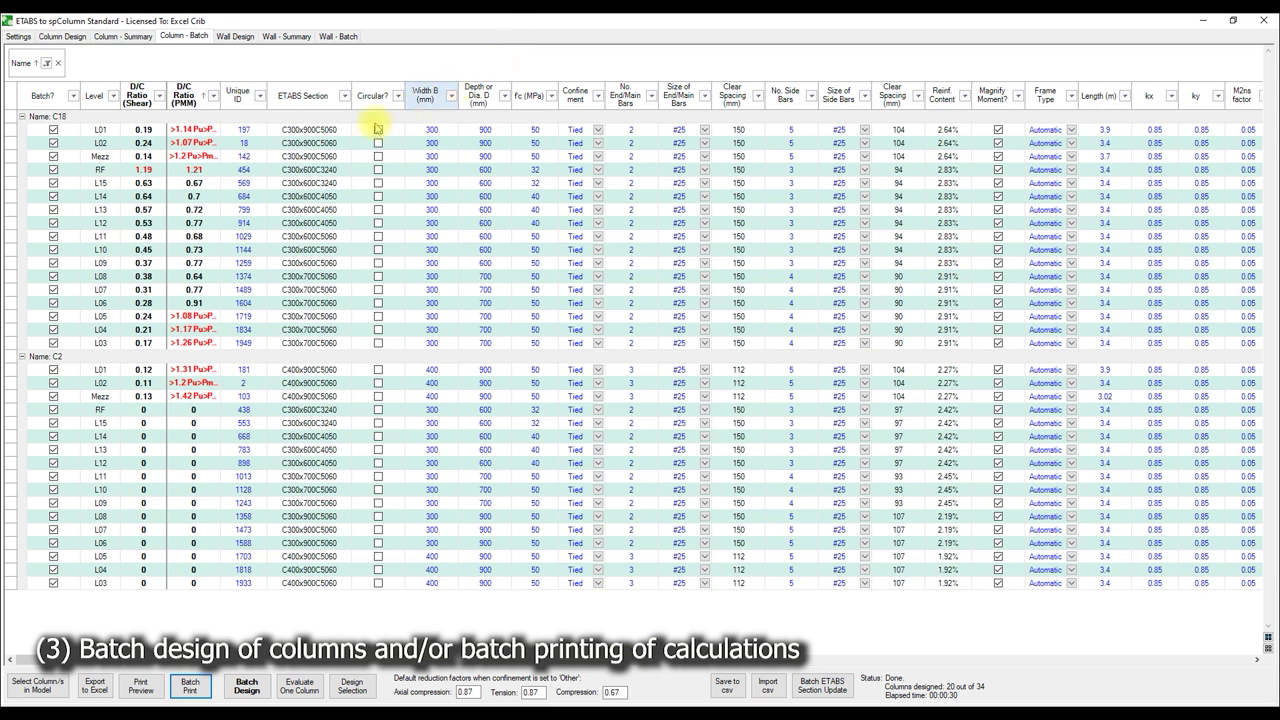
mouse_move(47, 63)
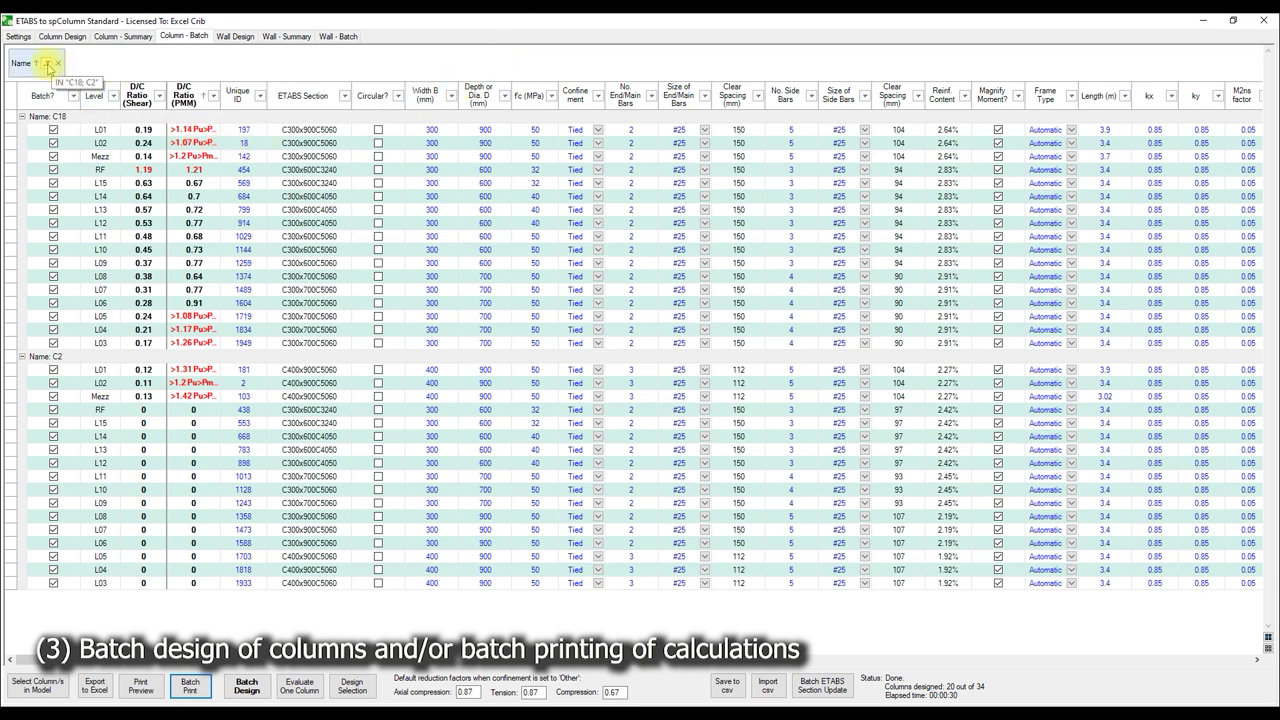
left_click(47, 66)
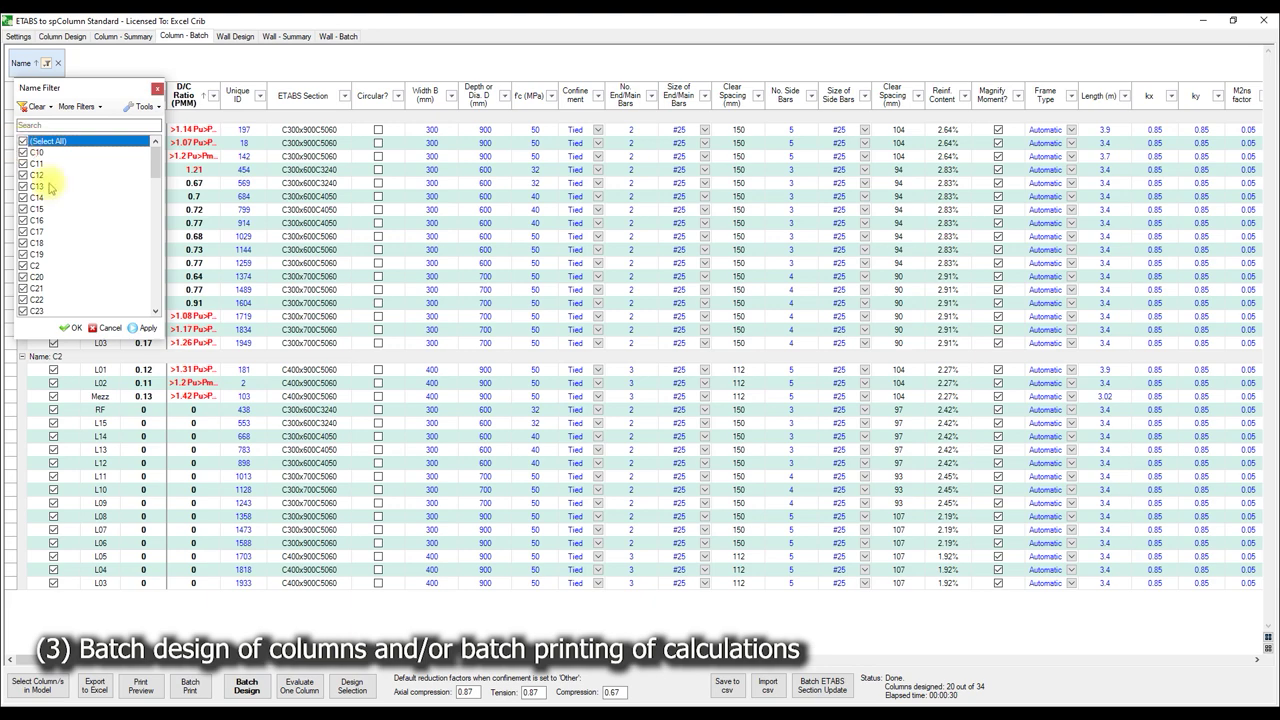
left_click(70, 327)
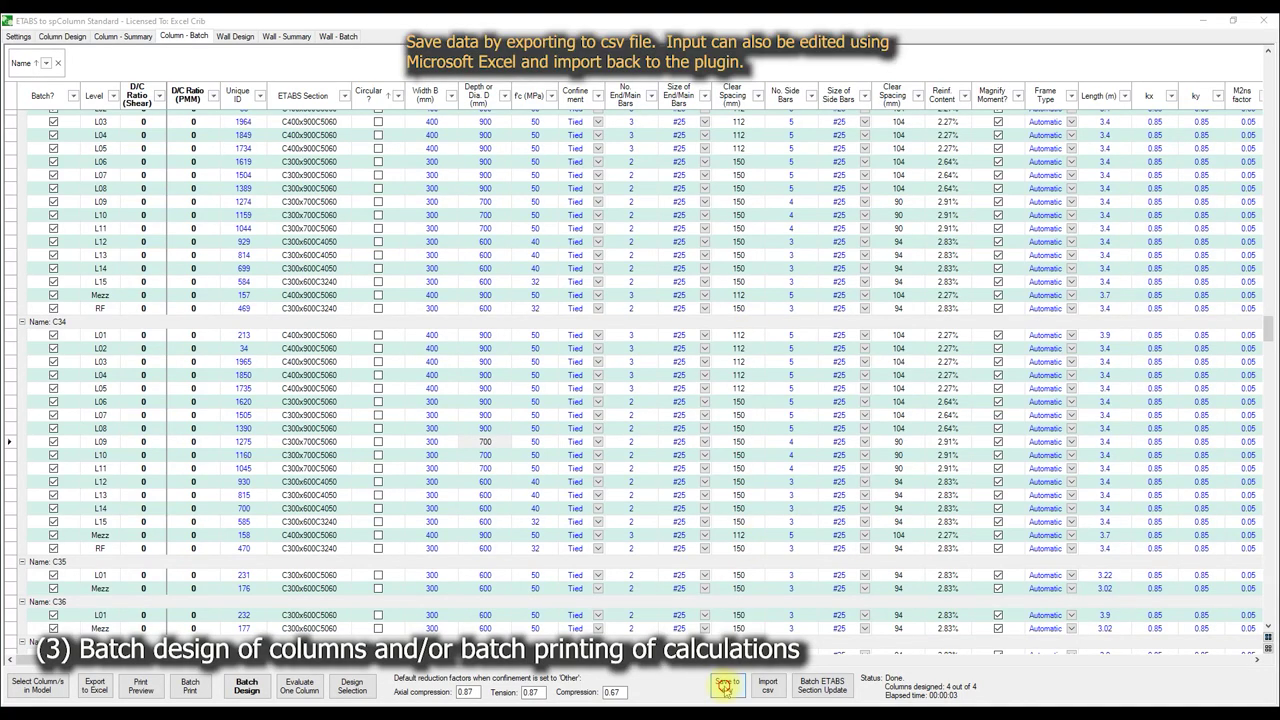
left_click(728, 686)
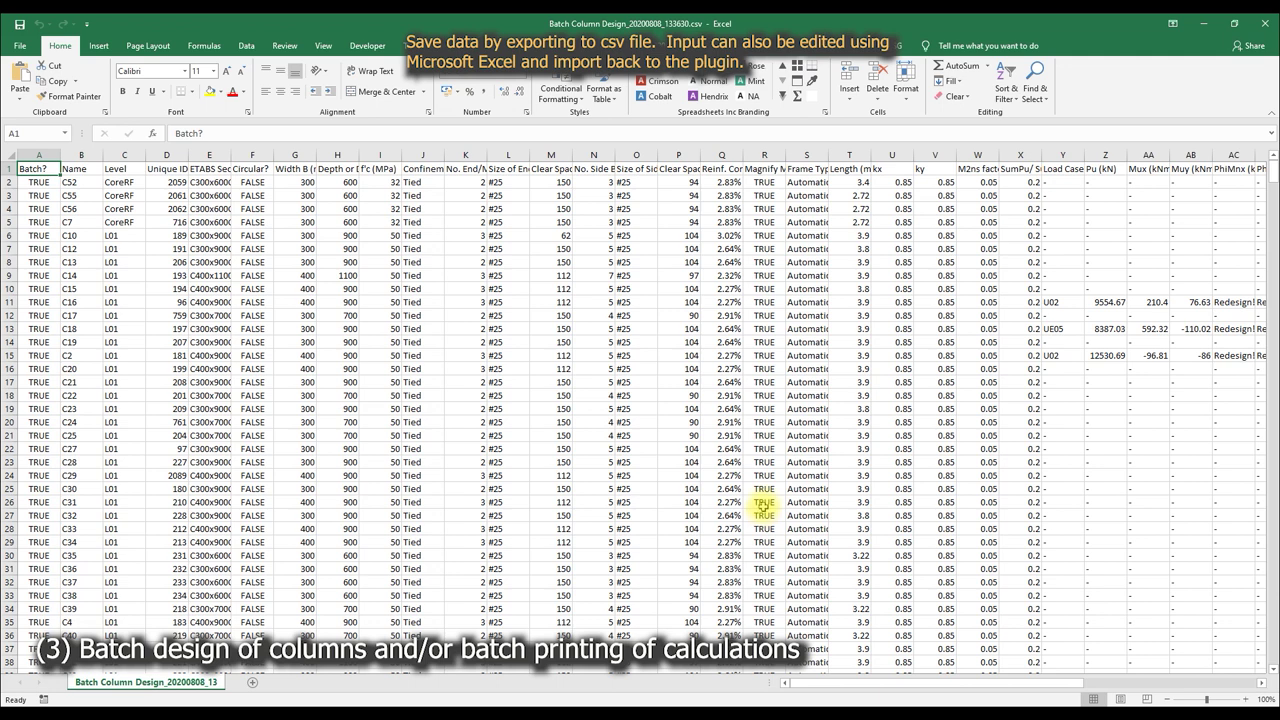
- Set A2 to FALSE and fill it down the whole Batch? column
left_click(44, 184)
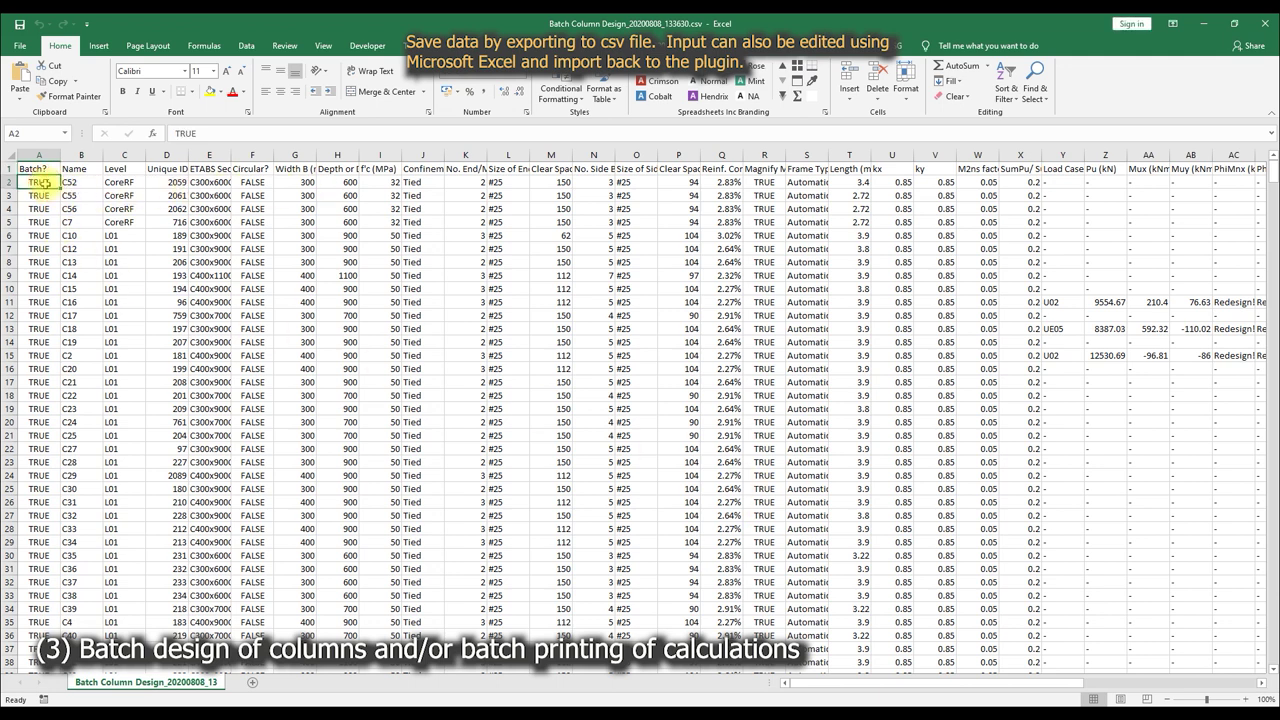
type("fa")
left_click(44, 183)
double_click(60, 189)
left_click(53, 183)
- Fill GA Column Mark in column AS with GA - Col 001 onward and close Excel
key("ctrl+Right")
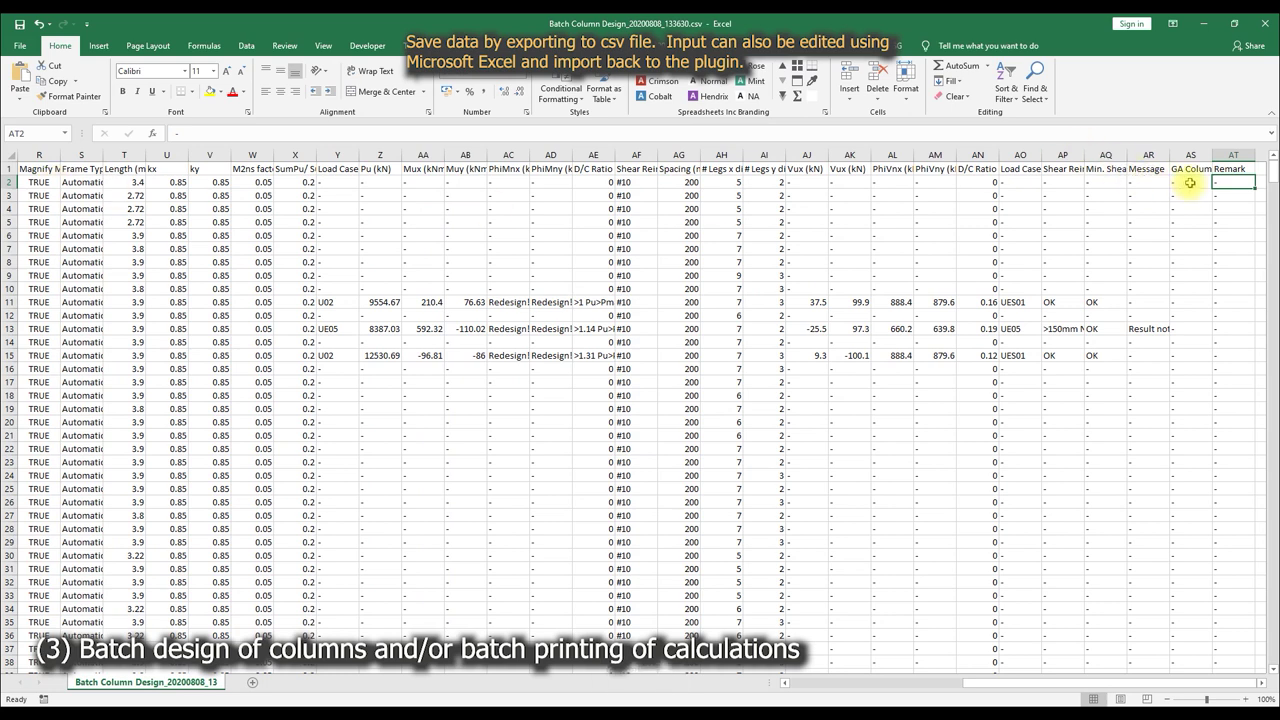
left_click_drag(1212, 155, 1257, 155)
left_click(1227, 180)
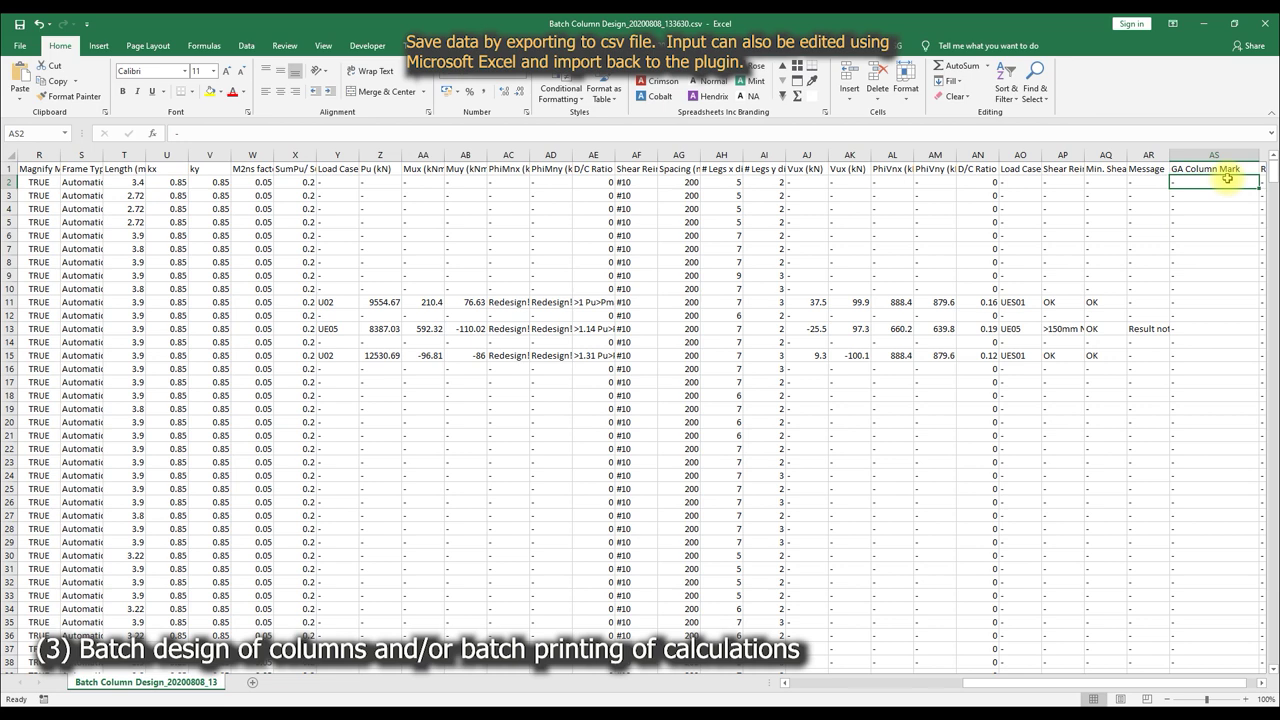
type("=GA")
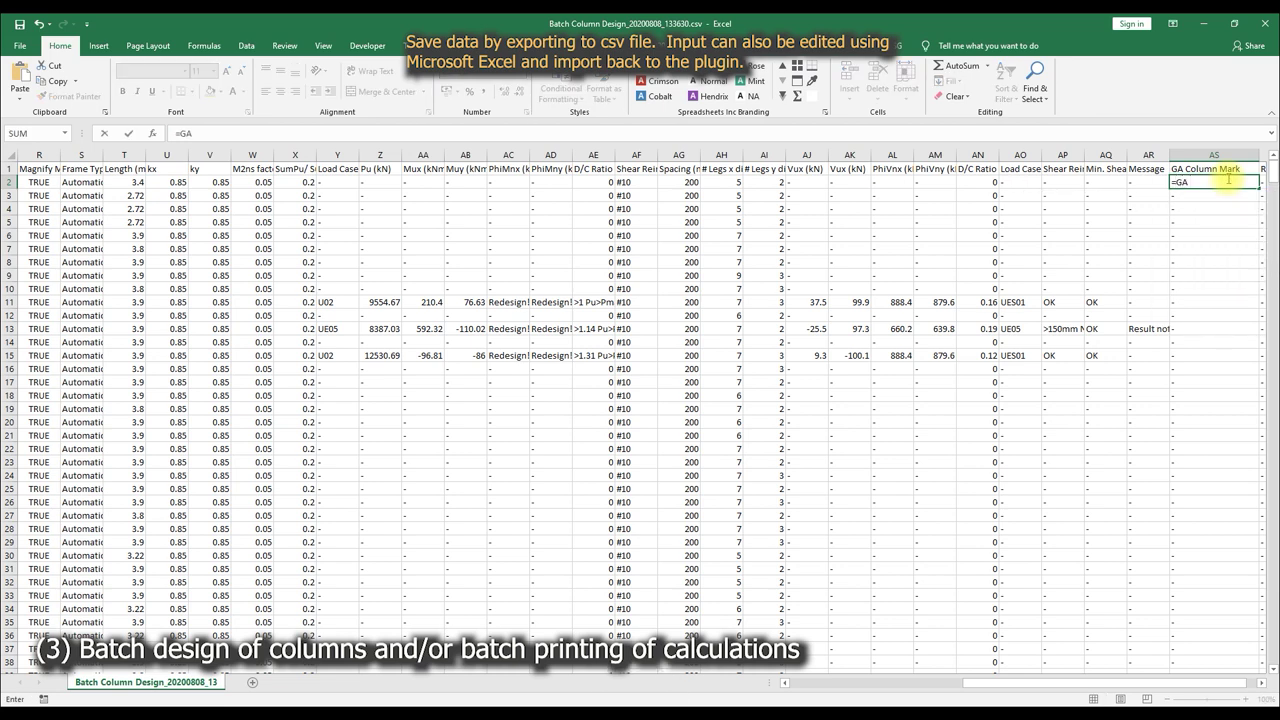
key("BackSpace")
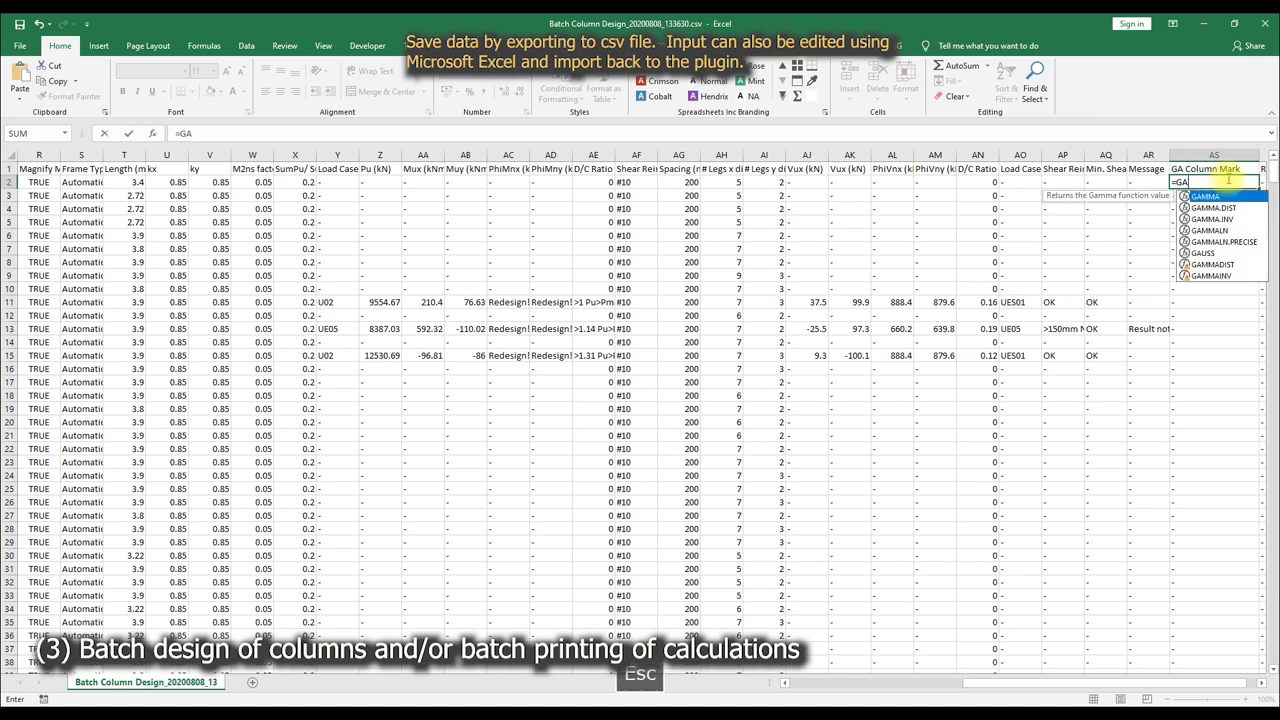
key("Escape")
type("BA")
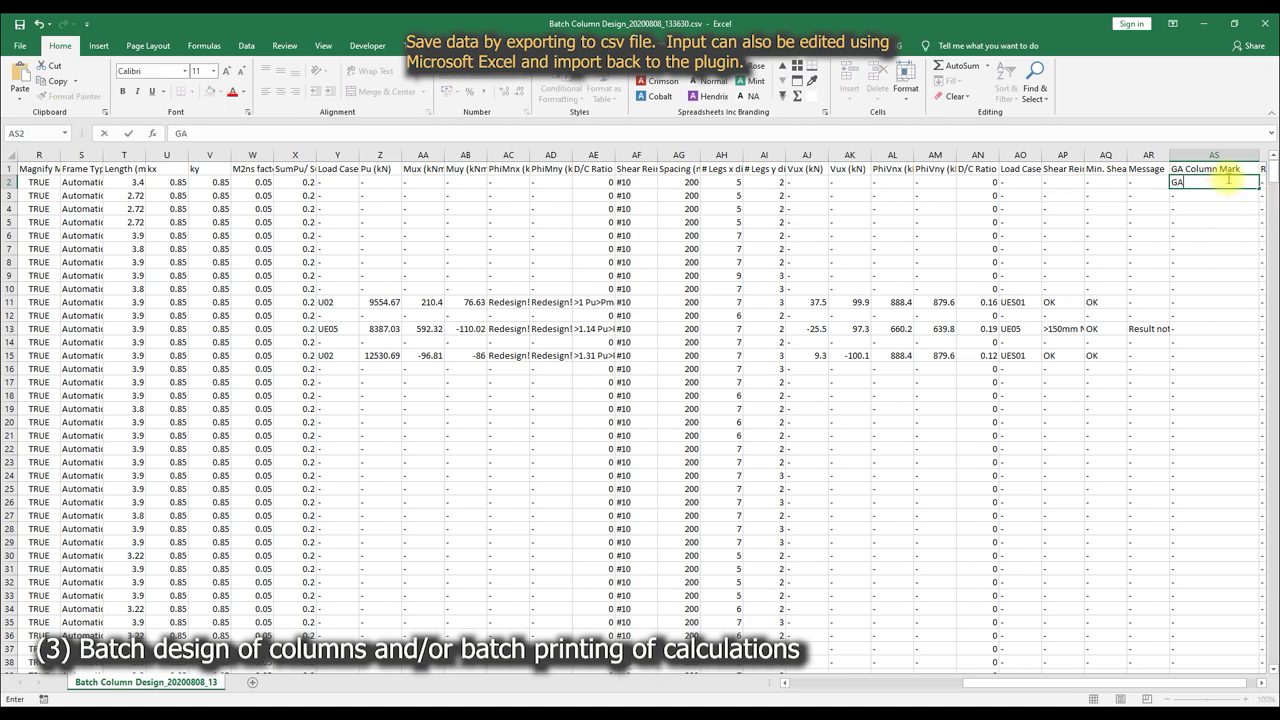
type(" -")
type(" Col 001")
key("ctrl+Return")
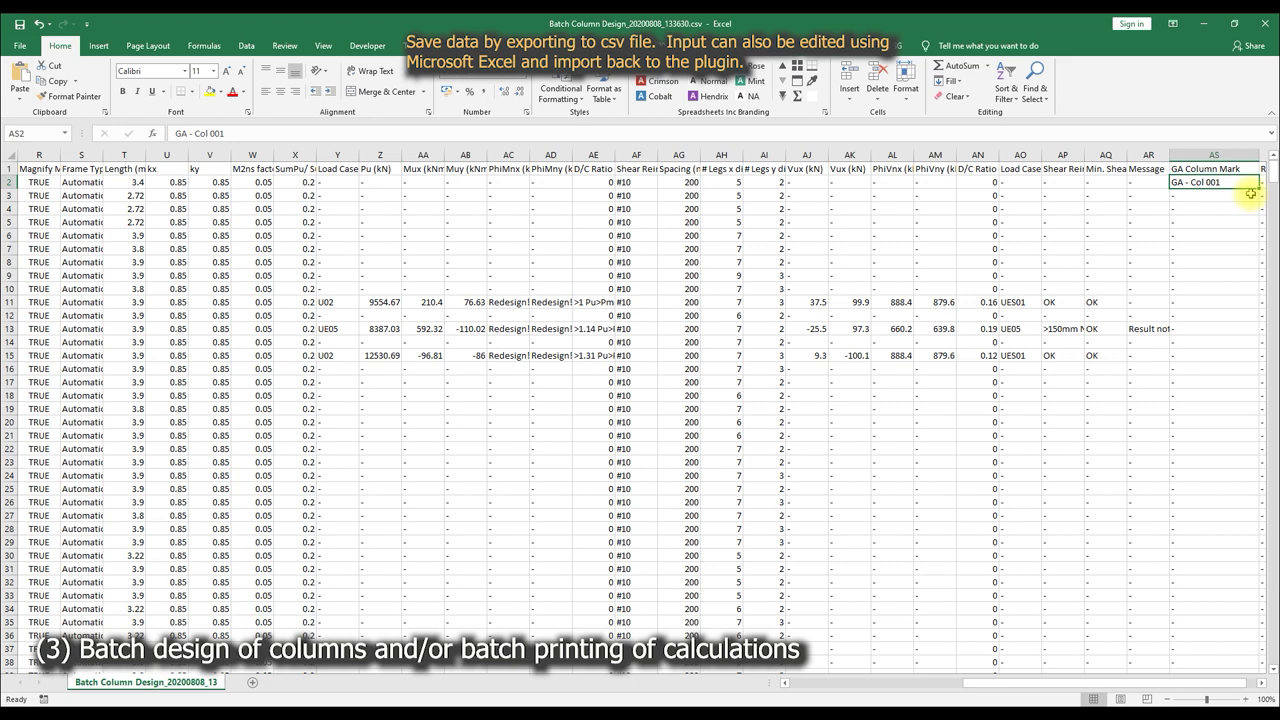
double_click(1257, 187)
left_click(1225, 209)
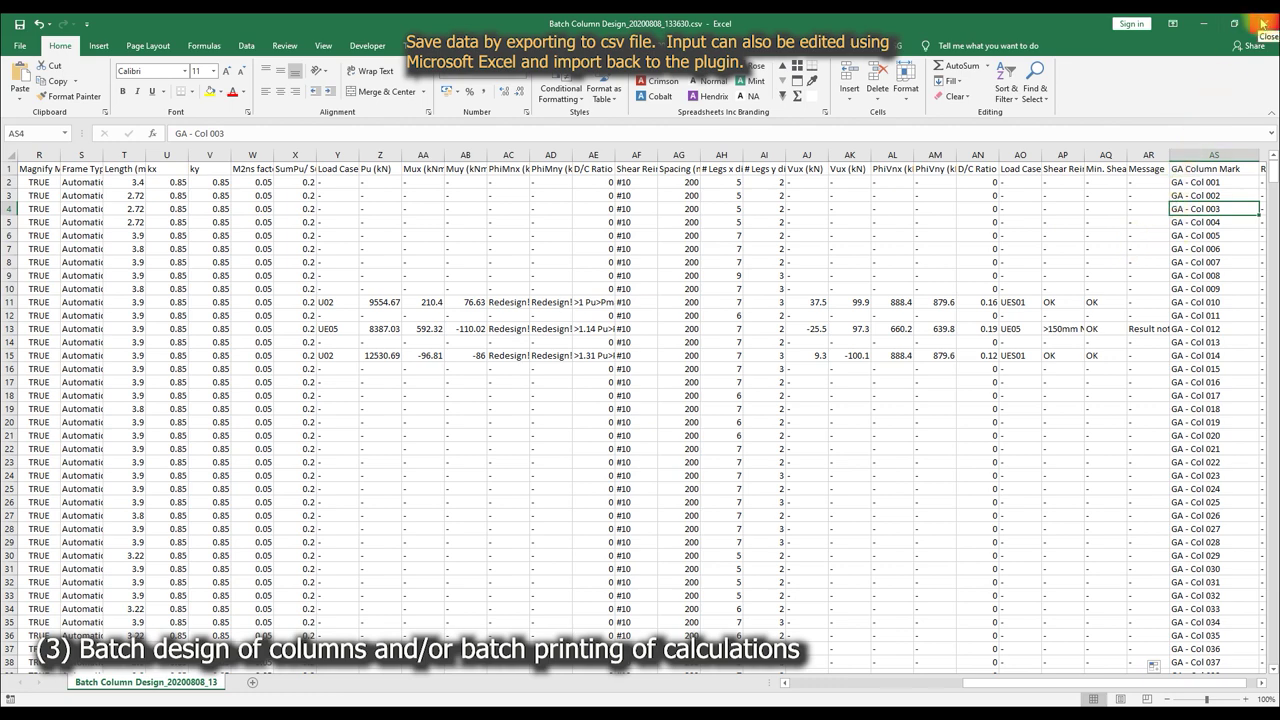
left_click(1262, 22)
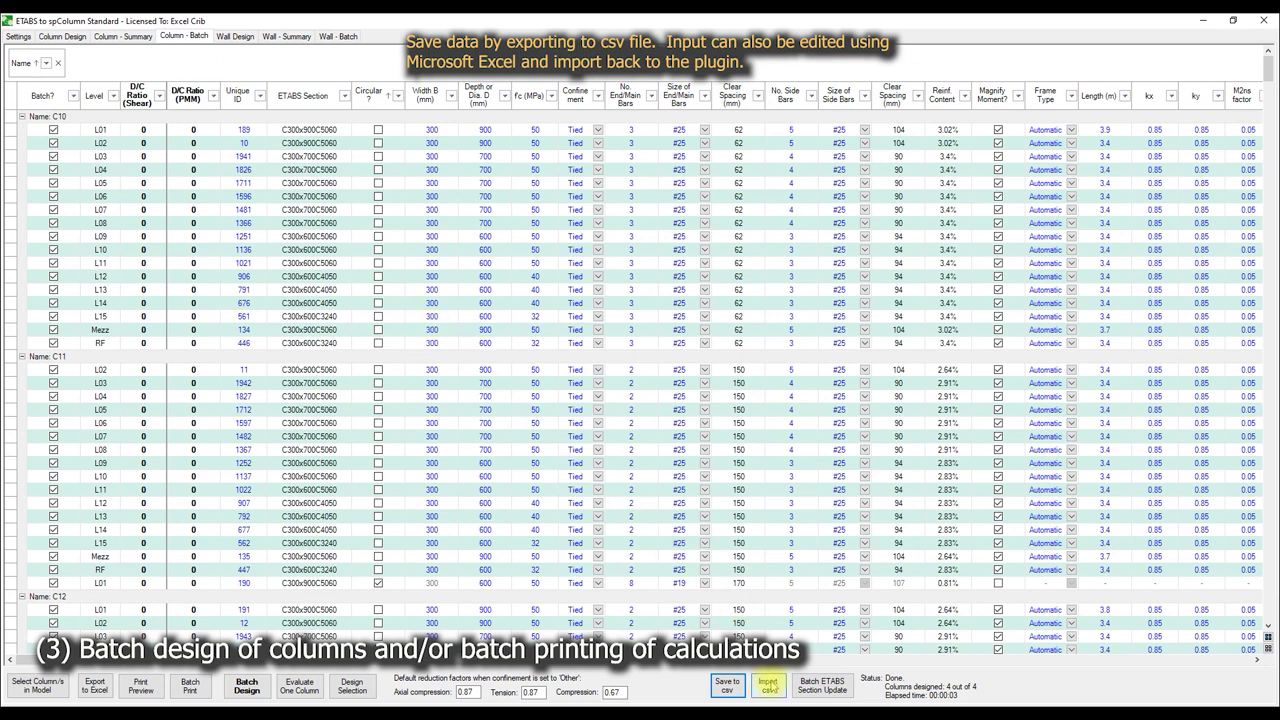
- Import the edited Batch Column Design CSV, replacing the existing batch table data
left_click(768, 685)
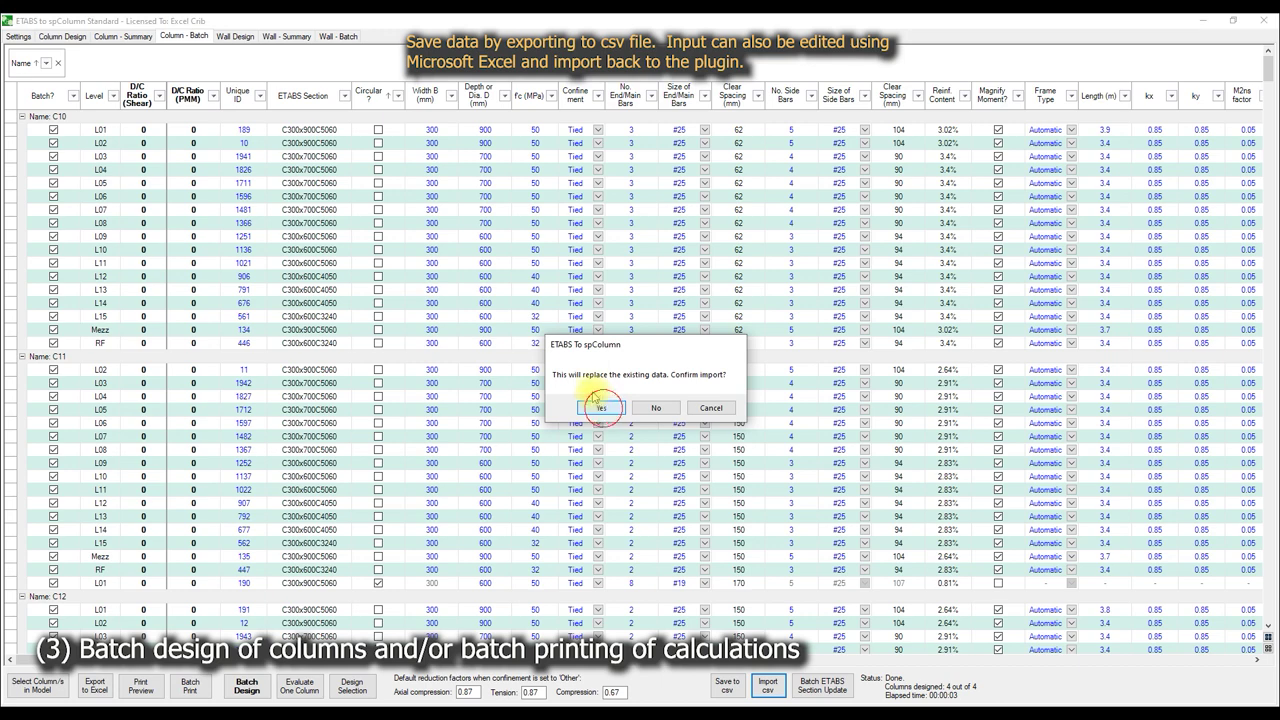
left_click(601, 407)
left_click(278, 140)
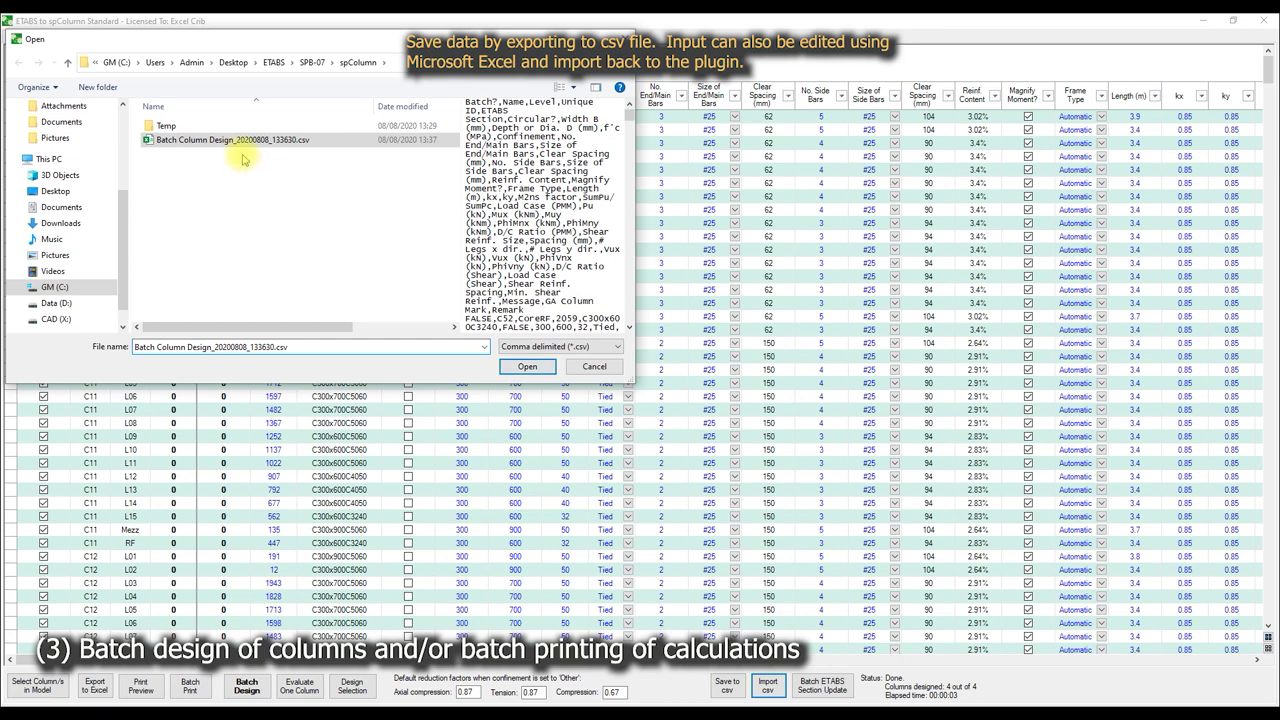
left_click(527, 366)
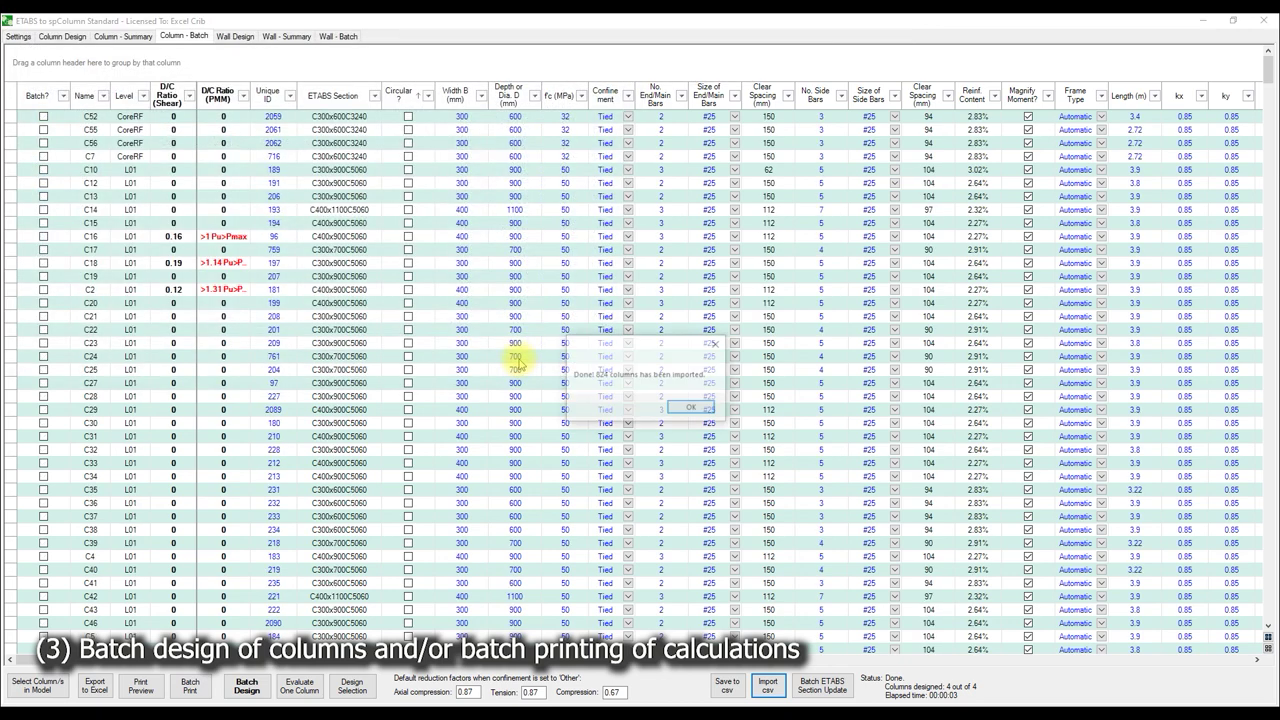
left_click(695, 410)
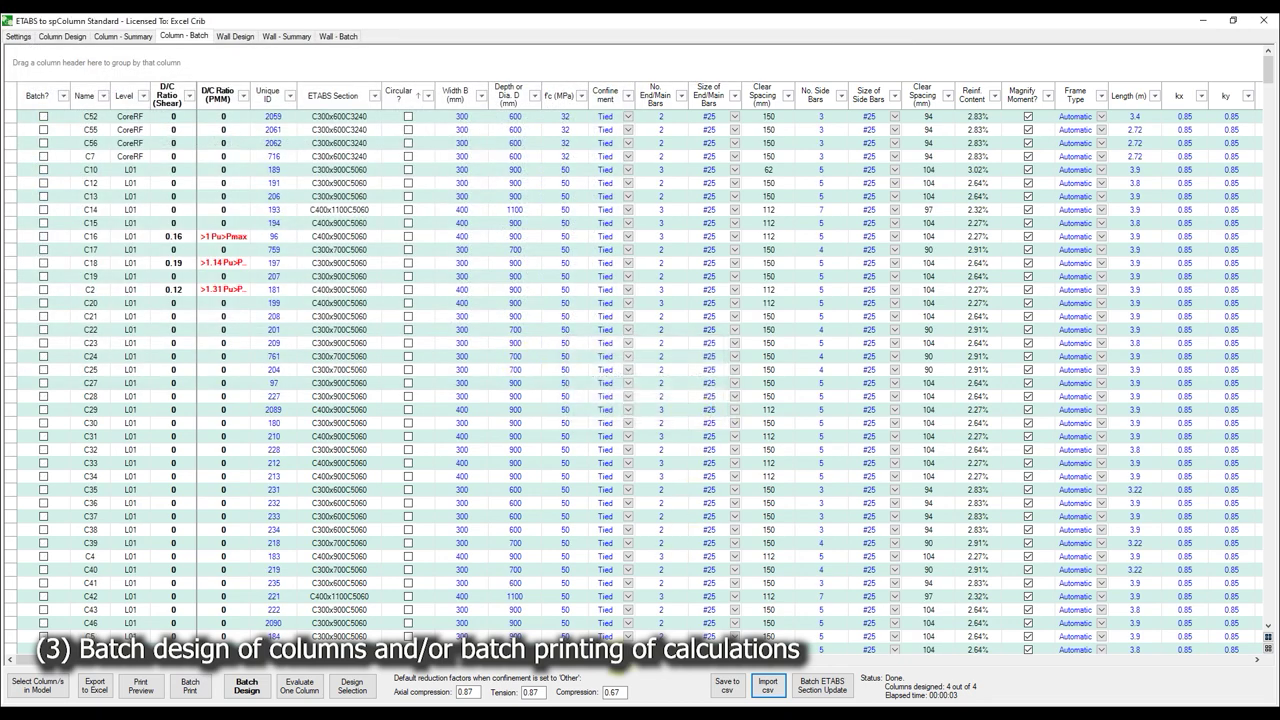
scroll(1157, 630, "right", 10)
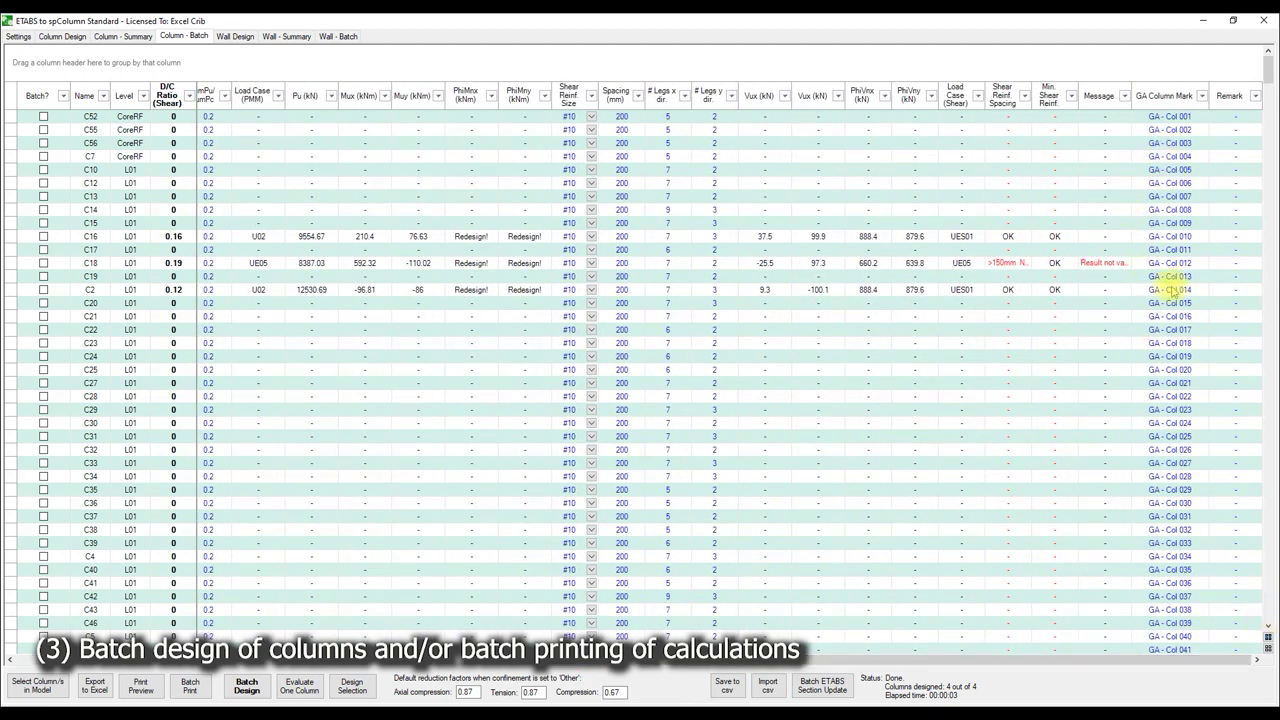
- Filter the GA Column Mark column to marks containing 08
left_click(1203, 96)
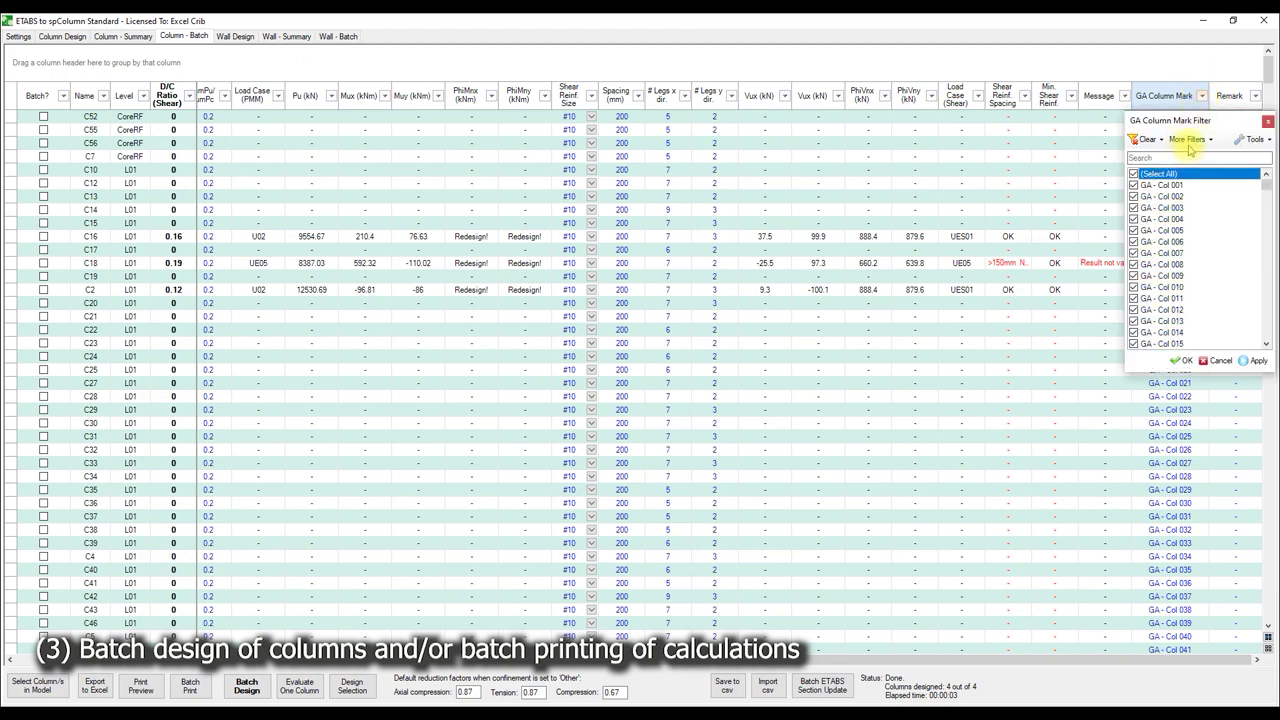
left_click(1190, 139)
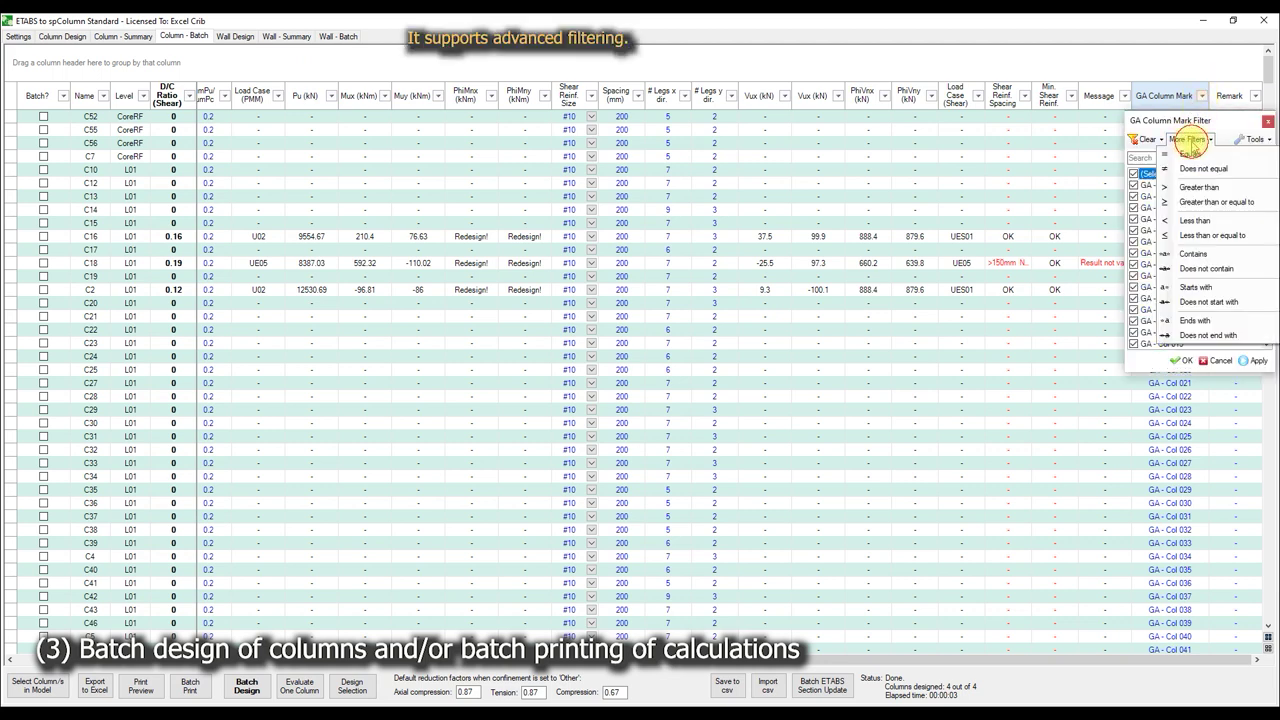
left_click(1208, 254)
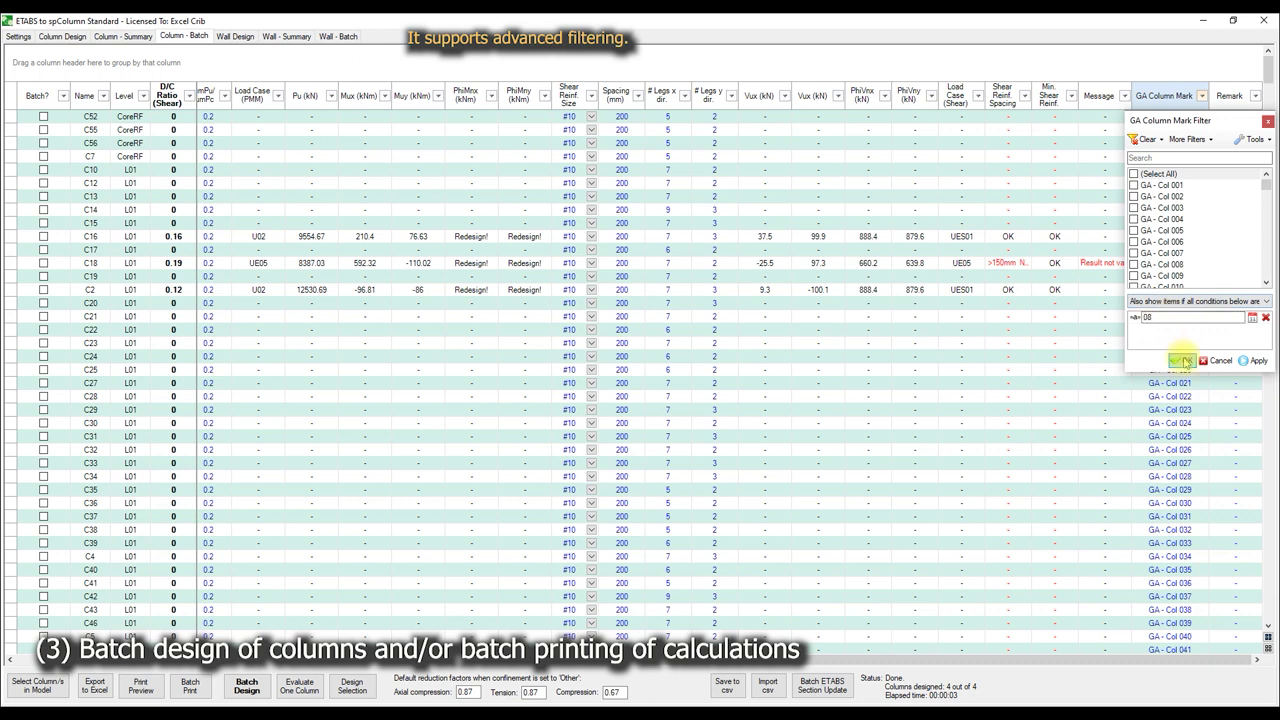
left_click(1183, 360)
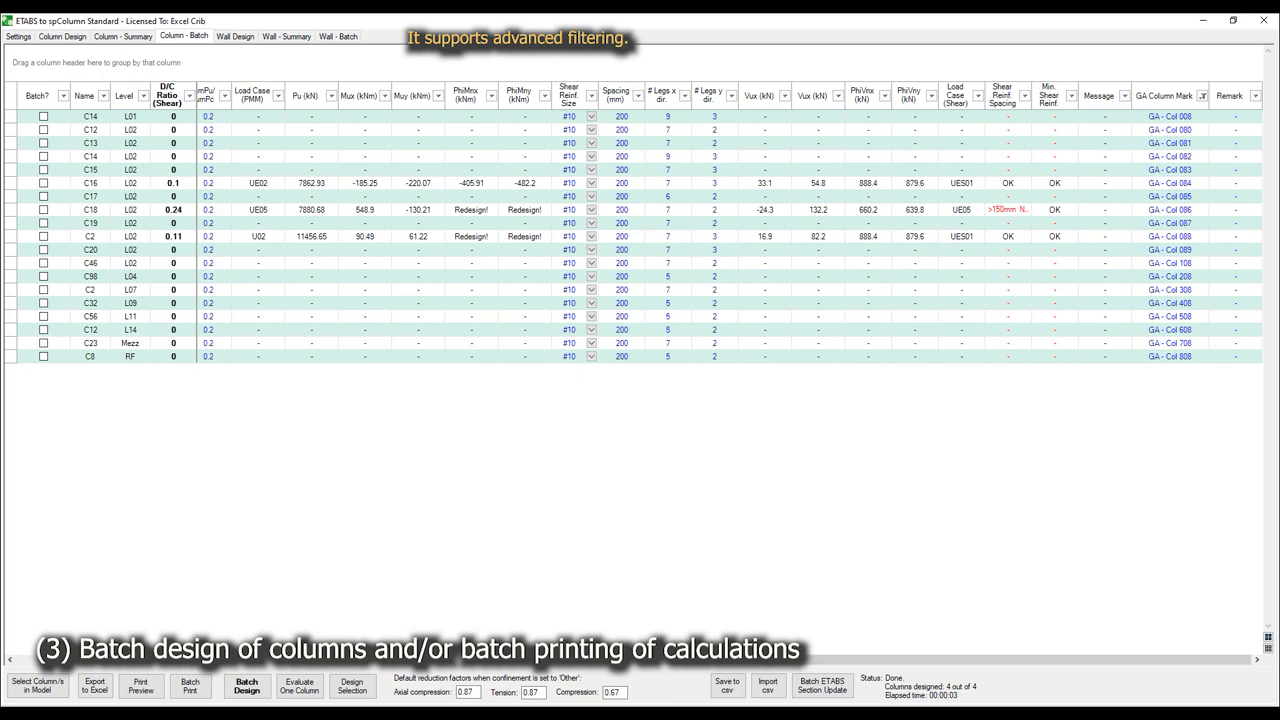
- Clear the GA Column Mark filter and scroll the grid back to the left
left_click(1203, 95)
left_click(1149, 139)
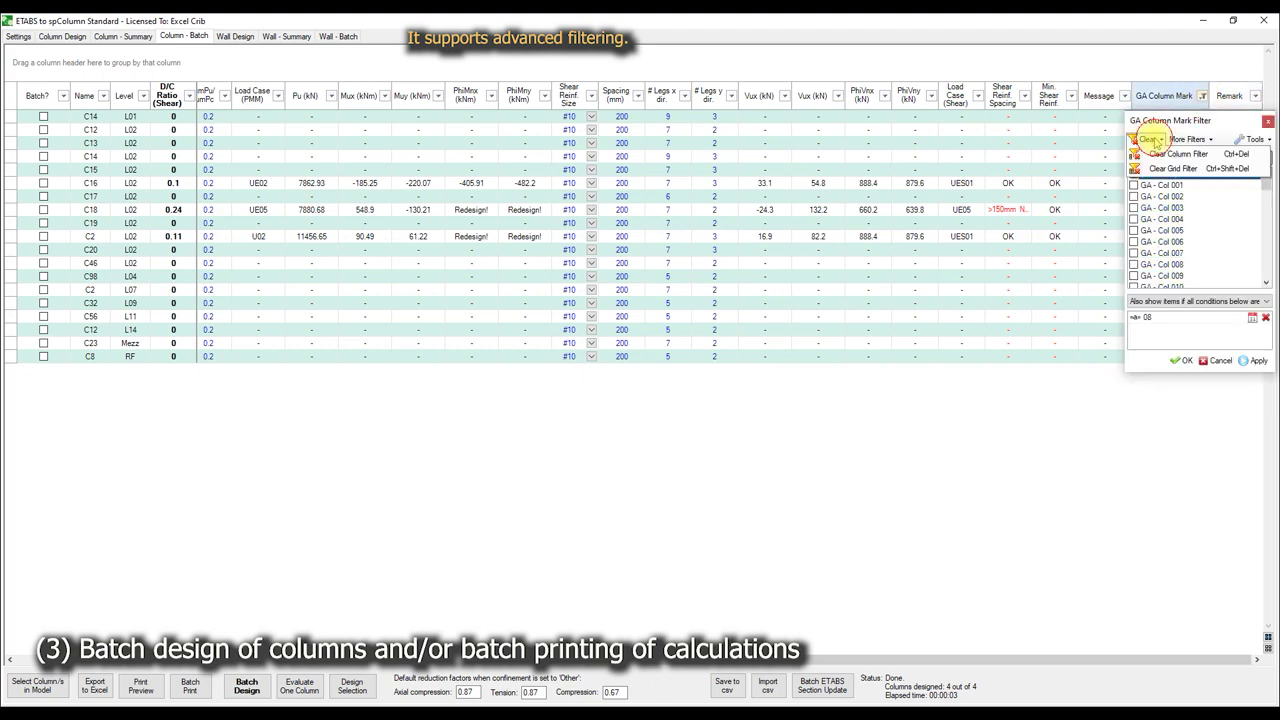
left_click(1172, 154)
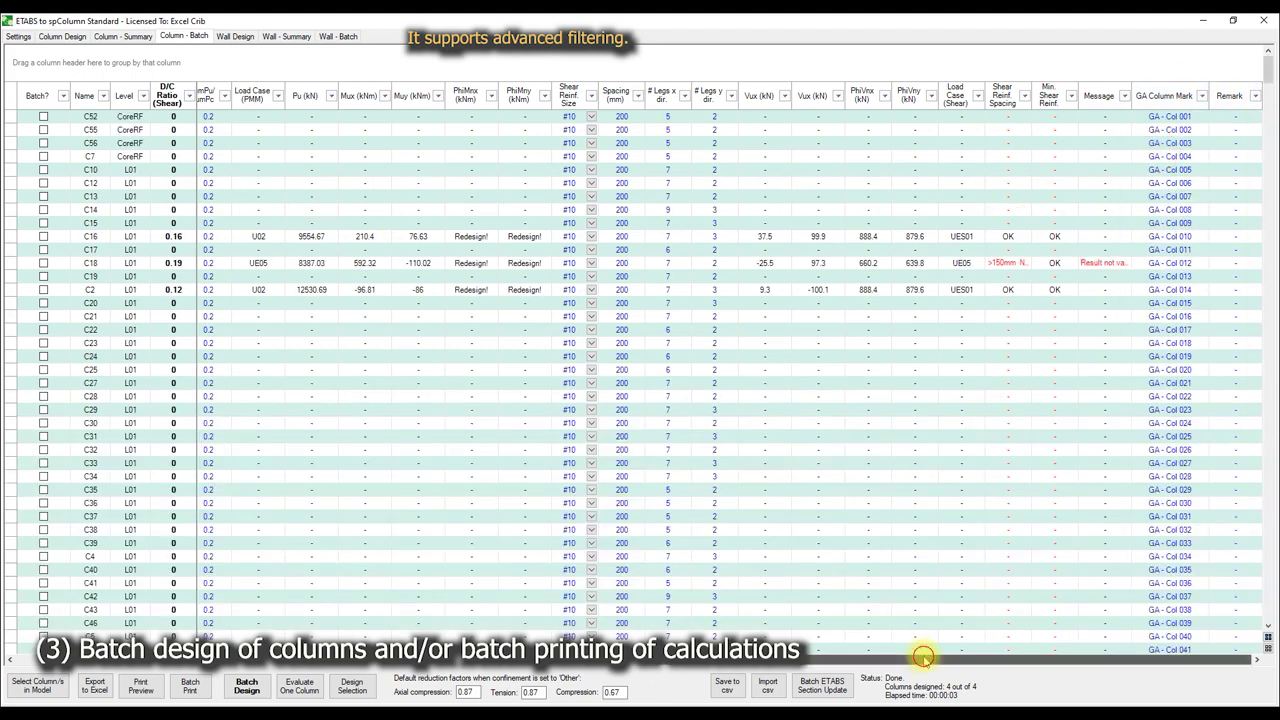
left_click_drag(922, 656, 163, 671)
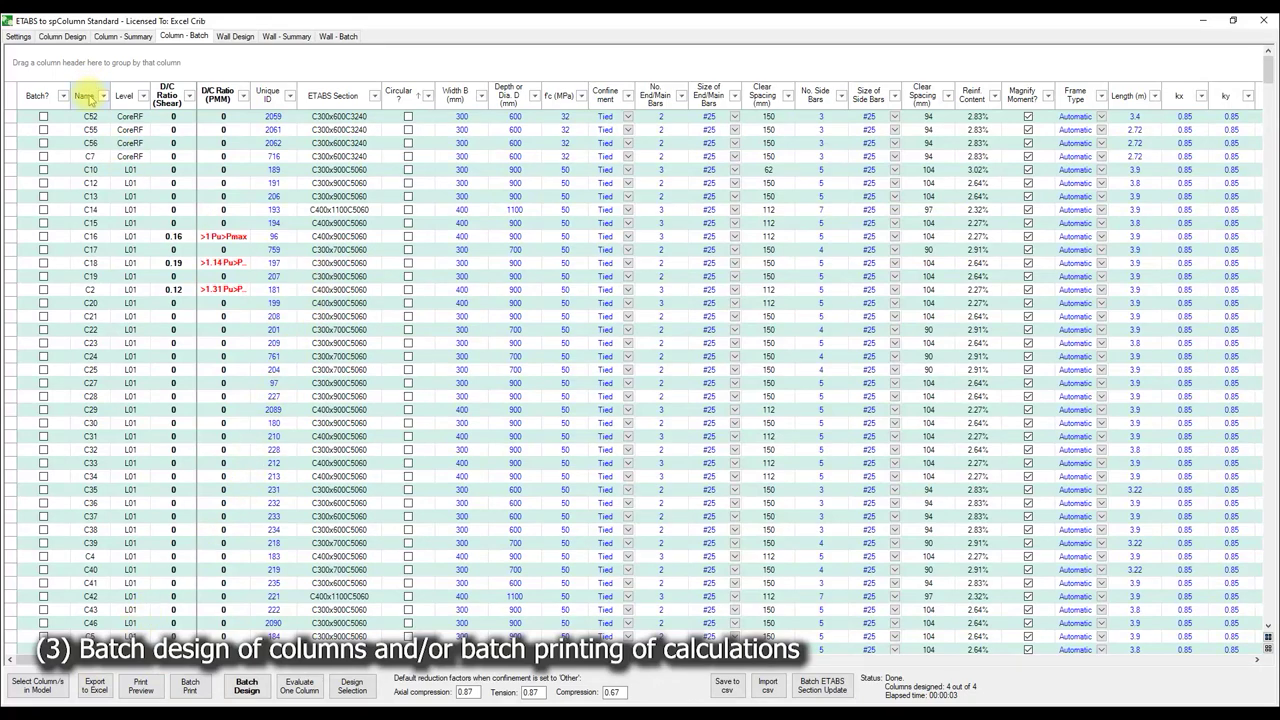
- Group the rows by Name and show only Circular? columns
left_click_drag(86, 96, 28, 67)
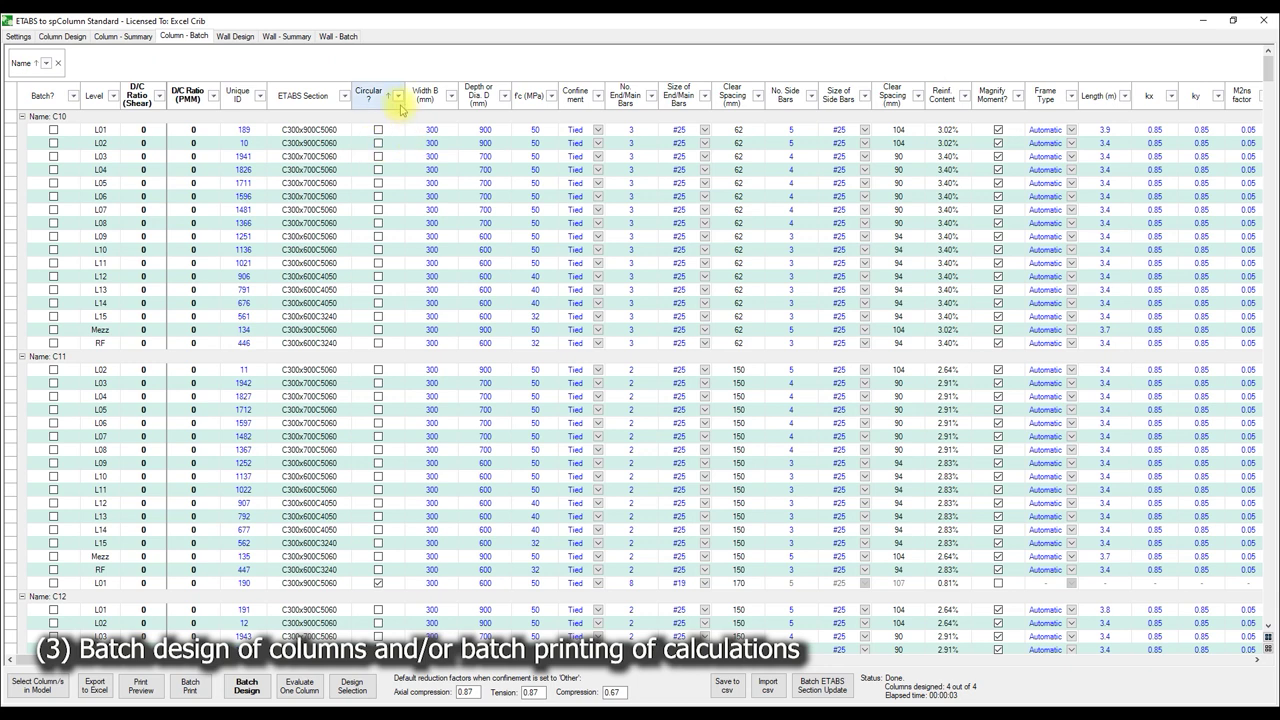
left_click(397, 97)
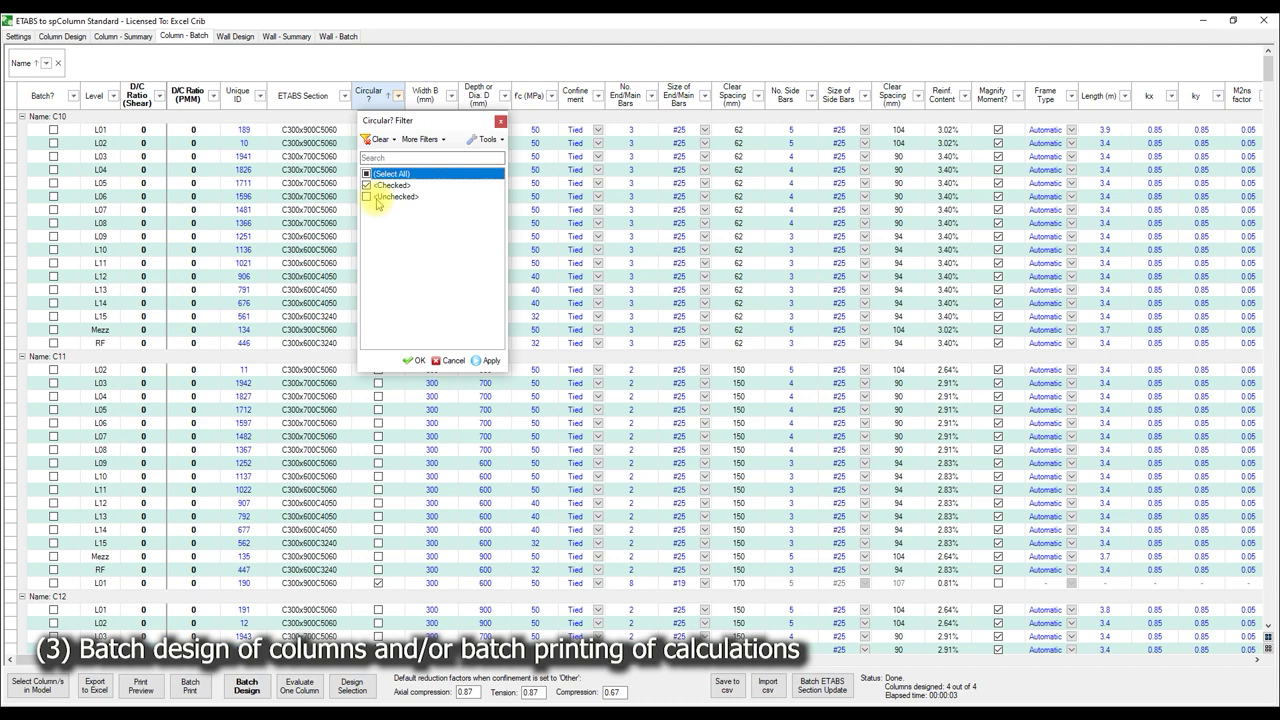
left_click(414, 360)
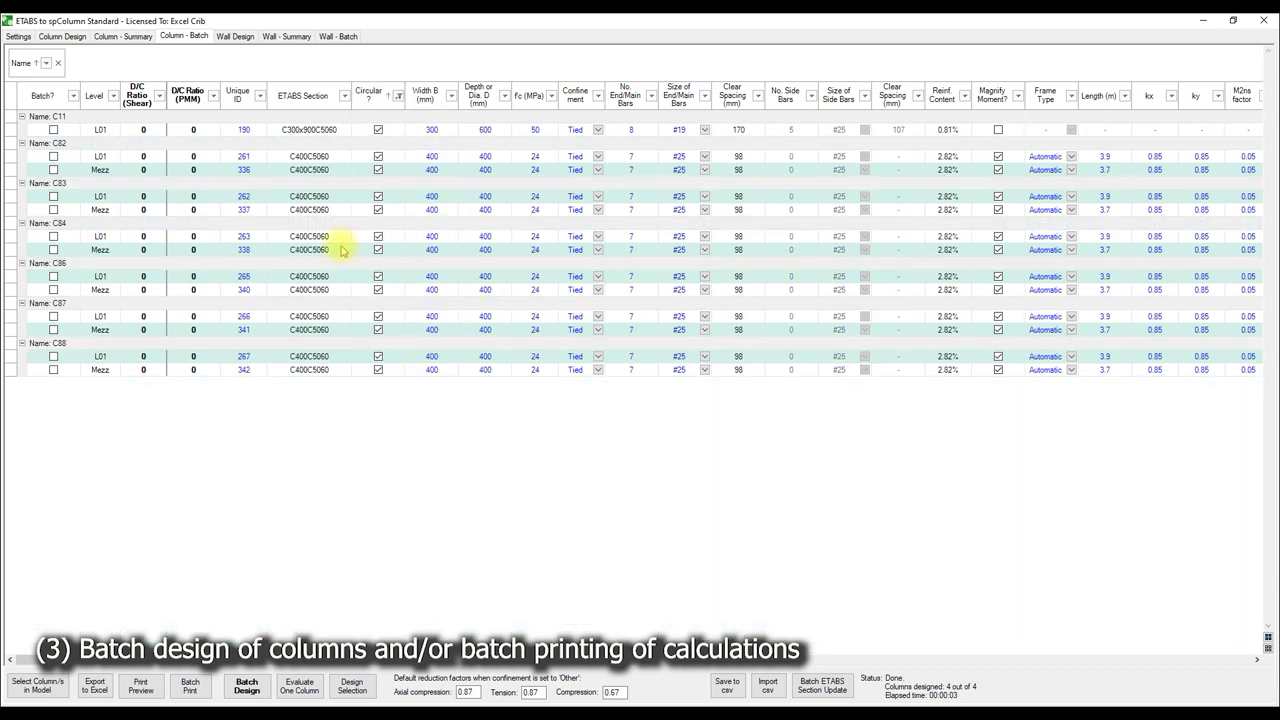
- Tick Batch? for every C82–C88 L01 and Mezz row
left_click(54, 156)
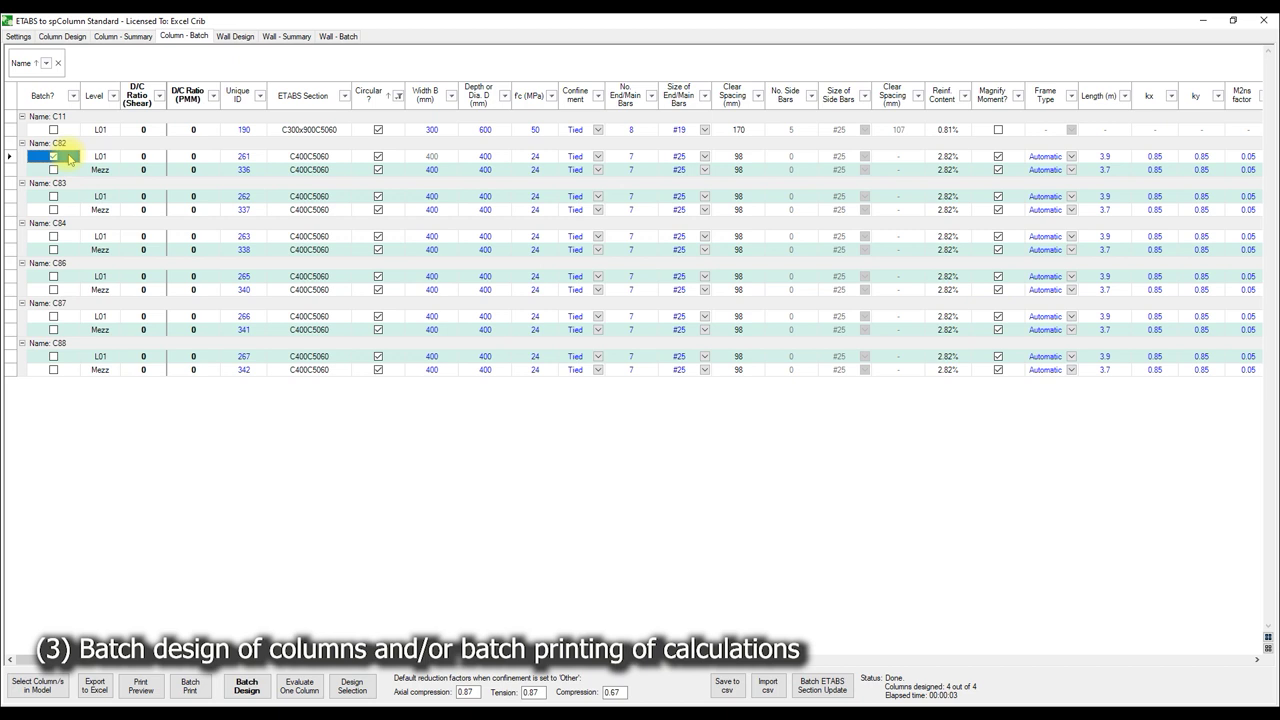
left_click(66, 373, "shift")
key("ctrl+v")
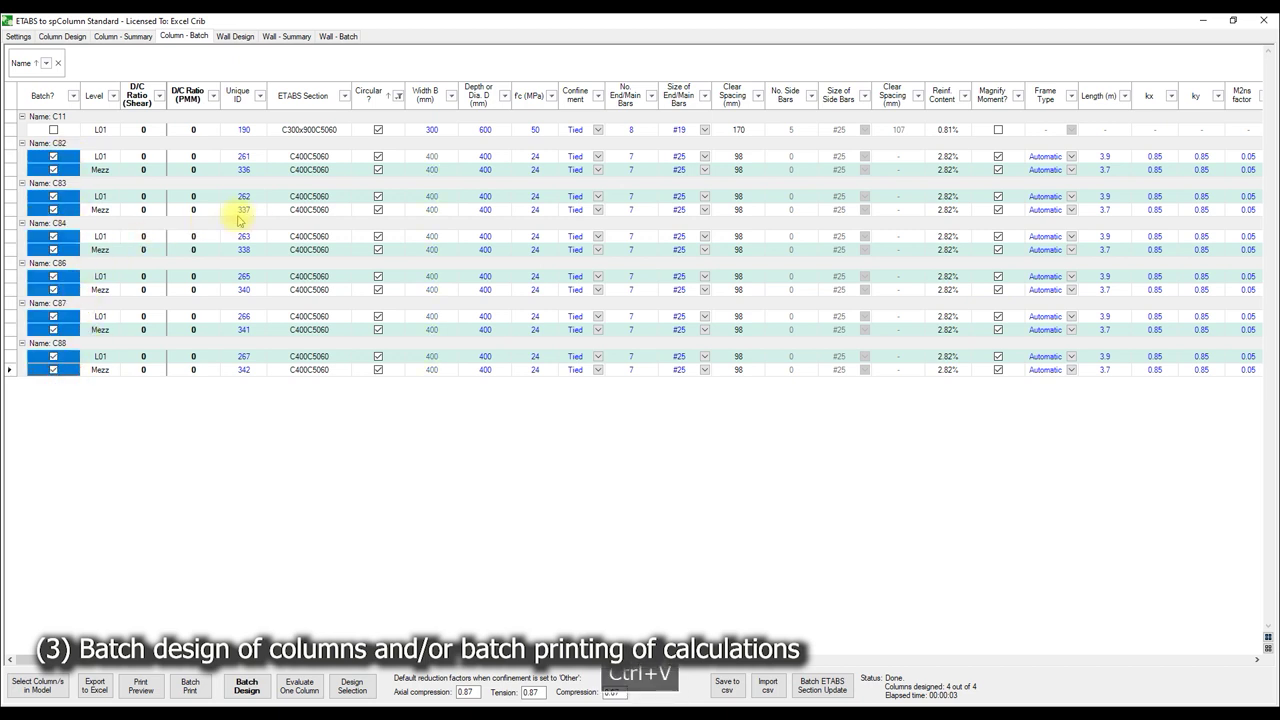
left_click(487, 212)
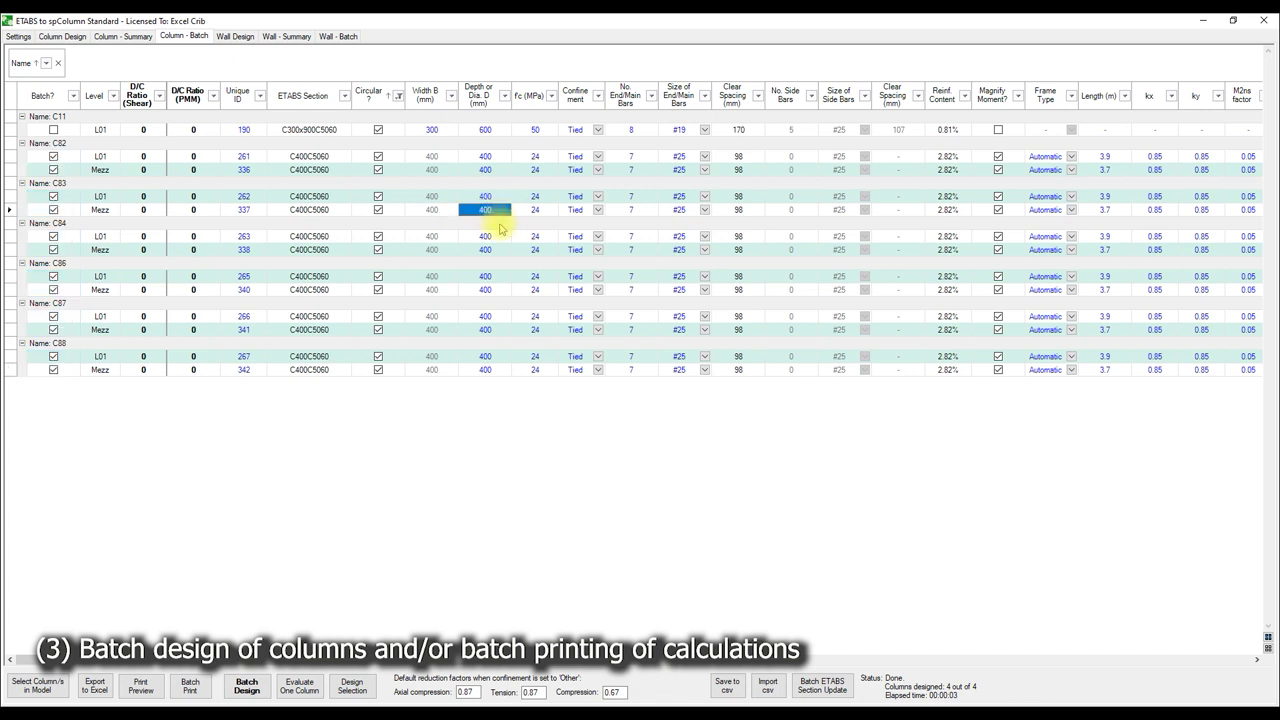
left_click(598, 157)
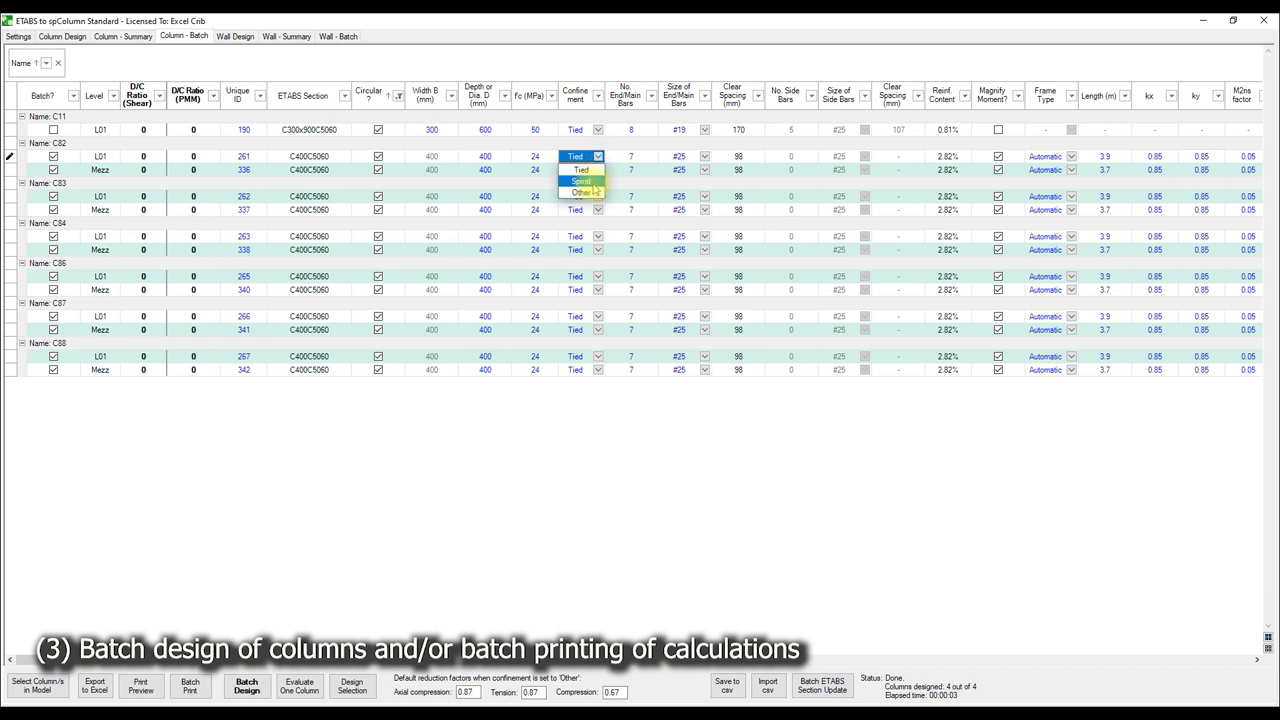
- Set C82 L01 confinement to Spiral and paste it into the C82–C88 and C11 rows
left_click(591, 182)
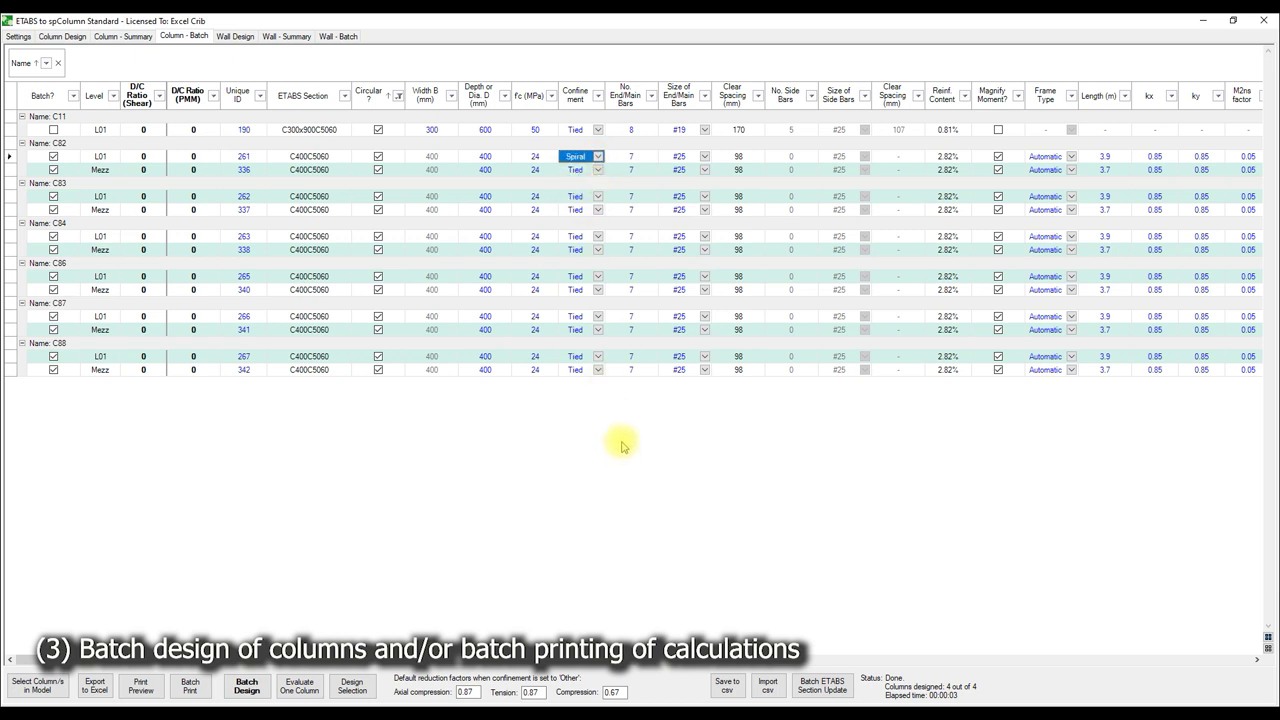
left_click(598, 170)
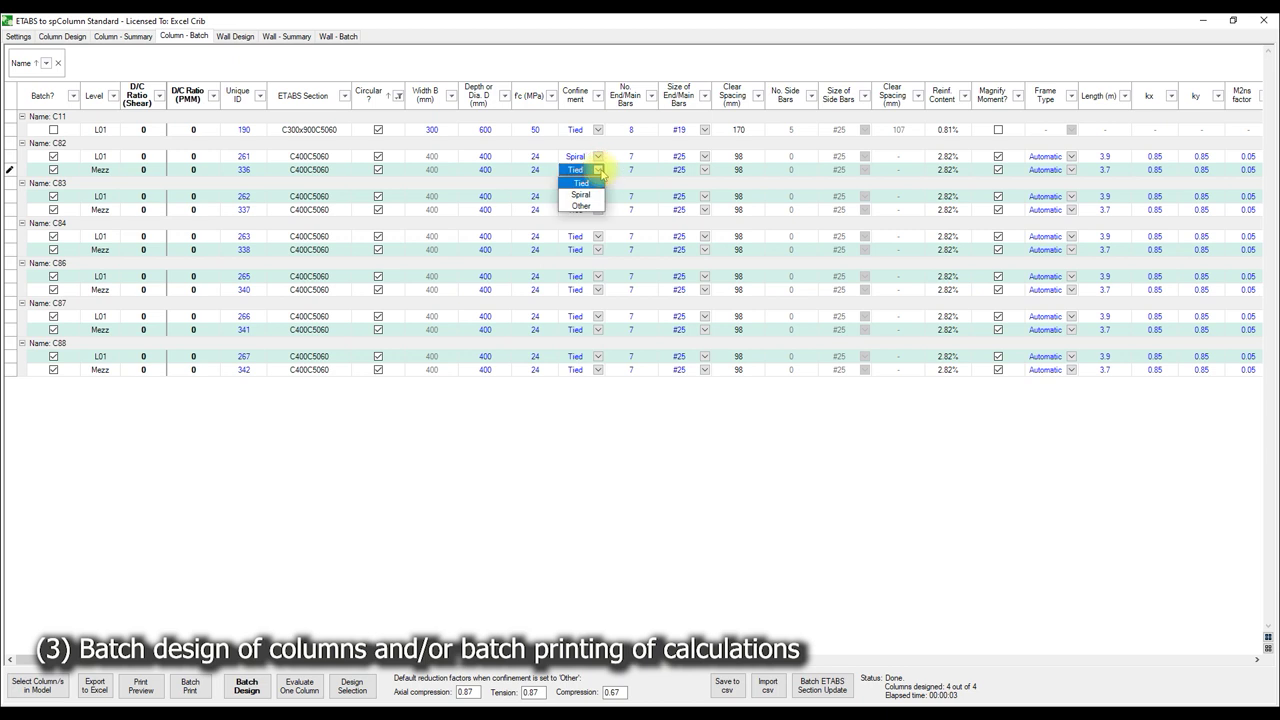
left_click(580, 159)
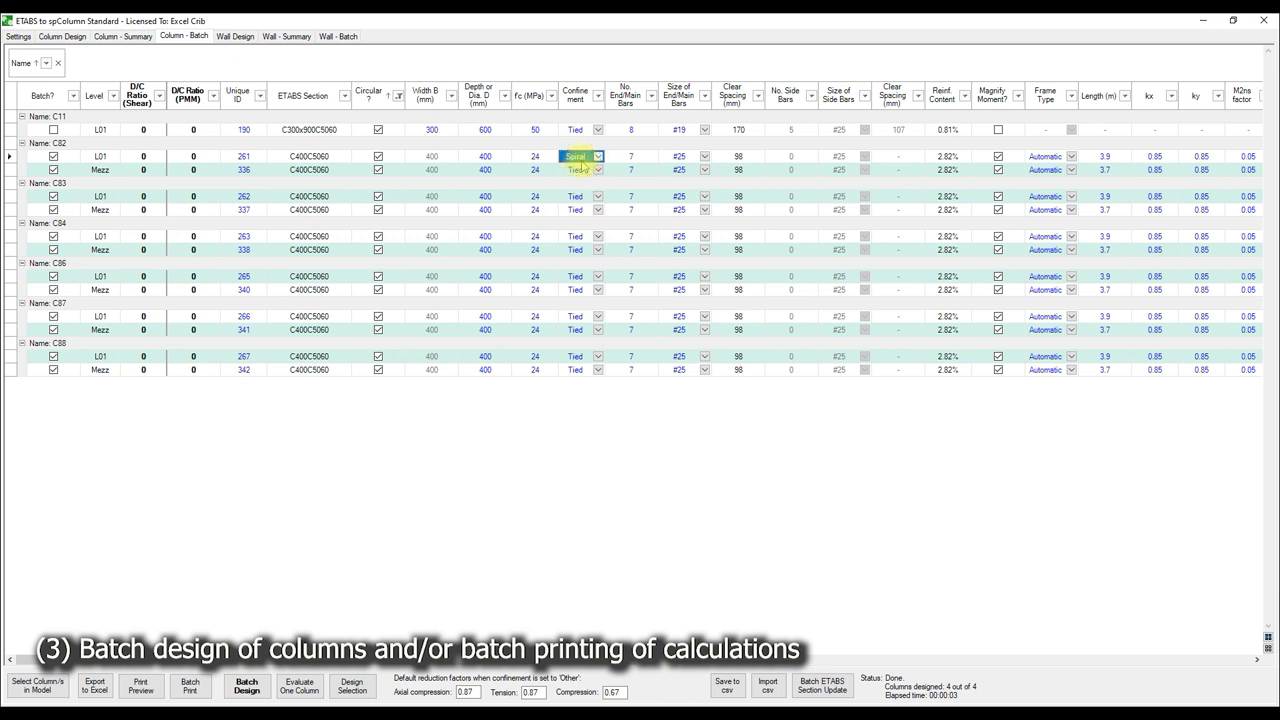
key("ctrl+c")
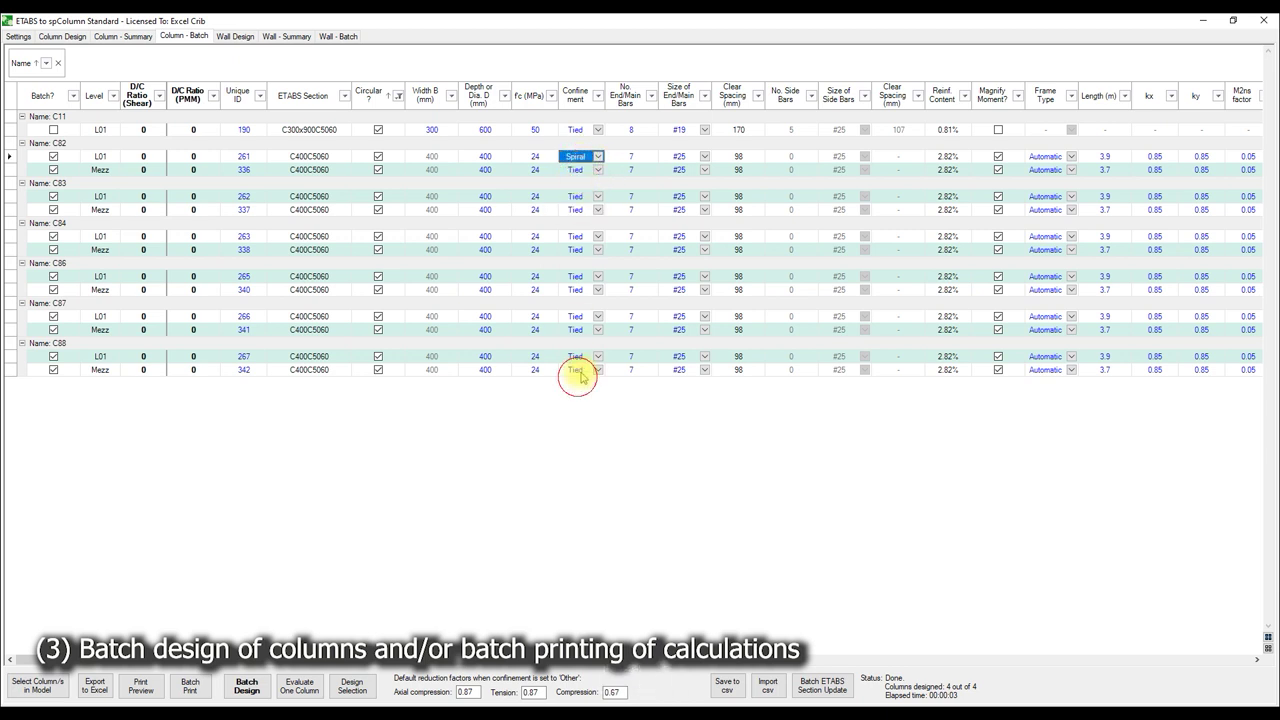
left_click_drag(578, 372, 597, 170)
key("ctrl+v")
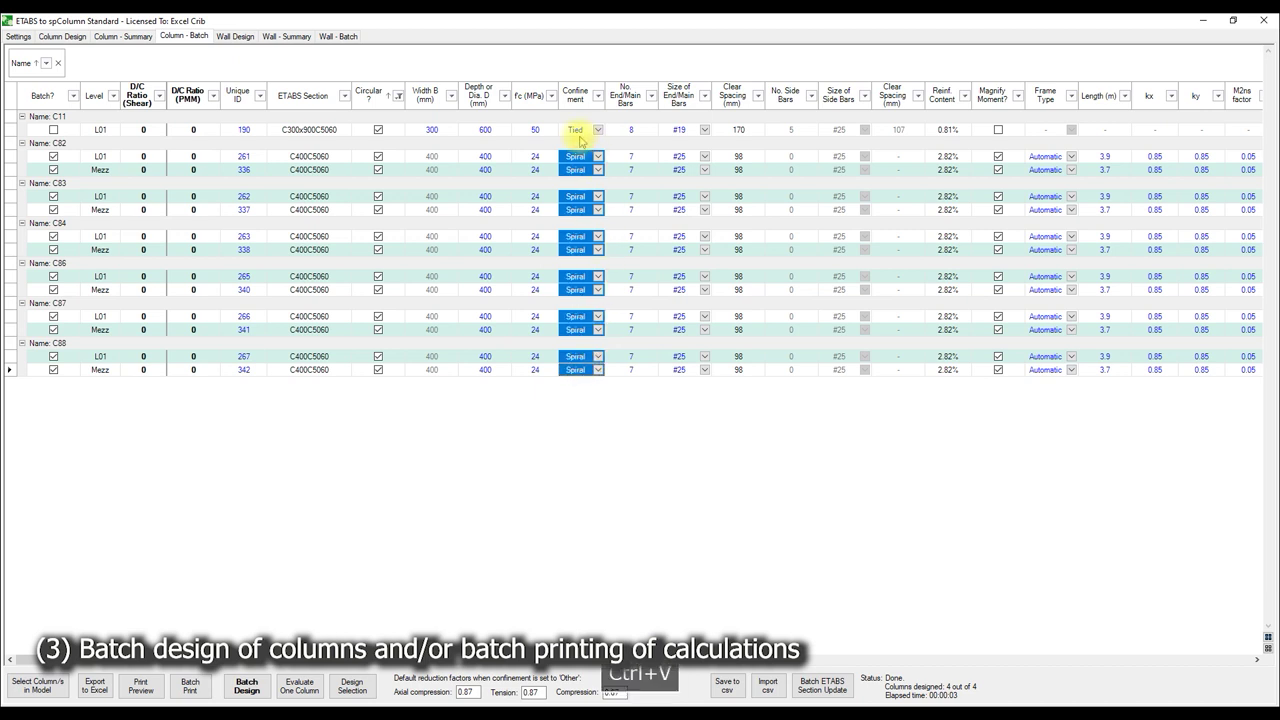
left_click(575, 130)
key("ctrl+v")
left_click(610, 198)
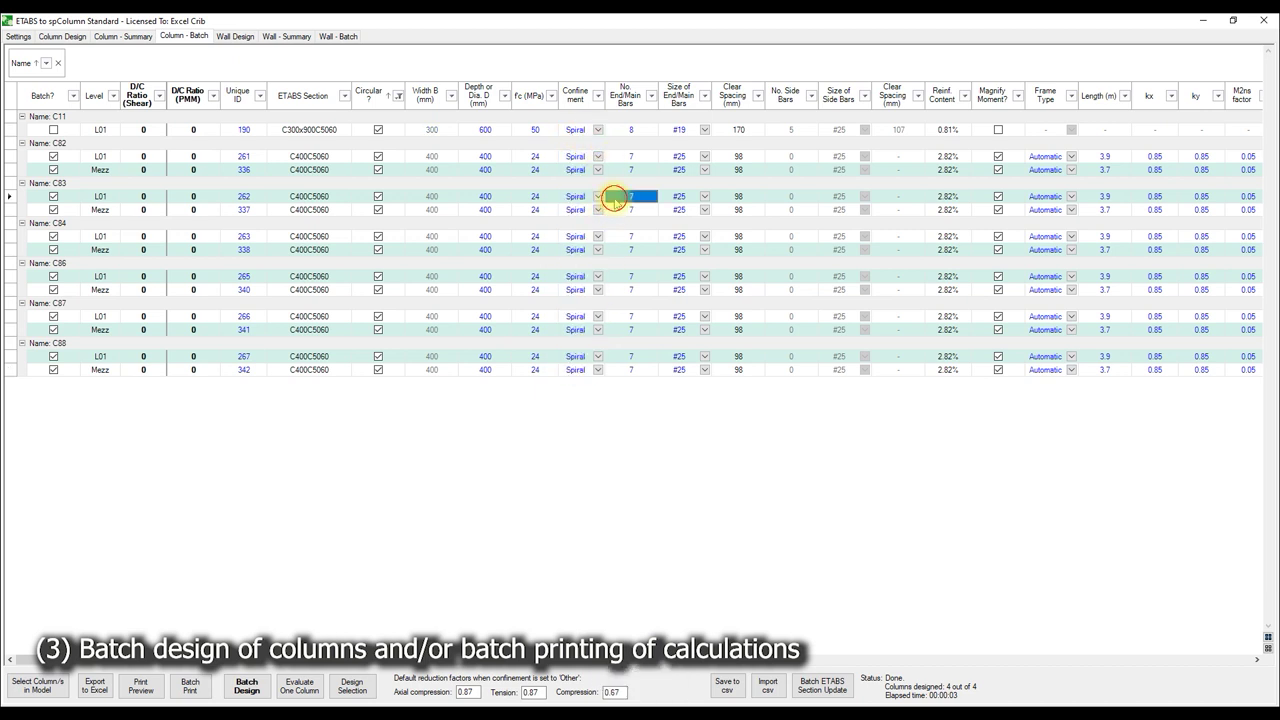
- Change C82 L01 confinement to Other and return C82 Mezz to Tied
left_click(598, 157)
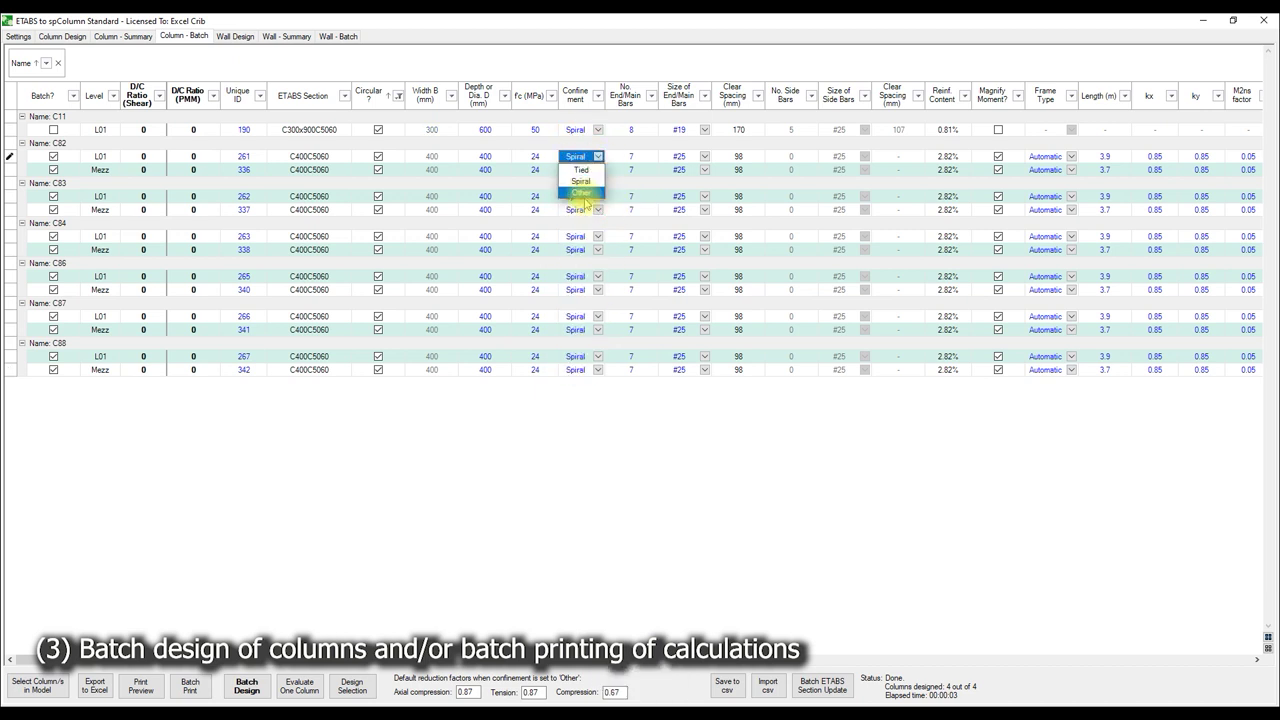
left_click(583, 193)
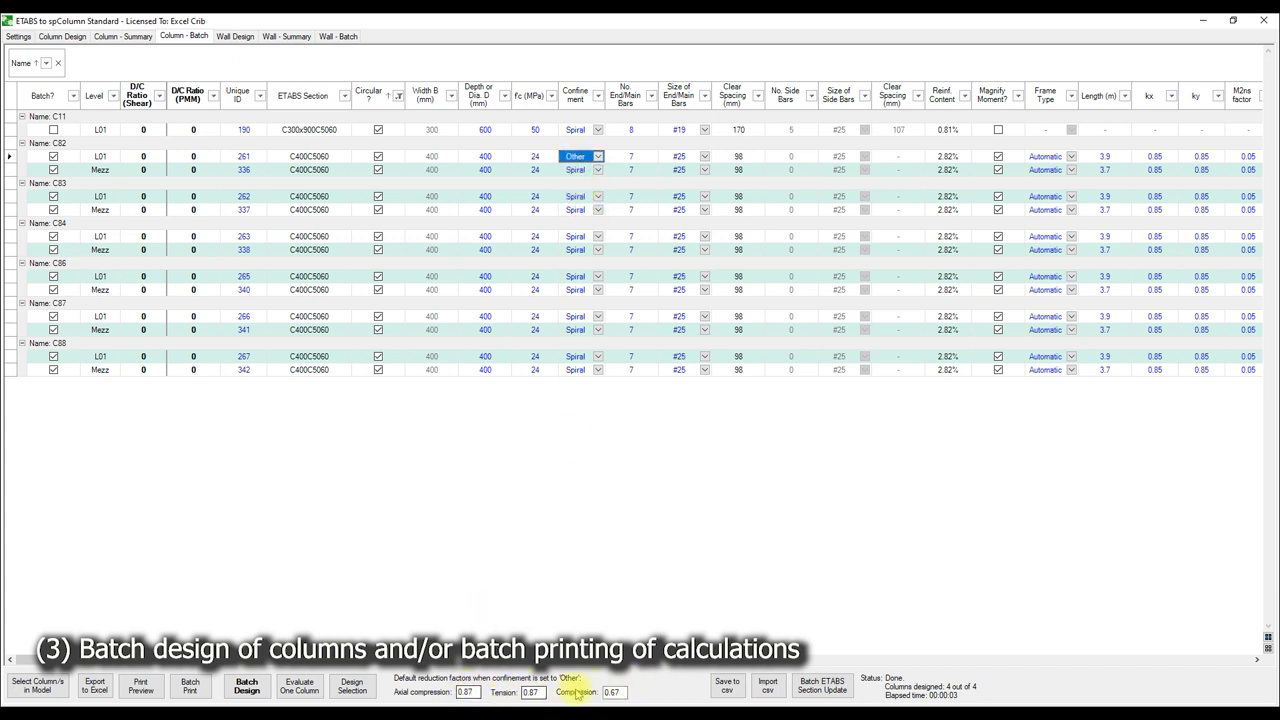
left_click(566, 277)
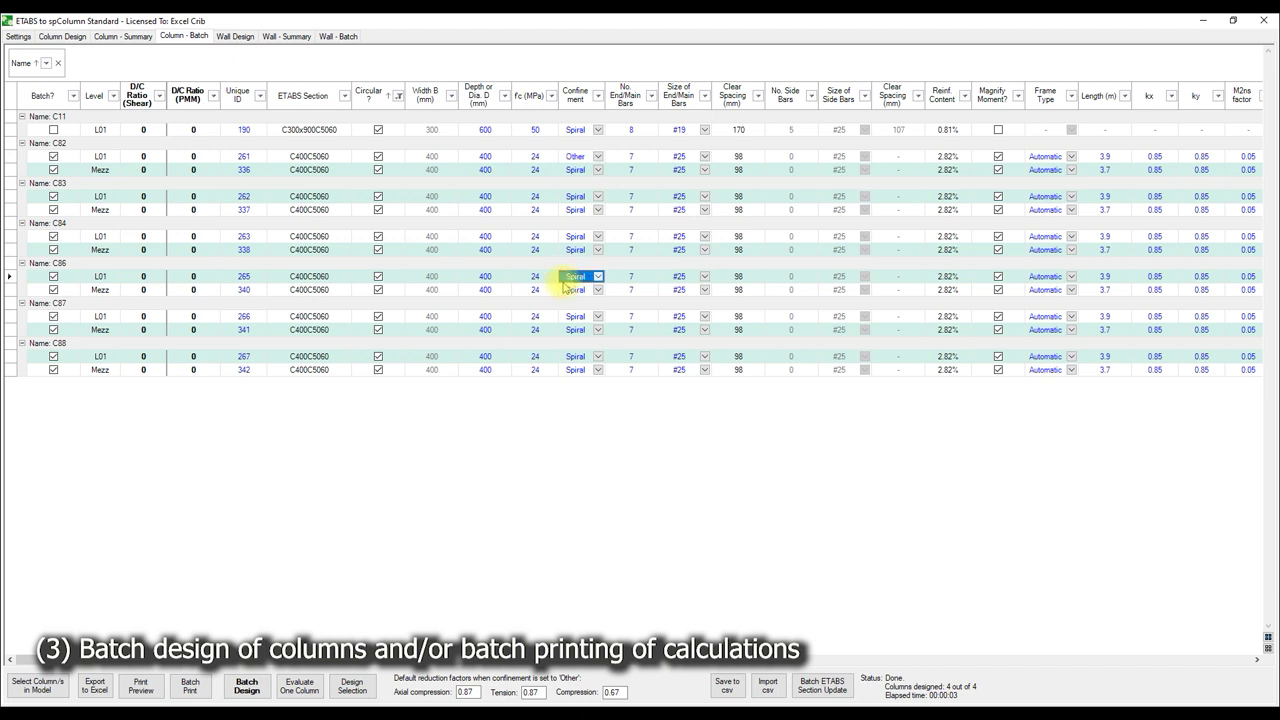
left_click(597, 170)
left_click(574, 200)
left_click(573, 196)
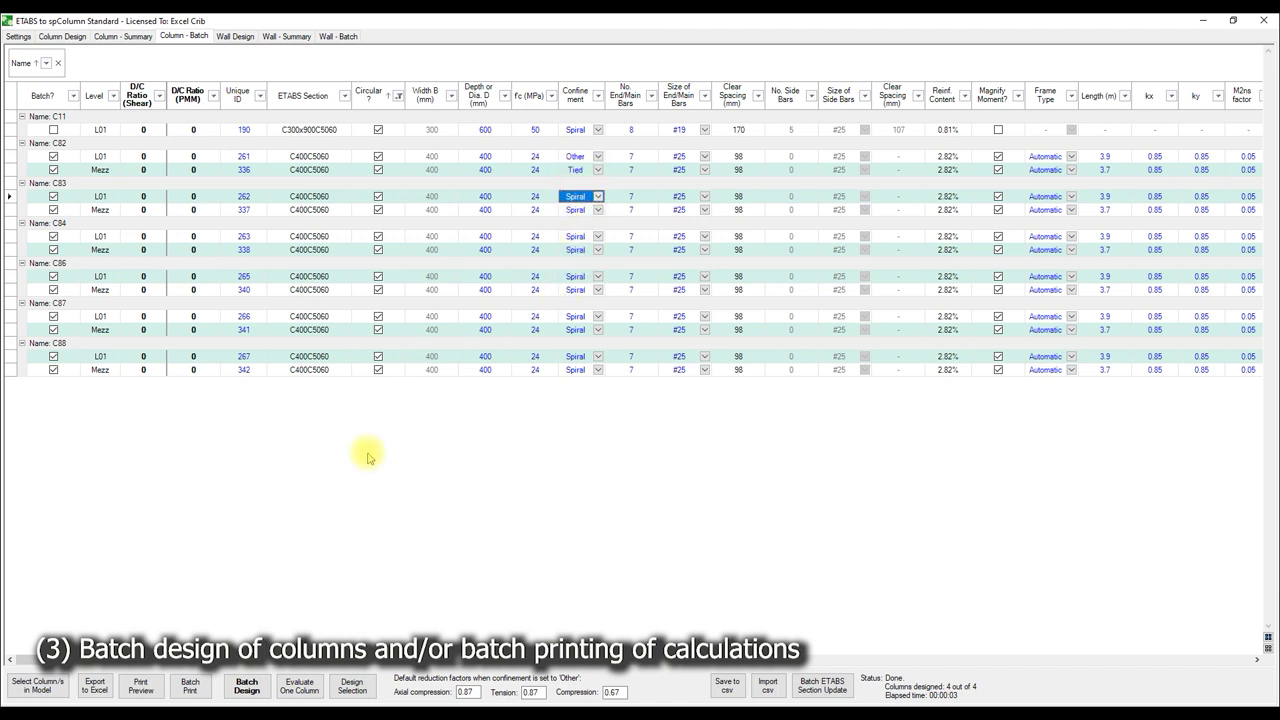
- Run Batch Print on the 12 Batch?-ticked columns from the Column - Batch tab
left_click(193, 692)
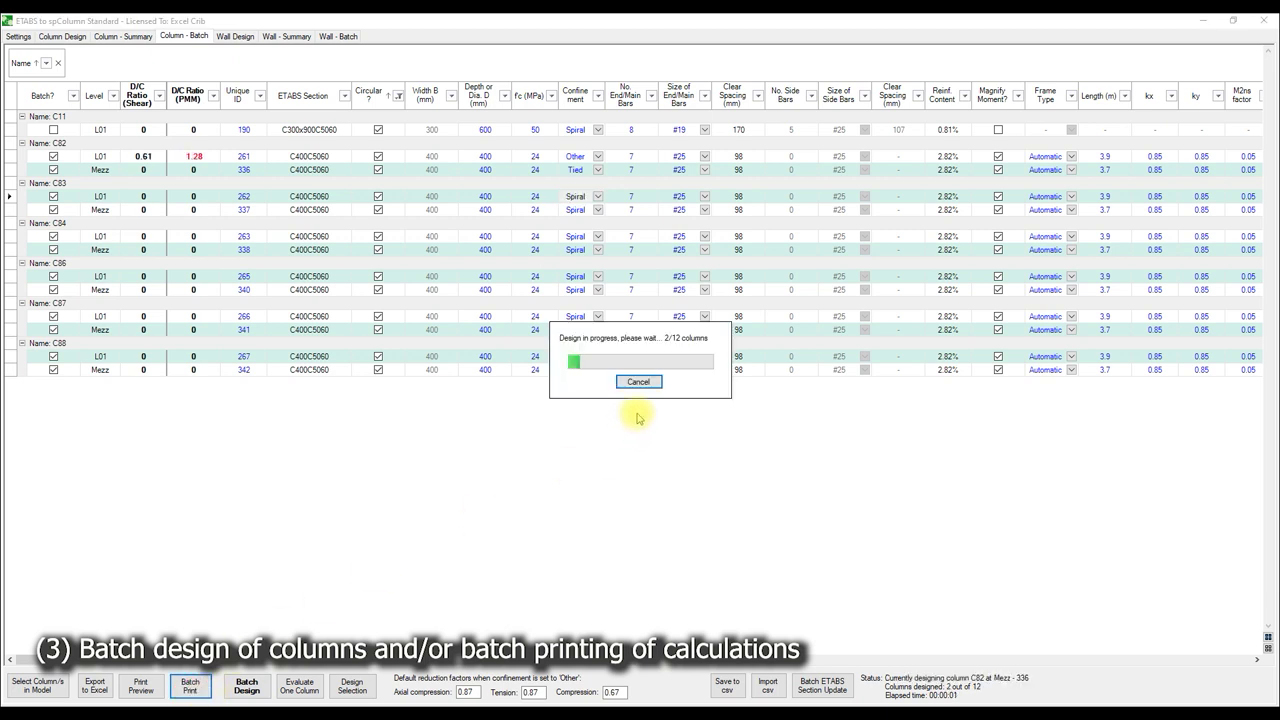
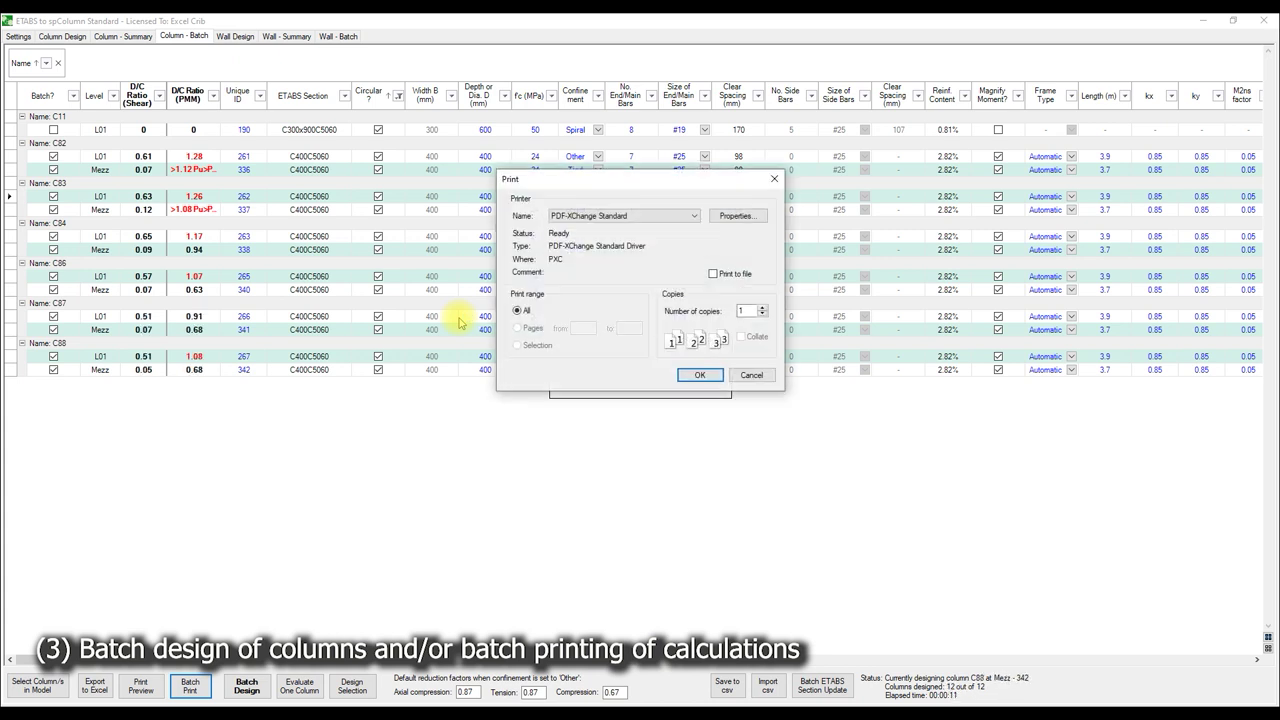
- Print all 12 columns' design calculations through PDF-XChange and save them as 'Circular Columns'
left_click(700, 374)
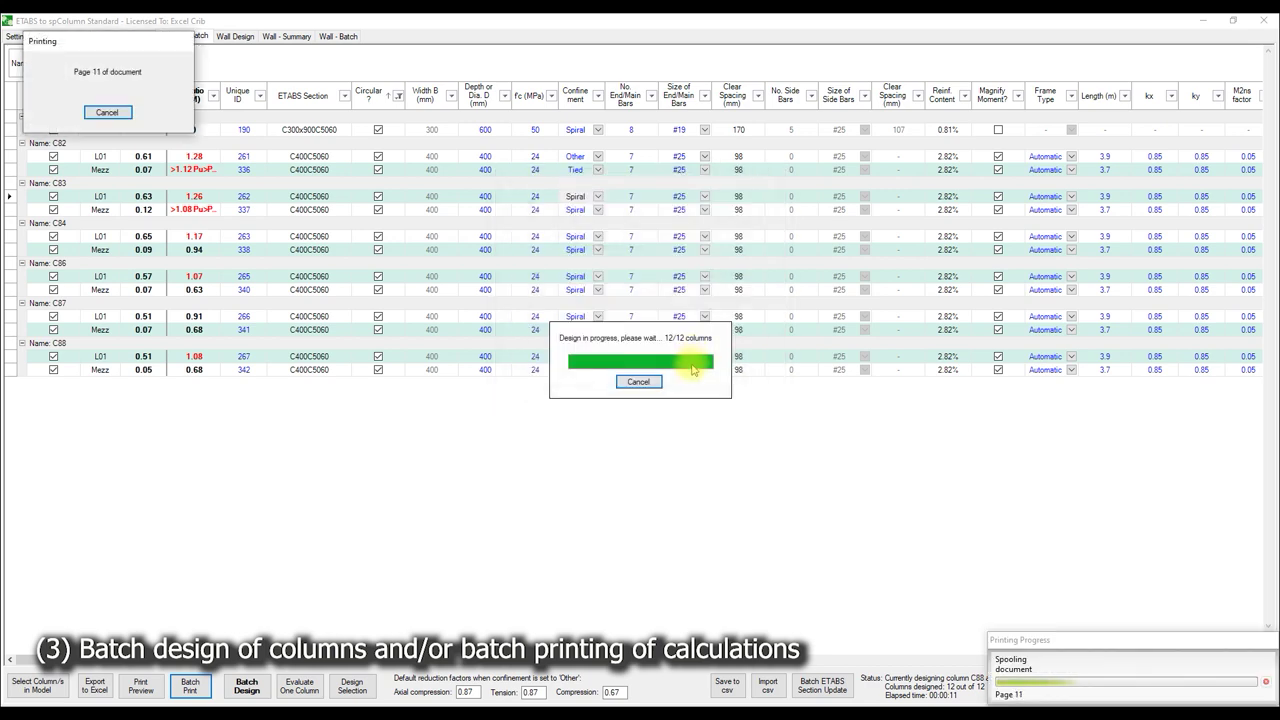
left_click(698, 416)
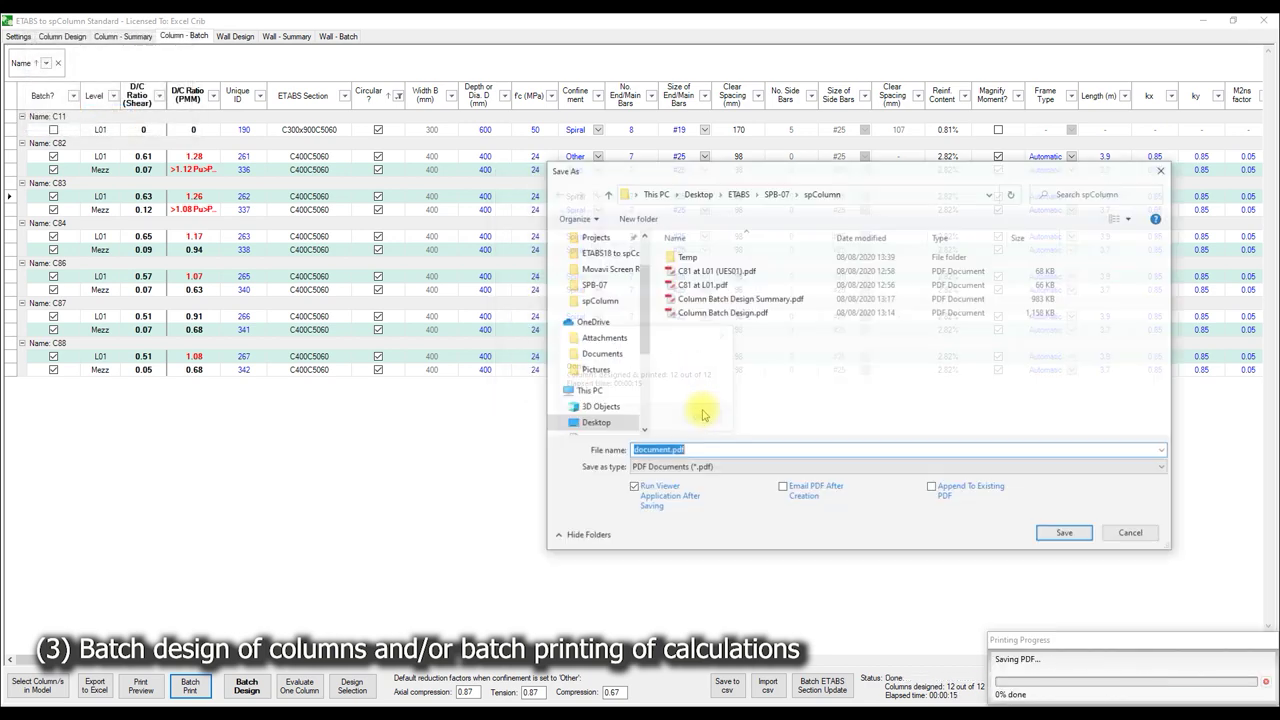
type("Circular Columns")
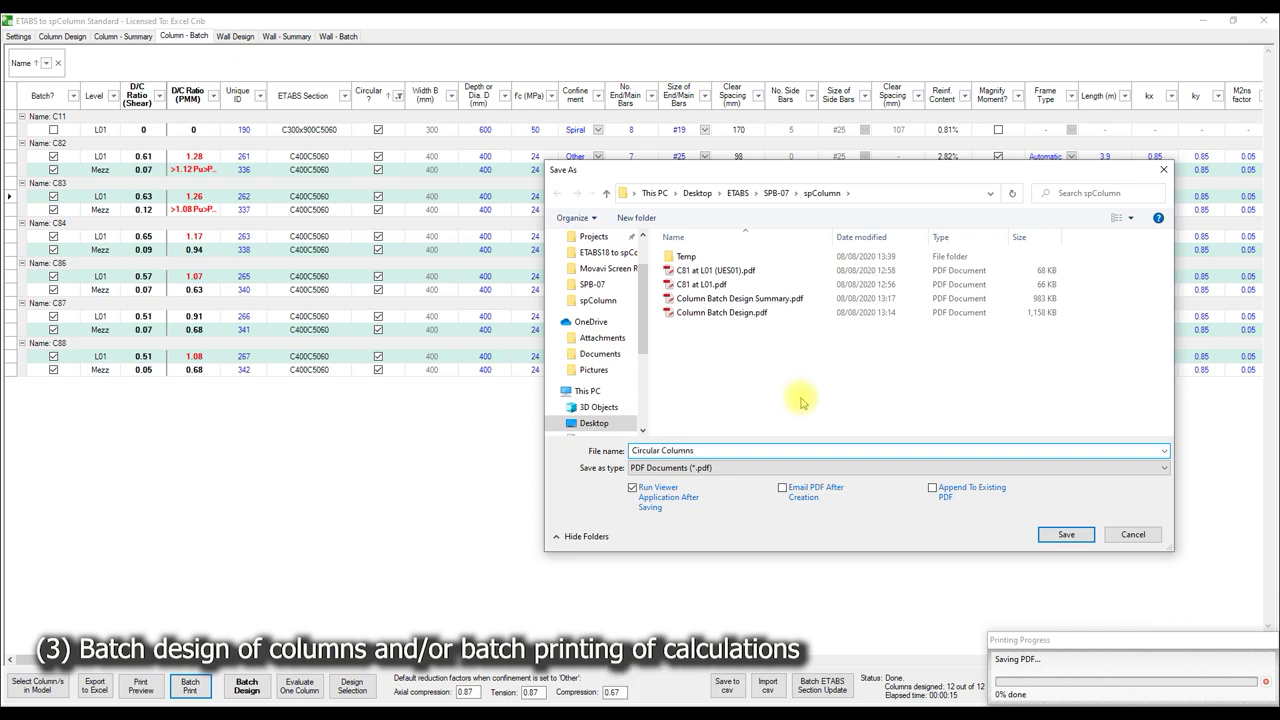
left_click(1066, 537)
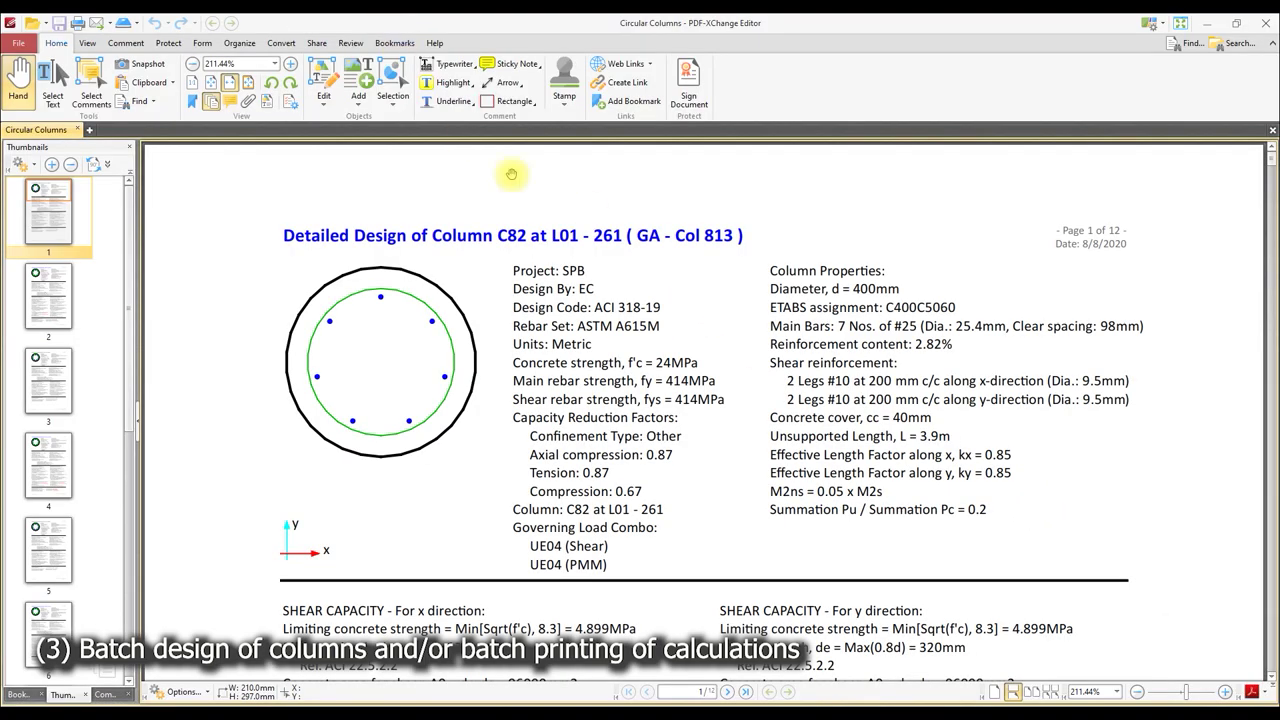
- Scroll through pages 1–4 of the Circular Columns report, then close the PDF
scroll(625, 312, "down", 1, "ctrl")
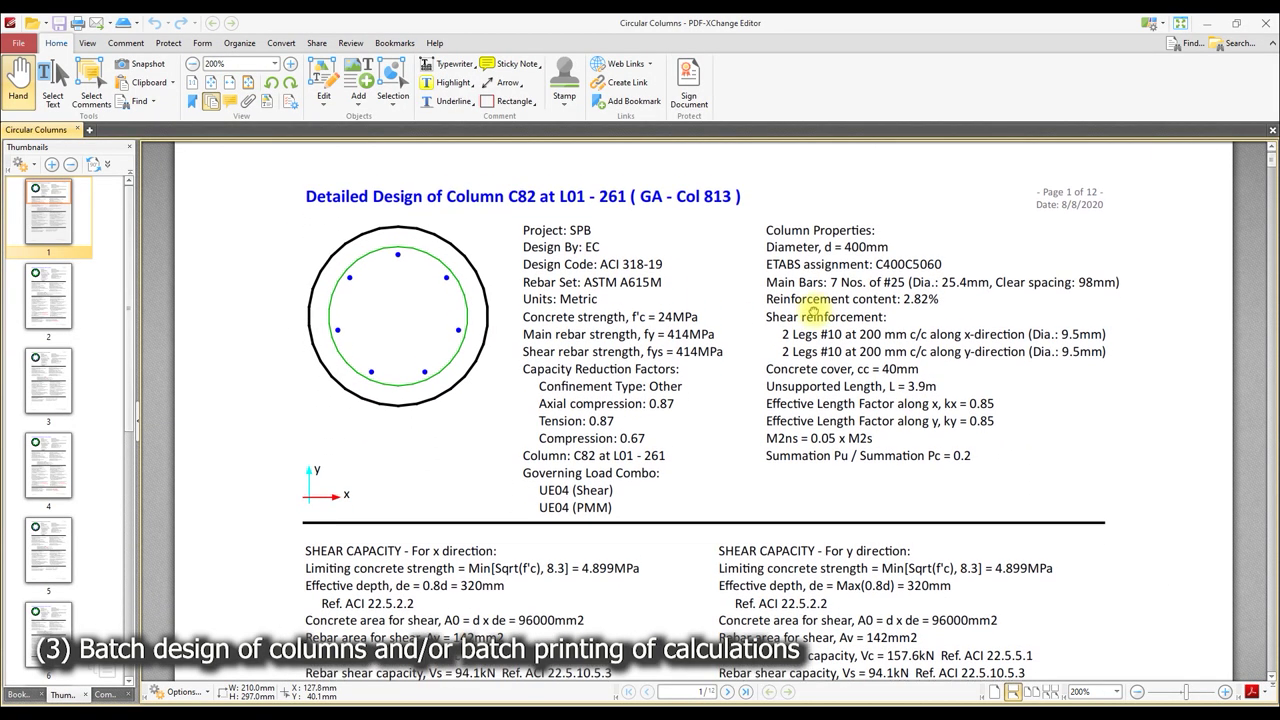
scroll(790, 338, "down", 1, "ctrl")
scroll(770, 340, "down", 1)
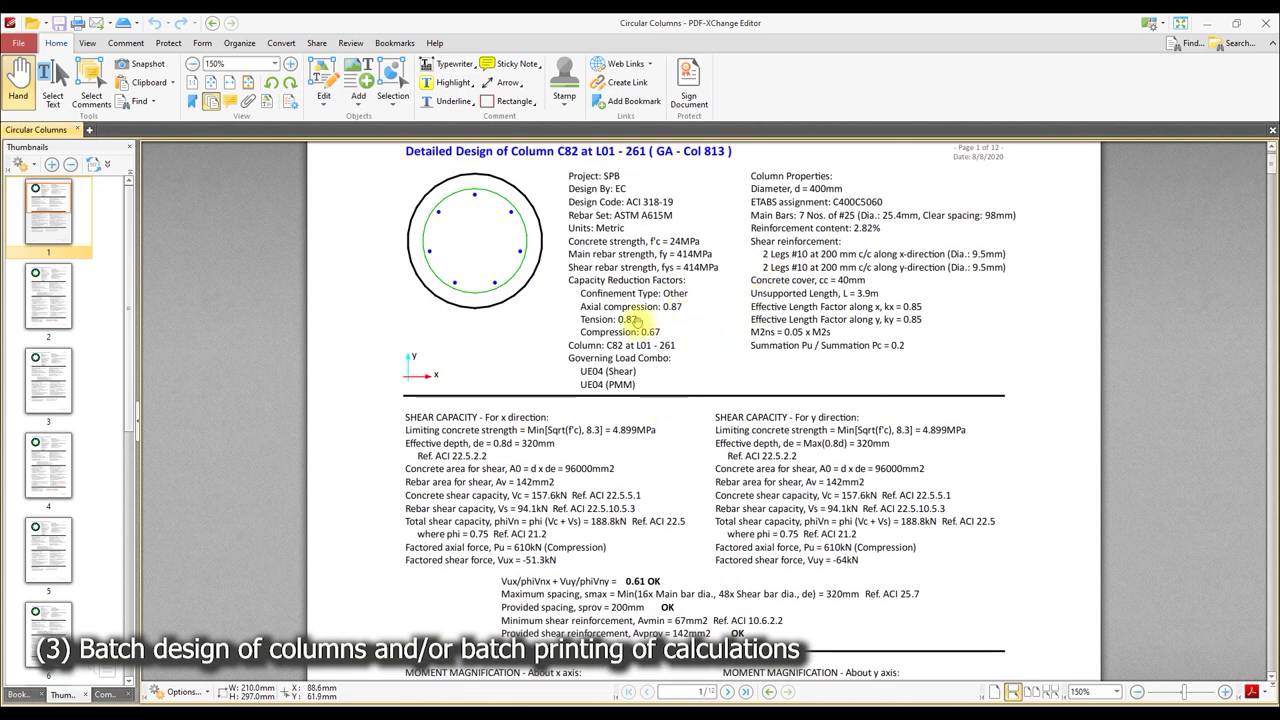
scroll(658, 435, "down", 2)
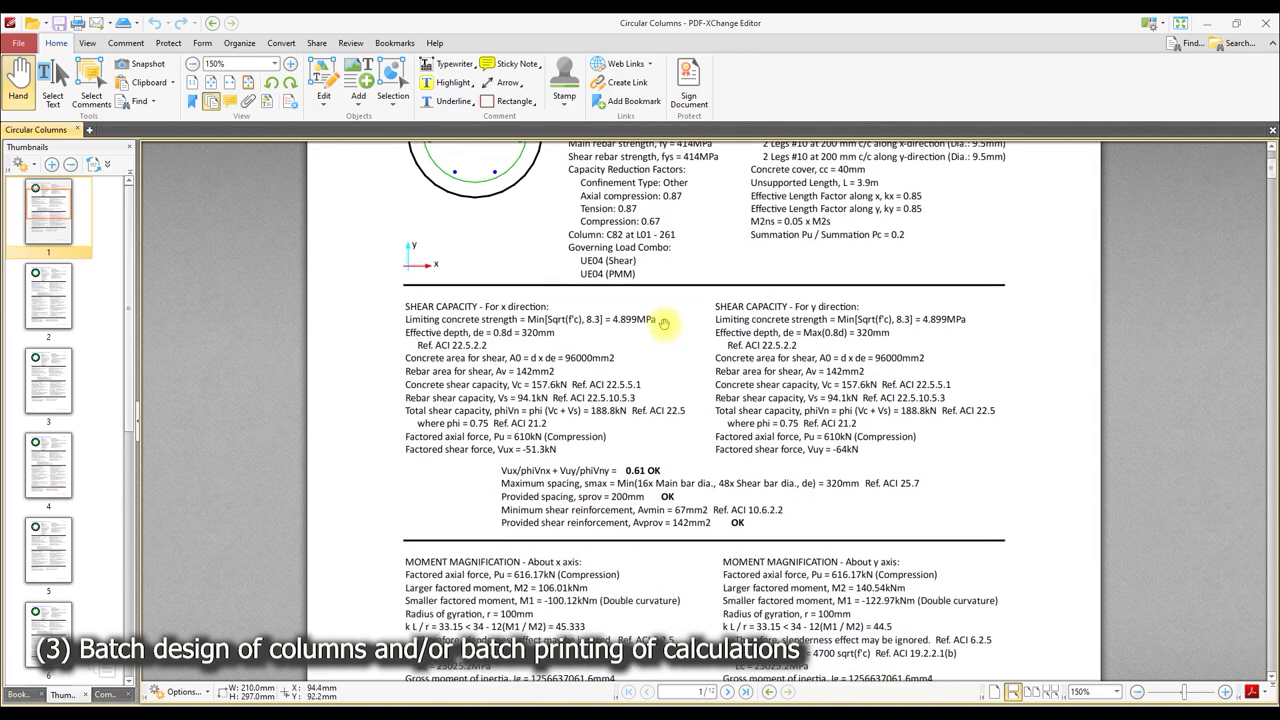
scroll(666, 600, "up", 2)
scroll(600, 480, "down", 6)
scroll(594, 320, "down", 3)
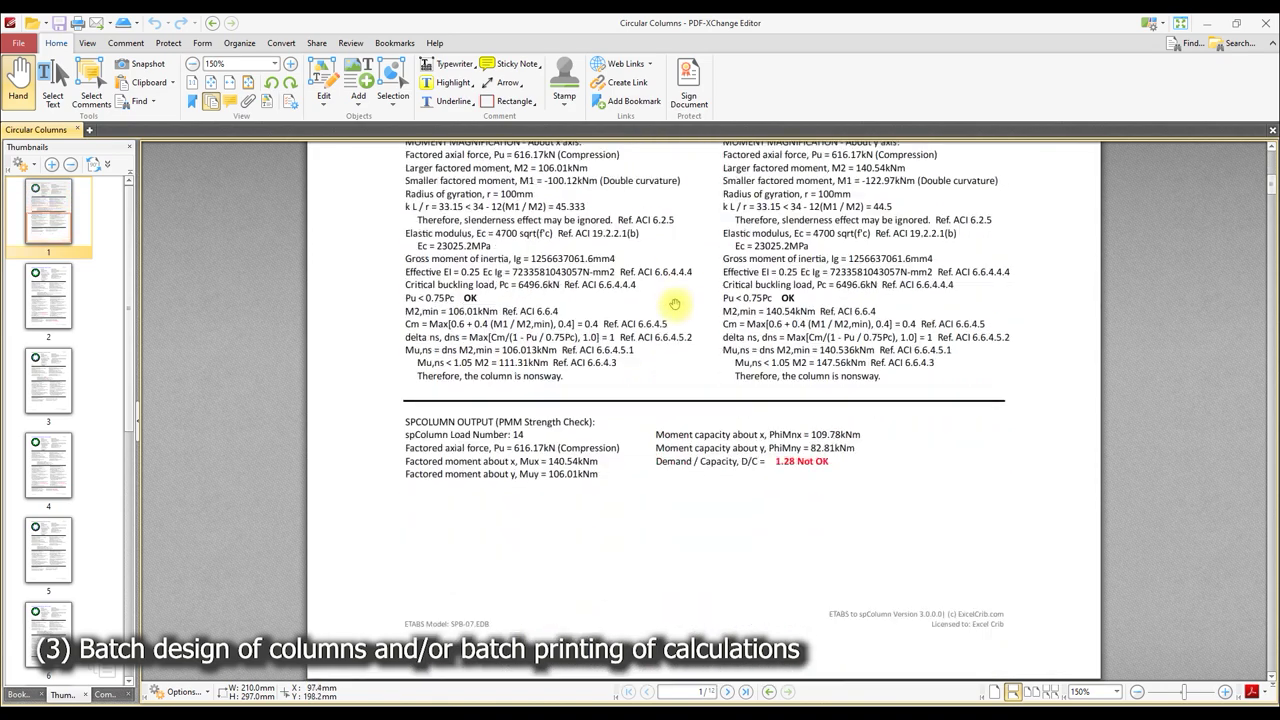
scroll(680, 450, "down", 5)
scroll(685, 432, "down", 3)
scroll(688, 430, "down", 5)
scroll(692, 428, "down", 4)
scroll(698, 424, "down", 4)
scroll(698, 424, "down", 3)
scroll(698, 440, "down", 3)
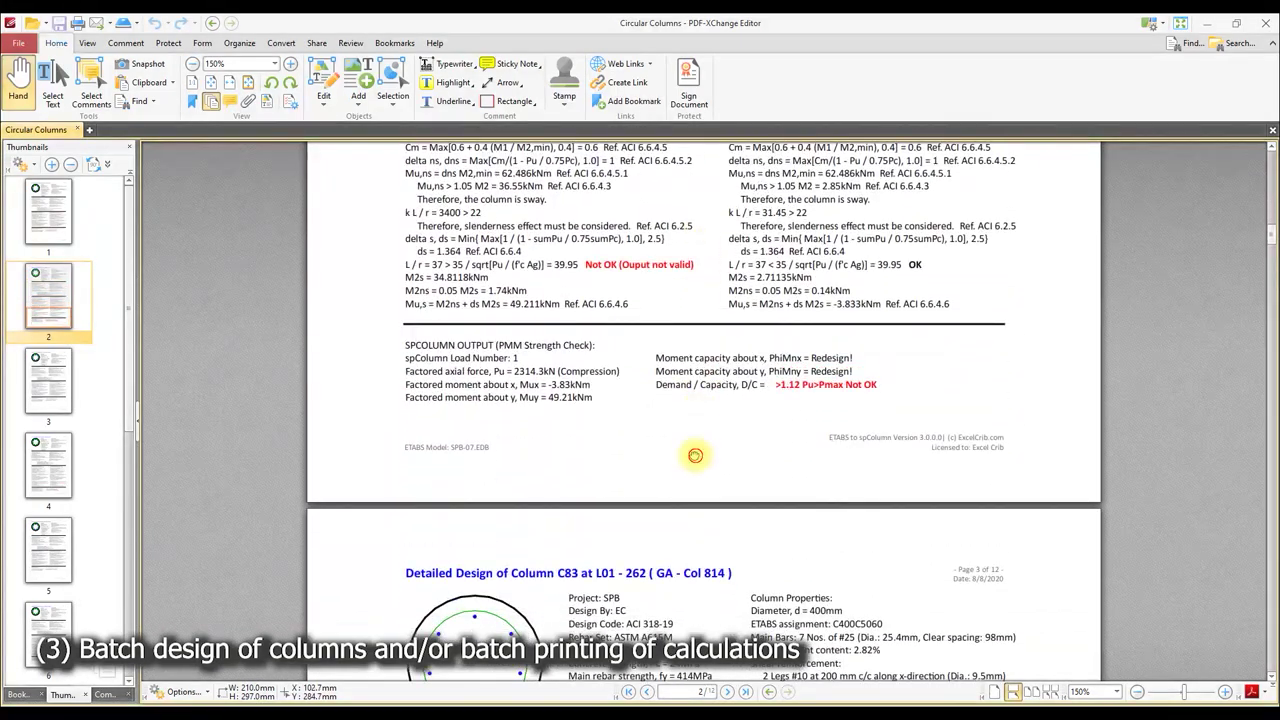
scroll(710, 450, "down", 5)
scroll(728, 420, "down", 5)
scroll(733, 350, "down", 1)
scroll(735, 448, "down", 4)
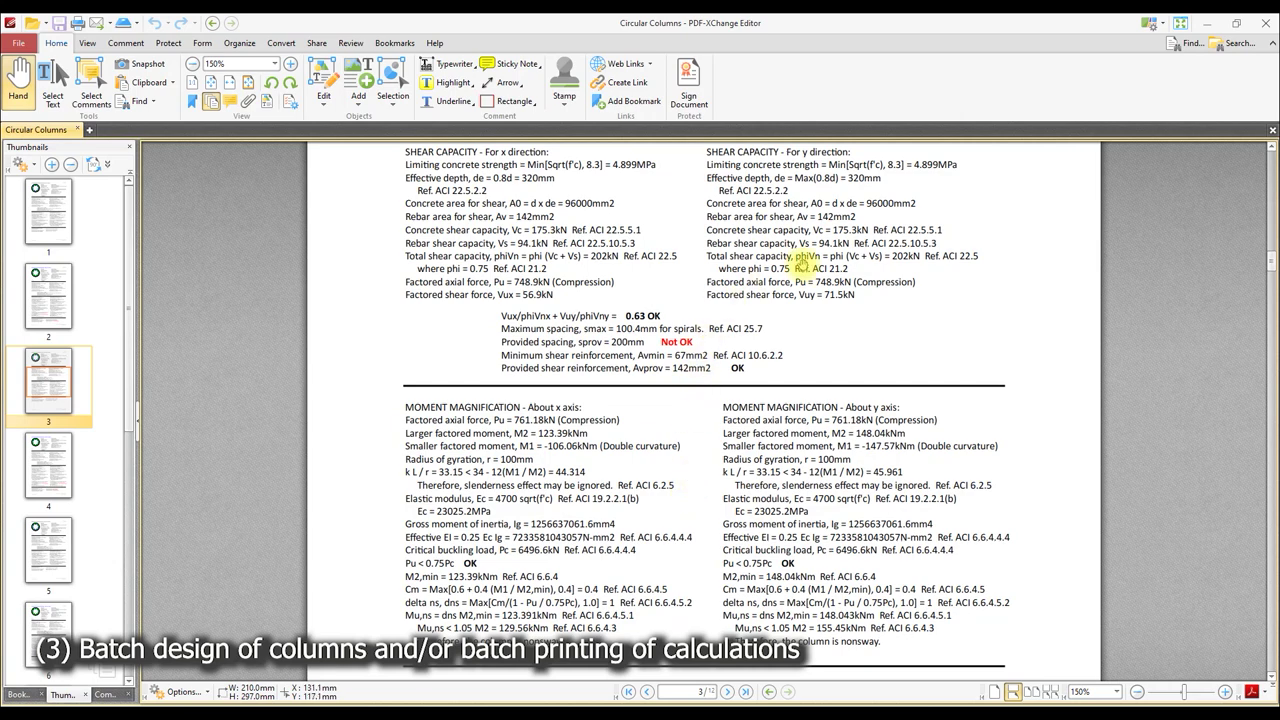
scroll(787, 425, "down", 3)
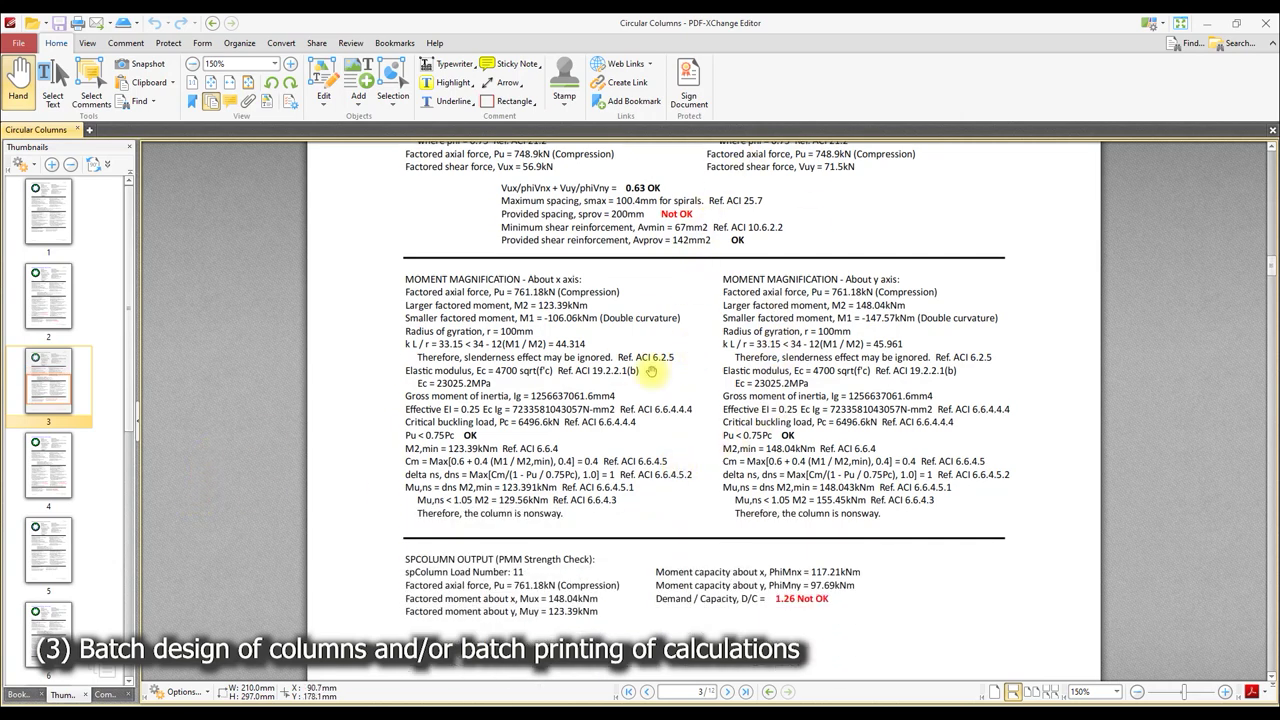
scroll(655, 380, "down", 3)
scroll(690, 500, "down", 5)
scroll(690, 501, "down", 5)
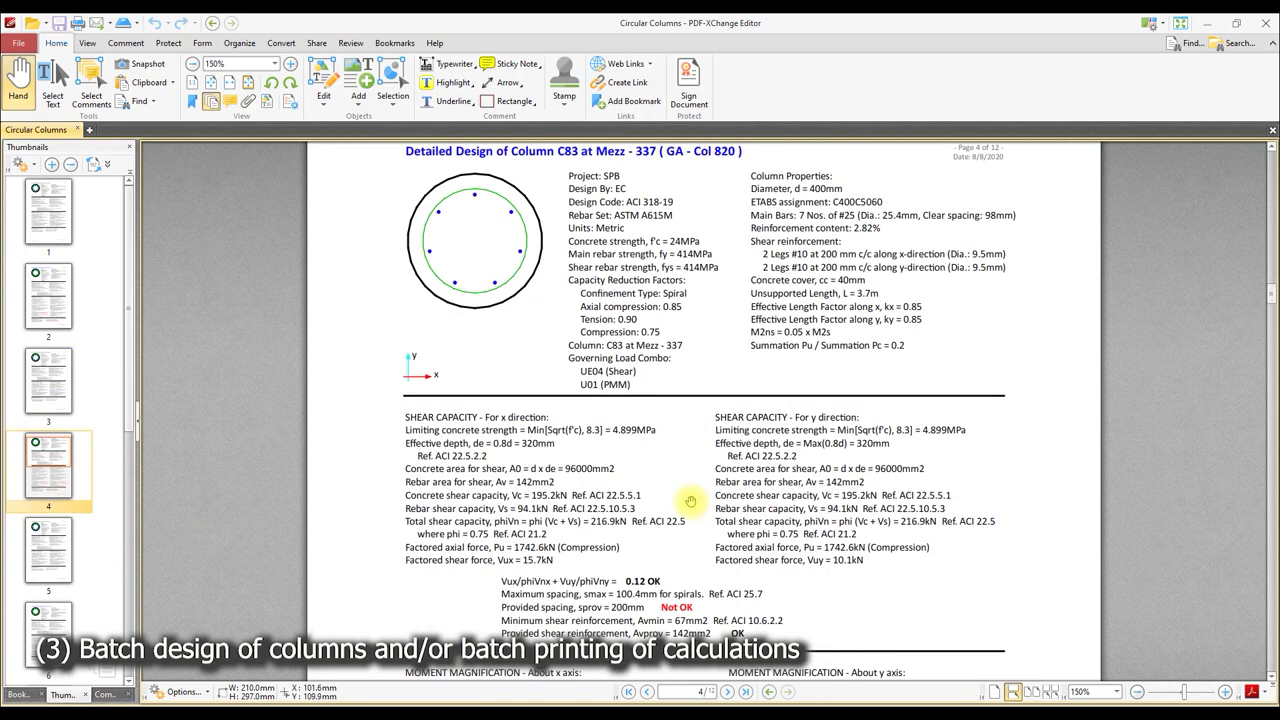
scroll(694, 498, "up", 2)
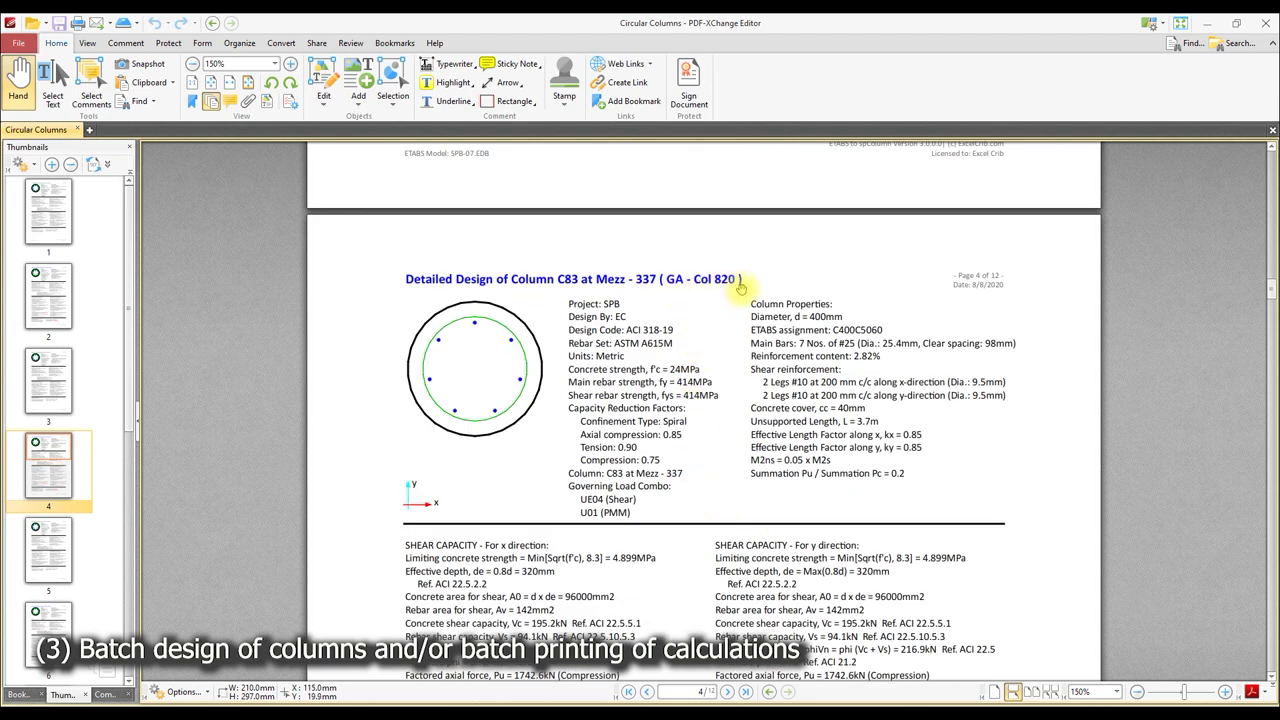
left_click(1266, 26)
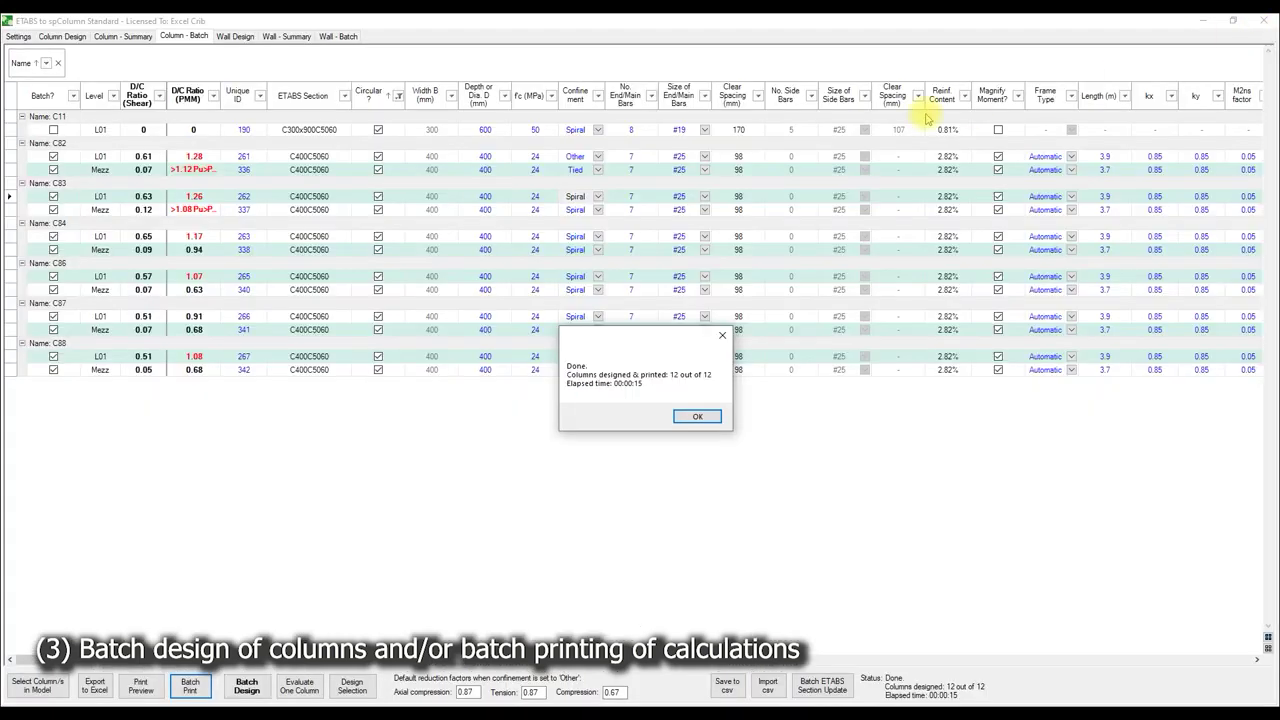
- Show the Column Design page and place the plugin beside the folder of generated .cti/.espc files
left_click(694, 418)
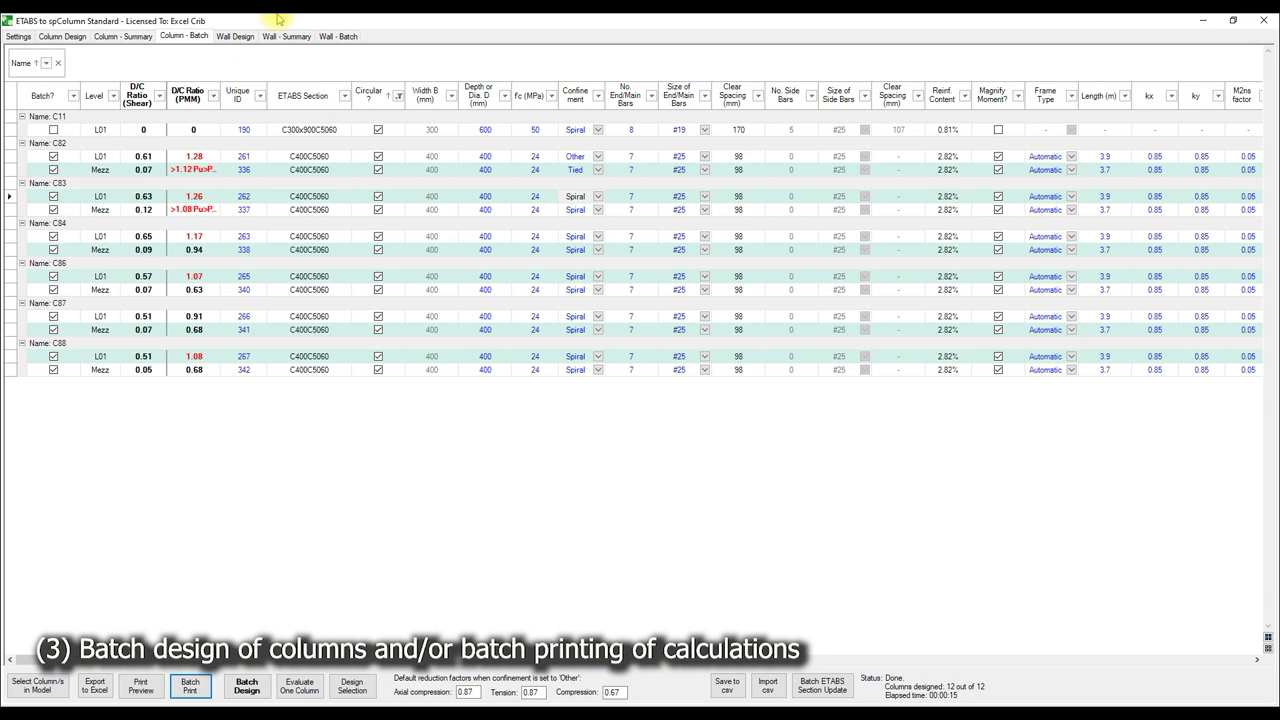
left_click(72, 37)
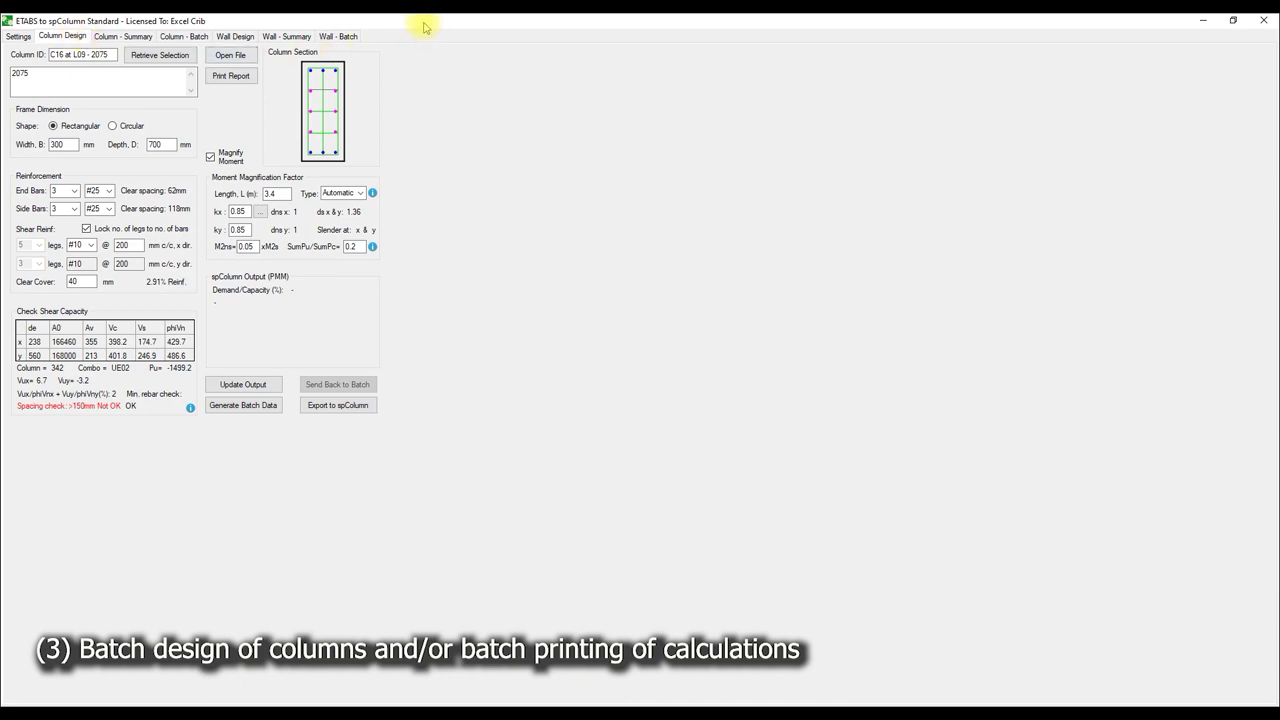
left_click_drag(438, 28, 370, 72)
left_click(1095, 209)
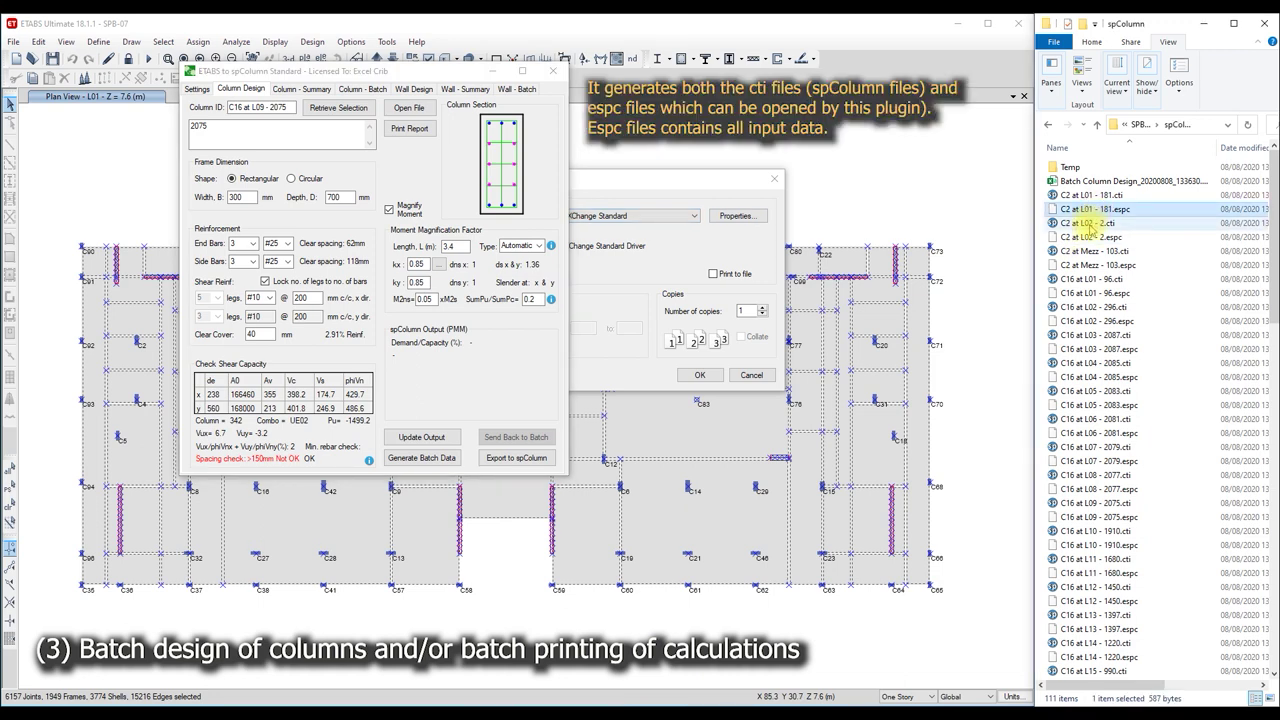
left_click(1090, 223)
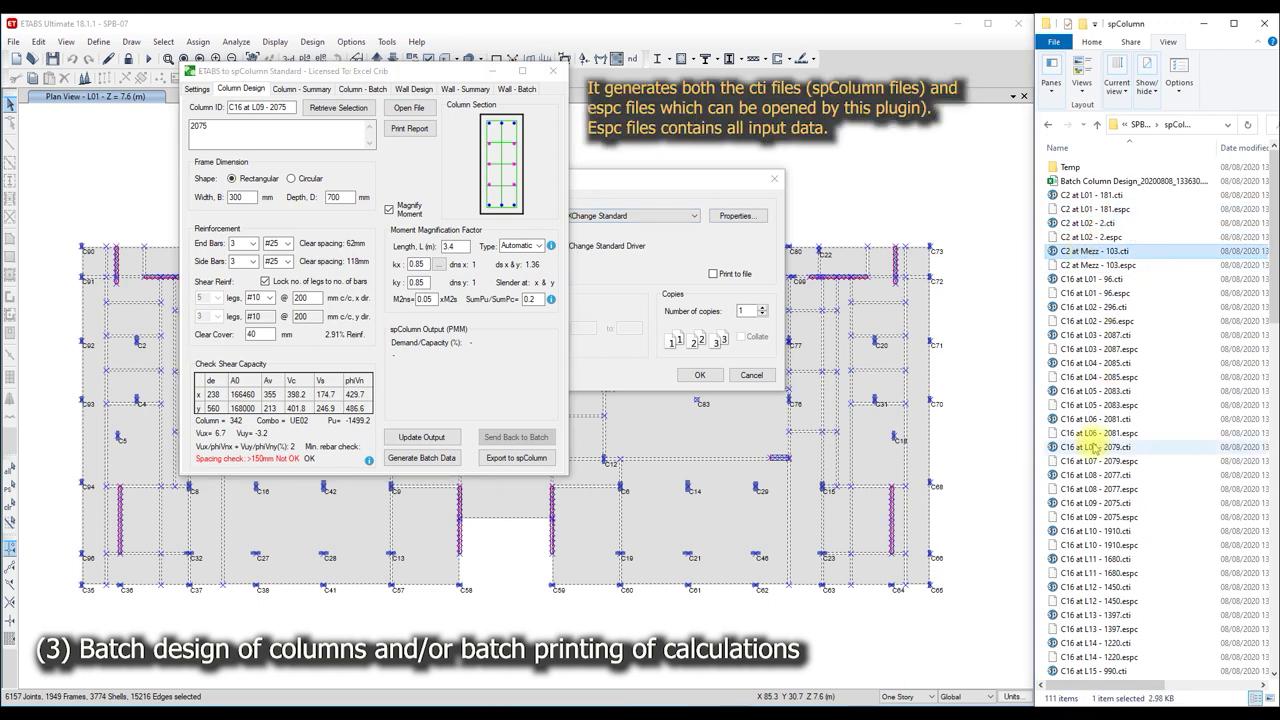
scroll(1088, 449, "down", 10)
double_click(1092, 336)
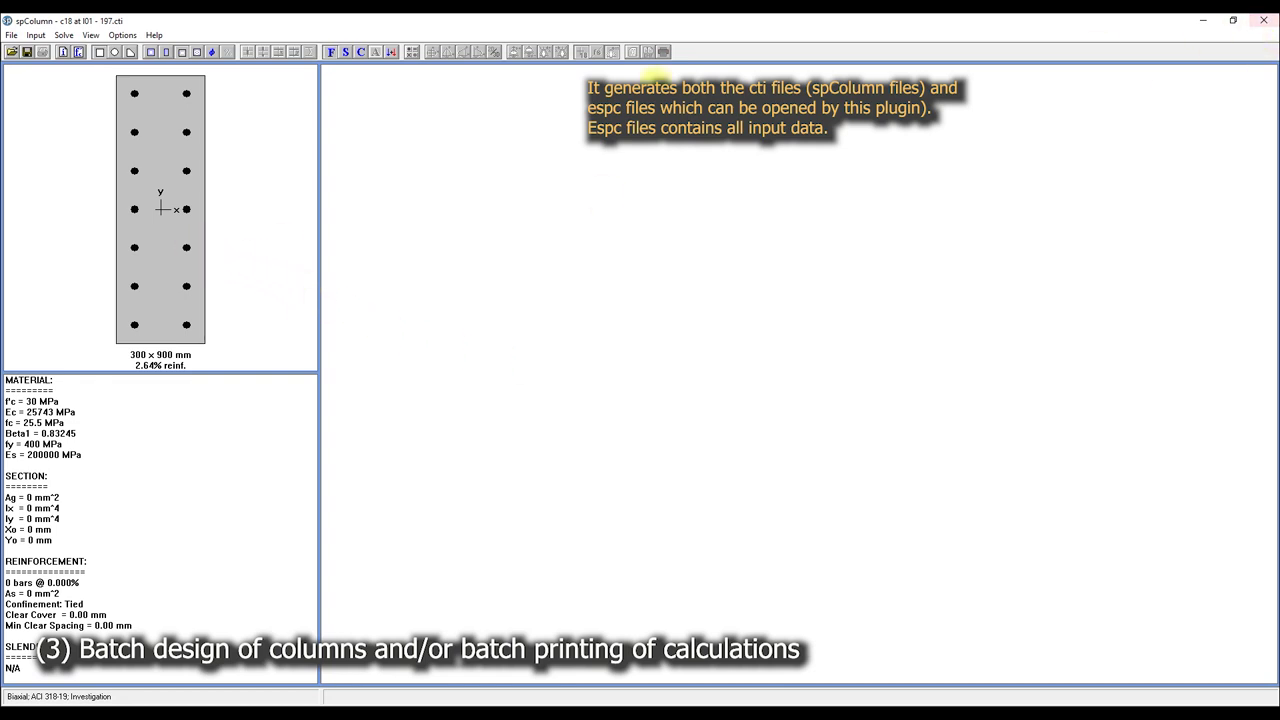
left_click(333, 51)
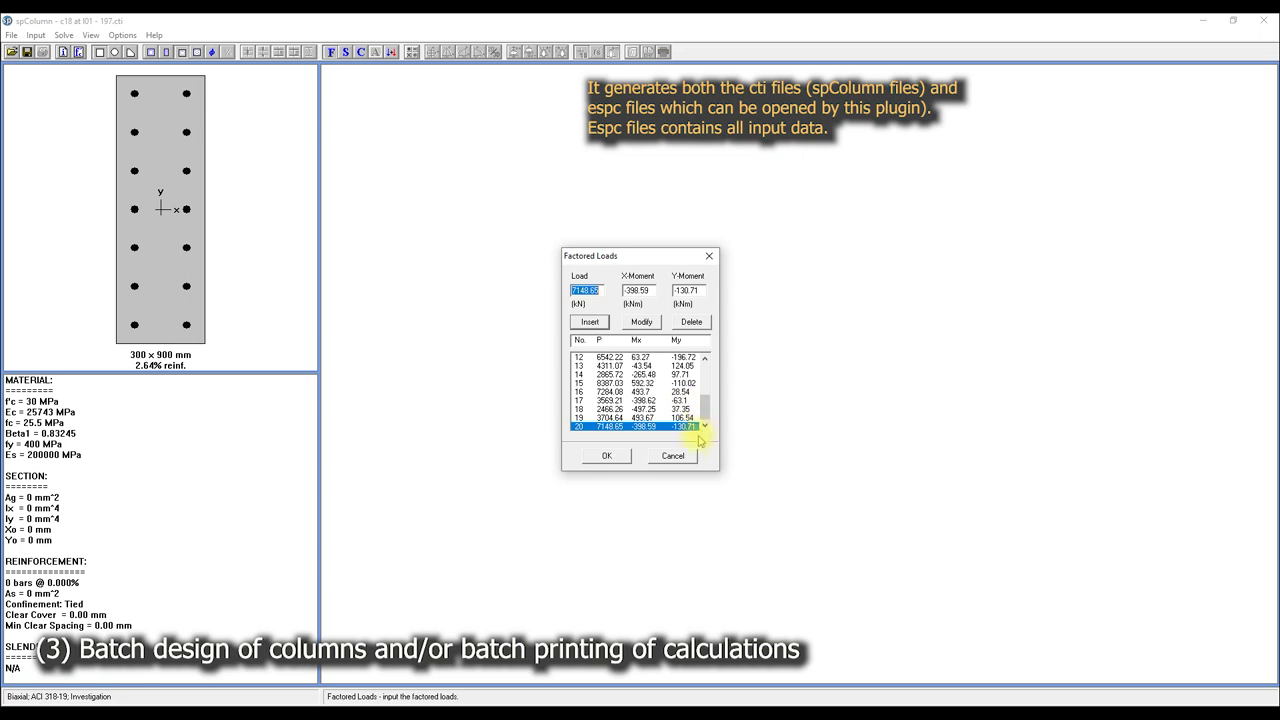
left_click(673, 454)
left_click(1264, 20)
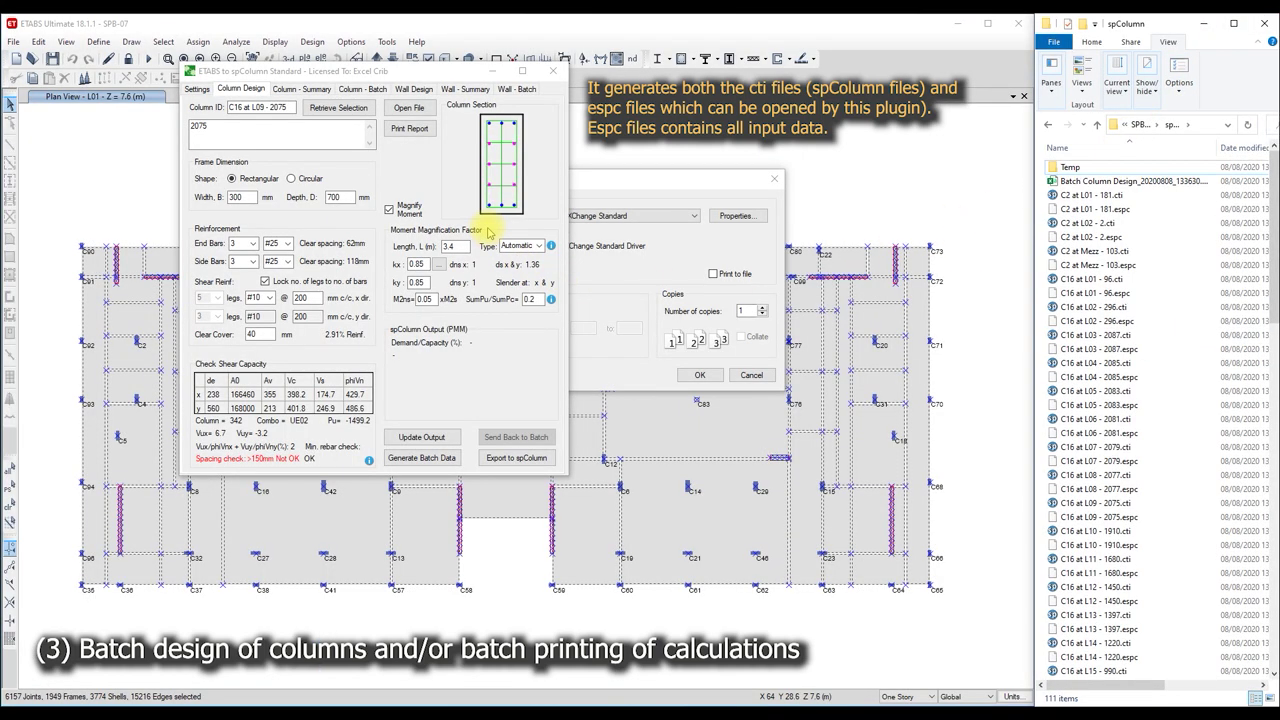
- Load 'C16 at L09 - 2075.espc', update its output, and return to the full-screen Column - Batch table
left_click(420, 110)
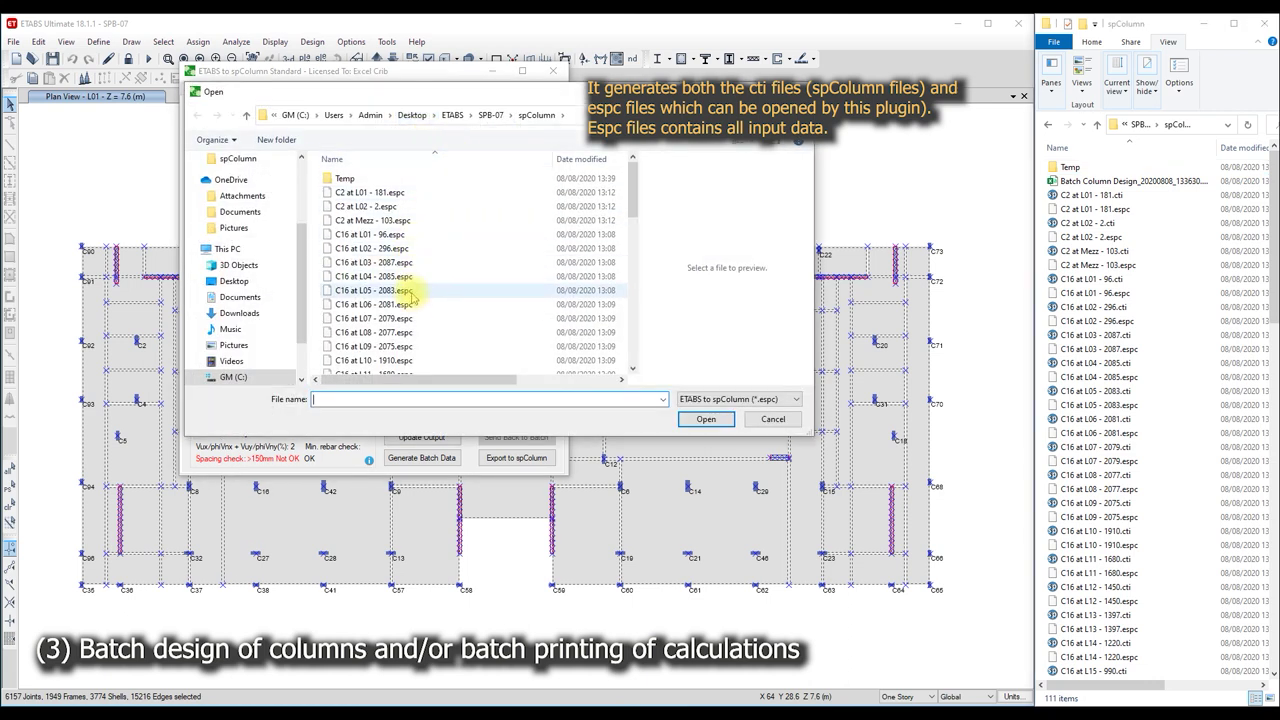
left_click(413, 344)
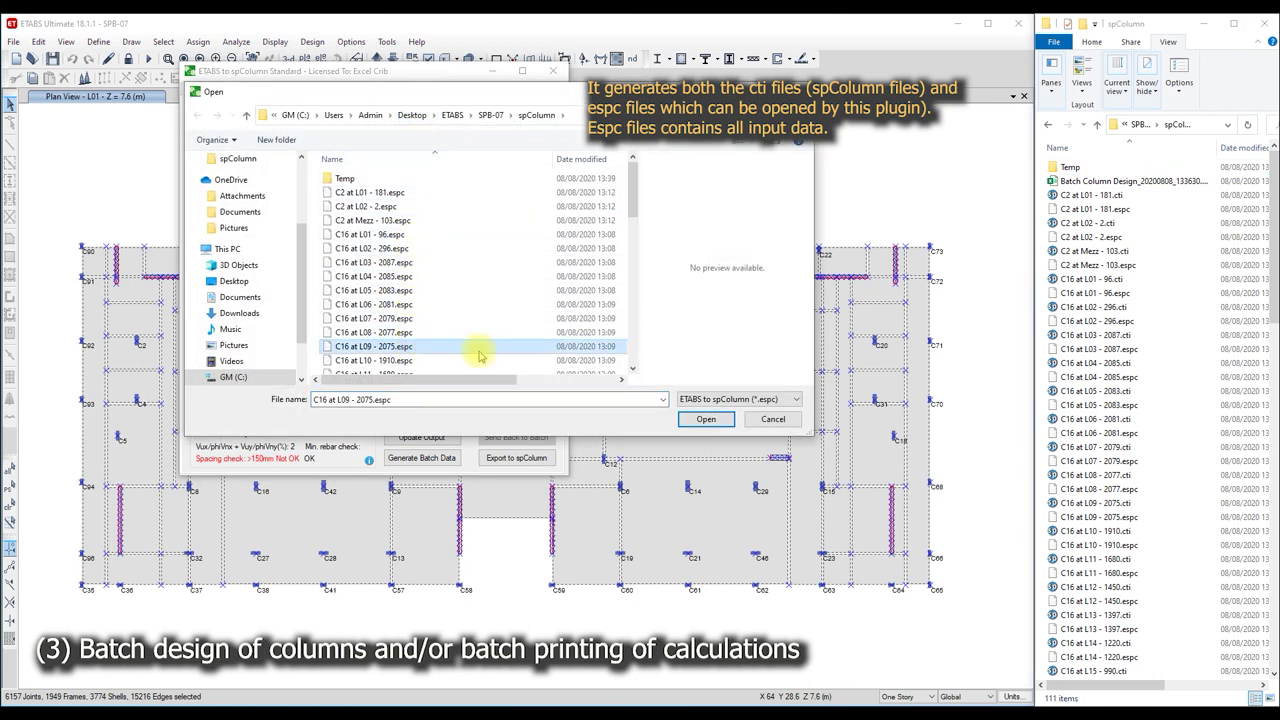
left_click(706, 419)
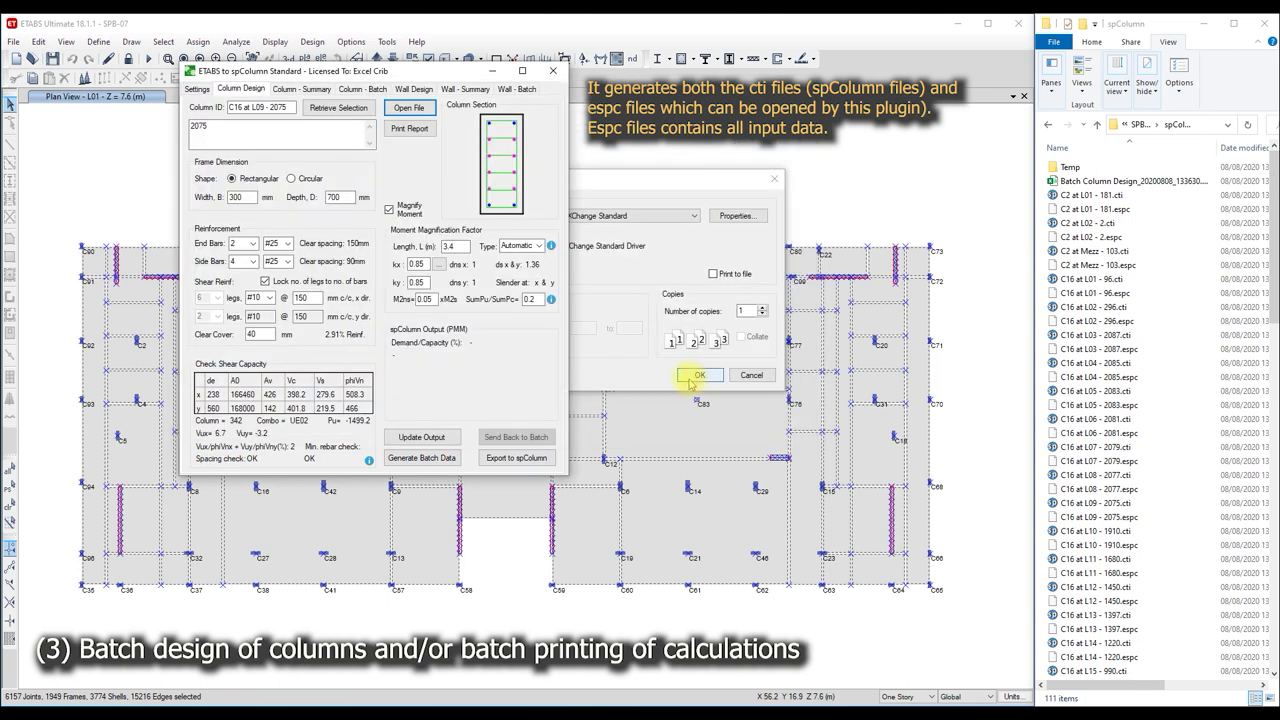
left_click(421, 437)
key("Return")
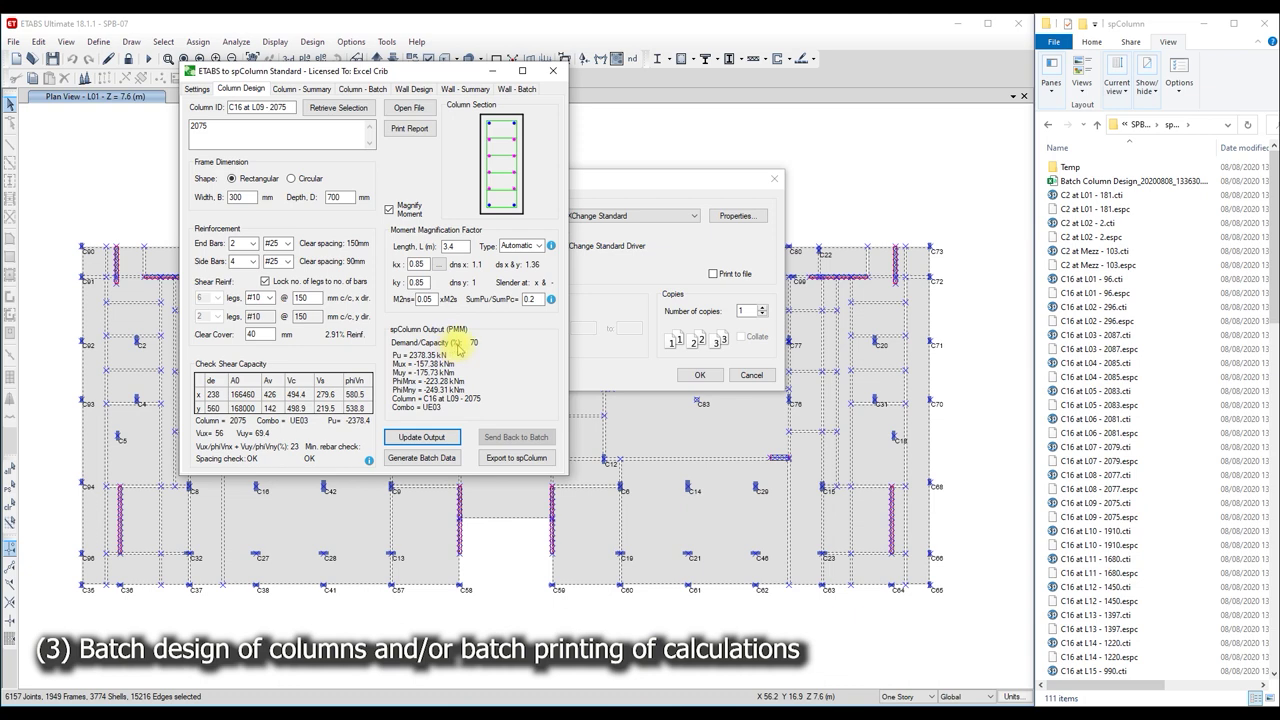
left_click(524, 72)
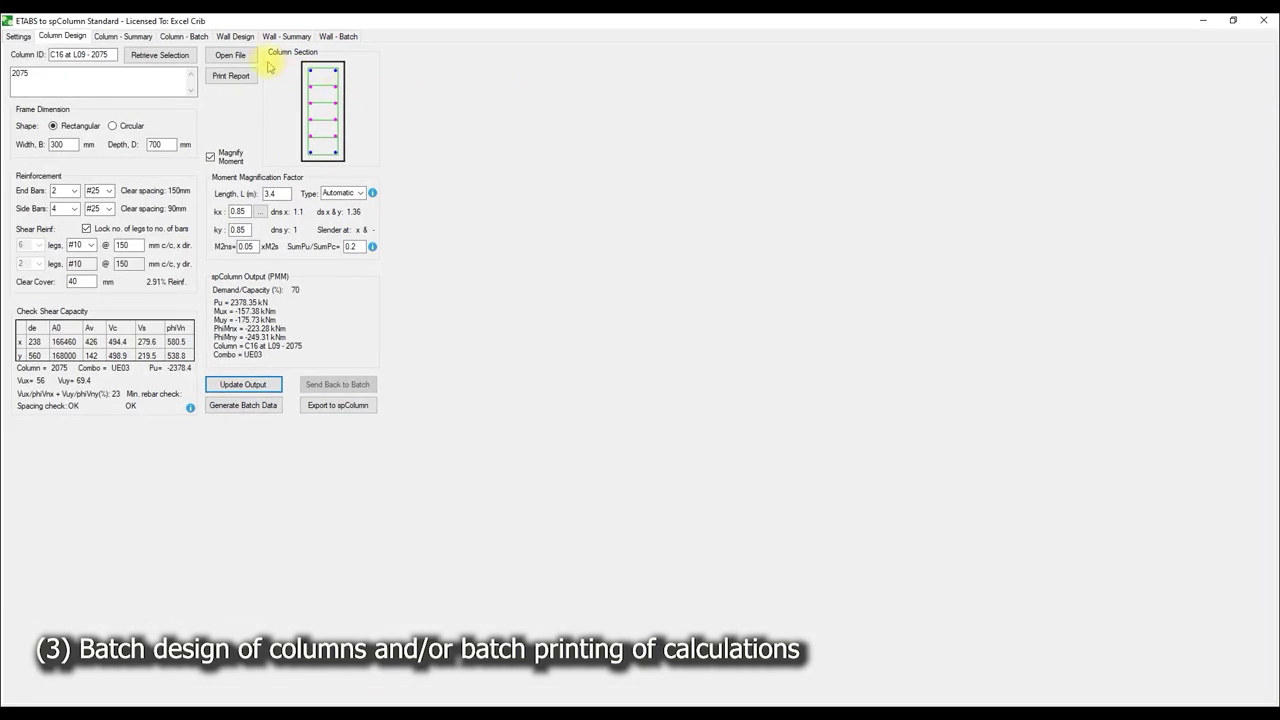
left_click(188, 36)
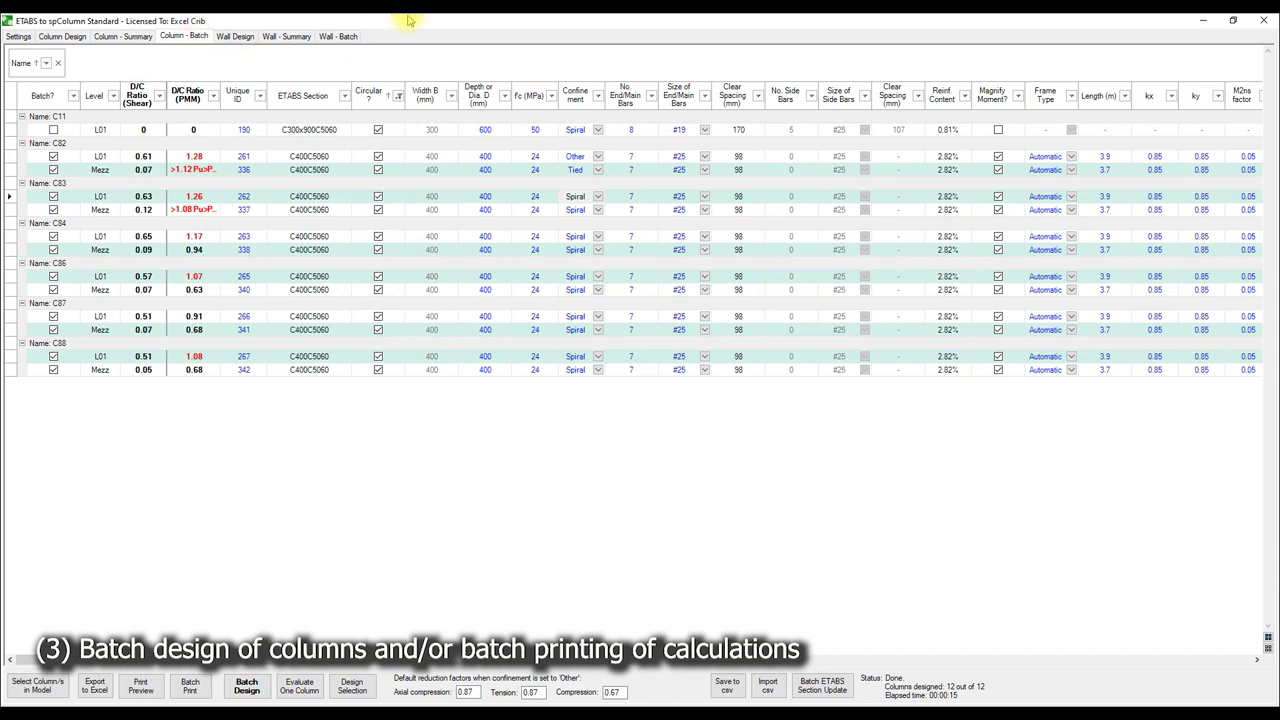
- Clear the Circular? filter, exclude 0 shear D/C ratios, and preview the filtered table
left_click(398, 96)
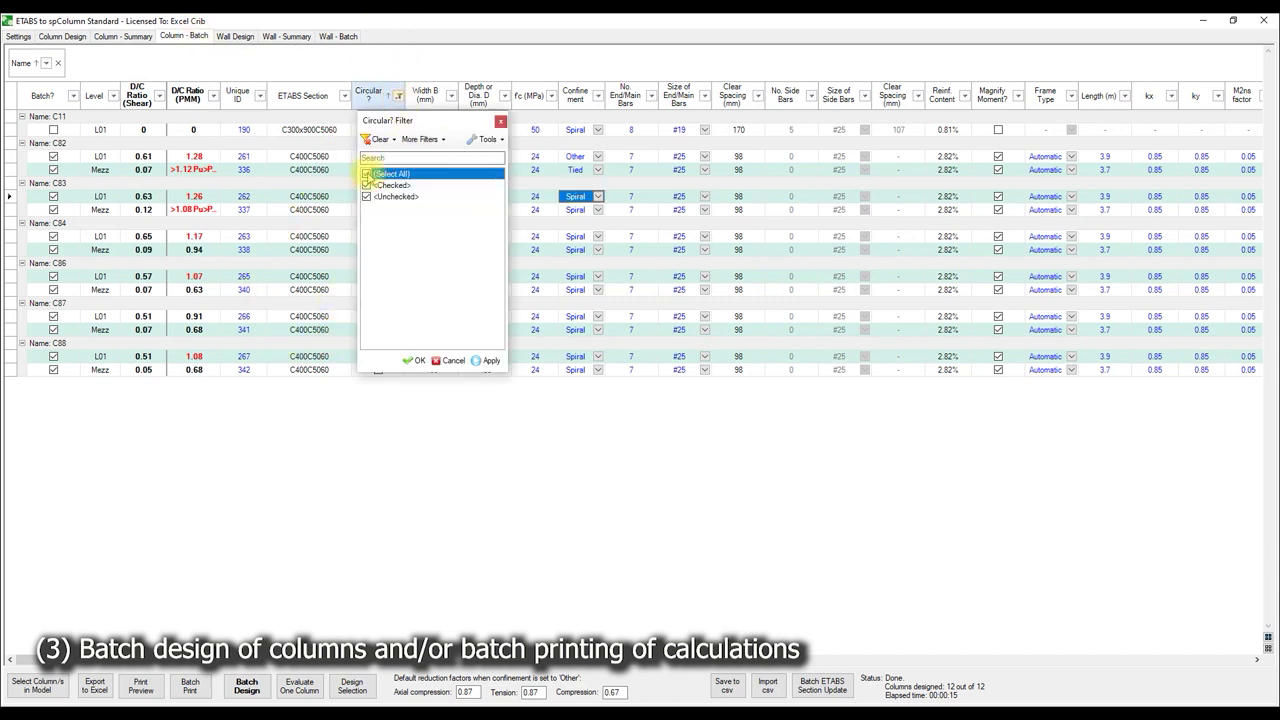
left_click(414, 360)
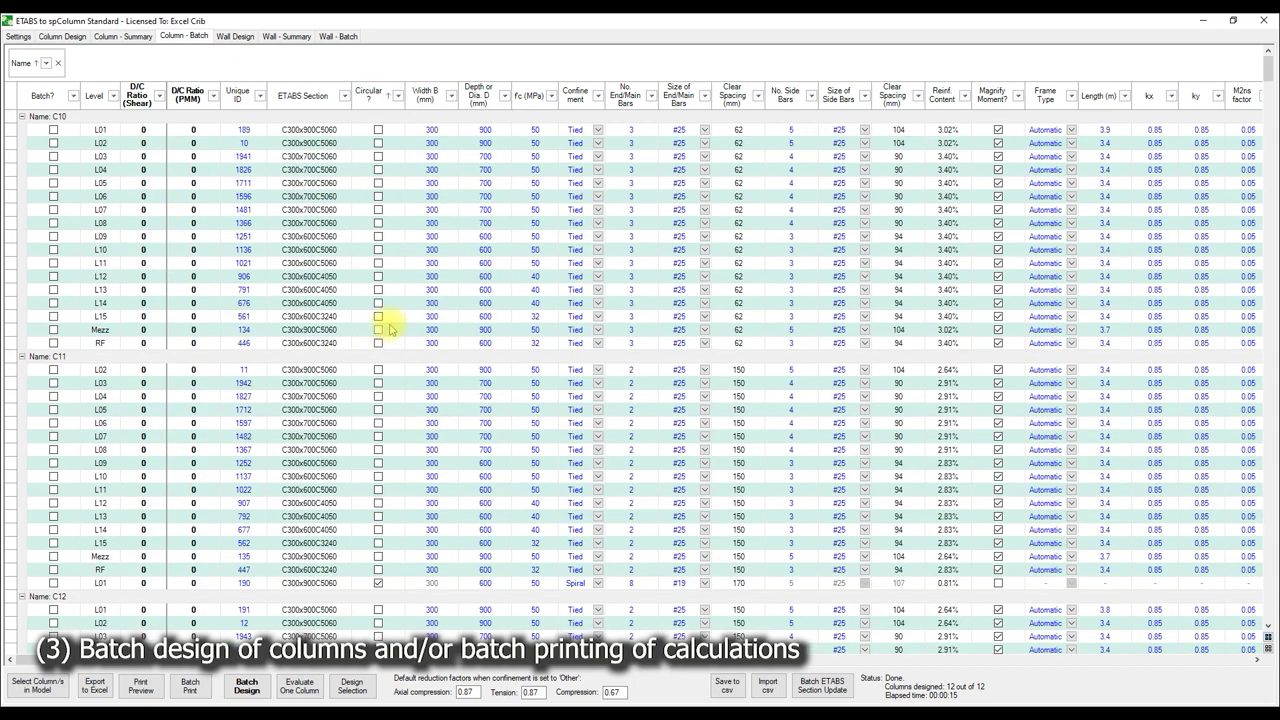
left_click(159, 96)
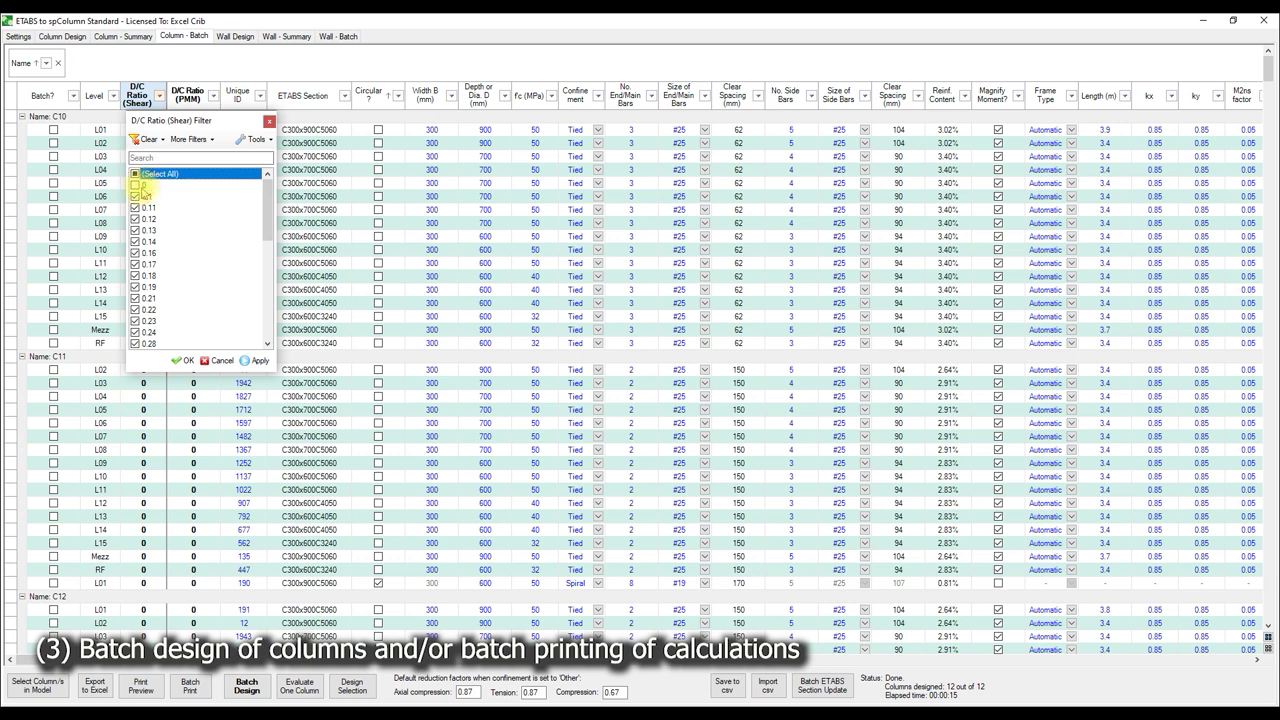
left_click(183, 360)
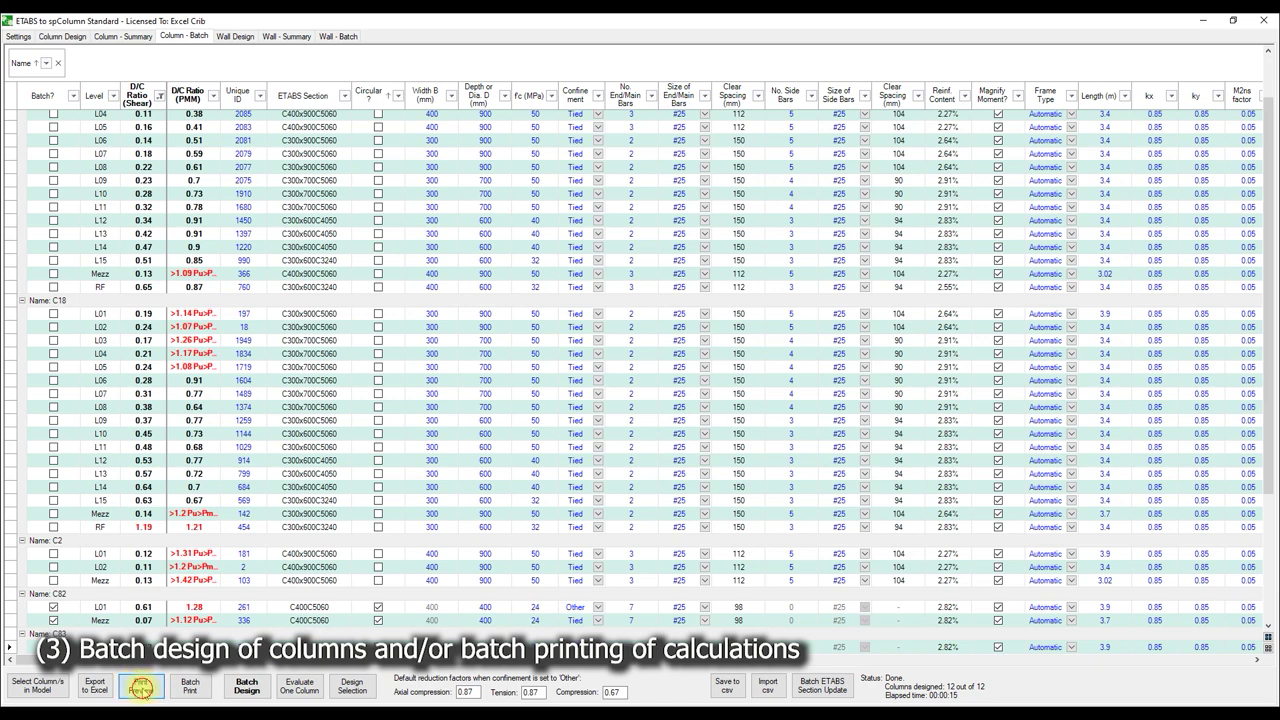
left_click(141, 686)
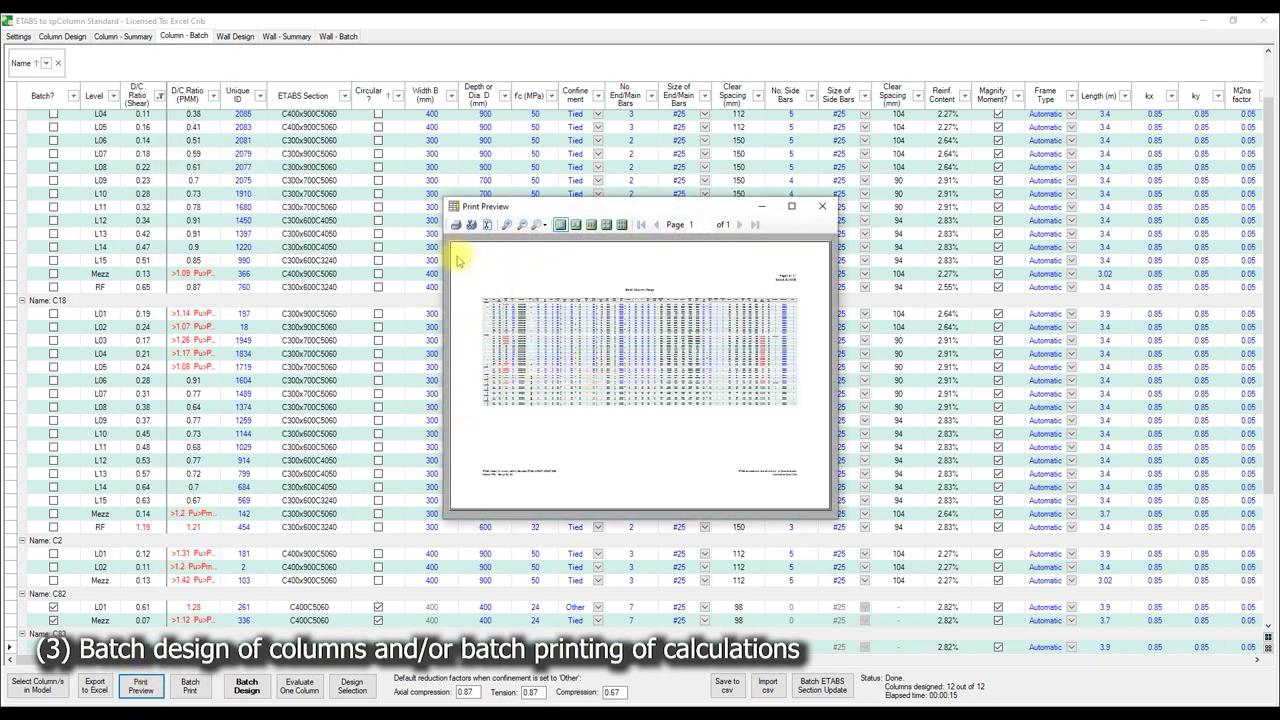
- Print the maximized preview to PDF, overwriting 'Column Batch Design Summary.pdf'
left_click(791, 206)
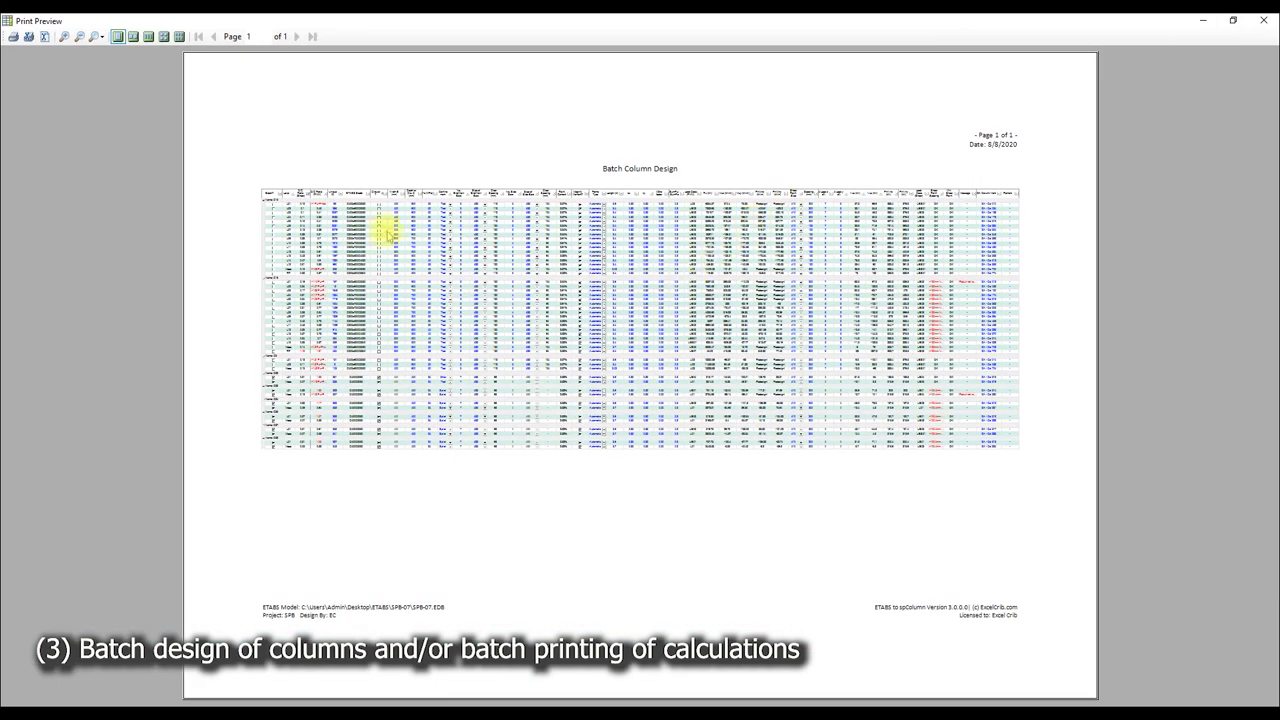
left_click(13, 36)
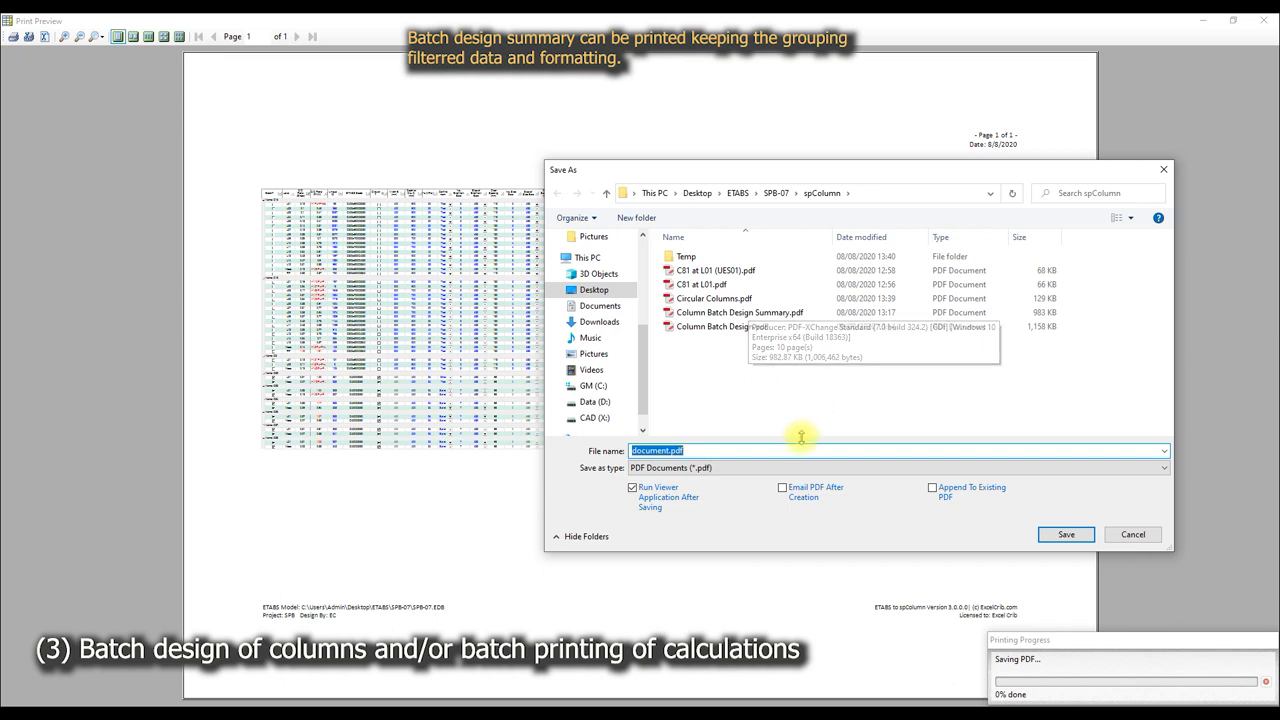
left_click(770, 316)
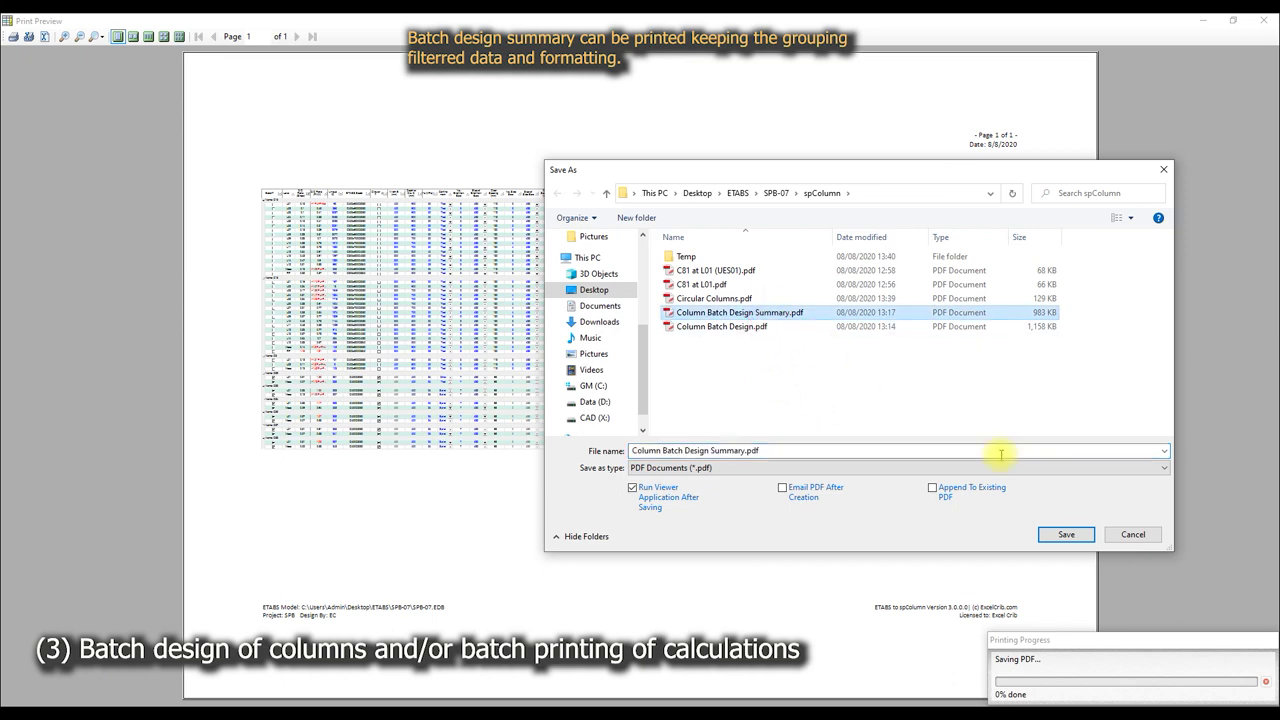
left_click(1064, 535)
left_click(778, 318)
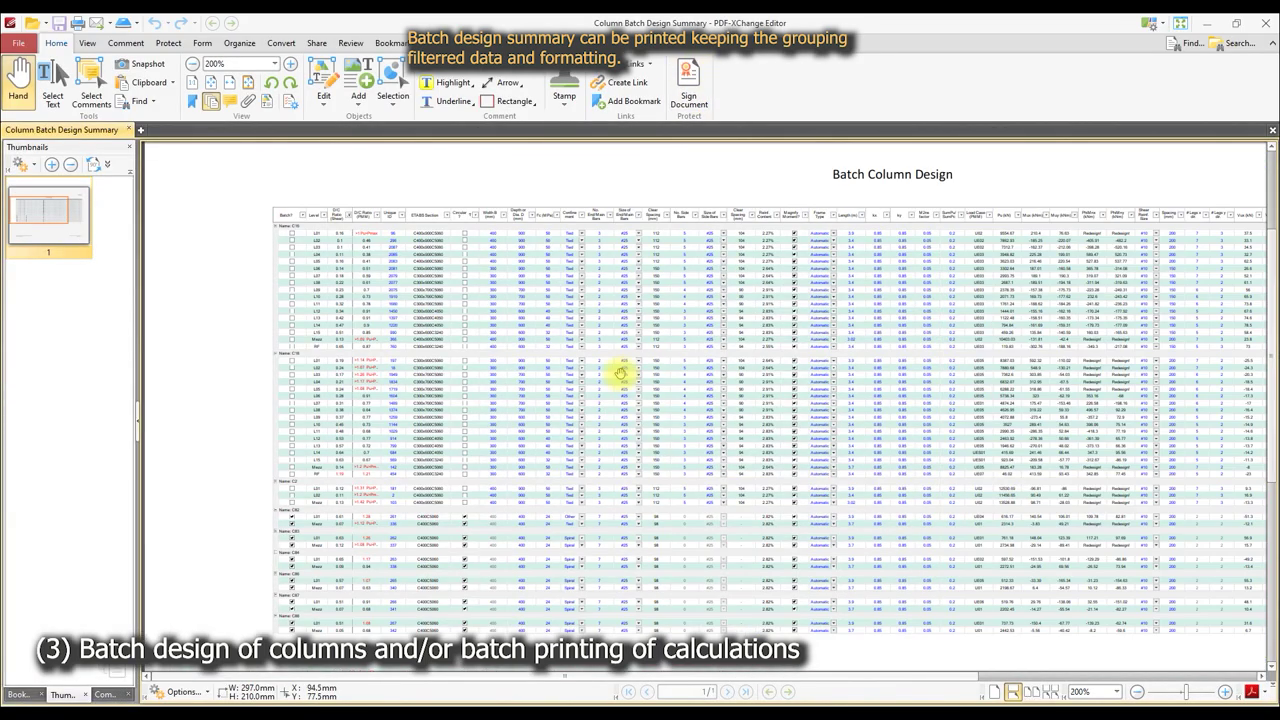
- Scan the summary PDF's rows and right-hand result columns, then close the viewer
scroll(620, 372, "up", 1, "ctrl")
scroll(408, 349, "up", 1, "ctrl")
scroll(514, 451, "up", 1, "ctrl")
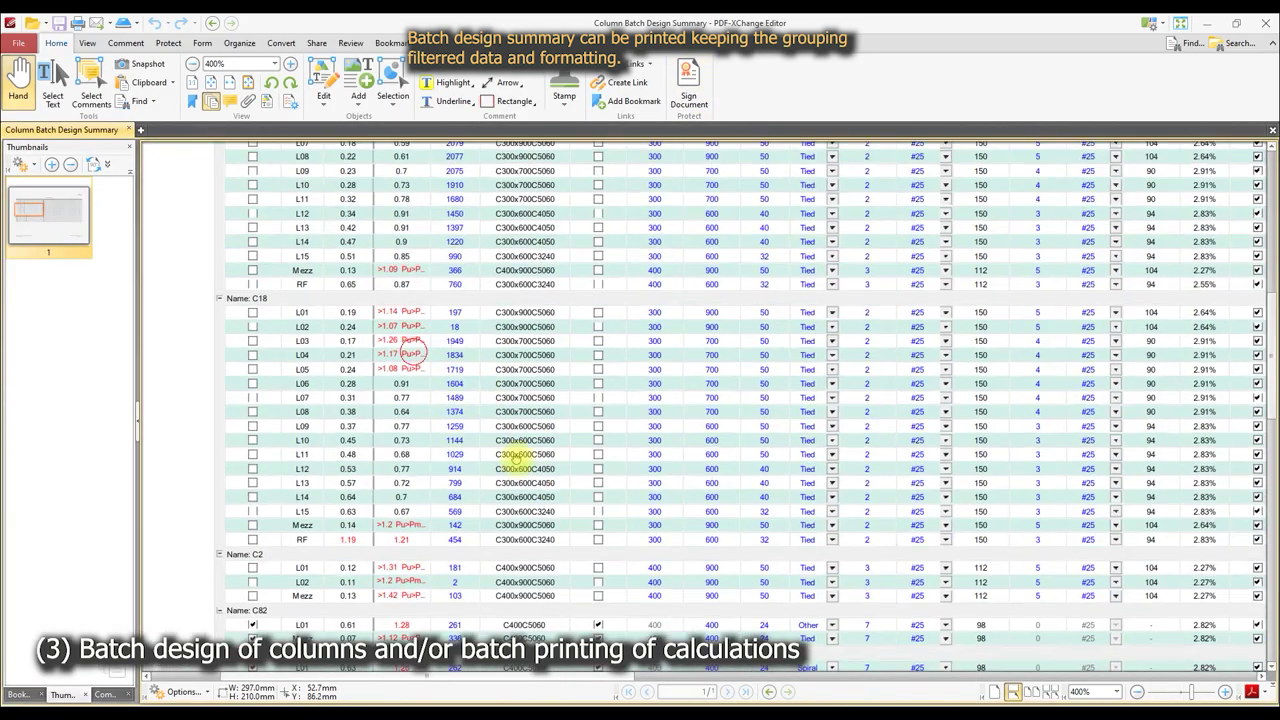
scroll(458, 272, "up", 1, "ctrl")
scroll(480, 320, "up", 1, "ctrl")
scroll(509, 371, "up", 5)
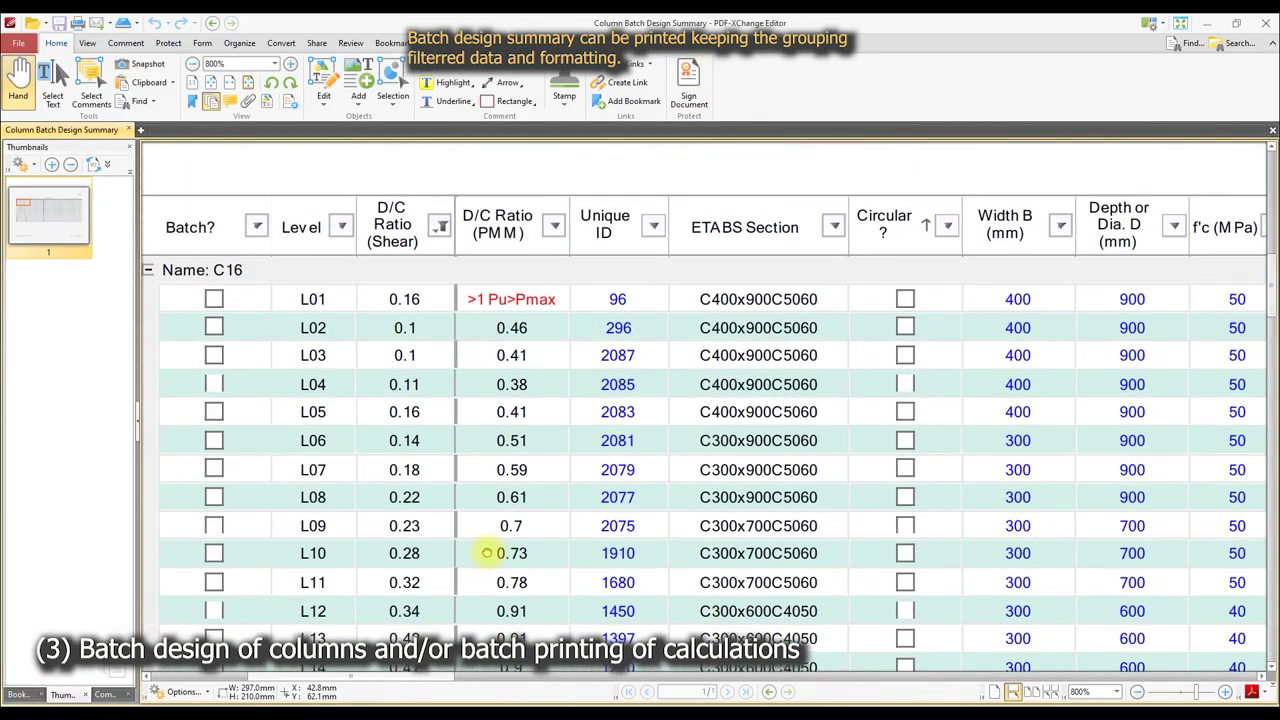
scroll(597, 488, "up", 1, "ctrl")
scroll(866, 477, "down", 2, "ctrl")
scroll(880, 450, "up", 1, "ctrl")
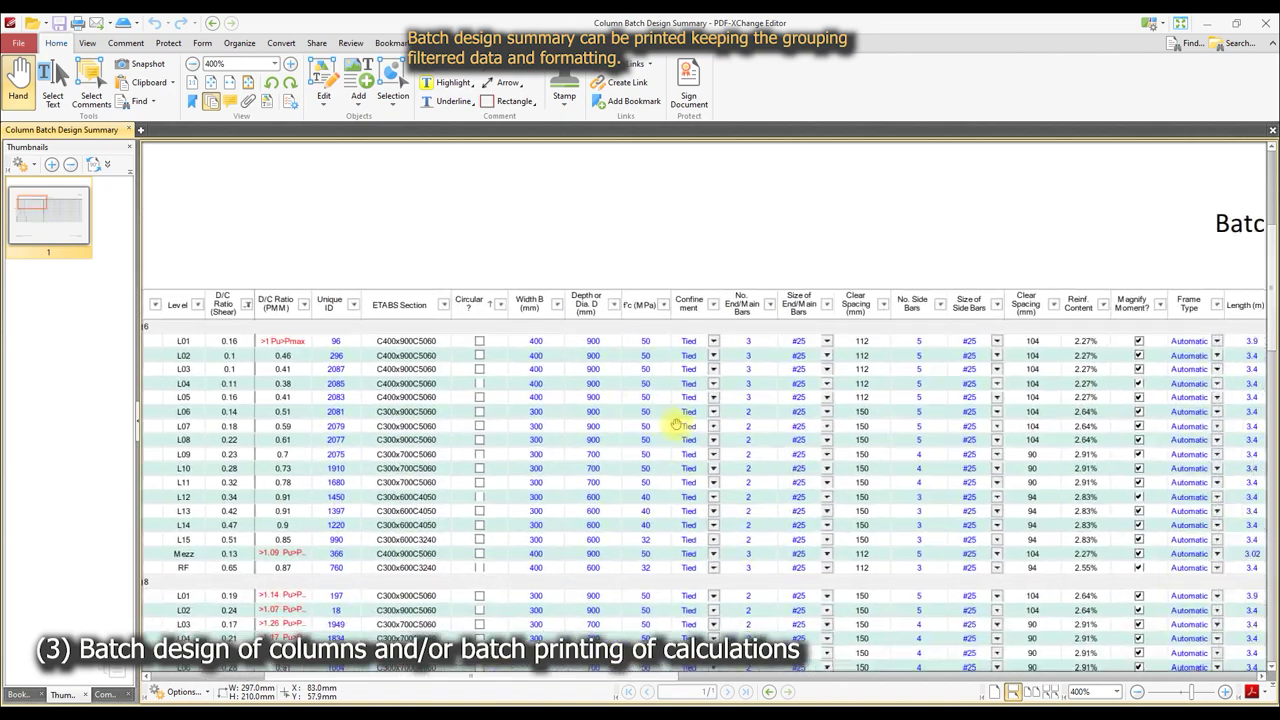
scroll(888, 433, "right", 2)
scroll(894, 406, "right", 5)
scroll(751, 389, "right", 5)
scroll(957, 392, "right", 5)
scroll(957, 392, "right", 5)
scroll(894, 420, "right", 1)
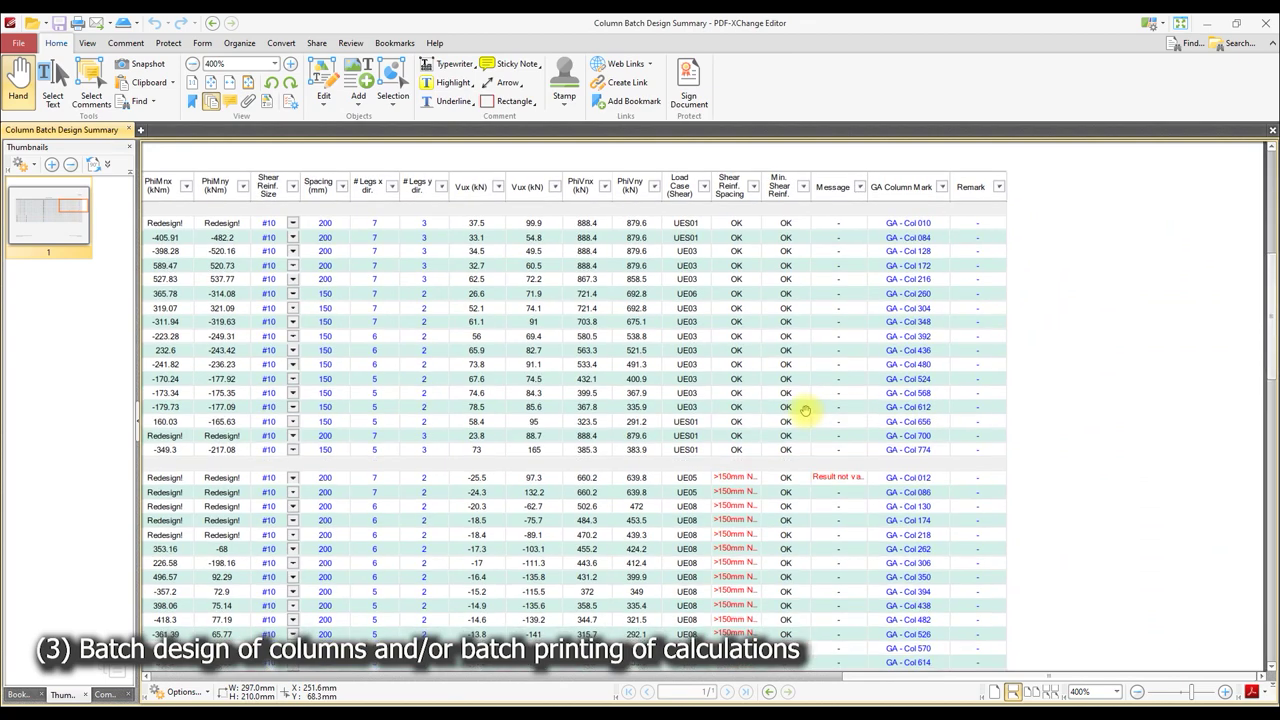
scroll(806, 408, "down", 5)
scroll(808, 408, "down", 5)
scroll(808, 410, "down", 4)
scroll(806, 402, "down", 2)
left_click(1263, 22)
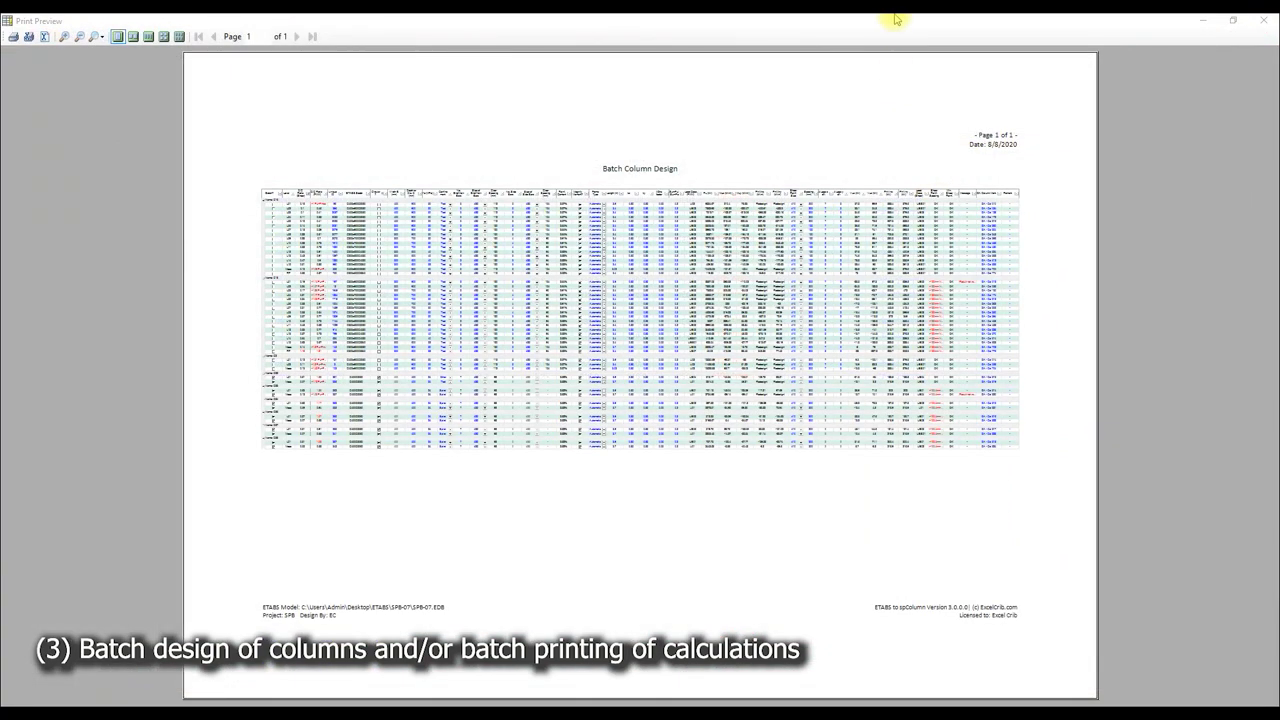
- Close the preview and tick Batch? for every station from C16 L01 down through C88
left_click(1263, 20)
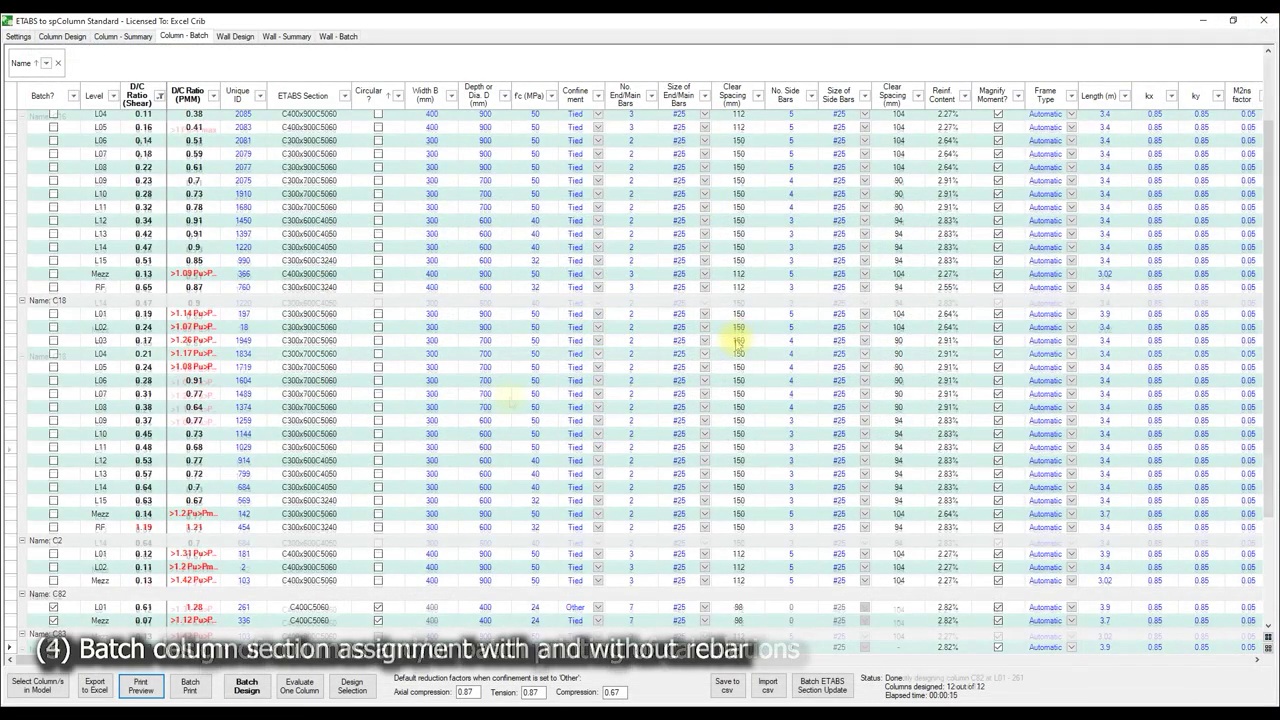
left_click(495, 397)
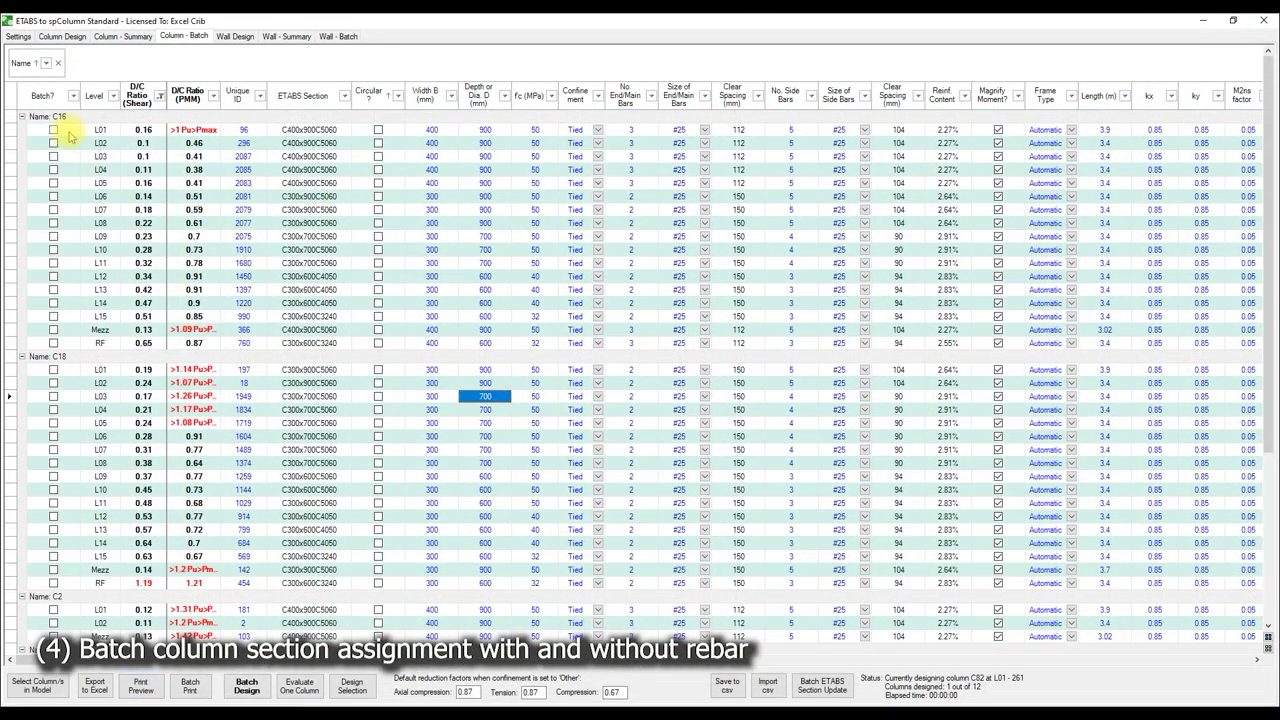
left_click(54, 130)
right_click(70, 137)
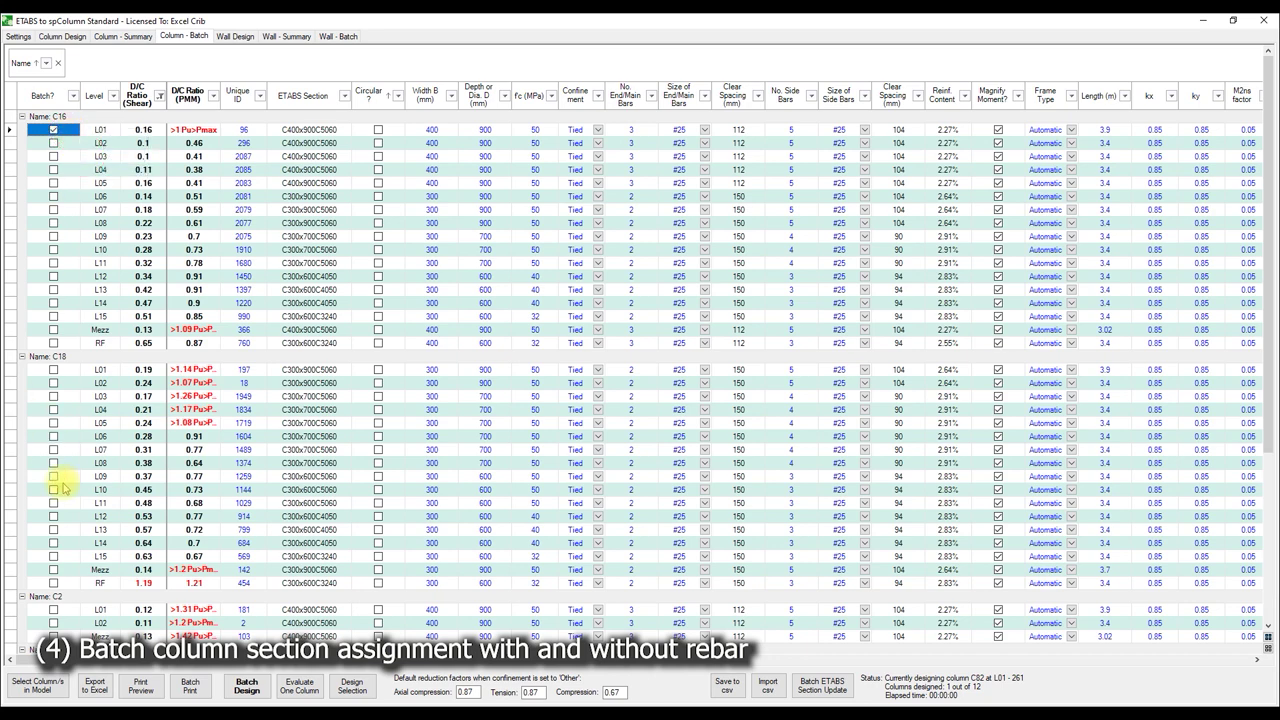
scroll(60, 486, "down", 5)
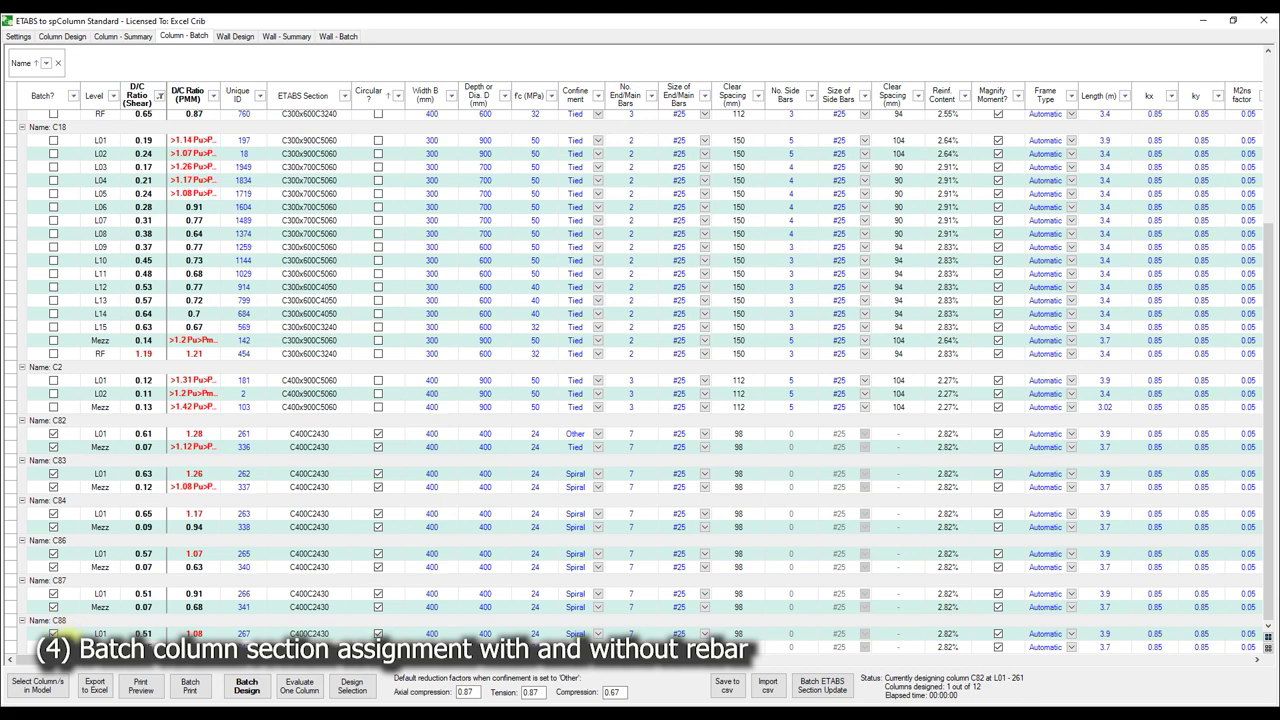
left_click(54, 634, "shift")
left_click(97, 683)
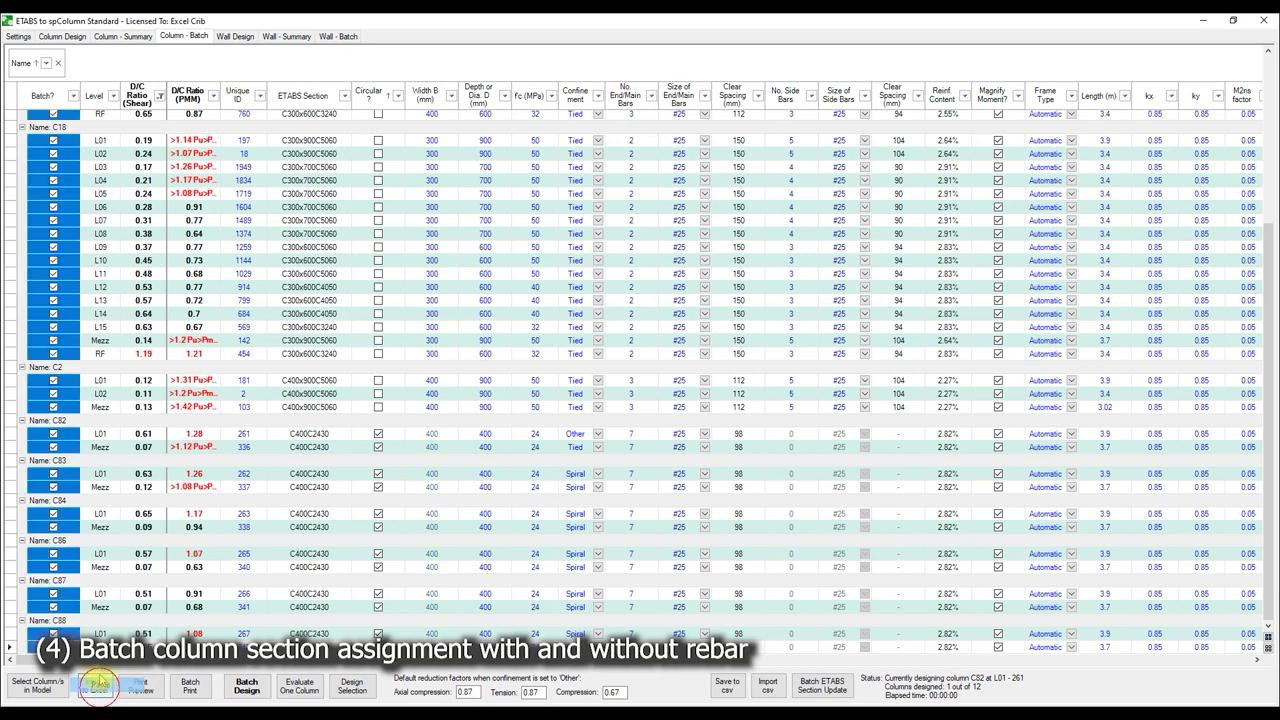
scroll(340, 409, "up", 2)
scroll(430, 405, "up", 3)
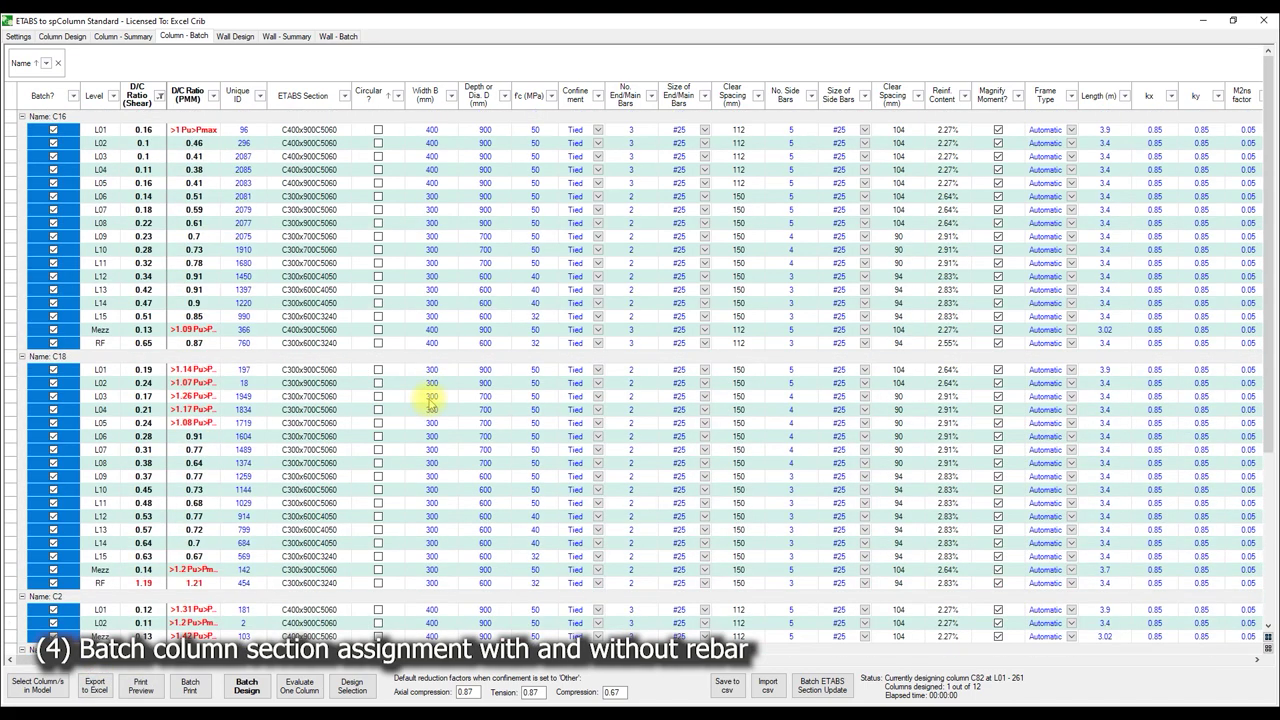
left_click(430, 396)
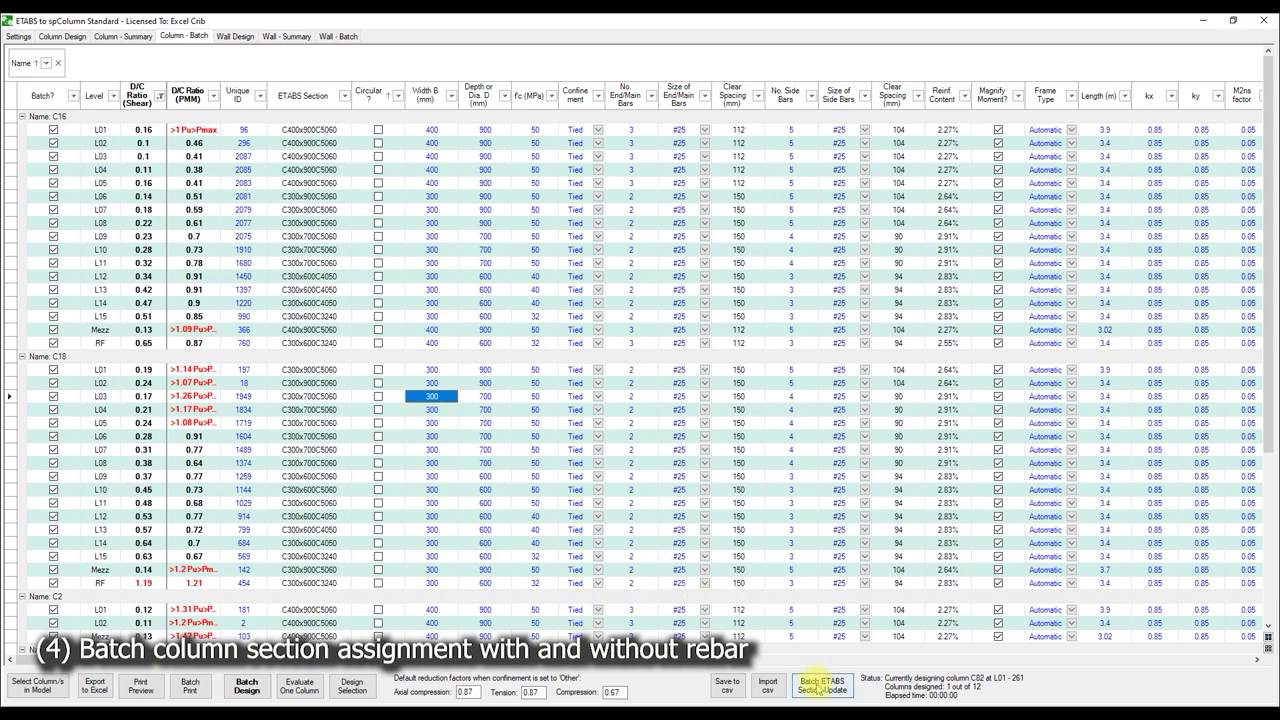
left_click(818, 688)
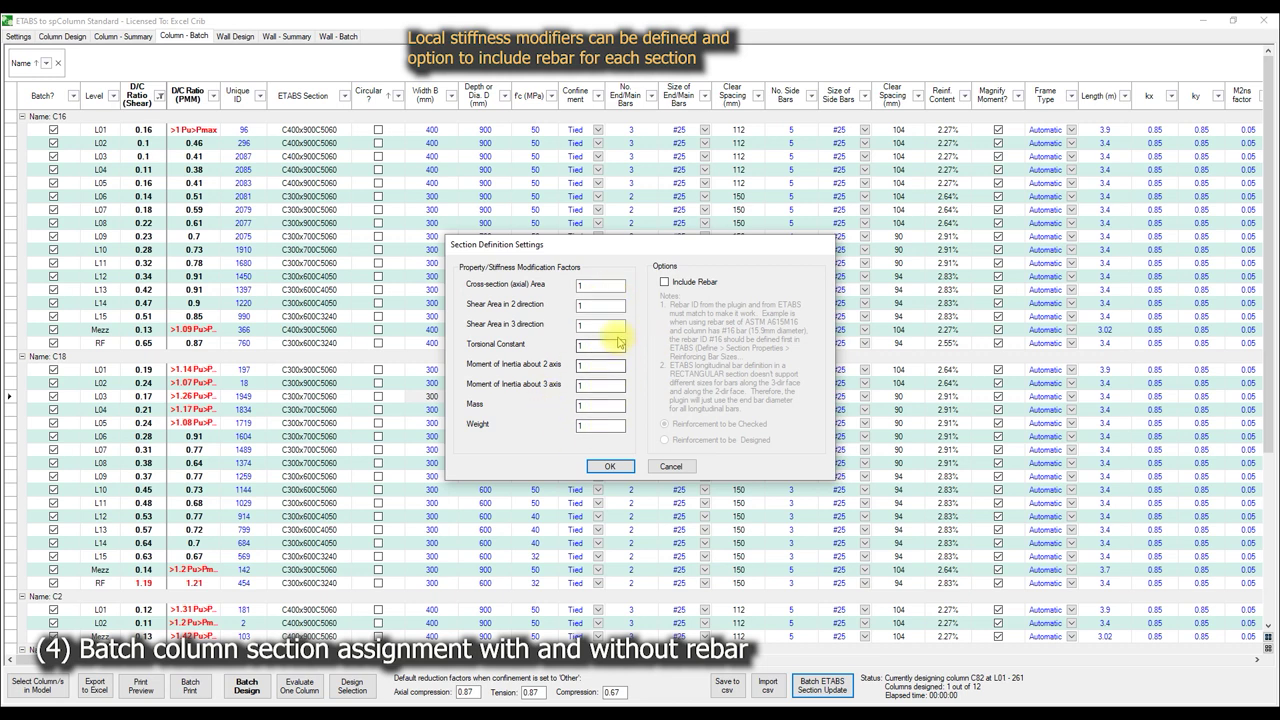
left_click(688, 283)
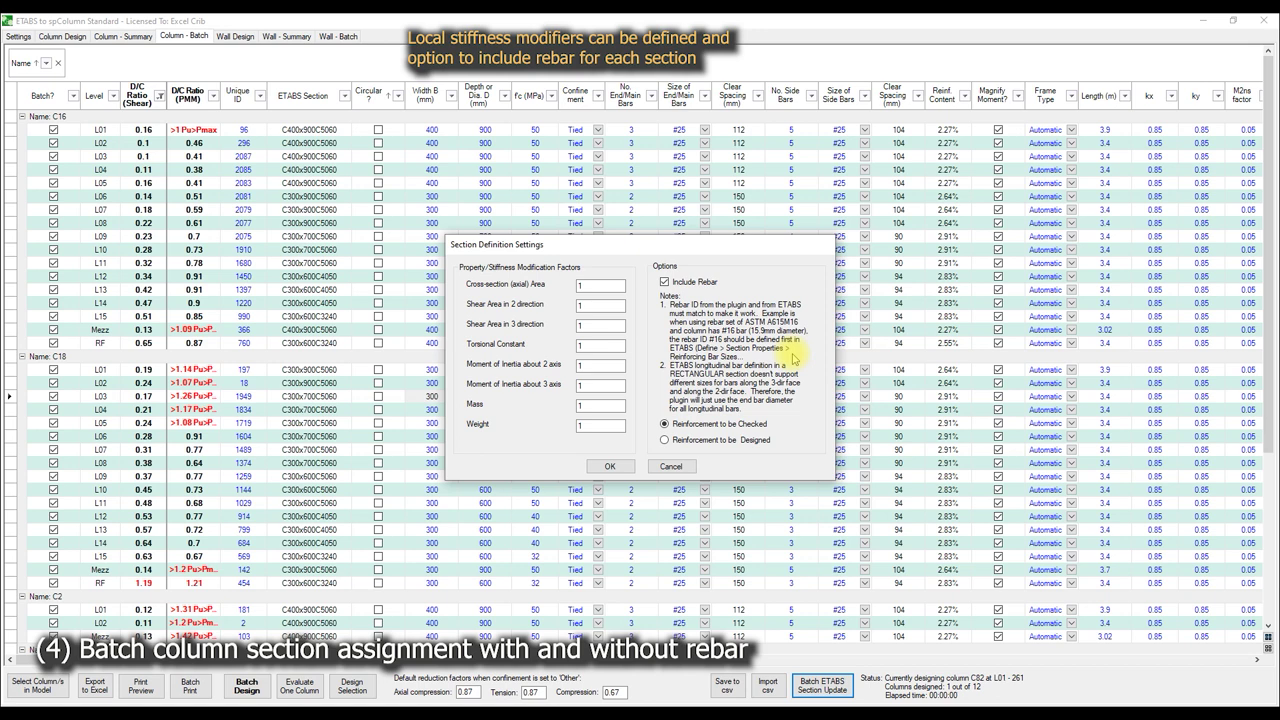
left_click(666, 466)
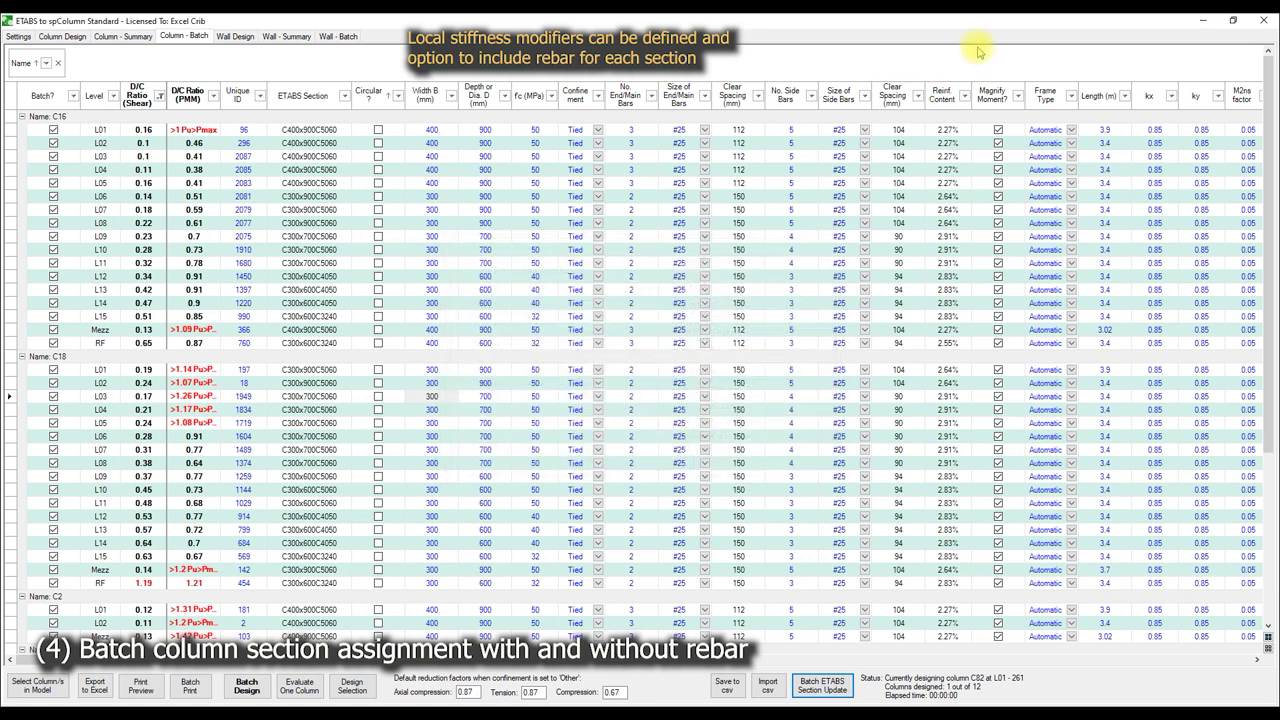
- Review ETABS' reinforcing bar size definitions without making changes
double_click(928, 30)
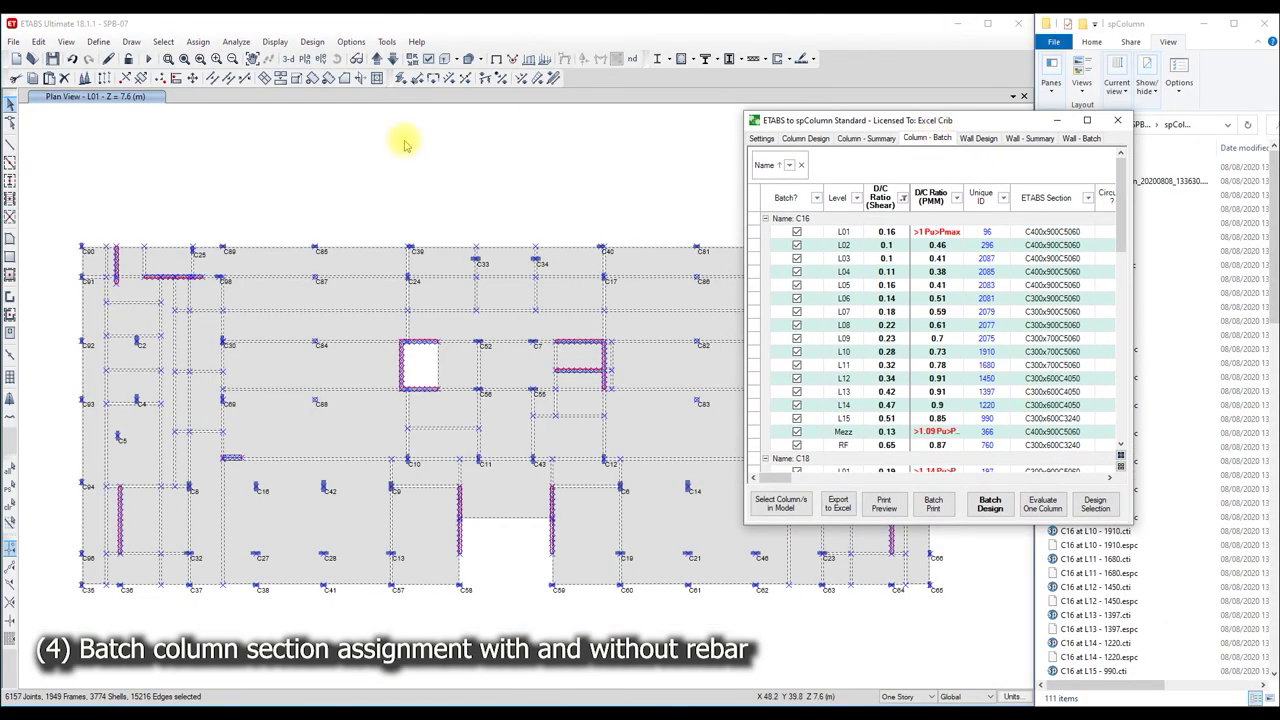
left_click(96, 42)
mouse_move(140, 79)
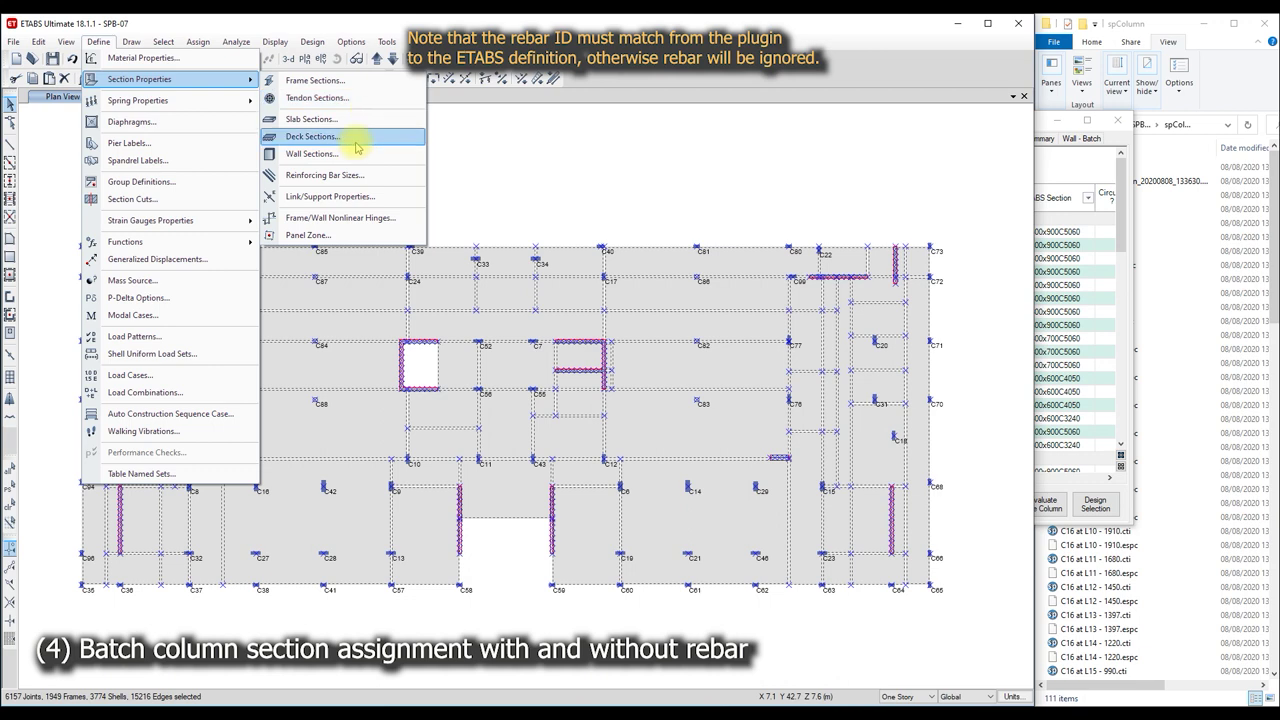
left_click(352, 175)
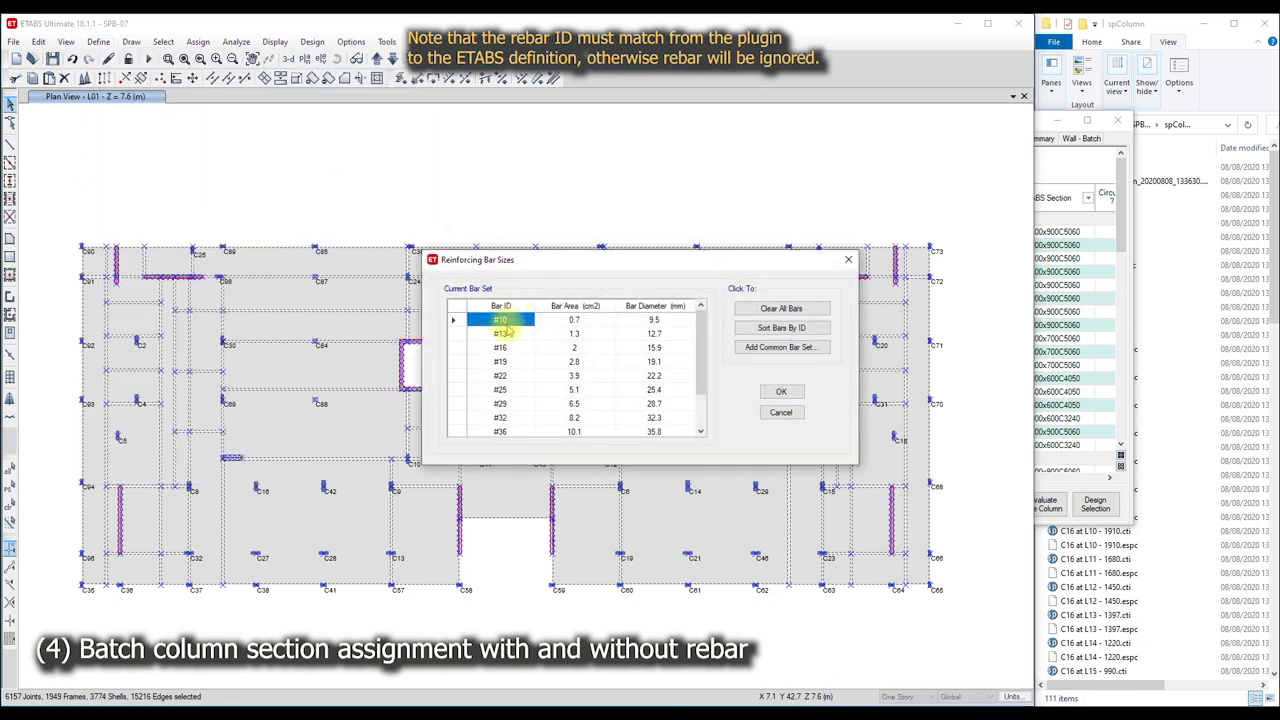
scroll(510, 383, "down", 2)
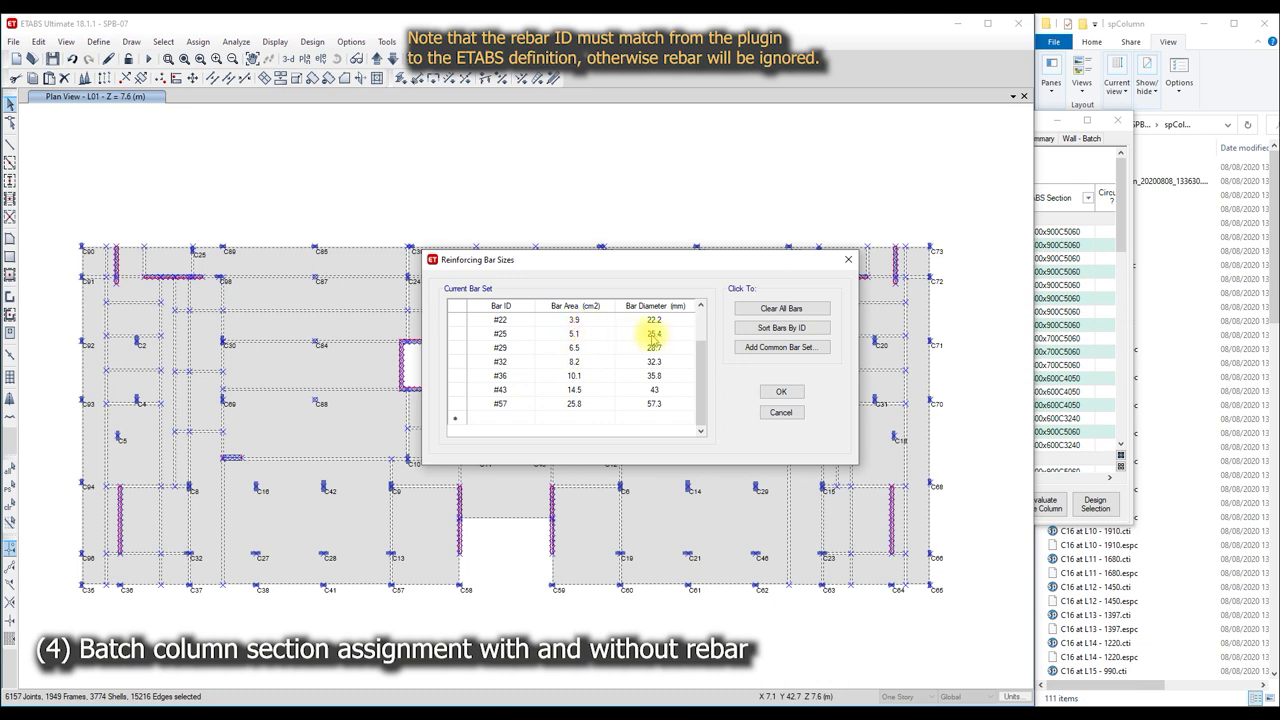
left_click(770, 414)
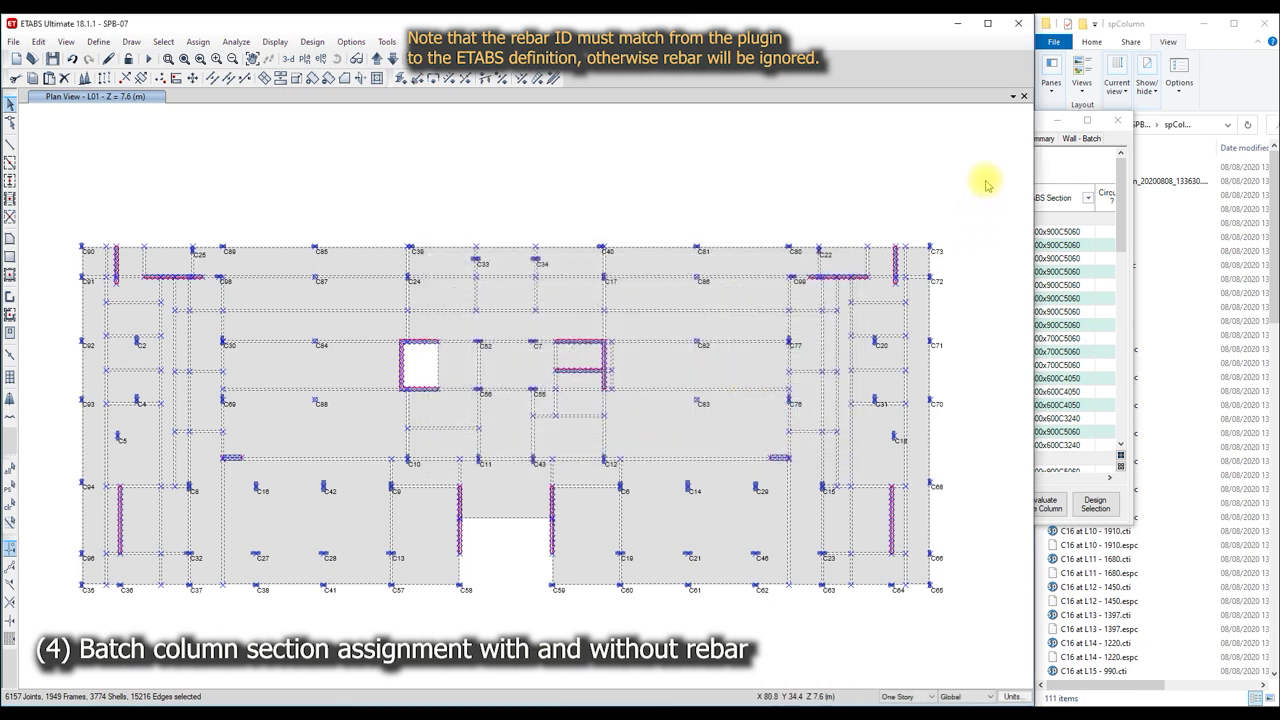
- Bring the plugin's Column - Batch table back to the front and maximize it
left_click(1040, 130)
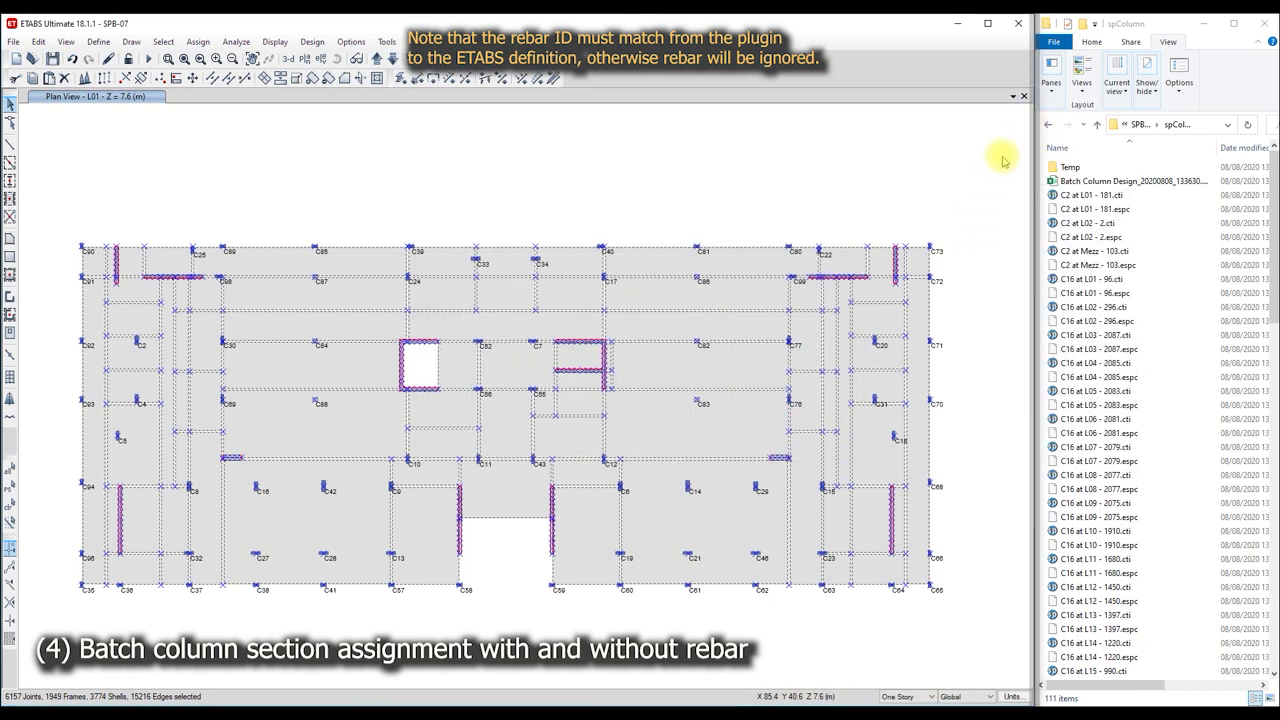
left_click(357, 676)
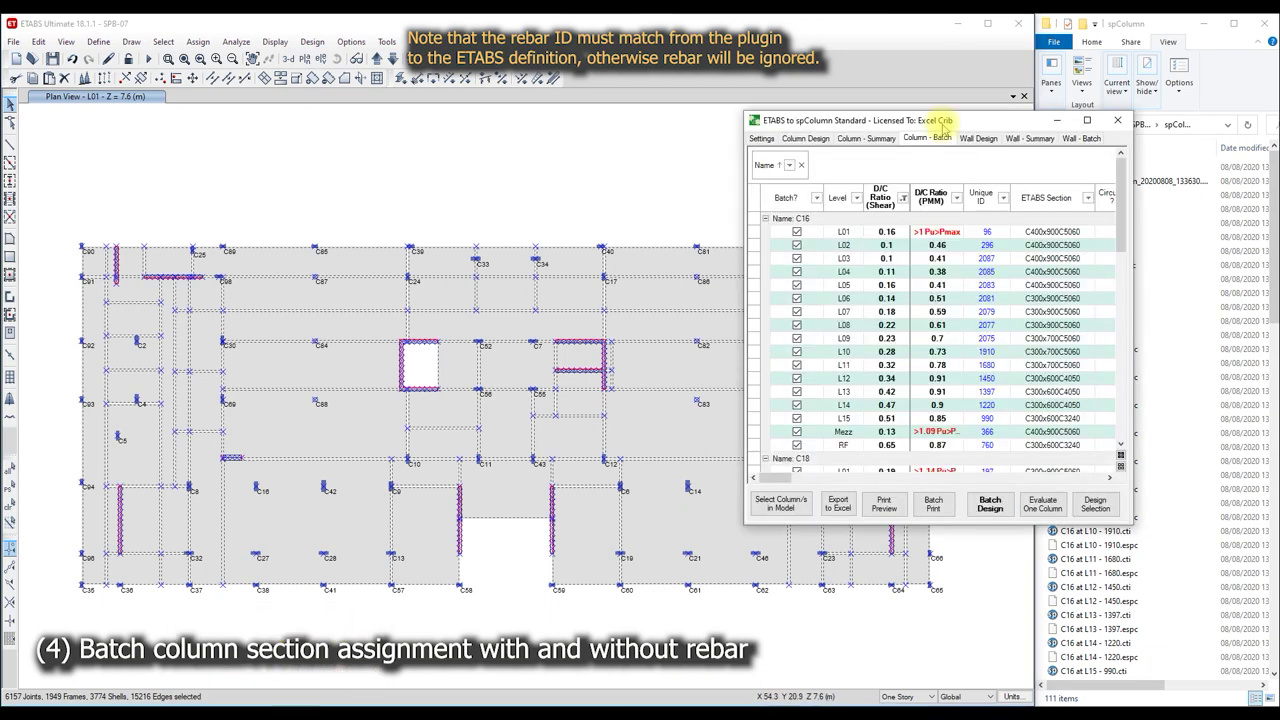
double_click(939, 119)
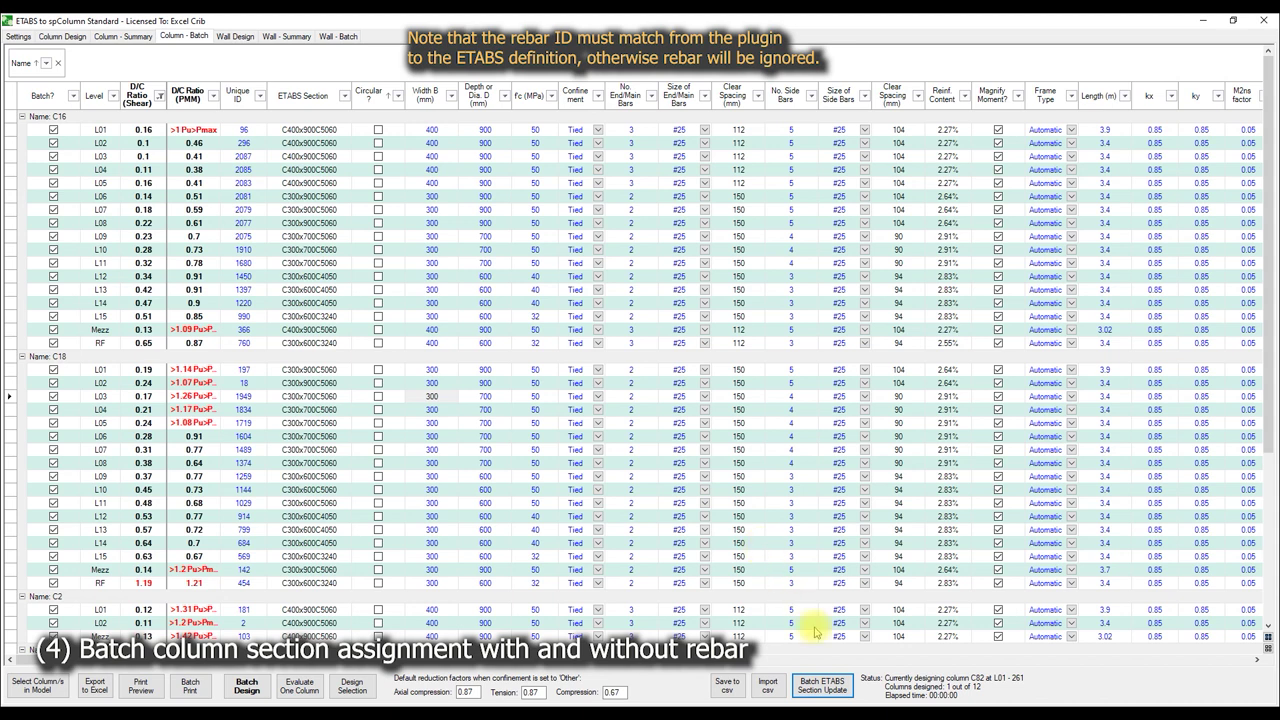
- In Batch ETABS Section Update, set Torsional Constant and Inertia 2/3 to 0.7, include rebar as checked, and confirm
left_click(812, 690)
double_click(595, 344)
type("0.7")
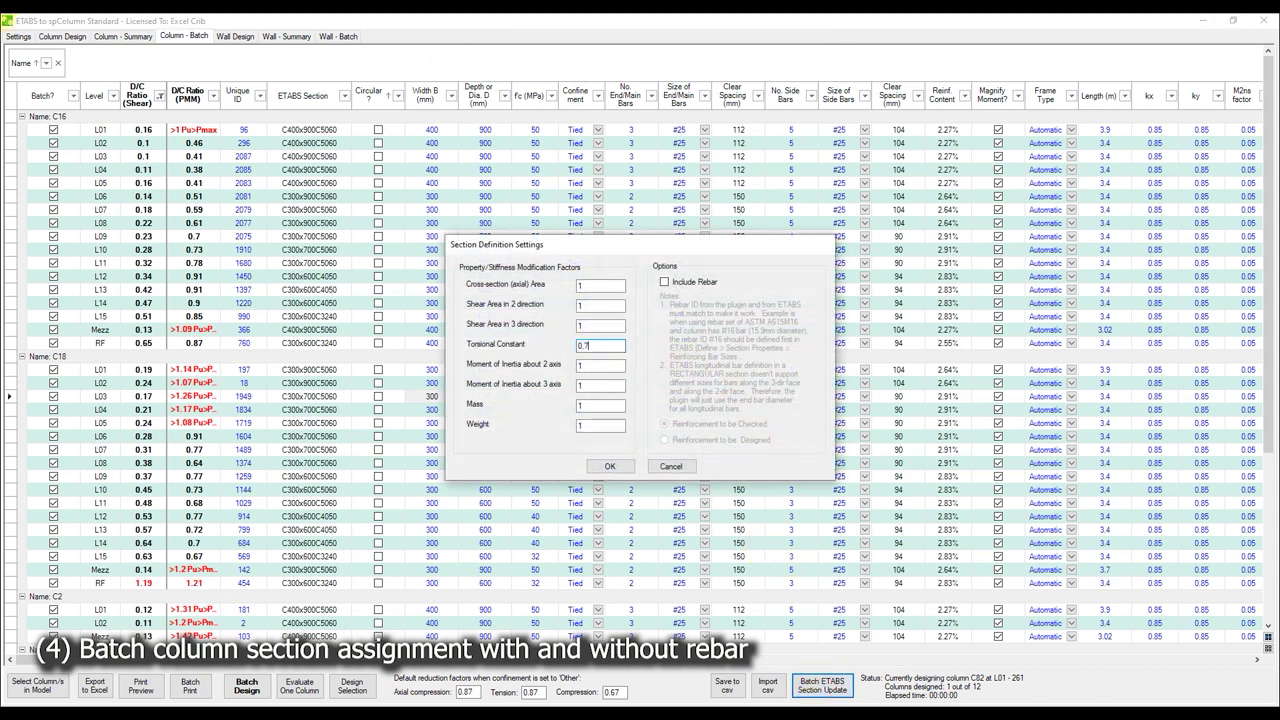
key("Tab")
type(".7")
key("Tab")
type("0")
key("Tab")
type("0.7")
left_click(690, 283)
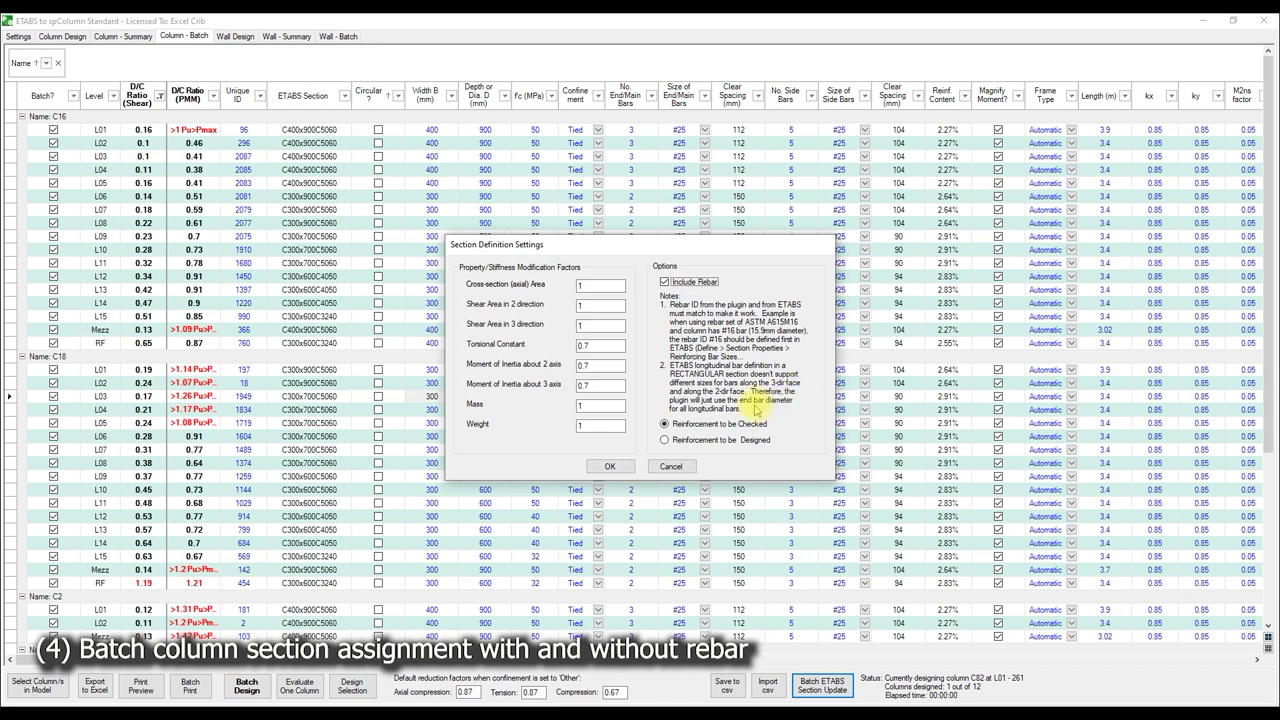
left_click(665, 440)
left_click(666, 425)
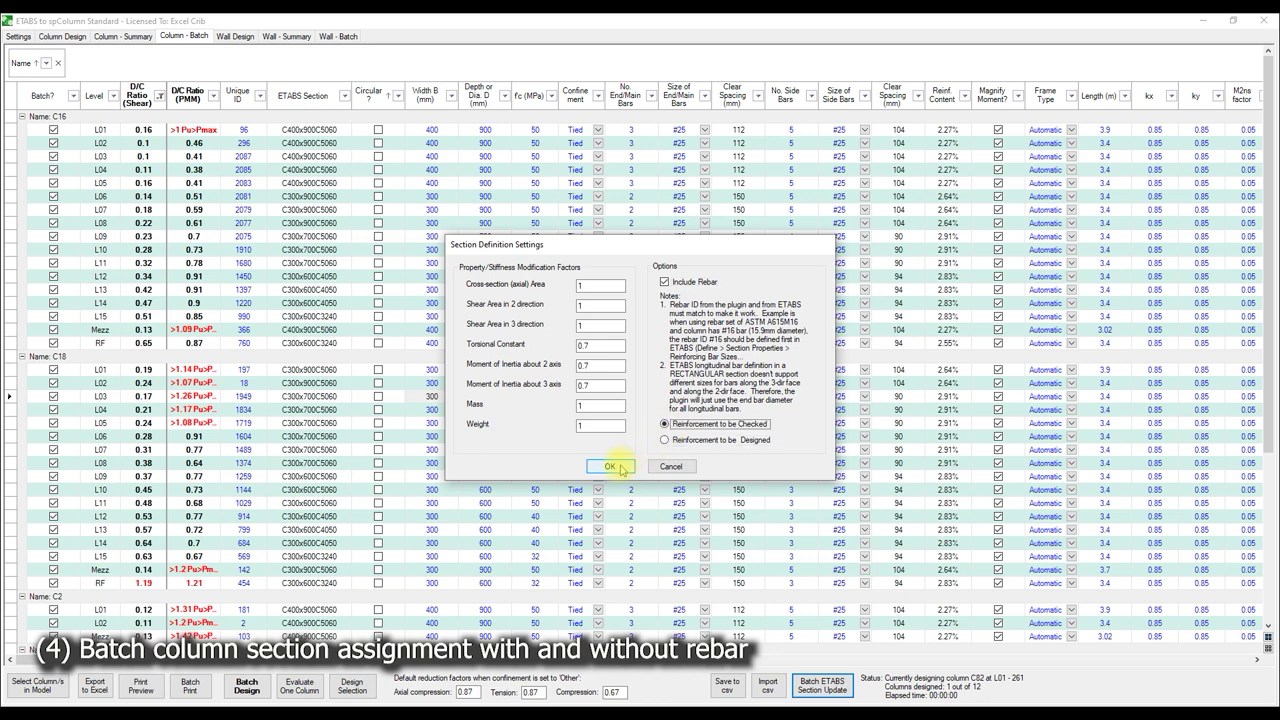
left_click(610, 467)
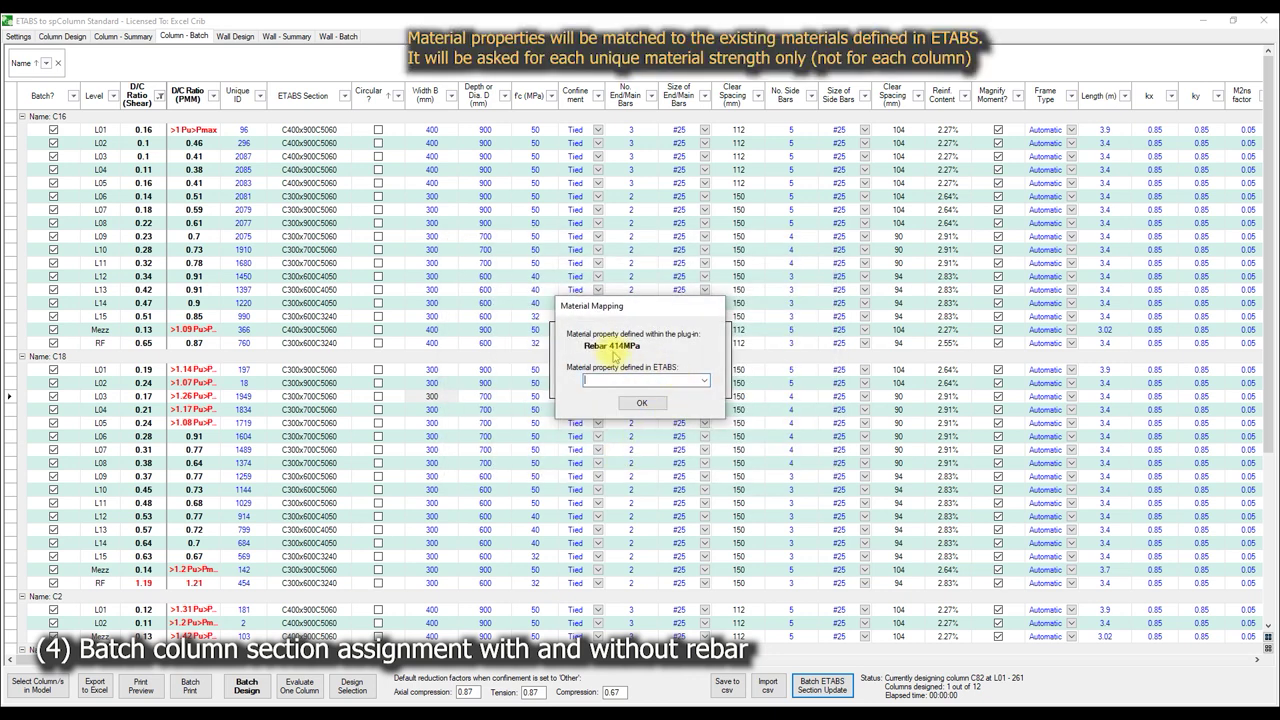
- Map Rebar 414MPa to RMAT and Concrete 50MPa to C5060
left_click(703, 381)
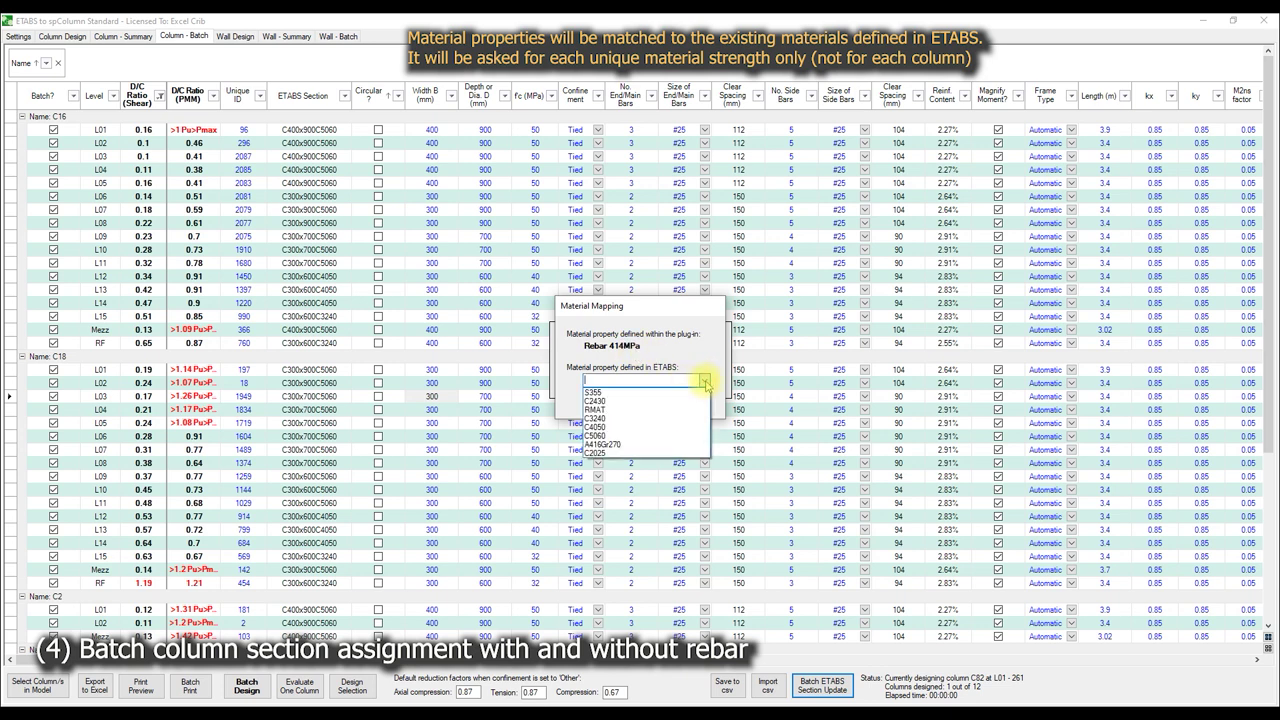
left_click(657, 411)
left_click(657, 402)
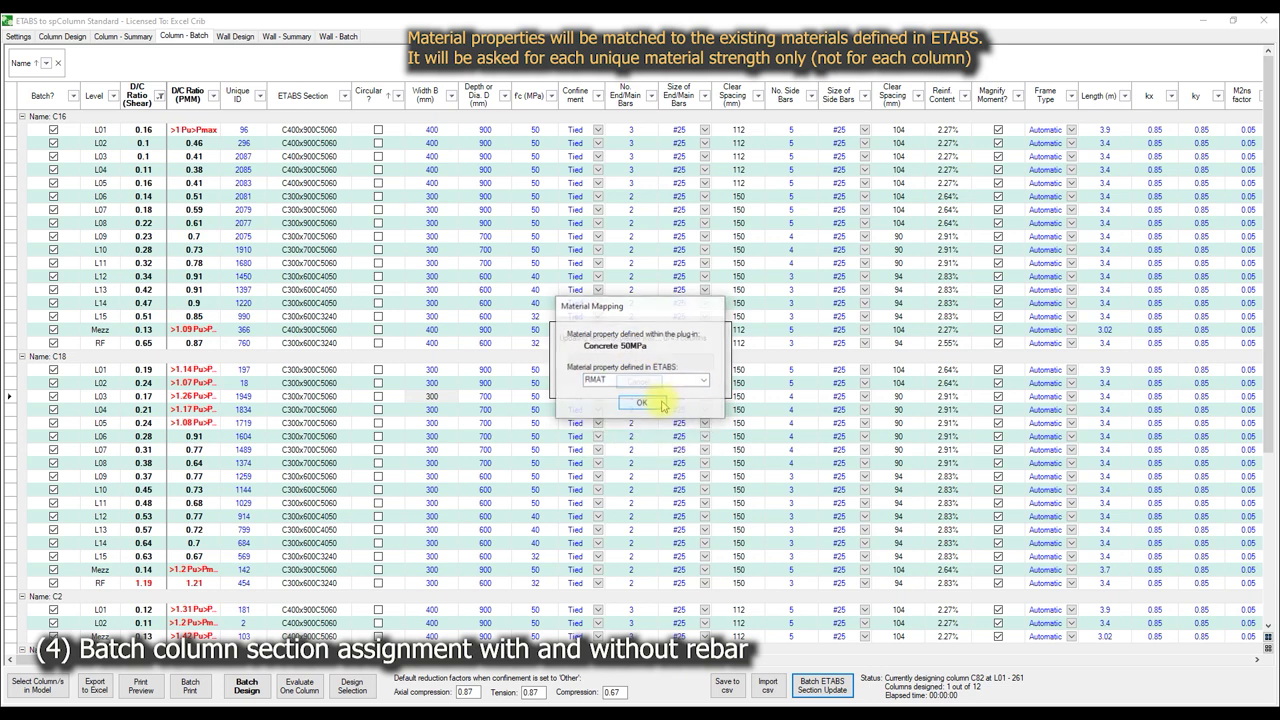
left_click(705, 381)
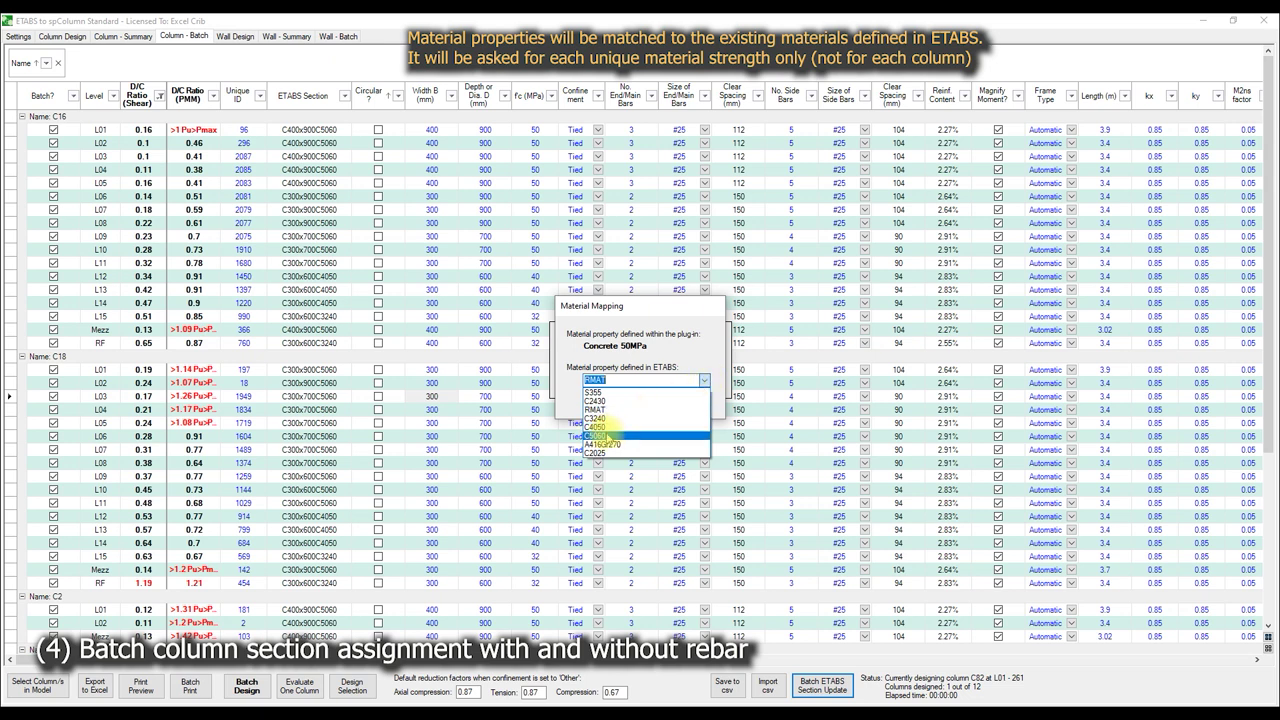
left_click(612, 434)
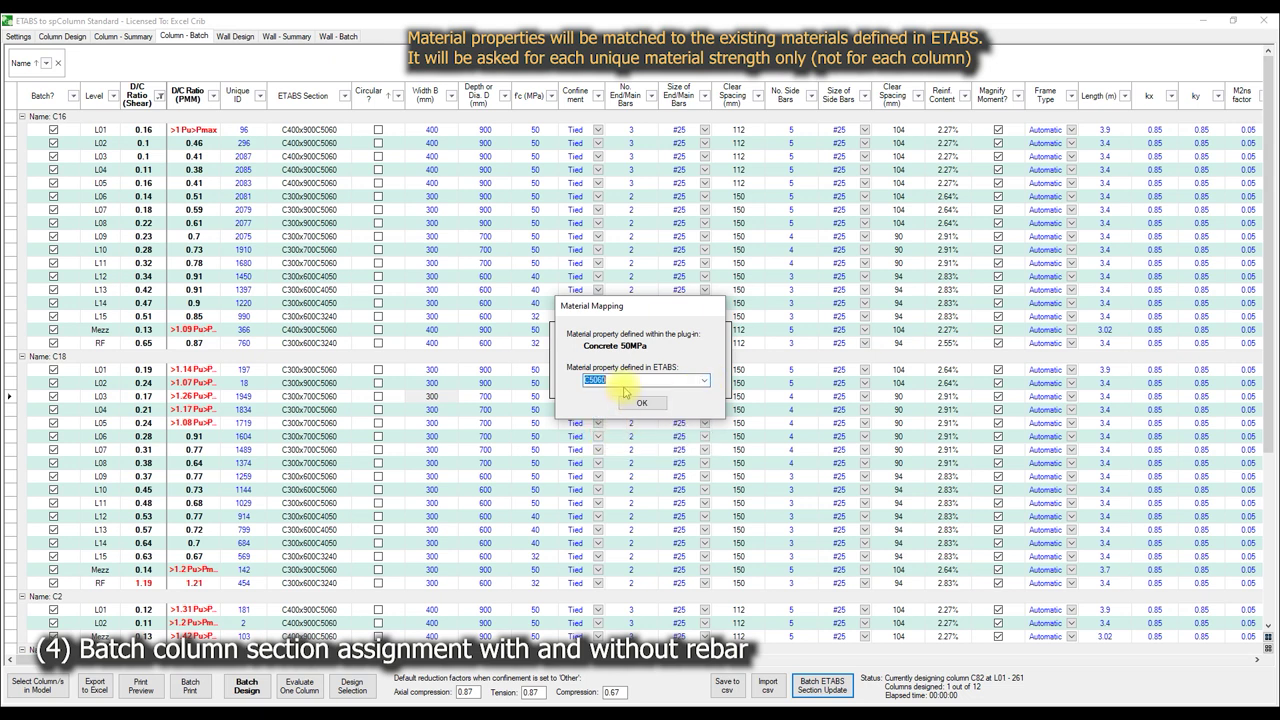
left_click(646, 405)
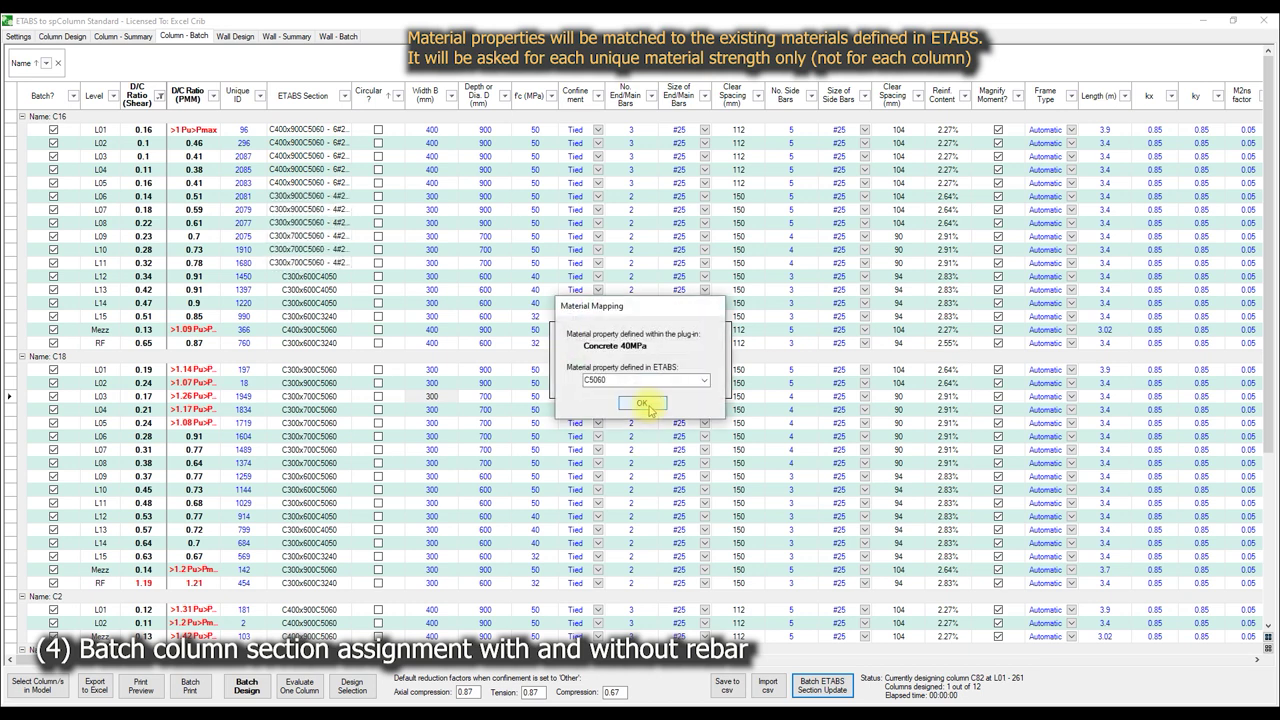
- Map Concrete 40, 32 and 24 MPa to C4050, C3240 and C2430 to finish the section update
left_click(705, 382)
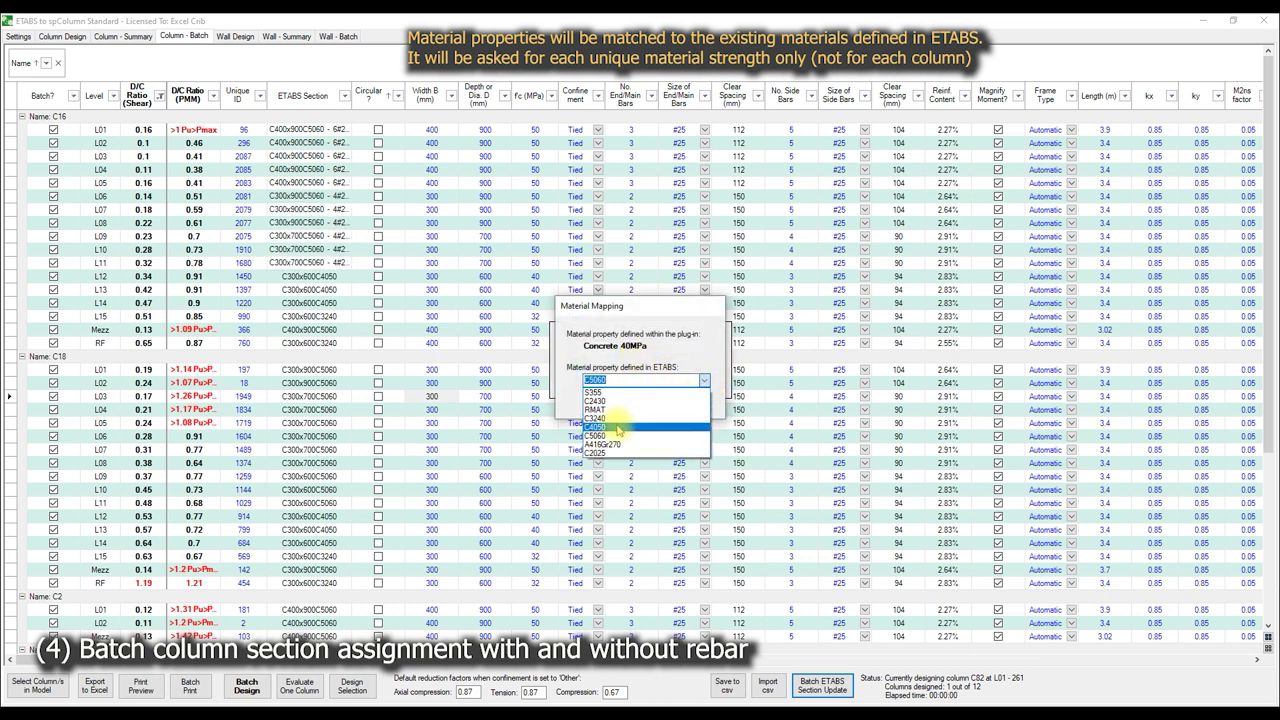
left_click(630, 426)
left_click(643, 404)
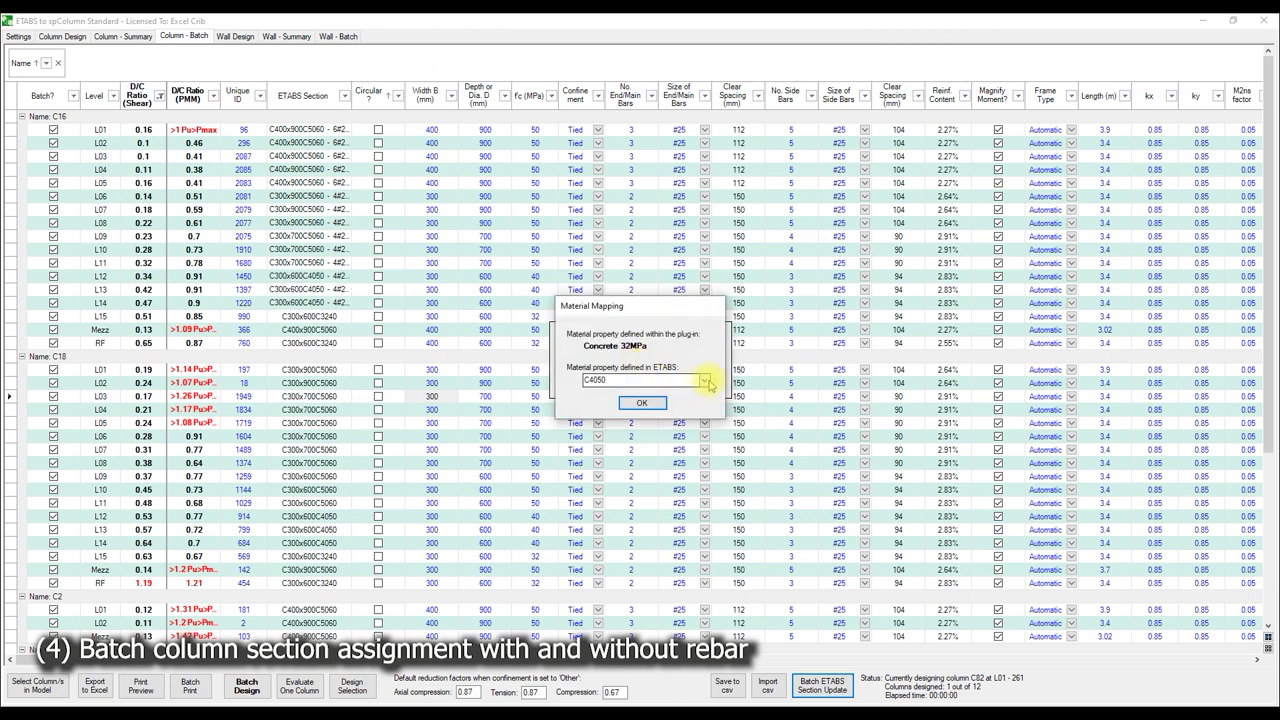
left_click(705, 381)
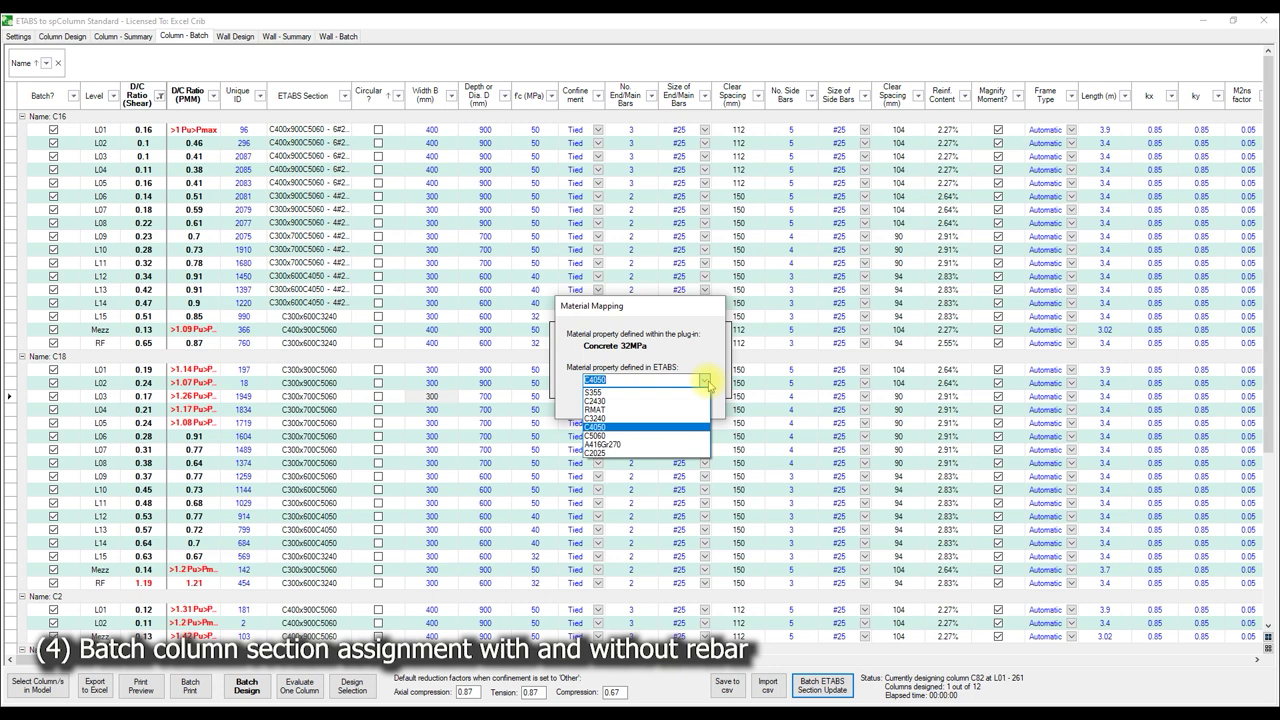
left_click(625, 418)
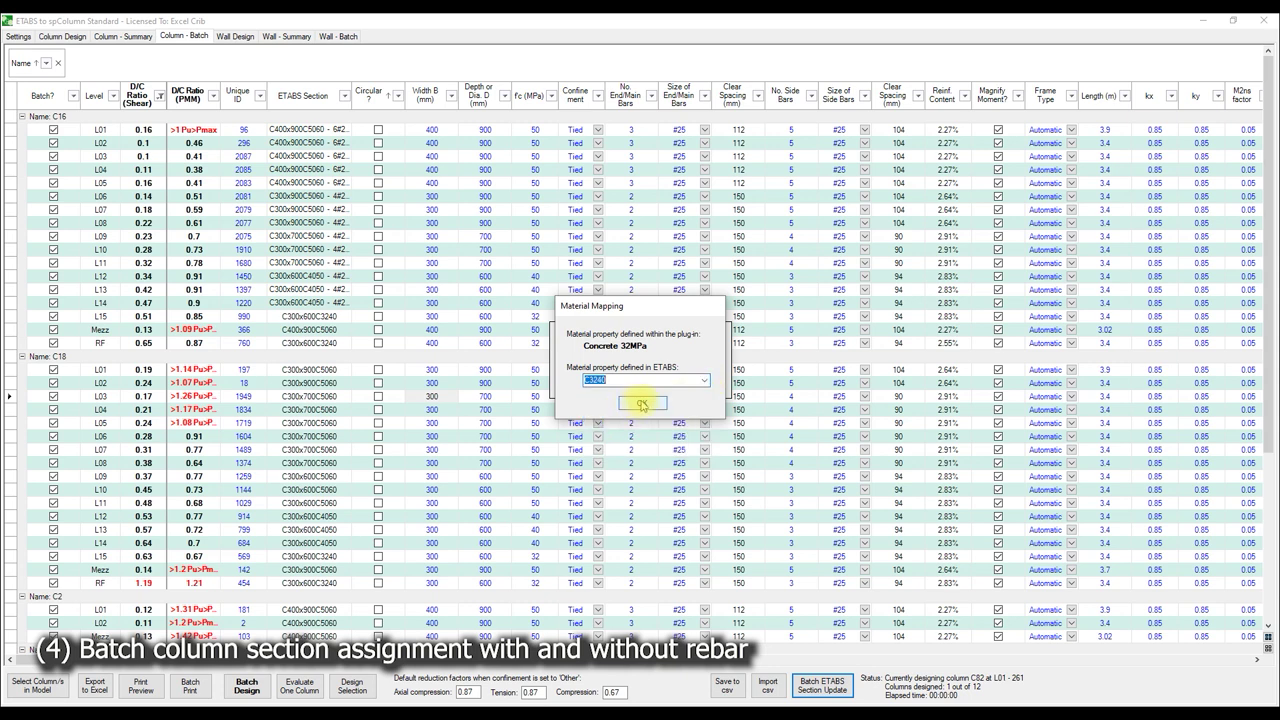
left_click(643, 405)
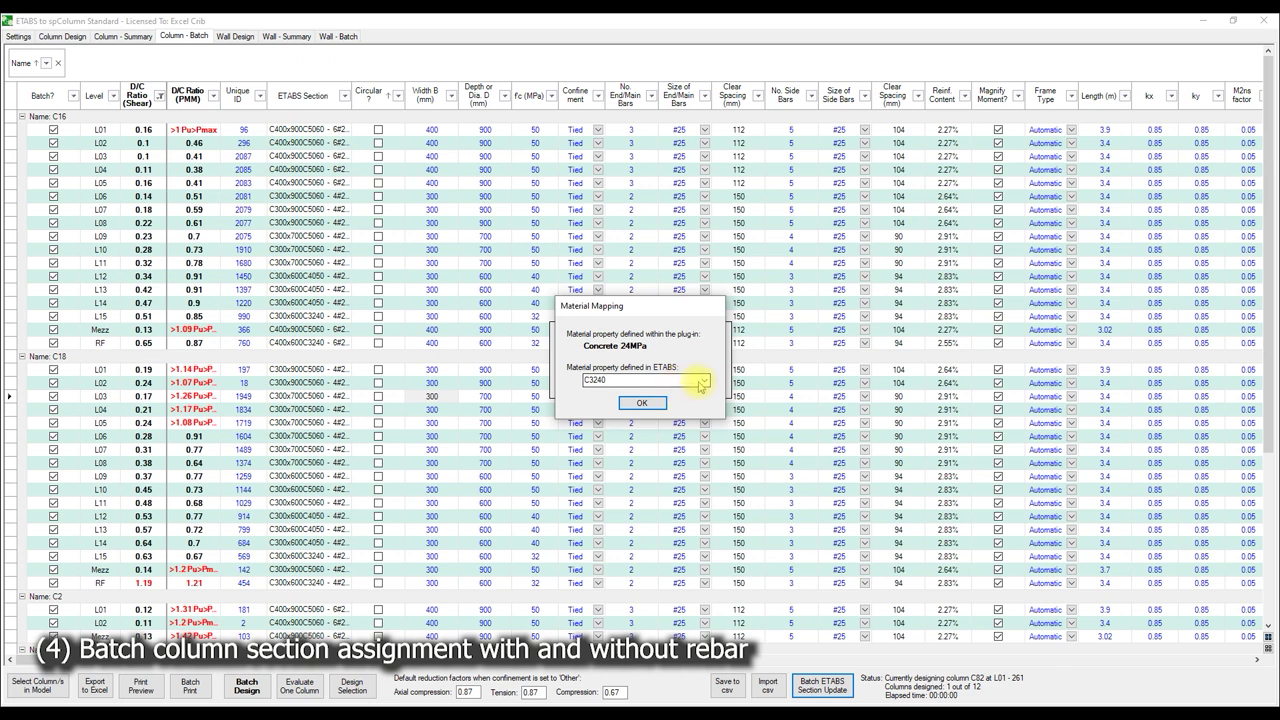
left_click(704, 381)
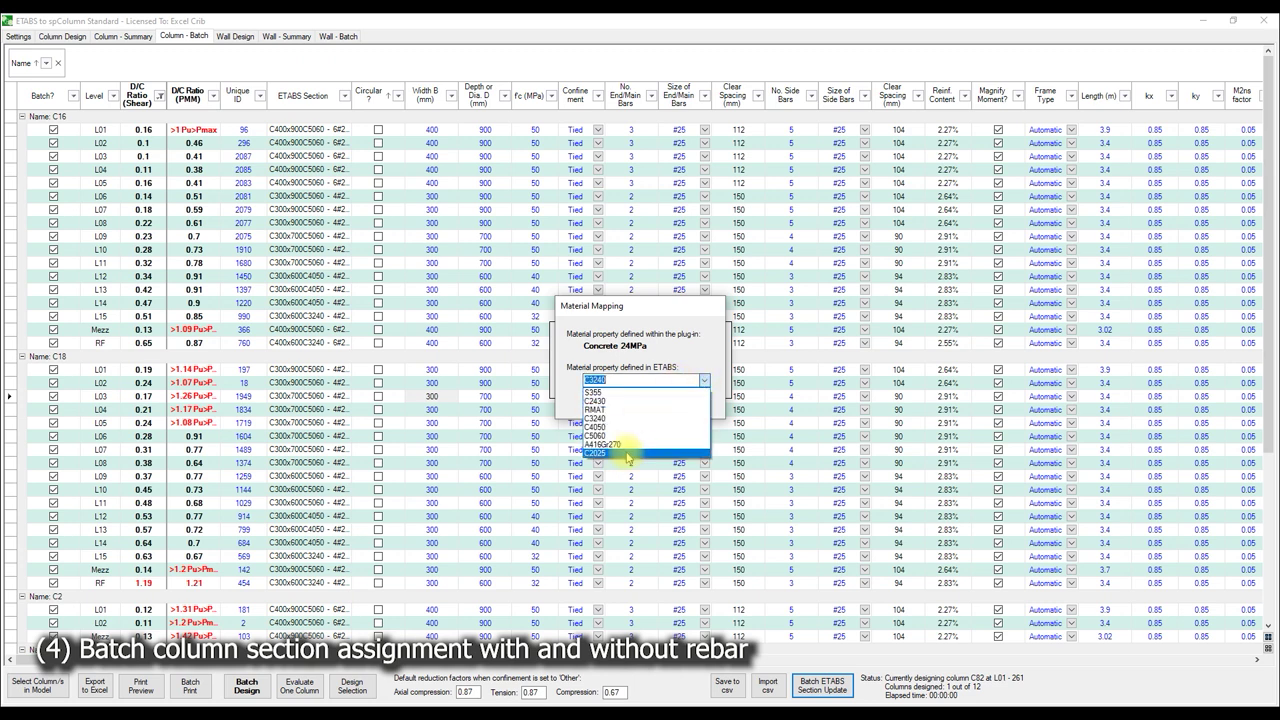
left_click(622, 400)
left_click(652, 404)
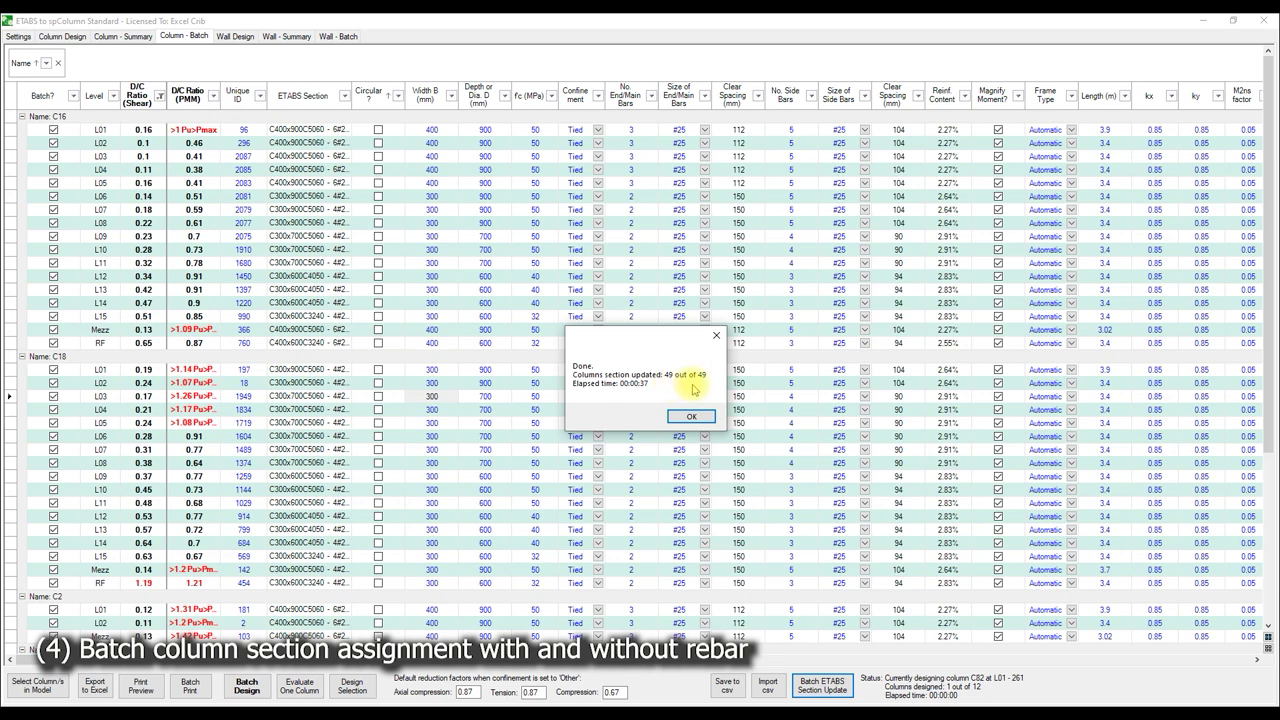
- Dismiss the completion message and widen the ETABS Section column to show full names with rebar
left_click(691, 418)
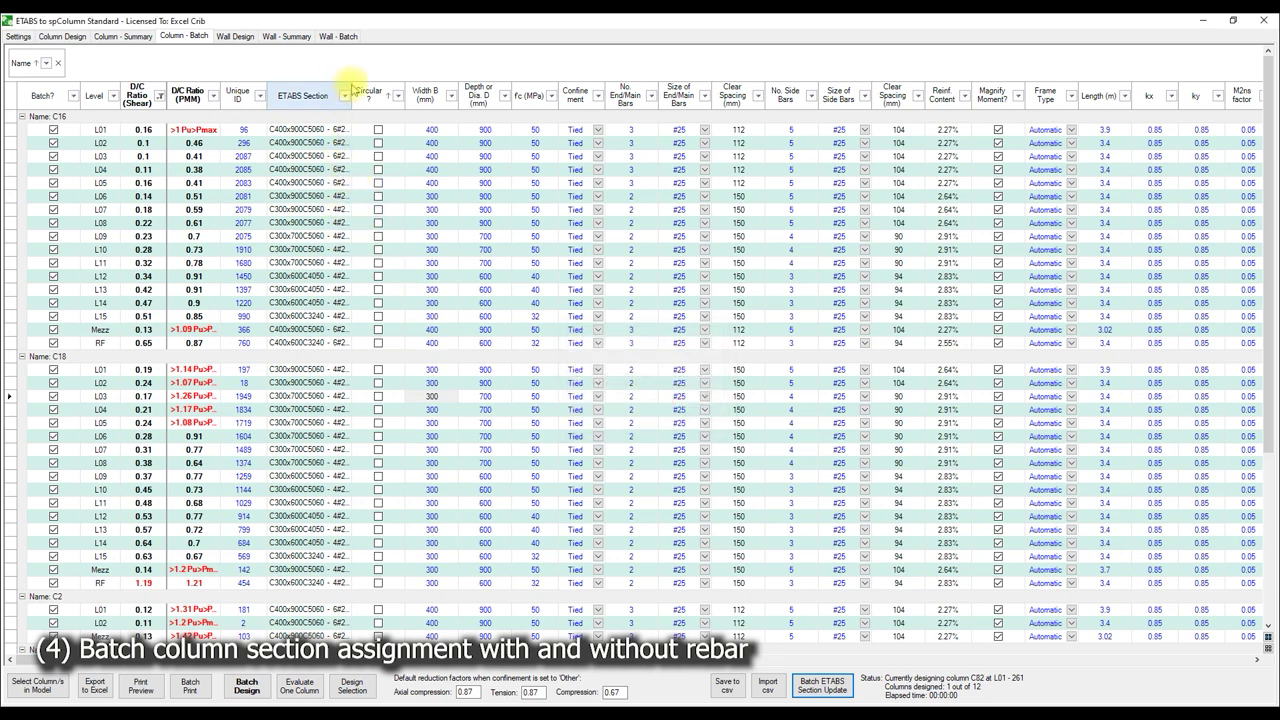
left_click_drag(352, 88, 446, 104)
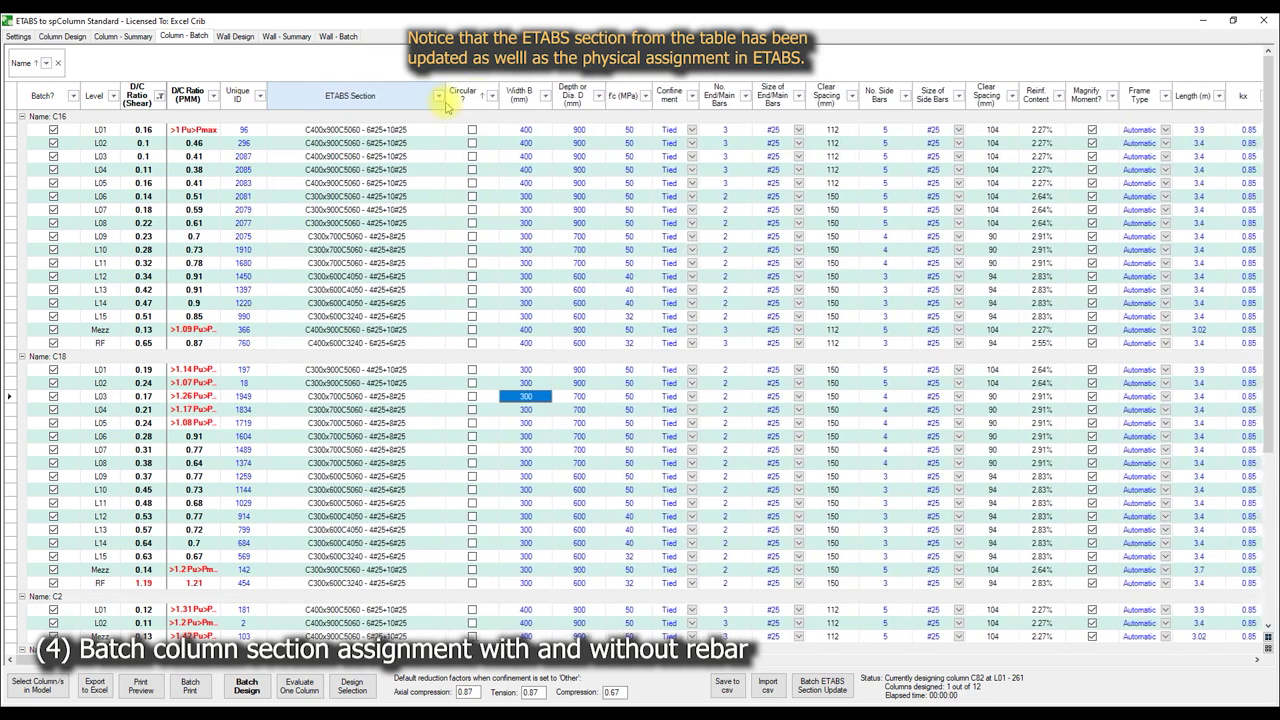
scroll(386, 418, "down", 2)
scroll(388, 420, "down", 4)
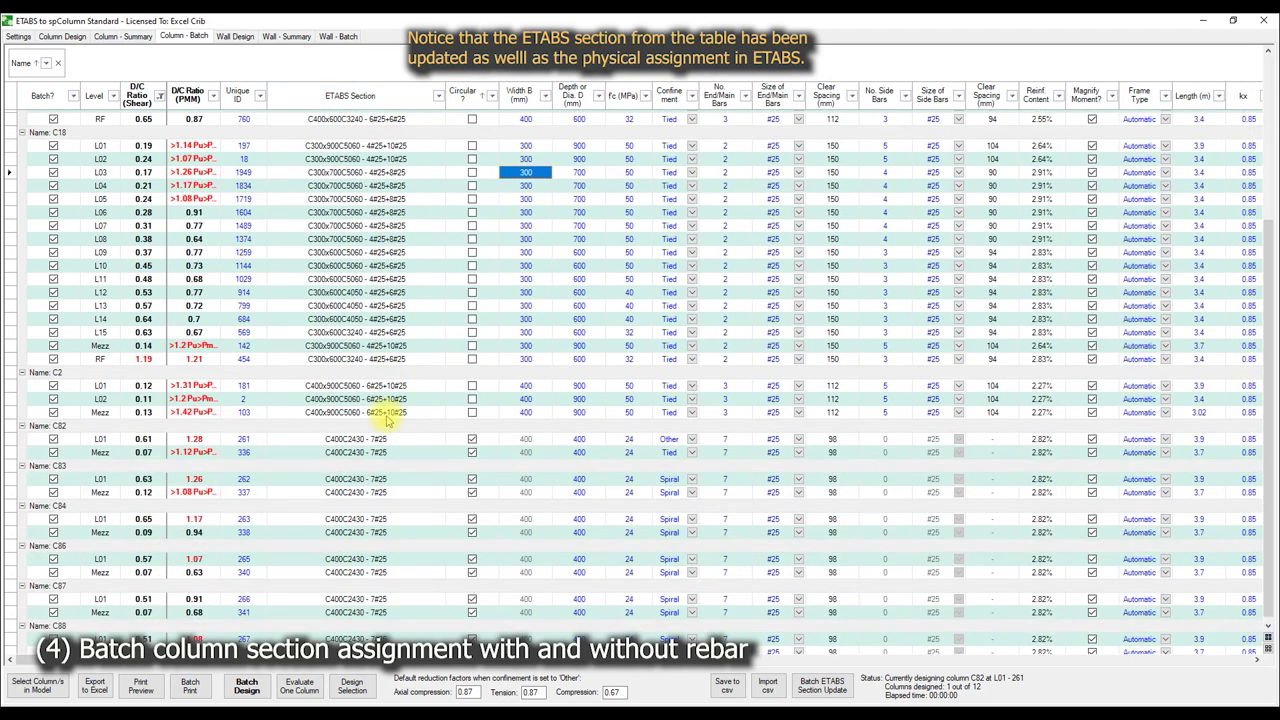
scroll(388, 420, "down", 1)
- Check C16 at L14's updated section name and shrink the plugin window back over ETABS
scroll(382, 480, "up", 5)
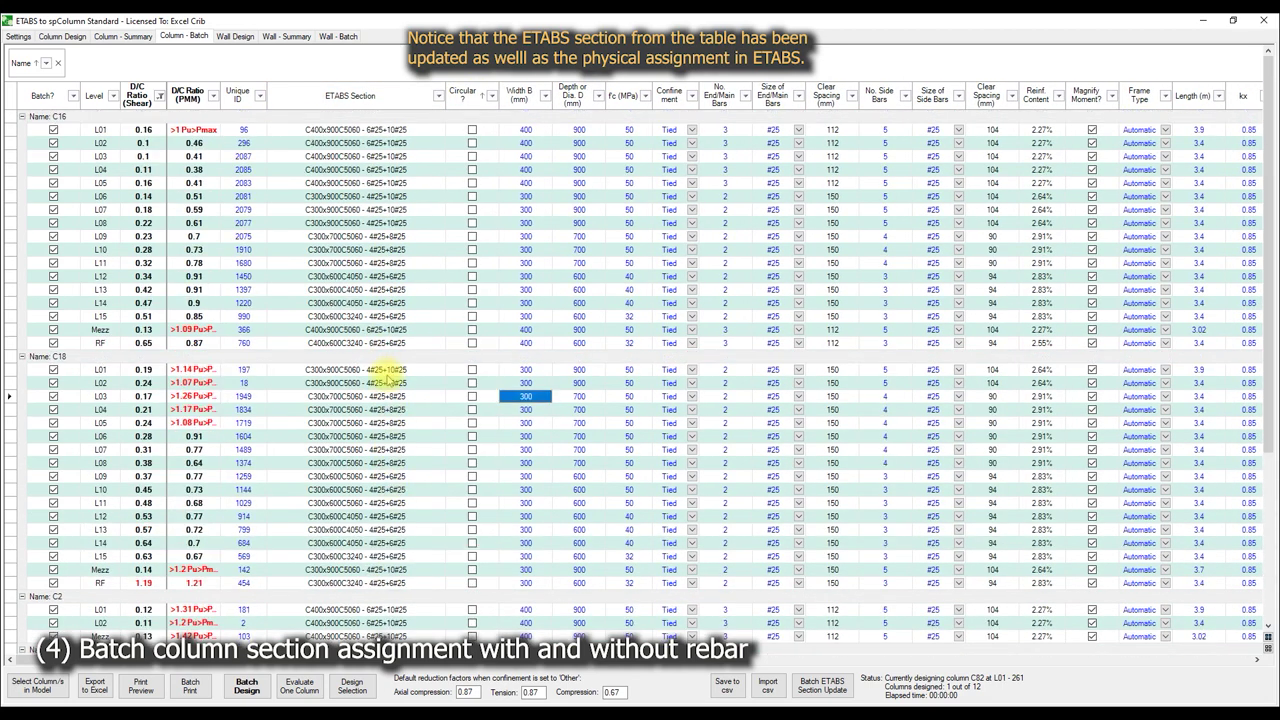
left_click(357, 302)
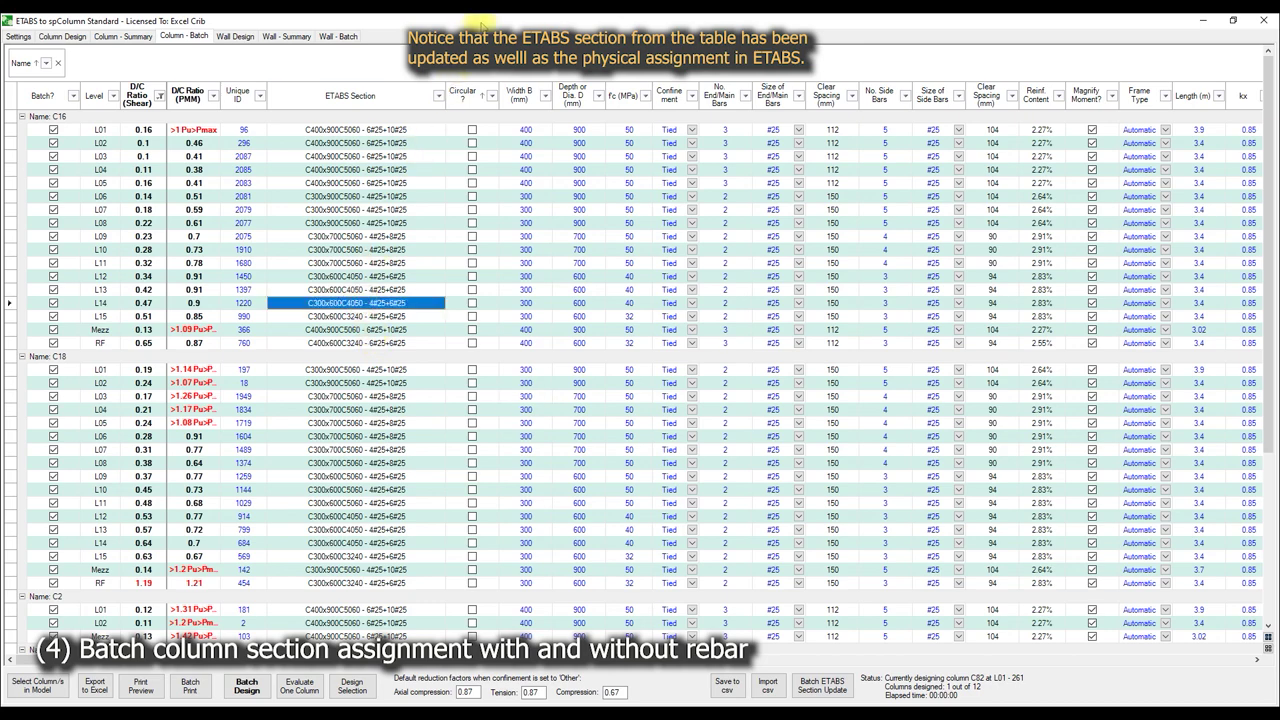
left_click_drag(480, 22, 748, 106)
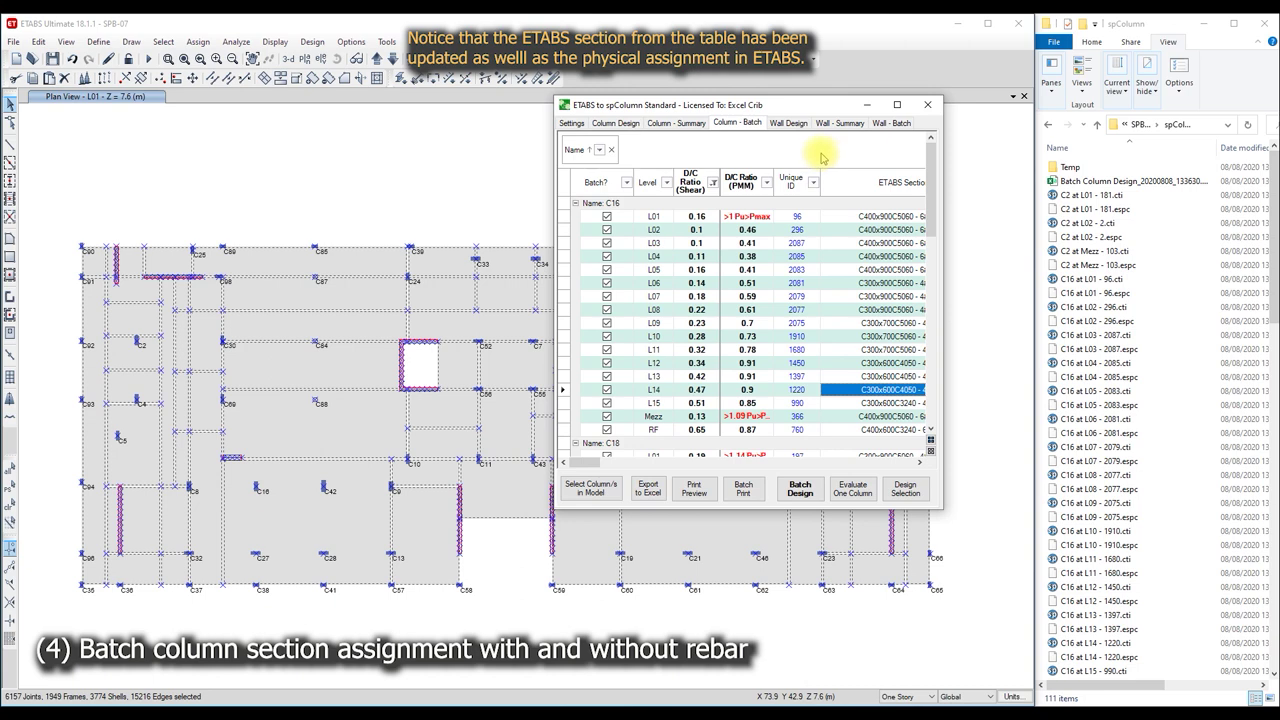
- Inspect frame section C300x600C3240 - 4#25+6#25's properties and reinforcement bar counts
left_click(100, 47)
left_click(100, 47)
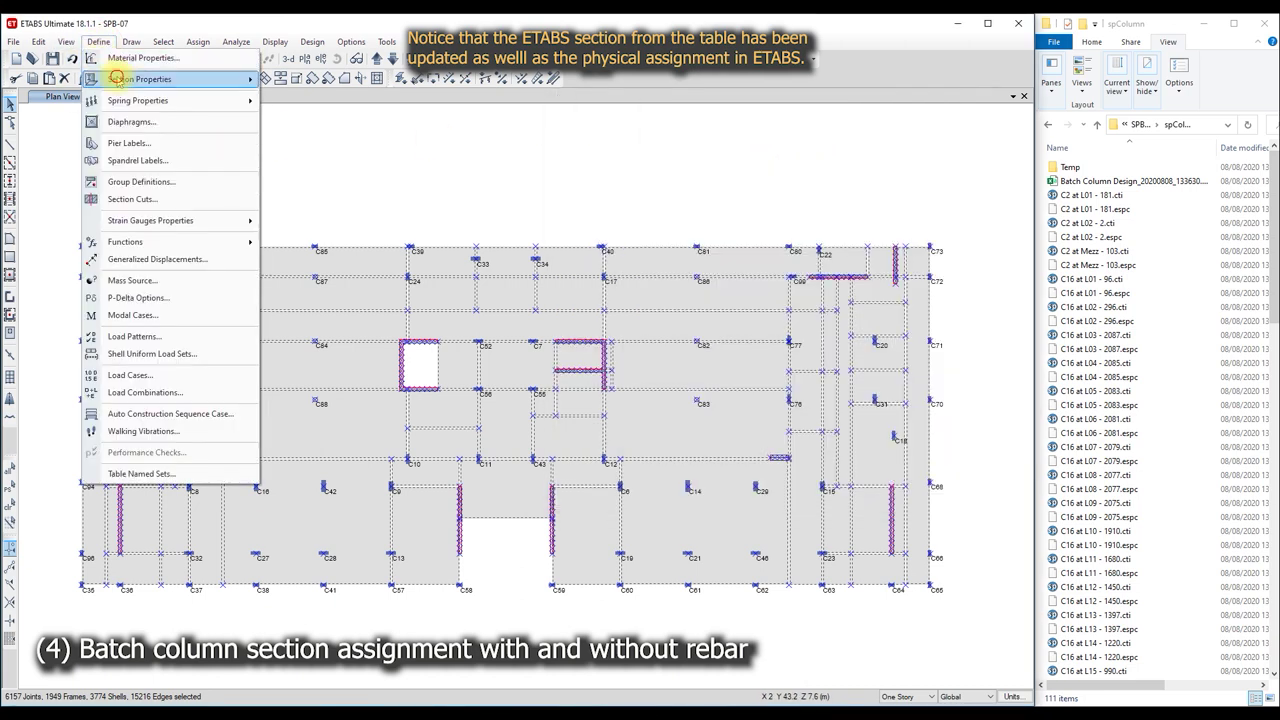
left_click(305, 80)
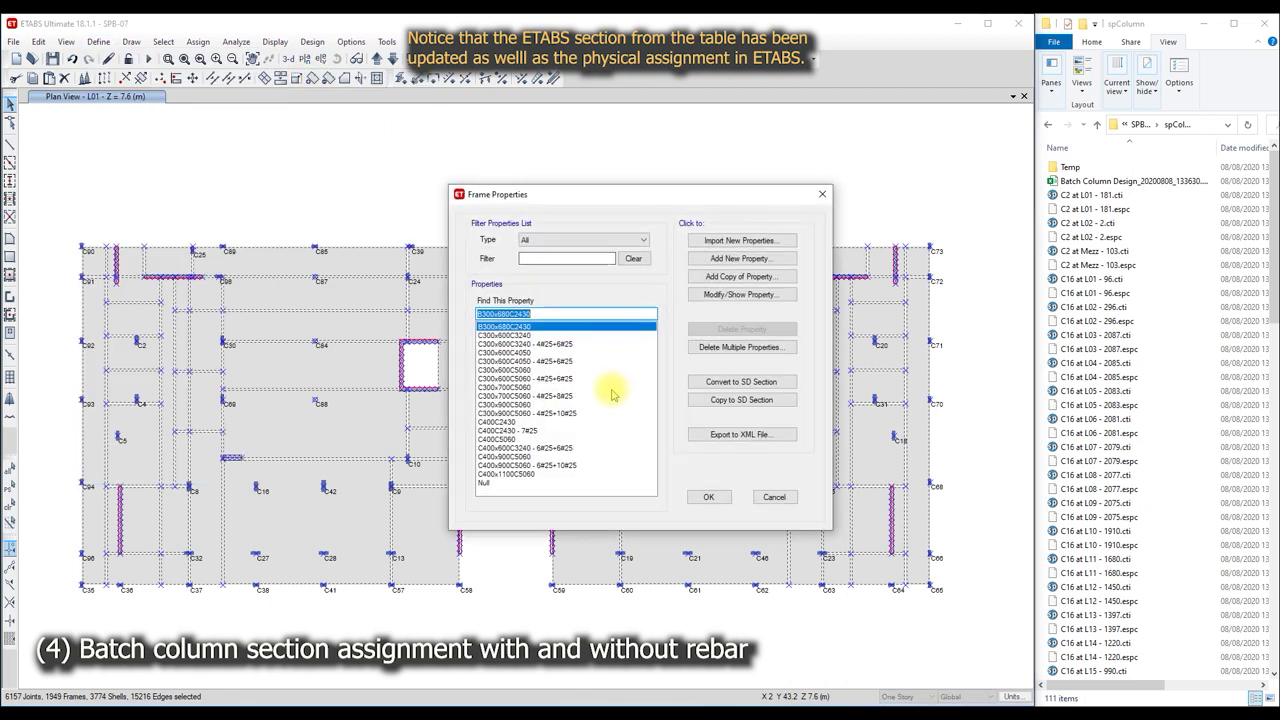
left_click(585, 344)
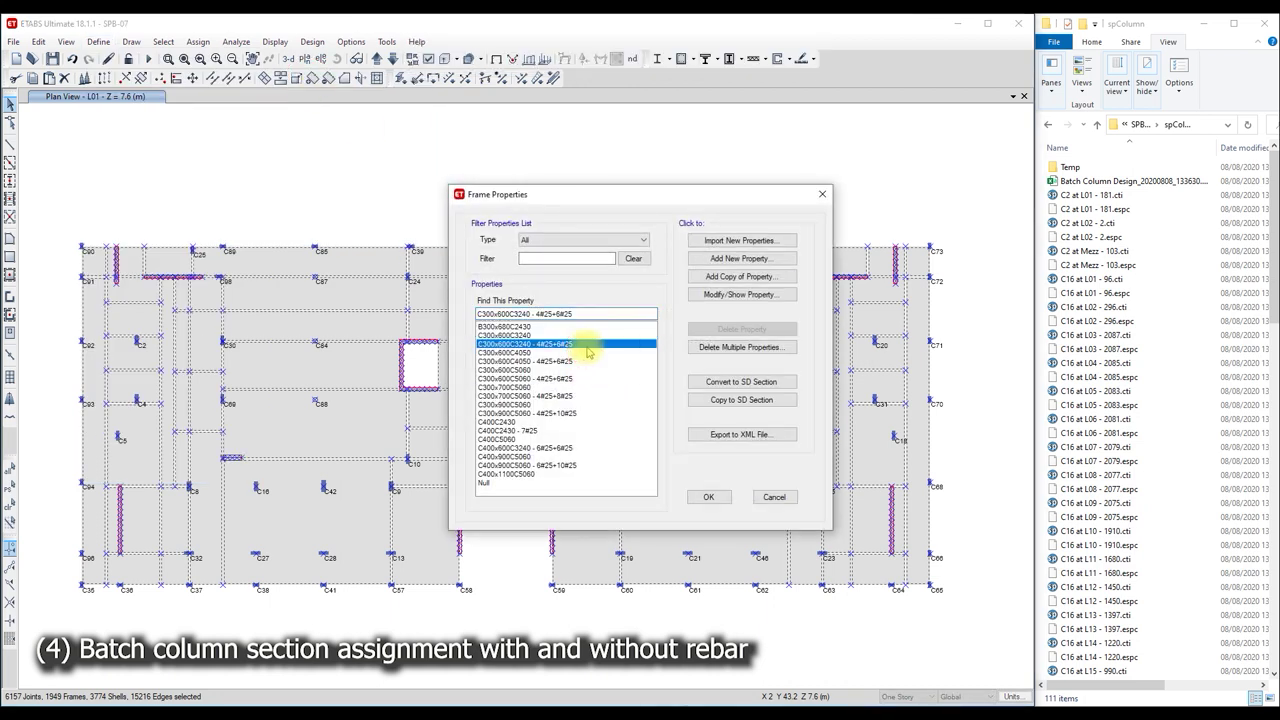
left_click(733, 297)
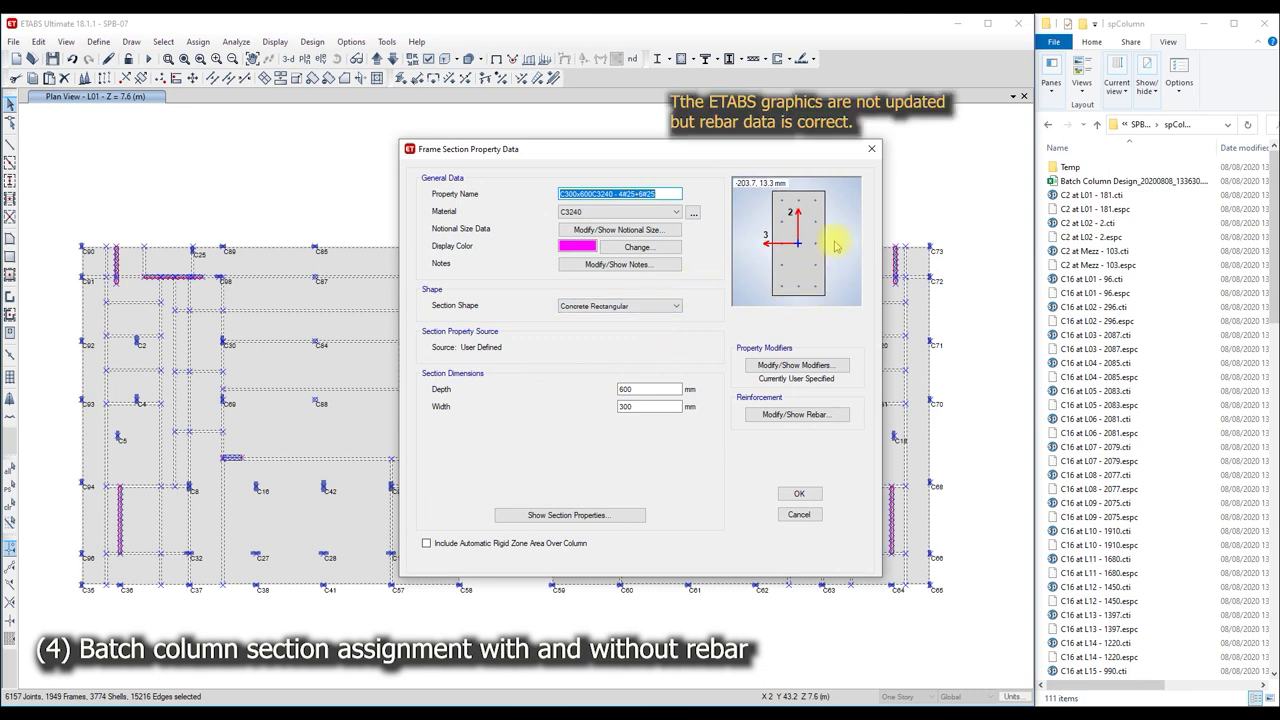
left_click(796, 414)
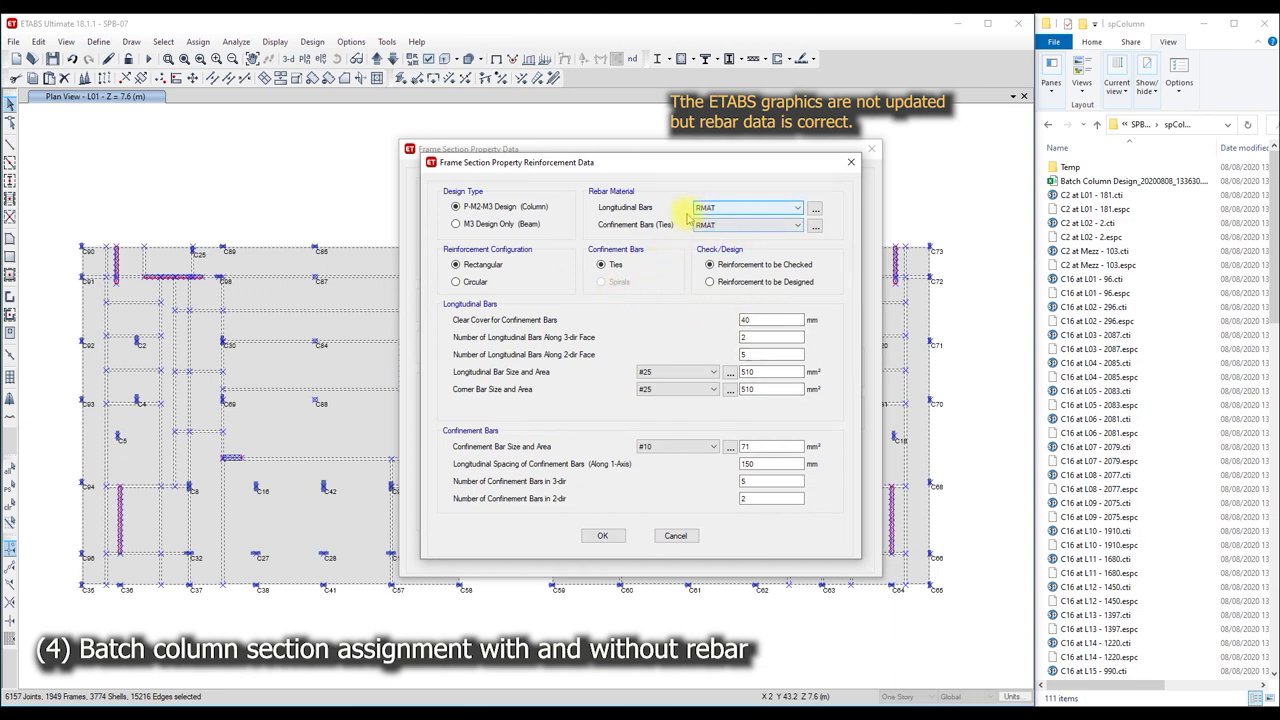
left_click(757, 355)
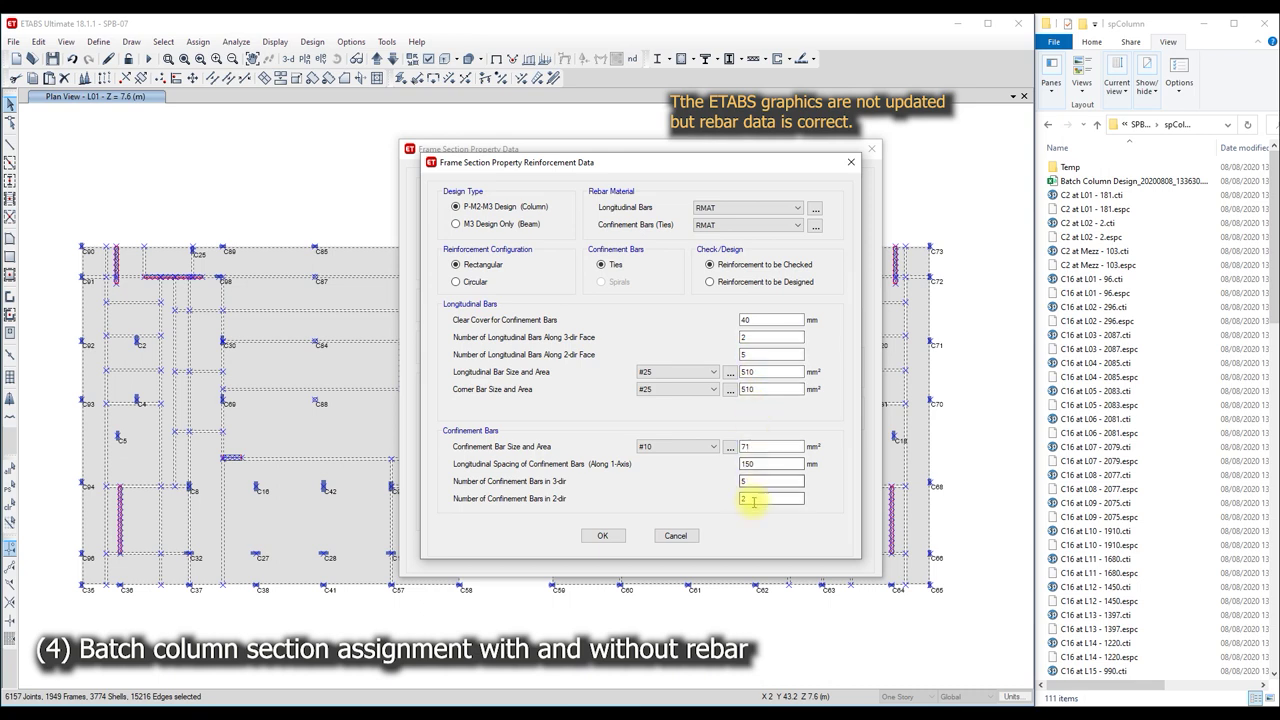
left_click(604, 535)
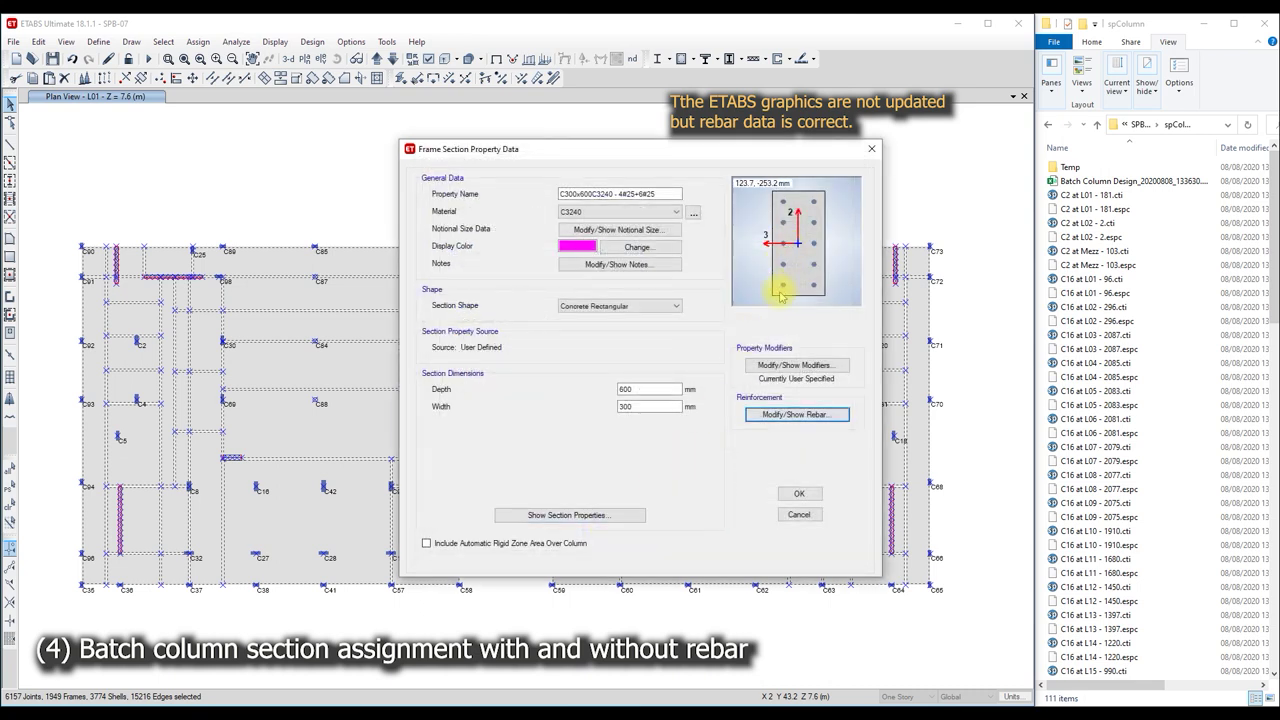
left_click(800, 494)
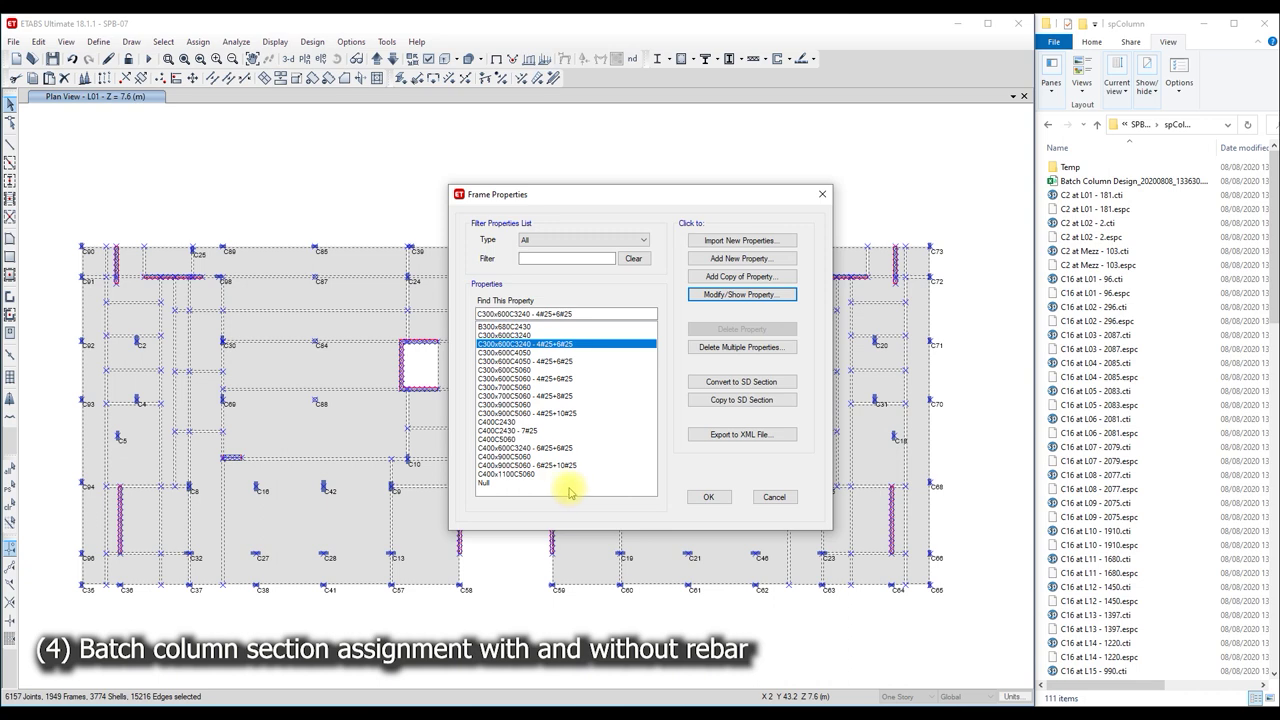
- Inspect circular section C400C2430 - 7#25's rebar data and 0.7 stiffness modifiers
left_click(567, 448)
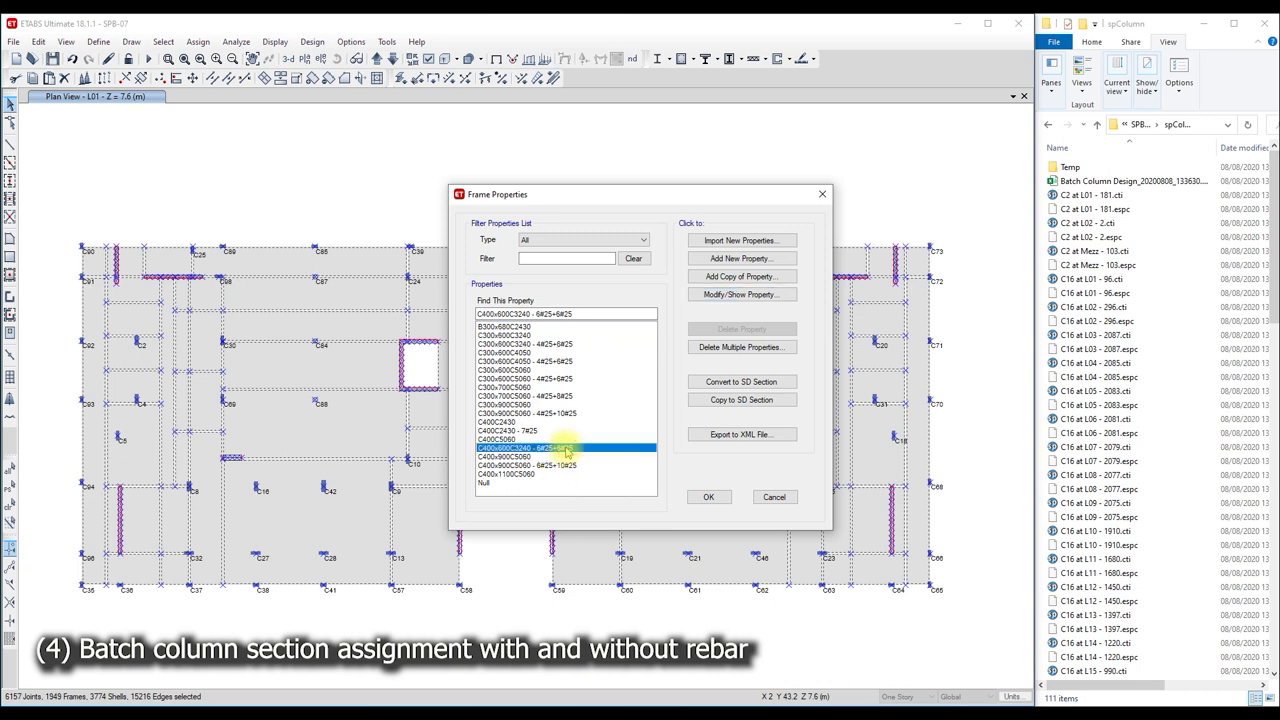
left_click(565, 465)
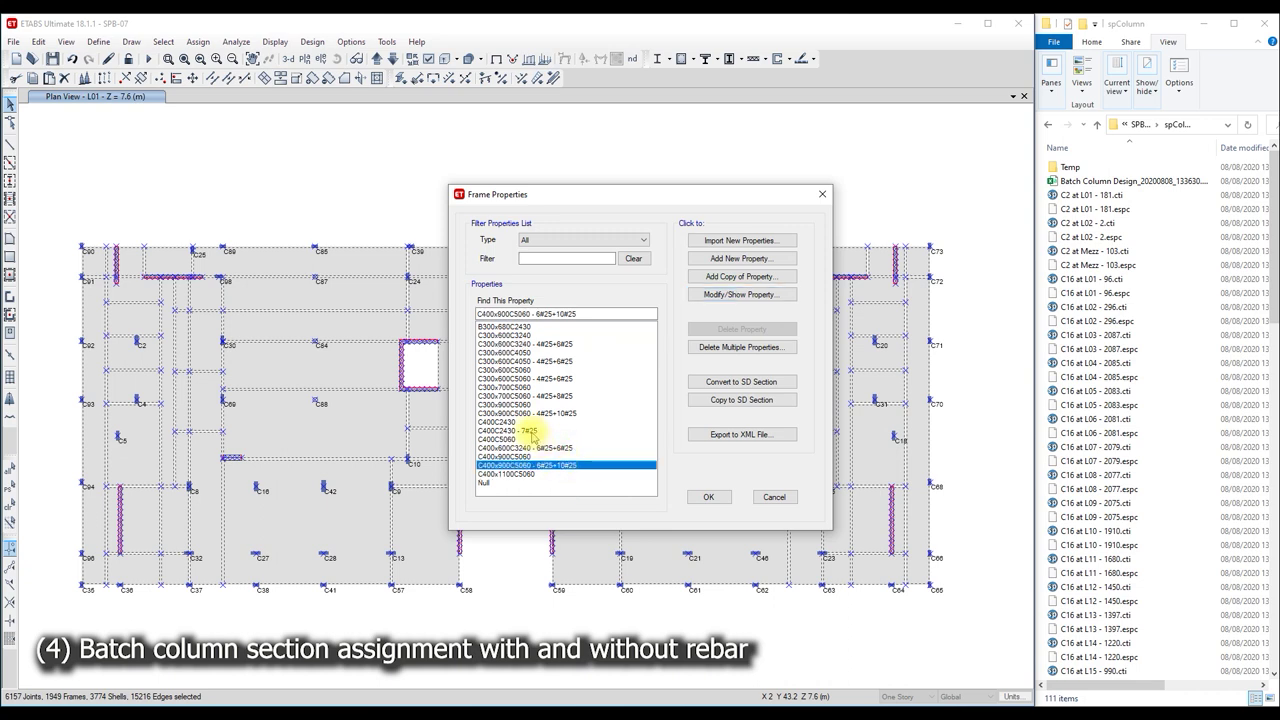
left_click(540, 431)
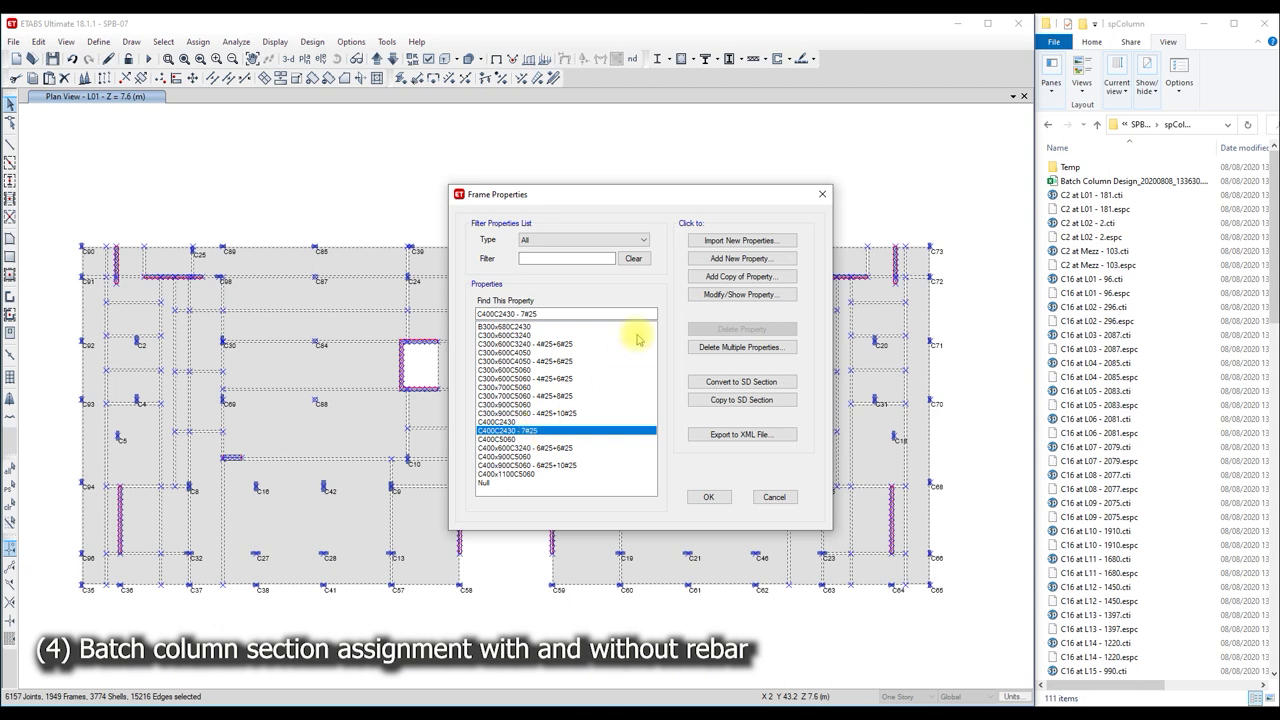
left_click(735, 295)
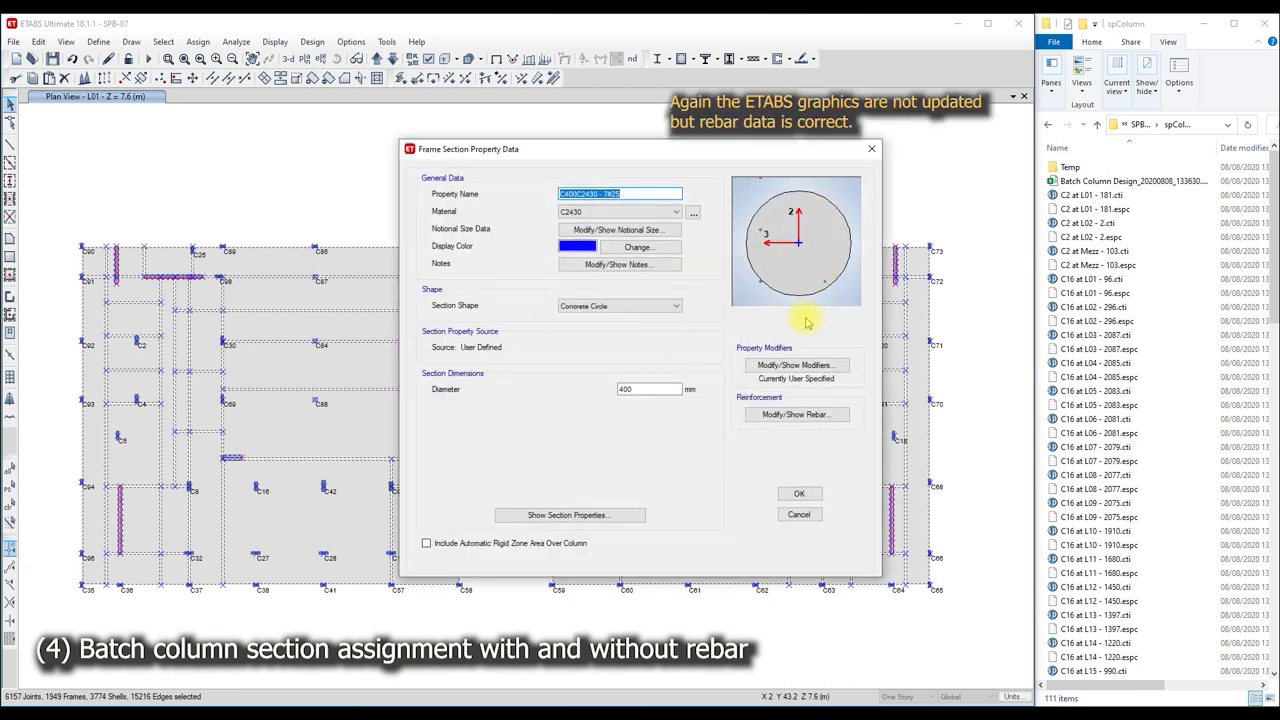
left_click(805, 414)
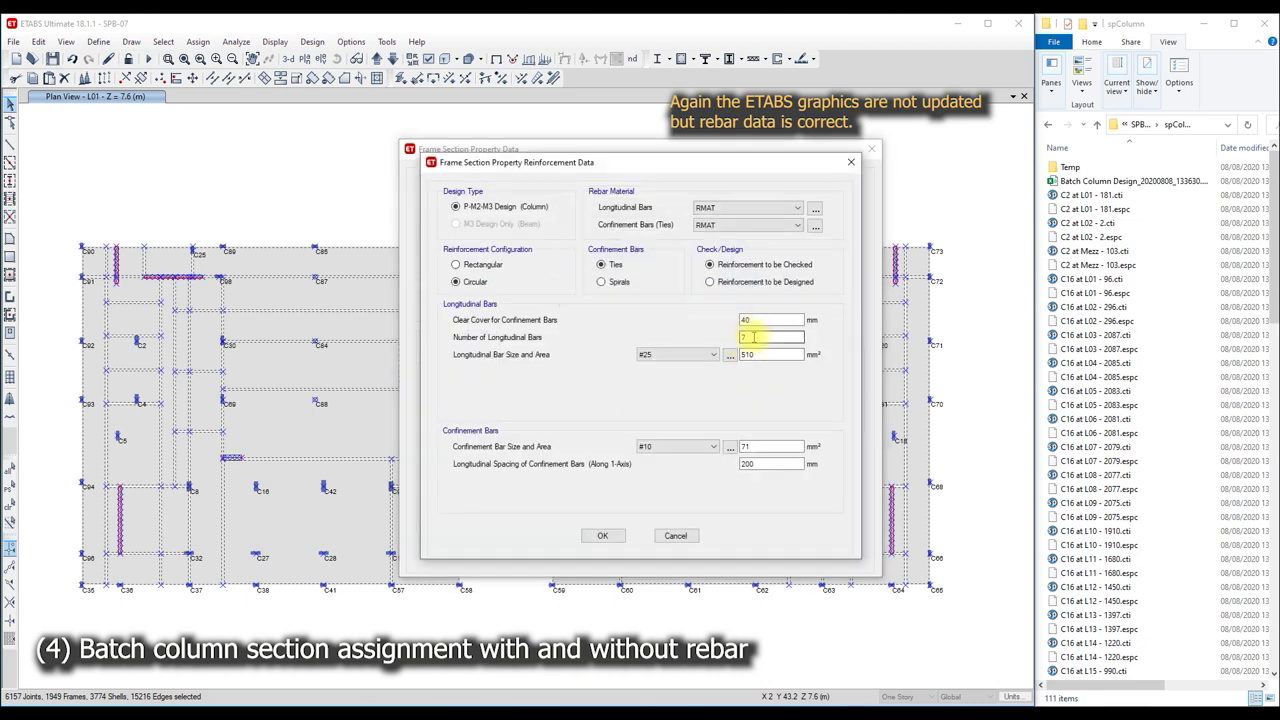
left_click(605, 533)
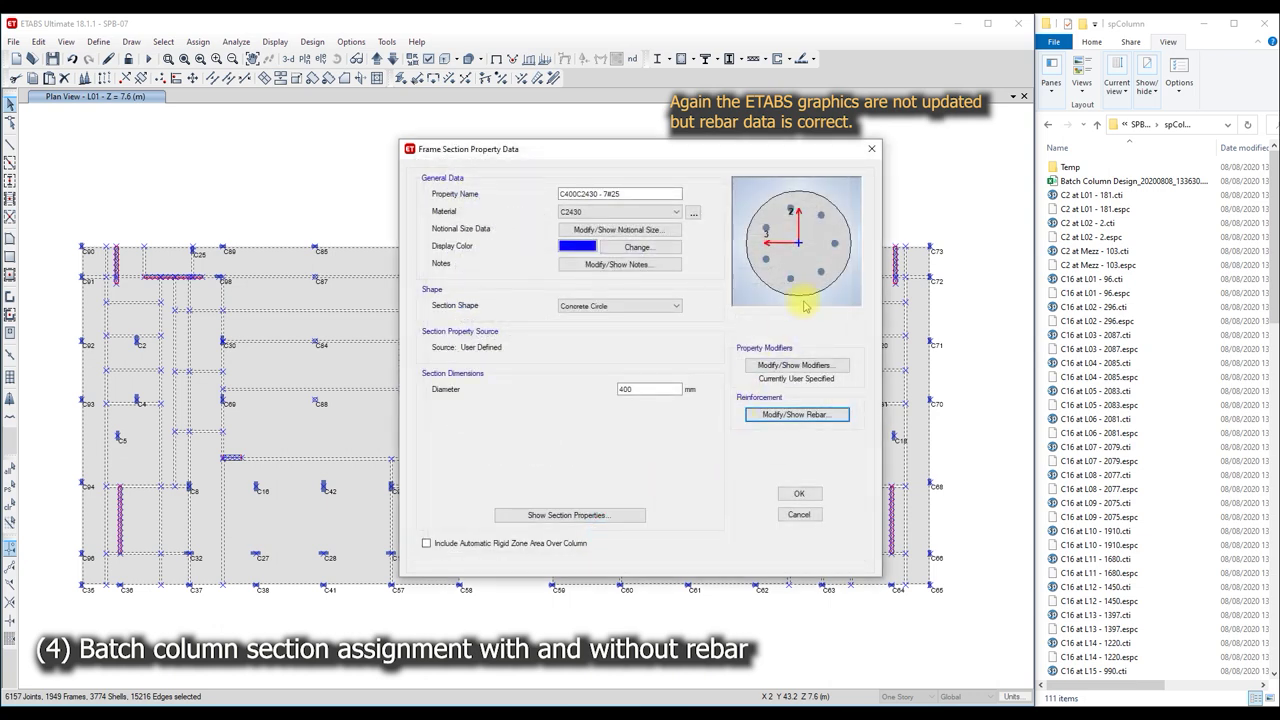
left_click(797, 368)
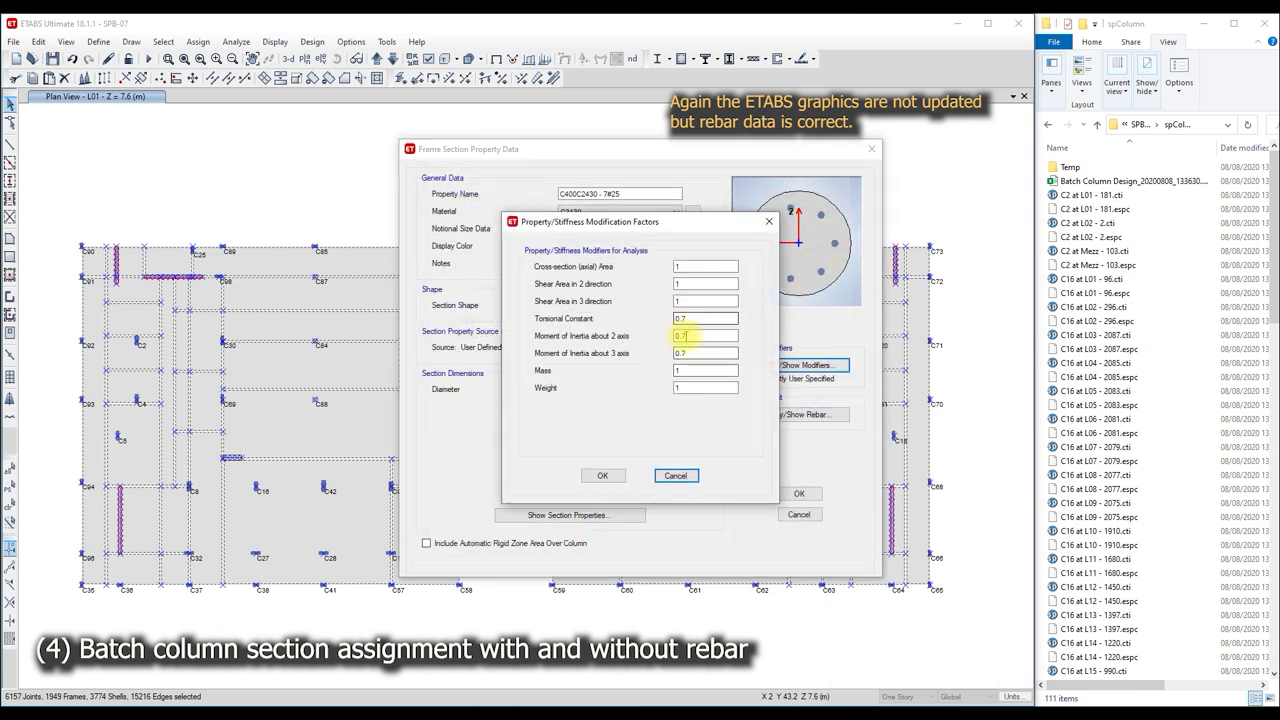
left_click(606, 473)
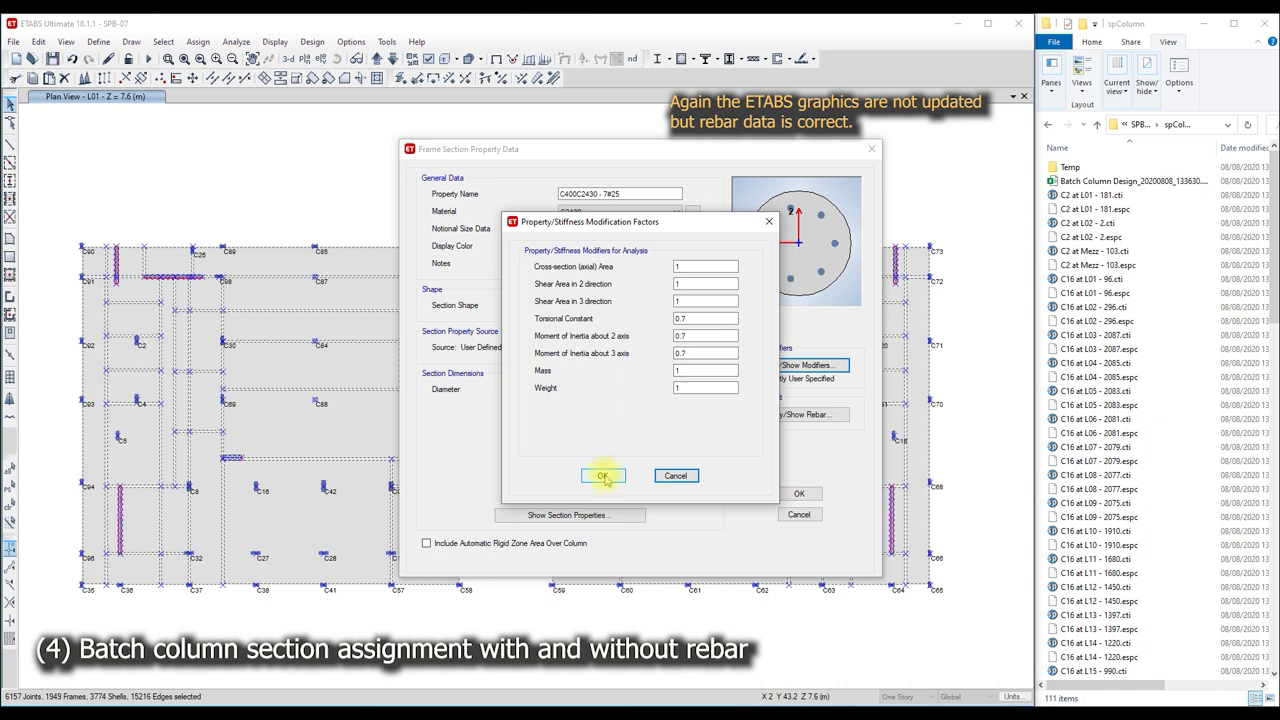
left_click(801, 494)
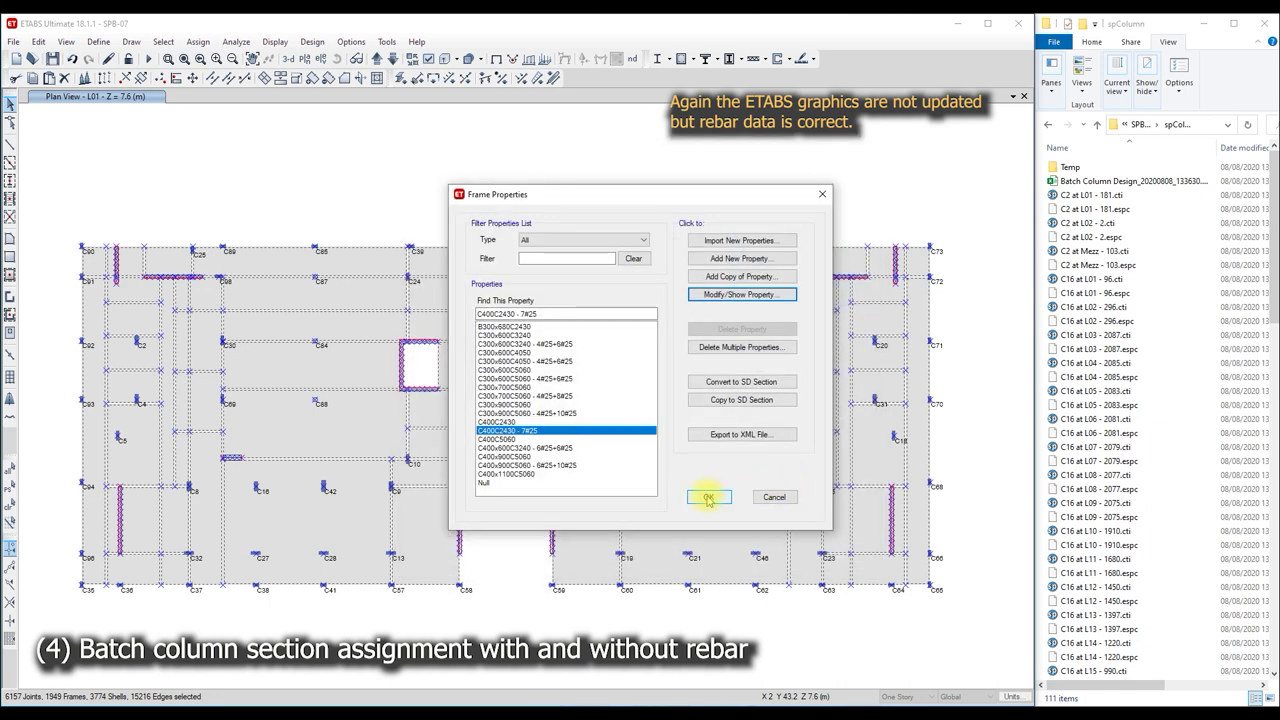
- Close the frame properties list, clear the plan selection, and return to the plugin
left_click(708, 497)
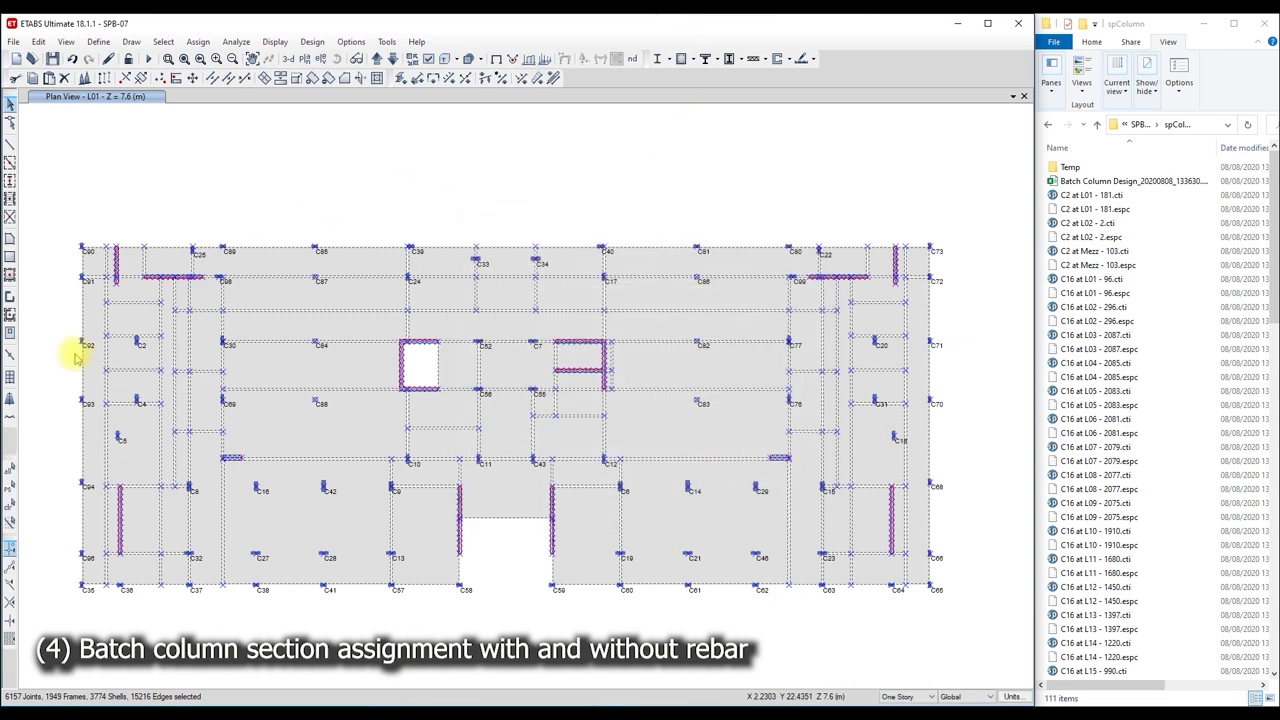
left_click(10, 503)
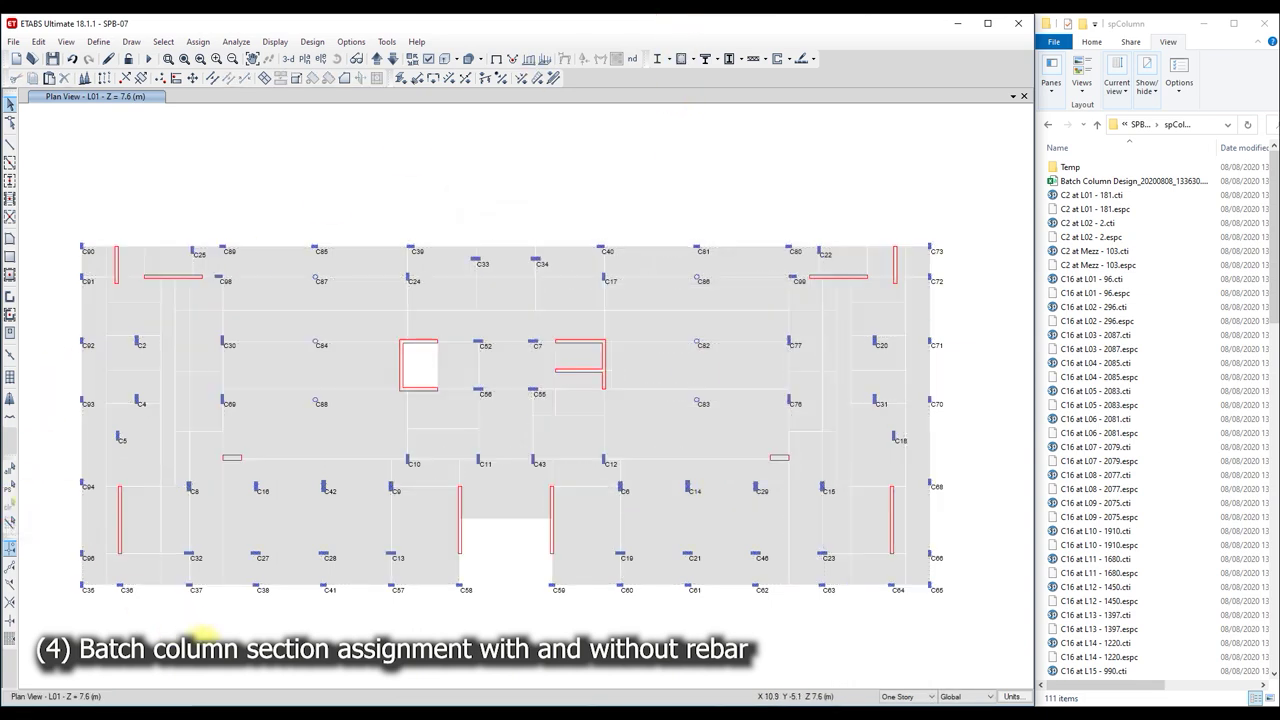
left_click(355, 655)
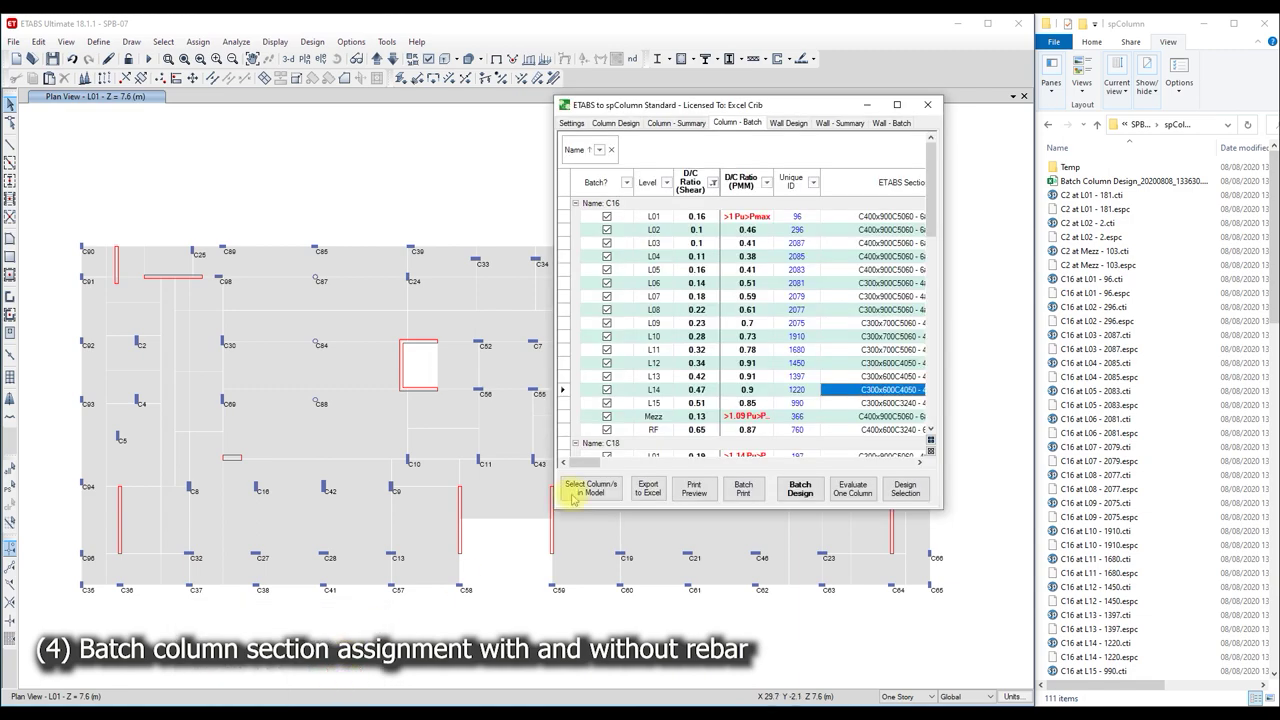
- Select the nine columns from C16 at L14 through C18 at L05 in the ETABS model from the batch table
left_click(897, 104)
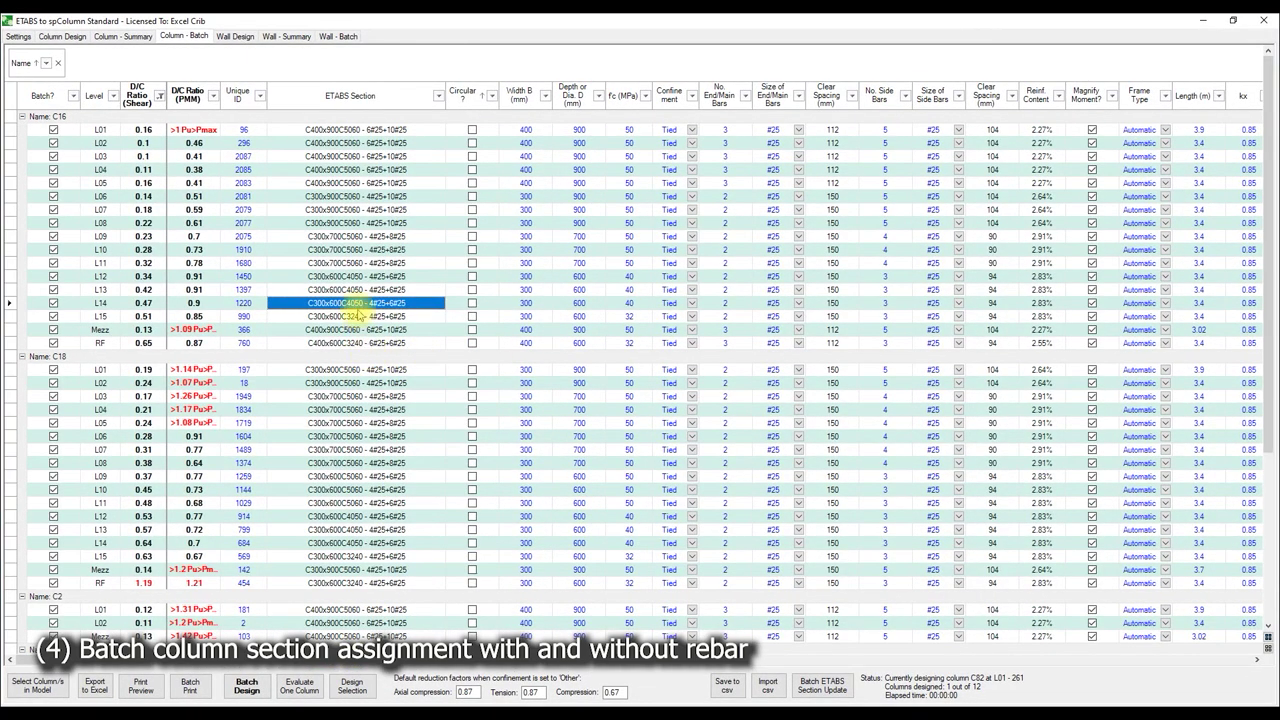
left_click_drag(357, 308, 347, 430)
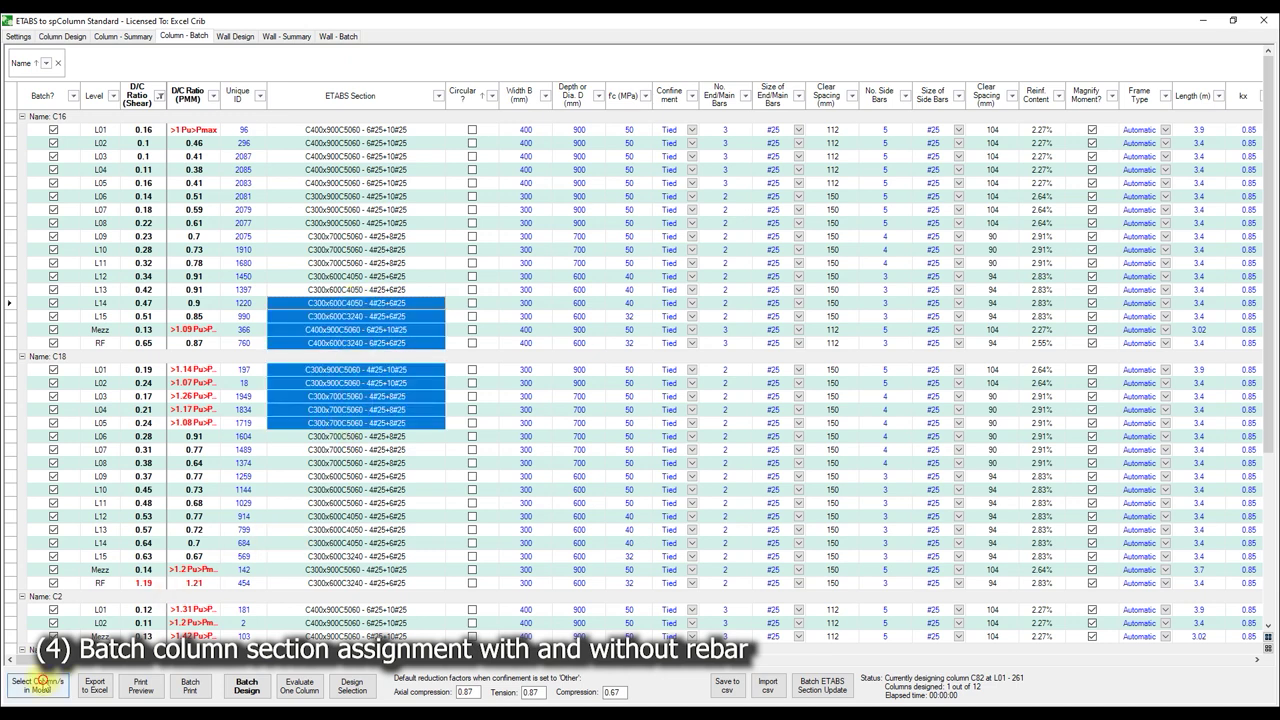
left_click(40, 683)
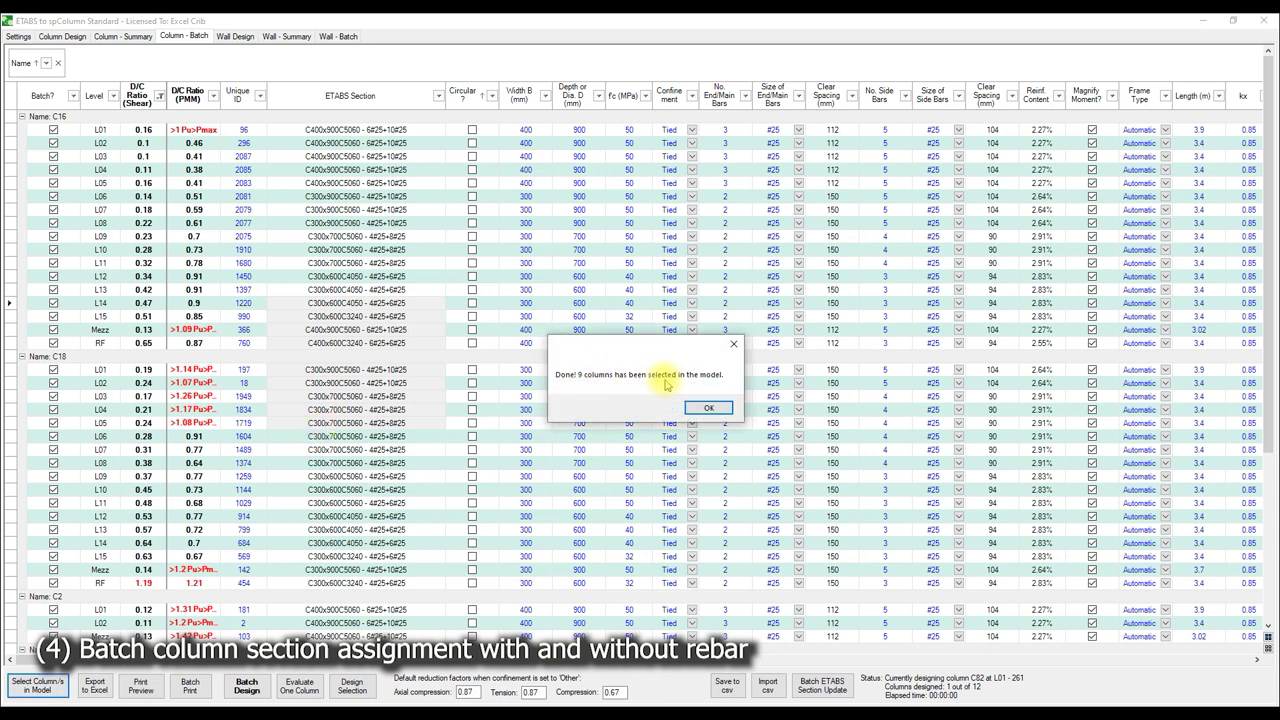
left_click(707, 409)
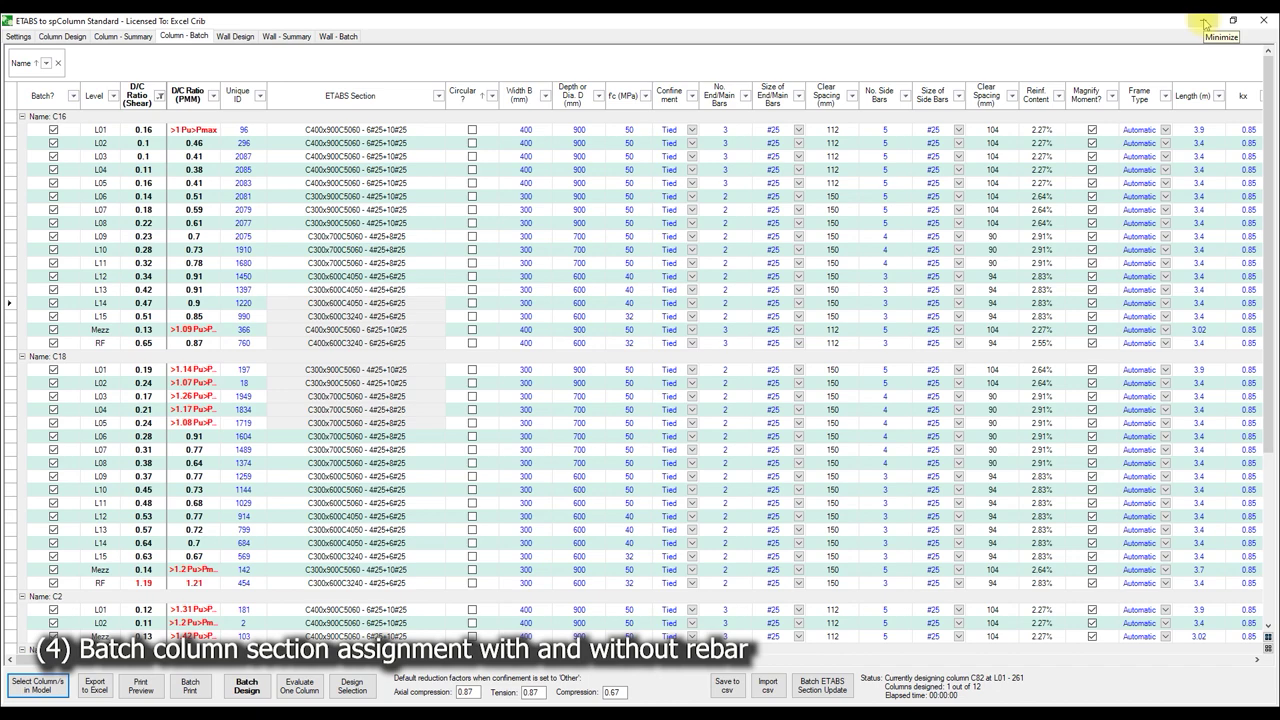
left_click(1204, 20)
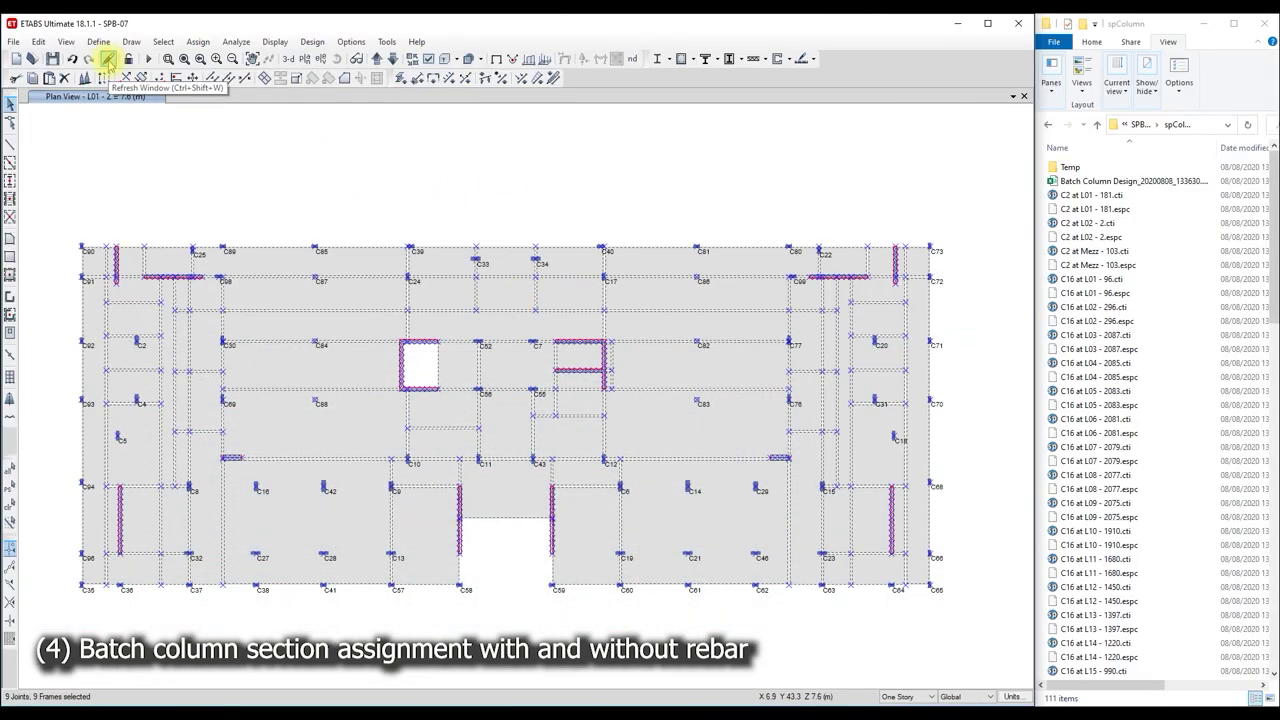
- Show only the nine selected columns in 3-D and open column C18 at L05's information
left_click(108, 60)
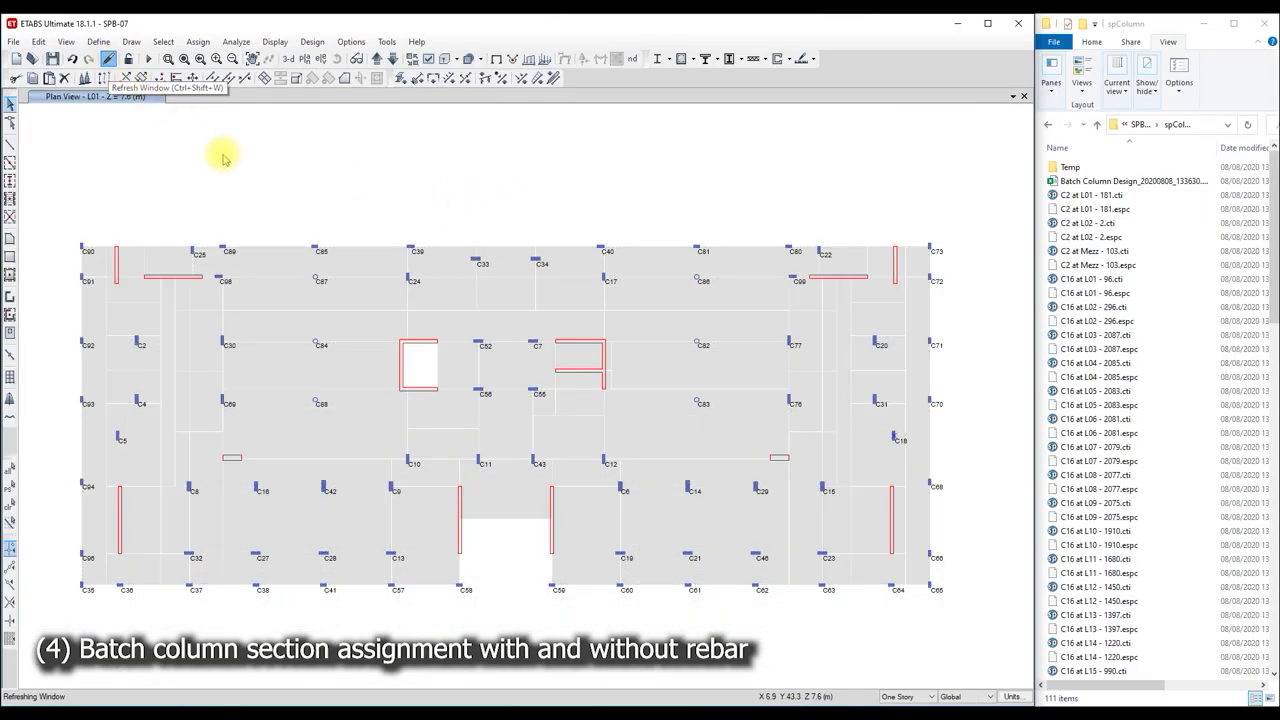
right_click(320, 161)
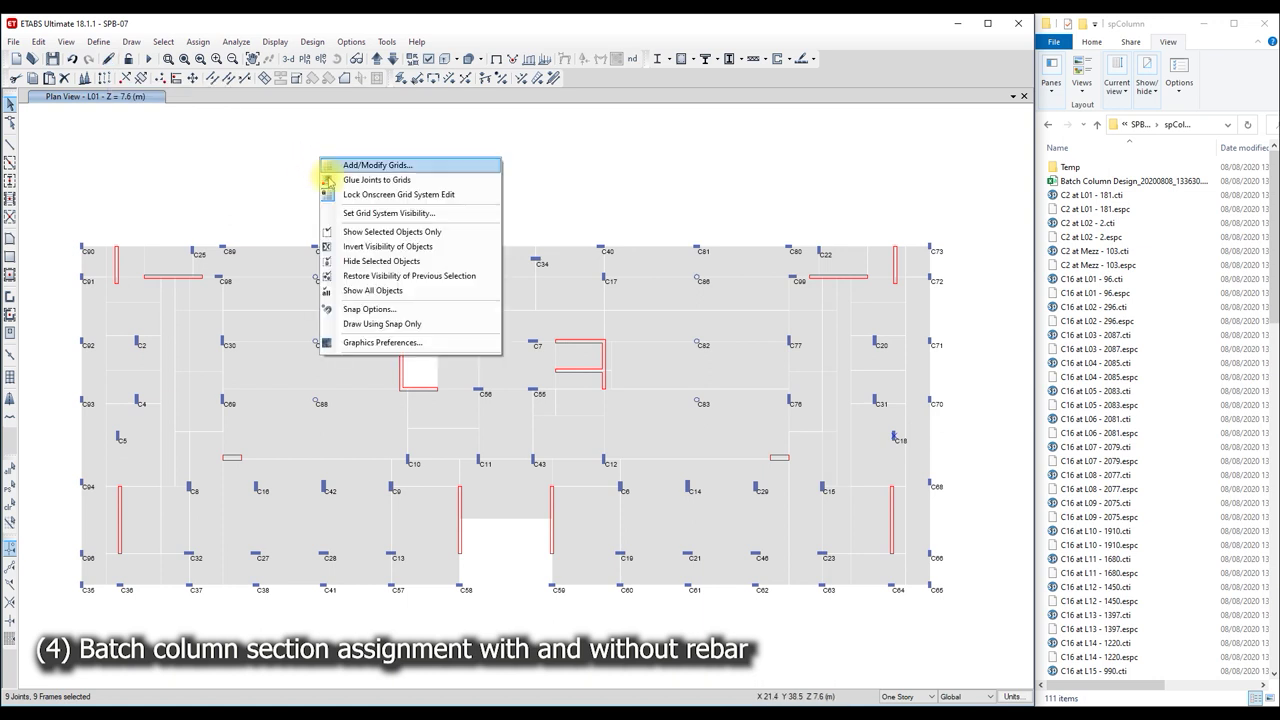
left_click(437, 233)
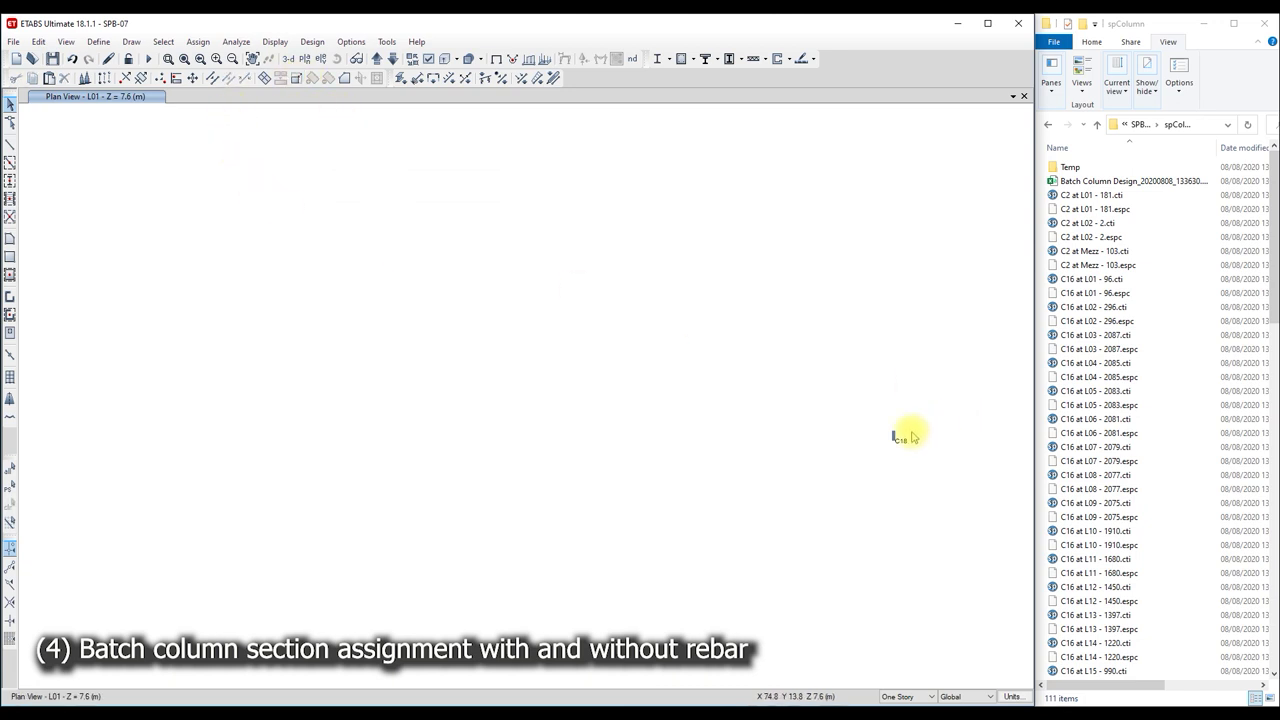
left_click(288, 58)
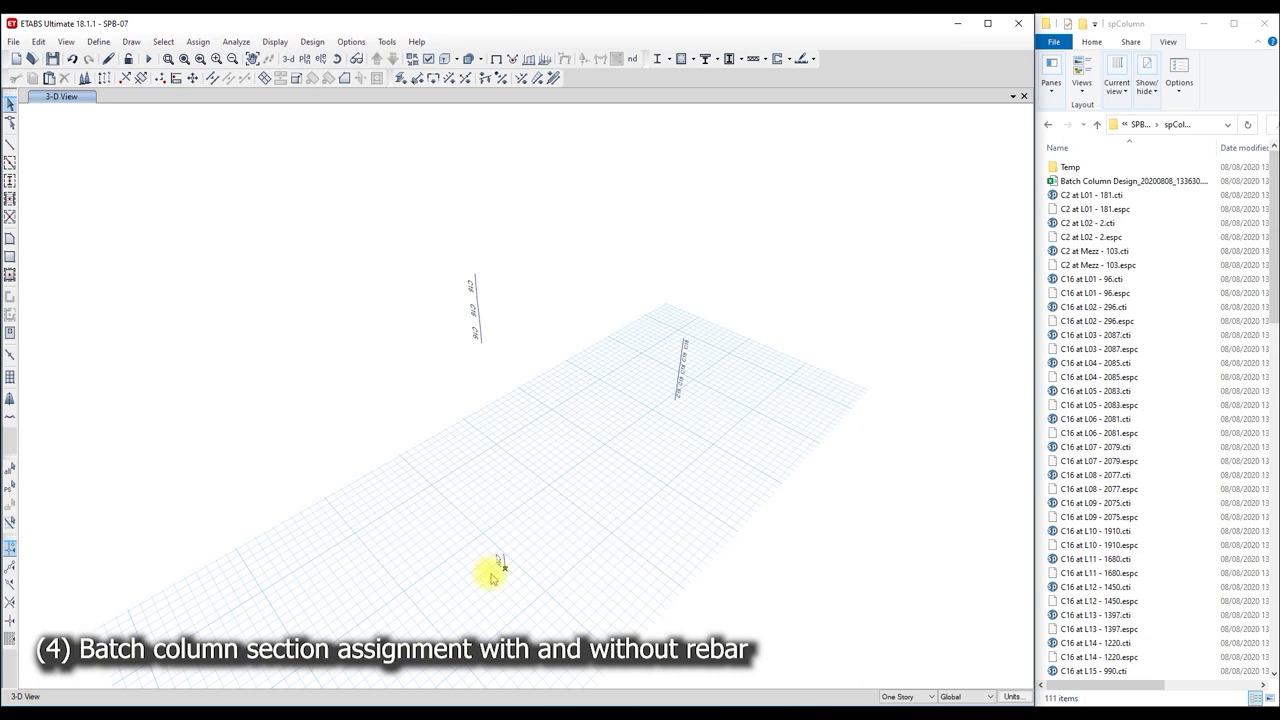
scroll(640, 358, "up", 3)
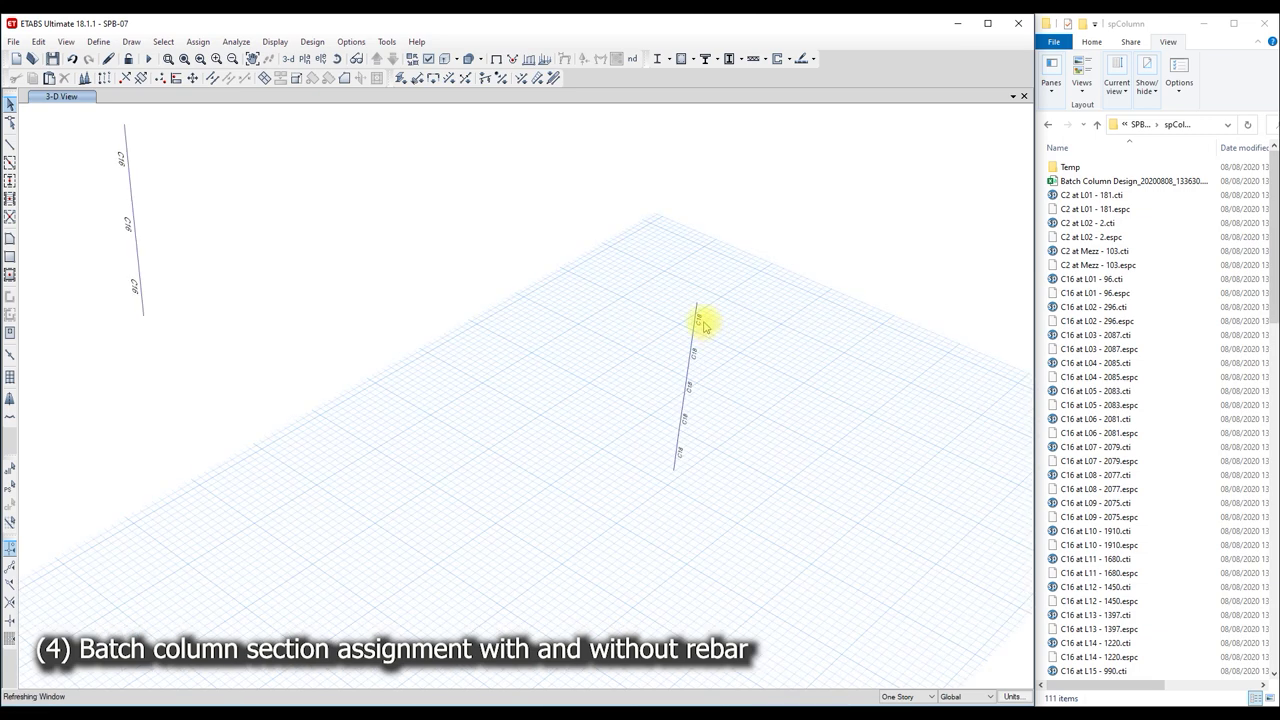
right_click(697, 318)
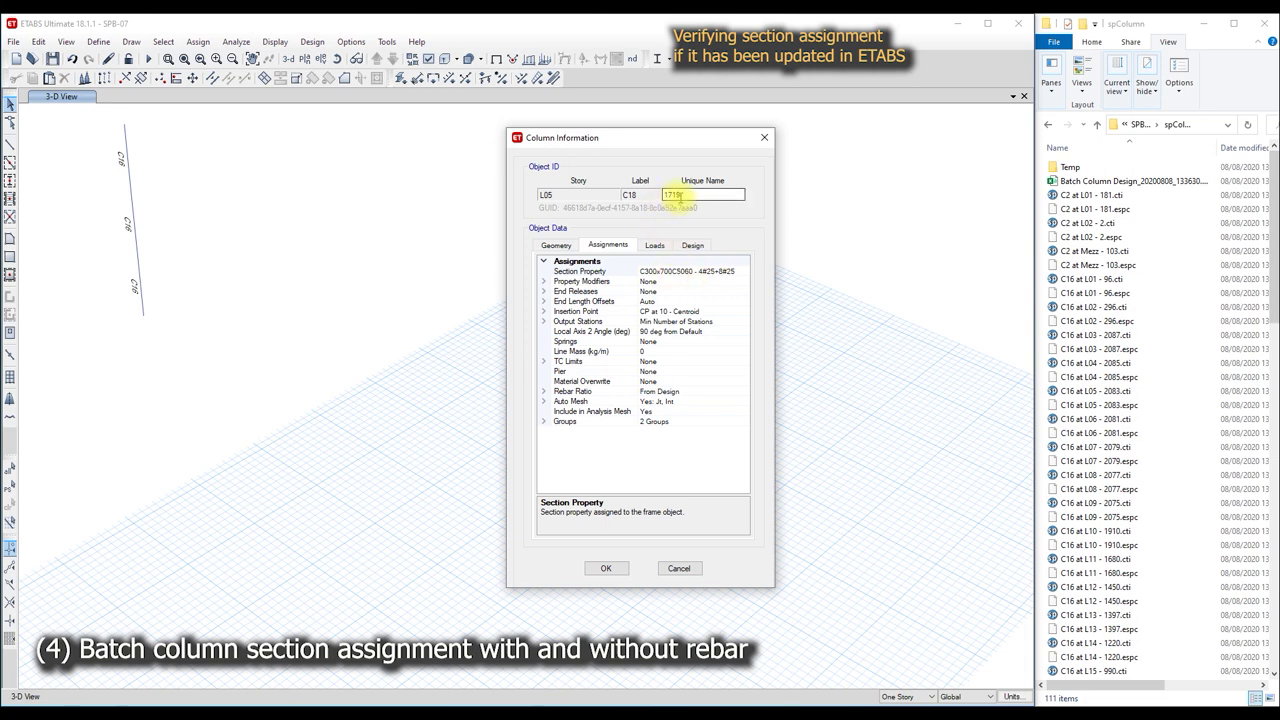
- Compare C18's section C300x700C5060 - 4#25+8#25 against the plugin table, then close Column Information
left_click(296, 701)
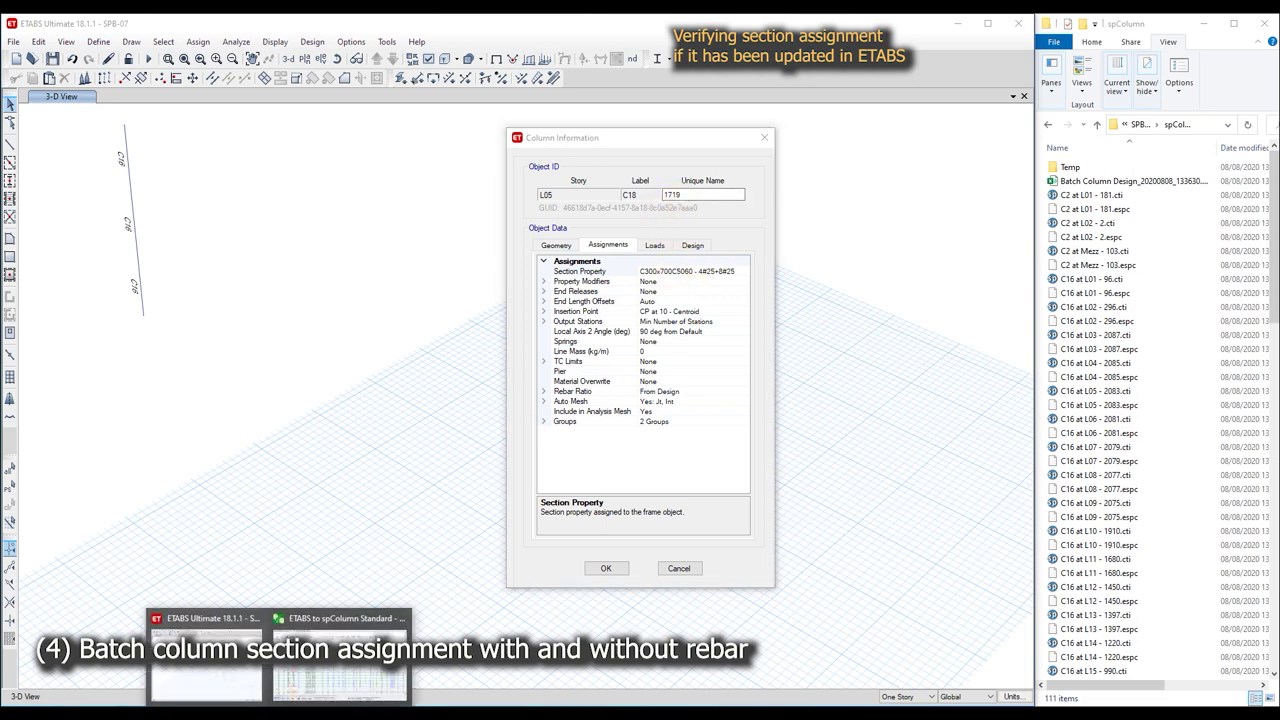
left_click(343, 676)
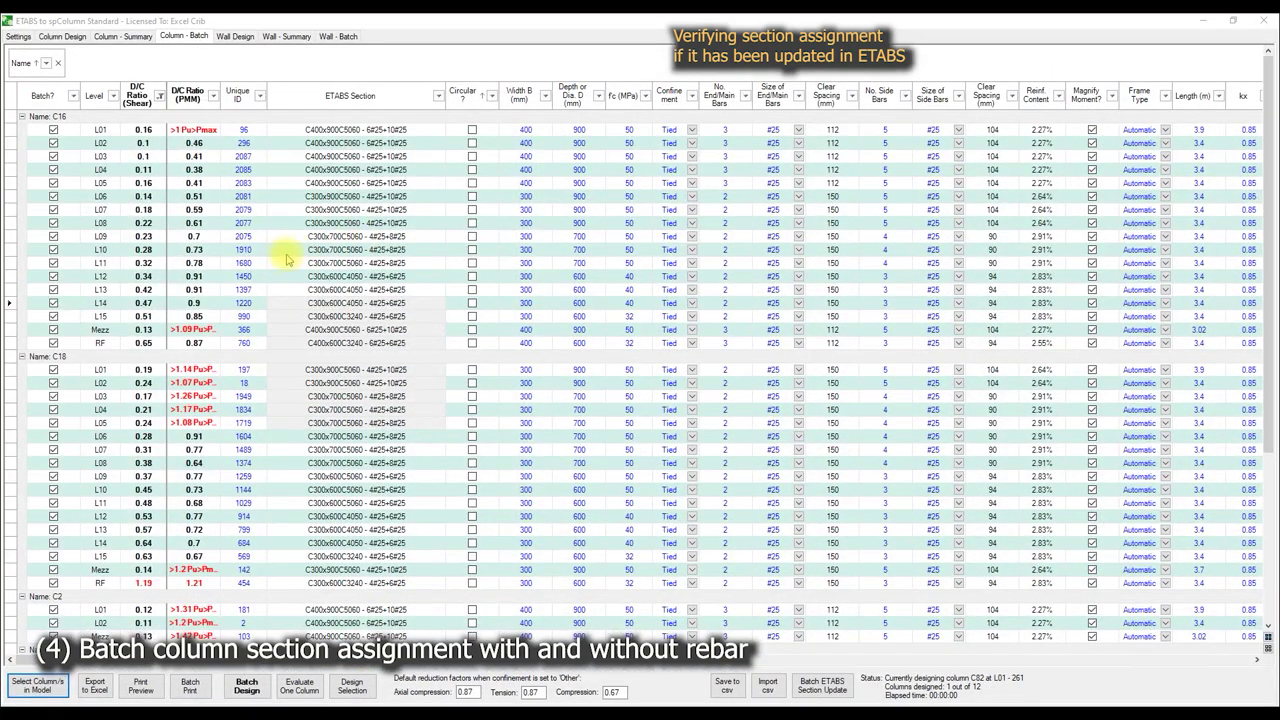
left_click(258, 96)
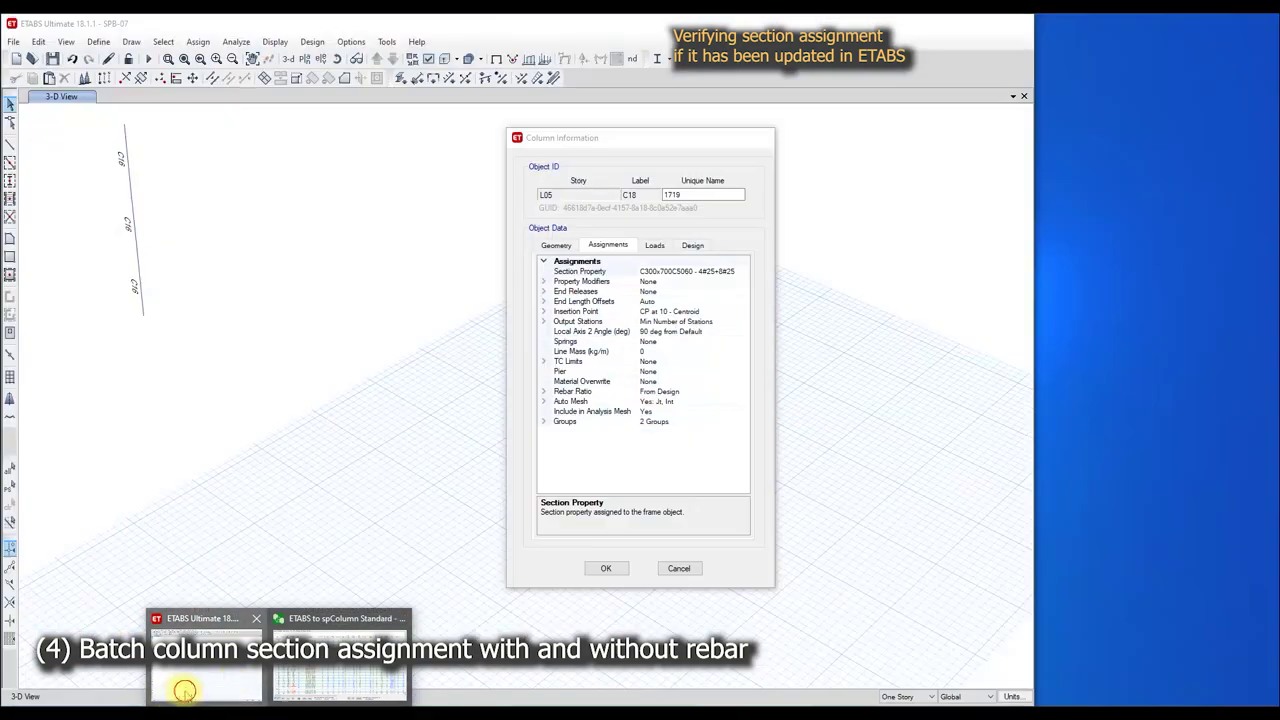
left_click(178, 688)
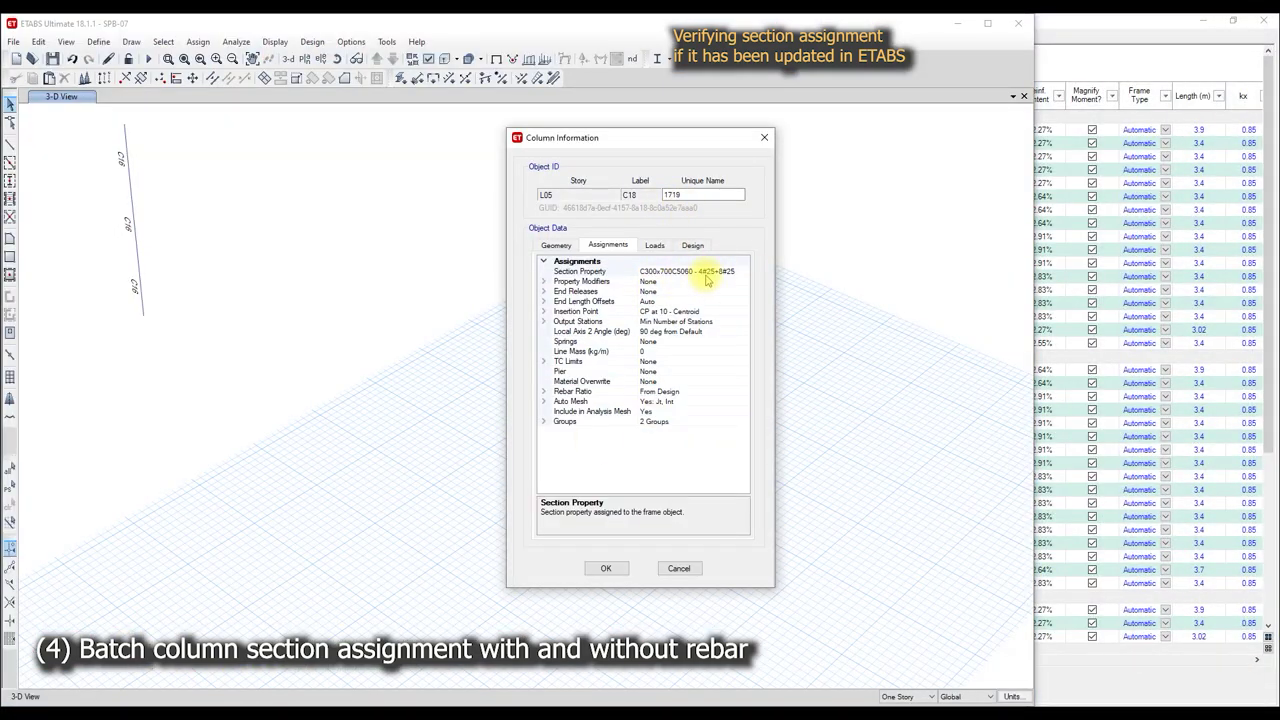
left_click(605, 561)
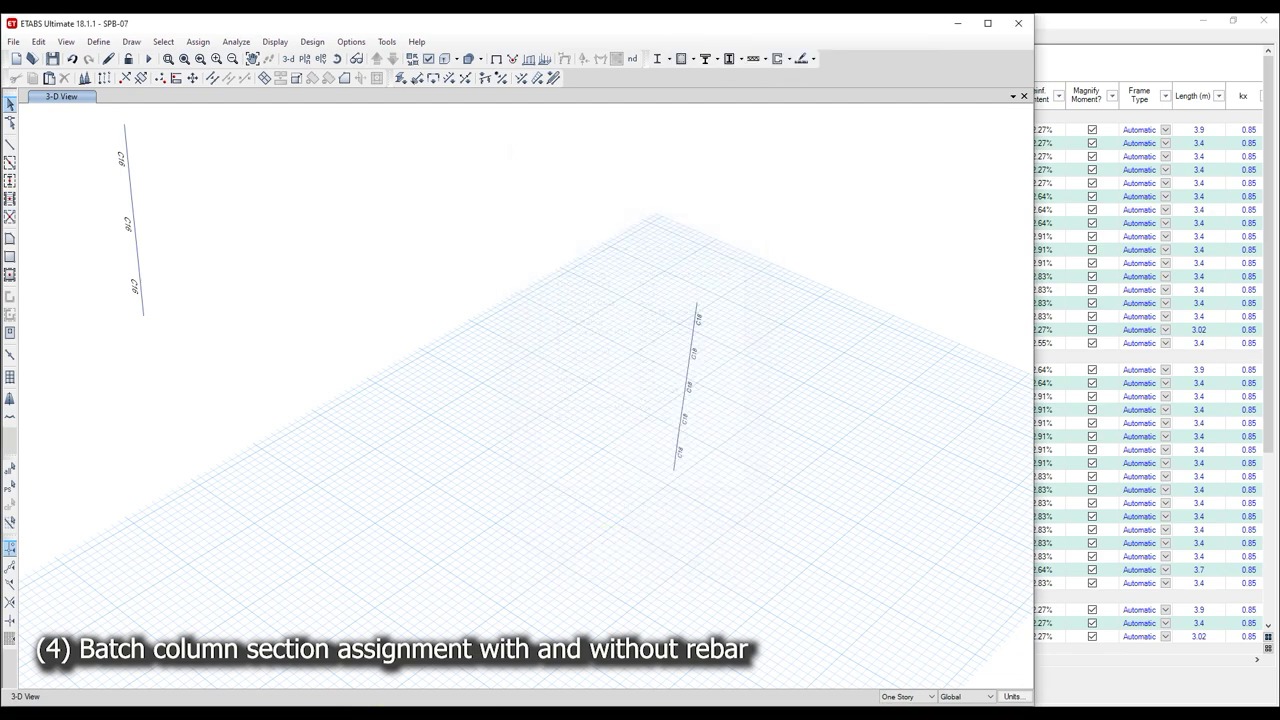
left_click(315, 628)
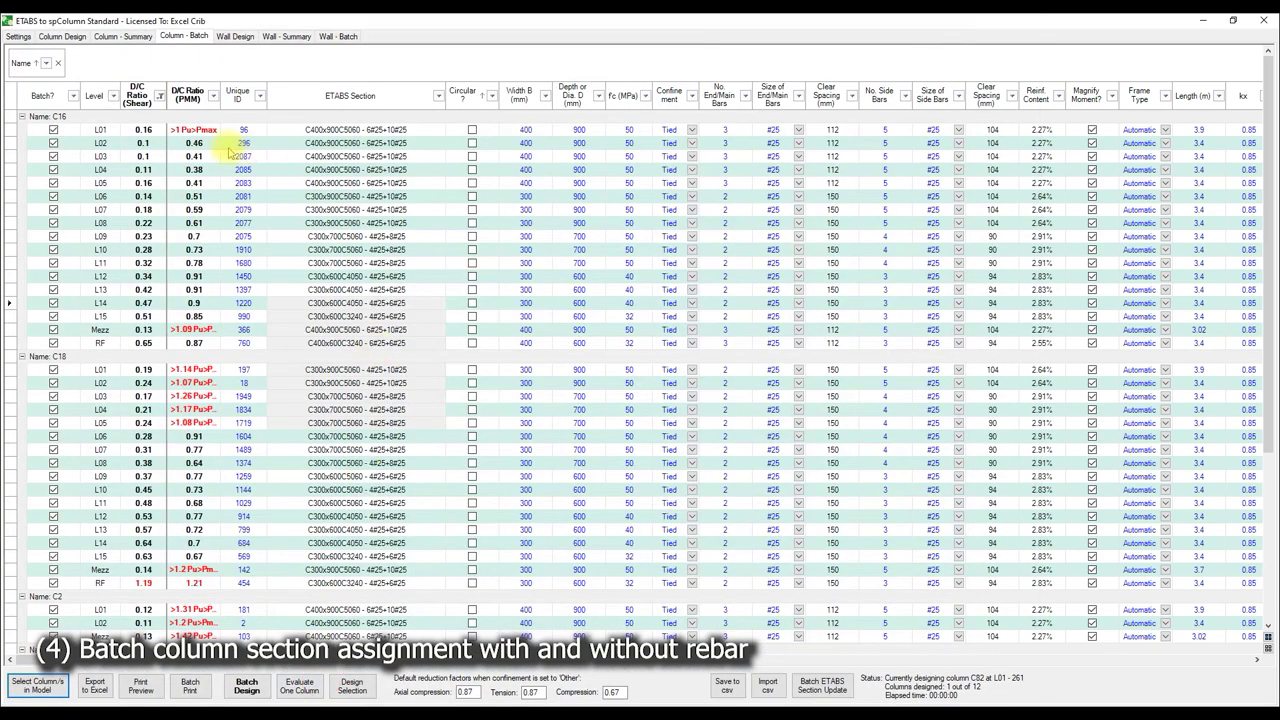
- Filter the batch table to Unique ID 1719 and check its section
left_click(259, 97)
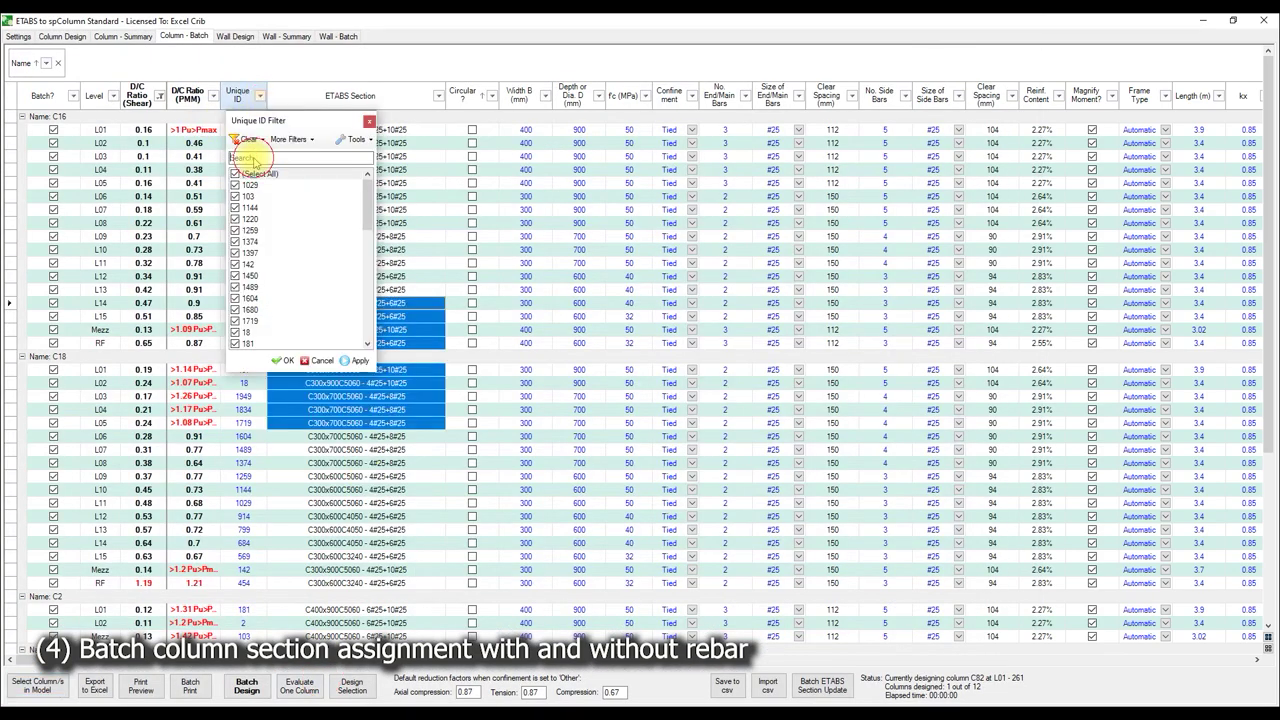
type("1719")
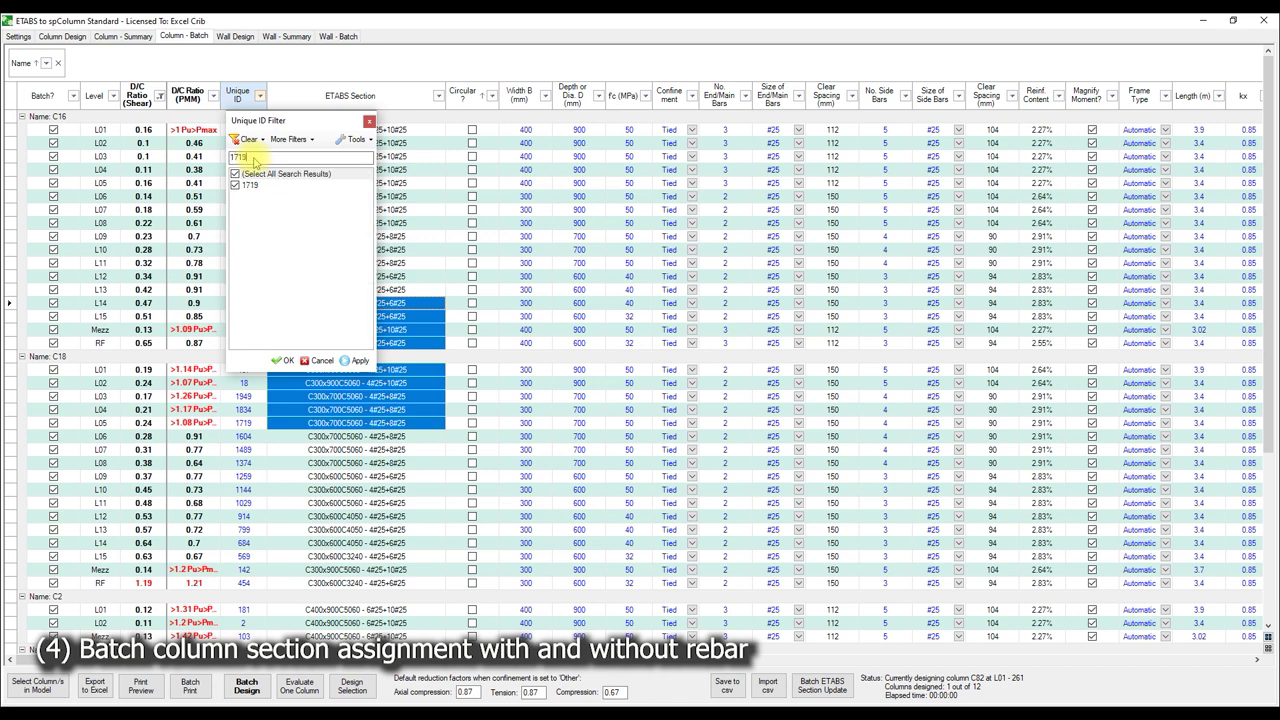
left_click(284, 360)
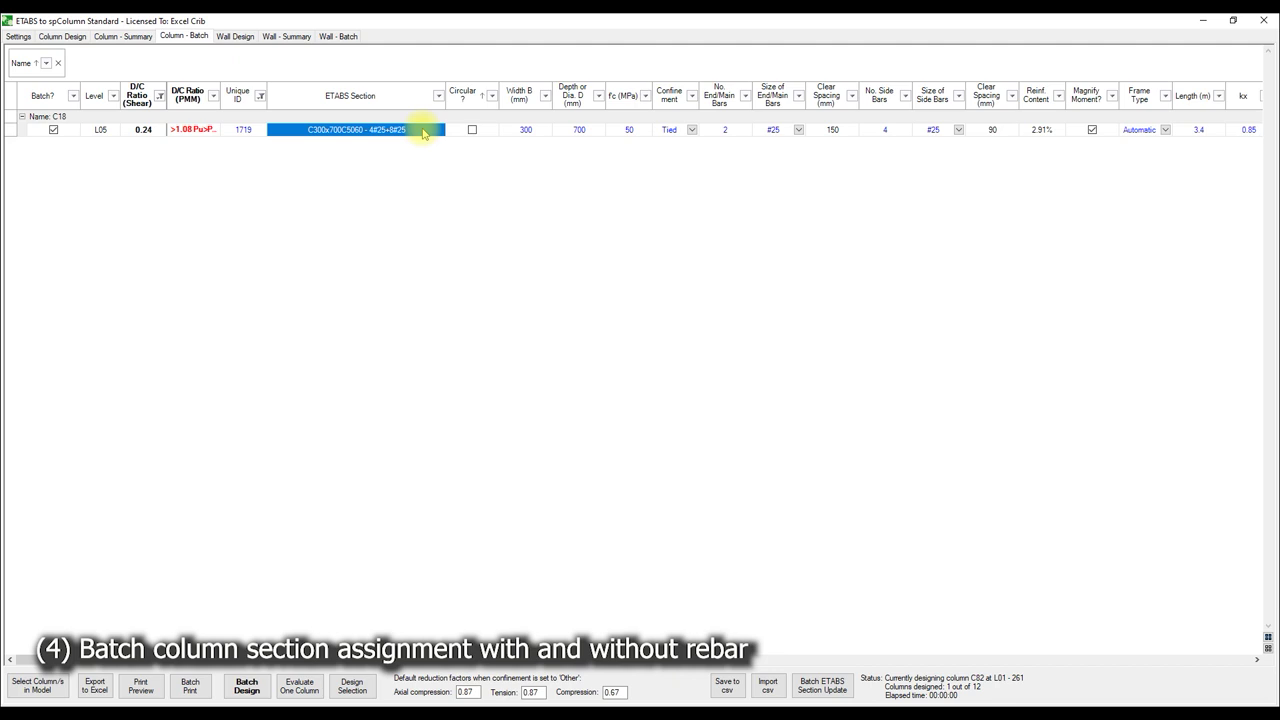
left_click(582, 131)
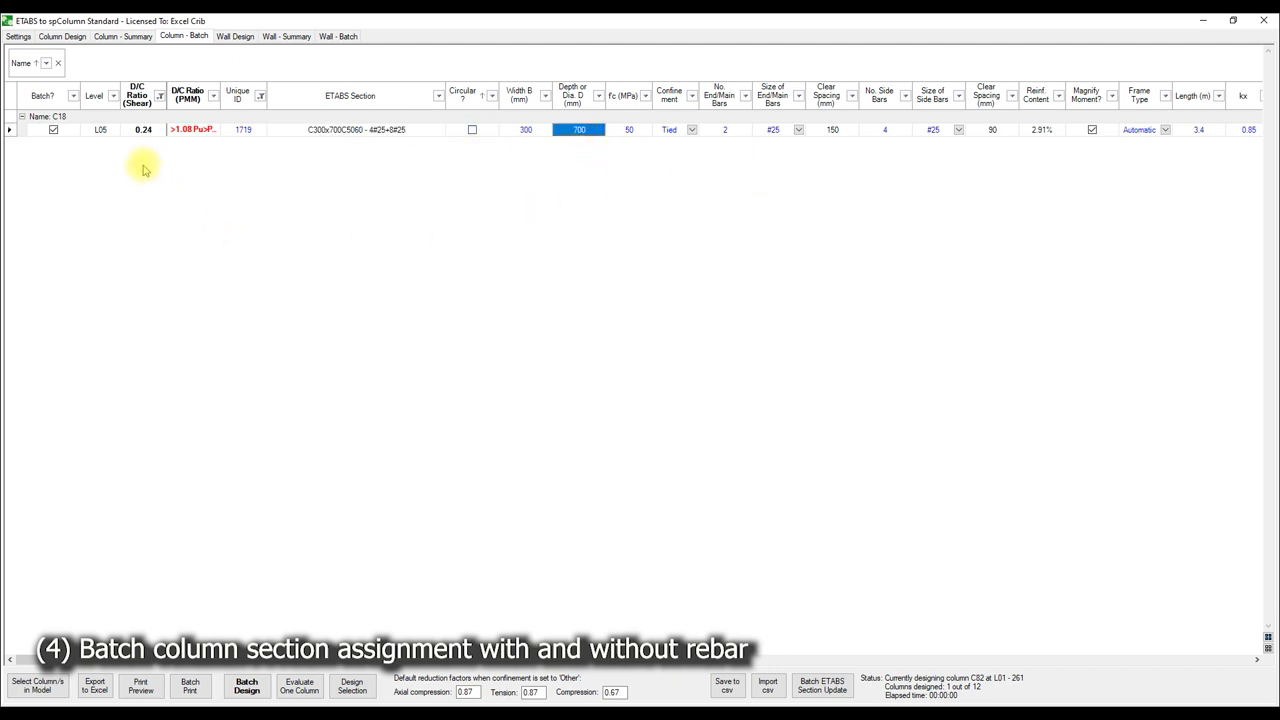
- Remove the Name grouping and clear the Unique ID filter to list every column station
left_click(57, 62)
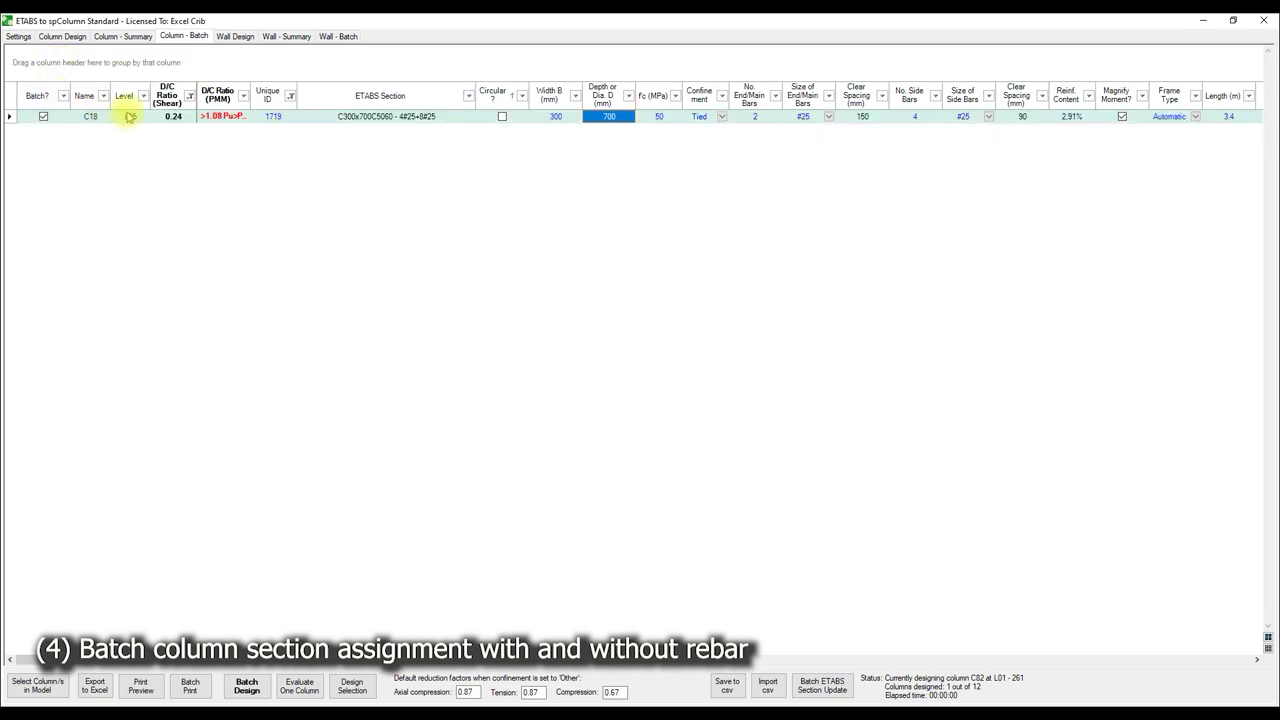
left_click(290, 96)
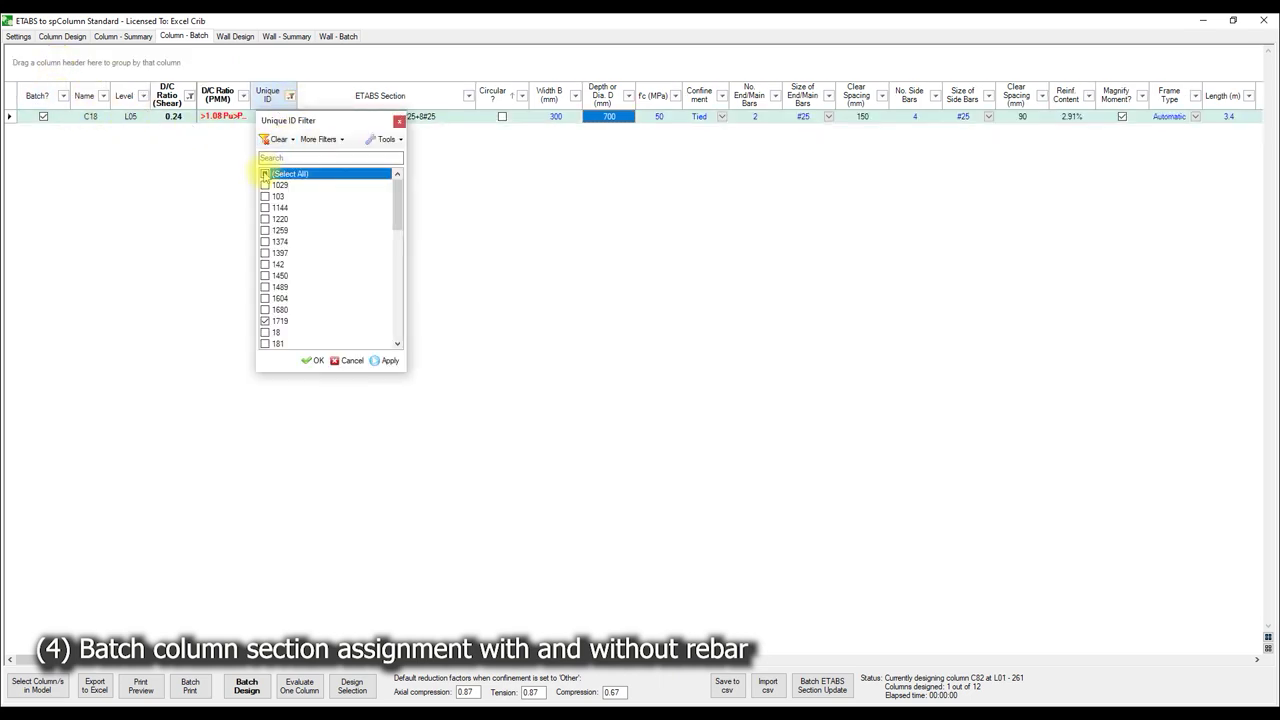
left_click(313, 361)
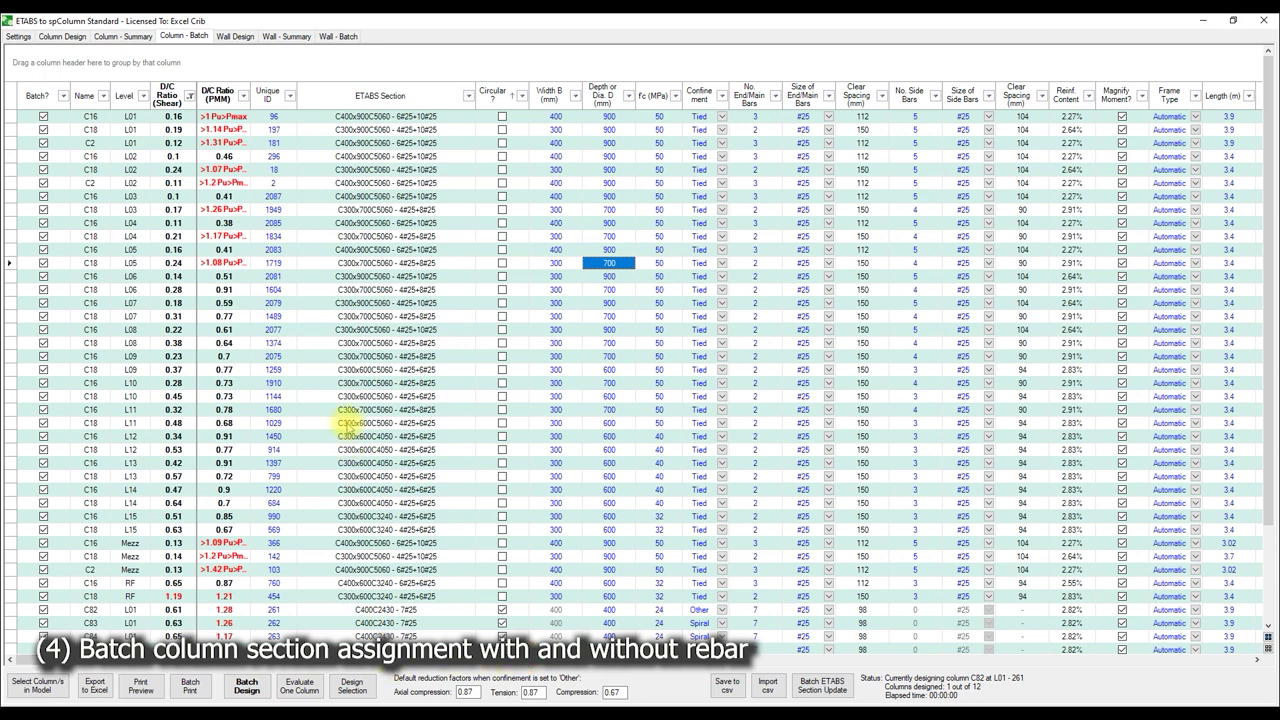
left_click(358, 263)
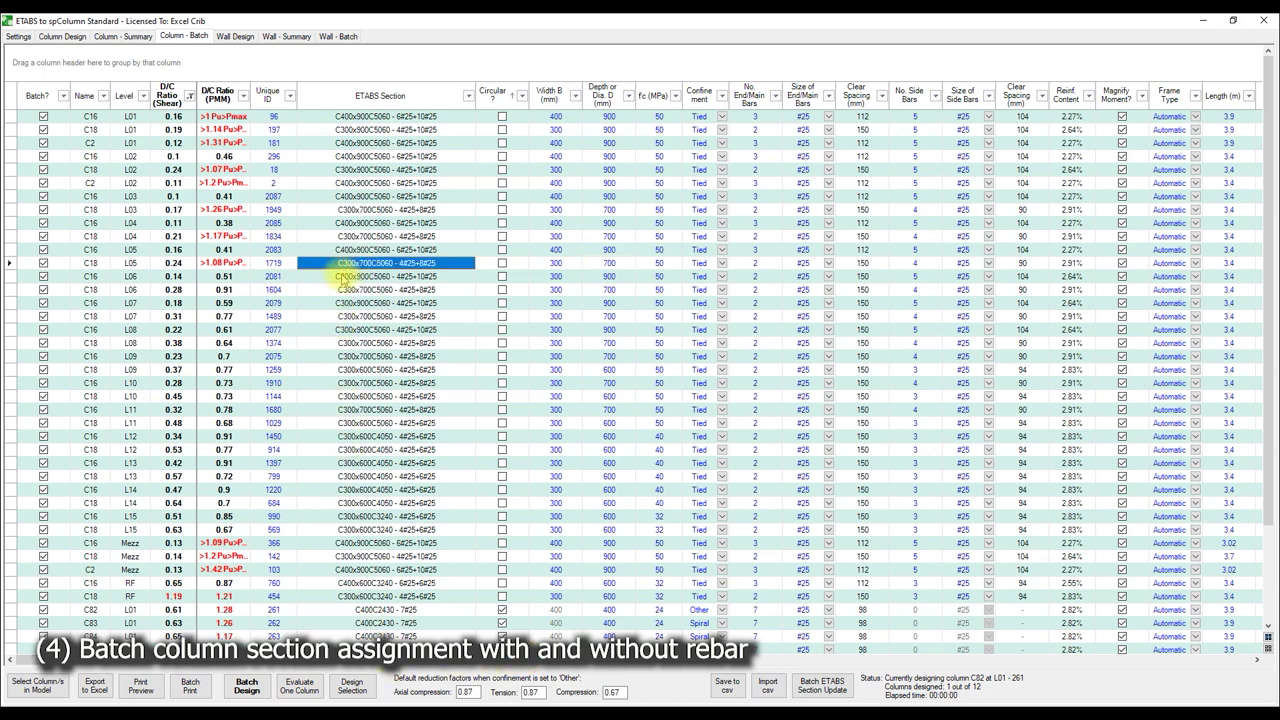
- Group the batch table by Name, ETABS Section, Width B and Circular?
left_click_drag(87, 94, 60, 64)
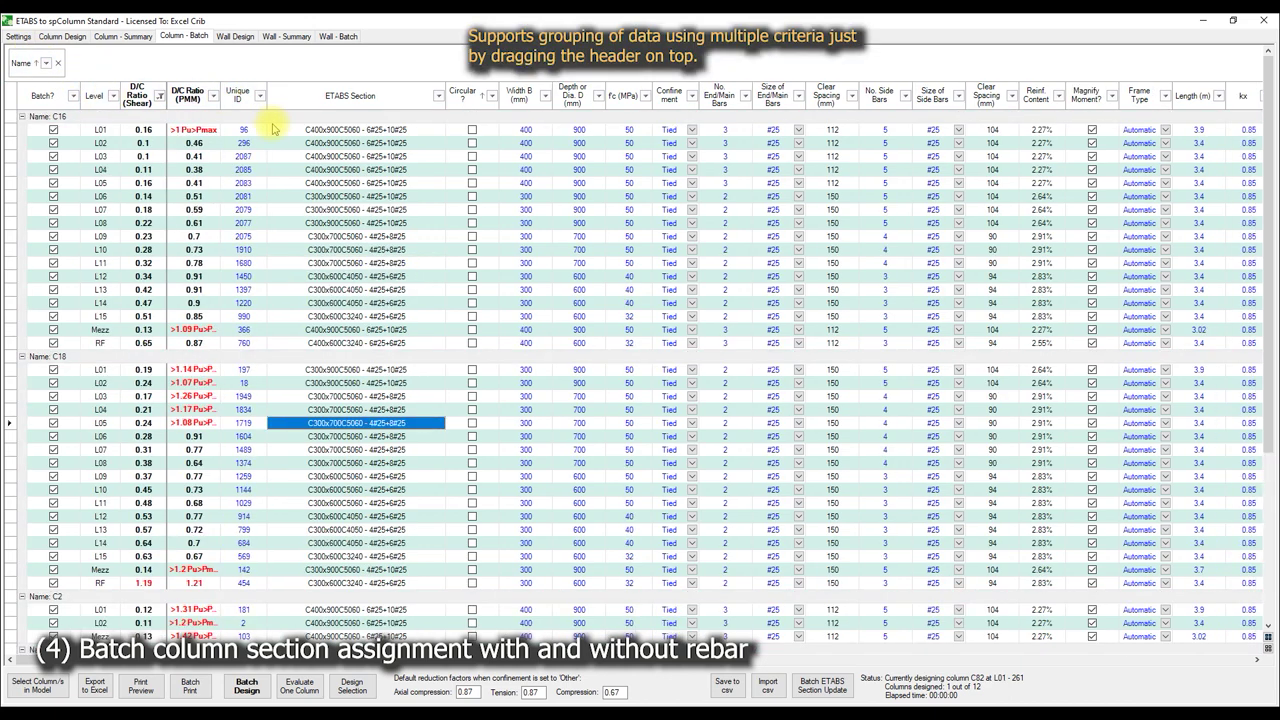
left_click_drag(322, 102, 110, 62)
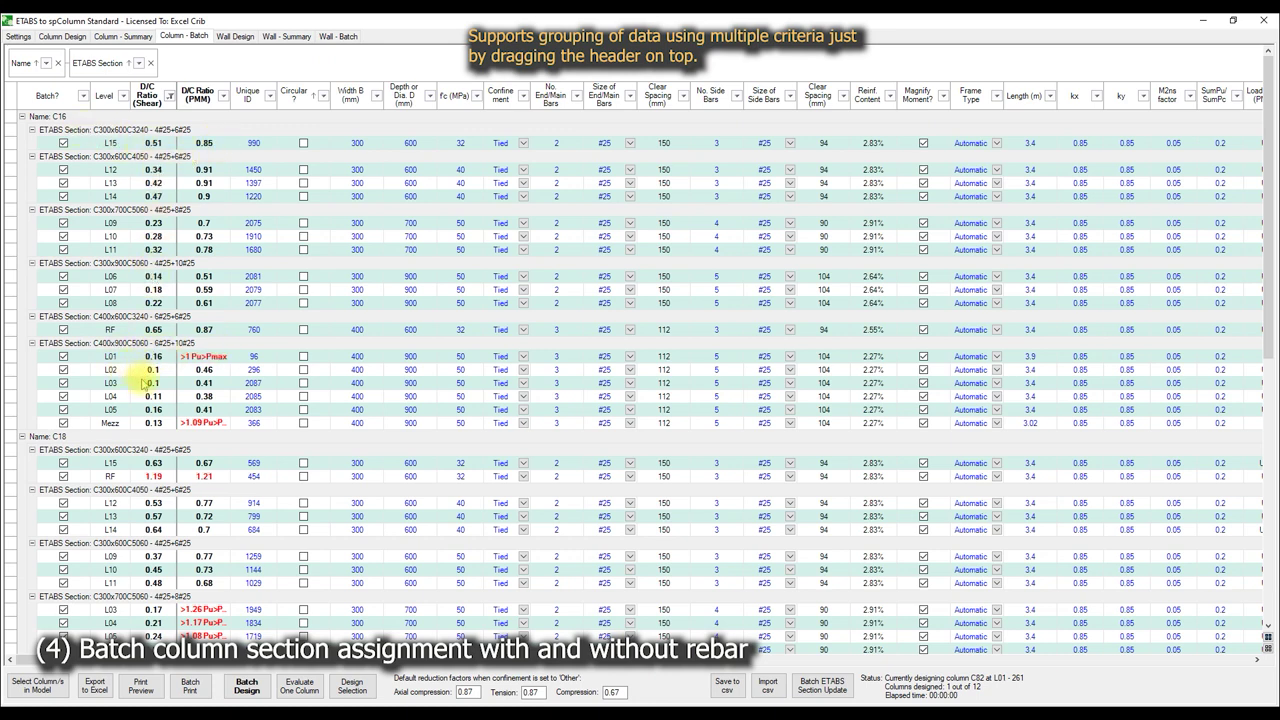
scroll(203, 390, "down", 2)
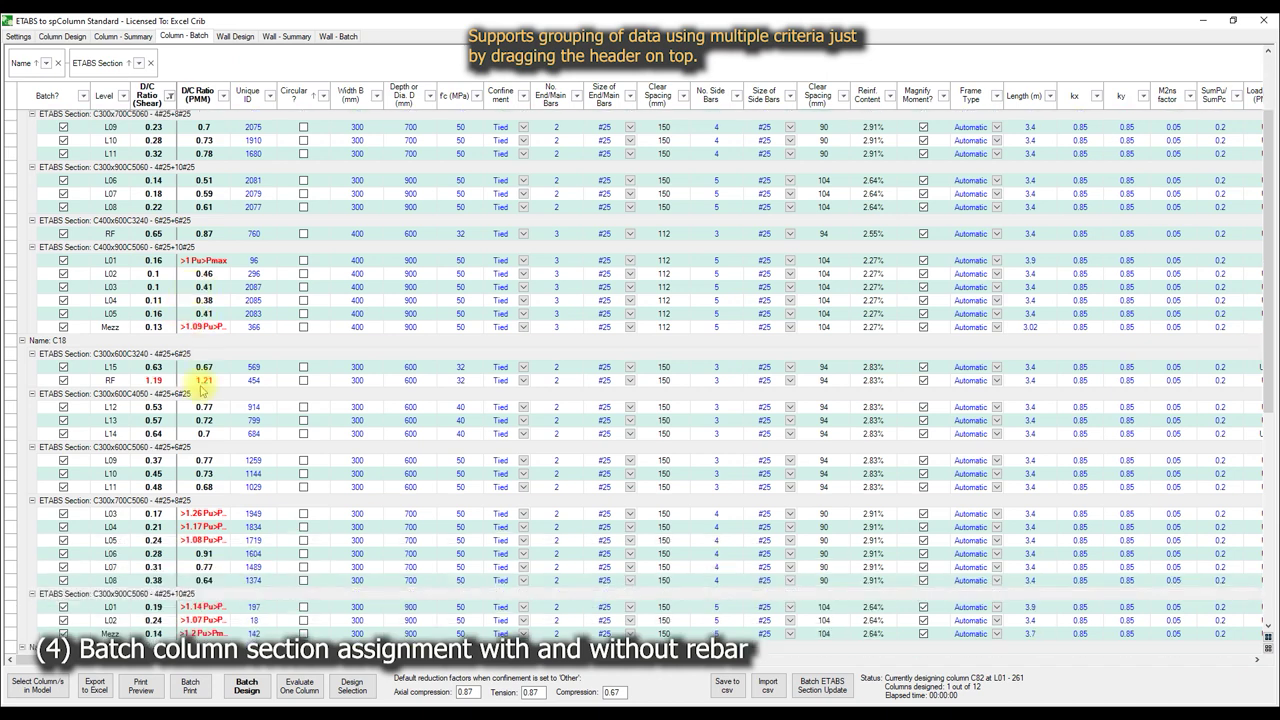
scroll(207, 378, "down", 1)
left_click_drag(352, 95, 245, 66)
left_click_drag(305, 95, 285, 62)
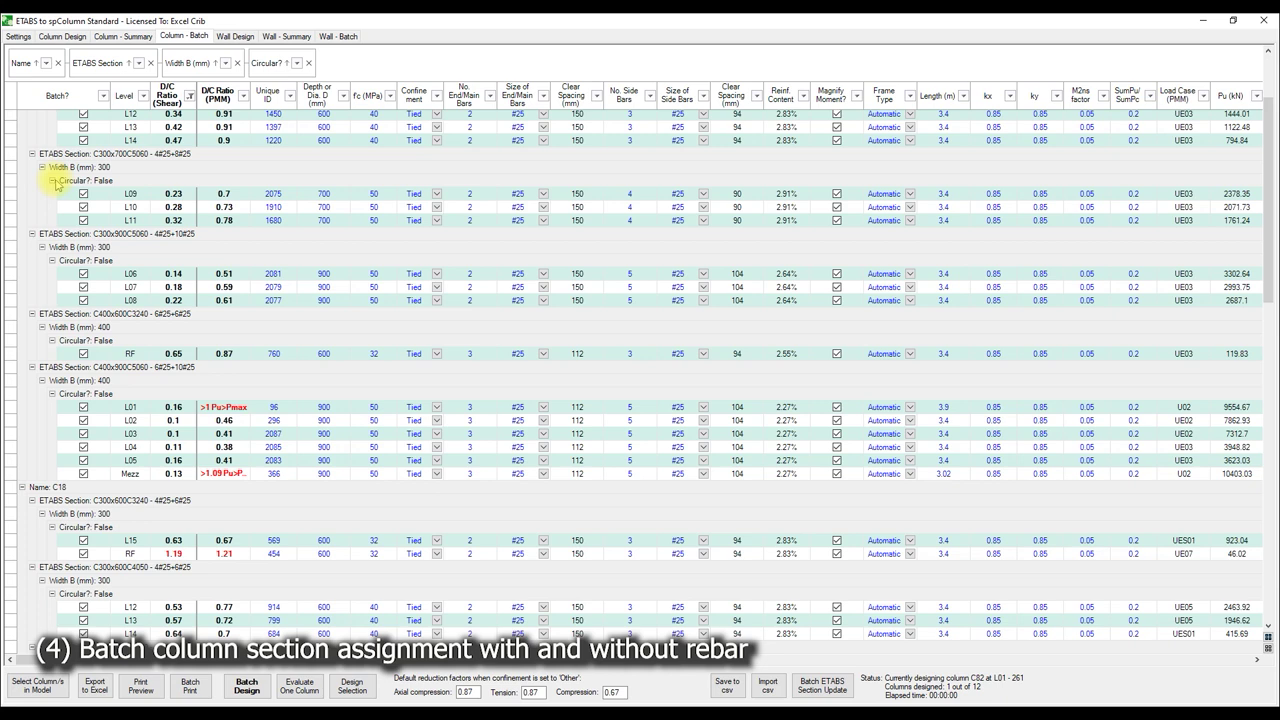
- Collapse the C300x700C5060, C300x900C5060 and C400x600C3240 section groups
left_click(42, 167)
left_click(32, 154)
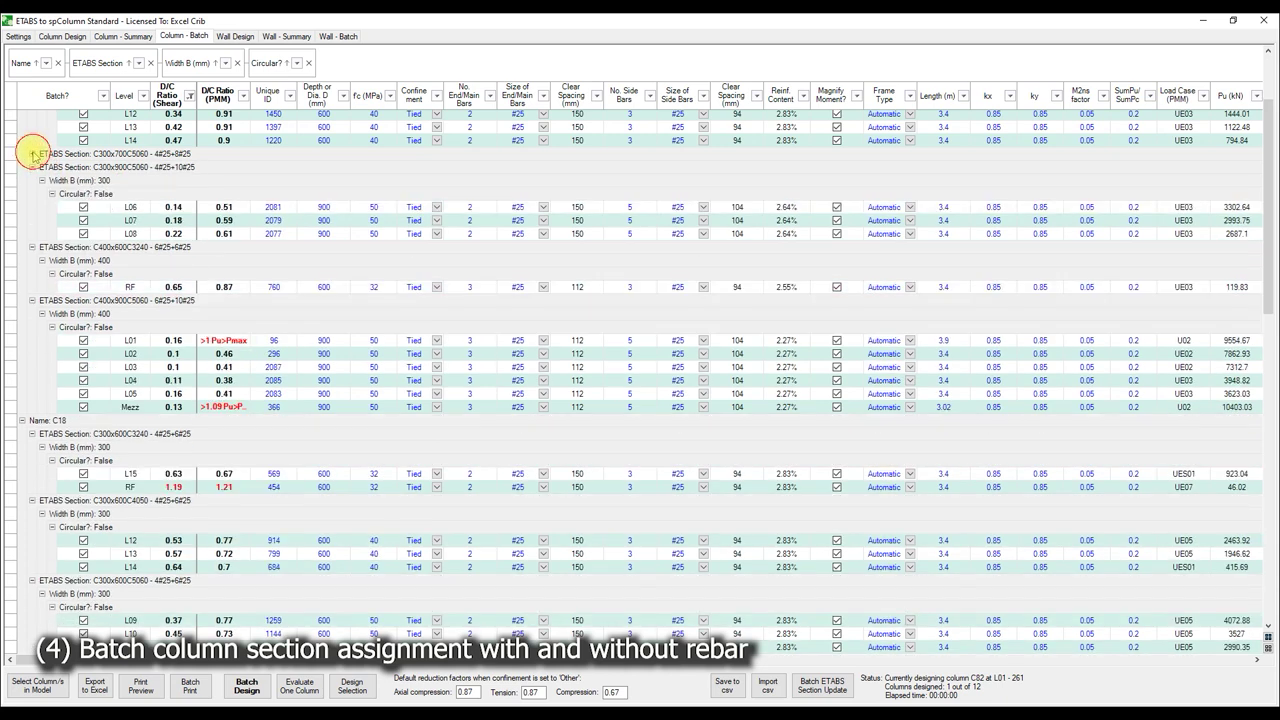
left_click(32, 167)
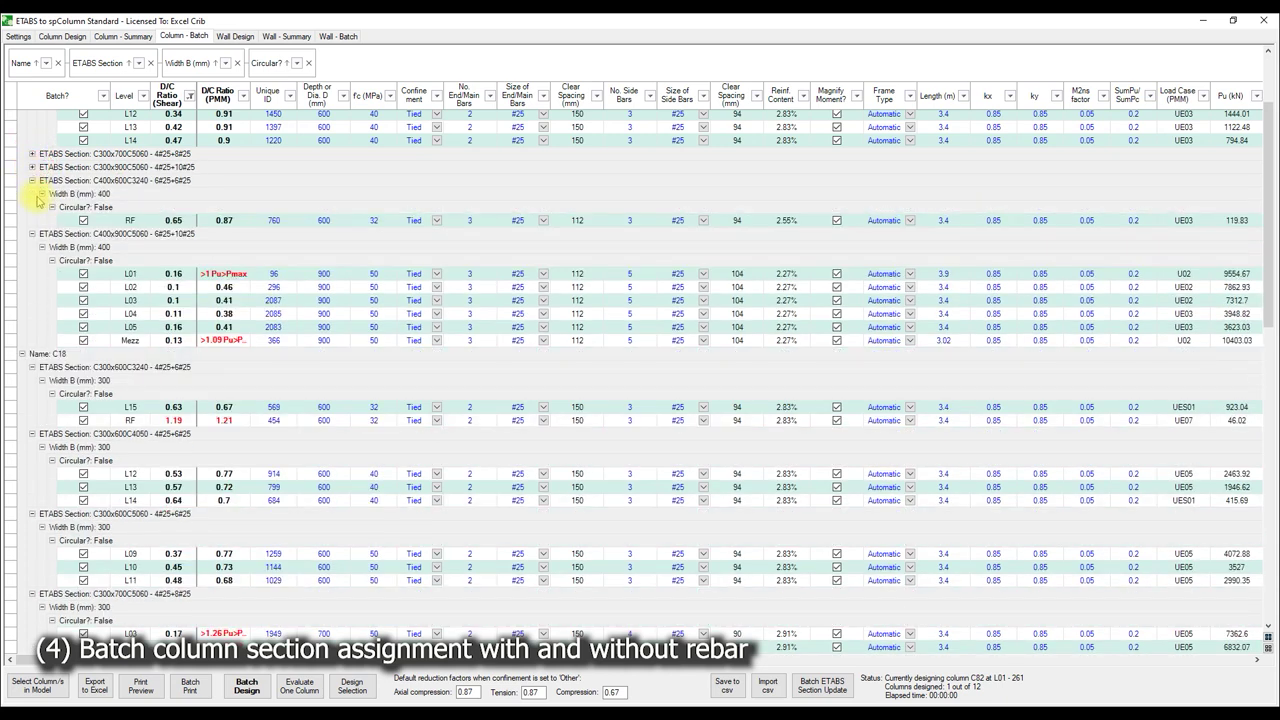
left_click(35, 182)
left_click(32, 180)
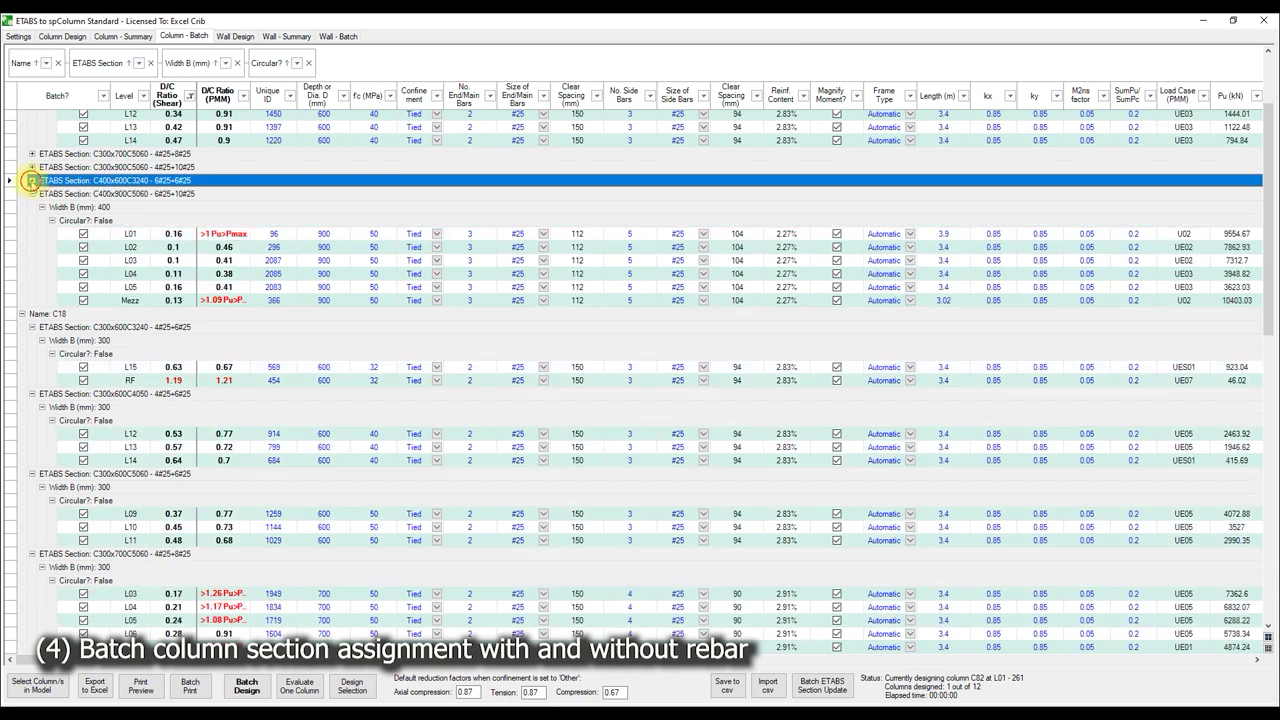
- Remove the Name, ETABS Section, Width B and Circular? grouping chips
left_click(57, 64)
left_click(84, 63)
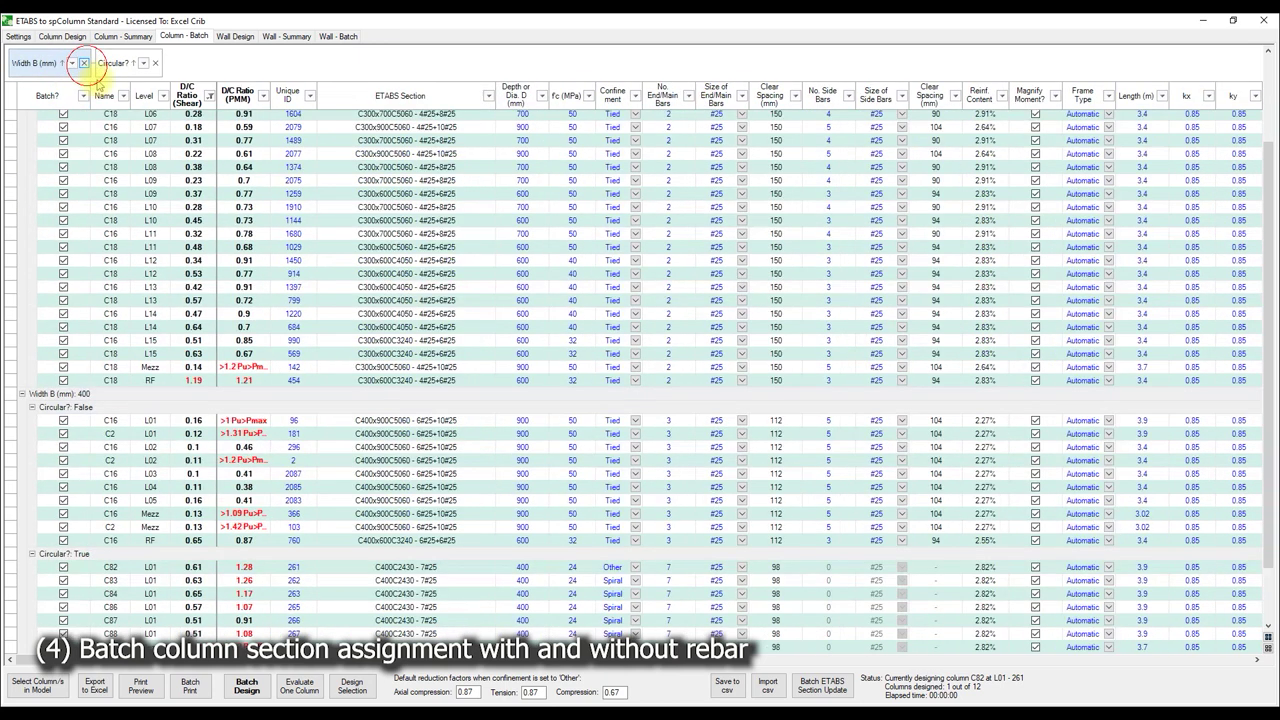
left_click(84, 63)
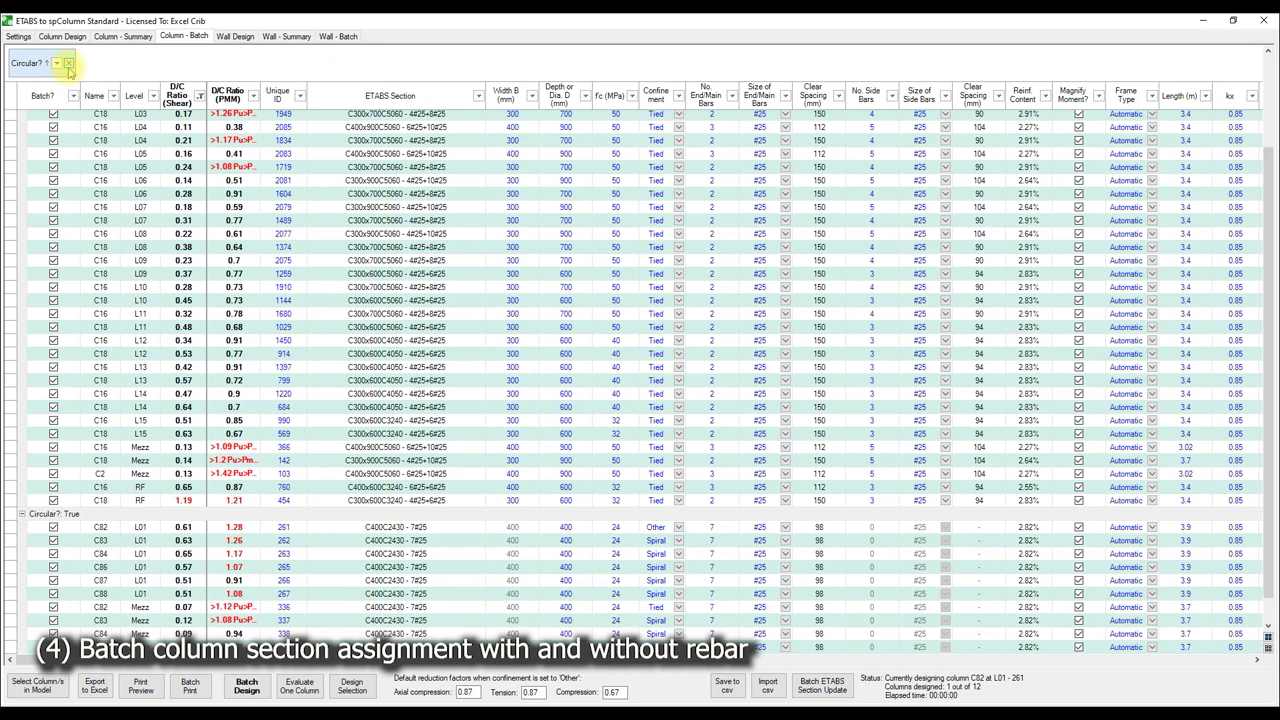
left_click(67, 63)
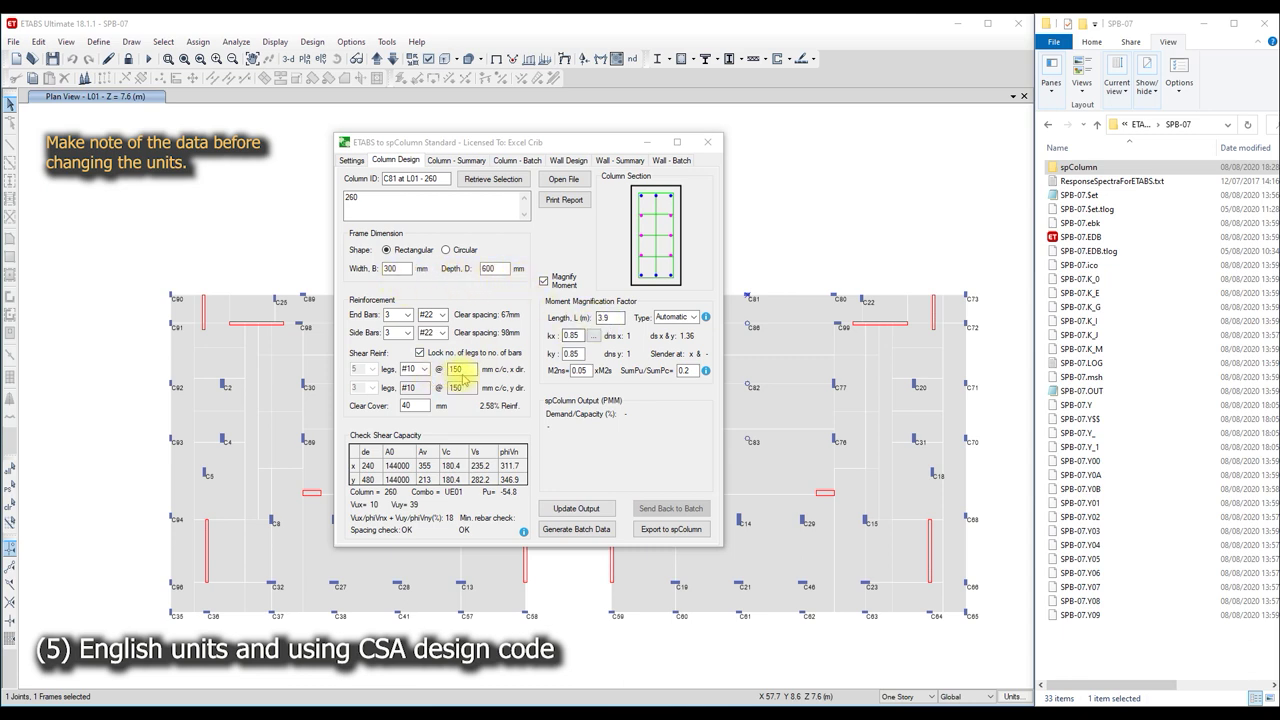
- Switch the project units to English and the rebar set to ASTM A615
left_click(352, 162)
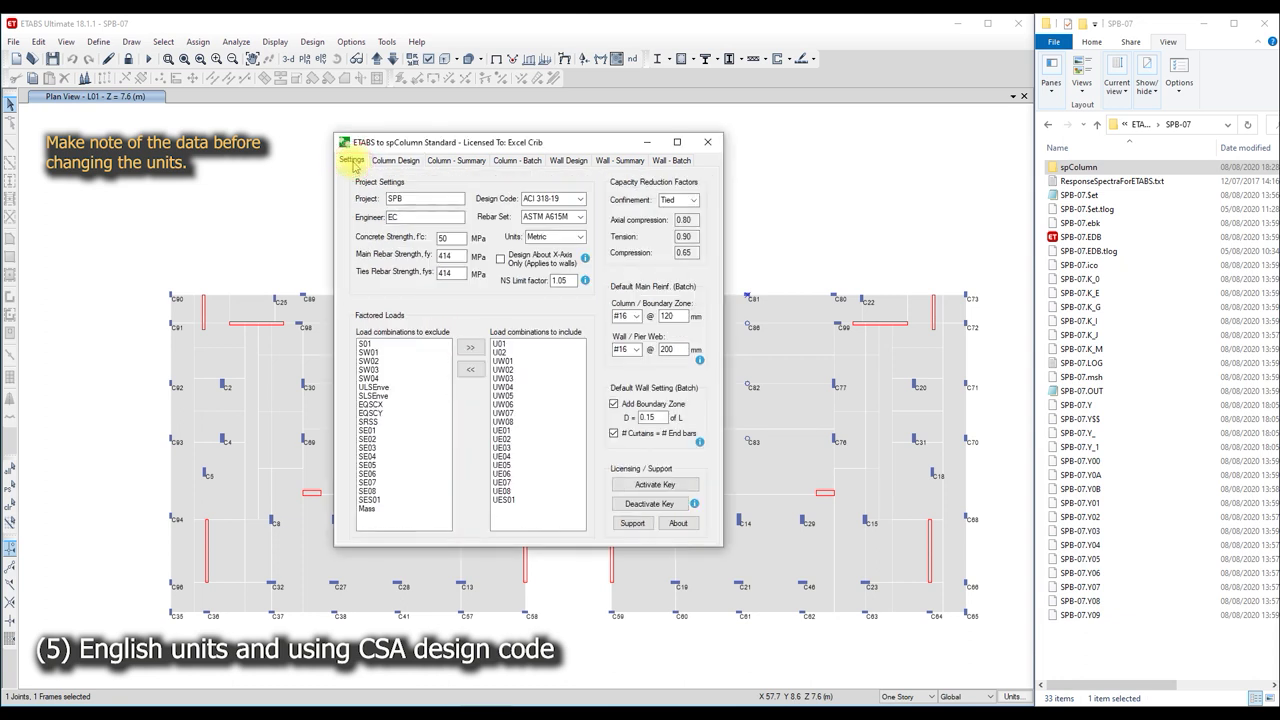
left_click(577, 236)
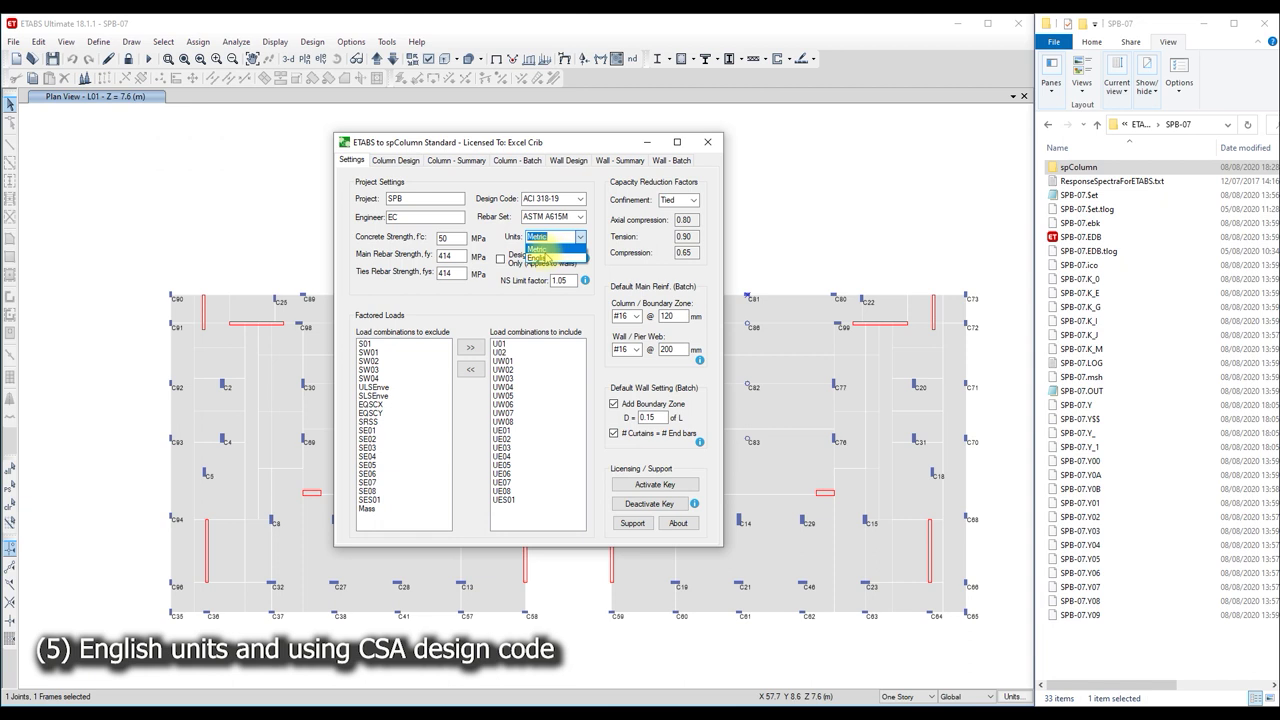
left_click(540, 250)
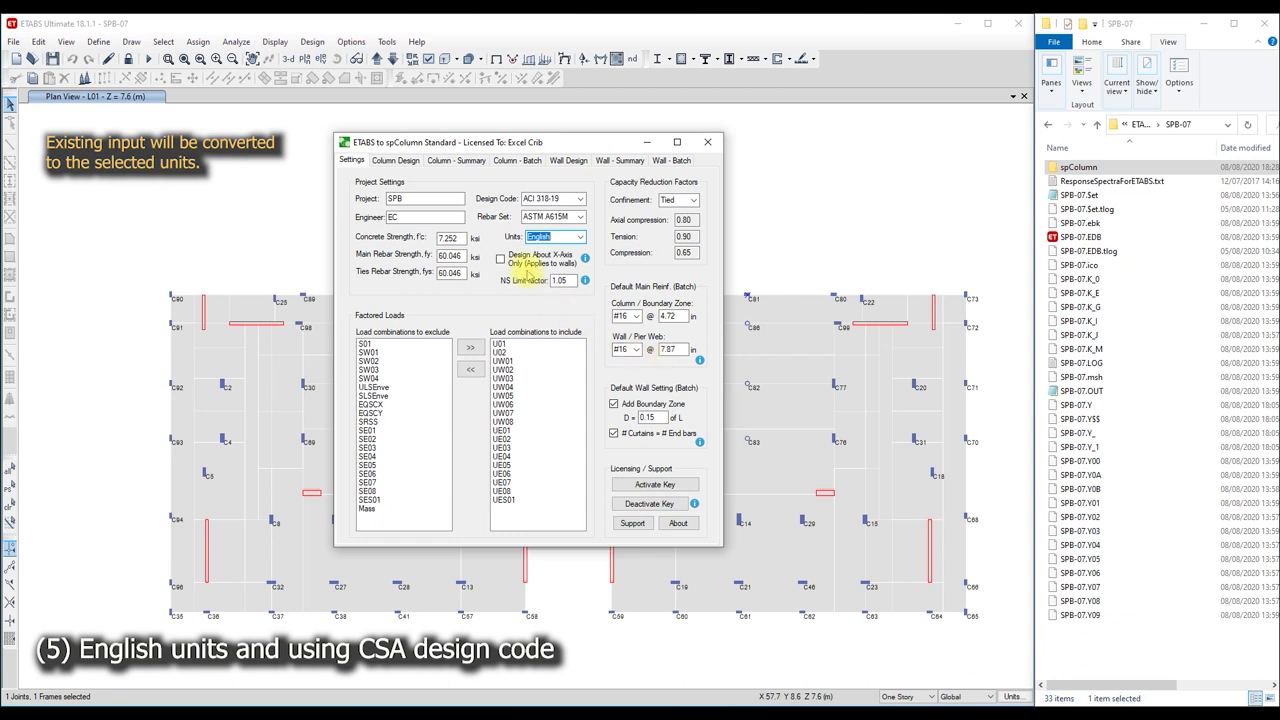
left_click(578, 217)
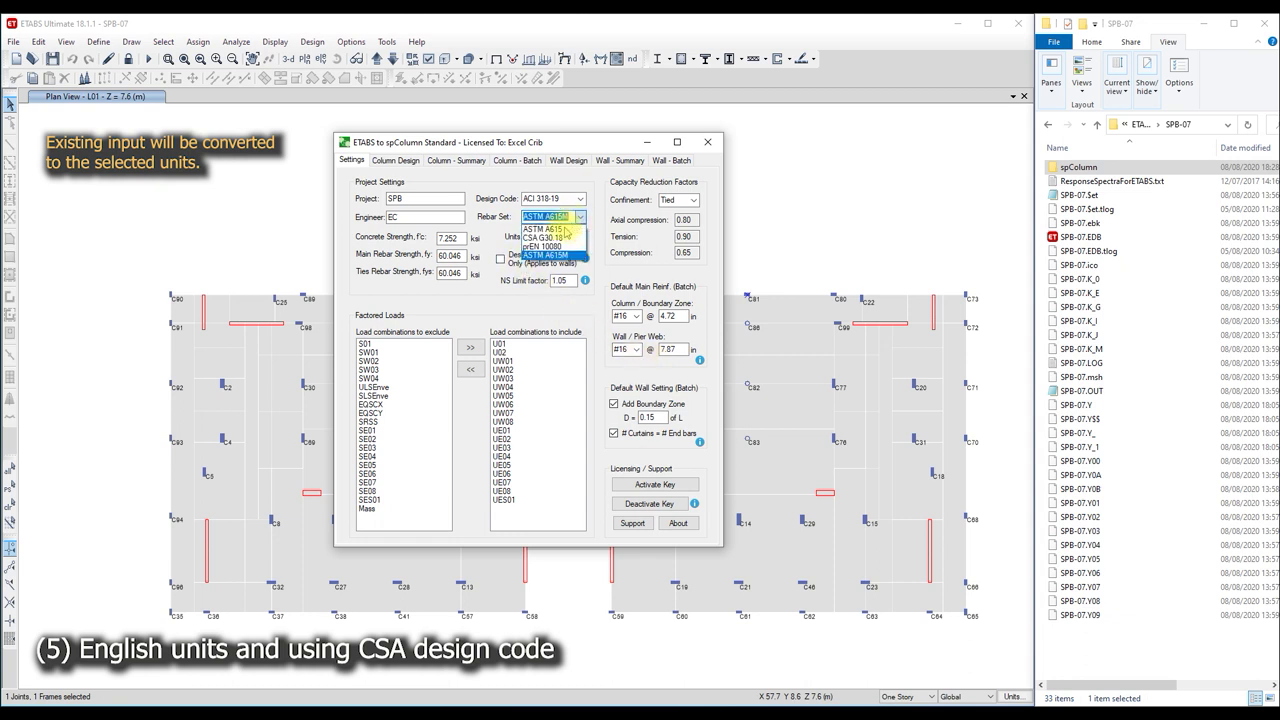
left_click(563, 229)
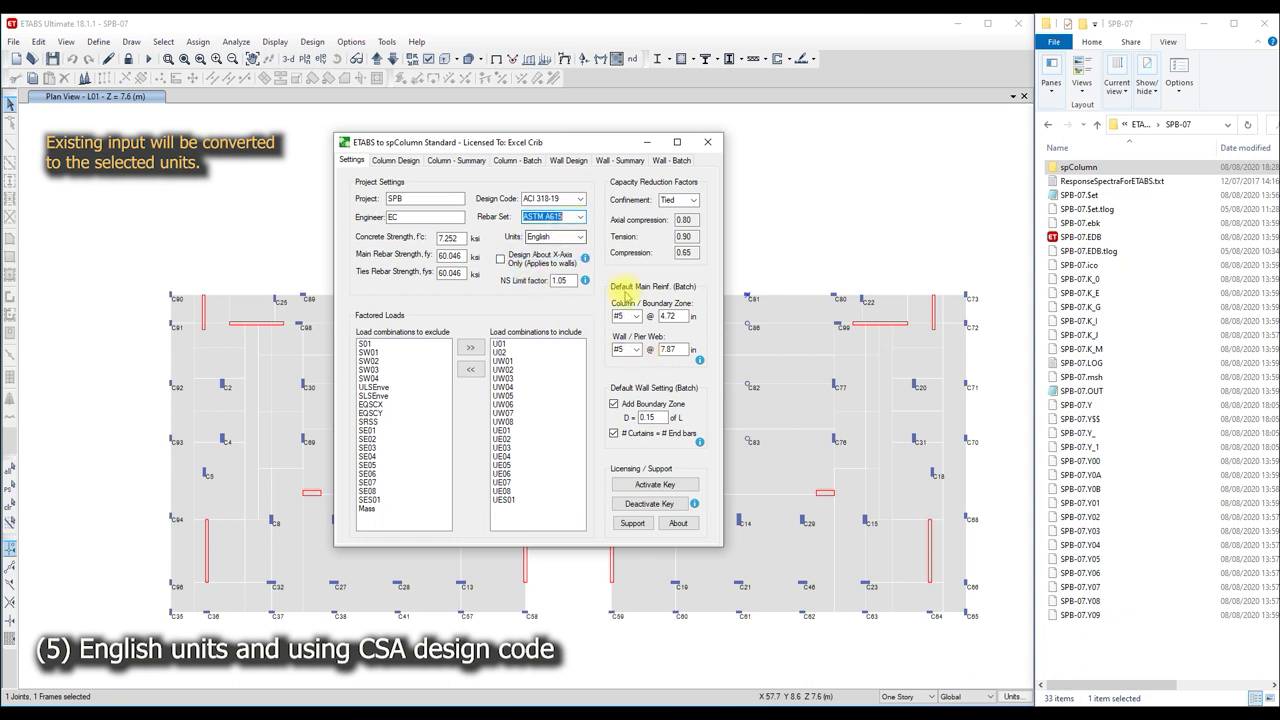
mouse_move(625, 316)
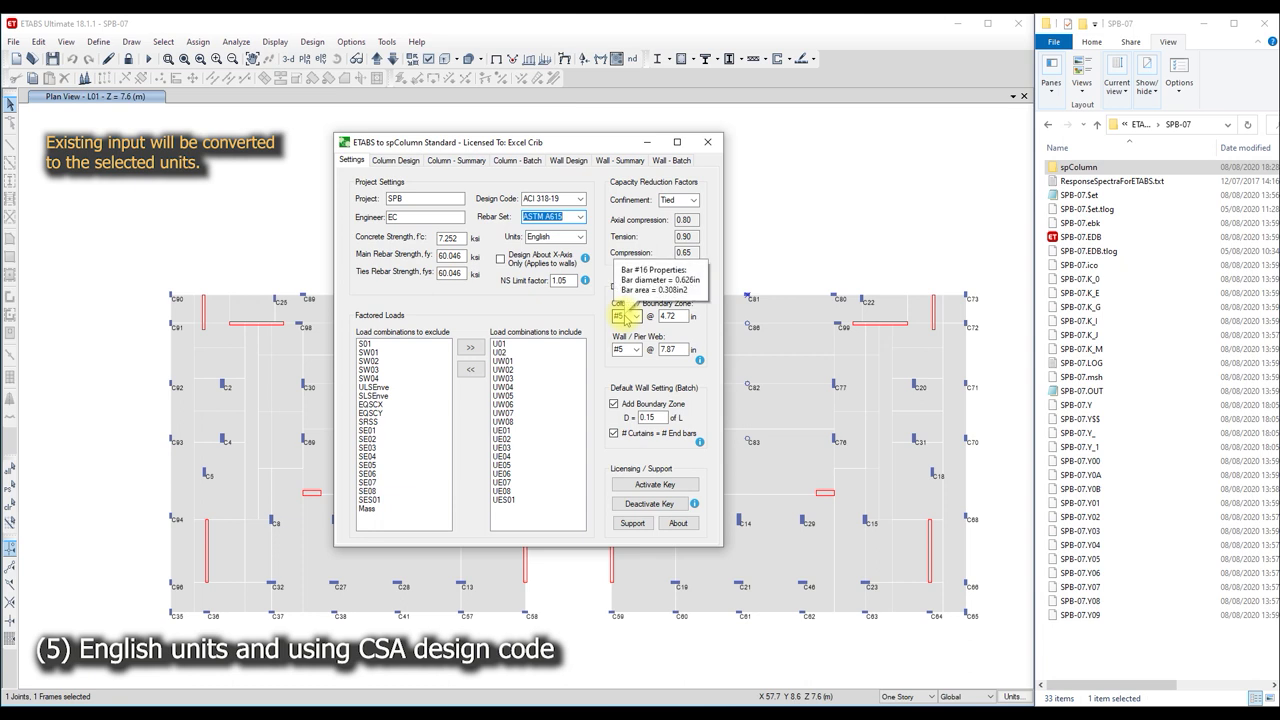
left_click(393, 161)
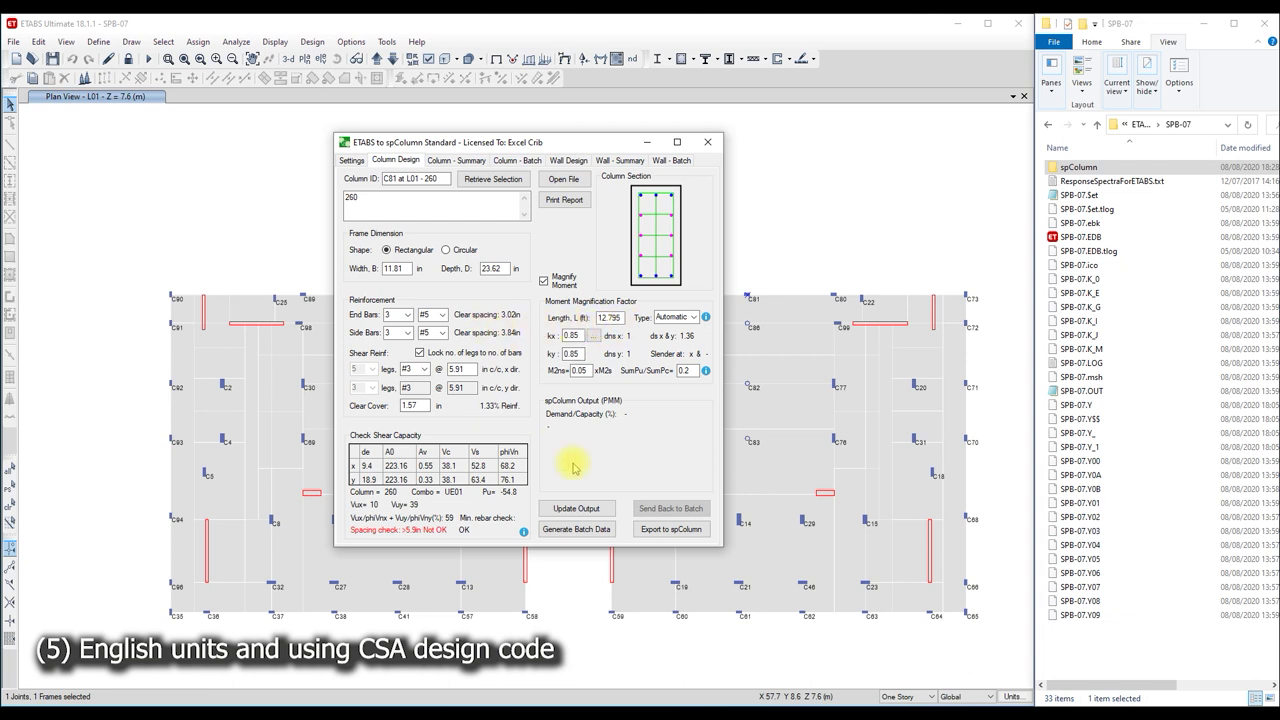
- Recalculate C81's output to a 132 demand/capacity and export it to spColumn as 'c81 at l01 - 260.cti'
left_click(577, 508)
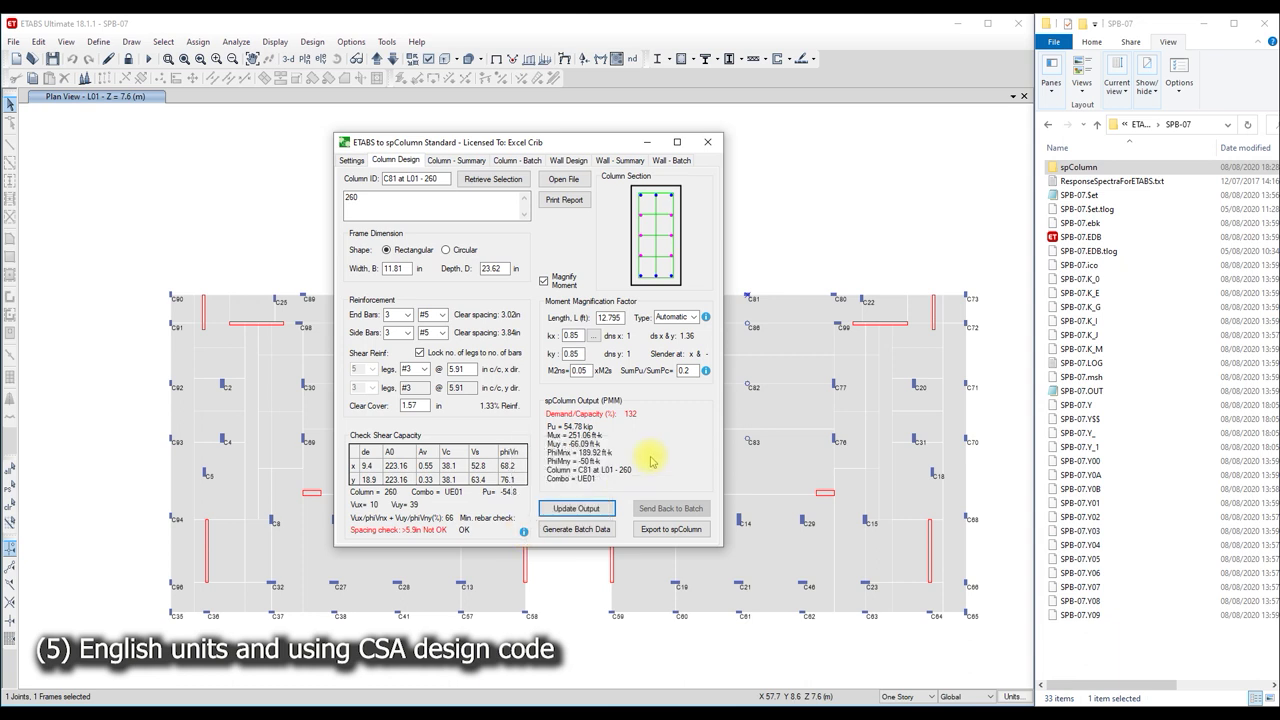
left_click(665, 528)
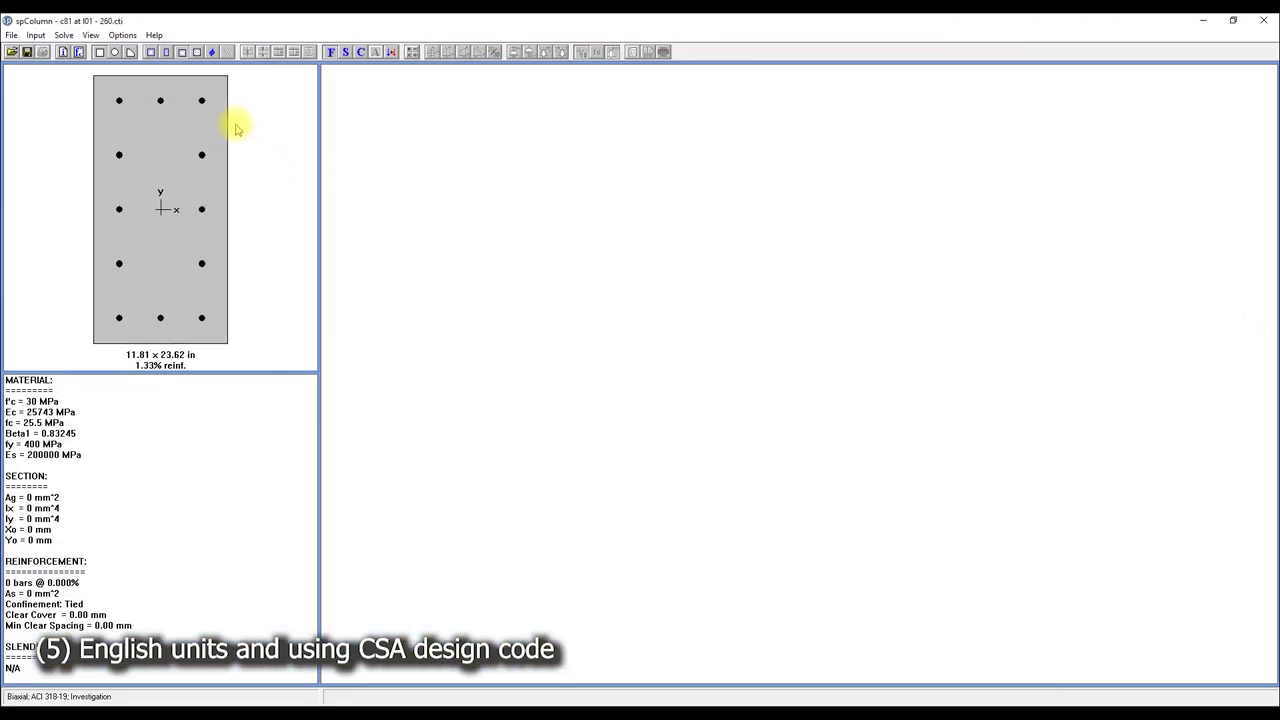
- Switch the C81 model to English units, review the factored loads, and run the analysis
left_click(62, 52)
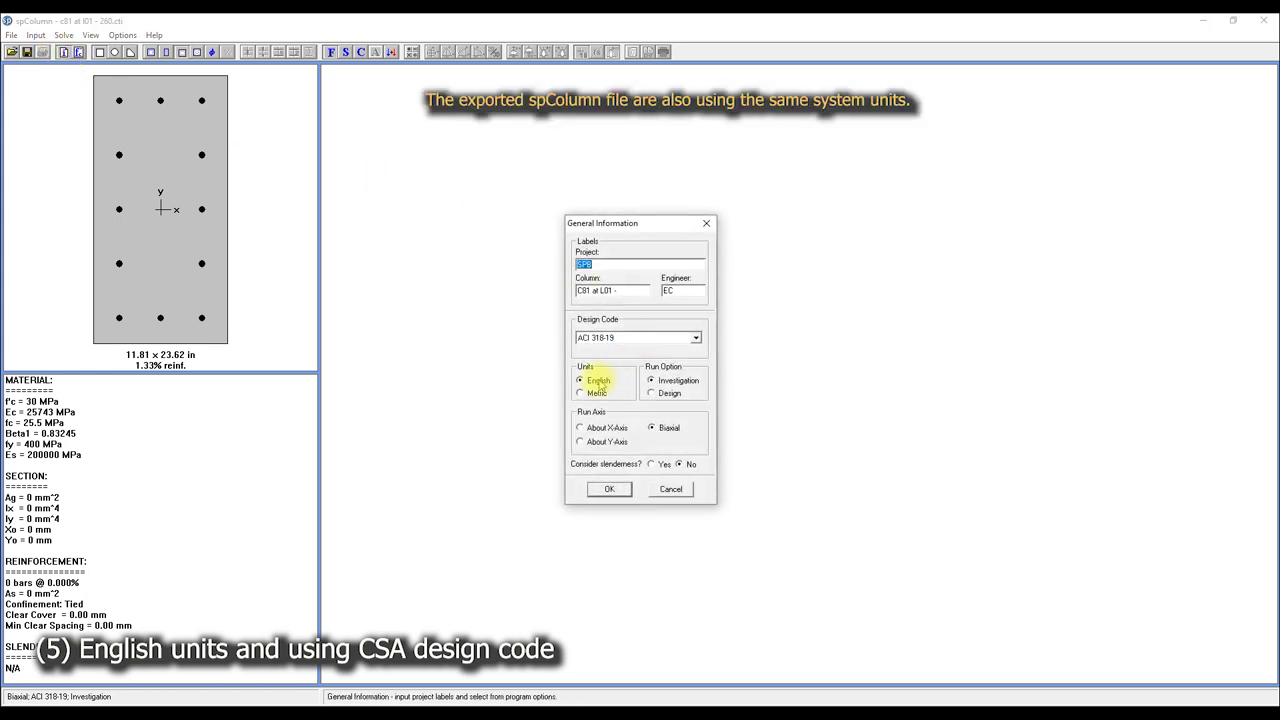
left_click(671, 489)
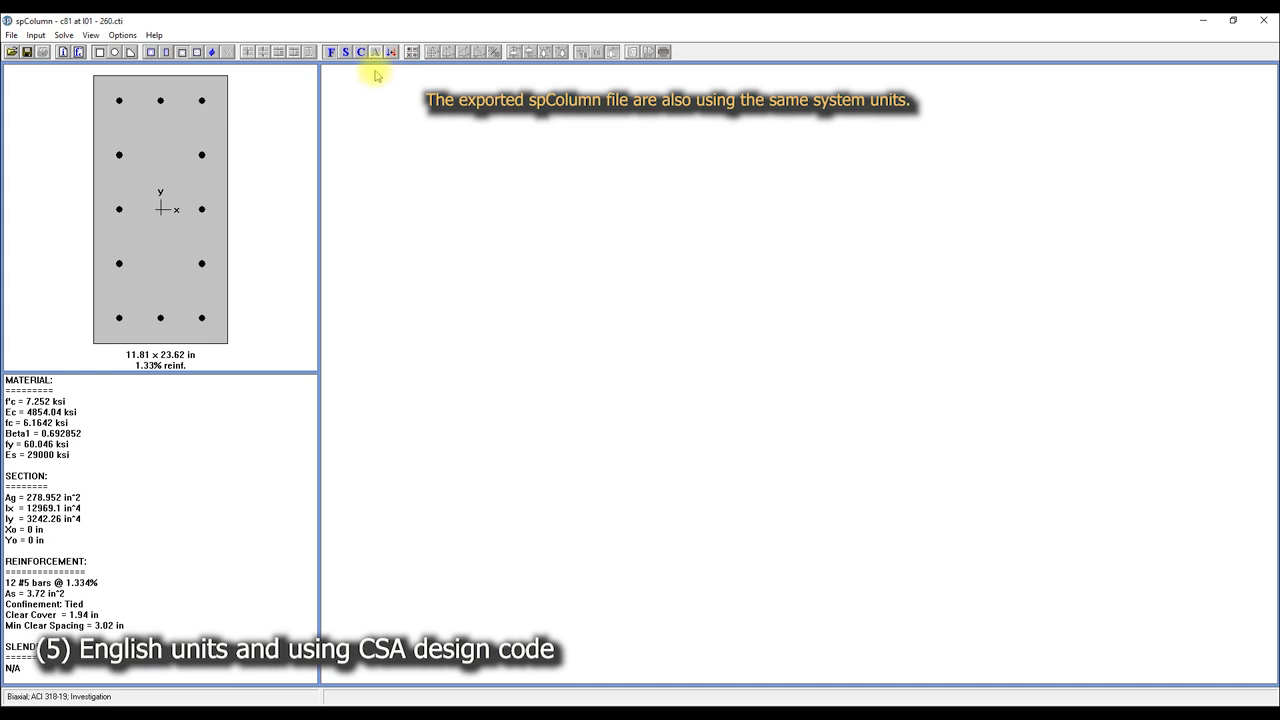
left_click(330, 52)
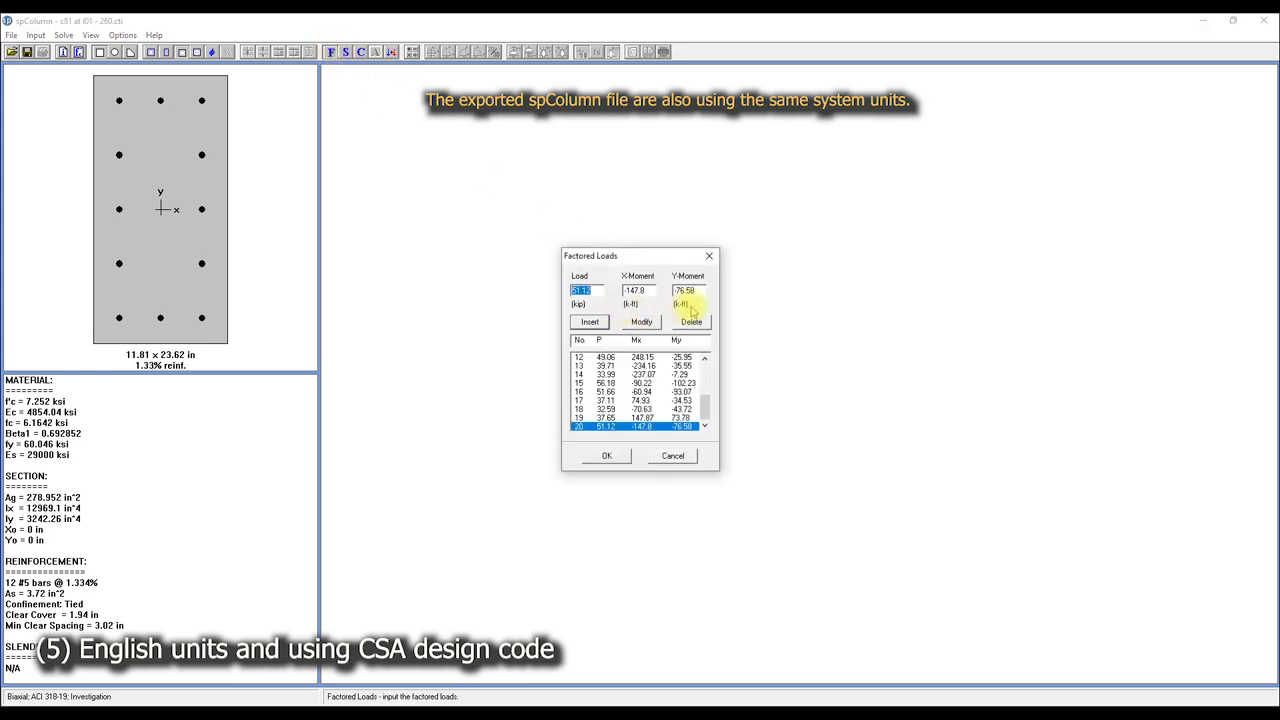
left_click(673, 455)
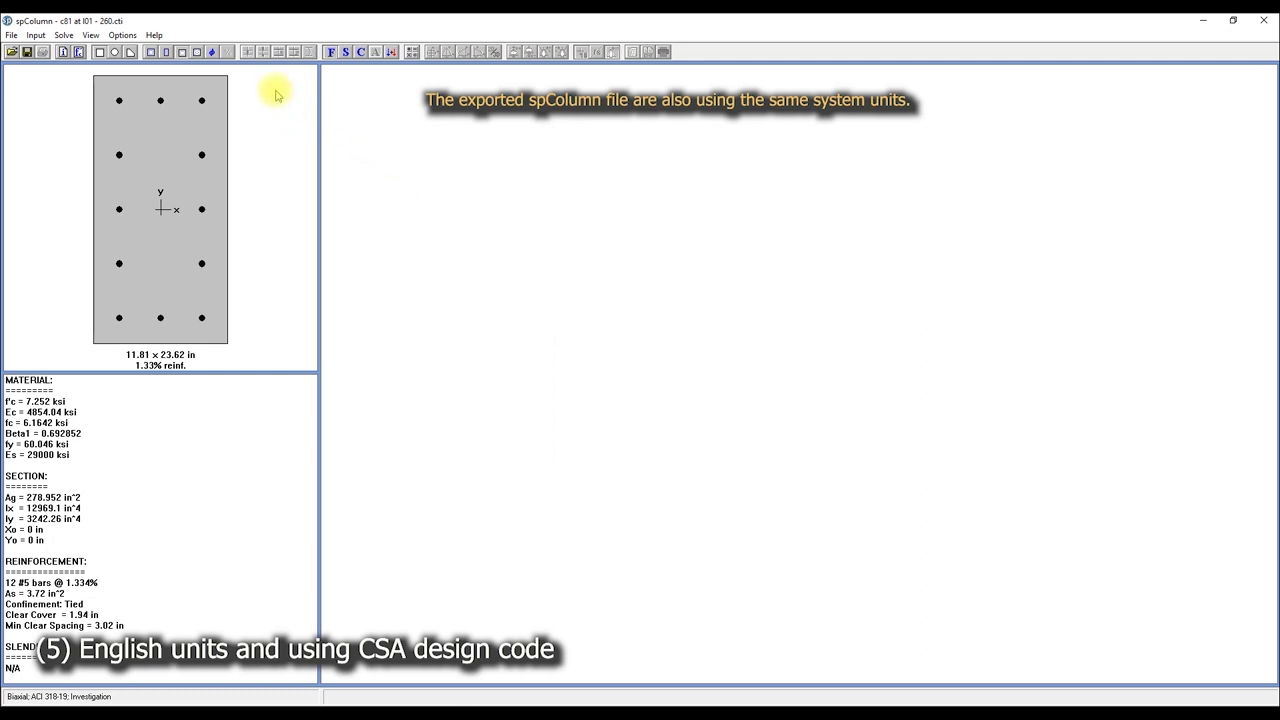
left_click(63, 35)
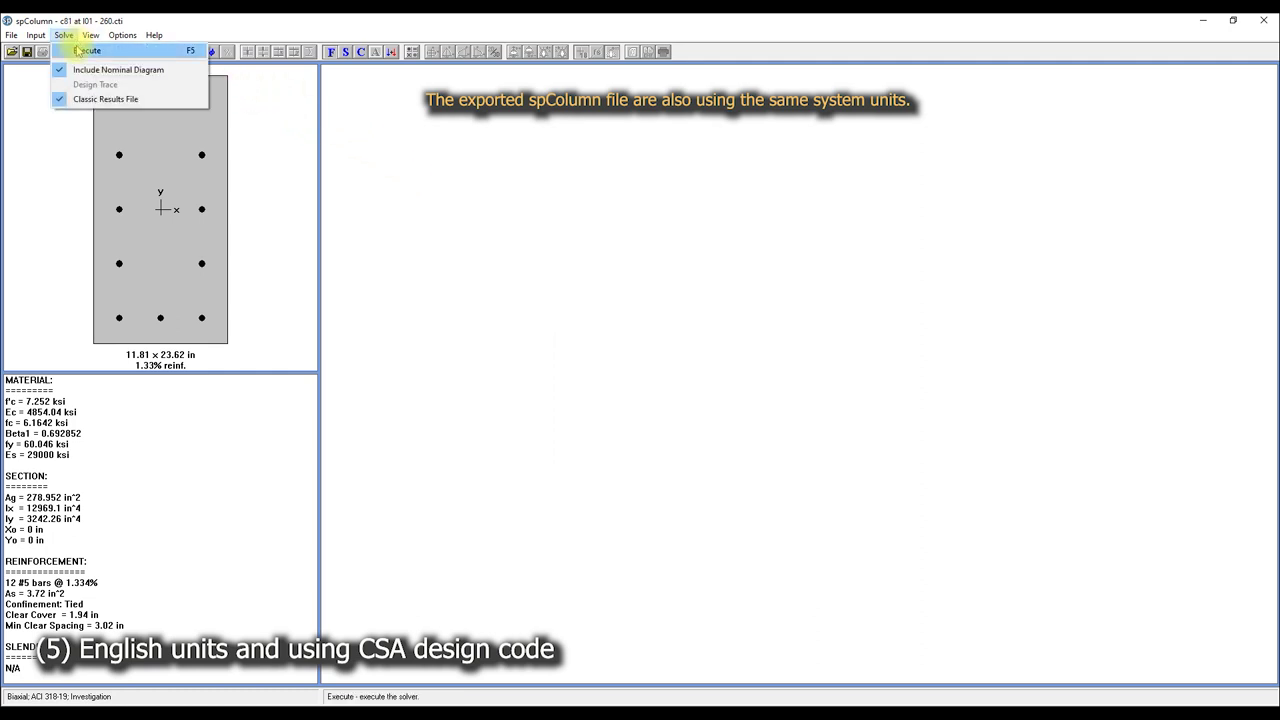
left_click(79, 50)
left_click(703, 411)
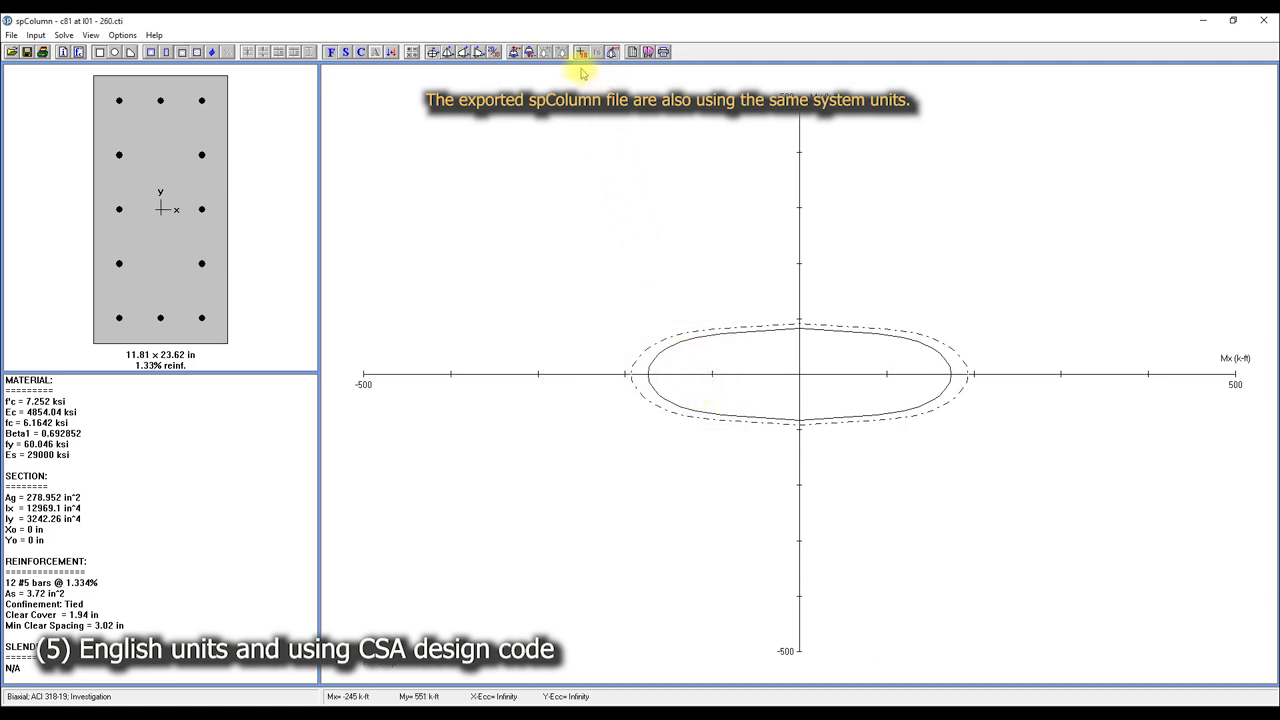
- Sort the 2D/3D results by capacity ratio, select governing load 11 (1.32), then close spColumn without saving
left_click(492, 52)
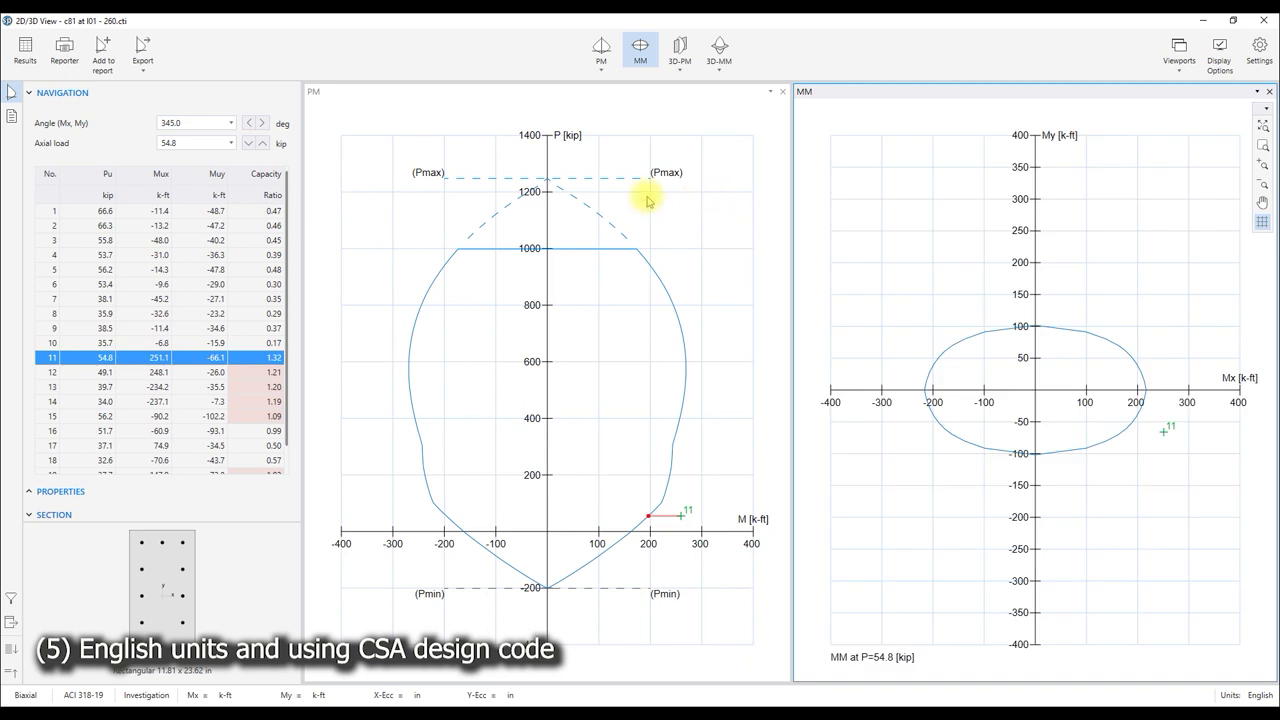
left_click(266, 186)
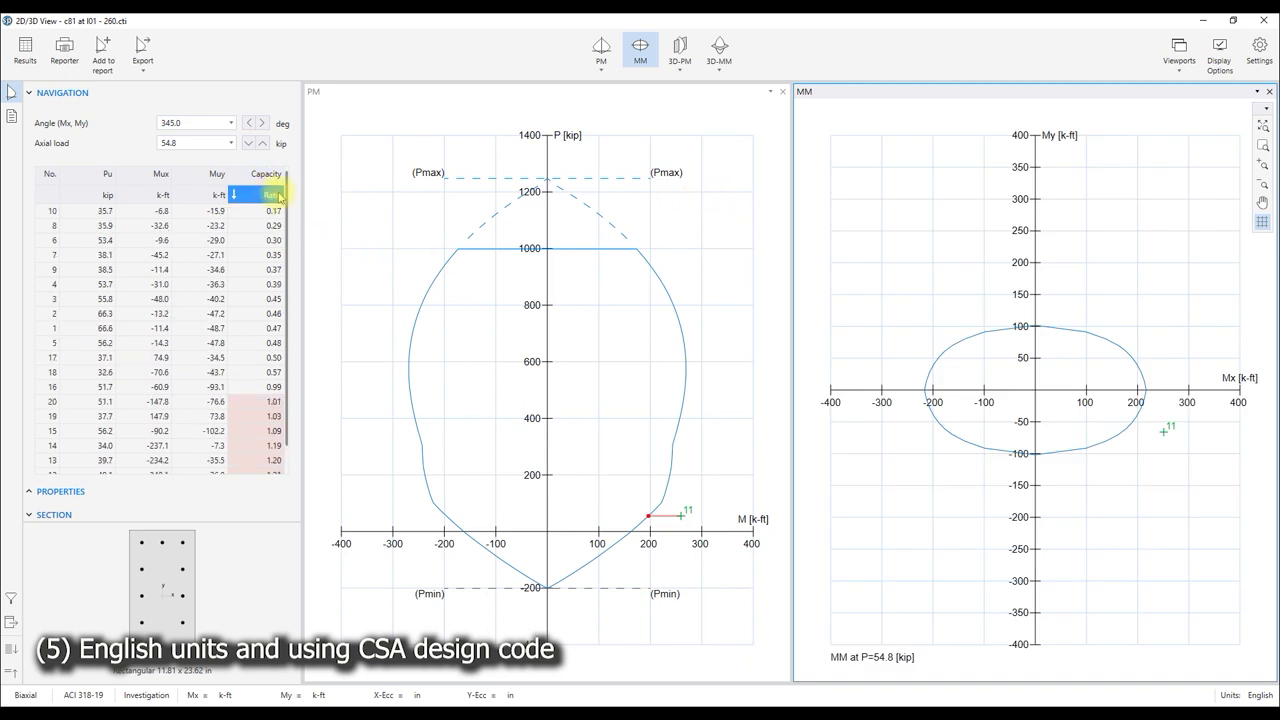
left_click(268, 190)
left_click(265, 213)
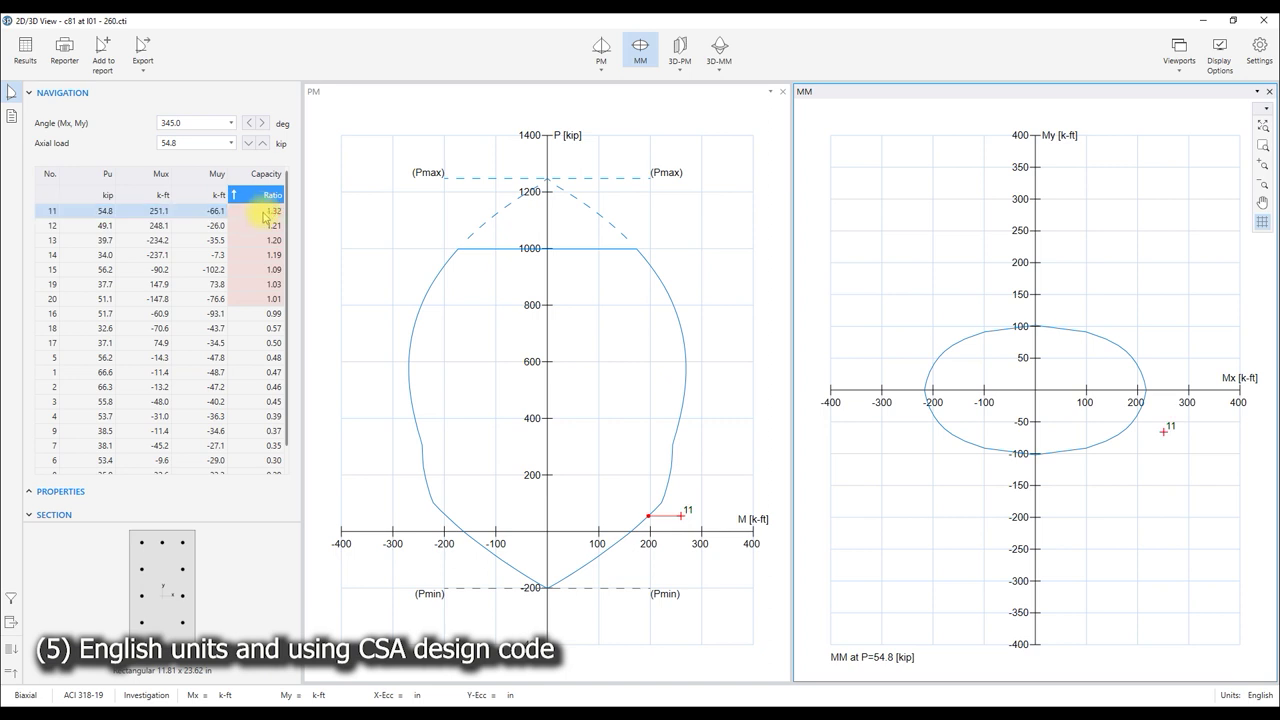
left_click(265, 213)
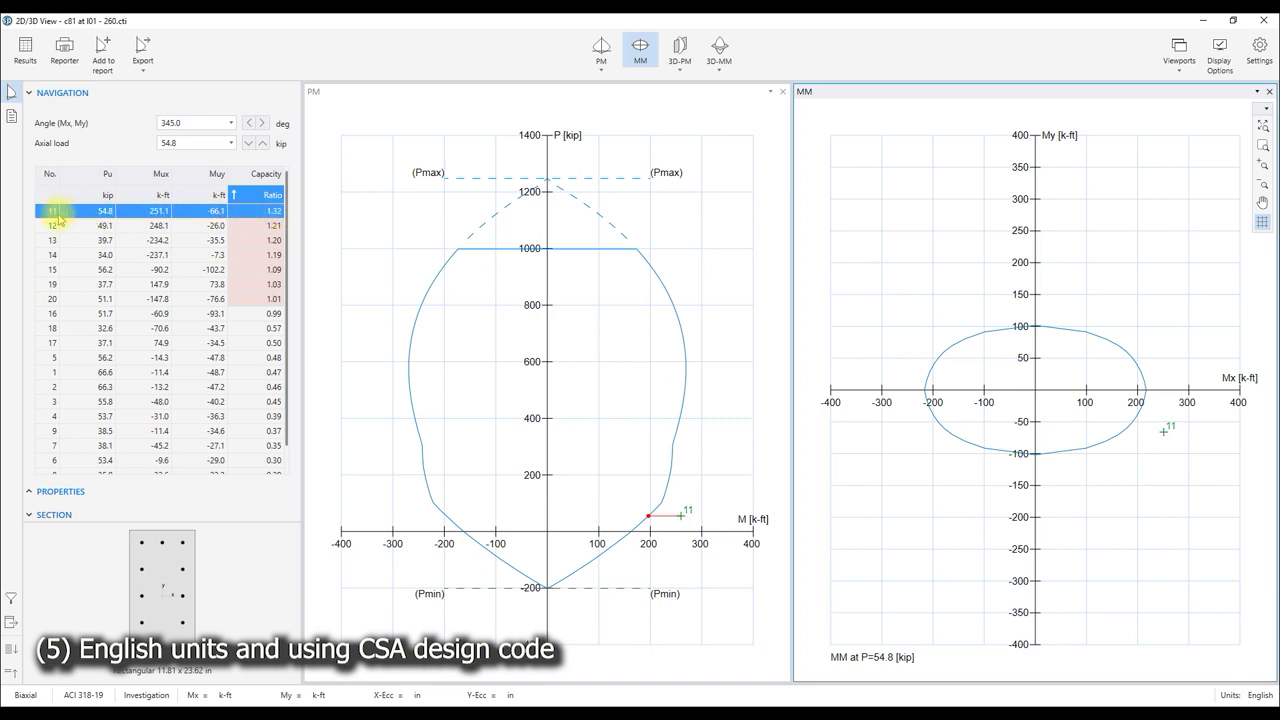
left_click(1263, 20)
left_click(1263, 20)
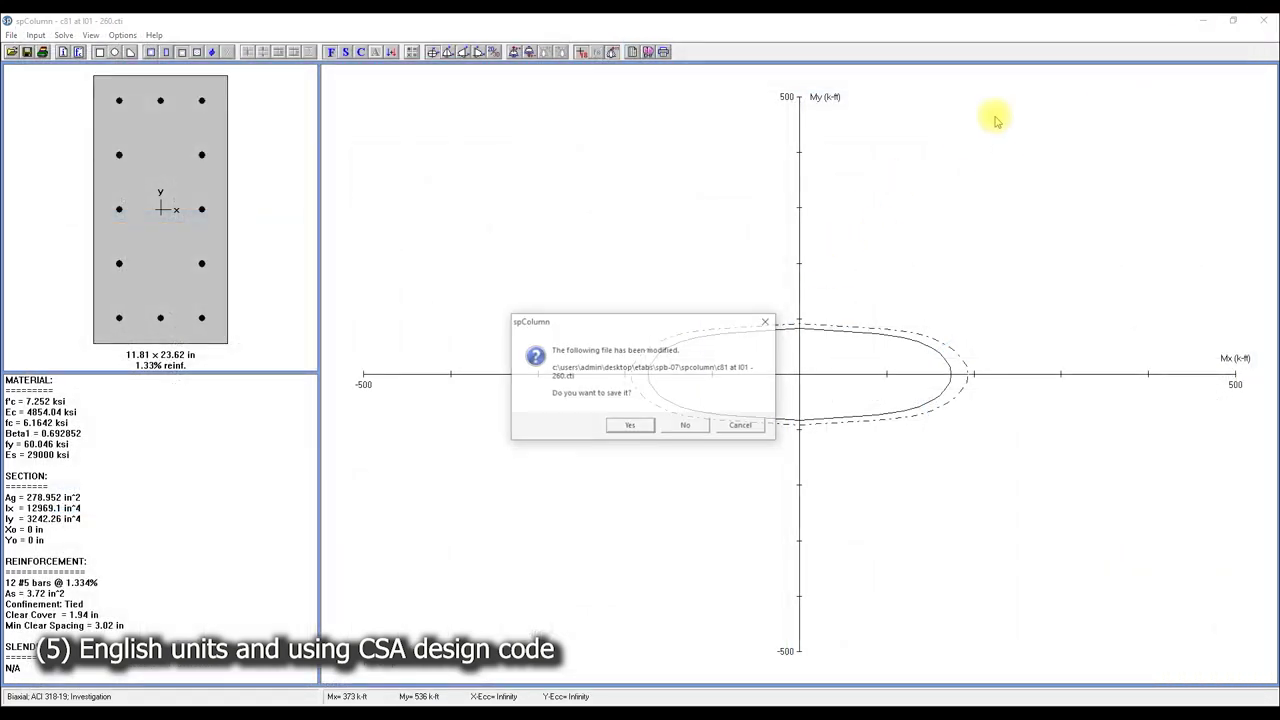
left_click(687, 426)
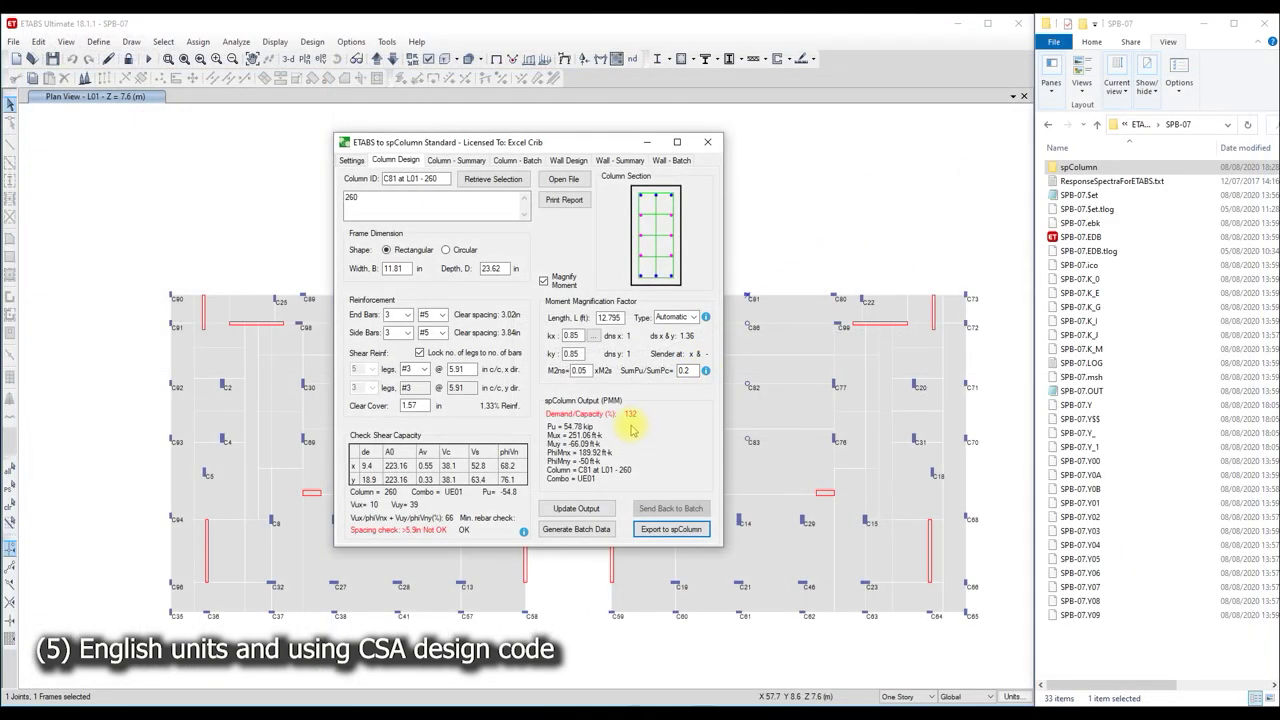
- Print the detailed design report to a PDF named 'C81 at L01'
left_click(565, 201)
left_click(700, 369)
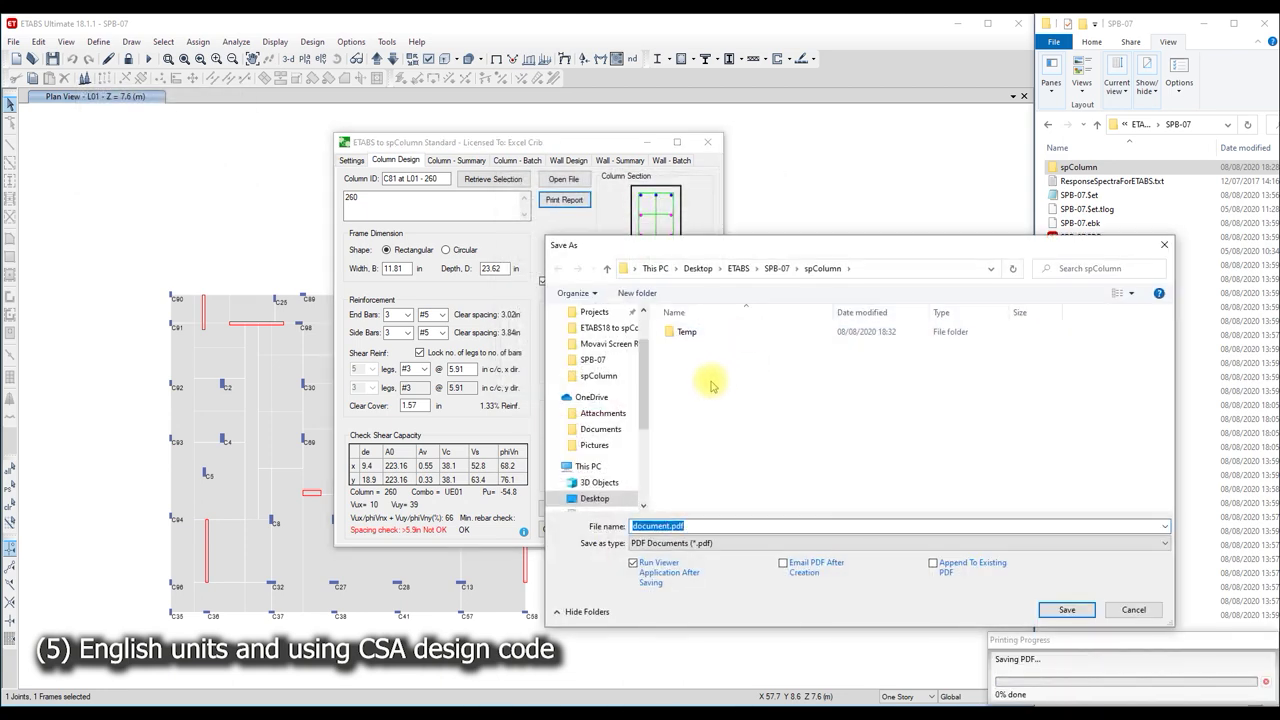
type("C81")
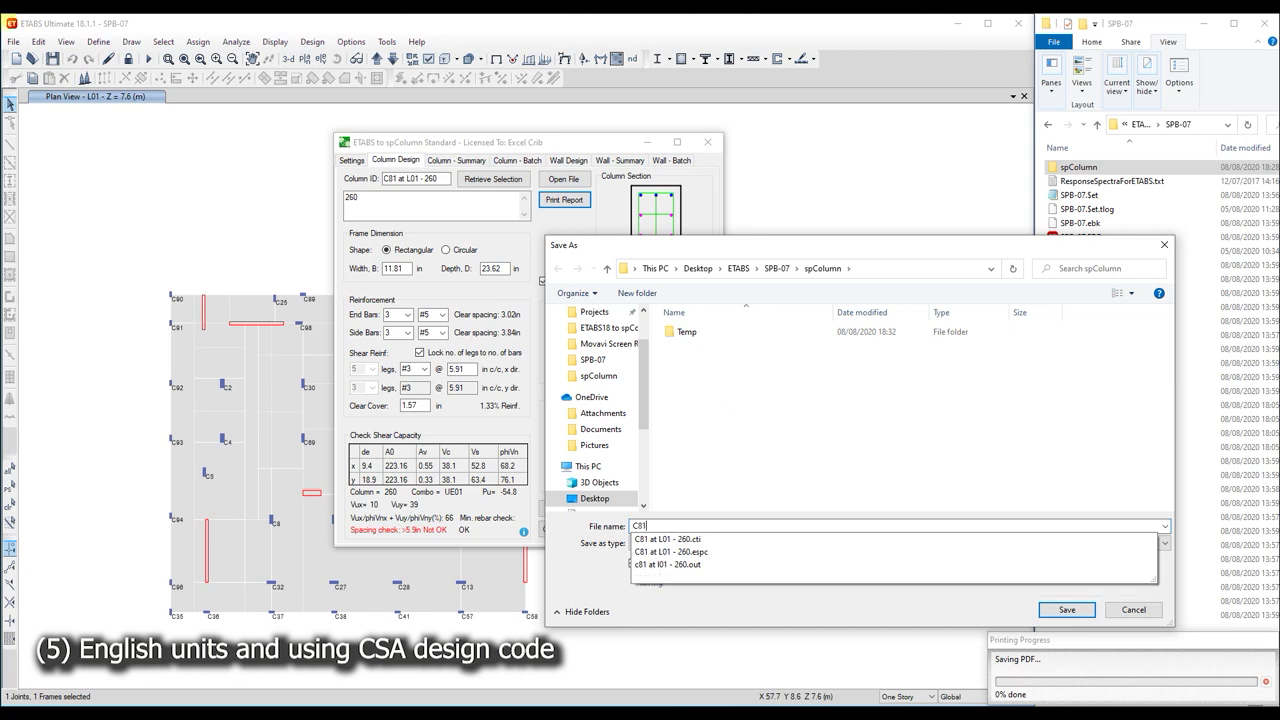
type(" at L01")
key("Return")
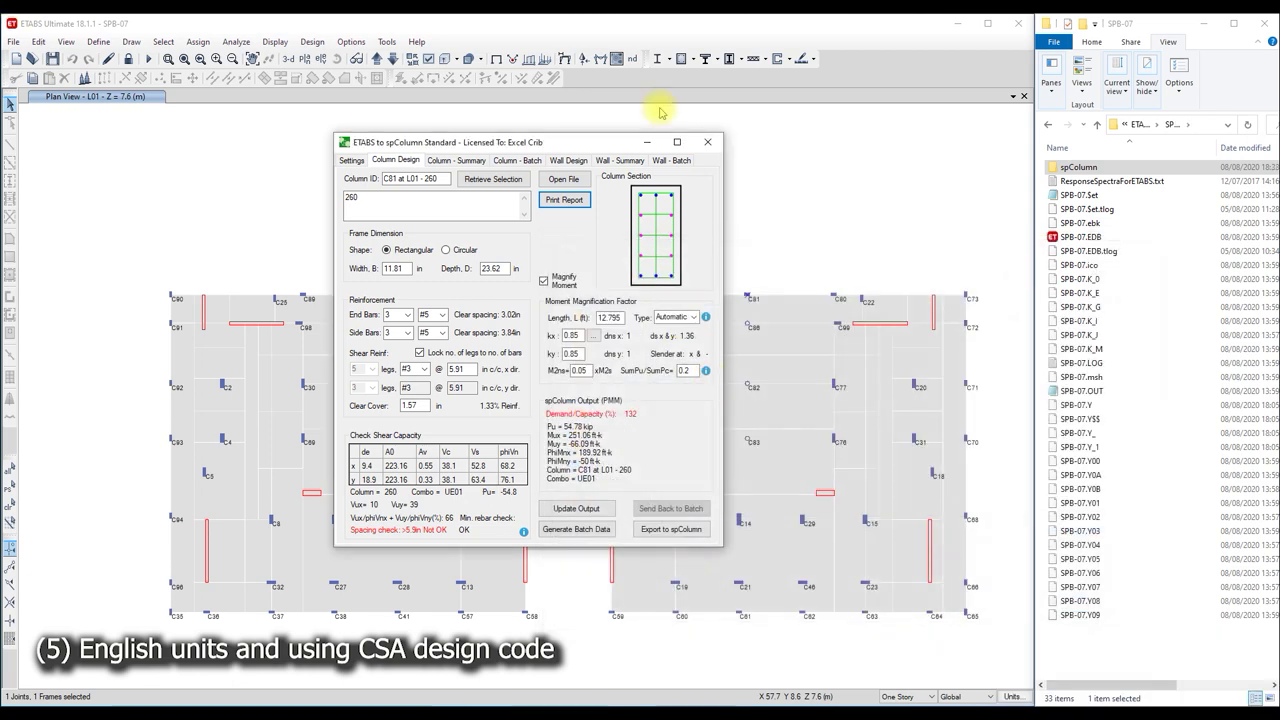
scroll(664, 342, "up", 2)
- Read through the C81 at L01 report, from D/C 1.32 Not OK to the shear checks, then close it
scroll(663, 340, "up", 3)
scroll(661, 338, "up", 5)
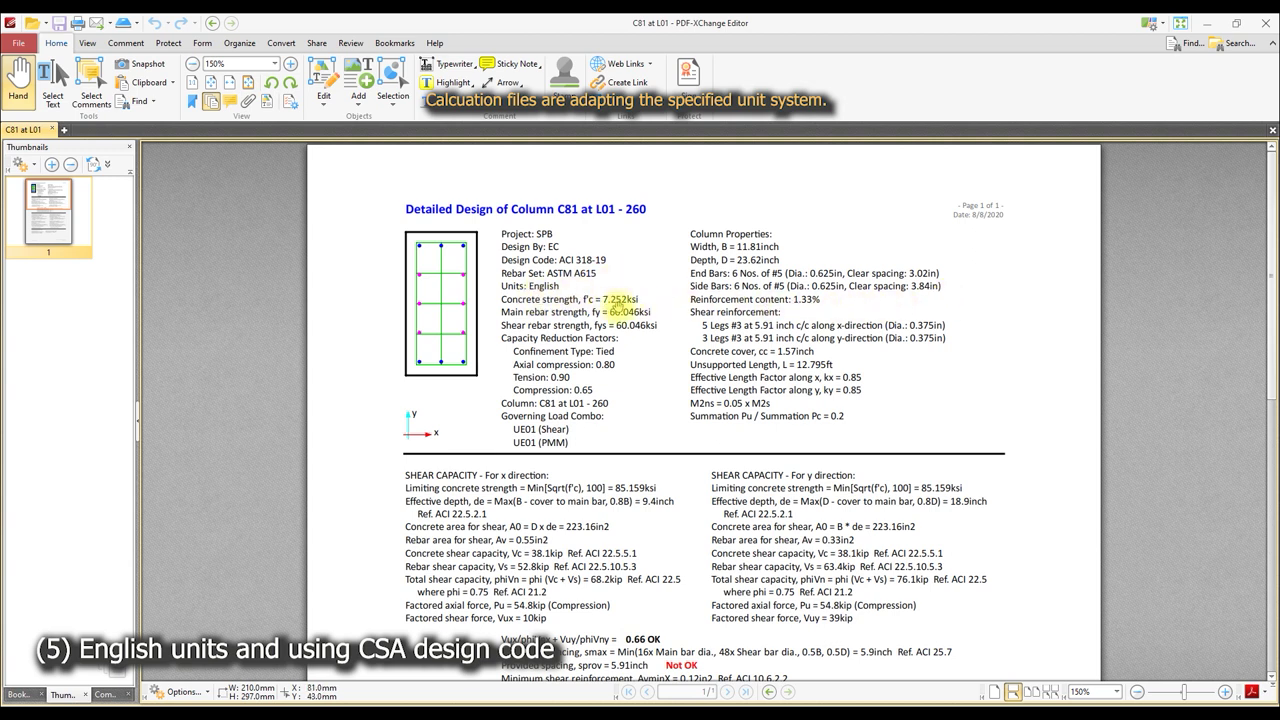
scroll(730, 444, "down", 3)
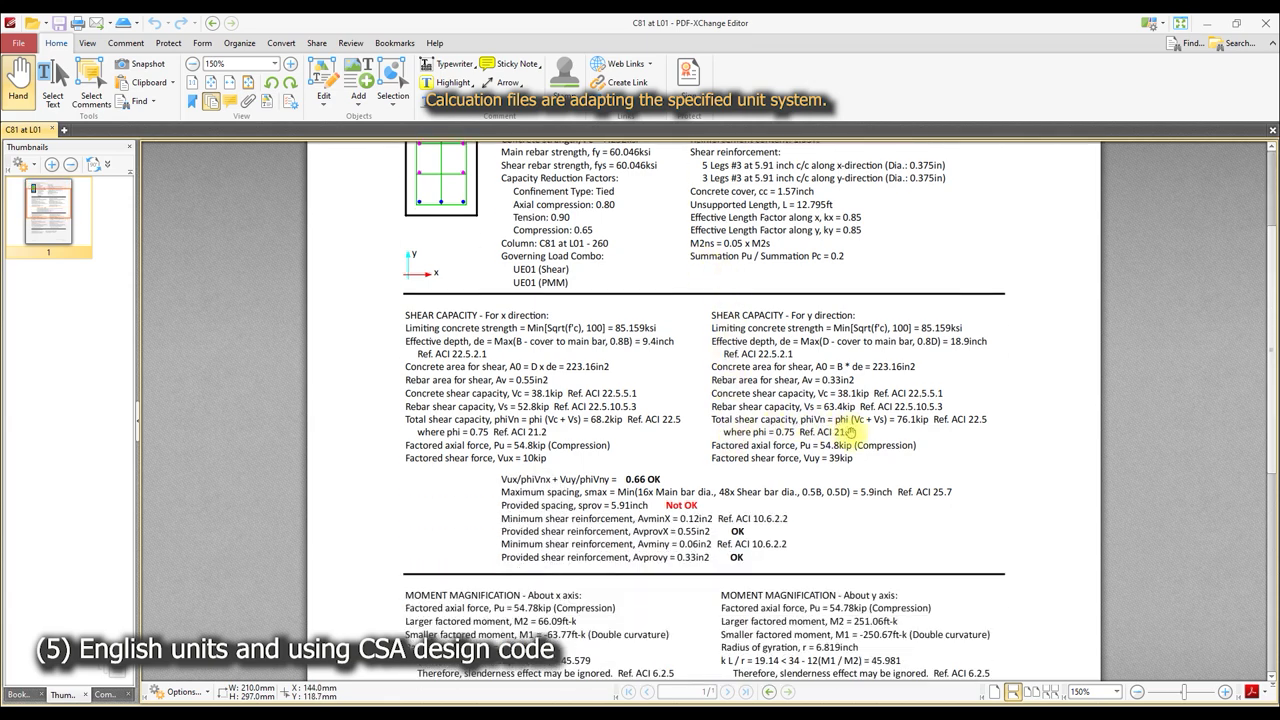
scroll(848, 432, "down", 2)
scroll(846, 431, "down", 1)
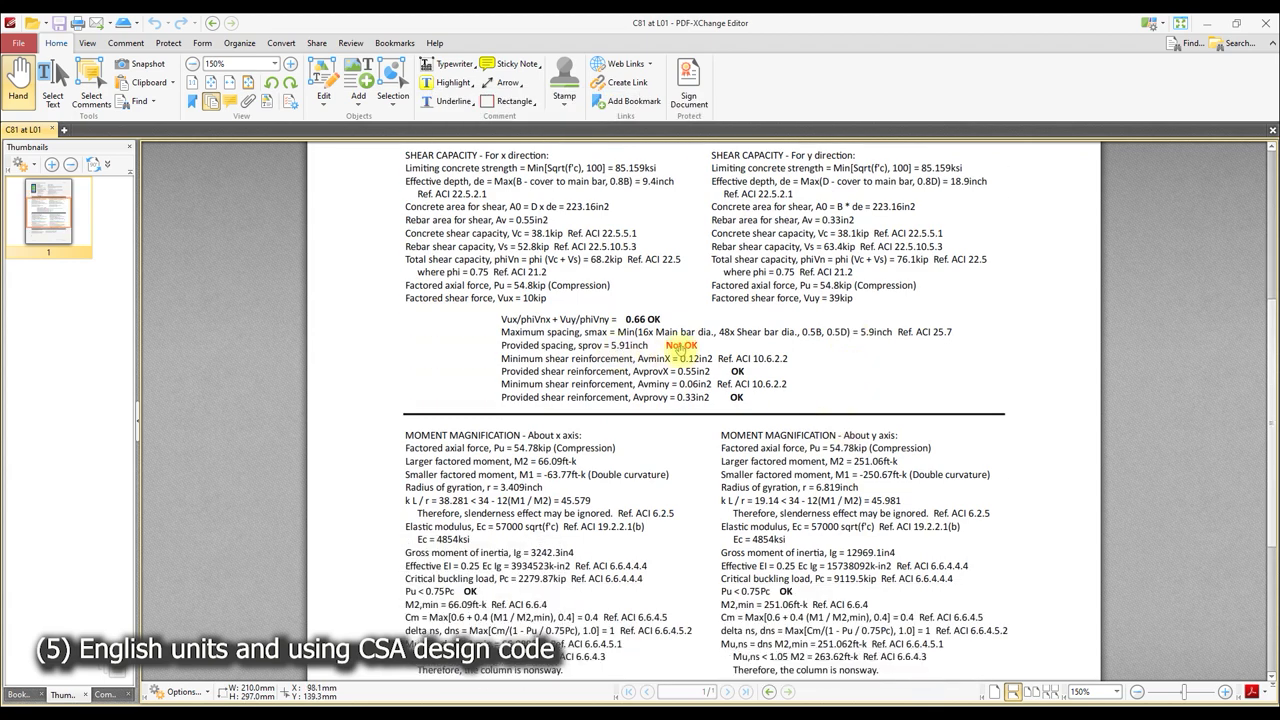
scroll(688, 411, "down", 2)
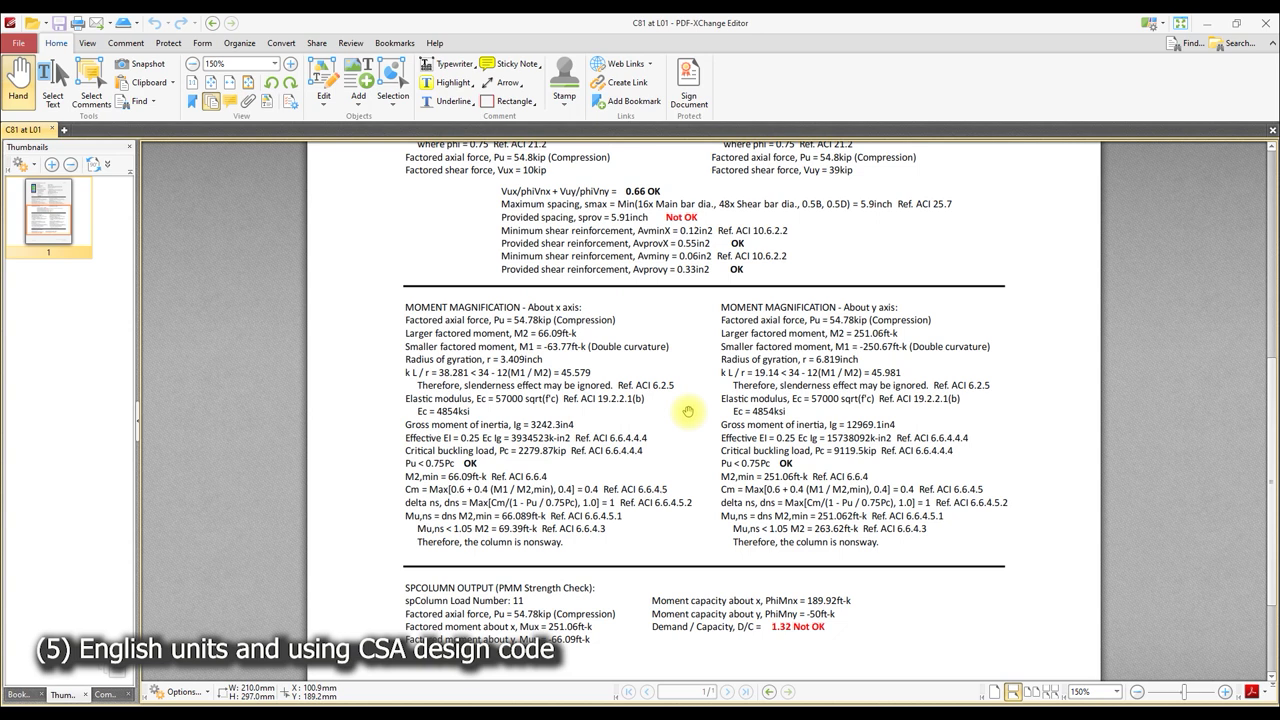
scroll(688, 411, "down", 1)
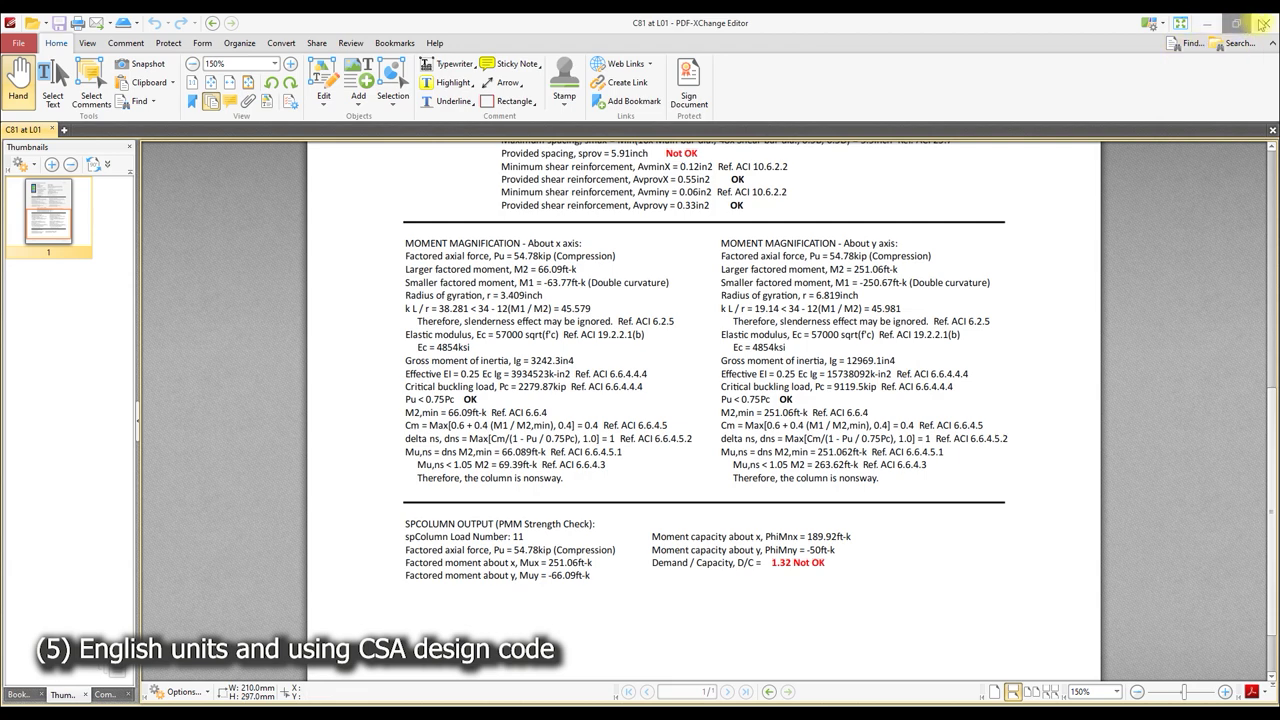
left_click(1262, 22)
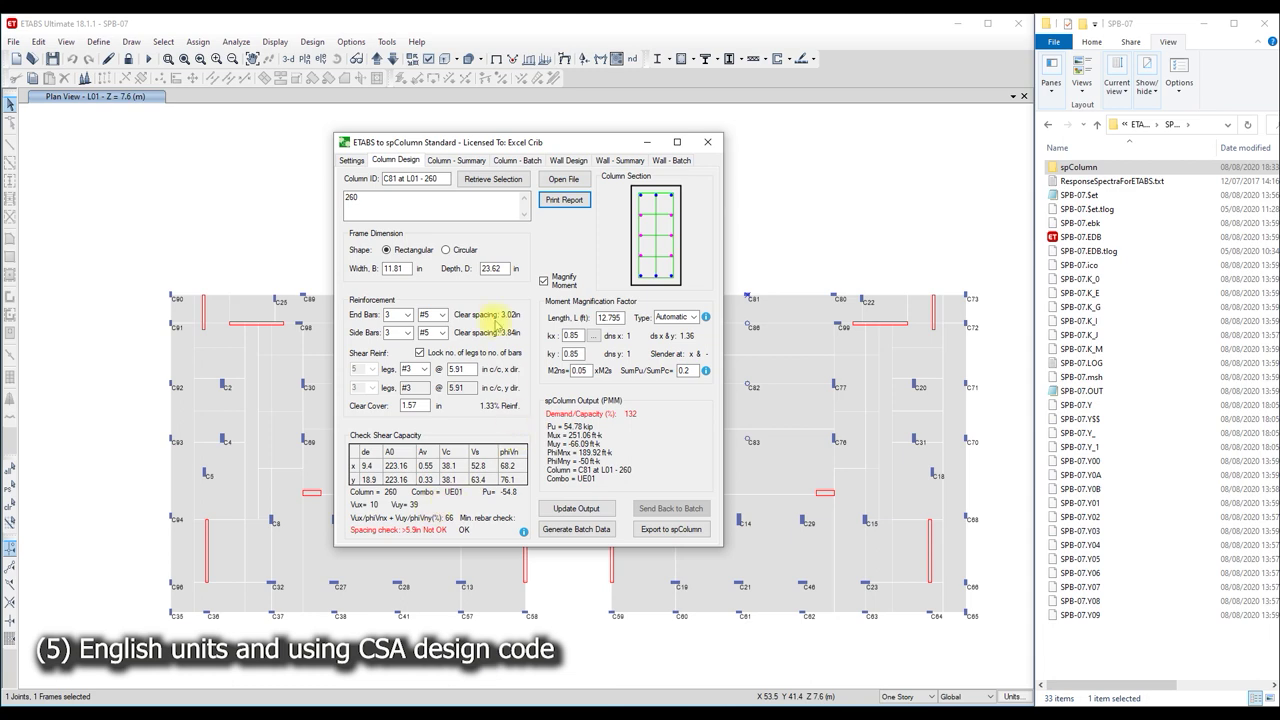
- Show Column - Summary full-screen sorted by PMM D/C ratio, and select the UES01 row (1.03)
left_click(452, 163)
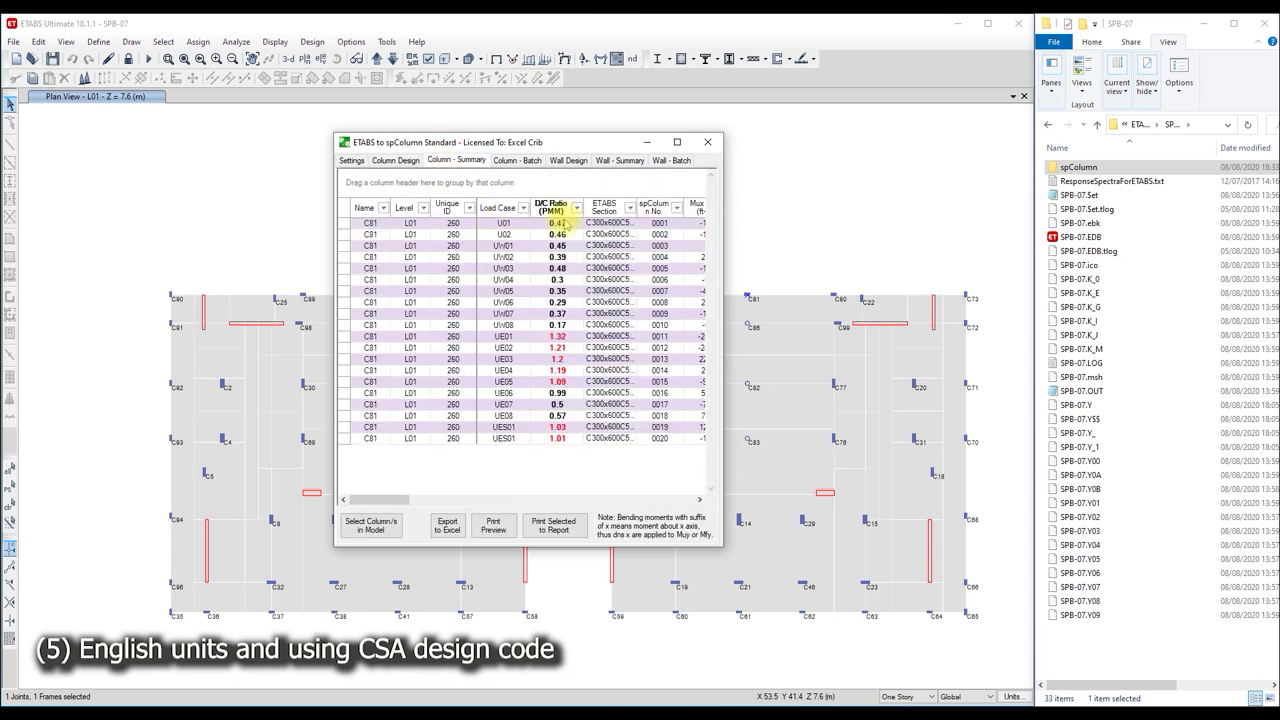
left_click(676, 143)
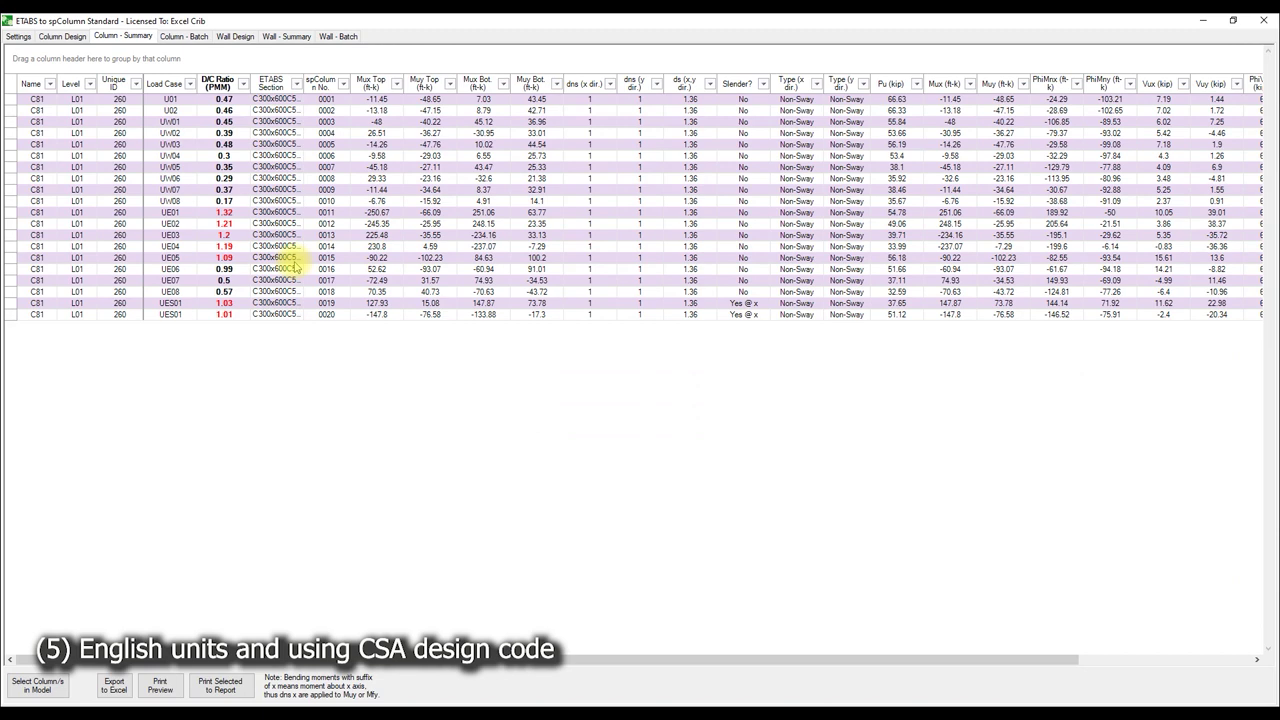
left_click(228, 86)
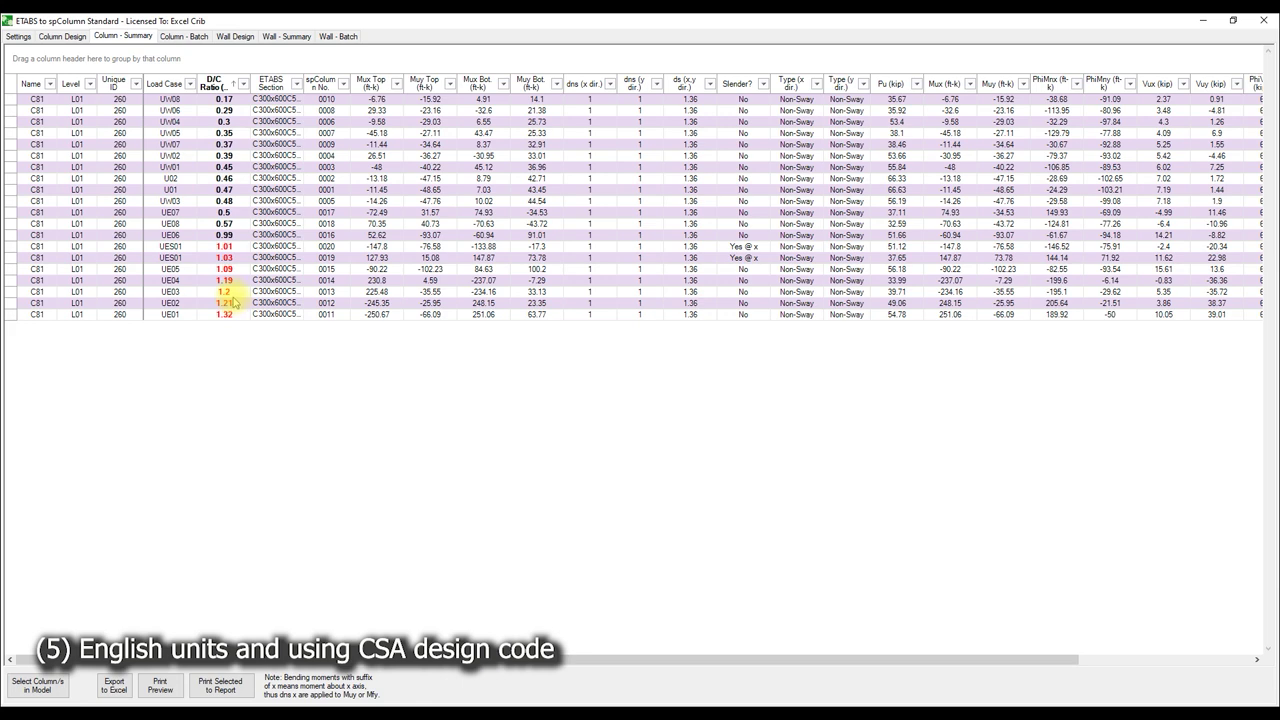
left_click(234, 282)
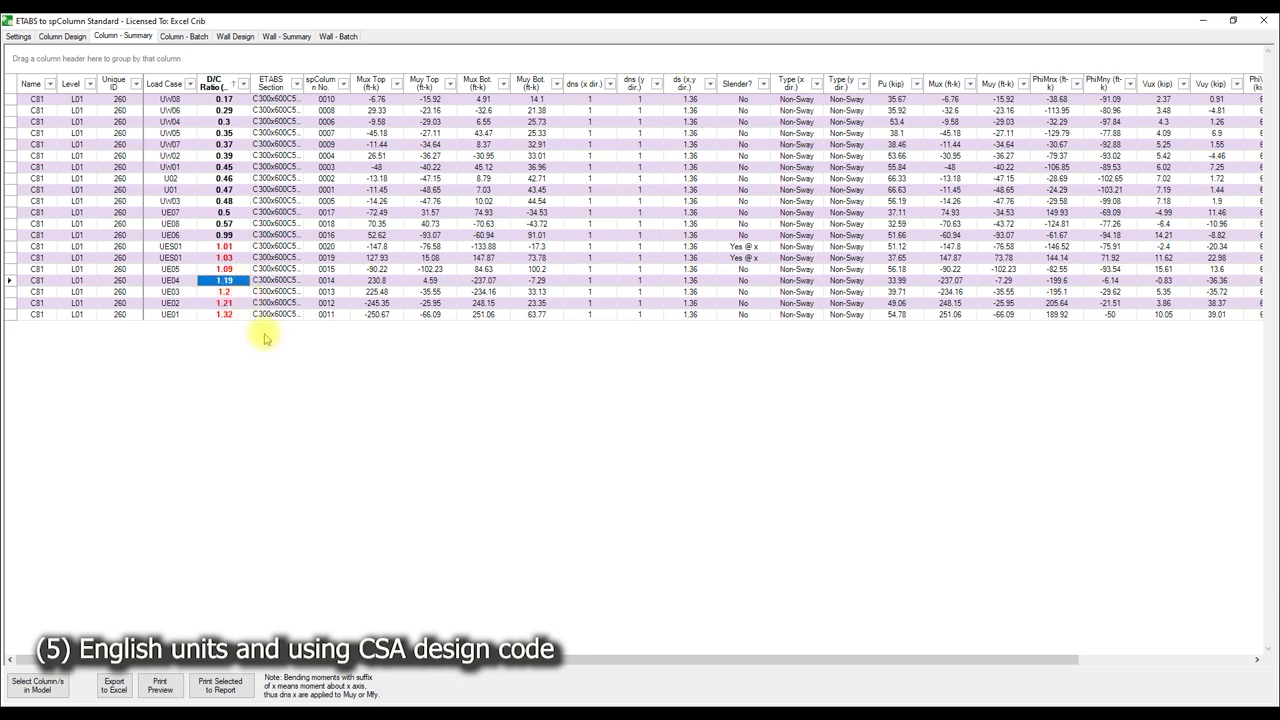
left_click_drag(354, 659, 528, 659)
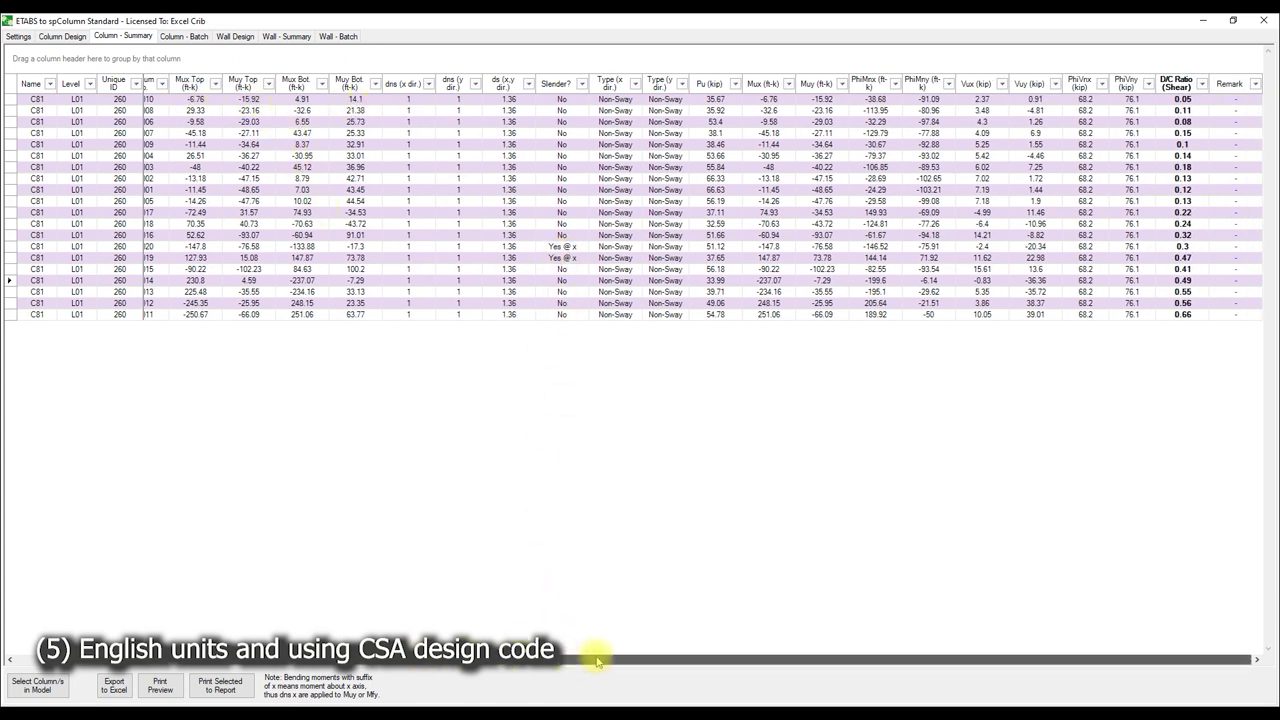
left_click_drag(585, 659, 240, 659)
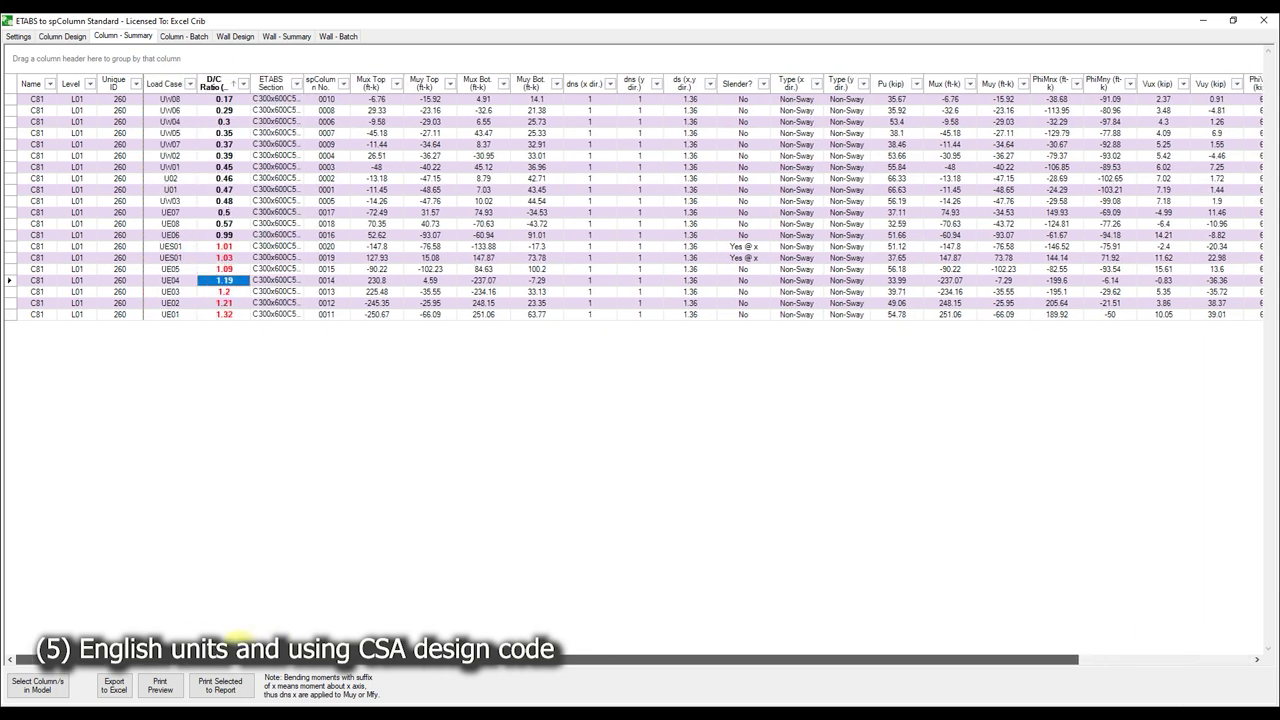
left_click(229, 258)
left_click(742, 258)
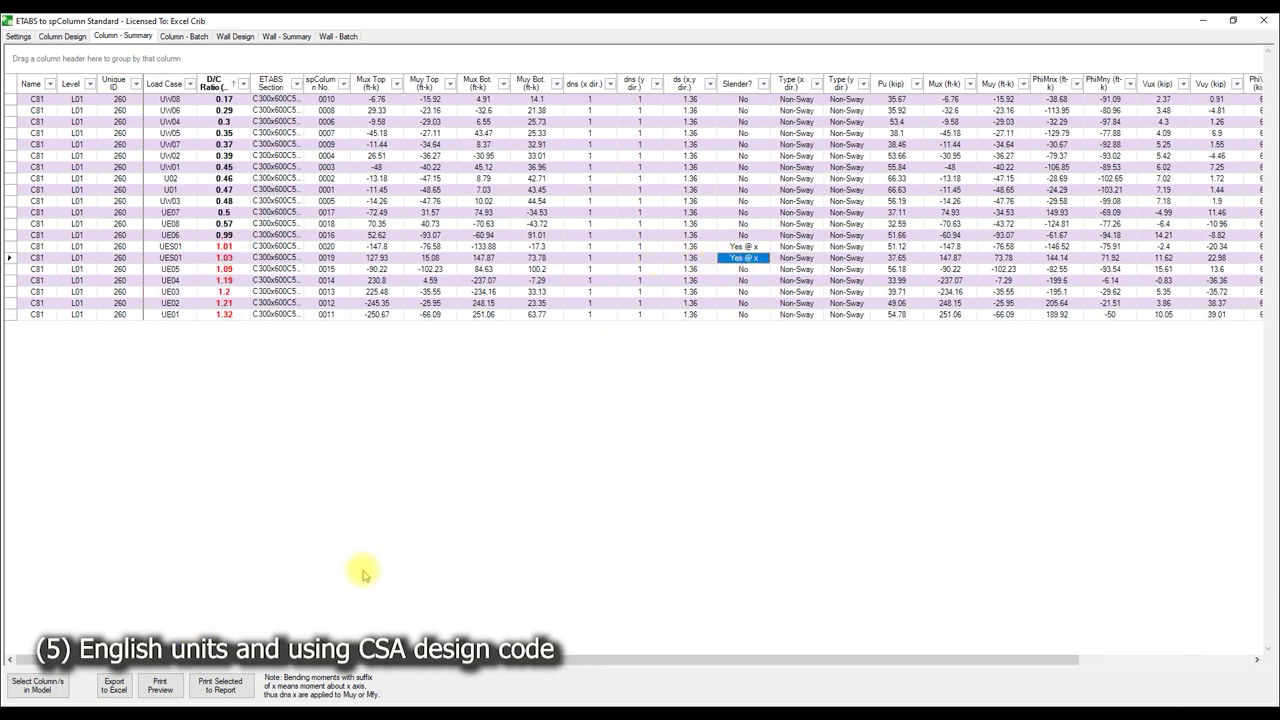
- Print the selected UES01 report to PDF as 'C81 at L01 (UES01).pdf' in the spColumn folder
left_click(218, 690)
left_click(690, 374)
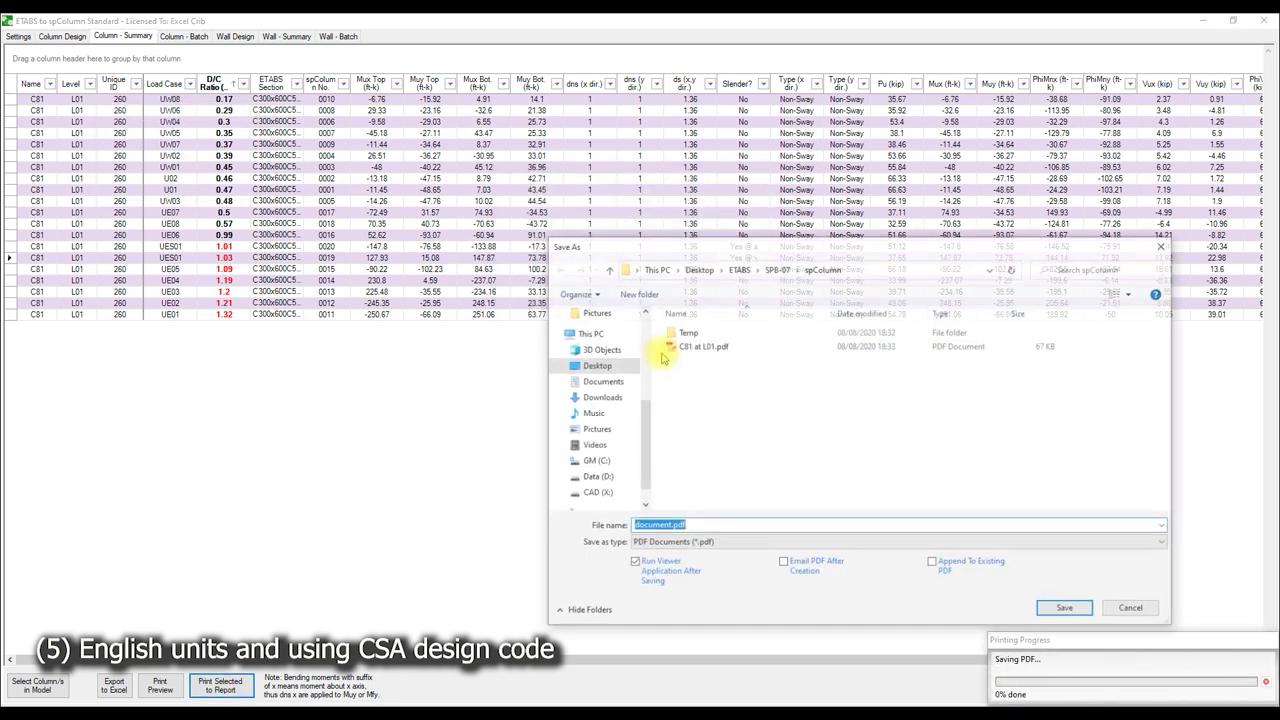
left_click(697, 348)
left_click(677, 526)
left_click(667, 526)
type("(UES01")
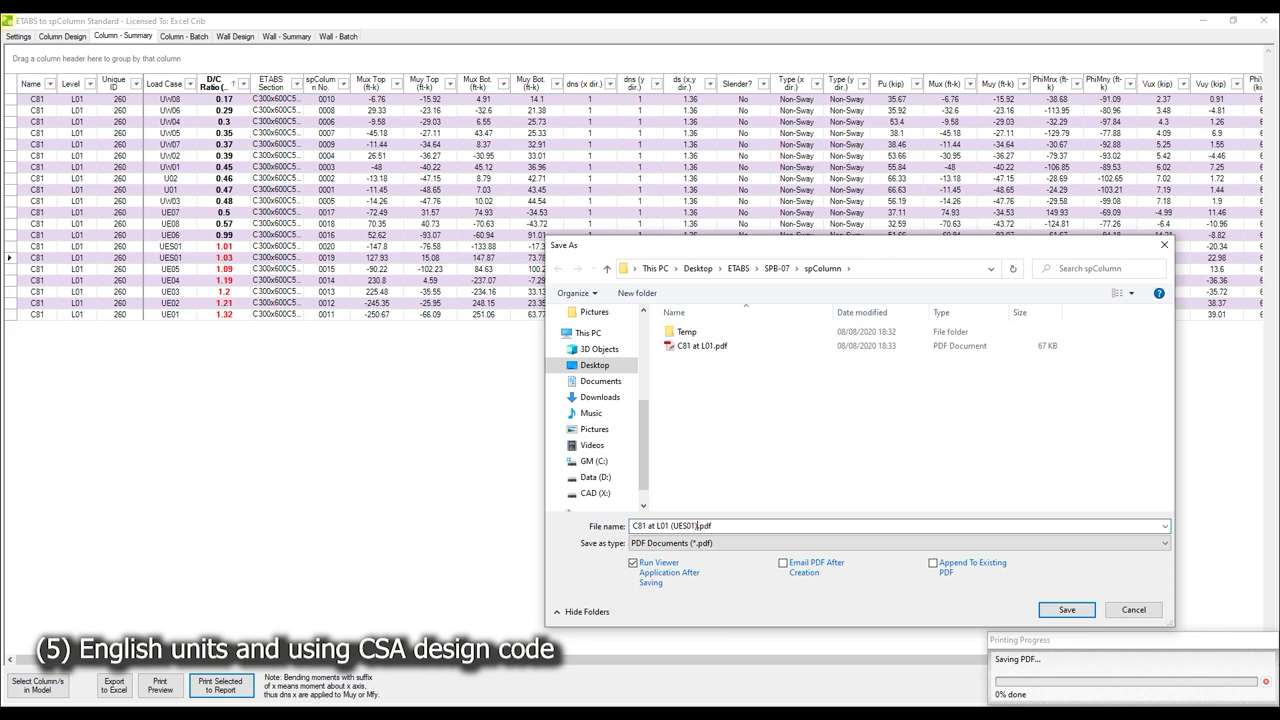
key("Return")
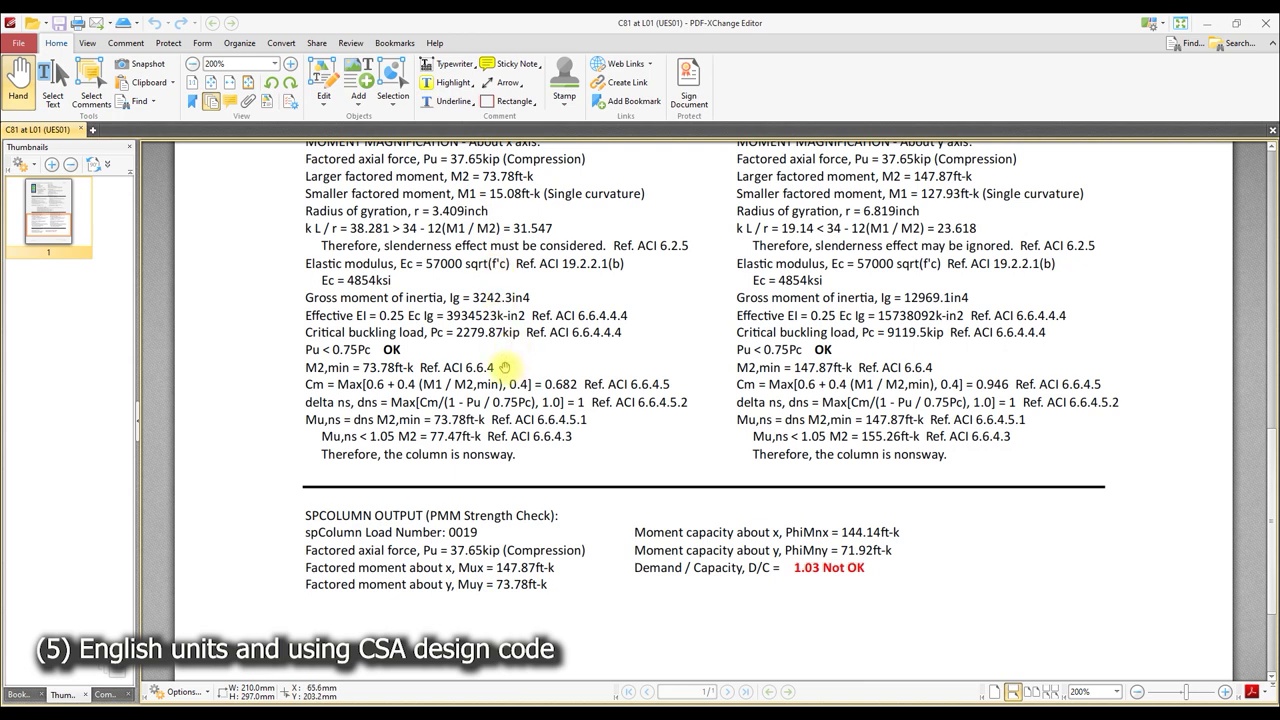
- Scroll through the UES01 report, noting the slenderness flag about x, then close it
scroll(505, 373, "up", 3)
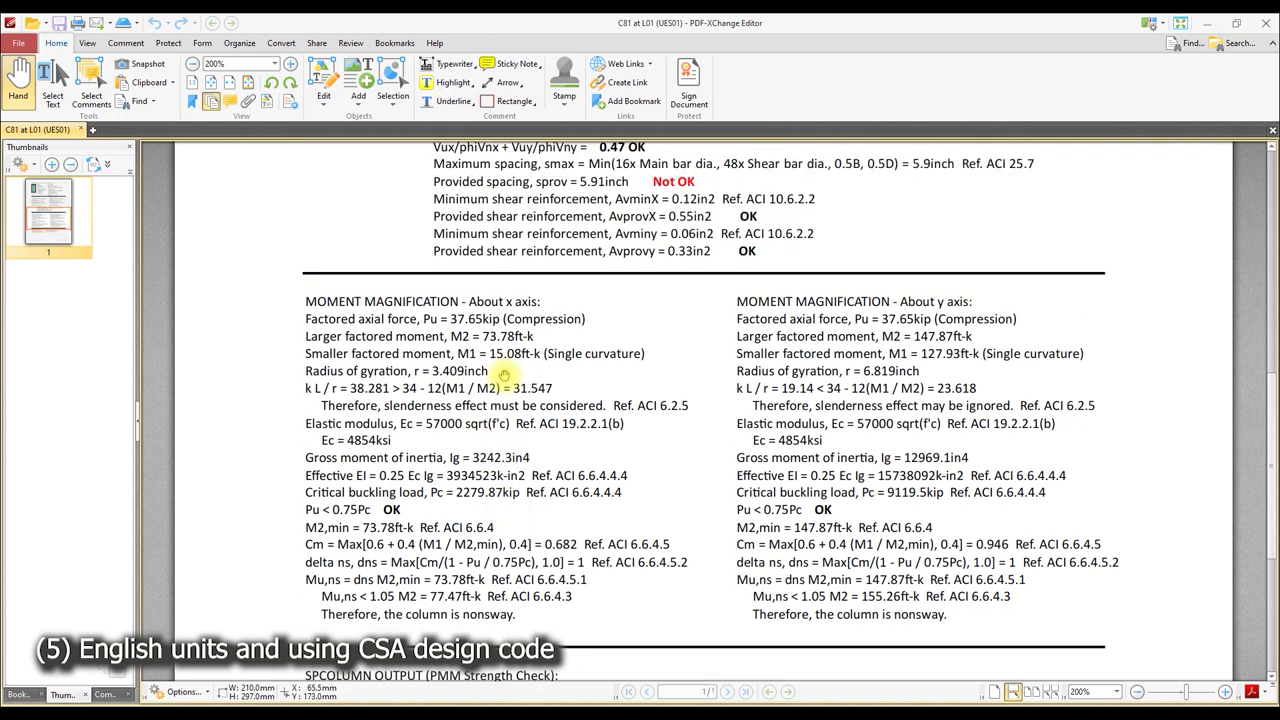
scroll(505, 375, "up", 1)
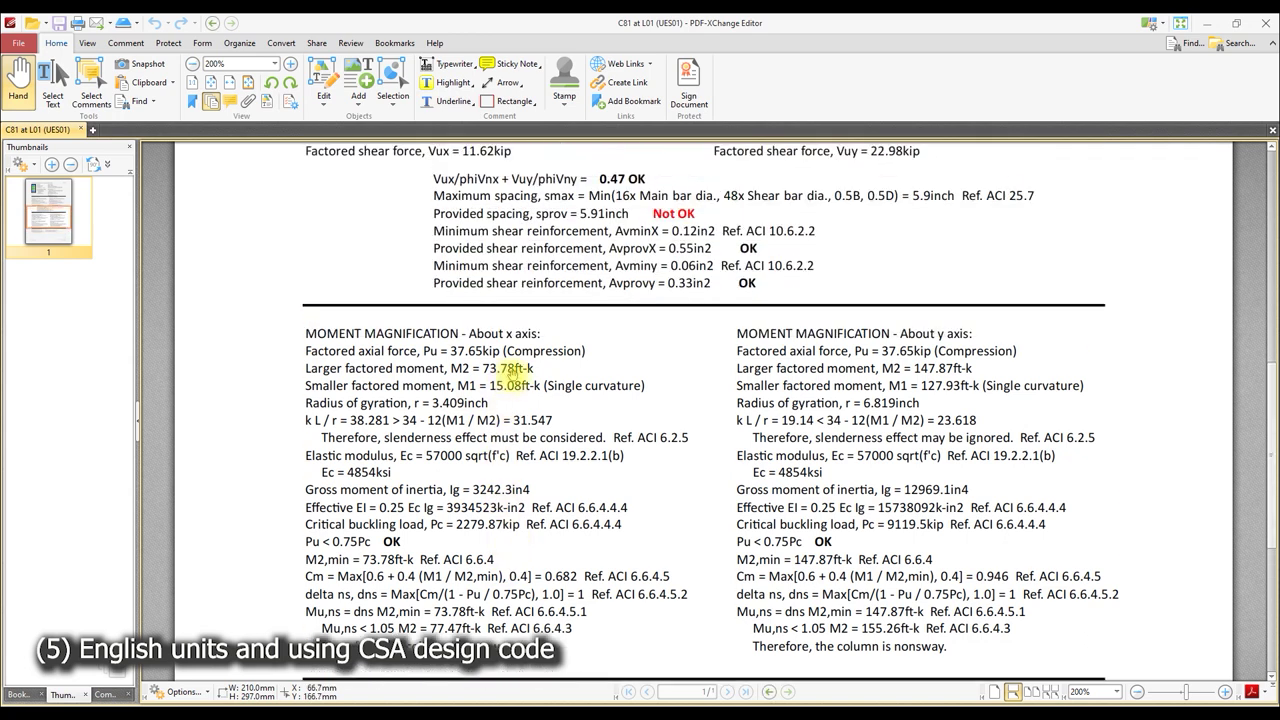
scroll(640, 418, "down", 2, "ctrl")
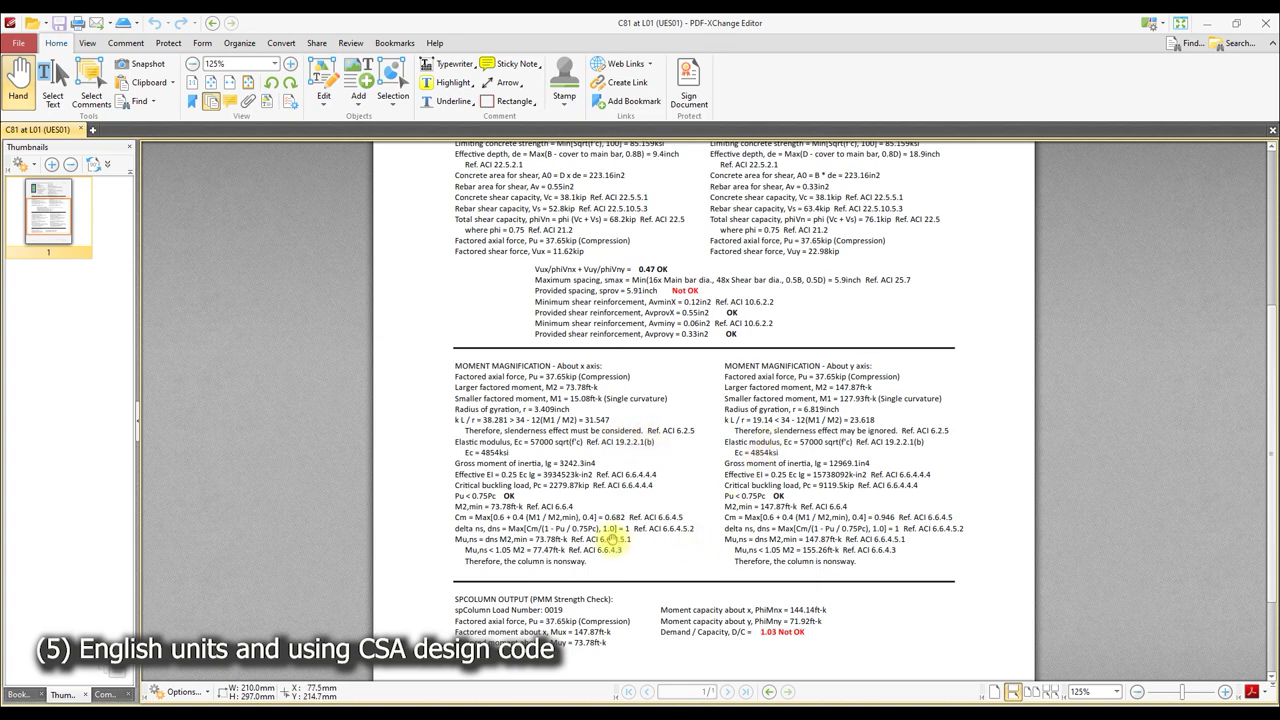
scroll(565, 527, "up", 2)
scroll(565, 527, "up", 3)
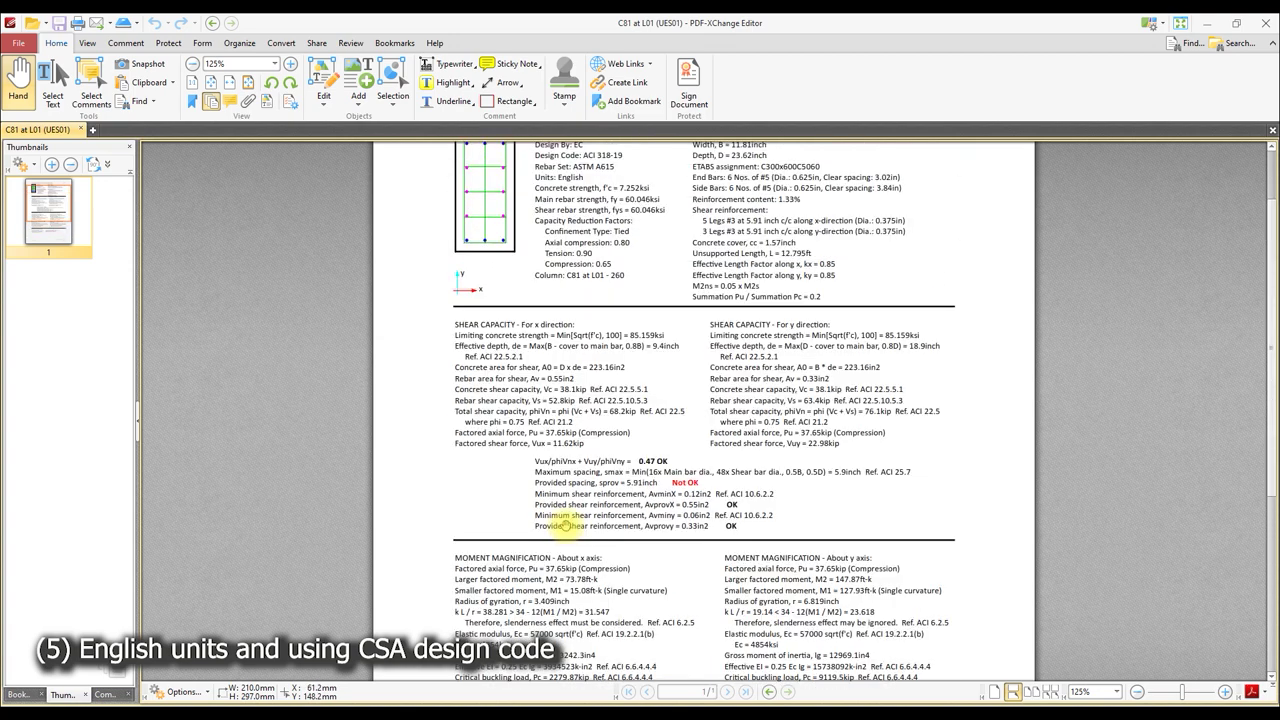
scroll(565, 527, "up", 1)
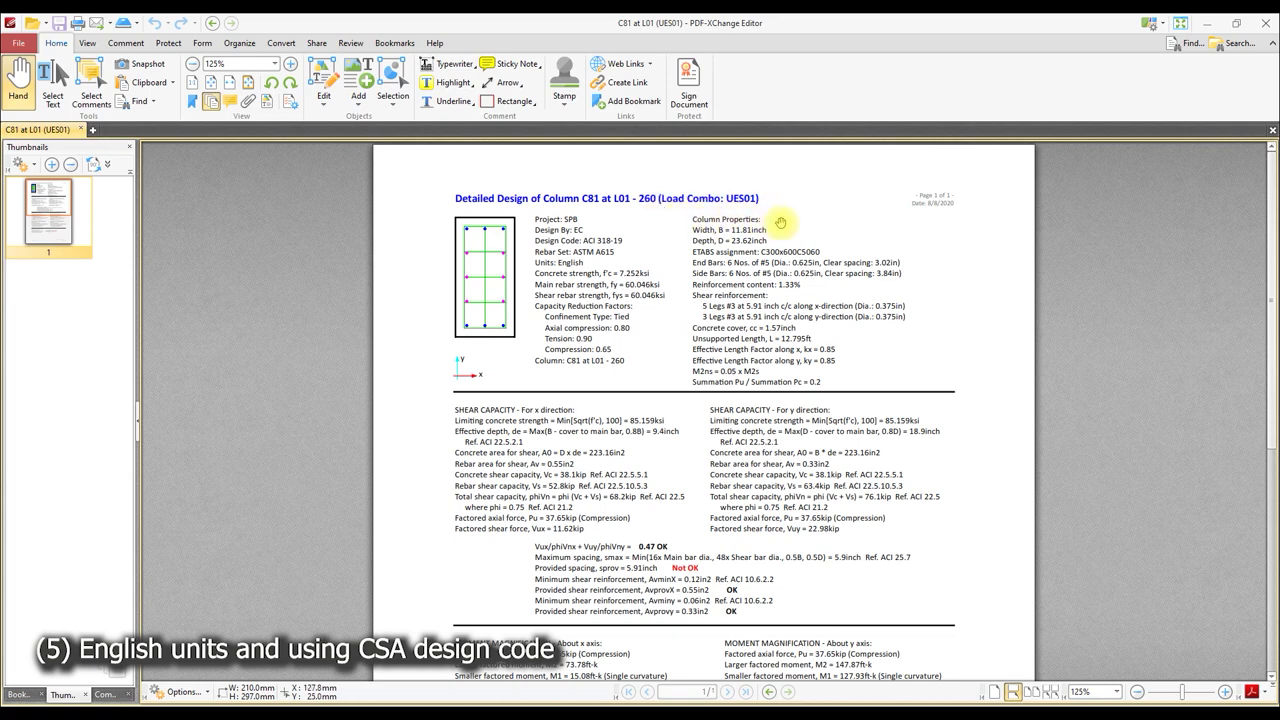
left_click(1262, 23)
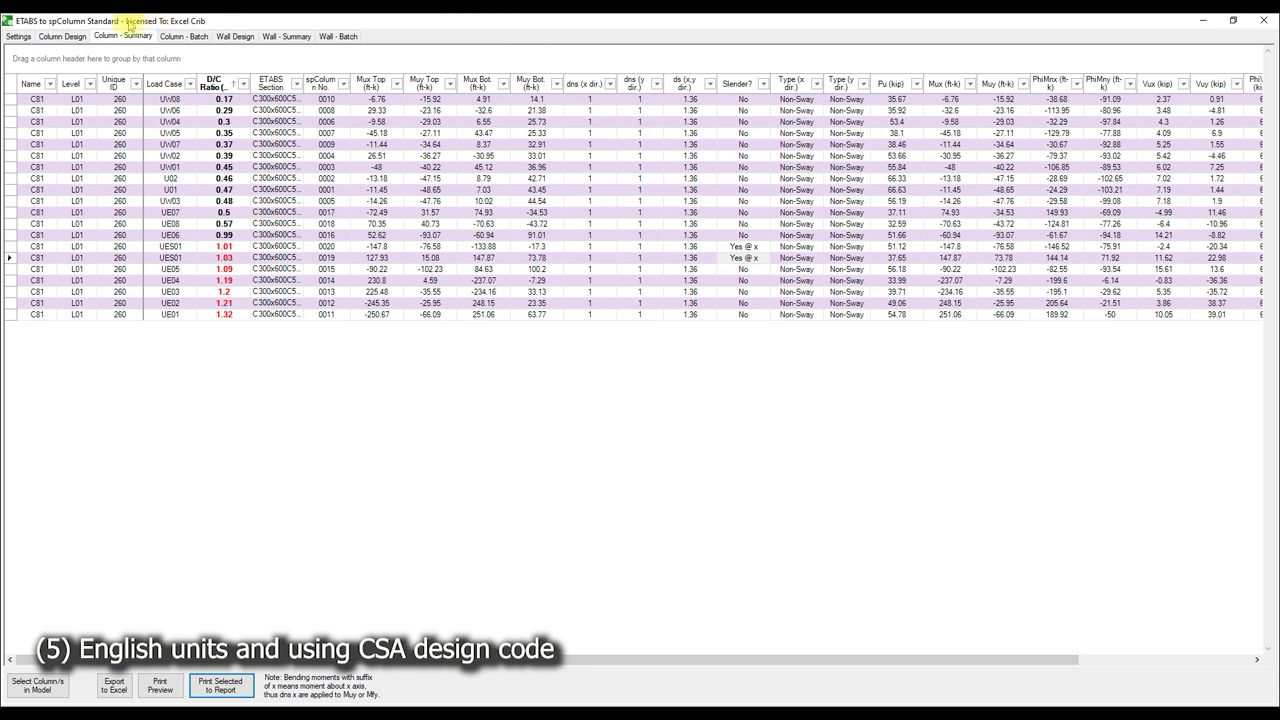
- In the plugin's project settings, set the design code to CSA A23.3-19
left_click(62, 37)
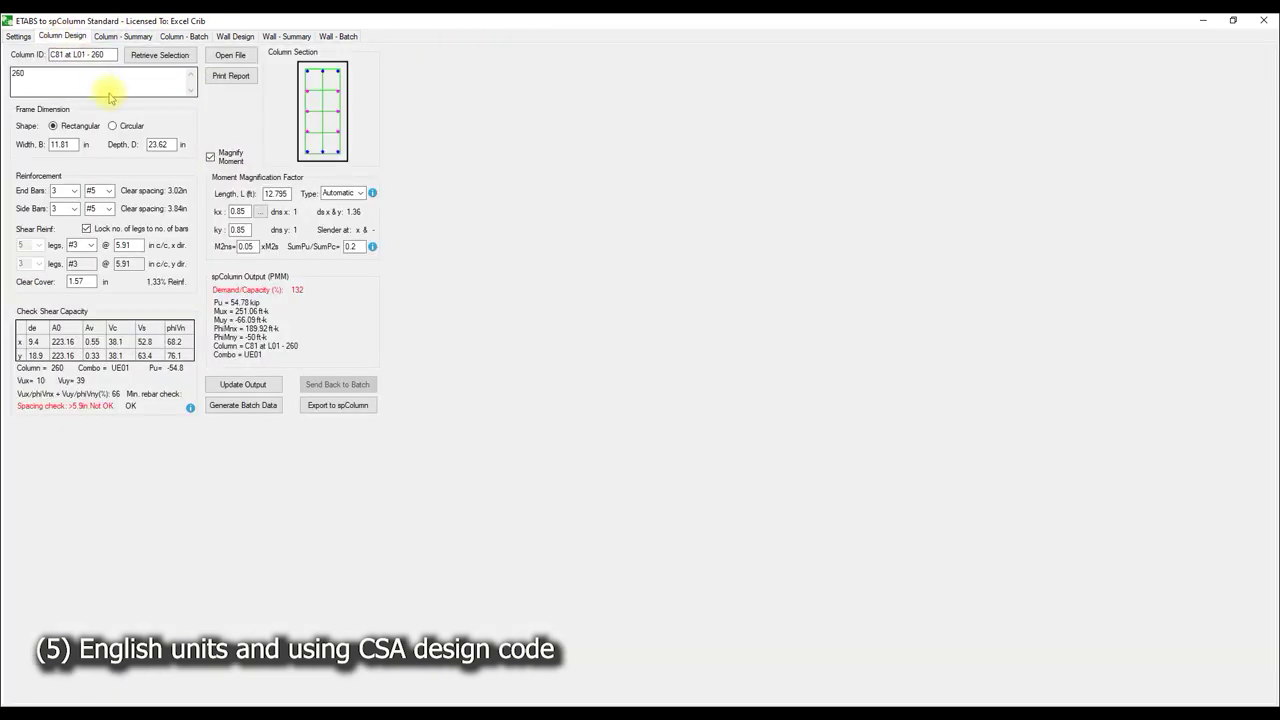
left_click(18, 36)
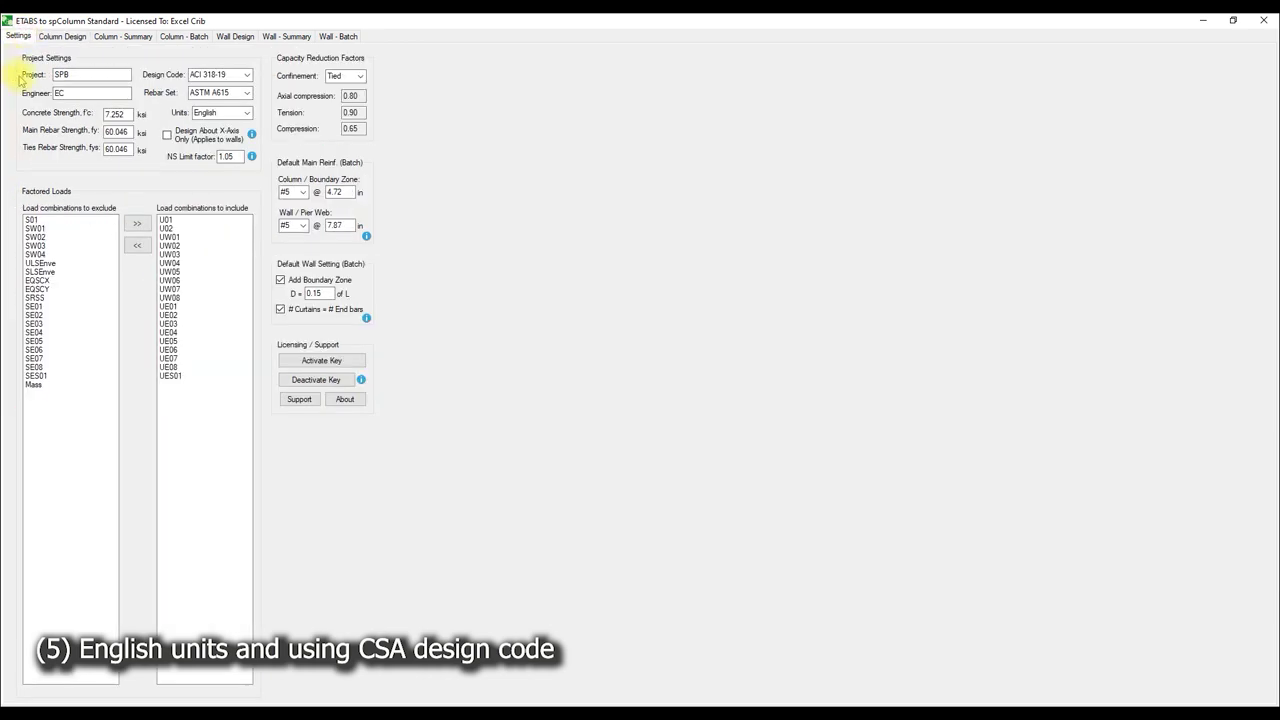
double_click(477, 22)
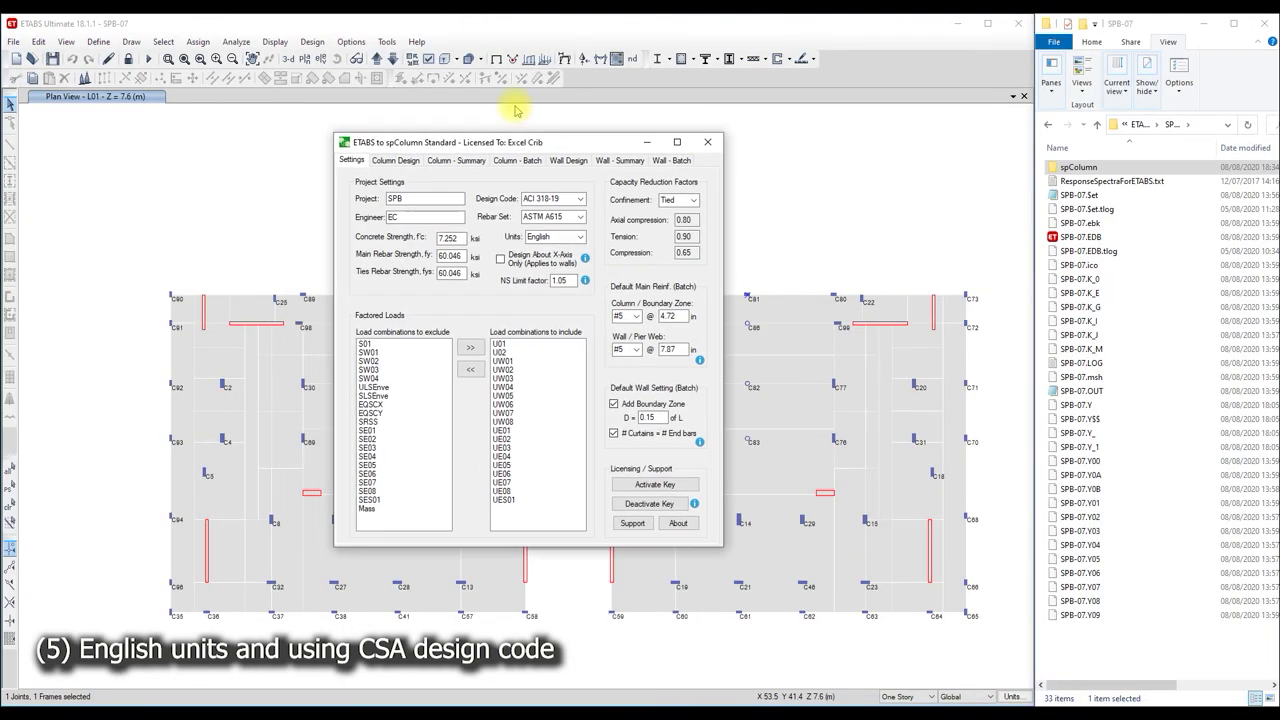
left_click(580, 199)
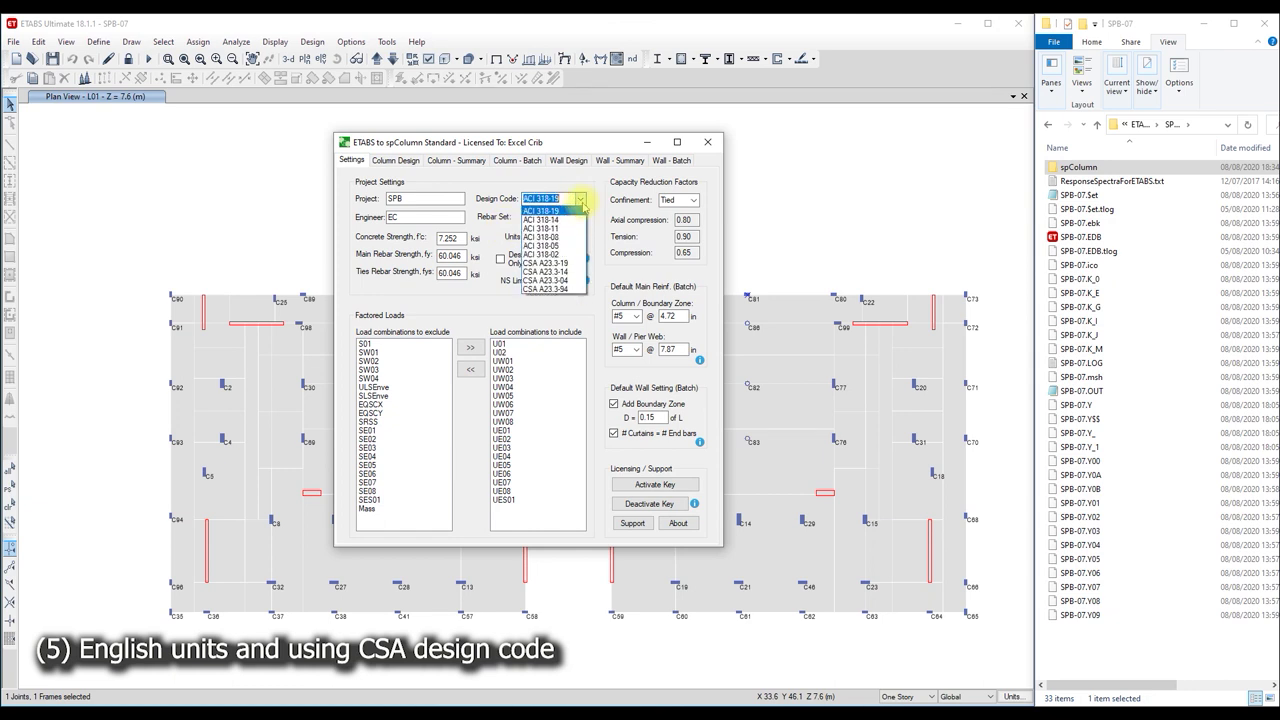
left_click(563, 263)
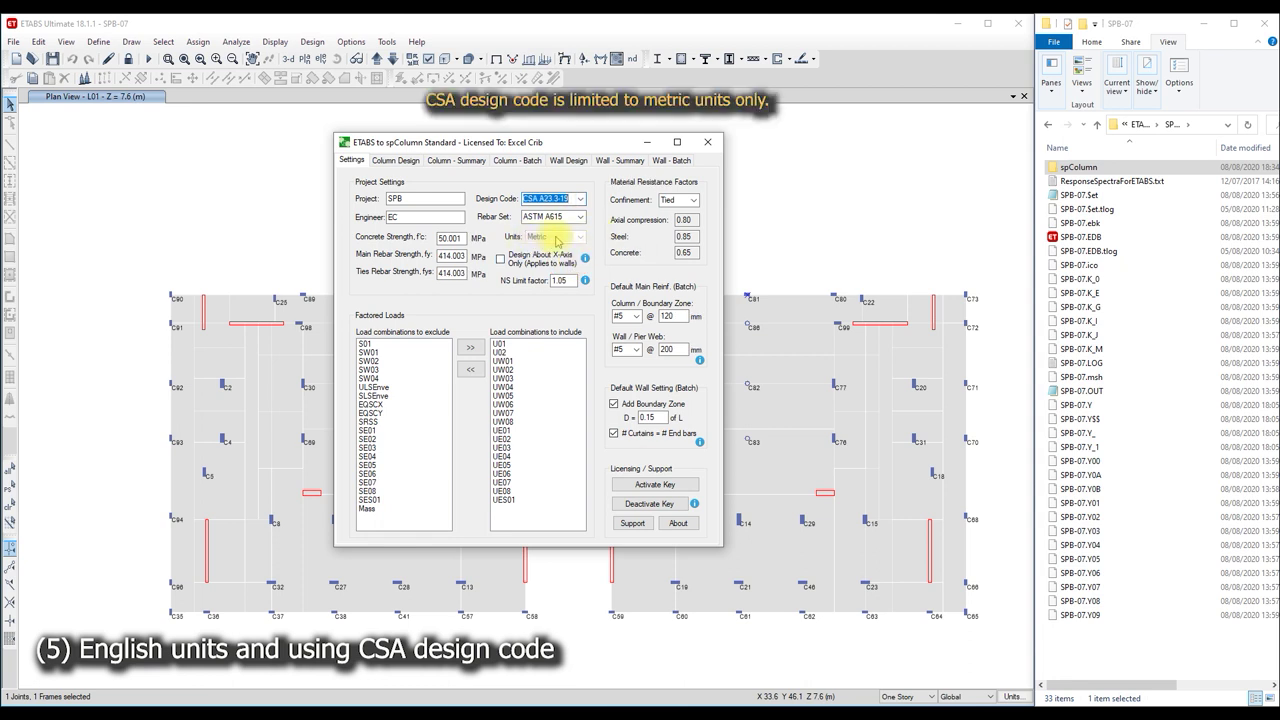
- Trim strengths to 50 MPa concrete and 414 MPa main and tie rebar, and choose the CSA G30.18 rebar set
left_click_drag(451, 245, 493, 246)
key("Delete")
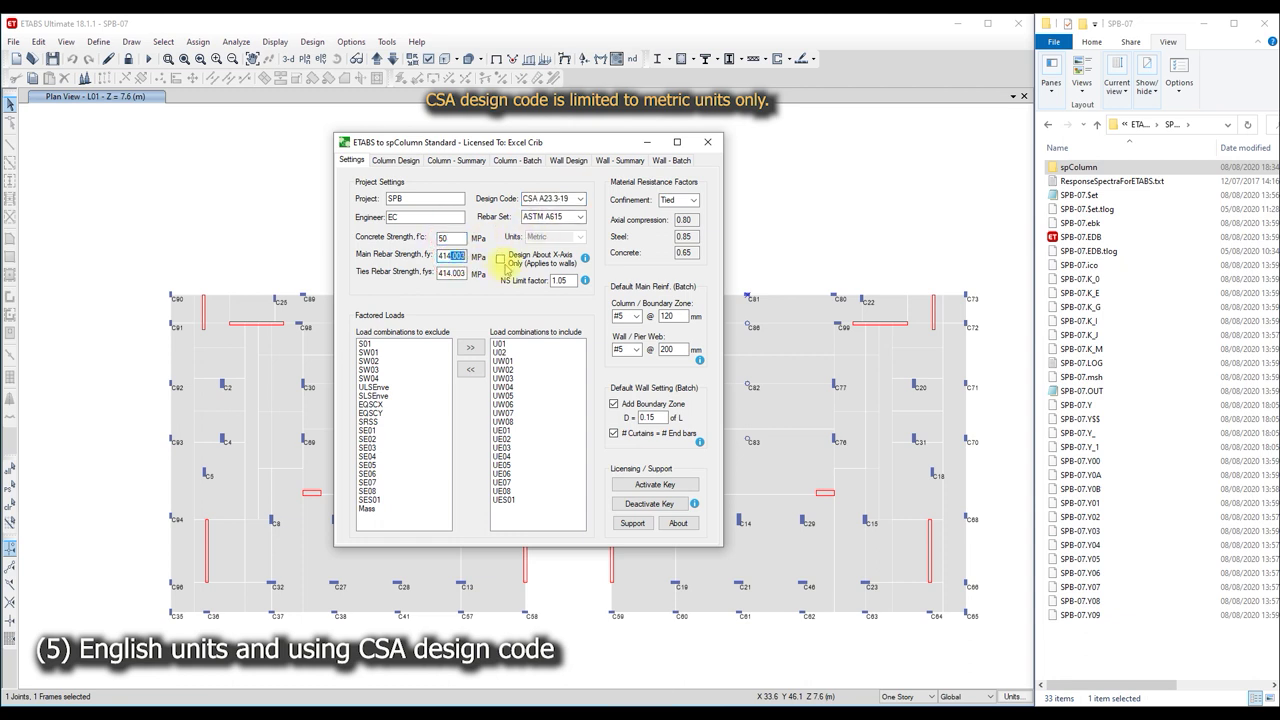
key("Delete")
left_click_drag(452, 273, 471, 282)
key("Delete")
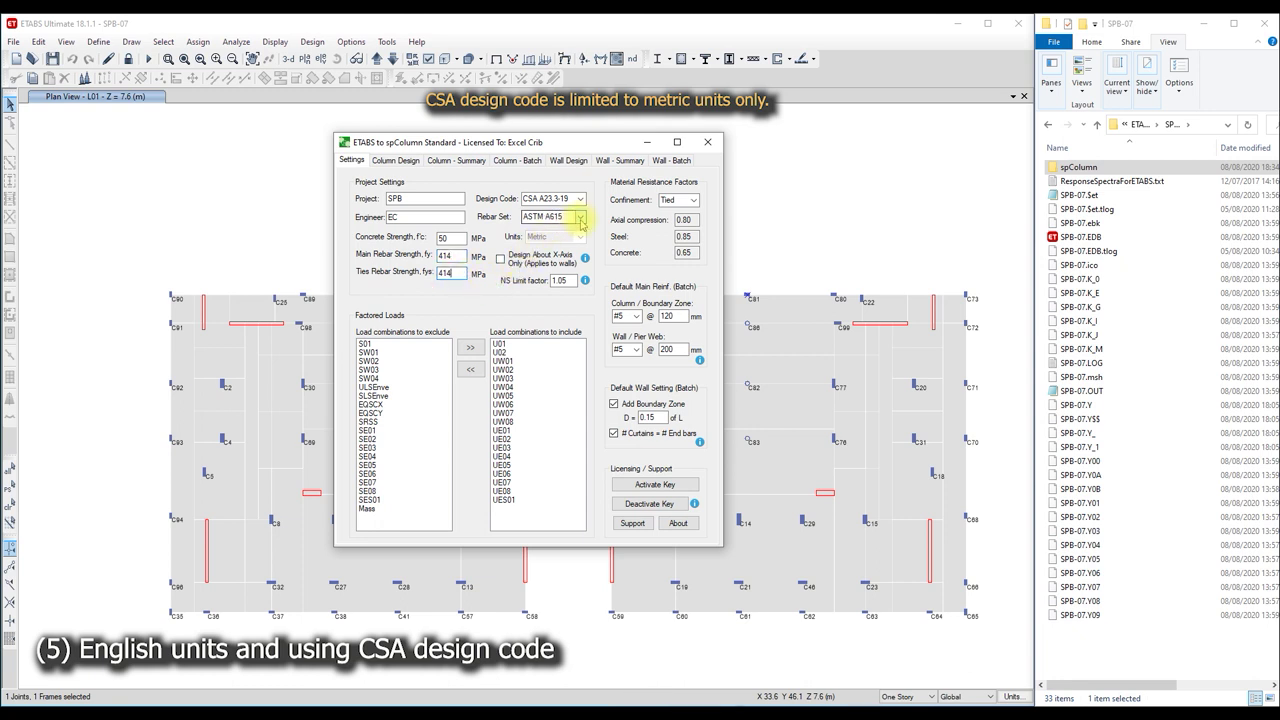
left_click(580, 218)
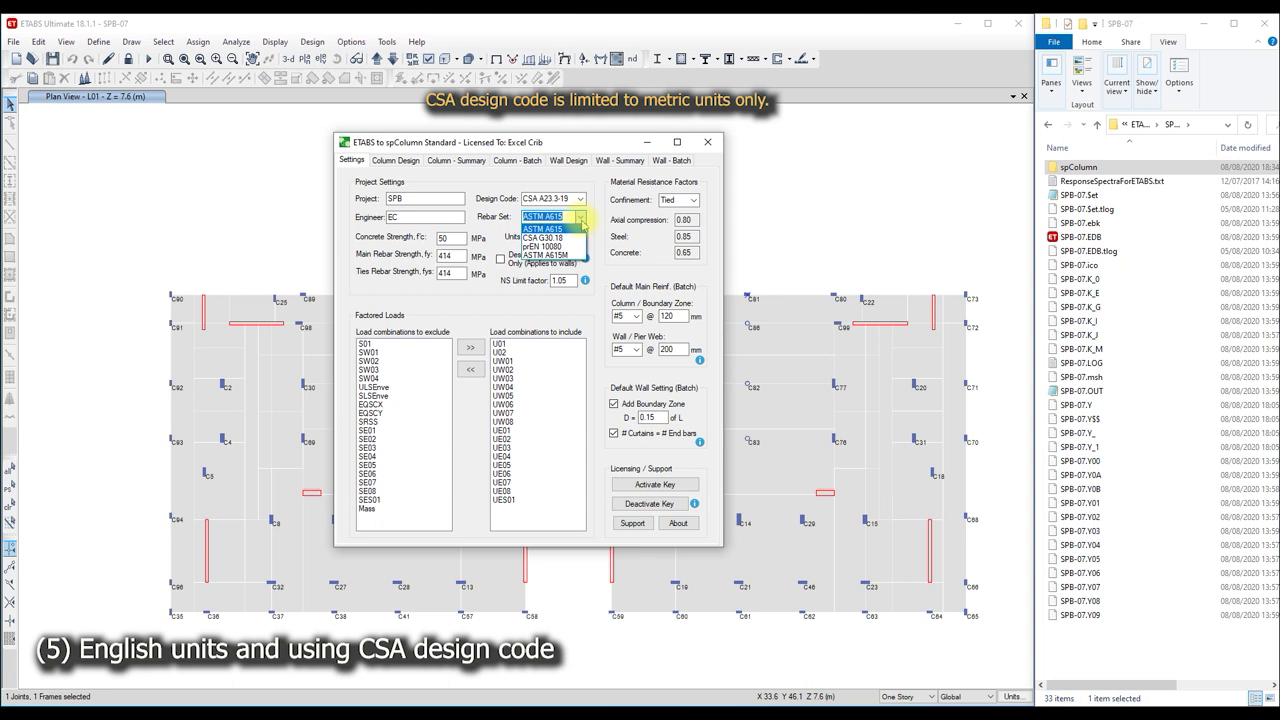
left_click(561, 238)
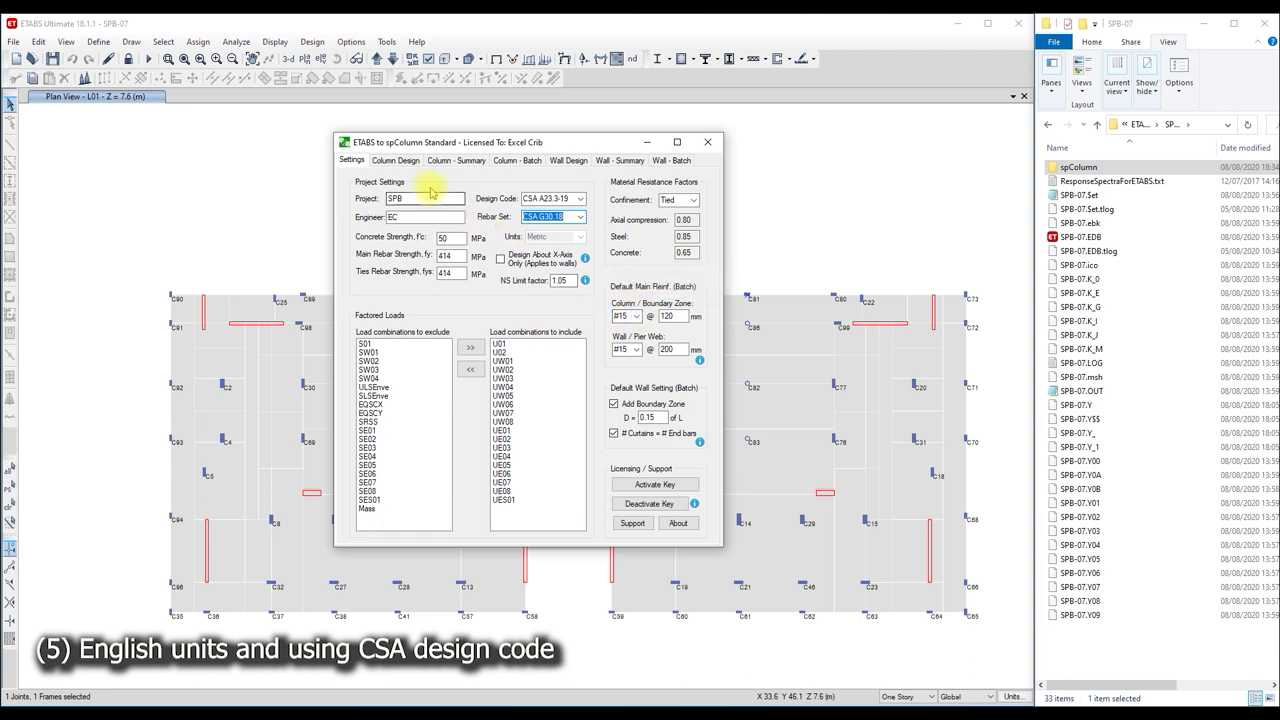
left_click(398, 161)
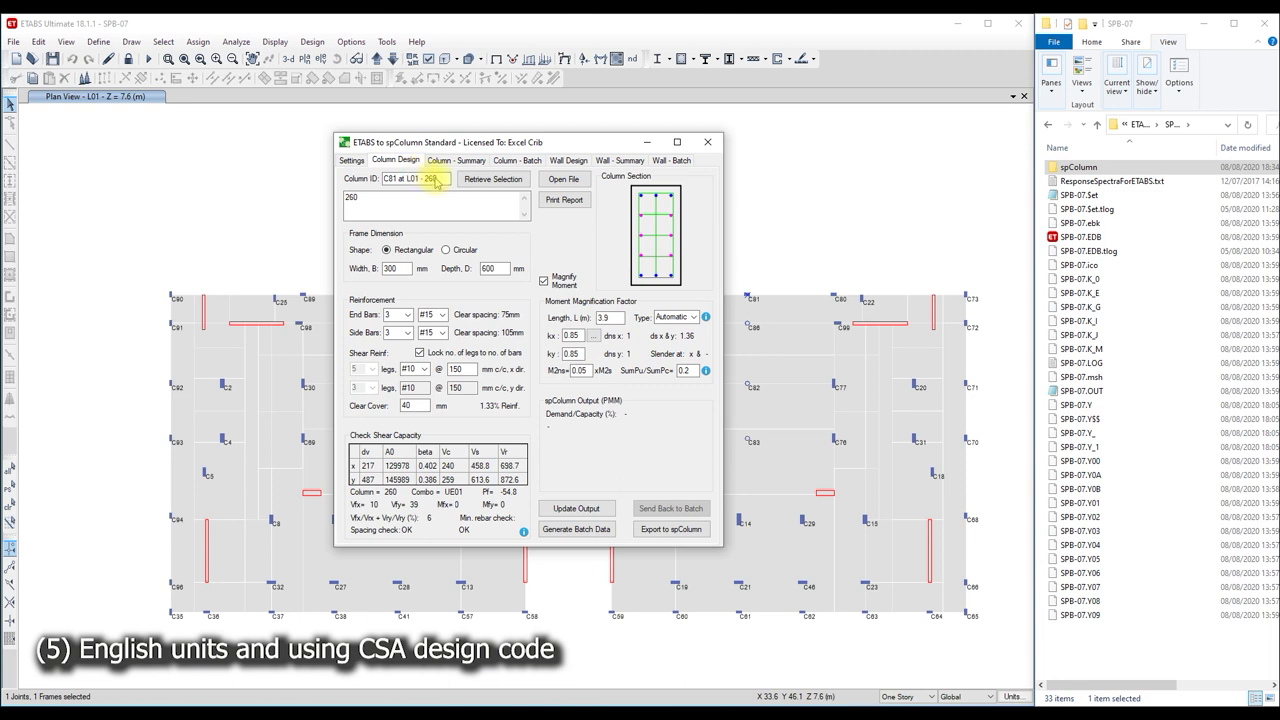
- Recalculate C81 at L01 under CSA, reaching 145% demand/capacity, and export it to spColumn
double_click(620, 317)
left_click(577, 509)
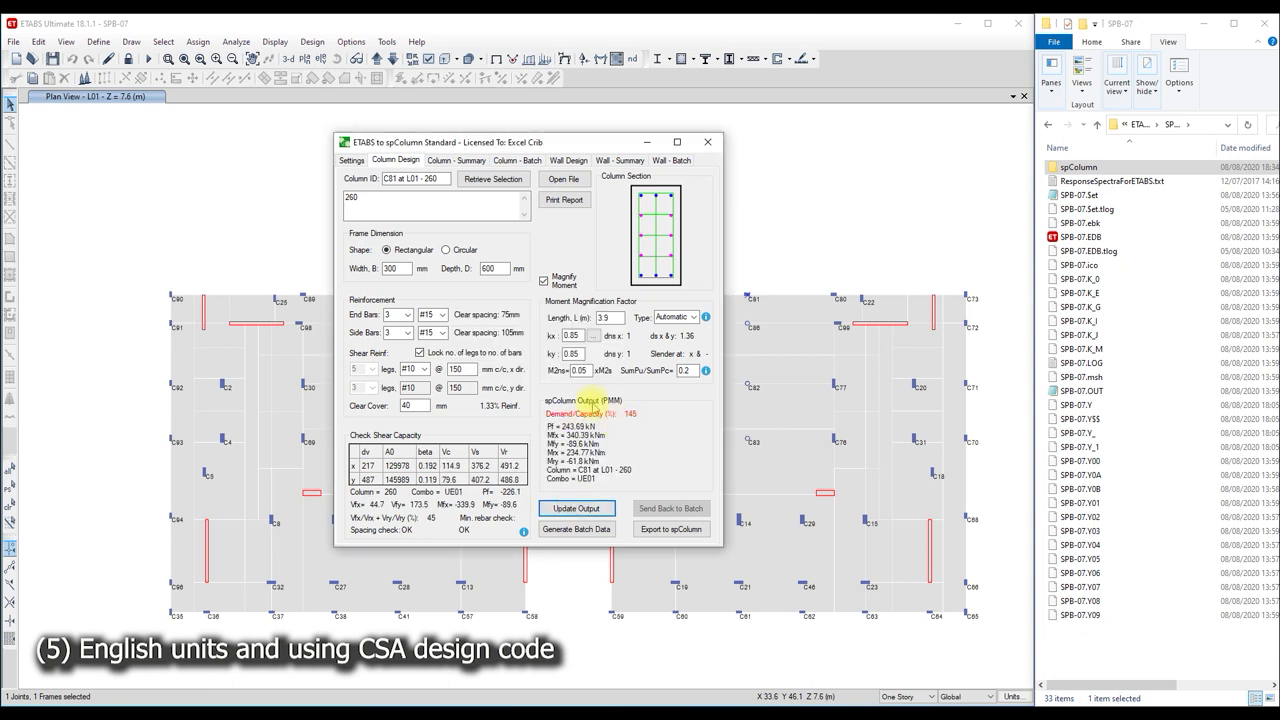
left_click(670, 531)
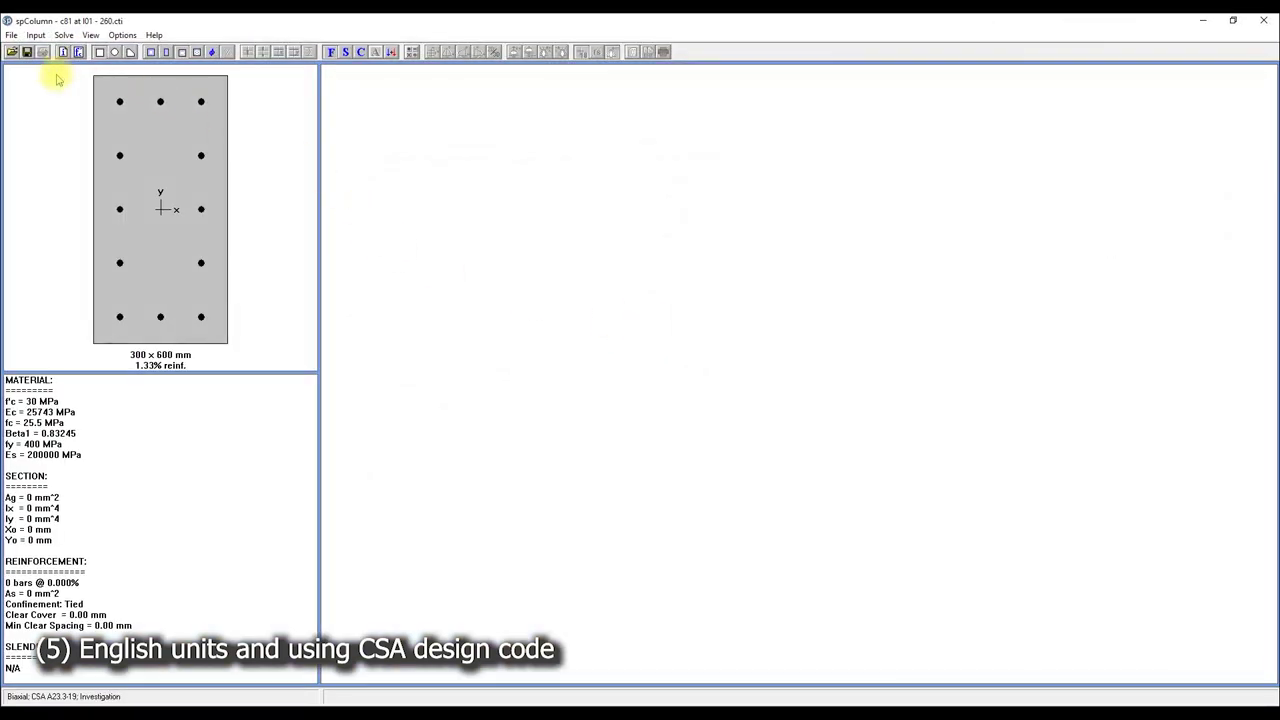
- Review the general information and factored loads, then run the CSA analysis of C81
left_click(62, 52)
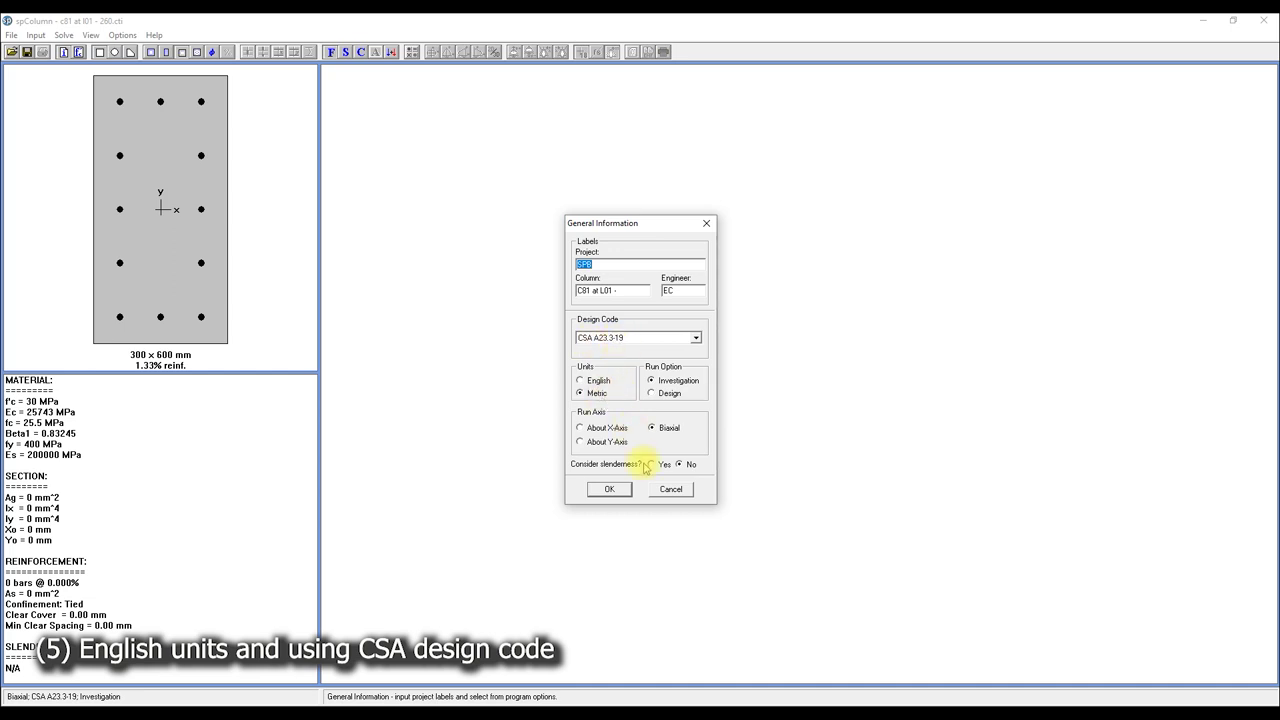
left_click(653, 491)
left_click(331, 52)
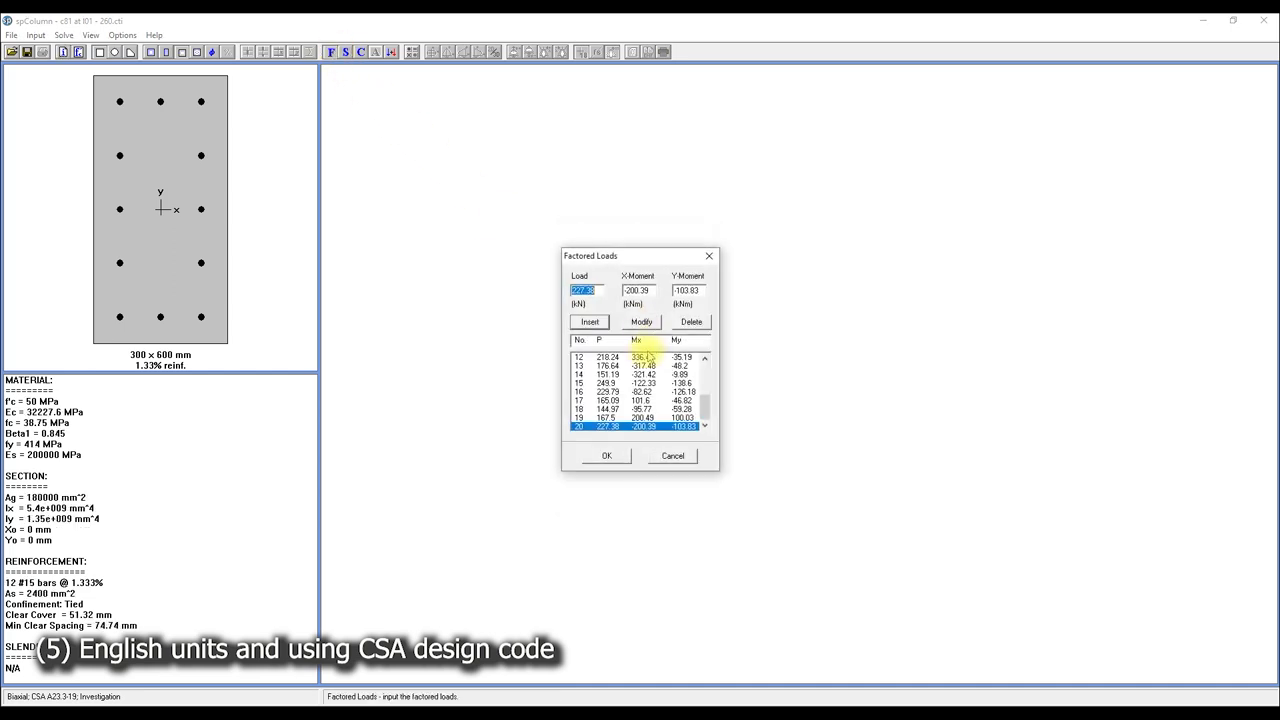
left_click(678, 457)
left_click(63, 35)
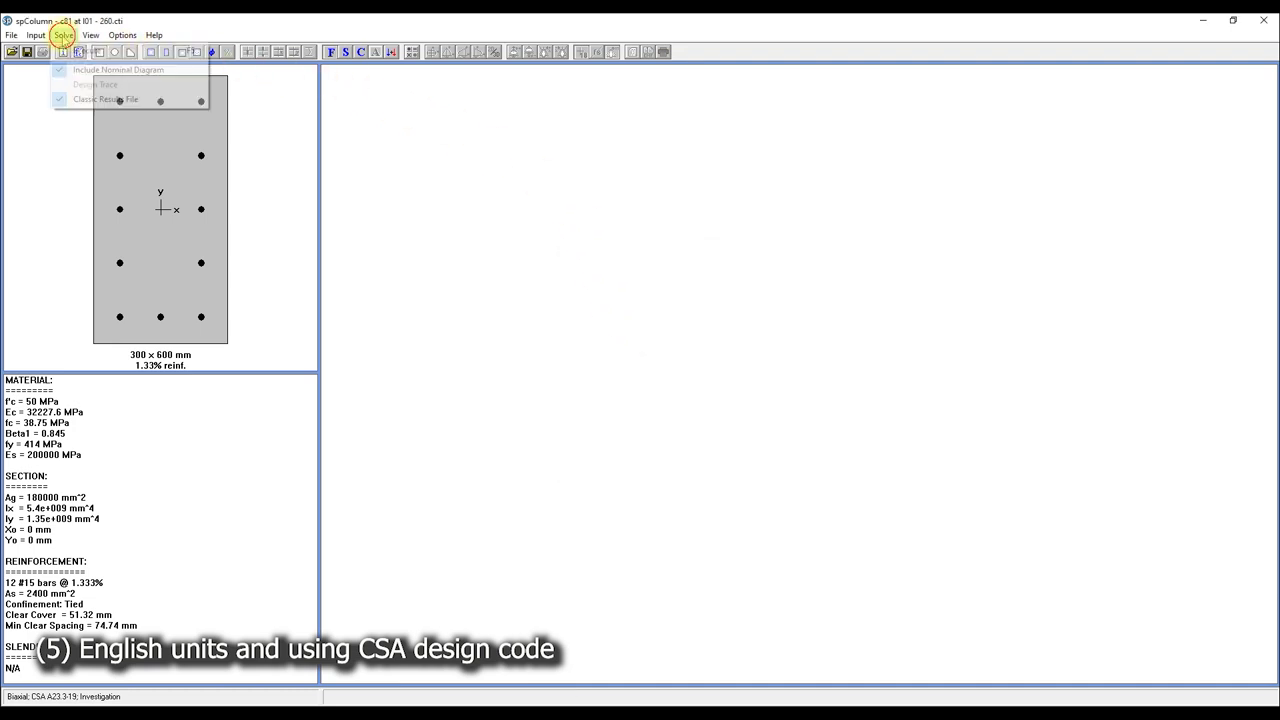
left_click(84, 57)
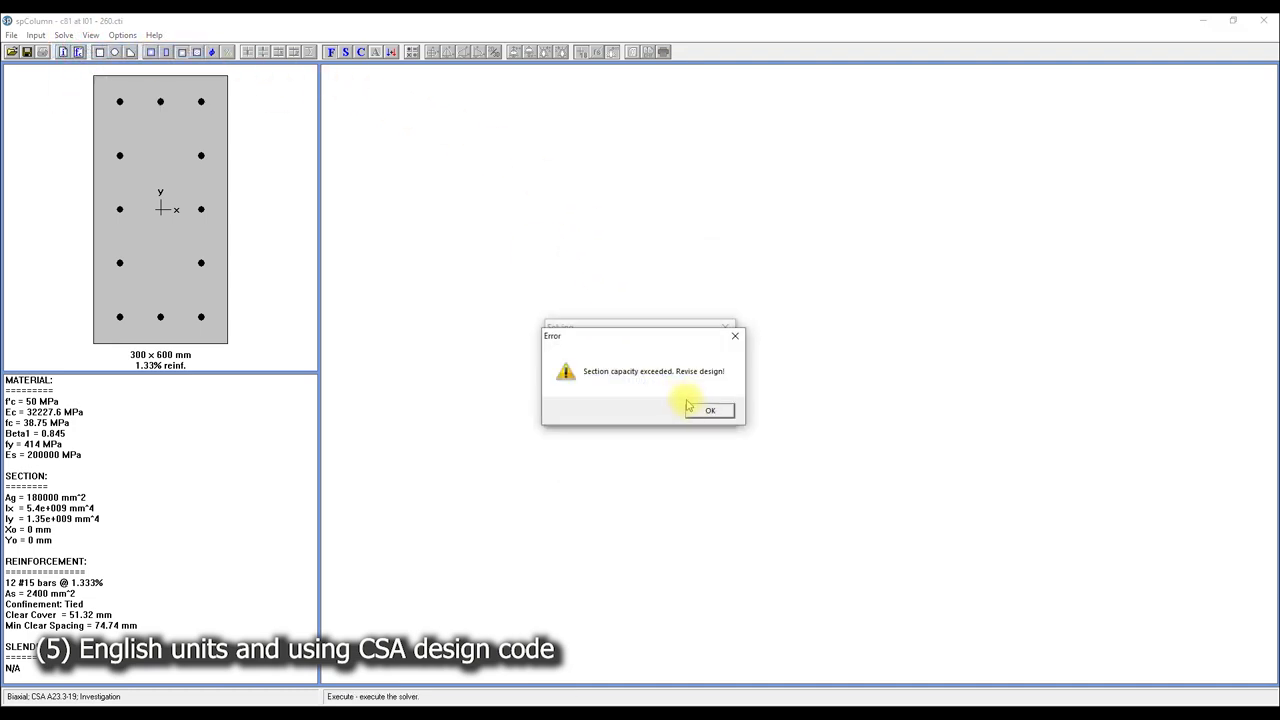
left_click(709, 413)
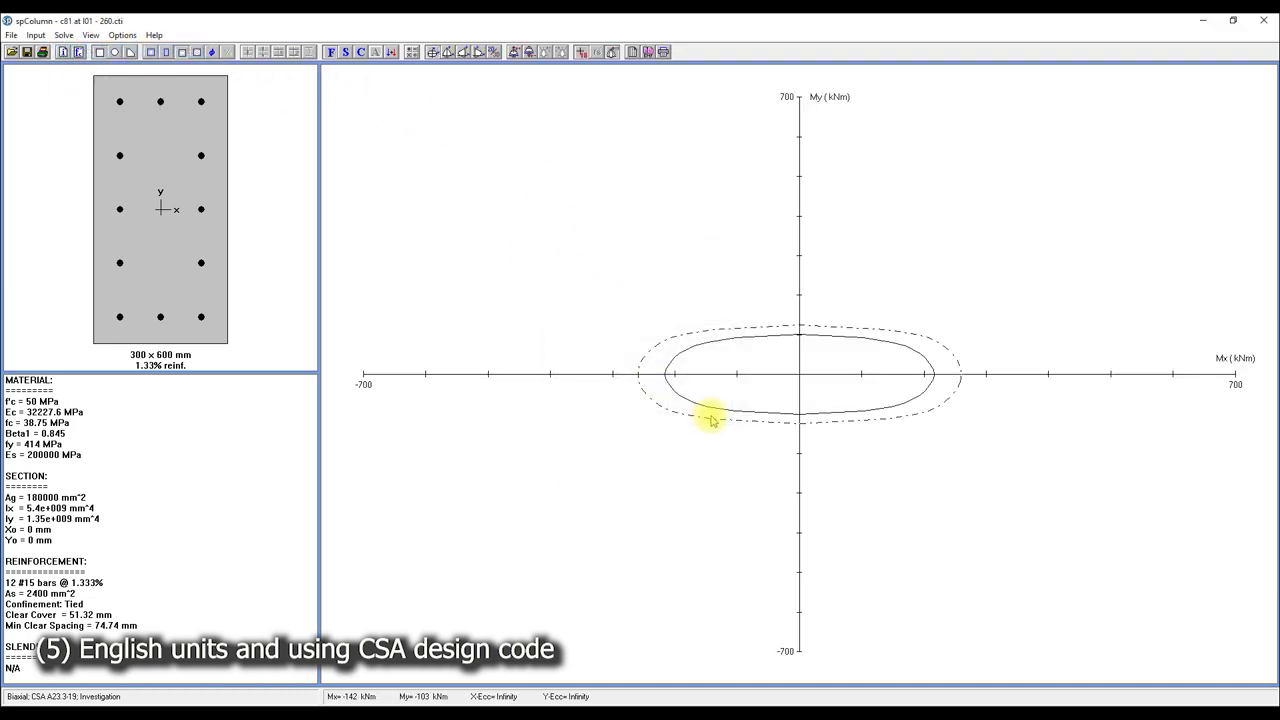
- Sort the 2D/3D results by capacity ratio (load 11 at 1.45), then close spColumn without saving
left_click(493, 55)
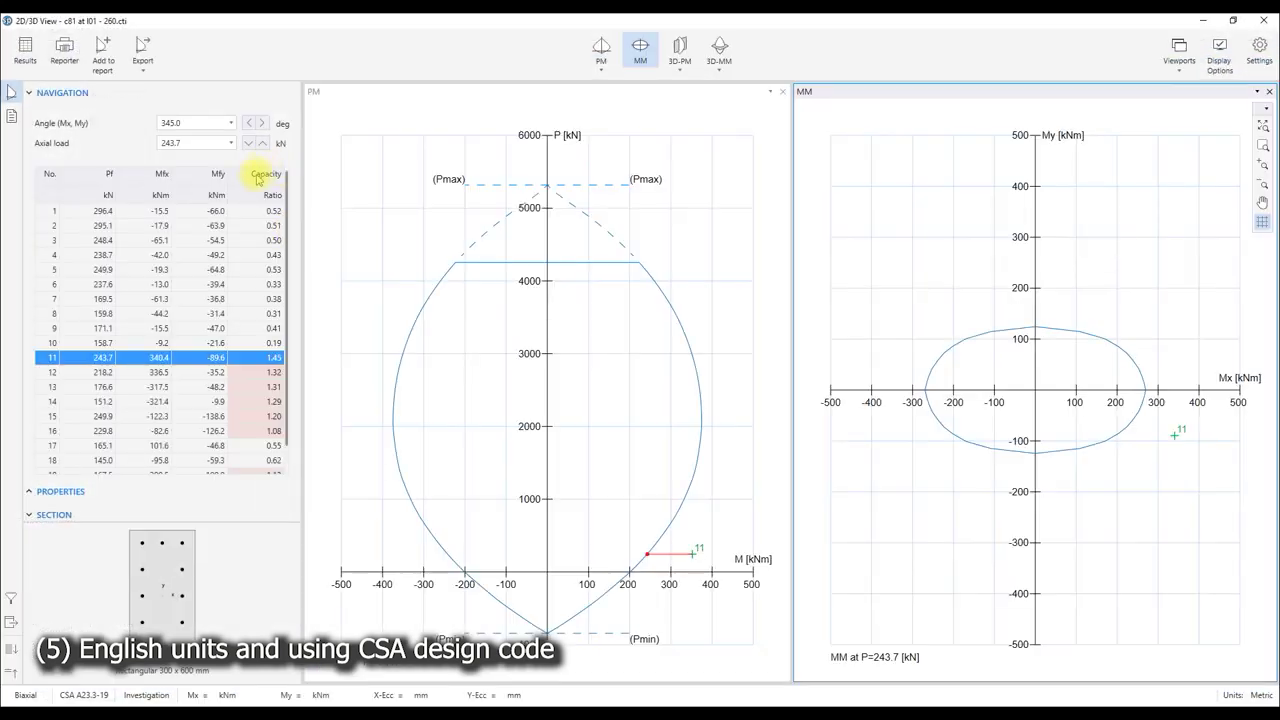
left_click(252, 195)
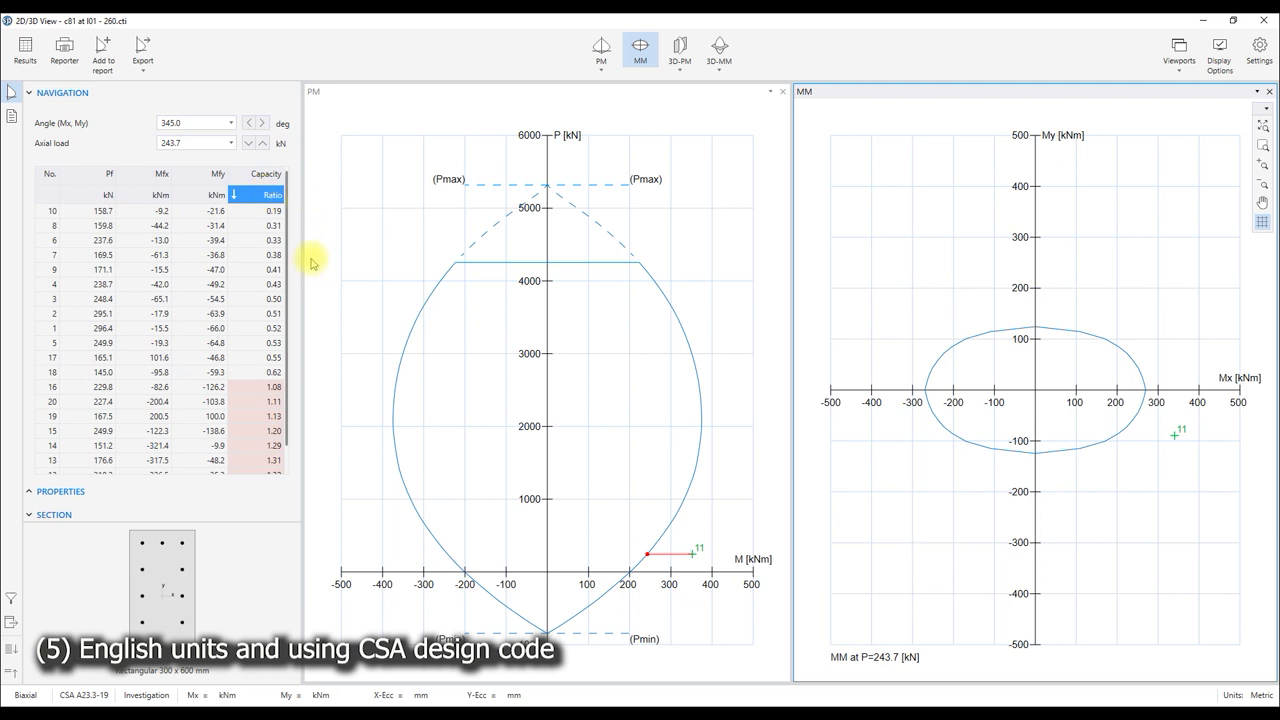
left_click(272, 195)
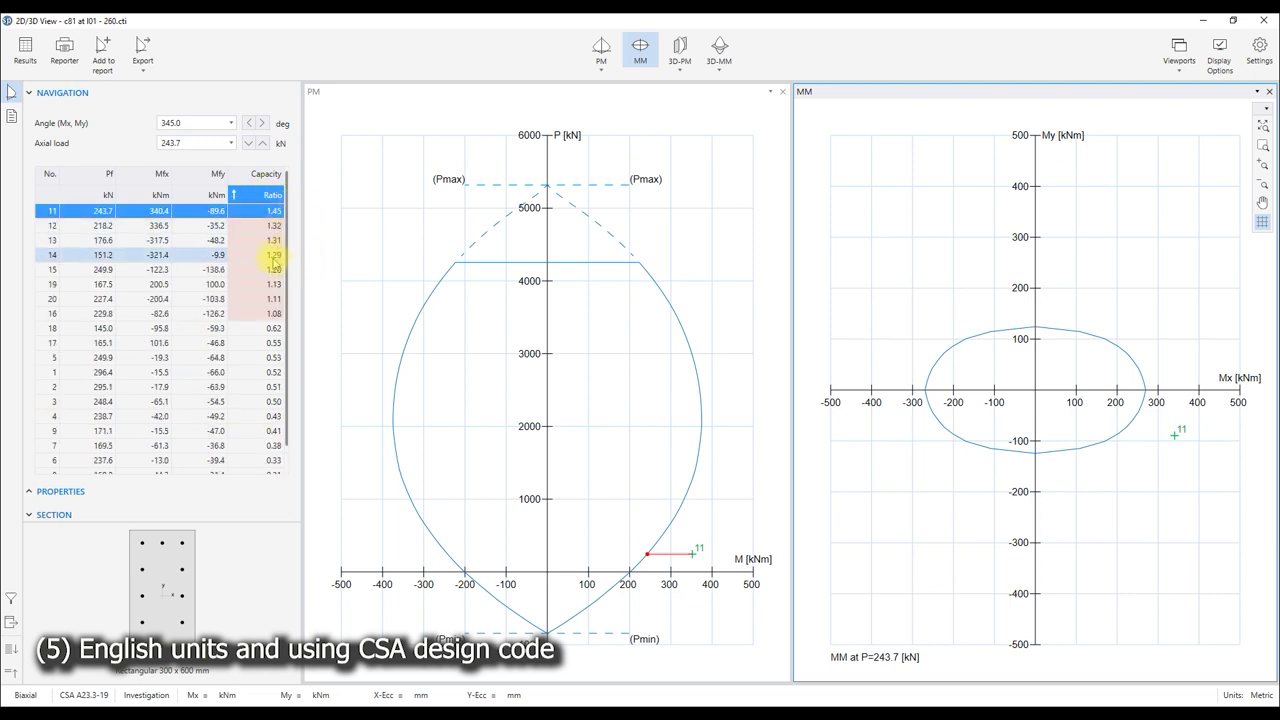
left_click(1262, 22)
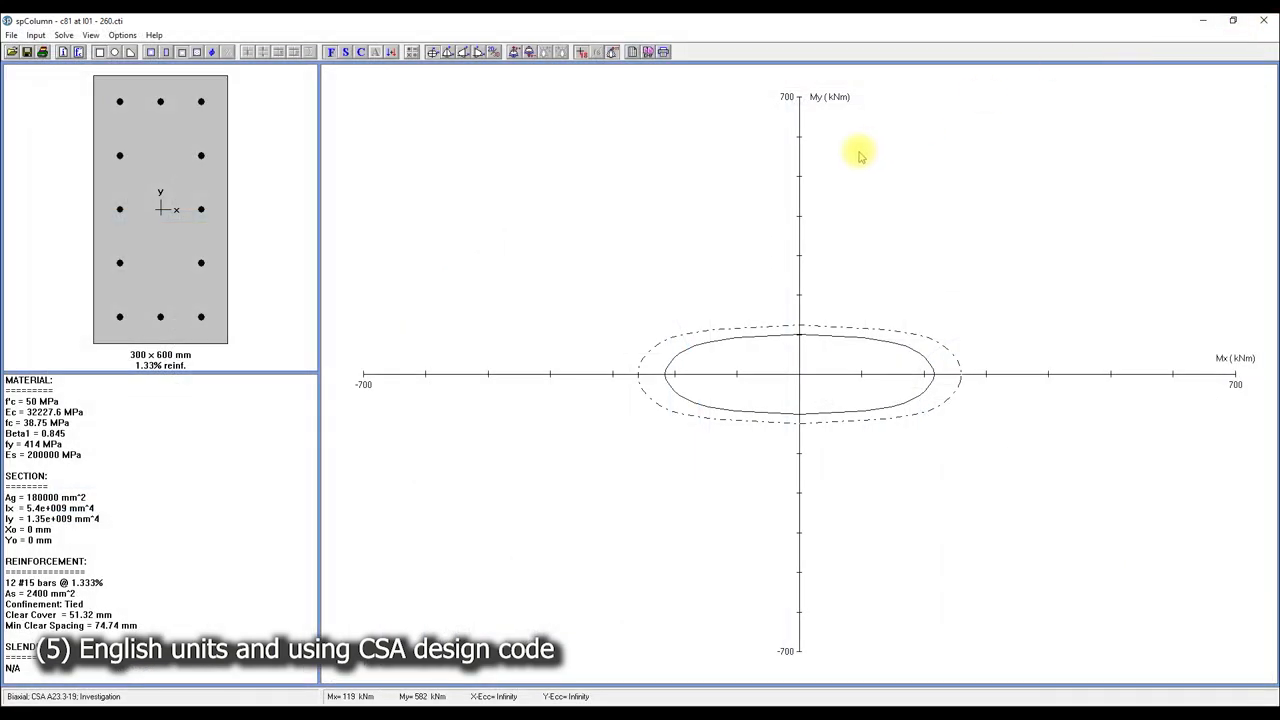
left_click(1262, 22)
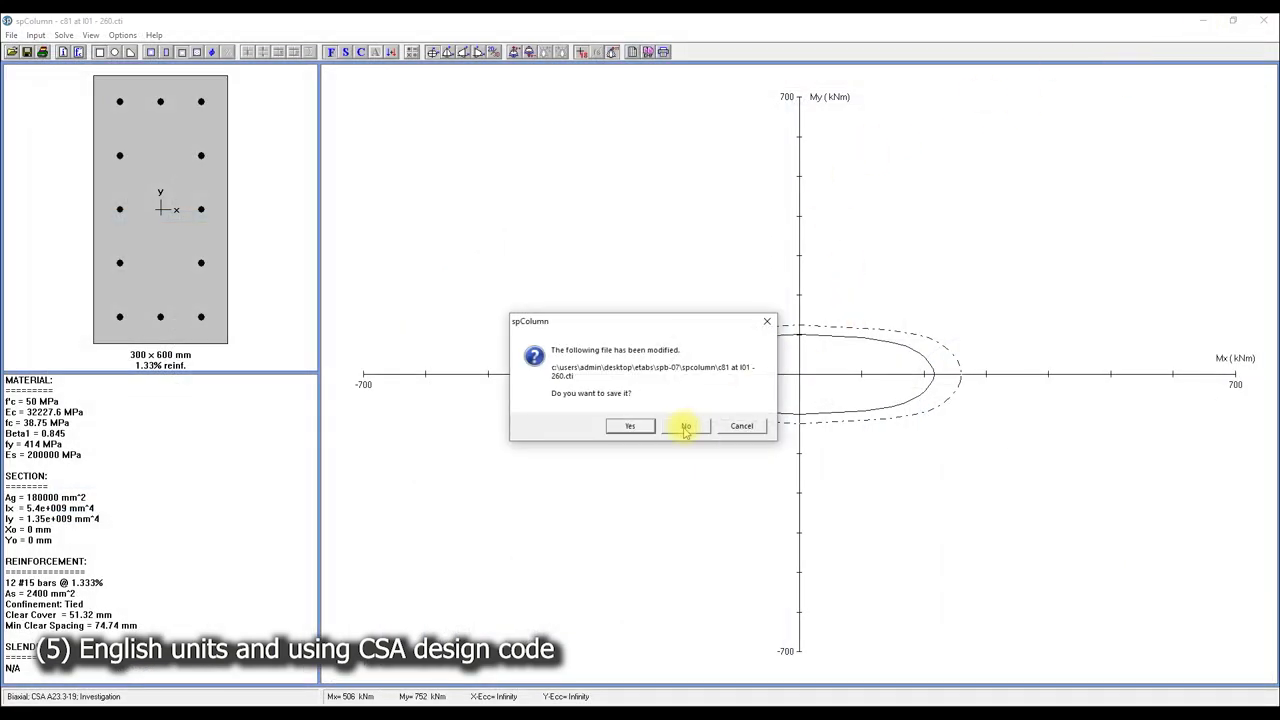
left_click(686, 427)
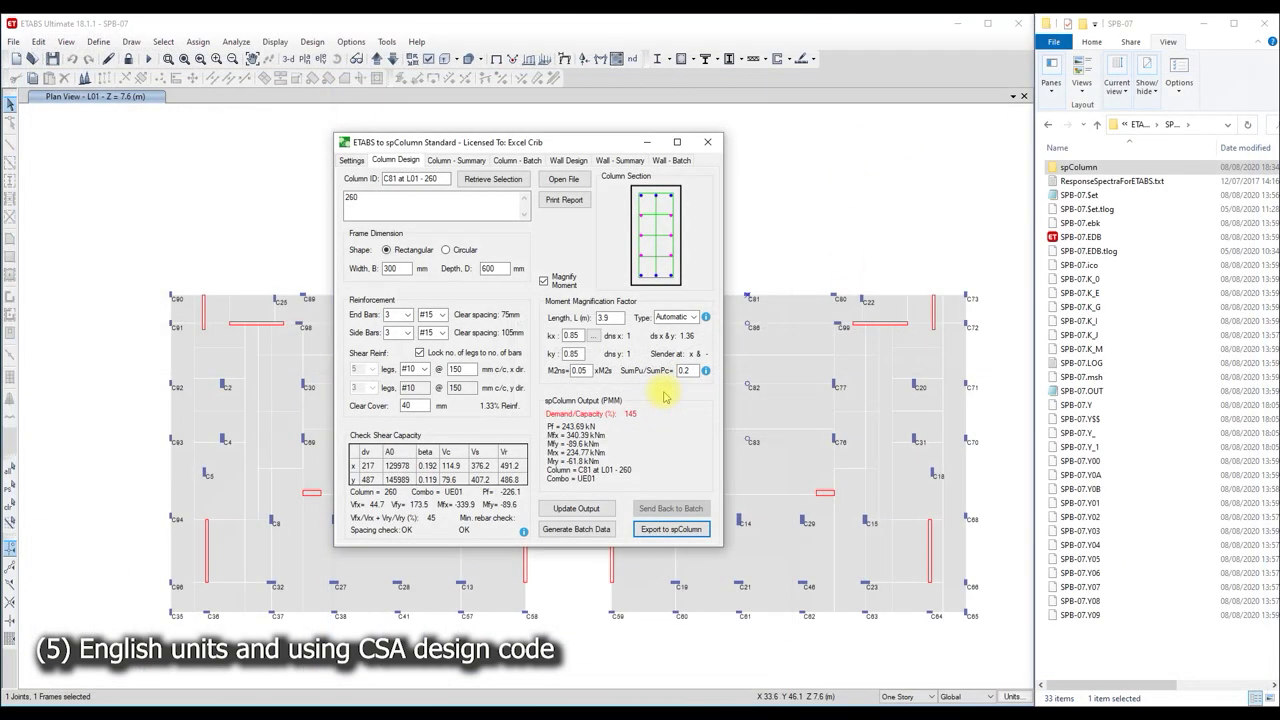
- Print the C81 CSA design report to PDF as 'C81 at L01 (CSA).pdf'
left_click(564, 199)
left_click(700, 375)
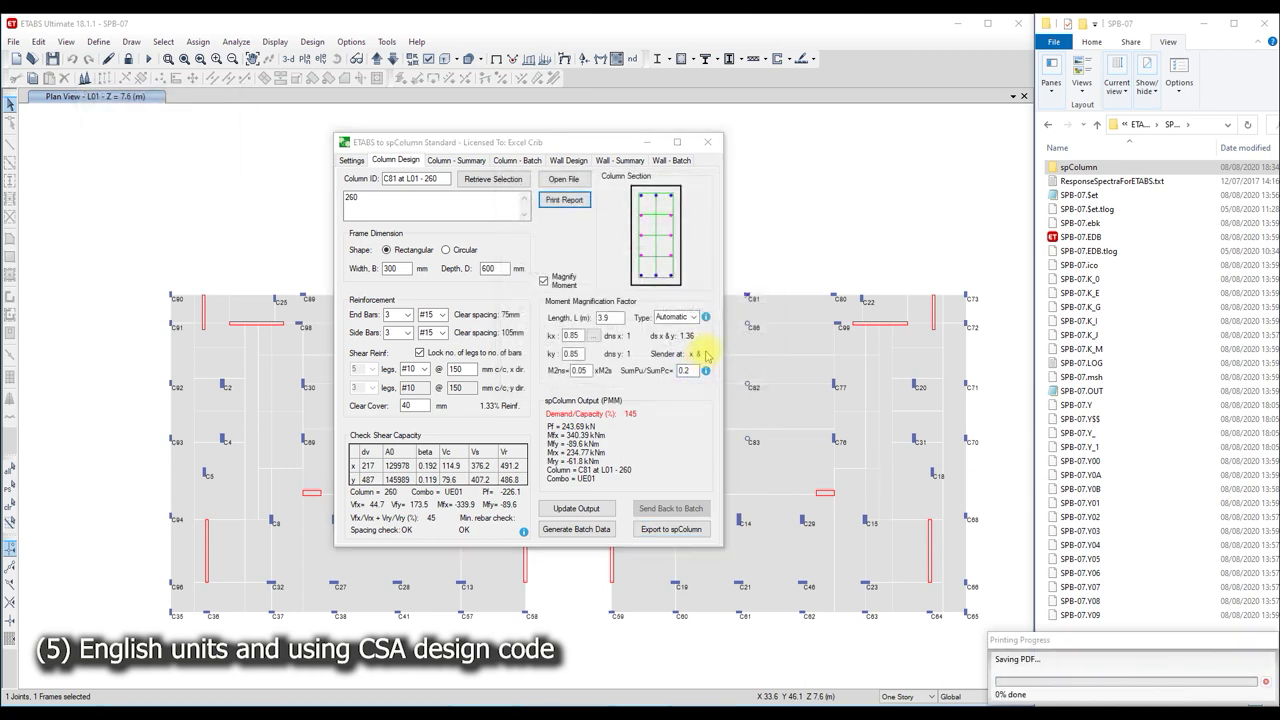
left_click(718, 362)
left_click(664, 528)
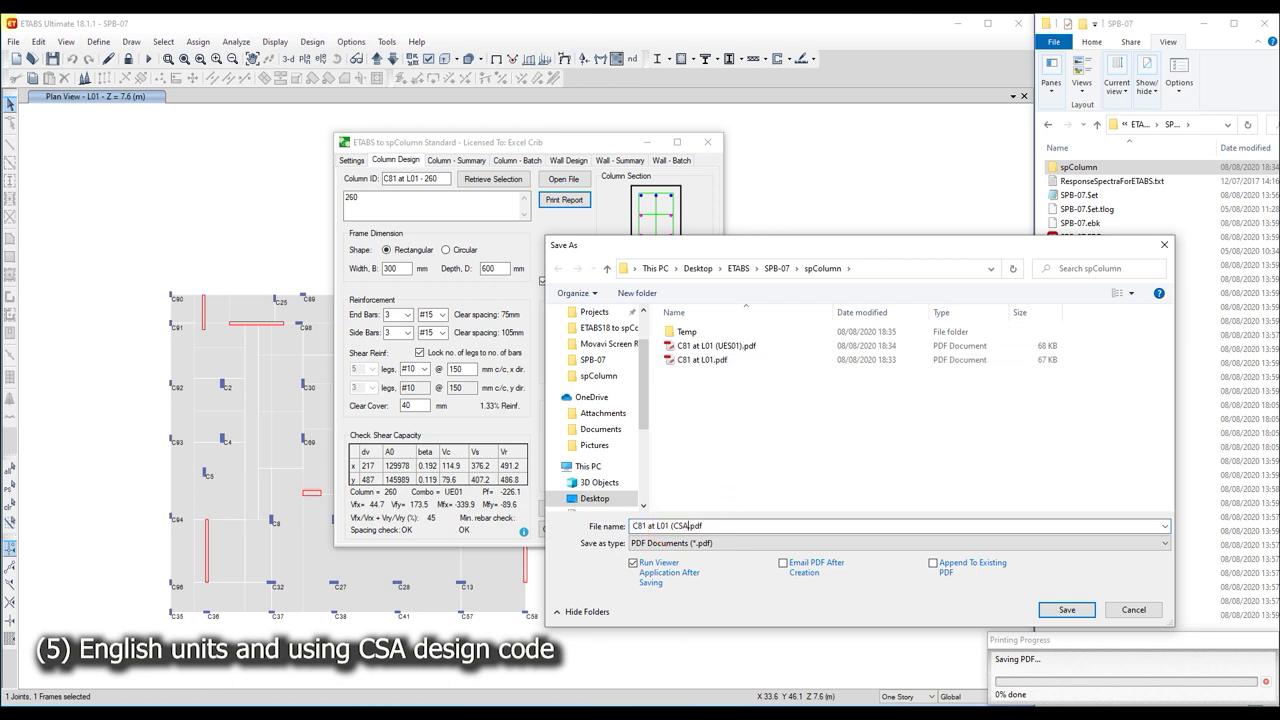
key("Return")
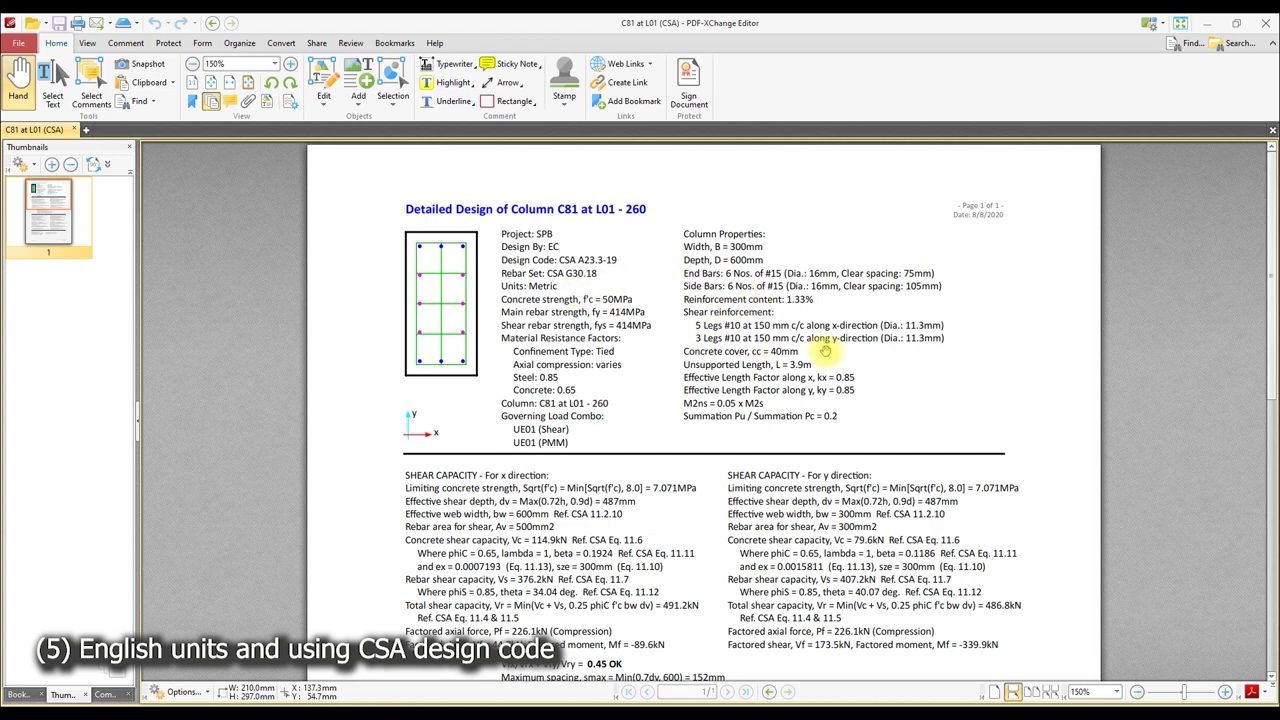
- Scroll the C81 CSA report down to the spColumn output's 1.45 Not OK check, then close PDF-XChange Editor
scroll(825, 350, "down", 1)
scroll(797, 365, "down", 1)
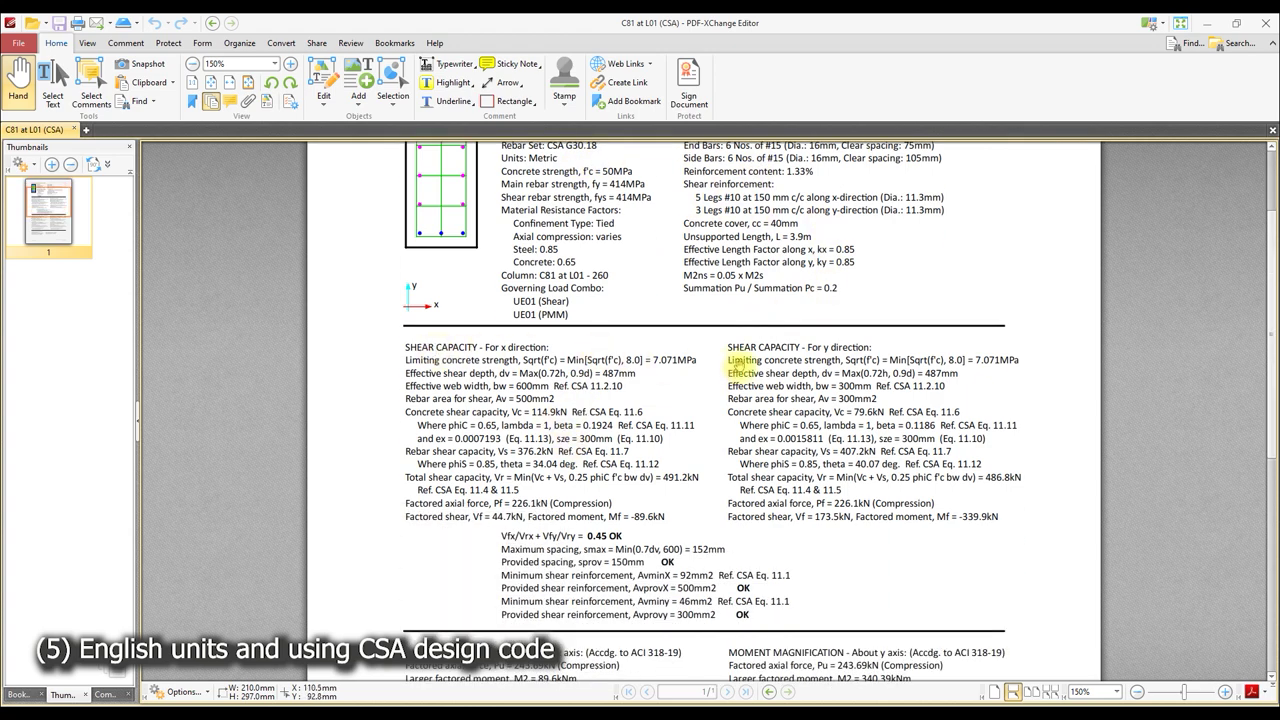
scroll(737, 389, "down", 1)
scroll(551, 491, "down", 1)
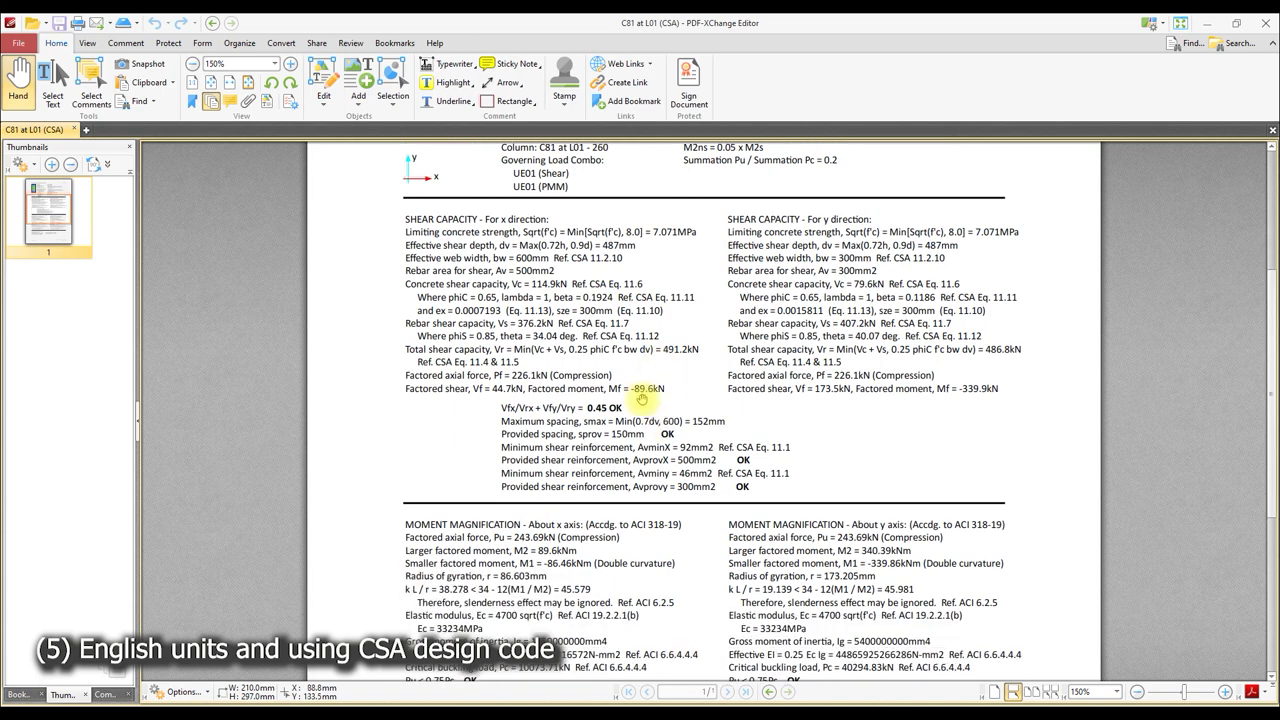
scroll(642, 400, "down", 2)
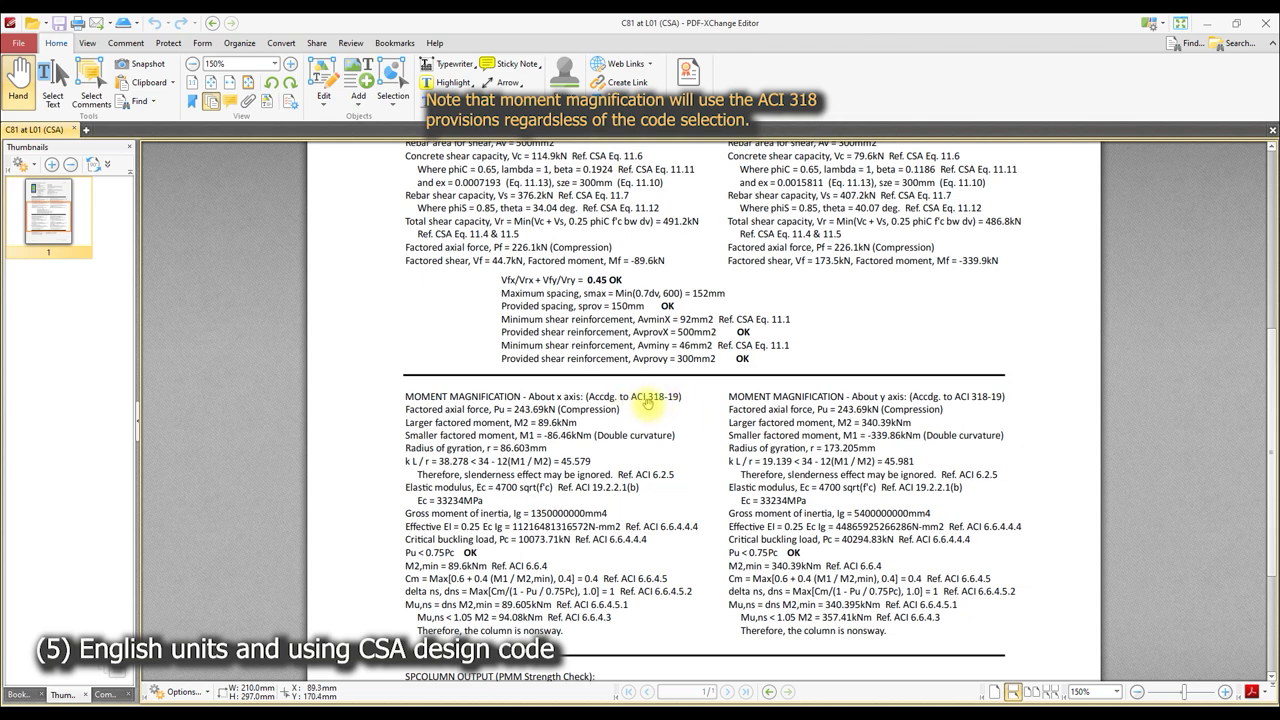
scroll(988, 403, "down", 3)
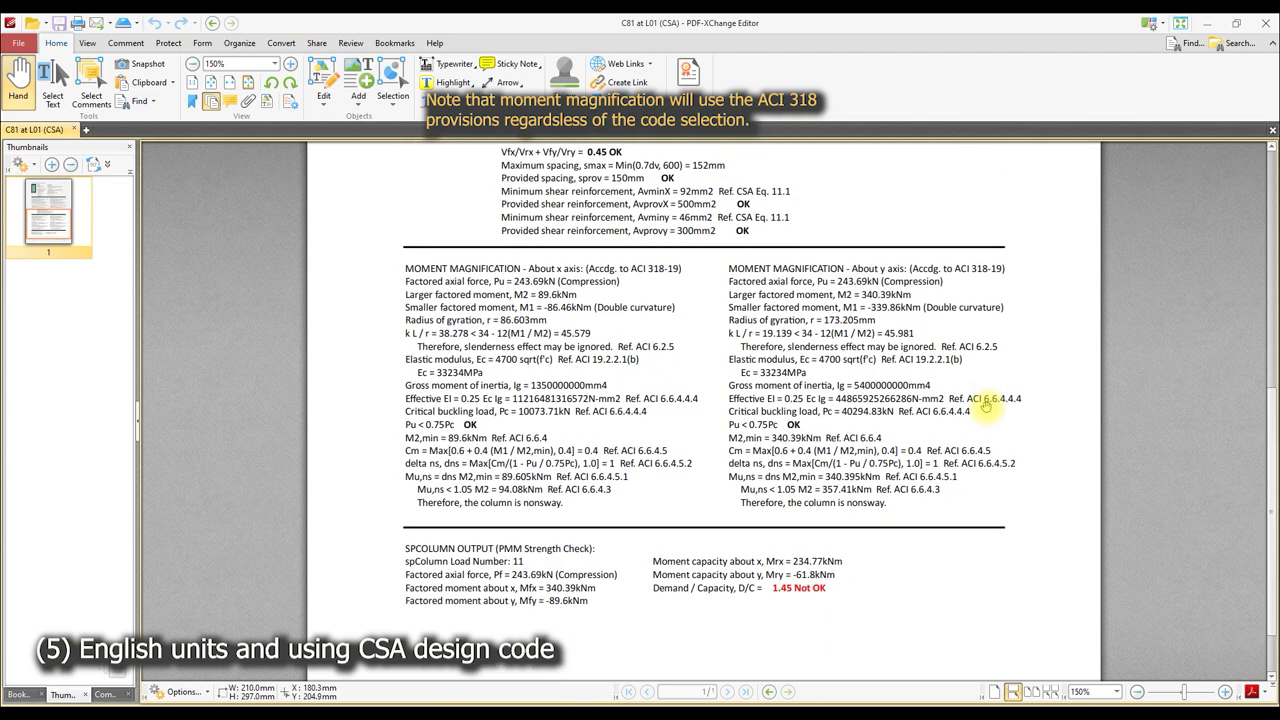
scroll(947, 422, "down", 1)
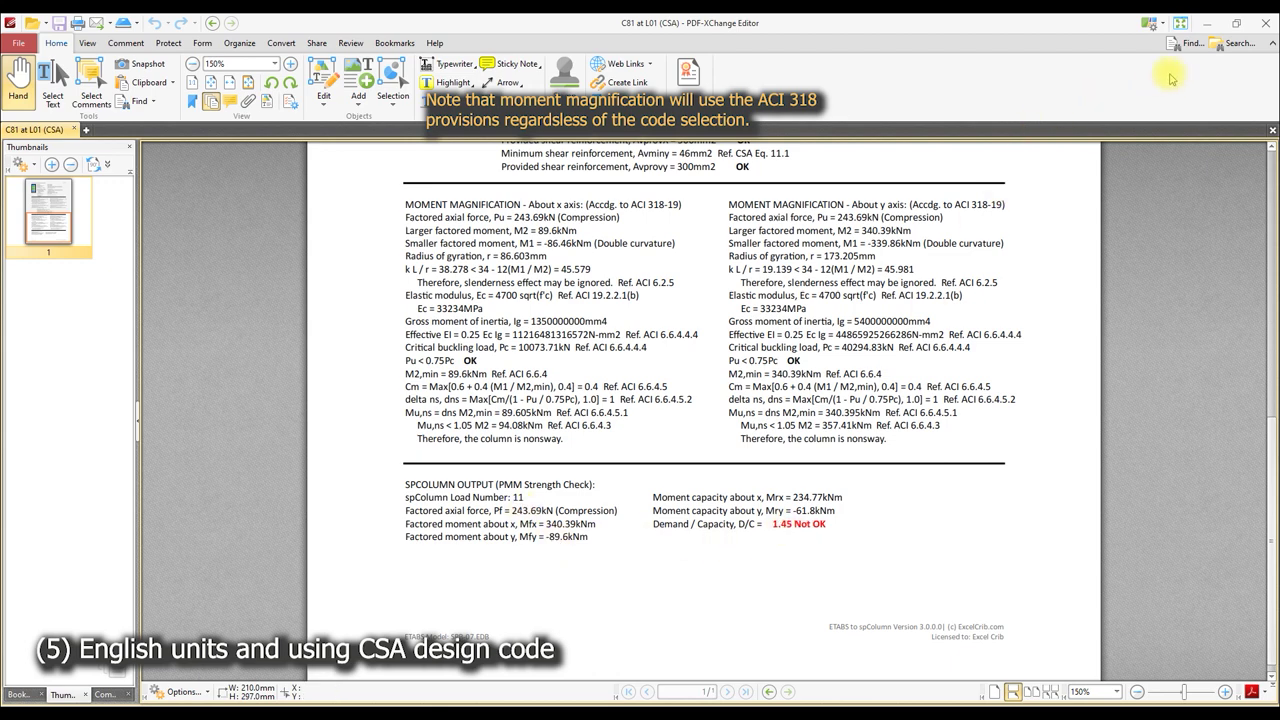
left_click(1268, 25)
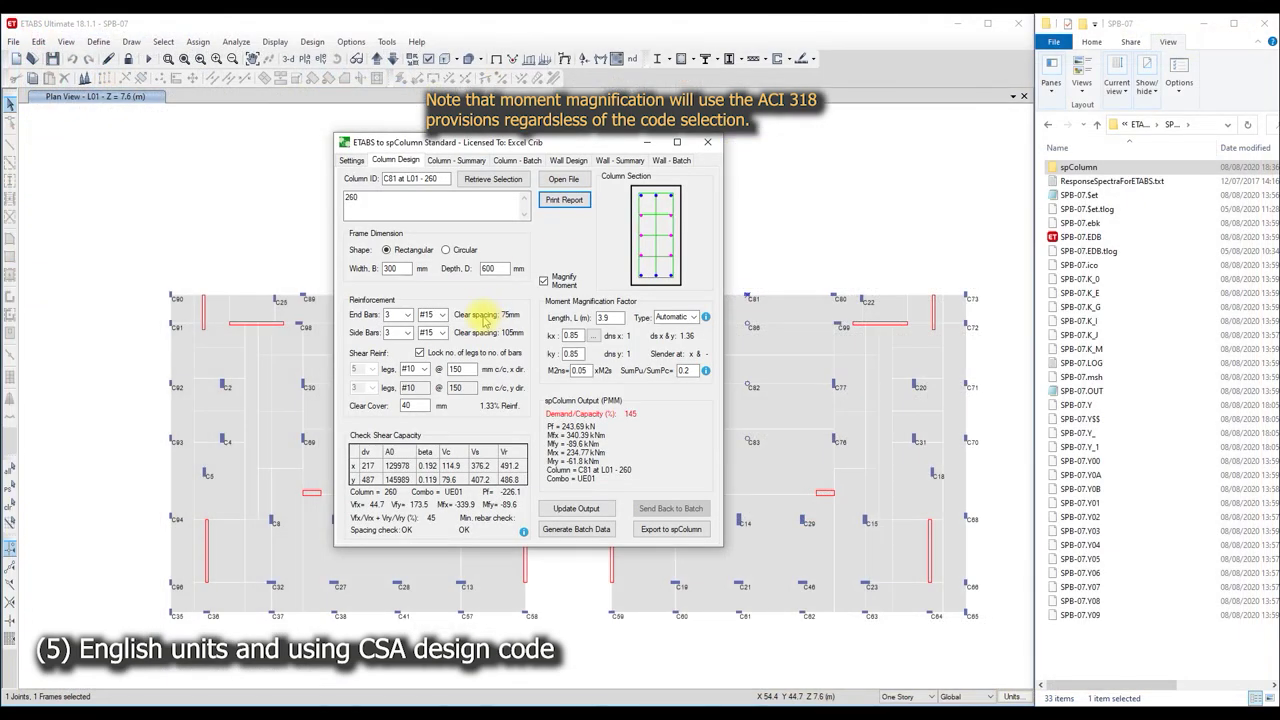
- Show the maximized Column - Summary sorted by D/C ratio ascending and select the UES01 row
left_click(459, 161)
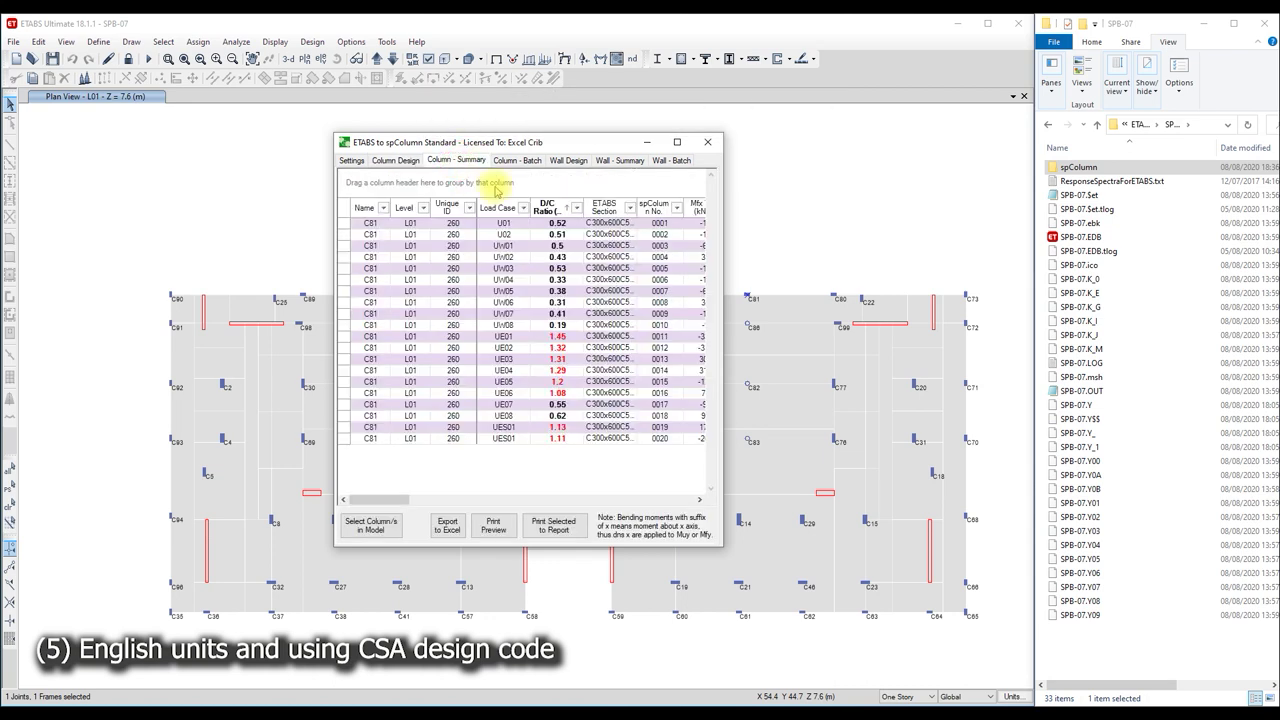
left_click(677, 142)
left_click(215, 84)
left_click(222, 87)
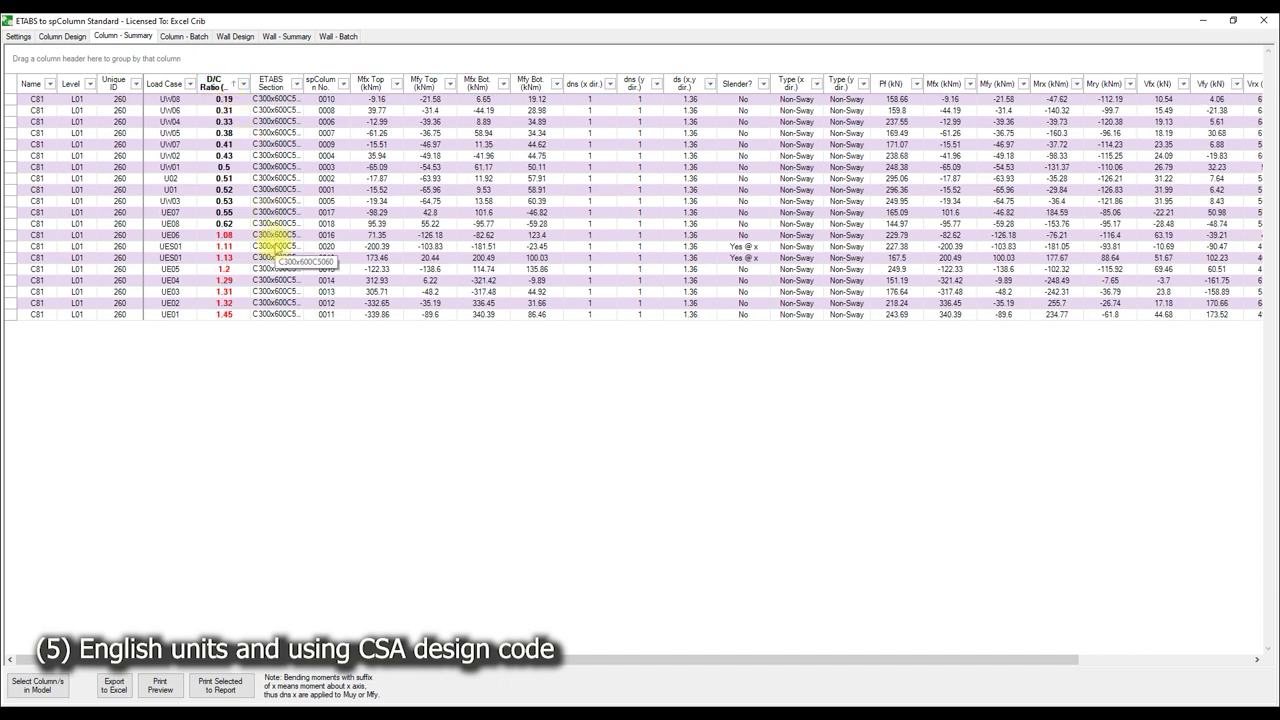
left_click(230, 257)
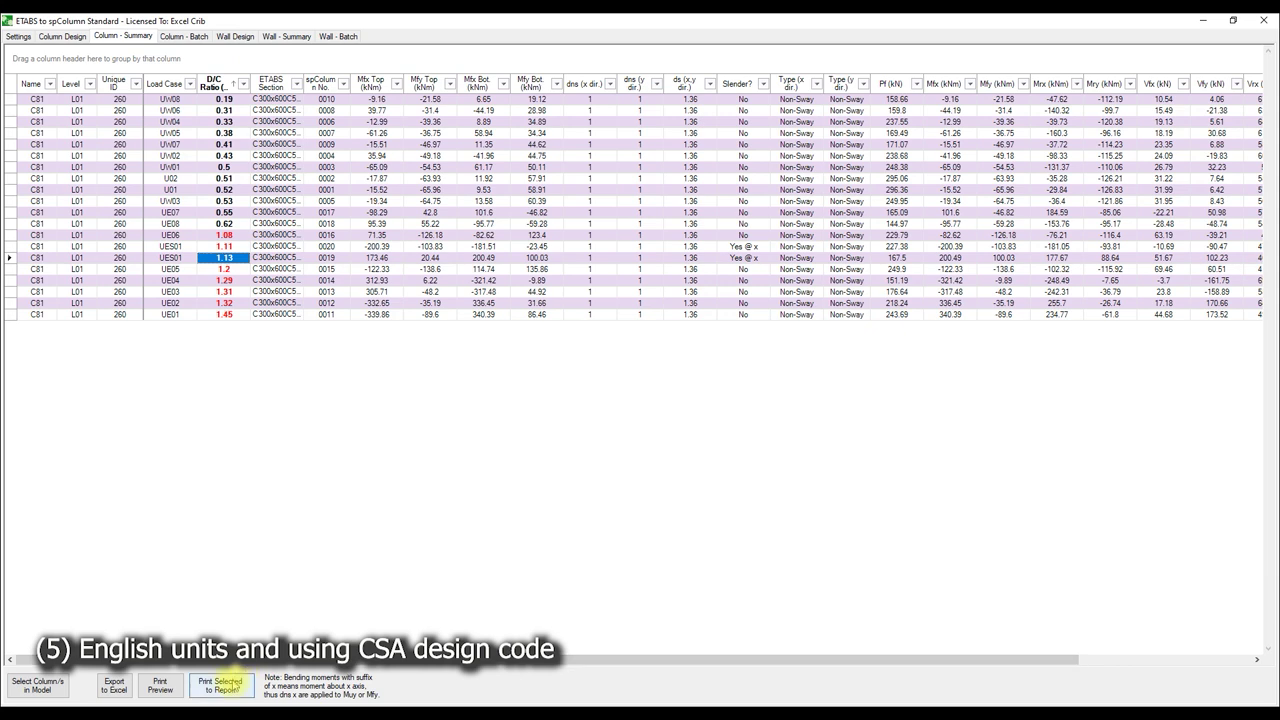
- Print the UES01 result to PDF, saved as 'C81 at L01 (CSA) (UES01).pdf'
left_click(229, 684)
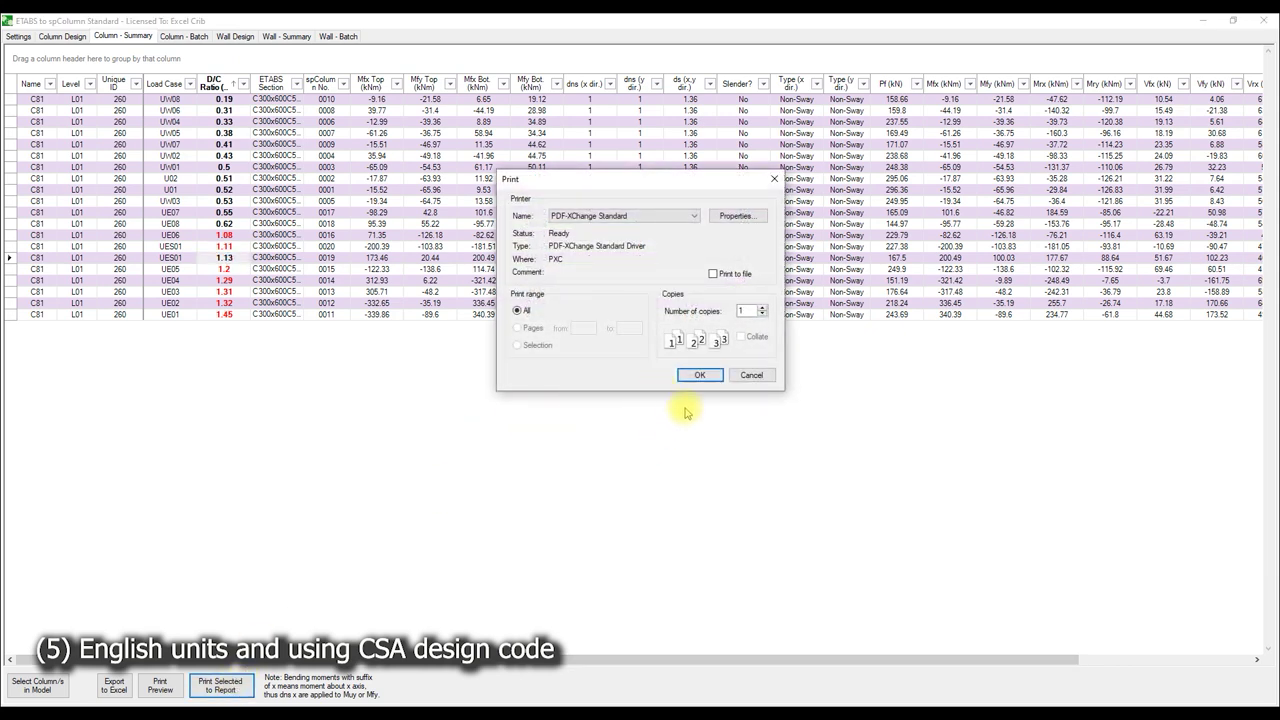
left_click(699, 375)
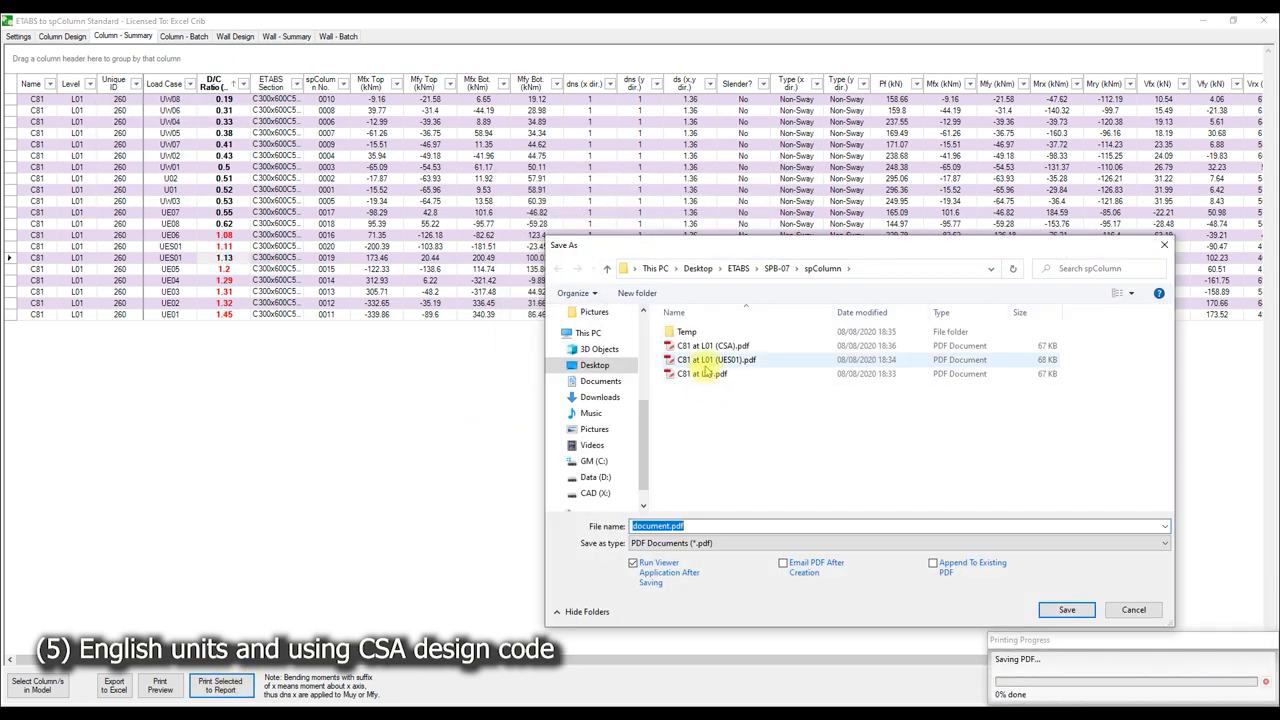
left_click(733, 366)
left_click(657, 526)
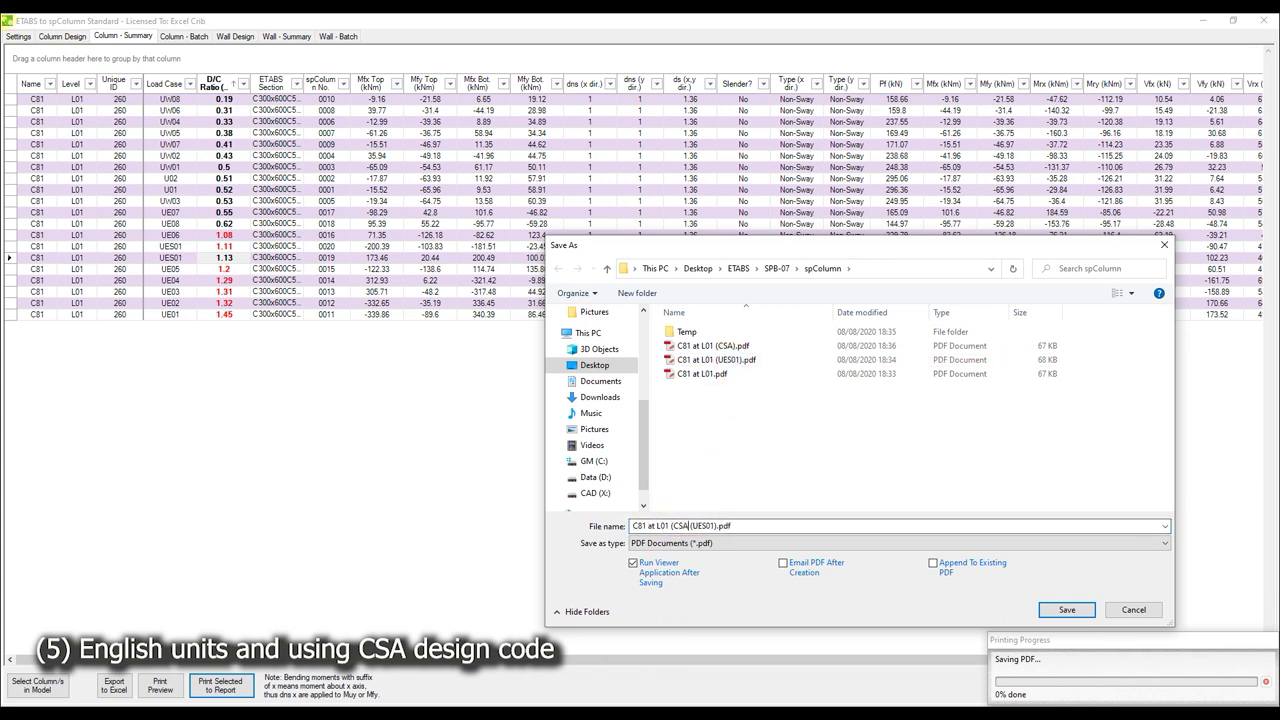
key("Return")
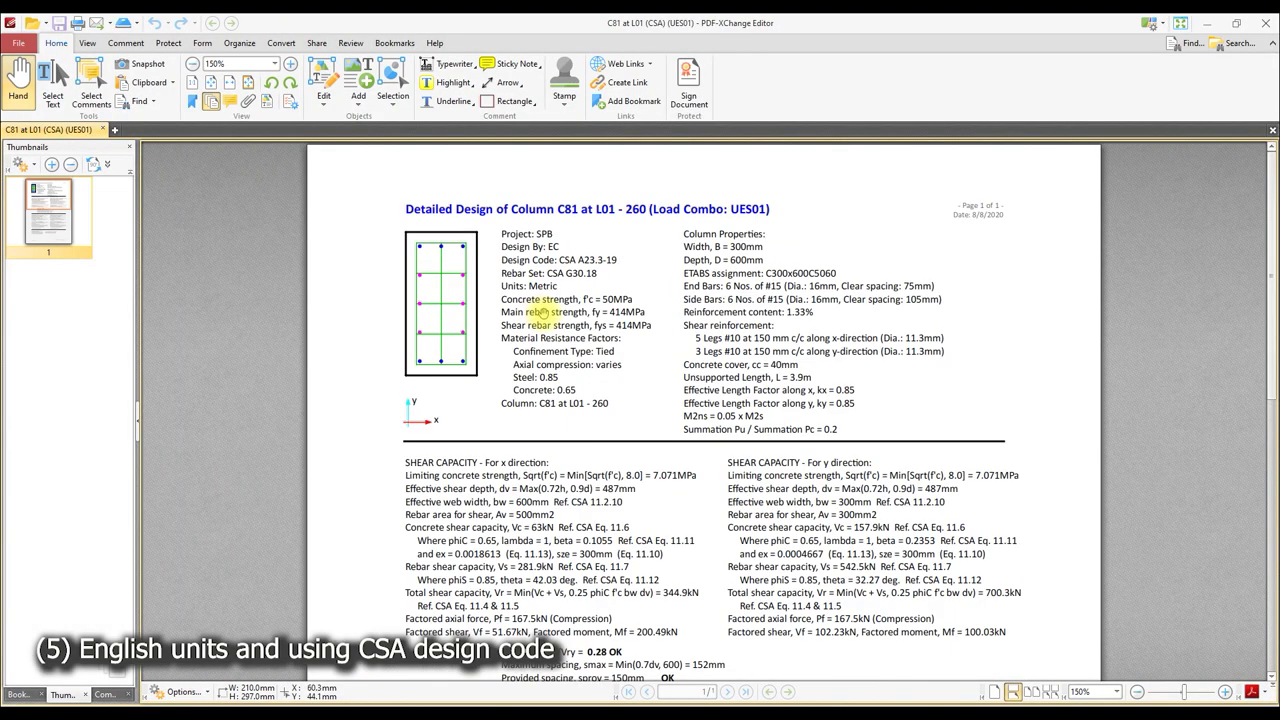
- Scroll through the UES01 report (D/C 1.13), then close the viewer to return to C81's design page
scroll(545, 310, "up", 1)
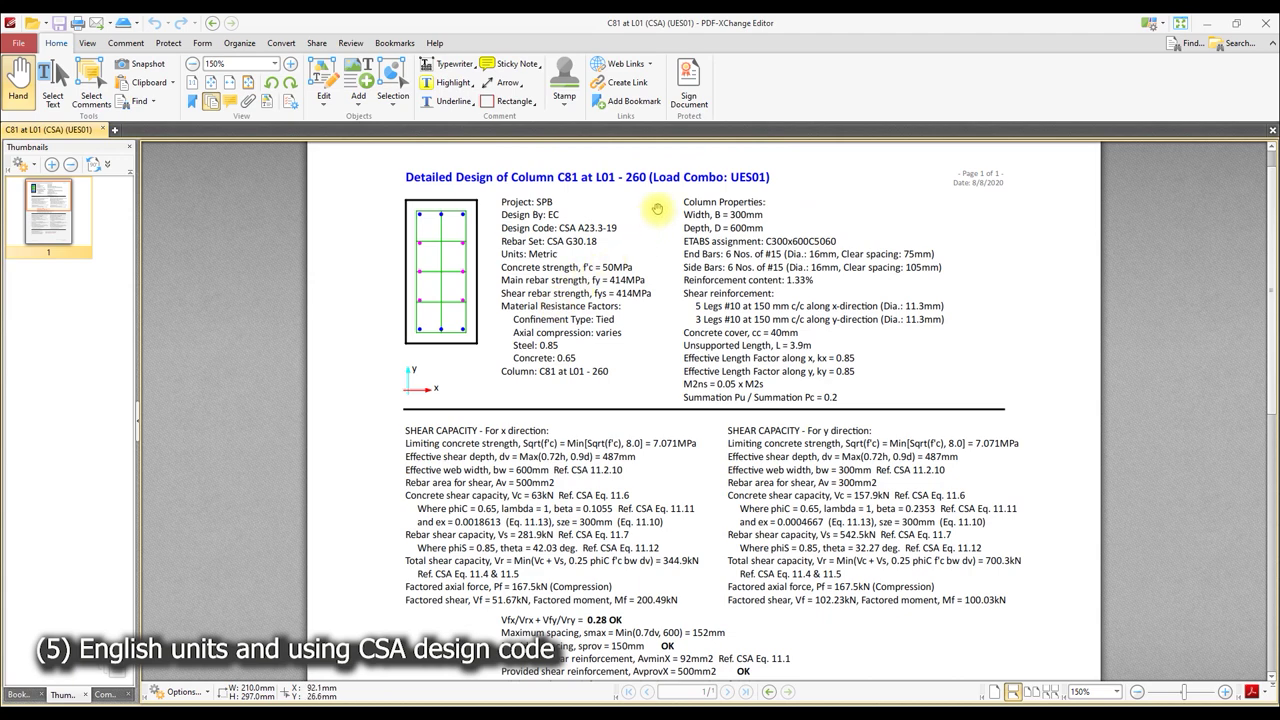
scroll(705, 240, "down", 3)
scroll(690, 320, "down", 2)
scroll(681, 357, "down", 2)
scroll(681, 358, "down", 2)
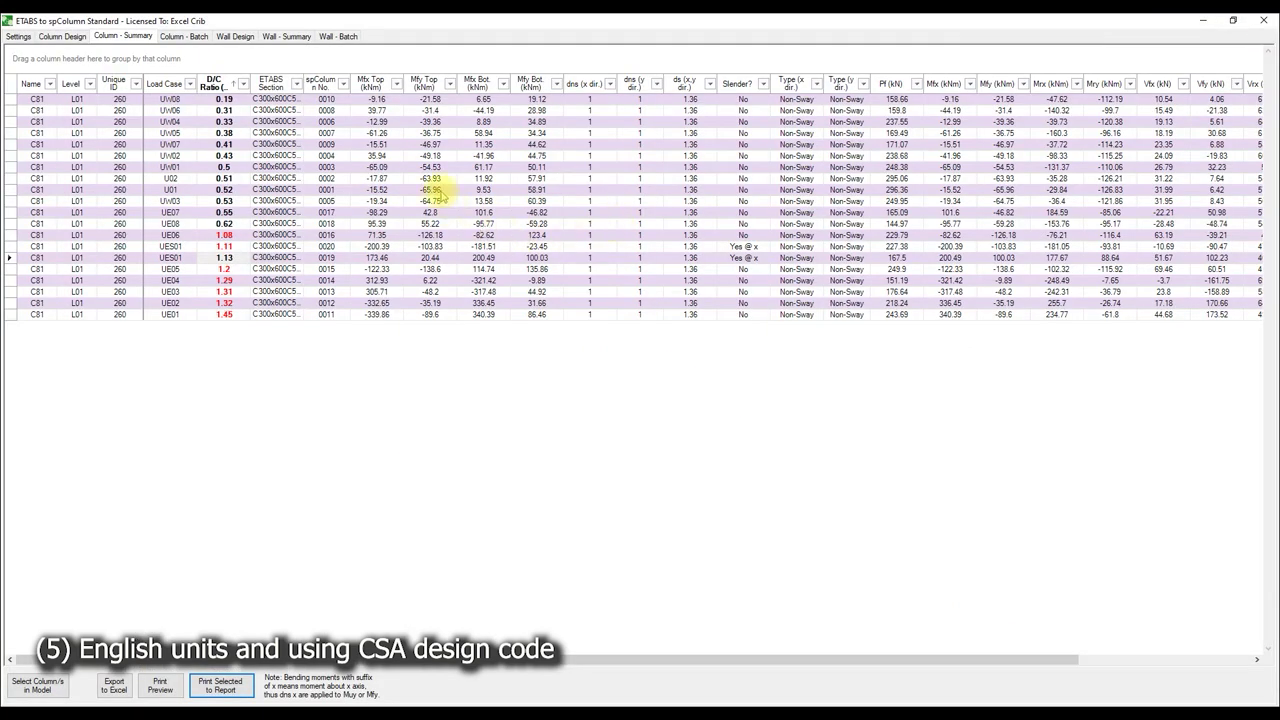
left_click(72, 38)
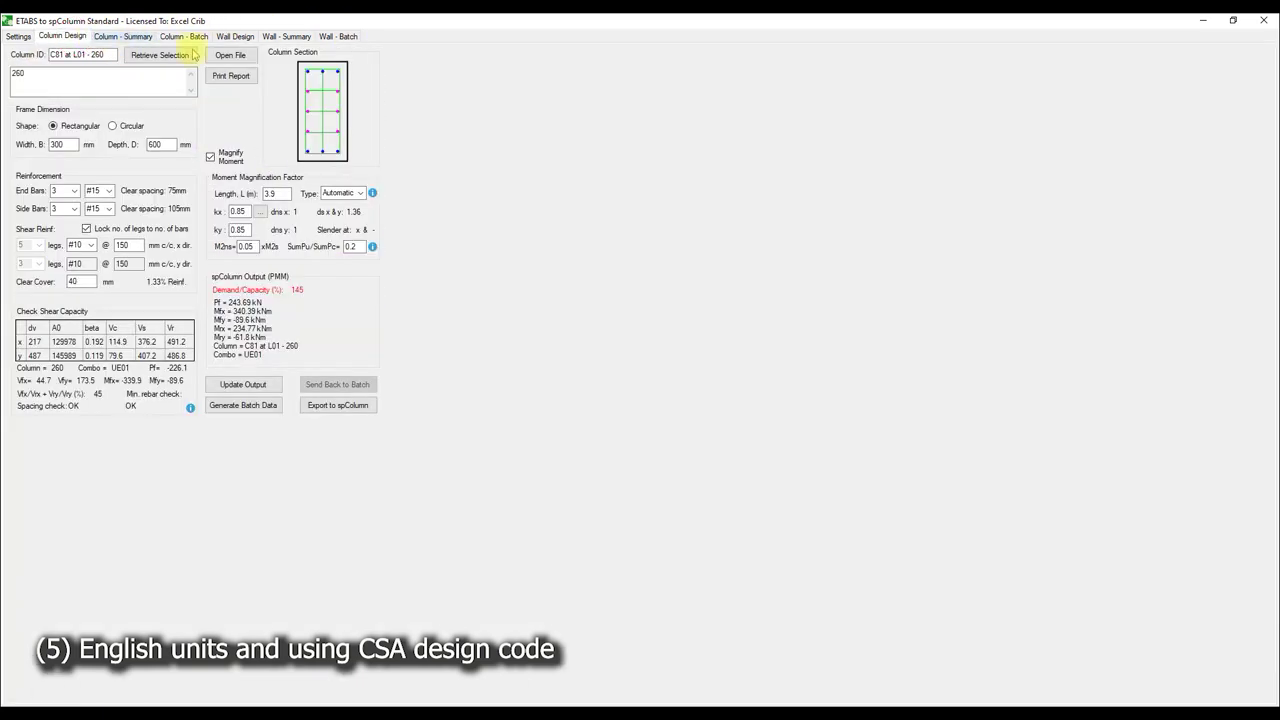
- Turn off Magnify Moment for C81 and update the design output
left_click_drag(470, 22, 434, 71)
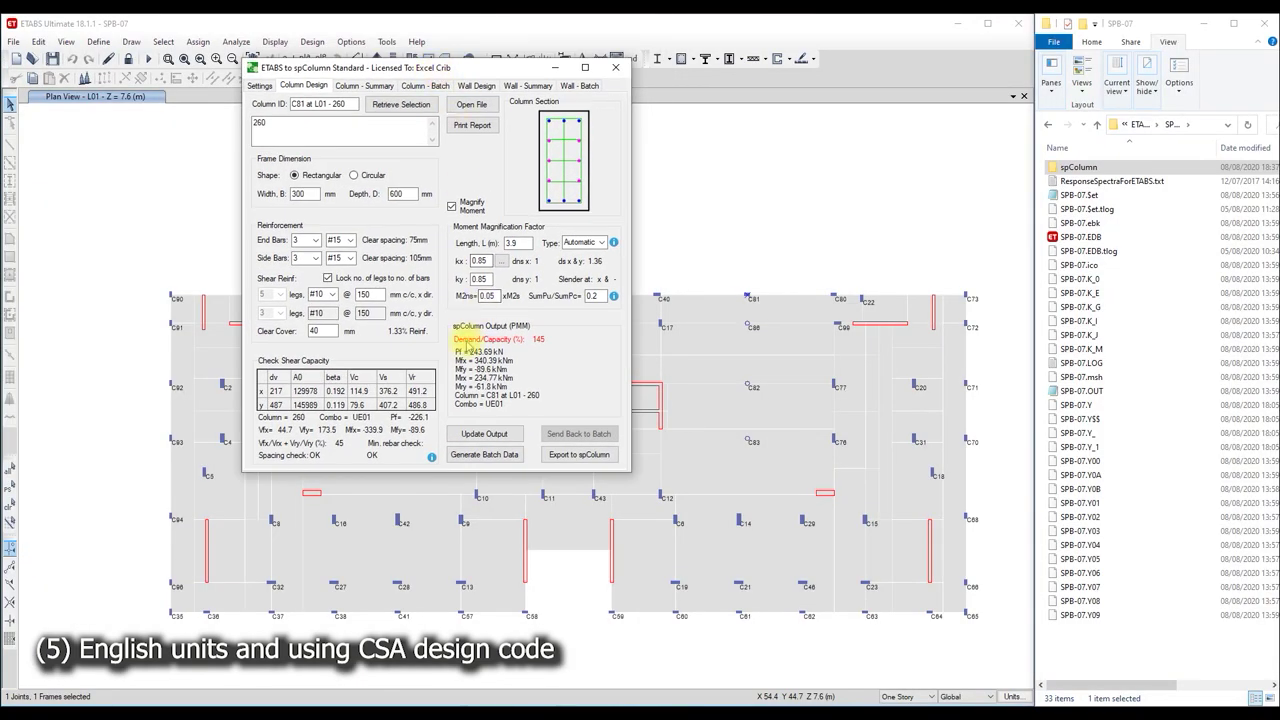
left_click(455, 205)
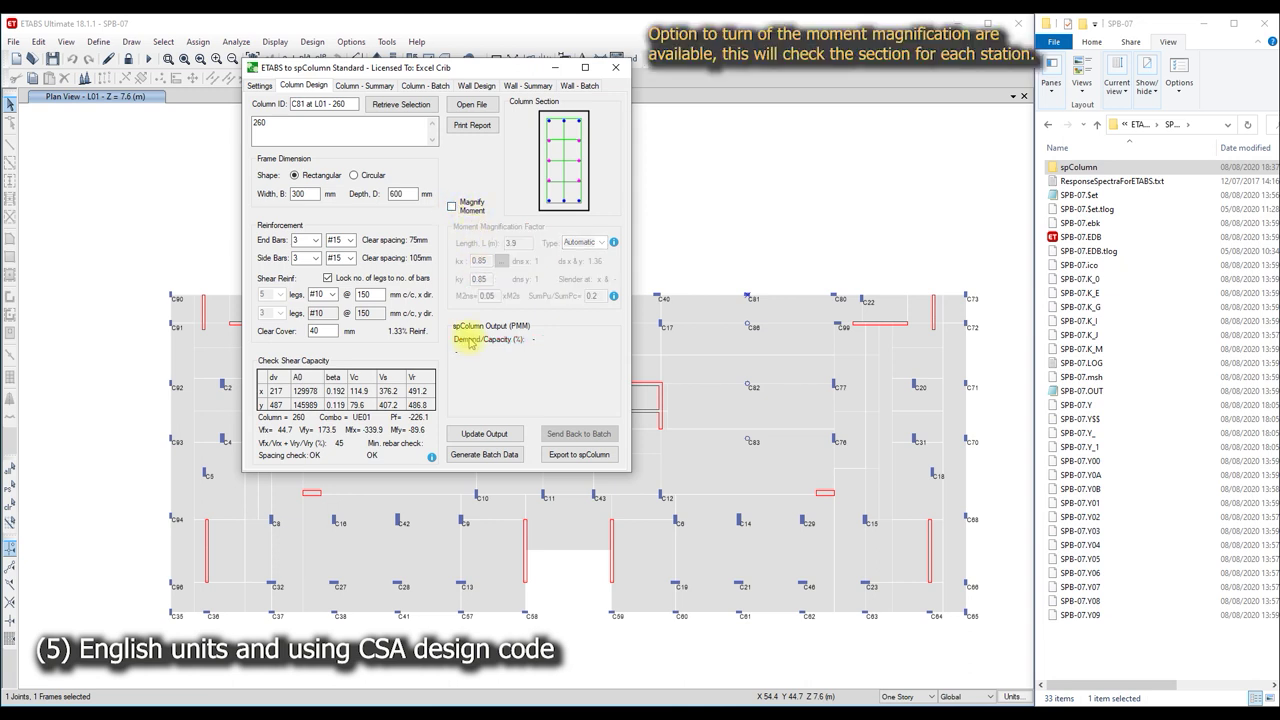
left_click(482, 432)
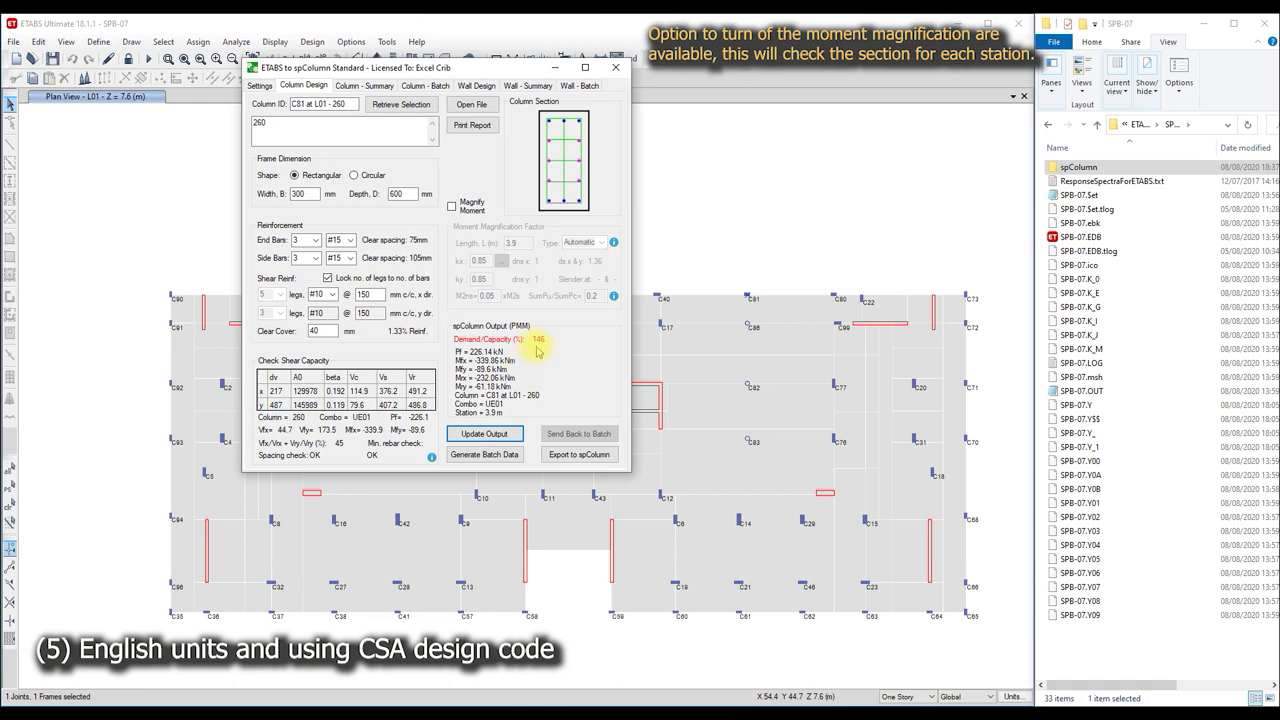
- Sort the maximized Column - Summary by highest D/C first and print the UE02 row (D/C 1.32)
left_click(364, 85)
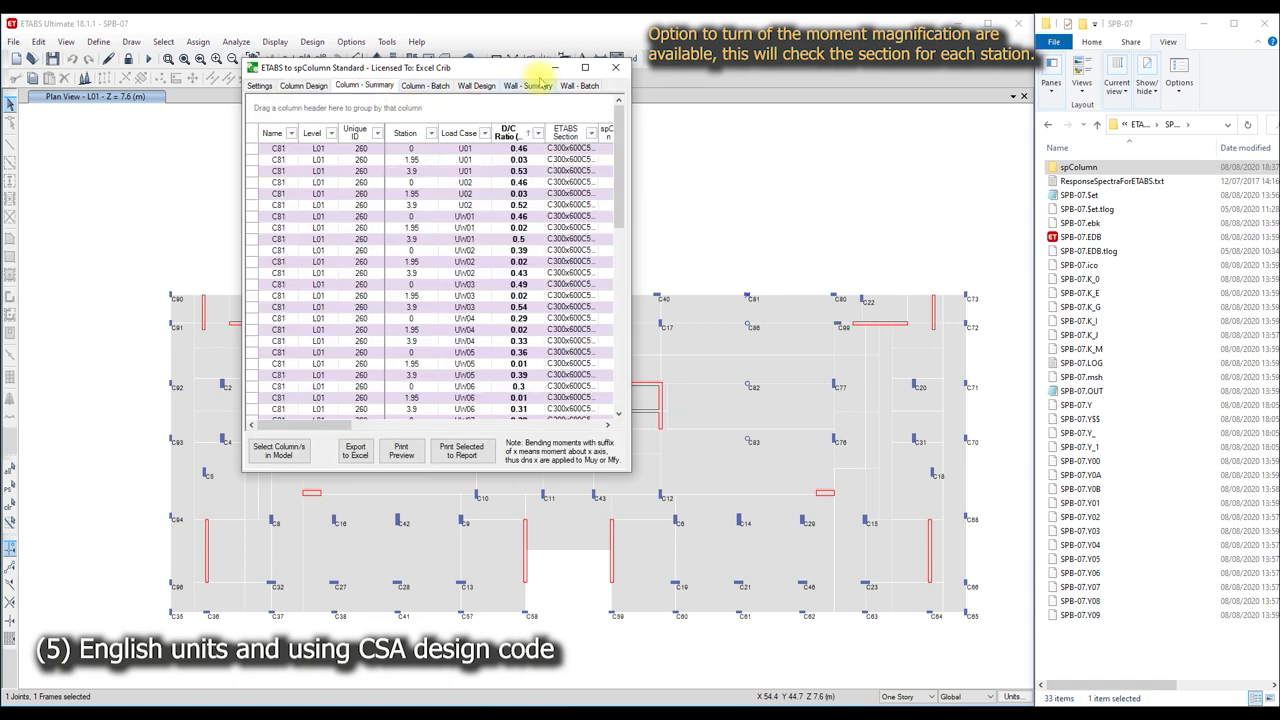
left_click(584, 67)
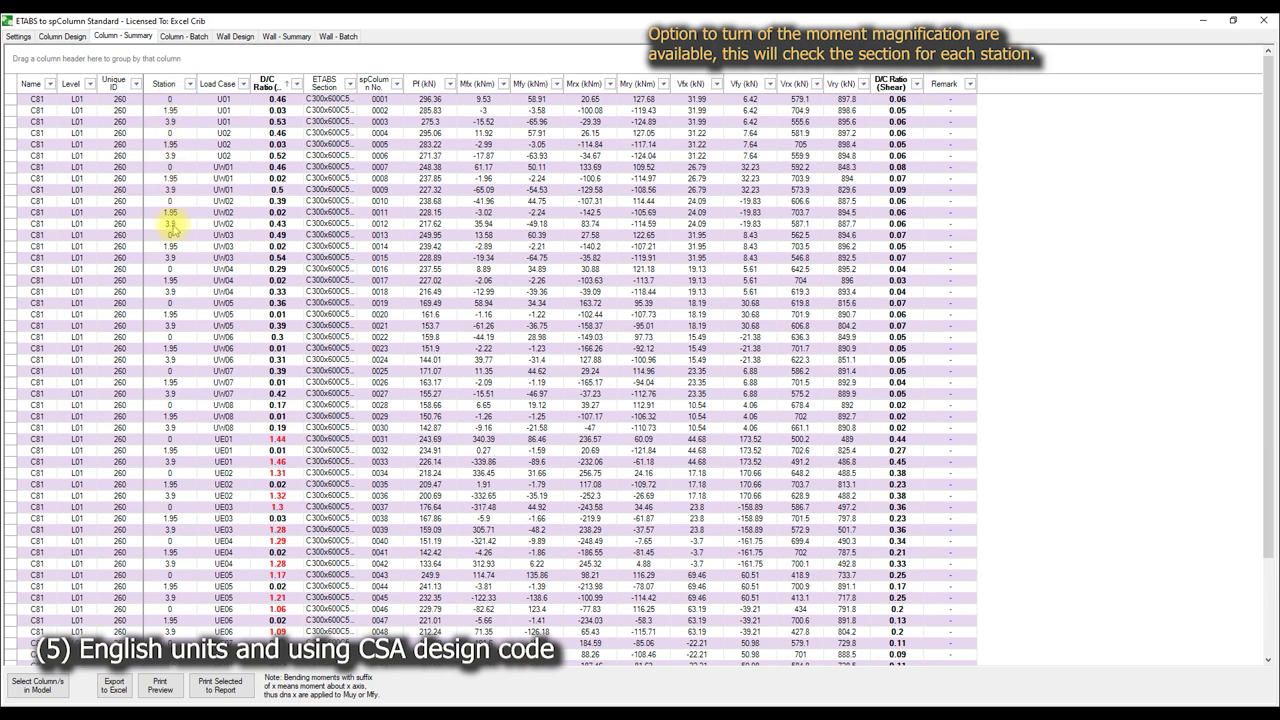
left_click(268, 86)
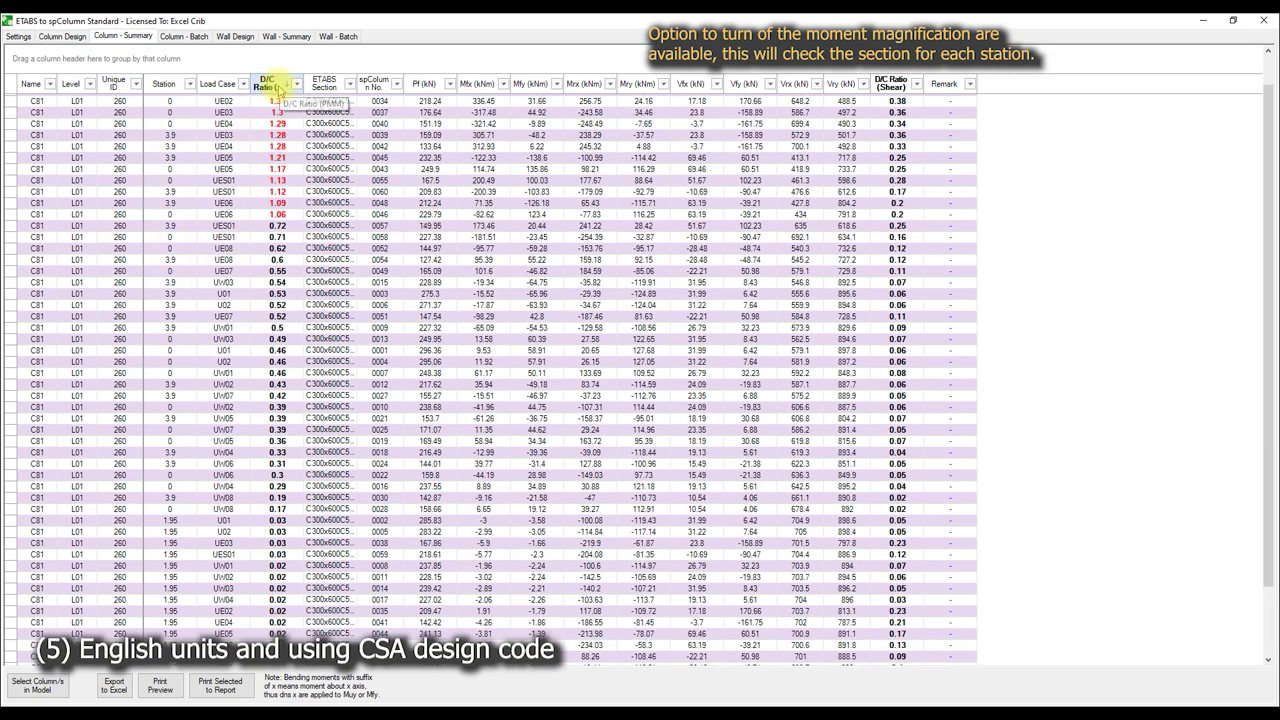
scroll(270, 203, "up", 1)
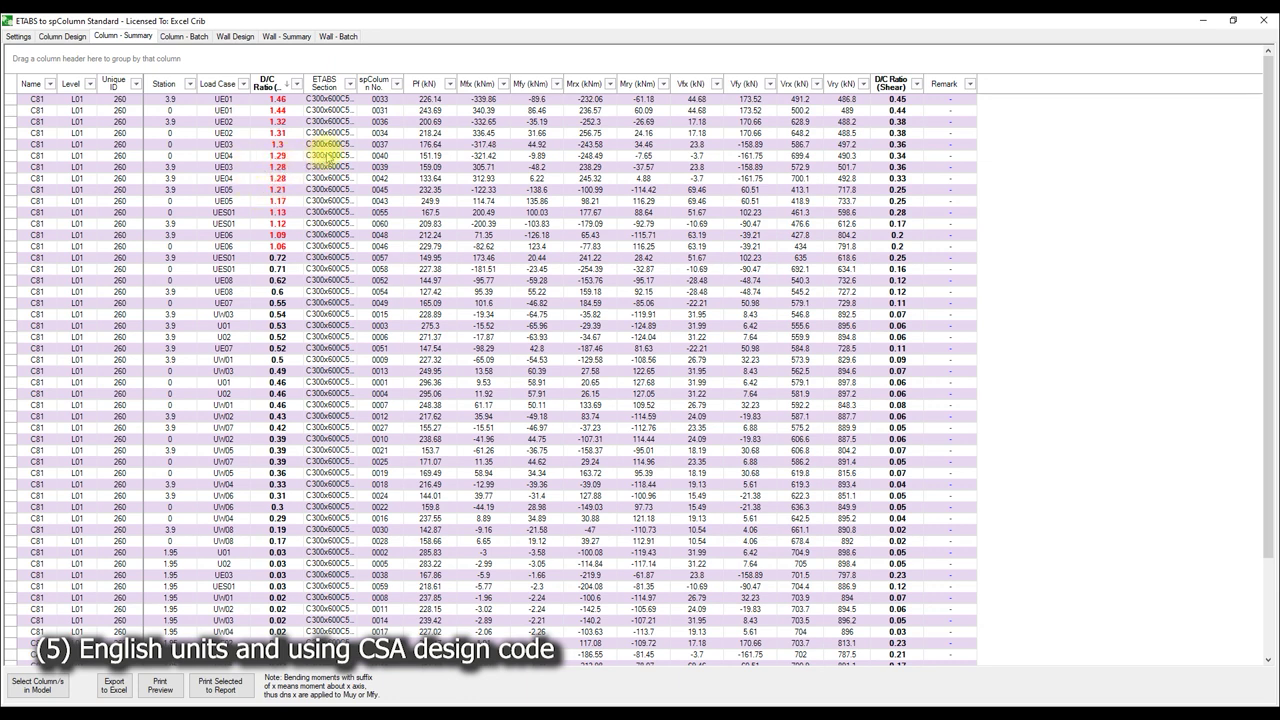
left_click(288, 122)
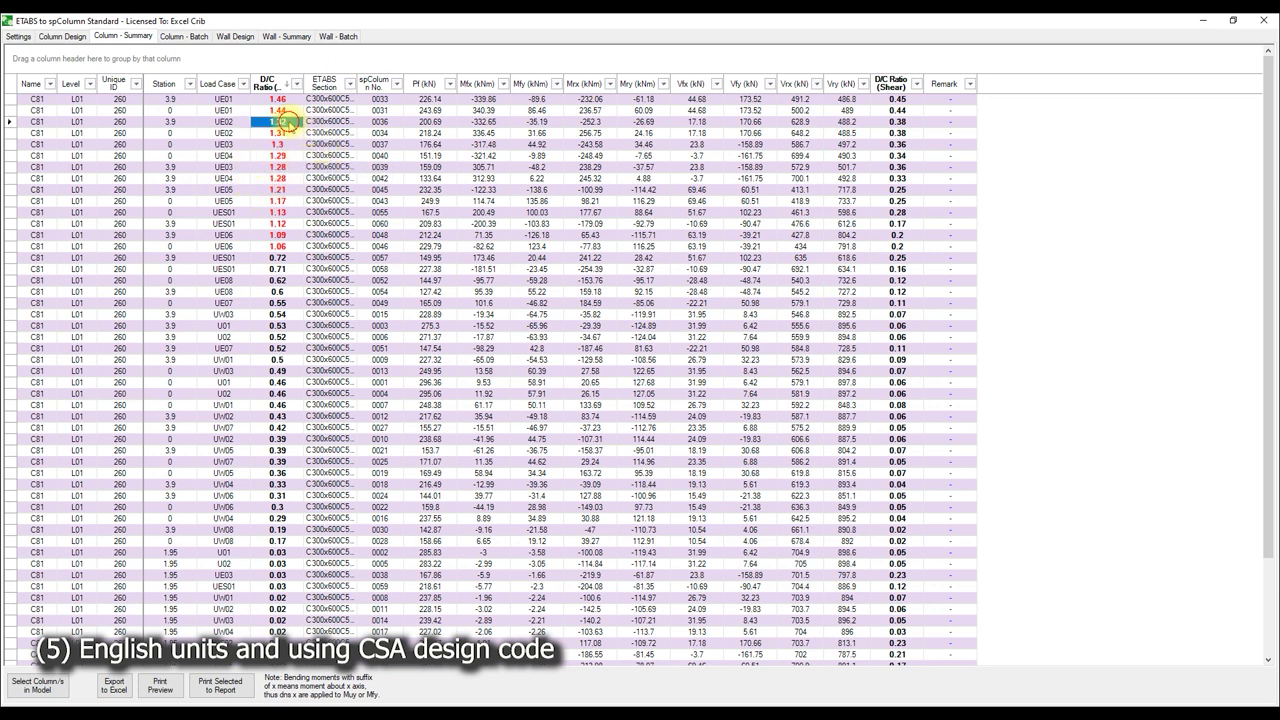
left_click(221, 685)
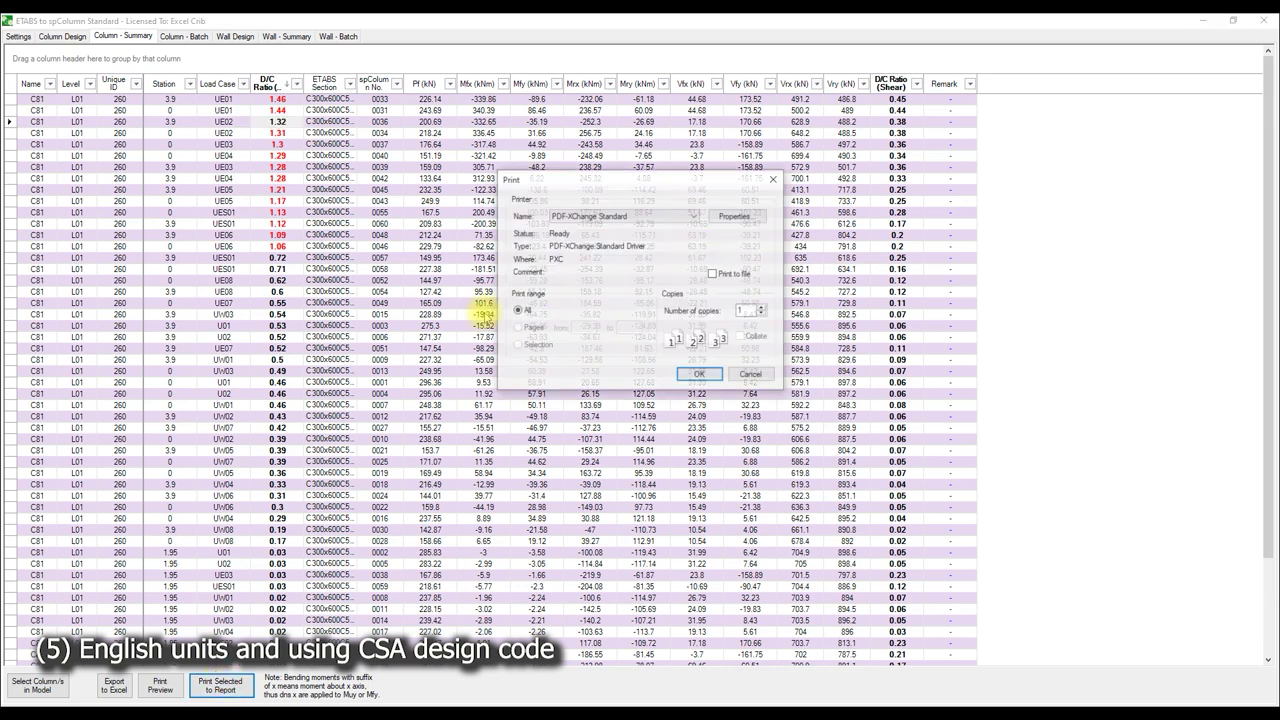
- Confirm the PDF printer and save the UE02 report as 'C81 at L01 (CSA) (UE02).pdf'
left_click(694, 376)
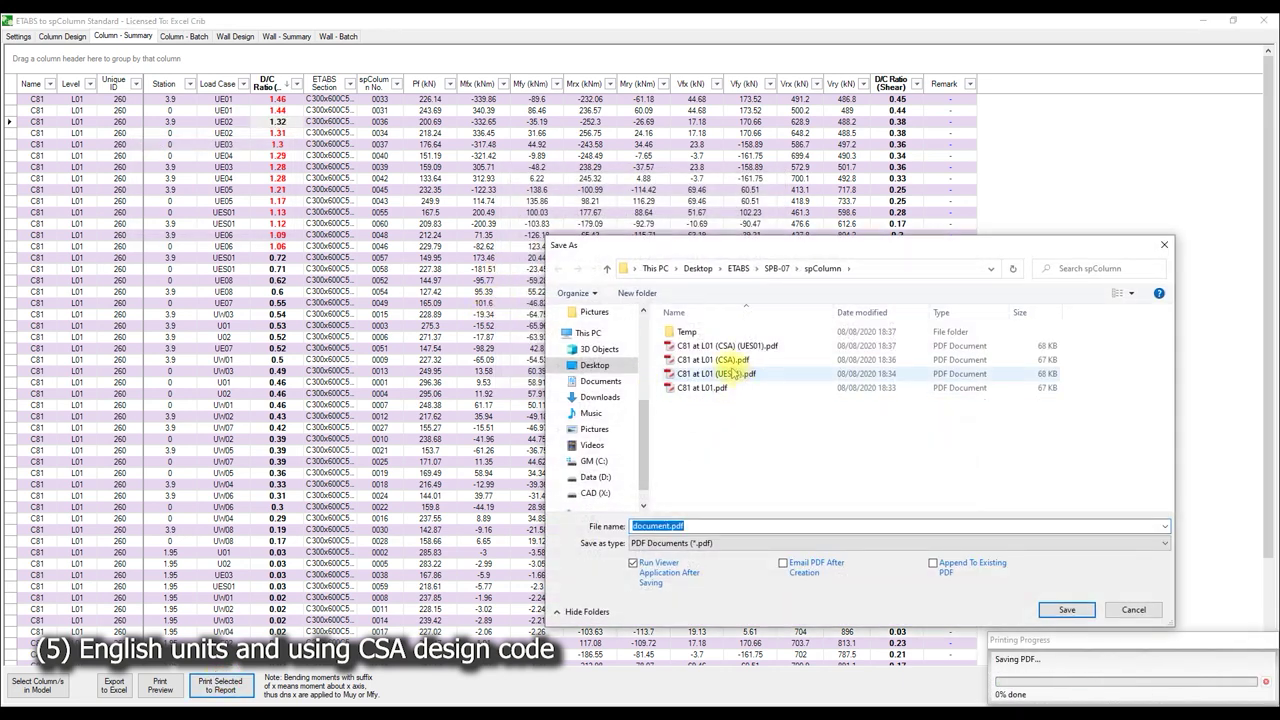
left_click(728, 346)
left_click(712, 527)
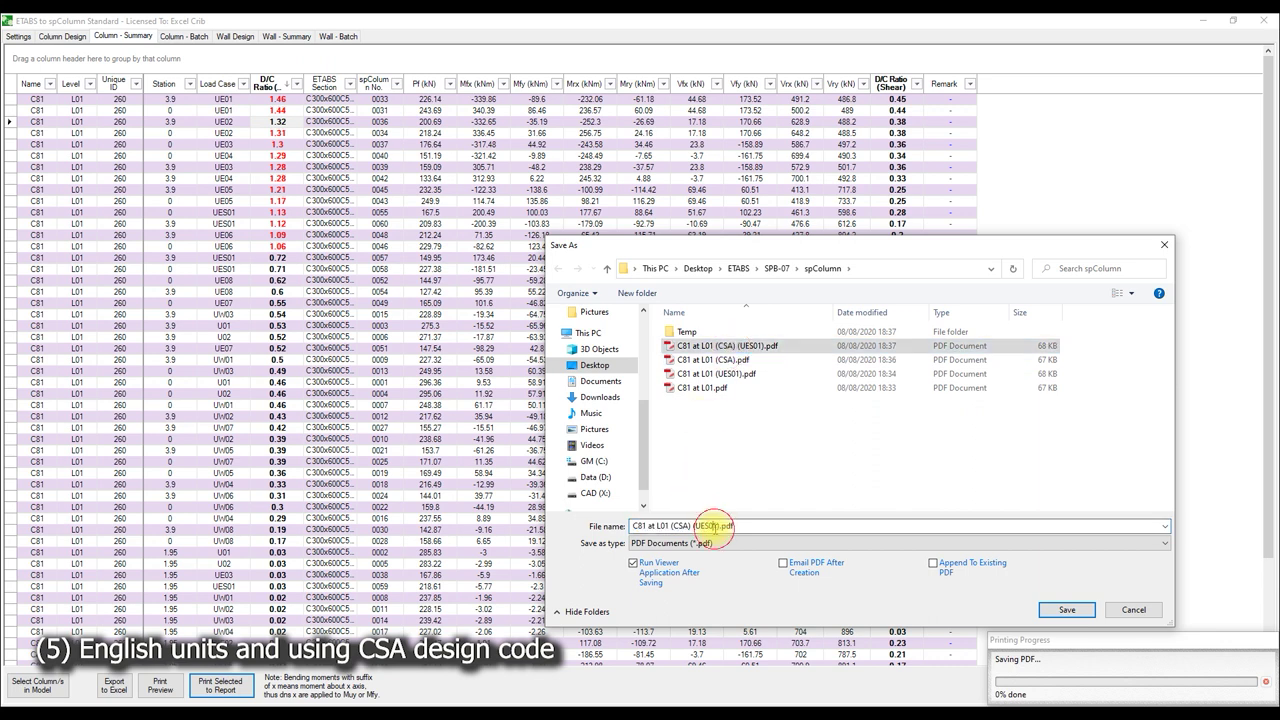
key("shift+Left")
key("BackSpace")
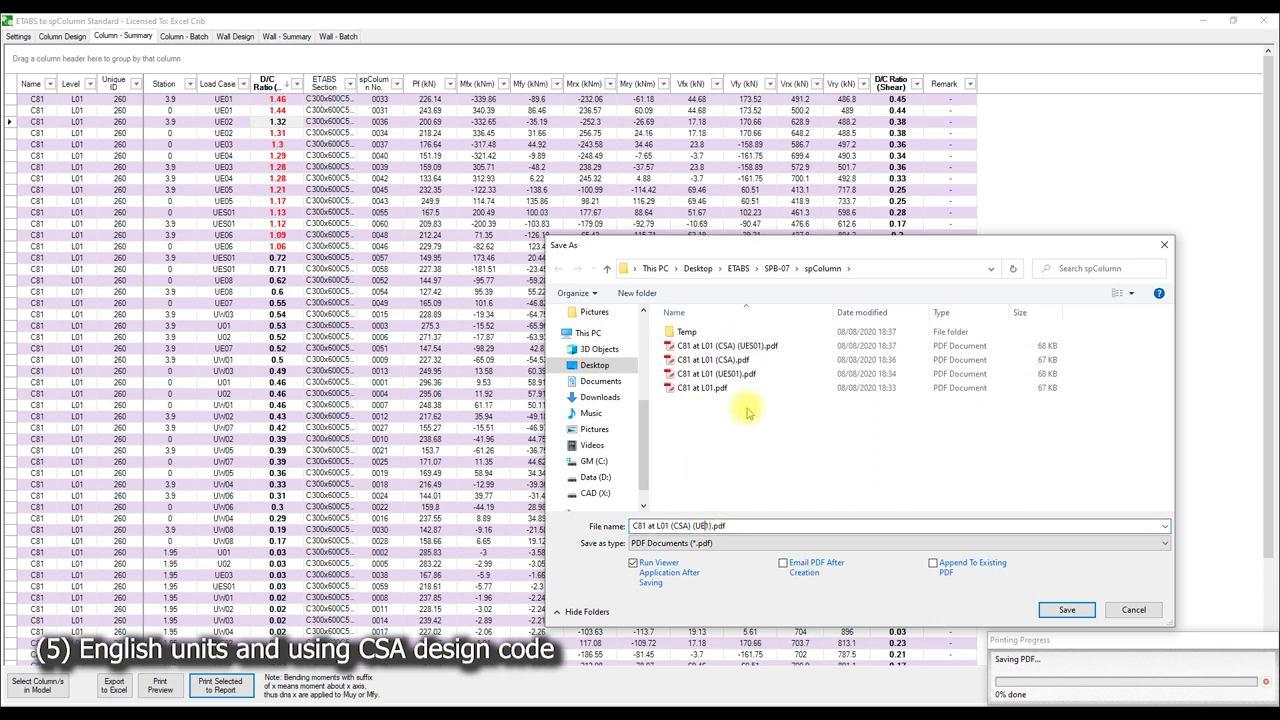
key("Delete")
type("02")
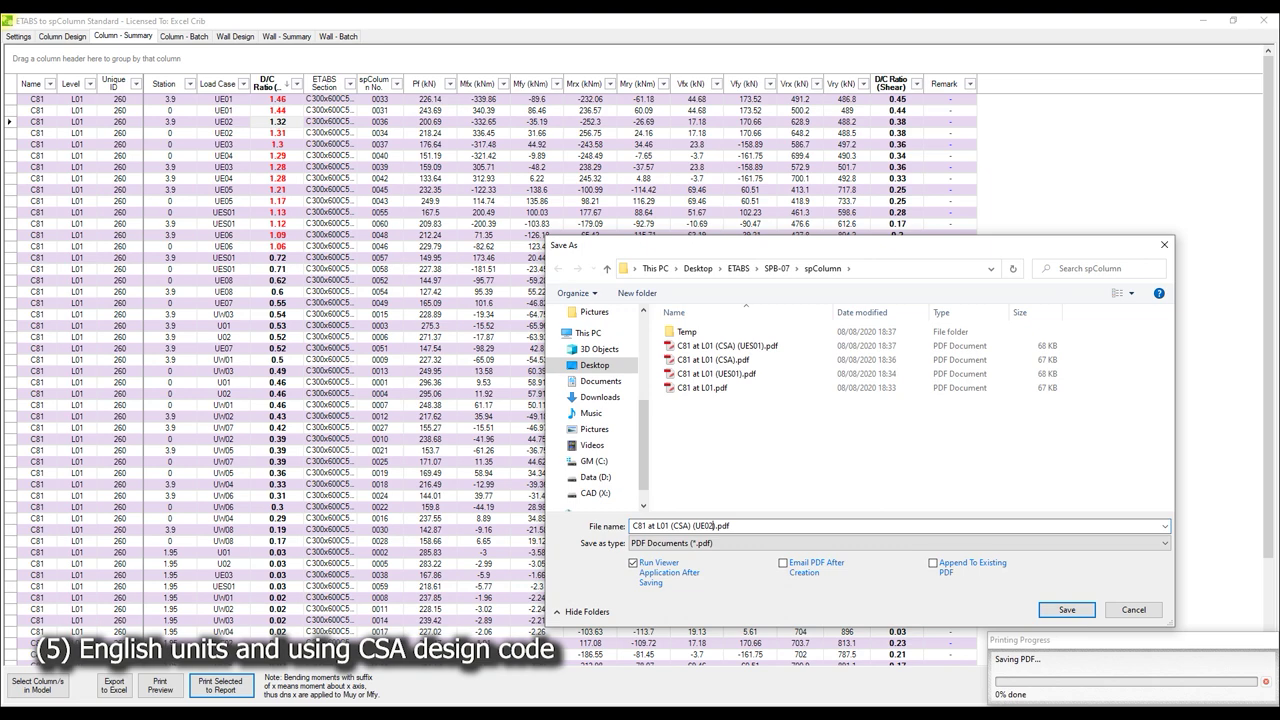
key("Return")
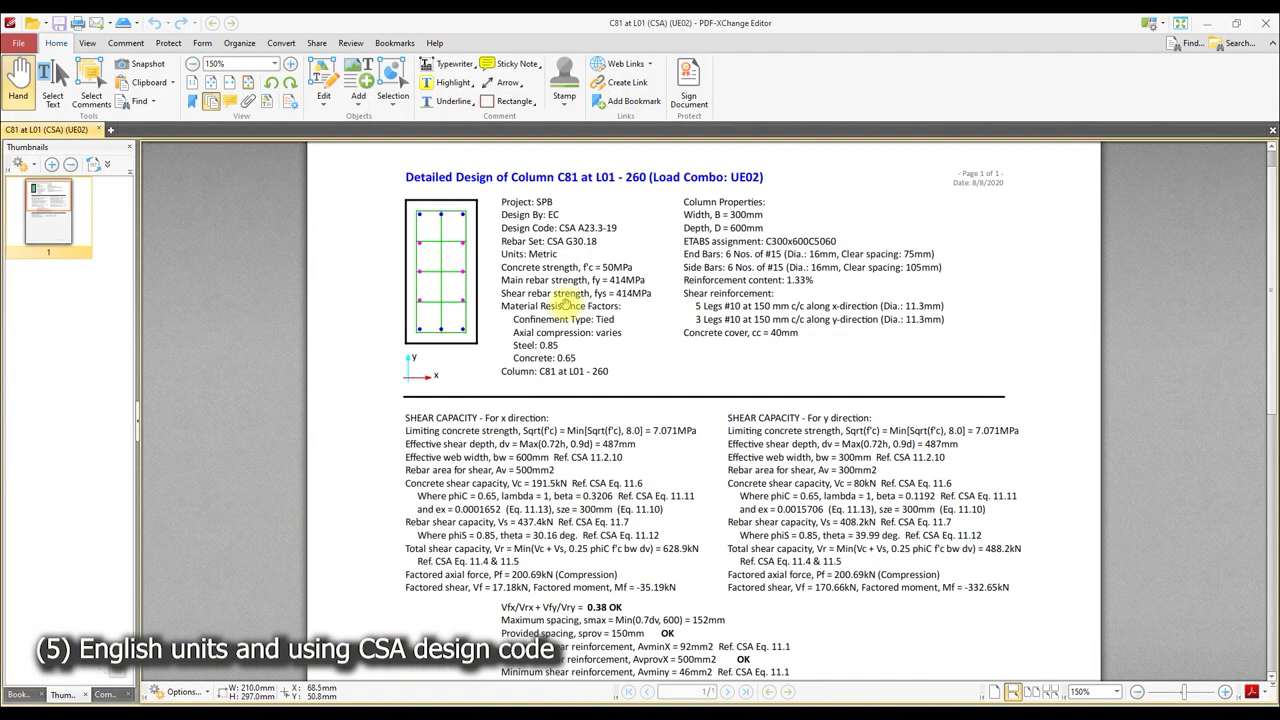
scroll(565, 303, "down", 3)
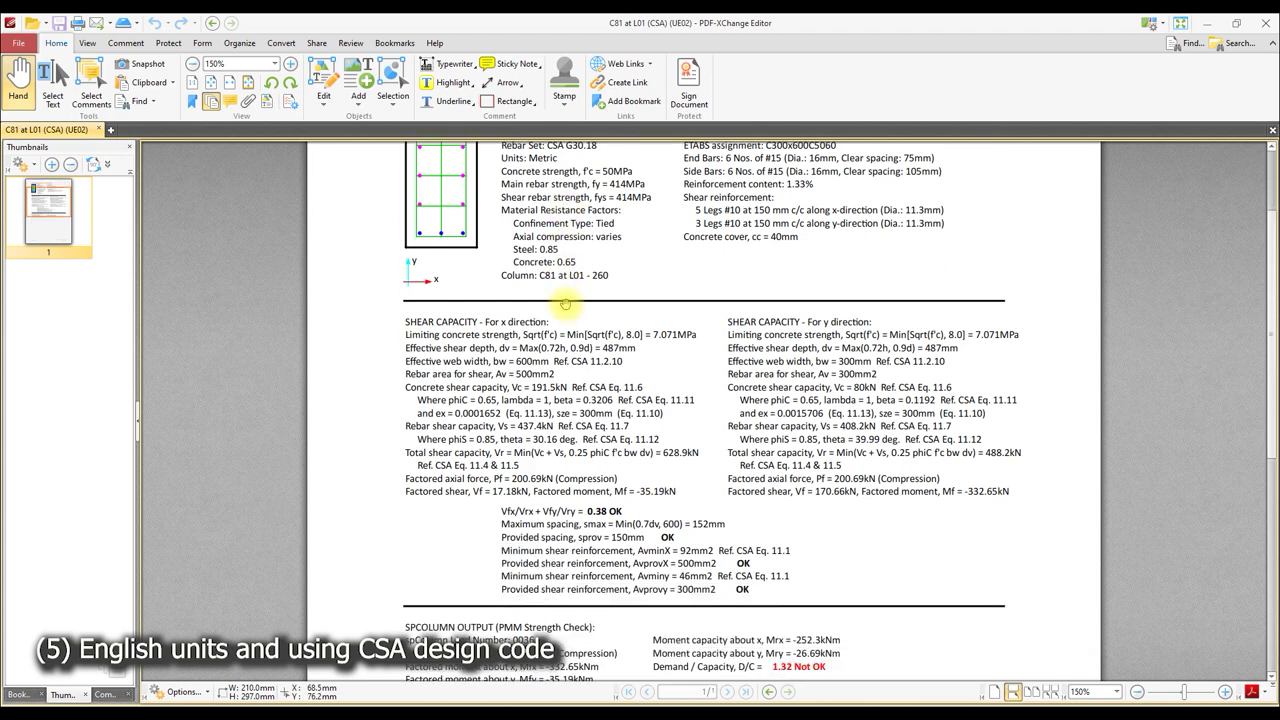
scroll(565, 303, "down", 1, "ctrl")
scroll(565, 303, "up", 1)
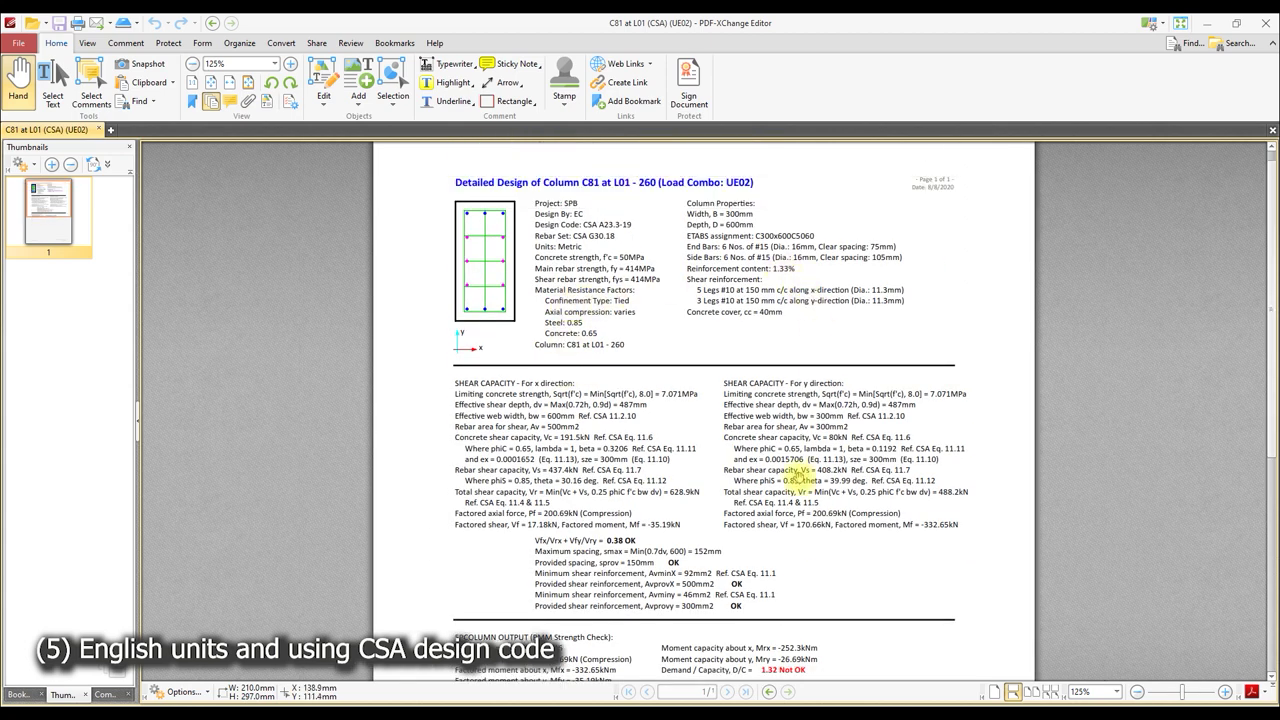
scroll(690, 540, "down", 1)
scroll(672, 538, "down", 1)
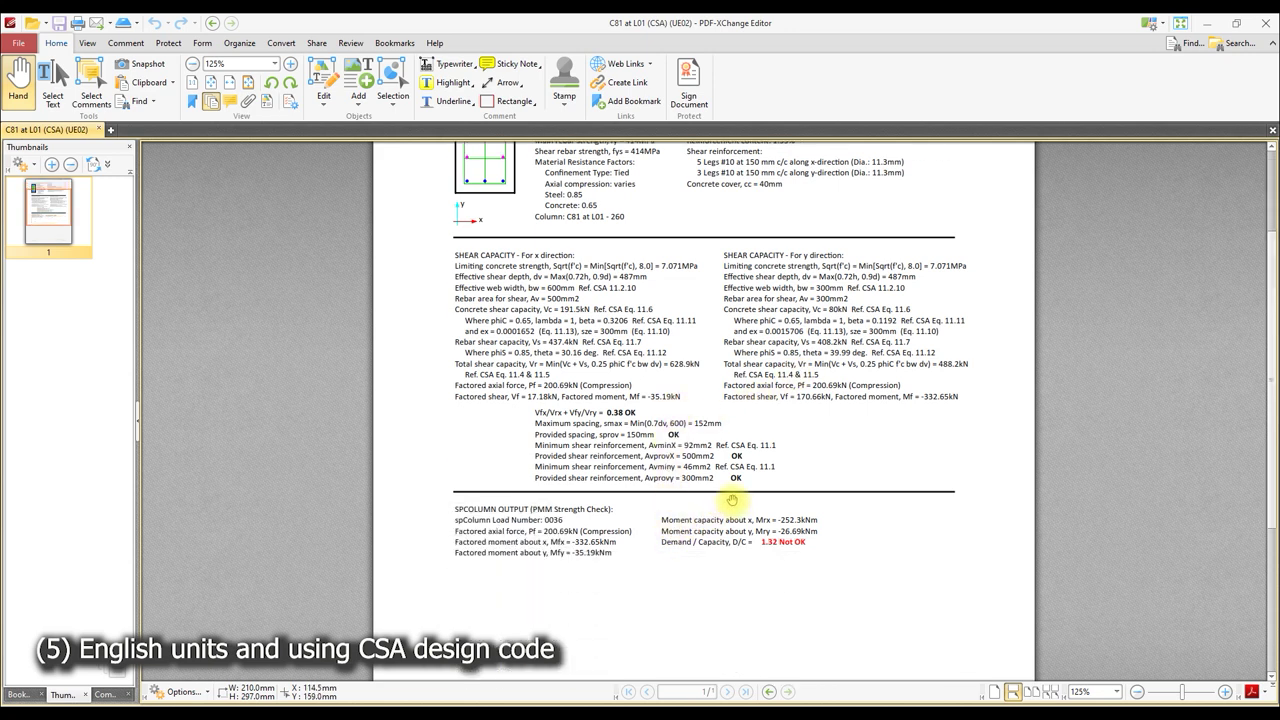
scroll(655, 350, "up", 2)
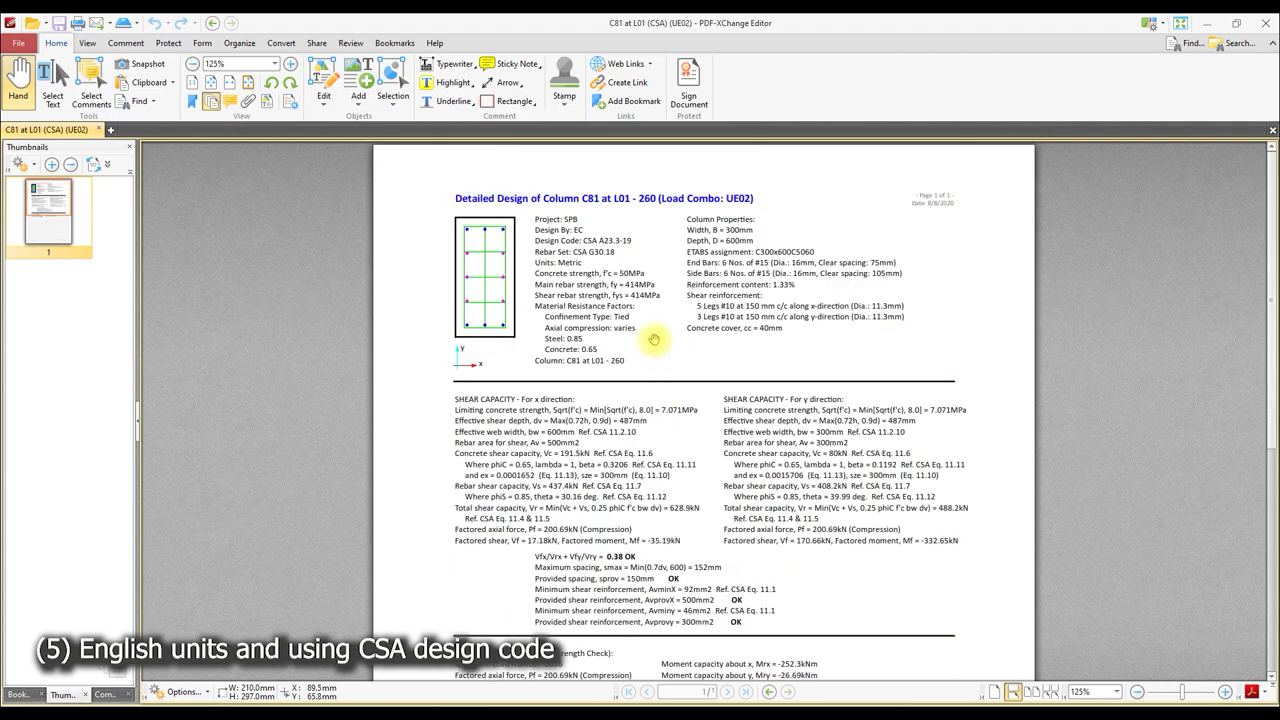
left_click(1265, 22)
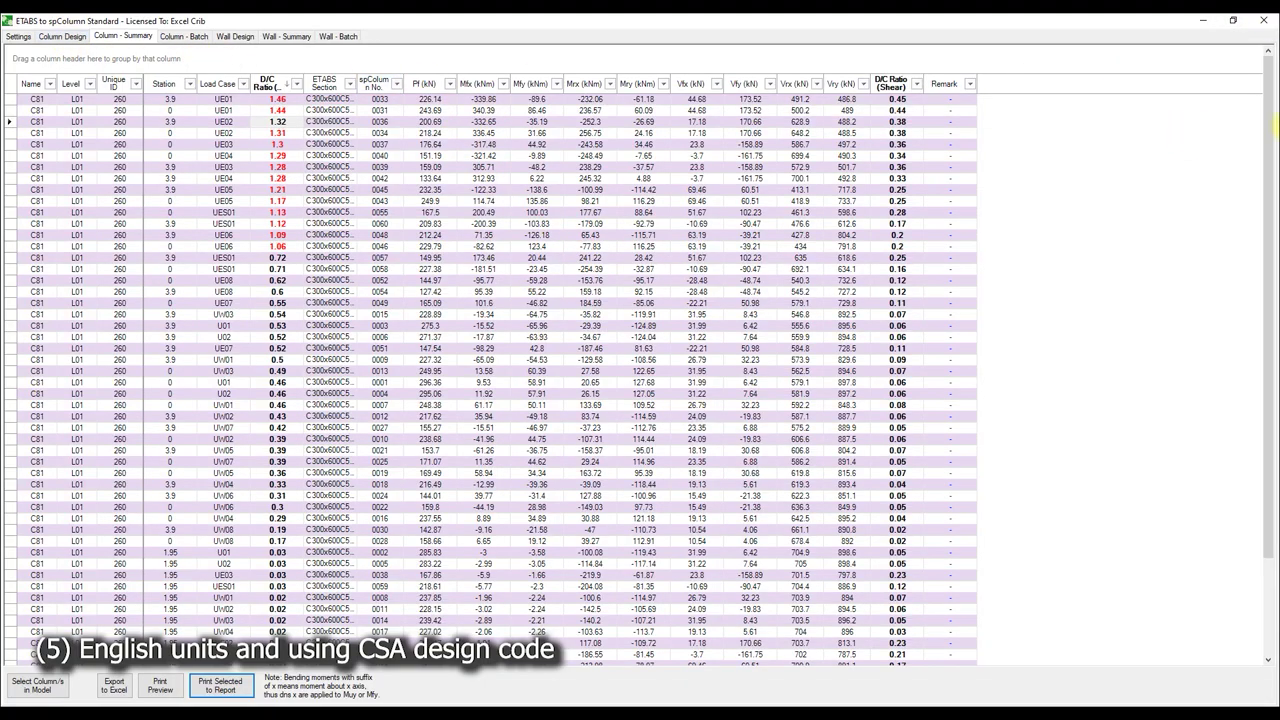
- Select wall pier WW05 on the L01 plan and launch ETABS to spColumn from Tools
left_click_drag(1268, 116, 1268, 318)
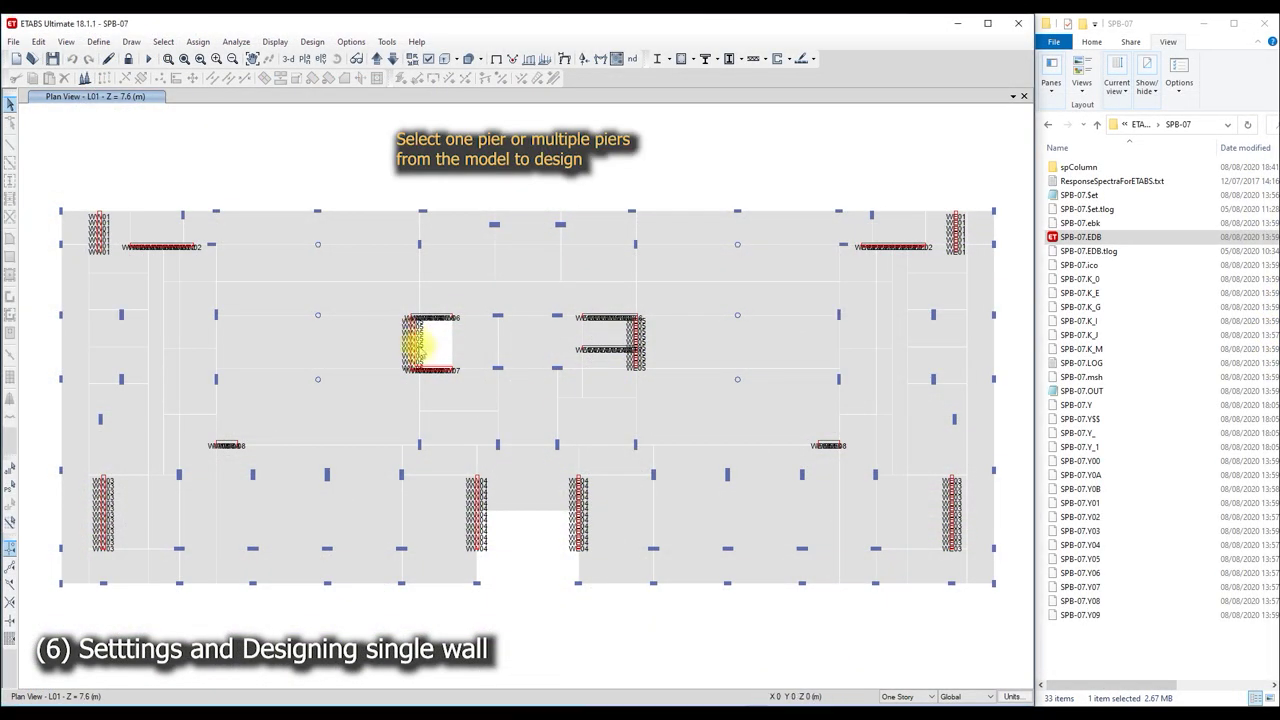
left_click(412, 345)
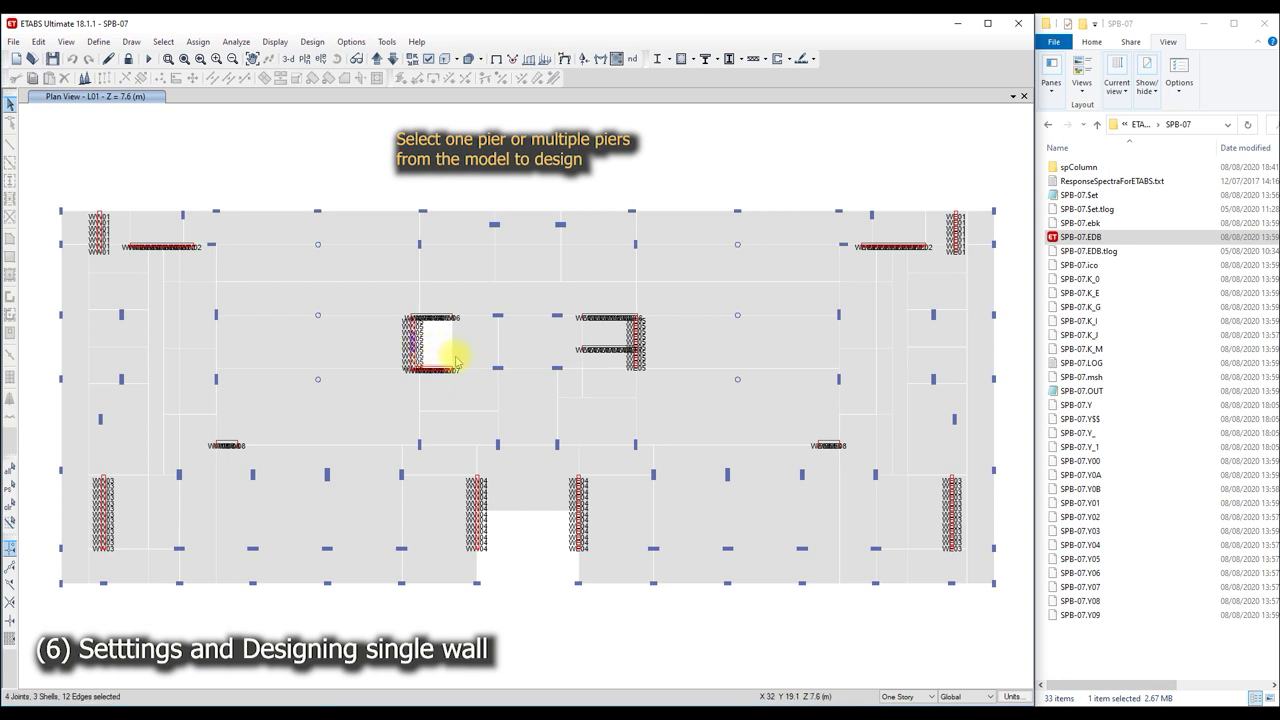
left_click(386, 43)
left_click(412, 72)
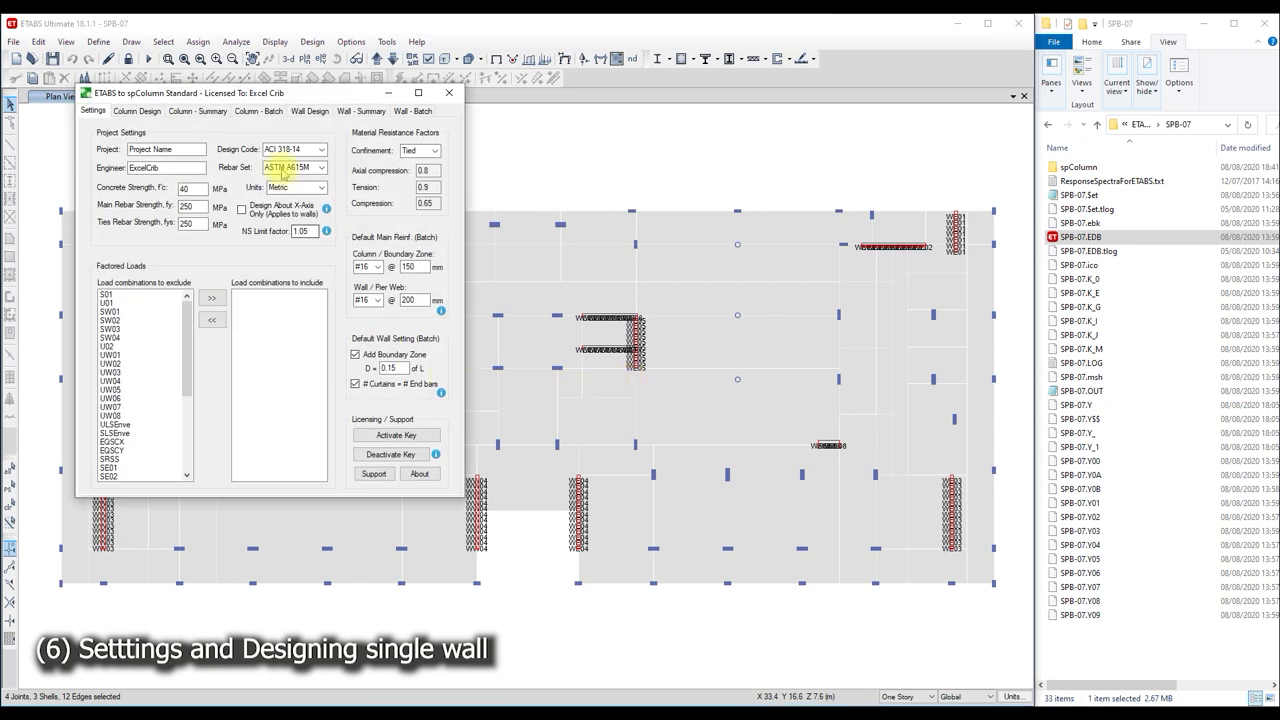
- Set the project to SPB, enter the engineer's initials, and set fy and fys to 414 MPa
left_click_drag(277, 93, 695, 172)
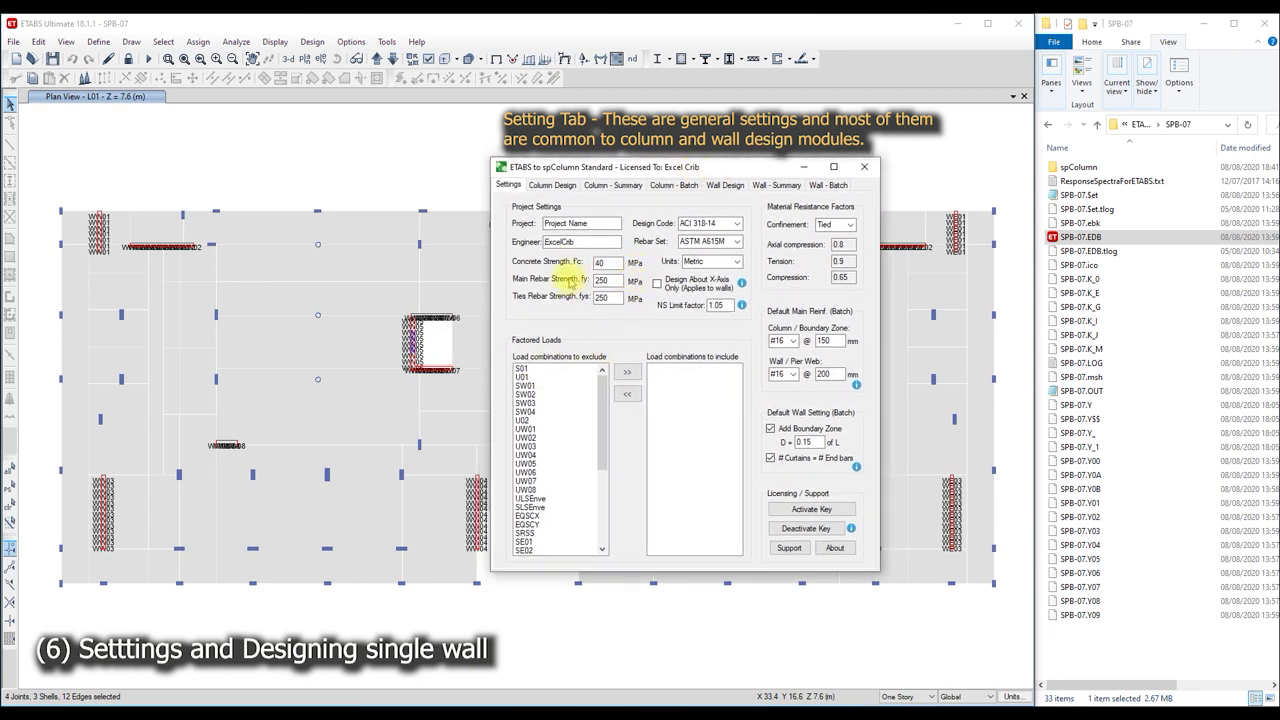
left_click_drag(593, 226, 476, 225)
type("SPB")
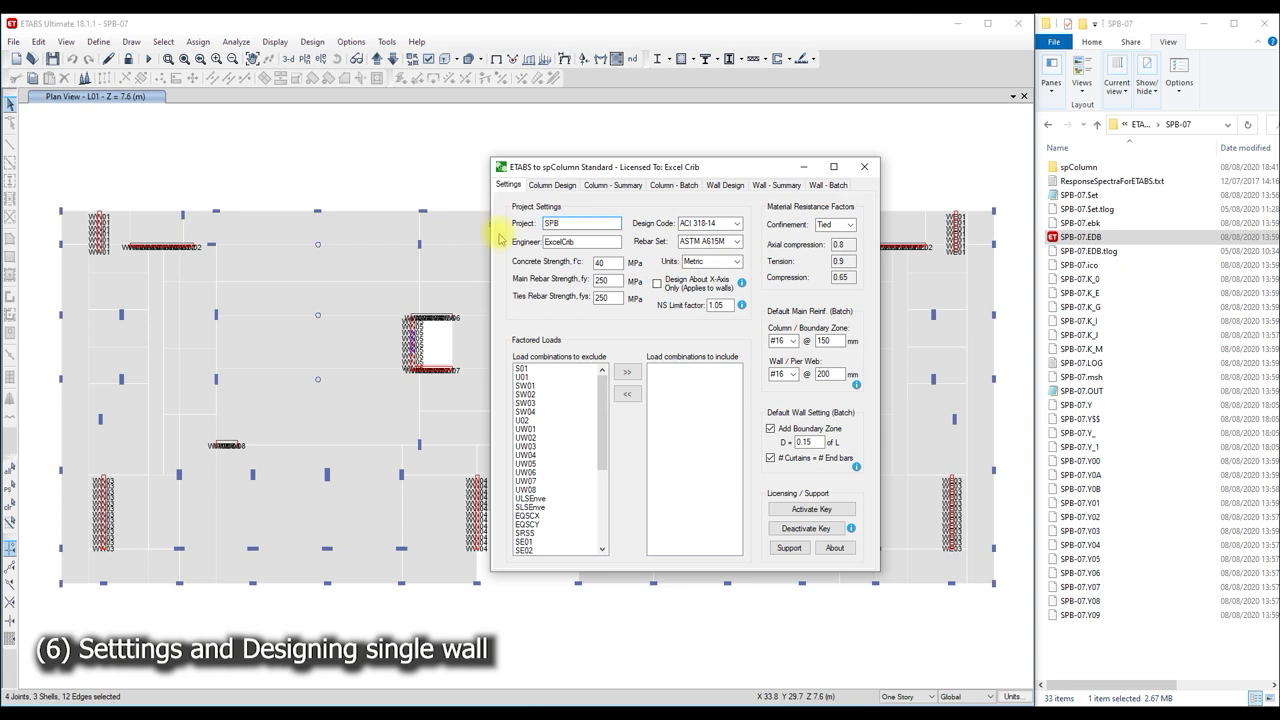
key("Tab")
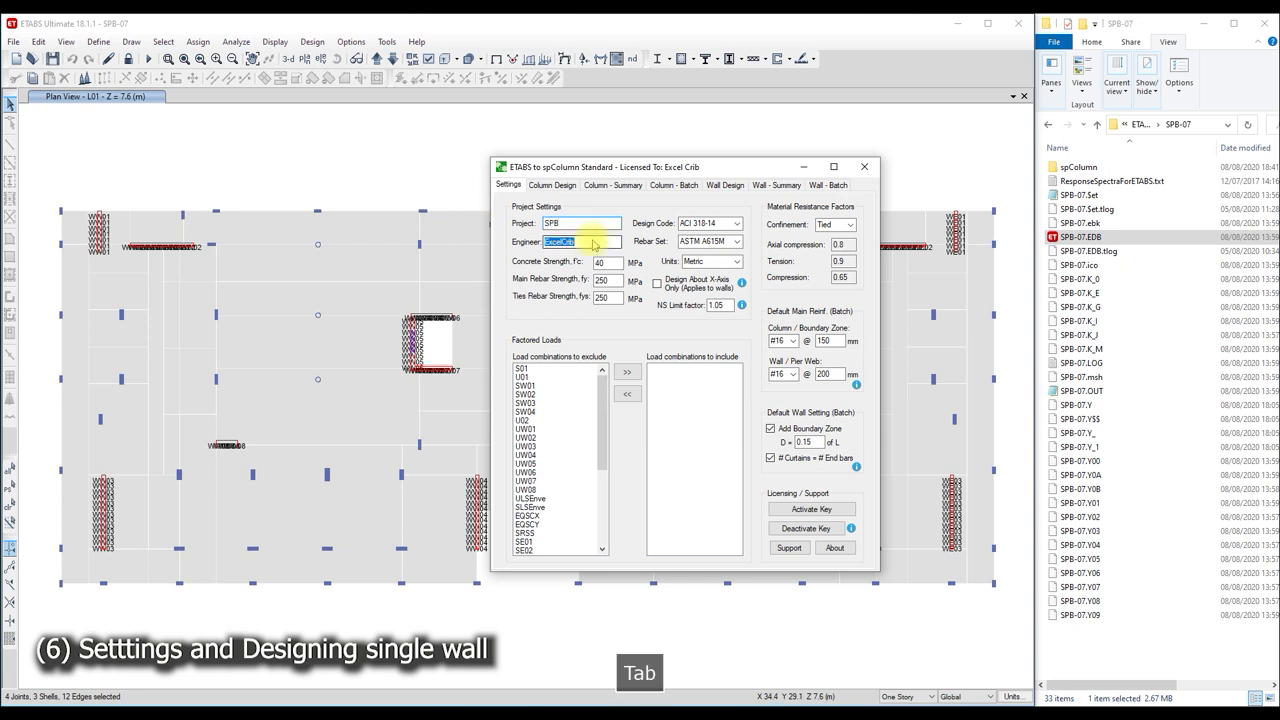
type("EC")
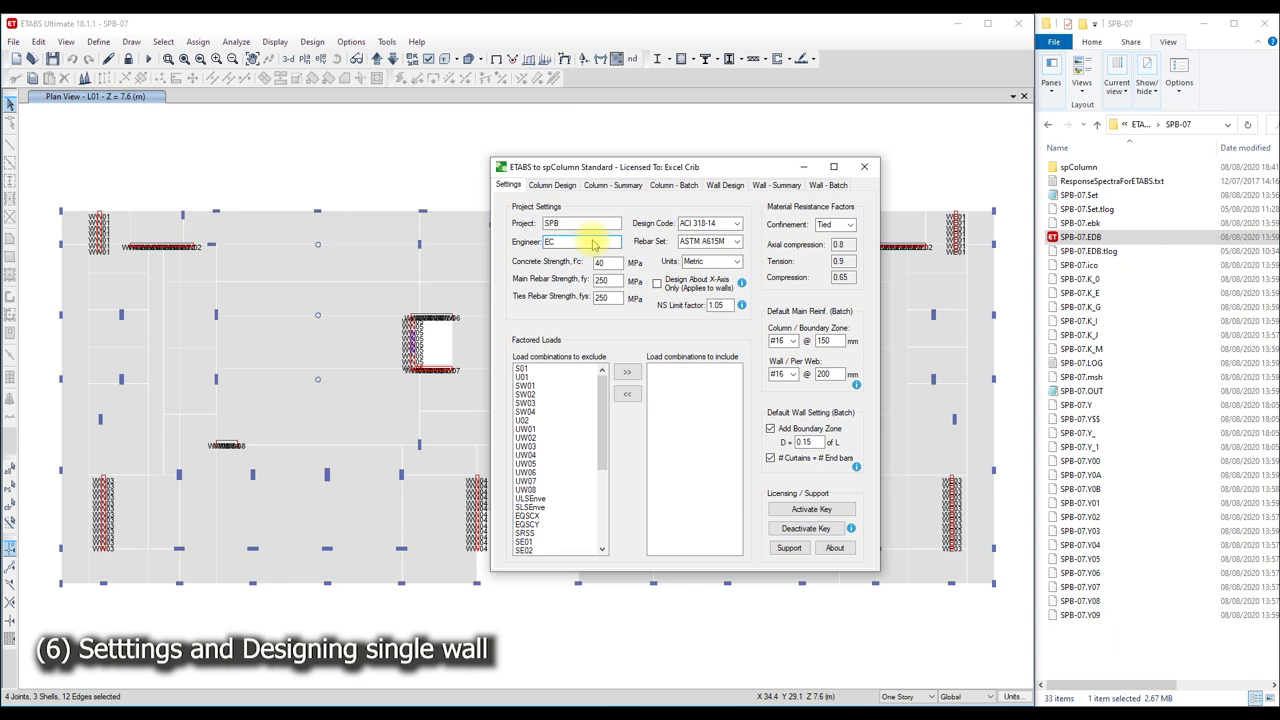
double_click(603, 281)
type("414")
key("Tab")
type("4")
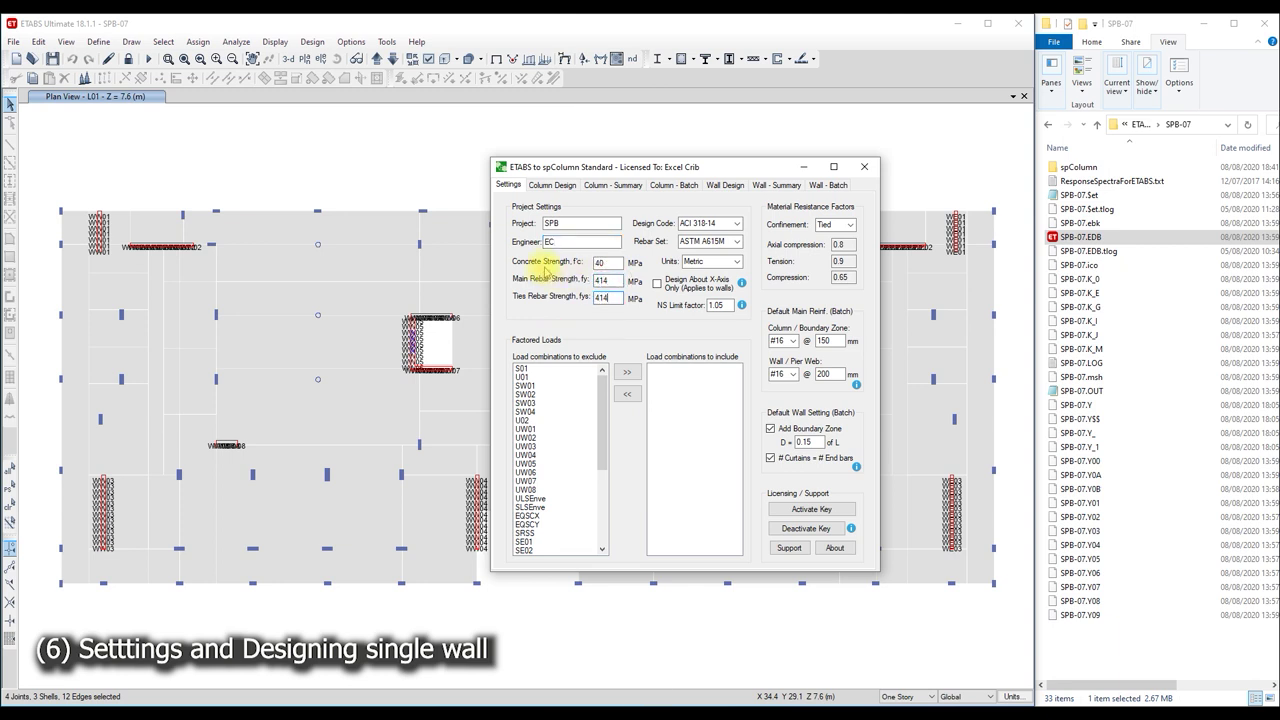
- Choose ACI 318-19 as the design code, keeping confinement as Tied
left_click(738, 225)
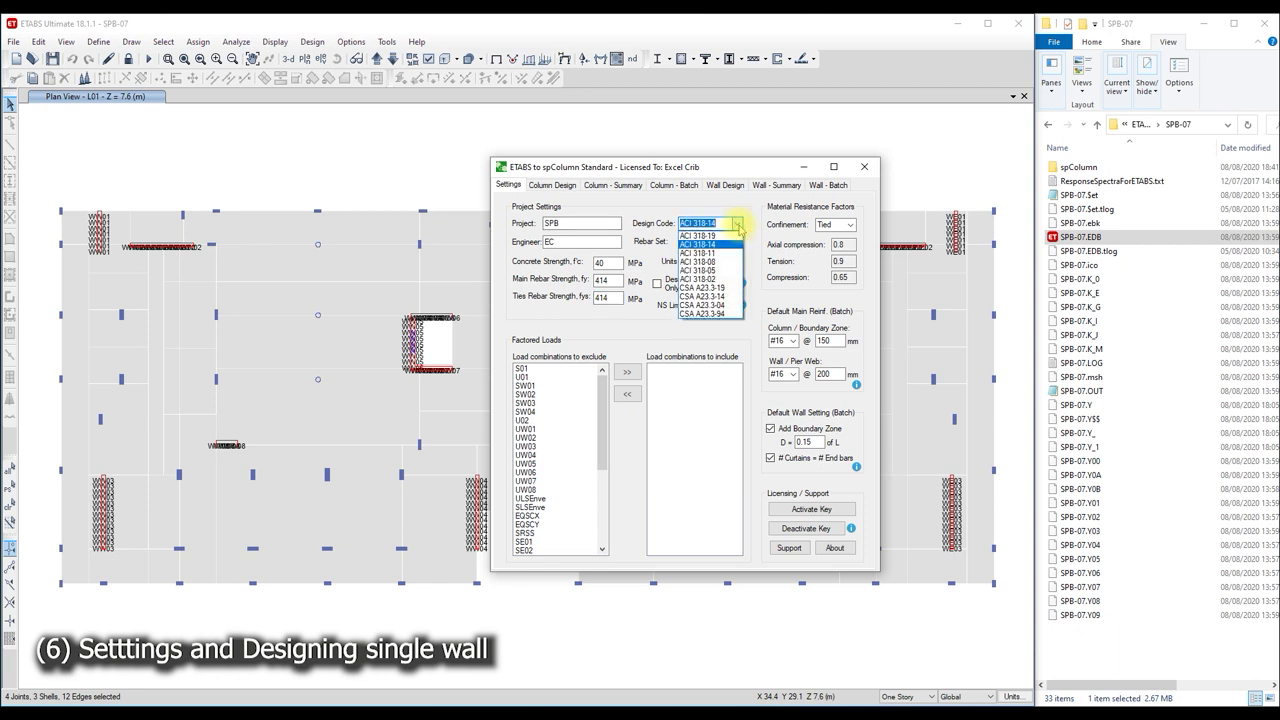
left_click(724, 236)
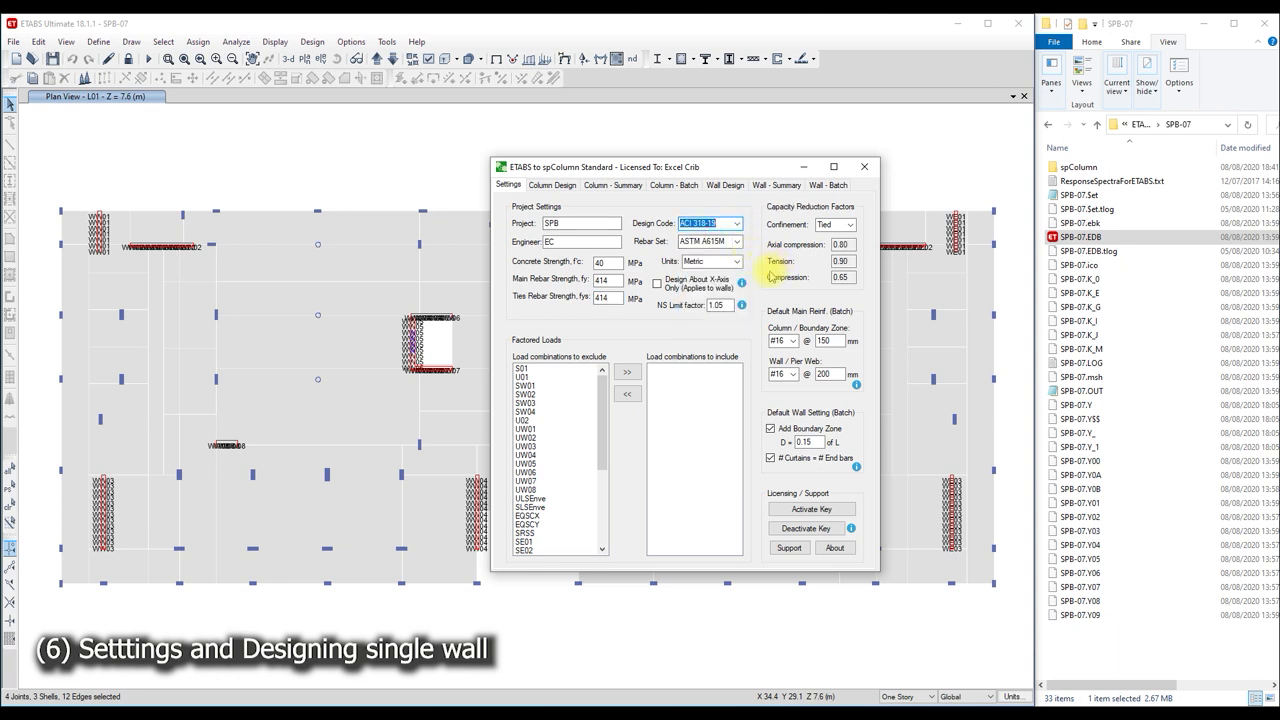
mouse_move(742, 284)
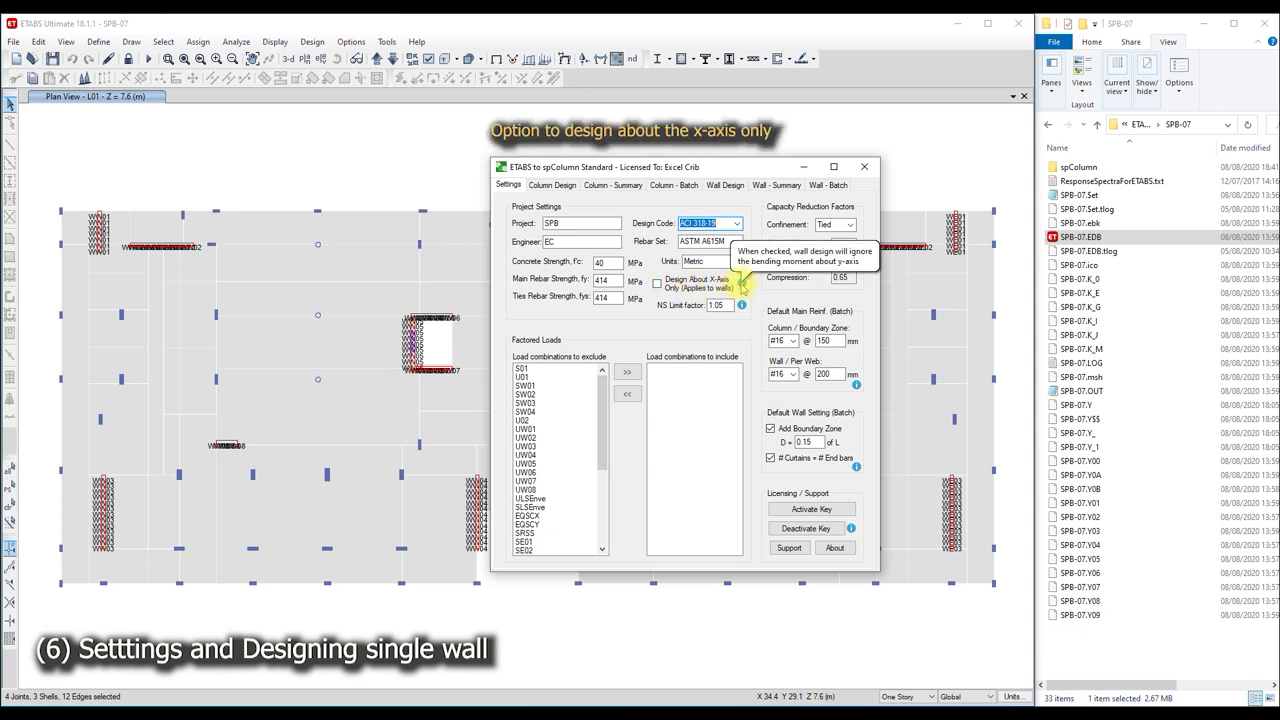
left_click(668, 286)
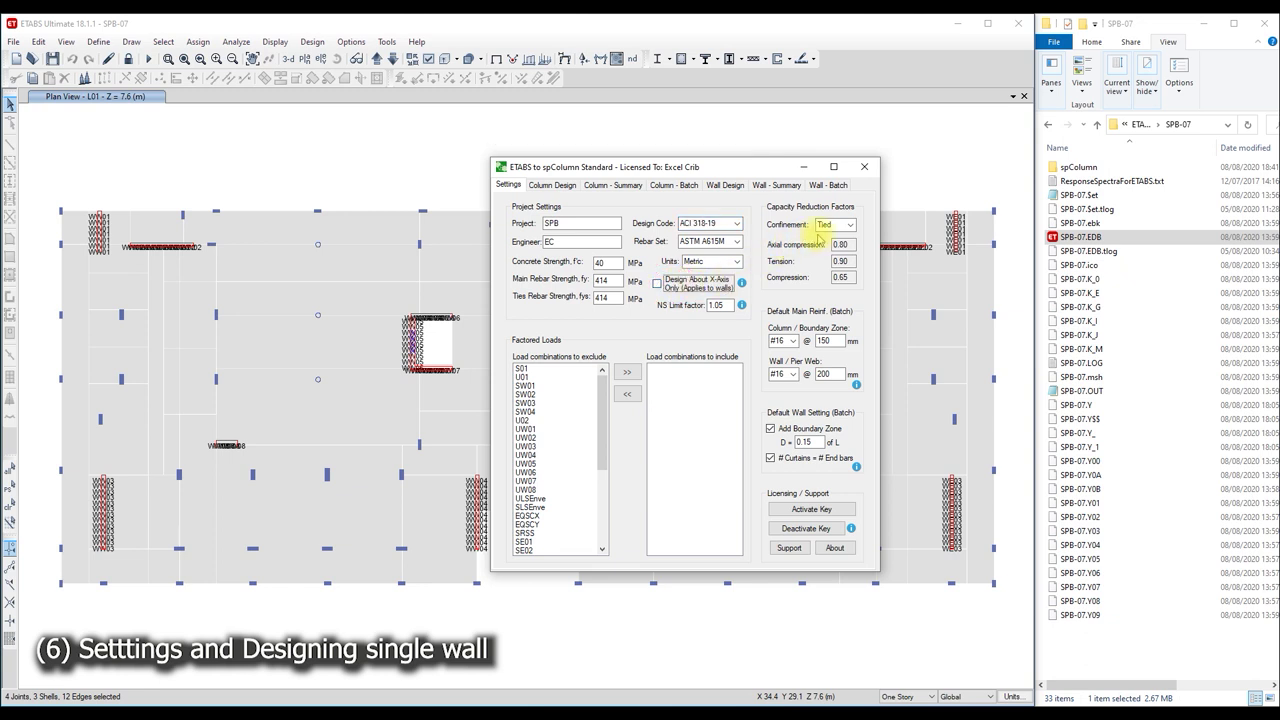
left_click(850, 230)
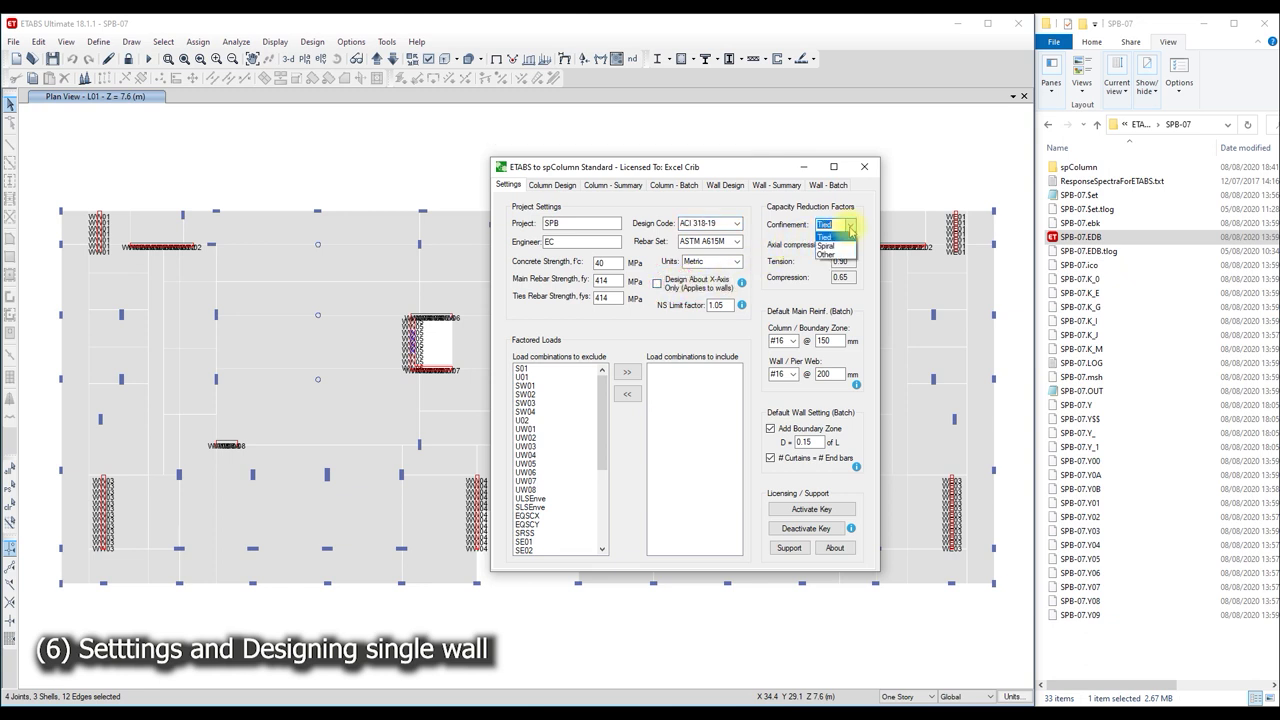
left_click(830, 254)
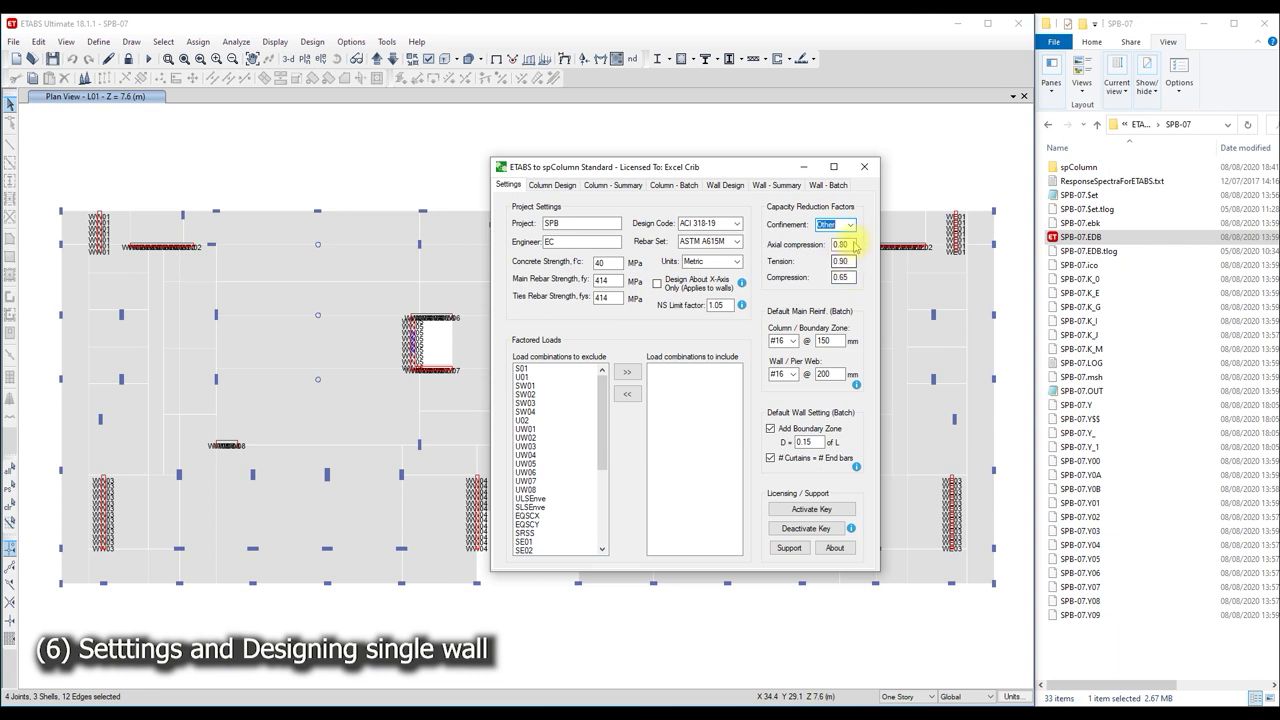
left_click(850, 224)
left_click(830, 236)
- Include load combinations U01, U02 and UW01–UW08, then show the wall design page for WW05
left_click(545, 377)
left_click(627, 372)
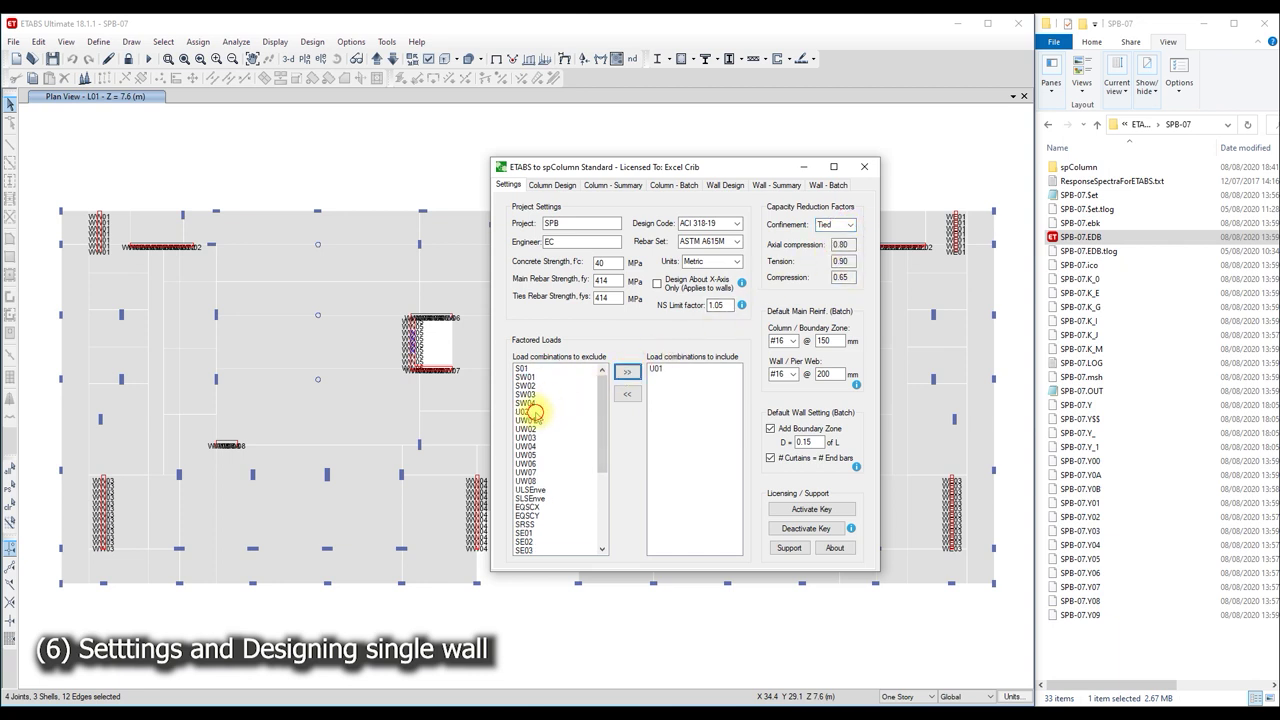
left_click_drag(536, 412, 530, 481)
left_click(627, 372)
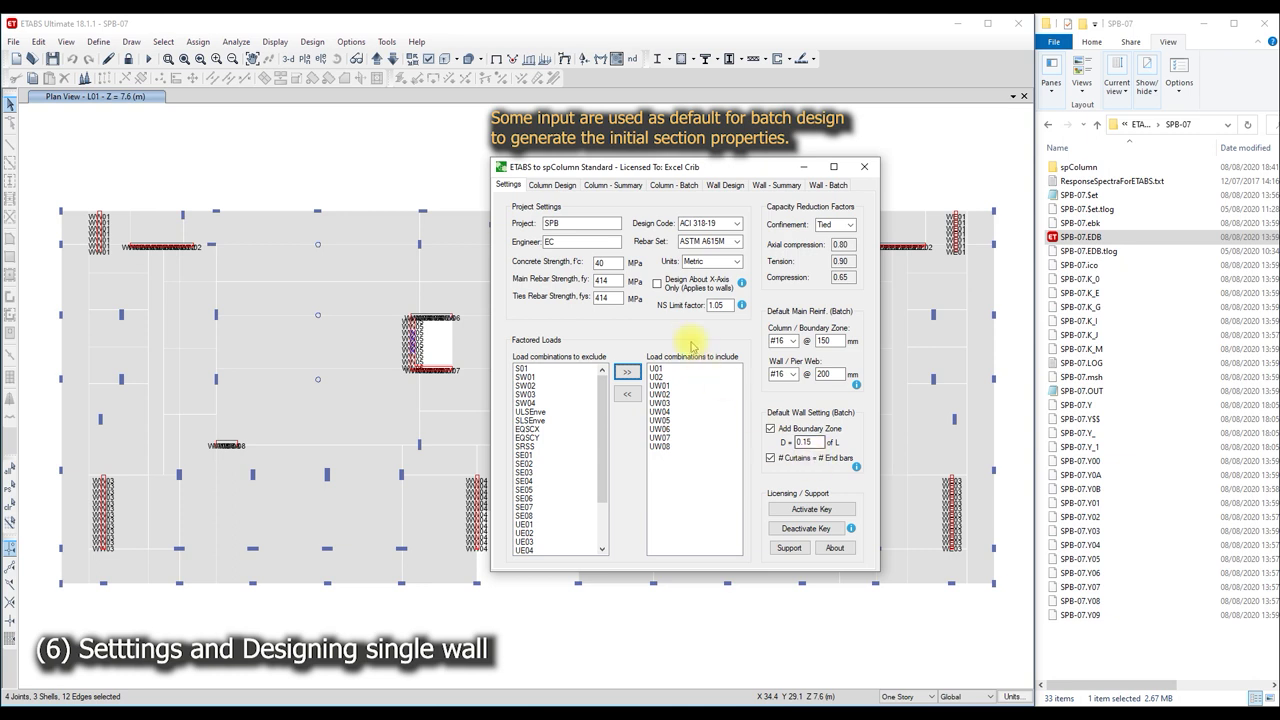
left_click(724, 187)
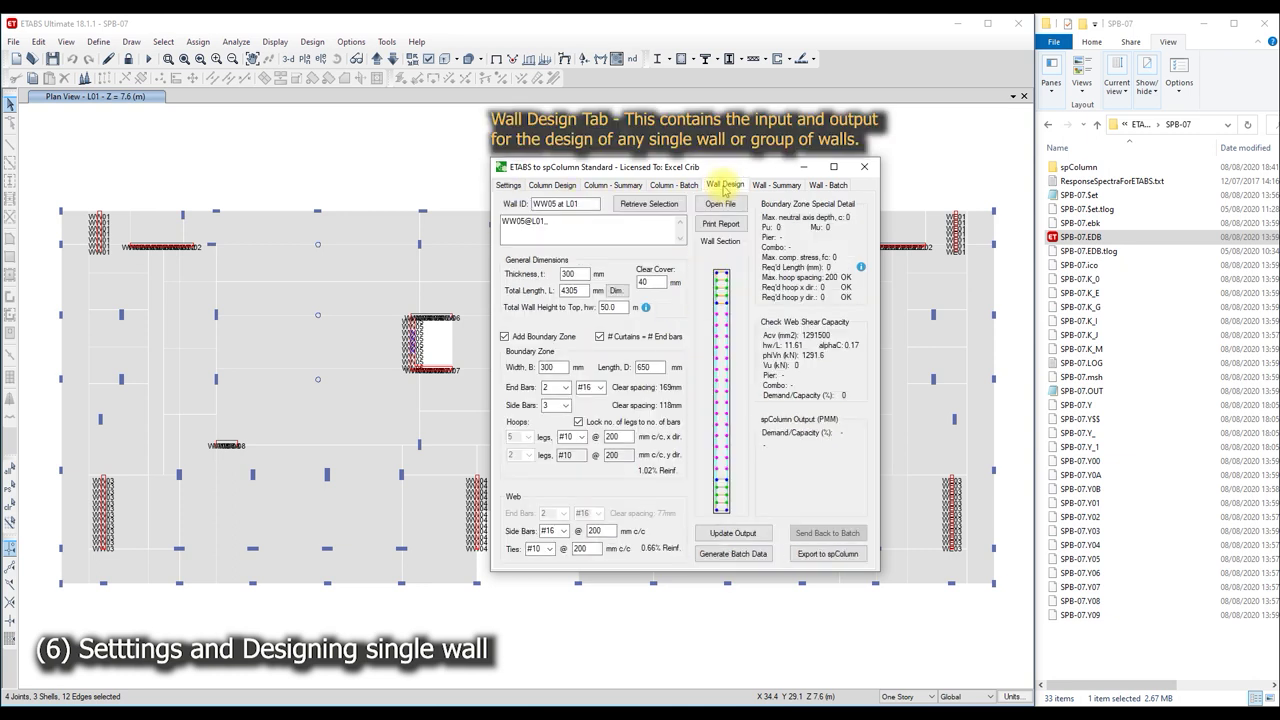
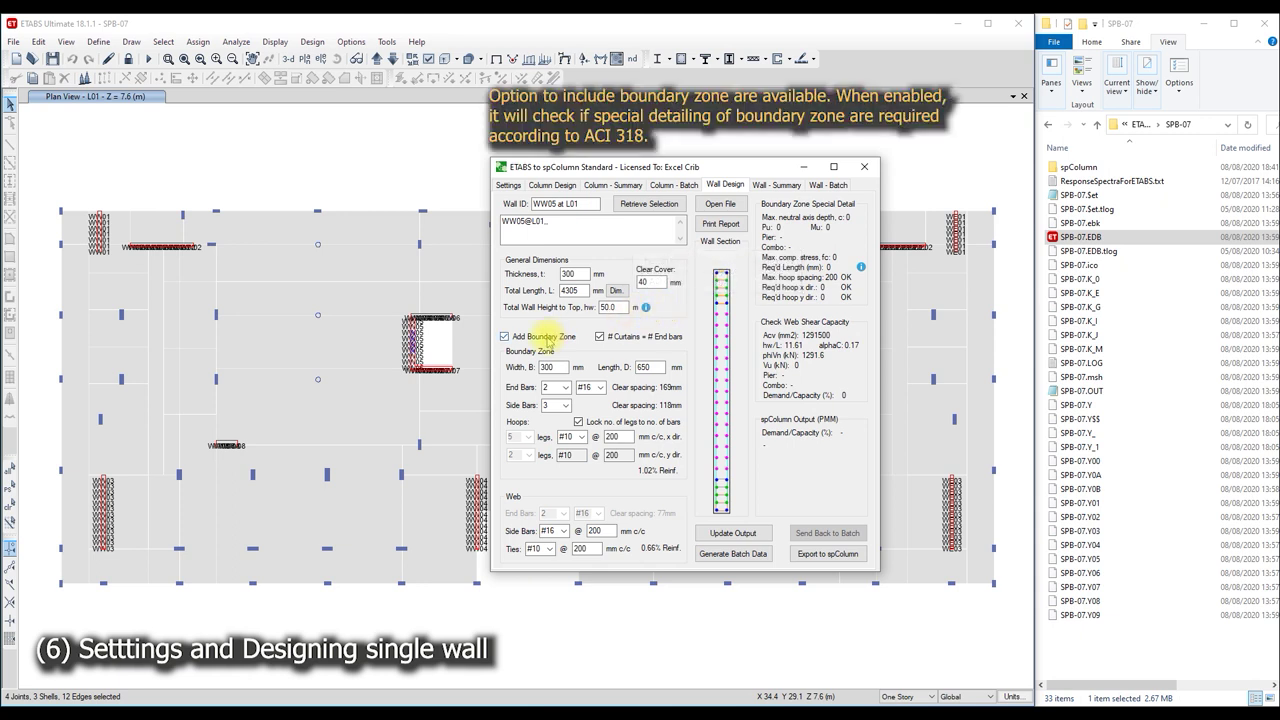
- Remove the boundary zone and set the web end bars to three #25
left_click(548, 343)
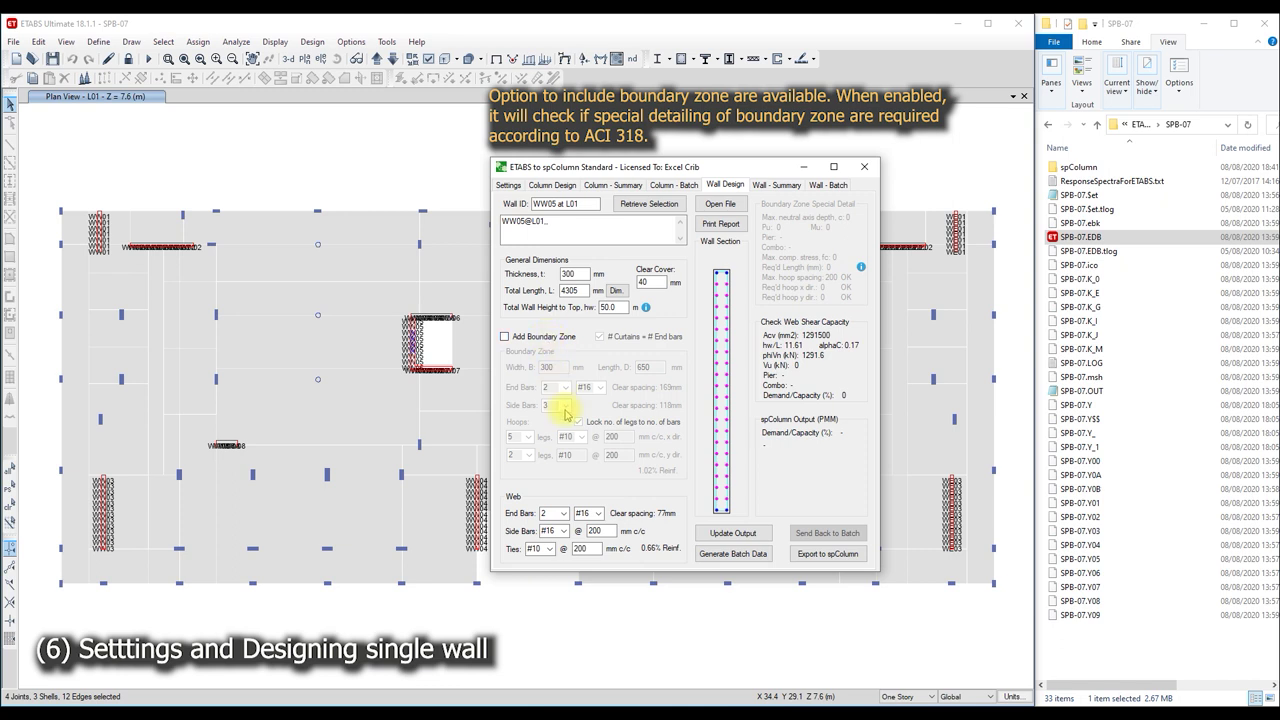
left_click(563, 513)
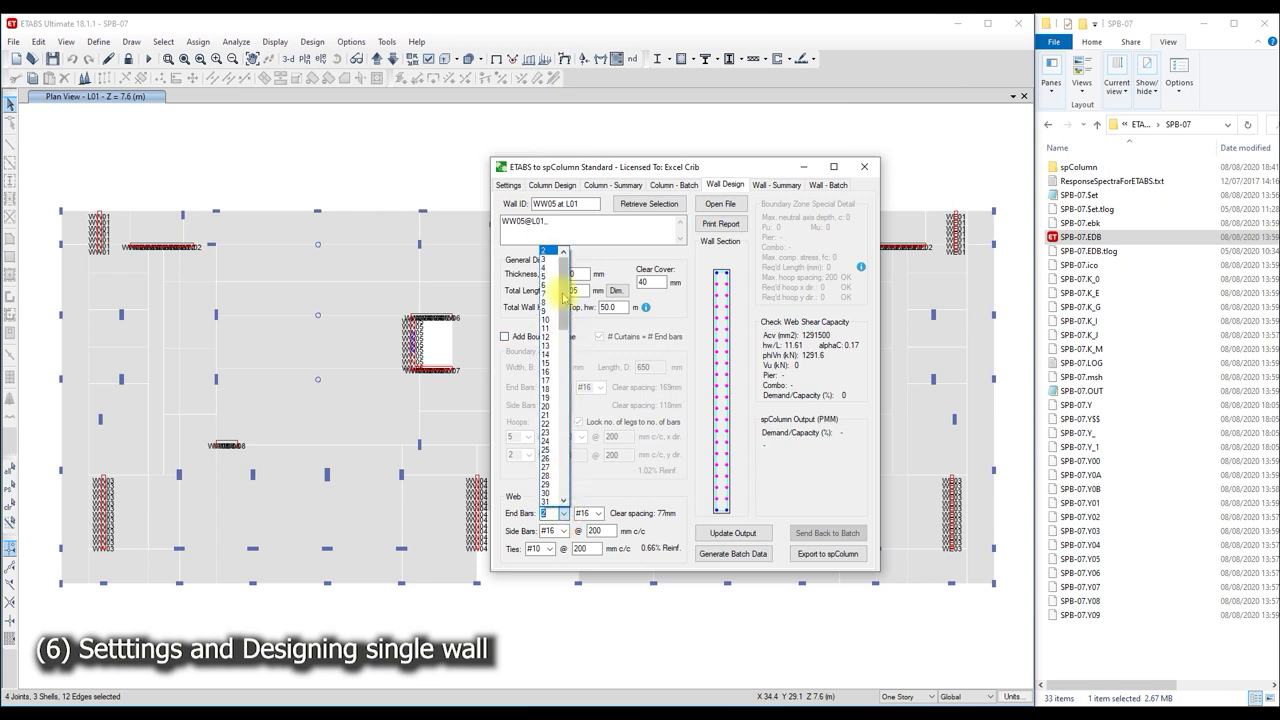
left_click(553, 263)
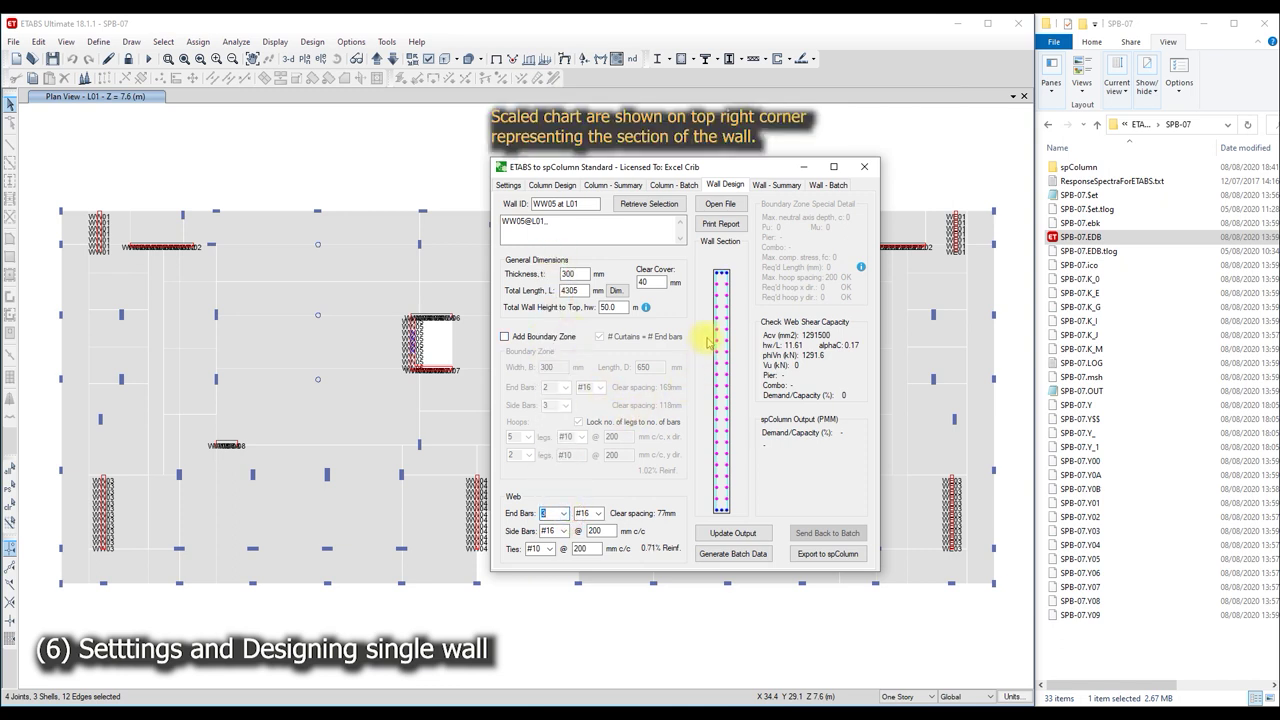
left_click(598, 512)
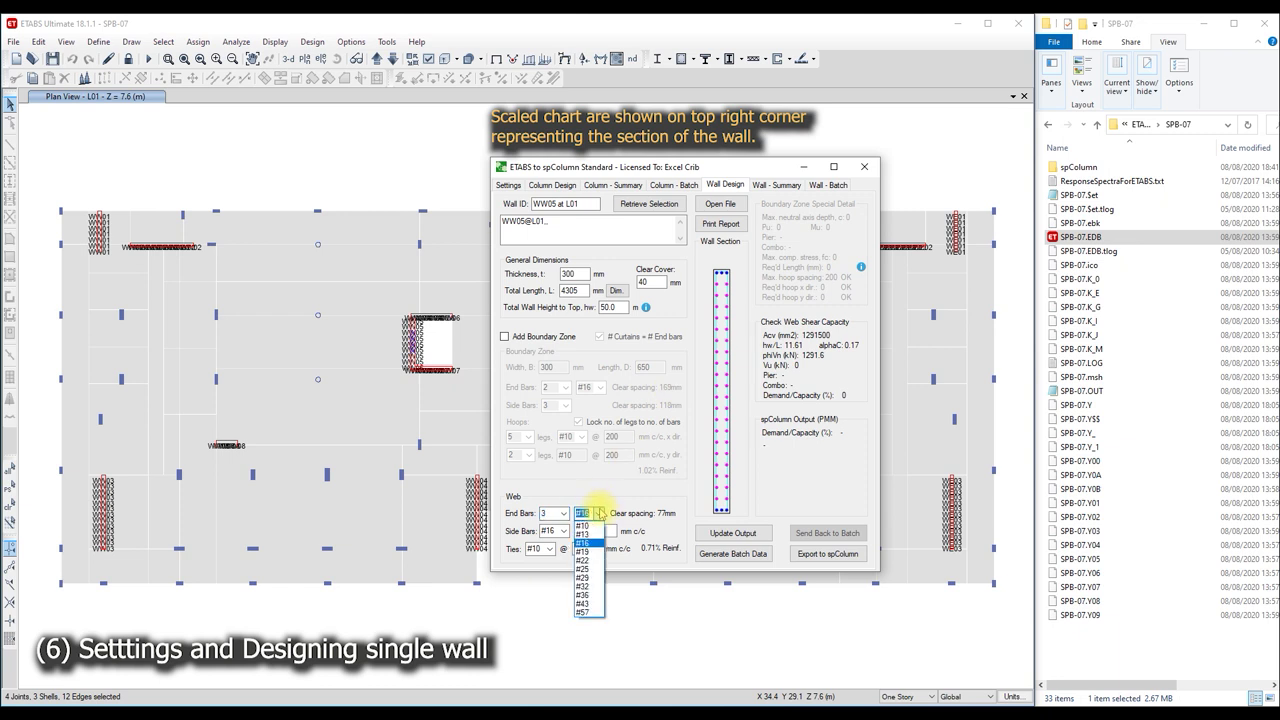
left_click(583, 560)
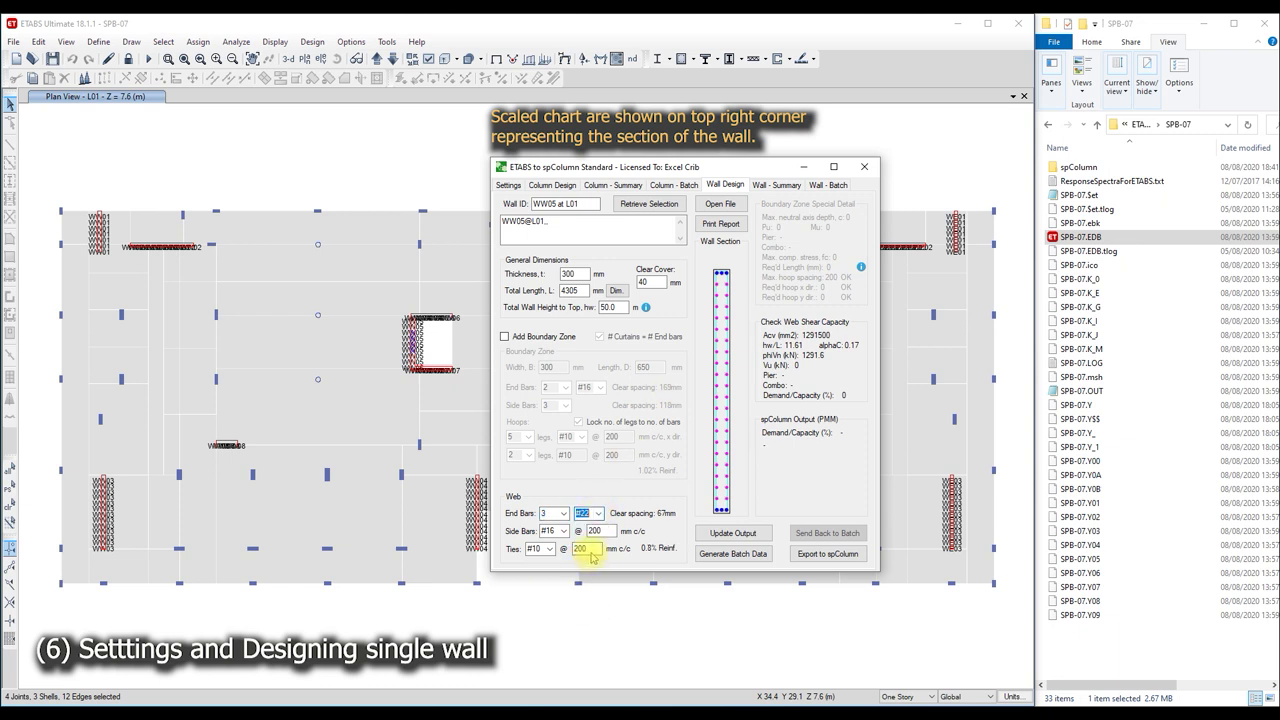
left_click(598, 513)
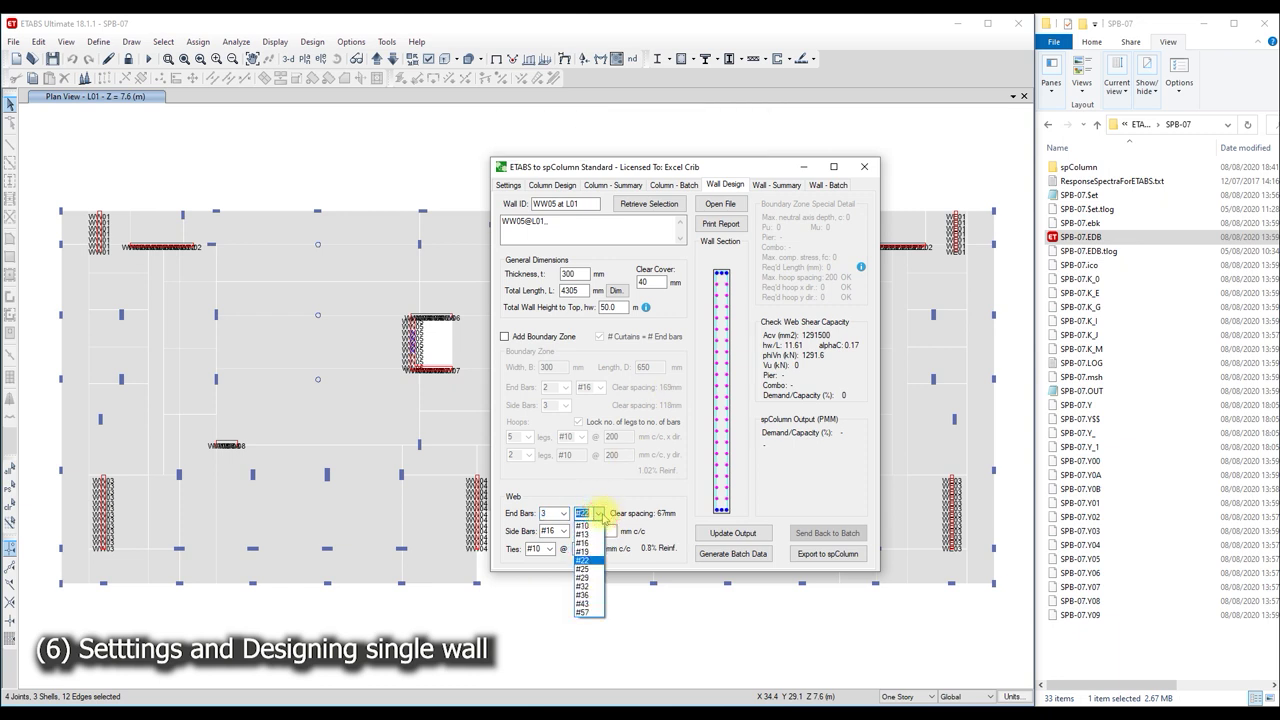
left_click(589, 569)
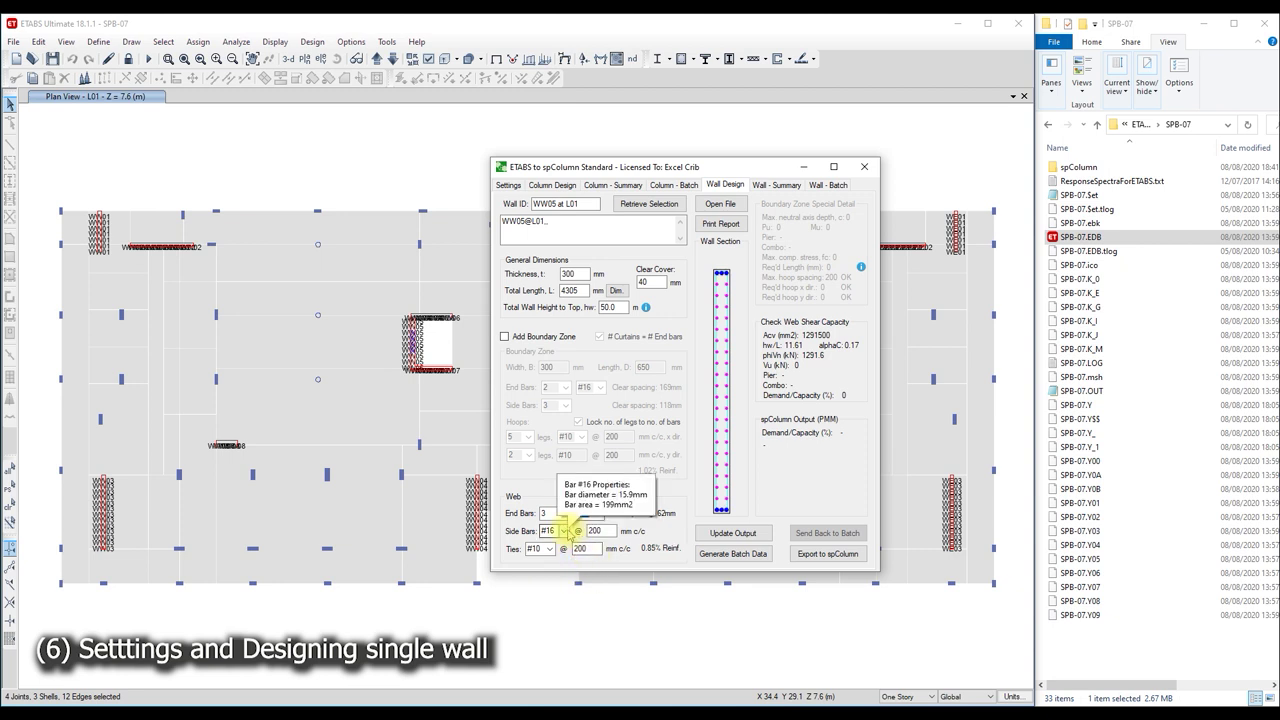
- Set web side bars to #22 at 150 mm, update the output, then re-enable the boundary zone
left_click(566, 532)
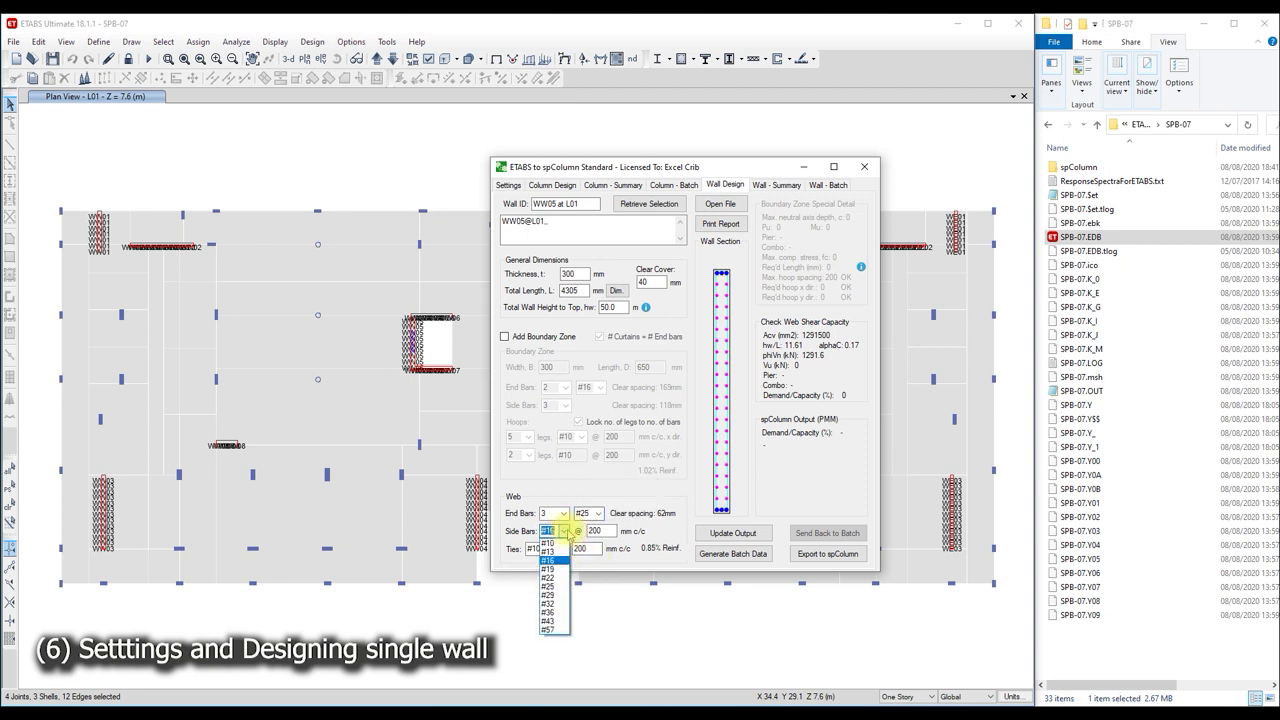
left_click(548, 578)
double_click(600, 531)
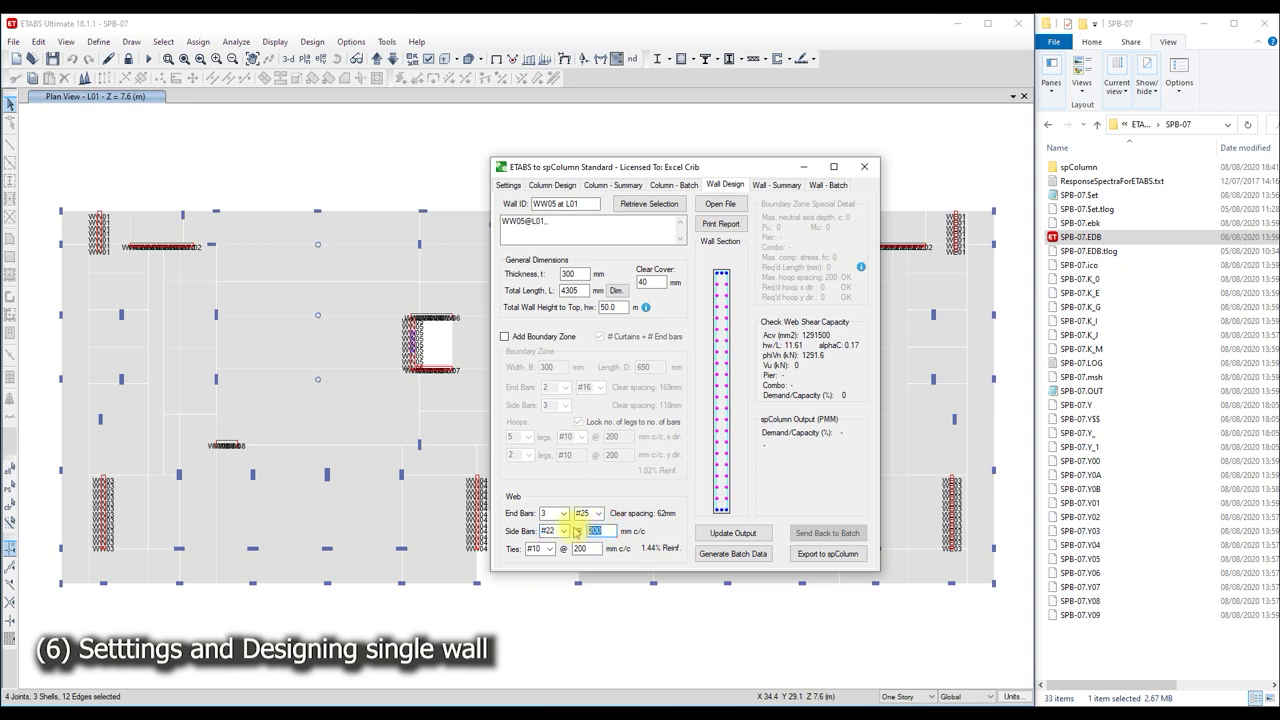
type("150")
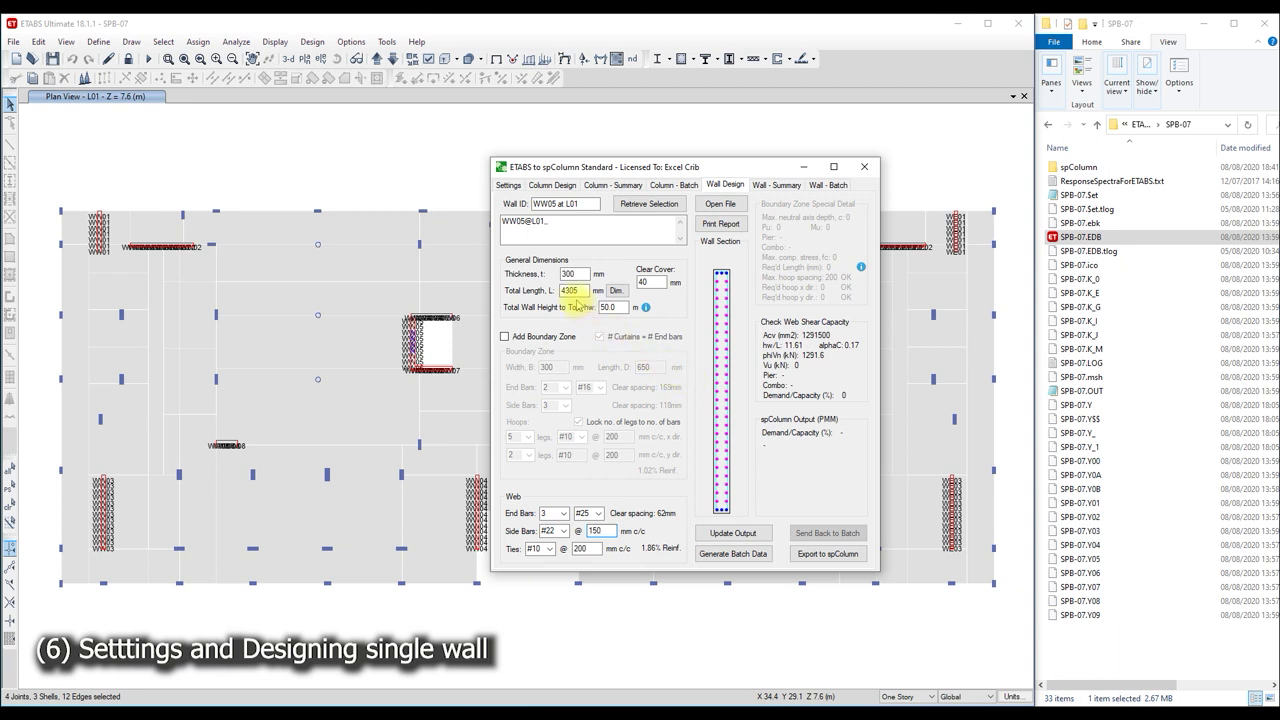
left_click(735, 533)
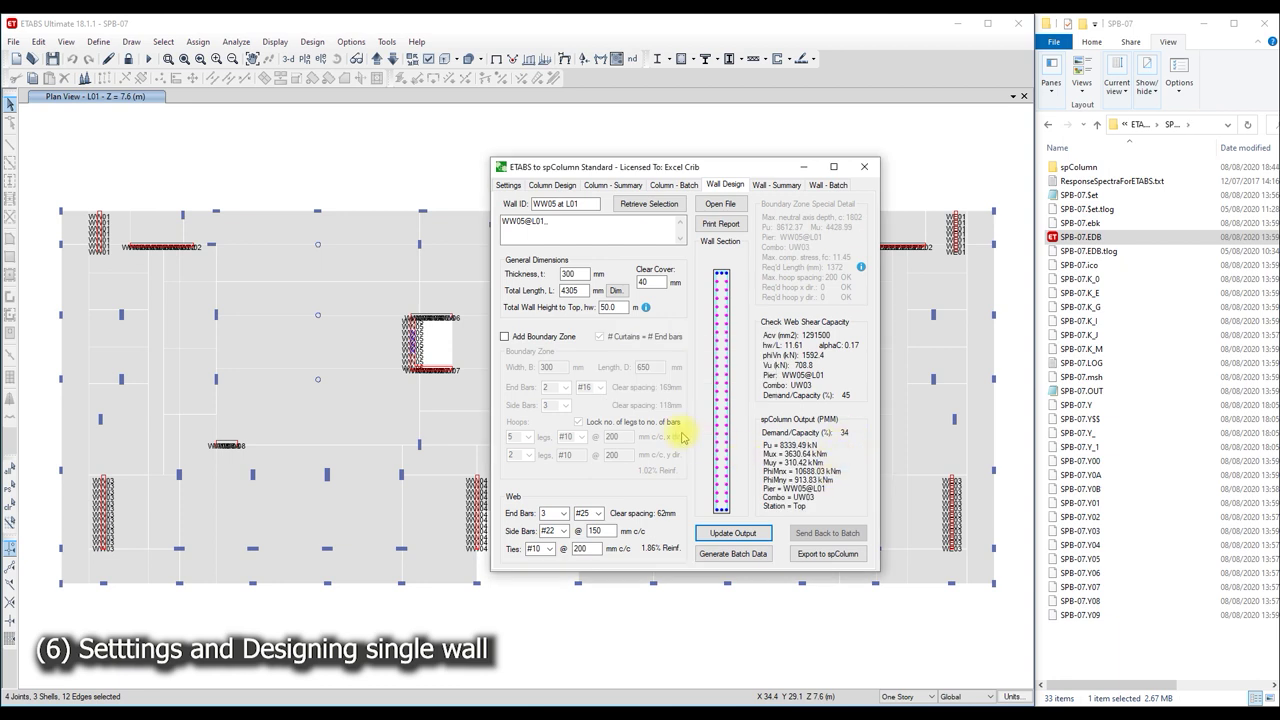
left_click(537, 343)
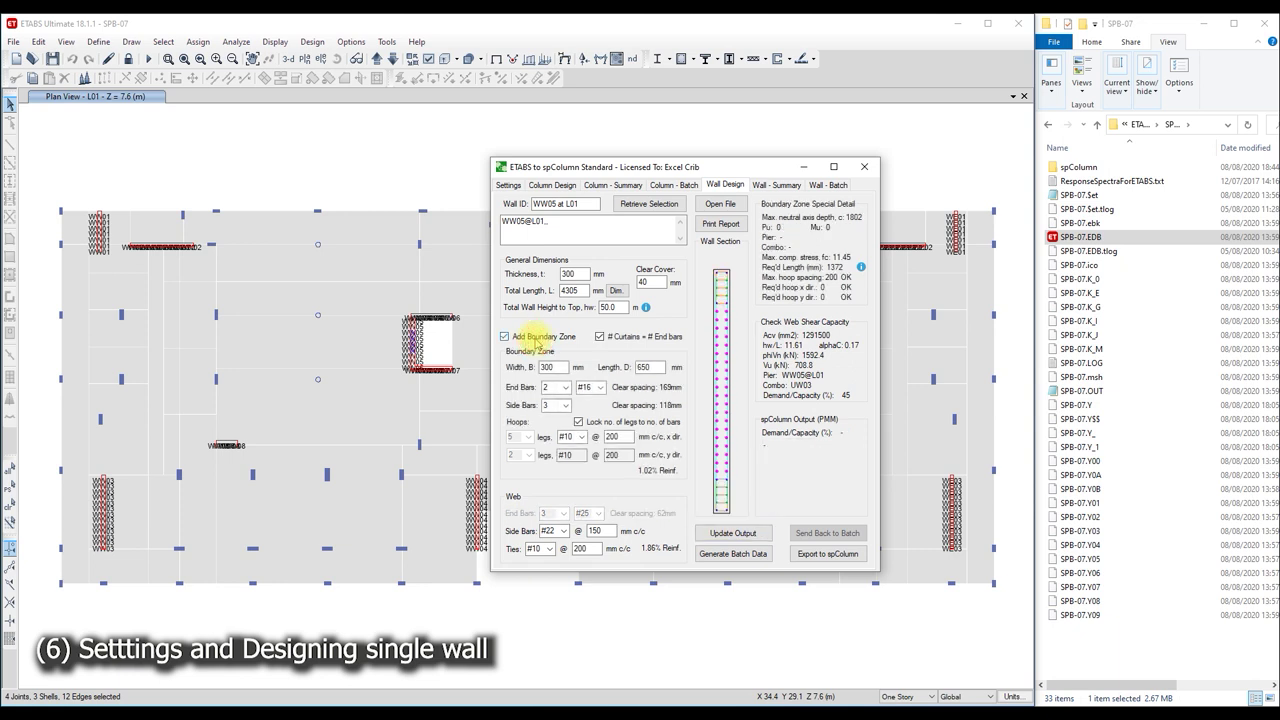
- Give the boundary zone four #25 end bars and a 500 mm width
left_click(598, 389)
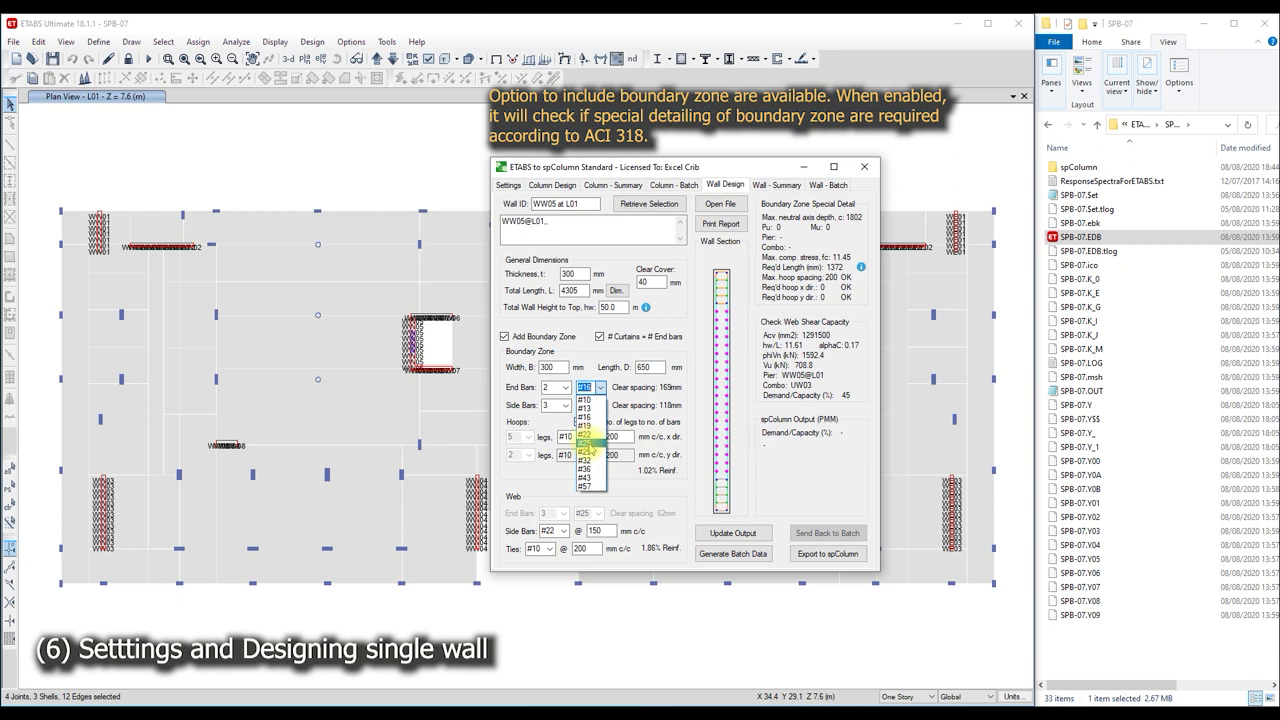
left_click(588, 442)
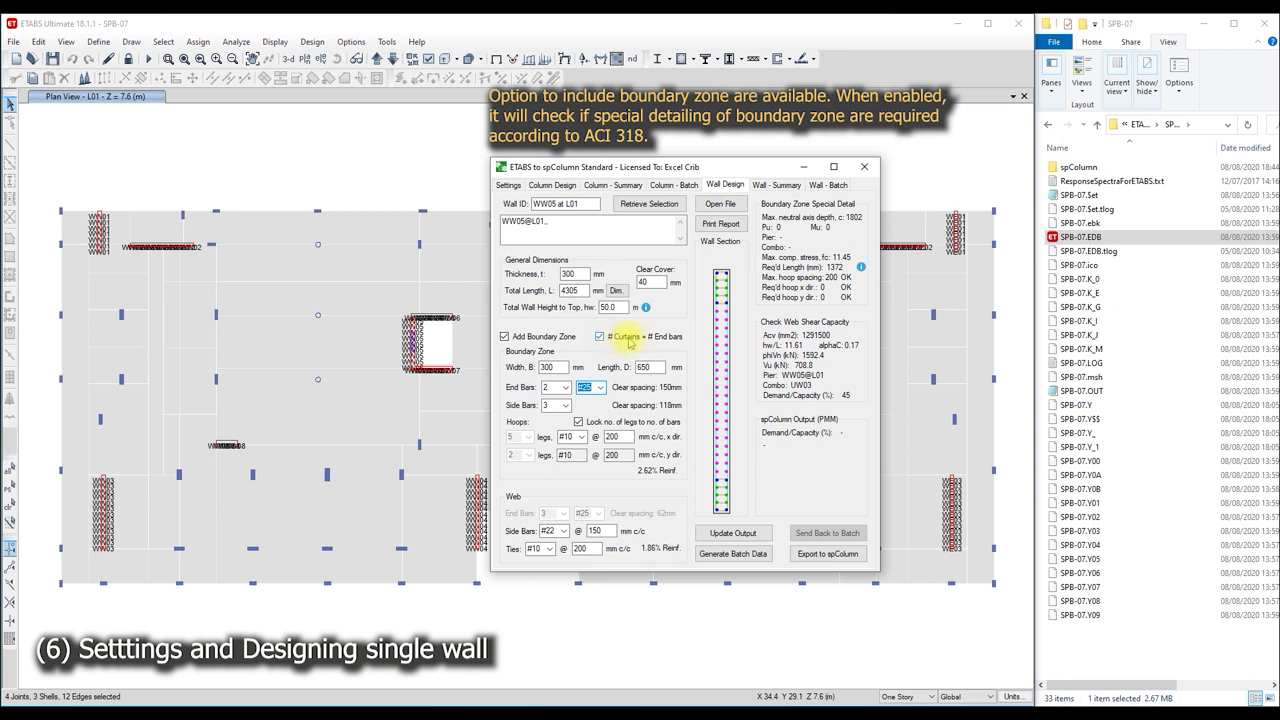
left_click(628, 340)
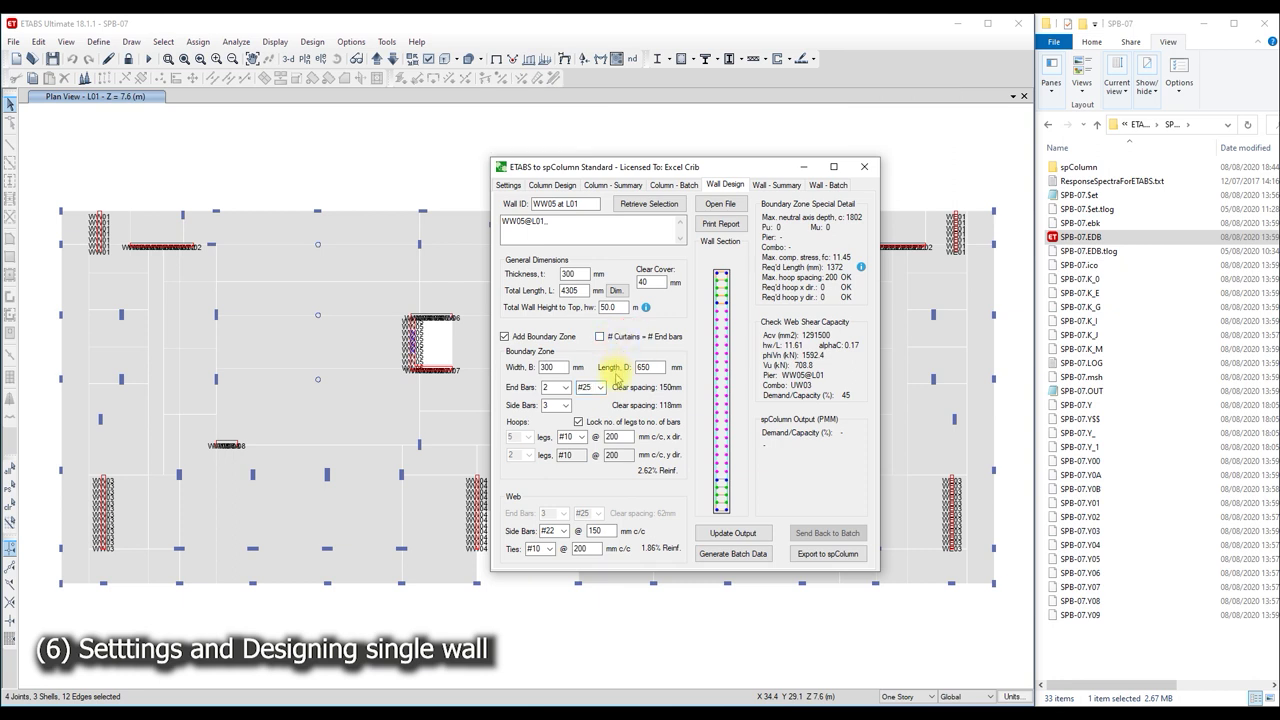
double_click(553, 367)
type("500")
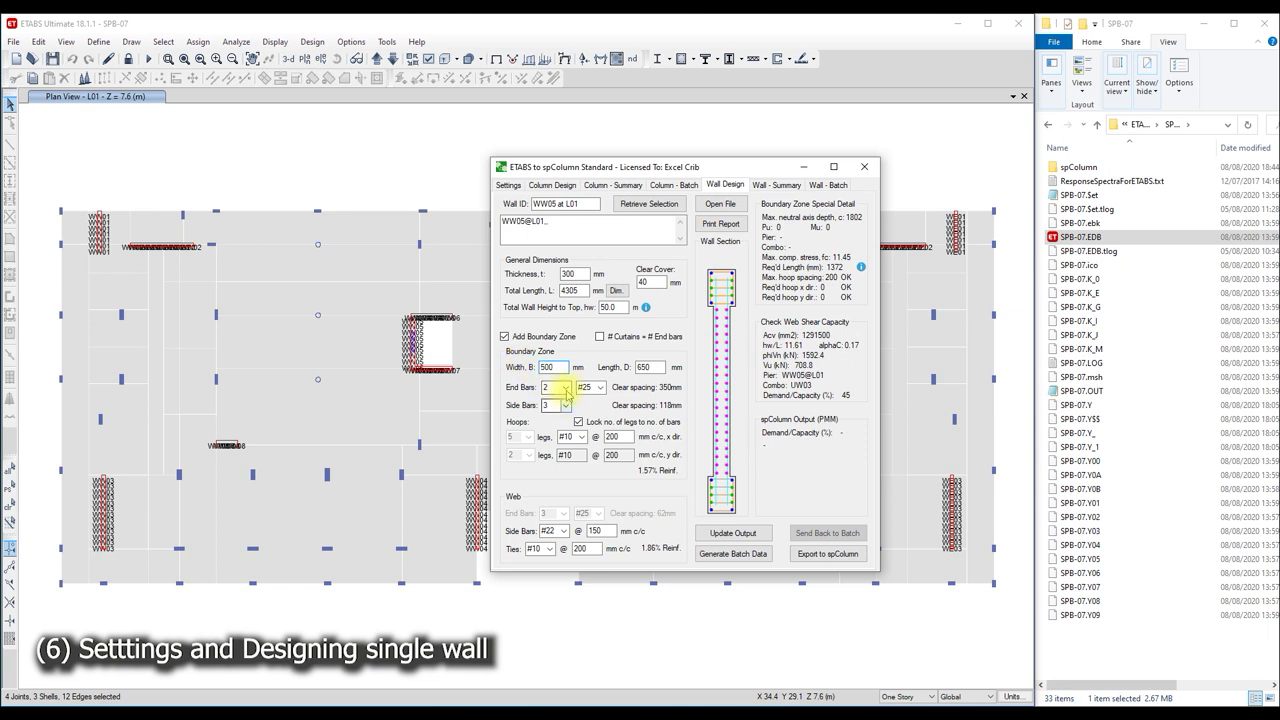
left_click(565, 387)
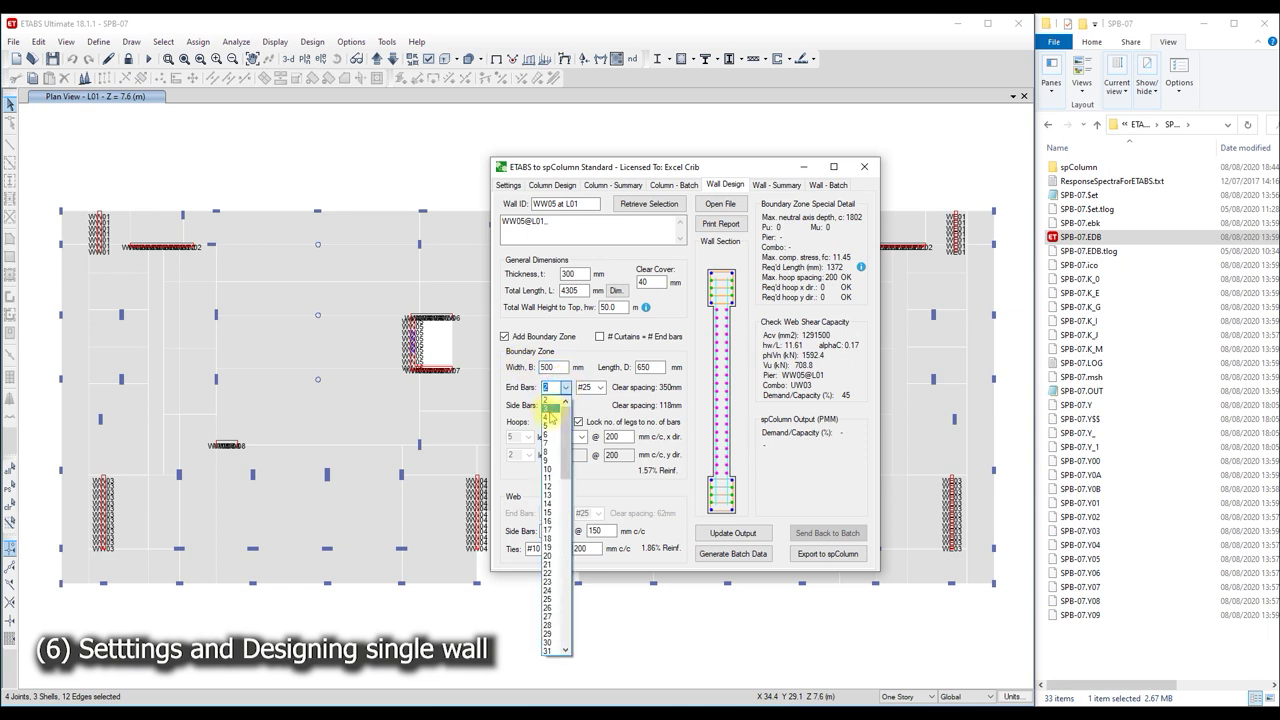
left_click(549, 417)
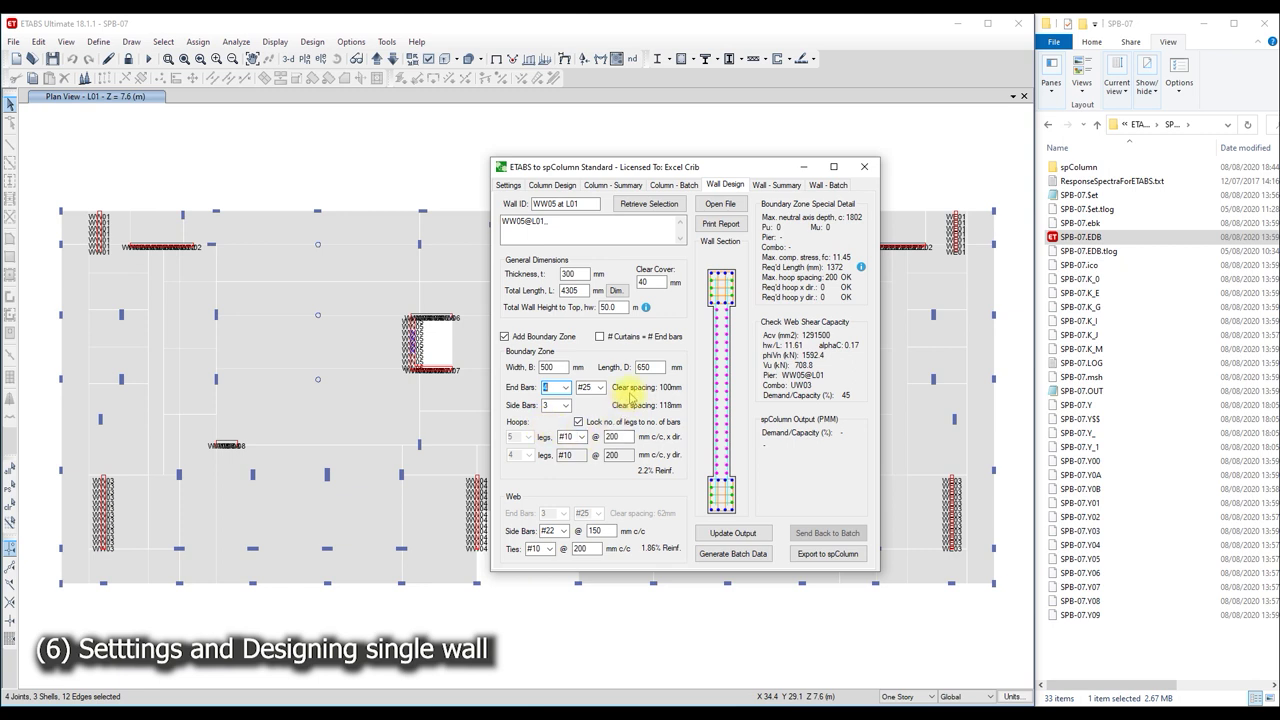
- Set two hoop legs in each direction, then relock hoop legs and curtains to the end bars
left_click(588, 424)
left_click(527, 437)
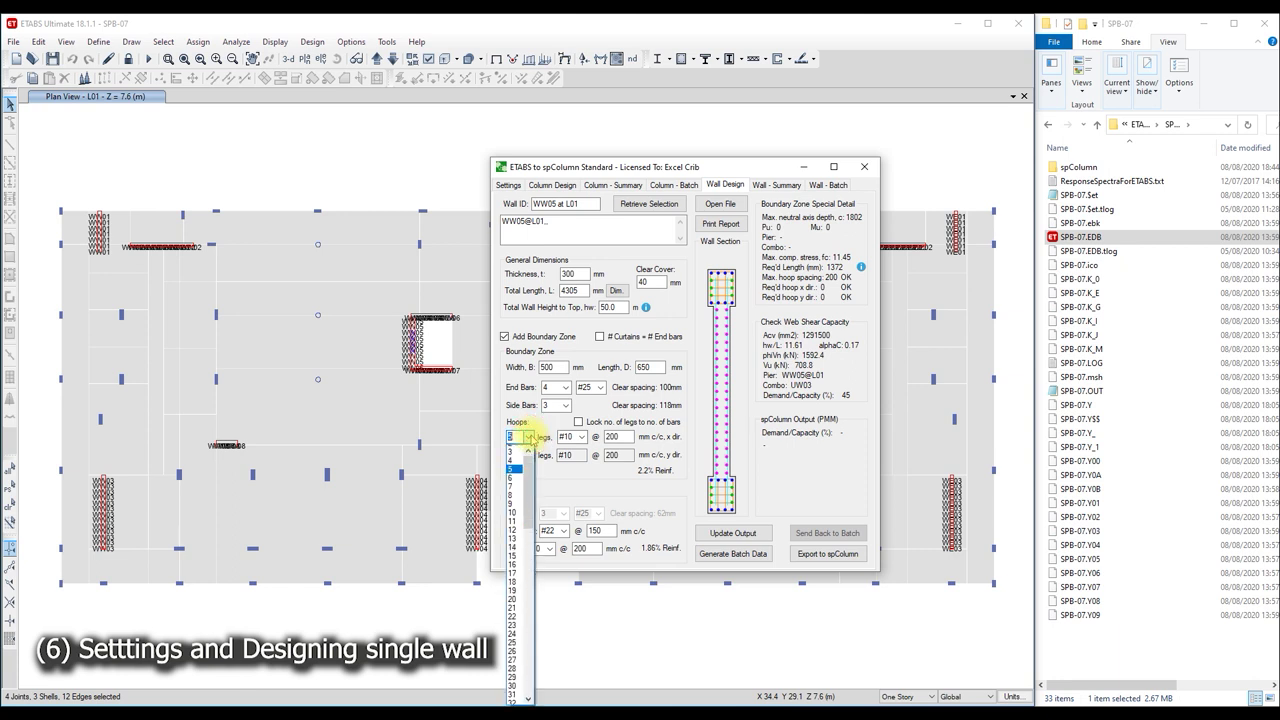
left_click(518, 444)
left_click(529, 455)
scroll(520, 470, "up", 2)
left_click(511, 466)
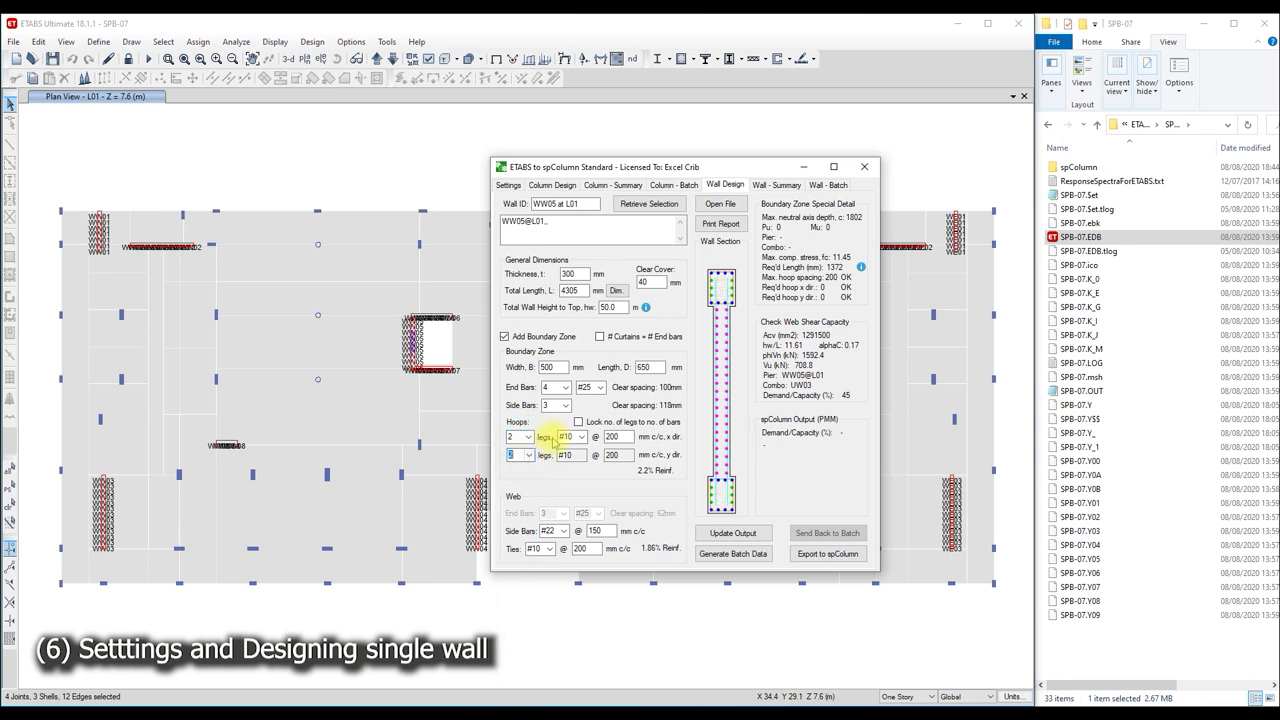
left_click(578, 422)
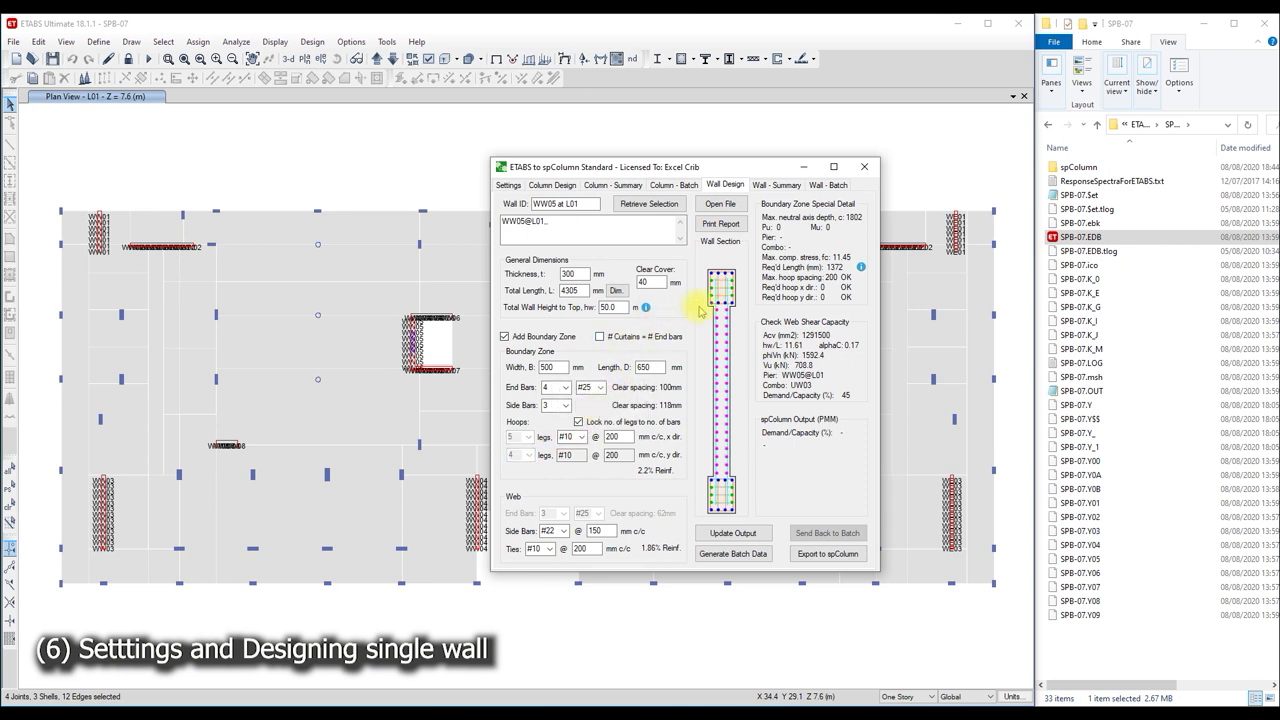
left_click(612, 337)
- Update the output with boundary zones, then change the hoops to #16 at 100 mm
left_click(726, 531)
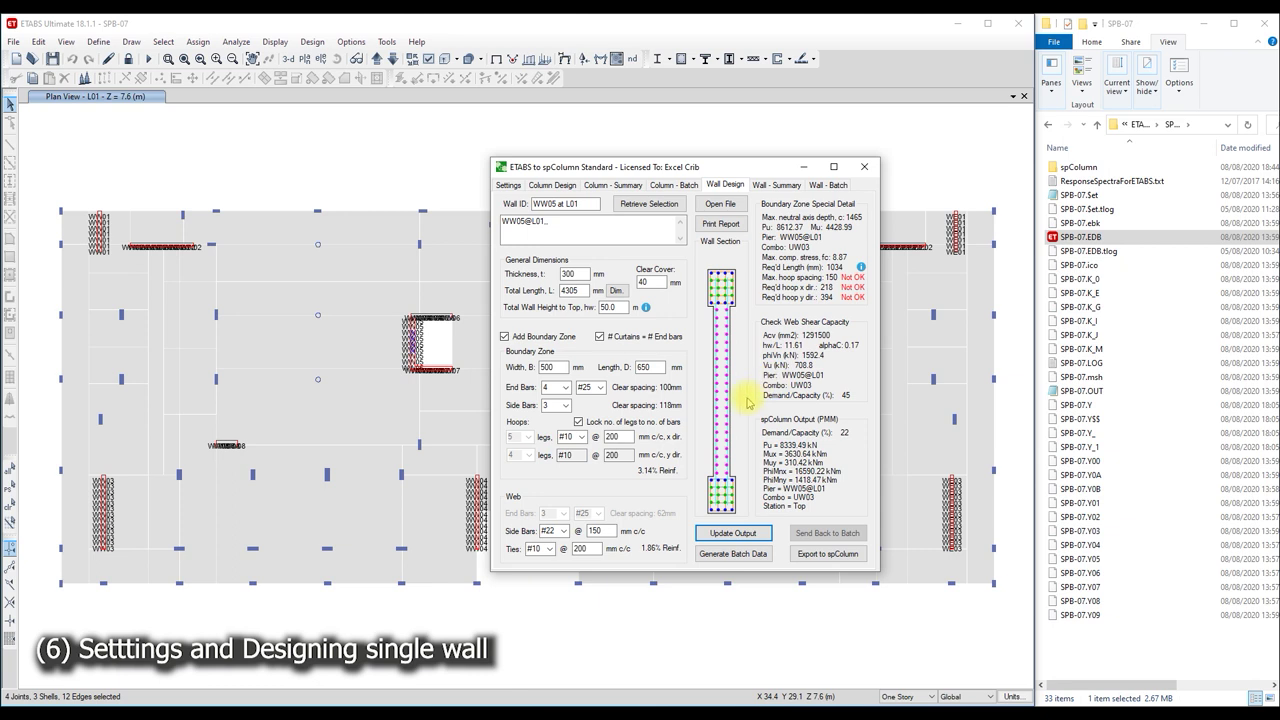
double_click(618, 436)
mouse_move(570, 436)
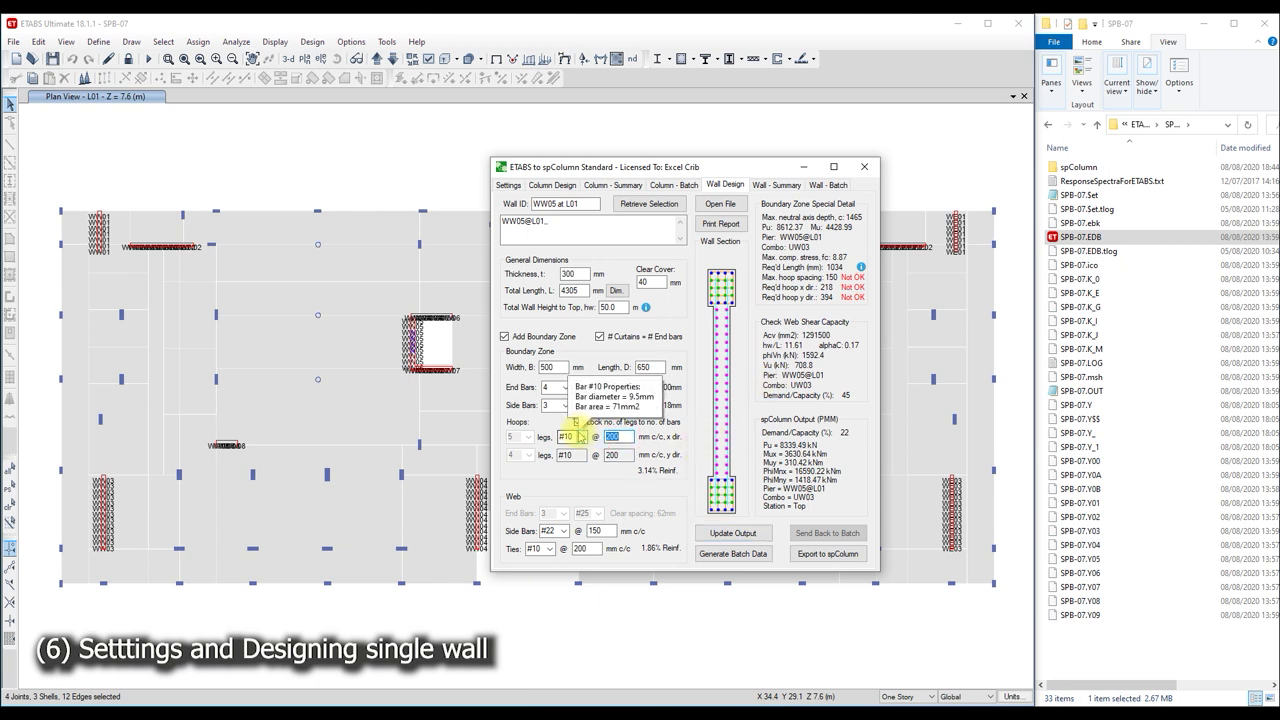
type("100")
left_click(580, 437)
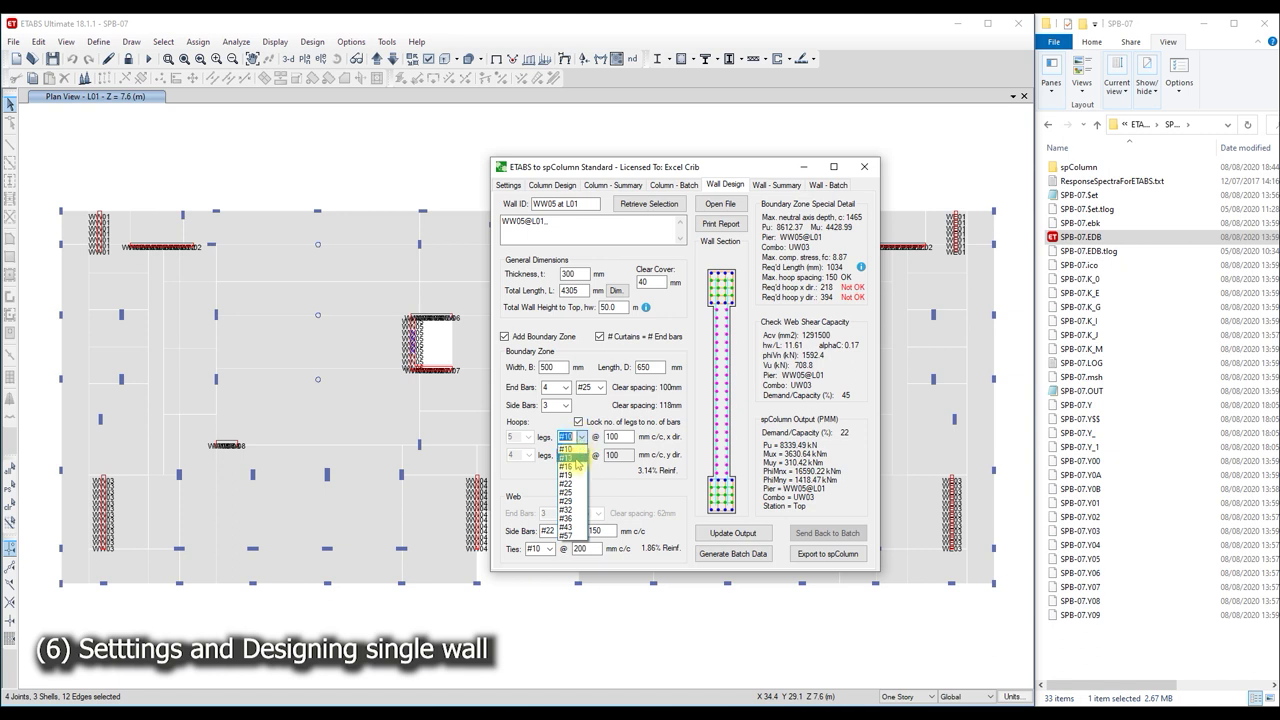
left_click(570, 466)
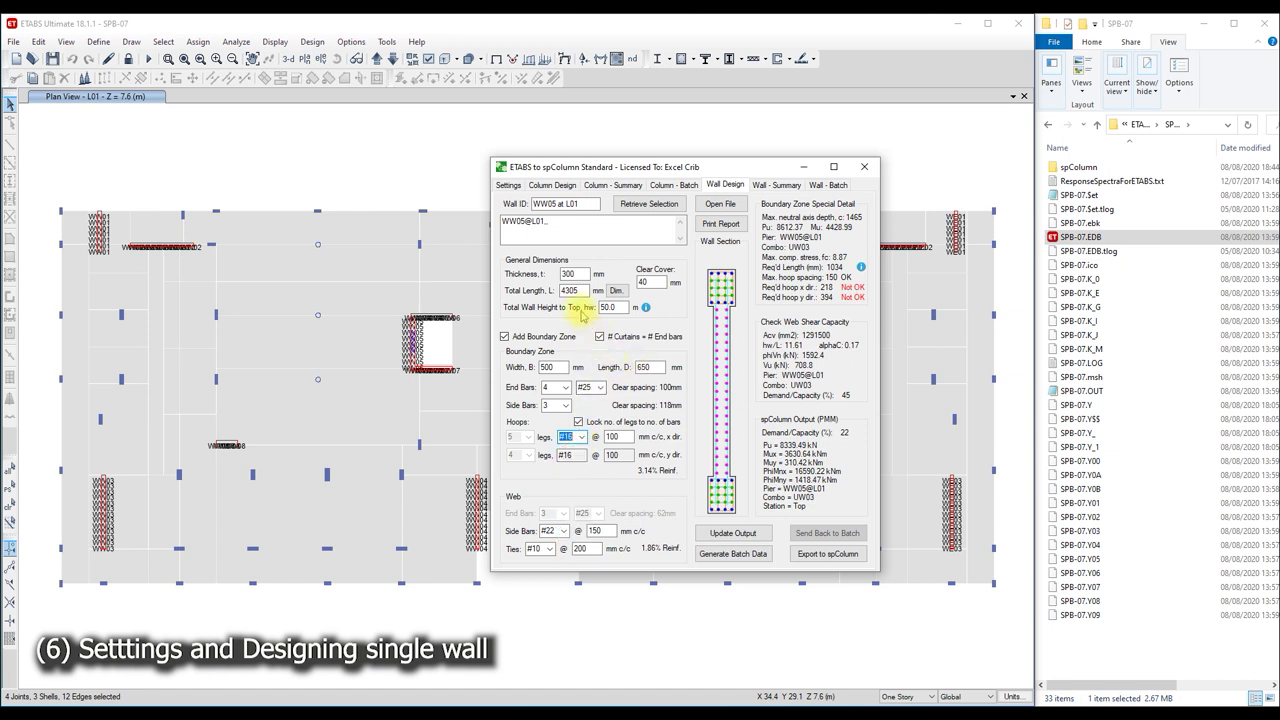
- Set wall thickness to 400 mm and boundary width to 600 mm, then rerun the design
double_click(572, 274)
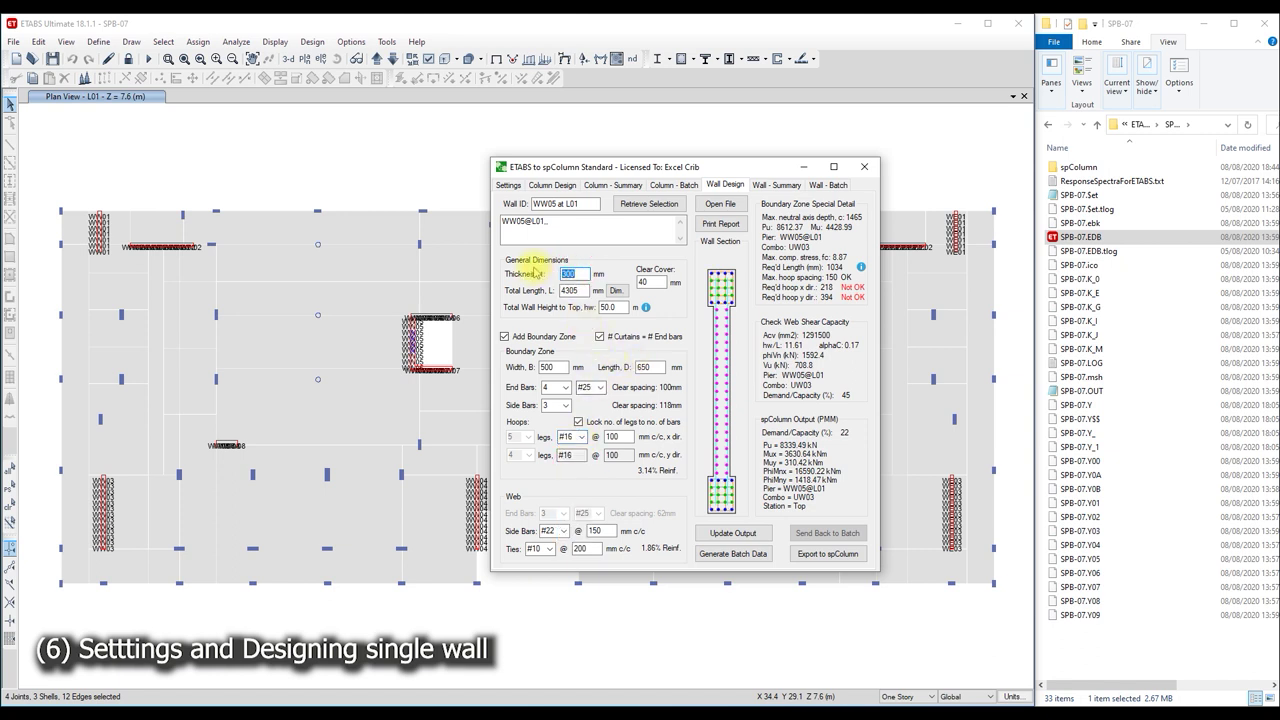
type("400")
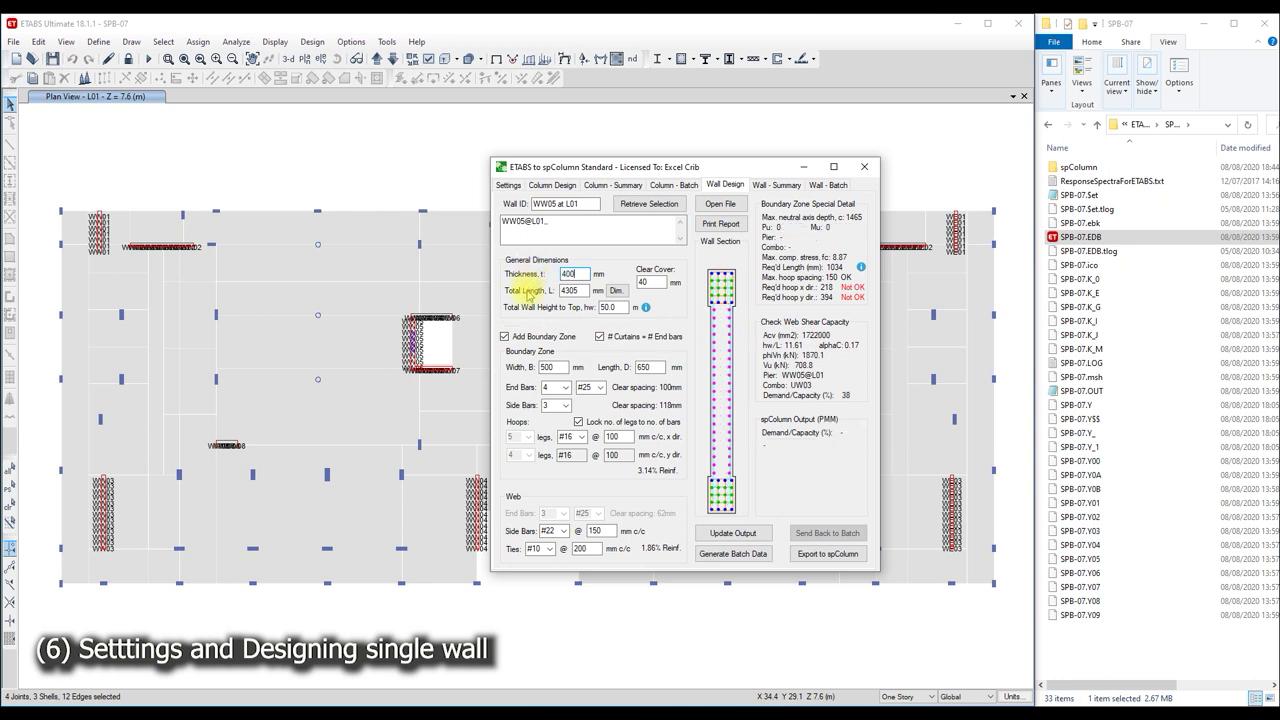
left_click_drag(558, 369, 531, 369)
type("600")
key("Return")
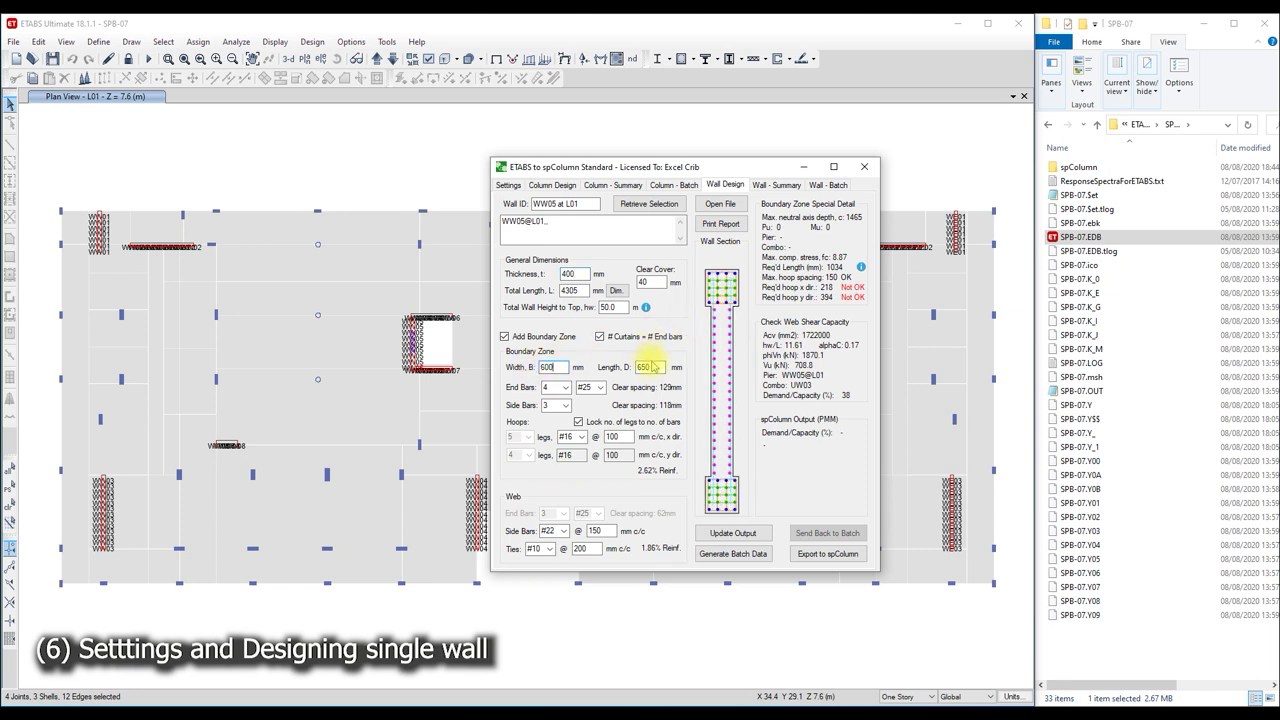
left_click(733, 532)
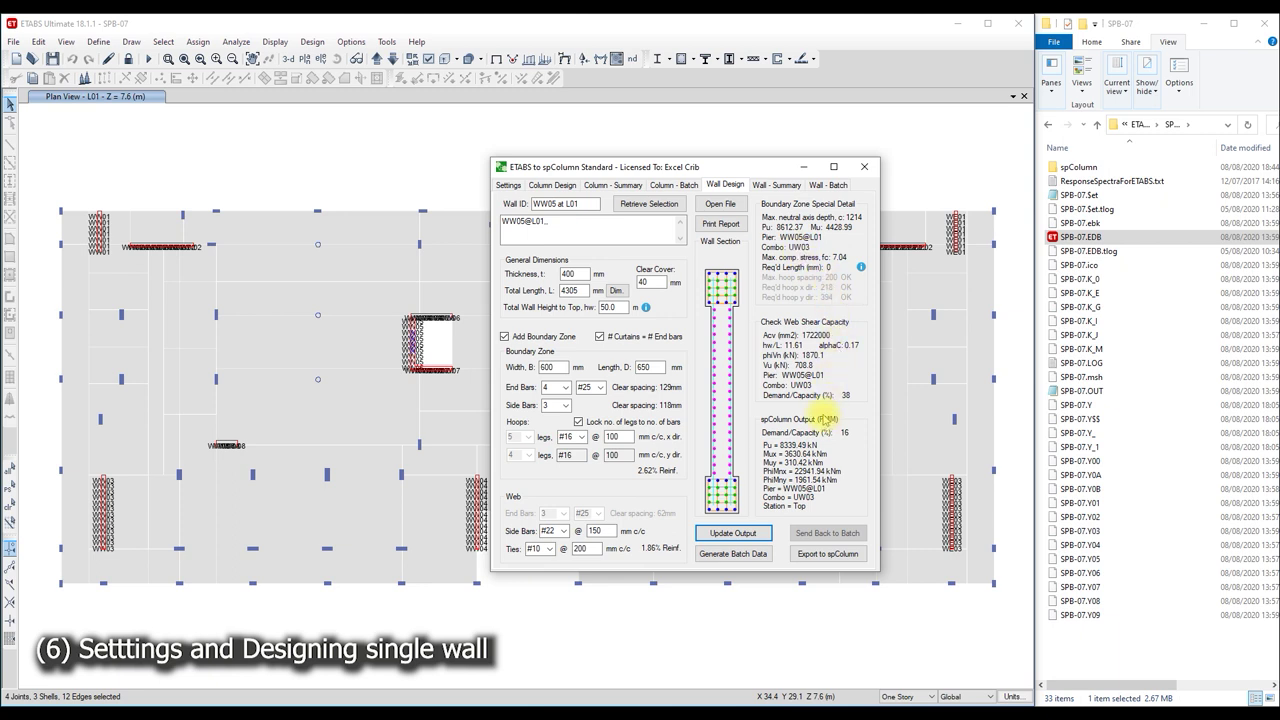
- Export the revised WW05 wall design to spColumn
left_click(821, 557)
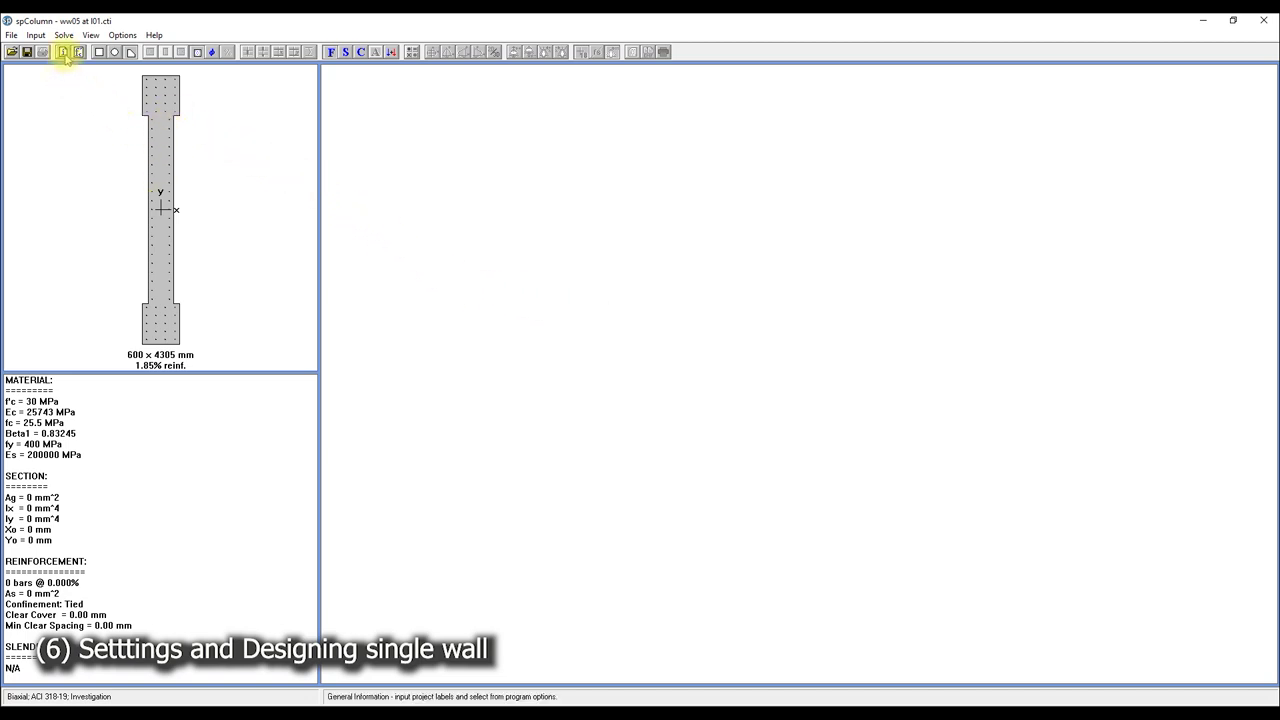
- Confirm the General Information settings with 40 MPa concrete and start the spSection irregular editor
left_click(63, 53)
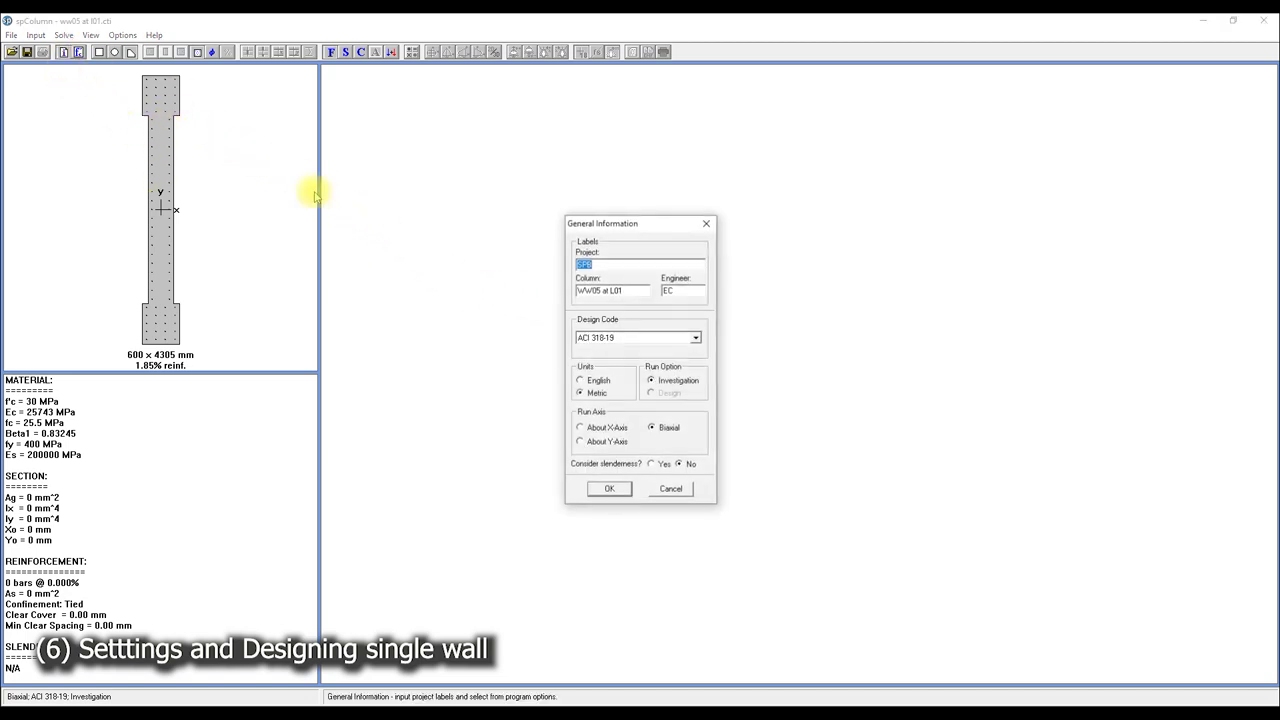
left_click(609, 490)
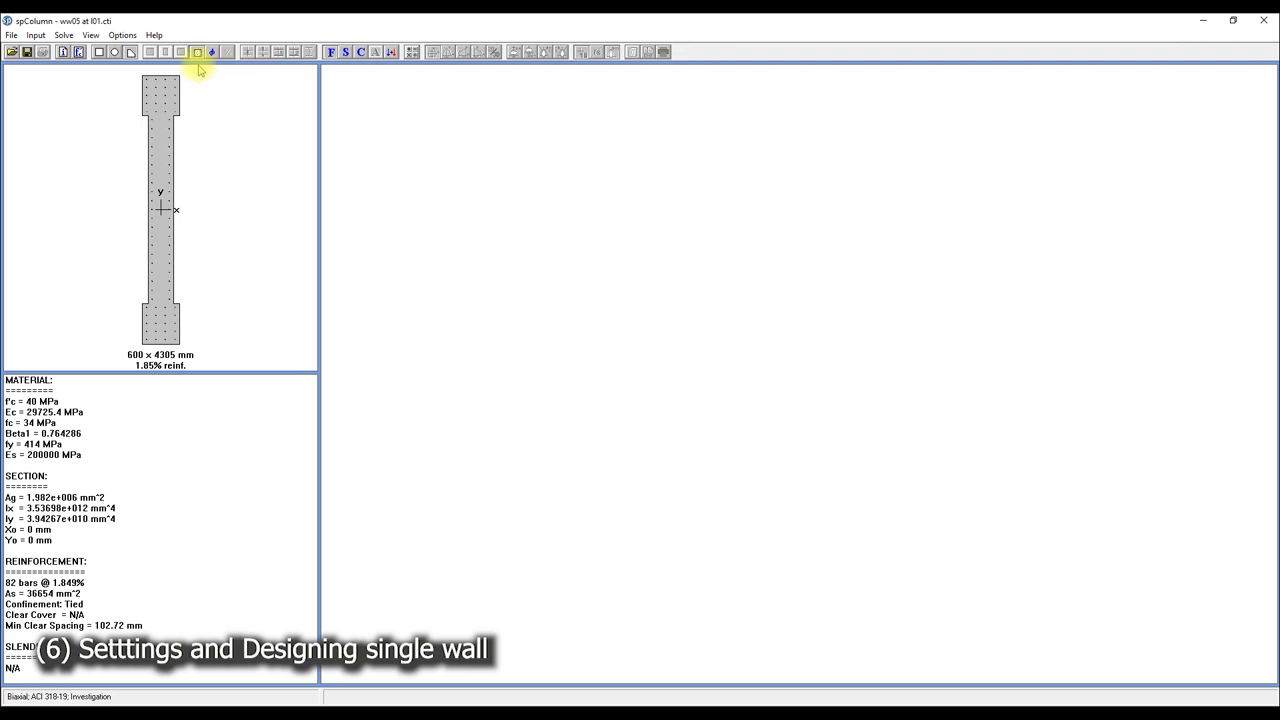
left_click(197, 52)
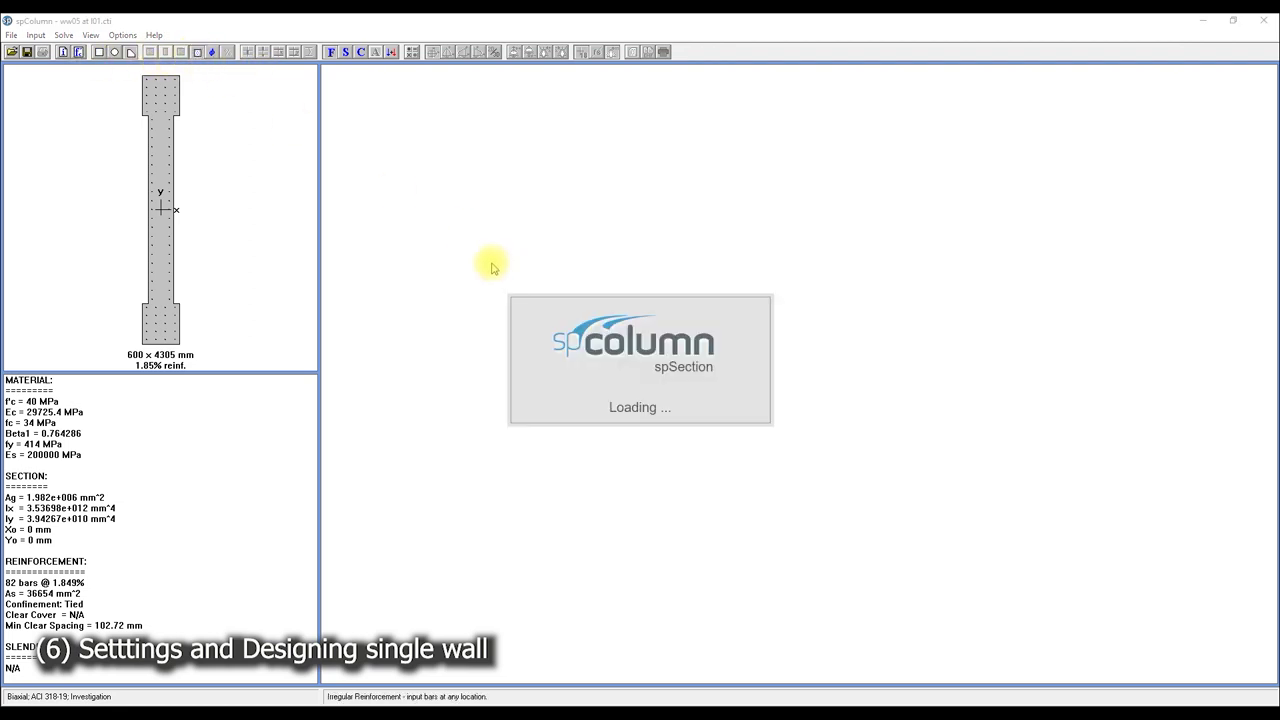
- Zoom around the WW05 section to inspect both boundary zones' bars, then save and exit spSection
scroll(731, 251, "up", 2)
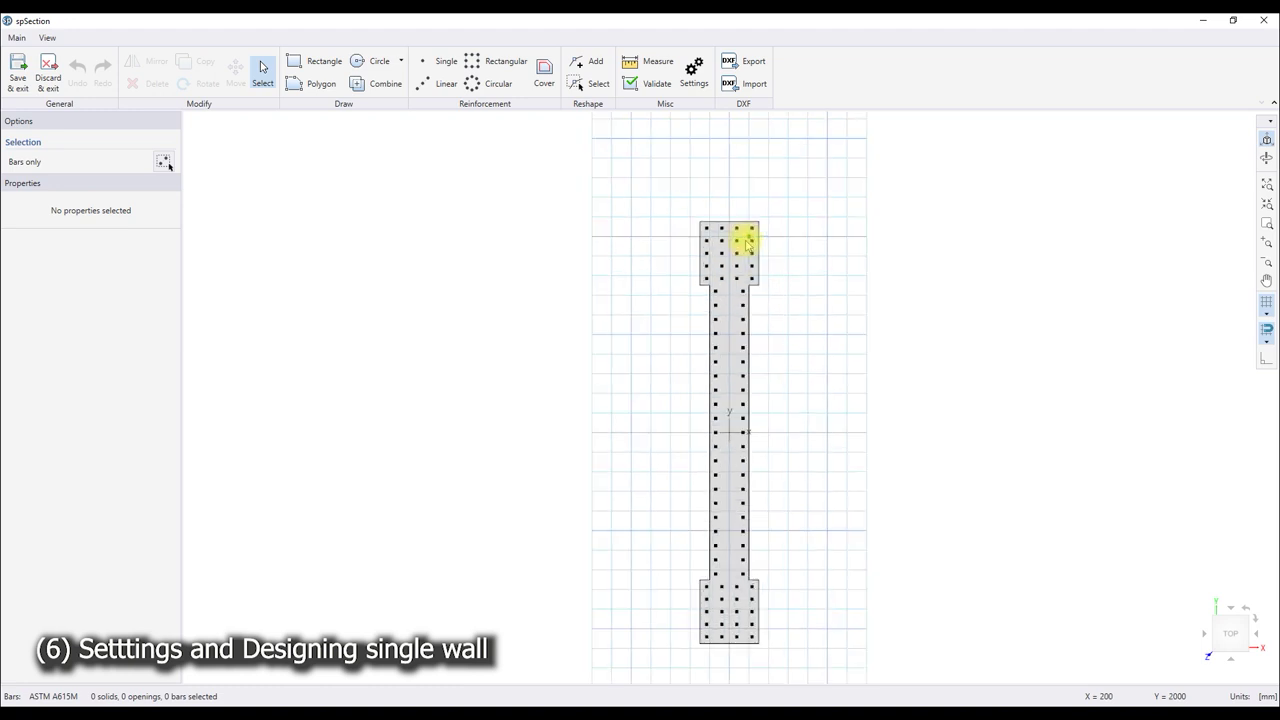
scroll(738, 245, "up", 3)
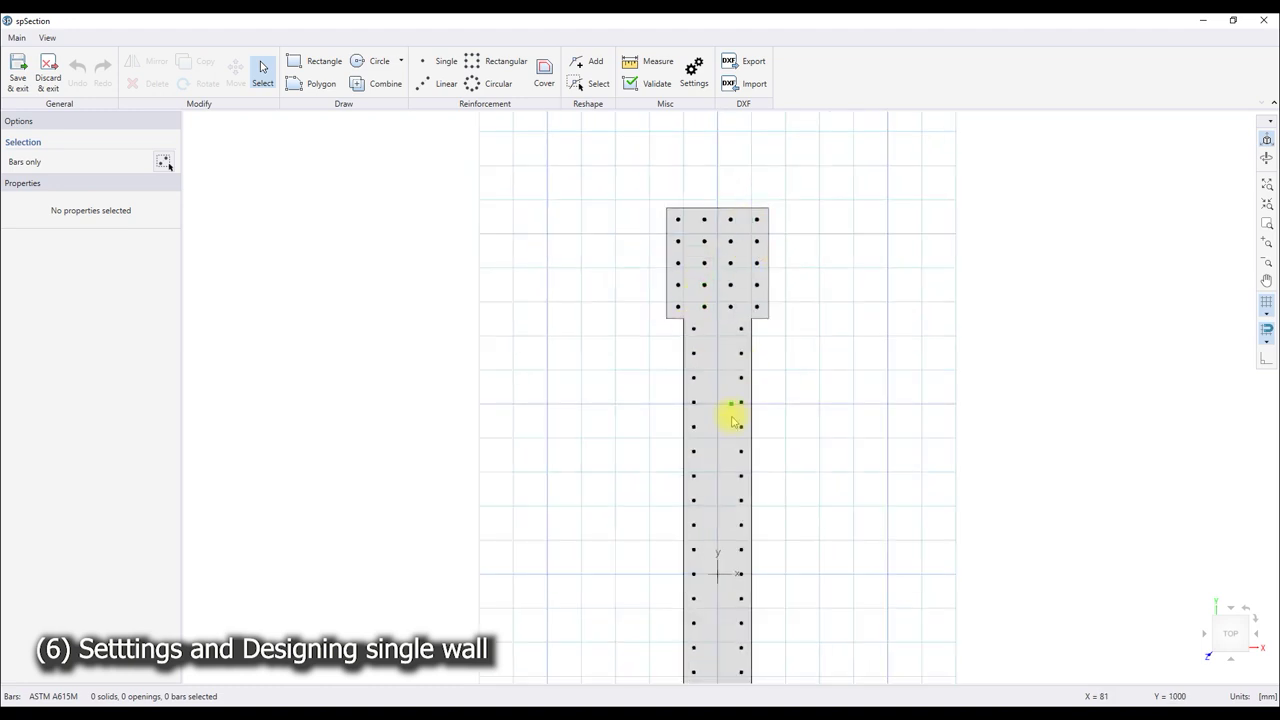
scroll(737, 440, "down", 1)
scroll(745, 490, "down", 1)
scroll(755, 545, "down", 1)
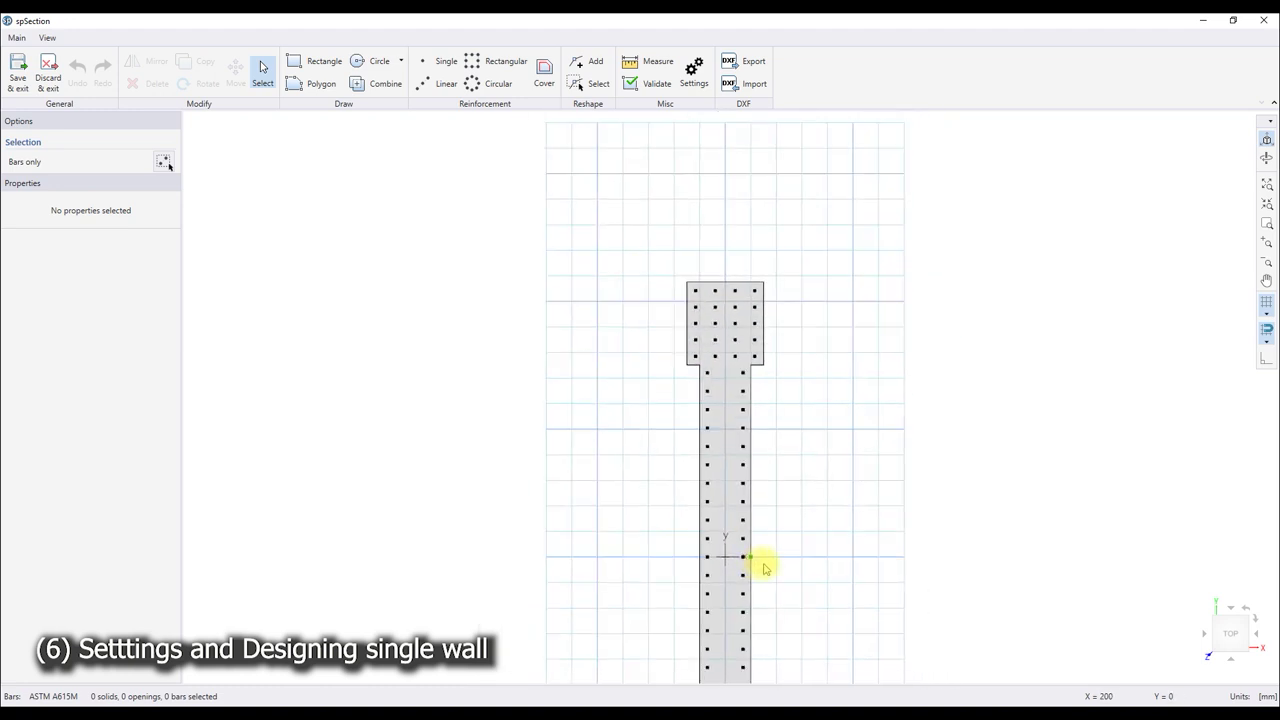
scroll(750, 600, "up", 2)
scroll(743, 612, "up", 1)
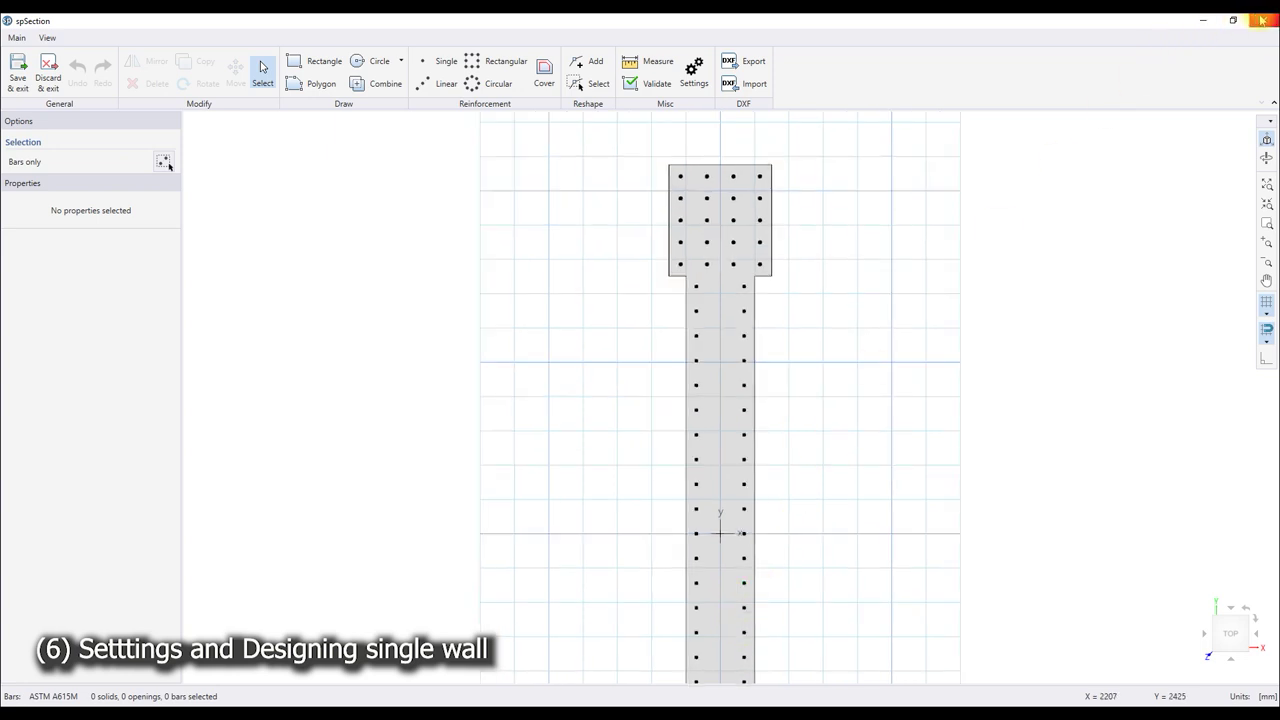
left_click(1264, 20)
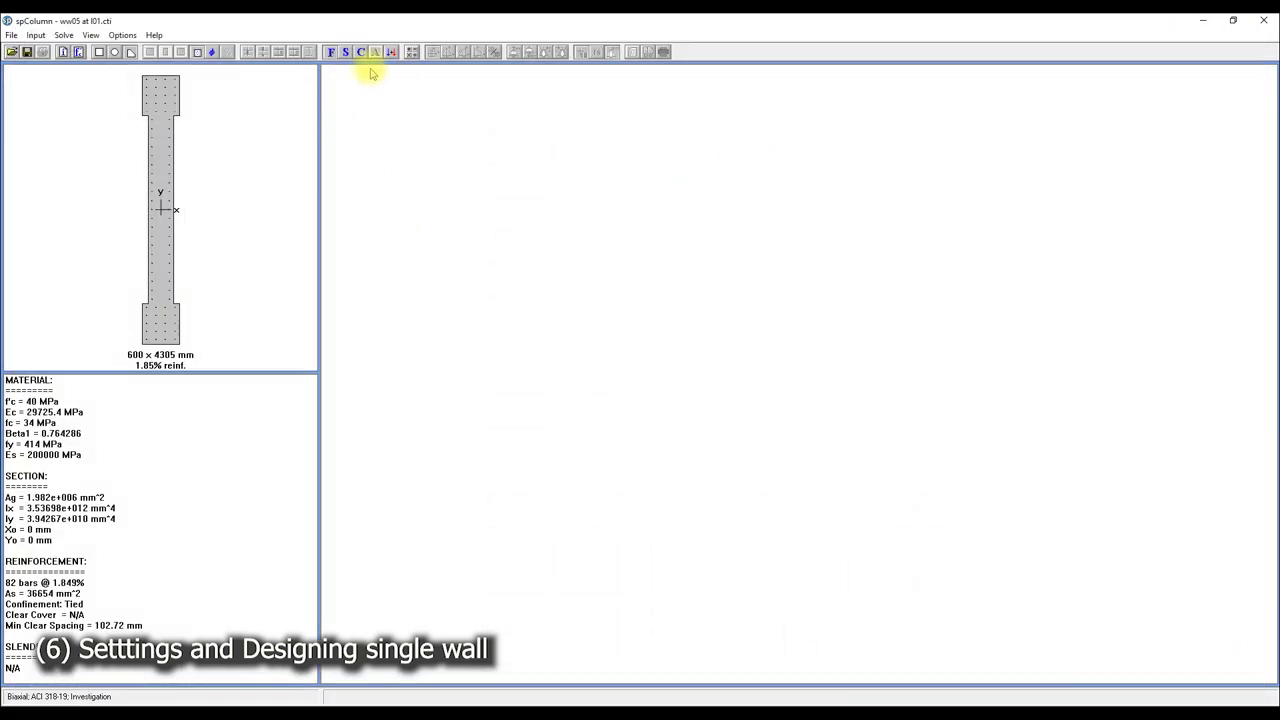
- Review the factored loads, execute the analysis, and bring up the 2D/3D results viewer
left_click(331, 52)
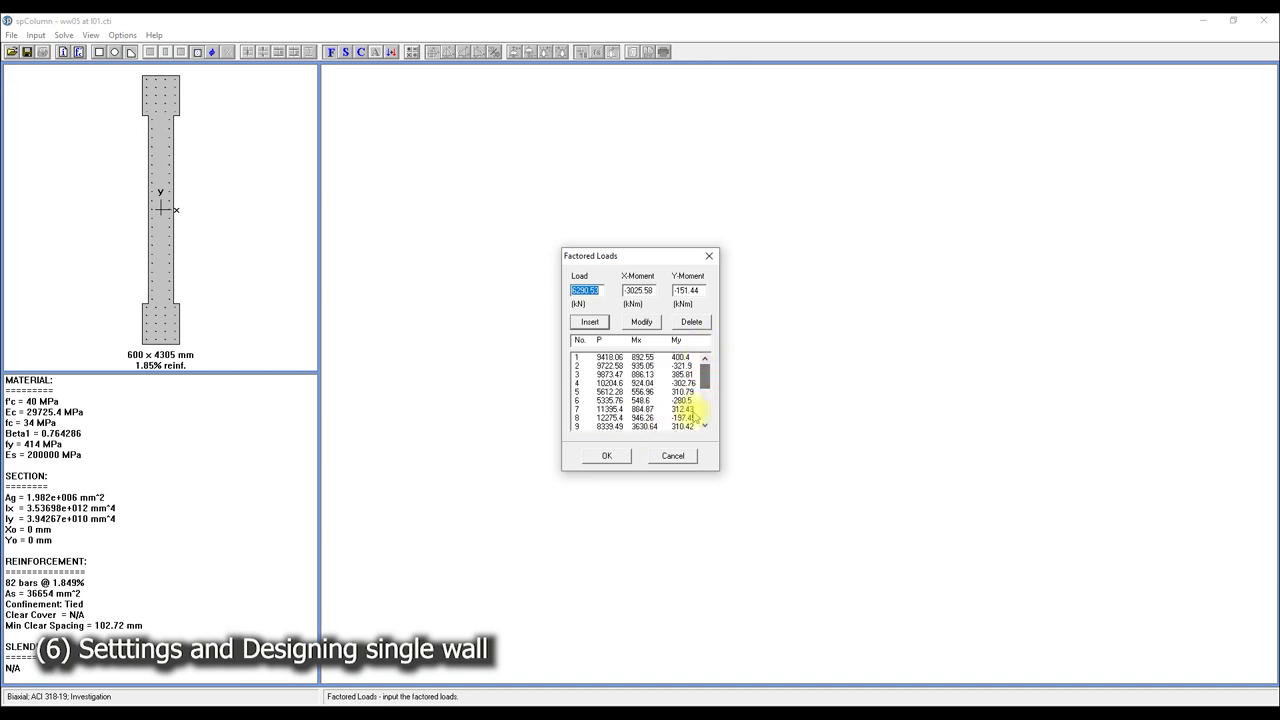
left_click(673, 455)
left_click(63, 35)
left_click(86, 51)
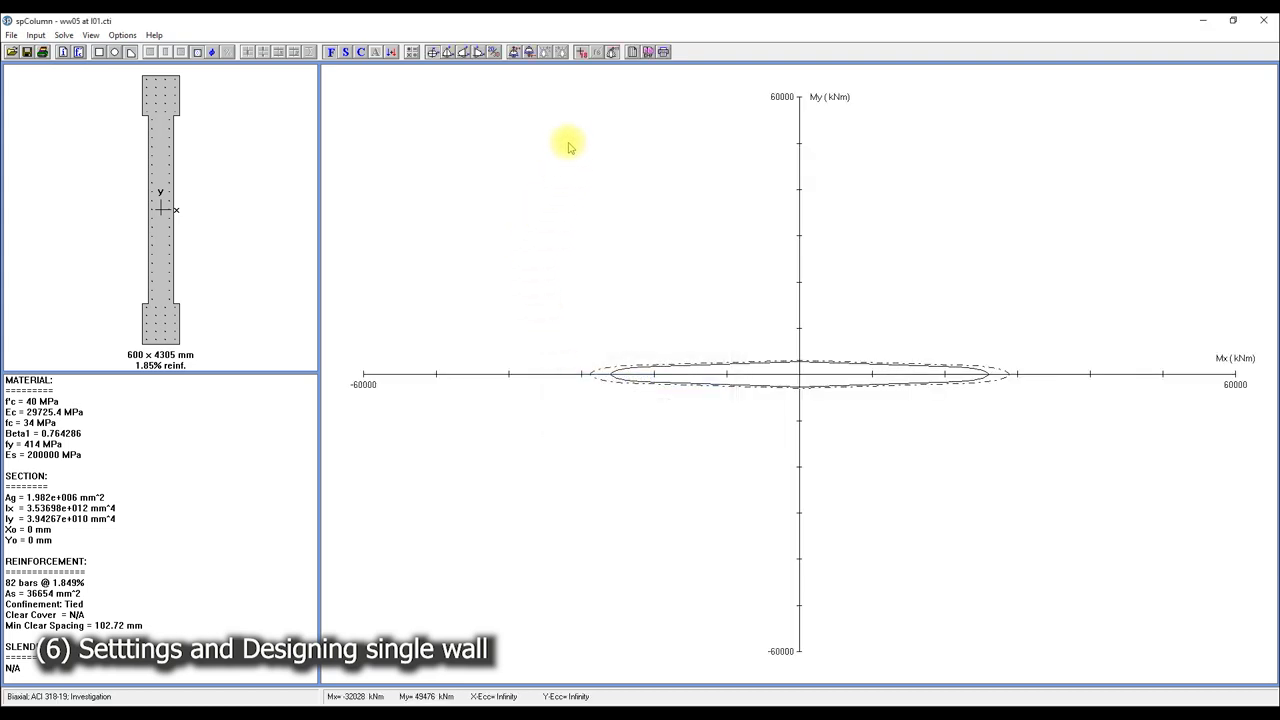
left_click(493, 51)
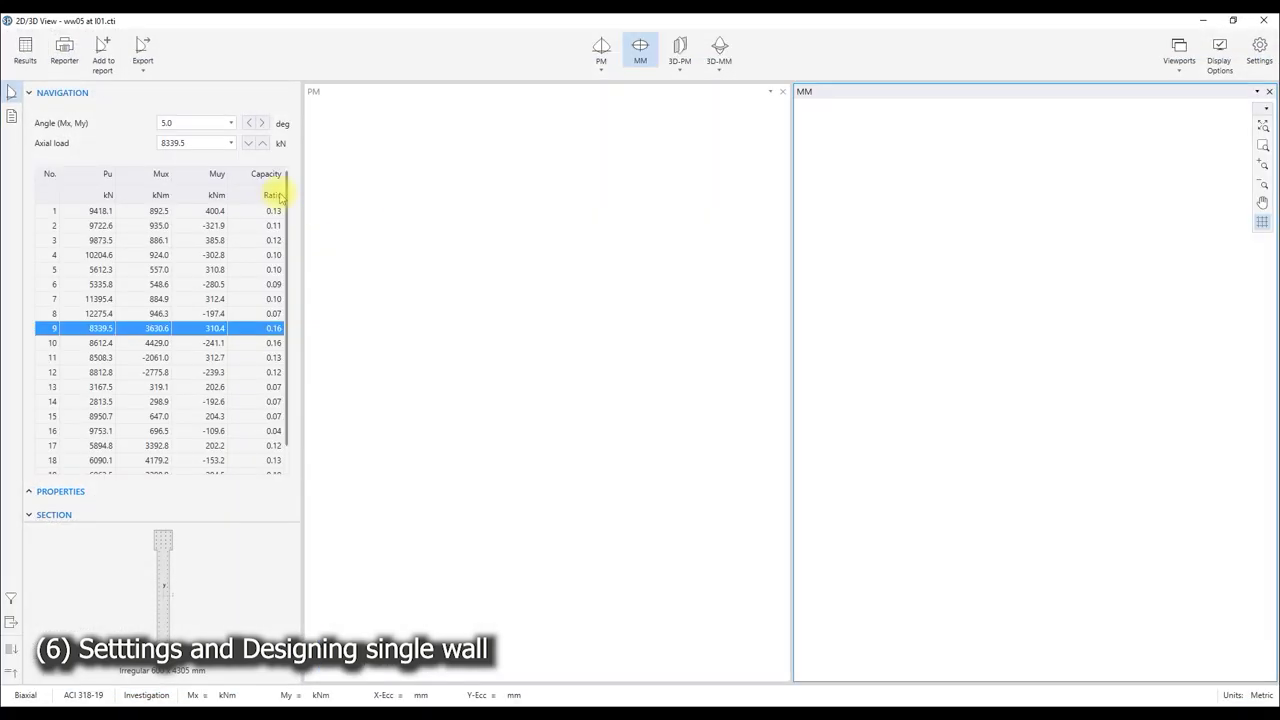
- Sort load cases by descending capacity ratio and rotate the 3D-MM interaction surface
left_click(268, 195)
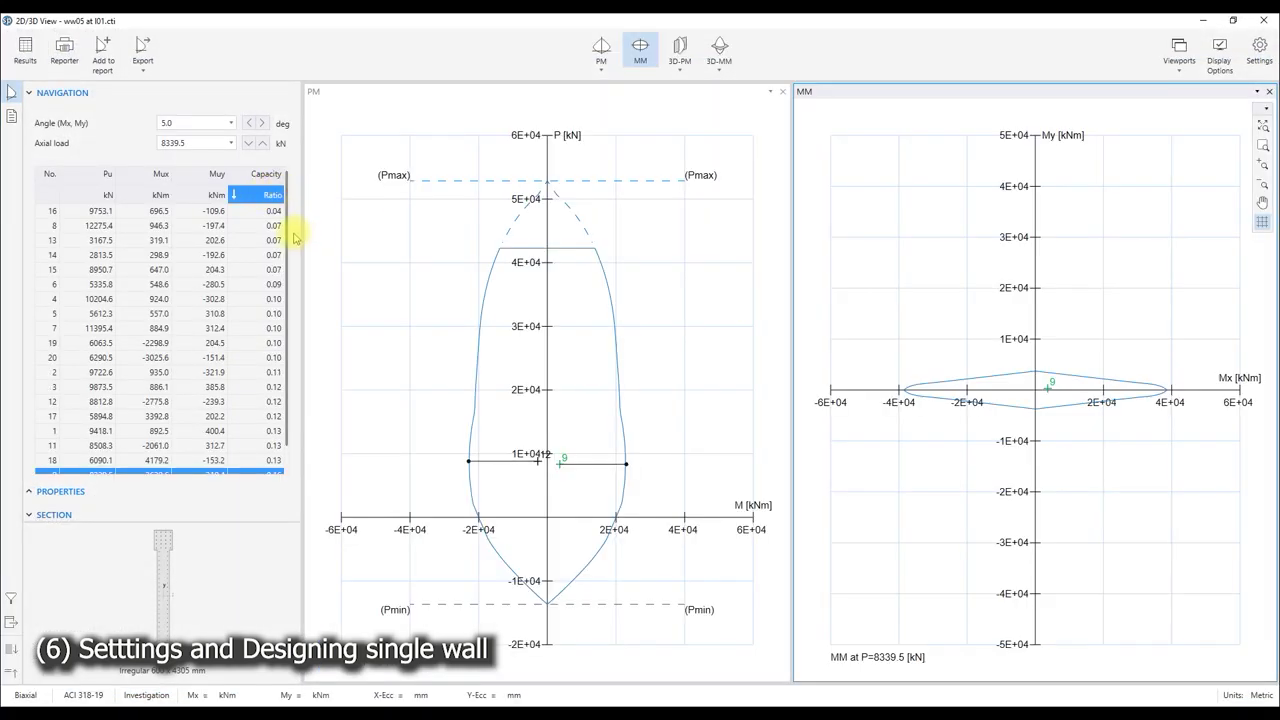
left_click(268, 194)
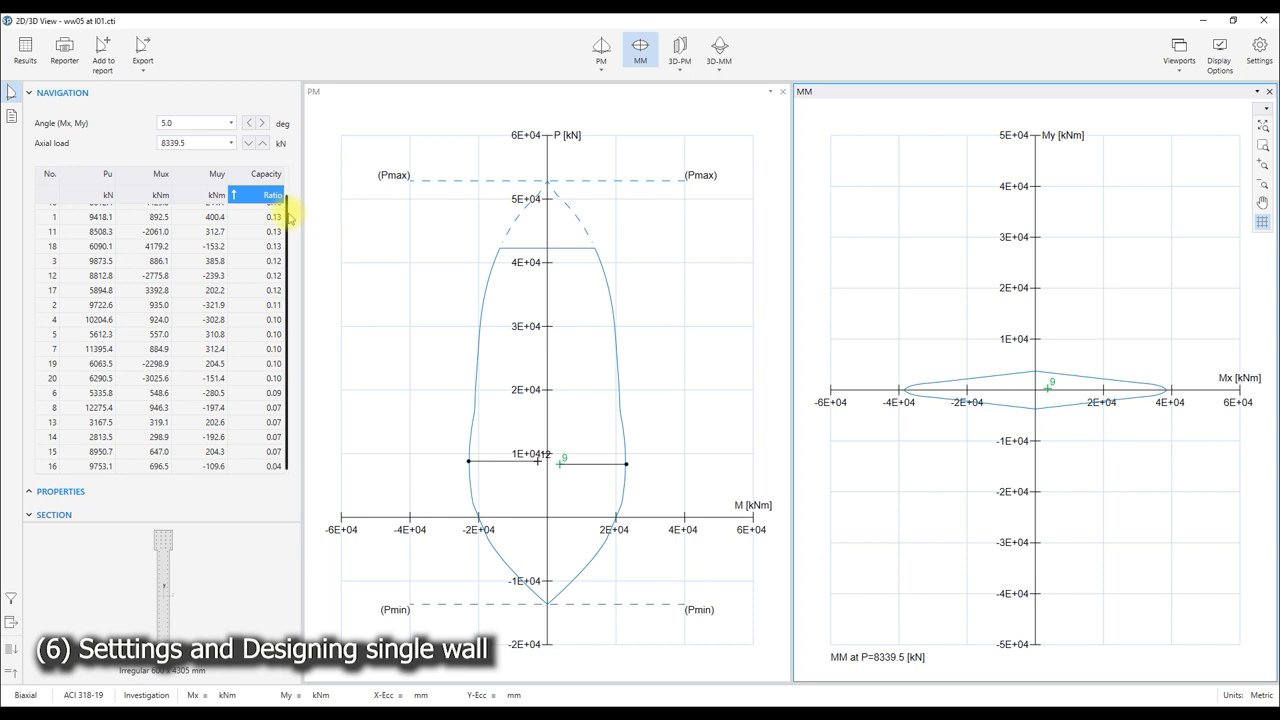
scroll(282, 220, "up", 1)
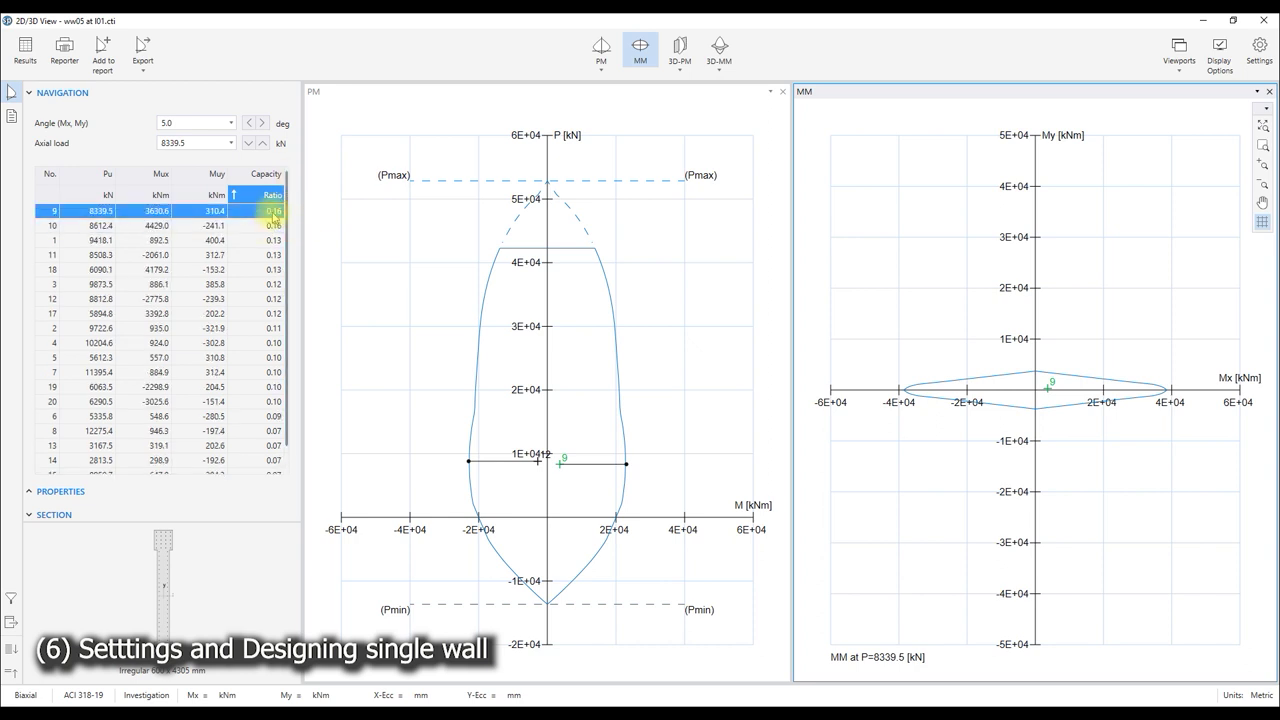
left_click(717, 68)
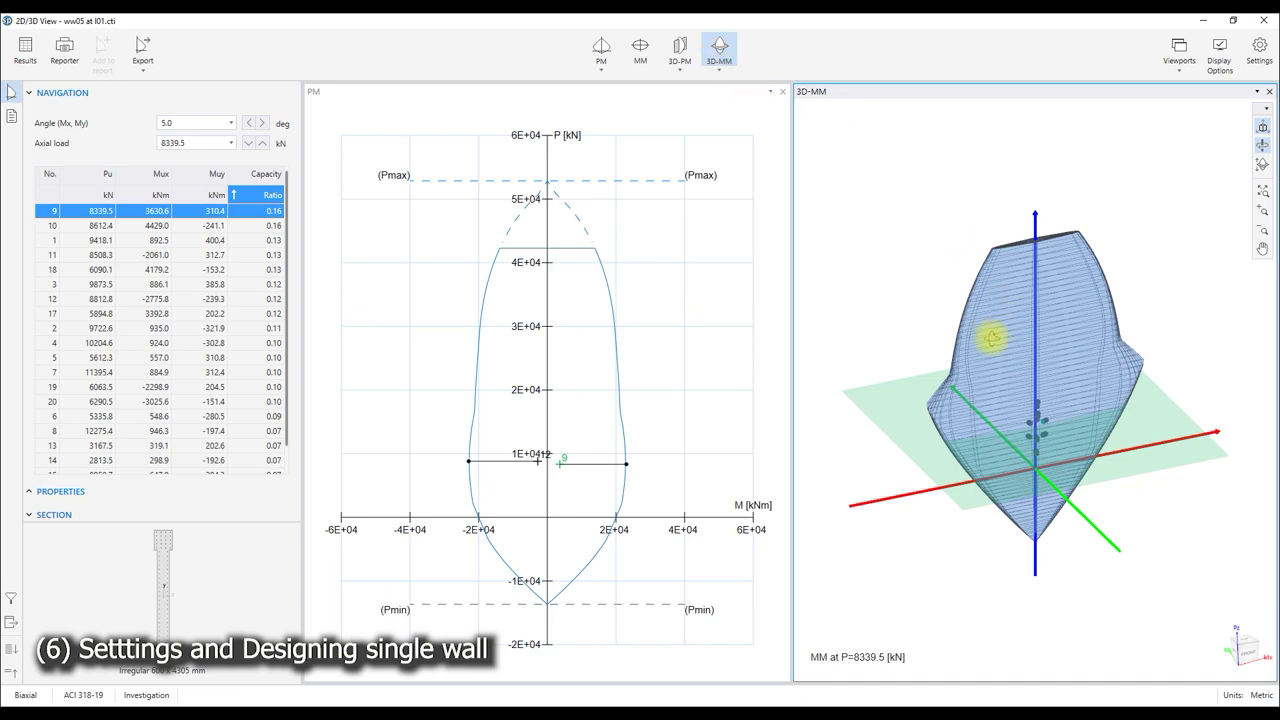
mouse_move(929, 363)
left_mouse_down()
mouse_move(889, 257)
mouse_move(894, 280)
mouse_move(980, 337)
mouse_move(1134, 352)
mouse_move(1232, 328)
mouse_move(1128, 349)
mouse_move(1146, 331)
mouse_move(1150, 254)
left_mouse_up()
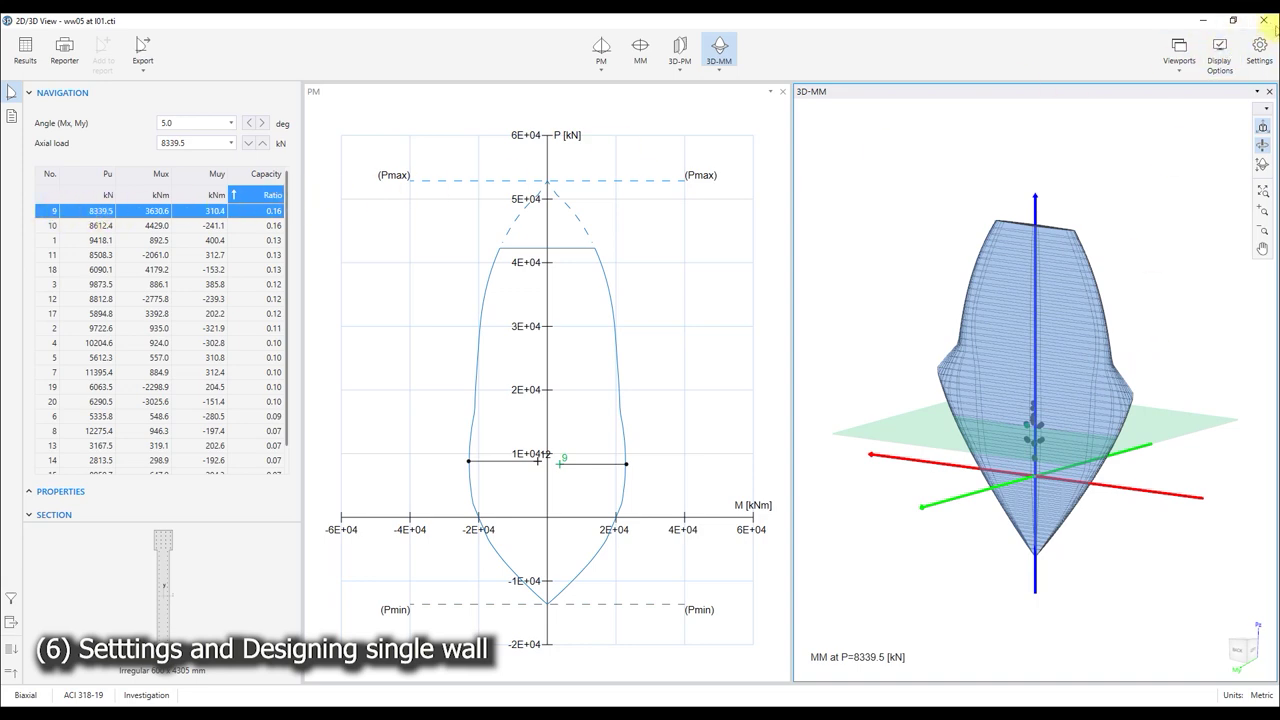
- Close the 2D/3D viewer and exit spColumn without saving
left_click(1262, 22)
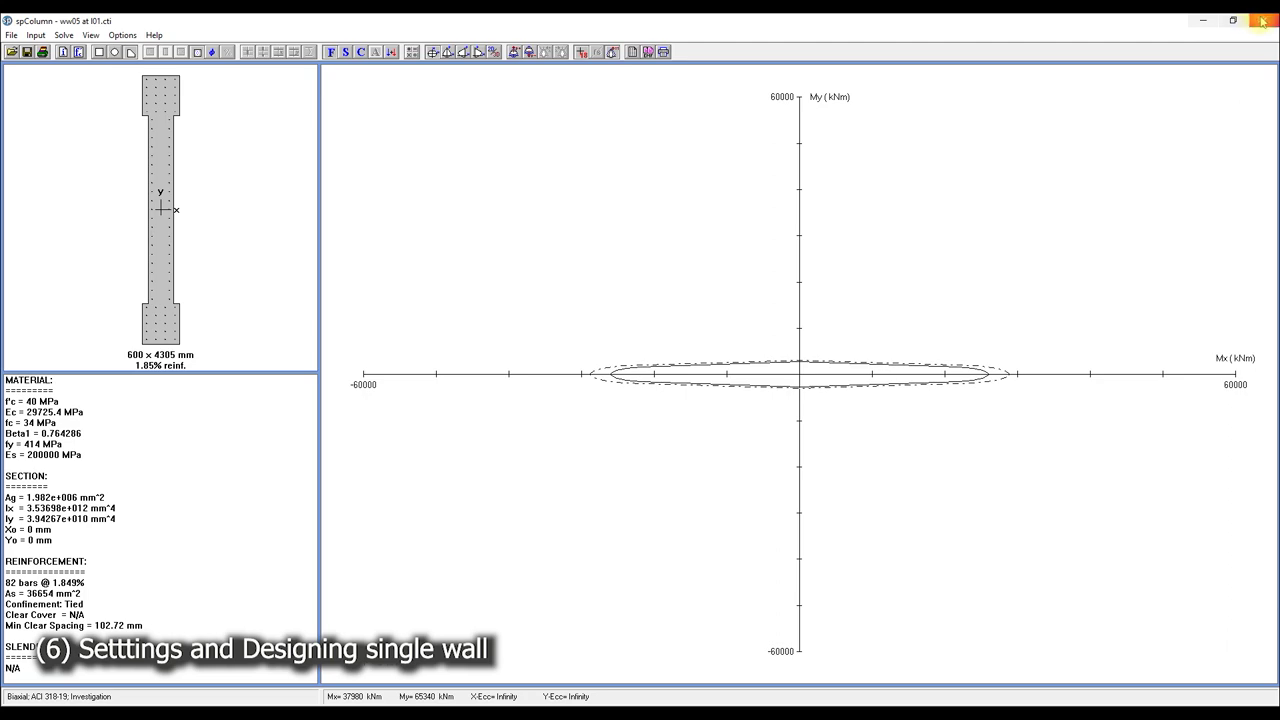
left_click(1265, 22)
left_click(684, 425)
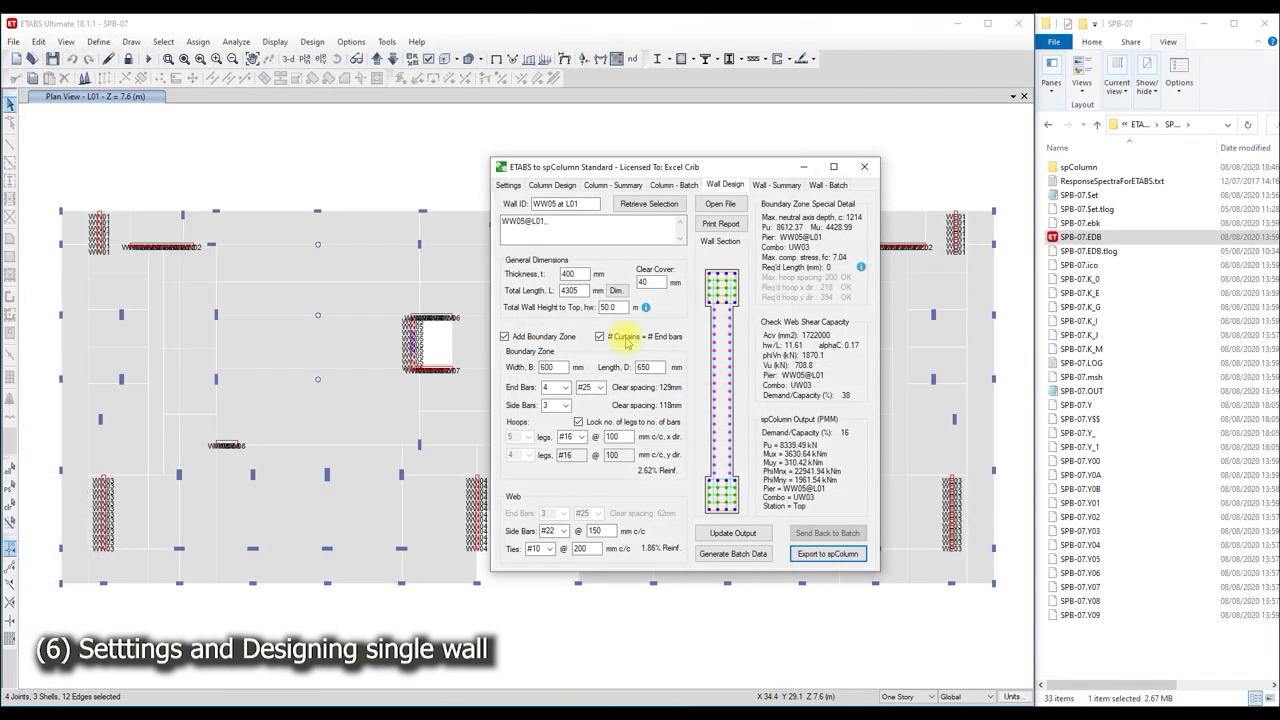
- Print the WW05 report through PDF-XChange, saving it as 'Pier WW05 at L01'
left_click(729, 226)
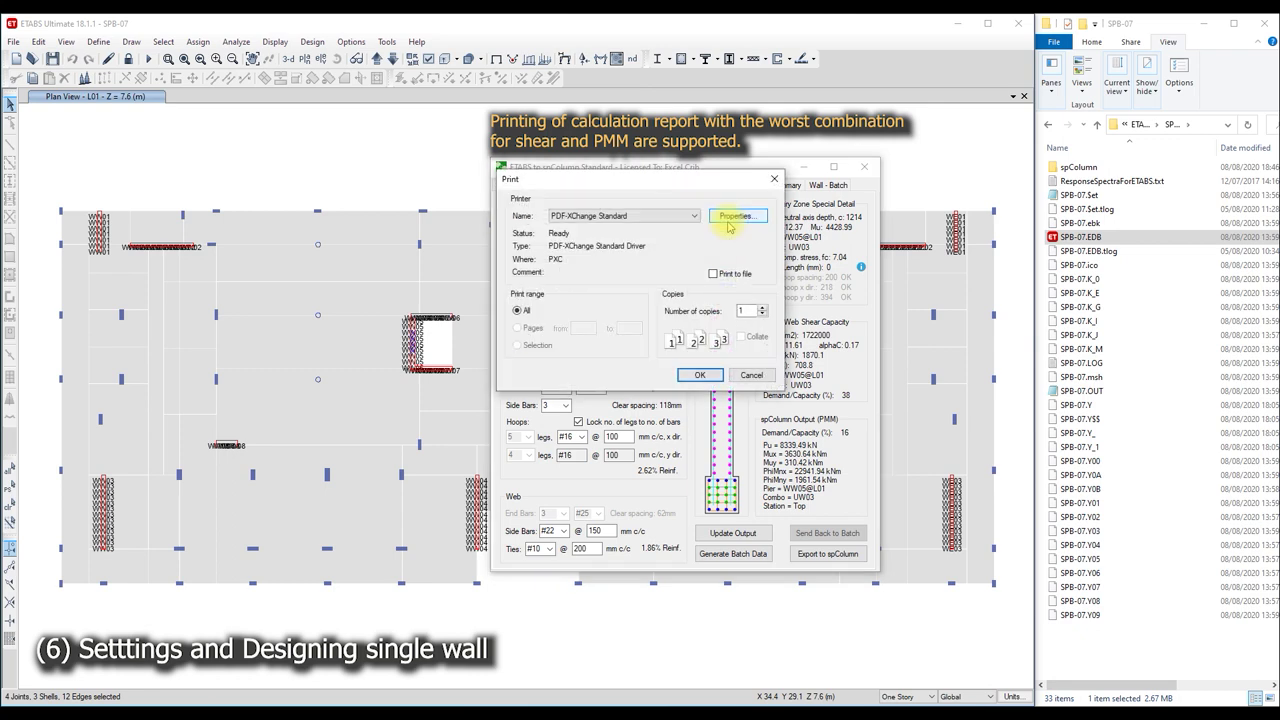
left_click(695, 375)
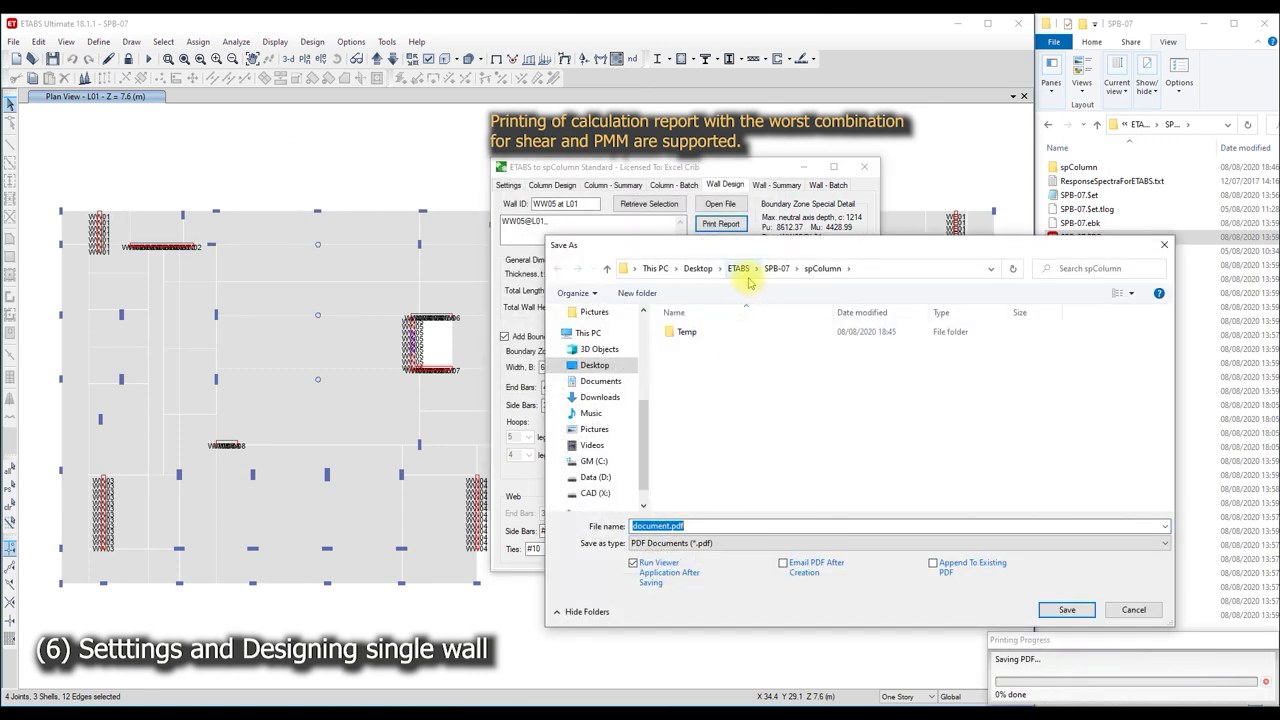
type("Pier WW05 at L01")
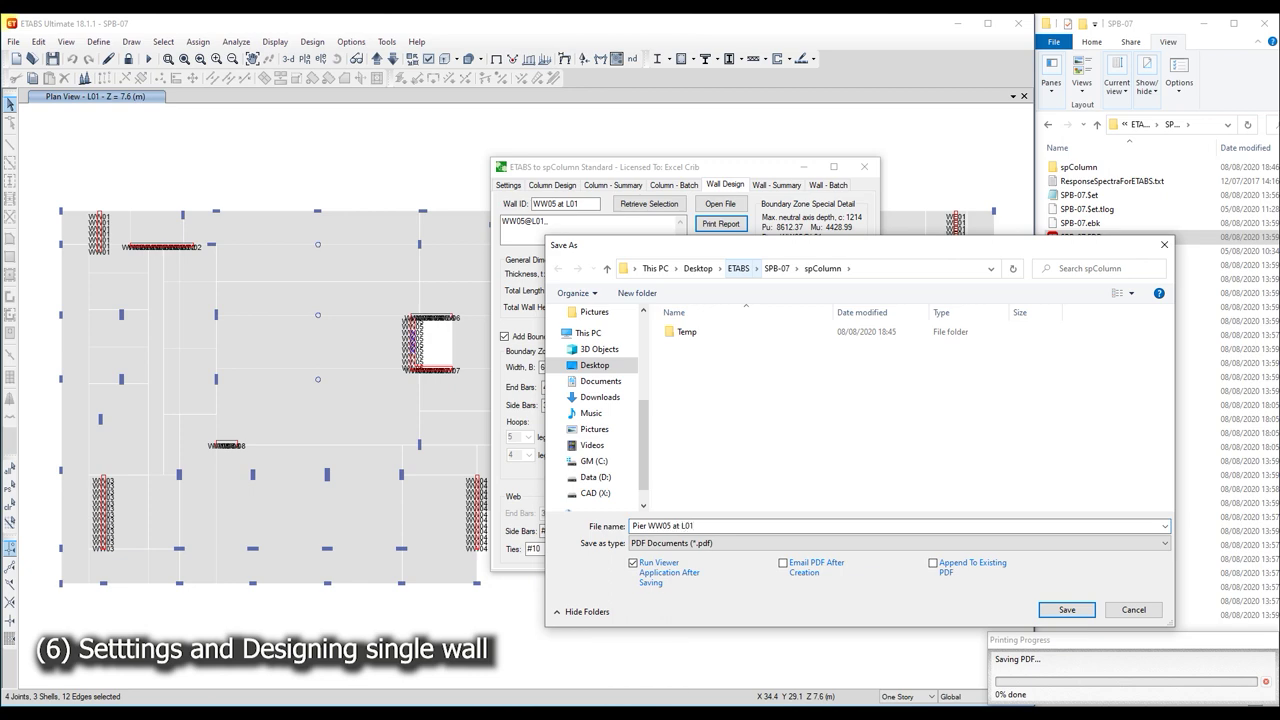
key("Return")
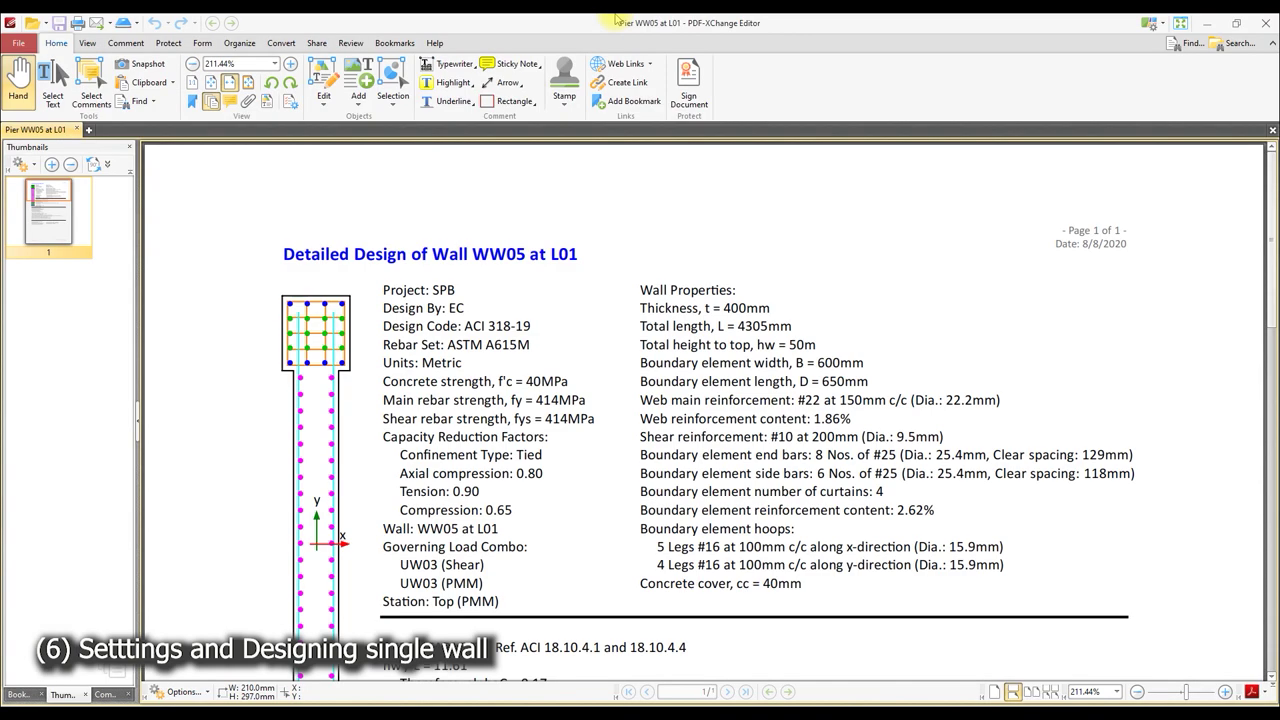
- Scroll through the report's shear, boundary zone and spColumn output sections, then close the PDF
scroll(557, 366, "down", 2, "ctrl")
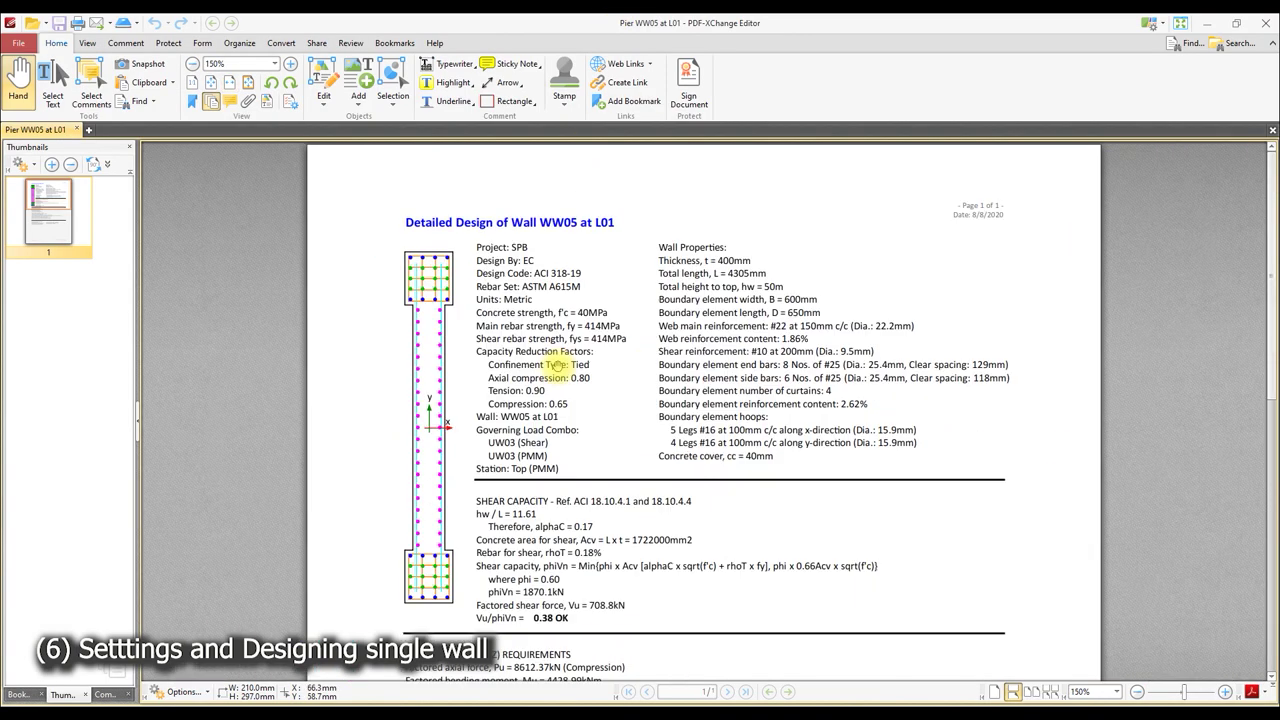
scroll(557, 366, "down", 2)
scroll(557, 364, "down", 1)
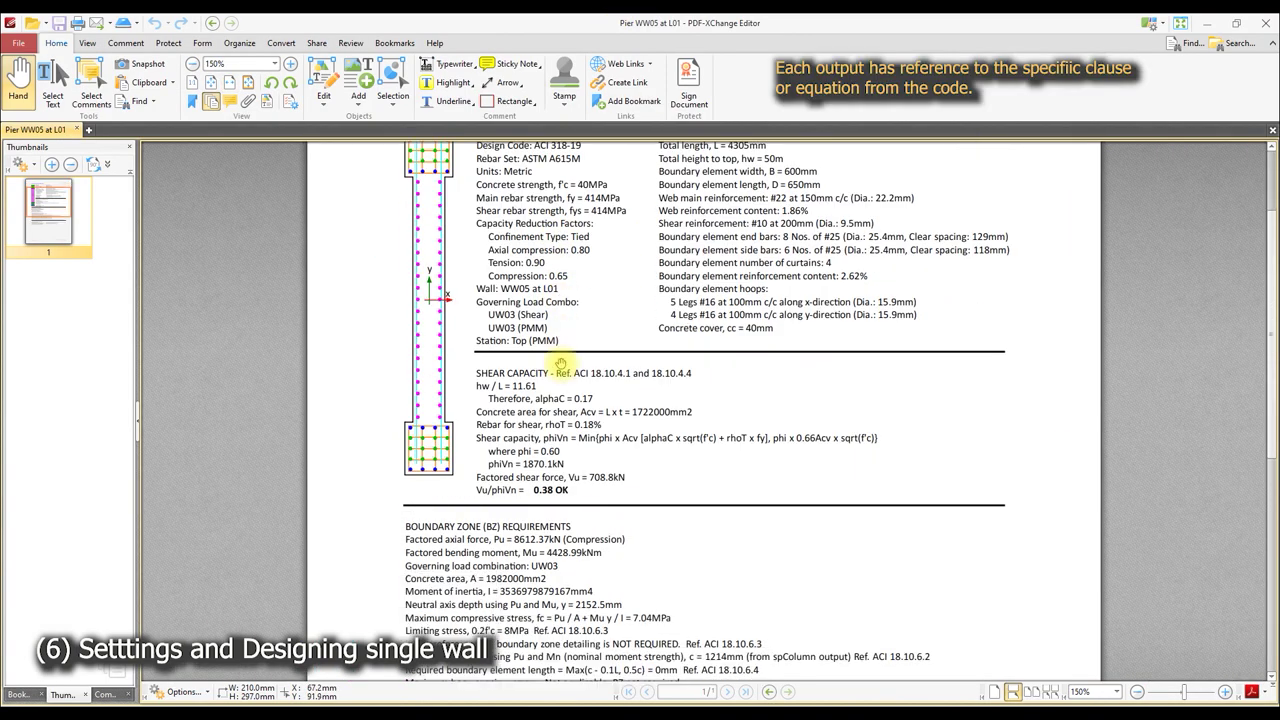
scroll(557, 362, "down", 1)
scroll(658, 358, "up", 1)
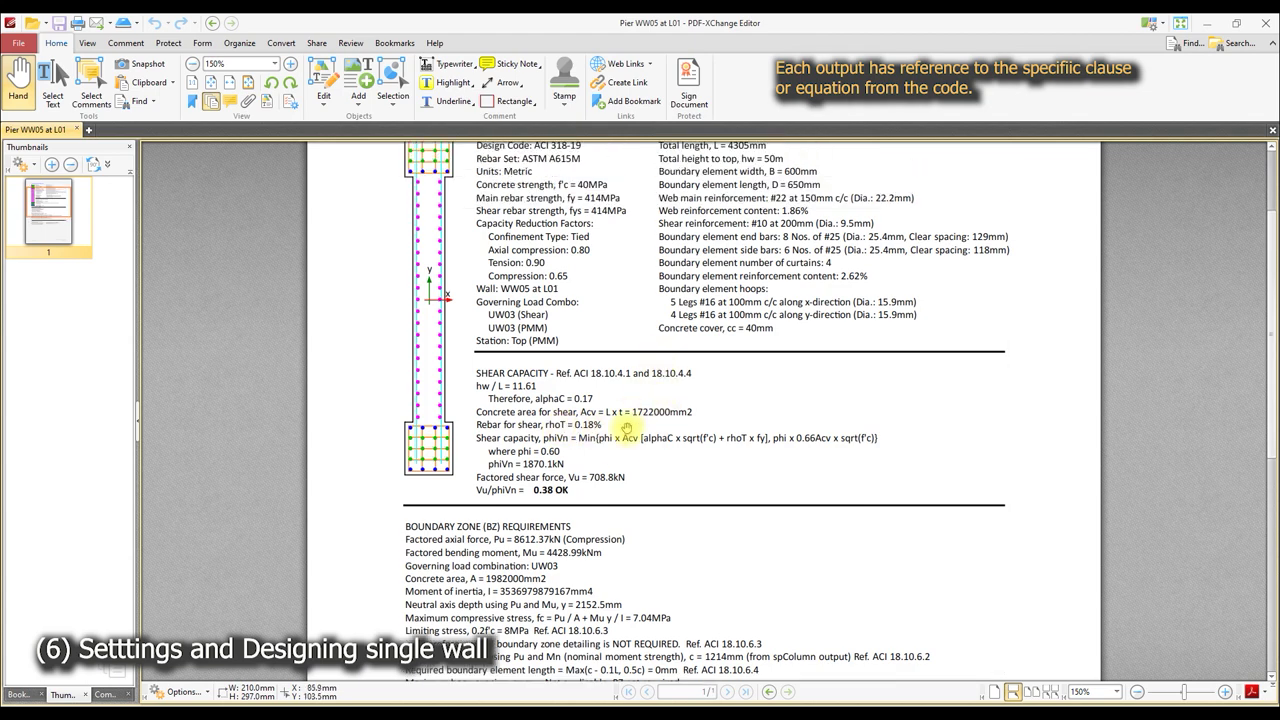
scroll(620, 450, "down", 1)
scroll(620, 450, "down", 1)
scroll(618, 452, "down", 1)
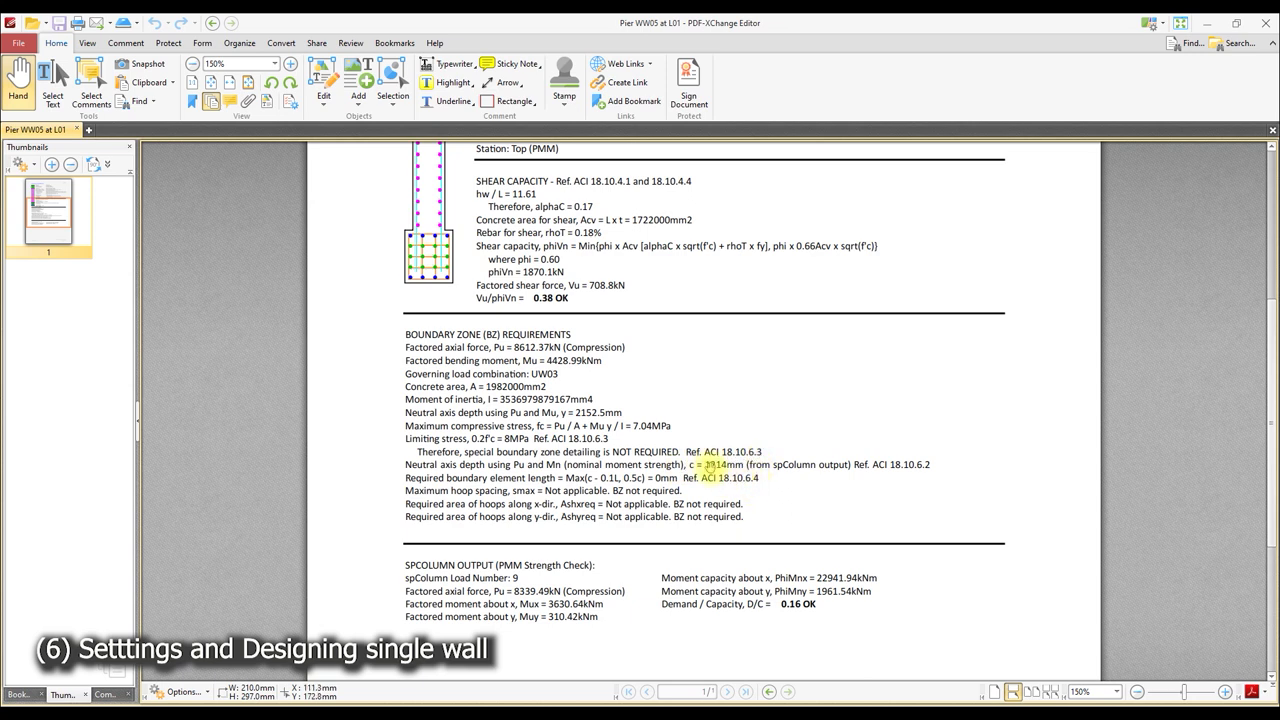
scroll(612, 415, "down", 1)
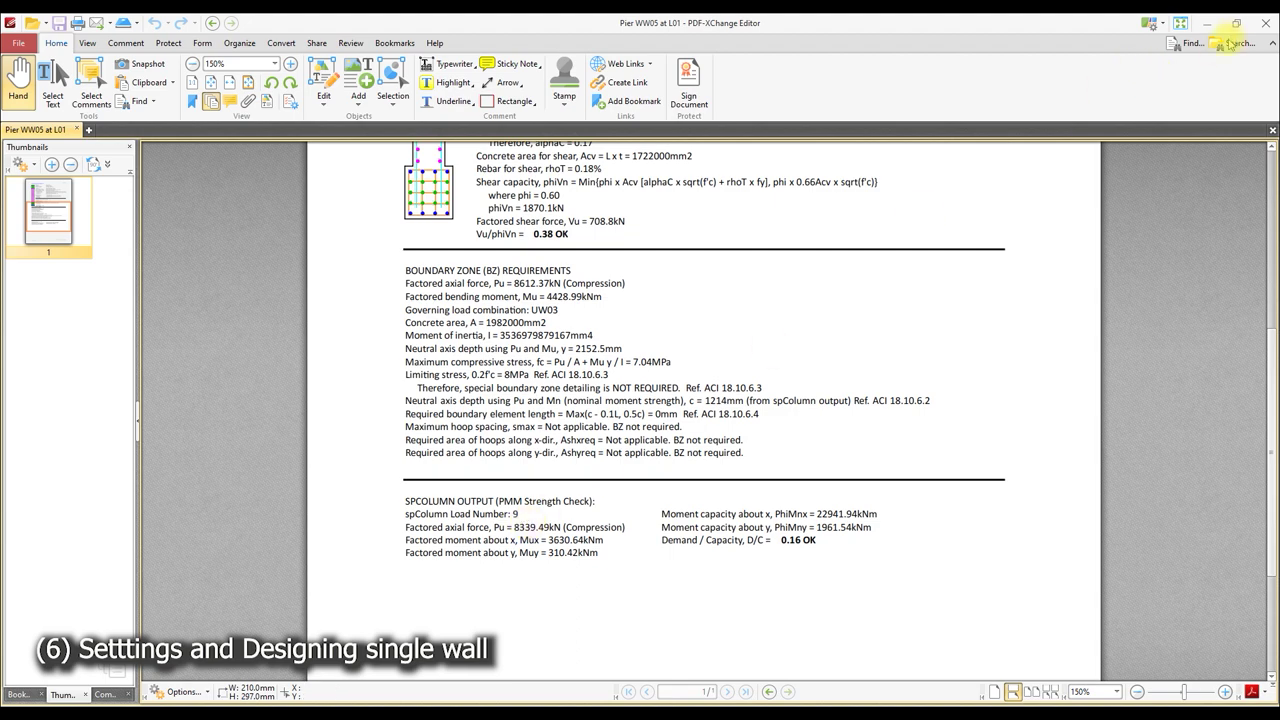
left_click(1258, 22)
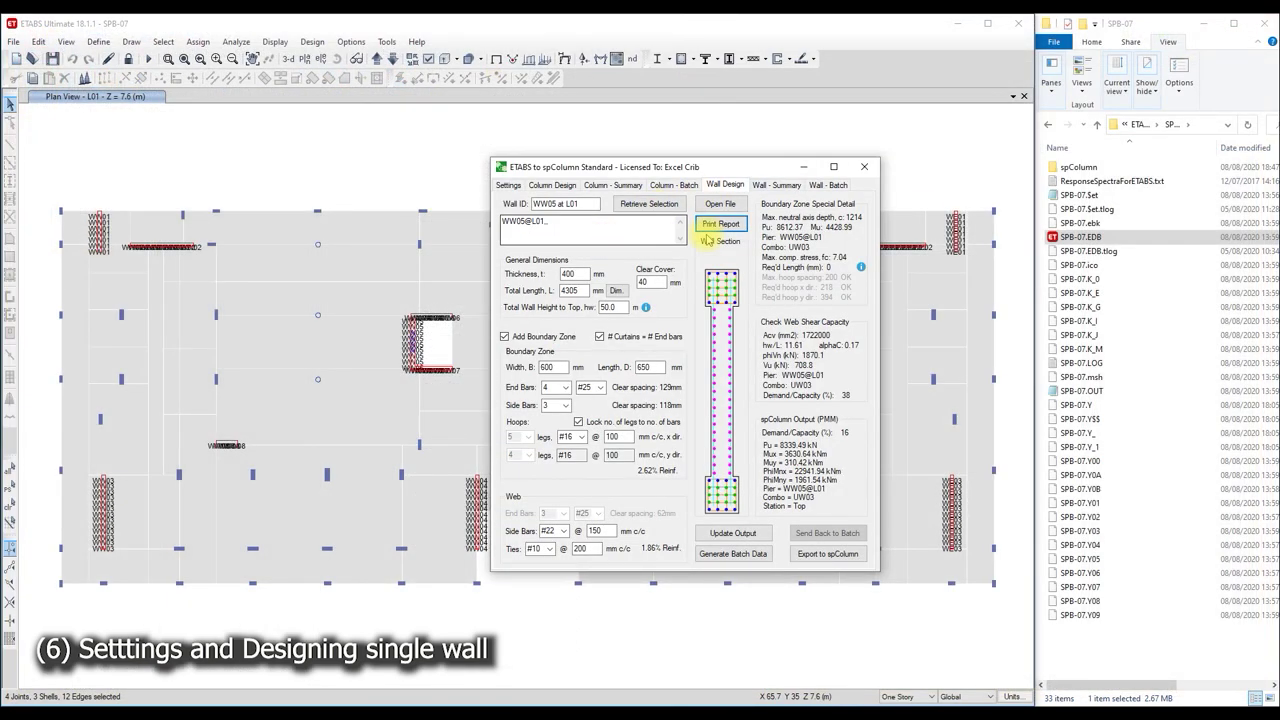
- Maximize the Wall - Summary, sort it by D/C Ratio (PMM) highest first, and select the Top U02 row
left_click(786, 186)
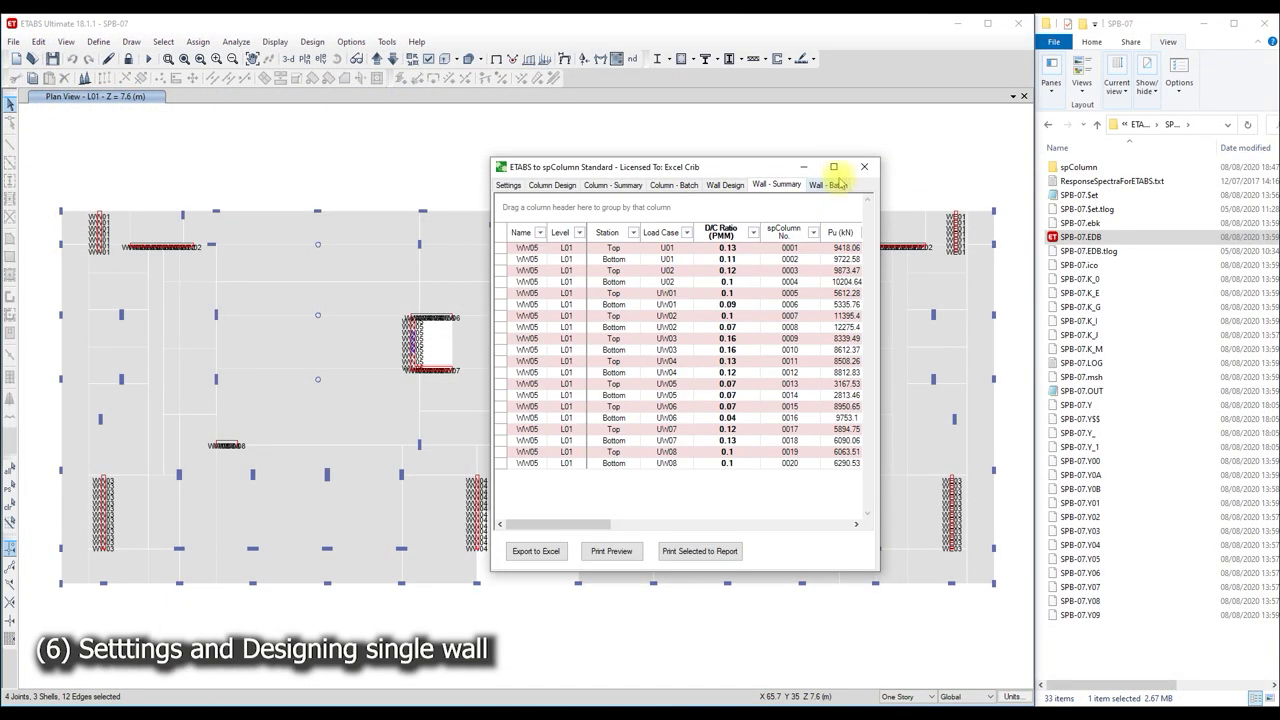
left_click(833, 166)
left_click(234, 84)
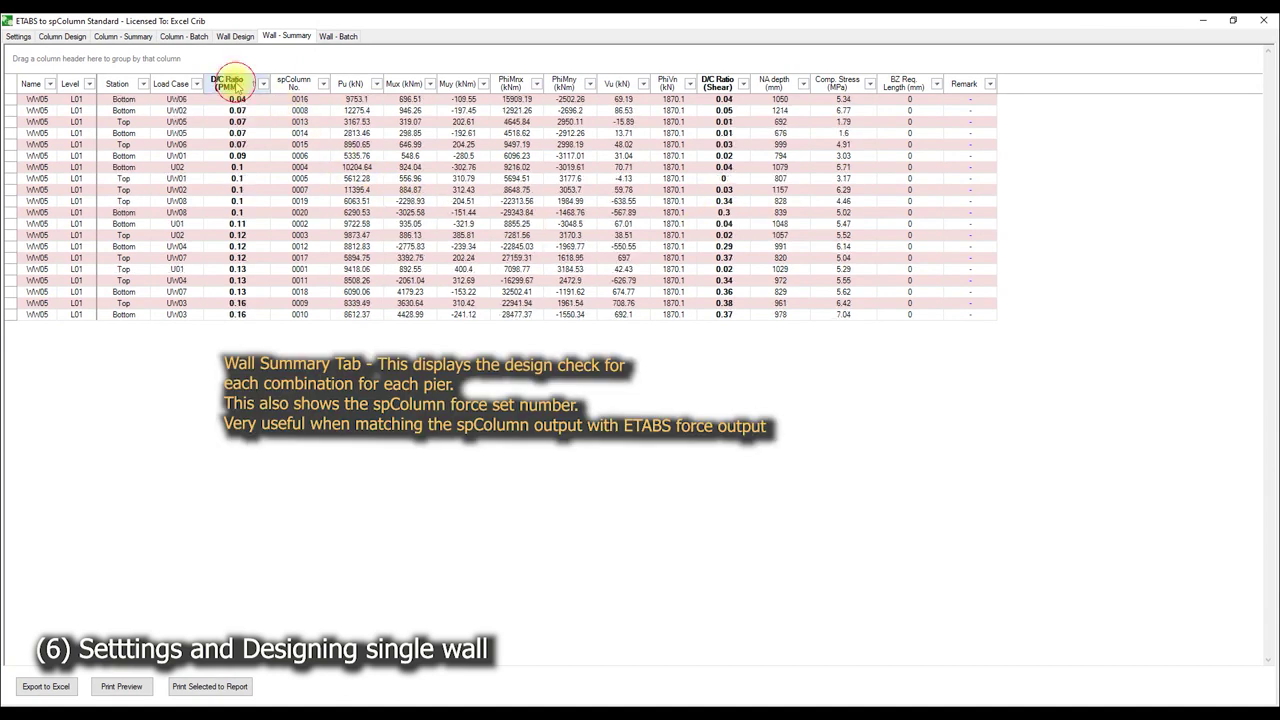
left_click(237, 85)
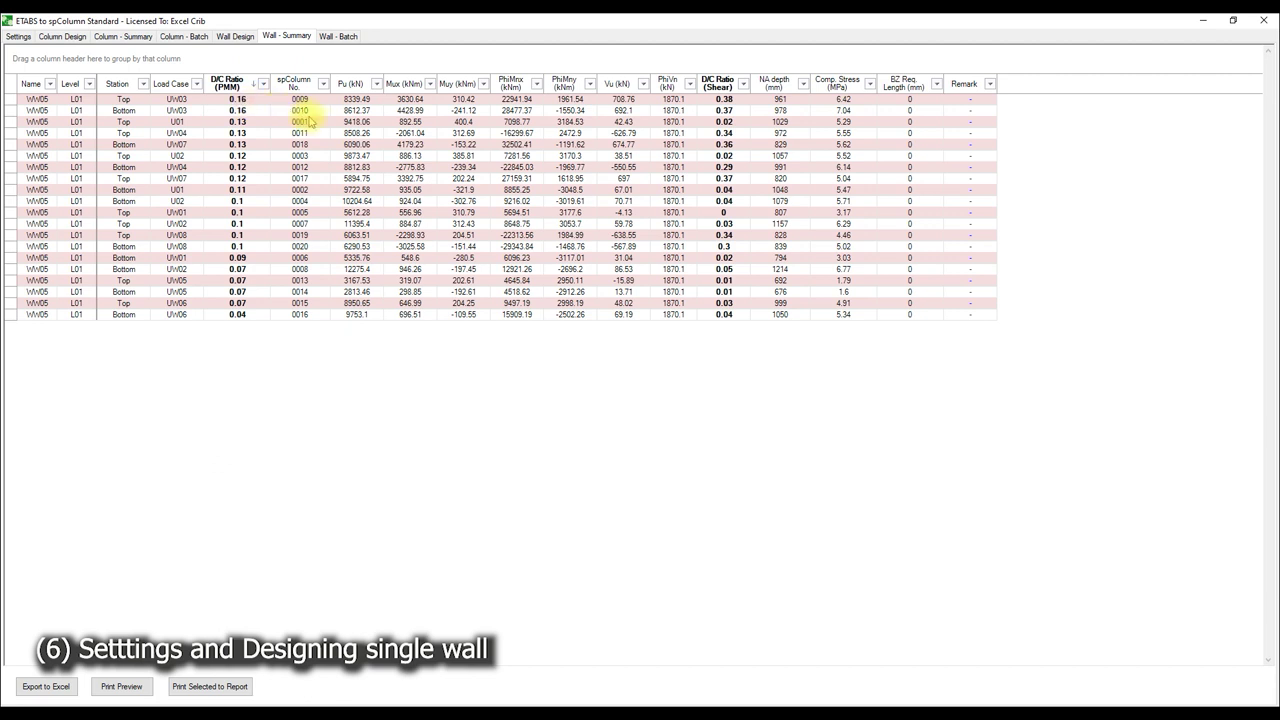
left_click(248, 156)
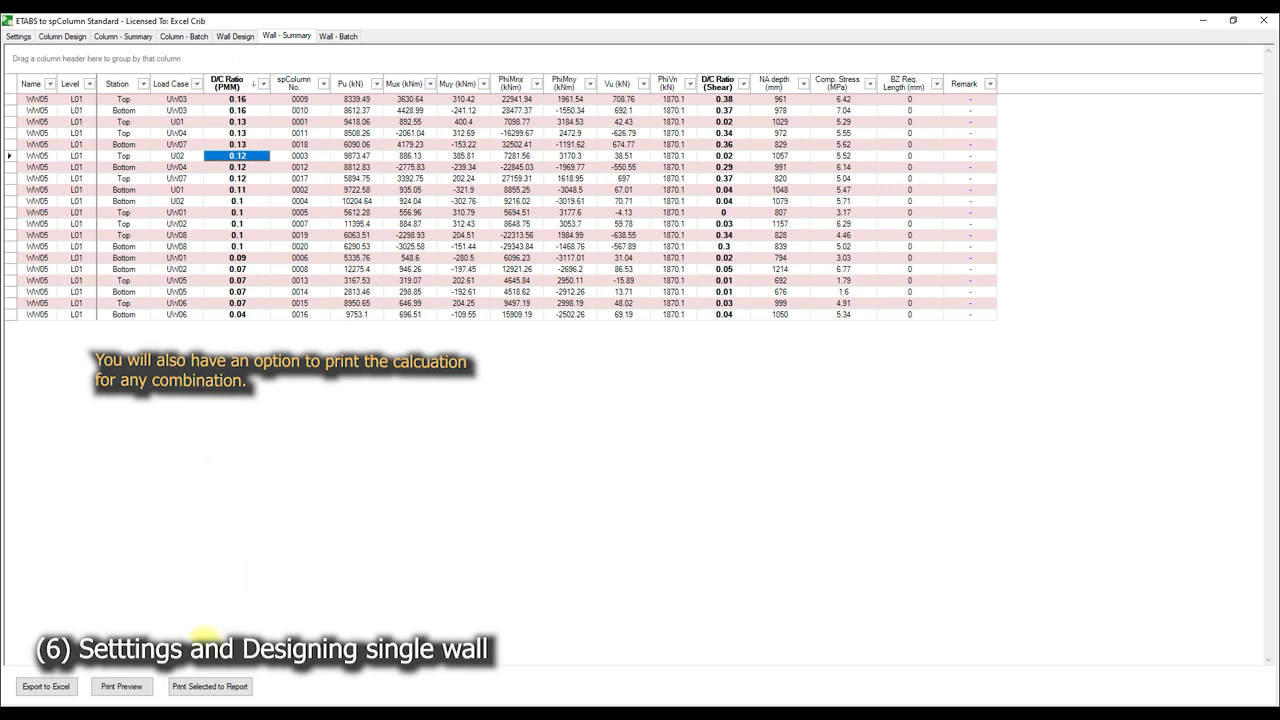
- Print the WW05 at L01 U02 calculation to 'Pier WW05 at L01 (U02).pdf'
left_click(216, 688)
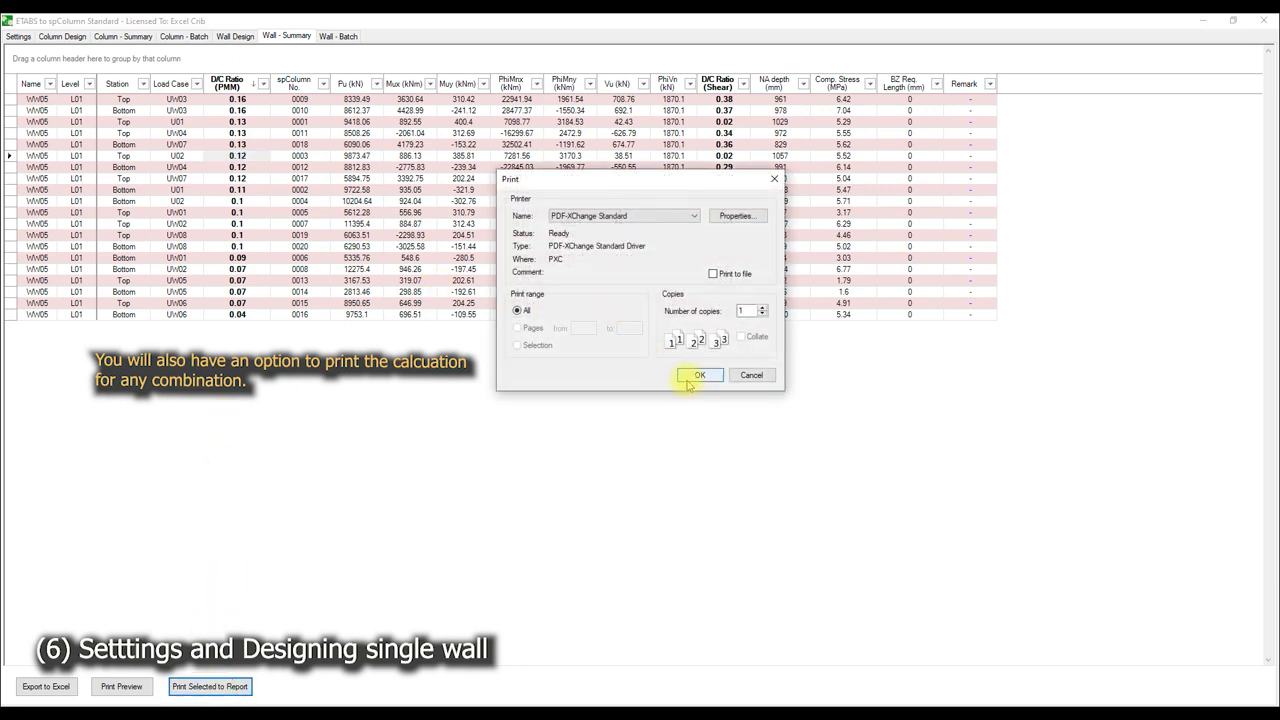
left_click(697, 375)
left_click(706, 346)
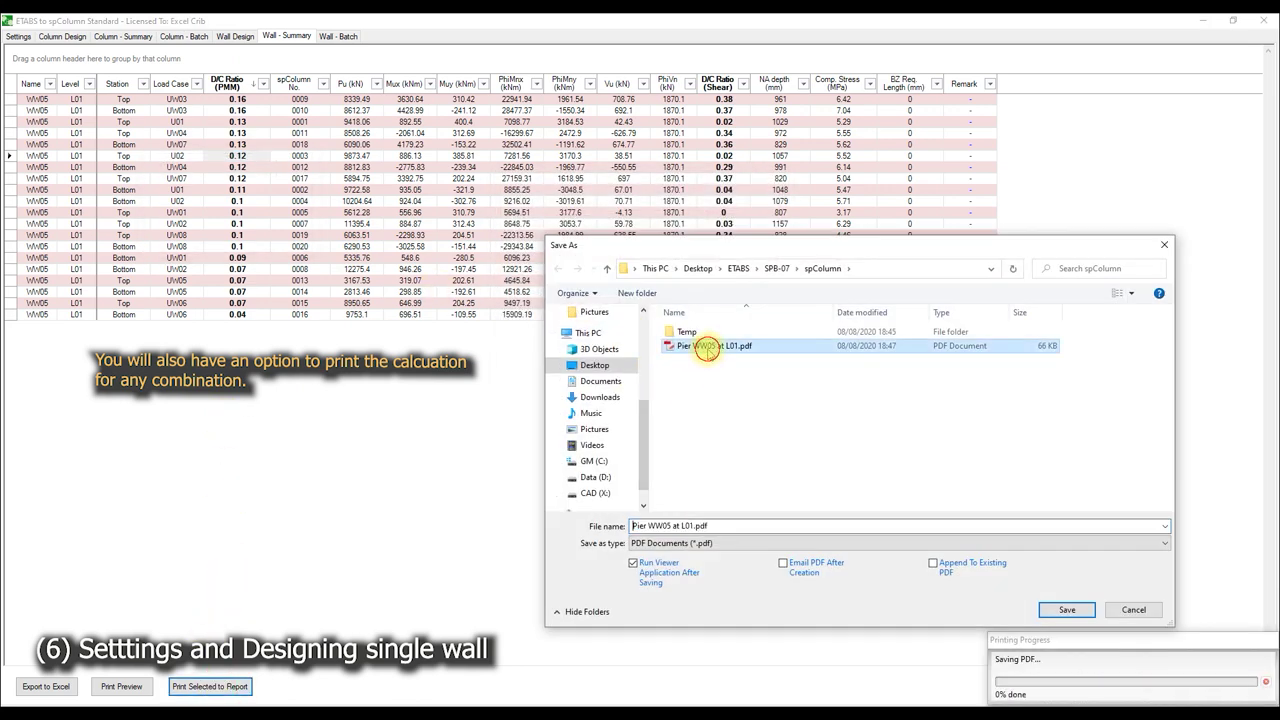
left_click(686, 526)
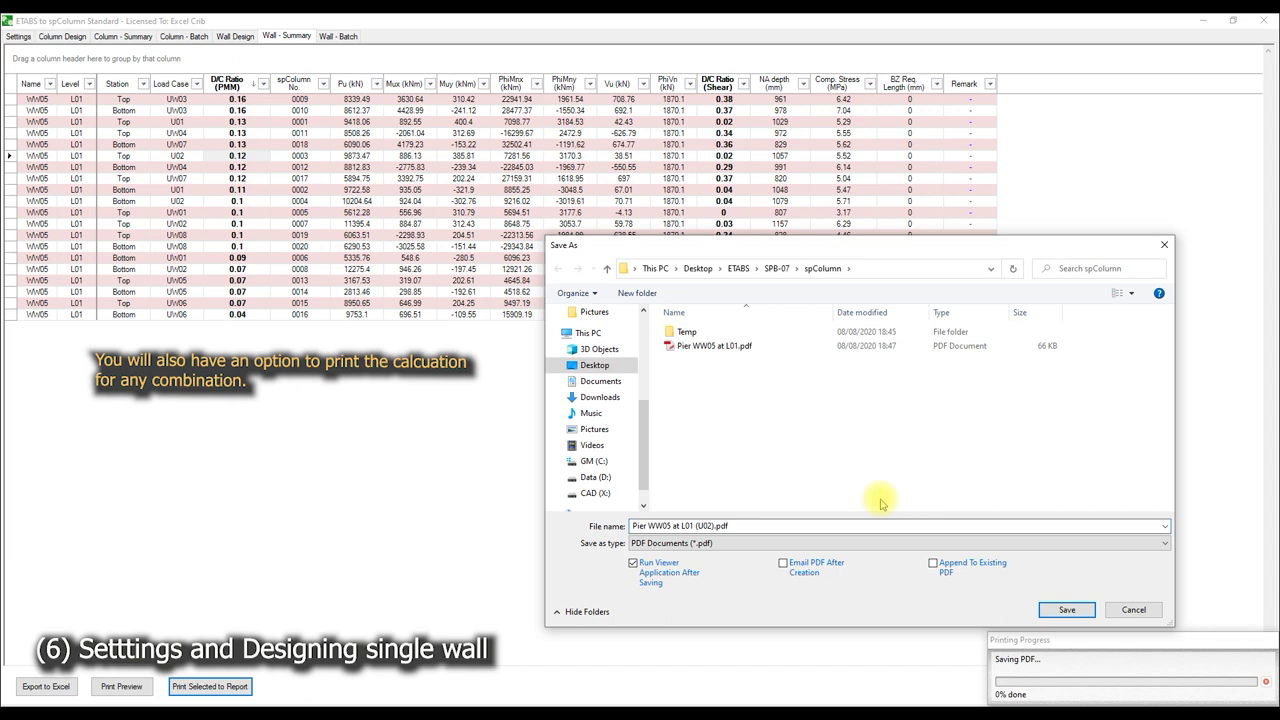
left_click(1067, 609)
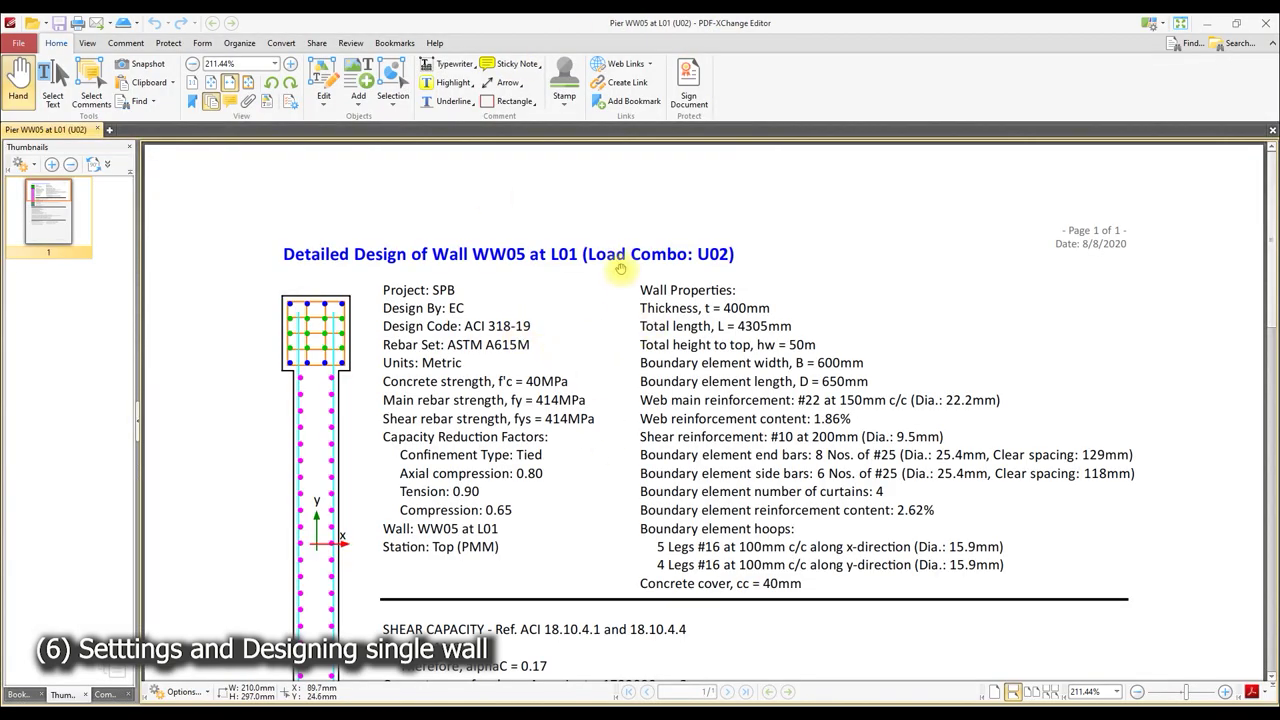
- Scroll down and back through the WW05 at L01 (U02) report, then close PDF-XChange Editor
scroll(572, 308, "down", 1)
scroll(568, 310, "down", 1, "ctrl")
scroll(545, 330, "down", 1)
scroll(540, 333, "down", 1)
scroll(527, 336, "down", 2)
scroll(527, 336, "down", 4)
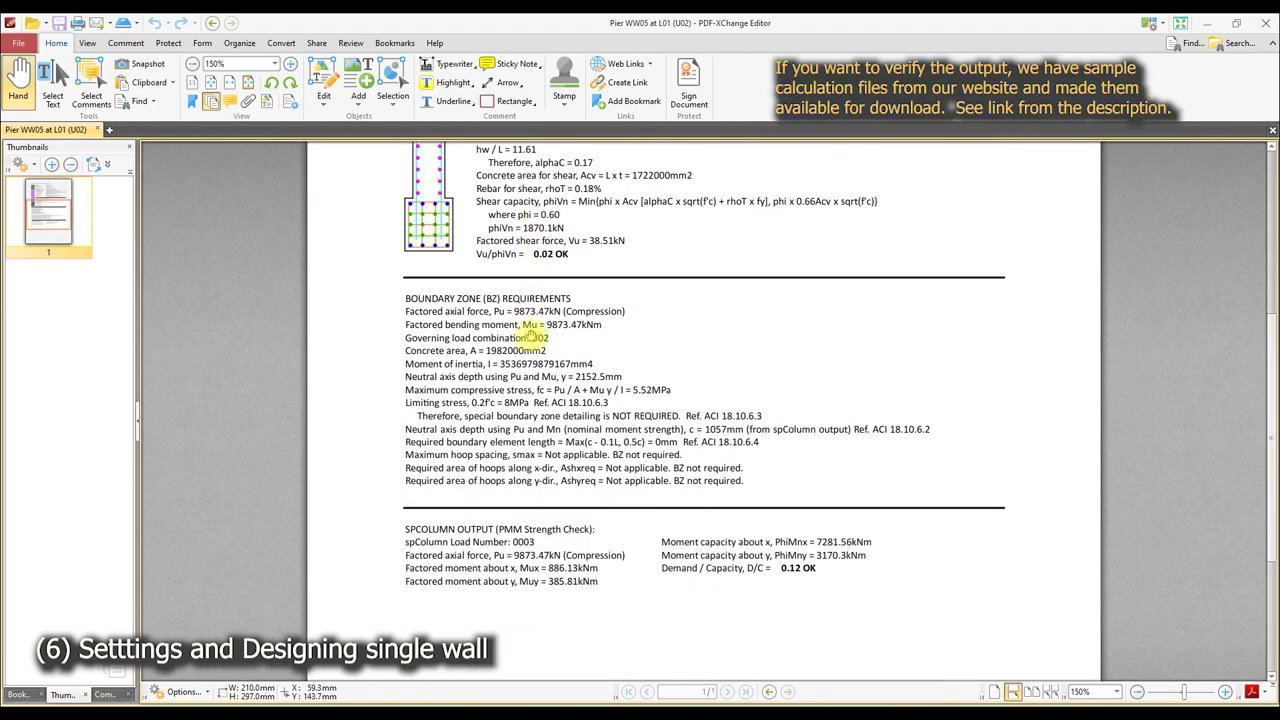
scroll(530, 335, "up", 2)
scroll(530, 336, "up", 2)
scroll(530, 336, "up", 2)
scroll(530, 336, "up", 2)
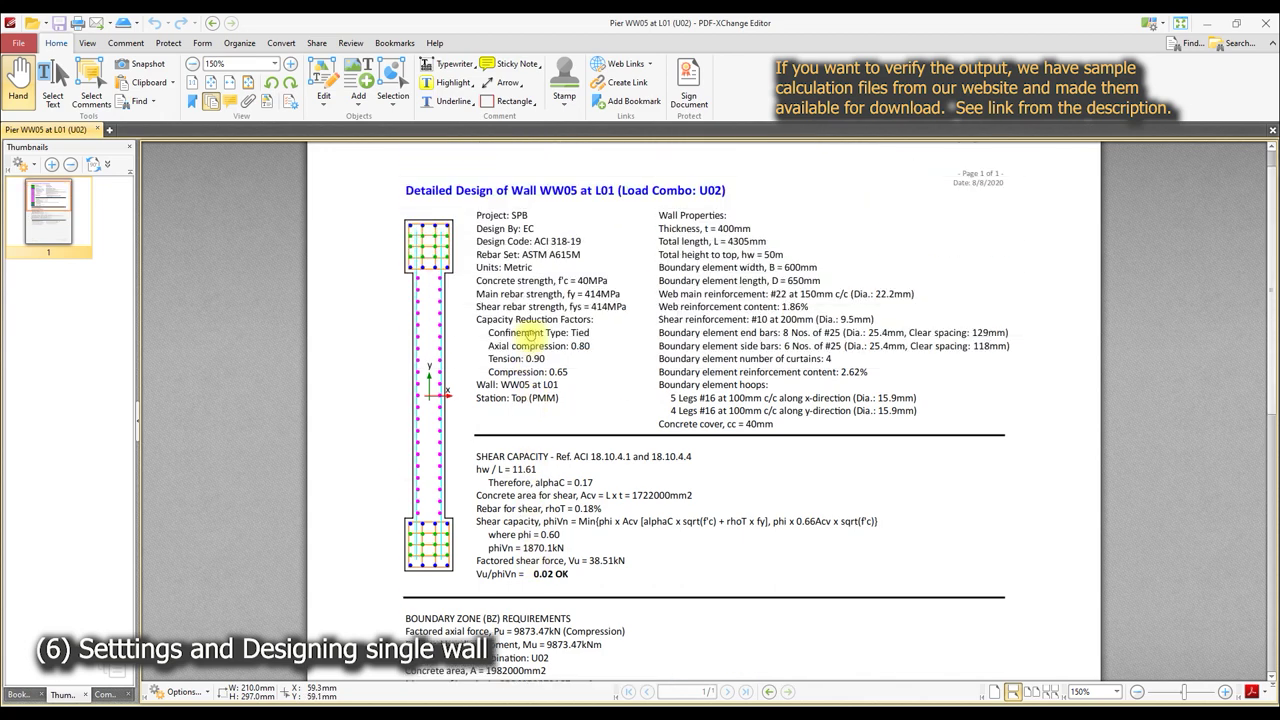
left_click(1270, 22)
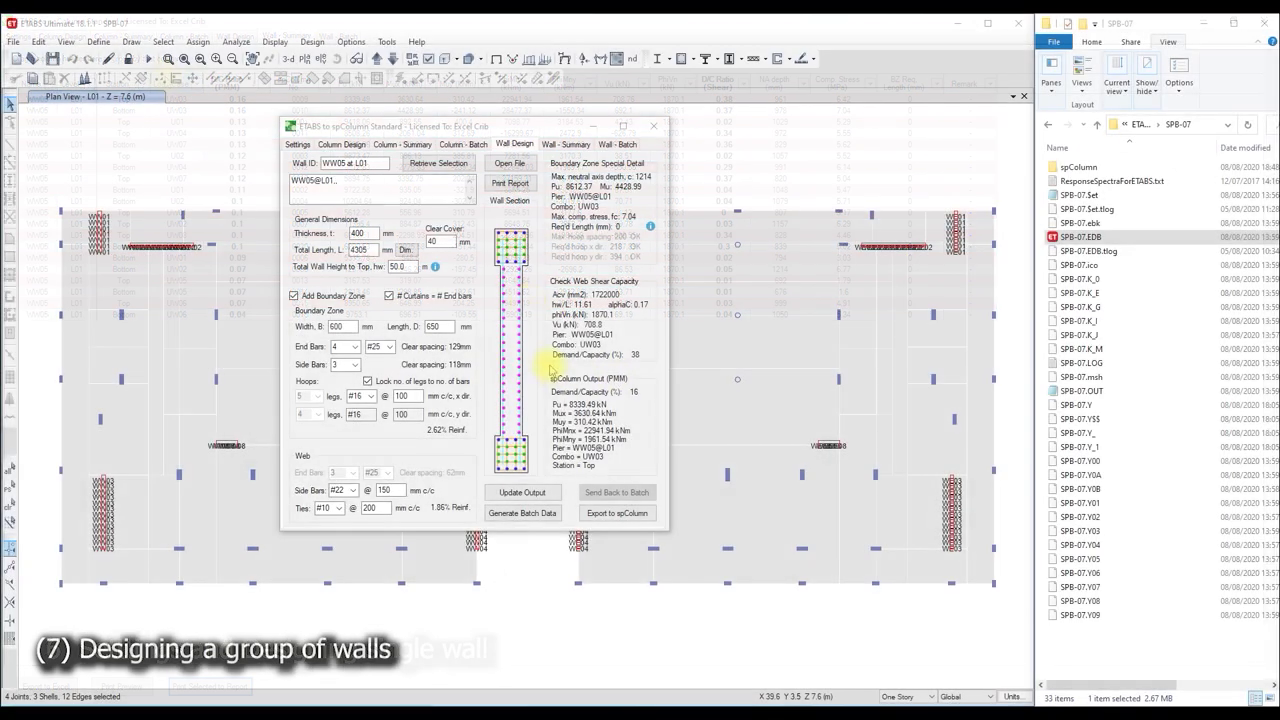
- Select the six L01 piers WW05–WW07 and WE05–WE07 in the ETABS plan
left_click_drag(486, 128, 998, 172)
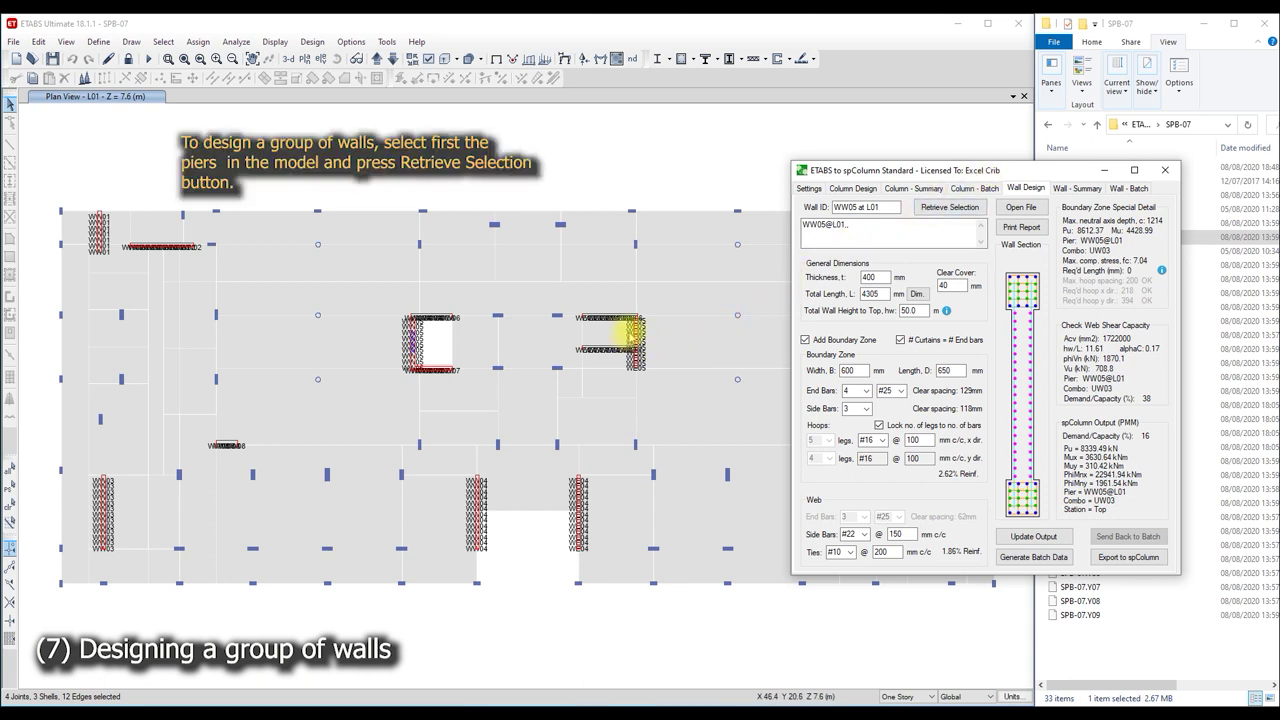
left_click(652, 336)
left_click(628, 332)
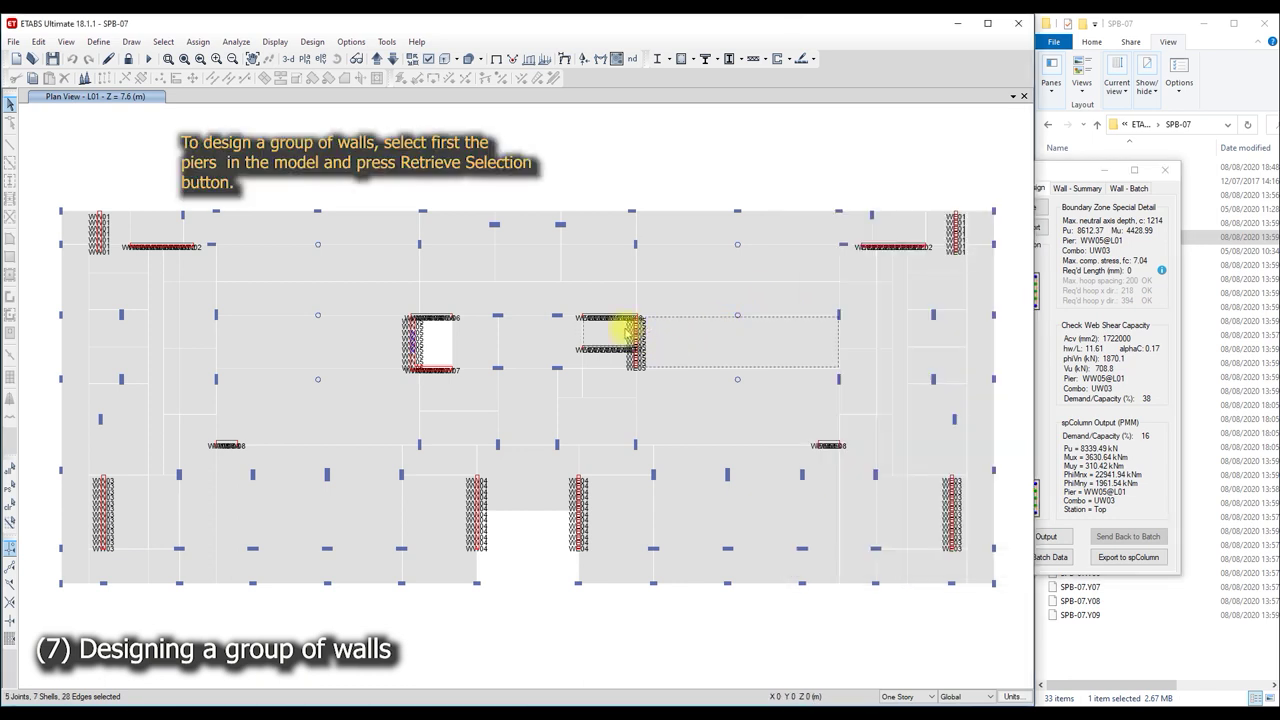
left_click(600, 294)
left_click(607, 350)
left_click(594, 349)
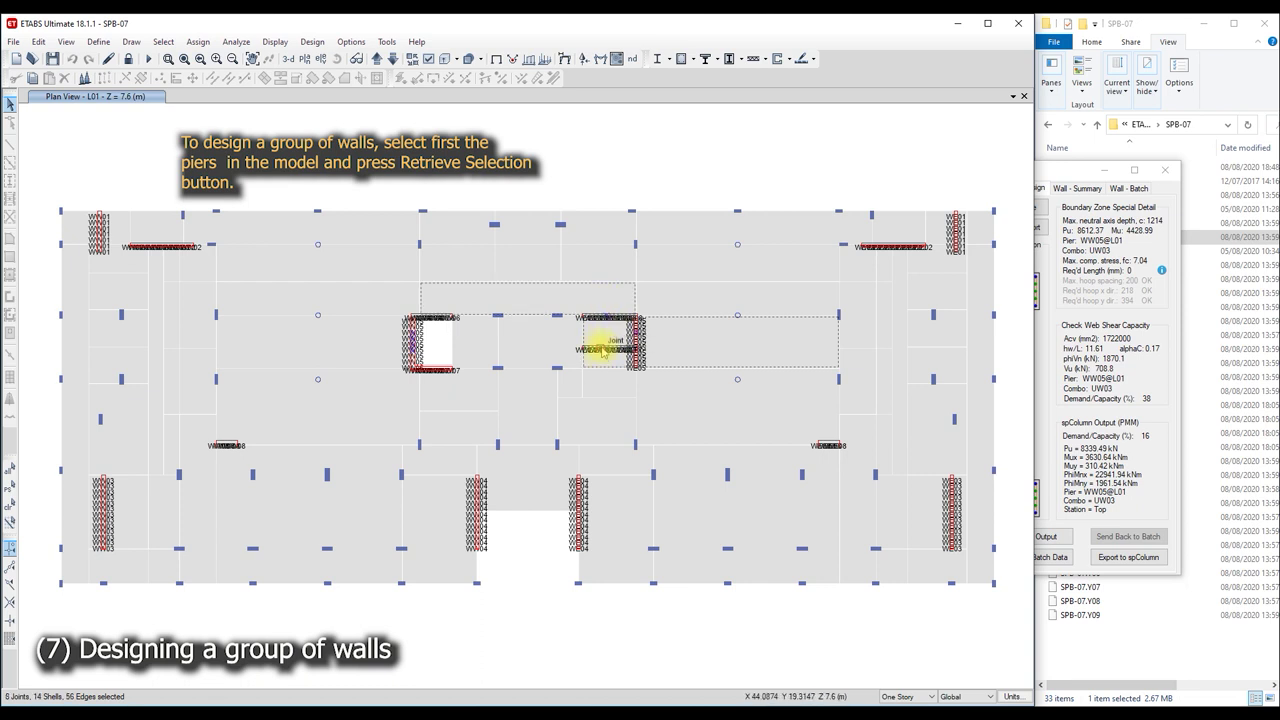
left_click(436, 330)
left_click(429, 355)
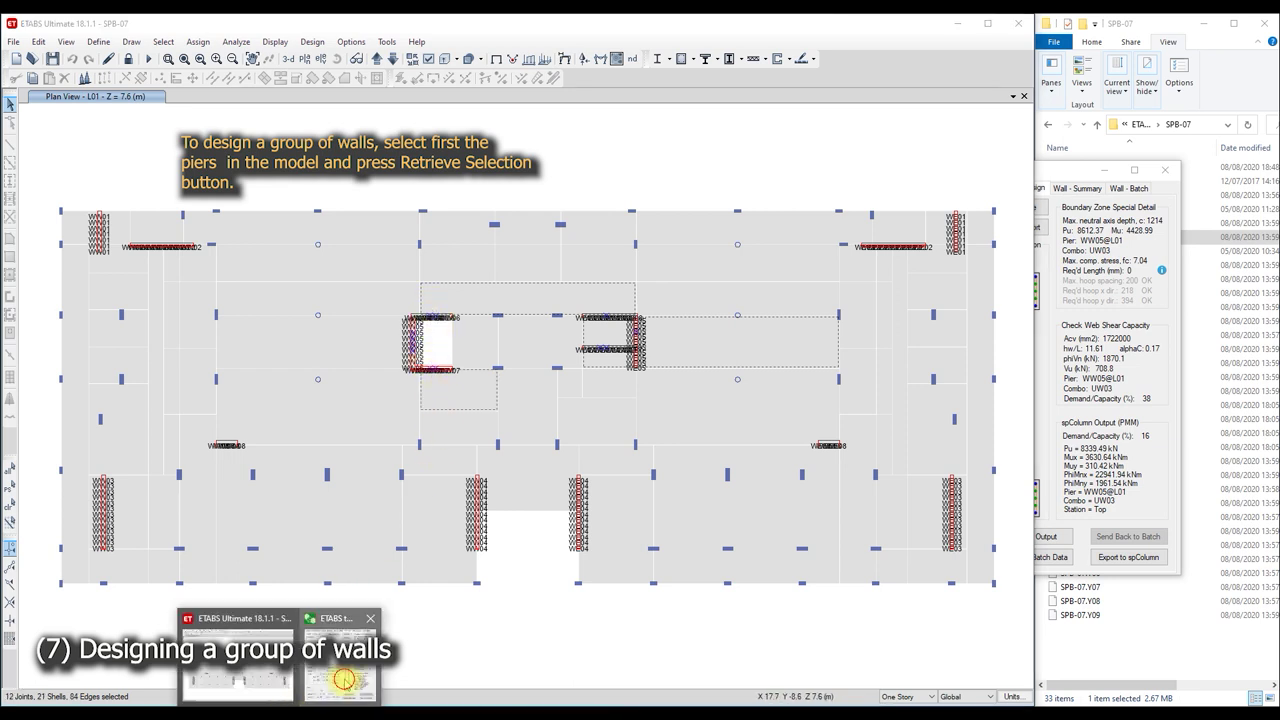
- Retrieve the selected piers into Wall Design and rename the Wall ID to 'Pier Group 01'
mouse_move(341, 680)
left_click(340, 625)
left_click(940, 208)
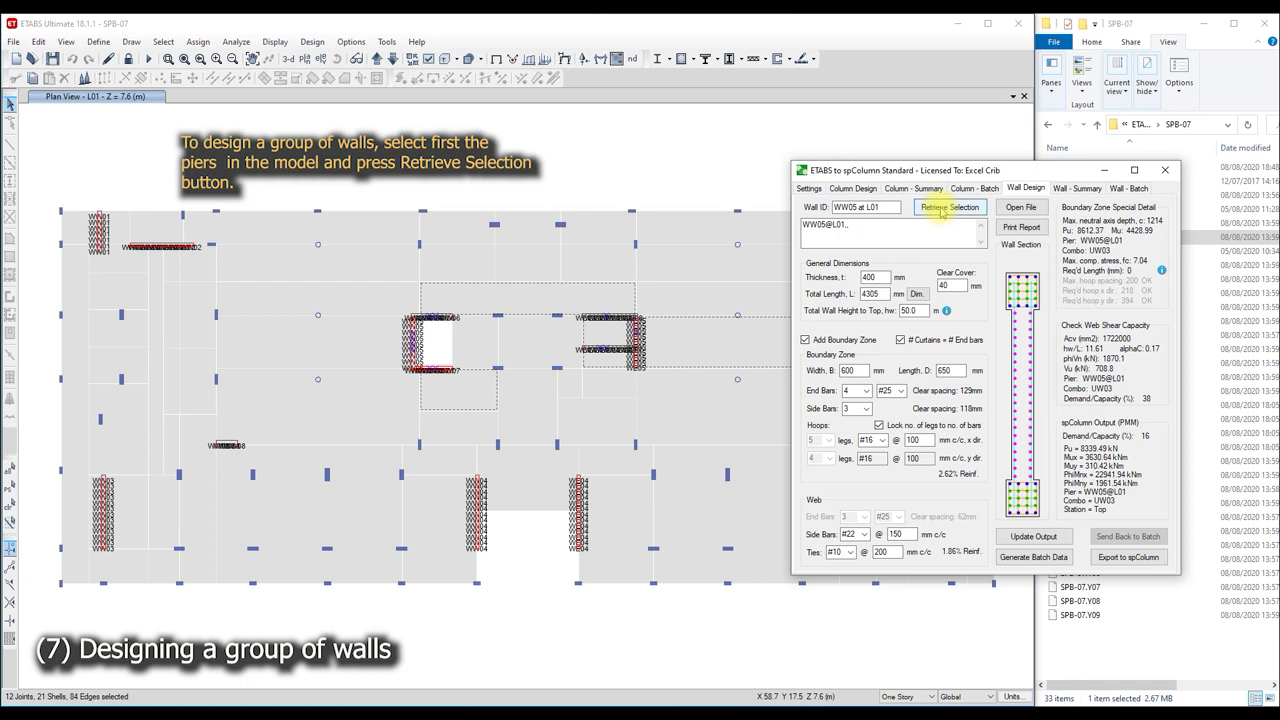
left_click(940, 208)
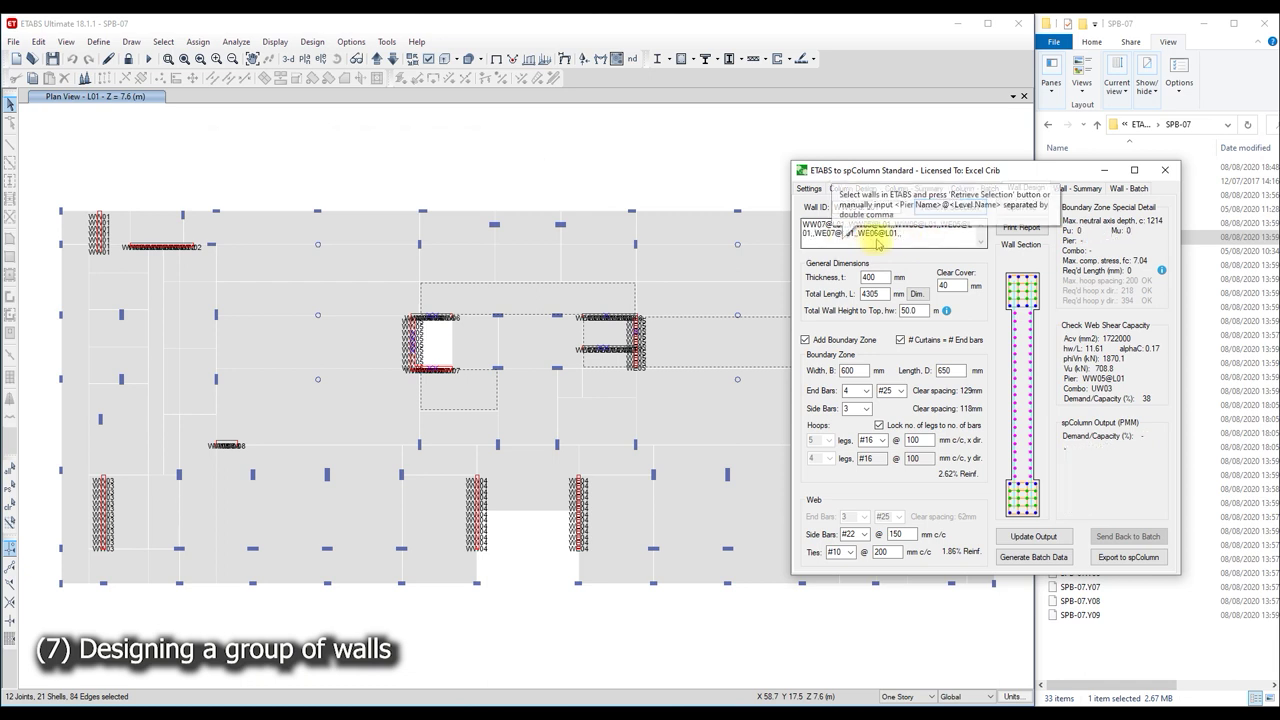
triple_click(860, 207)
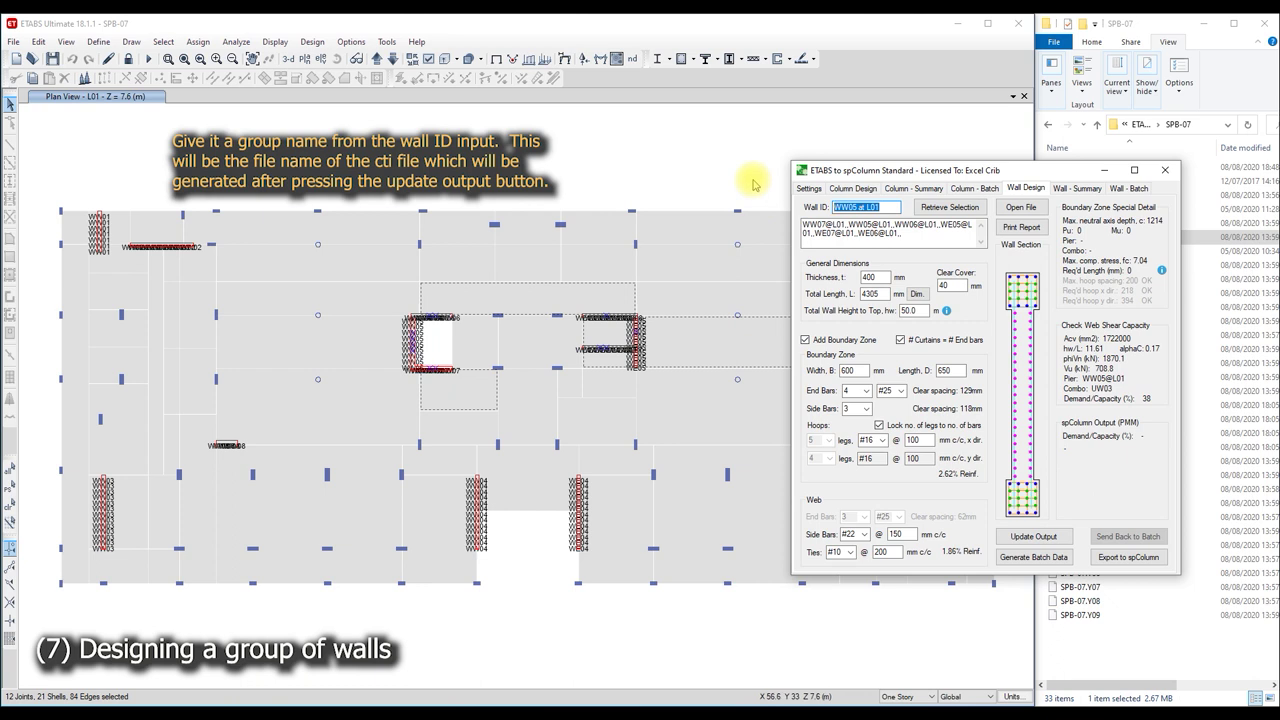
type("PierGroup")
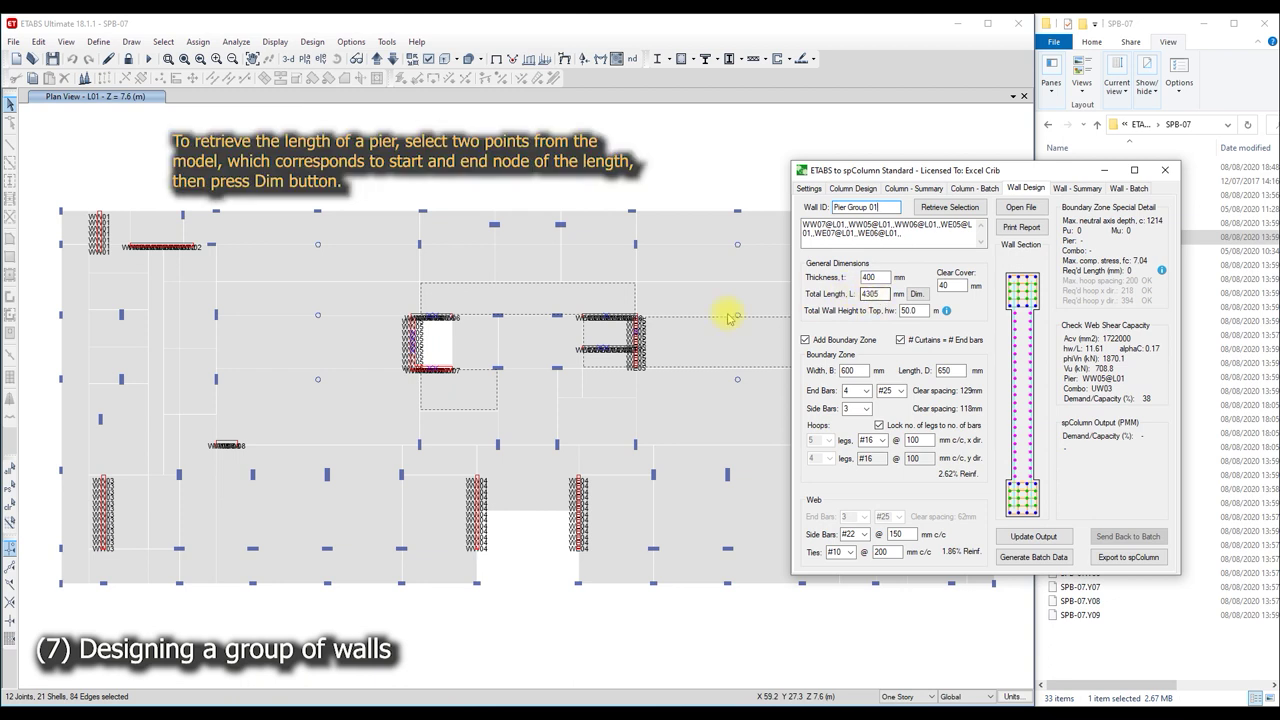
- Set the total wall length to 4365 mm from the C-shaped wall's two end joints
left_click(10, 510)
left_click(11, 506)
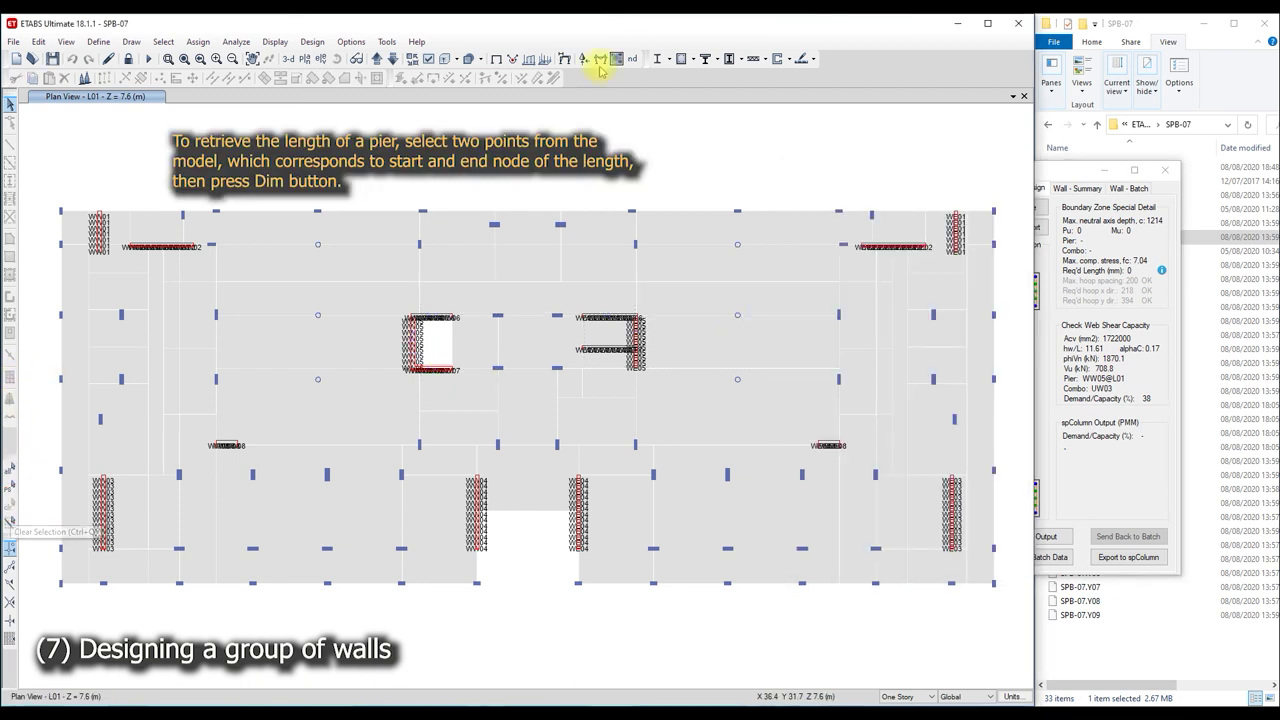
left_click(580, 318)
left_click(638, 318)
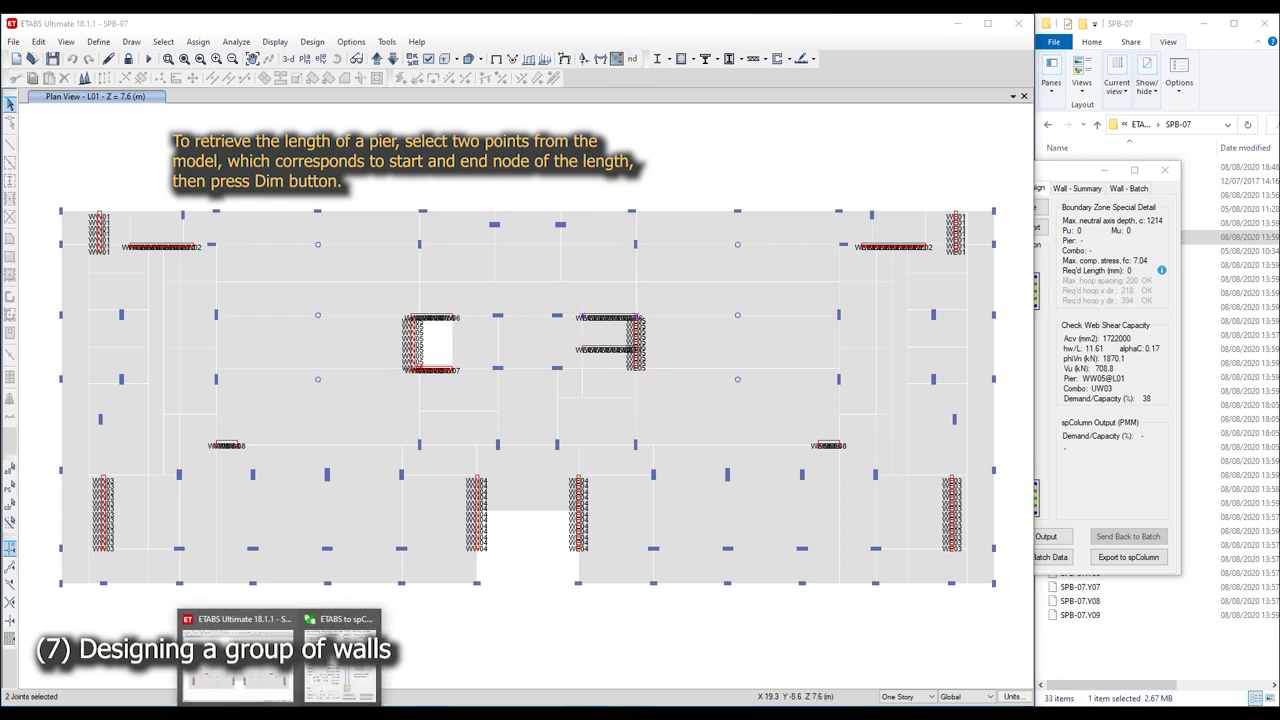
left_click(335, 686)
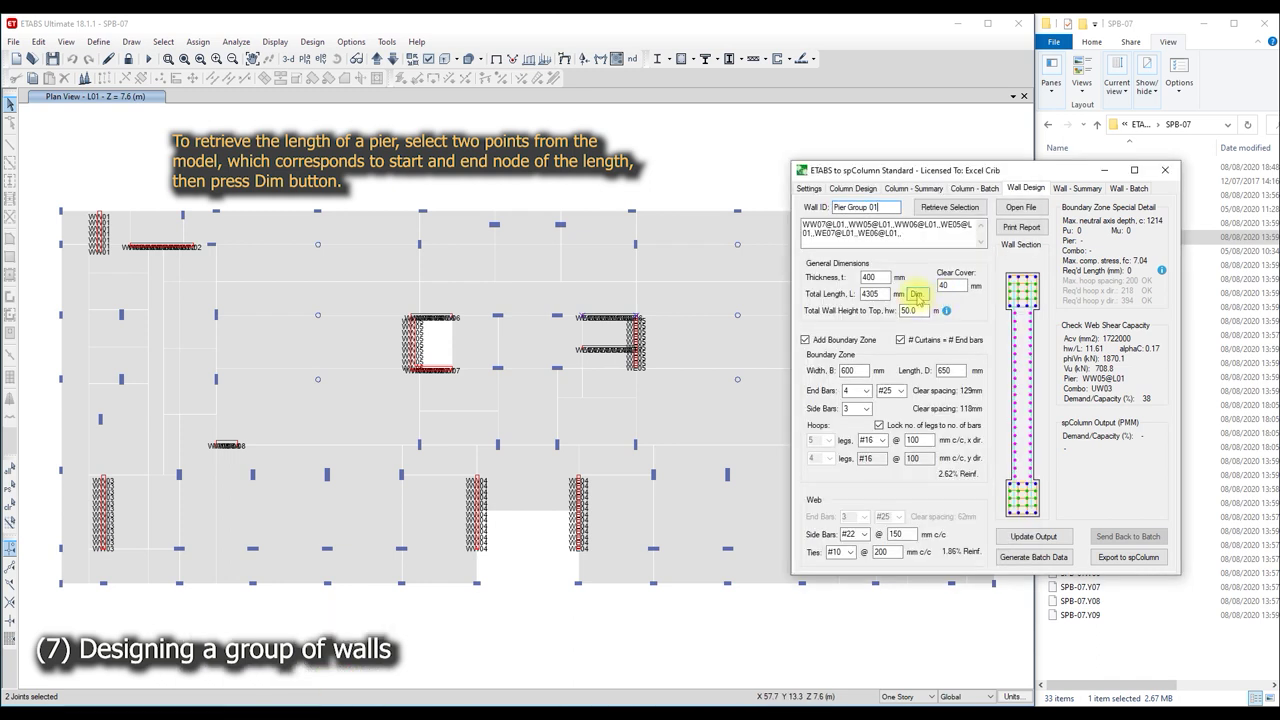
left_click(917, 296)
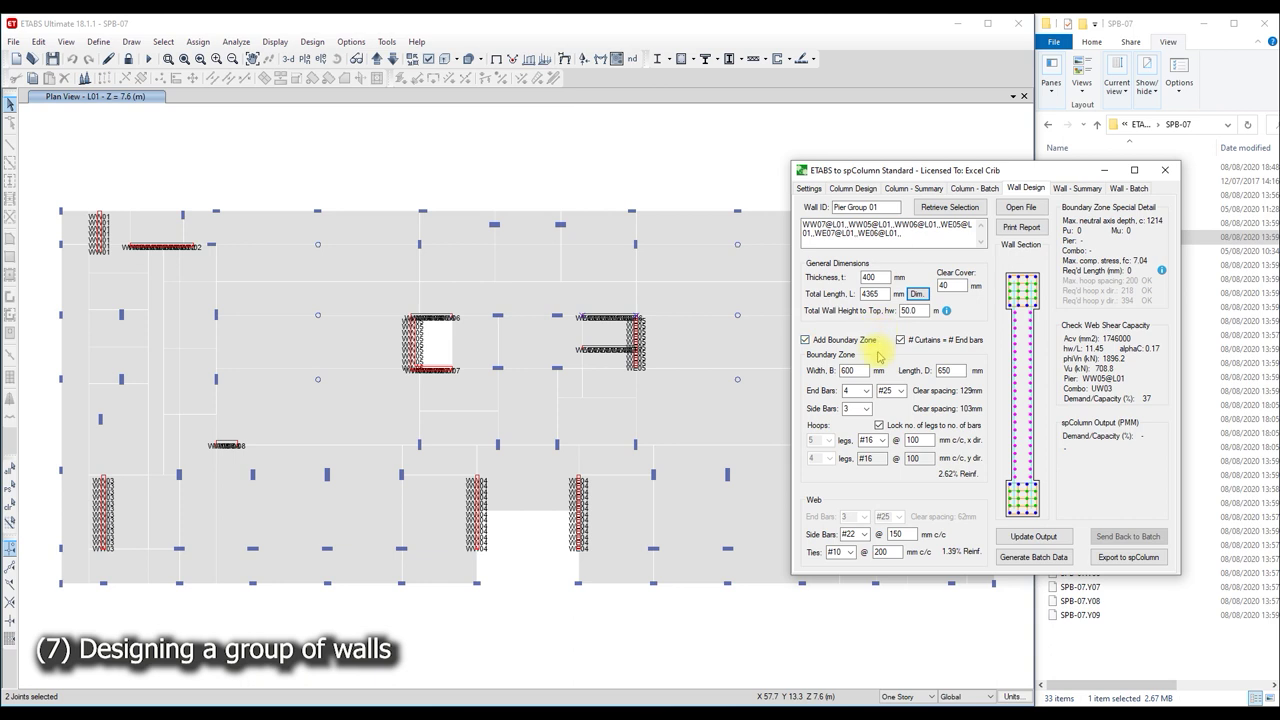
left_click(876, 280)
- Enter 400 for the boundary zone width, reduce end bars to 3, and update the output
left_click_drag(876, 278, 841, 284)
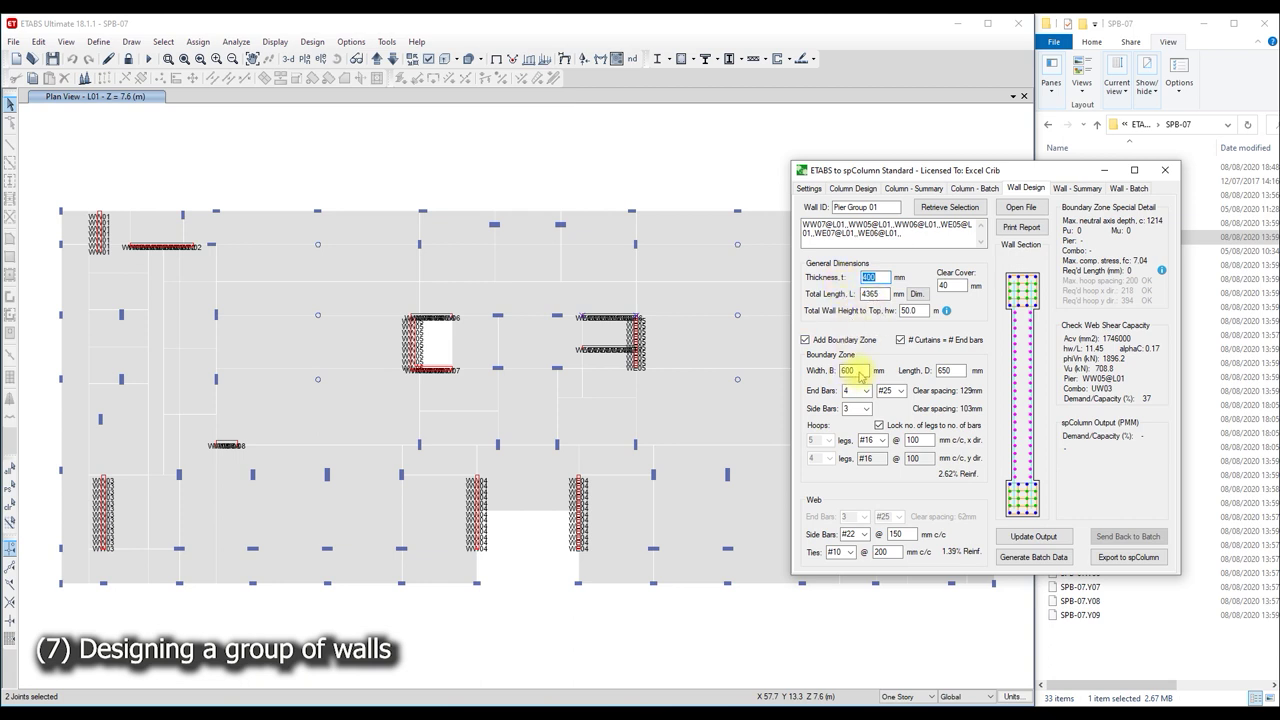
left_click_drag(860, 372, 821, 369)
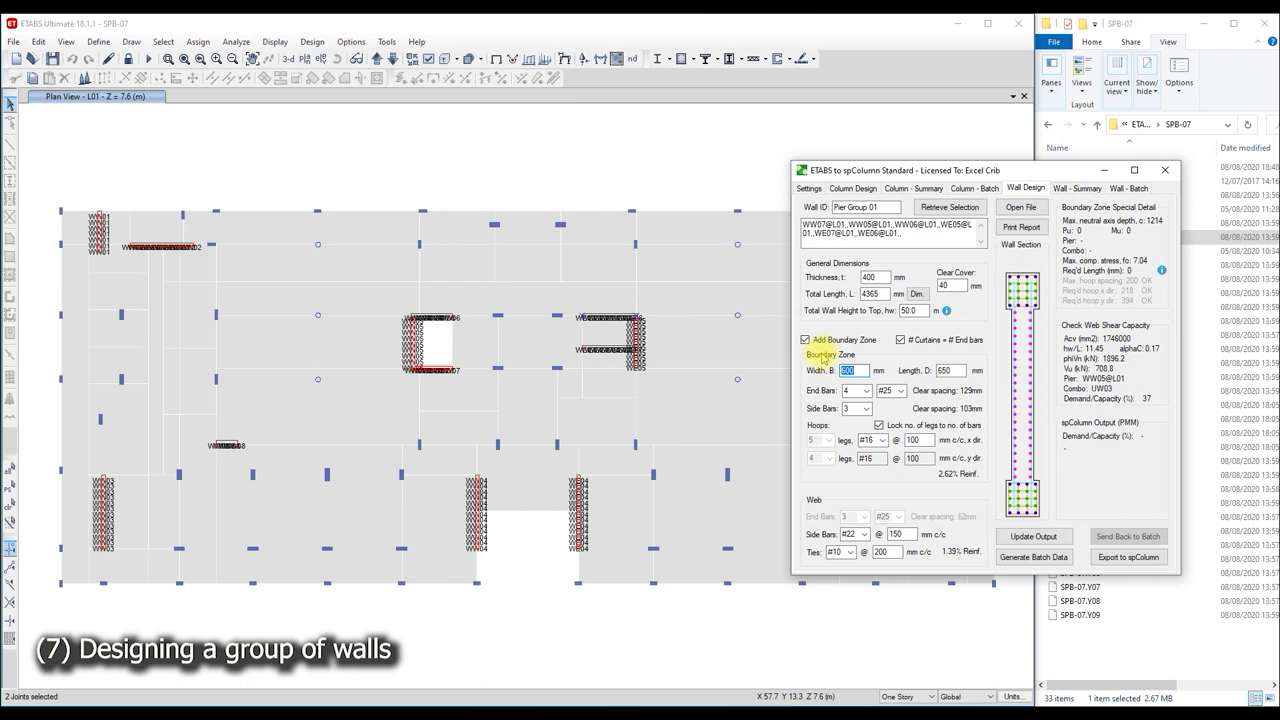
type("400")
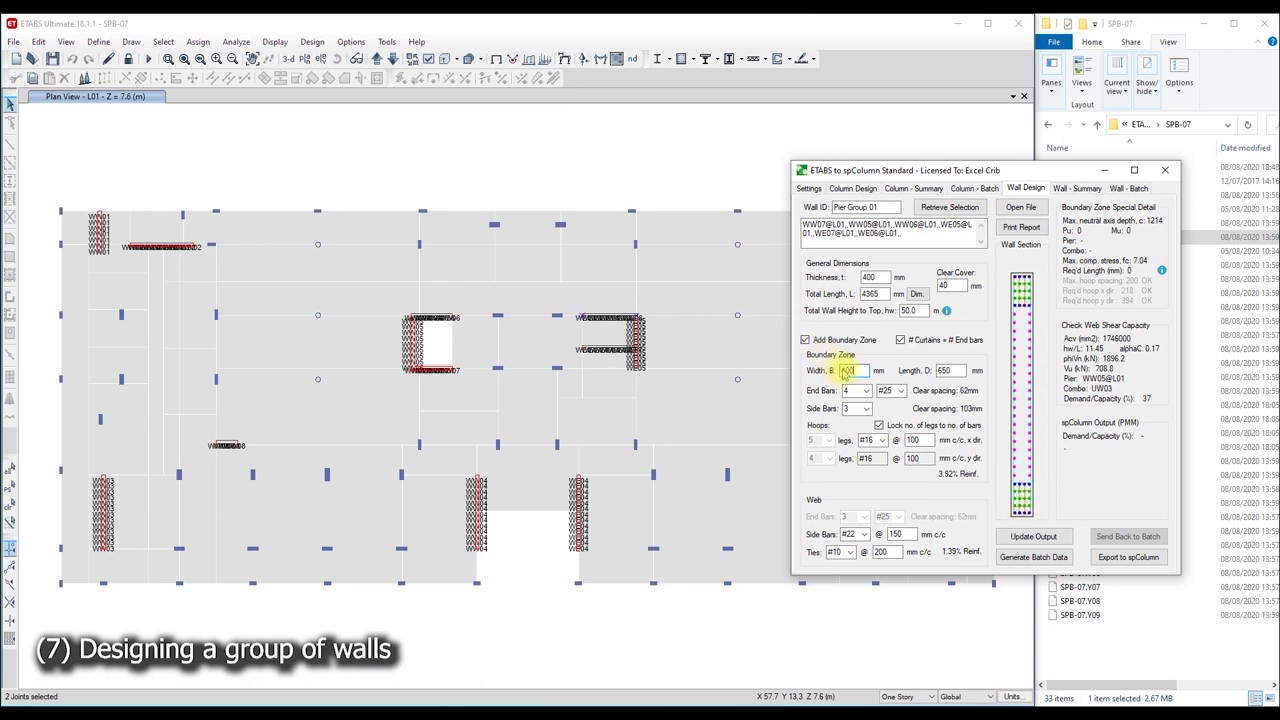
left_click(866, 391)
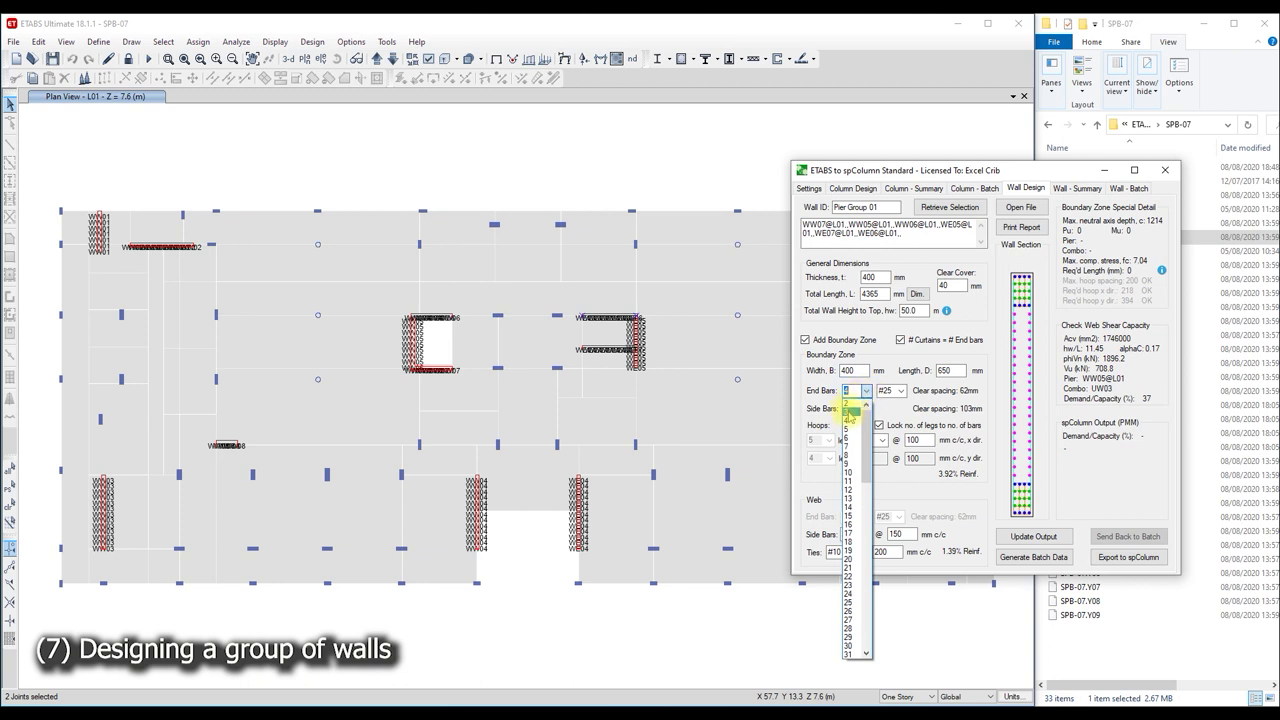
left_click(849, 411)
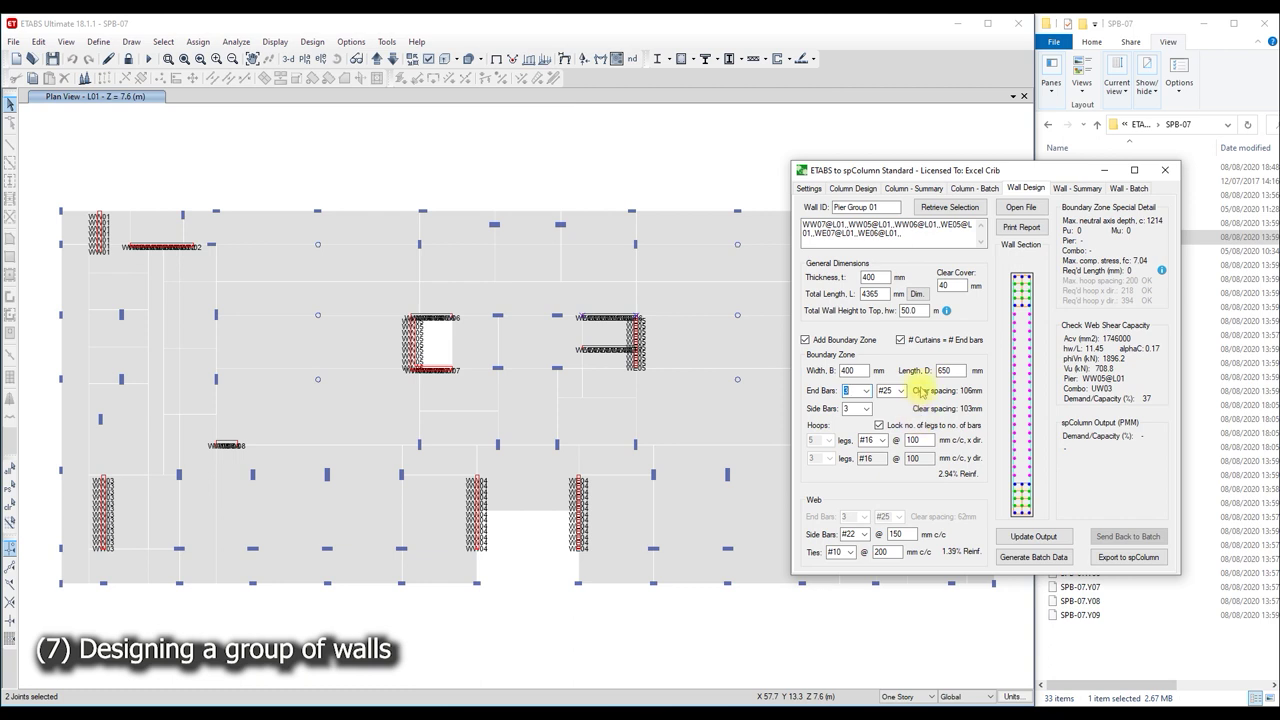
left_click(1035, 540)
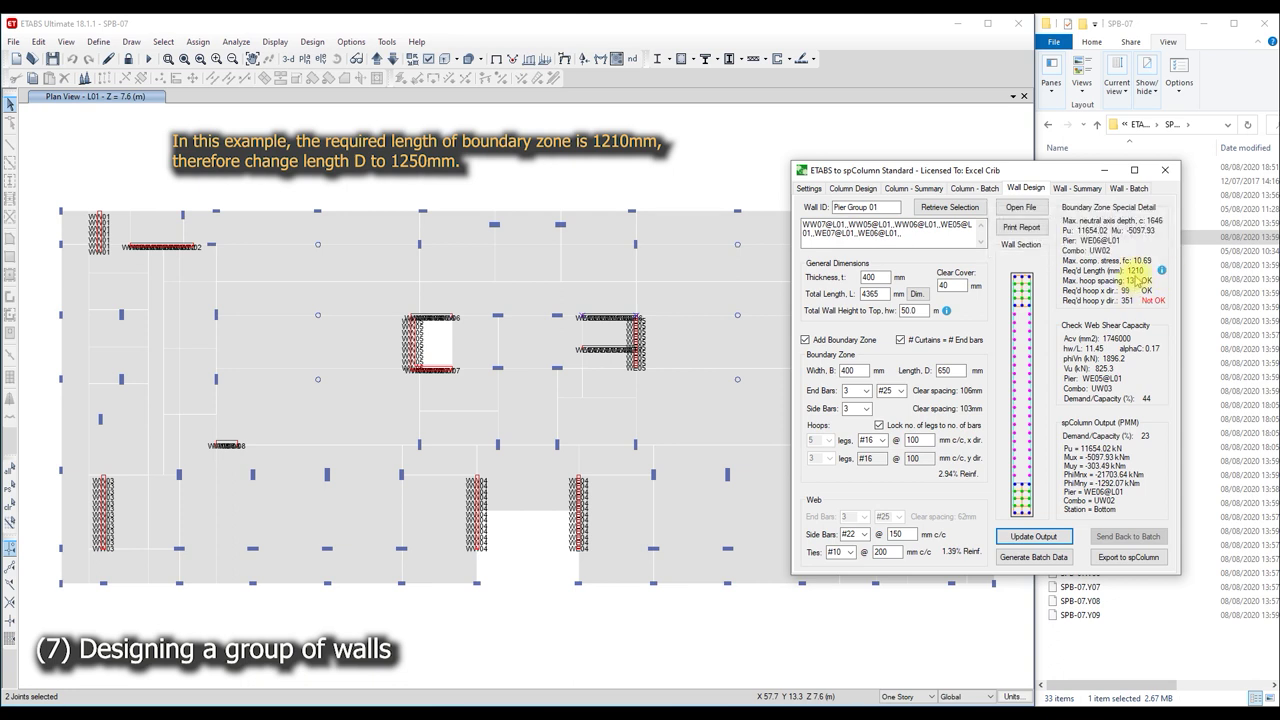
mouse_move(1161, 270)
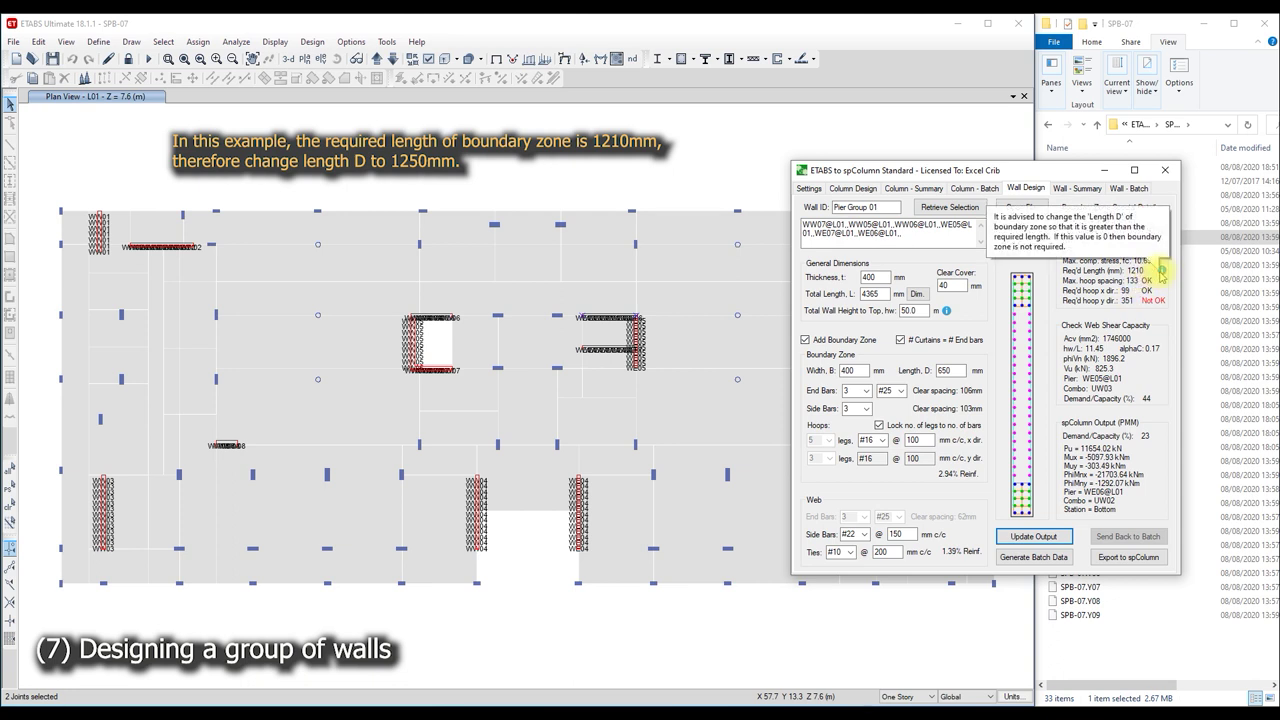
- Set boundary zone length D to 1250 mm with 6 side bars and recalculate
double_click(961, 374)
type("1250")
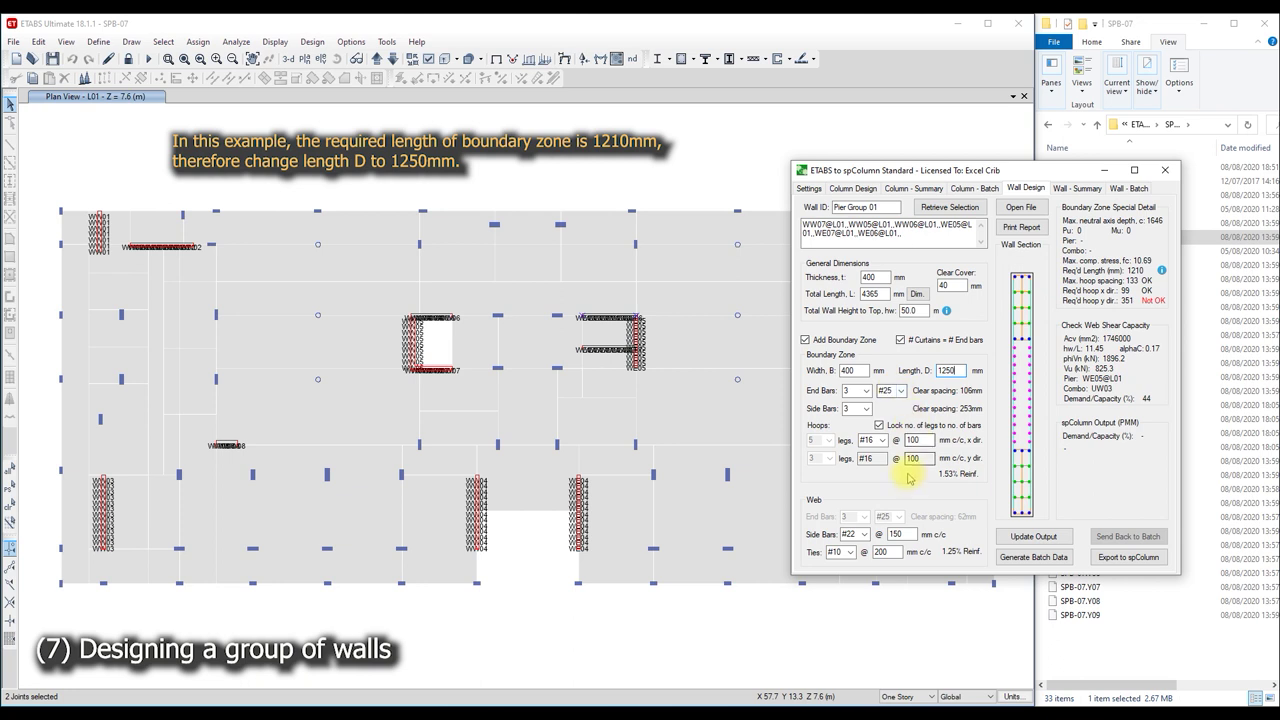
left_click(867, 409)
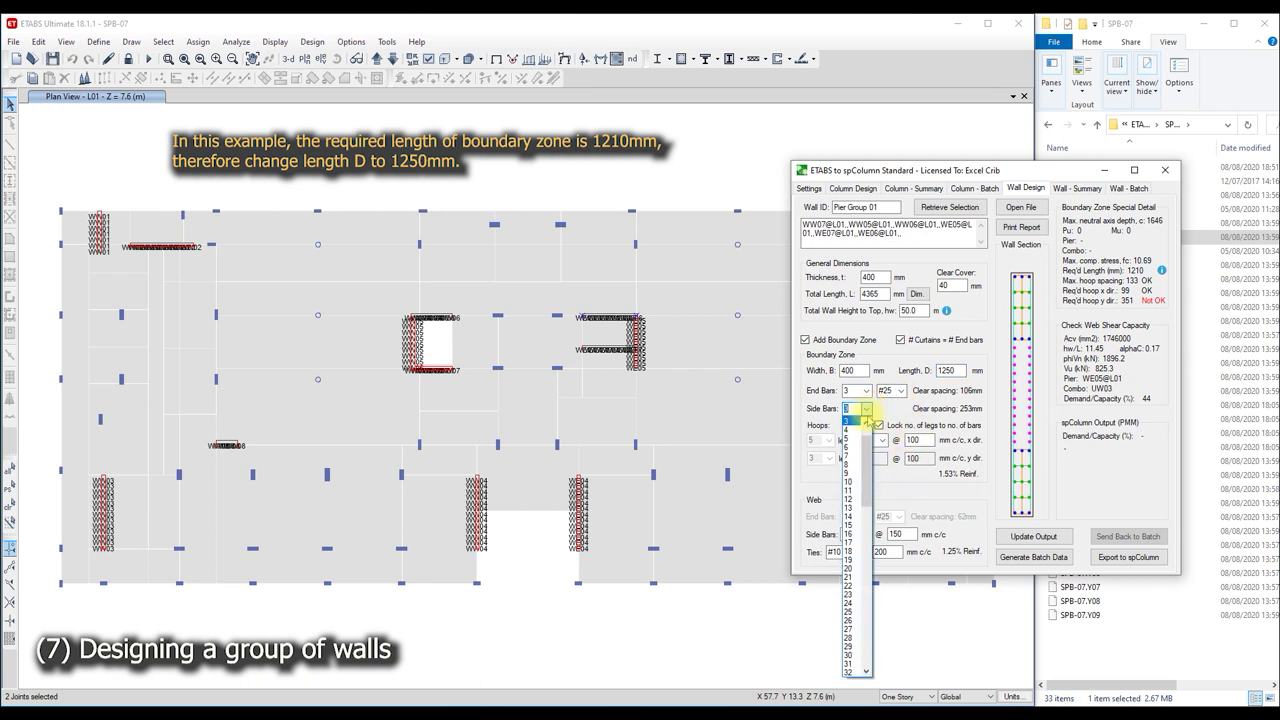
left_click(851, 447)
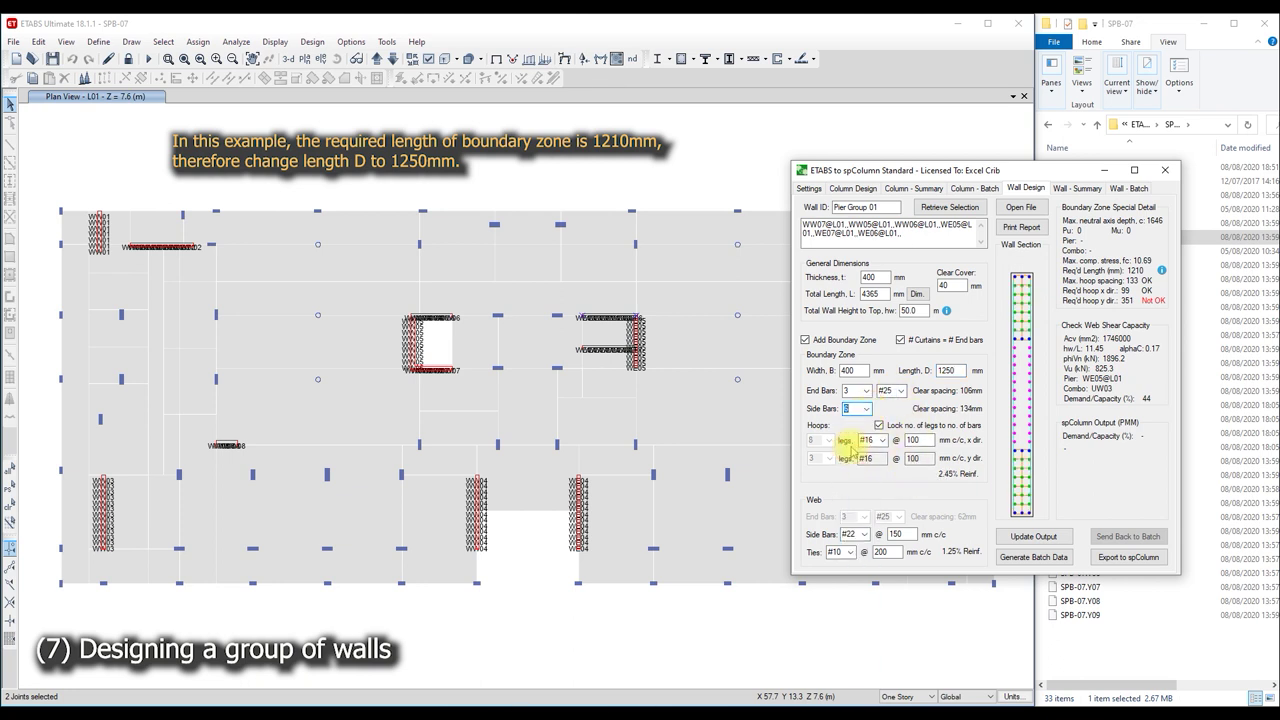
left_click(1033, 536)
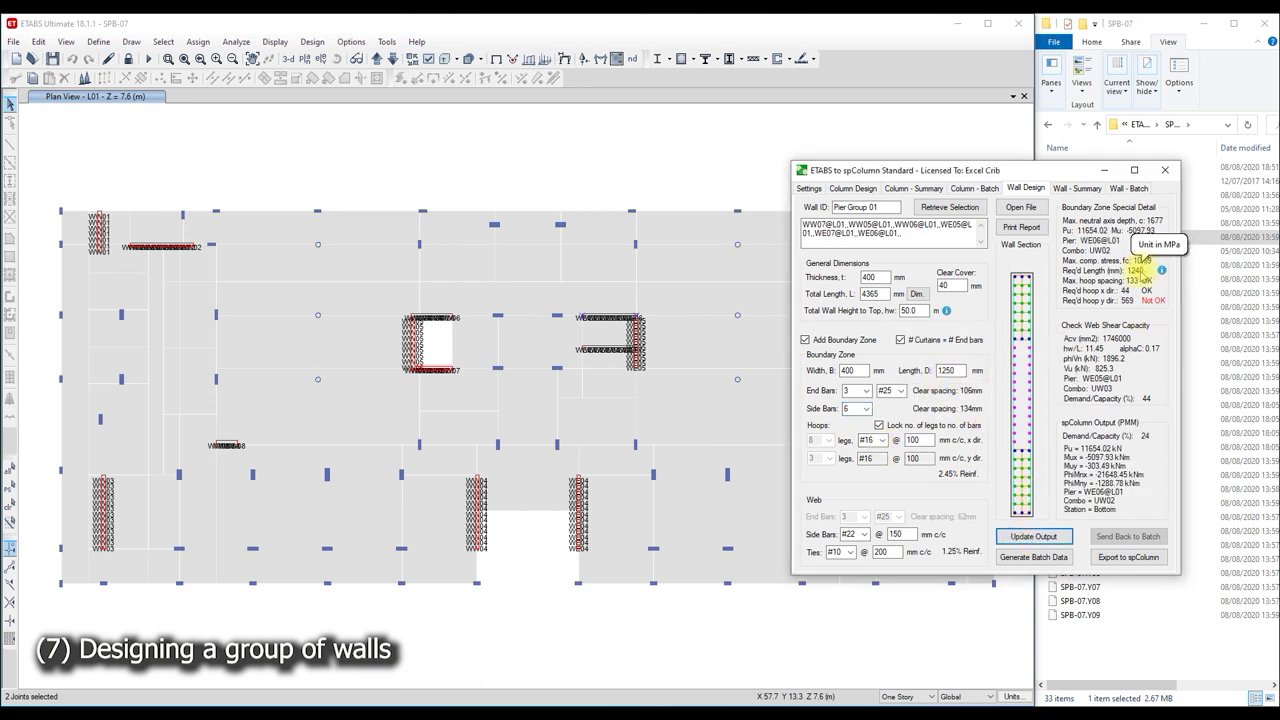
- Change the wall thickness to 500 mm with 5 end bars, then save the report PDF
double_click(876, 277)
type("500")
key("Return")
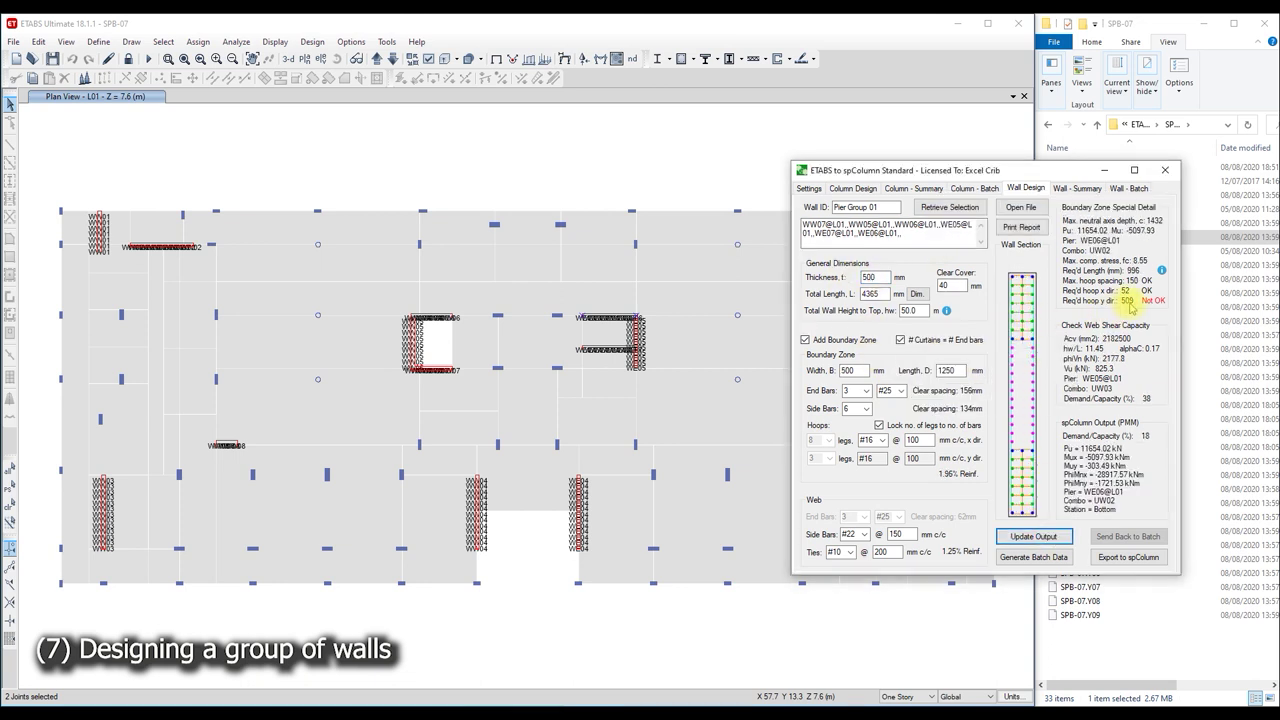
left_click(855, 391)
left_click(851, 416)
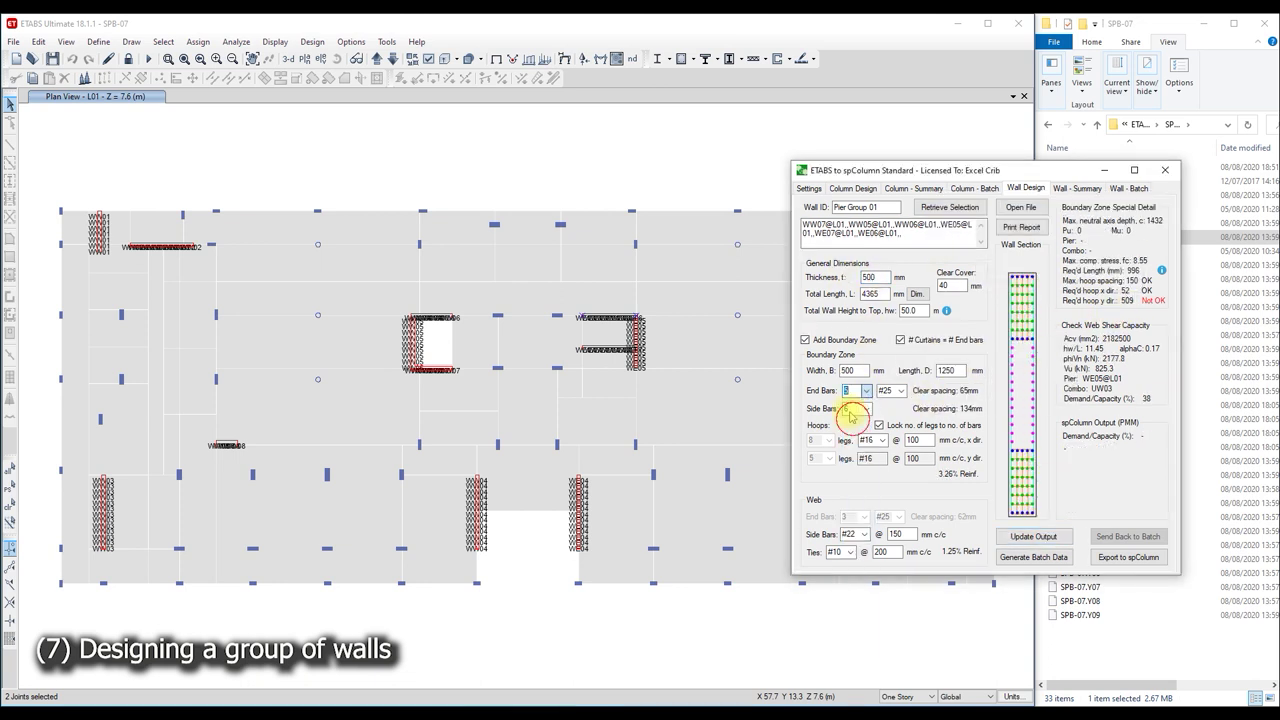
left_click(1021, 227)
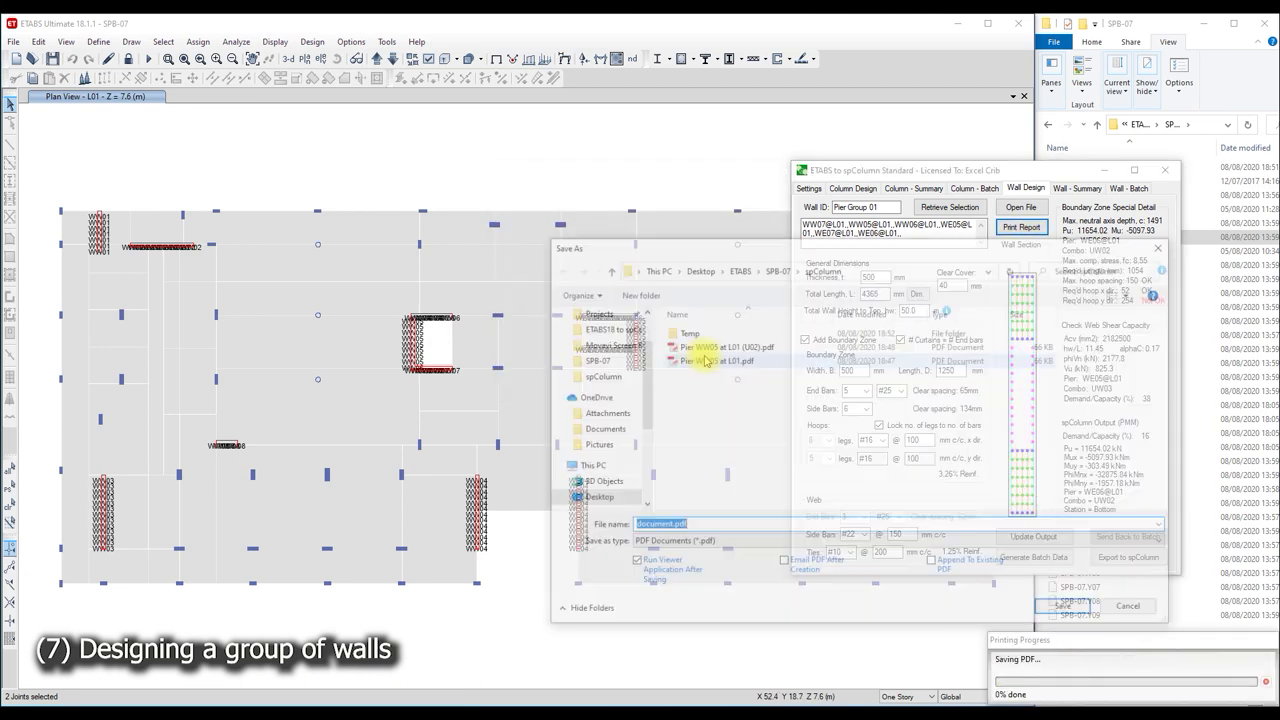
left_click(1062, 606)
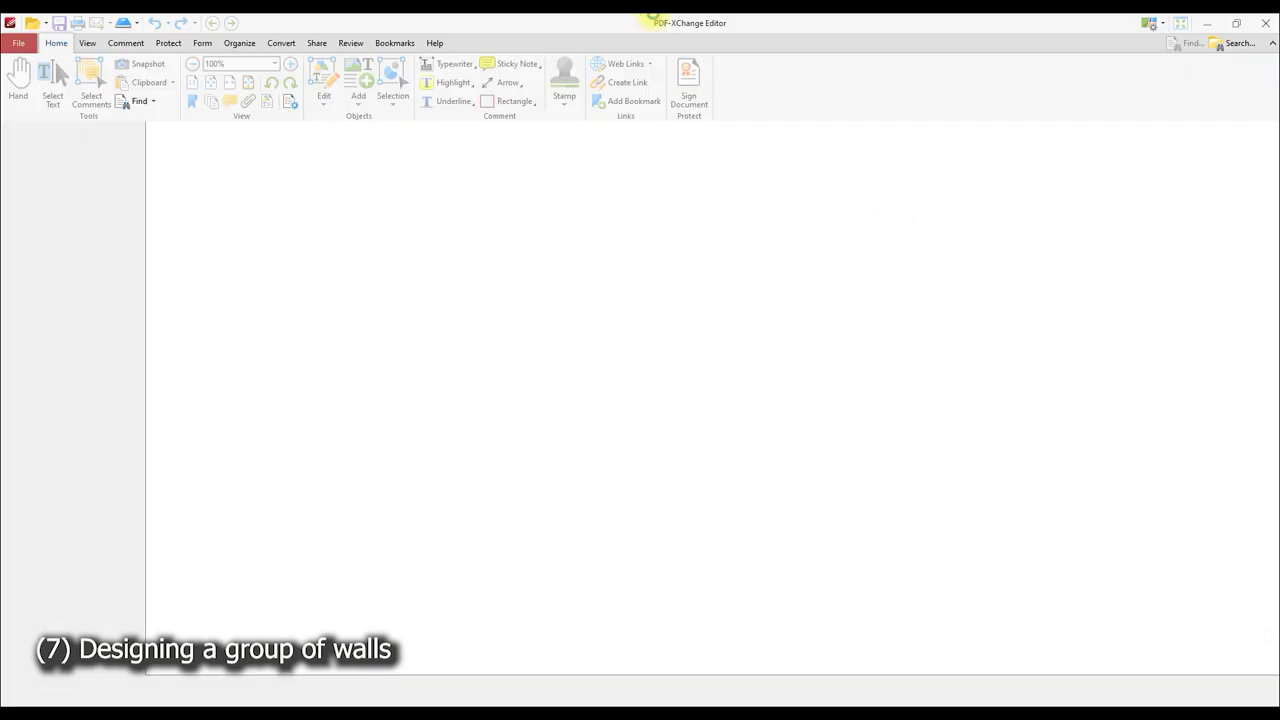
- Scroll the Pier Group 01 report to the boundary zone checks and back, then close it
scroll(540, 305, "down", 2)
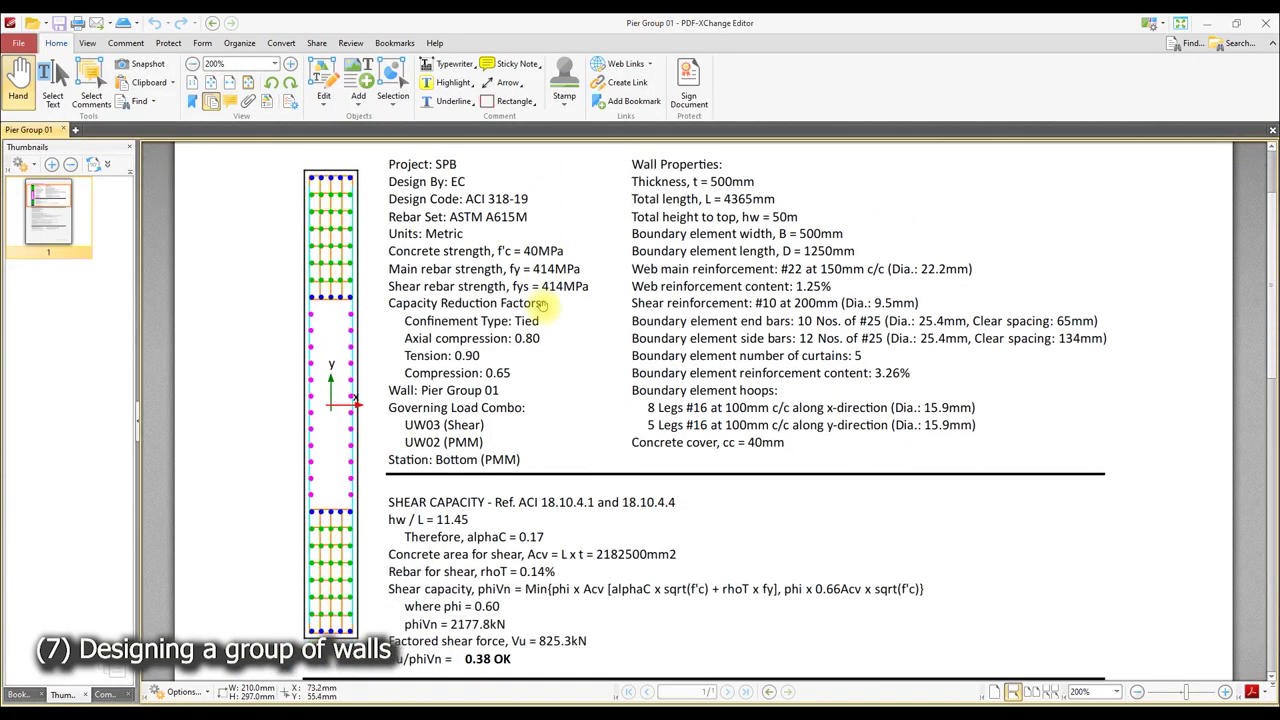
scroll(540, 305, "down", 1)
scroll(540, 300, "down", 2)
scroll(545, 310, "down", 3)
scroll(560, 340, "down", 2)
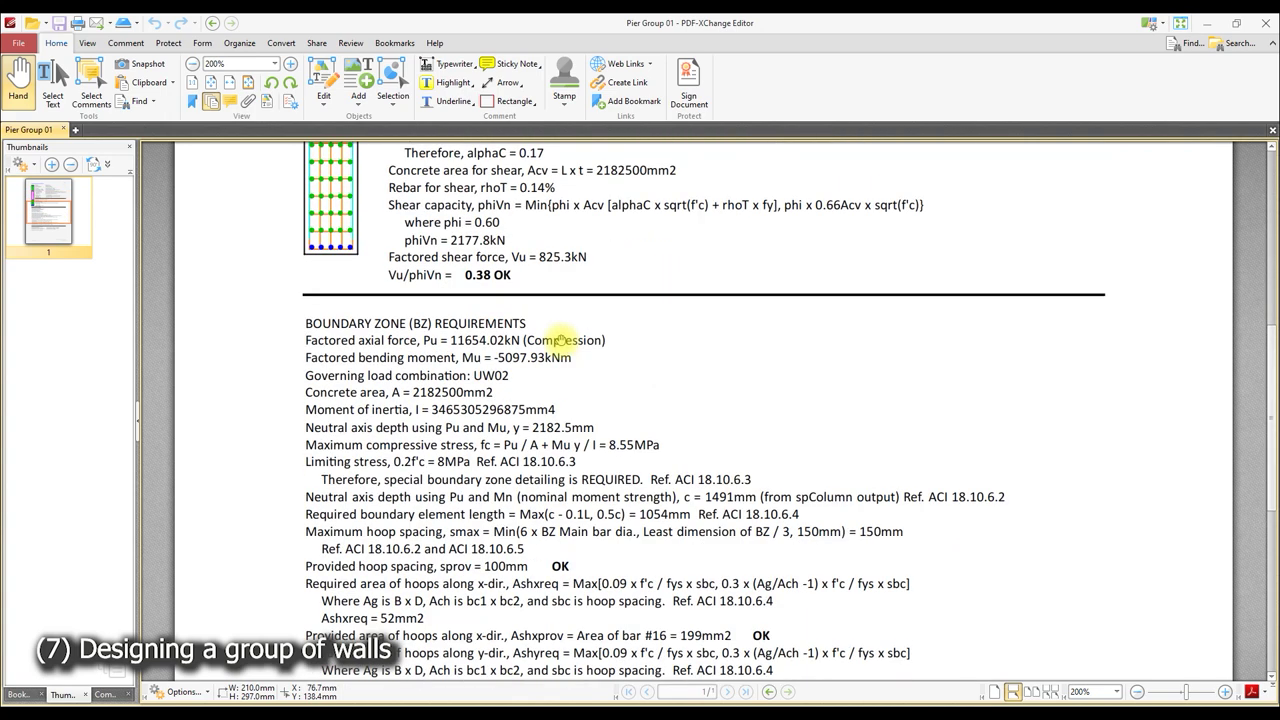
scroll(560, 340, "down", 2)
scroll(560, 340, "down", 2)
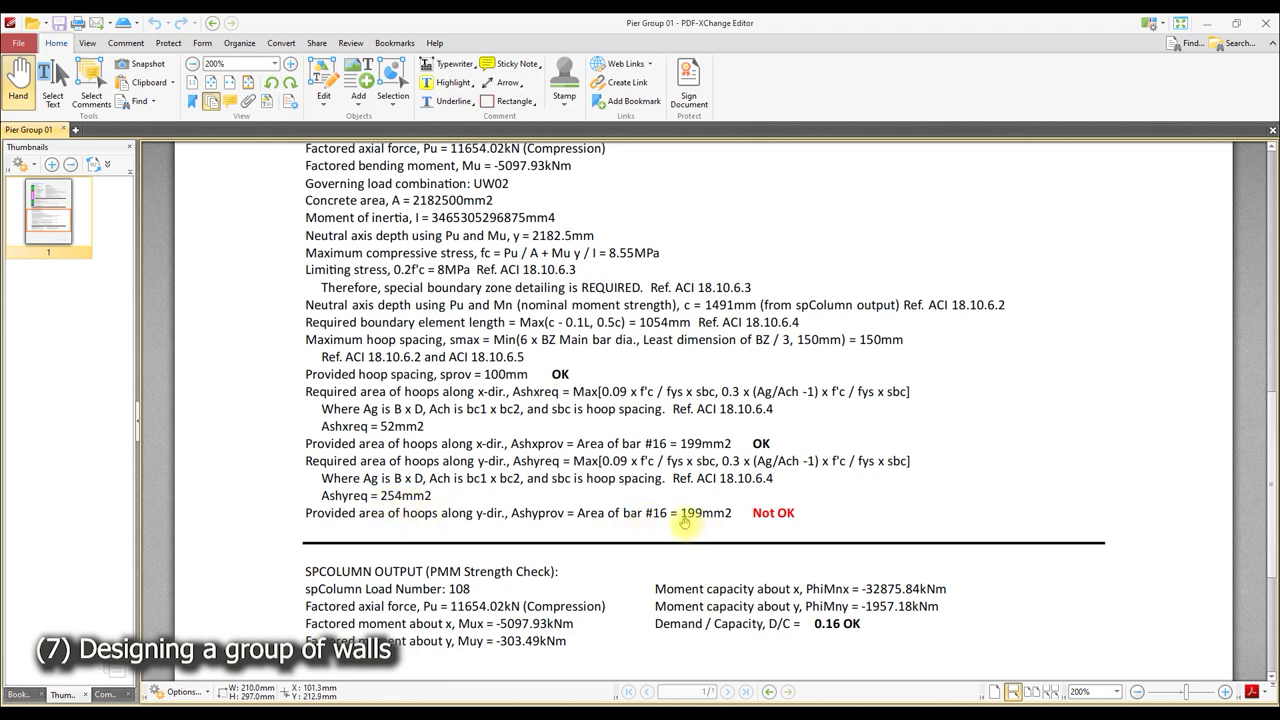
scroll(706, 511, "down", 3)
scroll(660, 490, "up", 2)
scroll(600, 460, "up", 2)
scroll(541, 428, "up", 3)
scroll(541, 428, "up", 3)
scroll(541, 427, "up", 2)
scroll(540, 426, "up", 2)
scroll(540, 424, "up", 1)
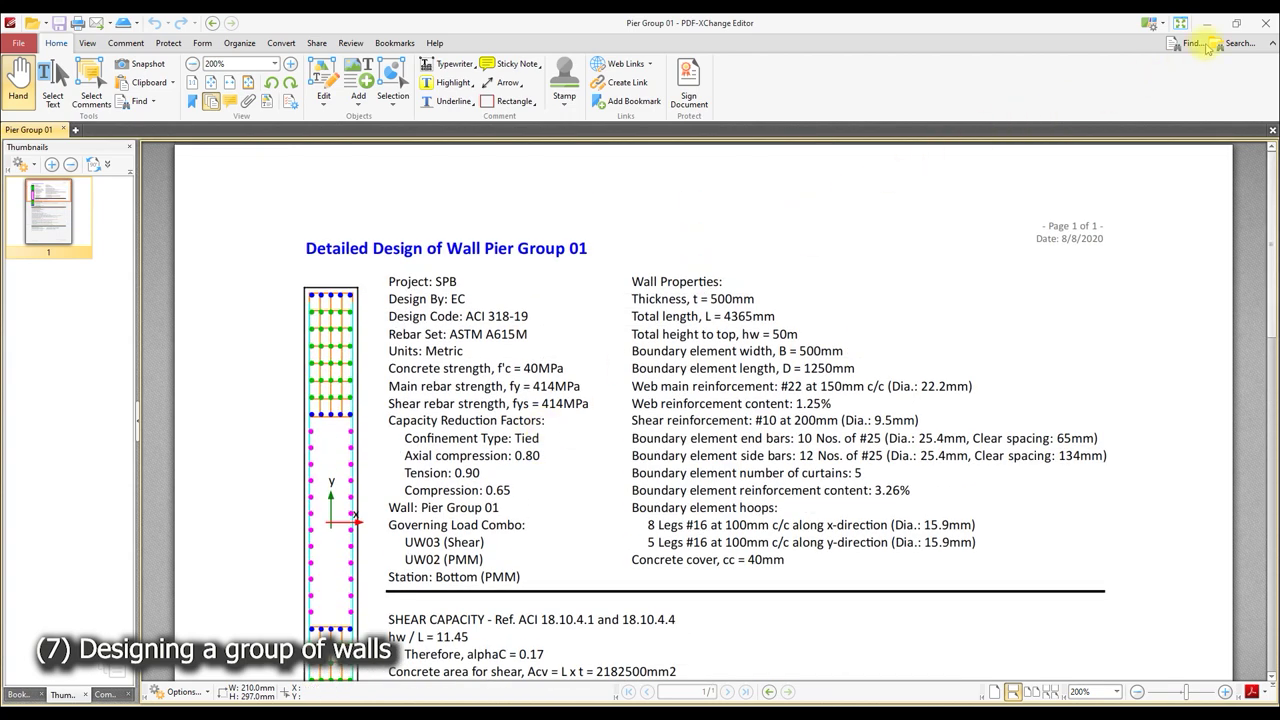
left_click(1263, 22)
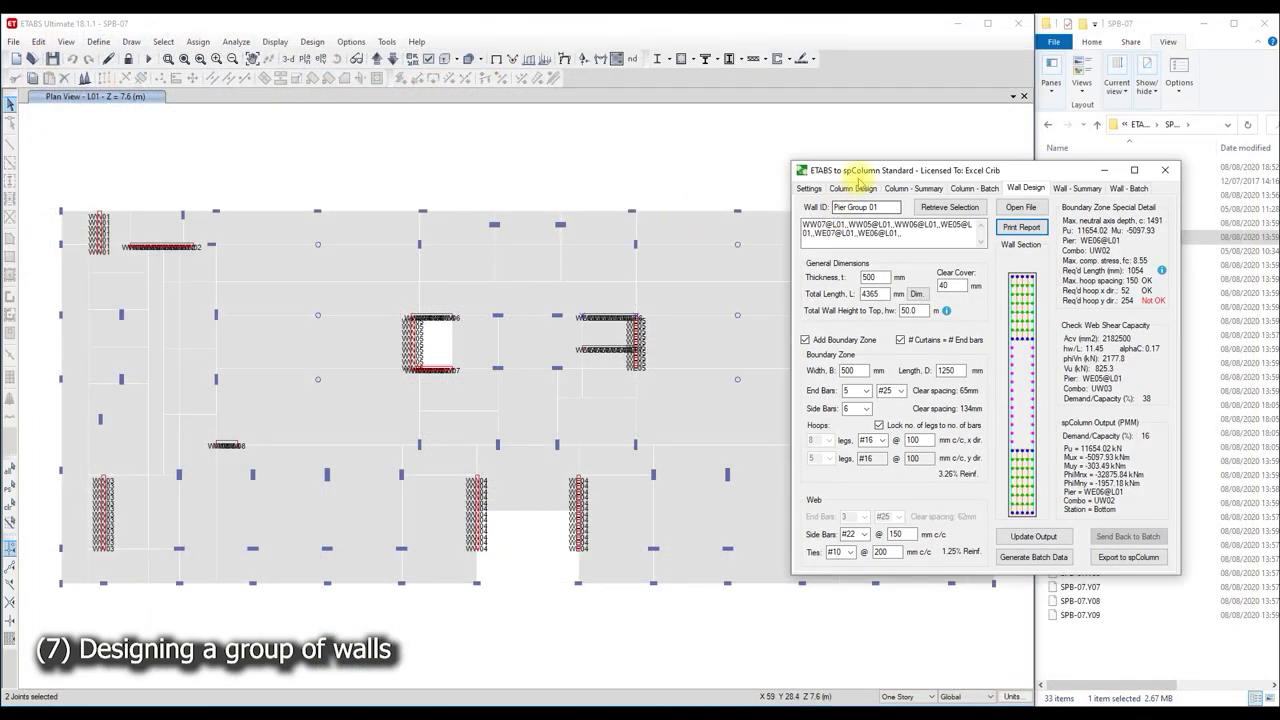
- Remove the boundary zone, use 5 web end bars, recompute, and show the maximized Wall Summary
left_click_drag(868, 172, 470, 172)
left_click(406, 339)
left_click(465, 516)
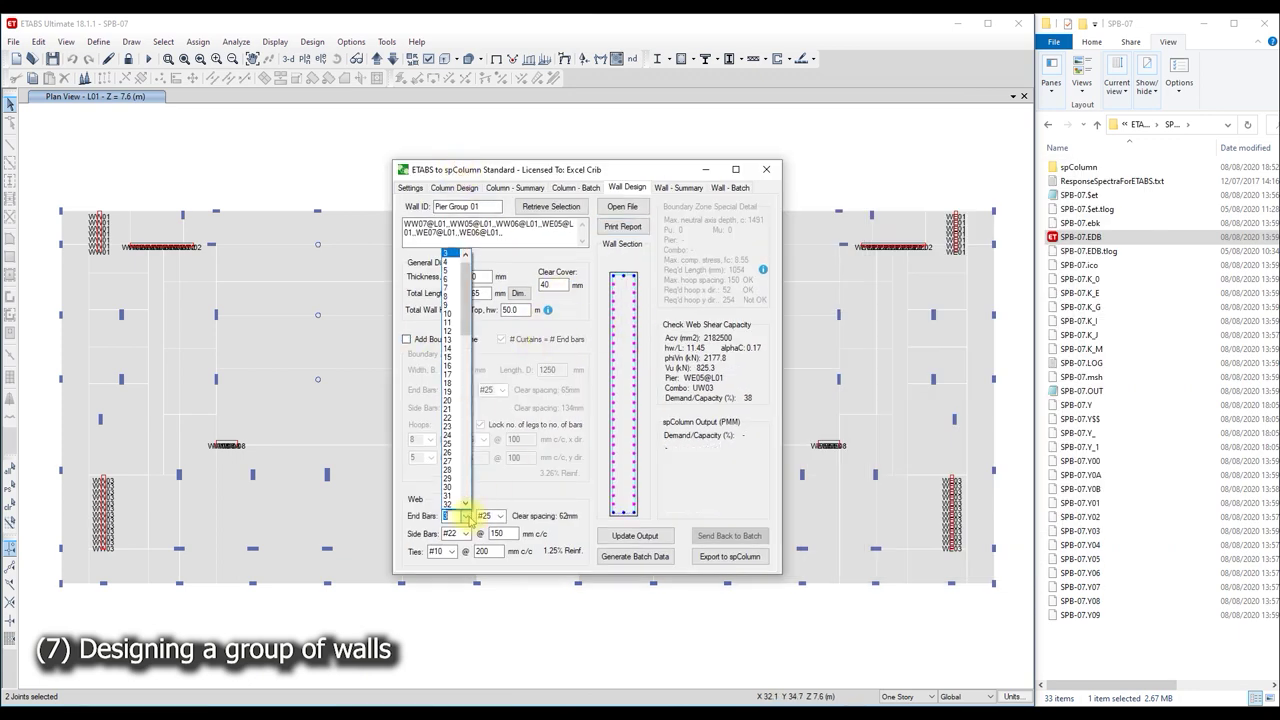
left_click(455, 300)
left_click(636, 535)
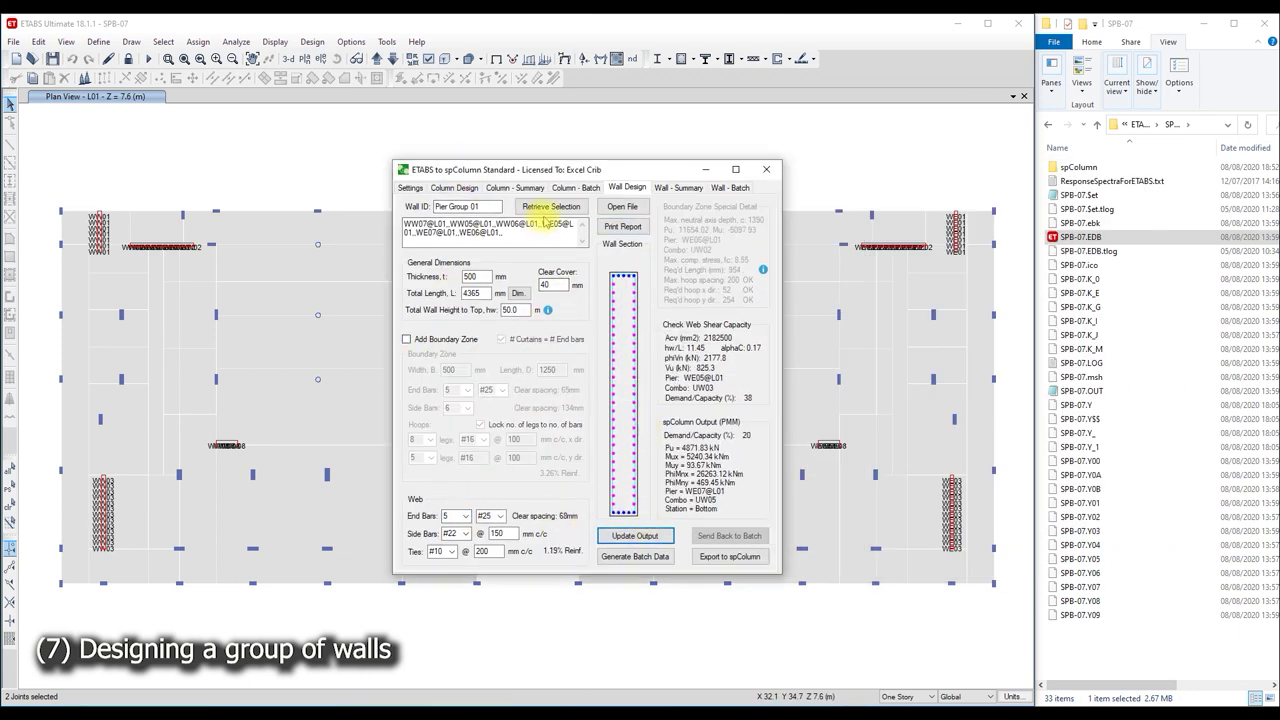
left_click(678, 187)
left_click(736, 169)
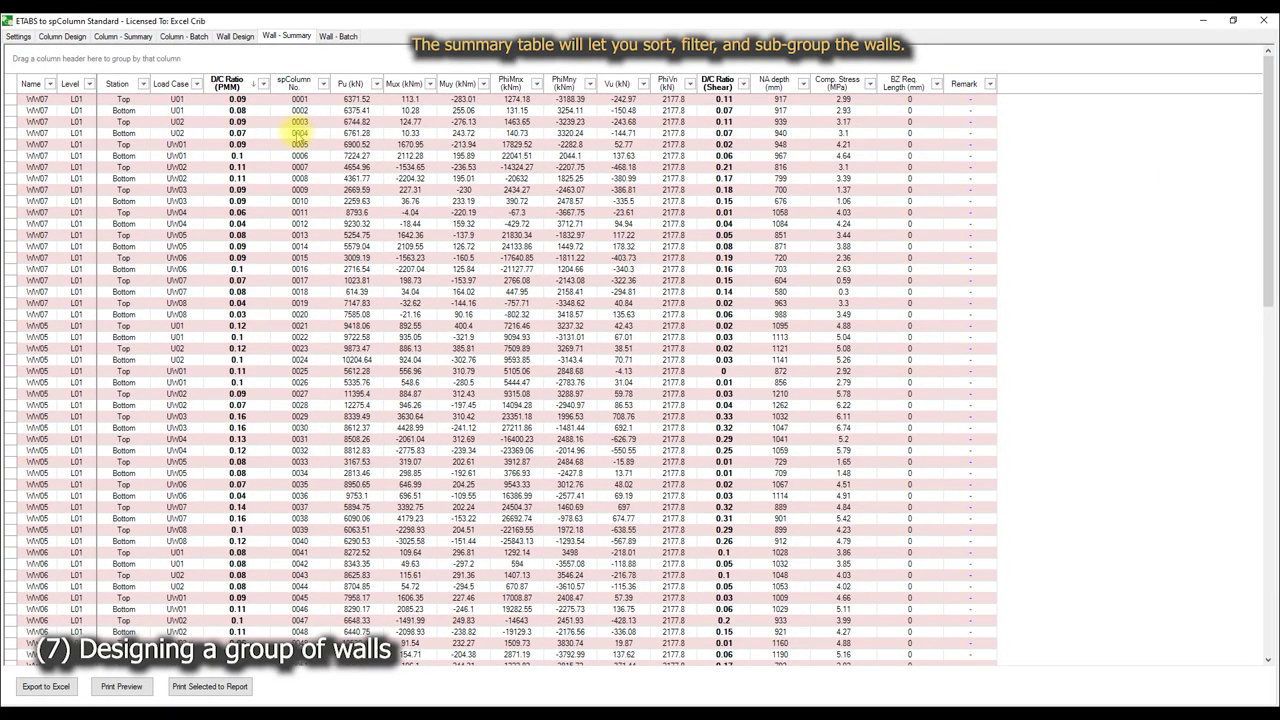
- Sort the Wall Summary by D/C Ratio (PMM) descending and filter it to values greater than 0.15
left_click(238, 83)
left_click(255, 86)
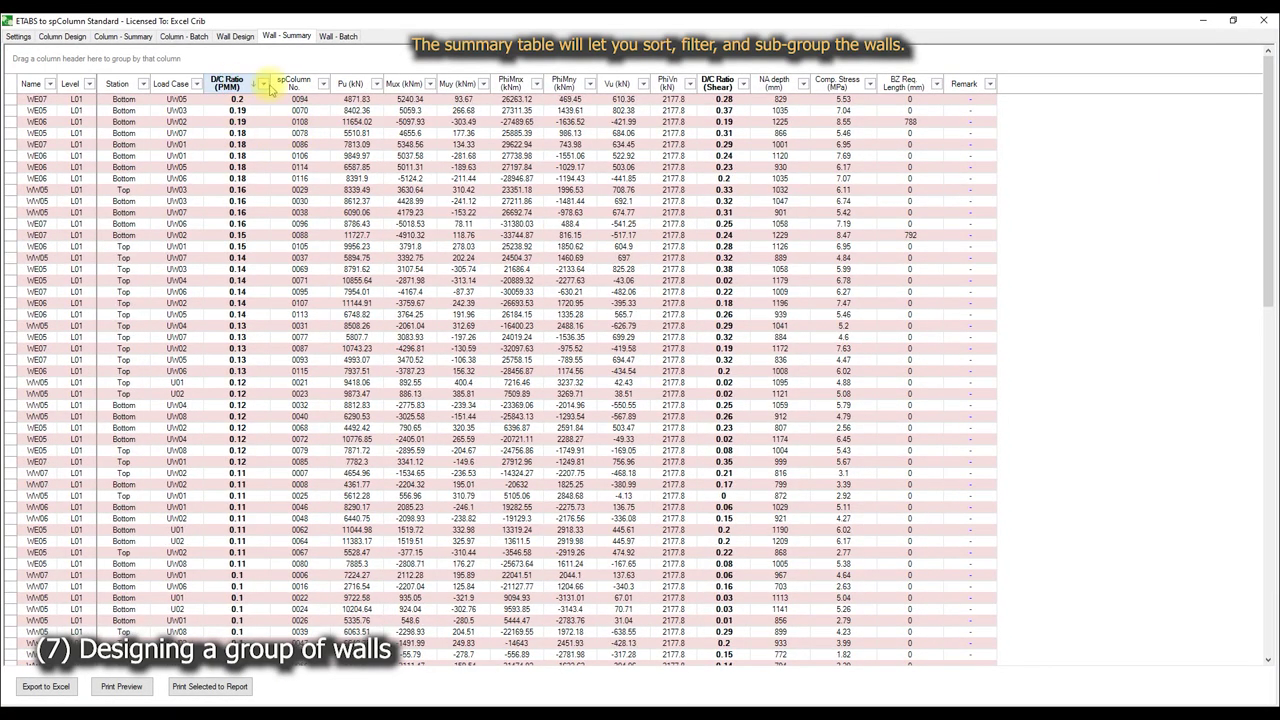
left_click(263, 84)
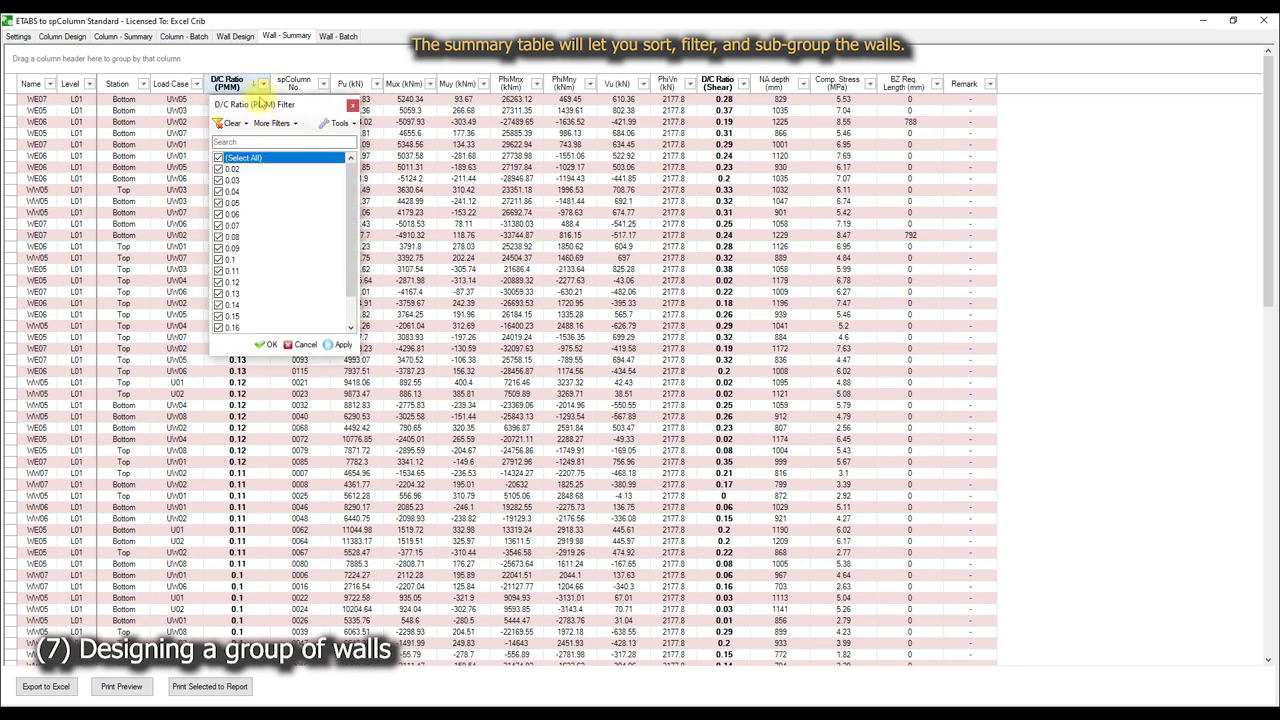
left_click(271, 124)
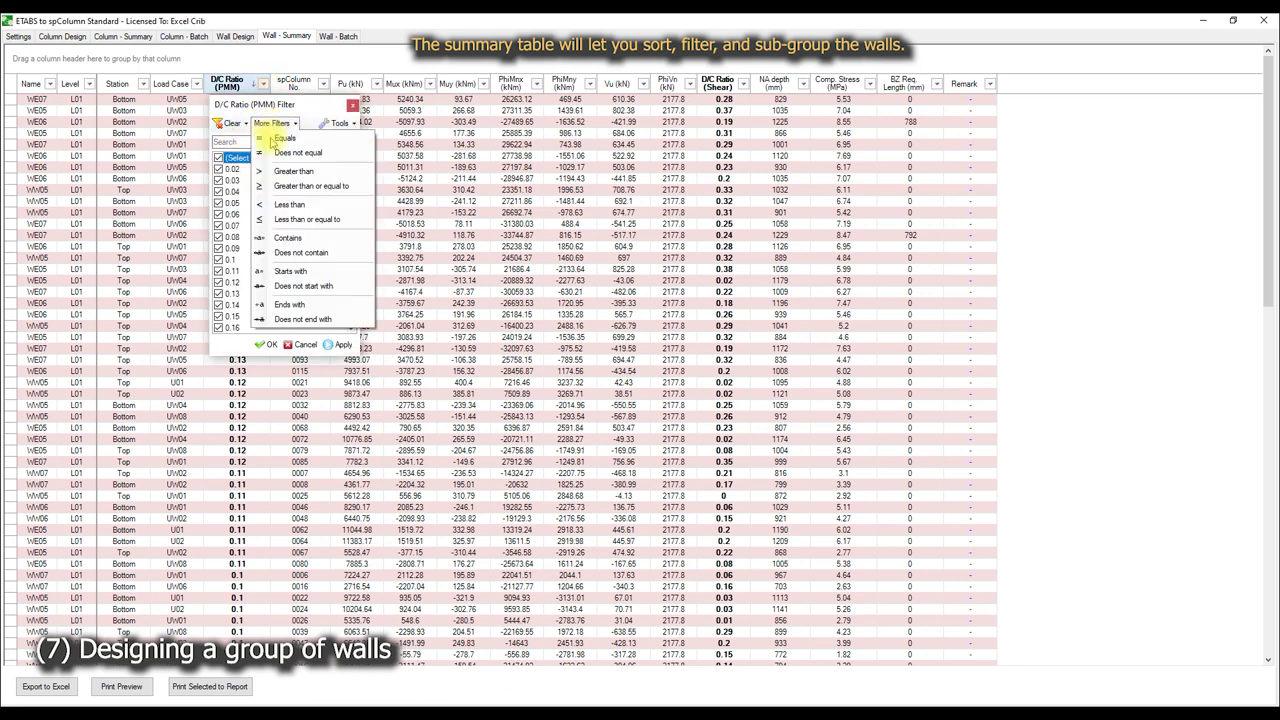
left_click(285, 172)
type("0.15")
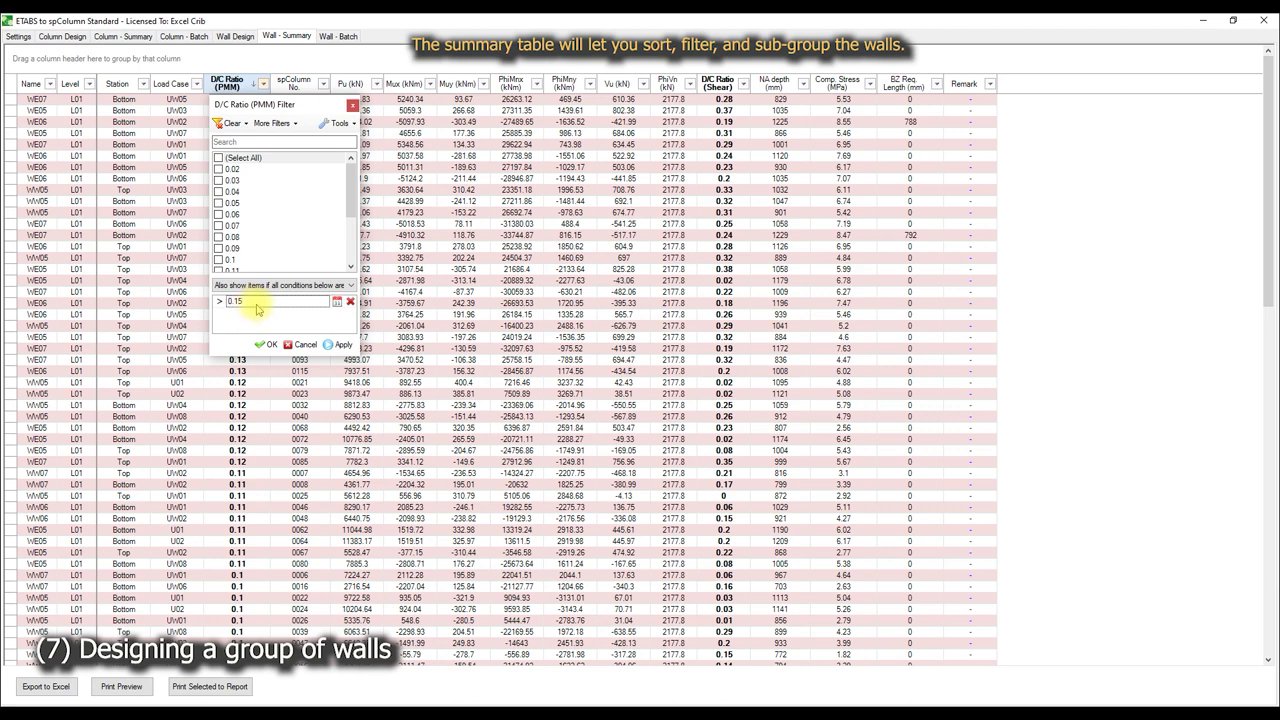
left_click(267, 344)
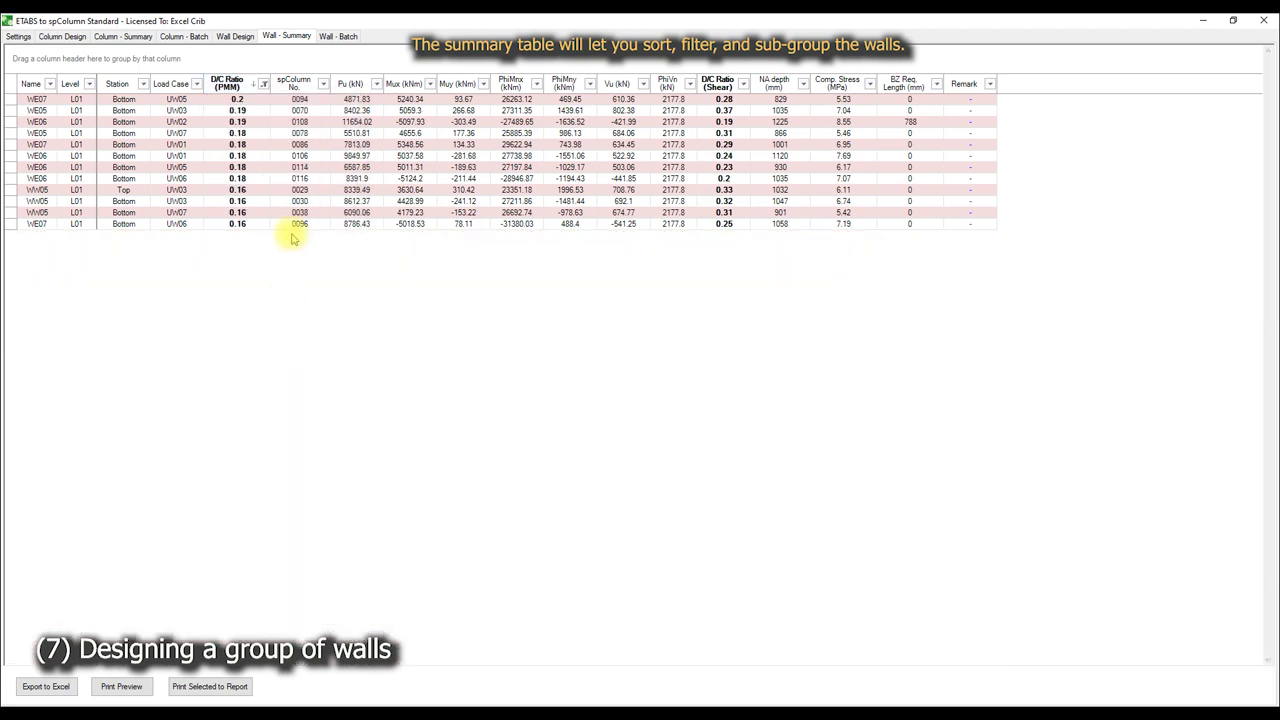
left_click(254, 146)
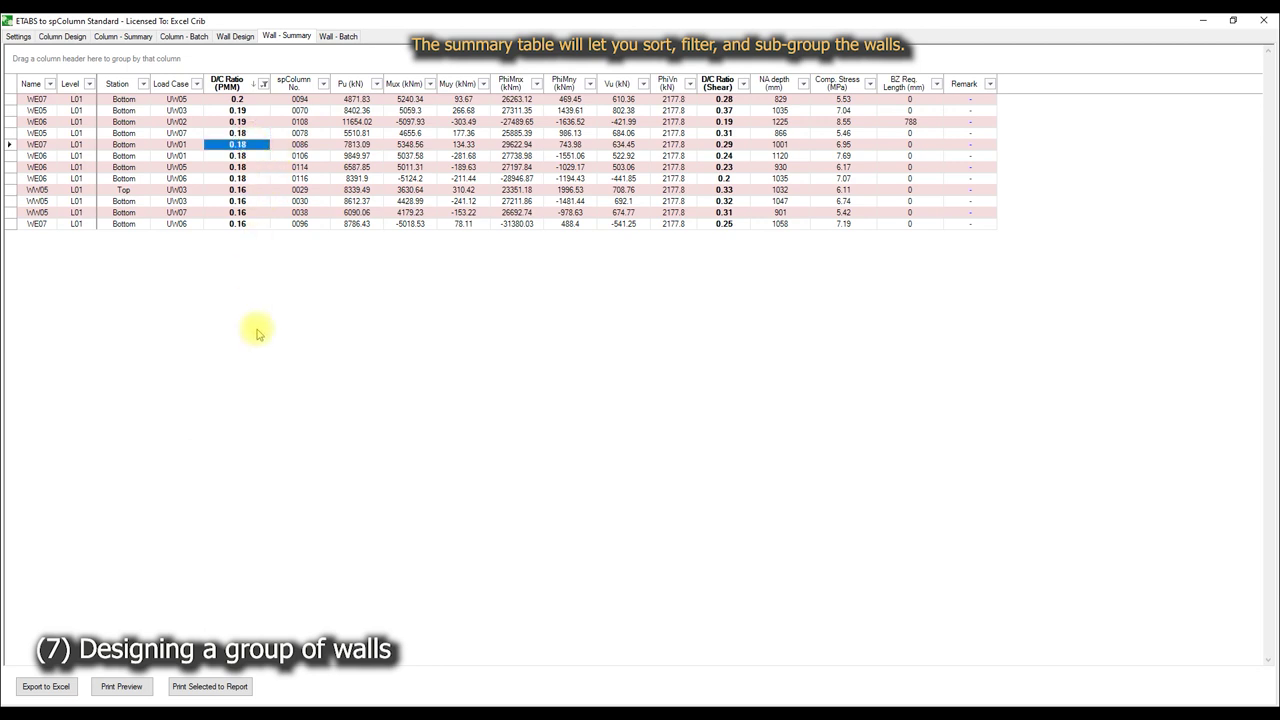
- Print the WE07 UW01 report to 'Pier Group 01 (WE07 at L01 UW01).pdf'
left_click(211, 687)
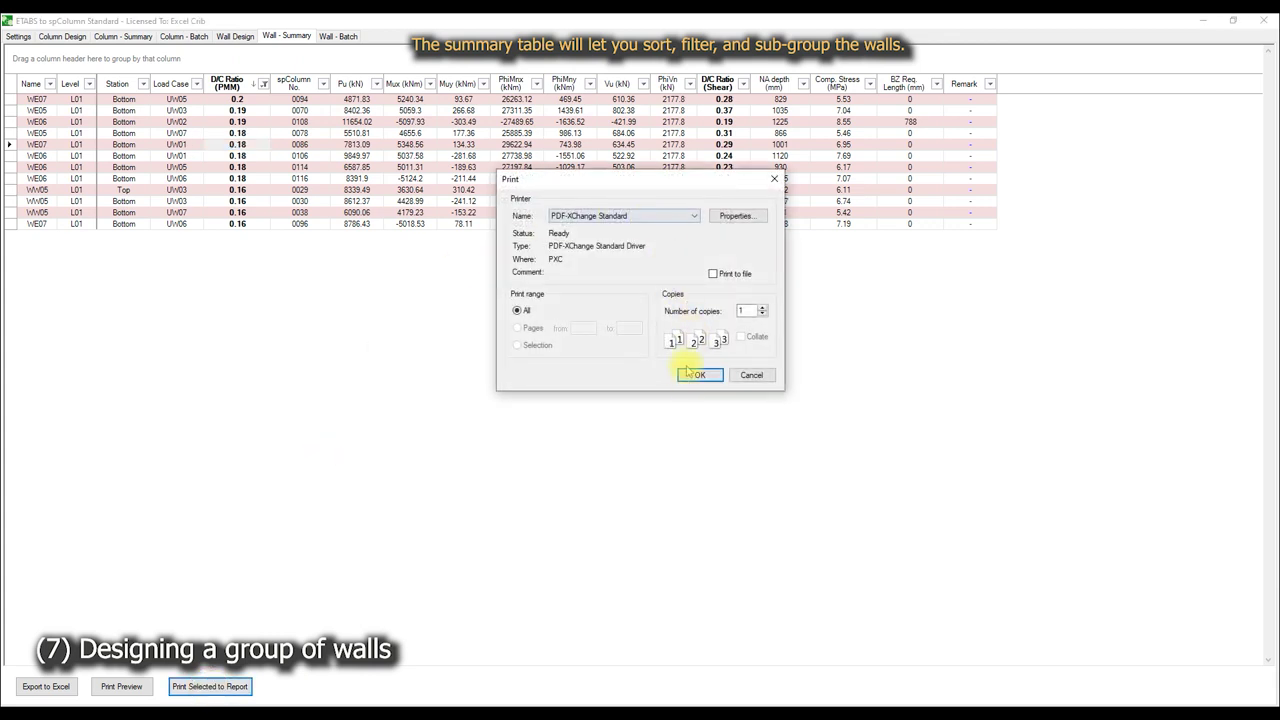
left_click(688, 367)
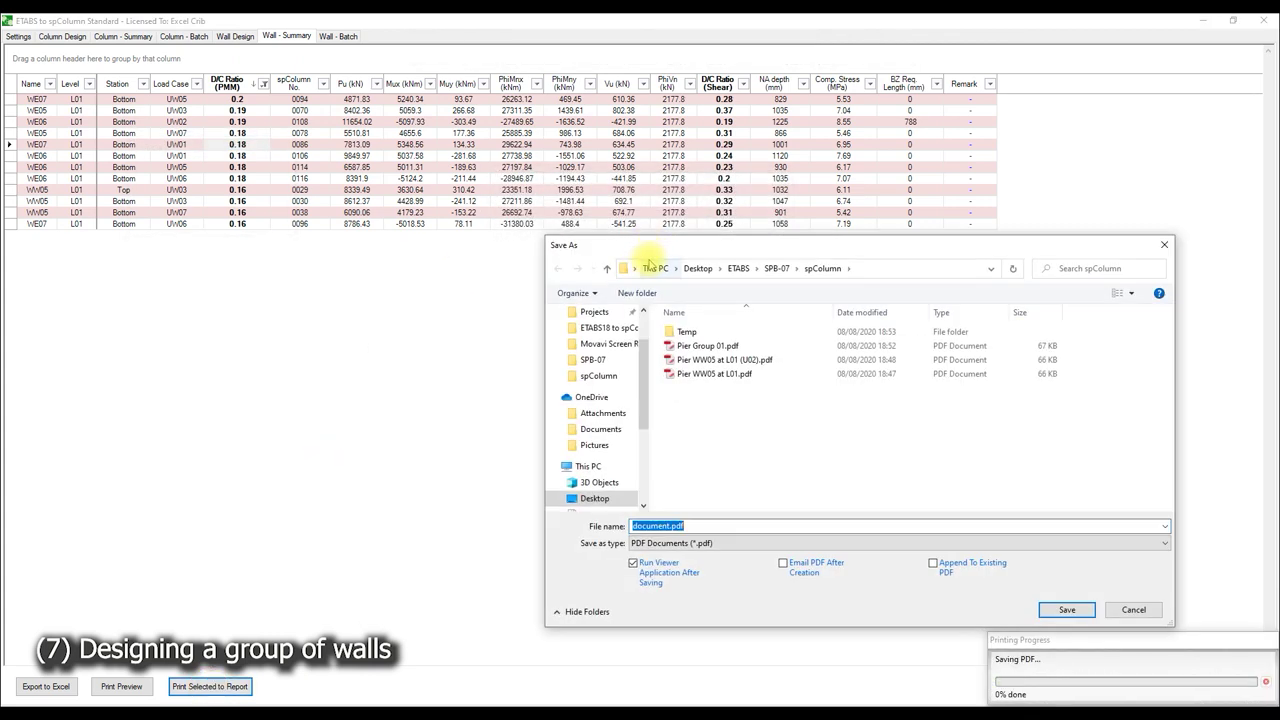
left_click(705, 347)
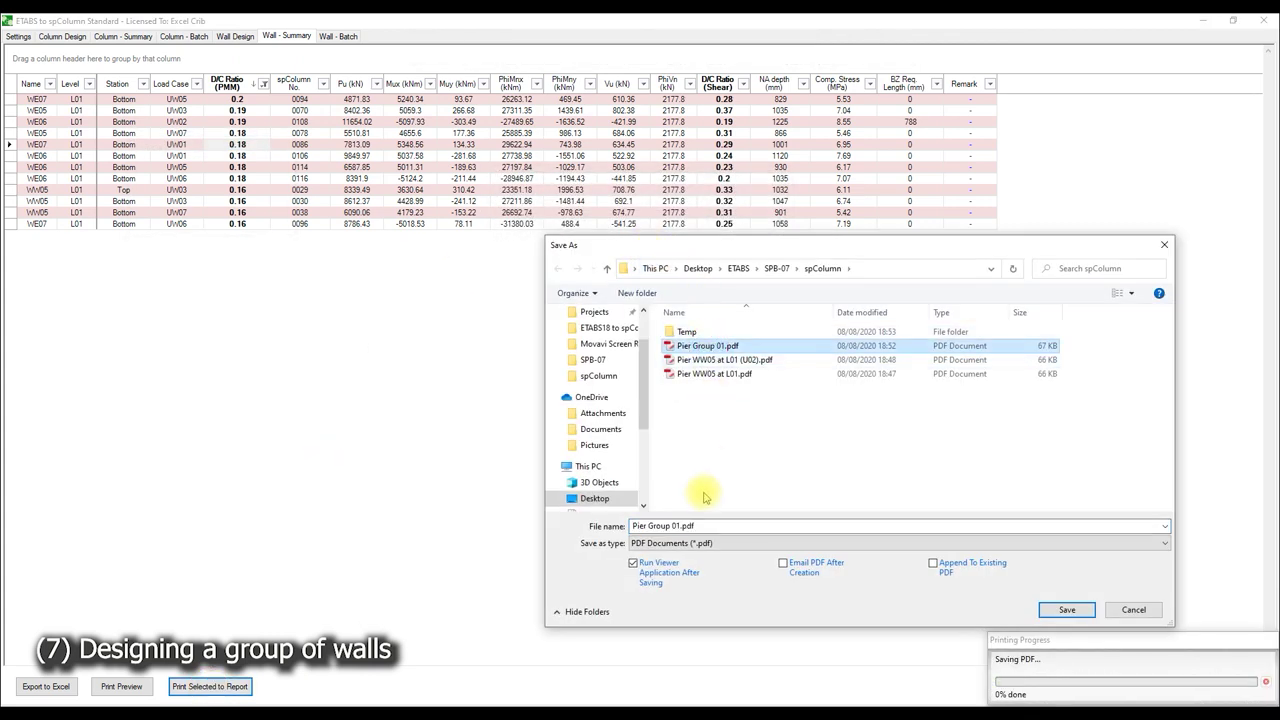
left_click(682, 525)
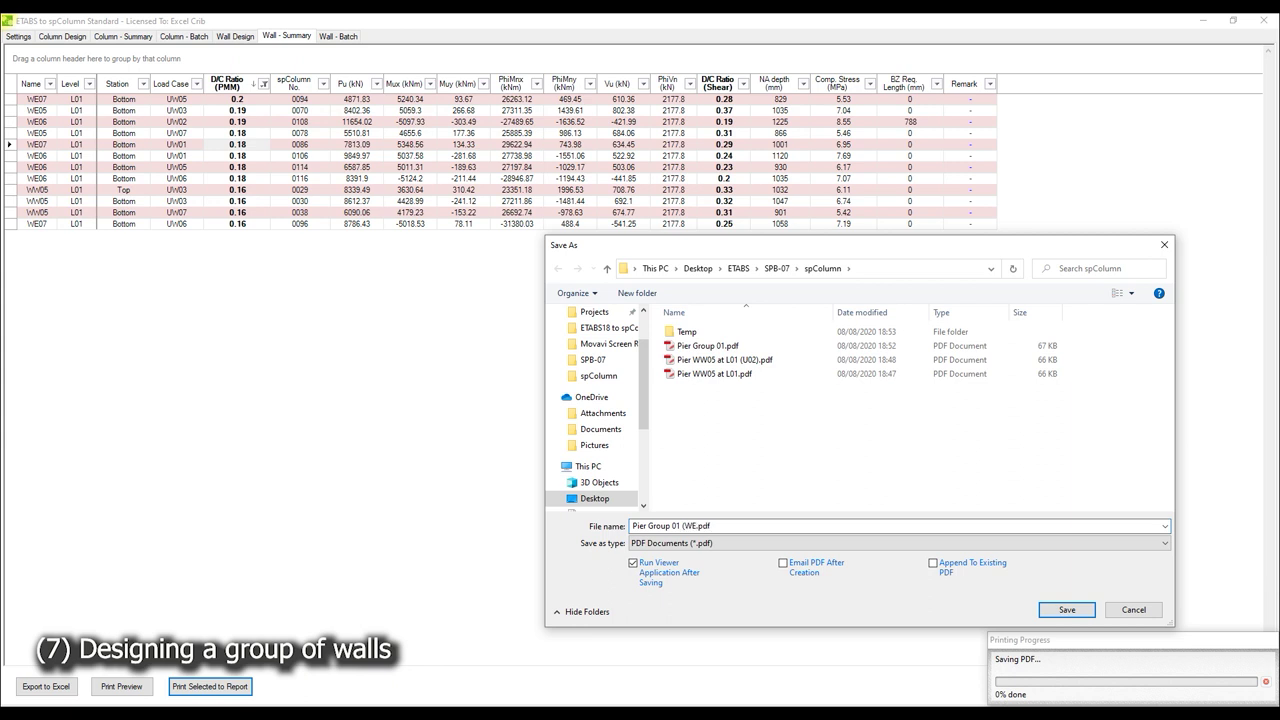
type("07 at L01")
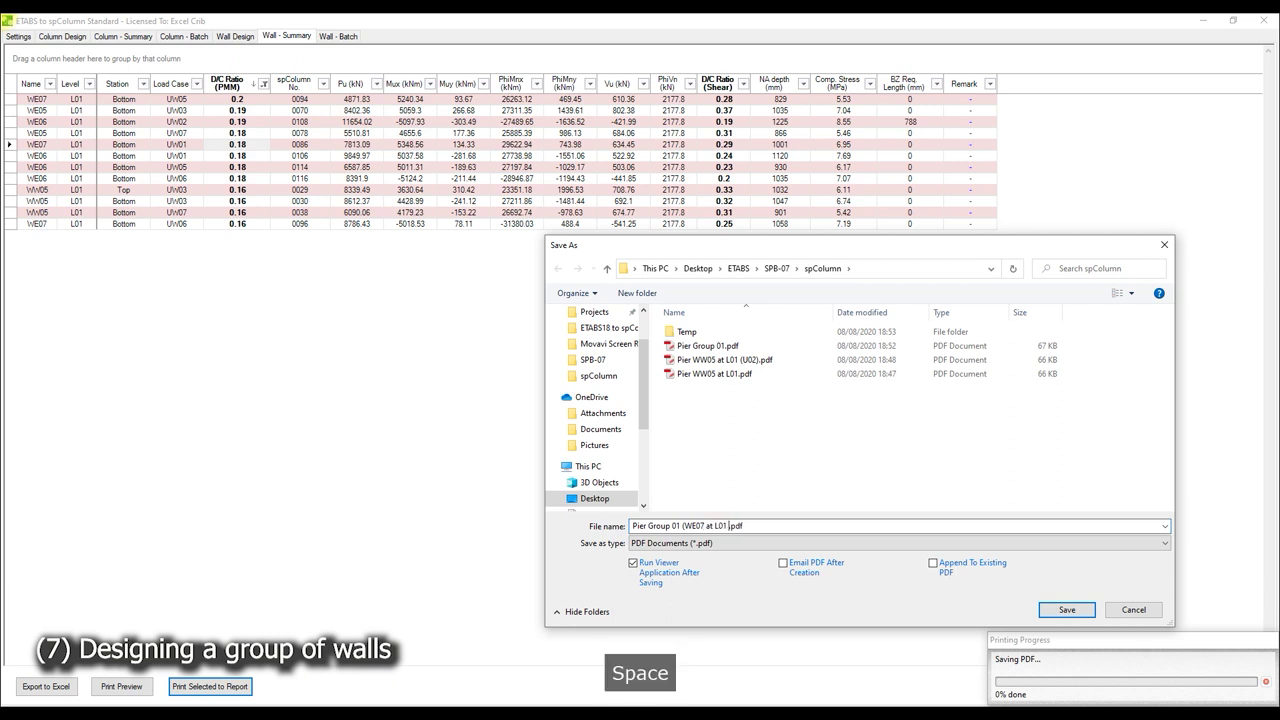
type(" UW01")
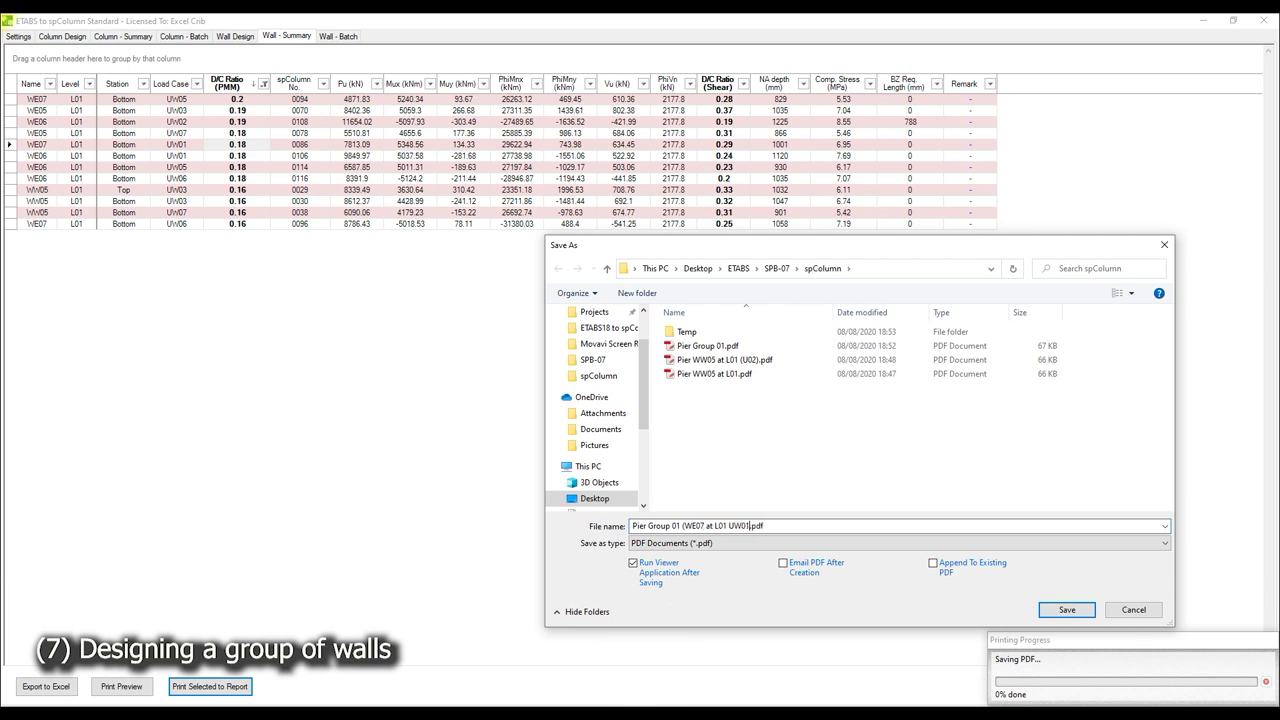
key("Return")
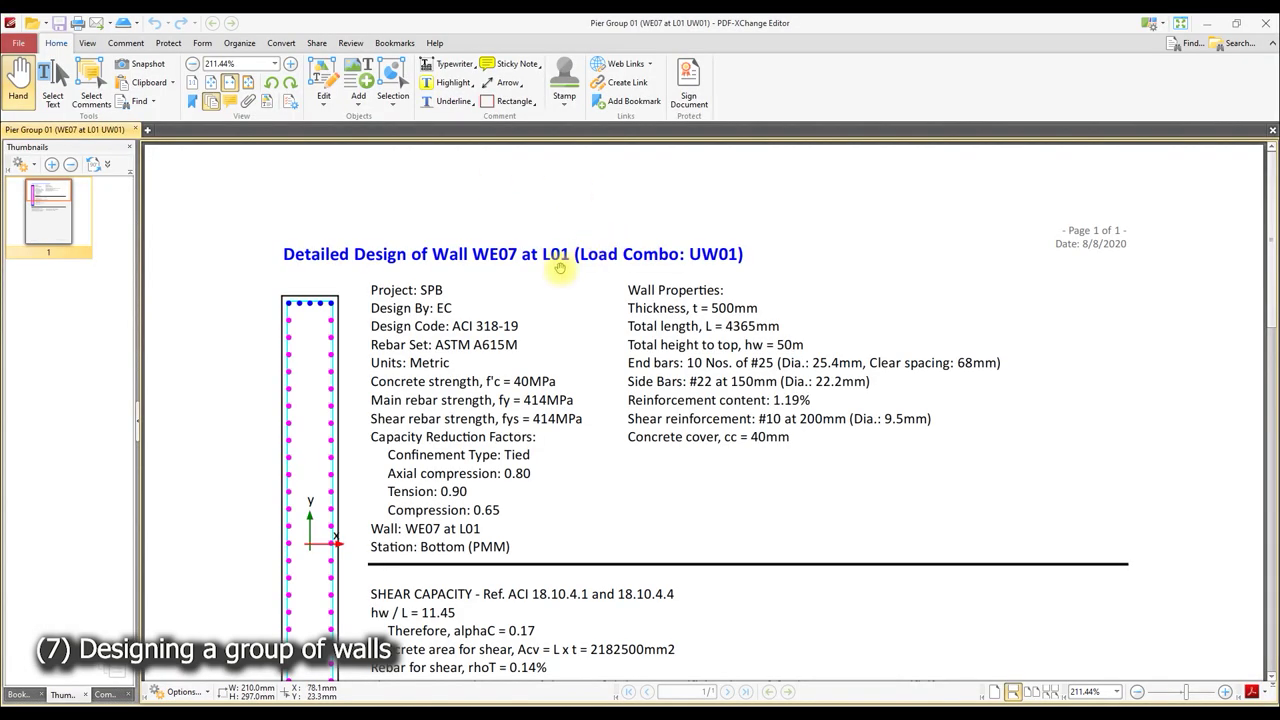
- Check WE07's report (D/C 0.18 and shear 0.29, both OK) and close PDF-XChange Editor
scroll(493, 326, "down", 3)
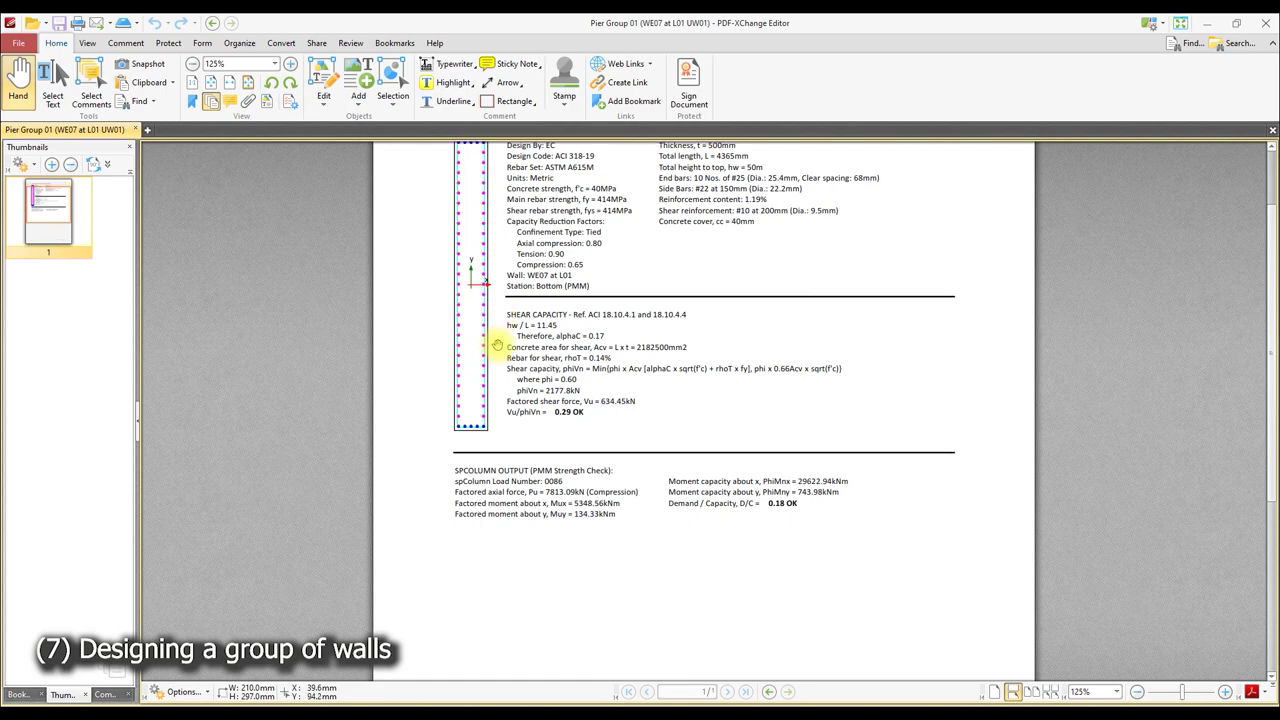
scroll(513, 333, "up", 2)
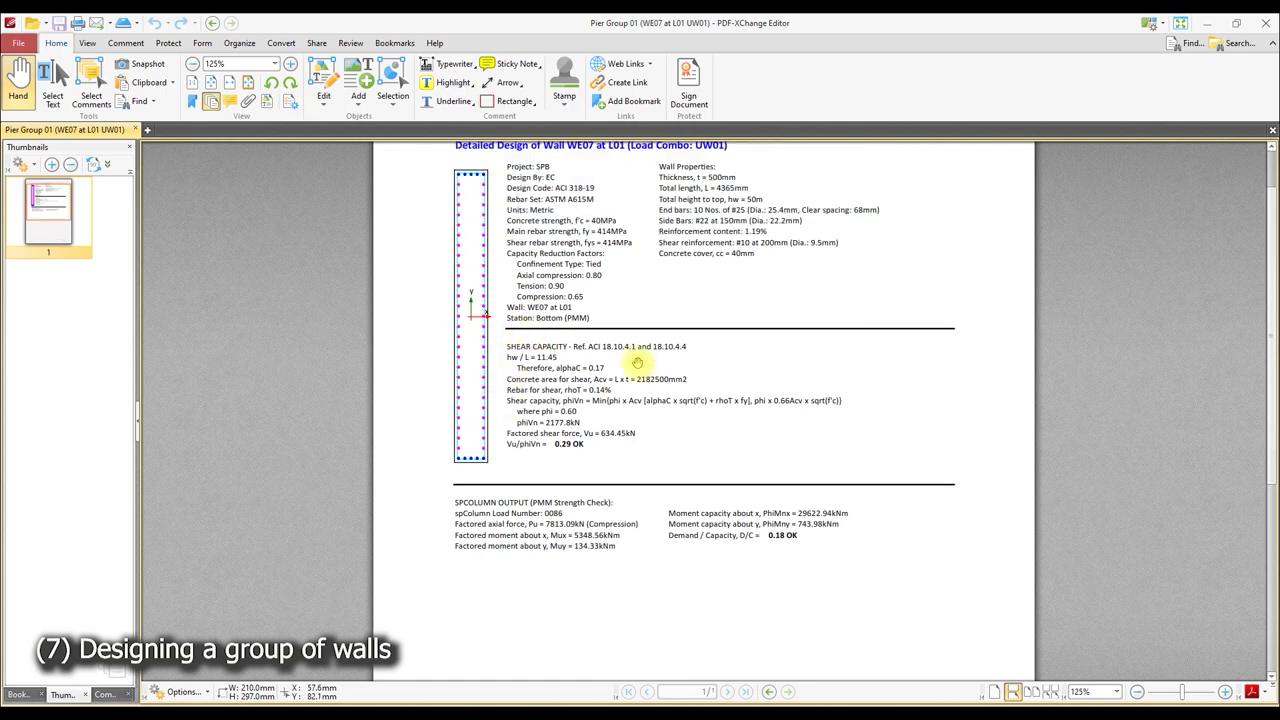
left_click(1268, 24)
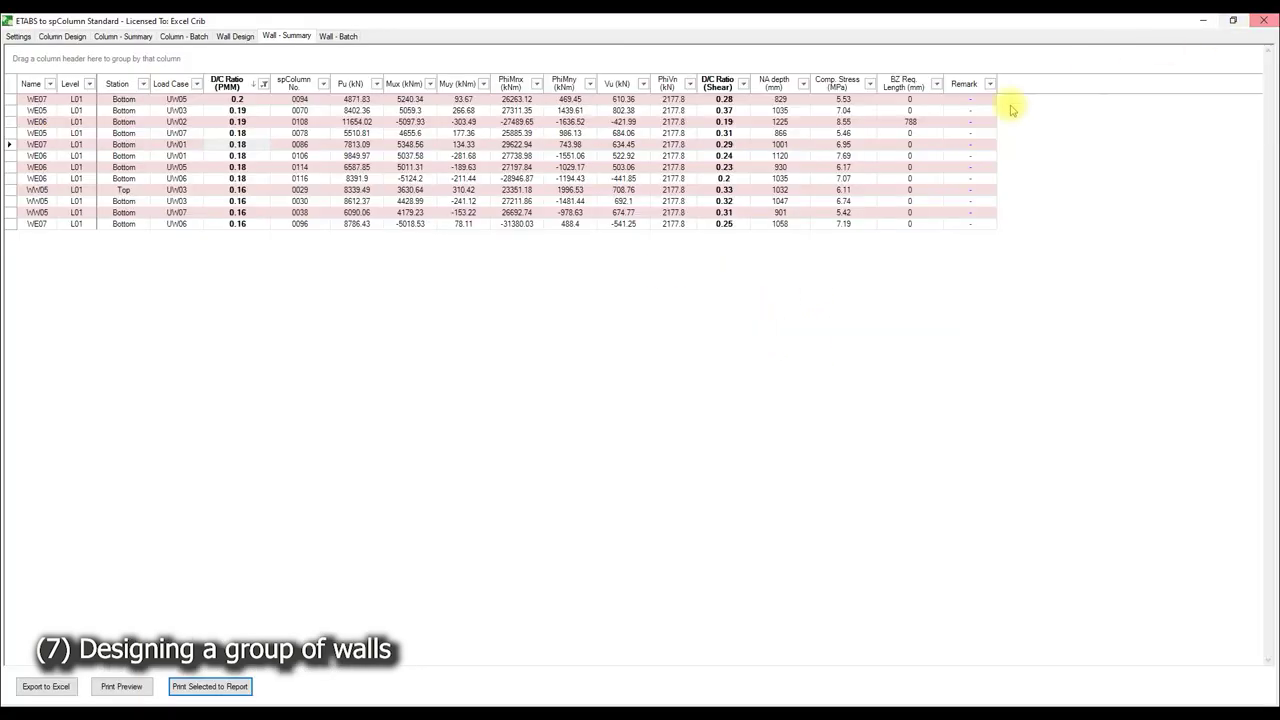
- Clear the D/C Ratio (PMM) filter and group the summary by wall Name and Station
left_click(264, 86)
left_click(230, 123)
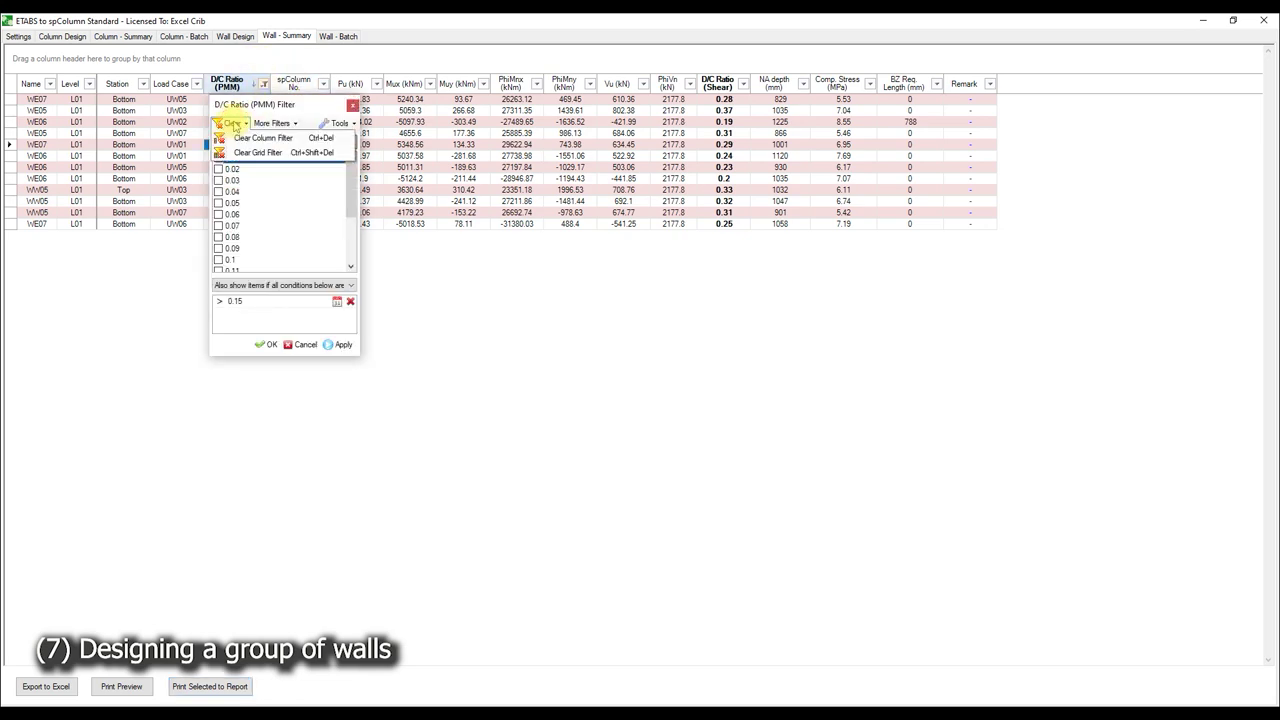
left_click(252, 138)
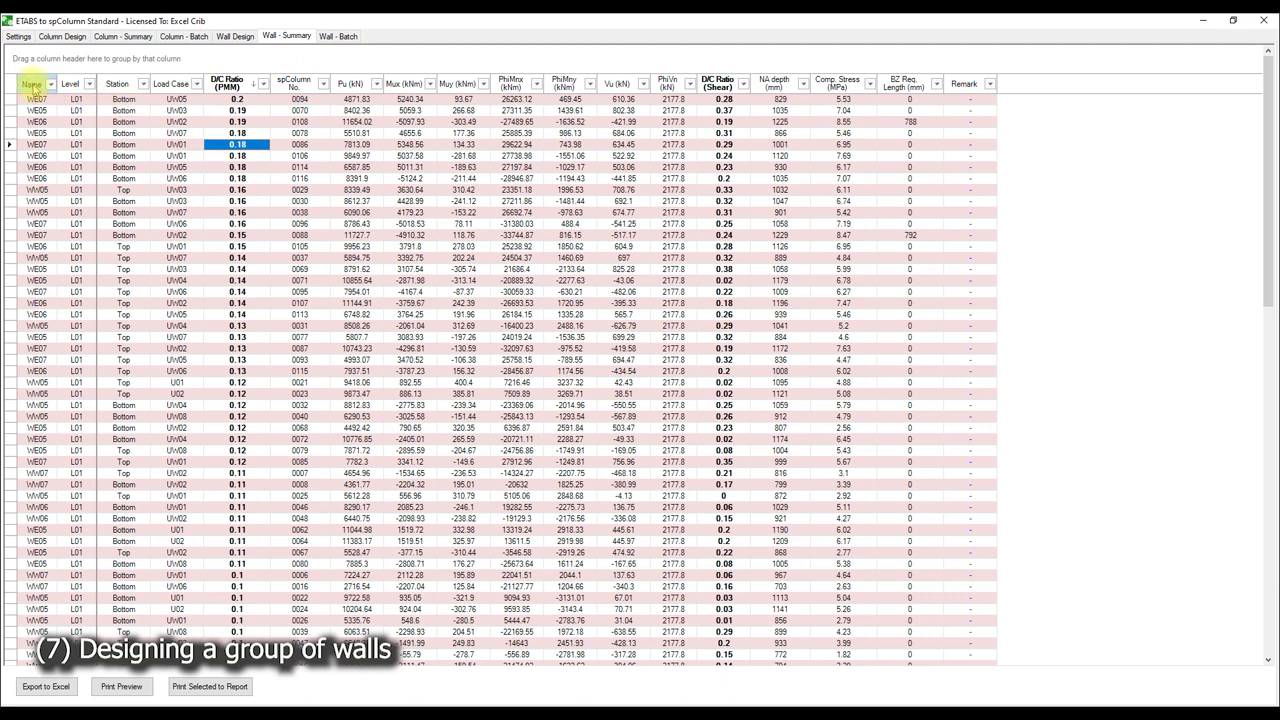
left_click_drag(33, 87, 38, 58)
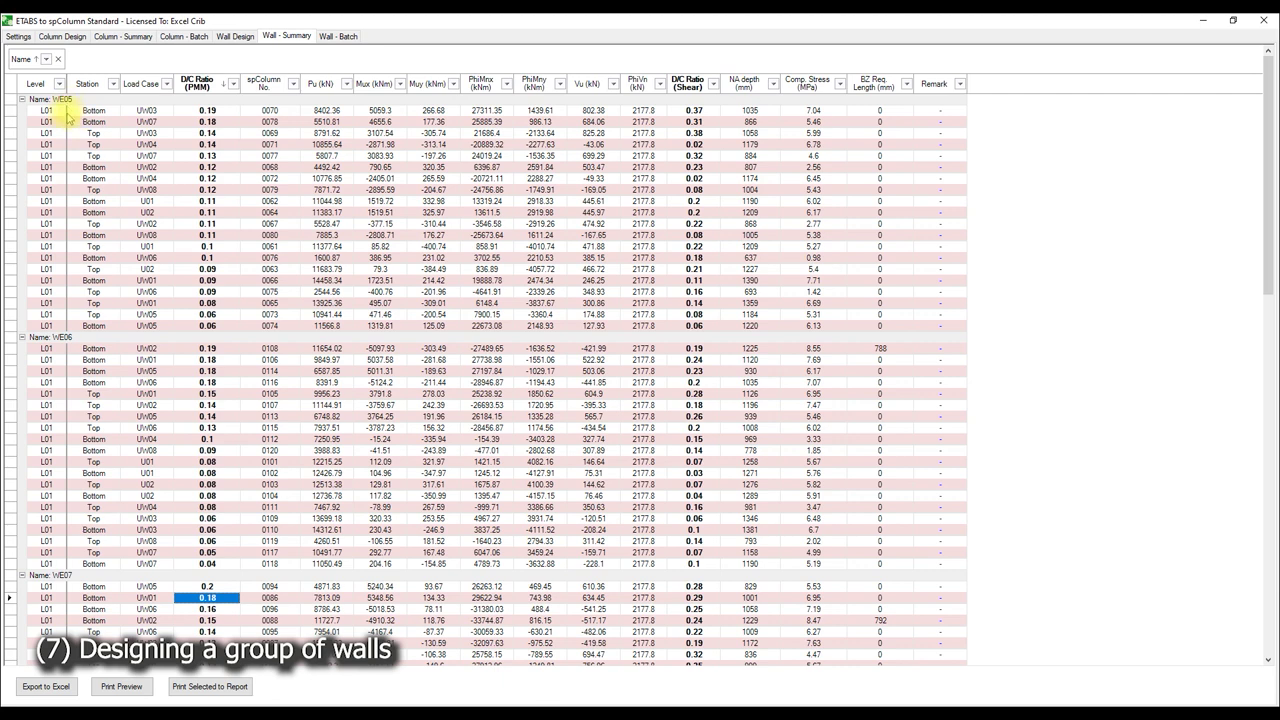
left_click(146, 86)
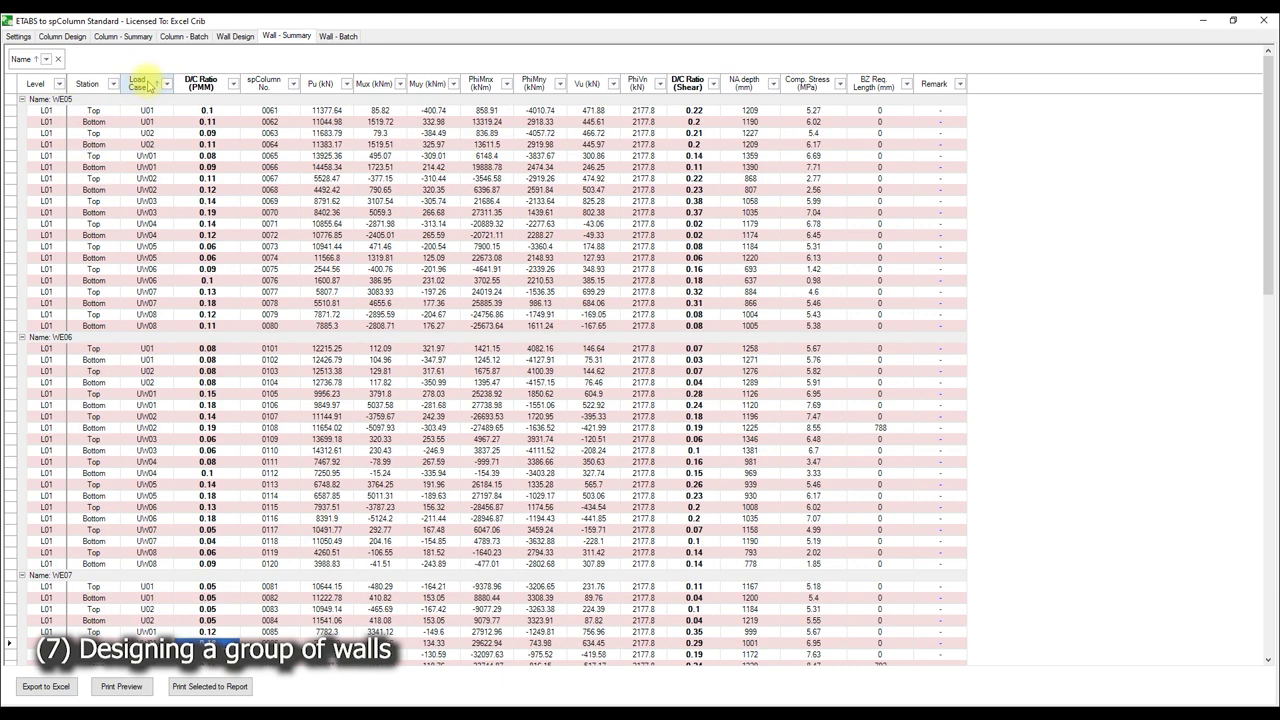
mouse_move(89, 85)
left_mouse_down()
mouse_move(92, 70)
mouse_move(133, 63)
left_mouse_up()
- Check WE05's UW05 D/C ratio, then open the summary table's 4-page print preview
scroll(100, 128, "up", 1)
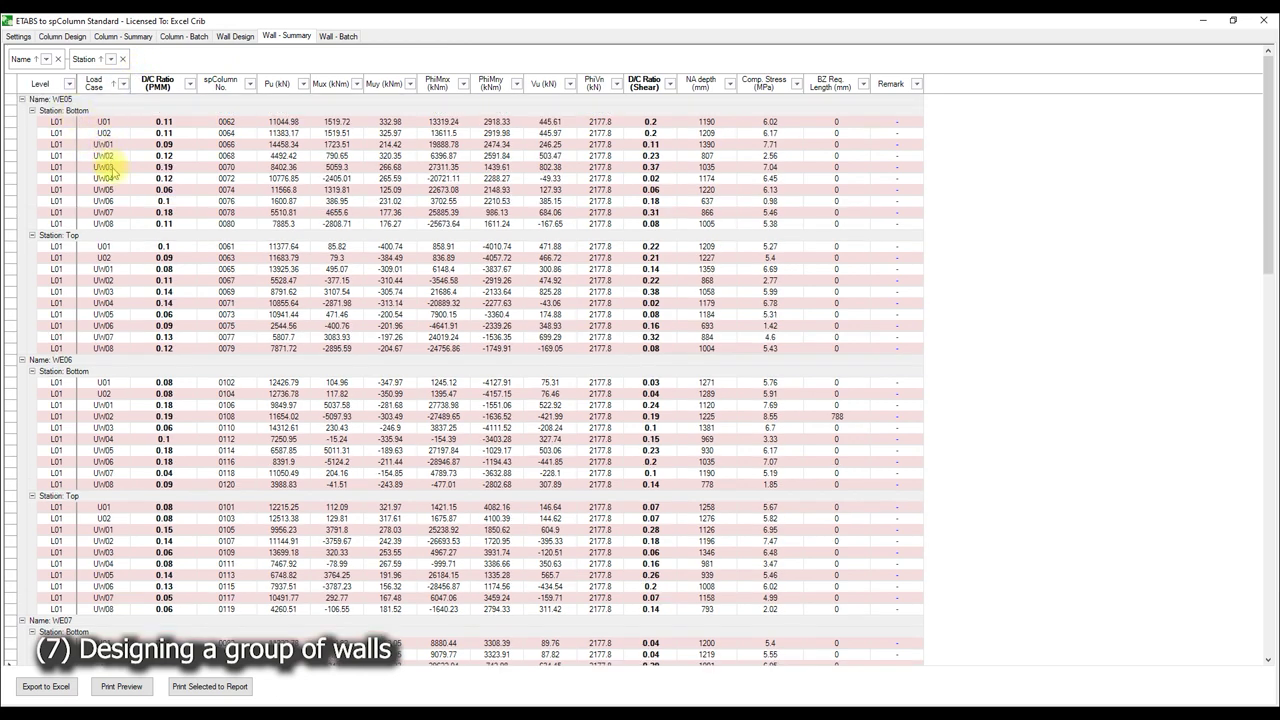
left_click(178, 192)
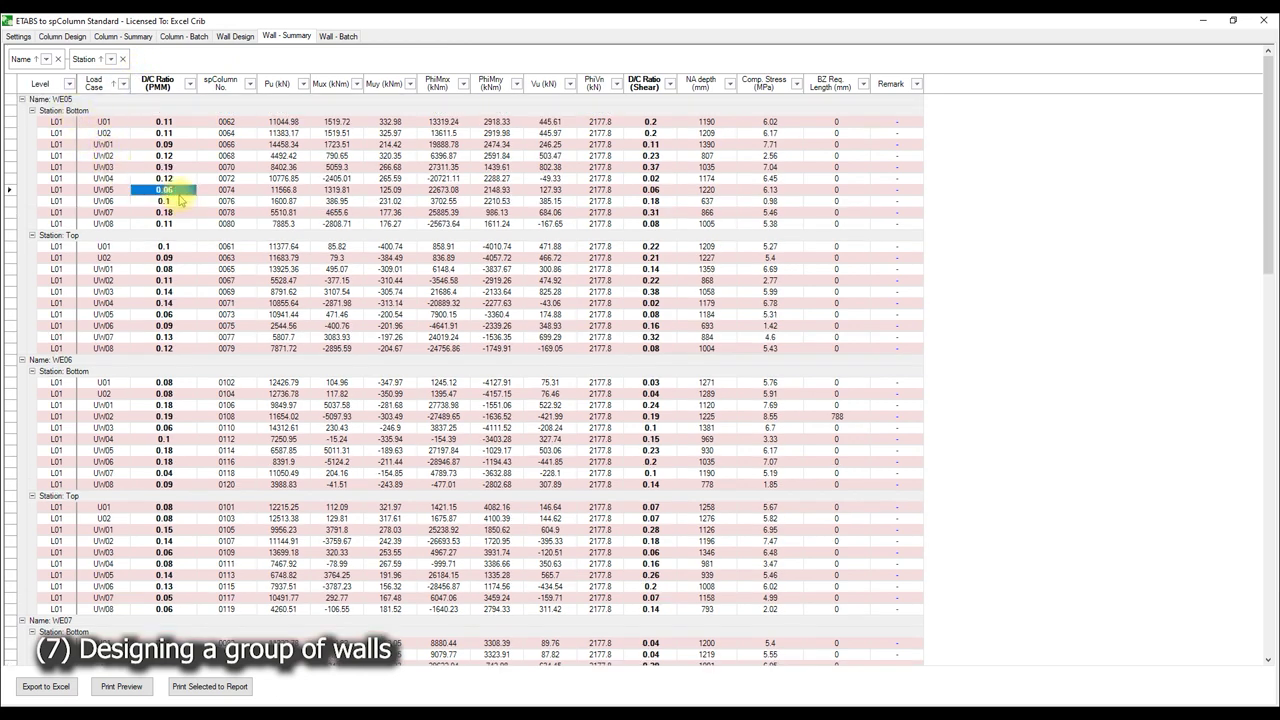
scroll(179, 199, "down", 1)
scroll(175, 205, "down", 3)
scroll(170, 212, "down", 1)
scroll(165, 222, "down", 3)
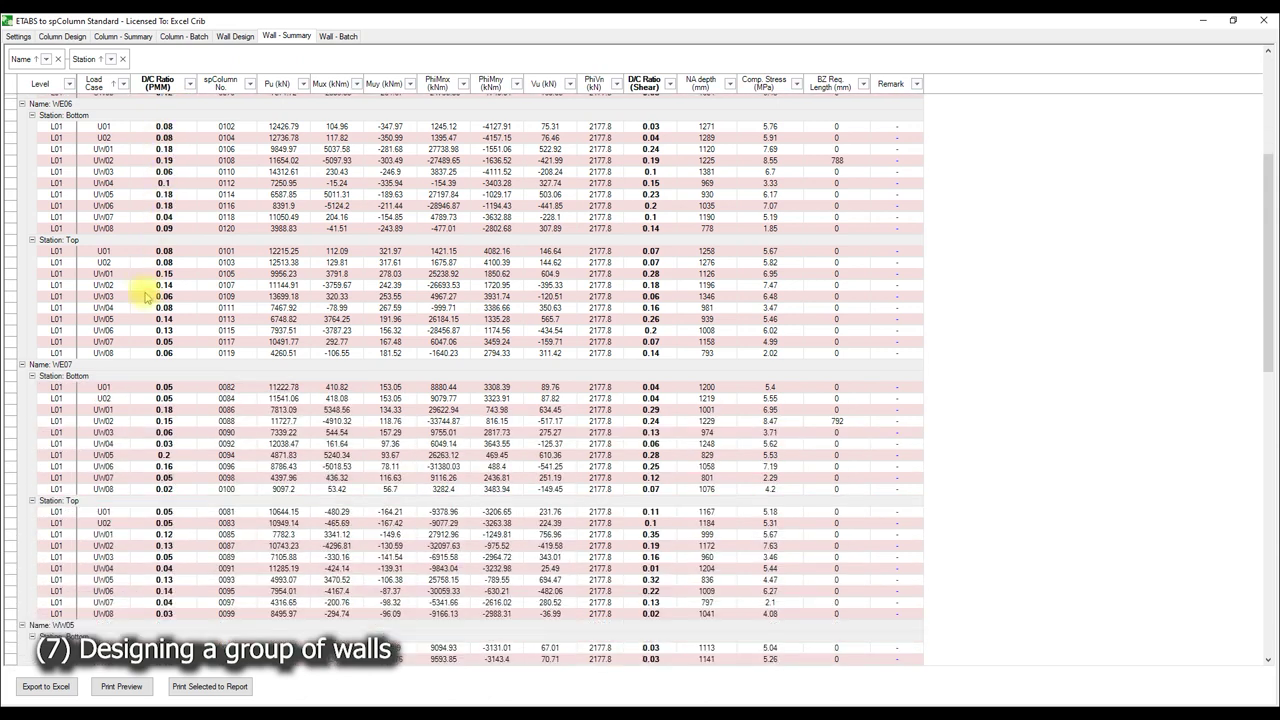
scroll(145, 305, "down", 2)
scroll(171, 323, "down", 1)
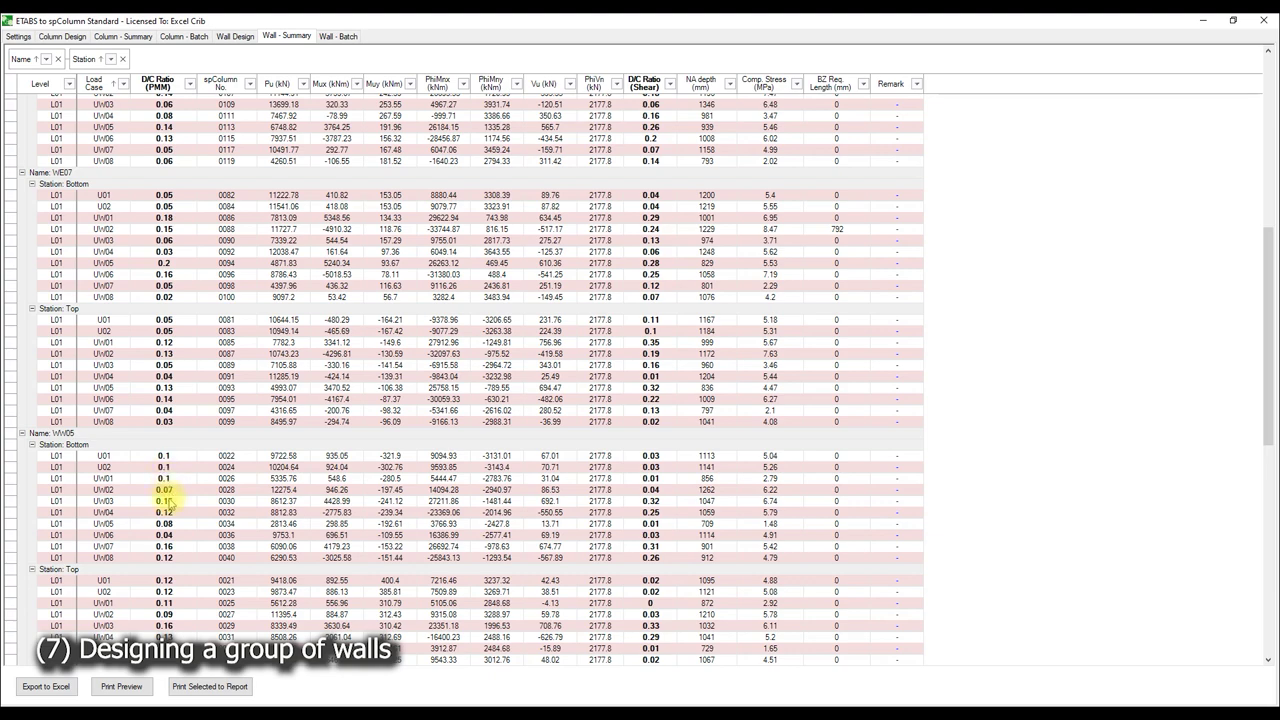
left_click(122, 690)
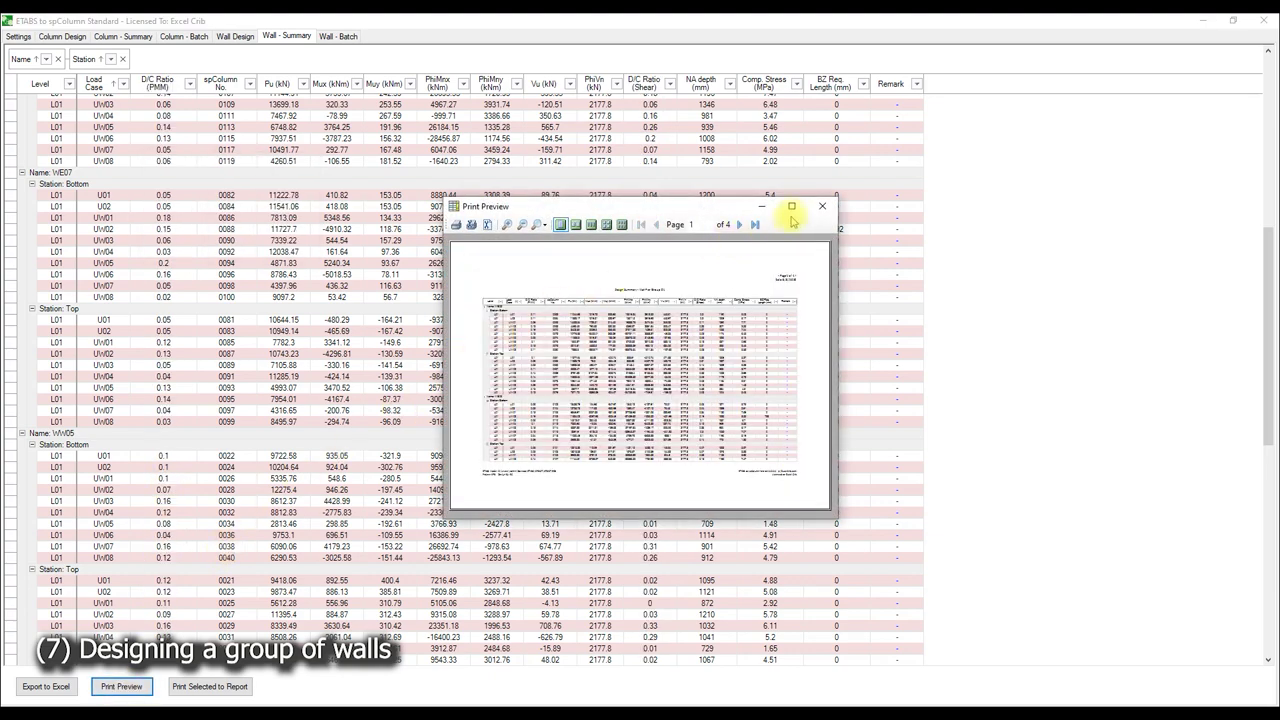
- Maximize the preview and export it to PDF as 'Pier Group 01 (Wall Summary)'
left_click(791, 206)
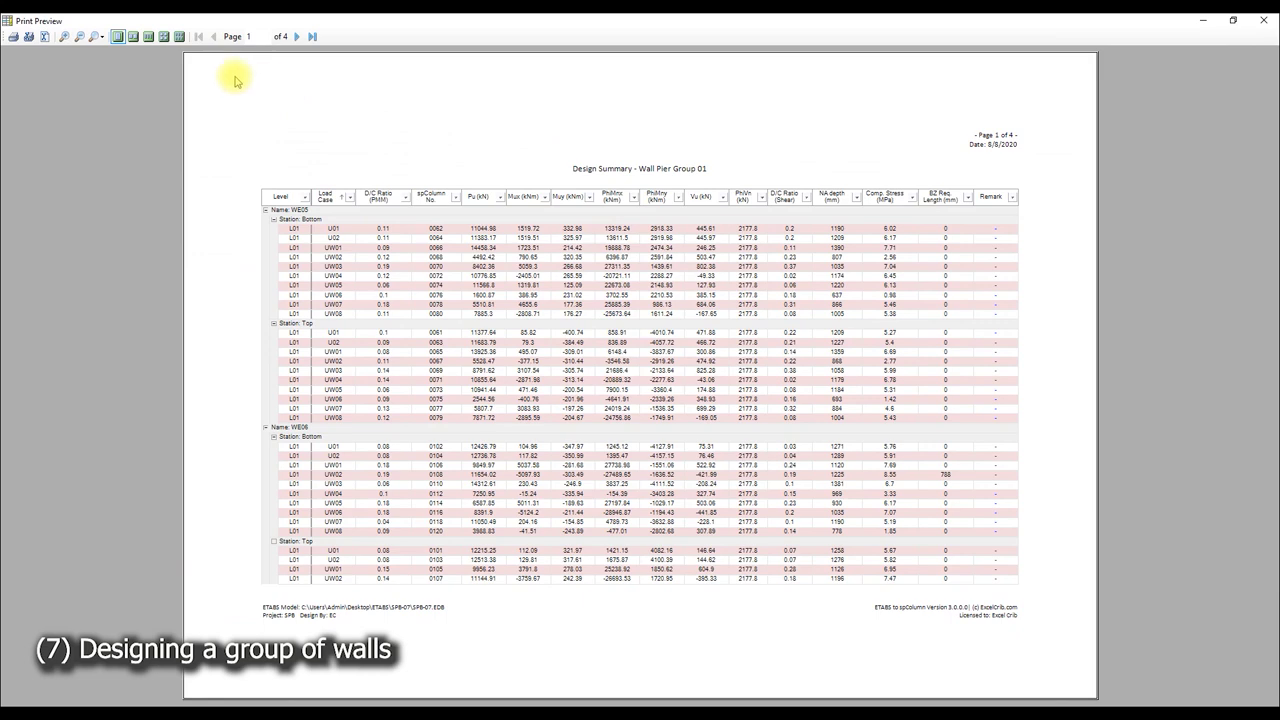
left_click(14, 37)
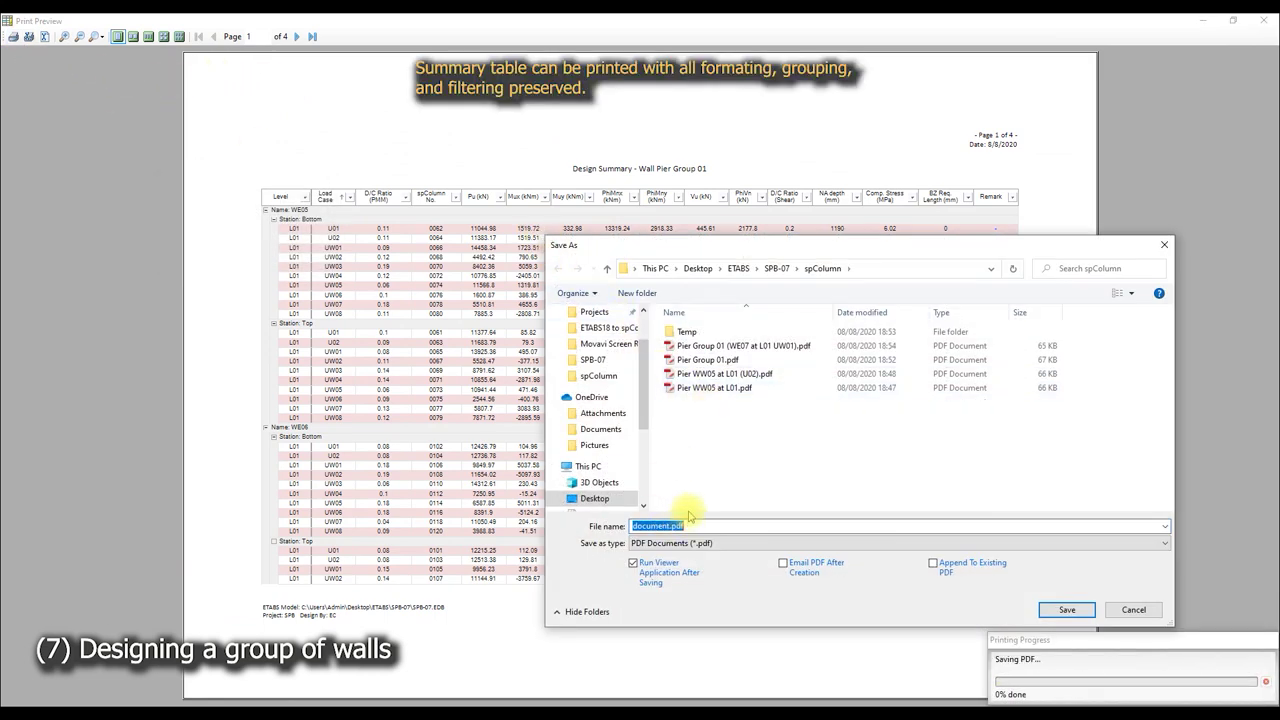
type("Pier ")
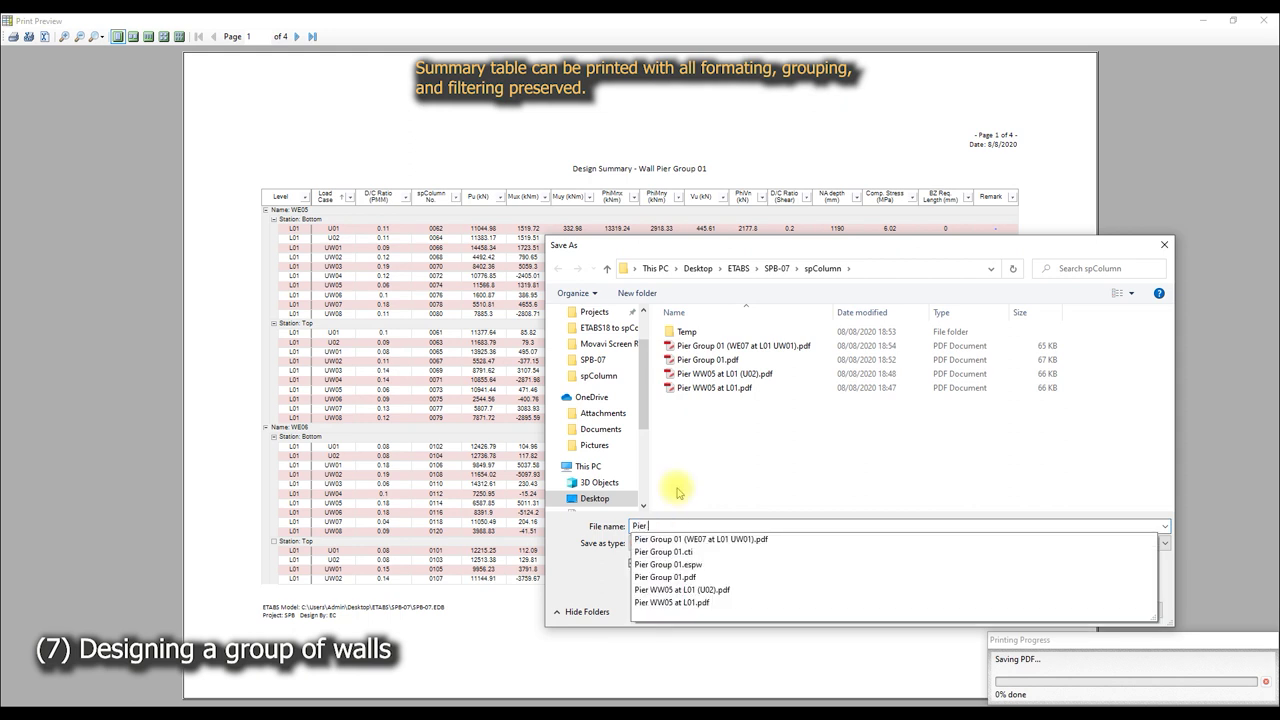
type("Group 01")
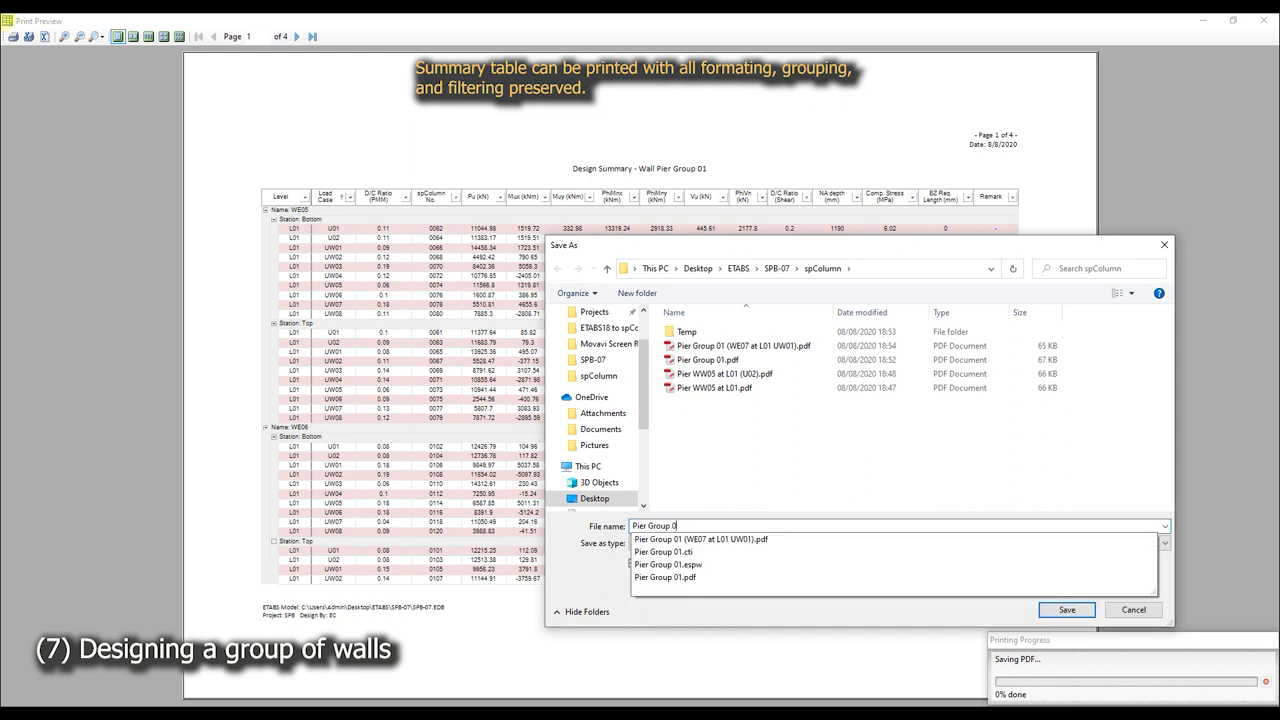
type(" (")
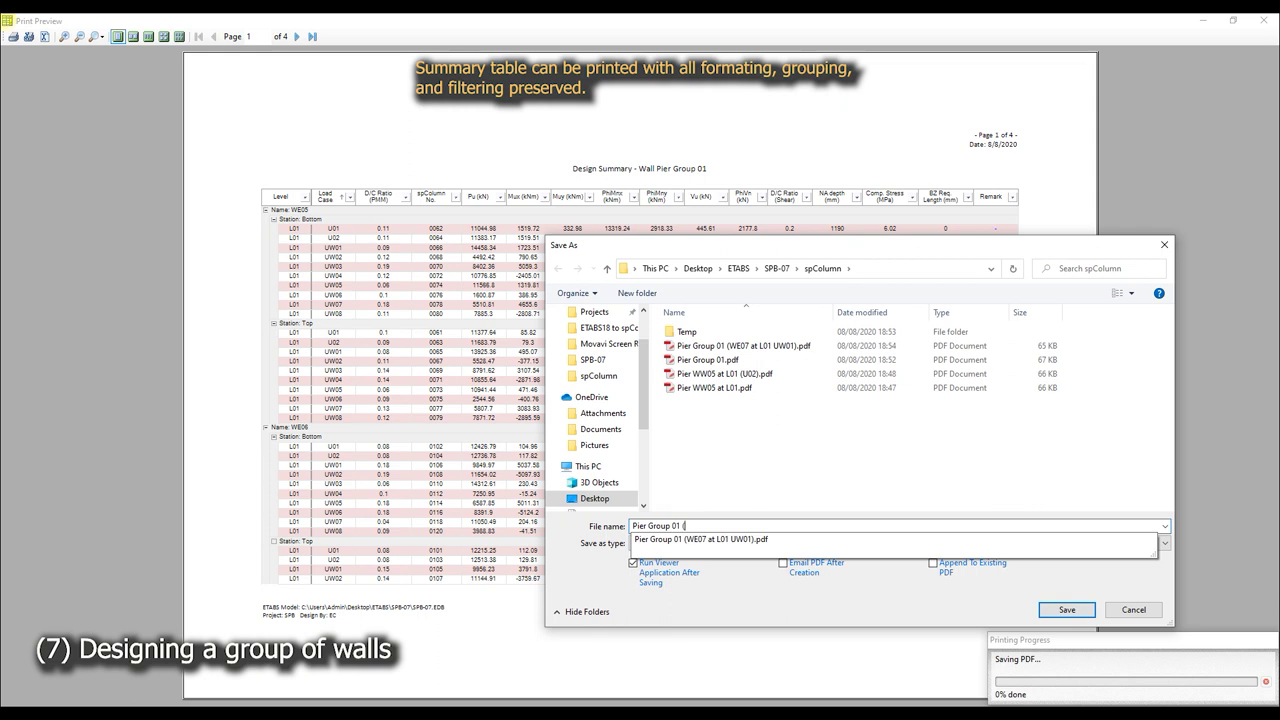
type("Wall Summary")
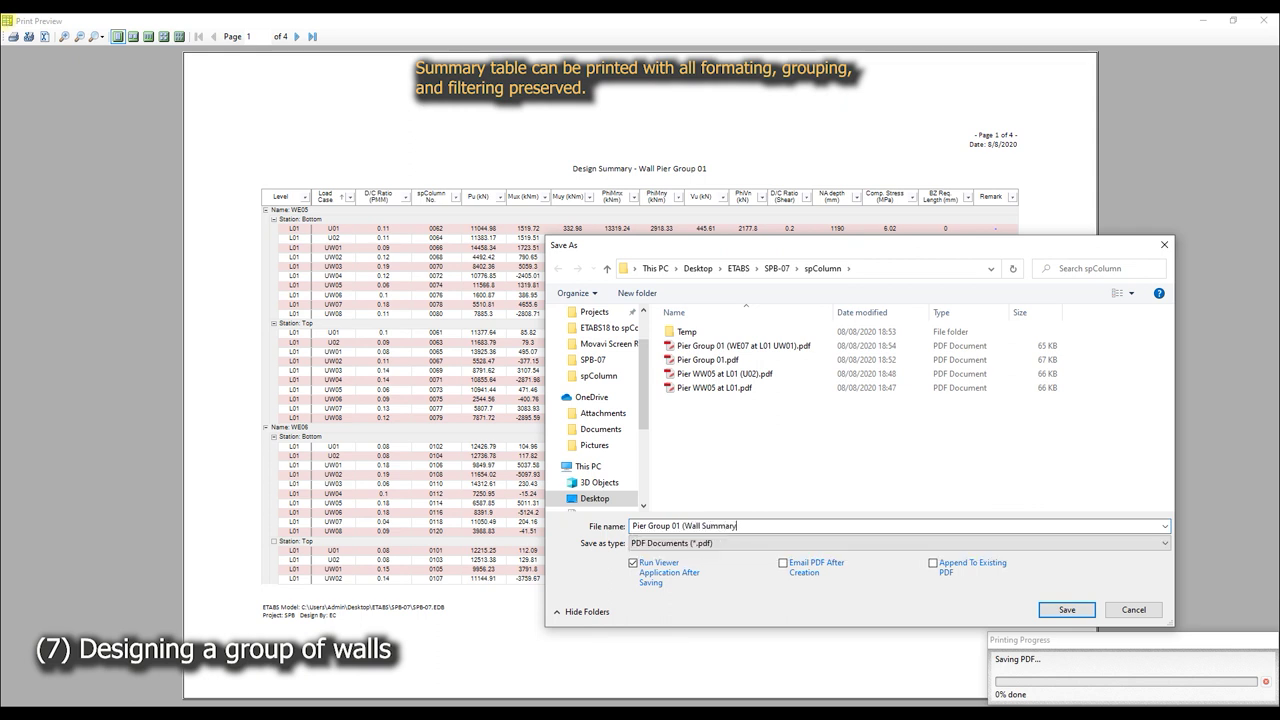
key("Return")
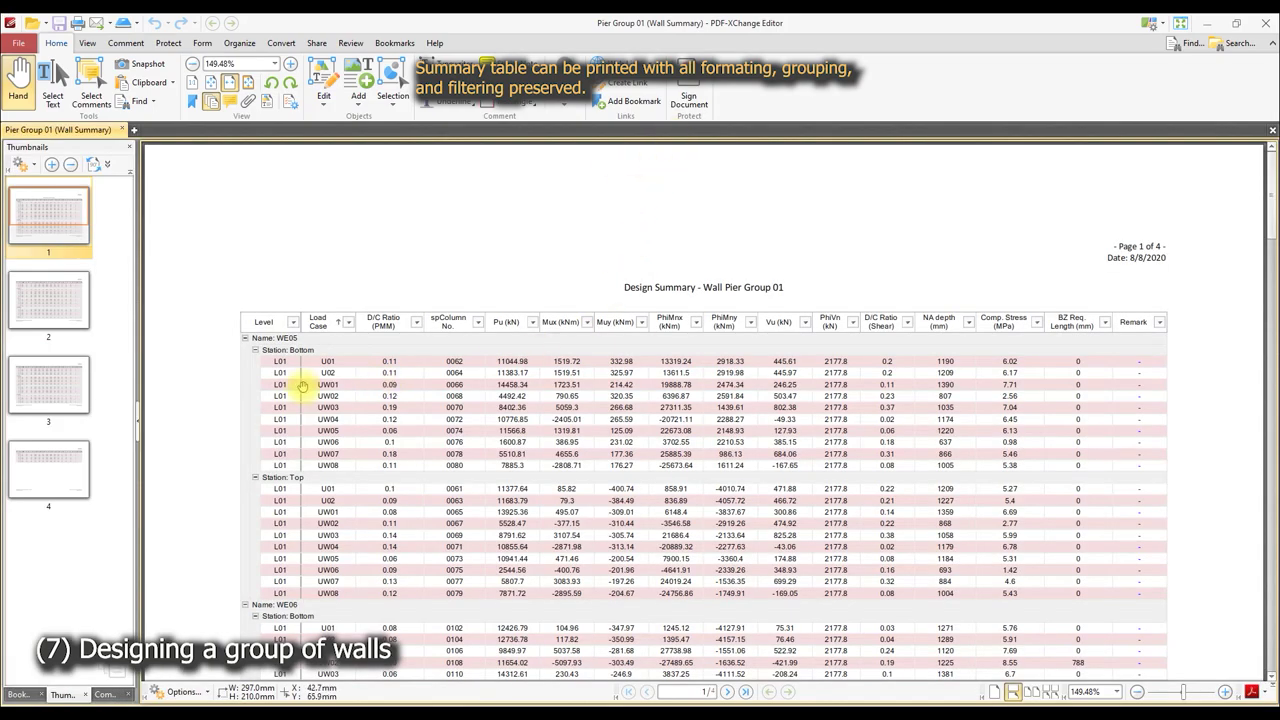
- Page through the Wall Summary PDF, then close PDF-XChange Editor and the print preview
scroll(302, 383, "up", 3, "ctrl")
scroll(302, 383, "down", 1)
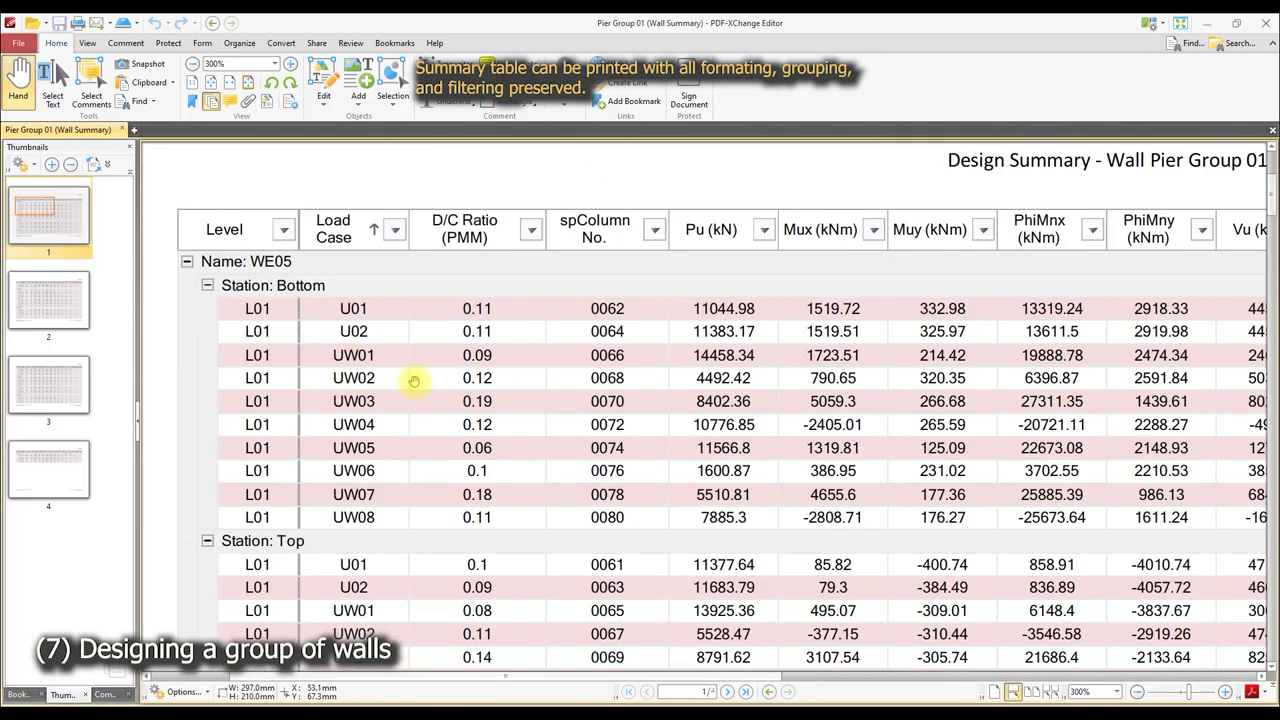
scroll(815, 430, "right", 2, "shift")
scroll(815, 430, "right", 3, "shift")
scroll(966, 440, "right", 6, "shift")
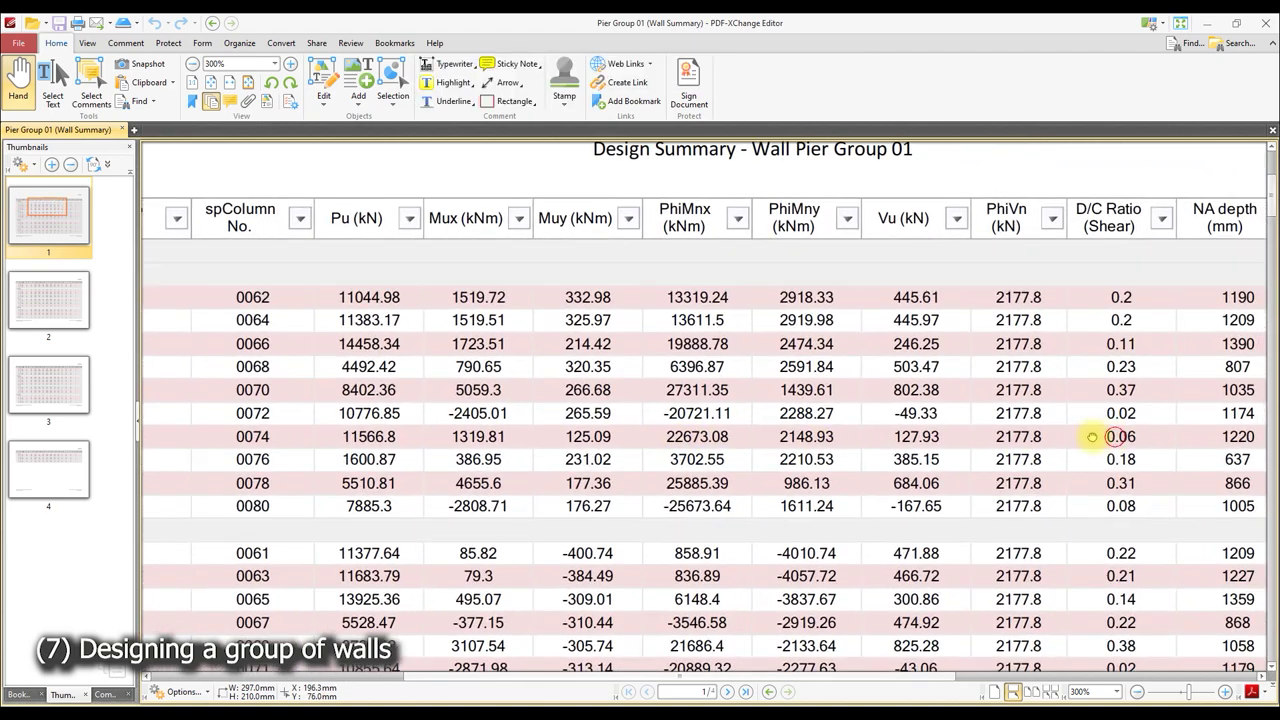
scroll(1091, 434, "right", 6, "shift")
scroll(954, 434, "right", 5, "shift")
scroll(954, 434, "down", 4, "ctrl")
scroll(914, 431, "down", 2, "ctrl")
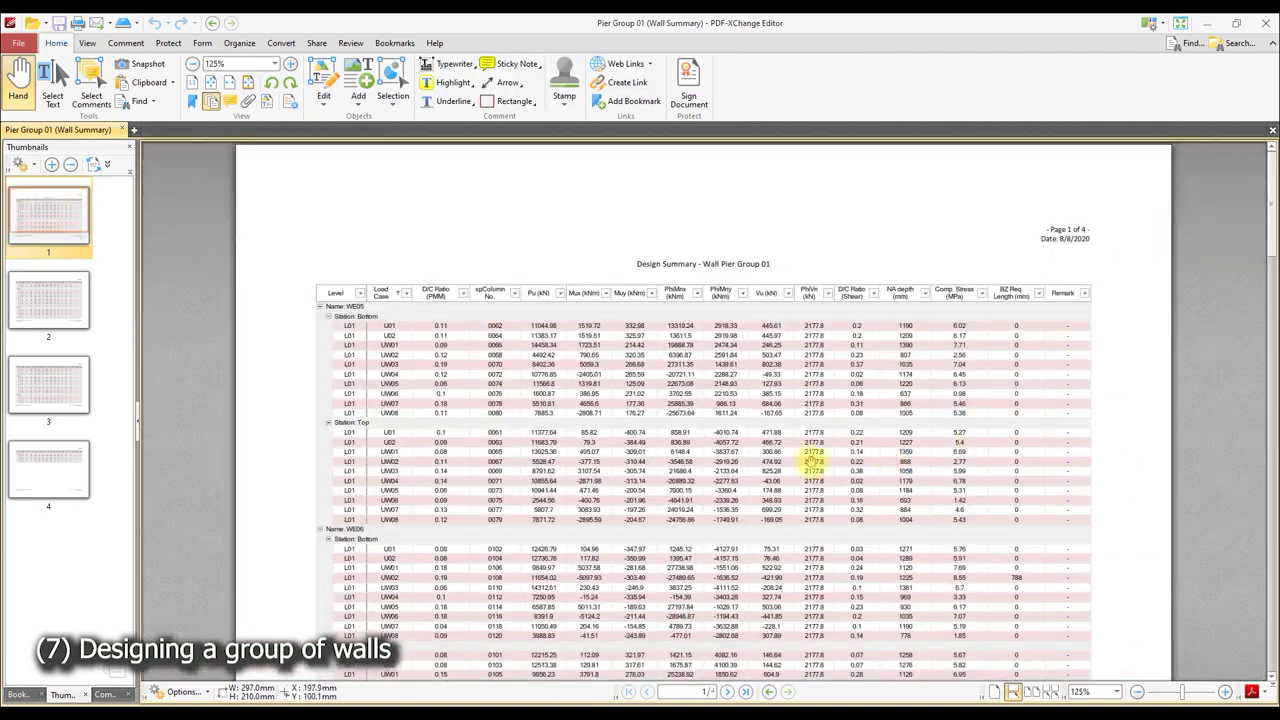
scroll(849, 457, "down", 2)
scroll(737, 443, "down", 5)
scroll(735, 457, "down", 1)
scroll(735, 457, "down", 1)
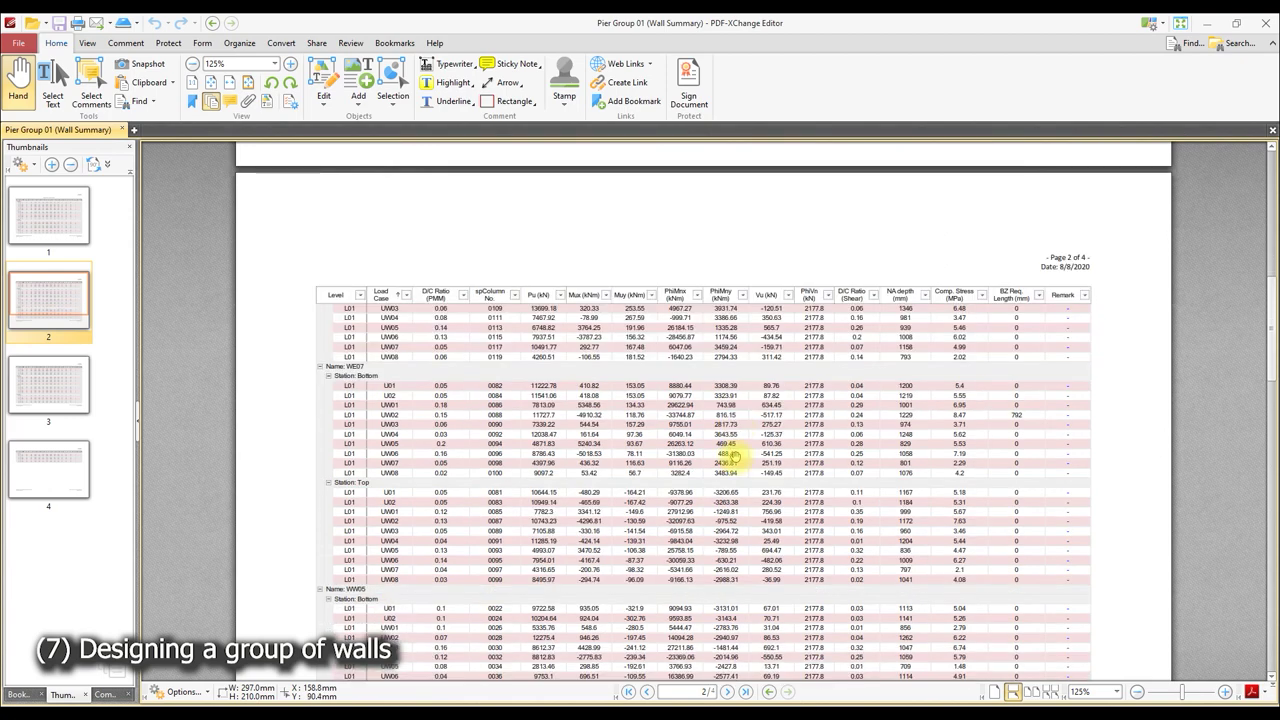
scroll(735, 457, "down", 3)
scroll(735, 457, "down", 3)
scroll(735, 457, "down", 1)
scroll(735, 457, "down", 3)
scroll(735, 457, "down", 1)
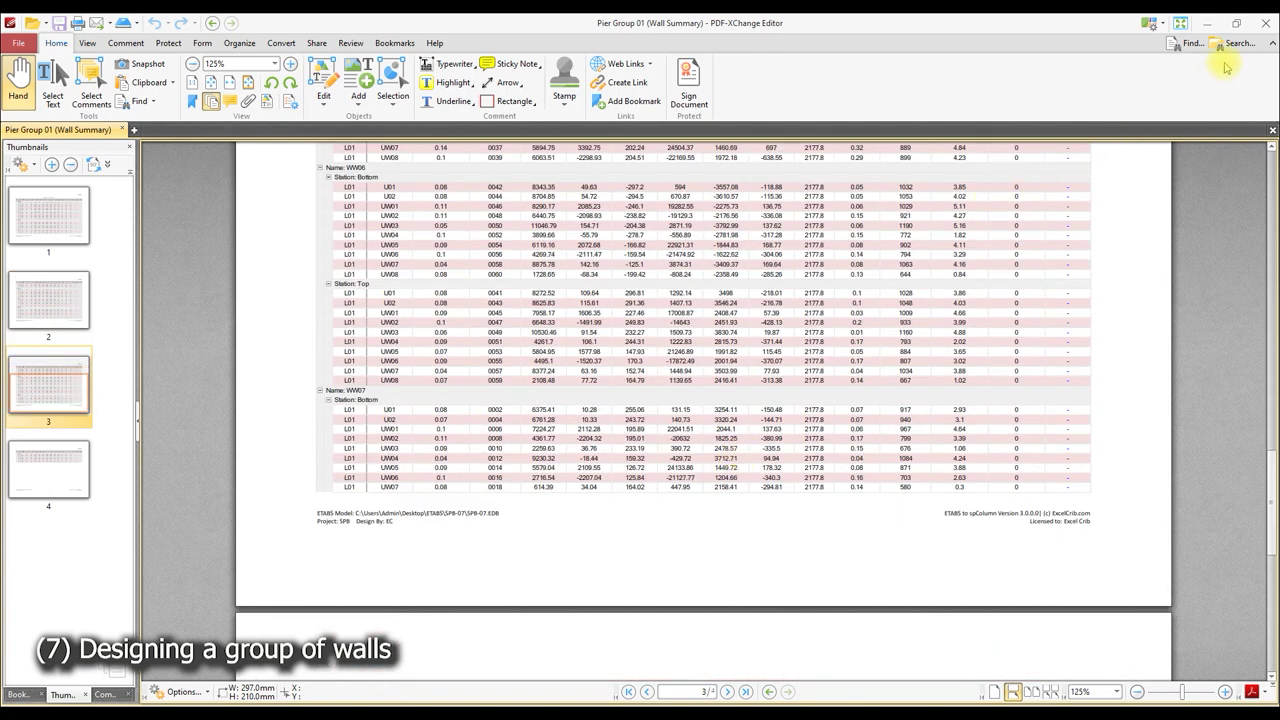
left_click(1260, 25)
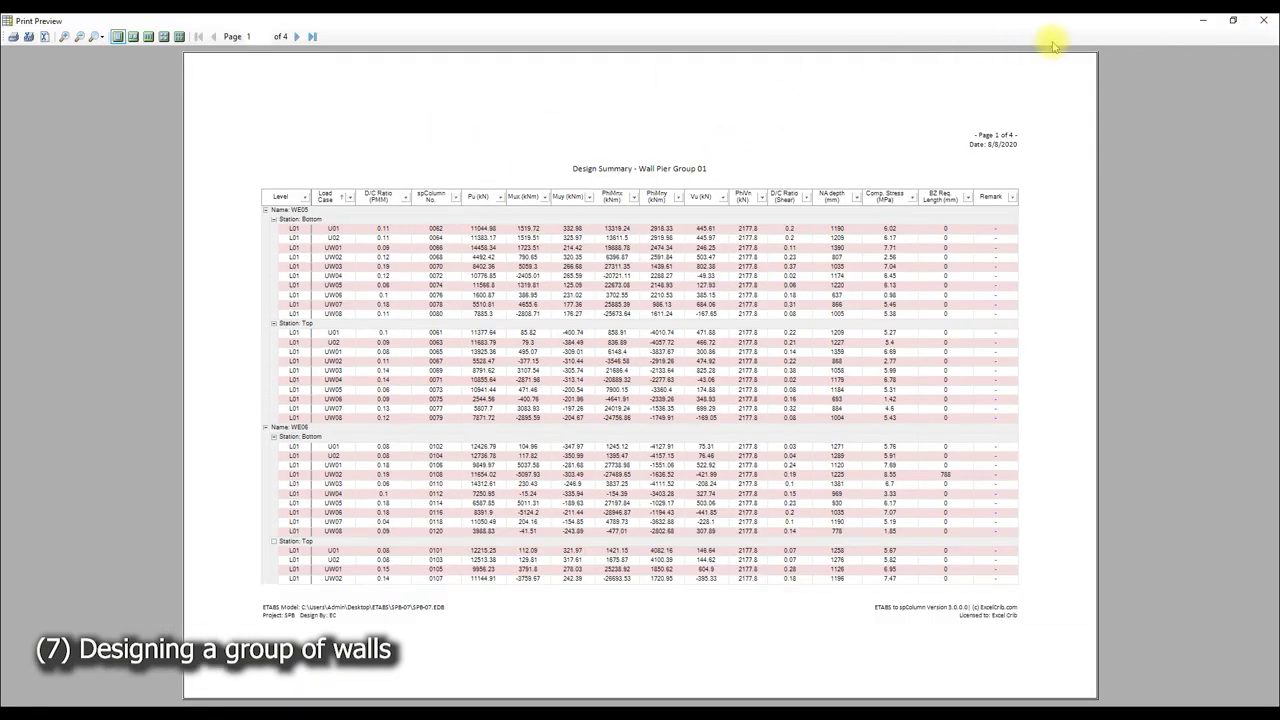
left_click(1260, 25)
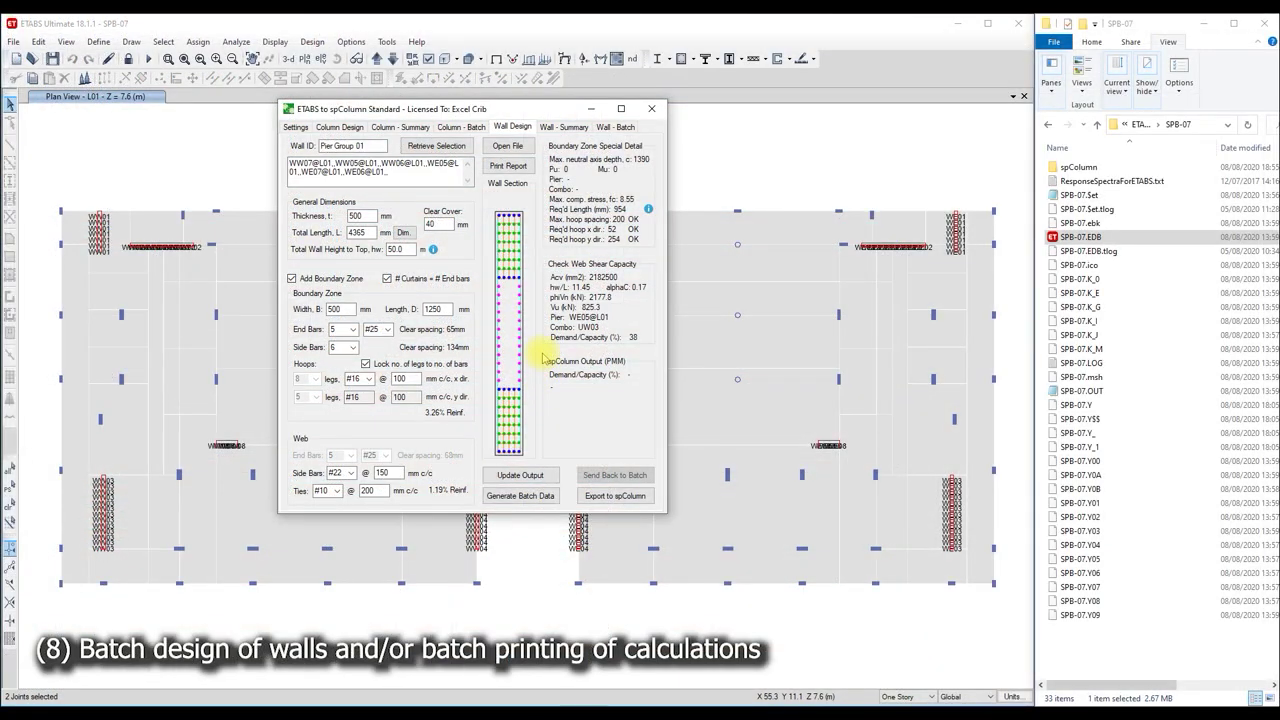
- Select all in ETABS and retrieve the selection, loading piers Mezz through L06 into the wall list
left_click(9, 470)
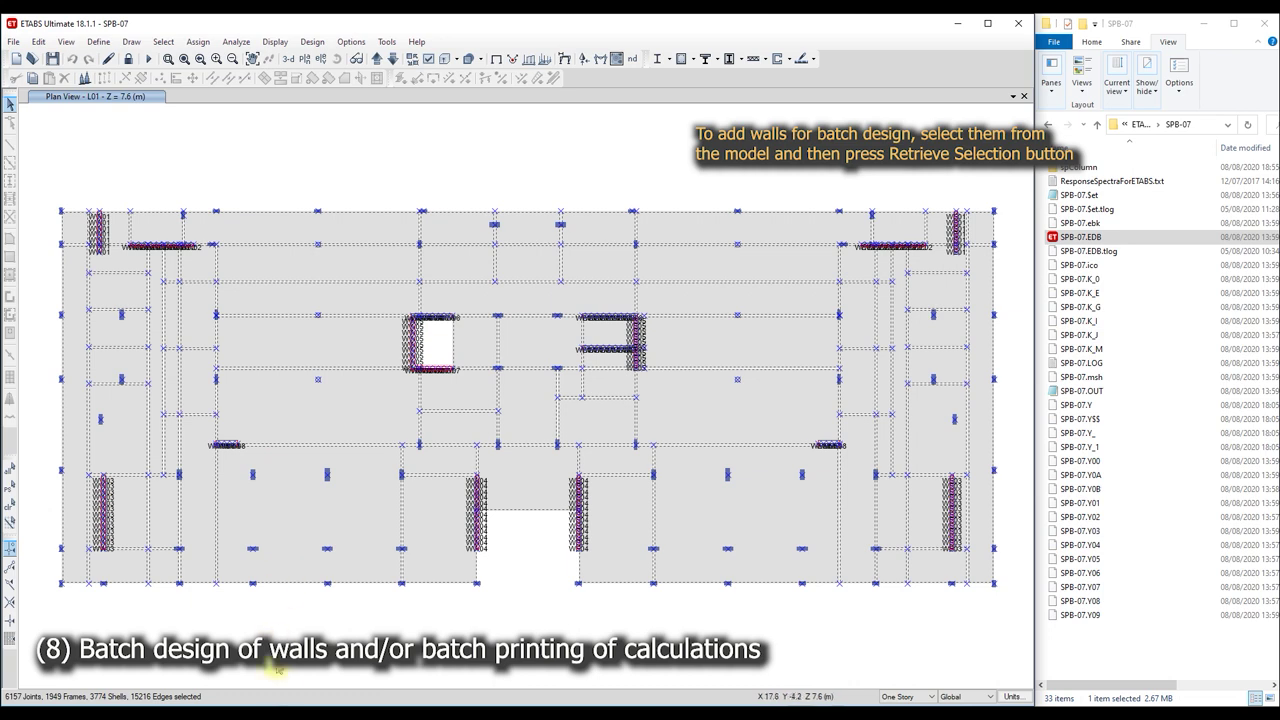
left_click(340, 650)
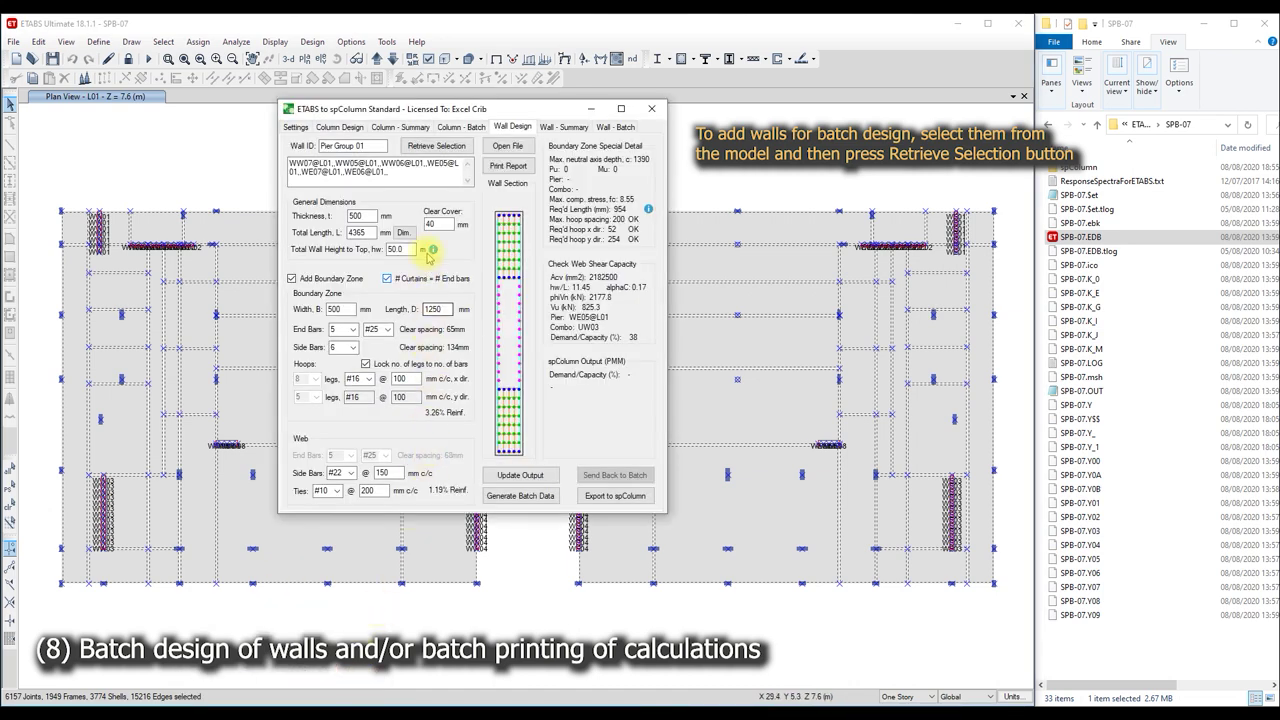
left_click(434, 148)
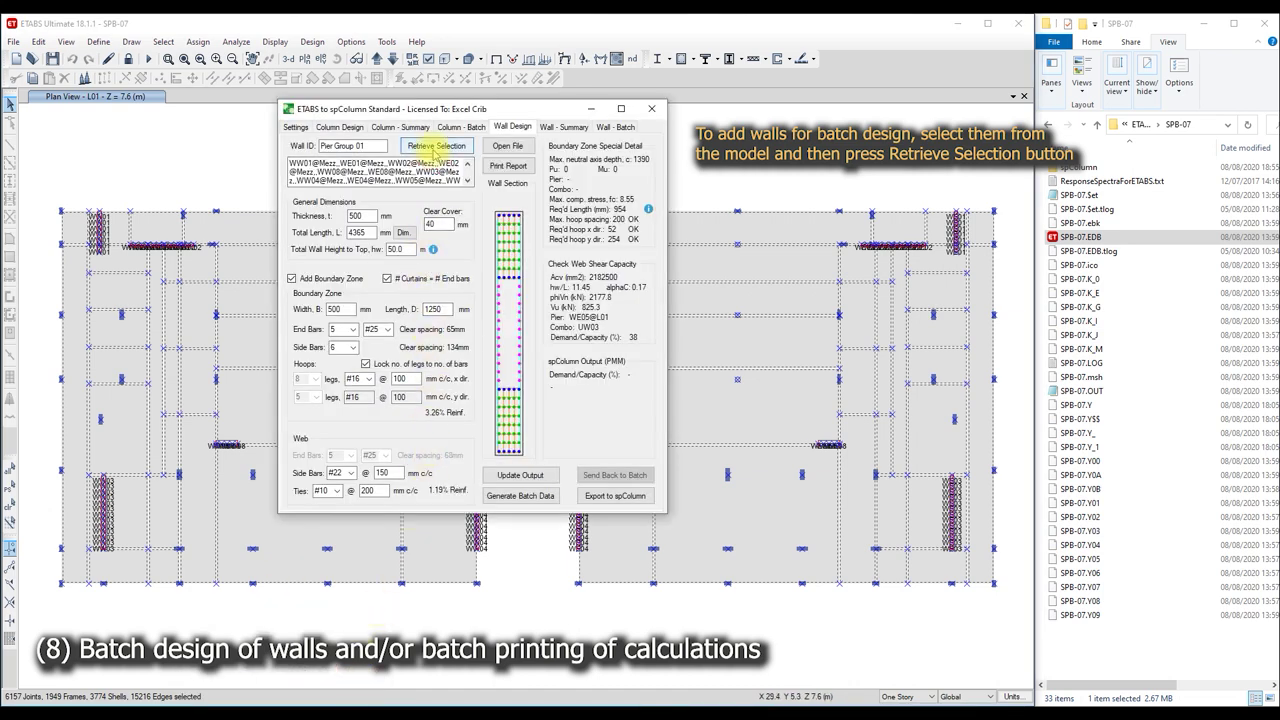
left_click(466, 180)
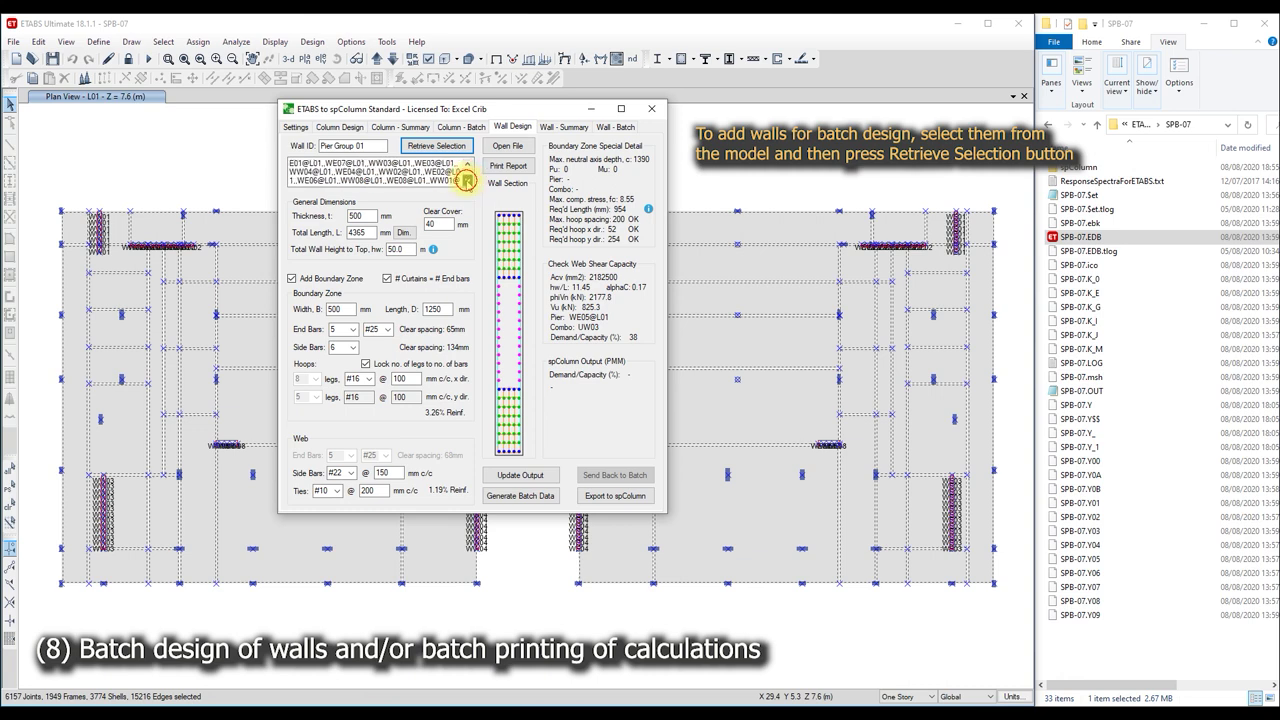
left_click(466, 180)
left_click(466, 180)
left_click(467, 182)
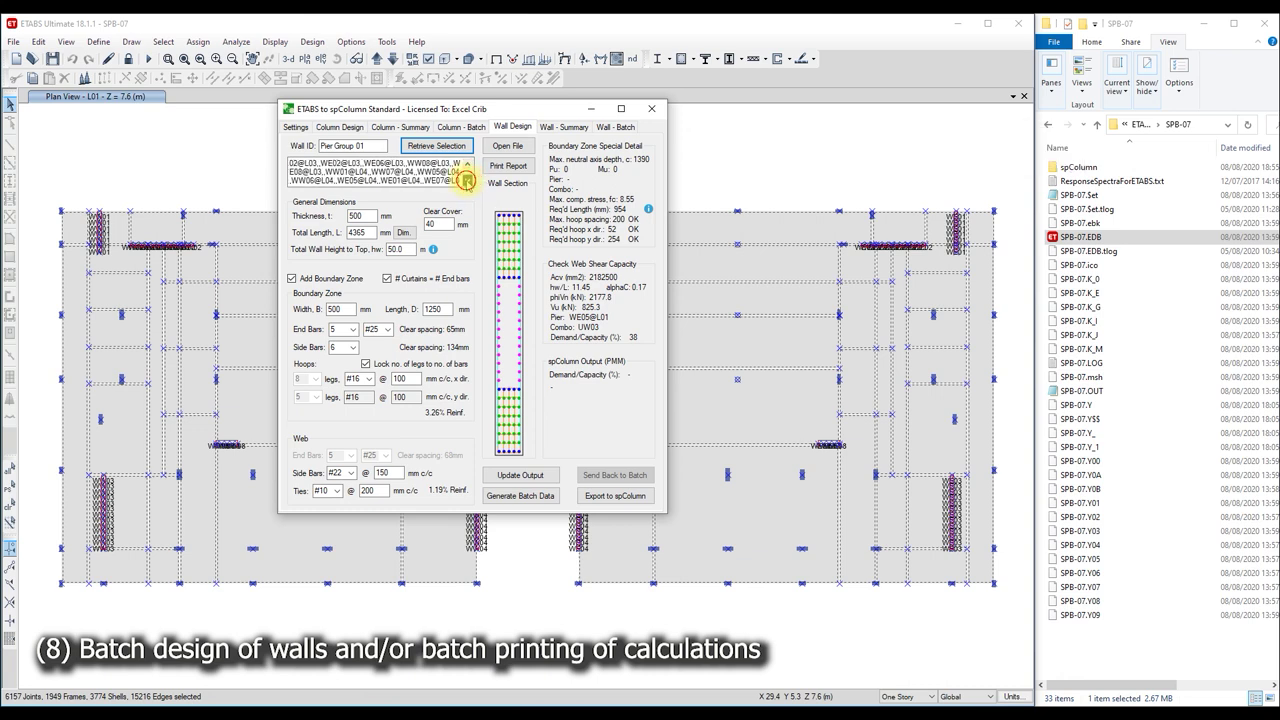
left_click(467, 182)
left_click(467, 182)
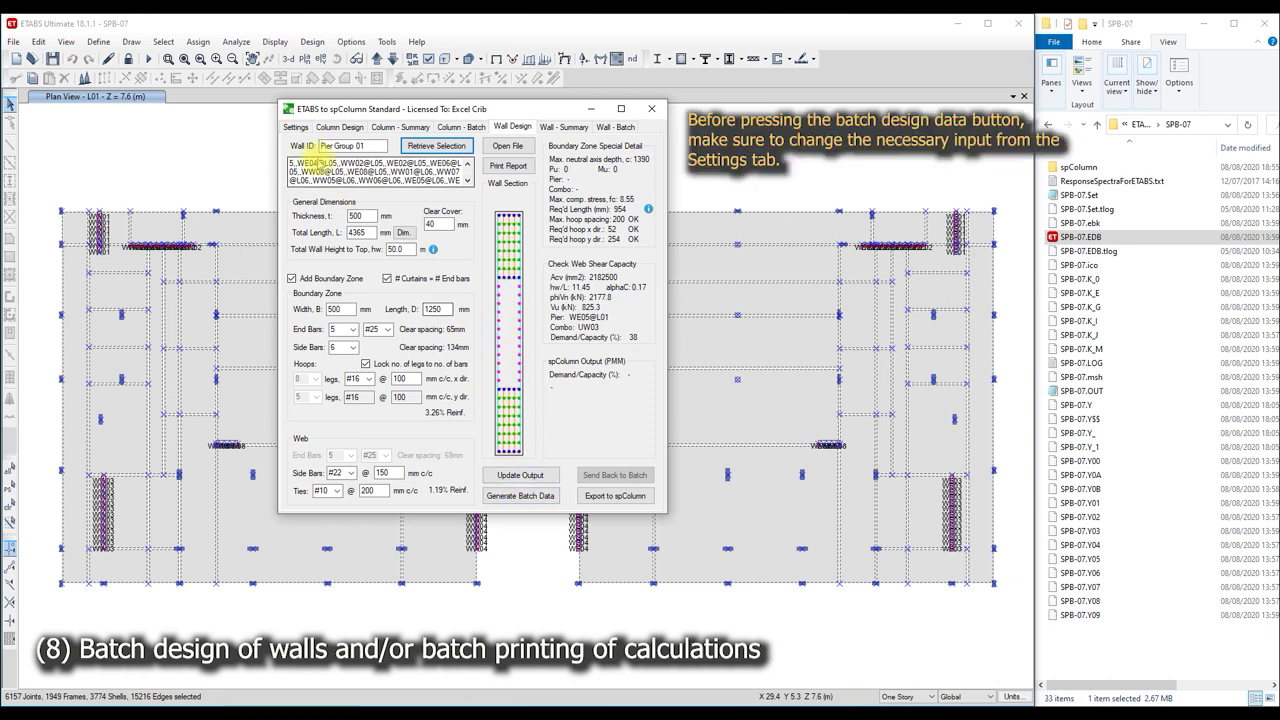
left_click(297, 127)
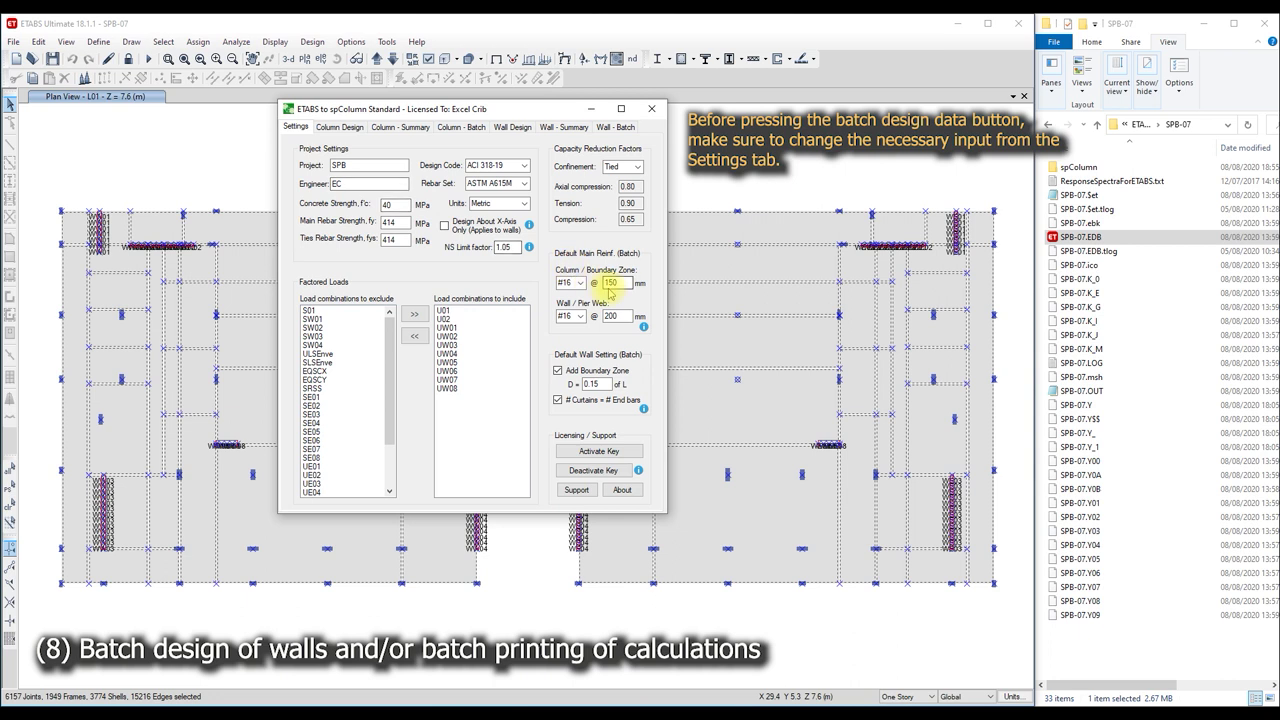
- Set the boundary-zone bars to #25 at spacing 10
left_click(578, 283)
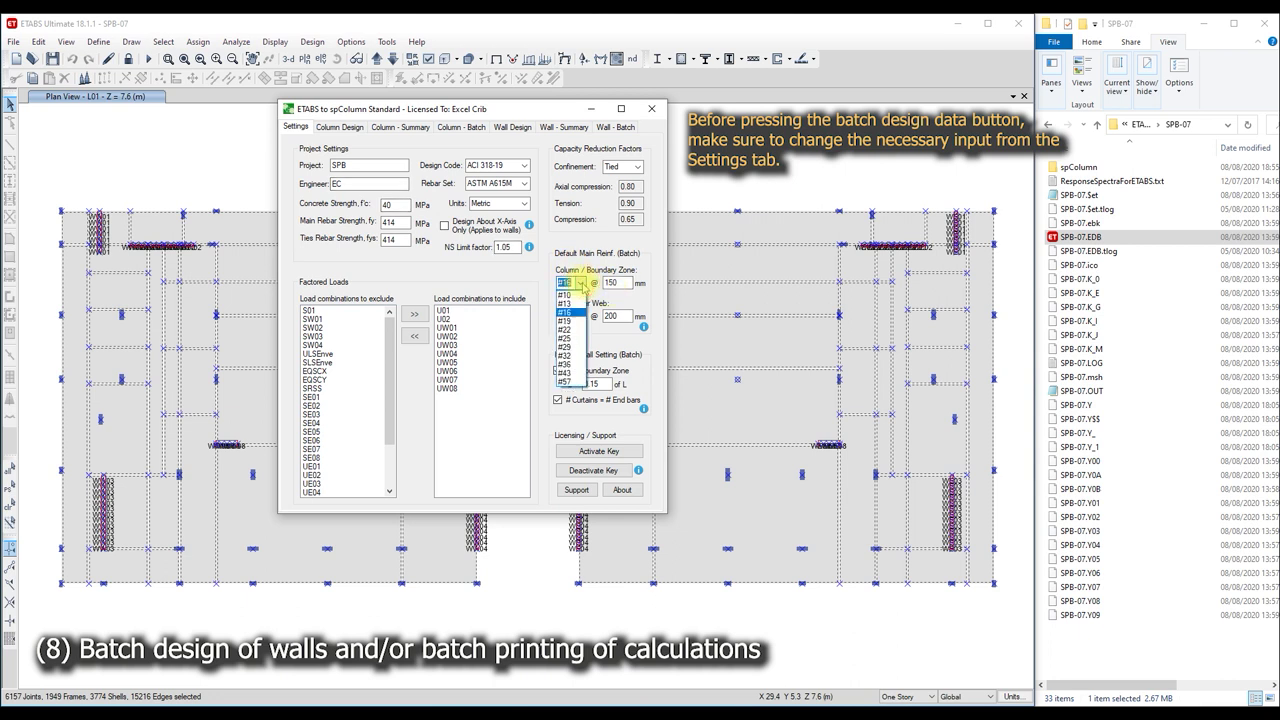
left_click(566, 338)
key("Tab")
type("10")
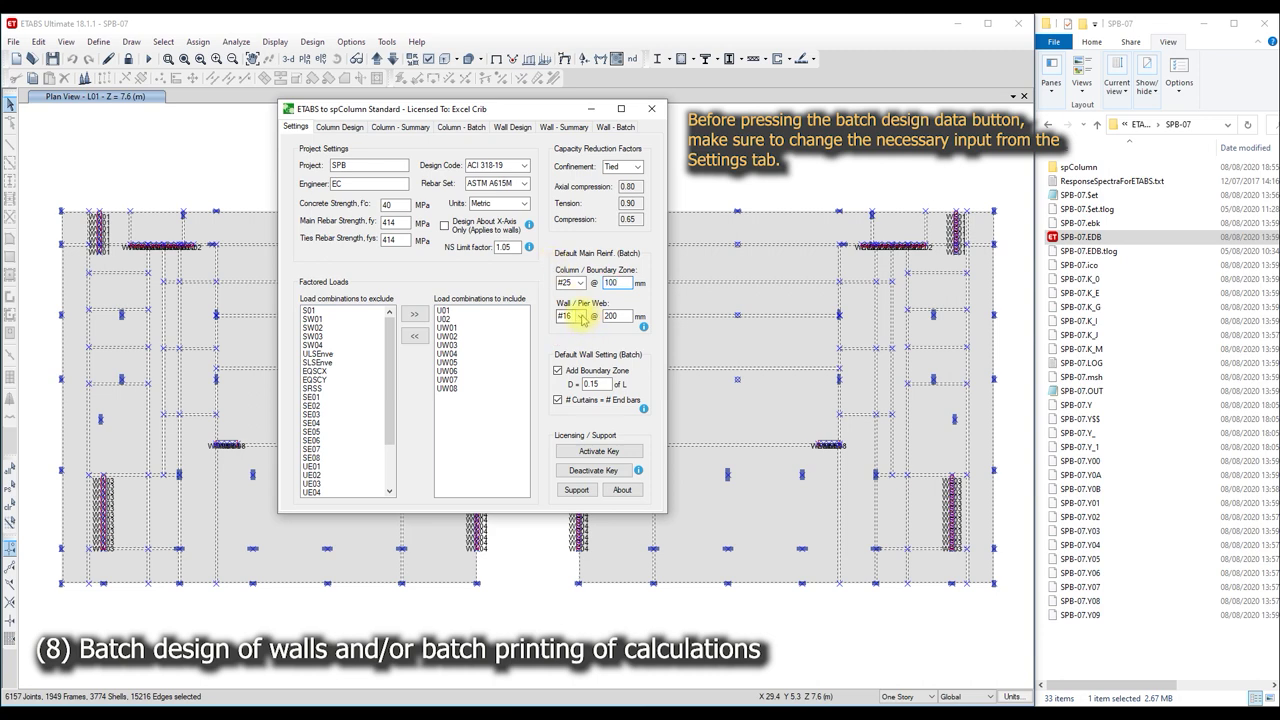
- Set web bar spacing to 150, keep boundary zones enabled, and return to Wall Design
left_click(580, 316)
double_click(612, 318)
type("150")
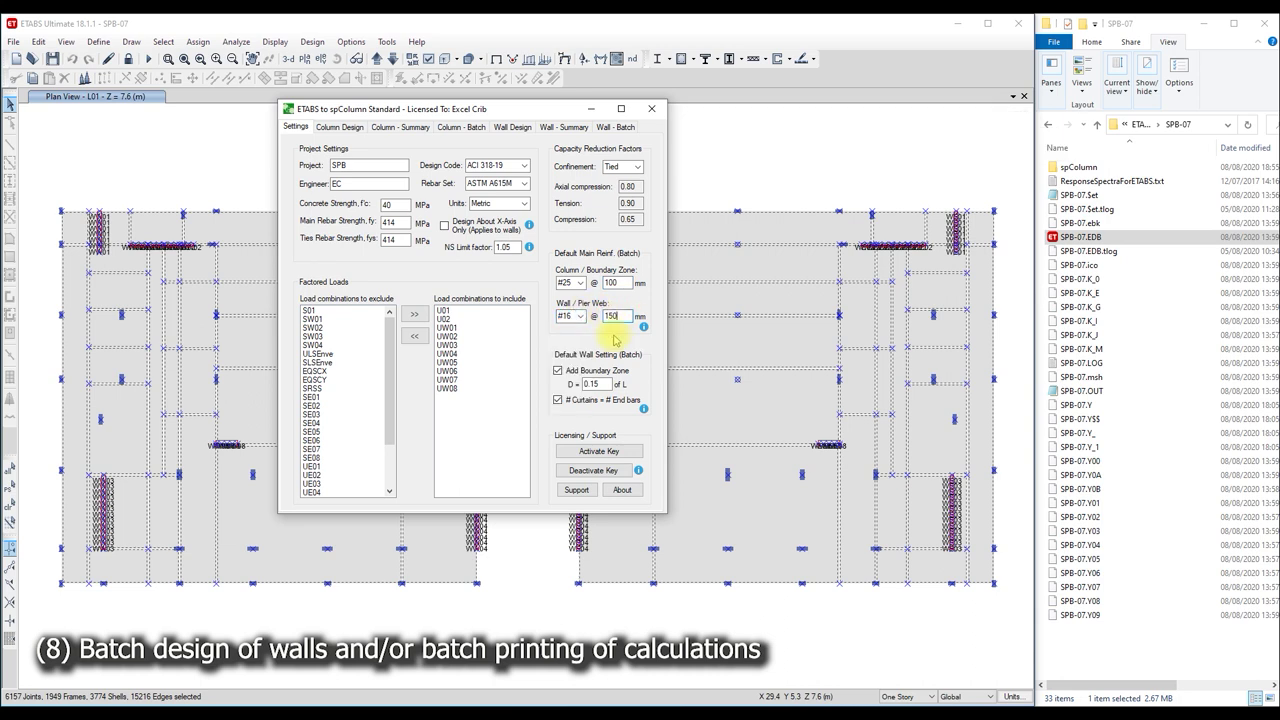
left_click(558, 371)
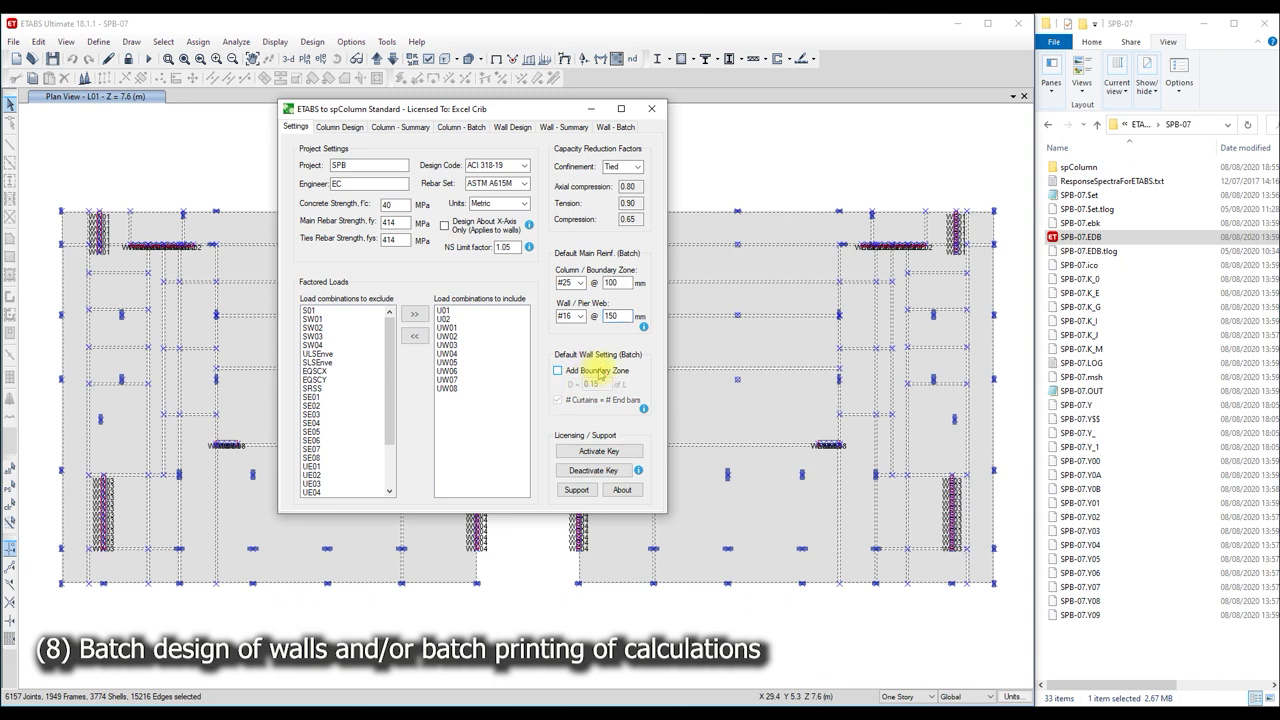
left_click(600, 372)
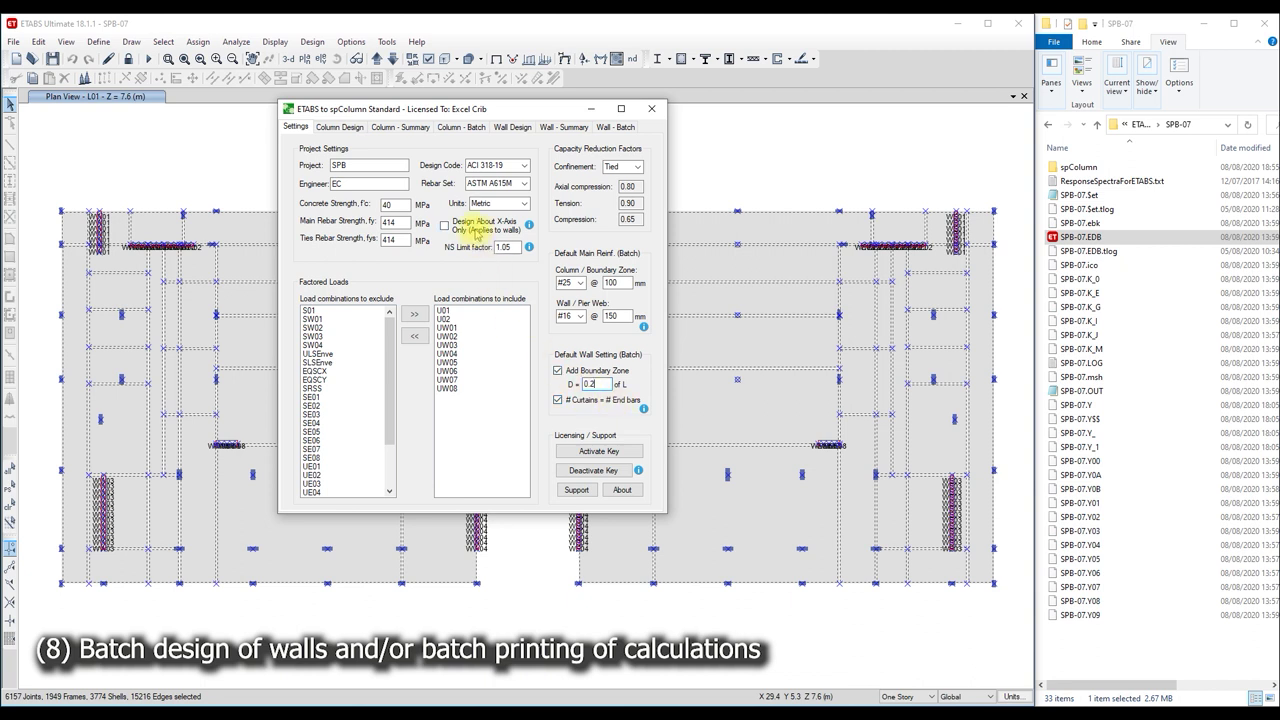
mouse_move(529, 225)
left_click(511, 128)
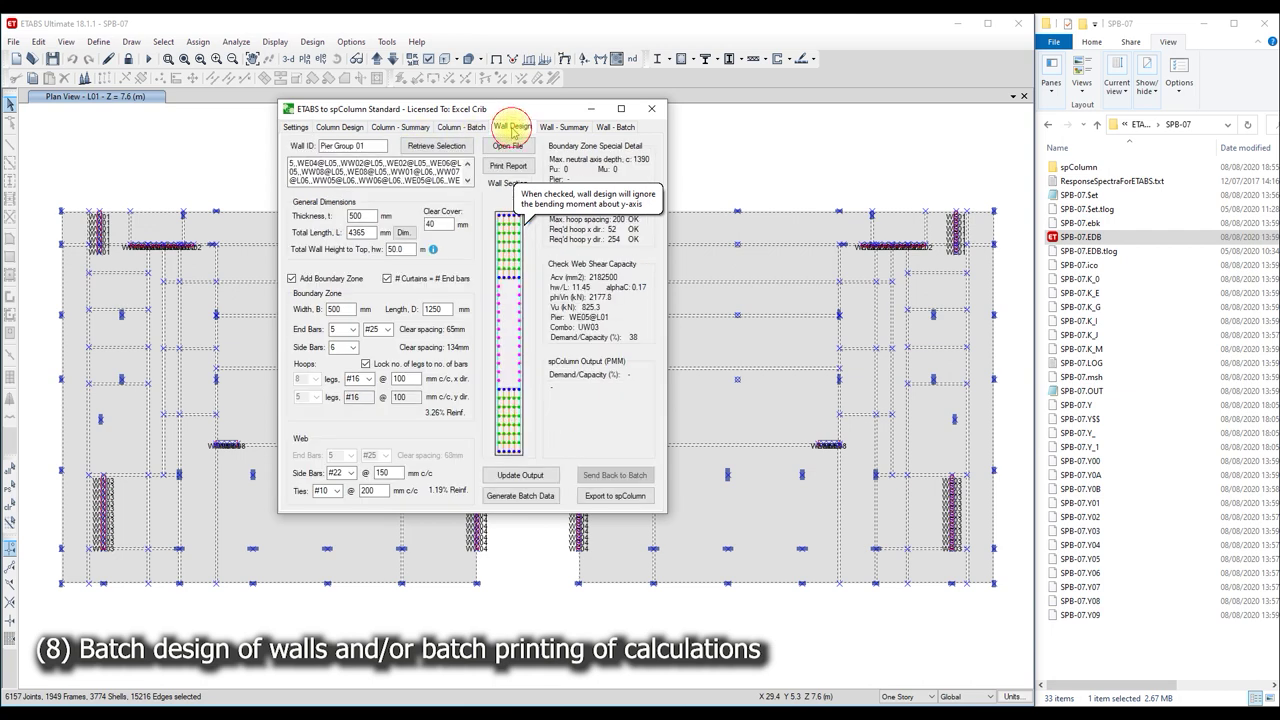
left_click(296, 128)
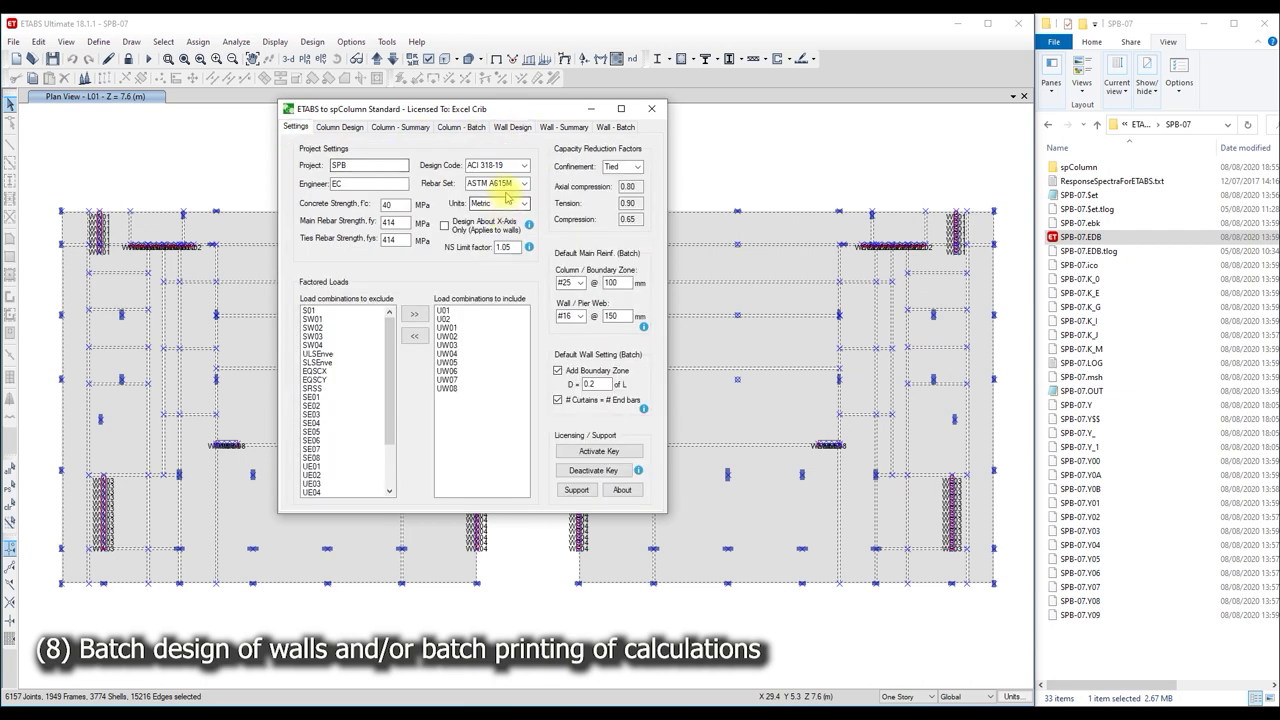
left_click(511, 128)
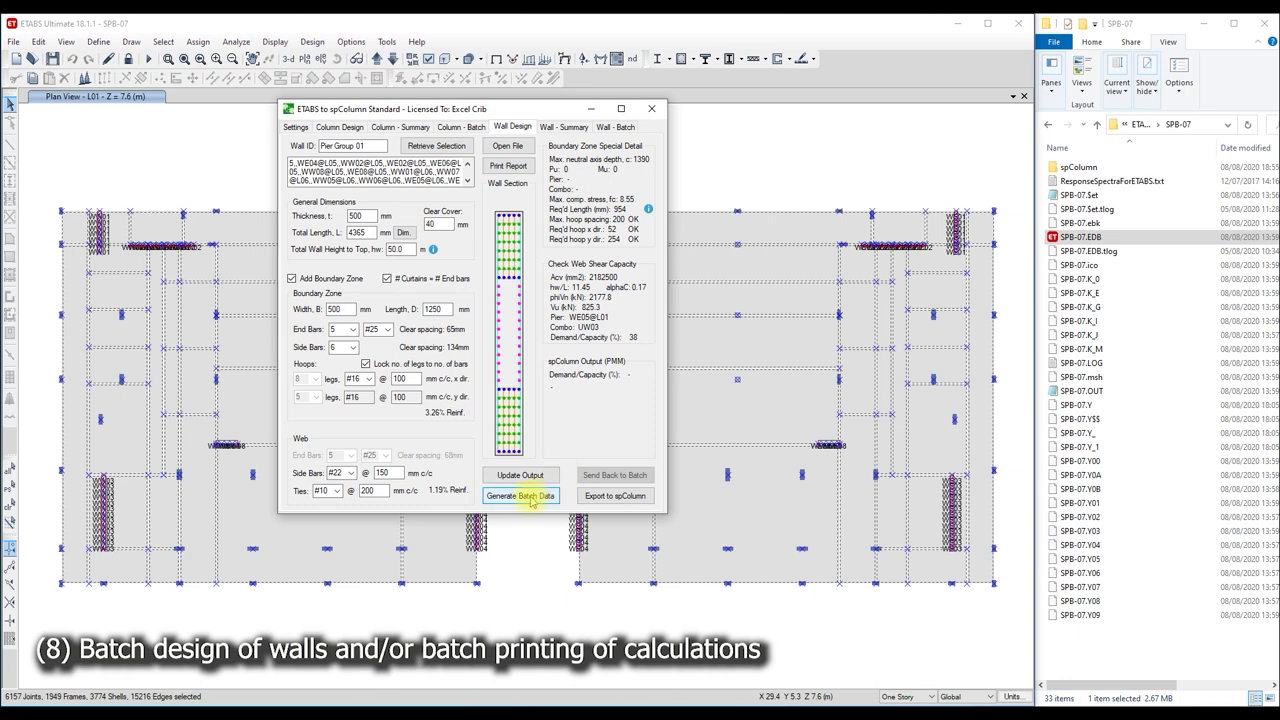
- Generate batch data with shear legs locked to main bars and open the Wall - Batch table full screen
left_click(531, 497)
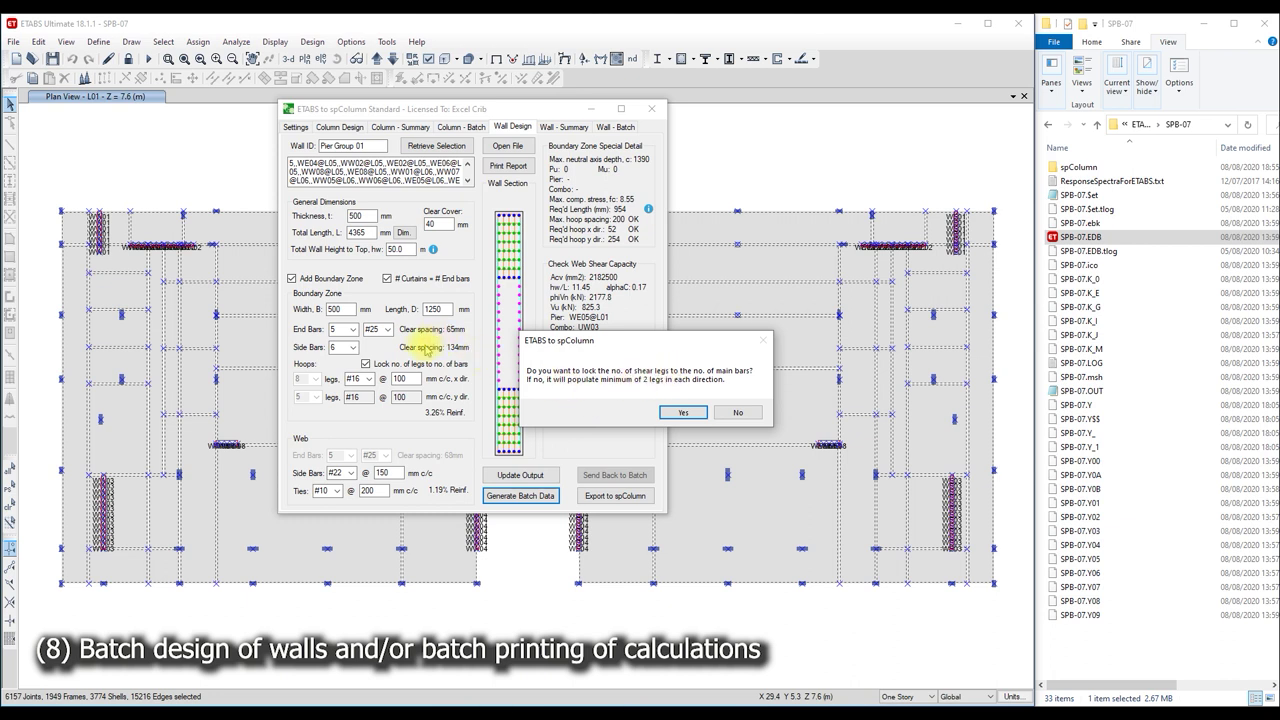
left_click(676, 412)
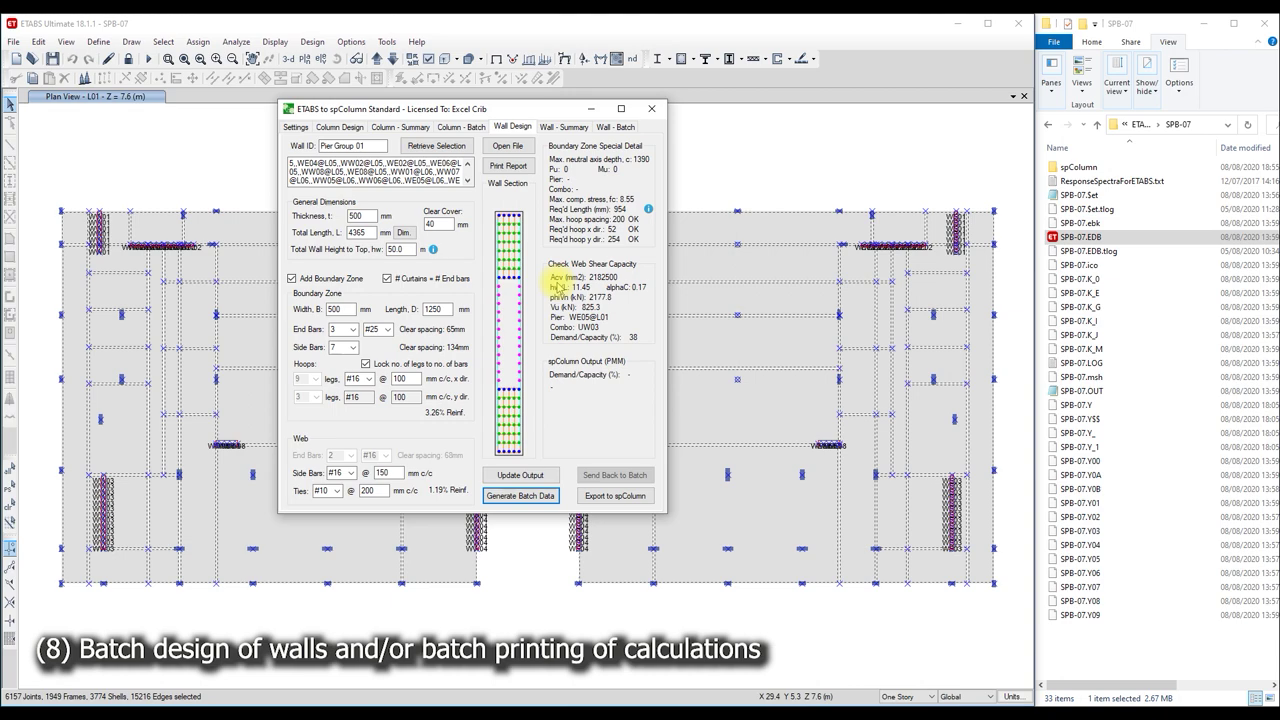
left_click(616, 127)
left_click(620, 108)
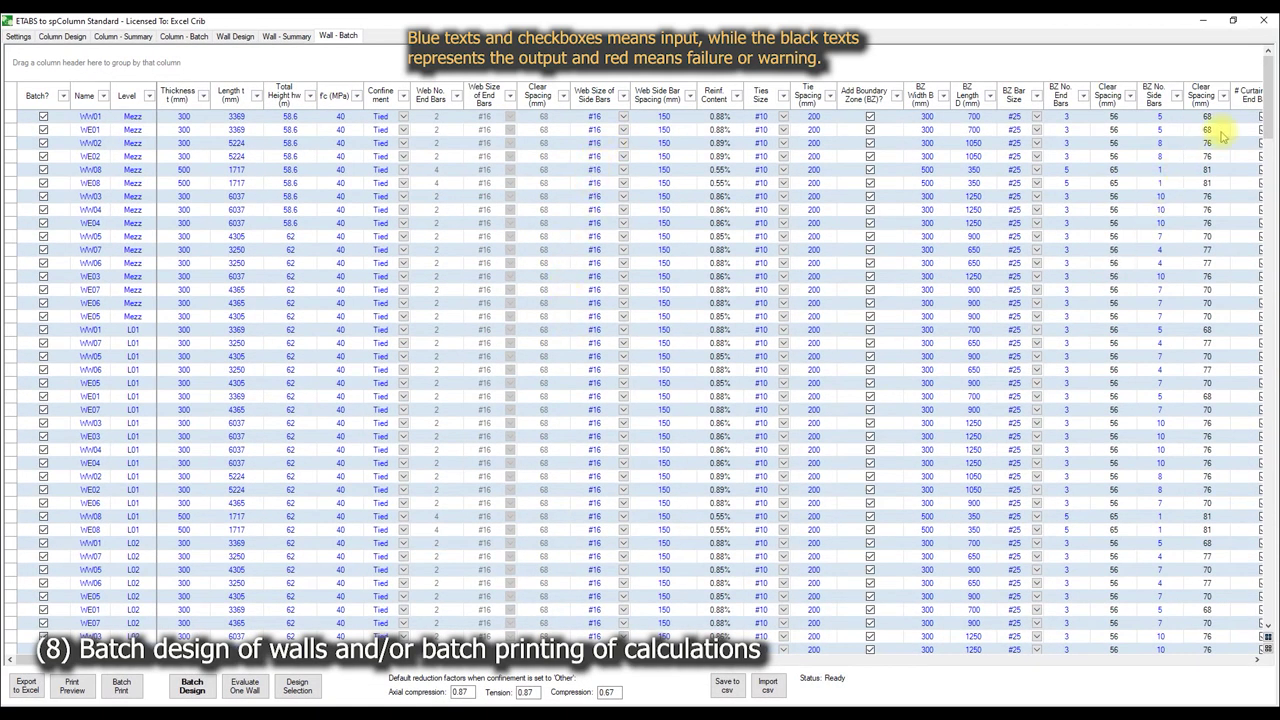
- Maximize the batch table and group its rows by wall Name, Mezz to RF
mouse_move(1271, 100)
left_mouse_down()
mouse_move(1270, 580)
mouse_move(1268, 90)
left_mouse_up()
mouse_move(462, 662)
left_mouse_down()
mouse_move(1150, 604)
mouse_move(529, 591)
mouse_move(357, 571)
left_mouse_up()
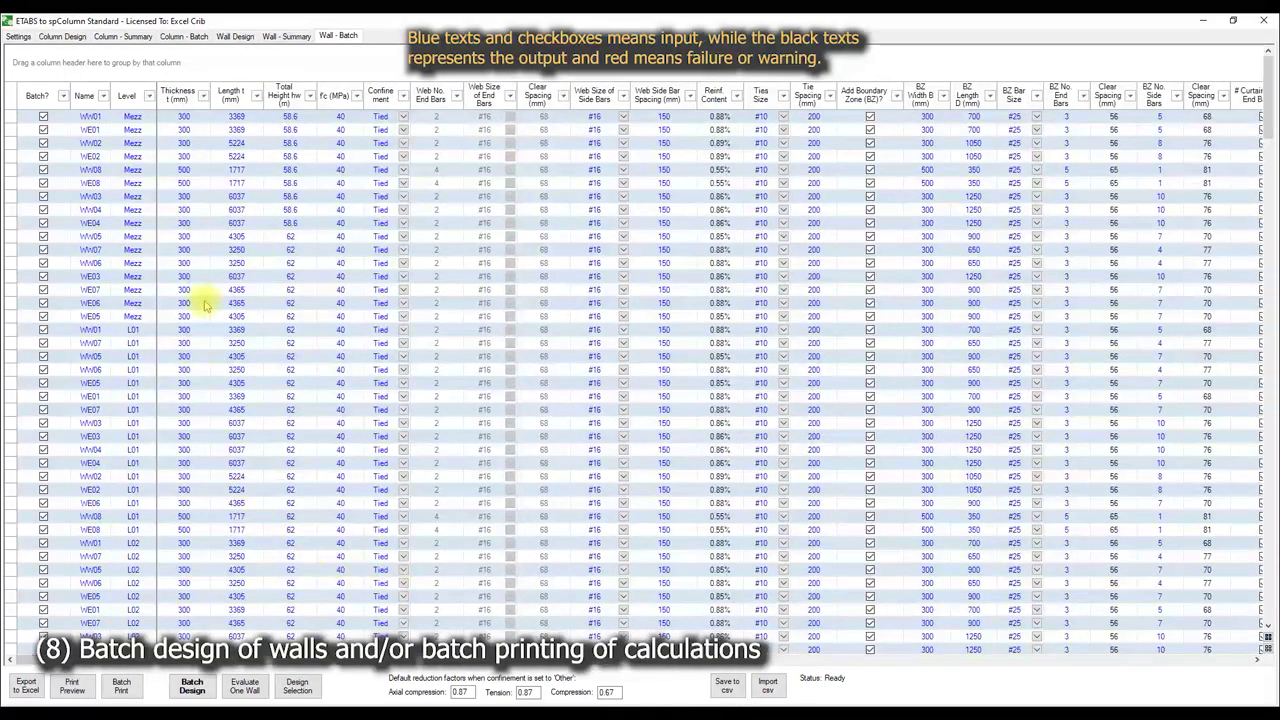
left_click_drag(88, 96, 42, 64)
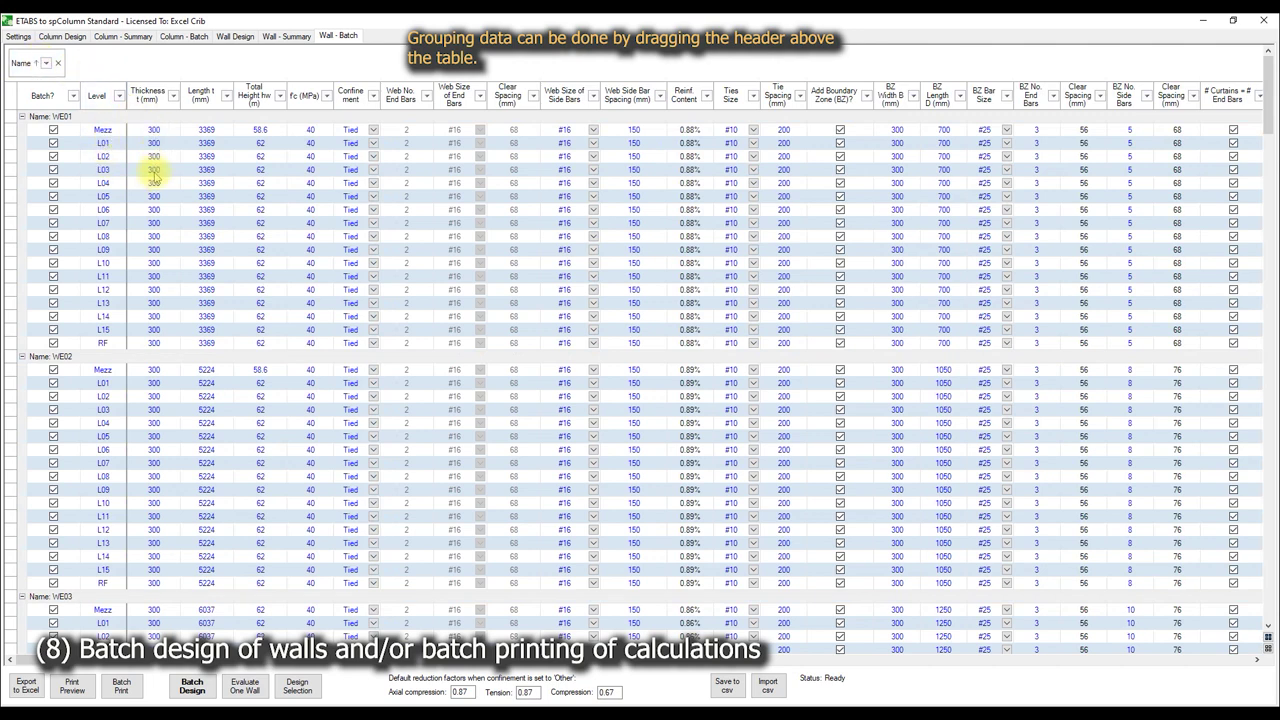
- Review WE01 Mezz values, trying Other confinement and the boundary-zone toggle before restoring both
left_click(153, 130)
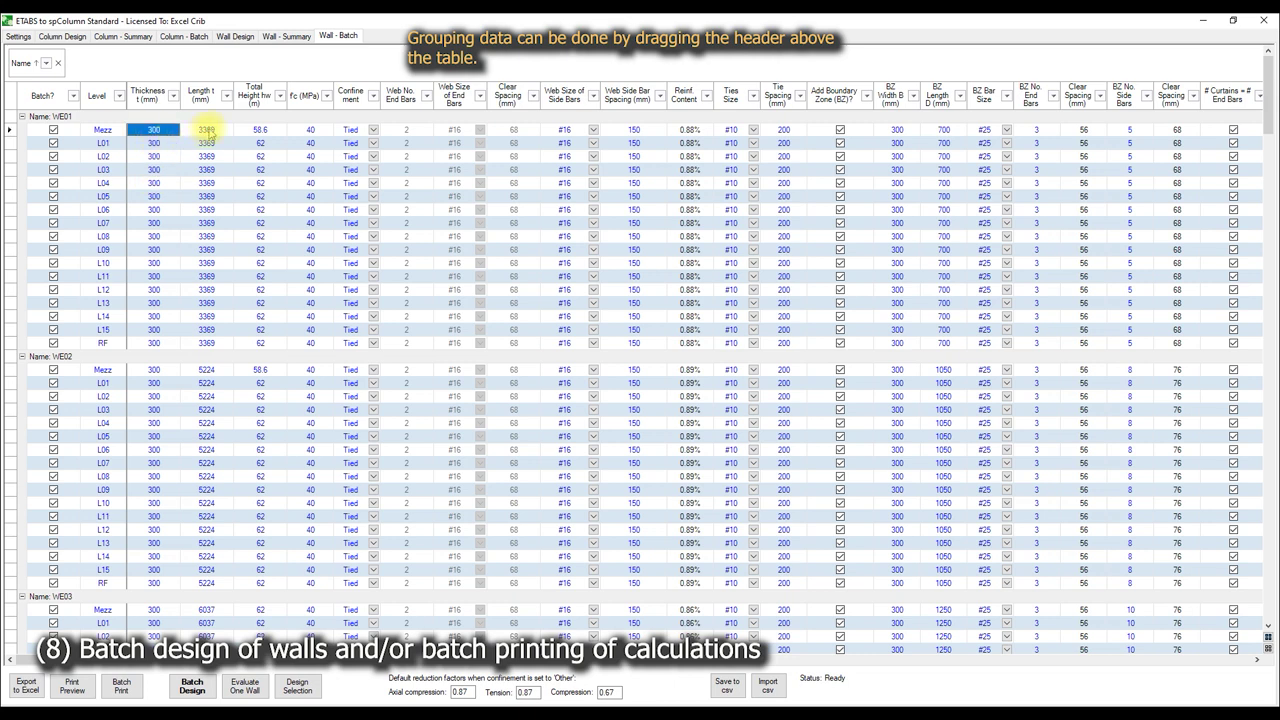
left_click(205, 130)
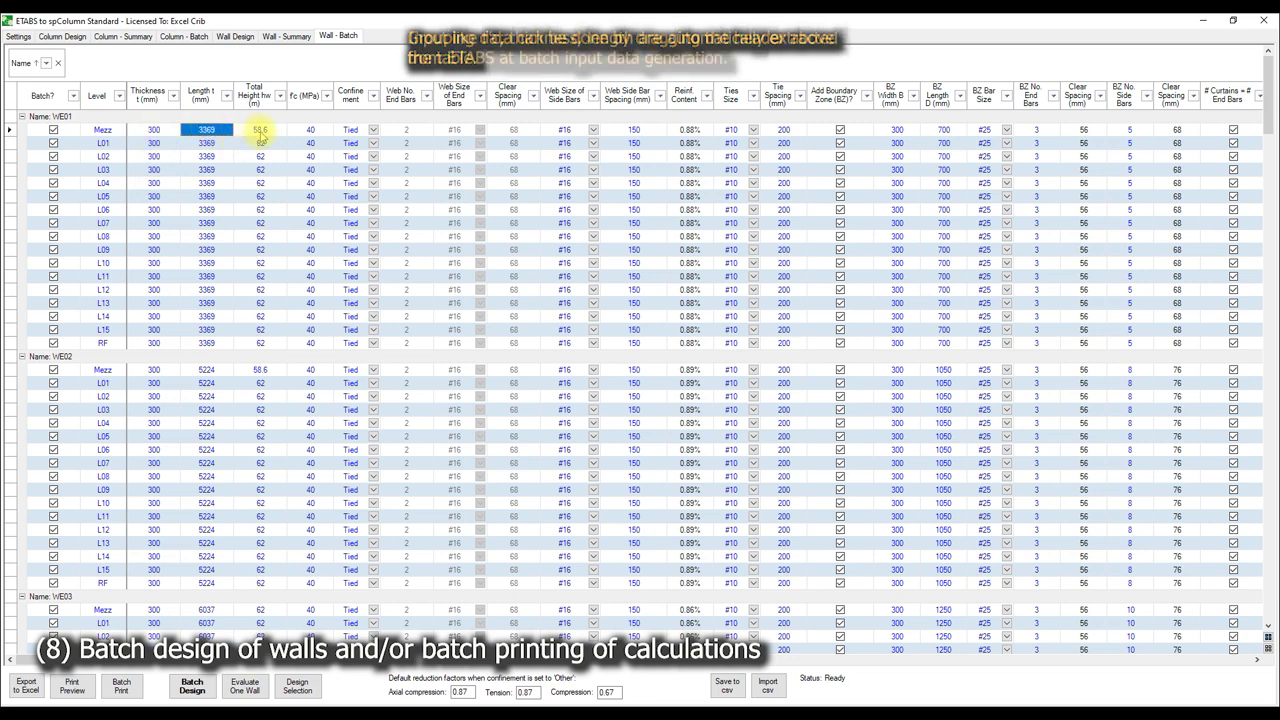
left_click(260, 131)
left_click(311, 131)
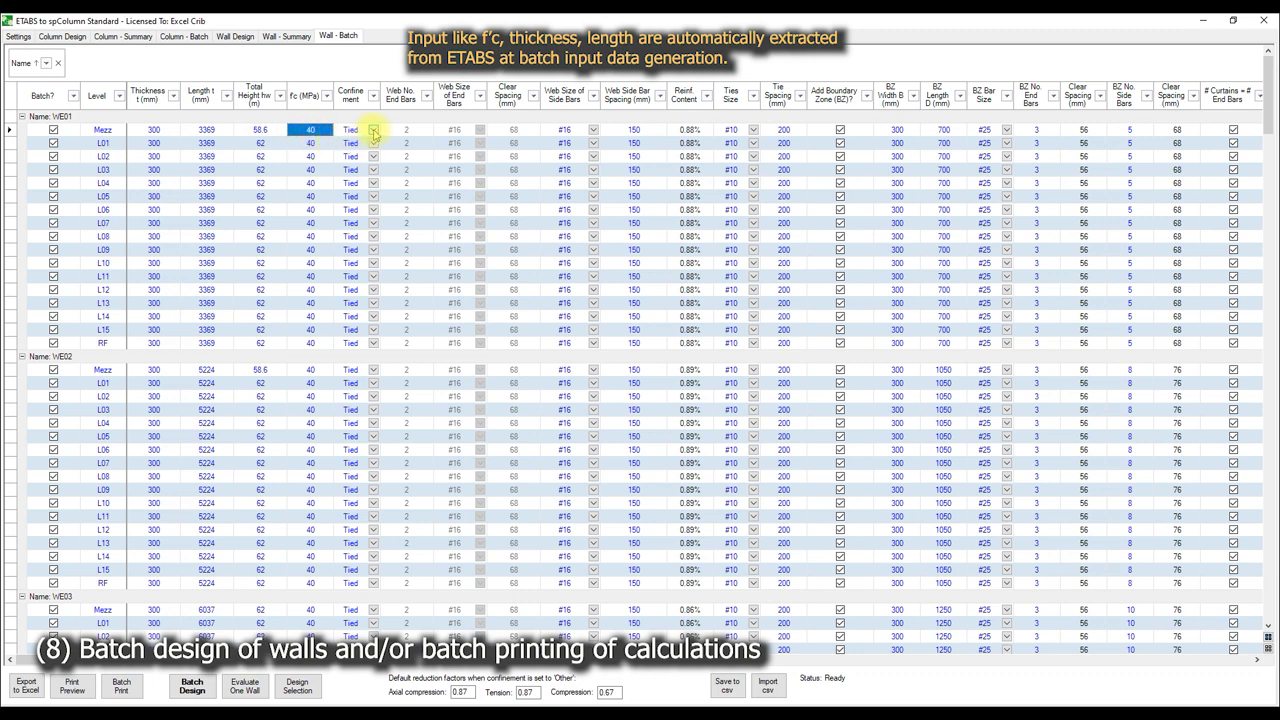
left_click(372, 131)
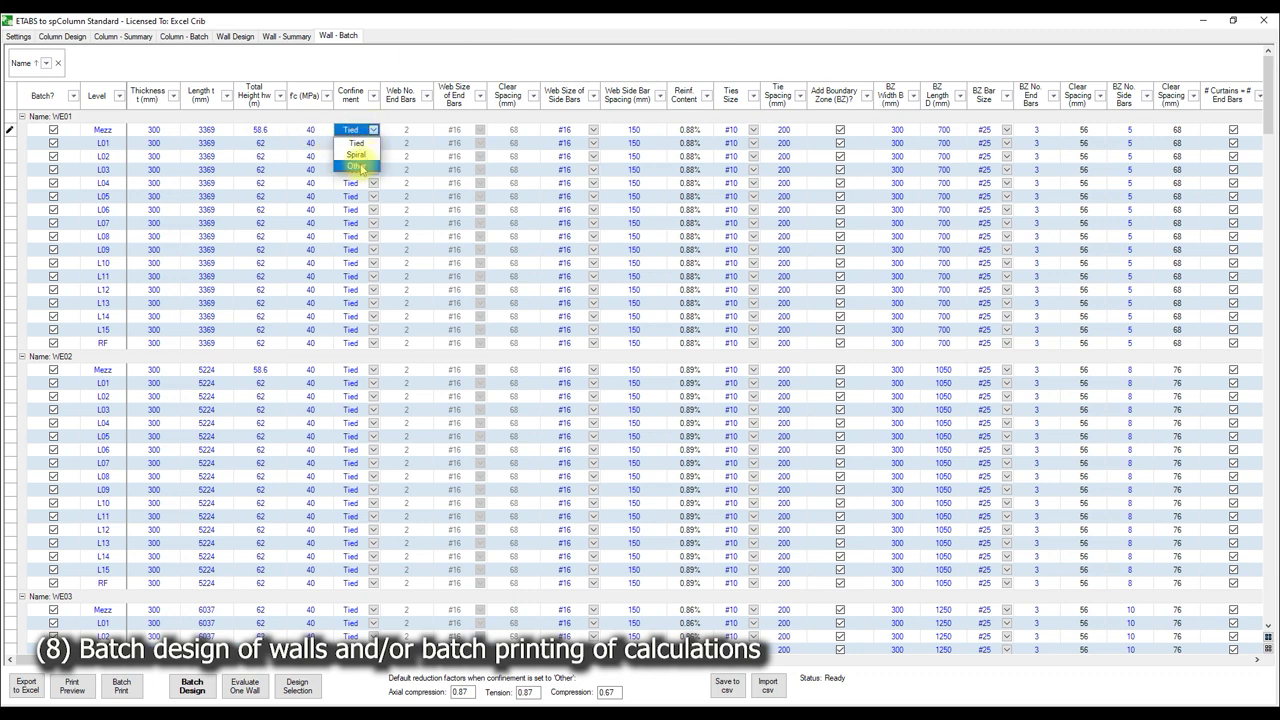
left_click(361, 166)
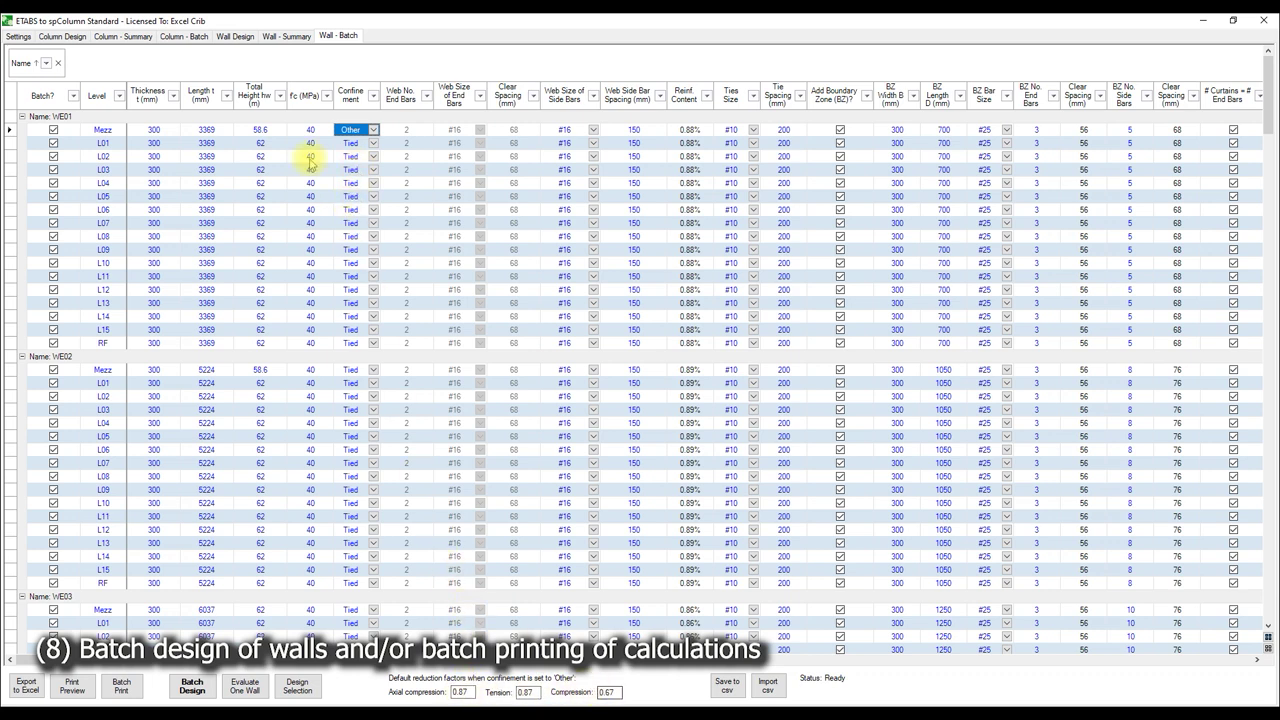
left_click(372, 130)
left_click(356, 143)
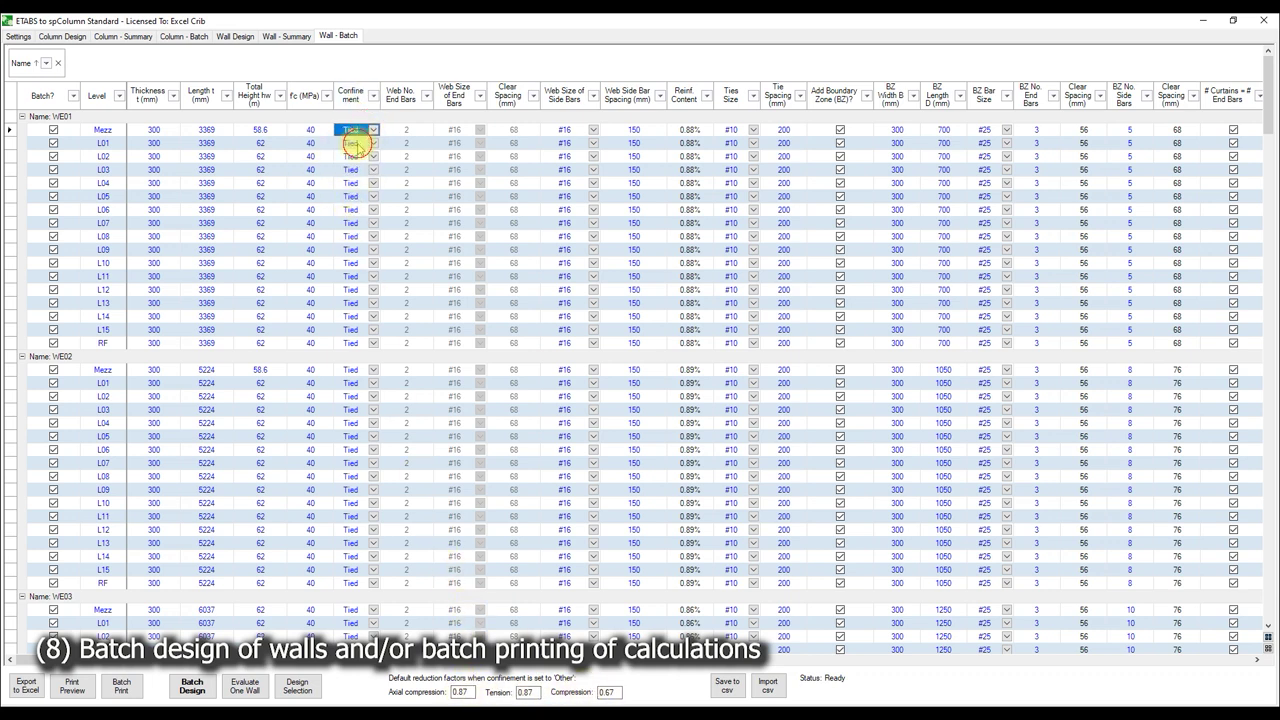
left_click(415, 130)
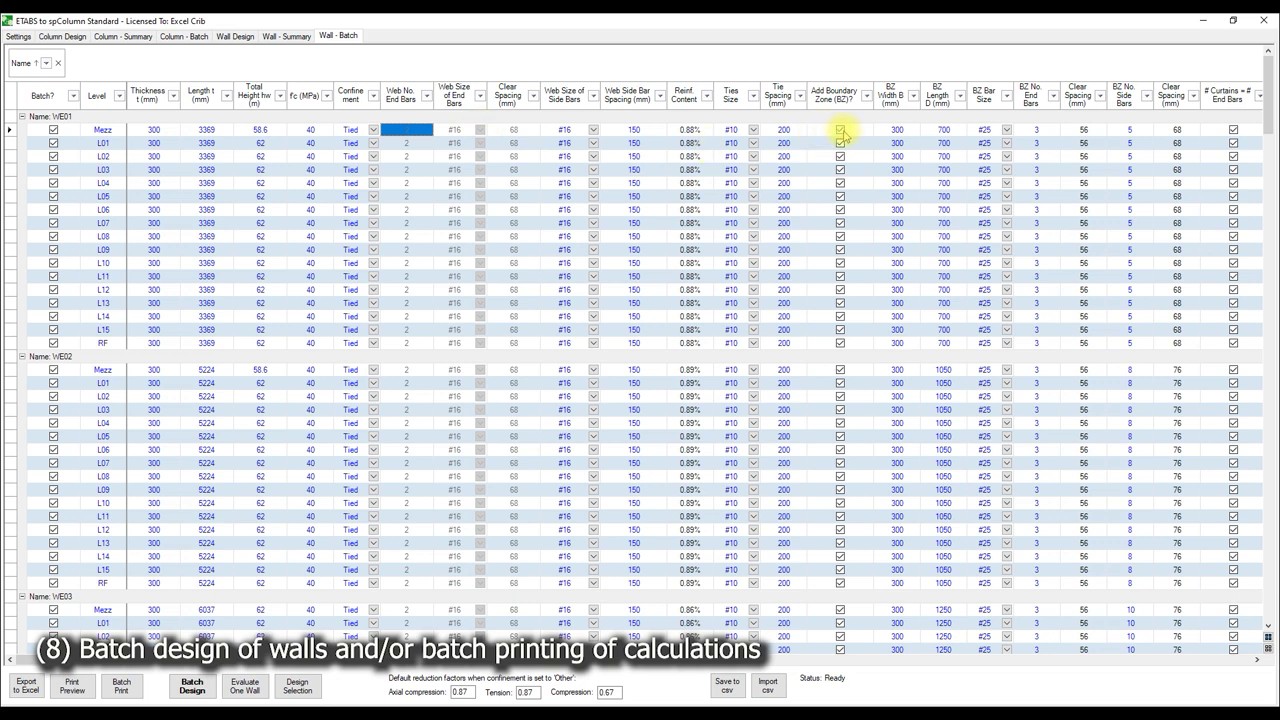
left_click(841, 130)
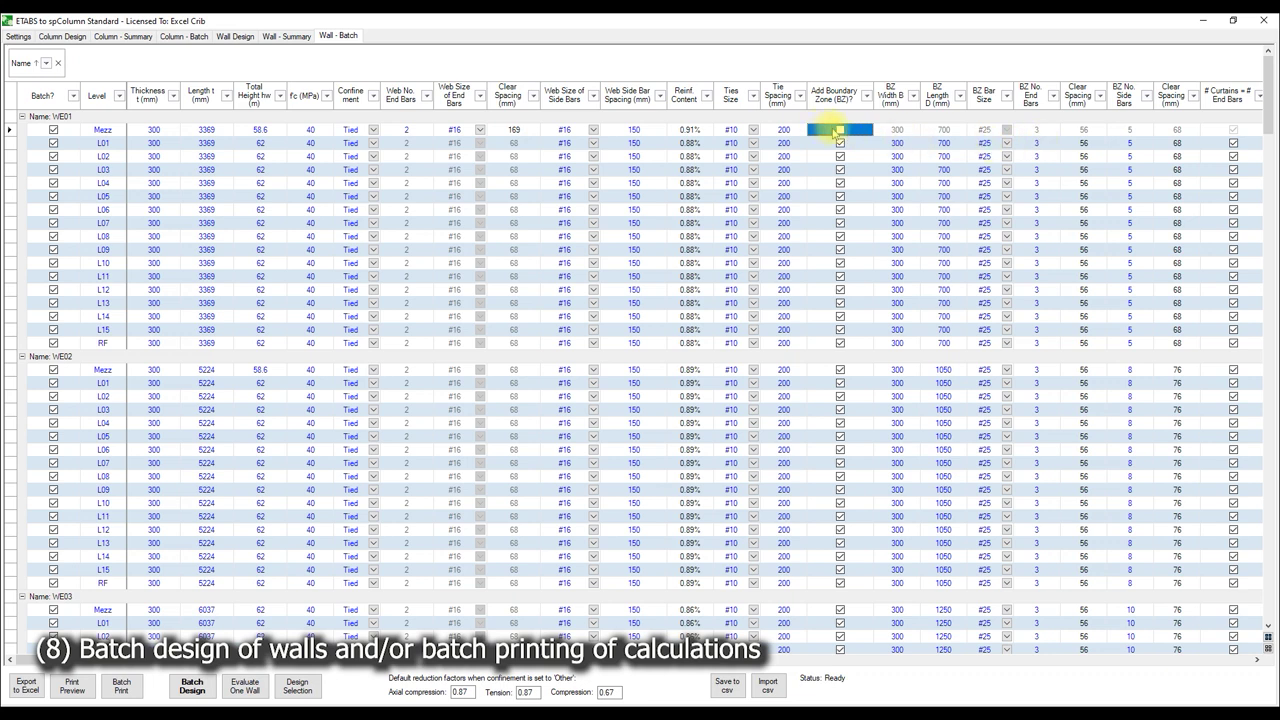
left_click(840, 130)
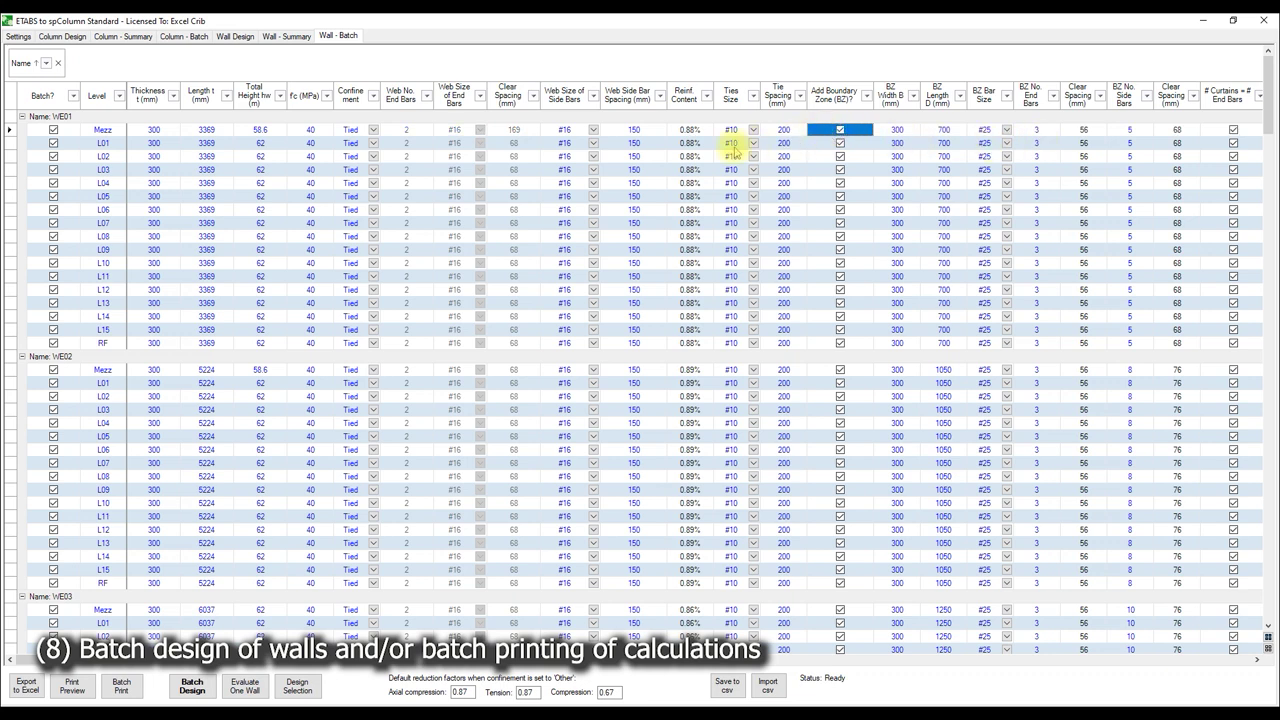
- Set WE01 Mezz web side bars to #19, raising reinforcement content to 1.25%
left_click(593, 131)
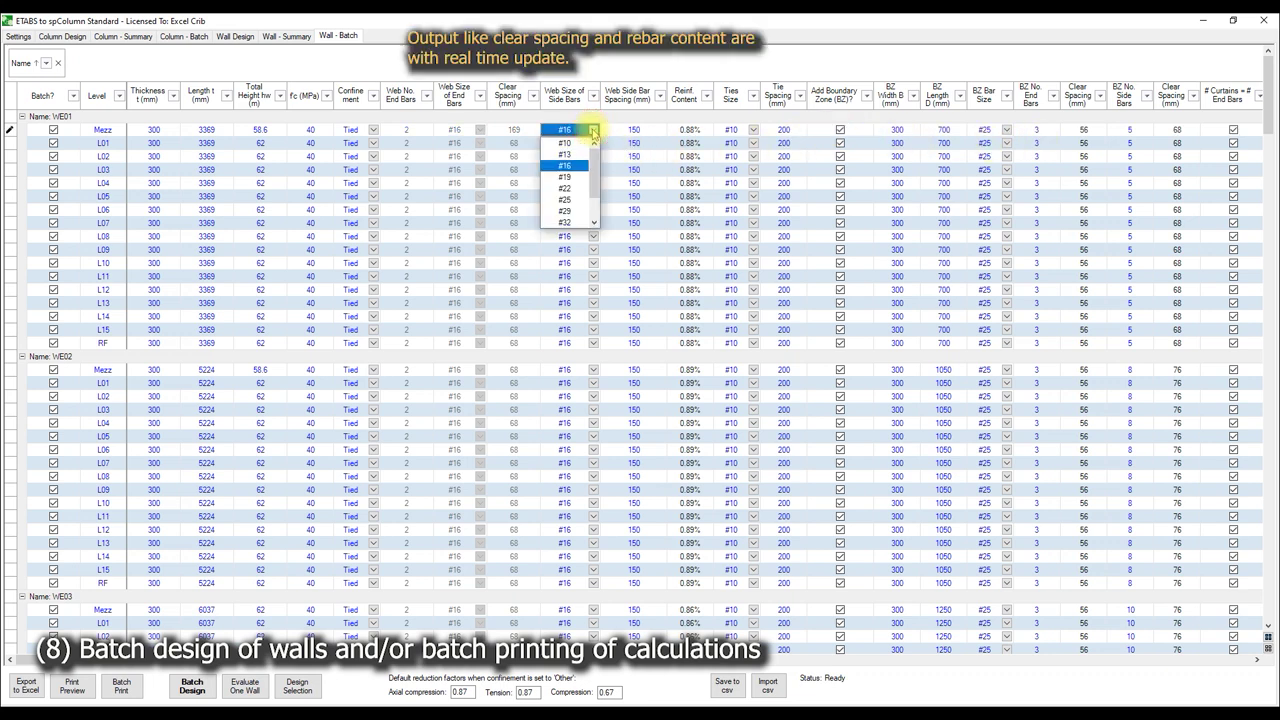
left_click(565, 178)
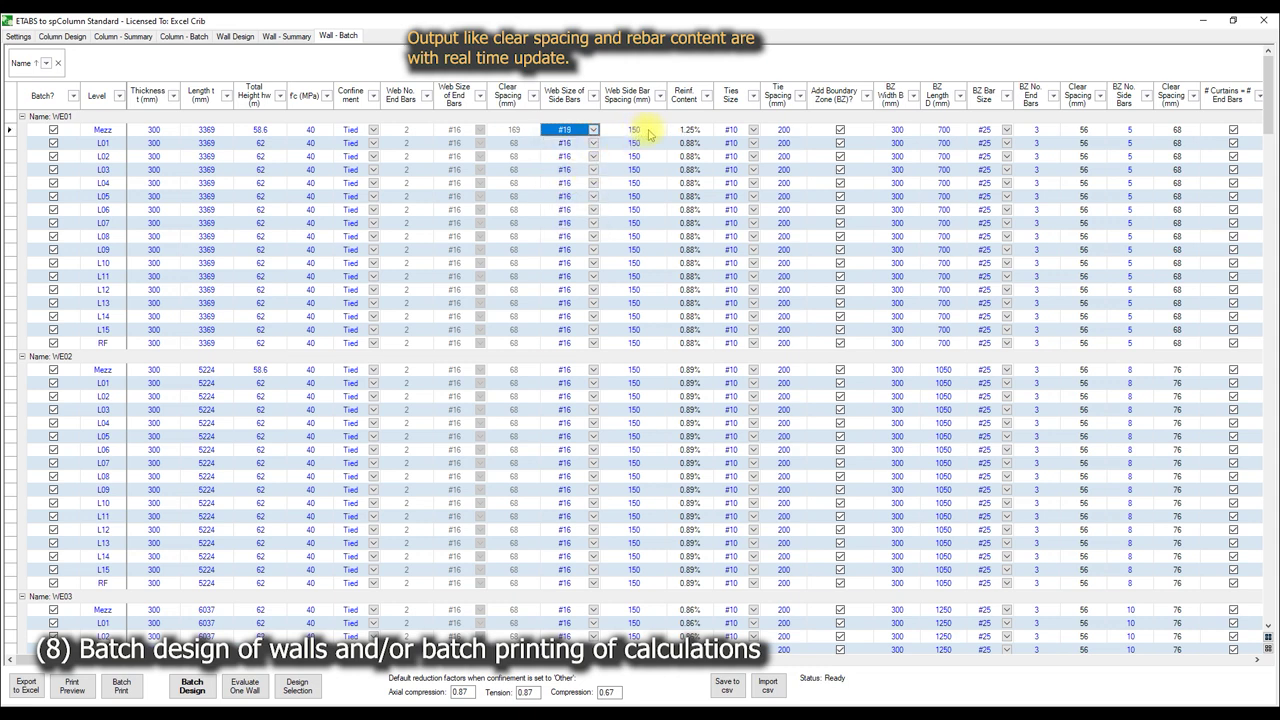
left_click(648, 134)
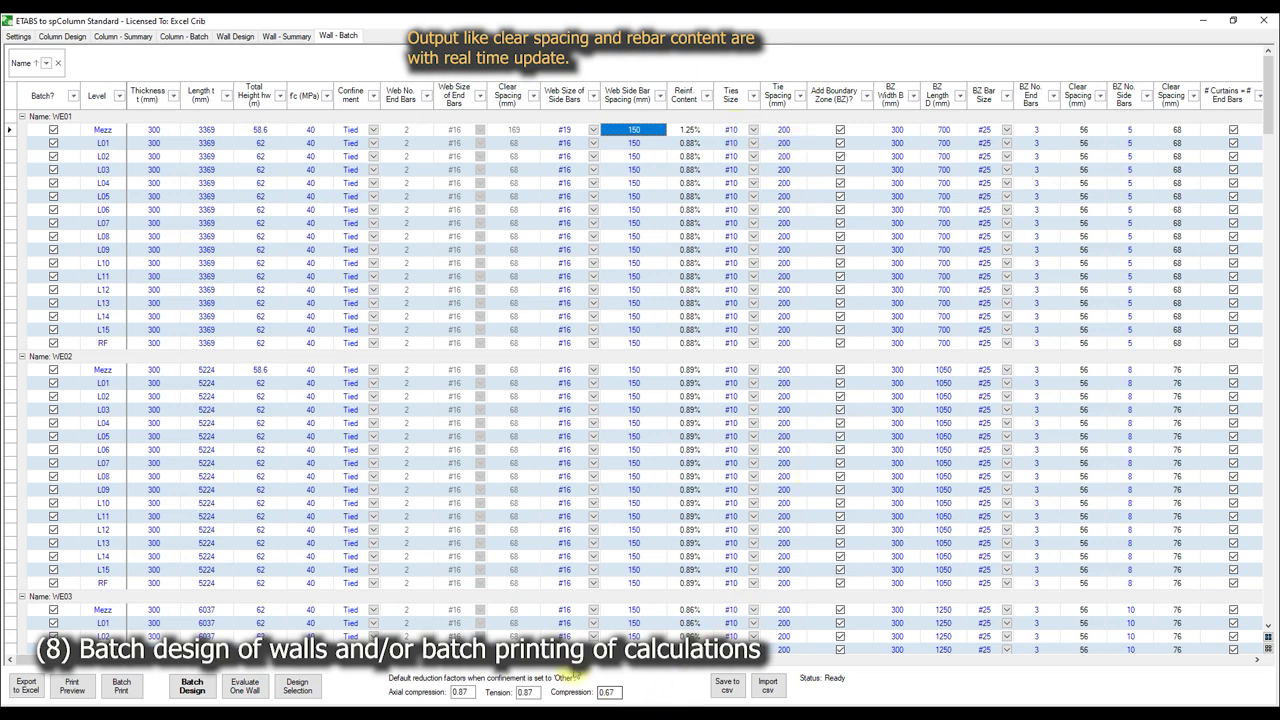
scroll(730, 658, "right", 2)
- Unlink WE01 Mezz curtains from its end bars
scroll(730, 658, "right", 2)
scroll(730, 658, "right", 2)
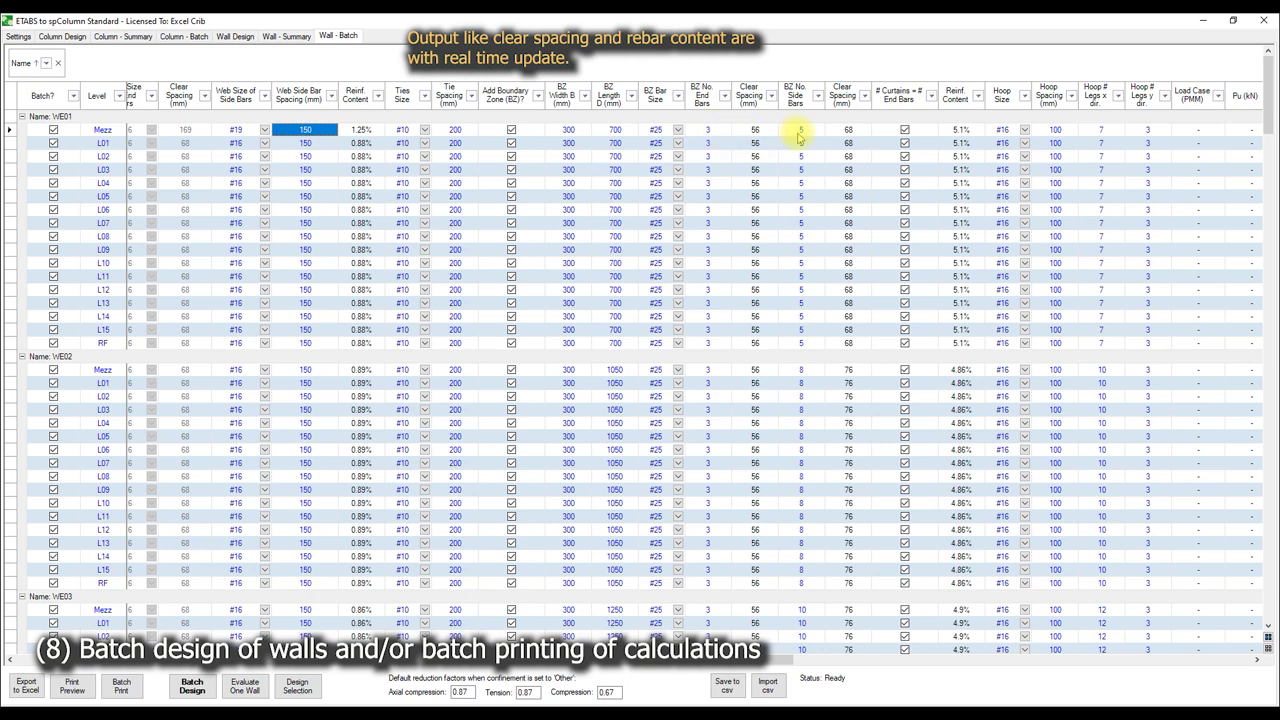
left_click(904, 131)
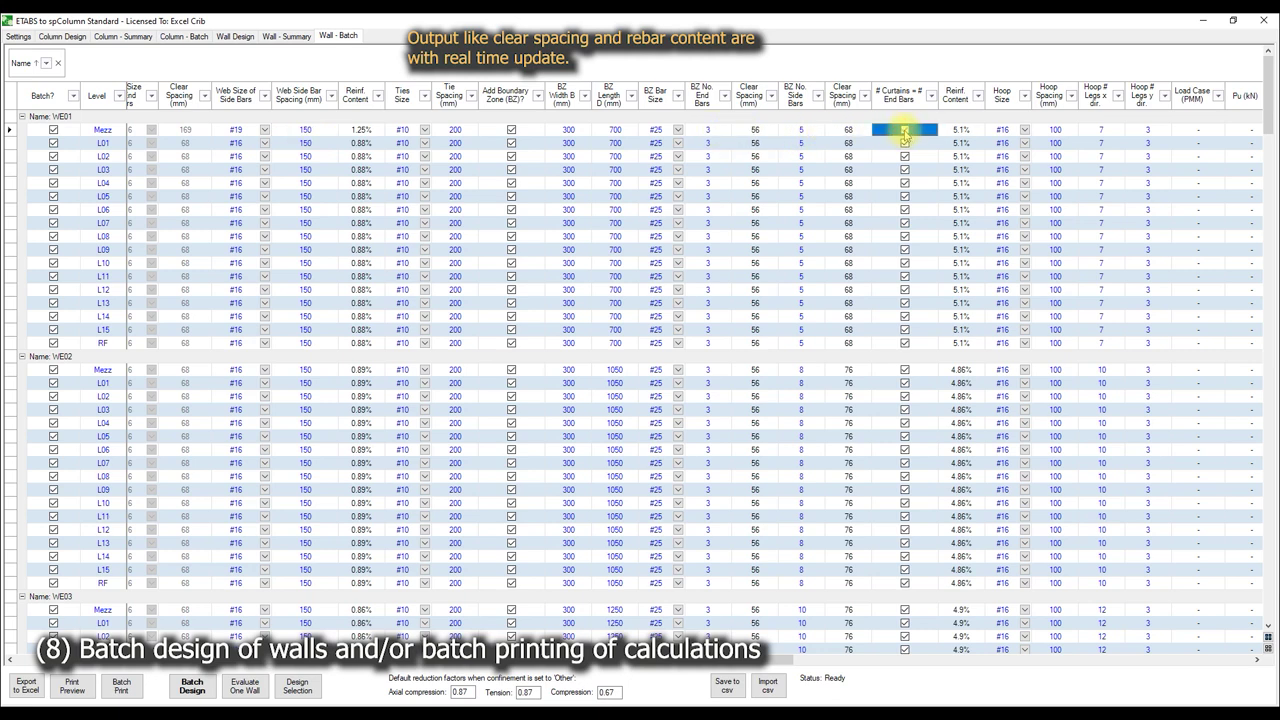
mouse_move(767, 653)
left_mouse_down()
mouse_move(862, 648)
mouse_move(357, 640)
left_mouse_up()
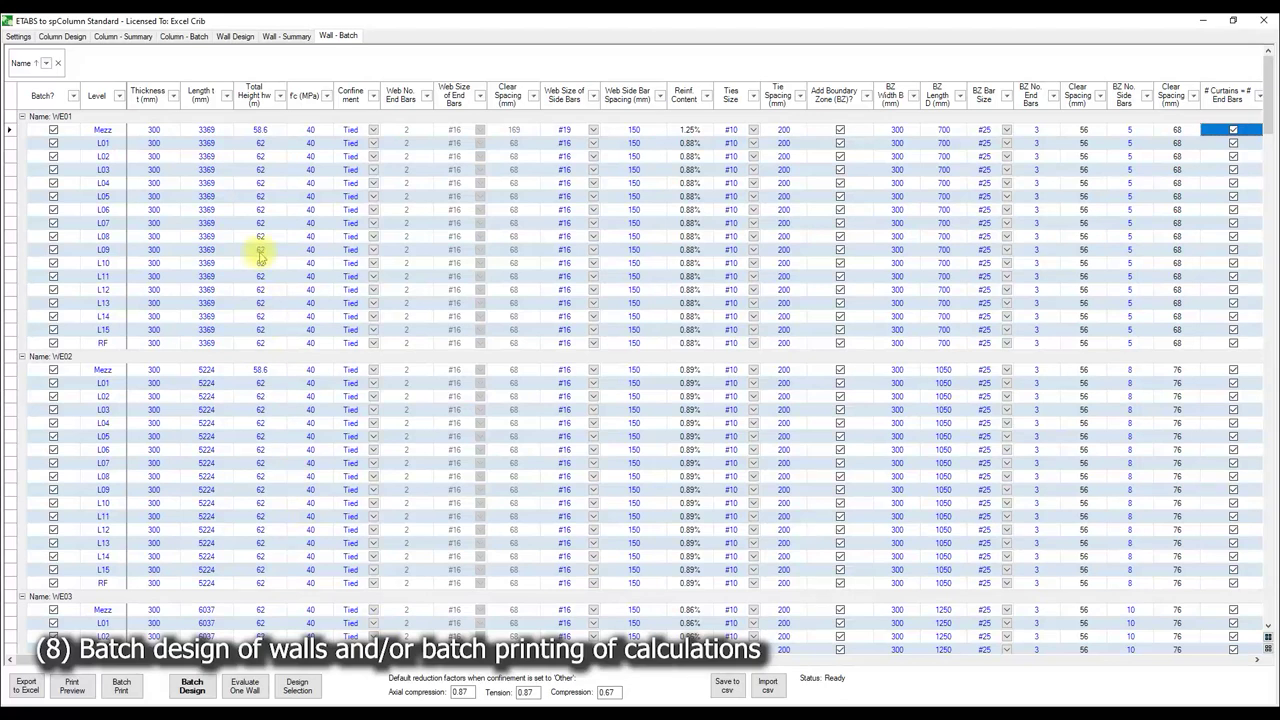
- Untick batch design for WE01 at every level, Mezz through RF
left_click(54, 130)
right_click(66, 137)
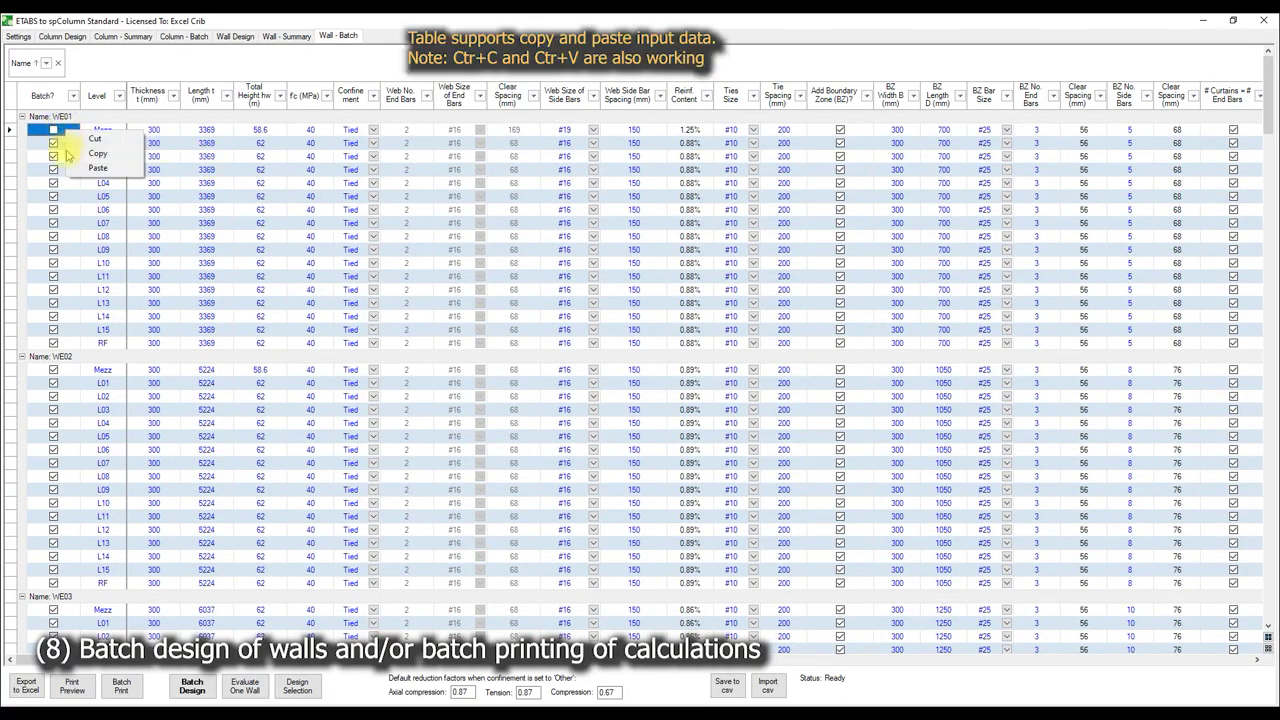
left_click(100, 157)
left_click_drag(66, 147, 62, 343)
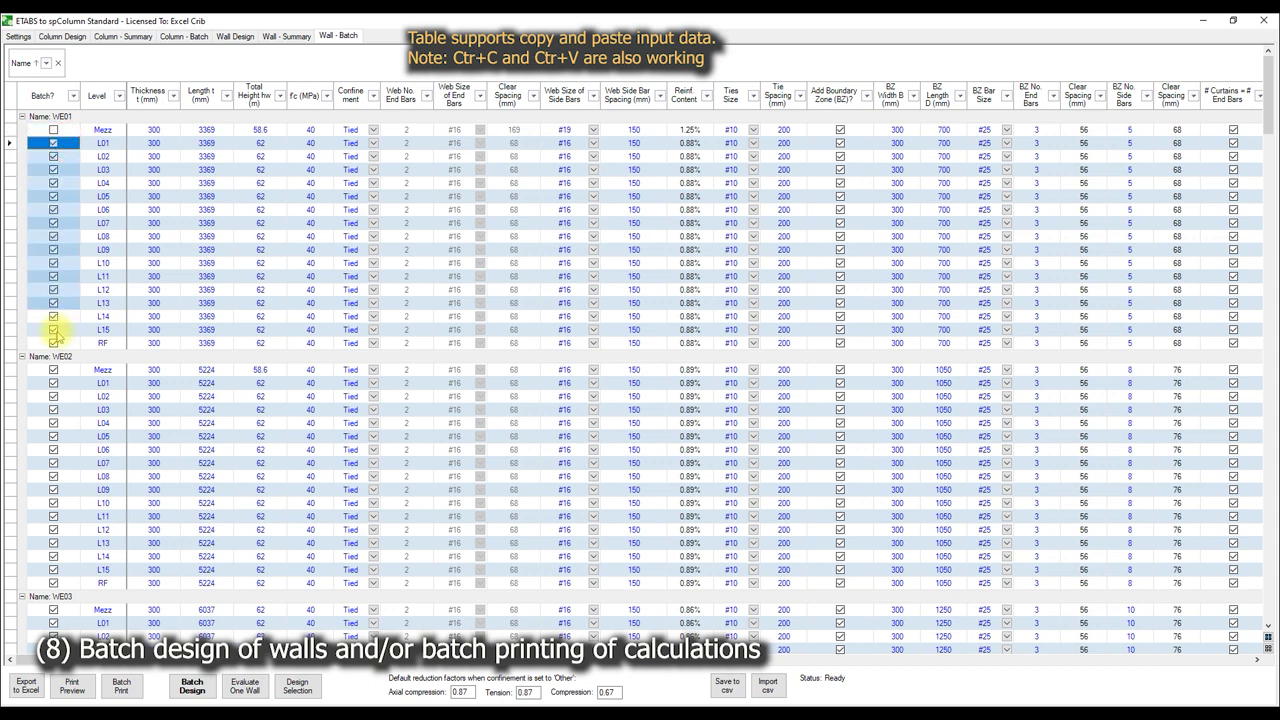
right_click(70, 302)
left_click(98, 332)
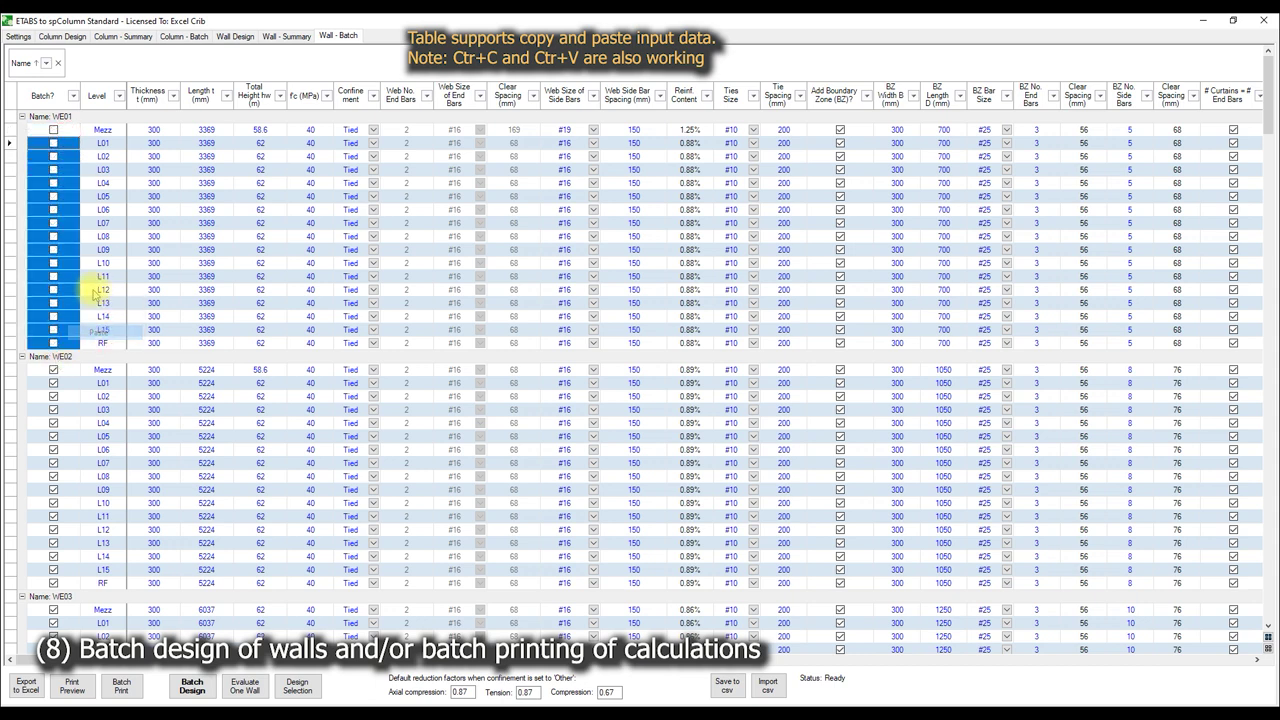
- Set wall thickness to 400 mm for WE01 Mezz through WE02 RF
left_click(176, 130)
type("4")
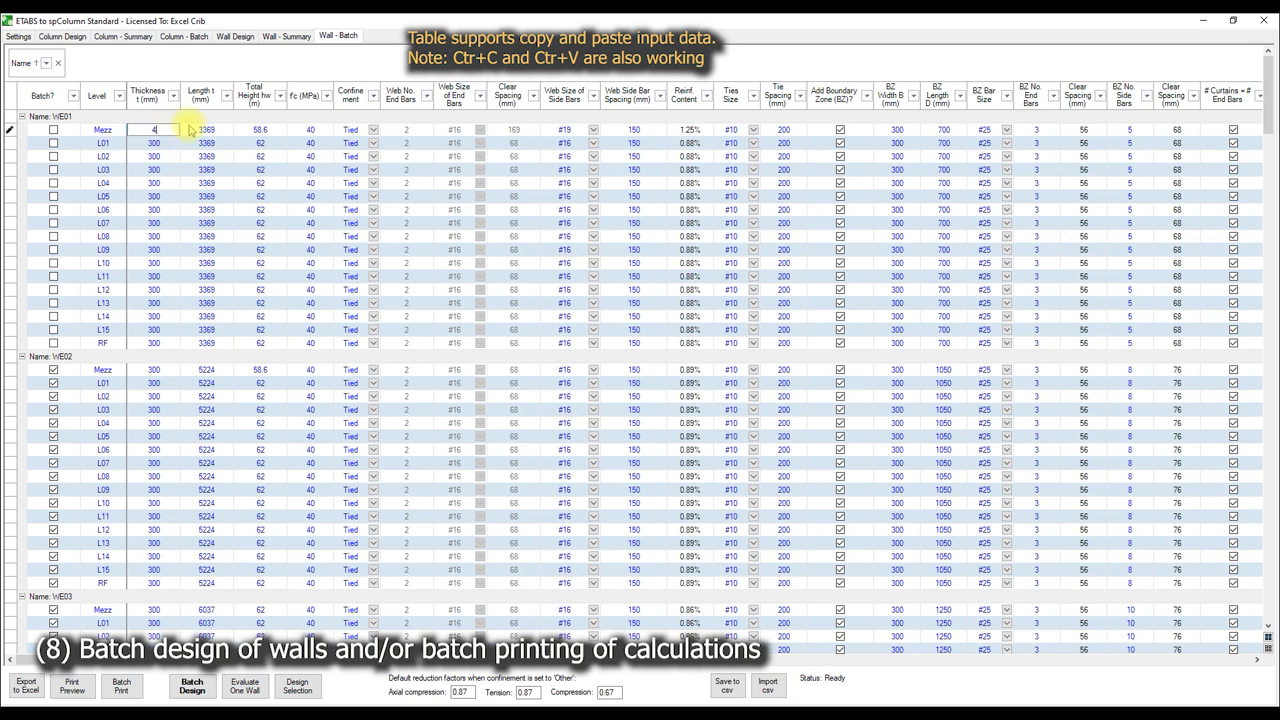
left_click(153, 196)
left_click(153, 130)
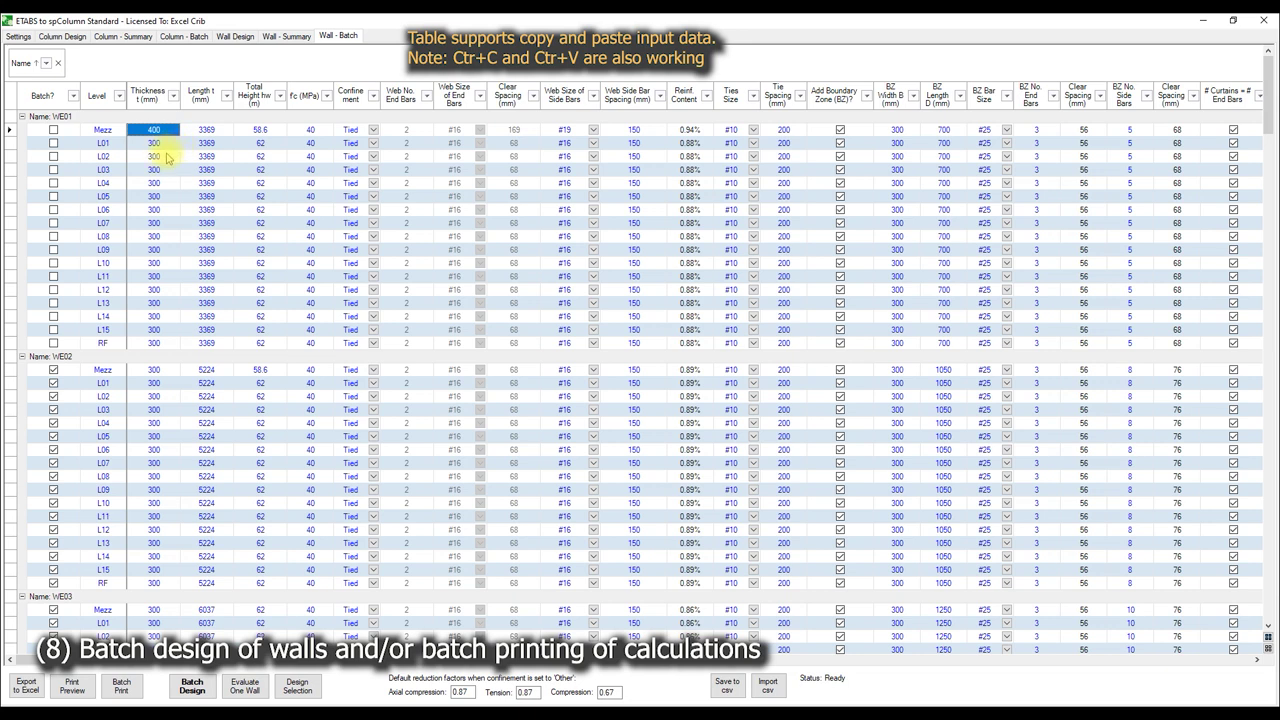
key("ctrl+c")
left_click(155, 148)
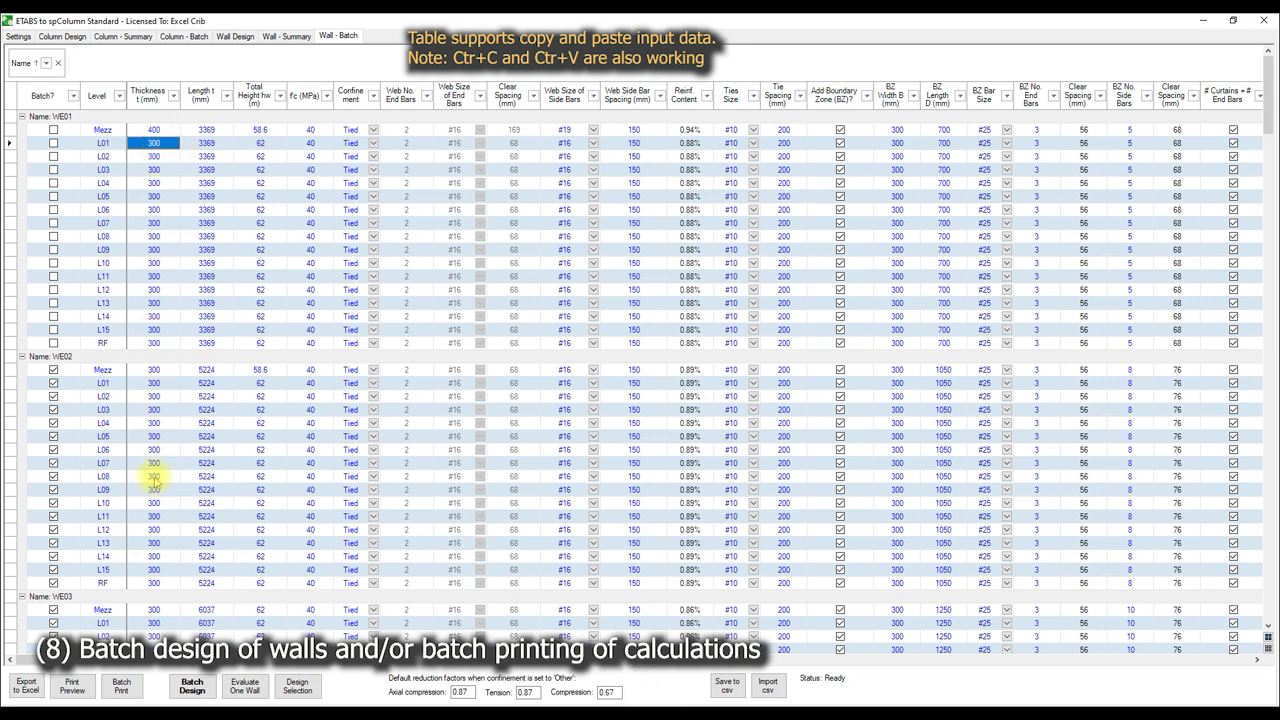
left_click(153, 580, "shift")
right_click(176, 294)
left_click(195, 330)
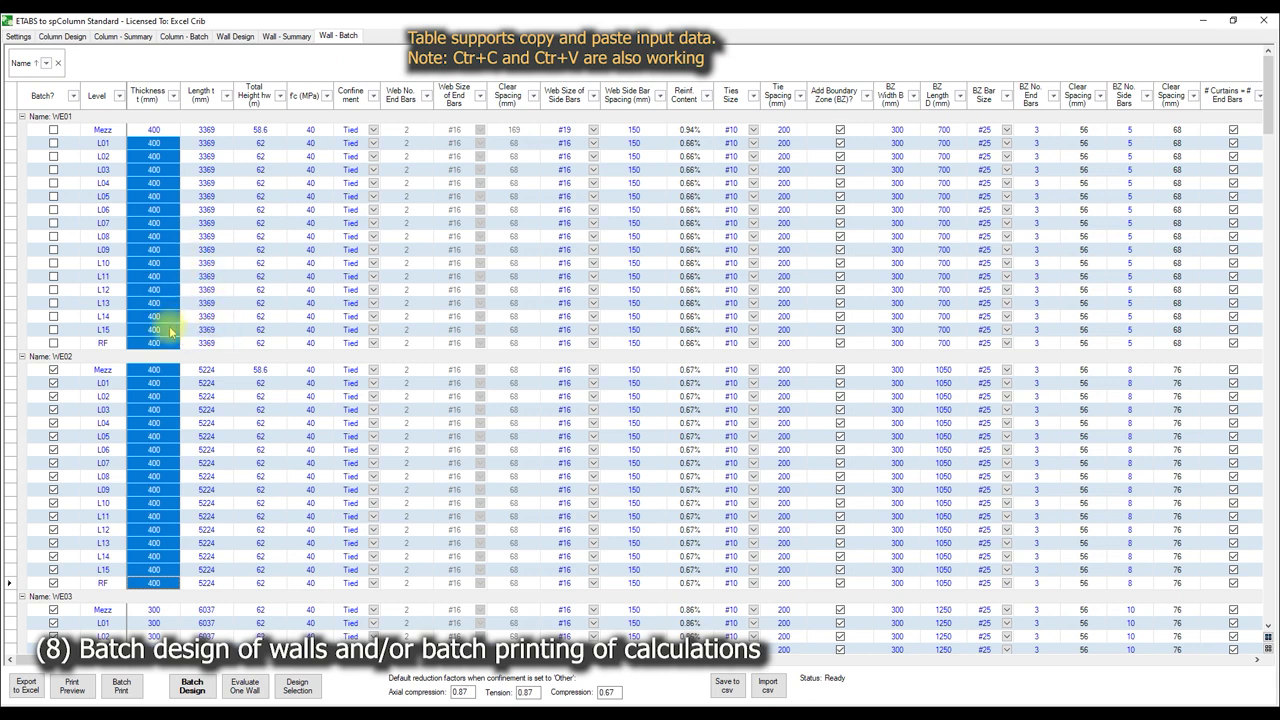
left_click(205, 316)
left_click(254, 290)
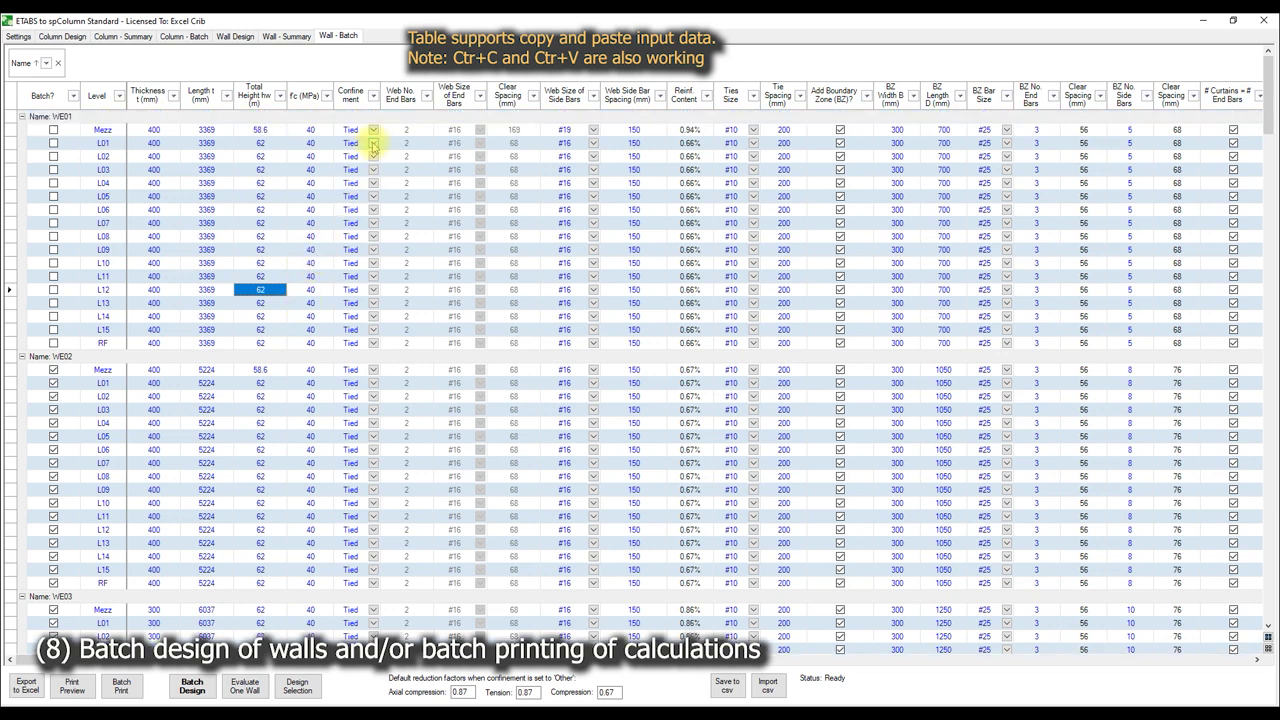
- Set WE02 confinement to Other at every level, Mezz through RF
scroll(366, 360, "down", 2)
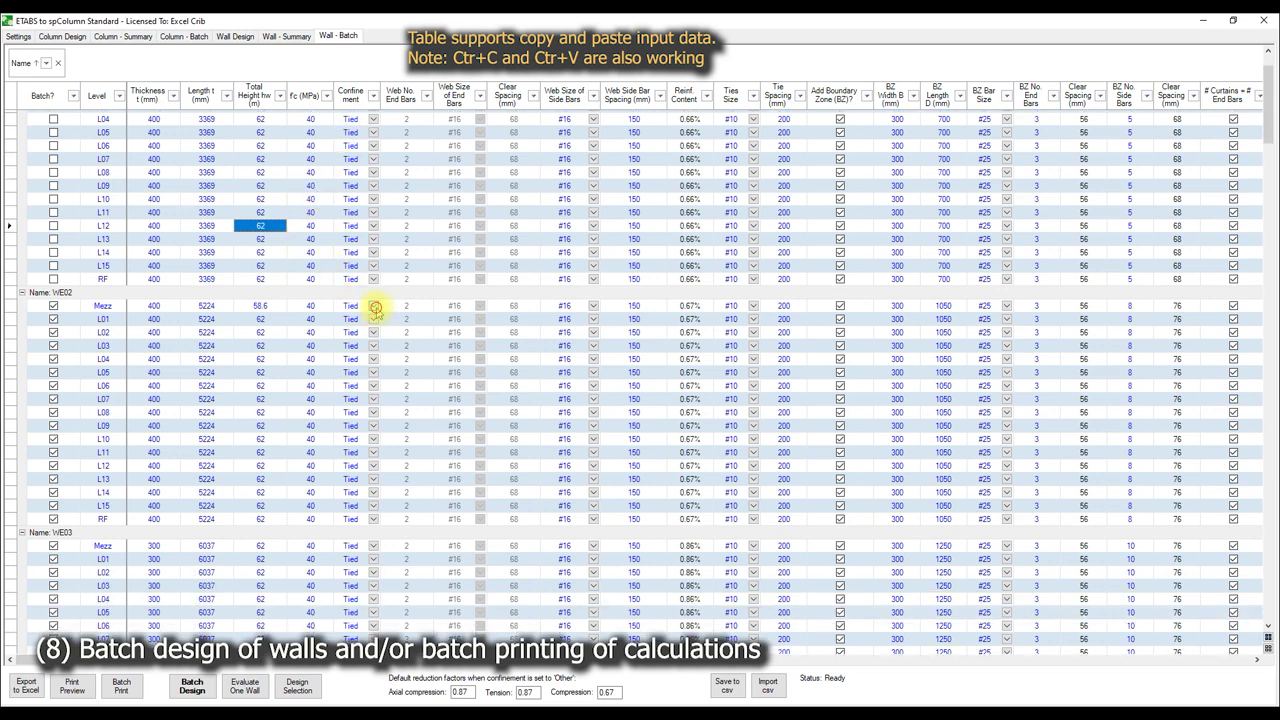
left_click(374, 306)
left_click(357, 334)
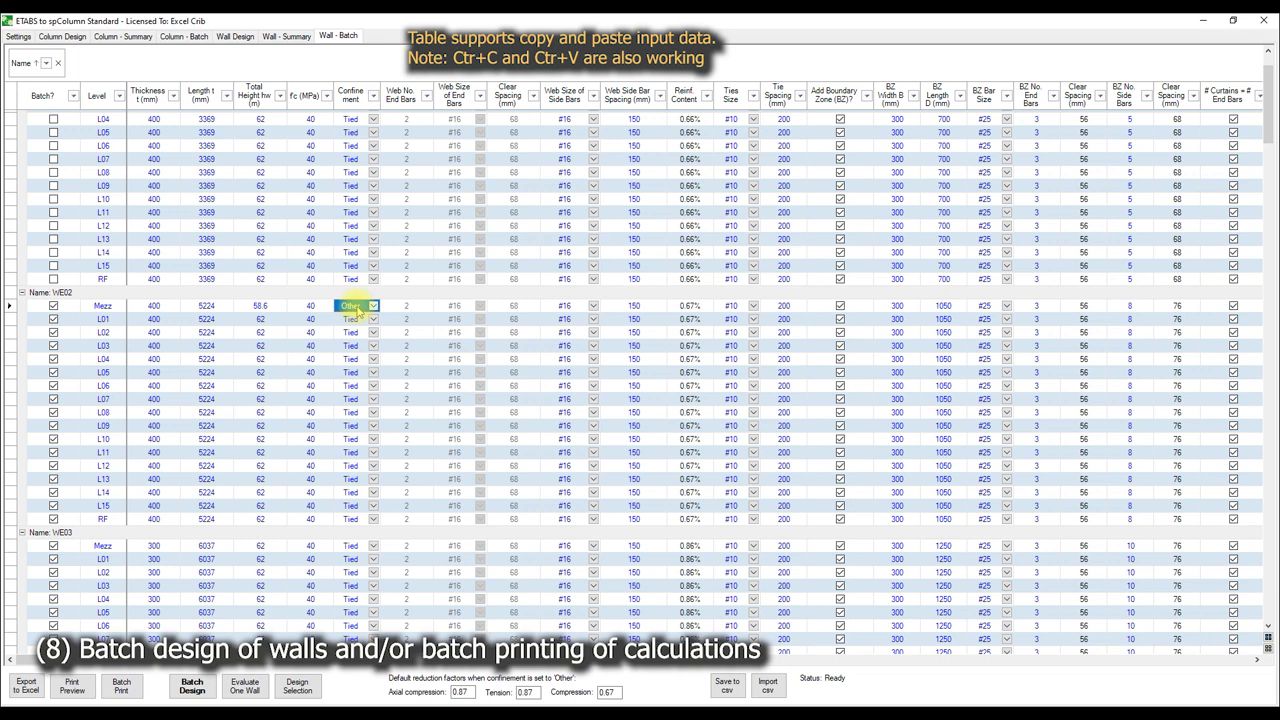
key("ctrl+c")
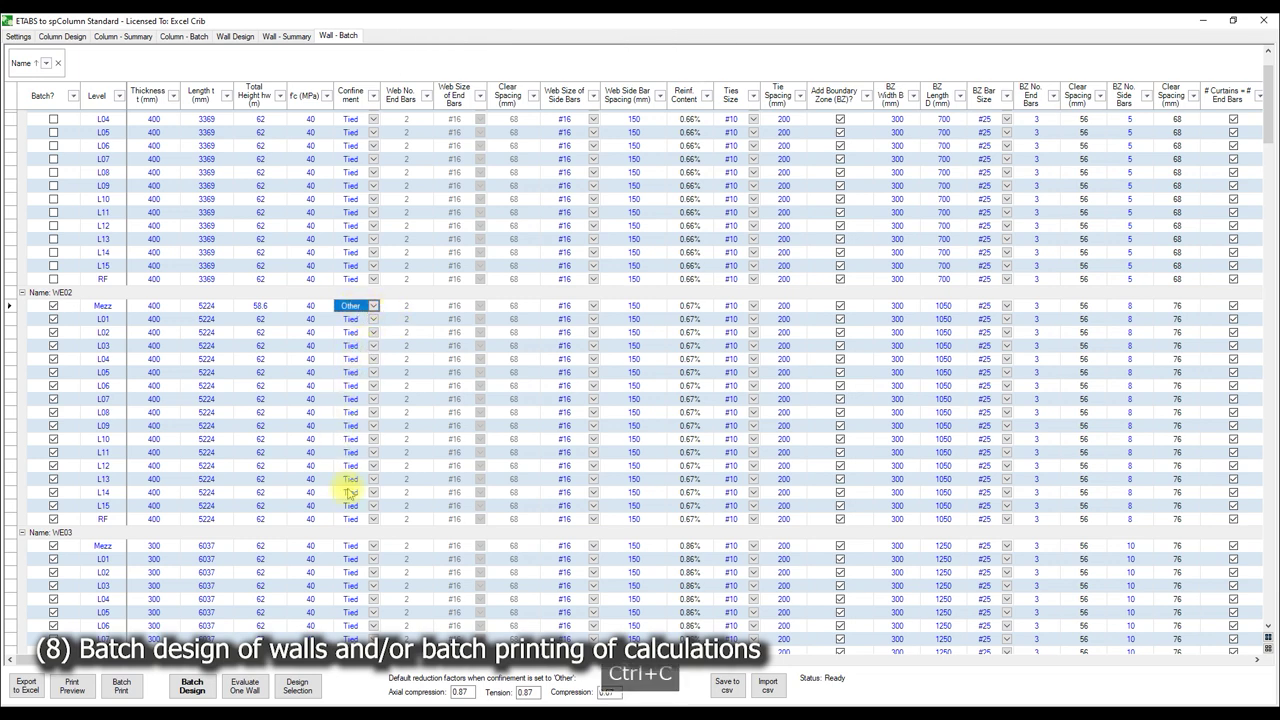
left_click(350, 517, "shift")
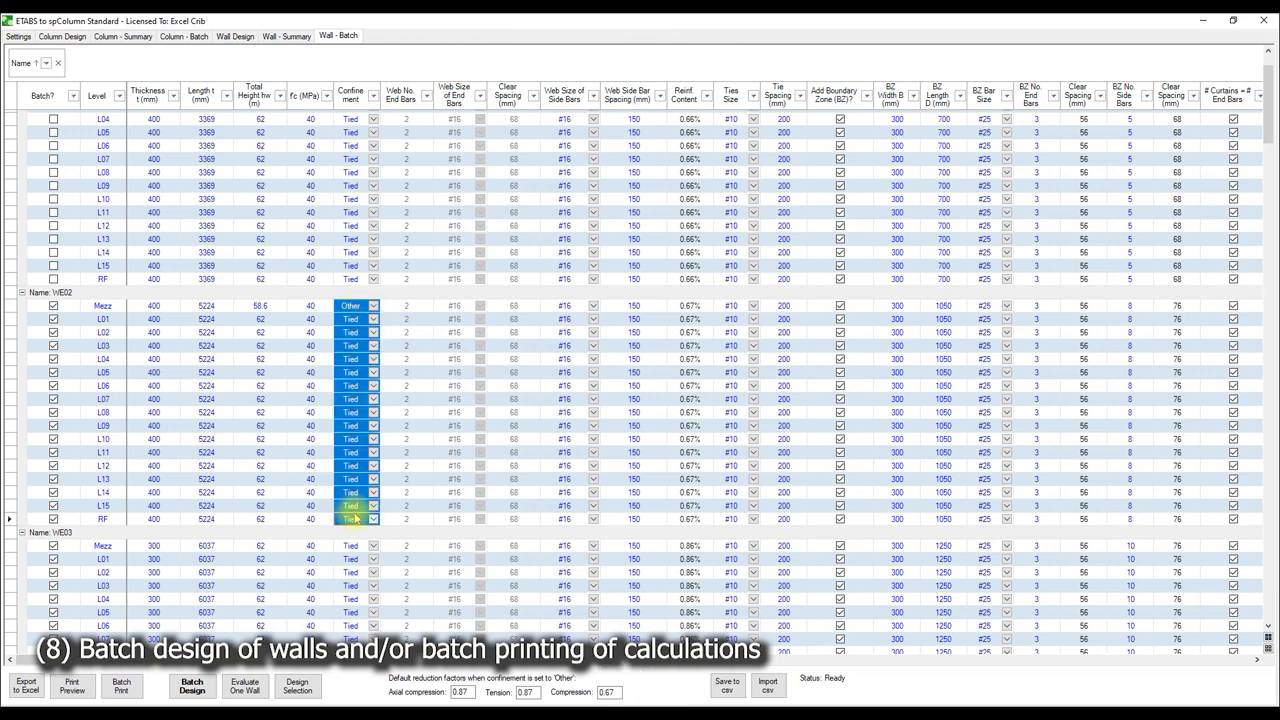
key("ctrl+v")
left_click(400, 389)
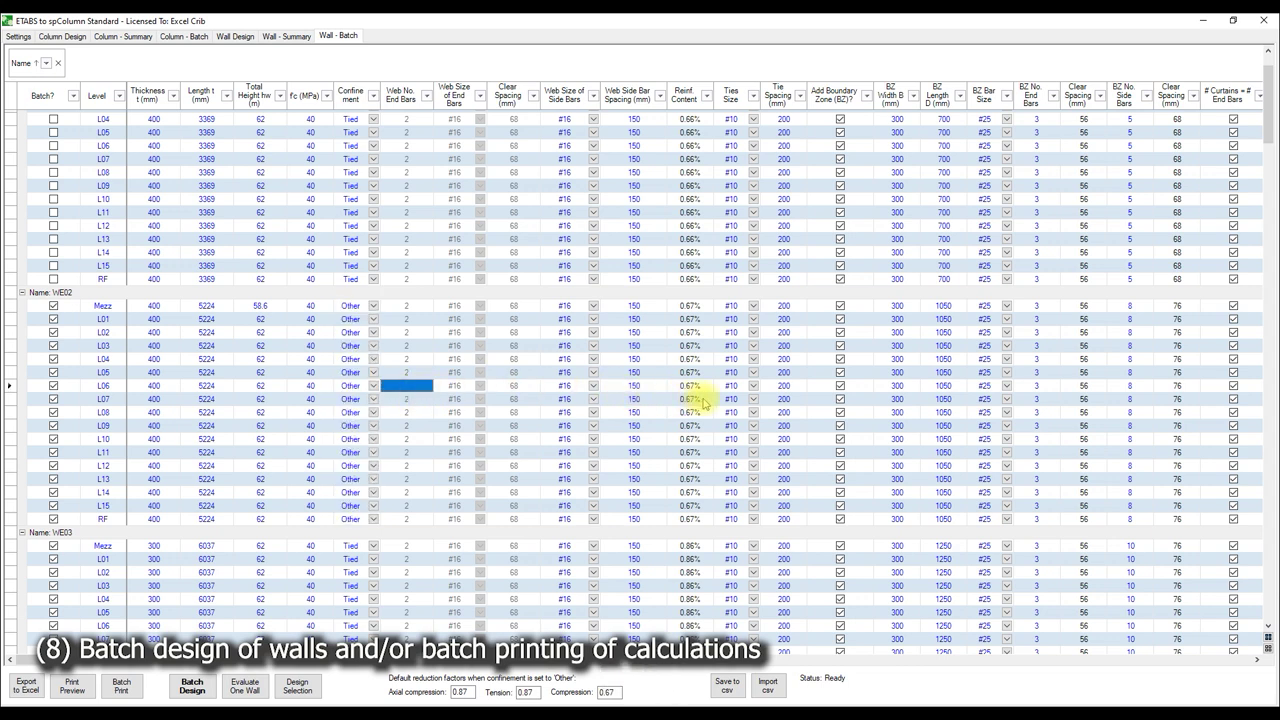
- Set WE02 tie size to #13 at every level, Mezz through RF
scroll(714, 403, "down", 2)
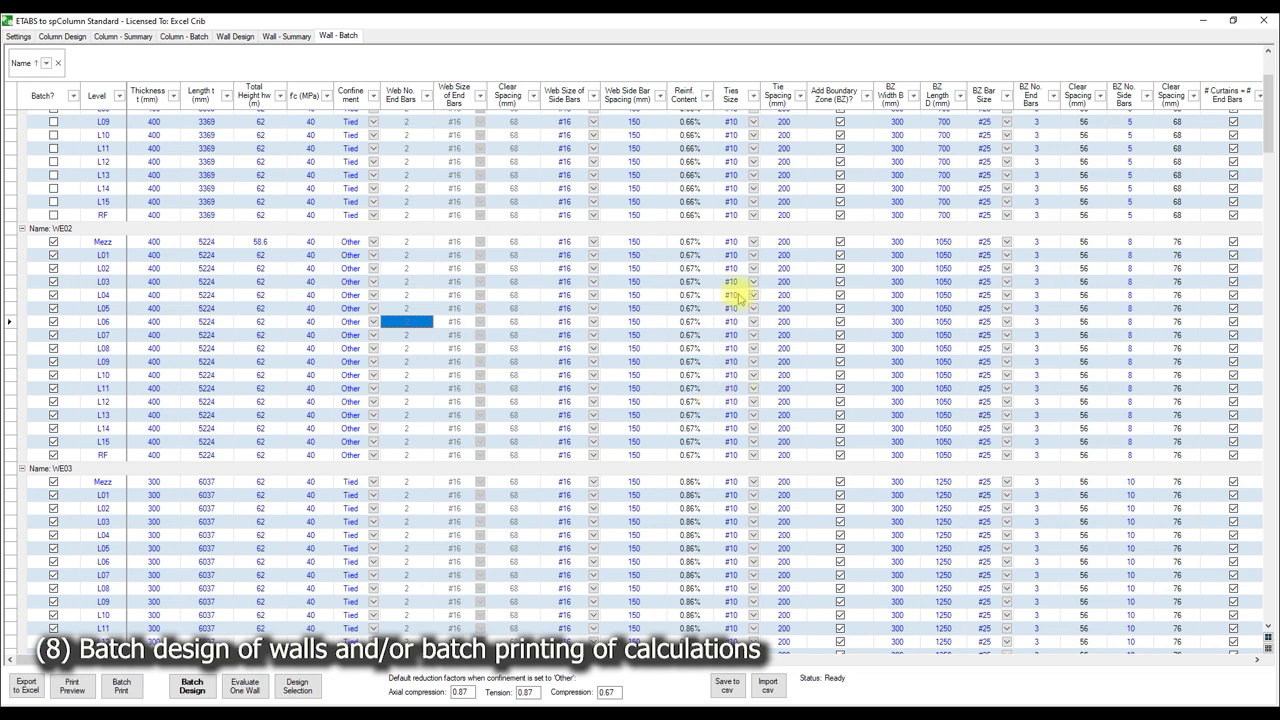
left_click(752, 243)
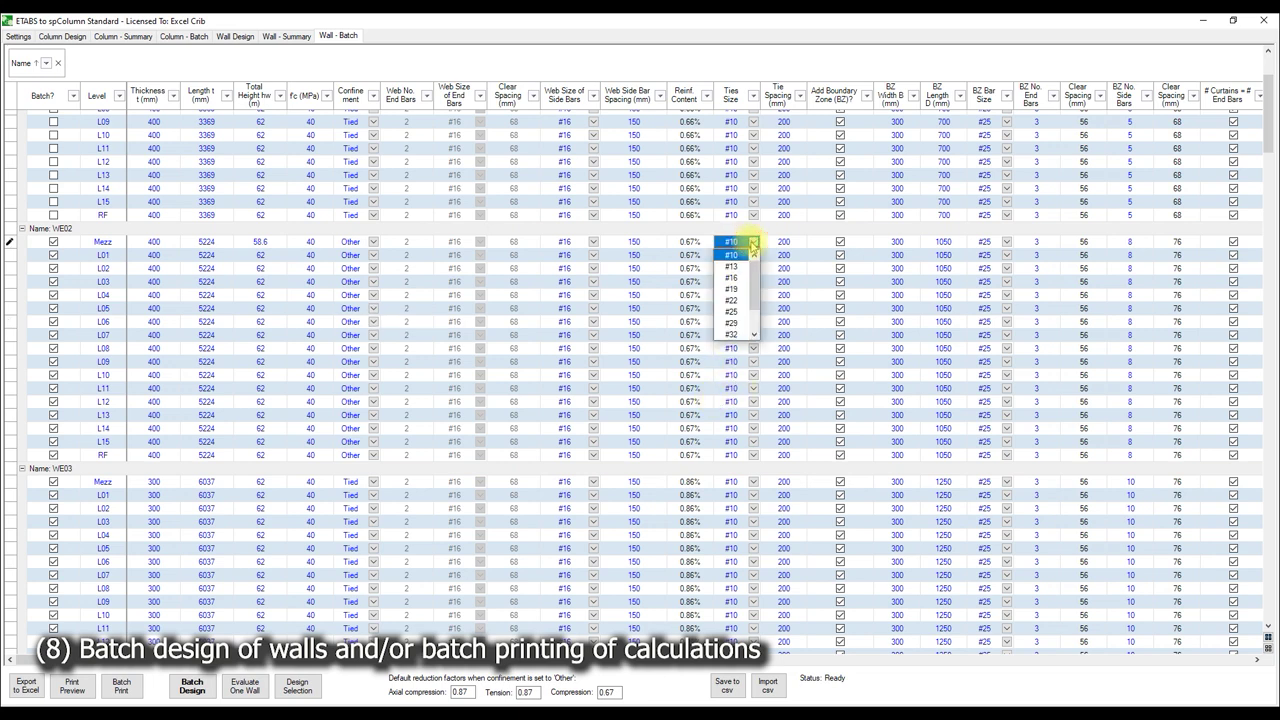
left_click(738, 263)
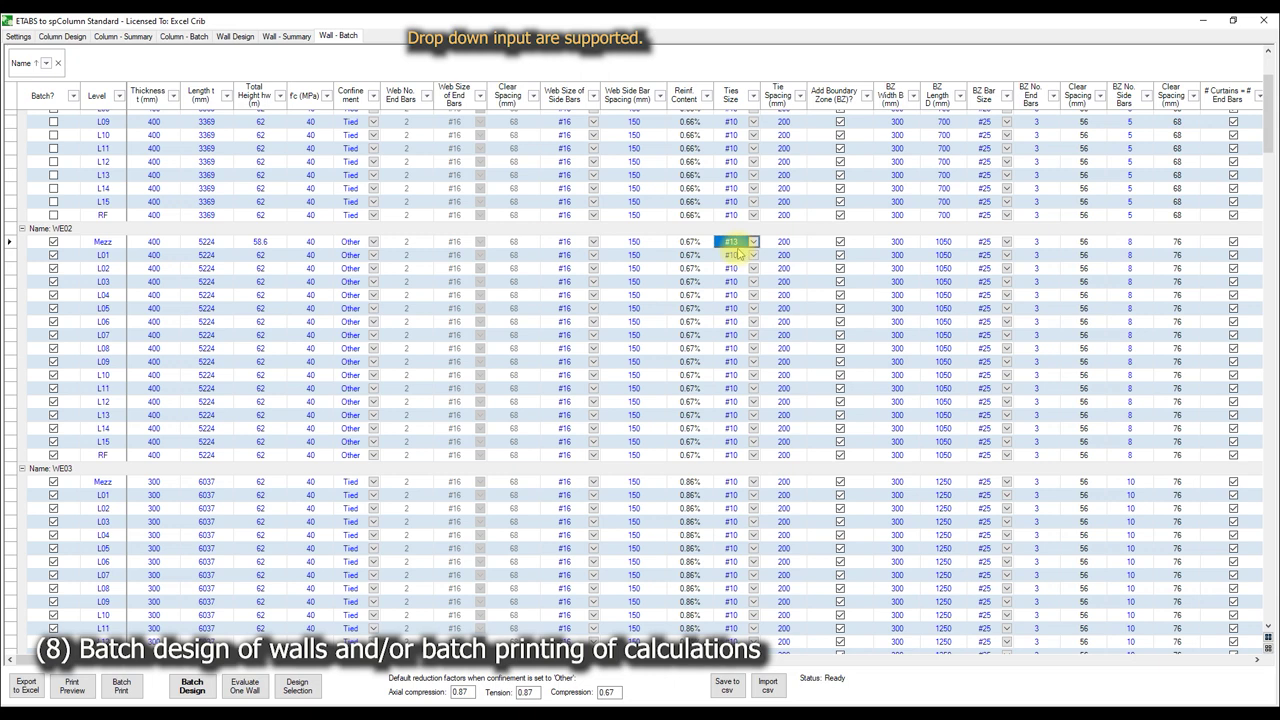
key("ctrl+c")
left_click(731, 455, "shift")
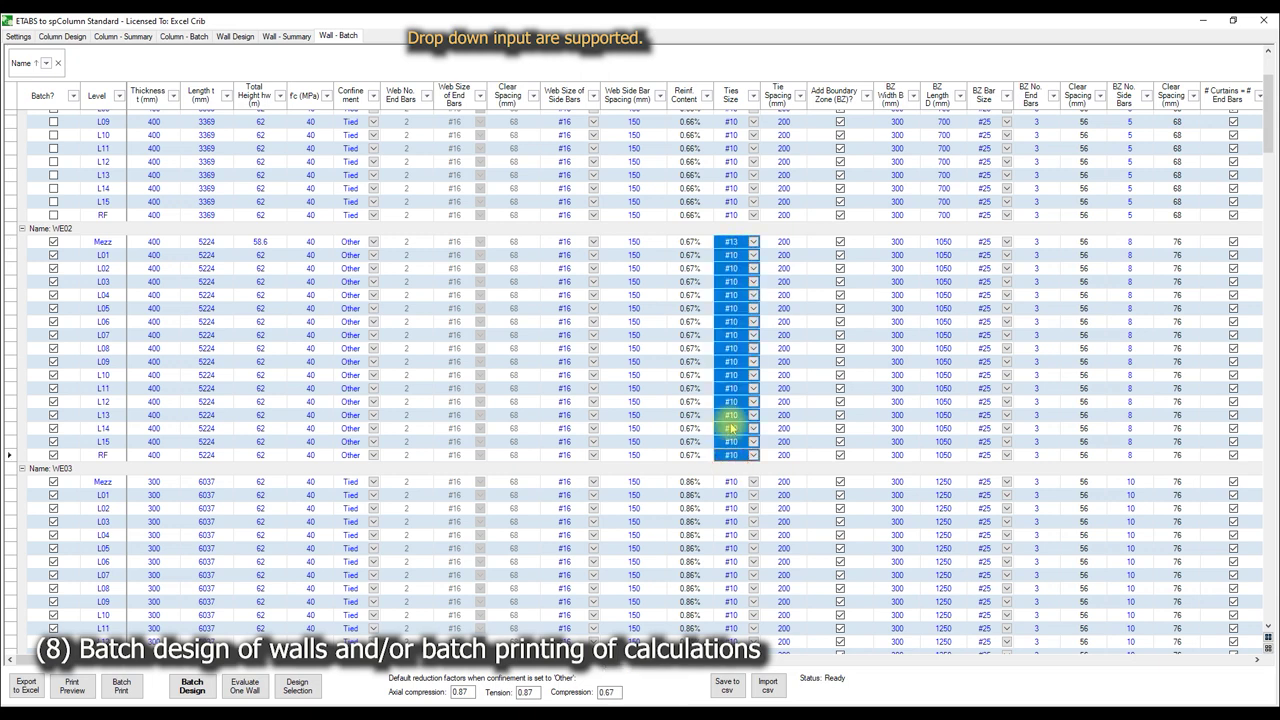
key("ctrl+v")
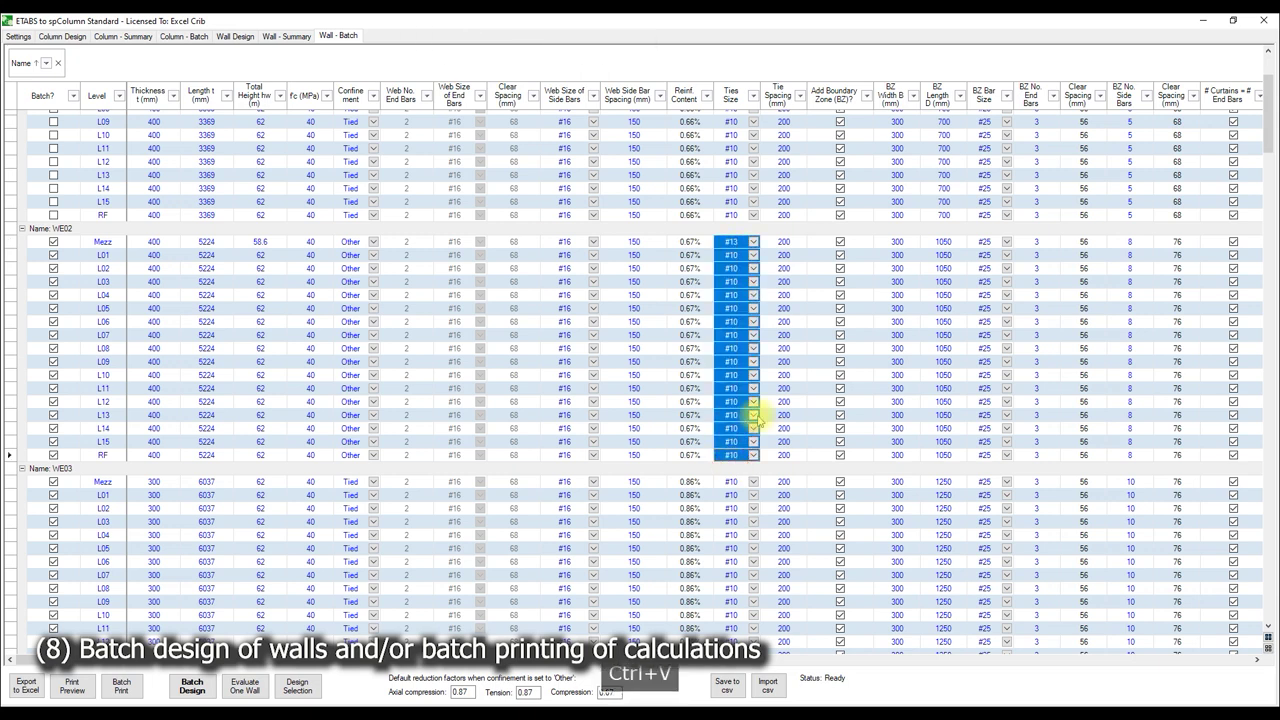
left_click(784, 349)
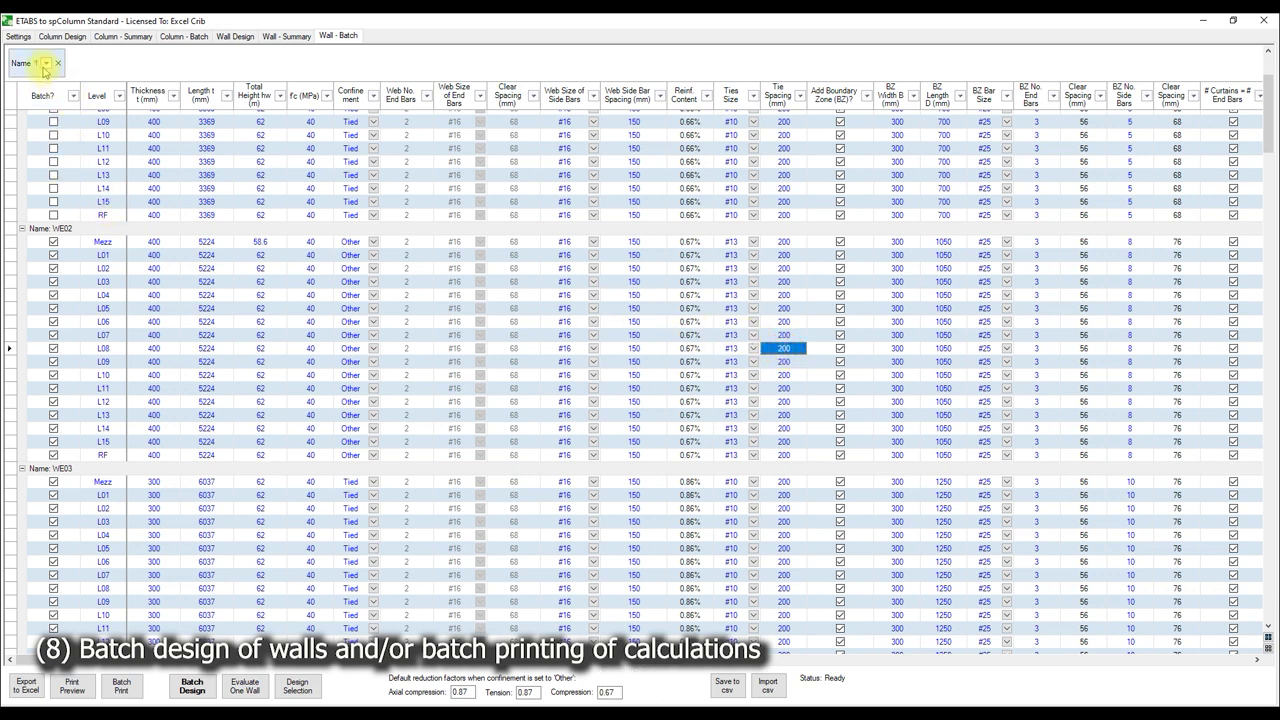
- Filter the batch table by Name to only WE05, WE08 and WW03
left_click(46, 64)
left_click(22, 141)
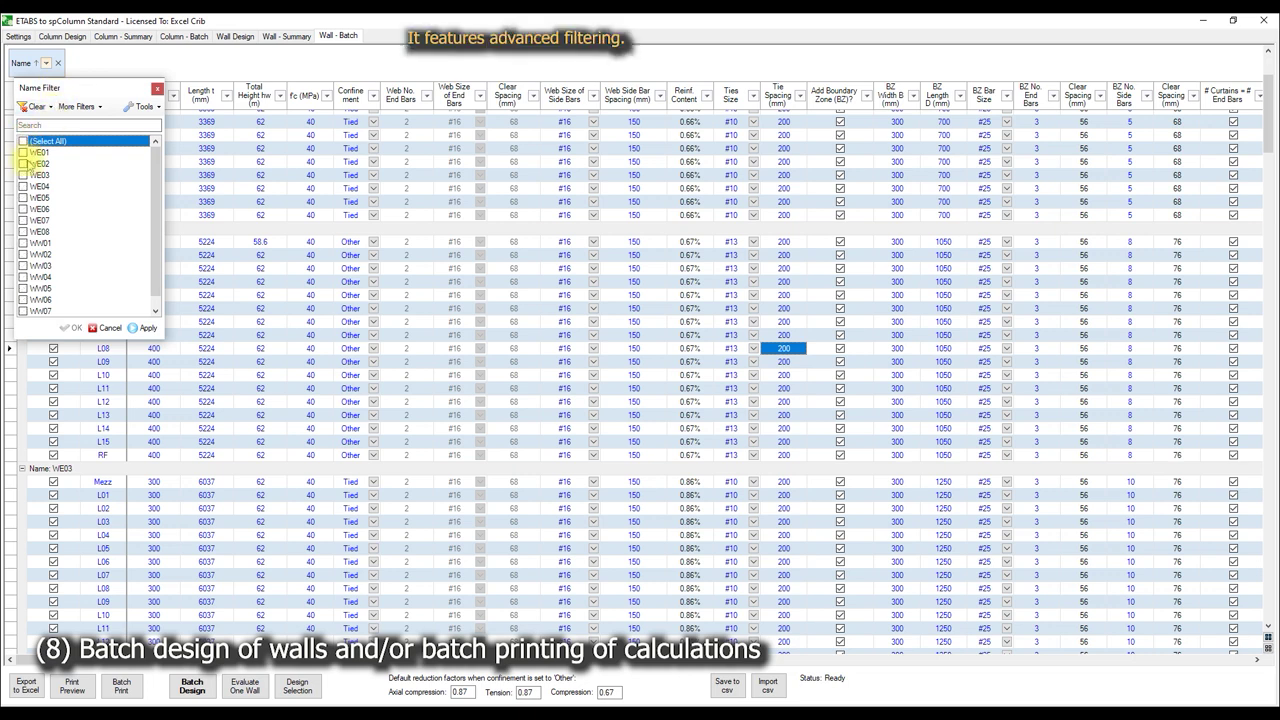
left_click(23, 198)
left_click(22, 232)
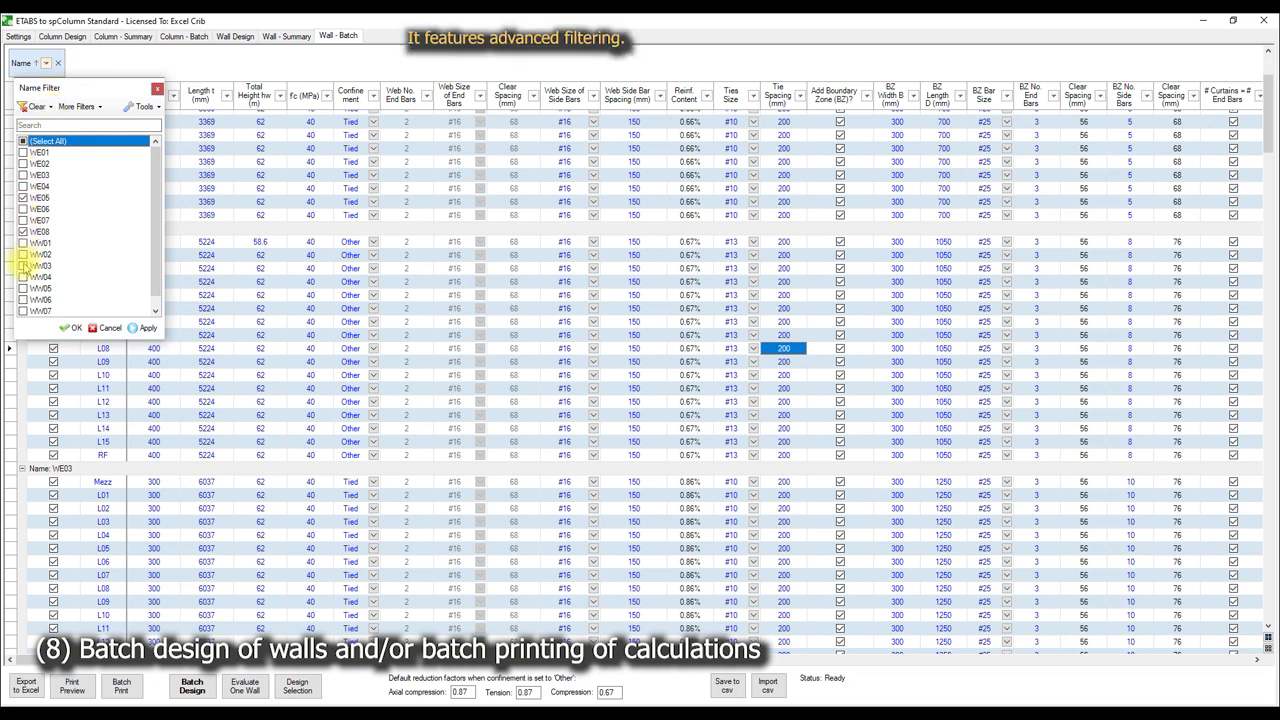
left_click(23, 266)
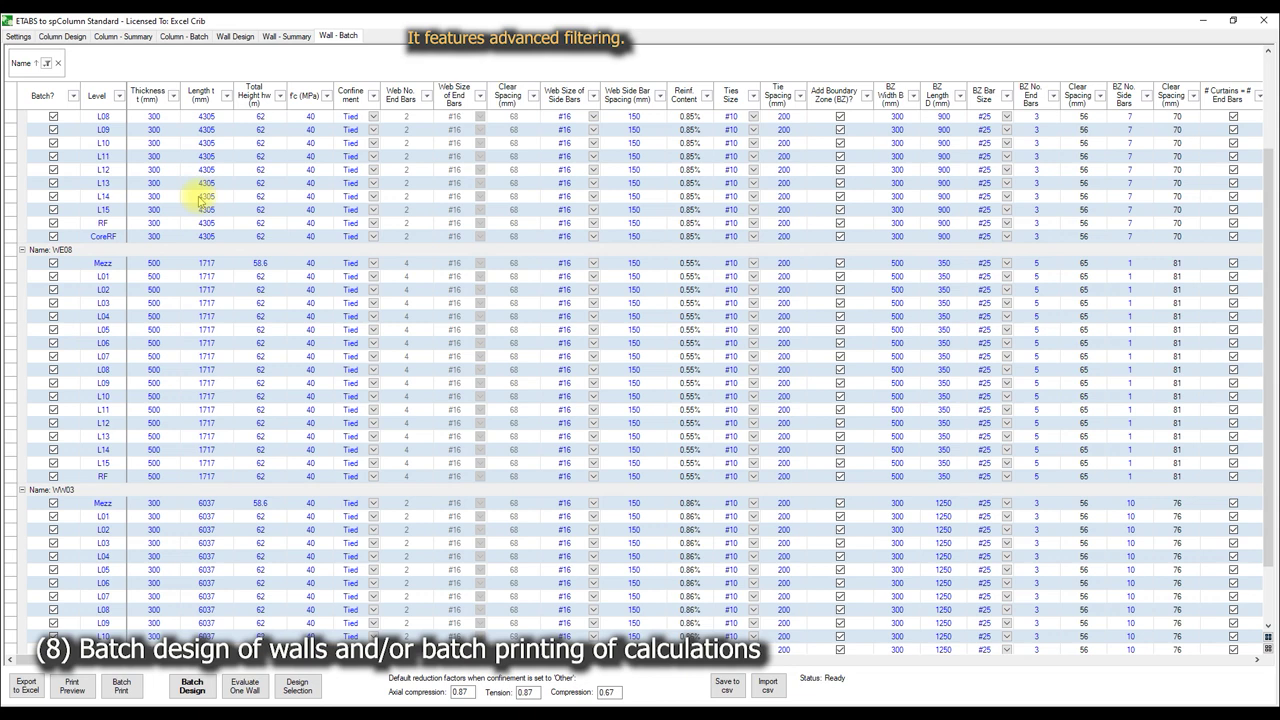
scroll(216, 236, "up", 3)
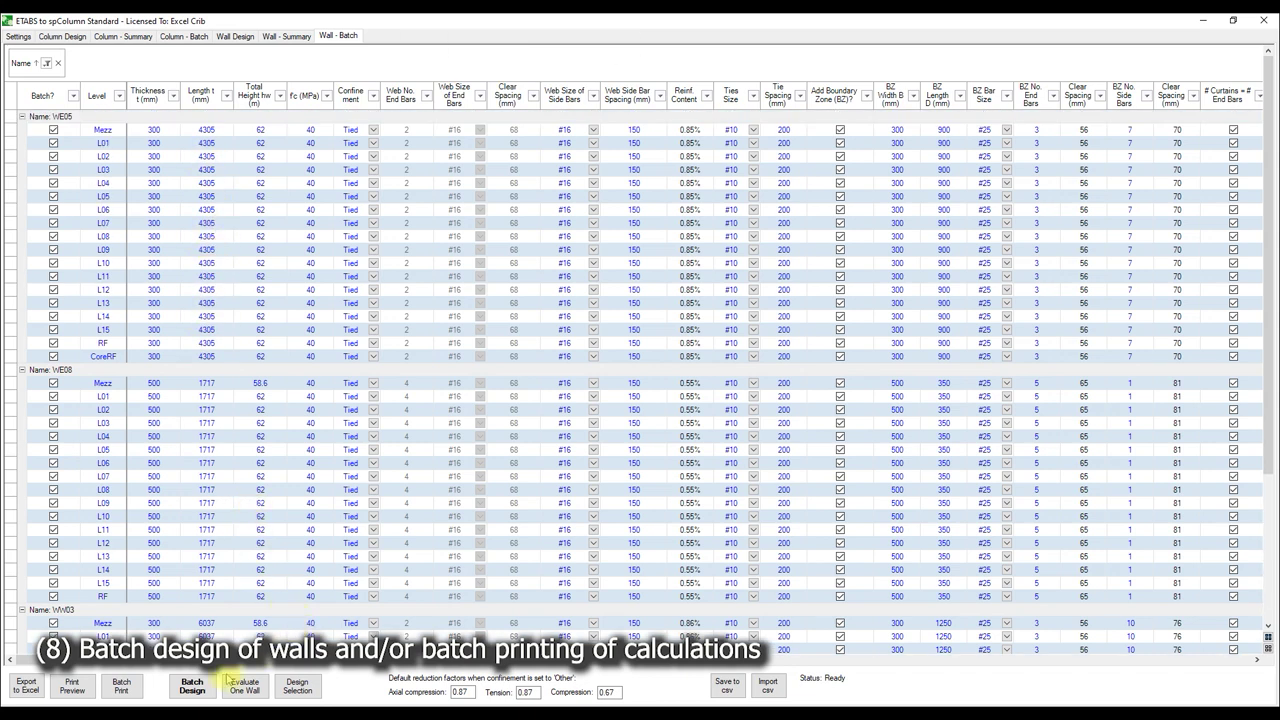
- Run Batch Design, completing 11 of 52 walls in 10 seconds
left_click(198, 688)
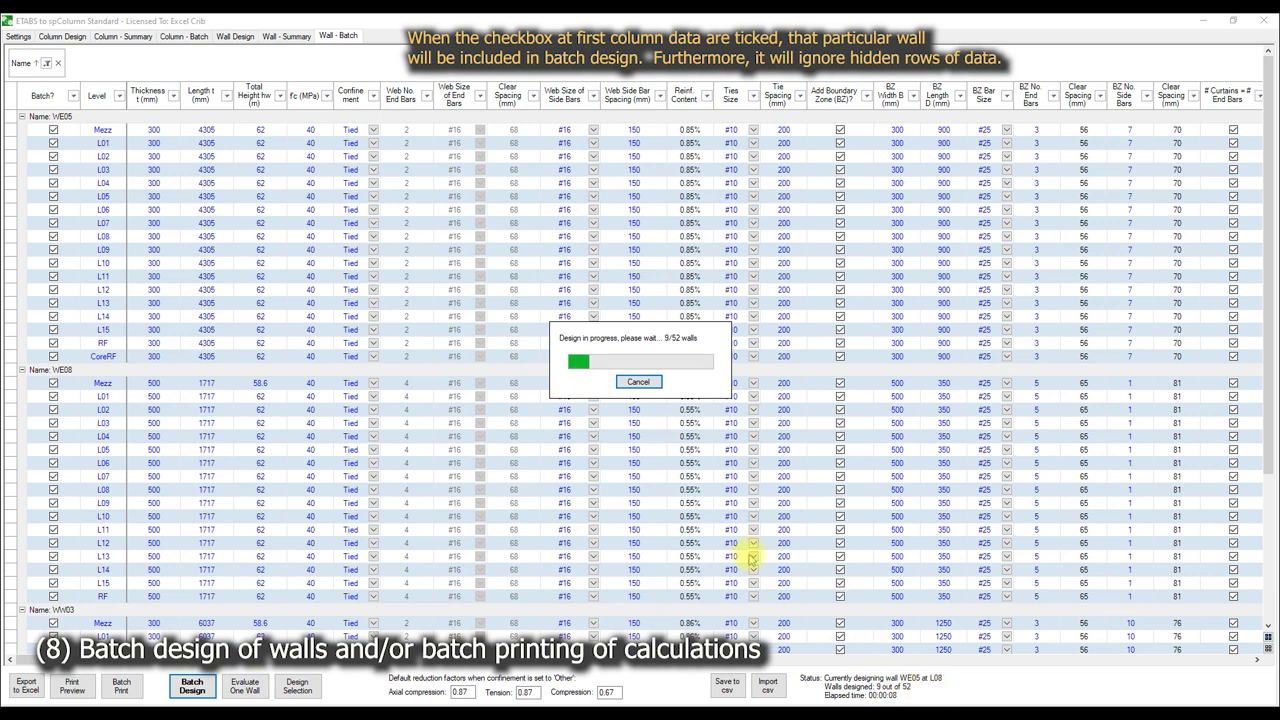
left_click(638, 382)
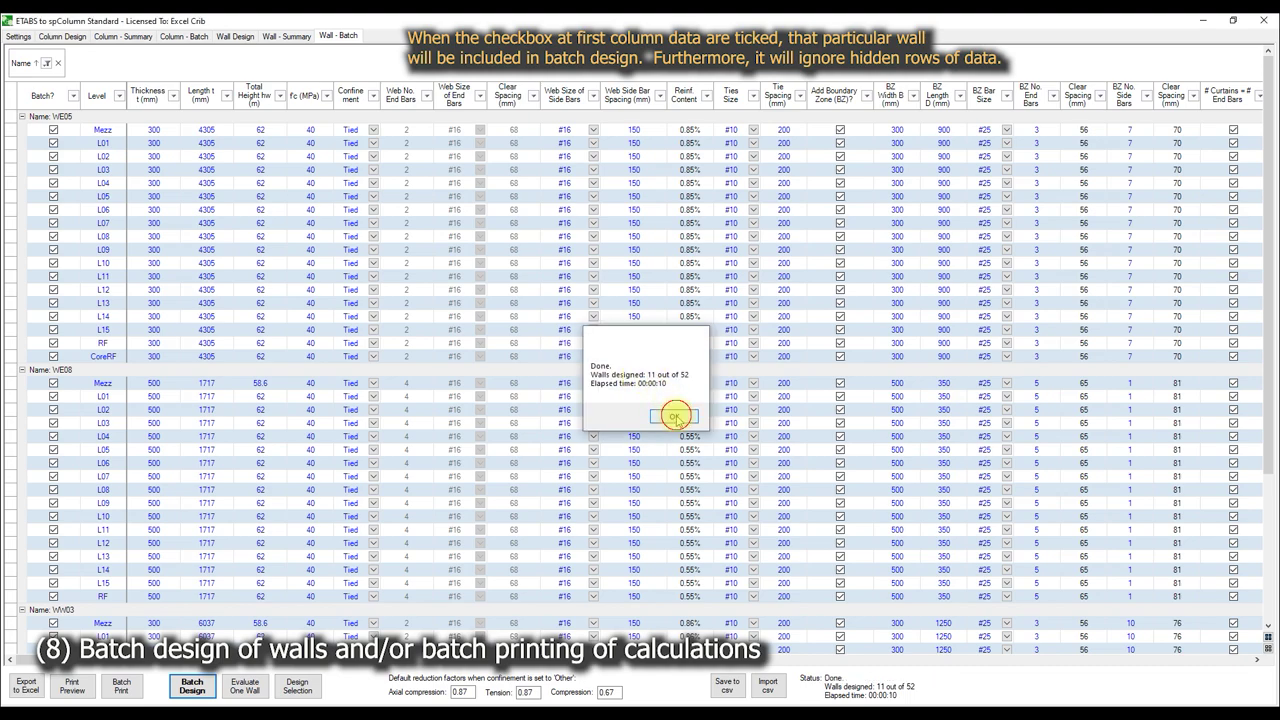
left_click(675, 415)
- Move the D/C Ratio (PMM) and D/C Ratio (Shear) columns right after Level
left_click_drag(525, 658, 1092, 640)
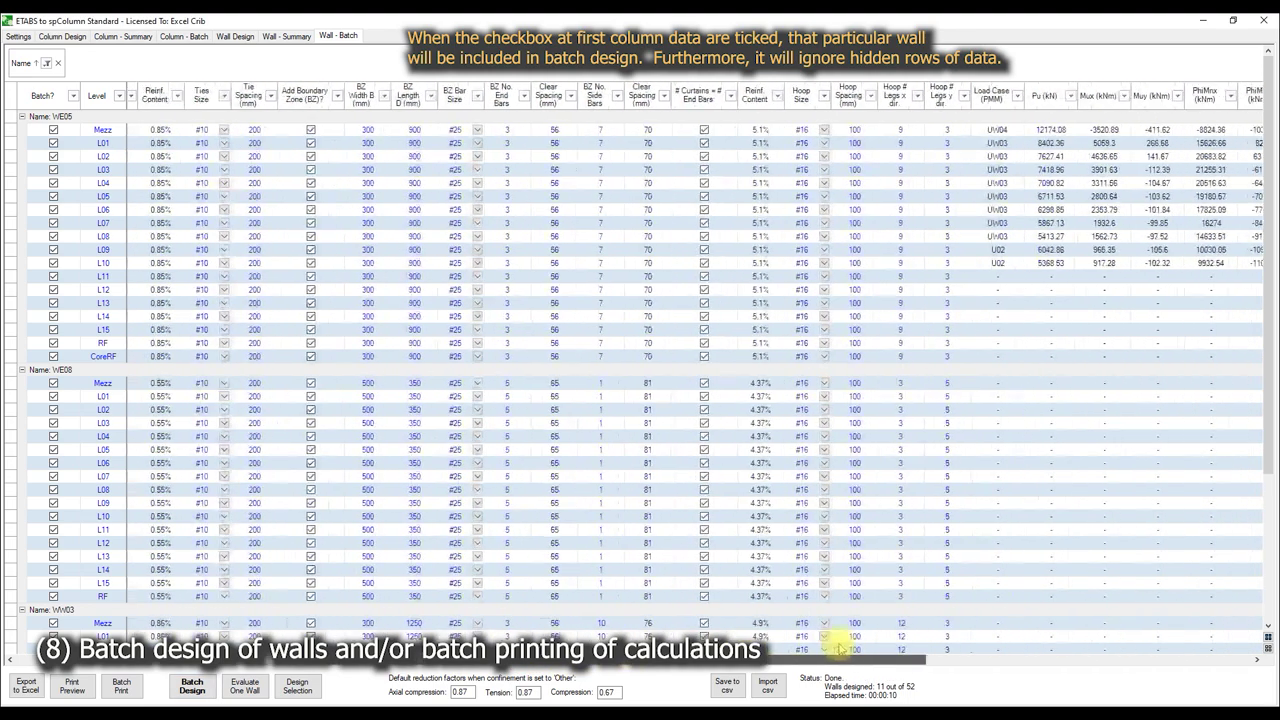
left_click_drag(1092, 640, 1168, 634)
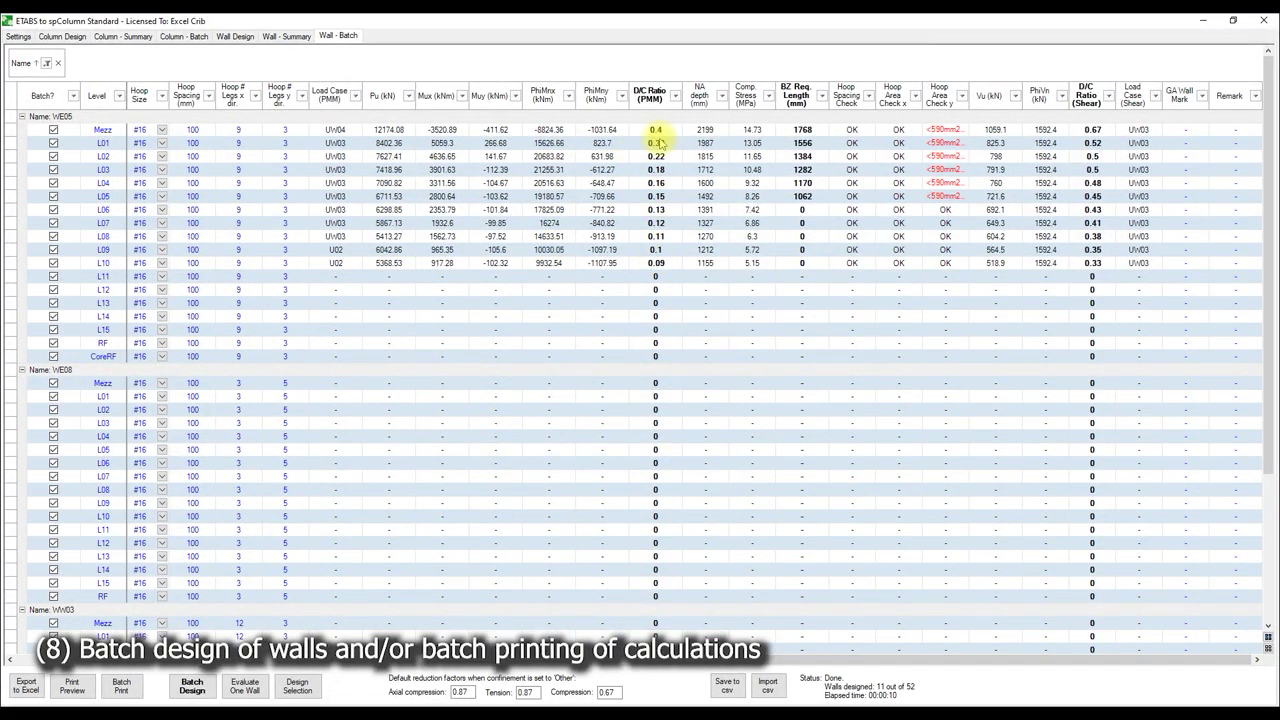
left_click_drag(650, 95, 124, 106)
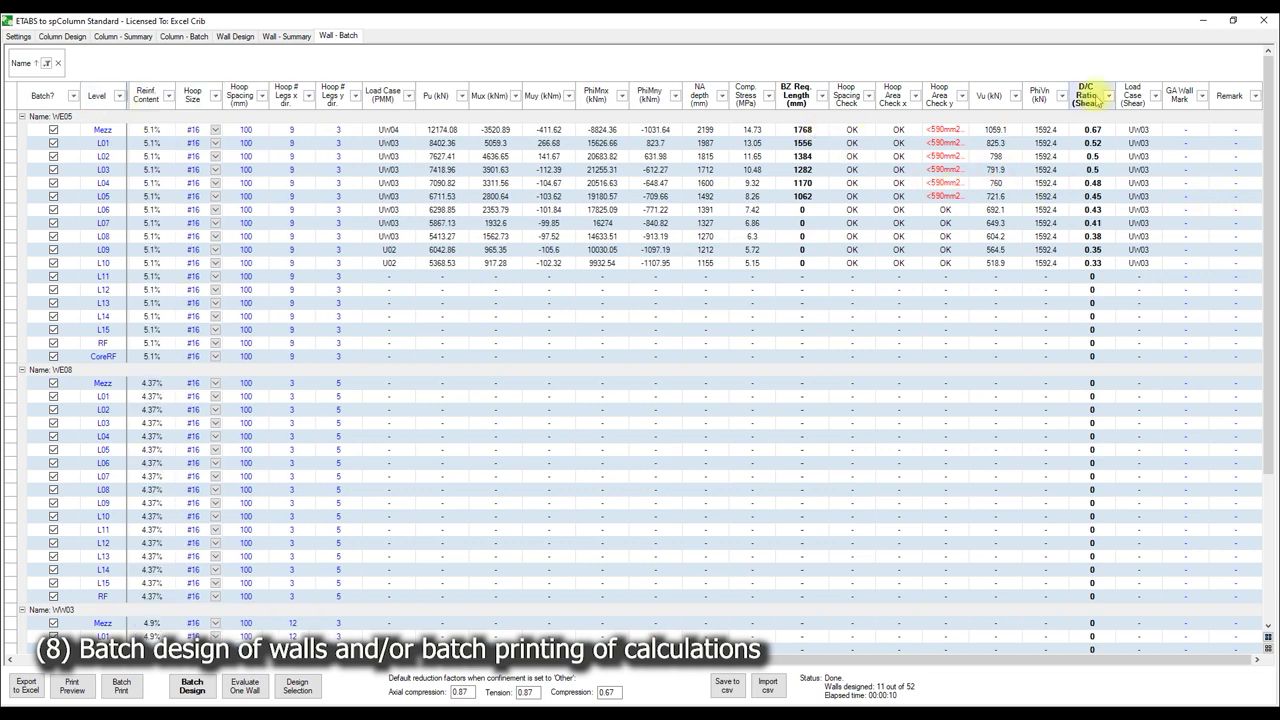
left_click_drag(1098, 97, 115, 118)
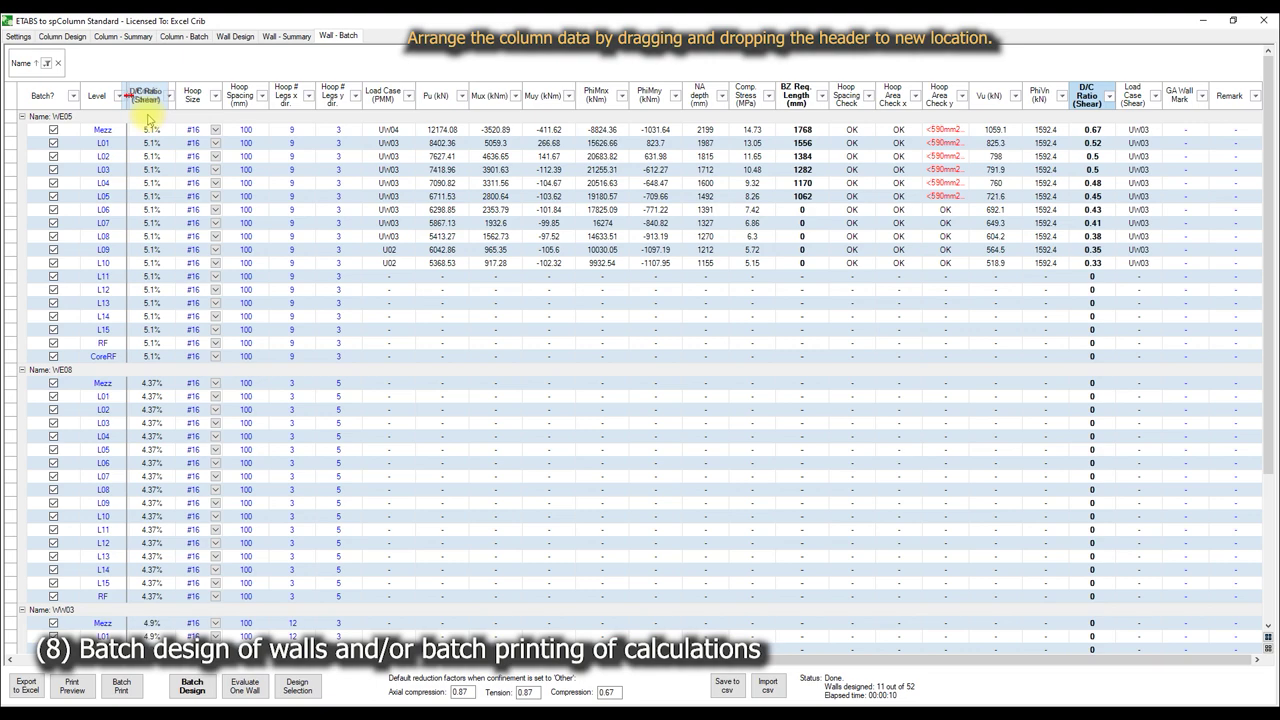
left_click_drag(115, 118, 148, 118)
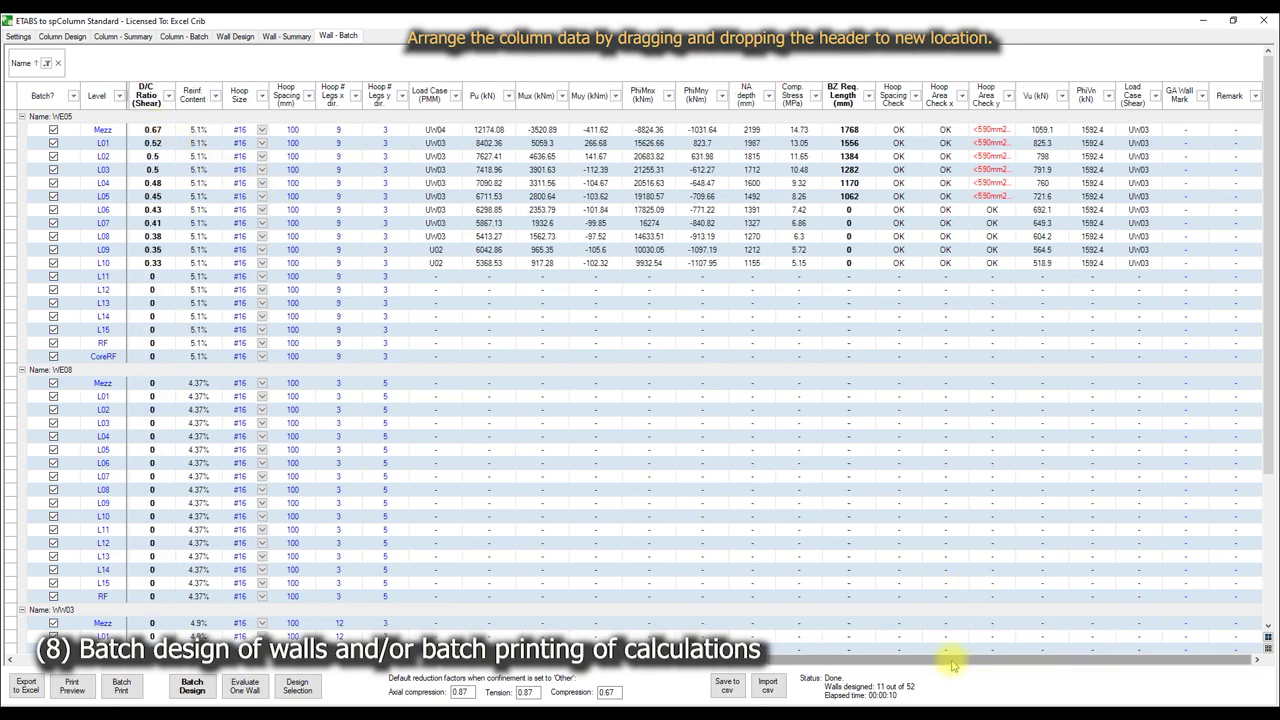
left_click_drag(957, 660, 705, 660)
left_click_drag(640, 100, 100, 97)
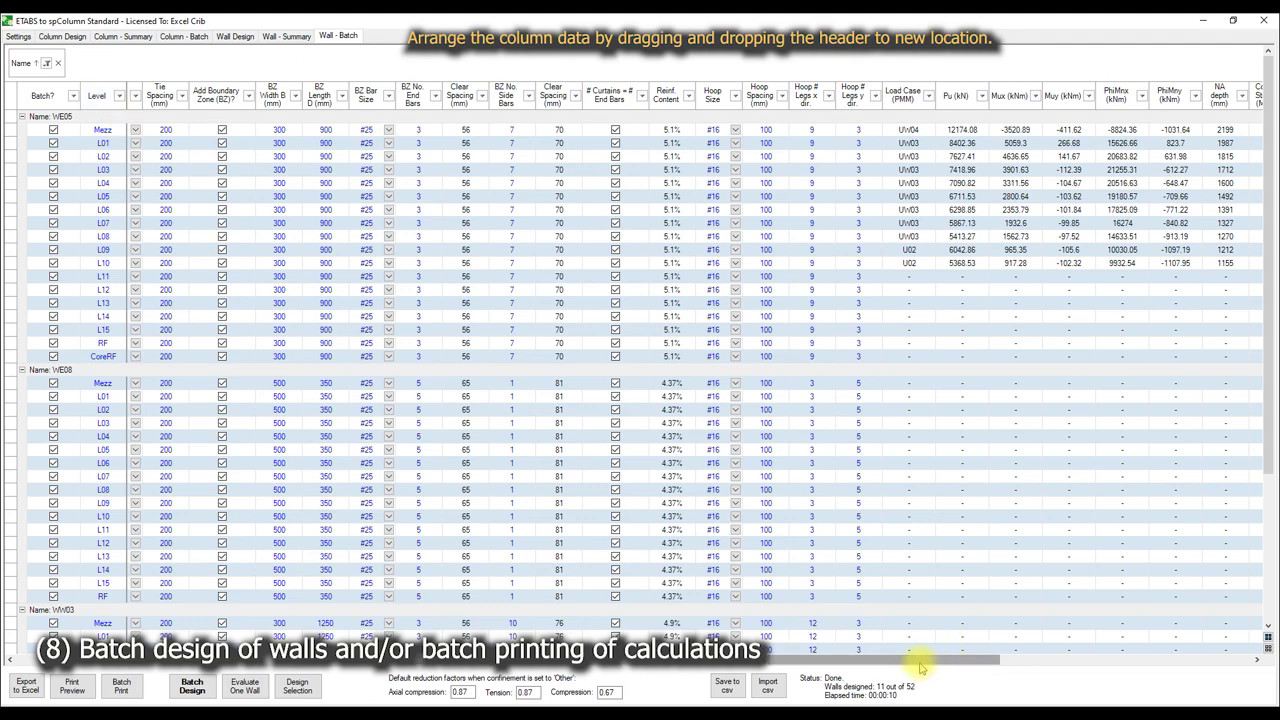
- Move BZ Req. Length beside Level and sort WE05's levels by it
left_click_drag(920, 660, 171, 660)
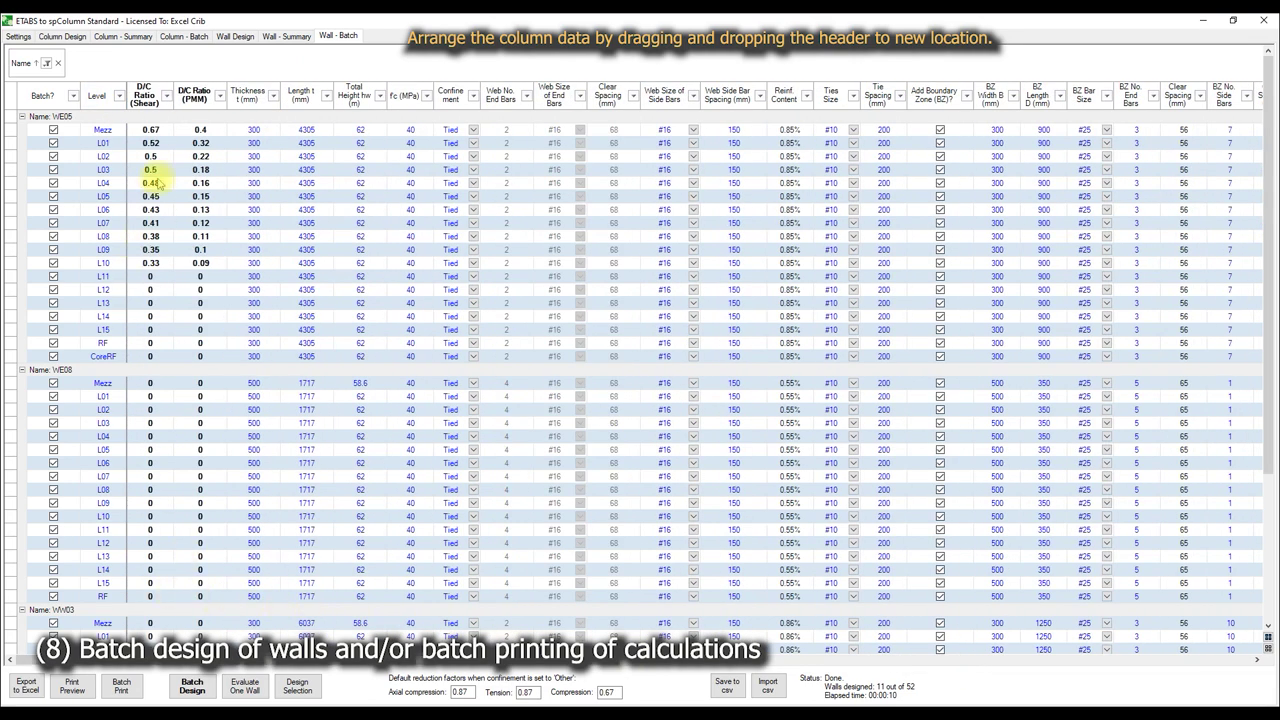
left_click_drag(810, 658, 1171, 623)
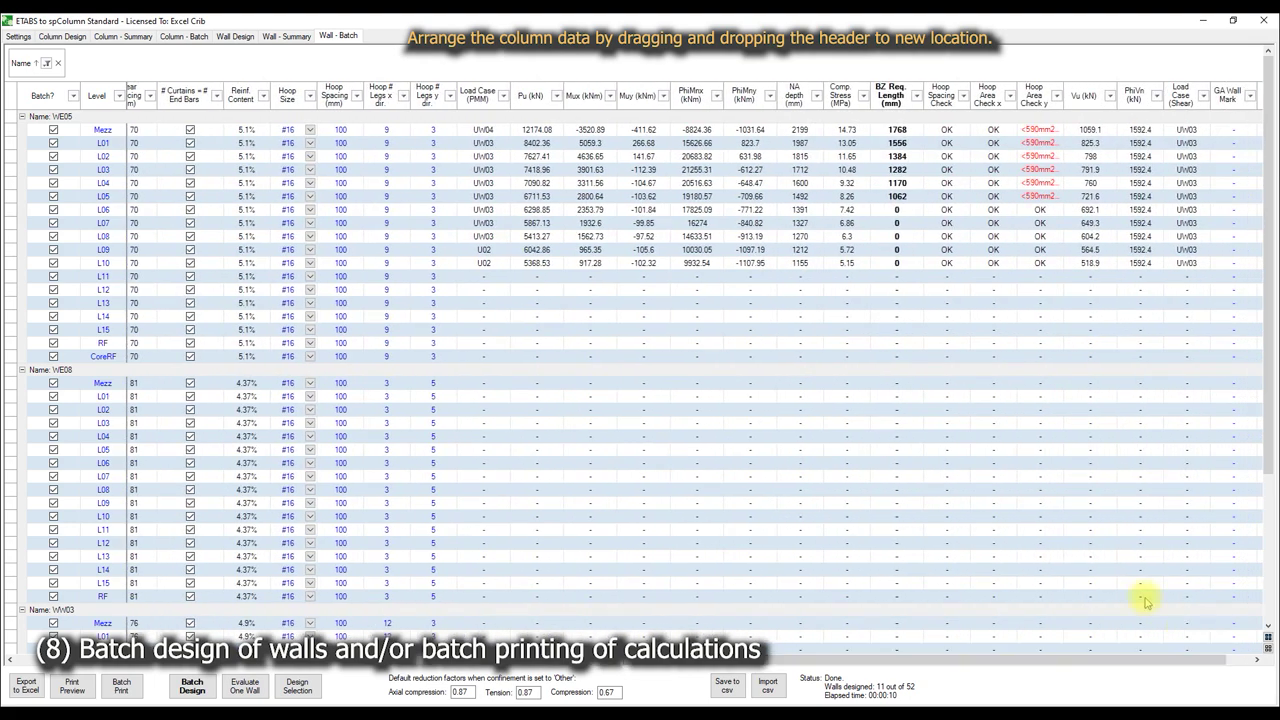
left_click_drag(890, 95, 228, 168)
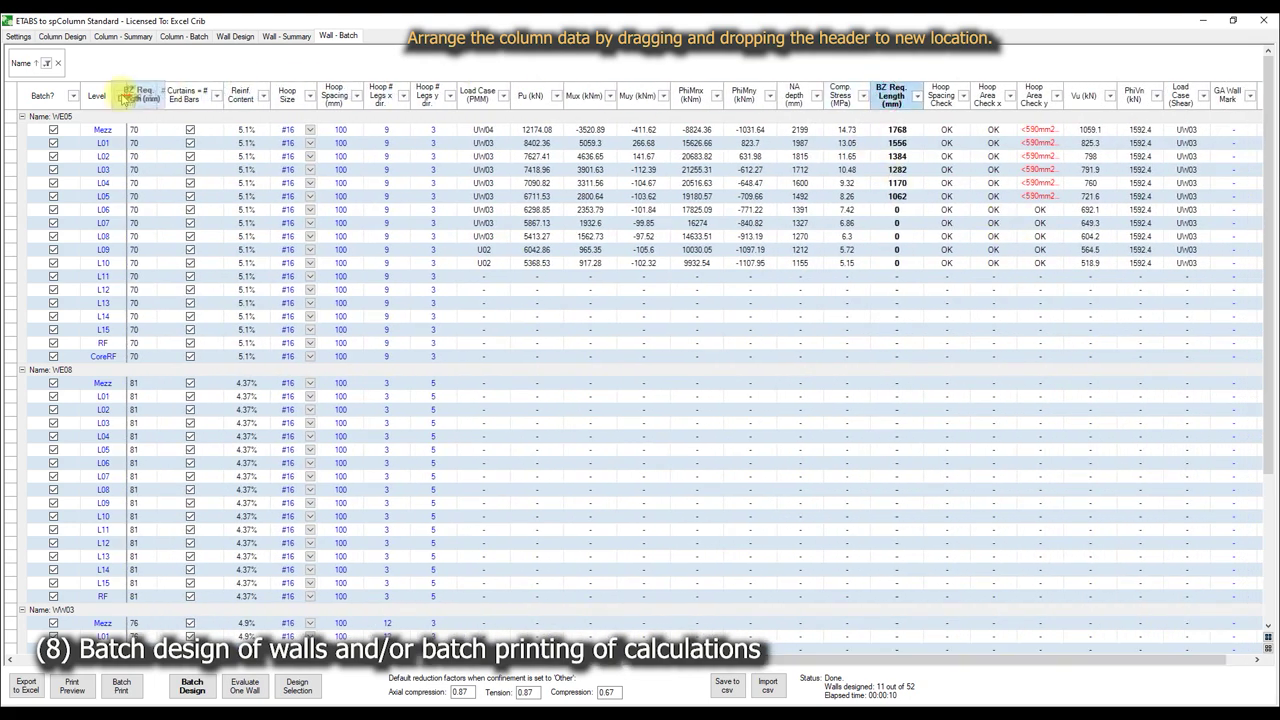
left_click_drag(885, 658, 115, 650)
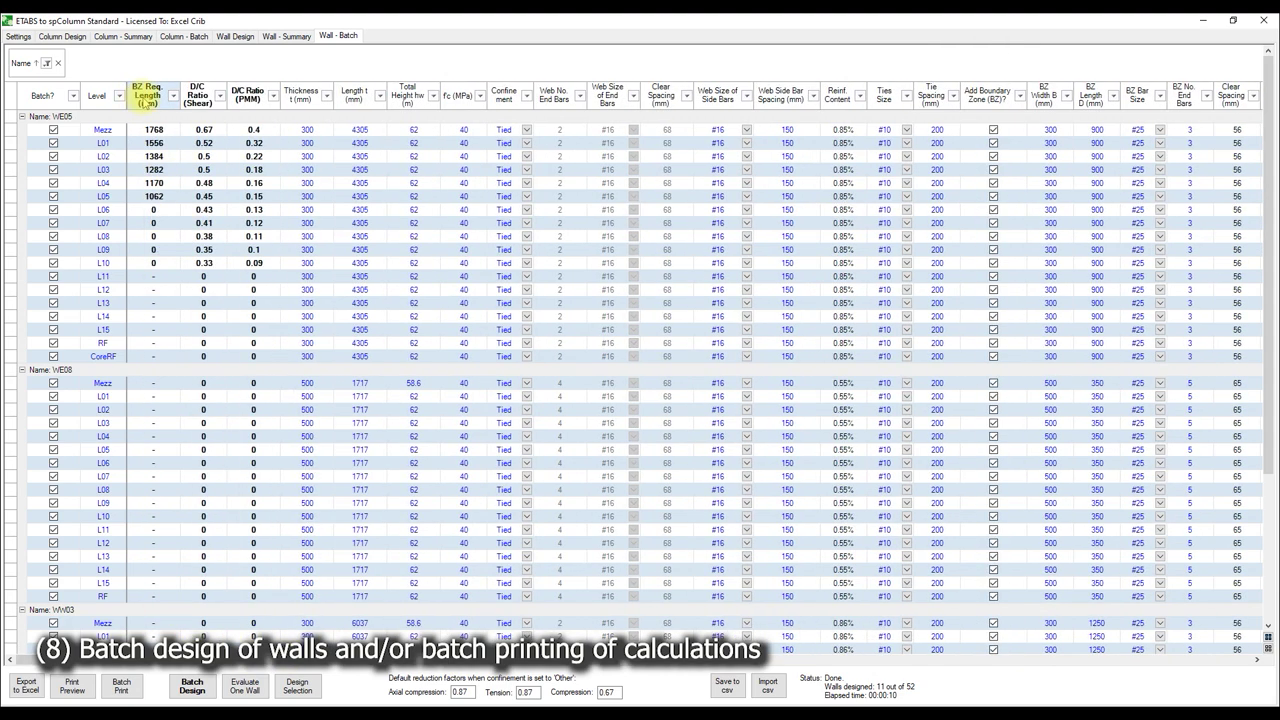
left_click(145, 100)
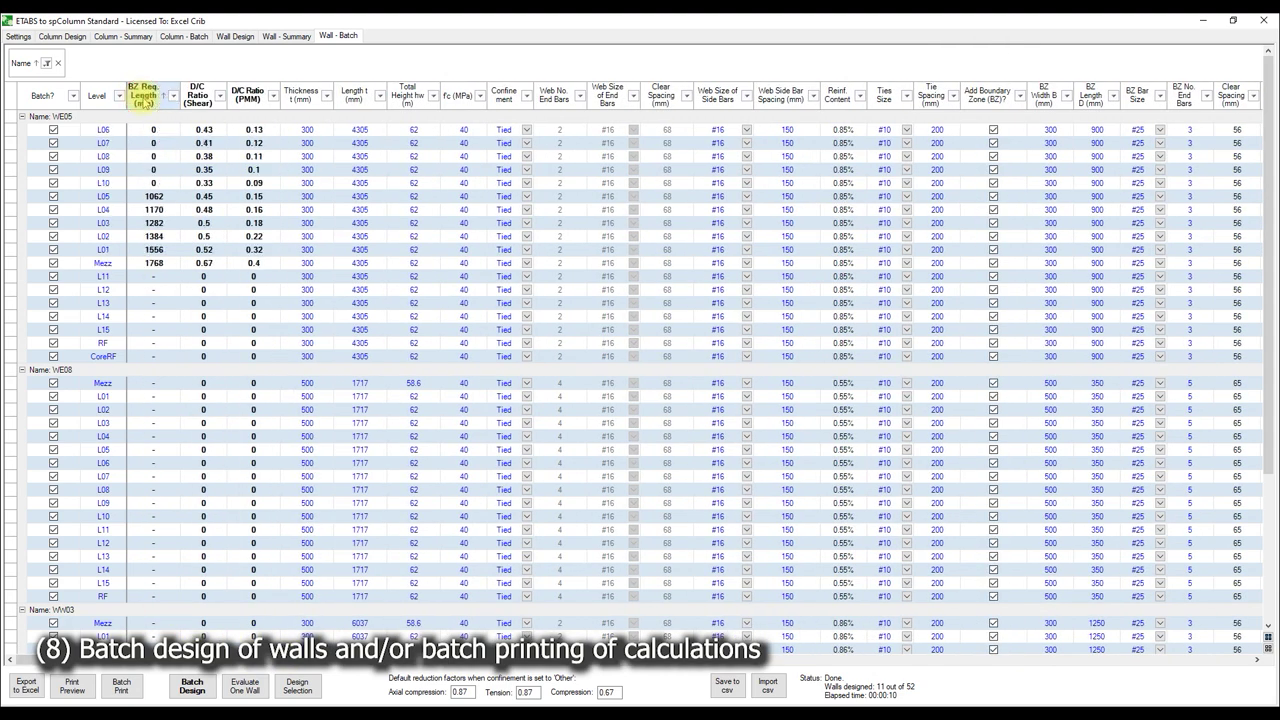
- Return BZ Req. Length beside BZ Length D and untick WE05 levels L06 through Mezz
left_click_drag(143, 100, 1115, 98)
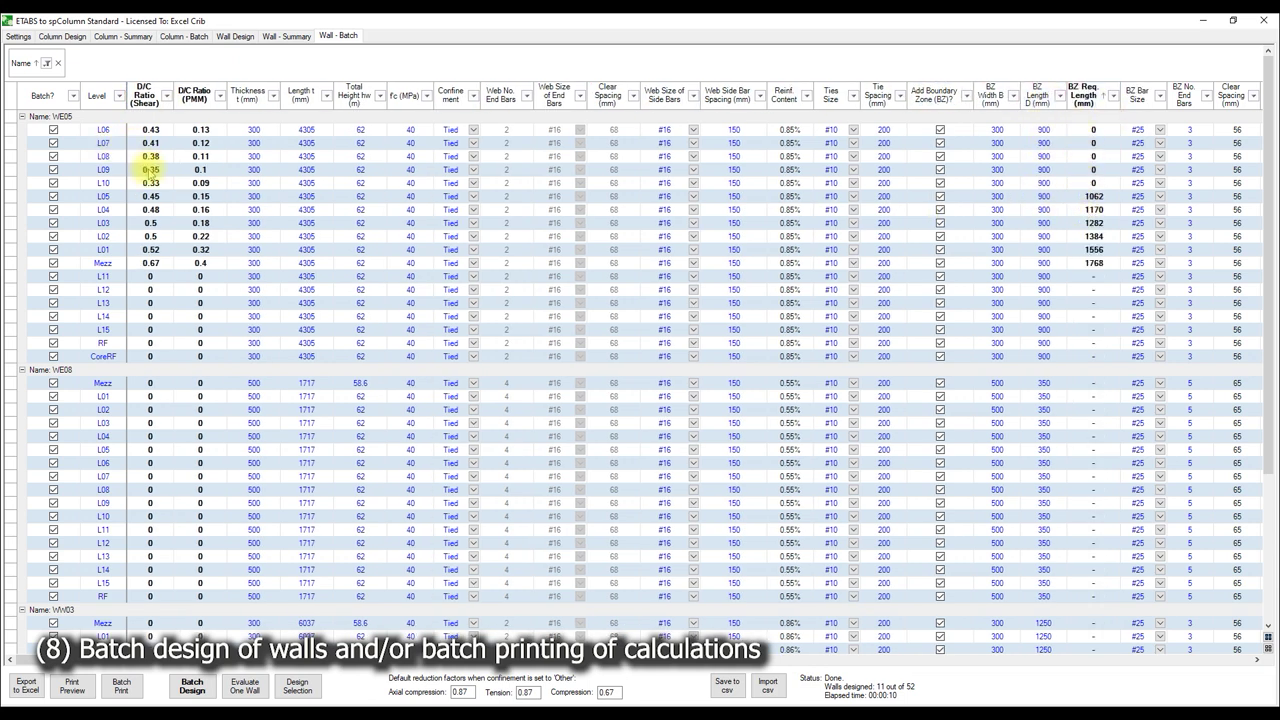
left_click(53, 129)
left_click(53, 143)
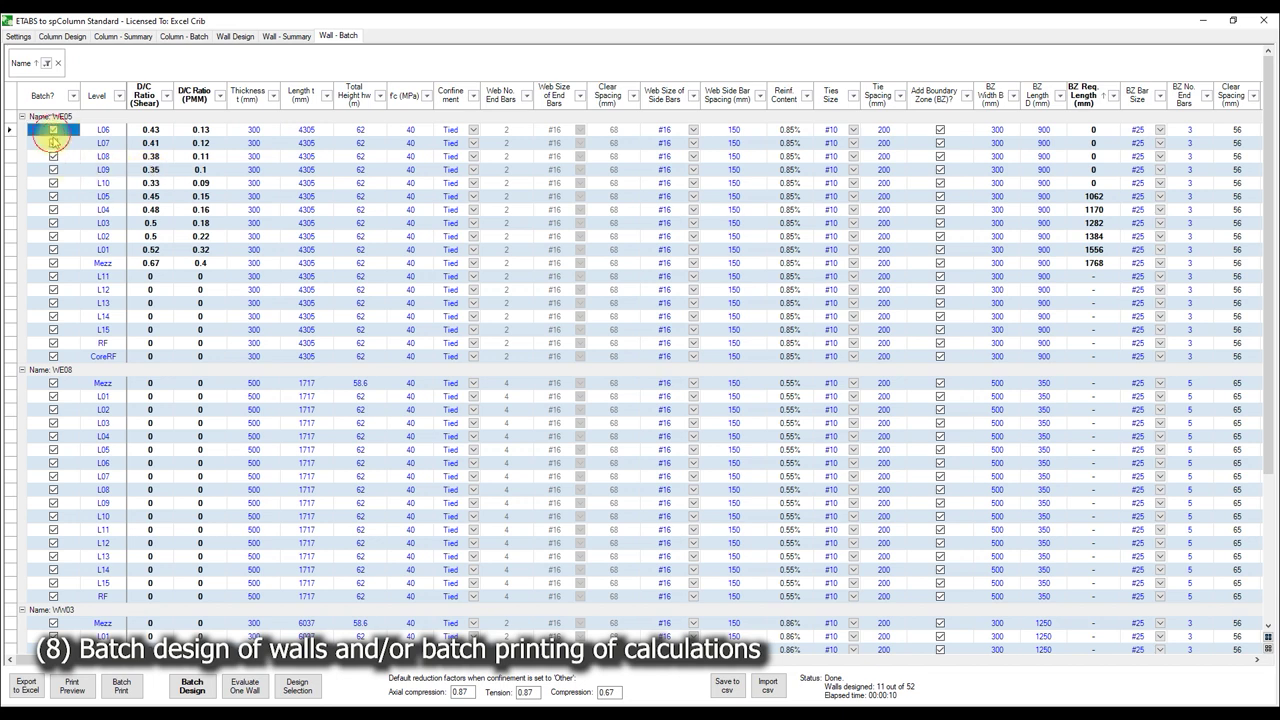
left_click(53, 156)
left_click(53, 169)
left_click(53, 183)
left_click(53, 196)
left_click(53, 209)
left_click(53, 223)
left_click(53, 236)
left_click(53, 249)
left_click(53, 263)
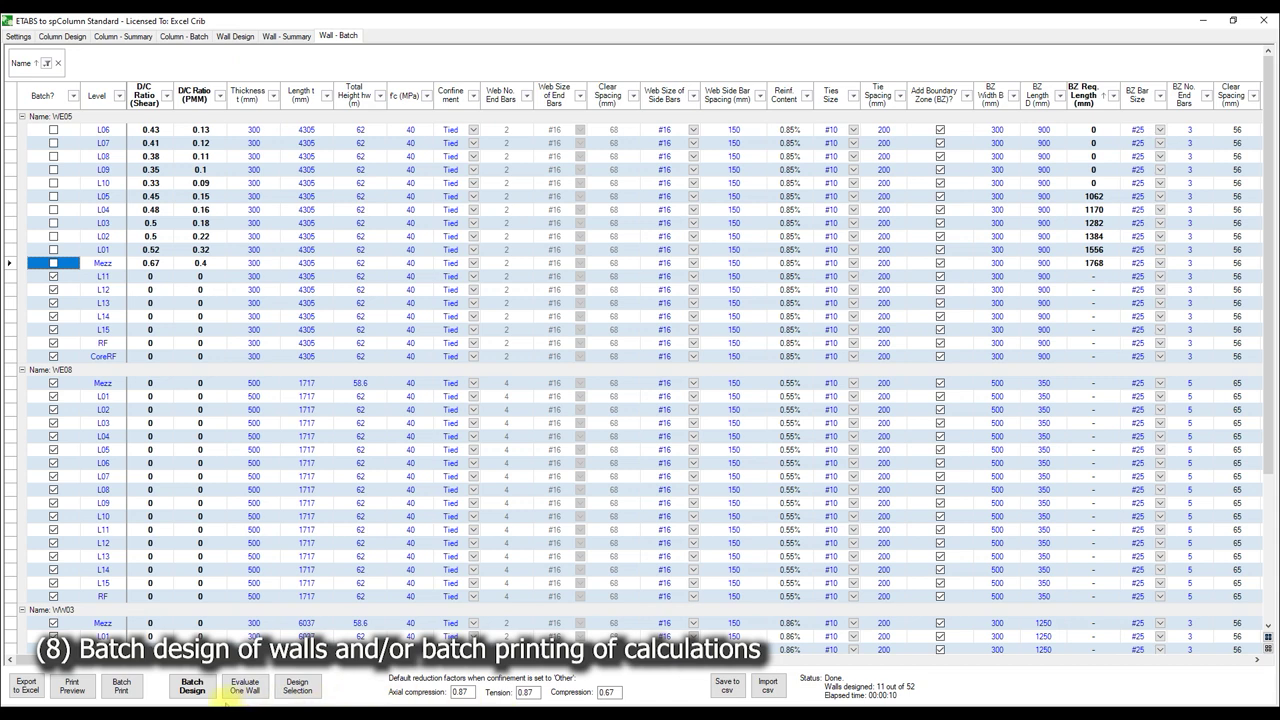
- Run the batch design on the 7 of 41 checked walls, then select L05's BZ Length D cell
left_click(192, 688)
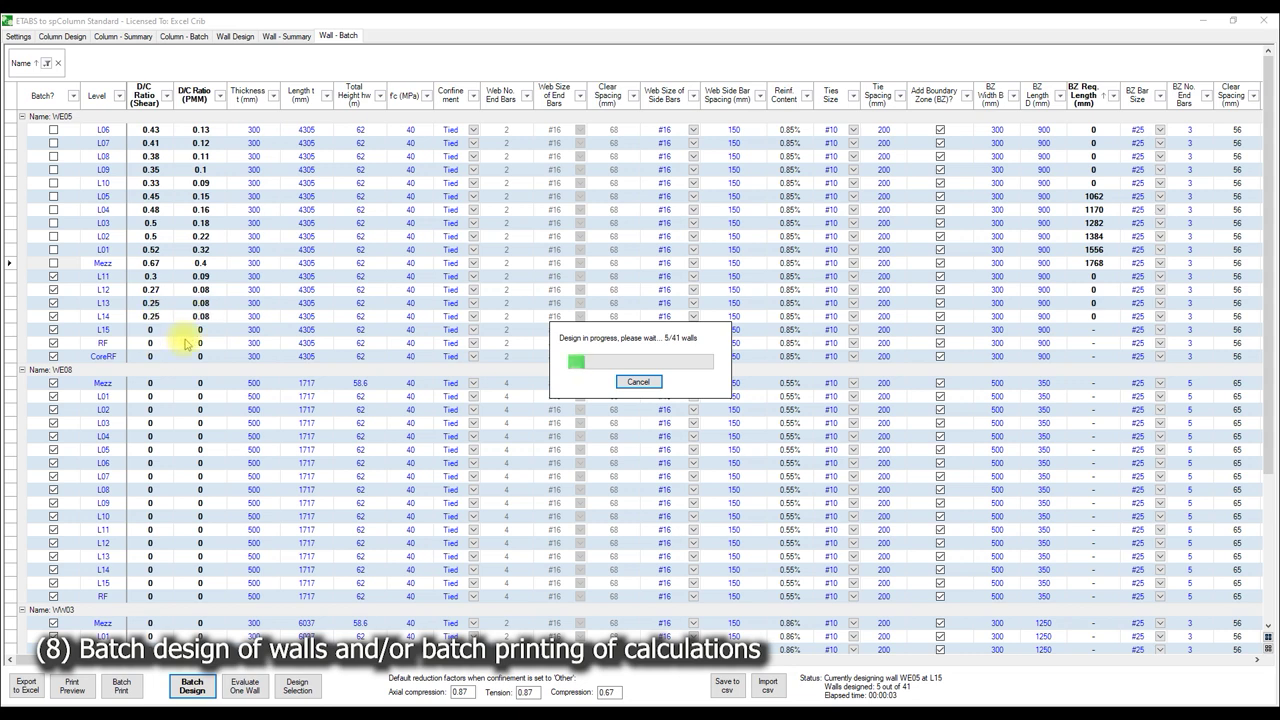
left_click(630, 382)
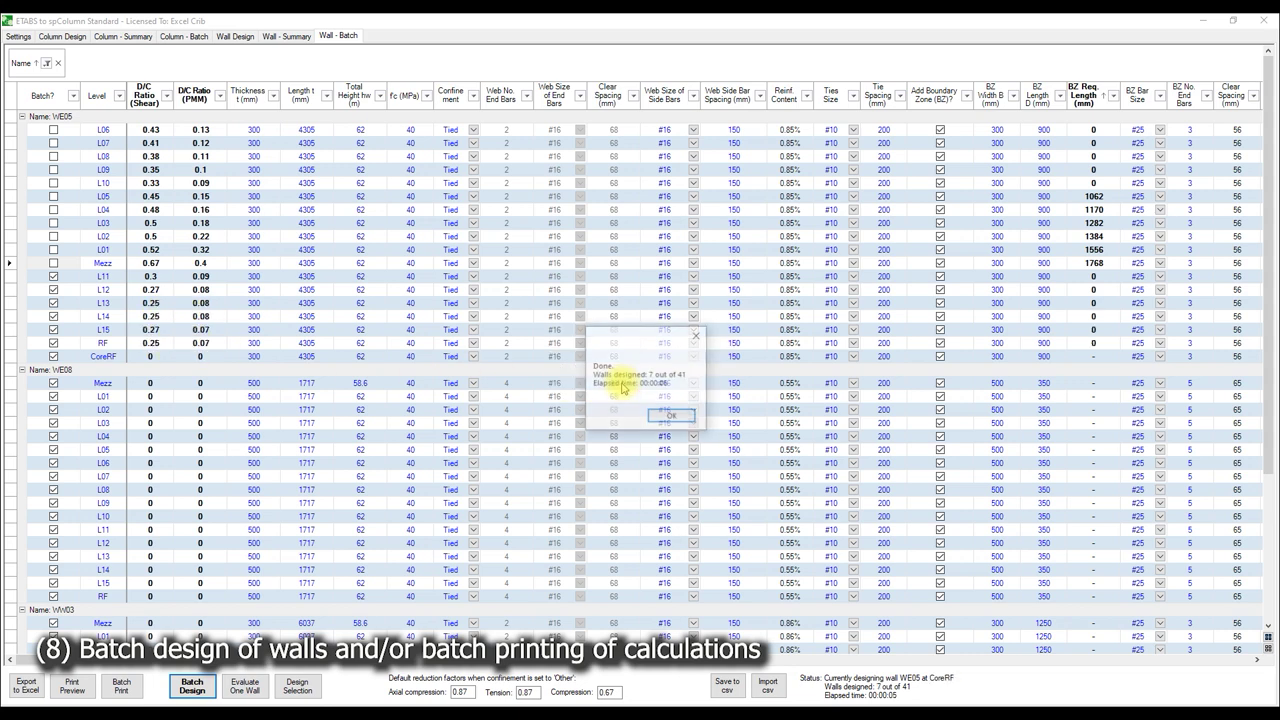
left_click(675, 420)
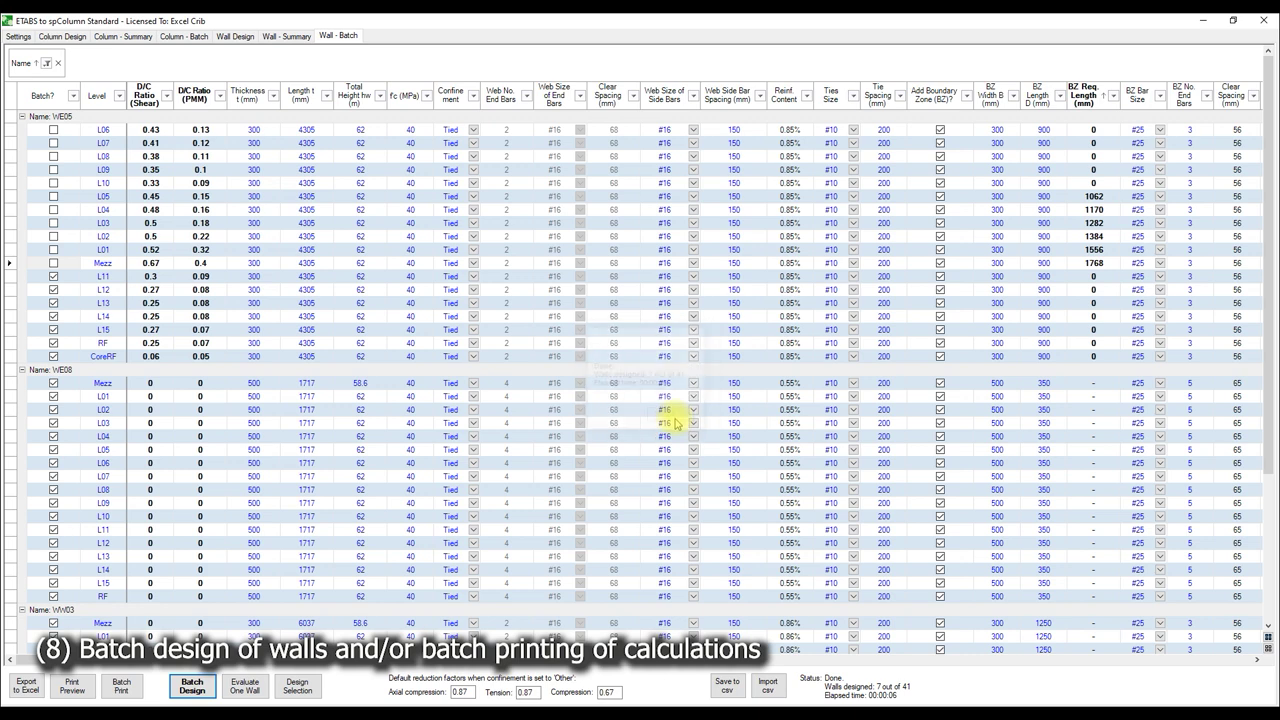
left_click(1093, 247)
left_click(1050, 197)
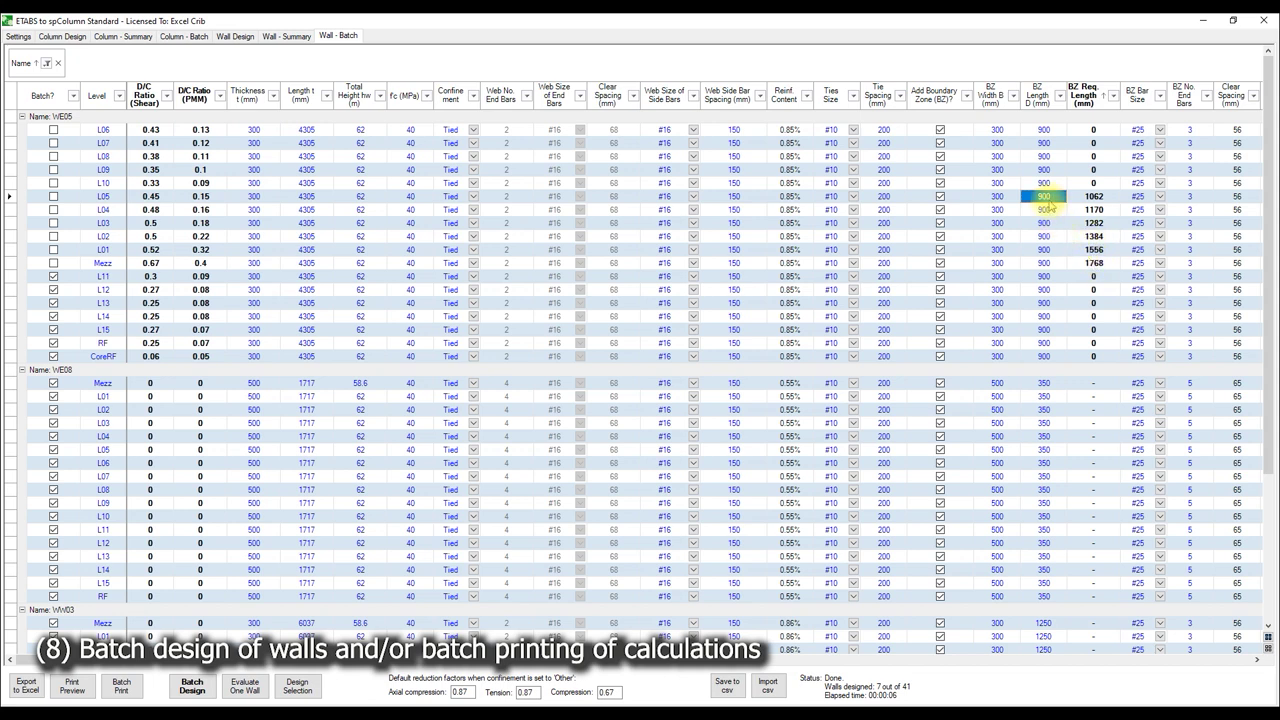
- Set L05's BZ Length D to 1800 mm and paste 1800 into WE05's L06–CoreRF rows
left_click(1046, 197)
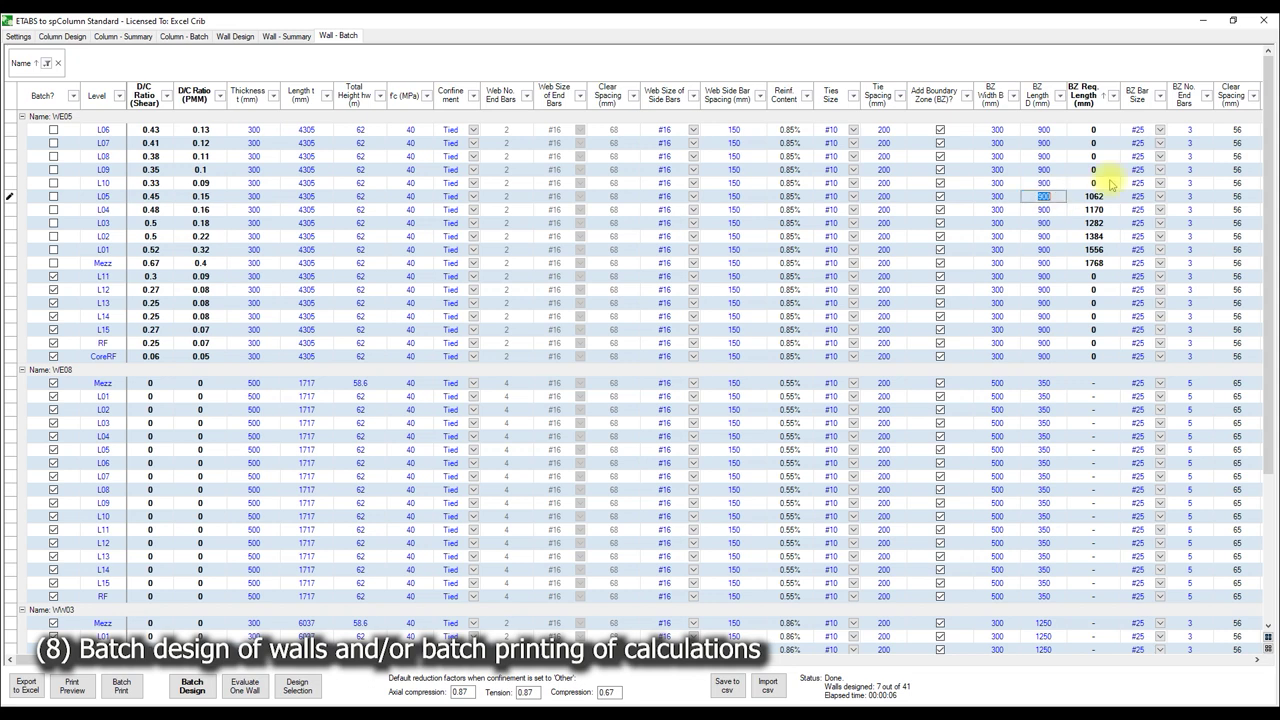
type("1800")
key("Return")
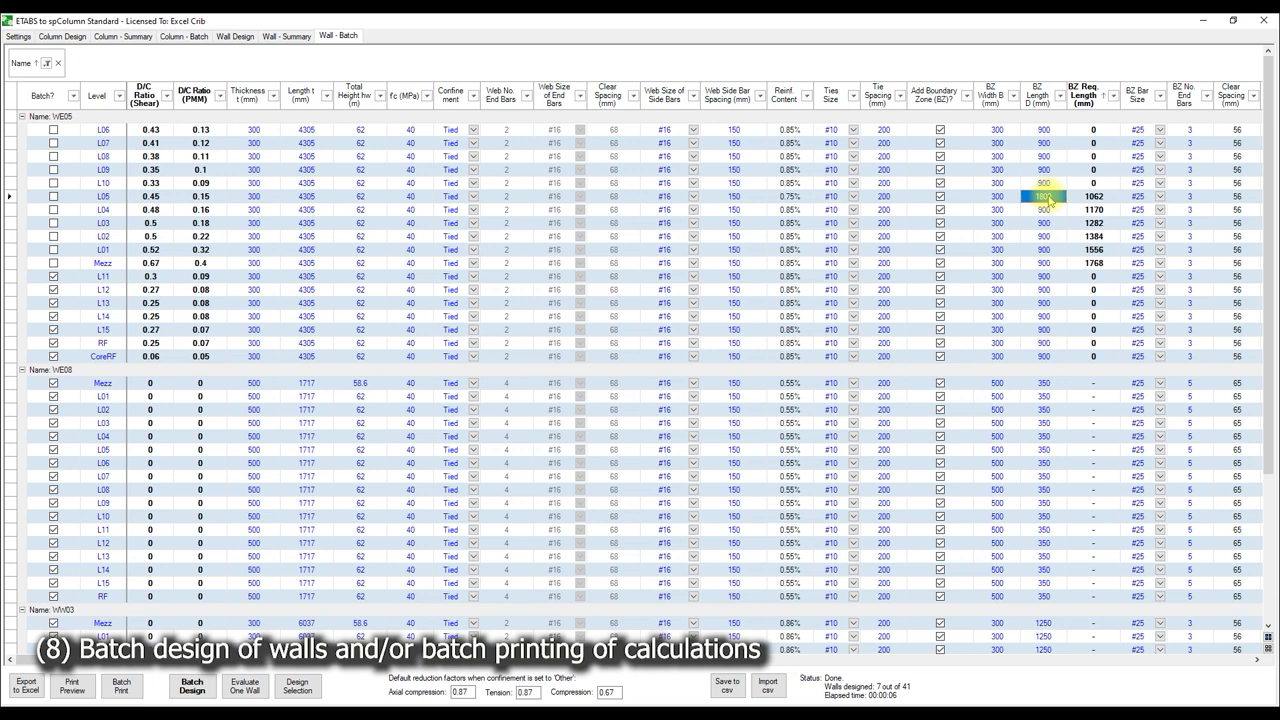
left_click_drag(1046, 130, 1046, 363)
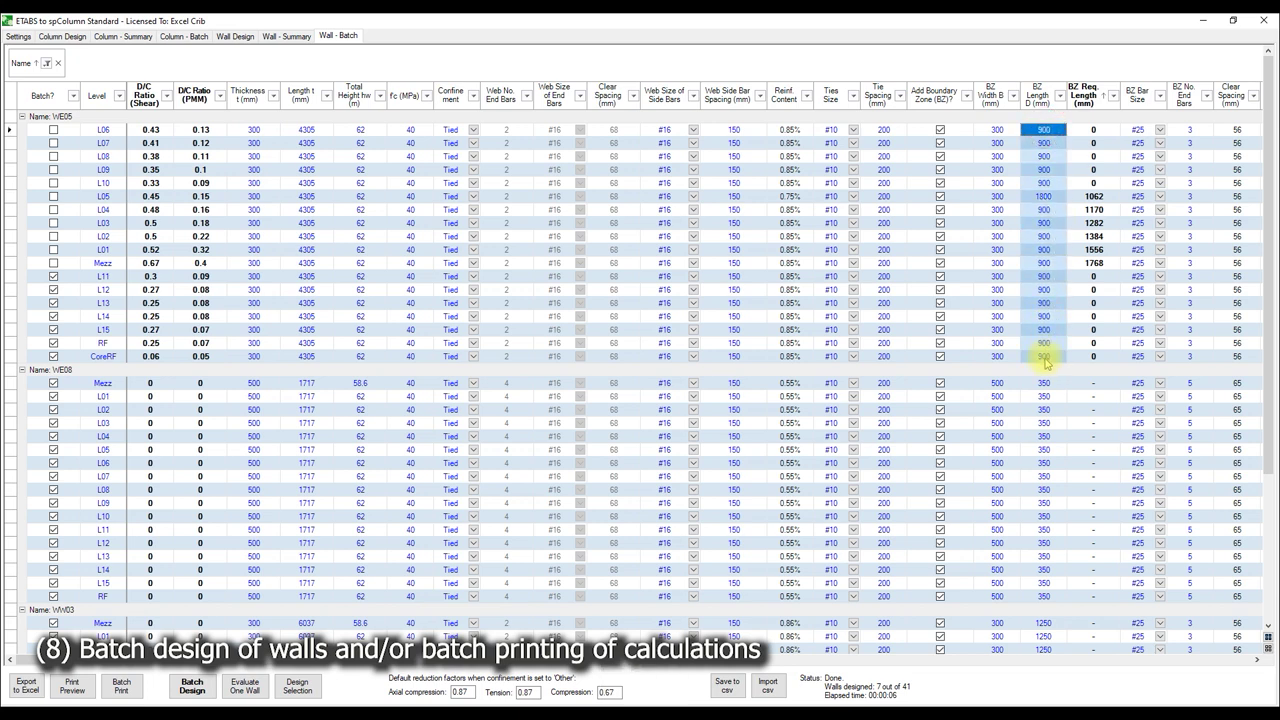
type("1800")
left_click(1090, 263)
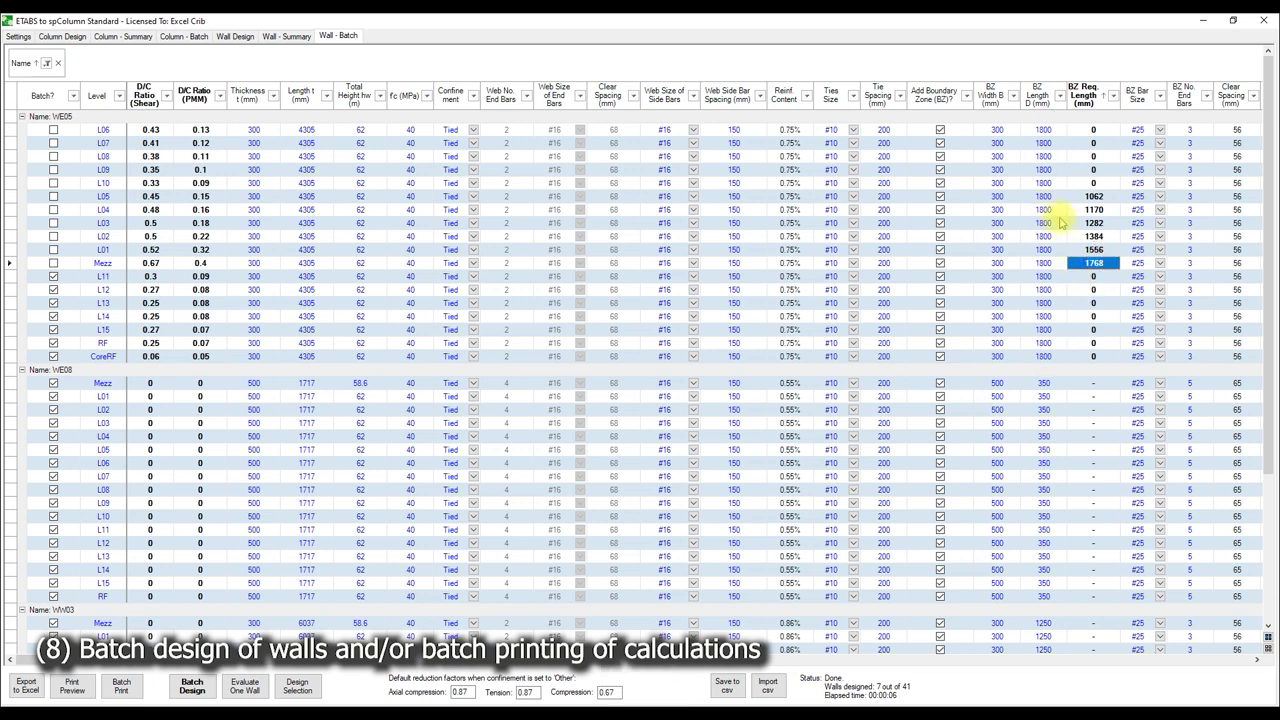
left_click_drag(1045, 197, 1055, 256)
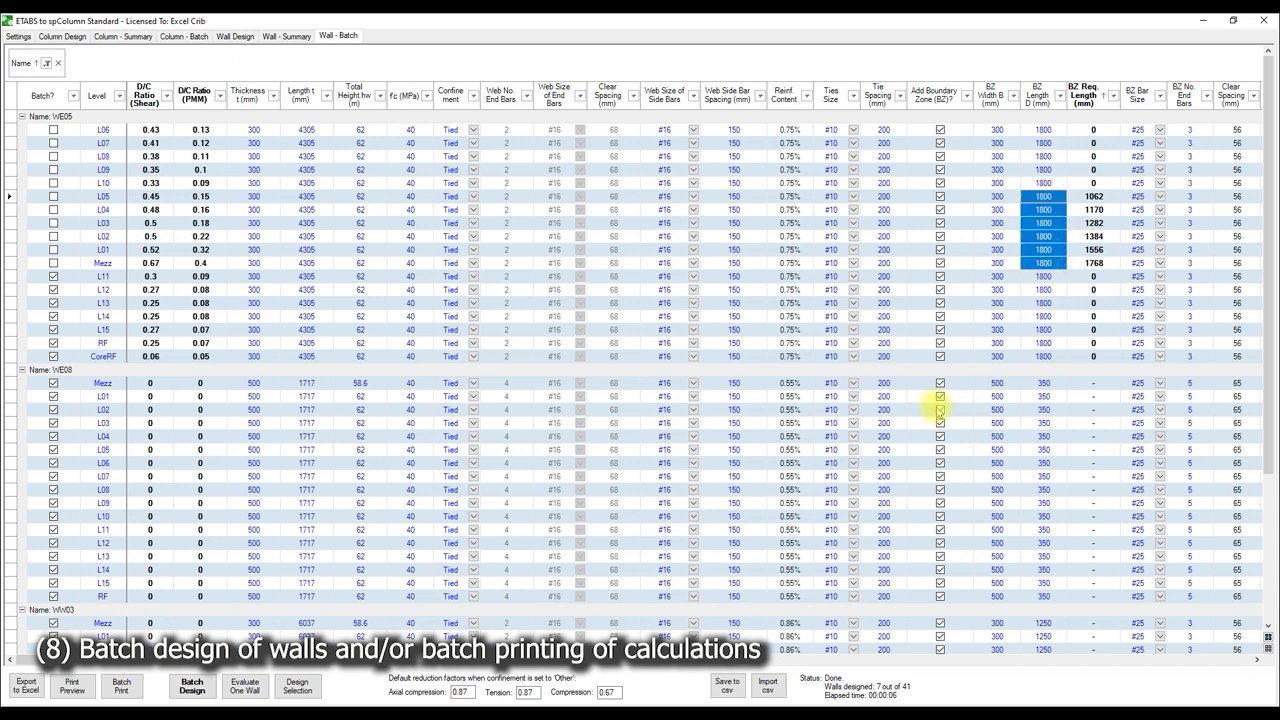
left_click_drag(1043, 133, 1043, 356)
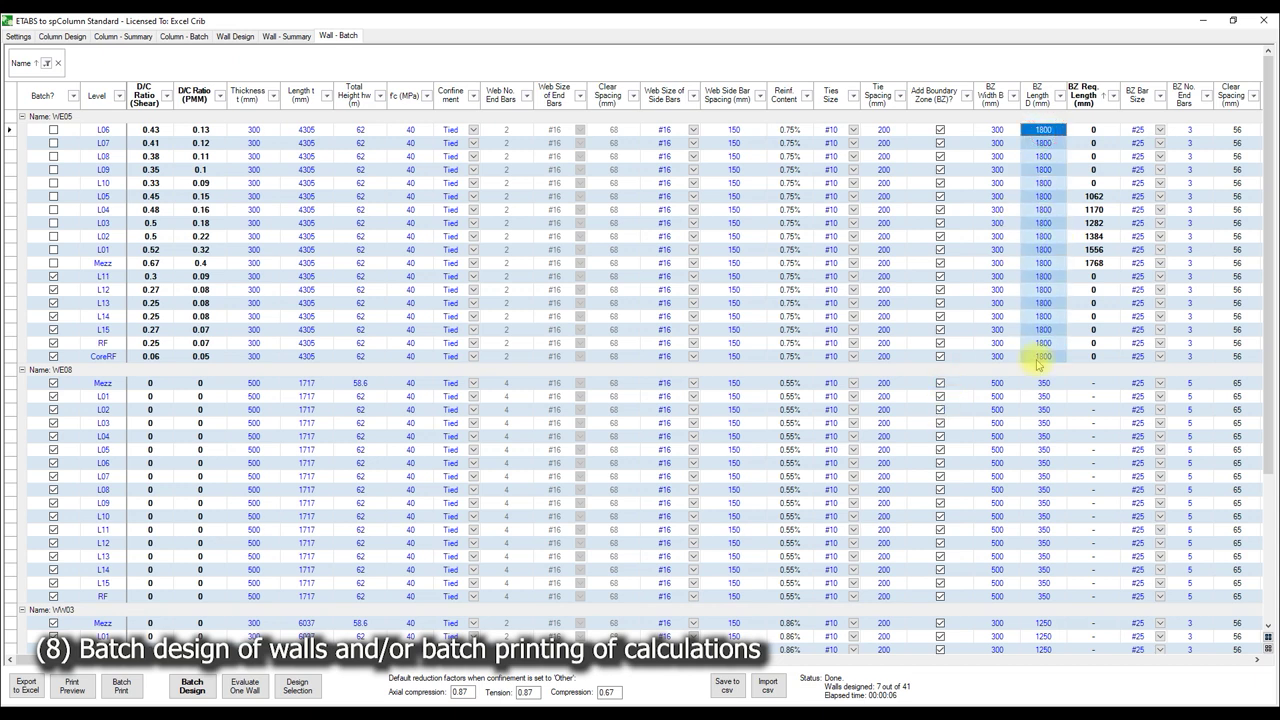
- Batch-design all 18 checked walls and review the NA depth and compressive stress results
left_click(298, 686)
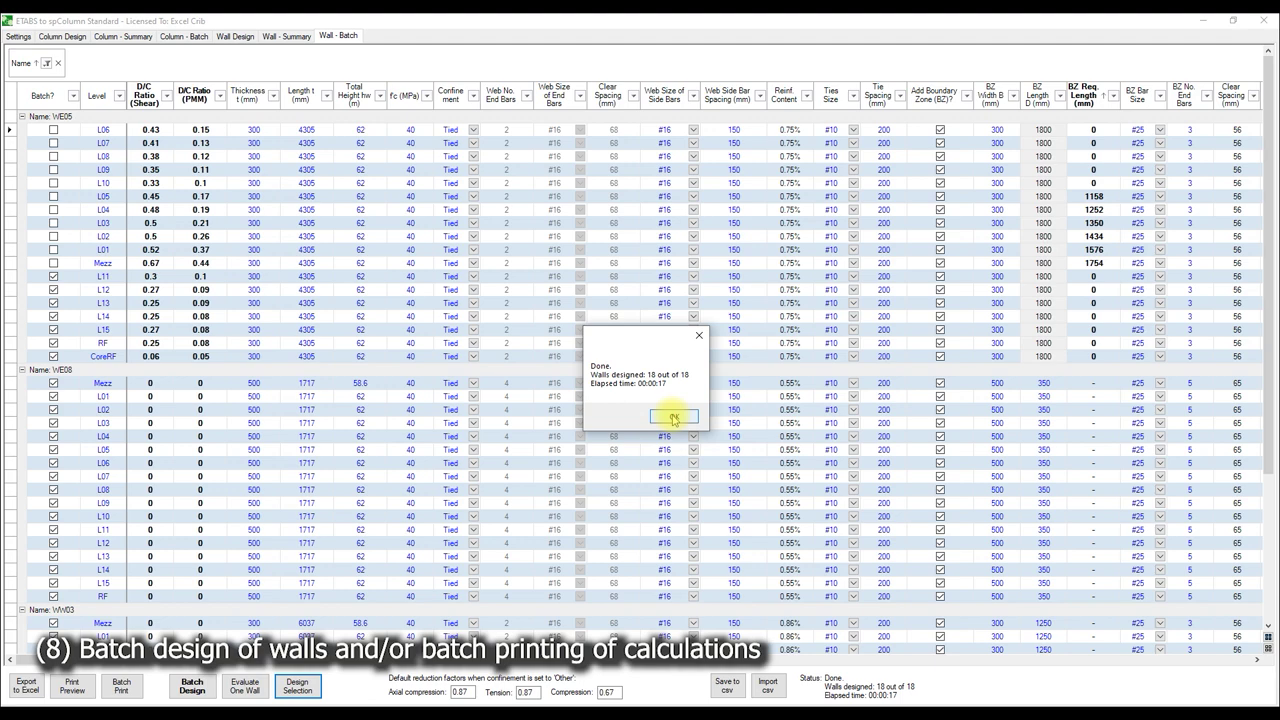
left_click(673, 417)
left_click_drag(519, 659, 1118, 605)
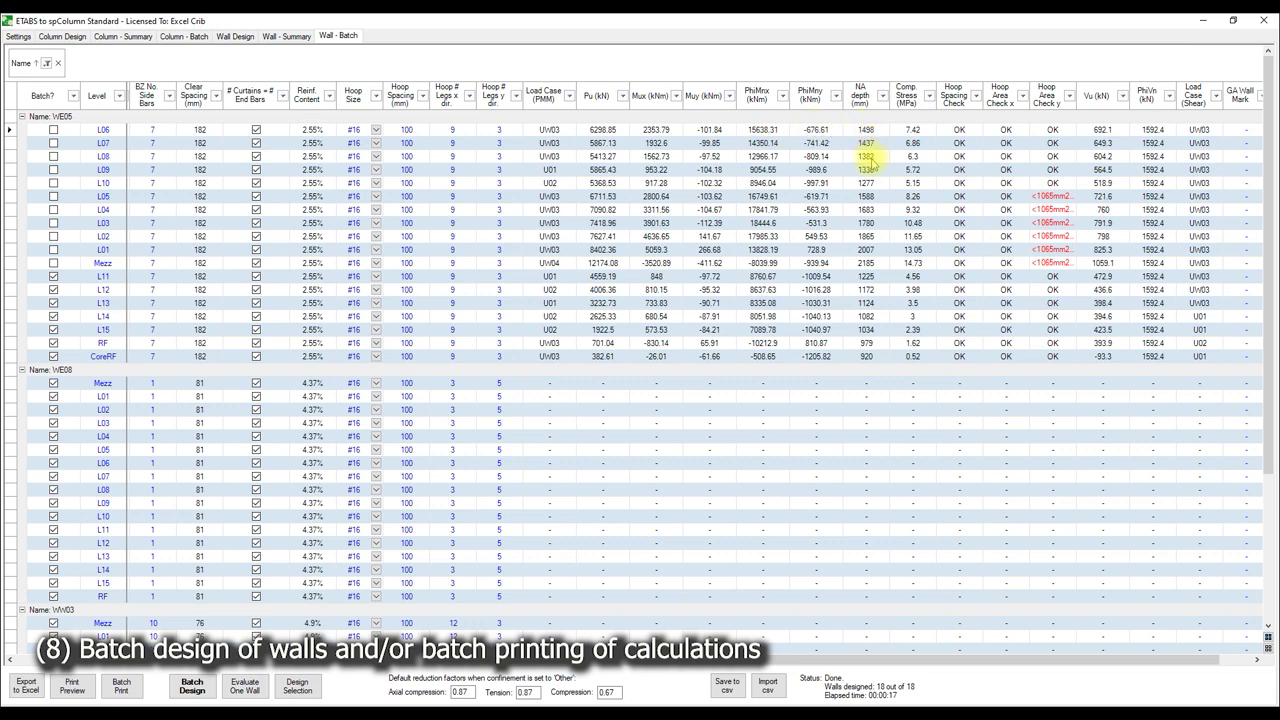
left_click(868, 157)
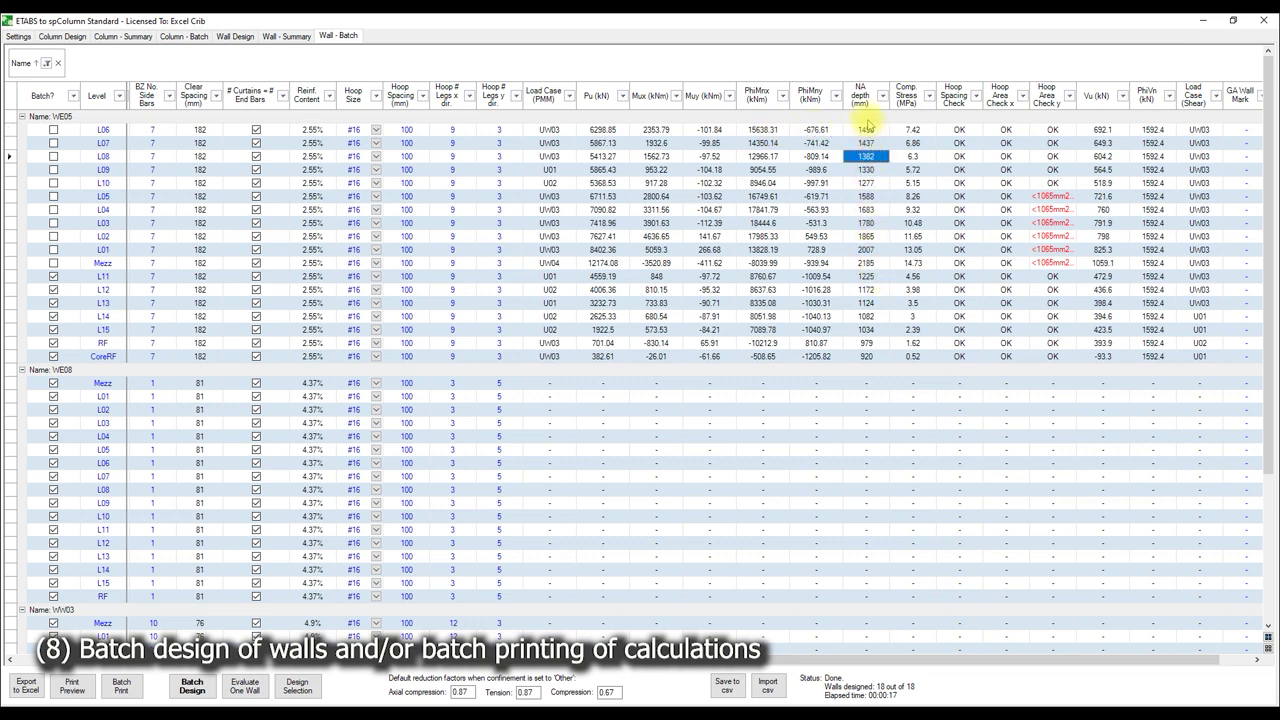
left_click(913, 143)
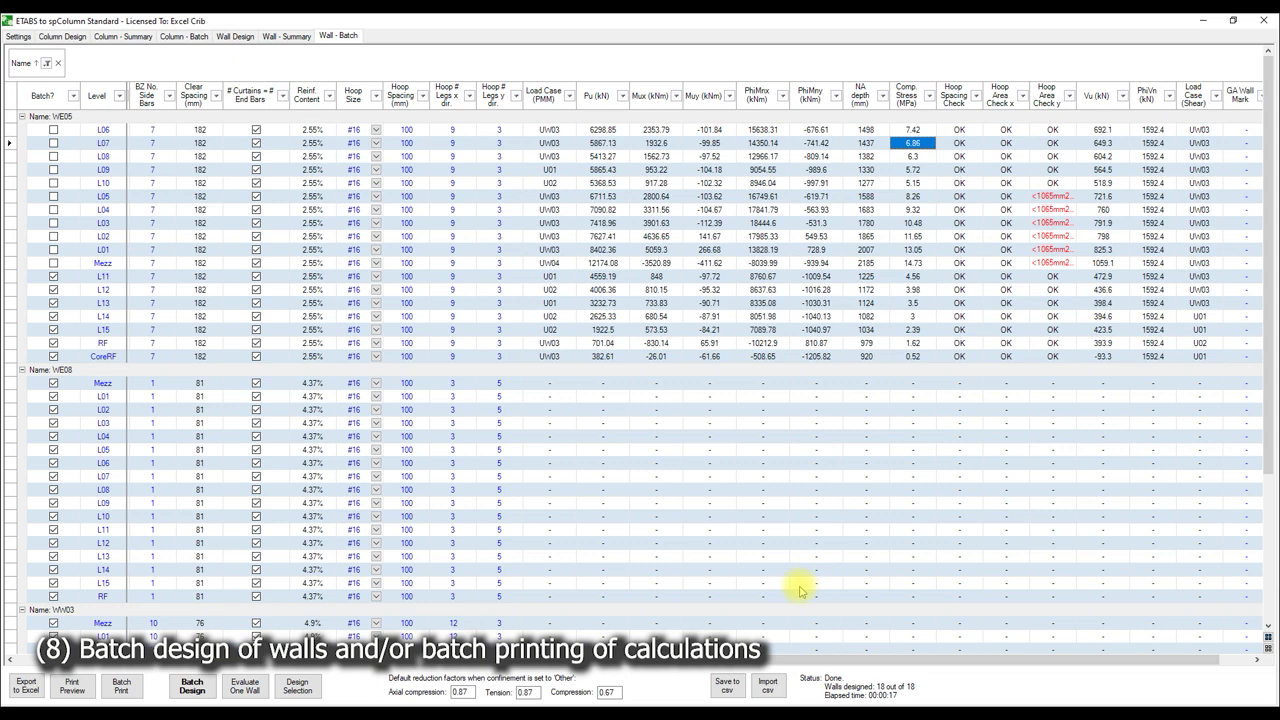
- Select WE05's L05 hoop check row and evaluate that wall alone in Wall Design
left_click_drag(766, 655, 928, 655)
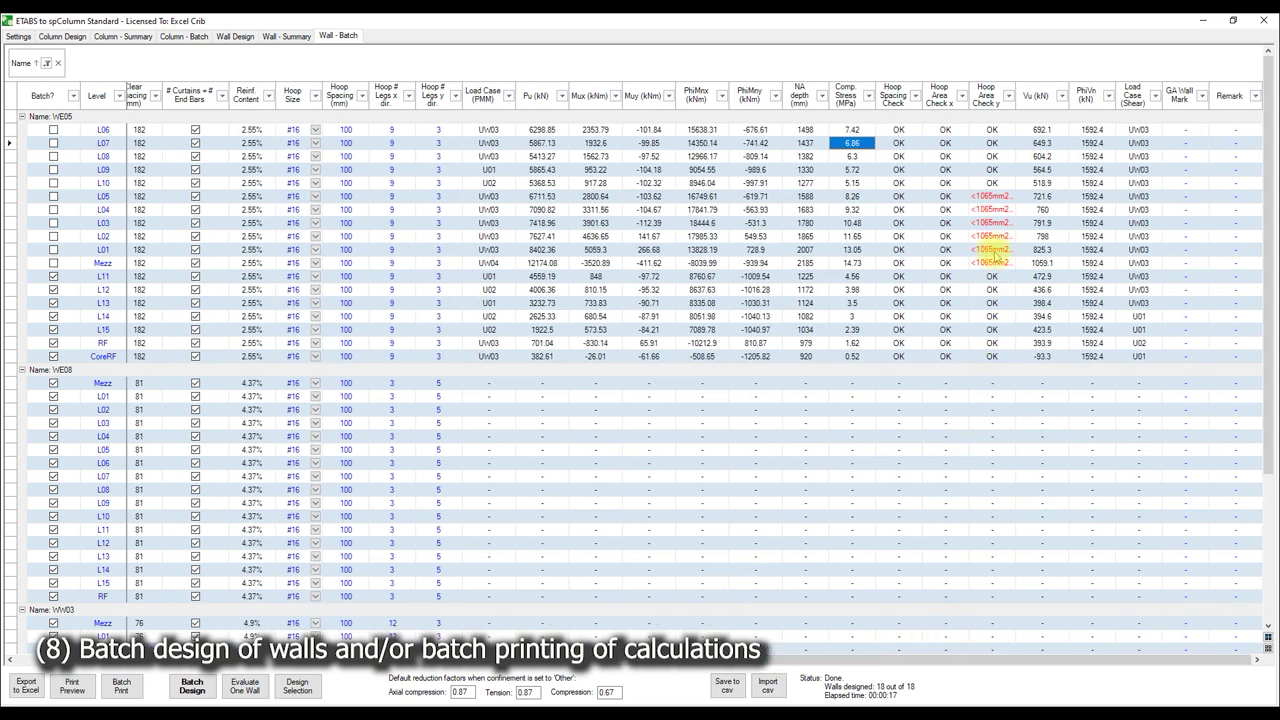
left_click(989, 198)
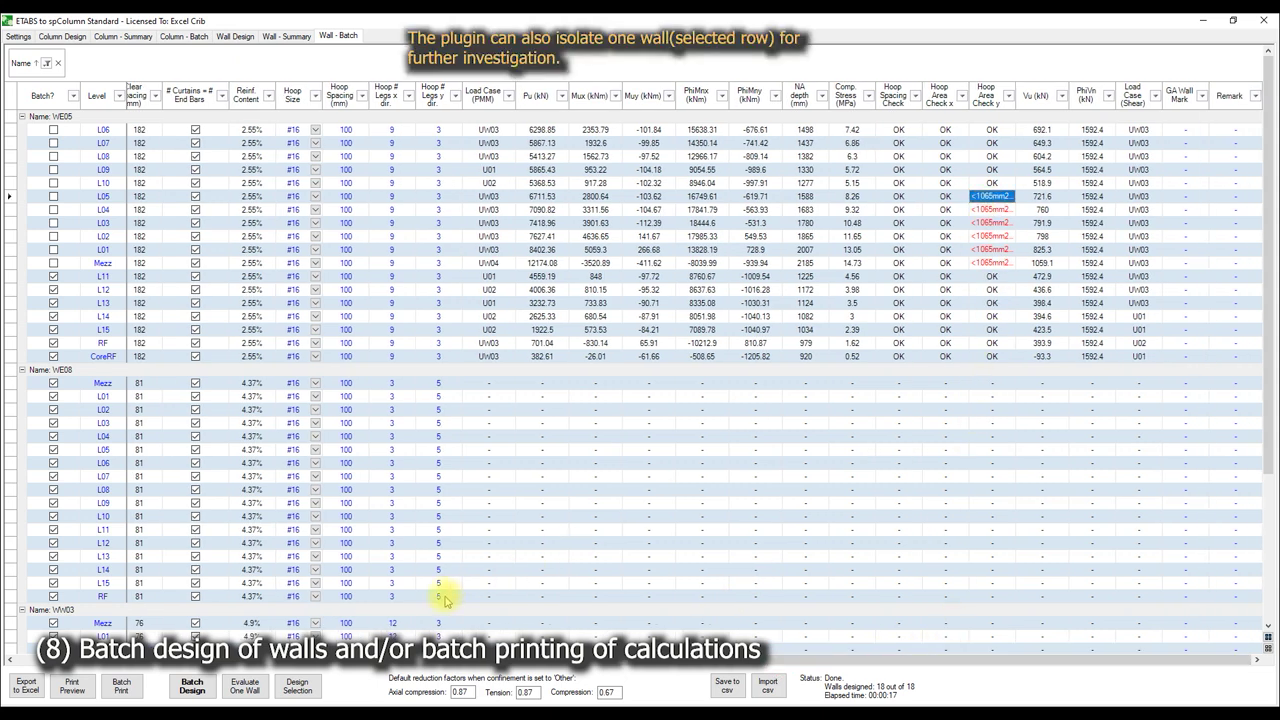
left_click(247, 686)
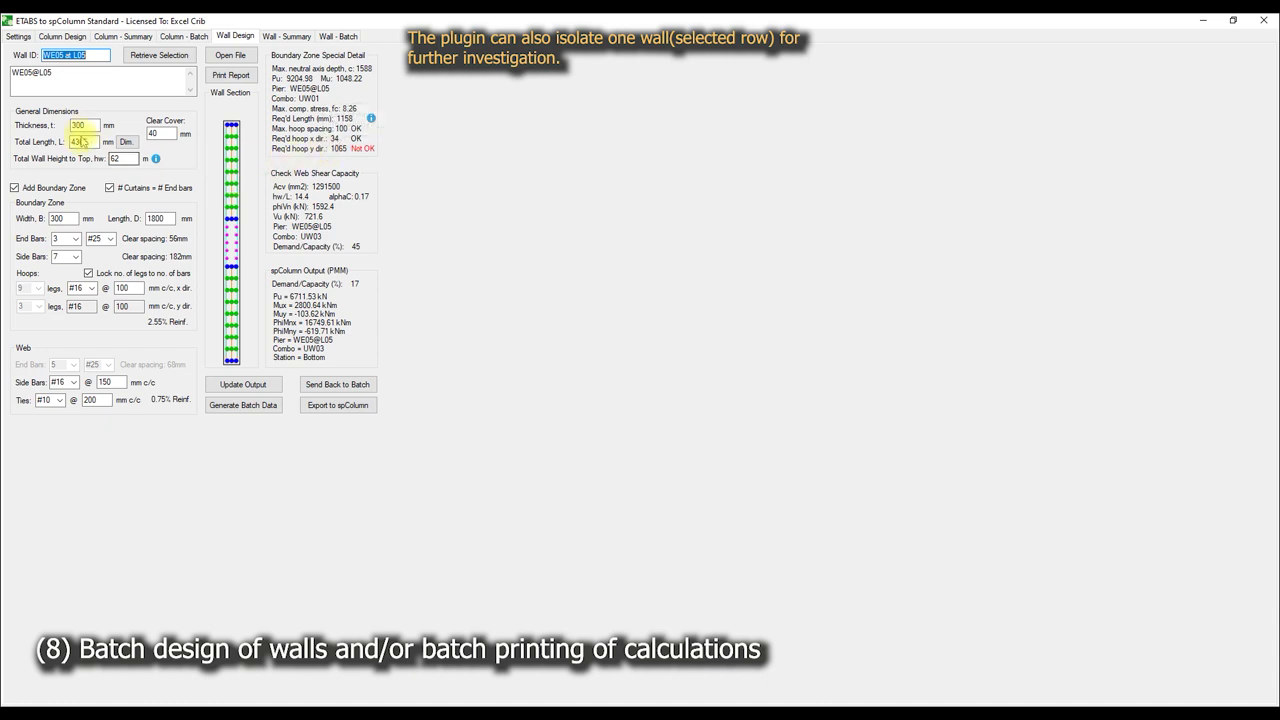
double_click(88, 127)
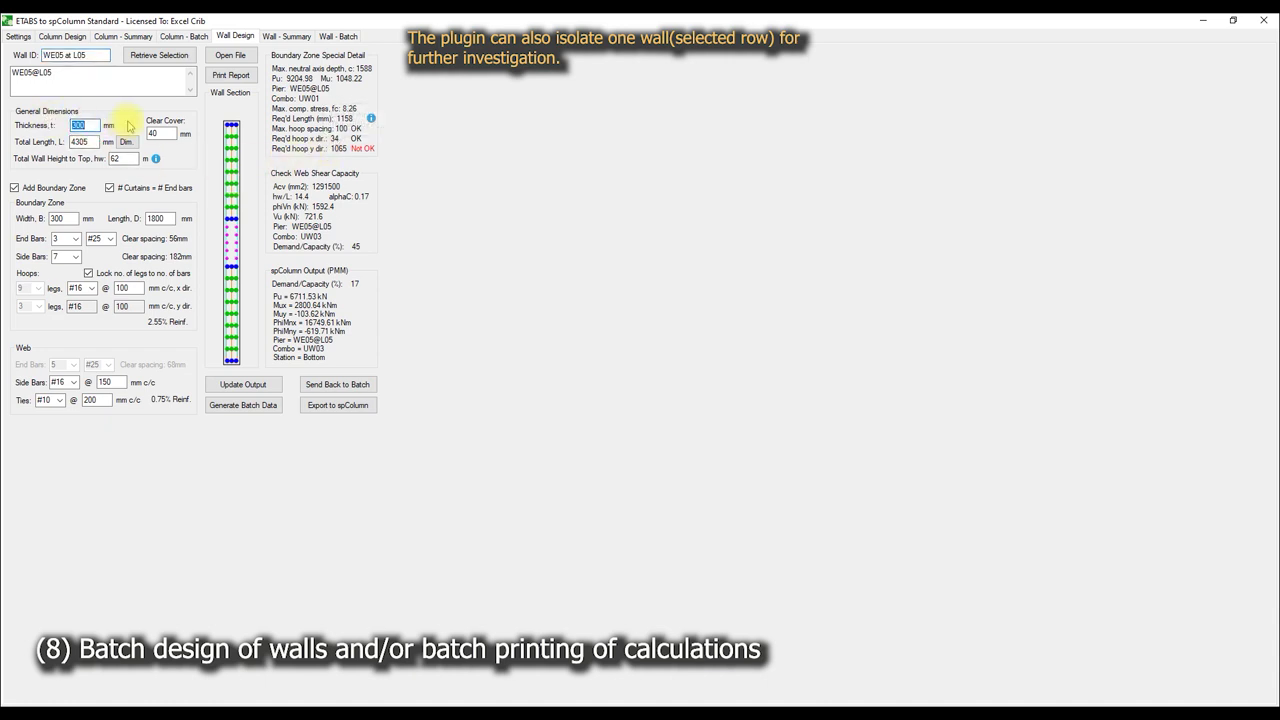
- Set thickness 500 mm, 4 boundary end bars and #19 web side bars, then update output
type("500")
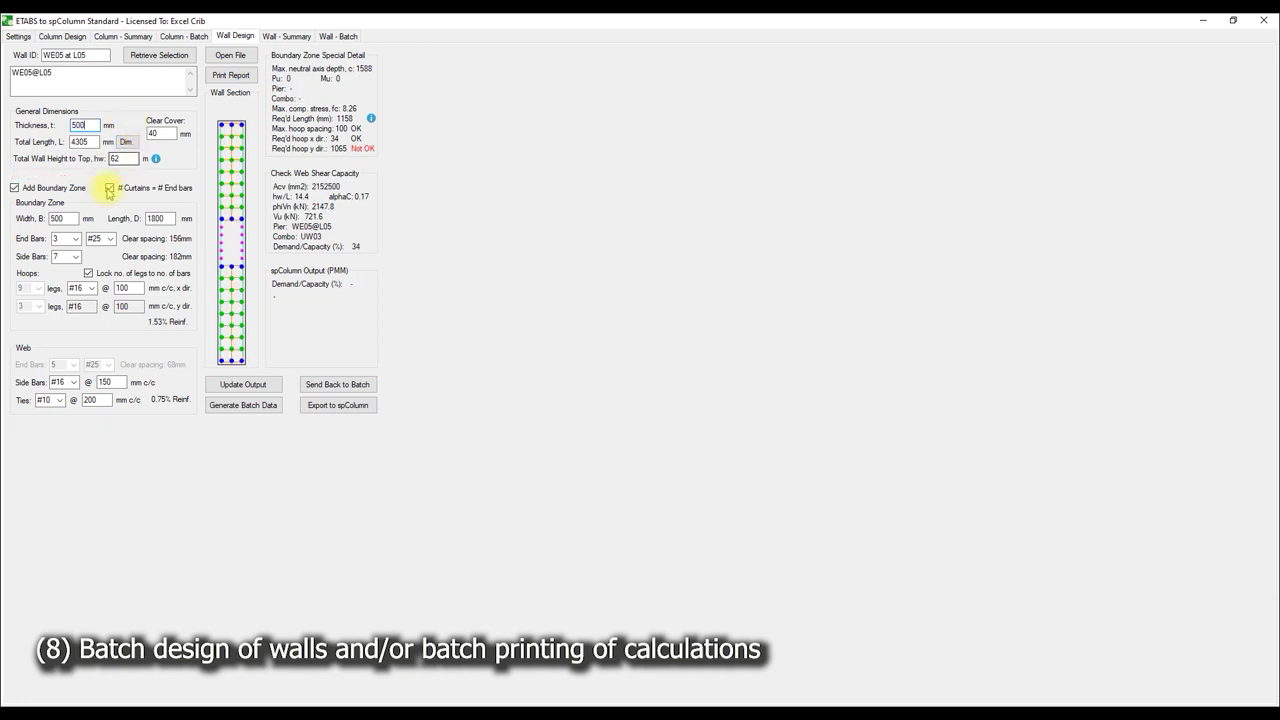
left_click(74, 239)
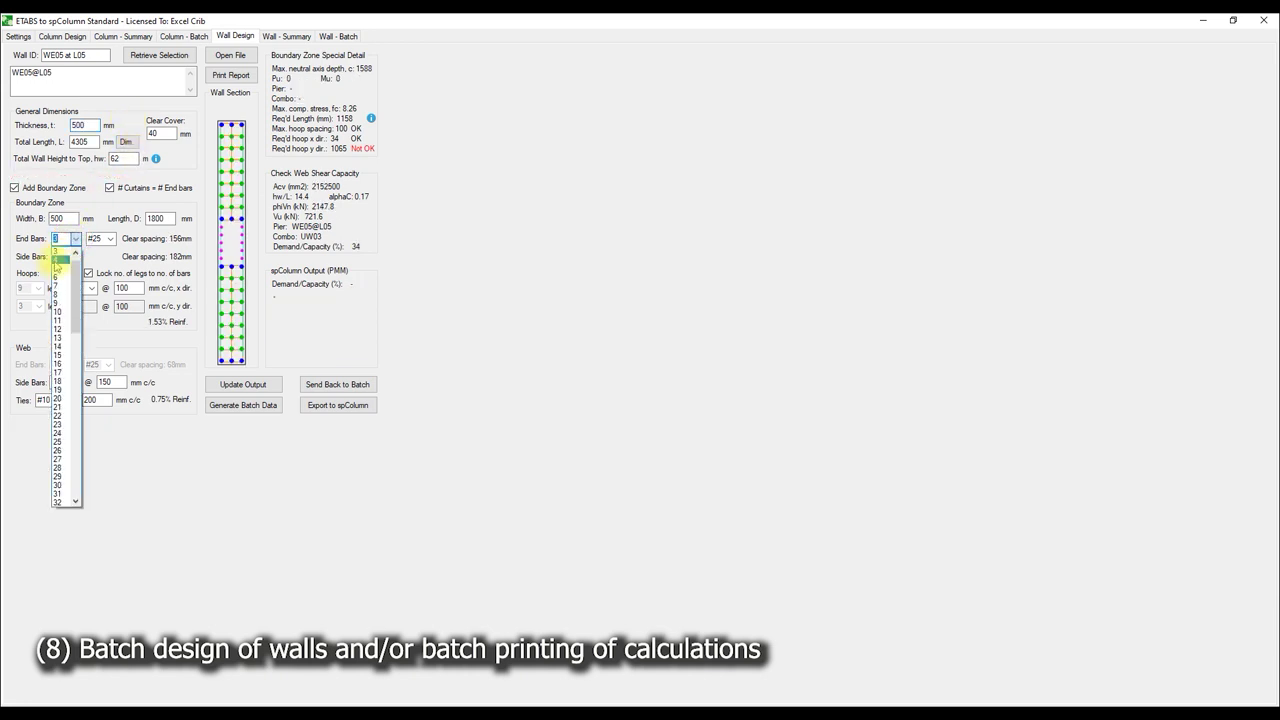
left_click(57, 259)
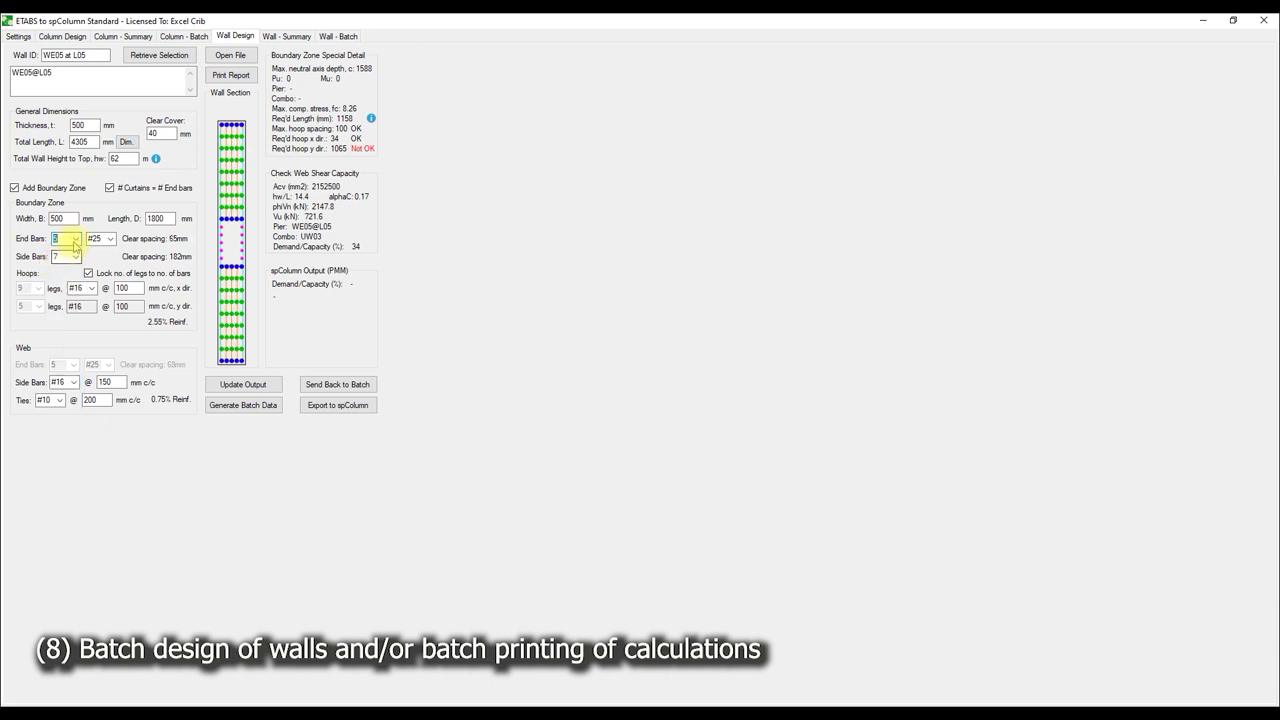
left_click(74, 241)
left_click(66, 259)
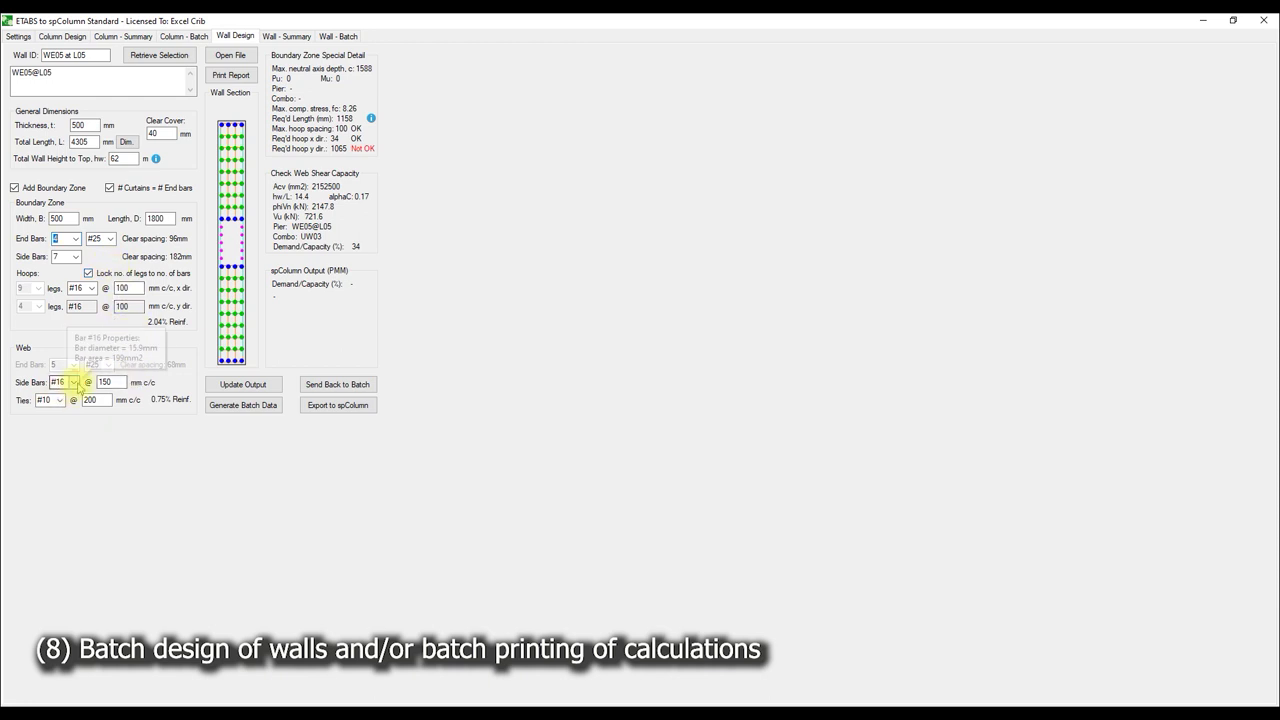
left_click(74, 382)
left_click(58, 403)
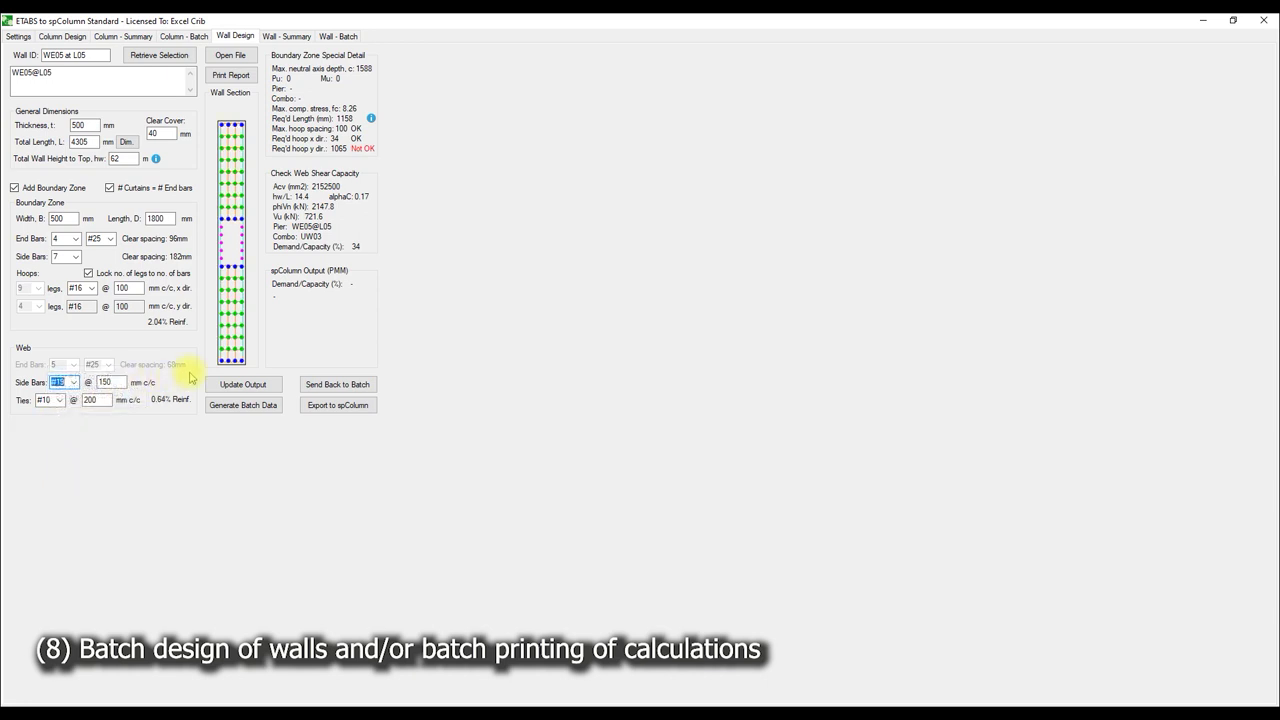
left_click(243, 384)
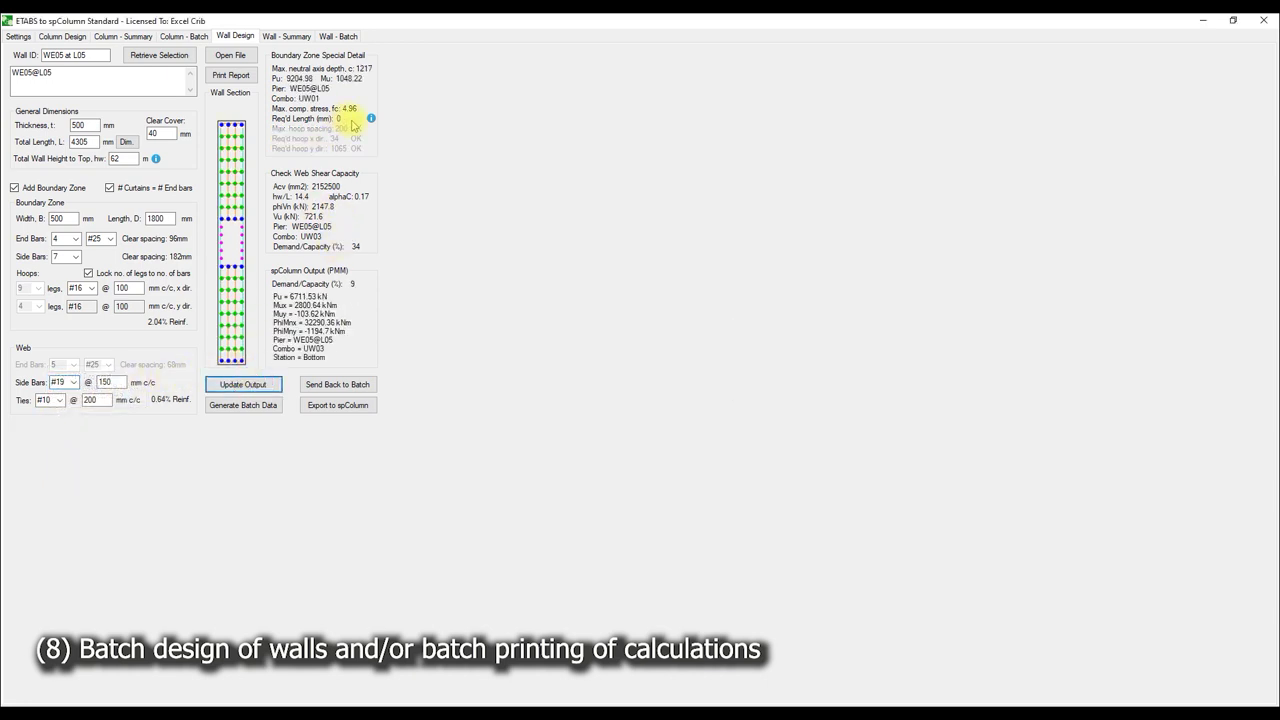
- Set boundary zone Length D to 1000 mm with 3 BZ side bars, update output, and print the report
double_click(165, 222)
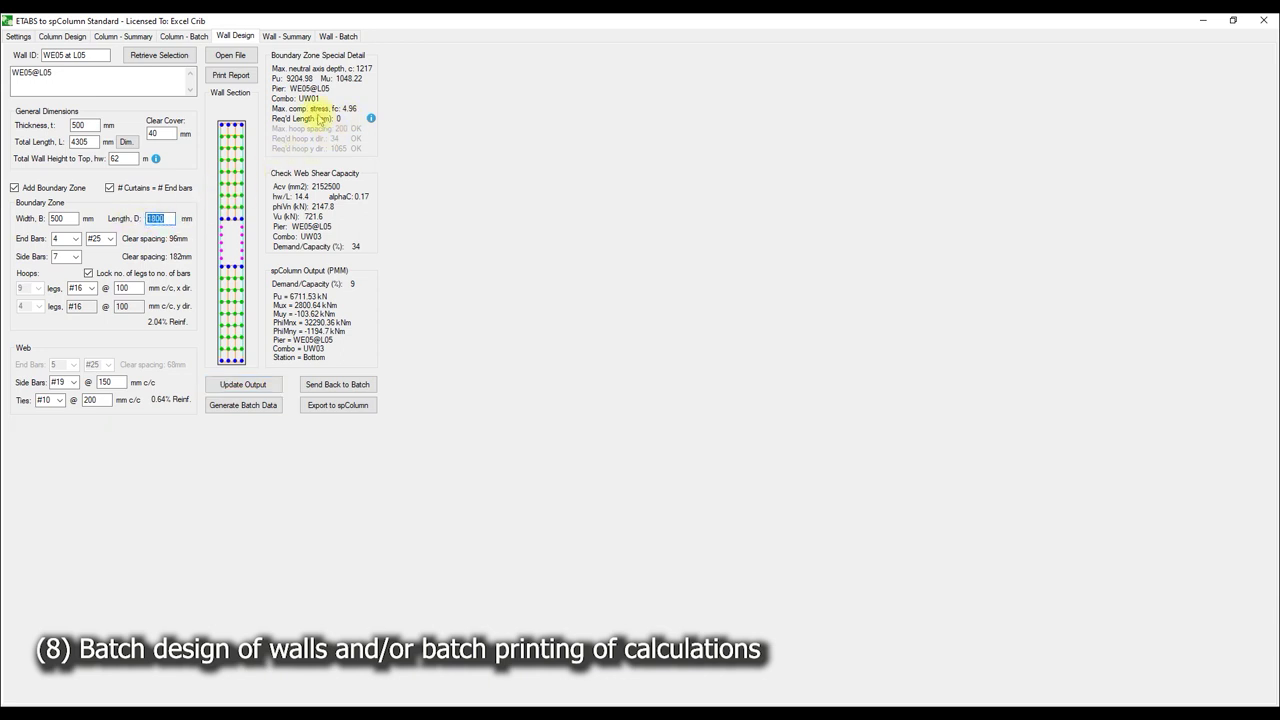
type("100")
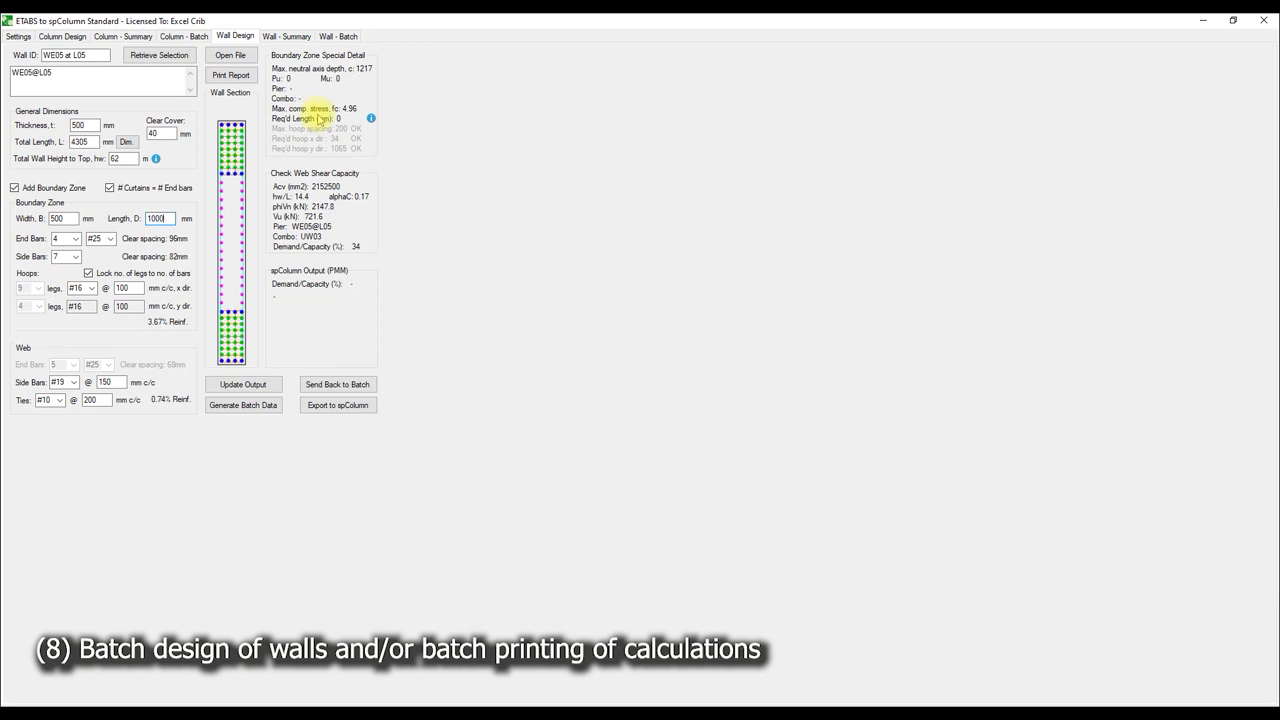
left_click(76, 257)
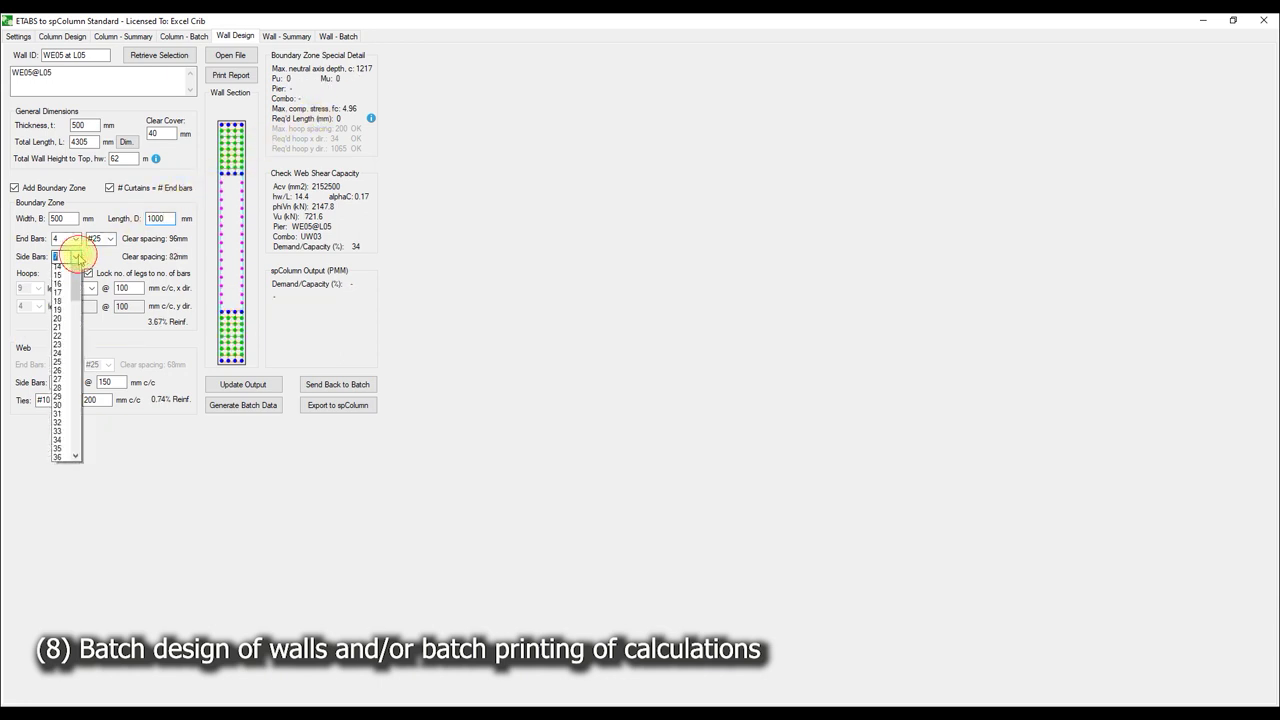
left_click(64, 284)
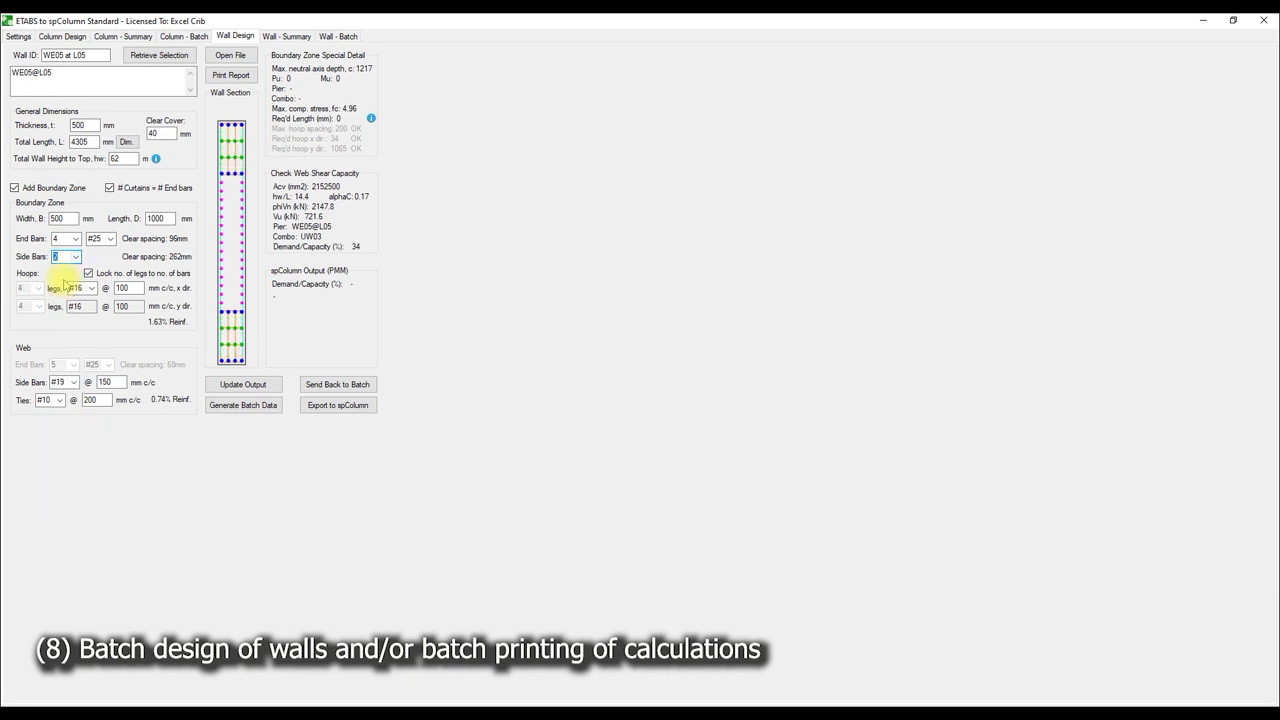
left_click(75, 258)
left_click(64, 279)
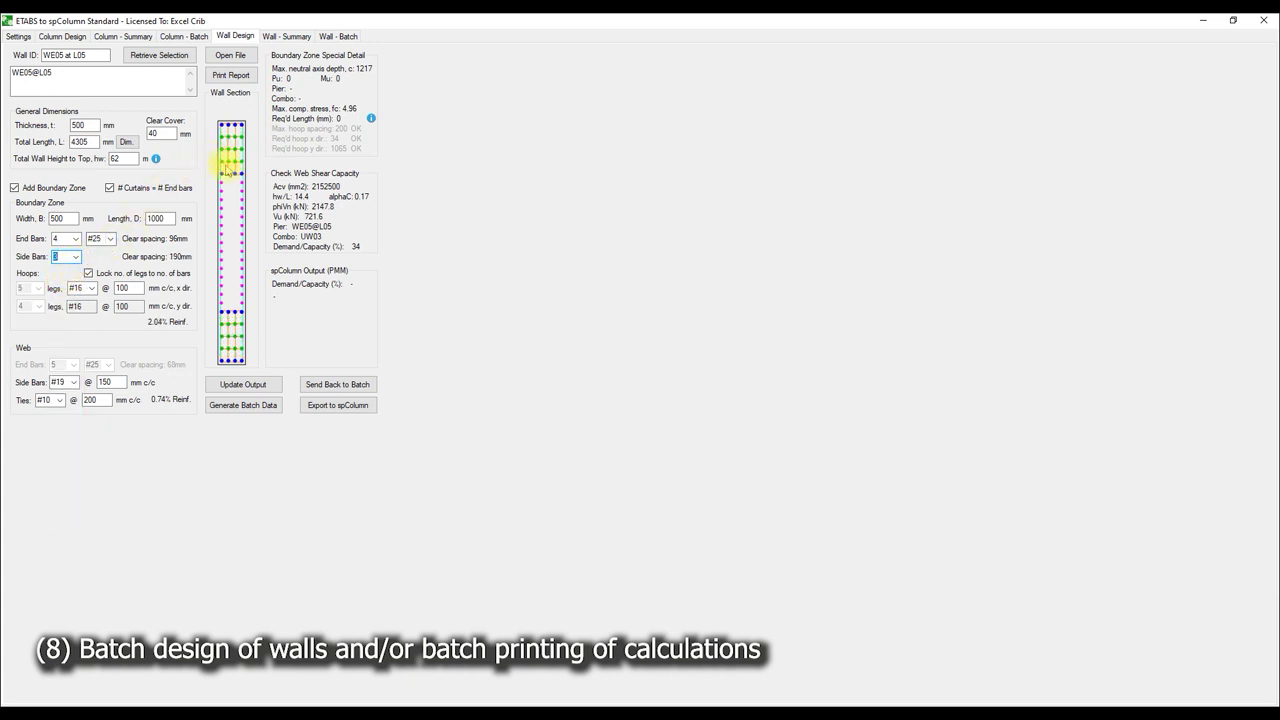
left_click(236, 390)
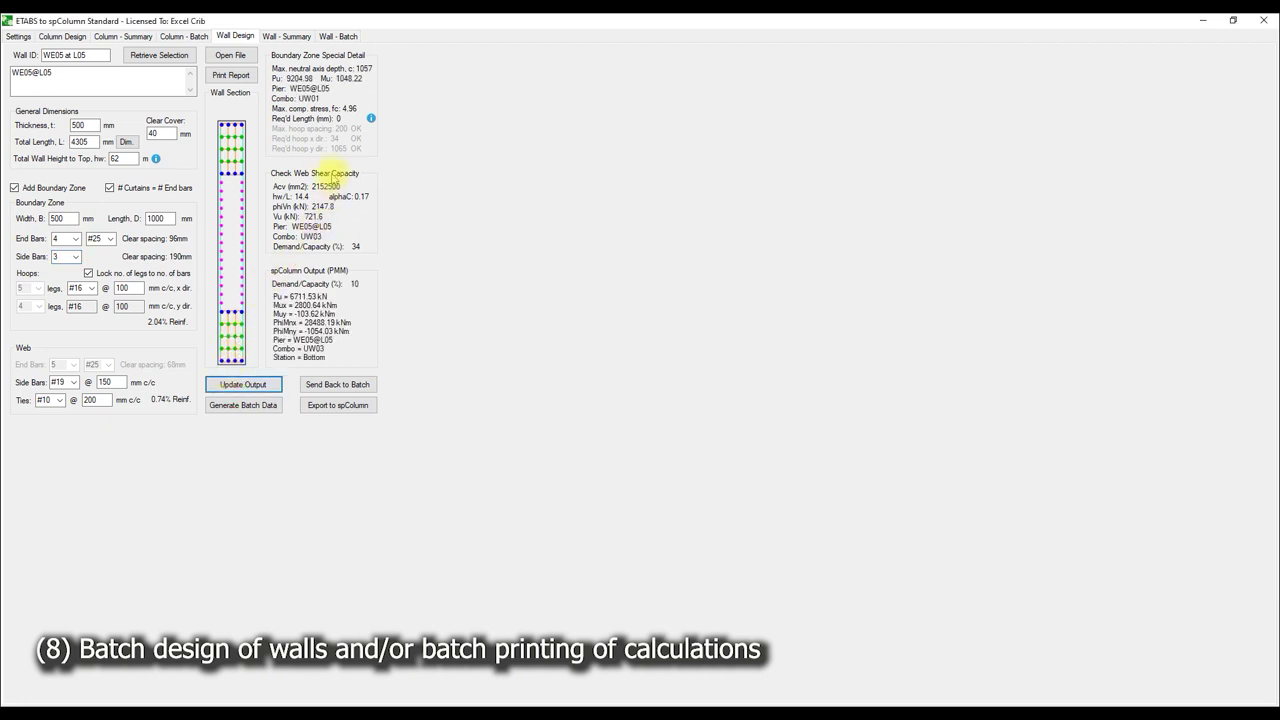
left_click(242, 80)
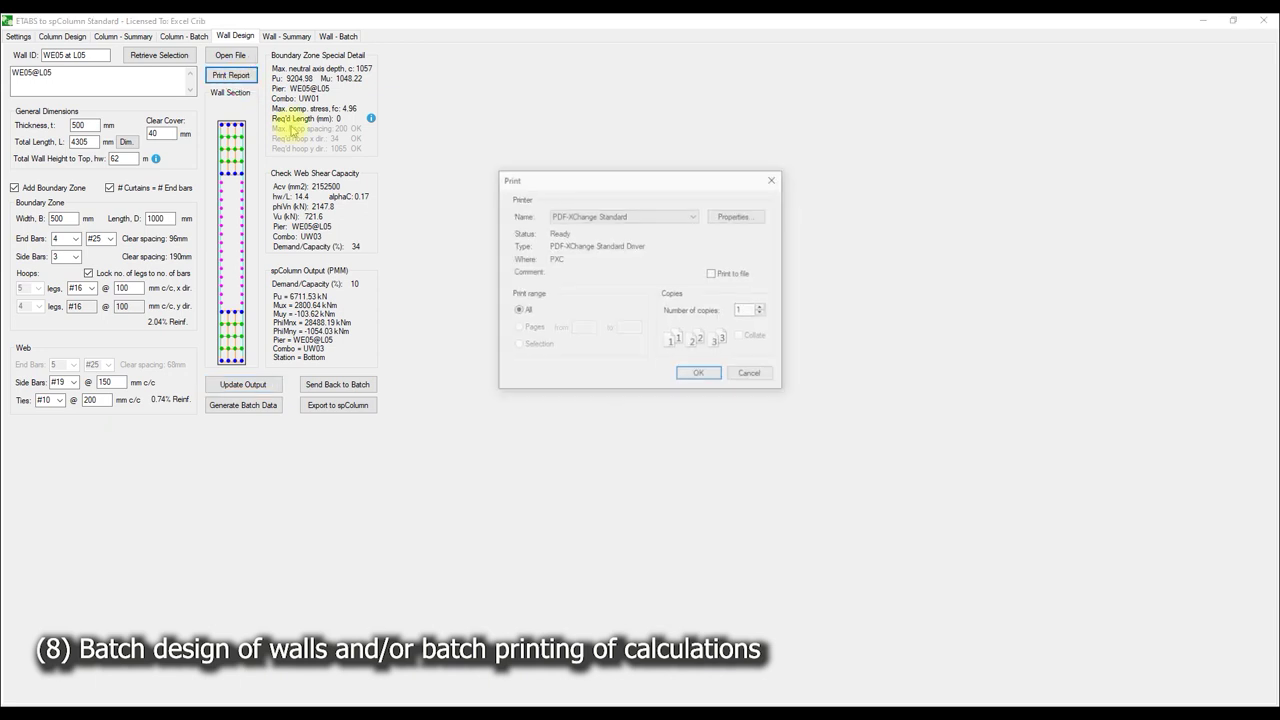
- Save the printed report as the PDF 'Pier WE05 at L05'
left_click(706, 374)
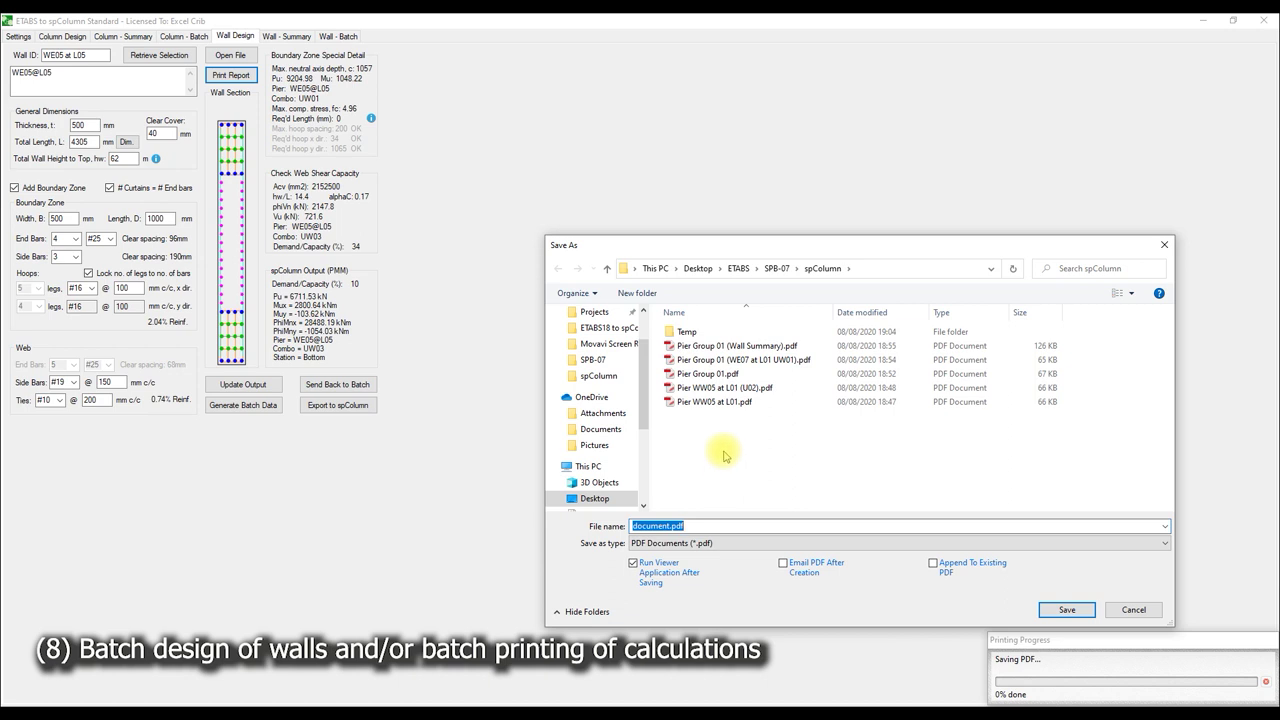
type("Poer ")
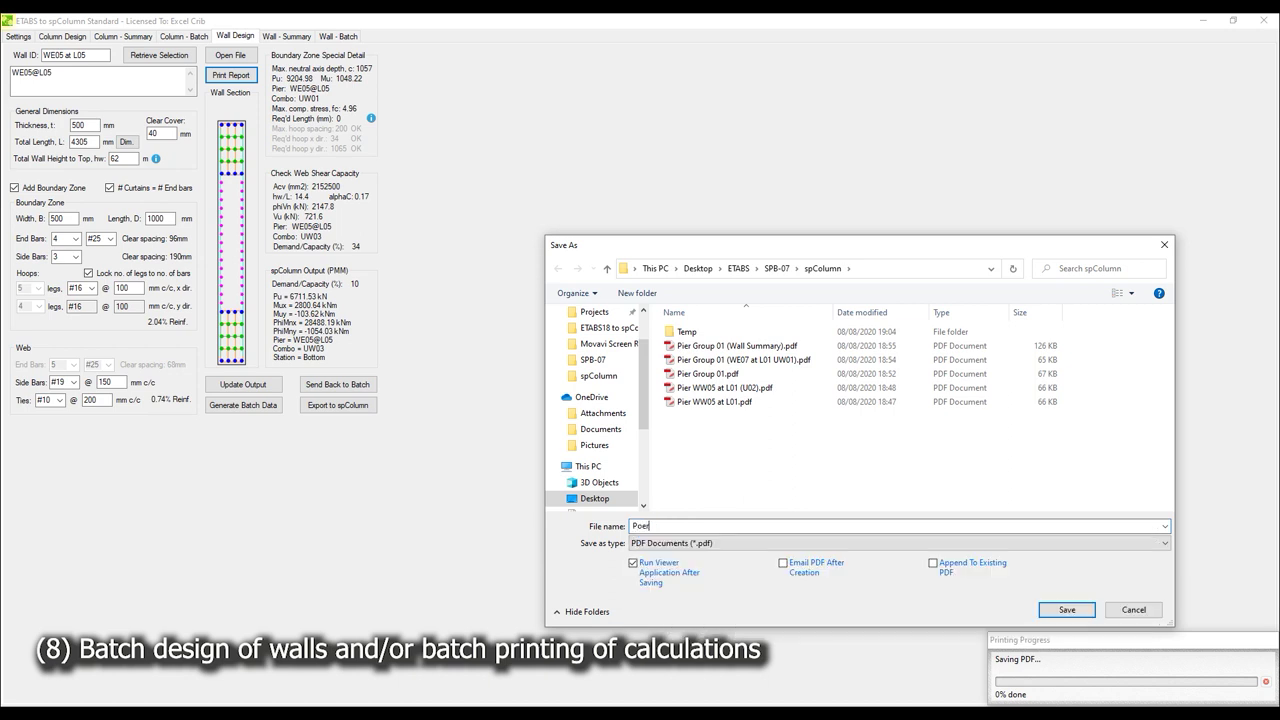
type("W")
key("BackSpace")
key("BackSpace")
key("BackSpace")
type("ier W")
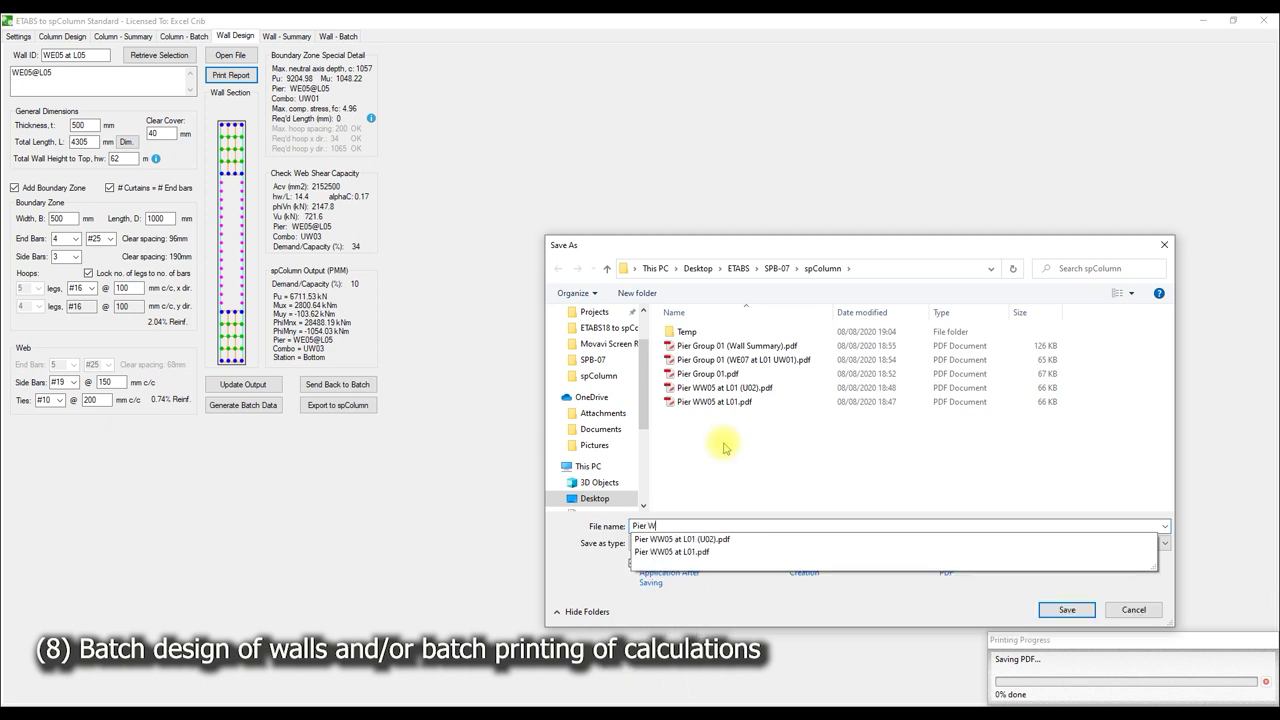
type("05")
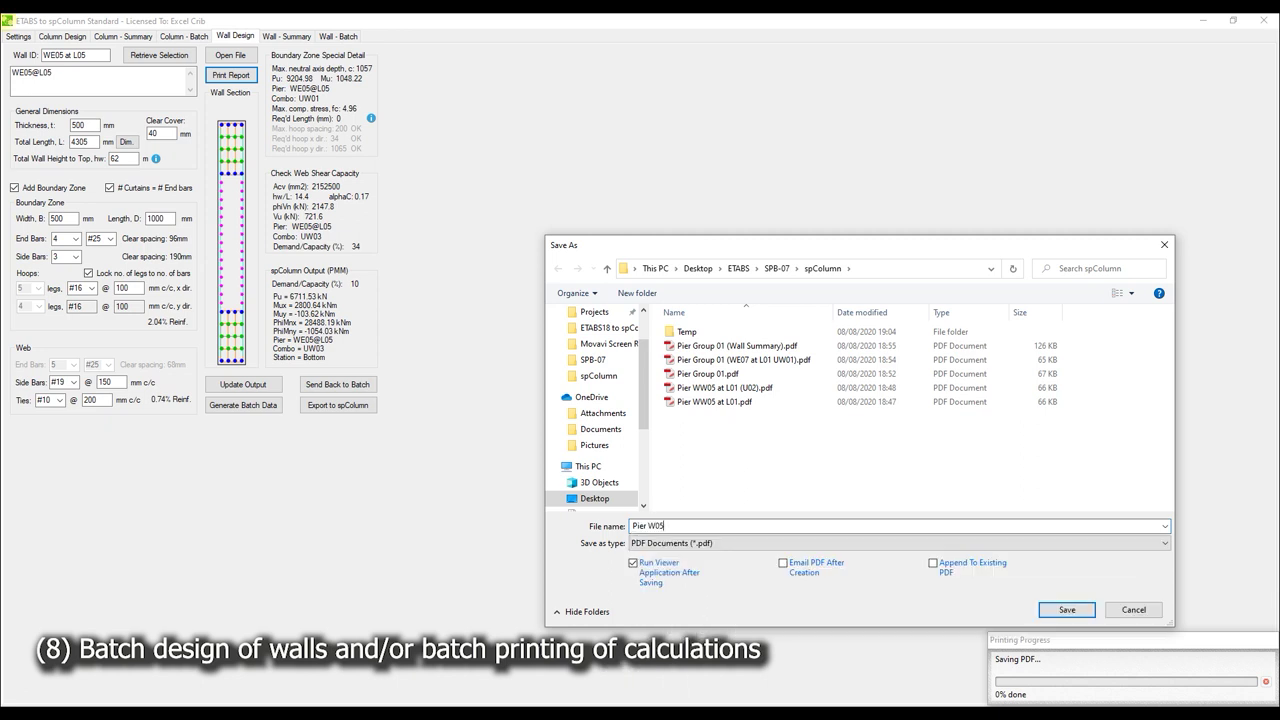
key("Left")
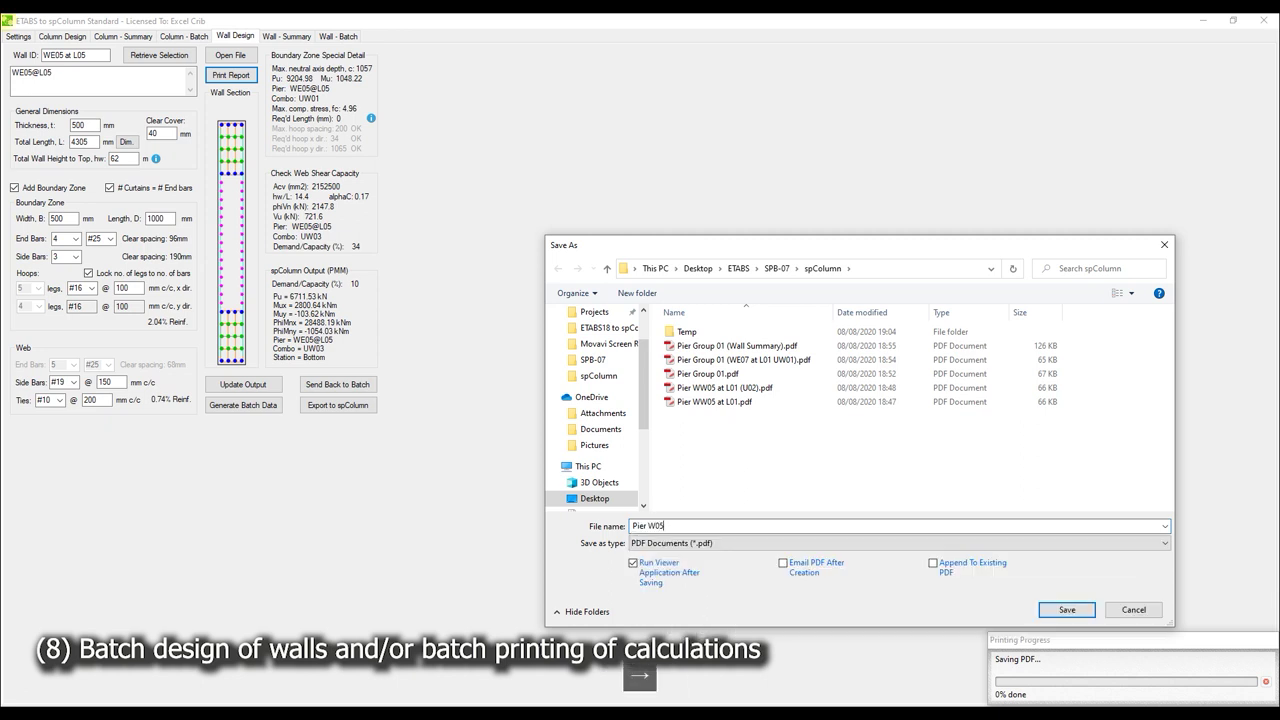
type("E")
key("Right")
key("Right")
type("at L")
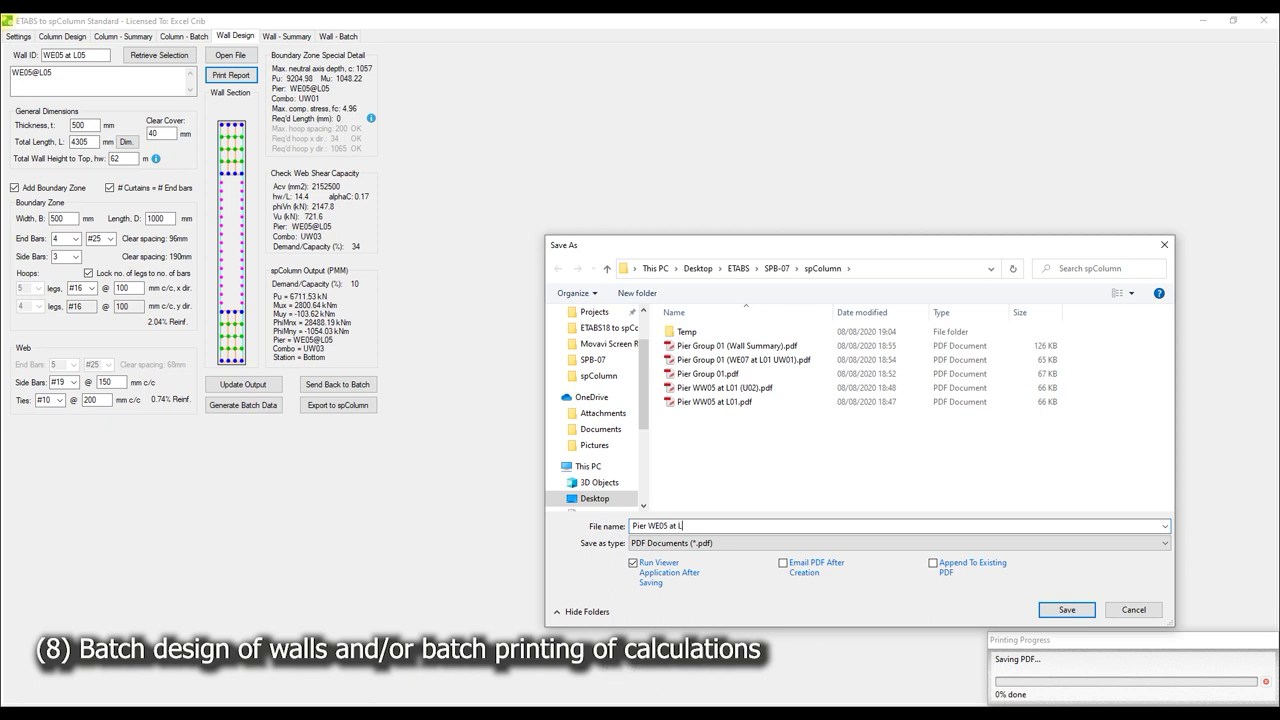
key("Return")
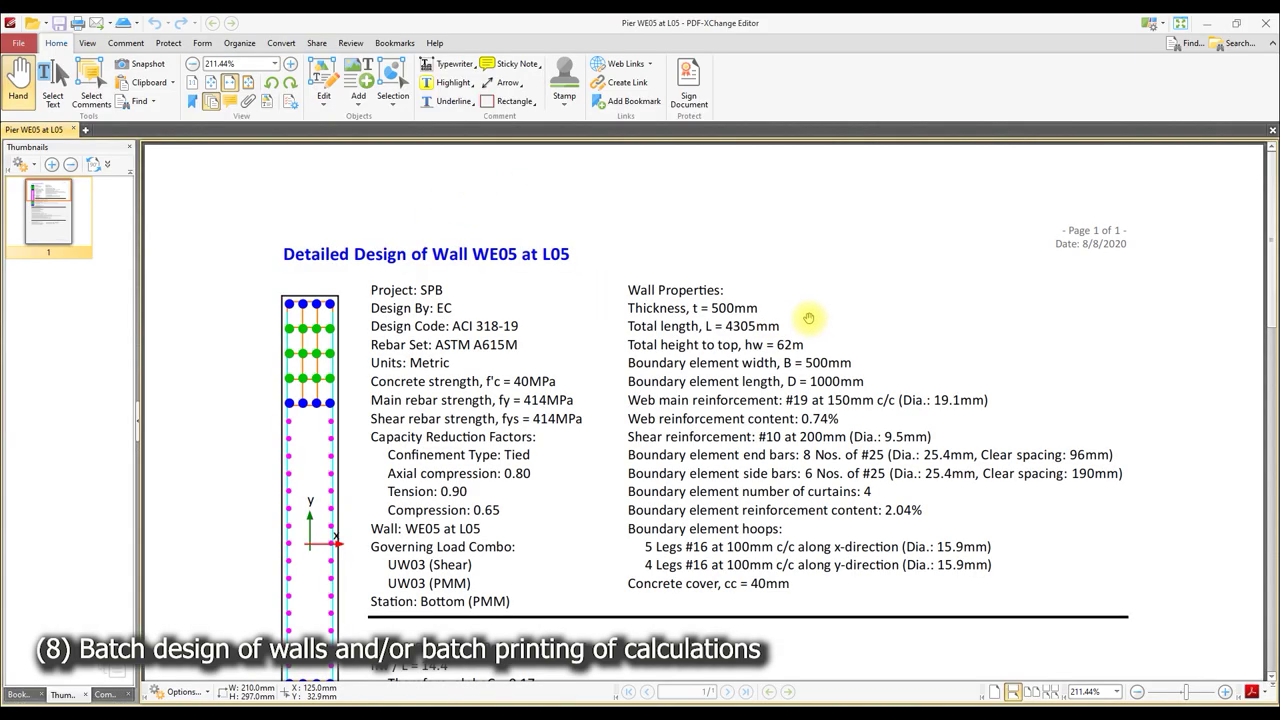
- Read through the report (shear 0.34 OK, PMM 0.1 OK), then close PDF-XChange Editor
scroll(545, 318, "down", 1, "ctrl")
scroll(545, 318, "down", 2)
scroll(545, 318, "down", 2)
scroll(545, 320, "down", 2)
scroll(550, 330, "down", 1)
scroll(575, 430, "down", 2)
scroll(580, 496, "down", 1)
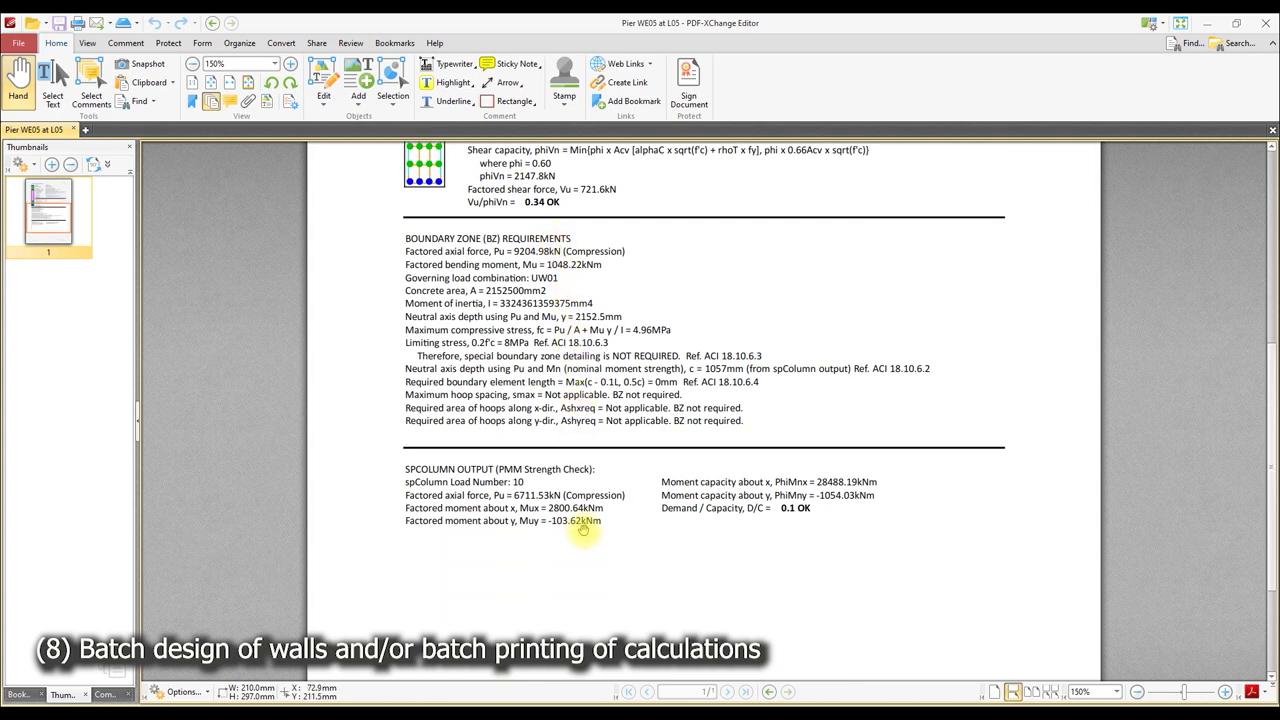
left_click(1264, 22)
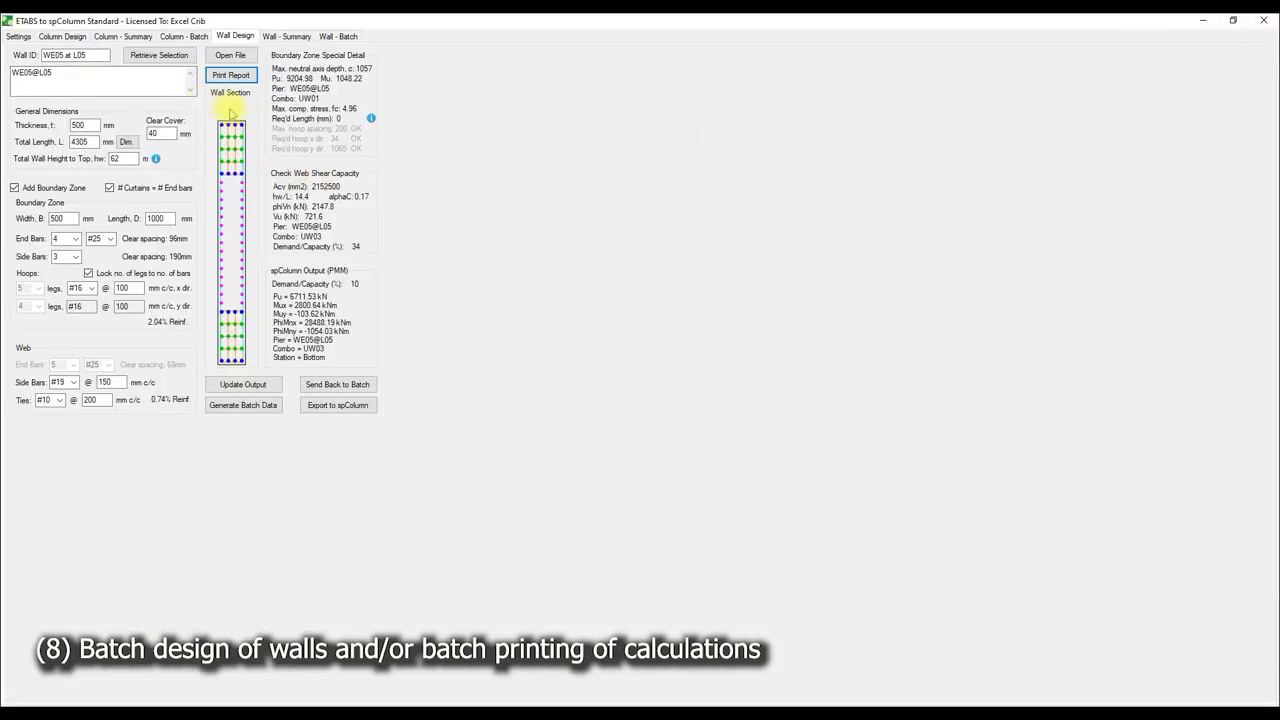
- Send the revised WE05 to the batch table and verify L05's axial load, 500 mm thickness and 1000 mm boundary length
left_click(347, 390)
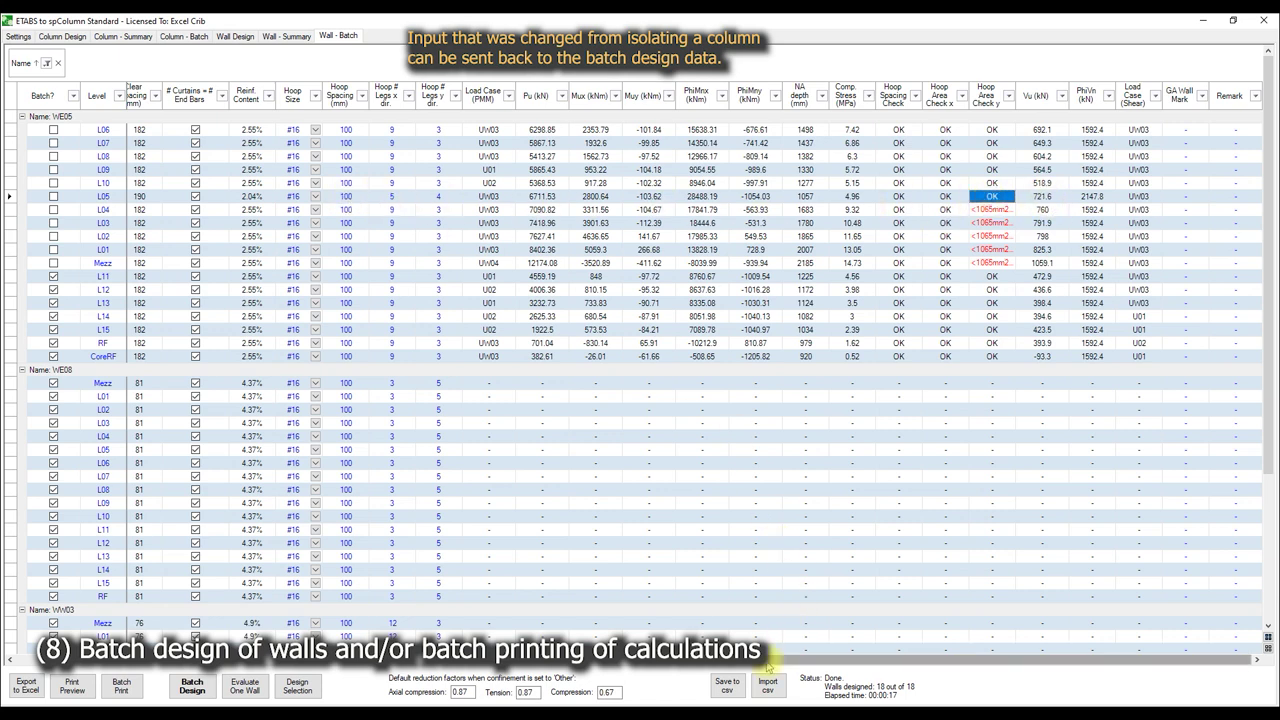
left_click_drag(770, 664, 710, 664)
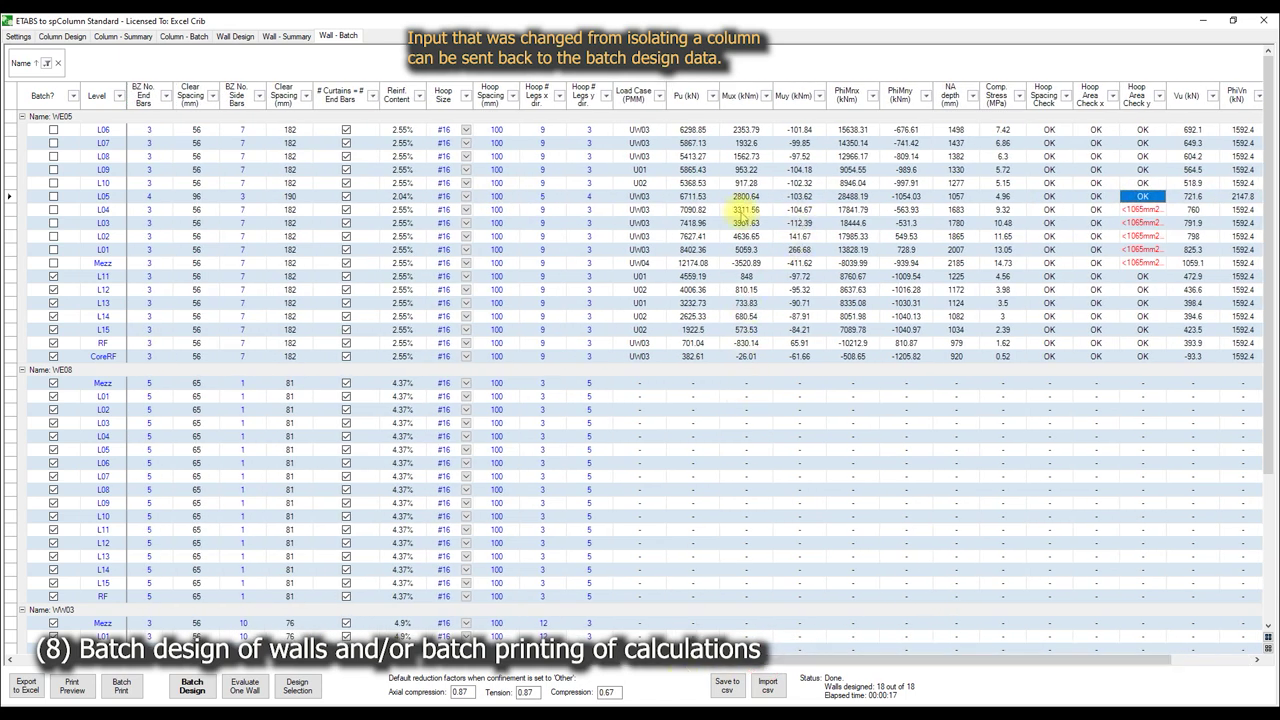
left_click(693, 197)
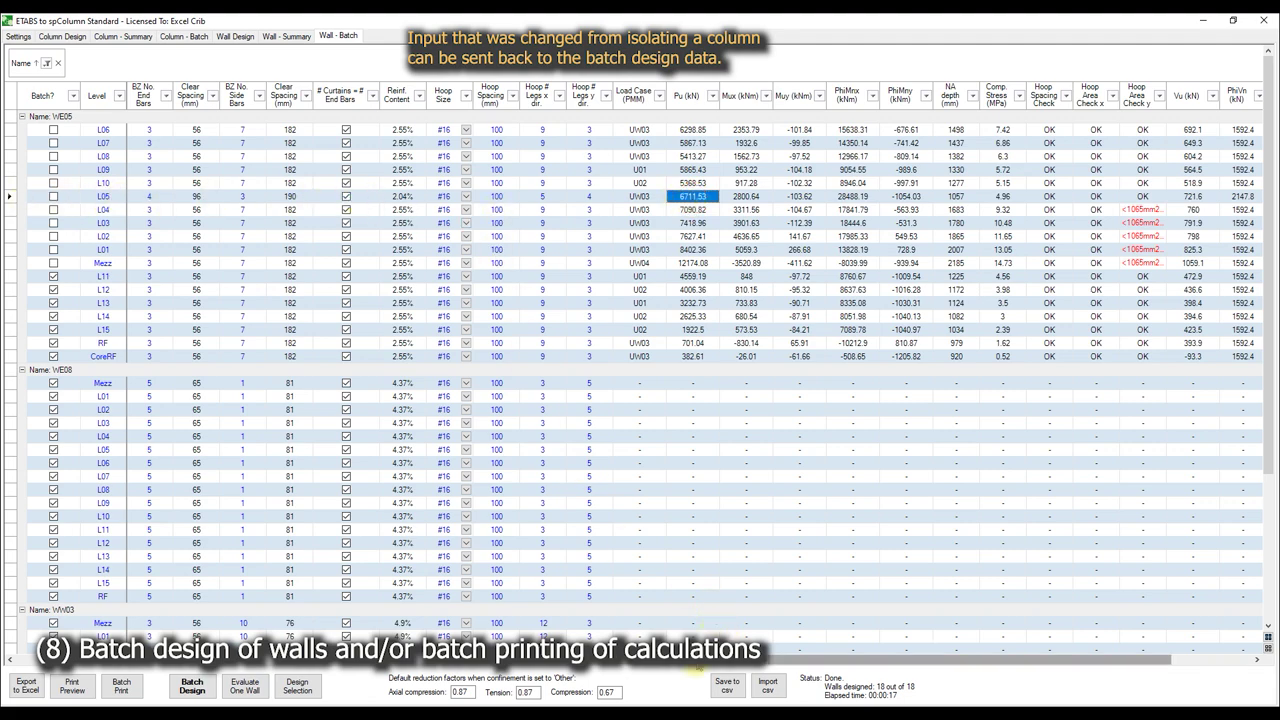
left_click_drag(698, 662, 95, 620)
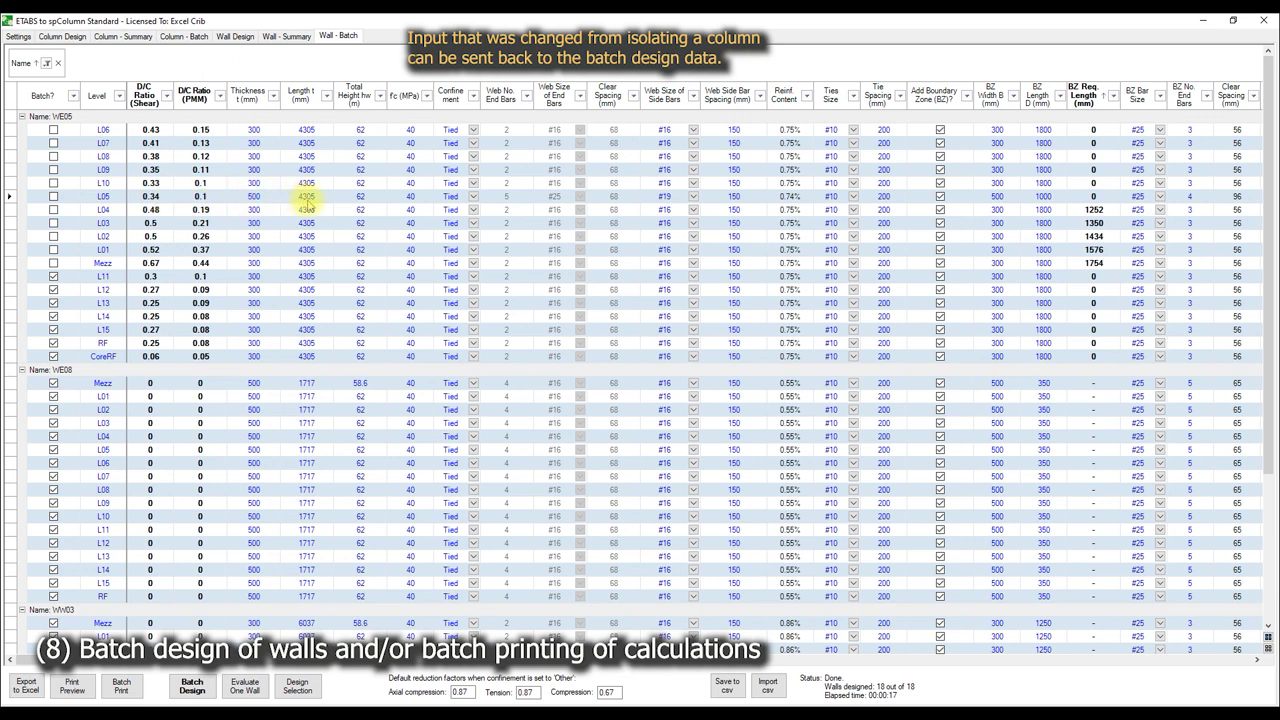
left_click(254, 200)
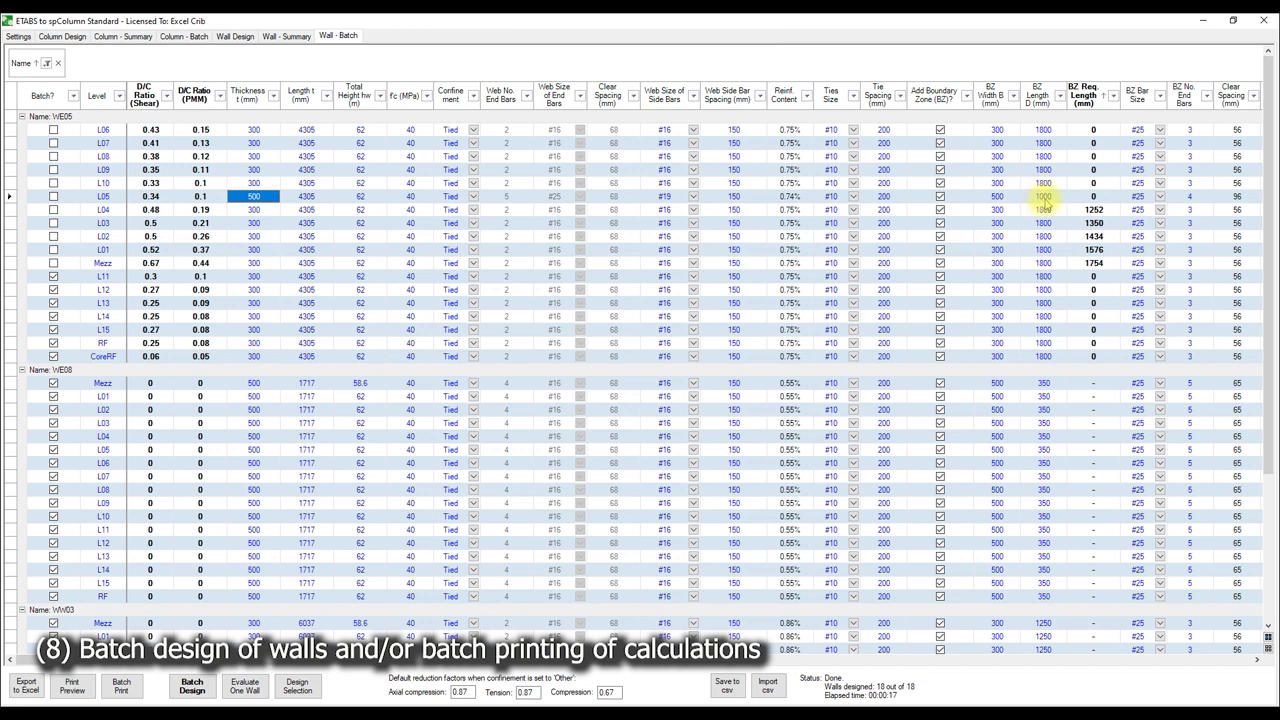
left_click(1043, 197)
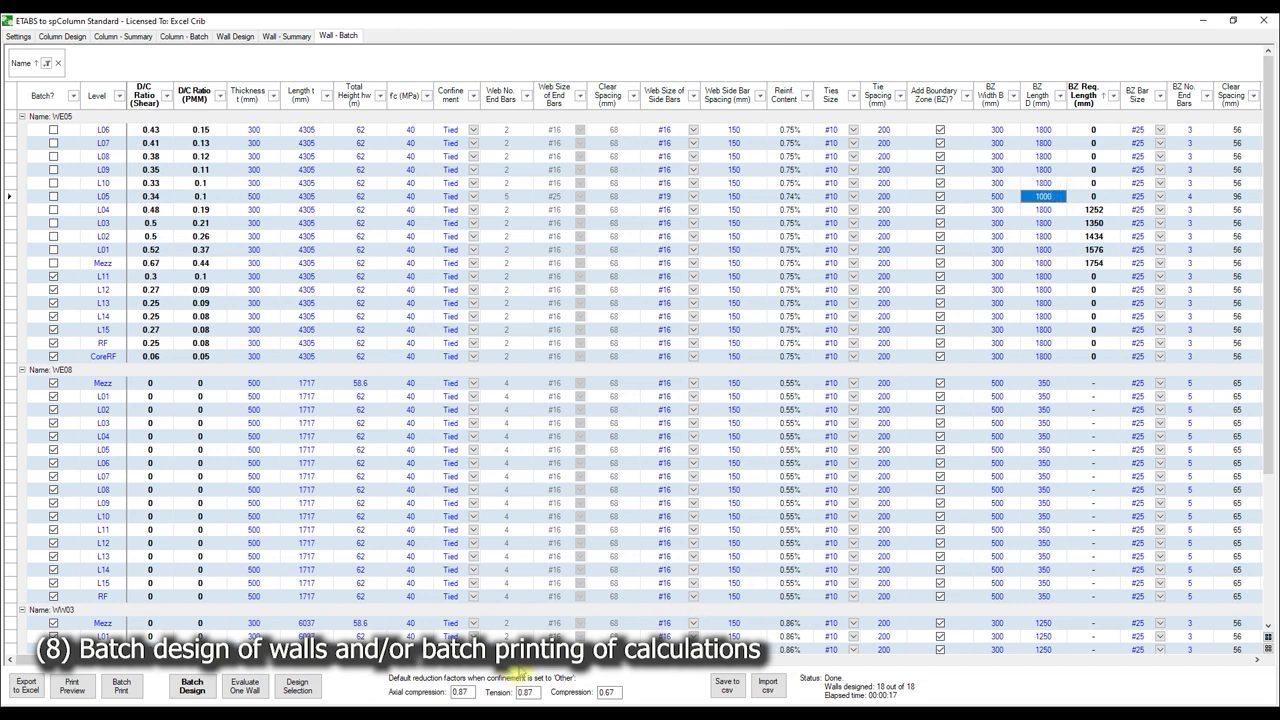
left_click_drag(515, 660, 1197, 637)
left_click(806, 422)
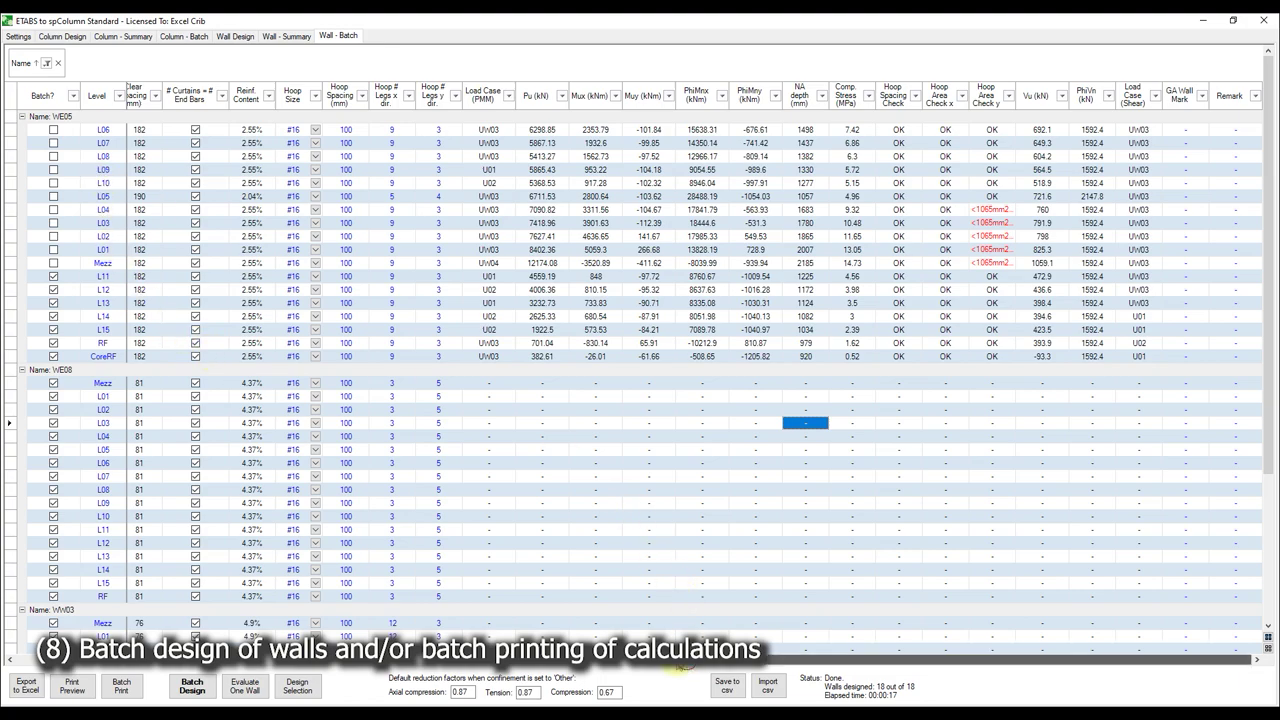
- Clear the Name column filter so all walls appear
left_click_drag(686, 659, 6, 624)
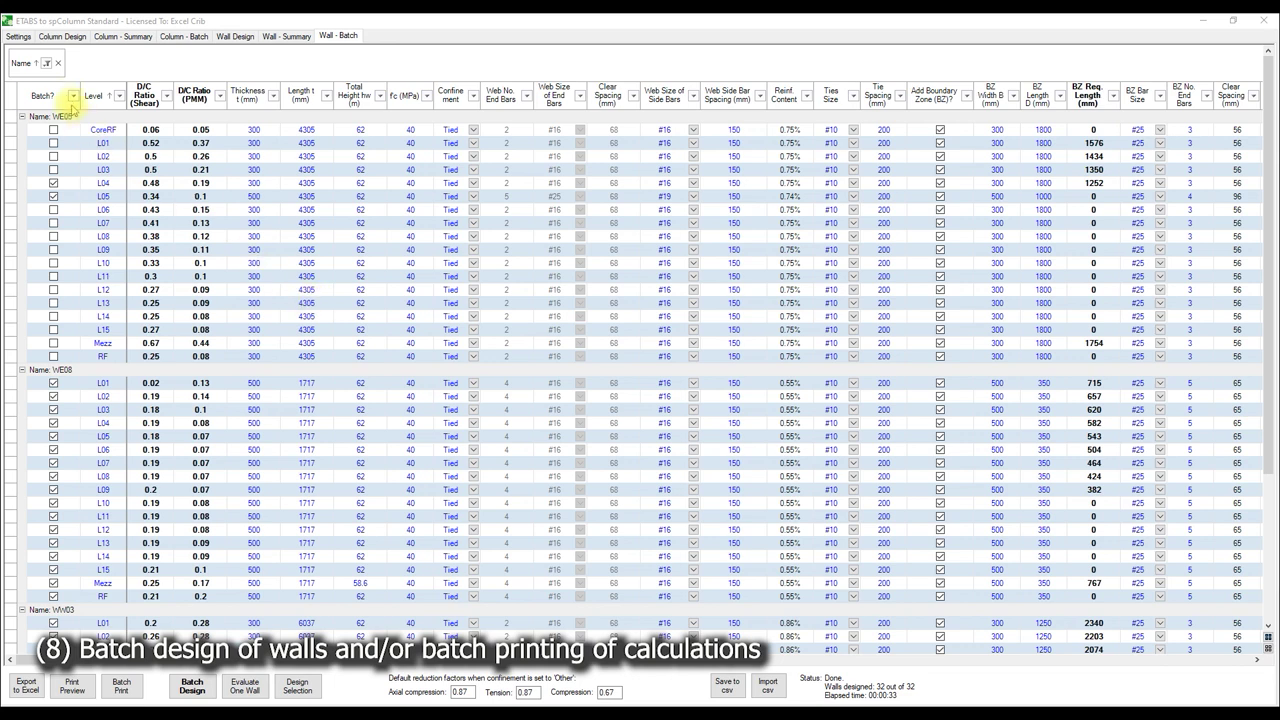
left_click(47, 62)
left_click(22, 141)
left_click(70, 328)
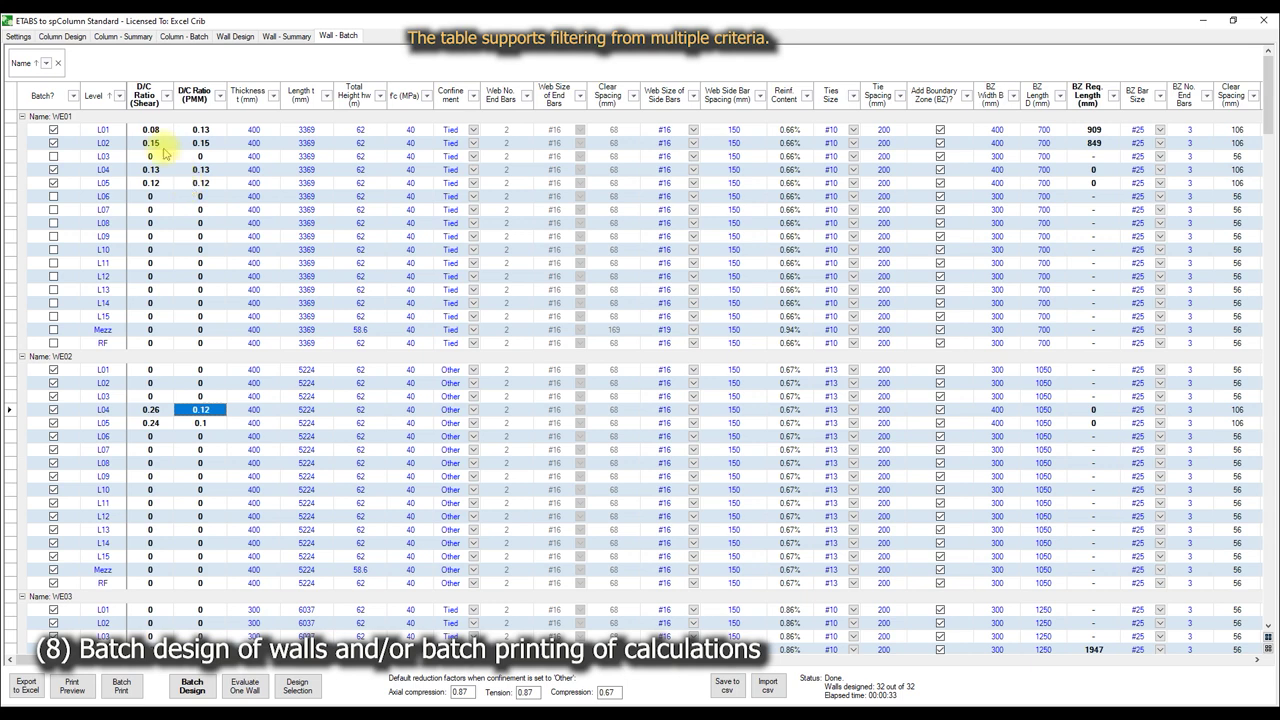
- Filter the Level column to show only L06 and L07
left_click(119, 95)
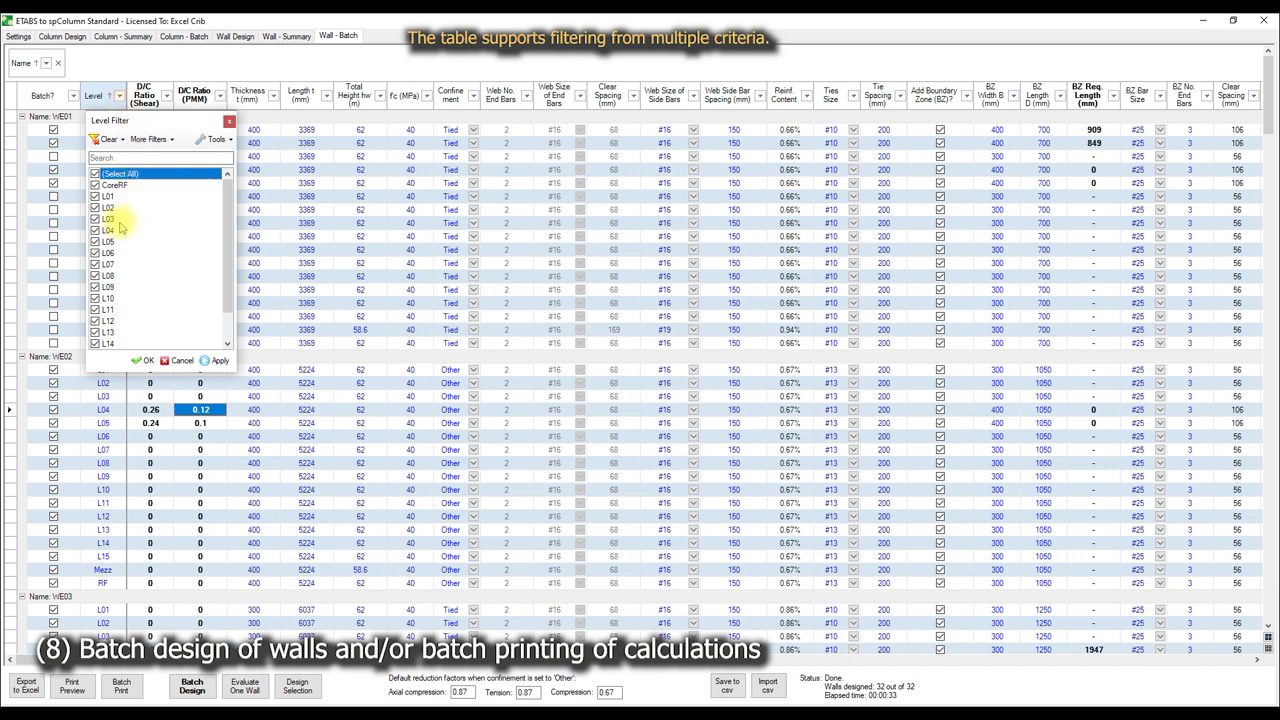
left_click(107, 253)
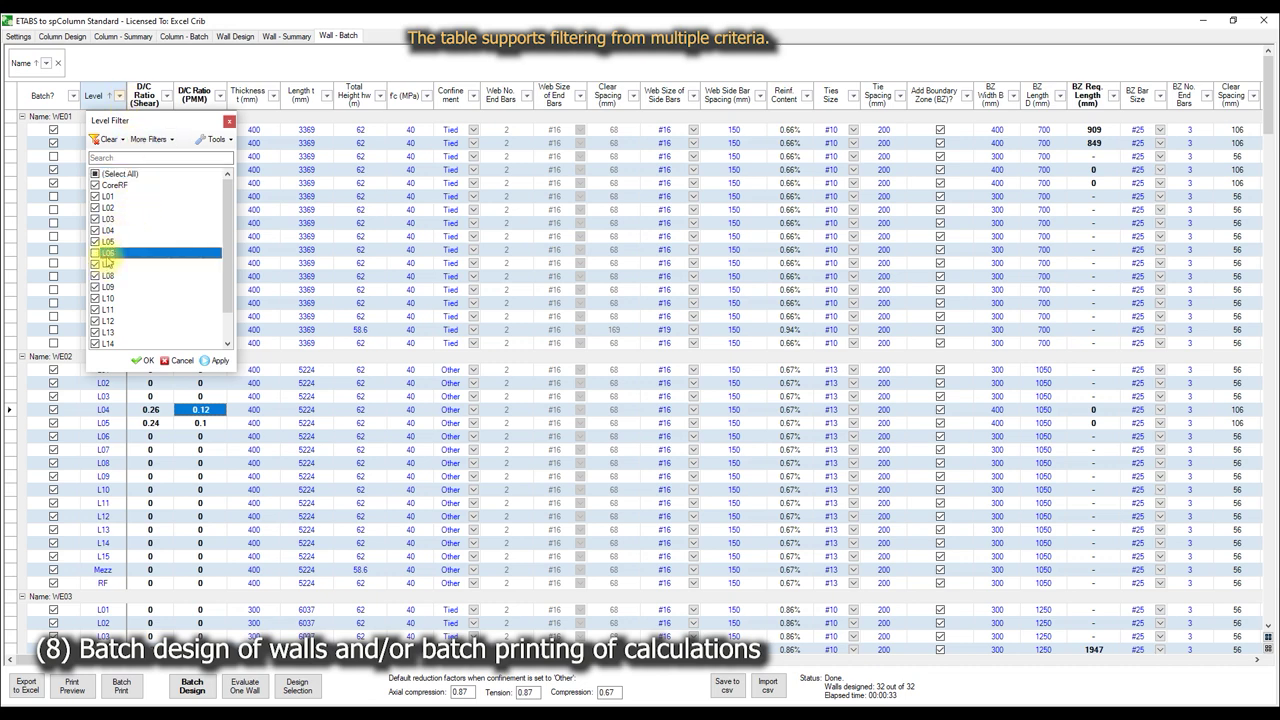
left_click(96, 174)
left_click(107, 264)
left_click(141, 360)
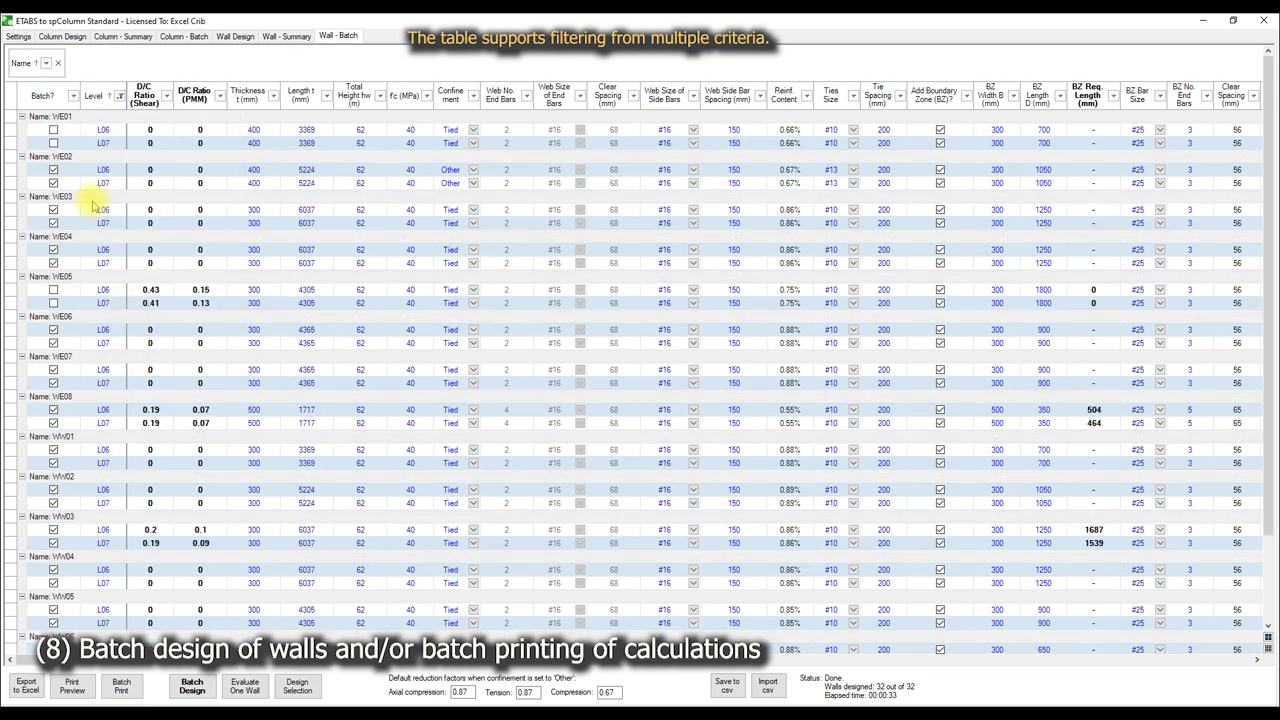
- Paste a ticked Batch? value down the column for all 32 filtered L06/L07 walls and run Batch Print
left_click(67, 172)
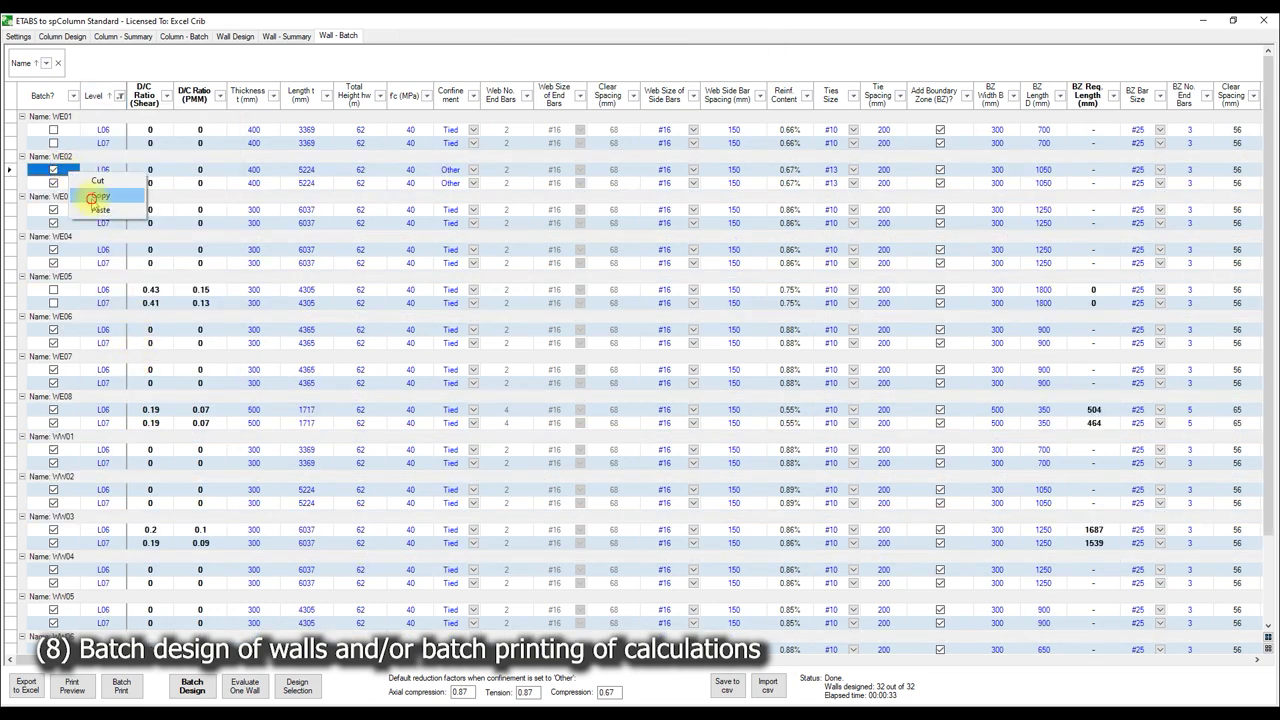
left_click(72, 131)
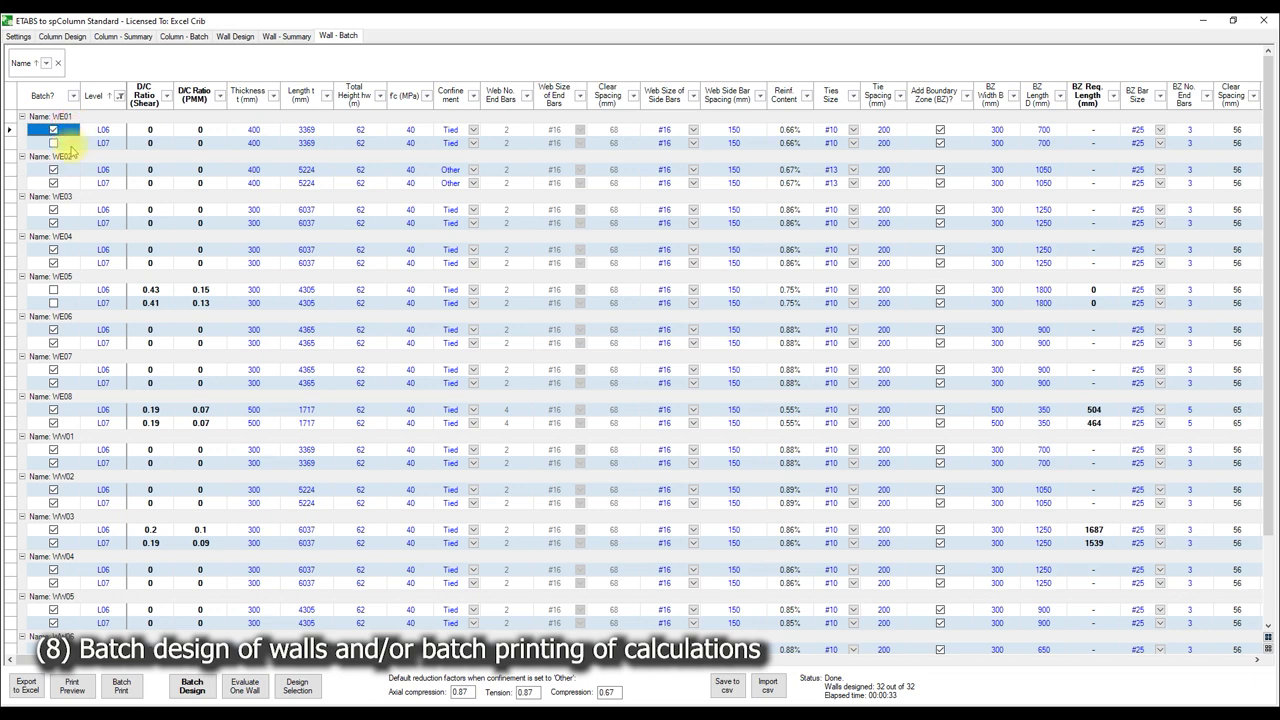
scroll(75, 240, "down", 2)
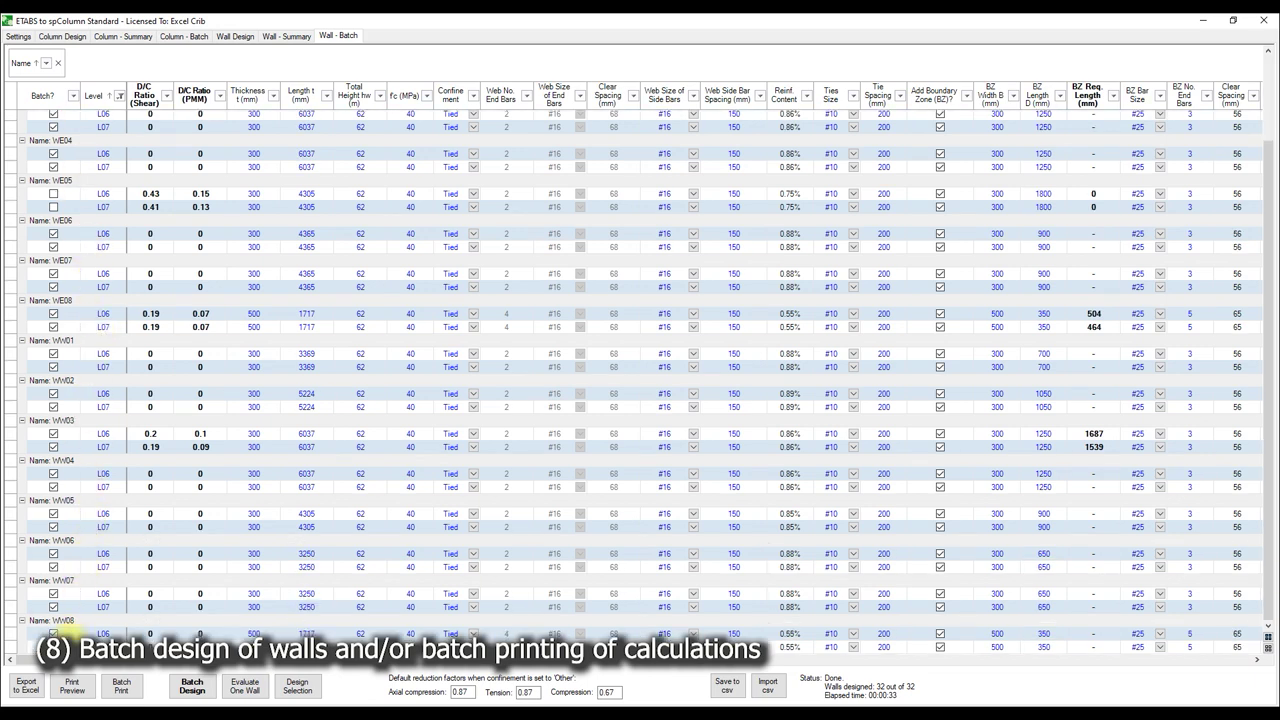
left_click(53, 646, "shift")
key("ctrl+v")
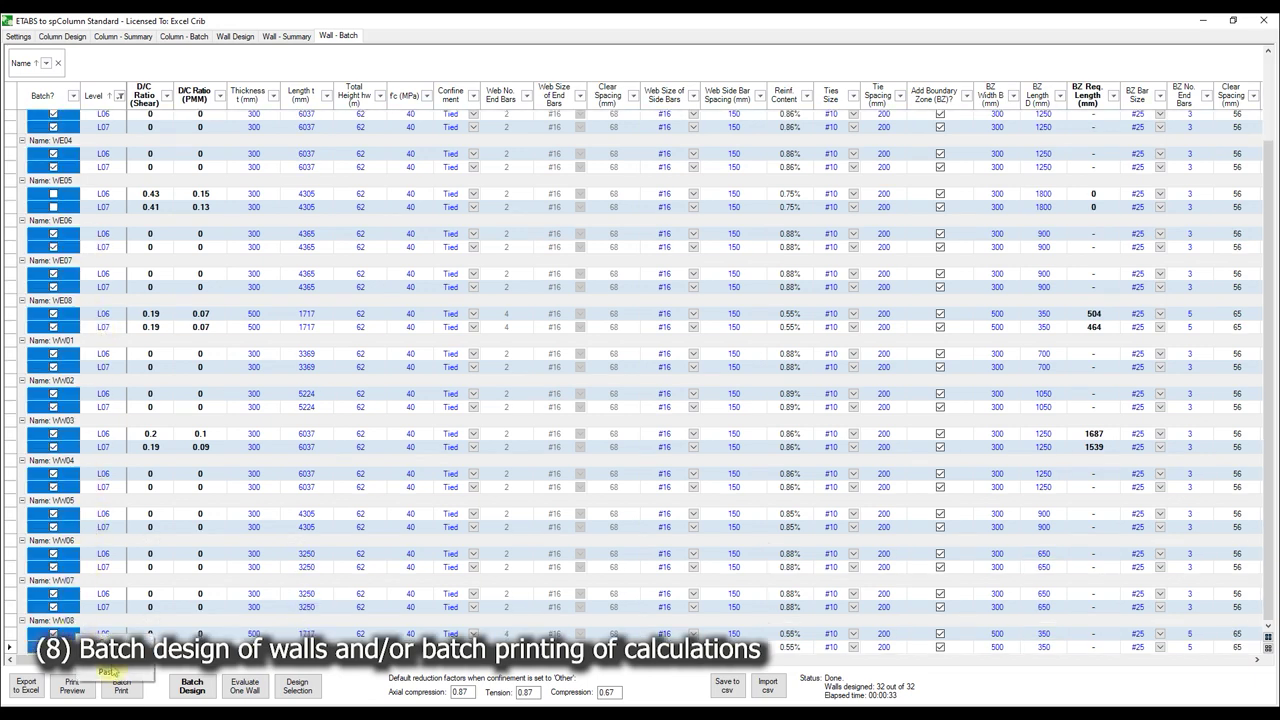
scroll(150, 295, "up", 2)
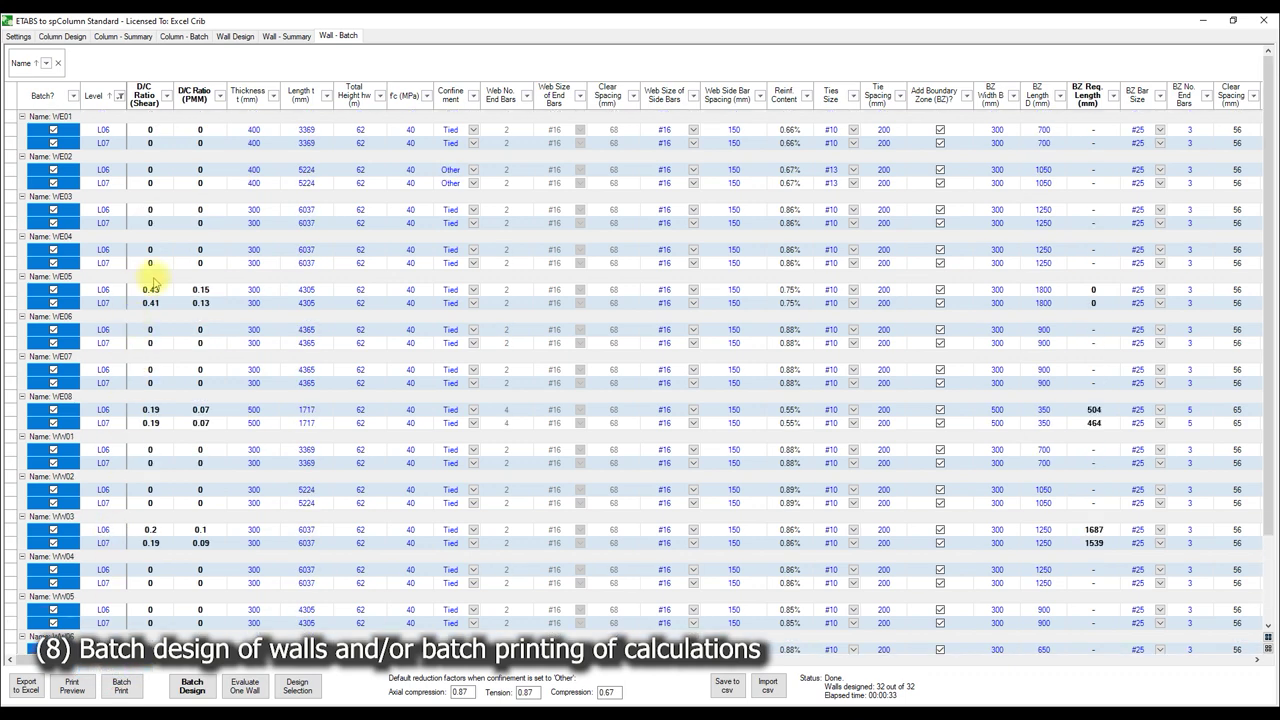
left_click(229, 146)
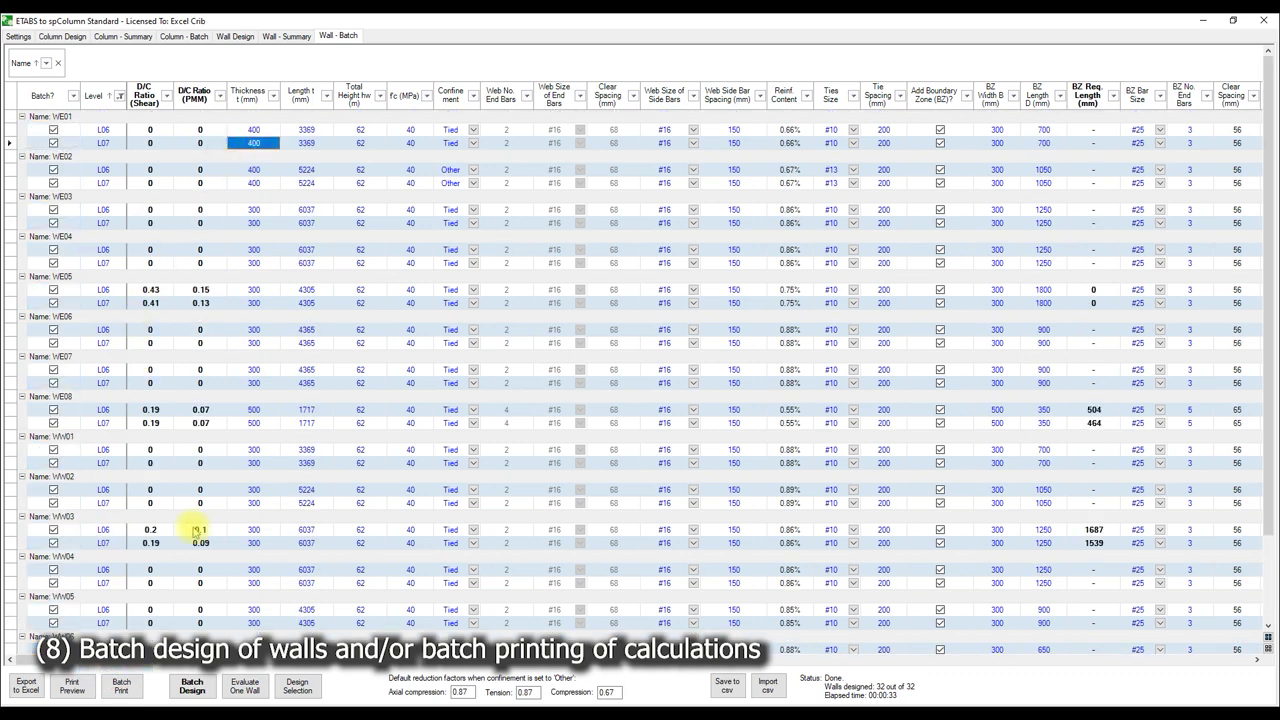
left_click(122, 684)
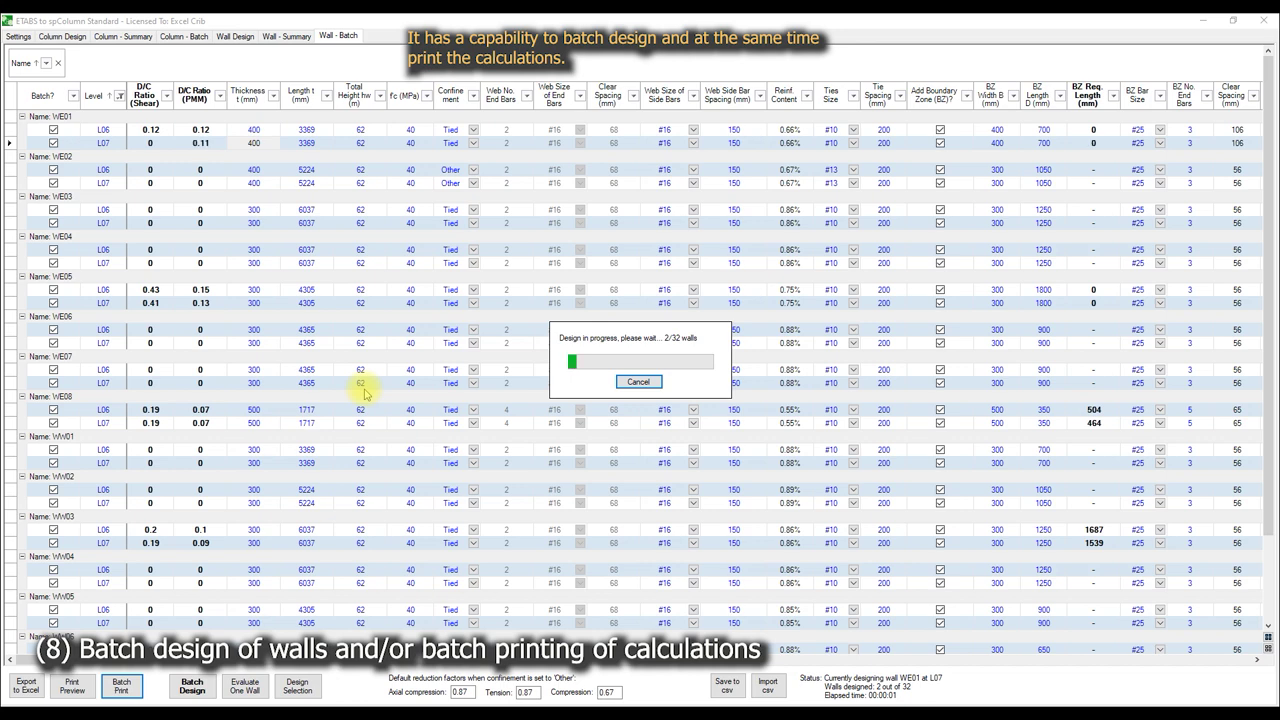
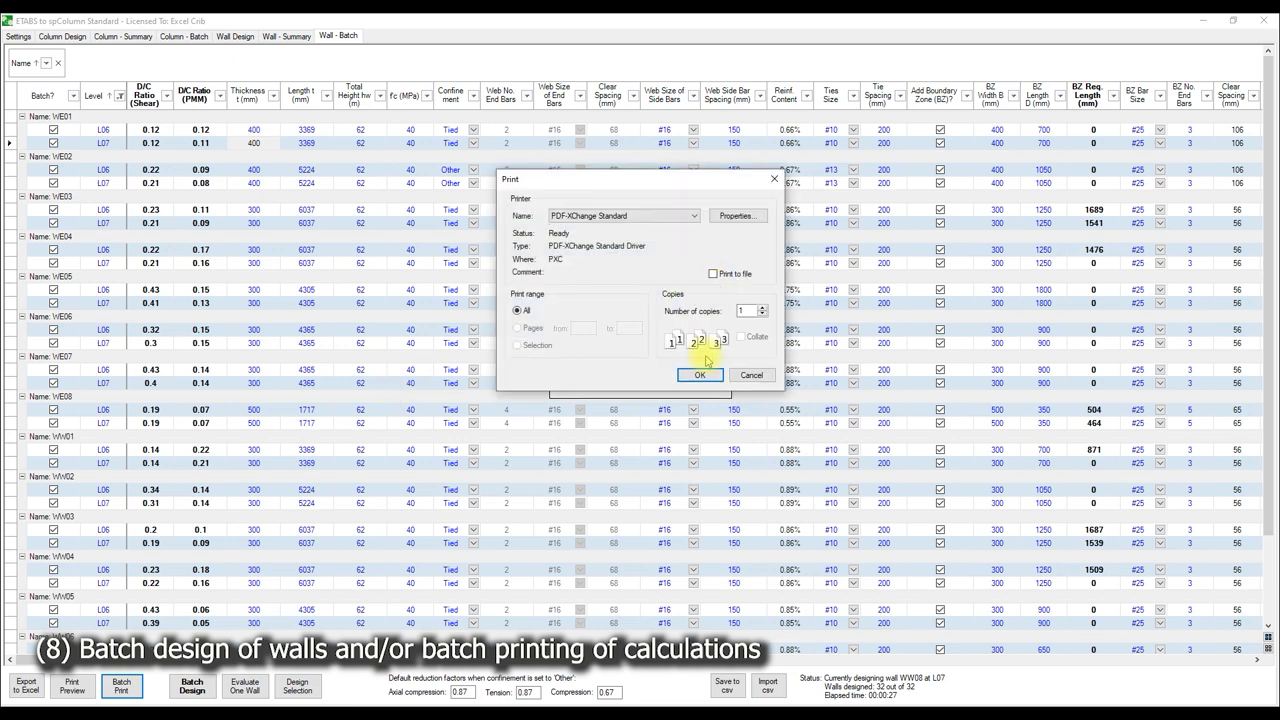
- Print all 32 wall calculations through PDF-XChange Standard and name the PDF 'Batch Wall Design'
left_click(702, 374)
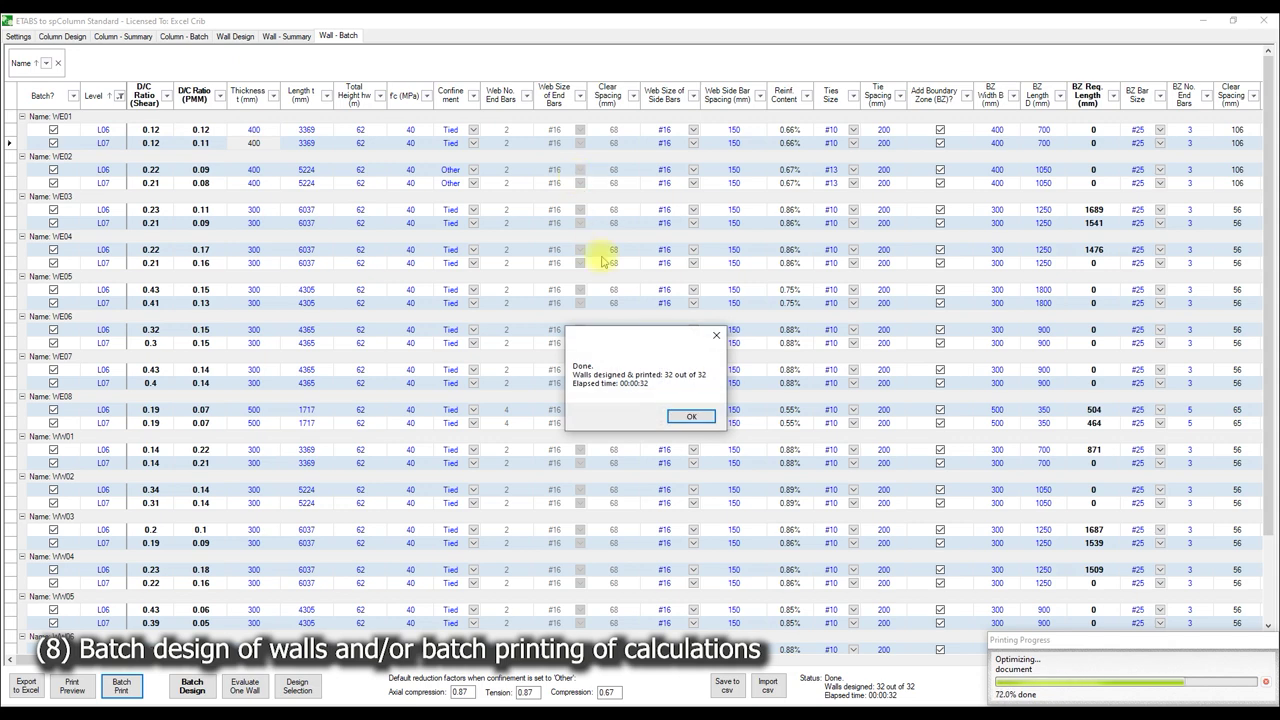
left_click(700, 414)
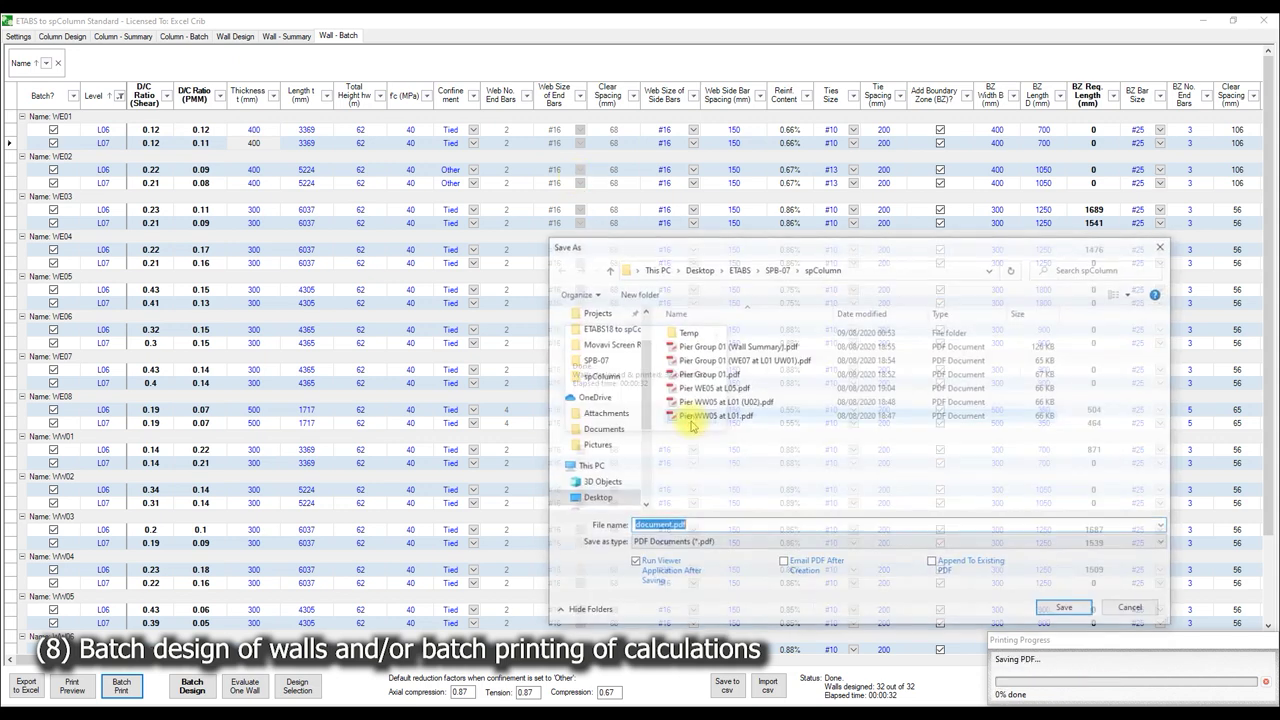
left_click(716, 522)
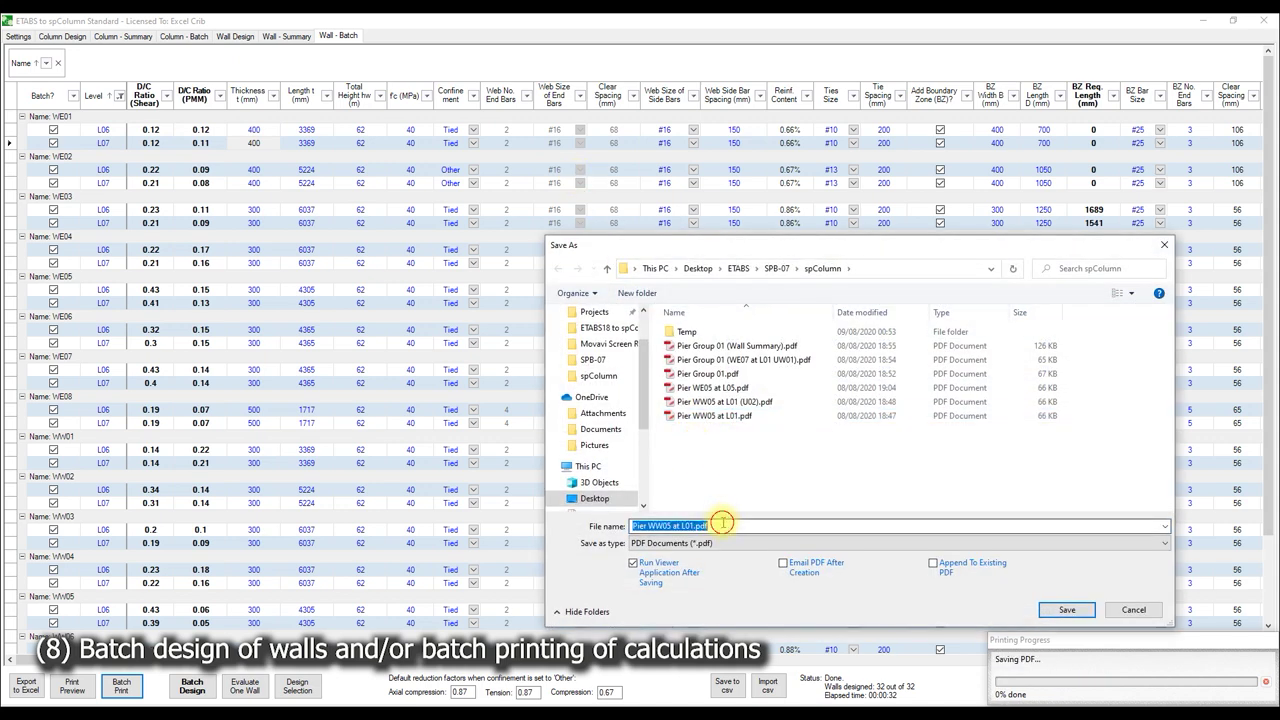
type("Batch Wall De")
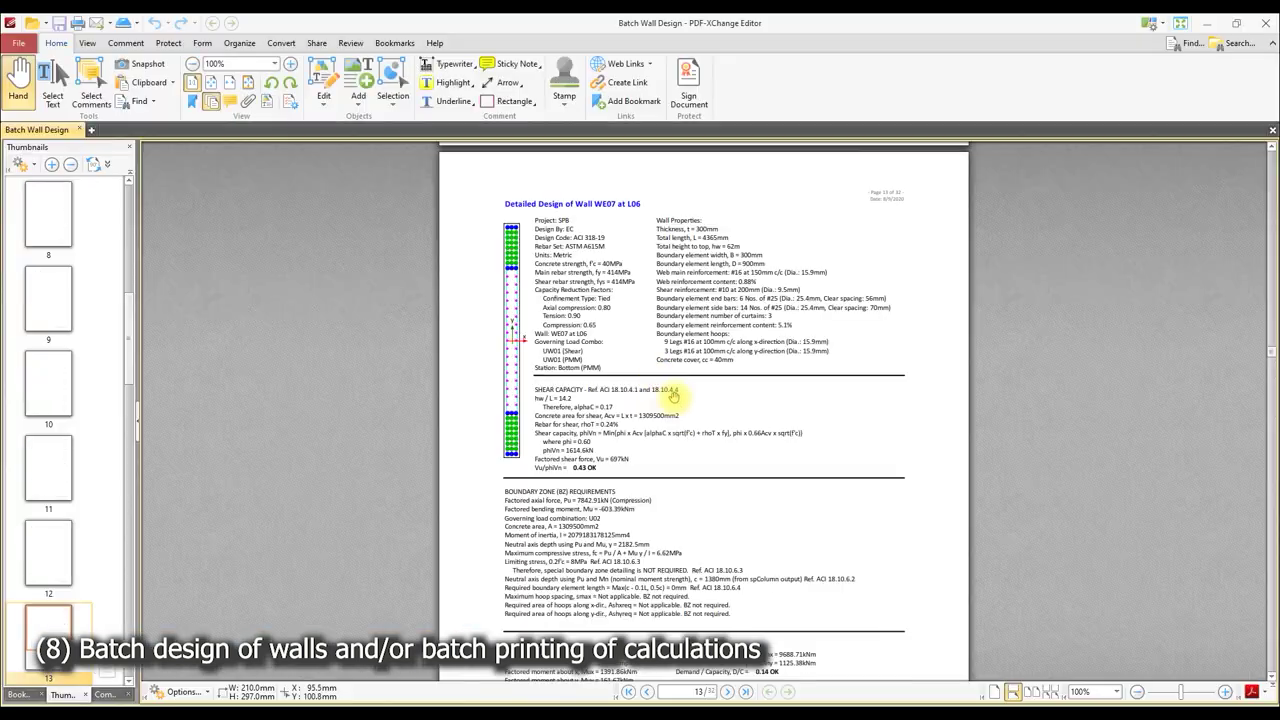
- Scroll through pages 13 to 27 of the Batch Wall Design report, then close it
left_click(636, 336)
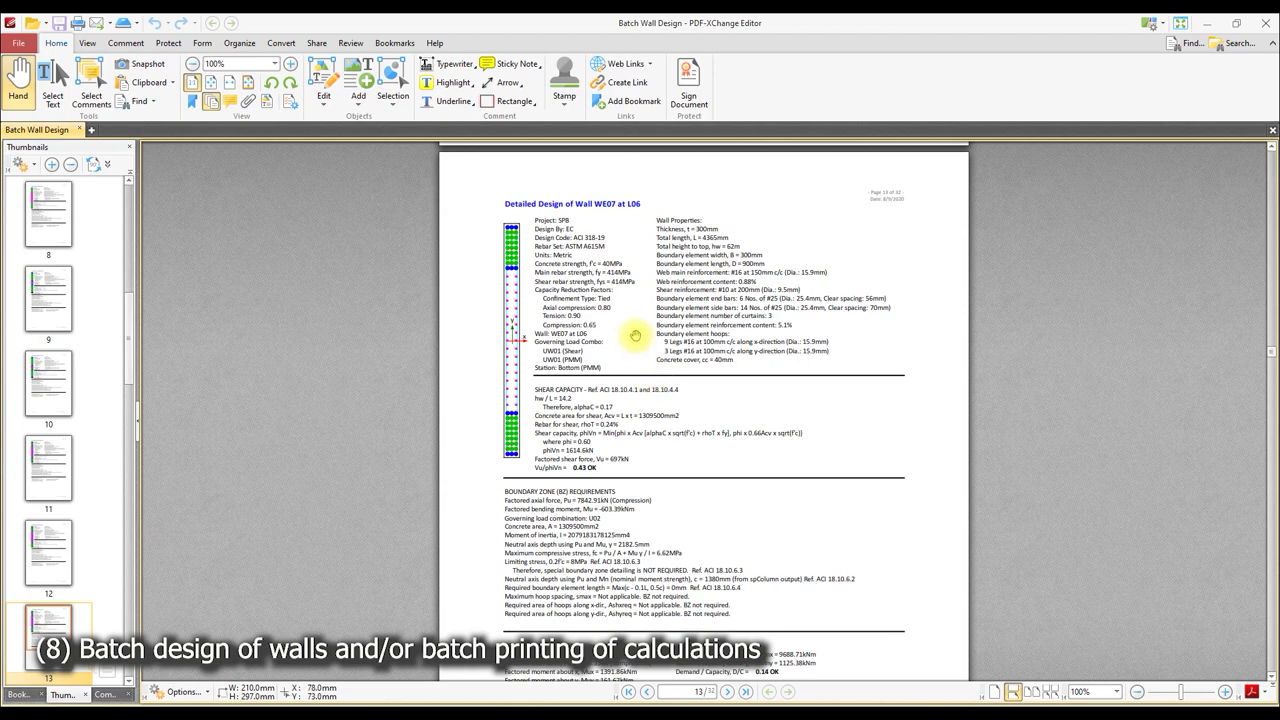
scroll(636, 336, "down", 1)
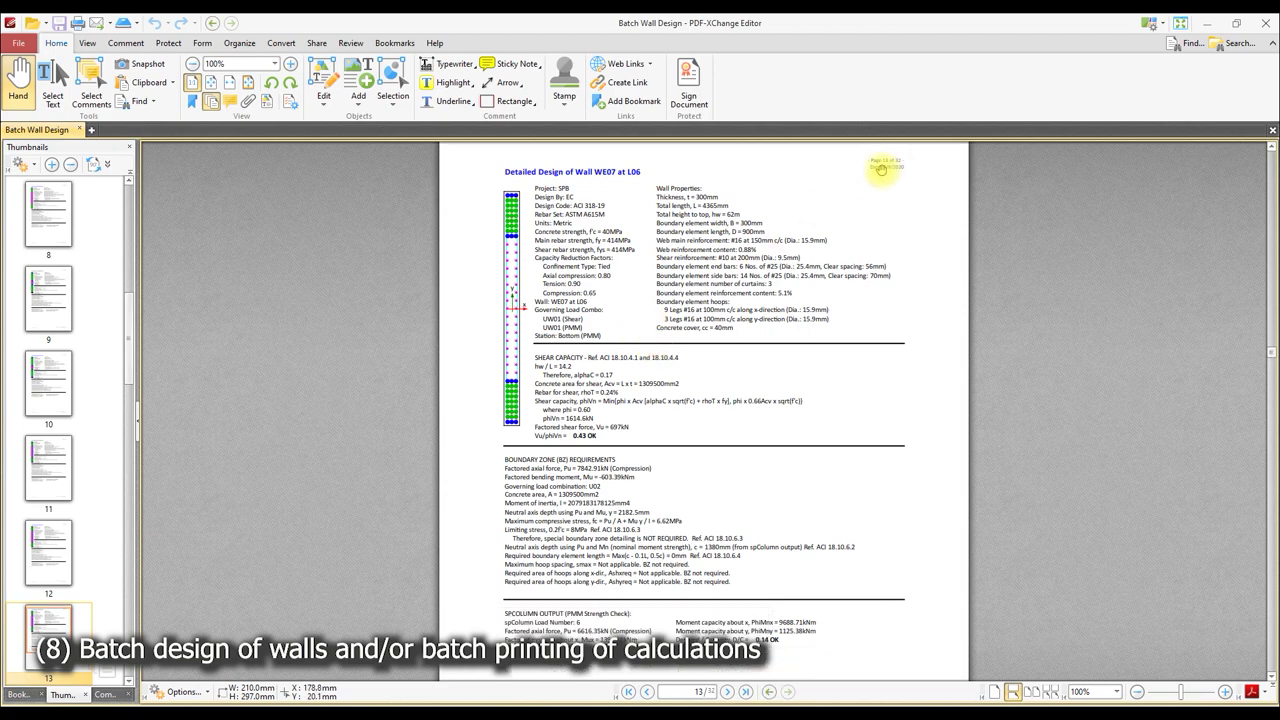
scroll(849, 294, "down", 3)
scroll(780, 286, "down", 10)
scroll(749, 277, "down", 8)
scroll(745, 270, "up", 10)
scroll(745, 270, "down", 8)
scroll(745, 270, "down", 7)
scroll(745, 270, "down", 7)
scroll(746, 270, "down", 6)
scroll(746, 270, "down", 4)
scroll(746, 270, "down", 15)
scroll(746, 270, "down", 4)
scroll(746, 270, "down", 10)
scroll(746, 270, "down", 4)
scroll(746, 270, "down", 12)
scroll(746, 270, "down", 10)
scroll(746, 270, "down", 7)
scroll(746, 270, "down", 7)
scroll(746, 270, "down", 8)
scroll(746, 270, "down", 13)
scroll(746, 270, "down", 4)
scroll(746, 270, "down", 8)
scroll(746, 270, "down", 12)
scroll(746, 270, "down", 4)
scroll(746, 270, "down", 8)
scroll(746, 270, "down", 6)
scroll(746, 270, "down", 11)
scroll(746, 270, "down", 7)
scroll(746, 270, "down", 8)
scroll(746, 270, "down", 11)
scroll(748, 271, "down", 8)
scroll(843, 309, "down", 9)
scroll(923, 325, "down", 3)
scroll(923, 325, "down", 10)
scroll(923, 324, "down", 2)
scroll(924, 322, "down", 6)
scroll(924, 320, "down", 4)
scroll(924, 320, "down", 8)
scroll(750, 645, "down", 2)
scroll(663, 634, "down", 3)
scroll(685, 633, "down", 6)
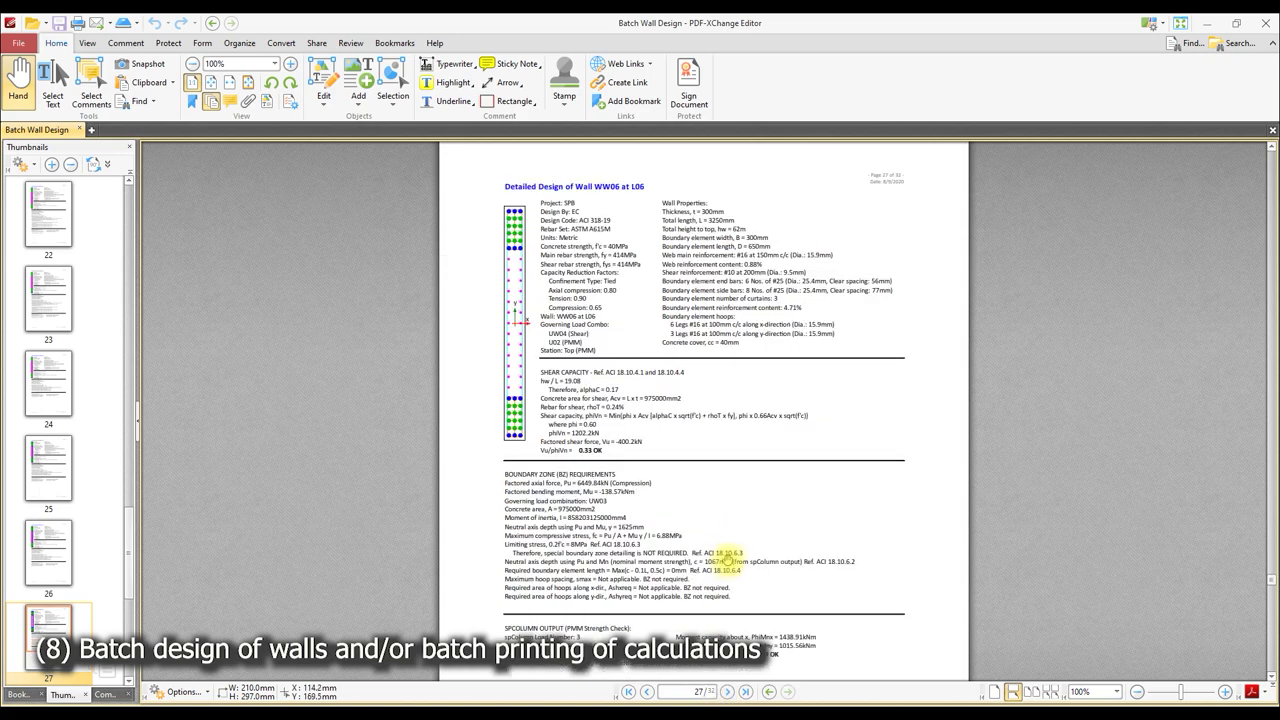
scroll(728, 568, "down", 4)
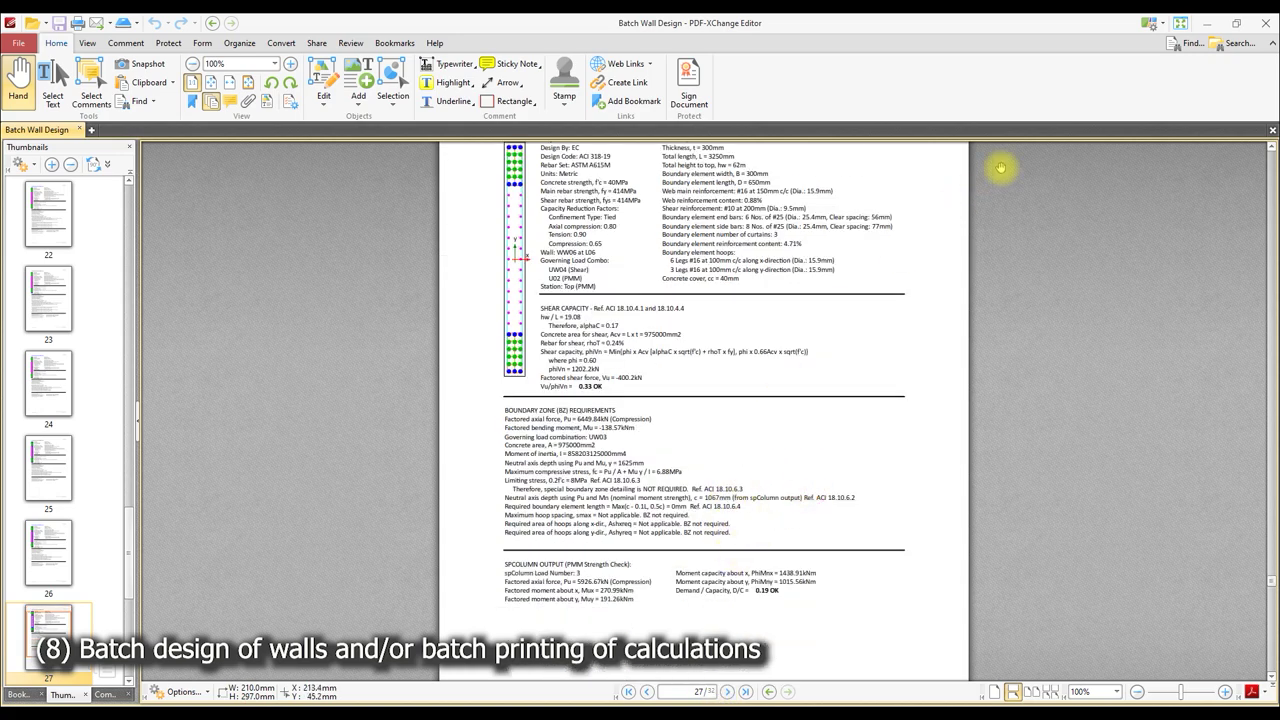
left_click(1264, 22)
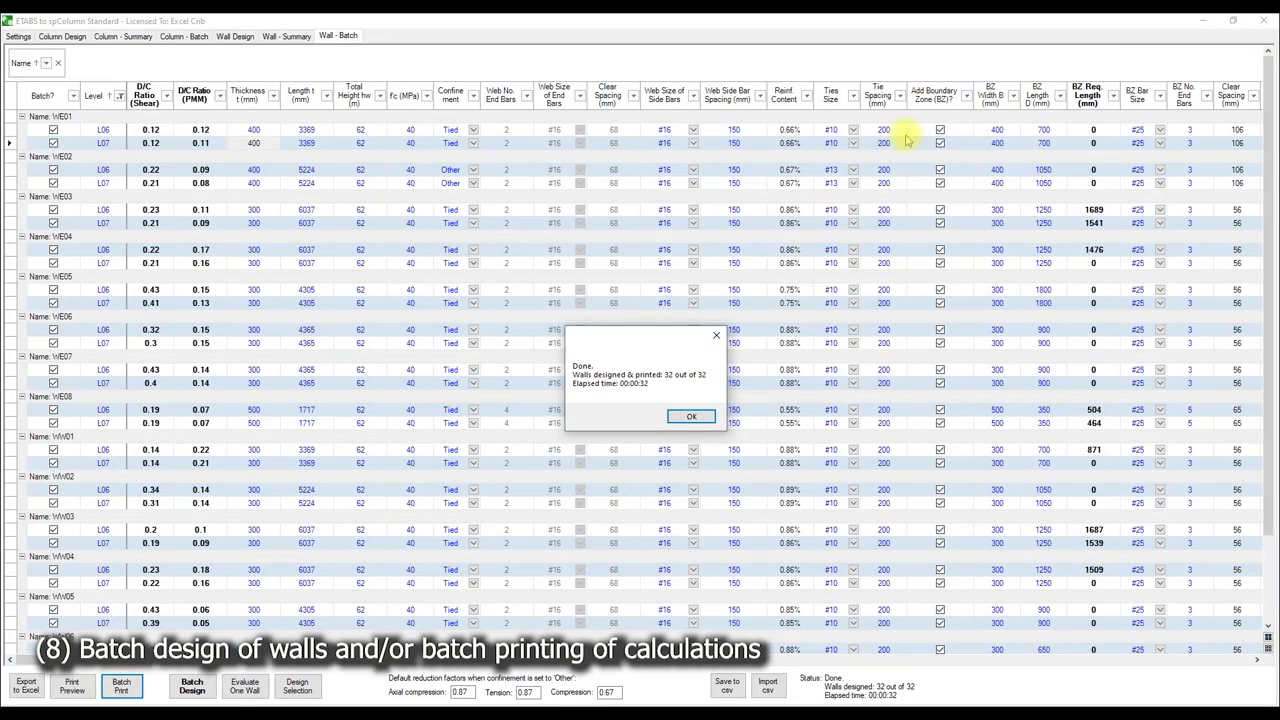
- Dismiss the completion notice and show the wall batch table in a maximized print preview
left_click(680, 416)
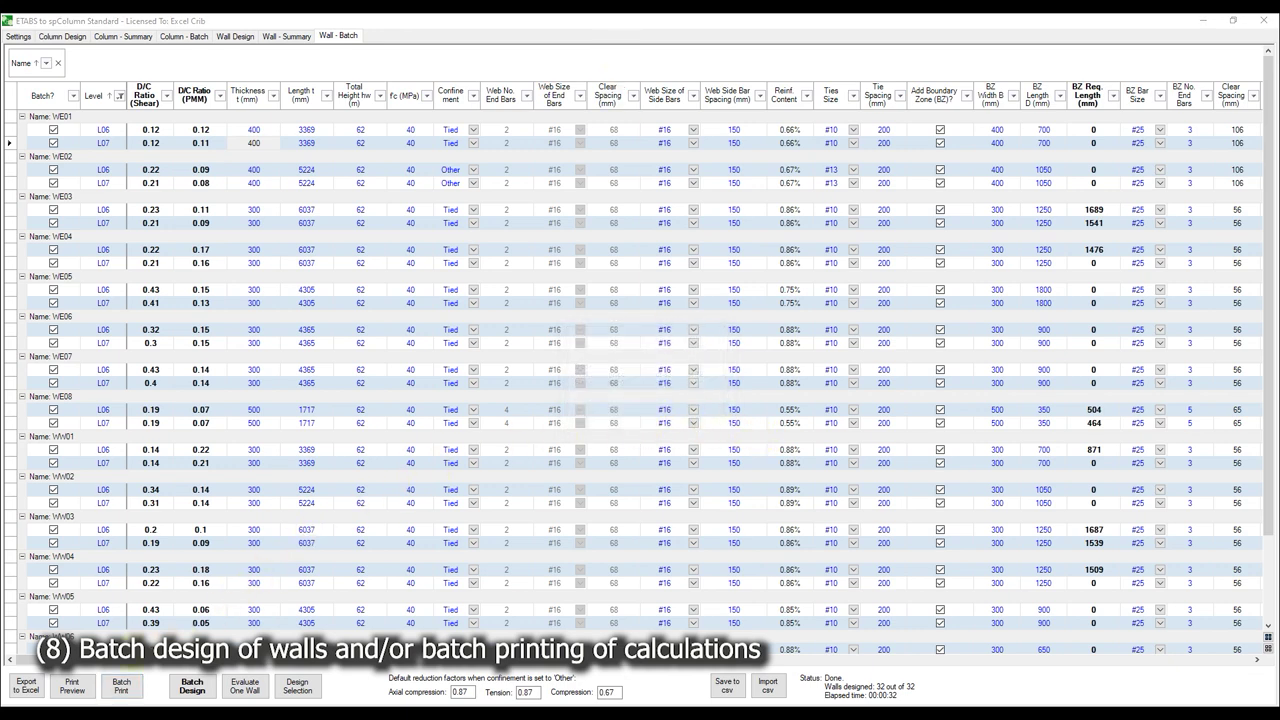
left_click(72, 686)
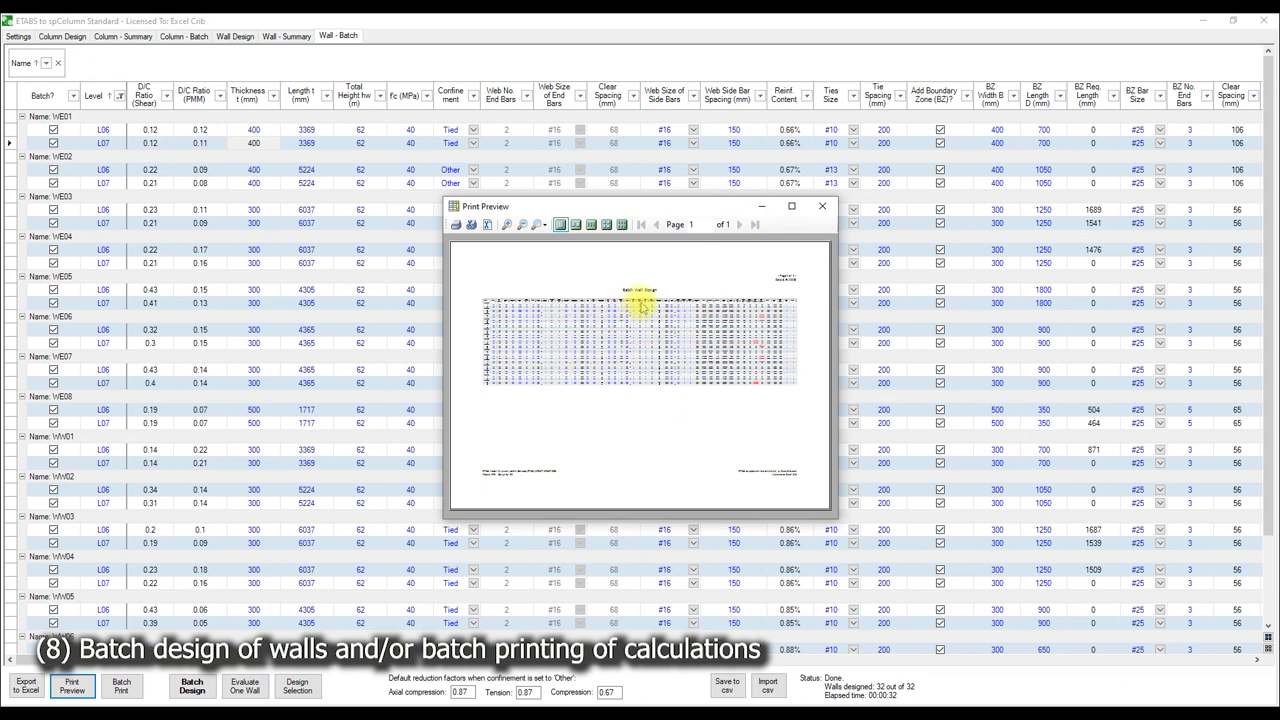
left_click(789, 207)
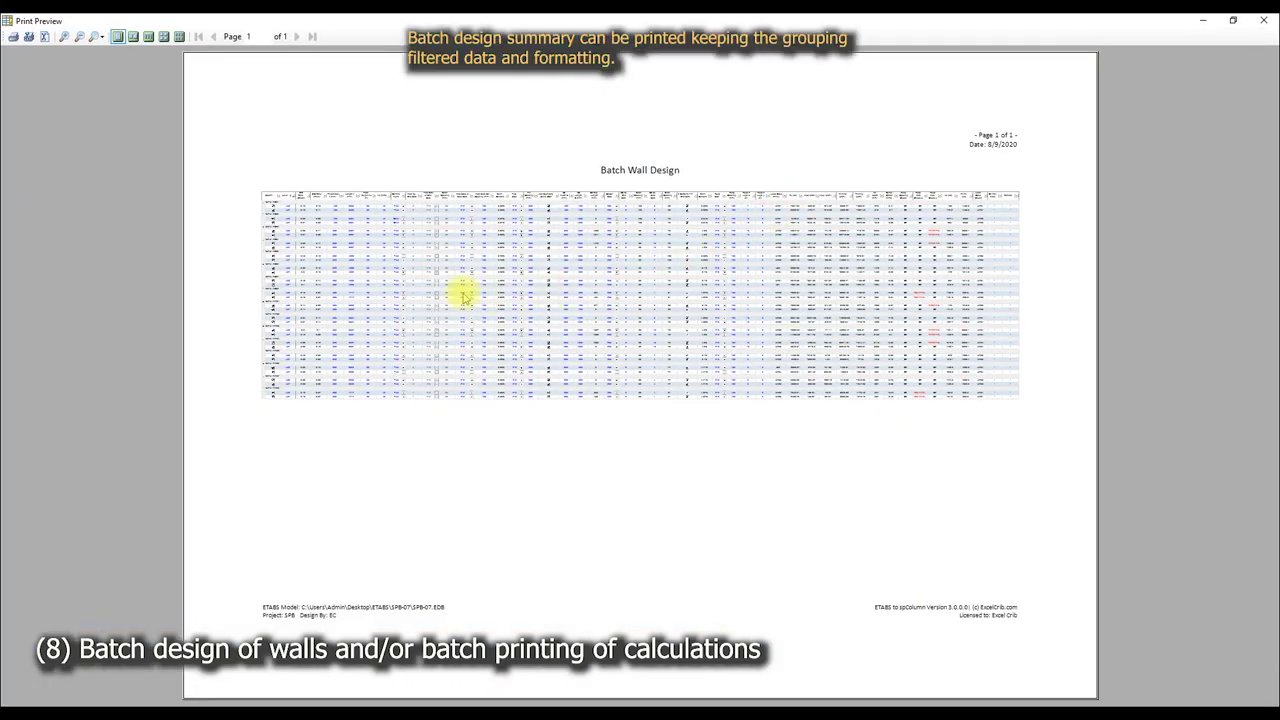
- Print the summary table to PDF as 'Batch Wall Design 01'
left_click(14, 36)
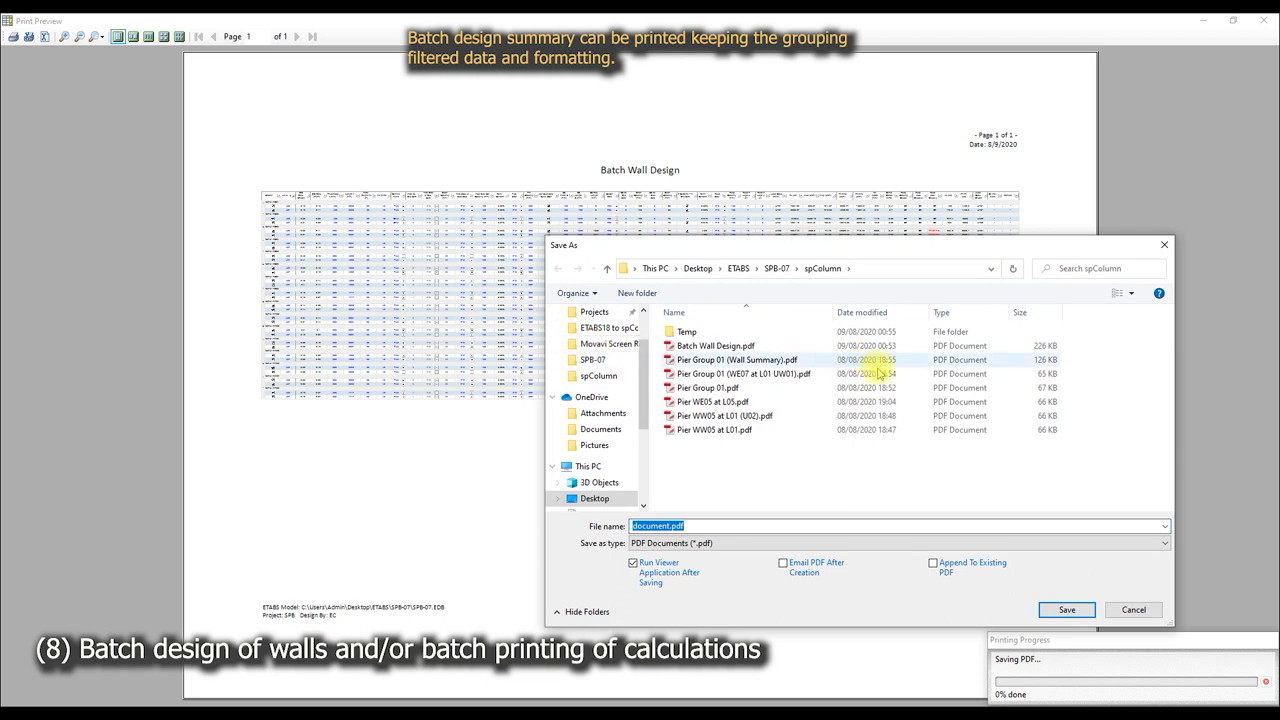
left_click(730, 348)
left_click(697, 525)
left_click(690, 526)
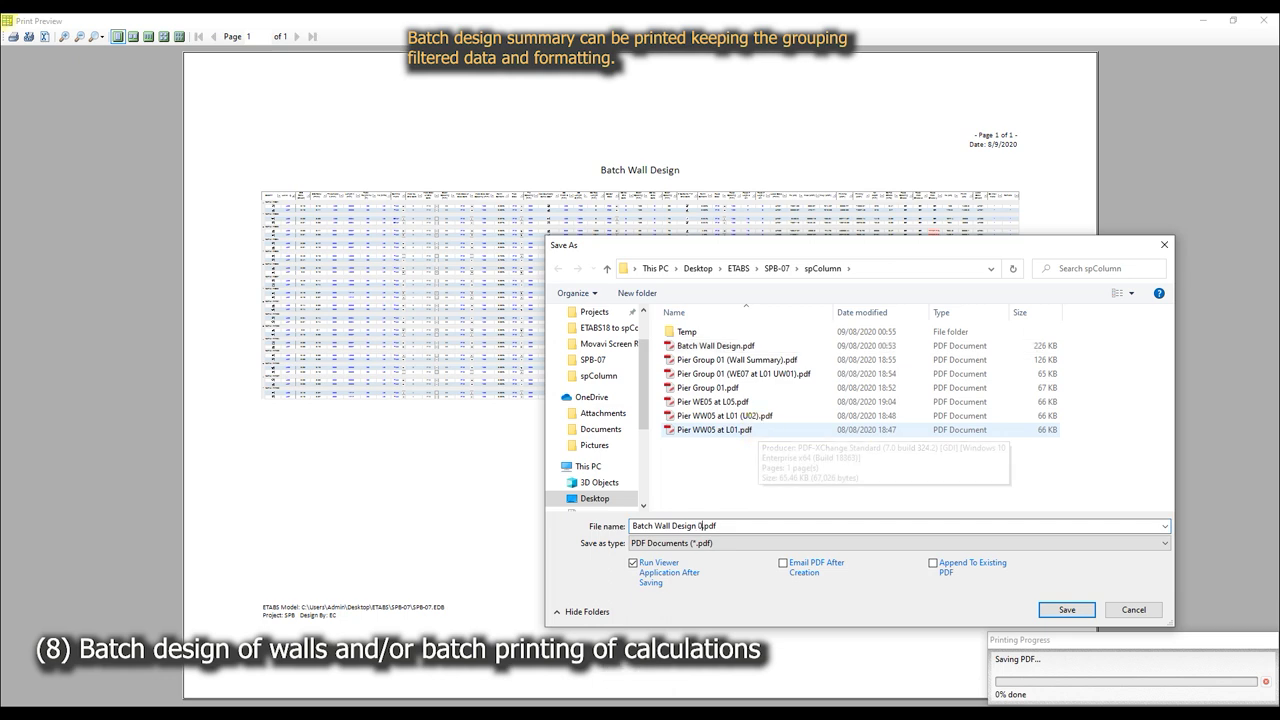
key("Escape")
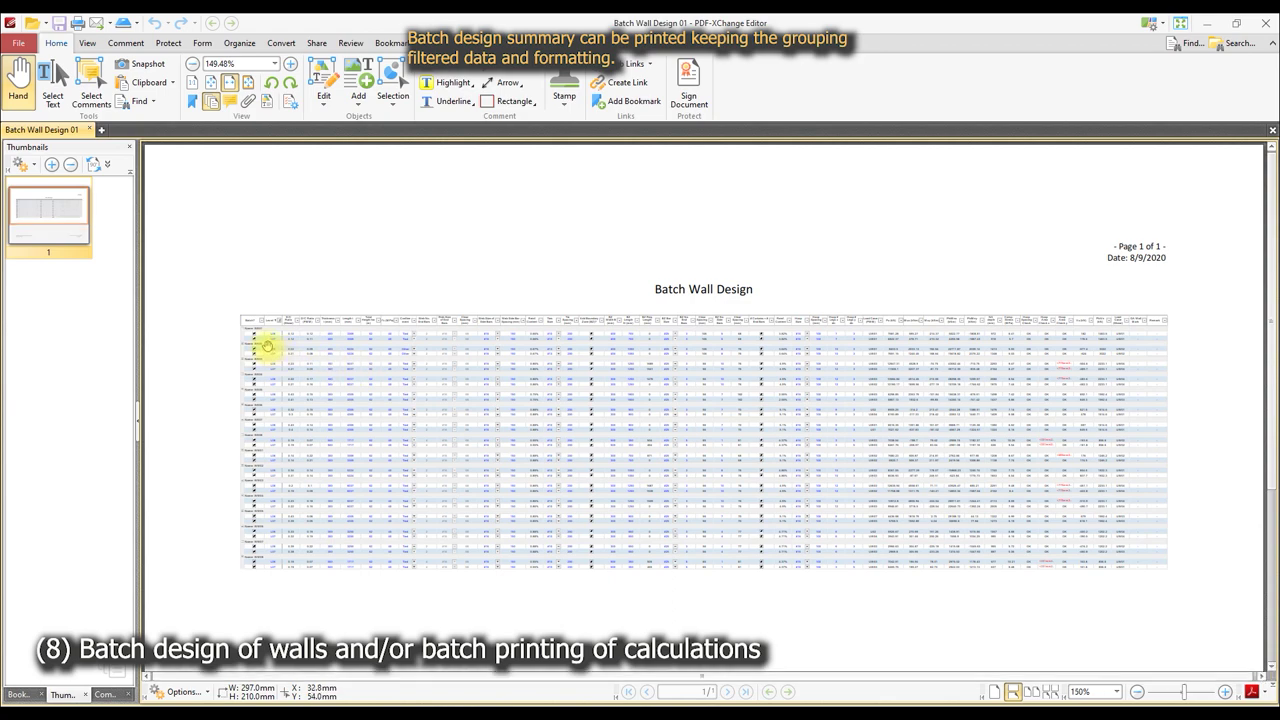
- Zoom and pan the summary table from its header out to the Remark column, then close it
scroll(268, 346, "up", 5, "ctrl")
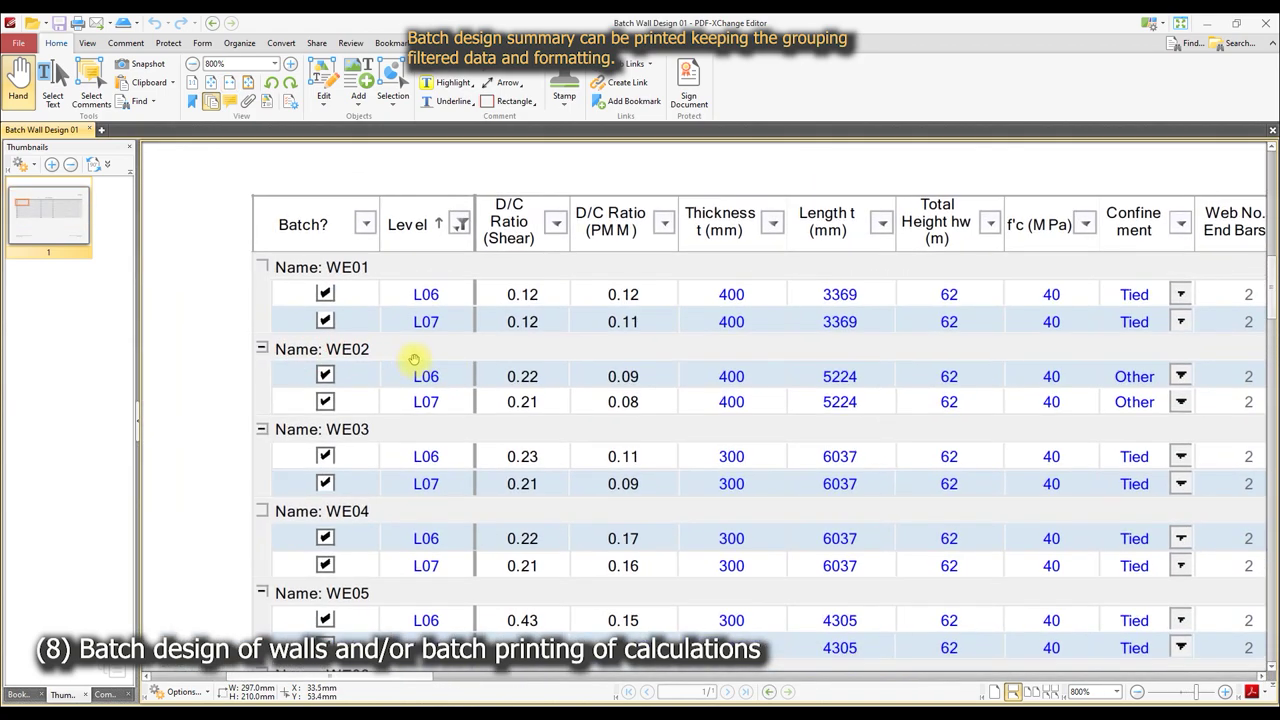
scroll(414, 358, "down", 2, "ctrl")
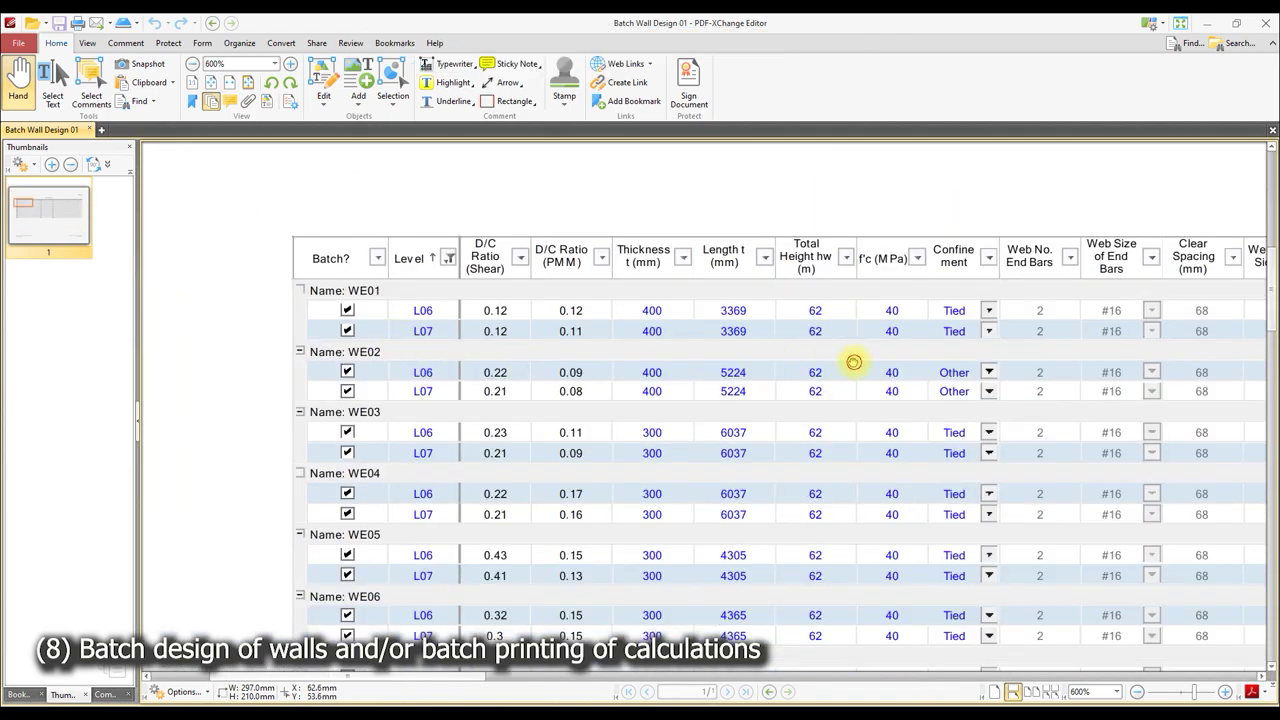
left_click_drag(853, 362, 771, 286)
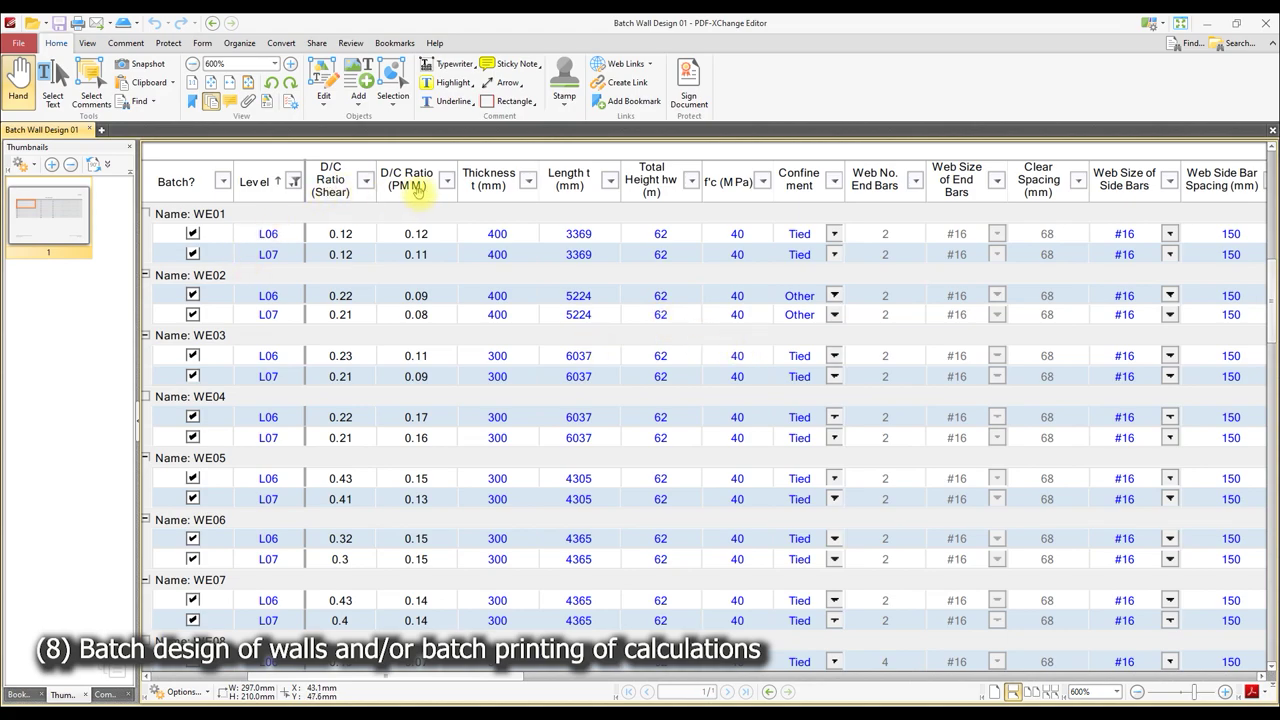
scroll(486, 325, "down", 3, "ctrl")
scroll(417, 320, "up", 1, "ctrl")
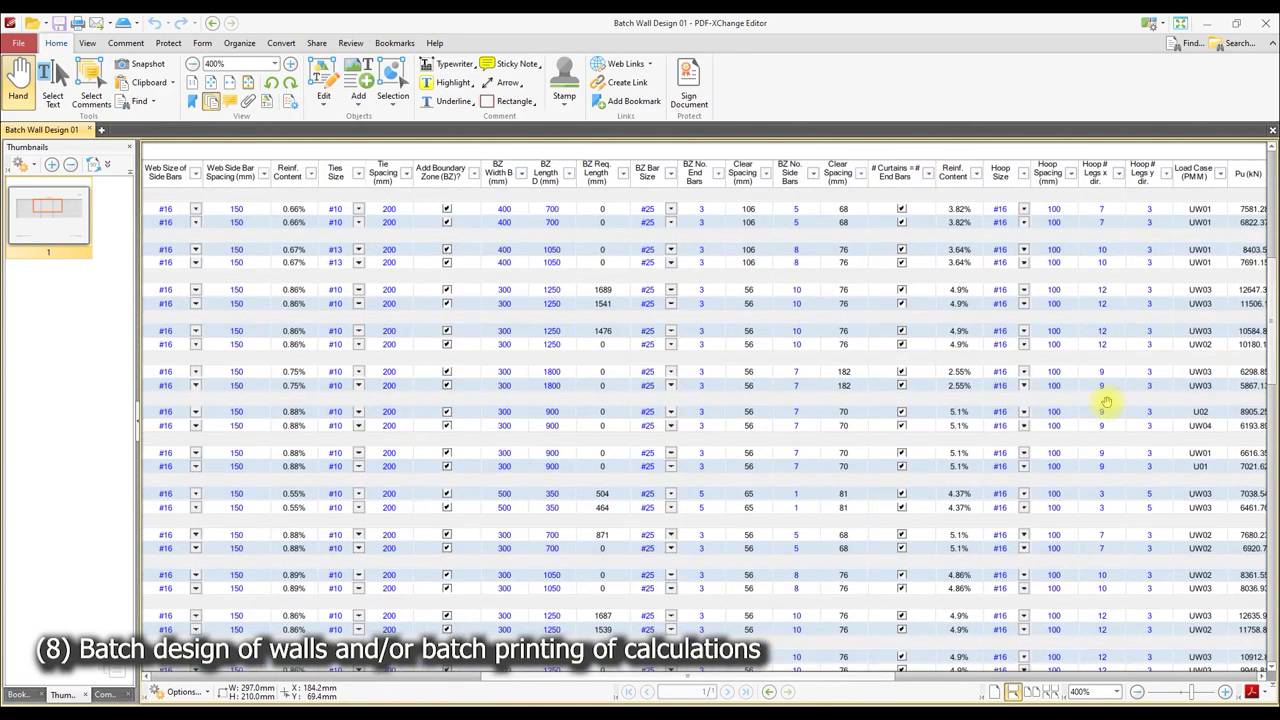
left_click_drag(1042, 415, 726, 406)
left_click_drag(891, 406, 612, 385)
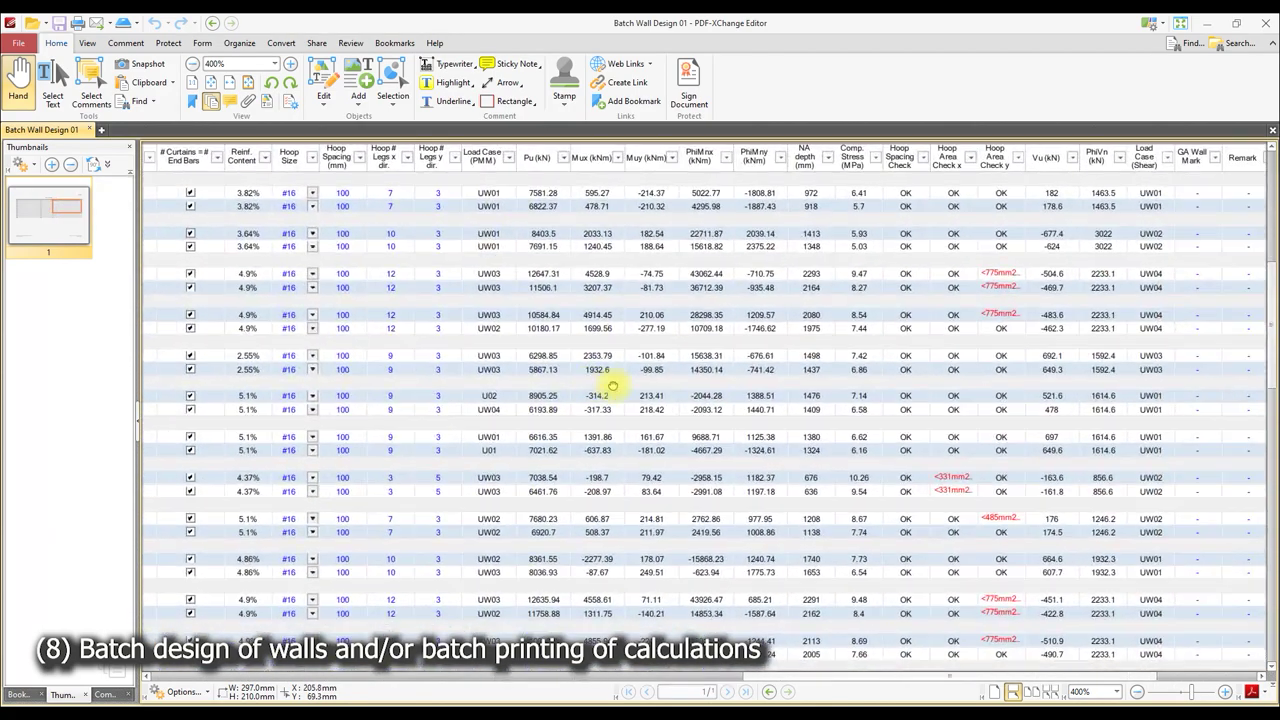
left_click_drag(1028, 313, 880, 347)
scroll(876, 315, "down", 3)
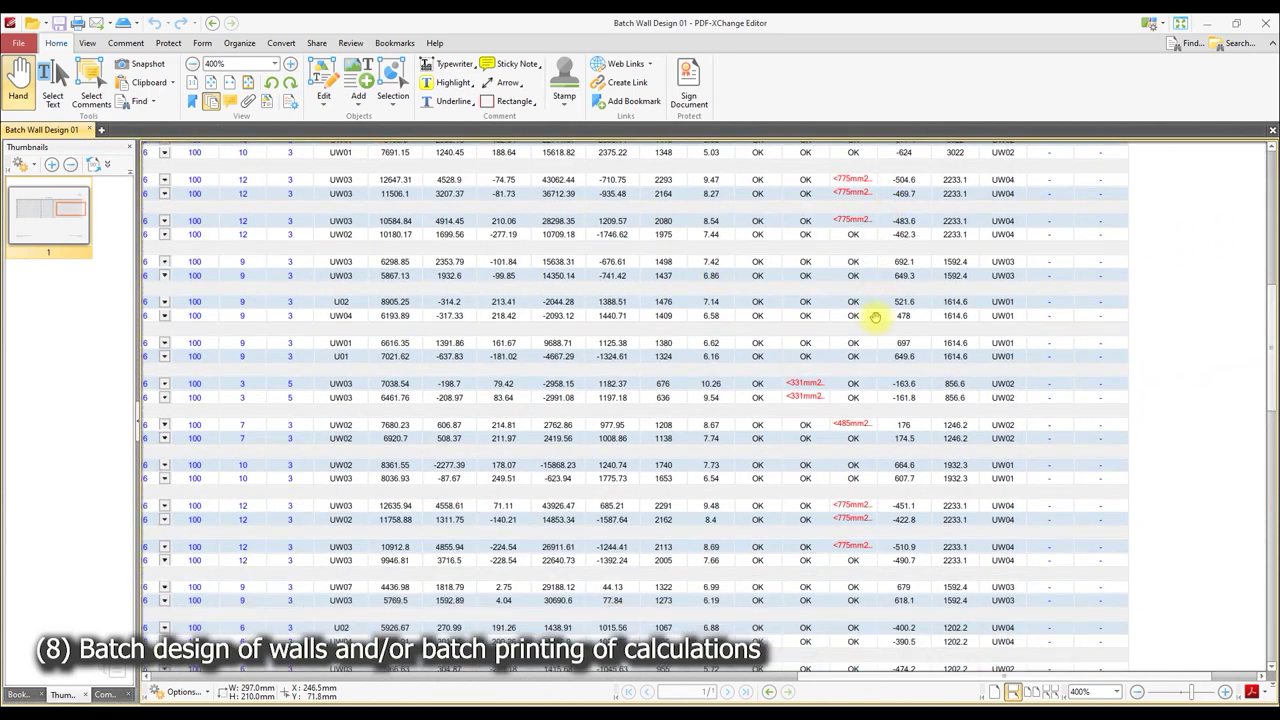
scroll(860, 400, "down", 3)
scroll(848, 428, "down", 1)
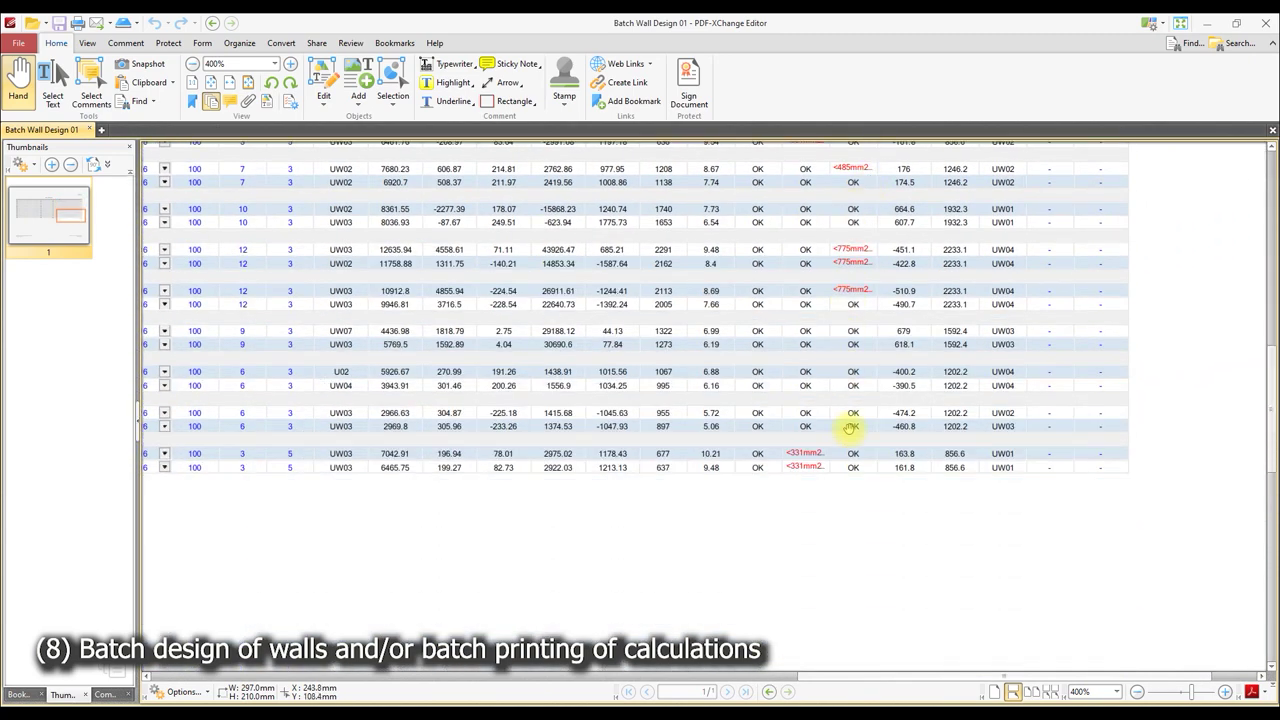
left_click(1265, 25)
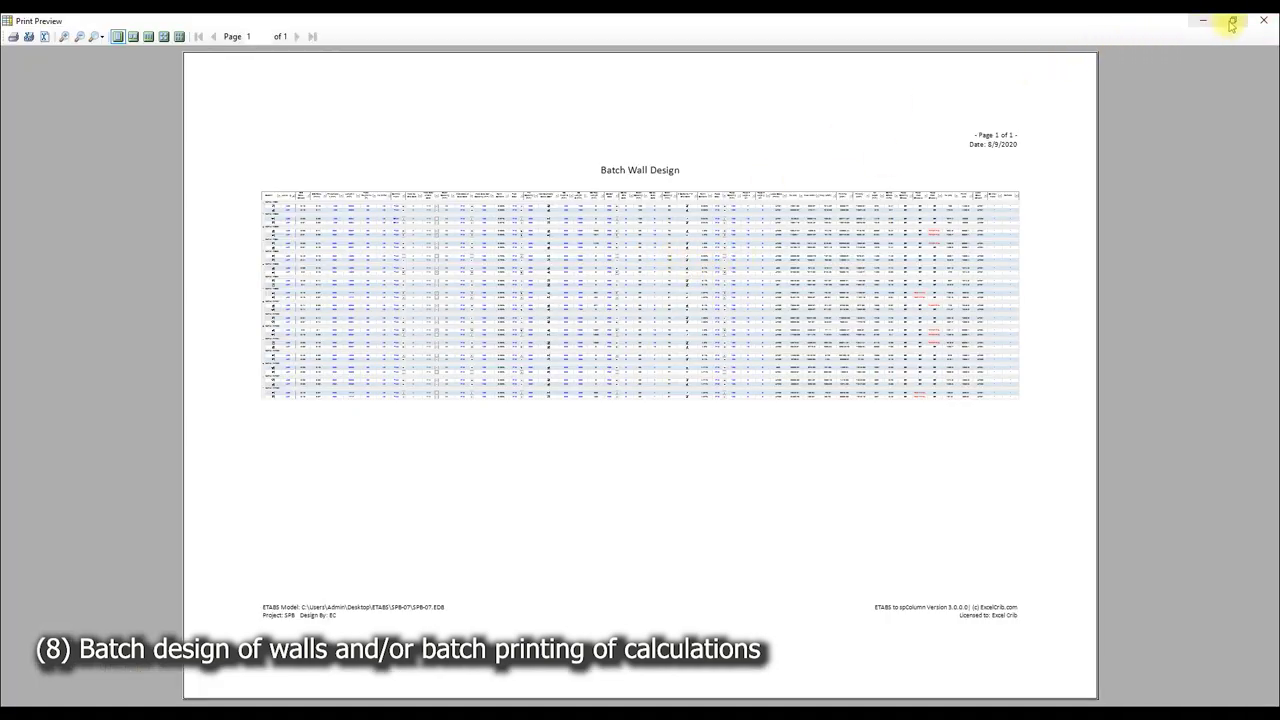
- Close the summary print preview and export the wall batch table to Excel
left_click(1264, 20)
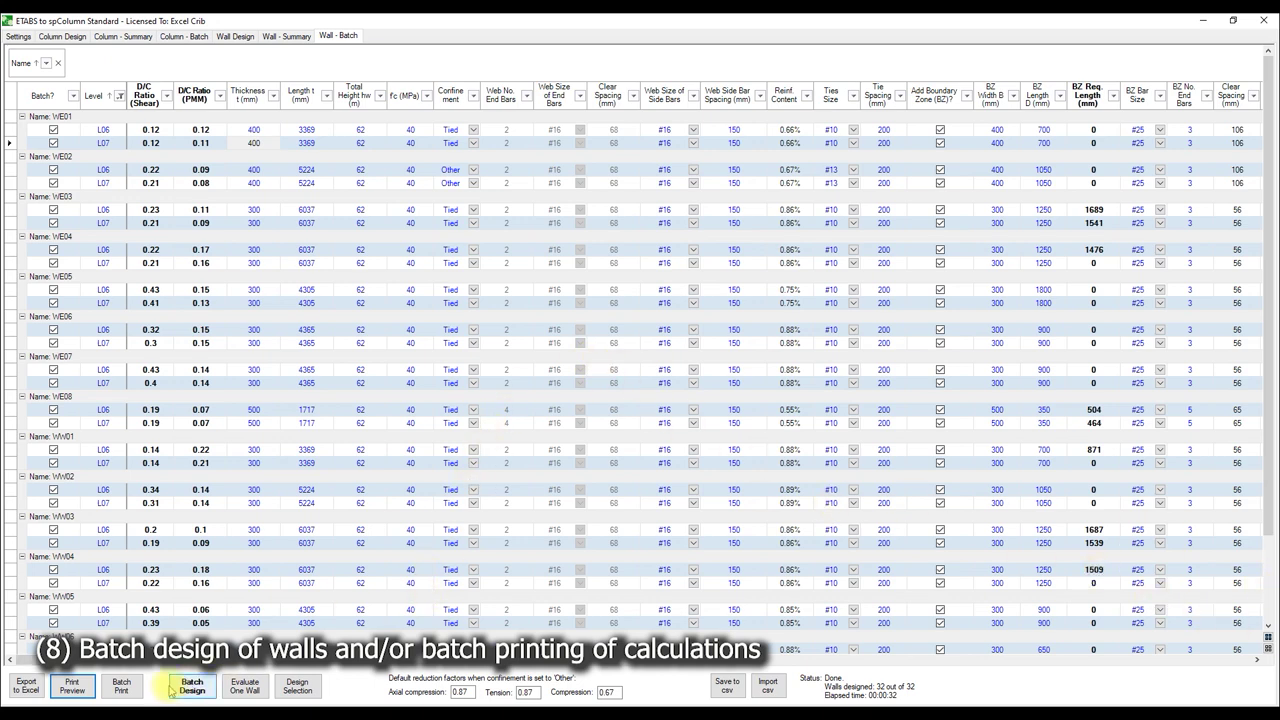
left_click(27, 686)
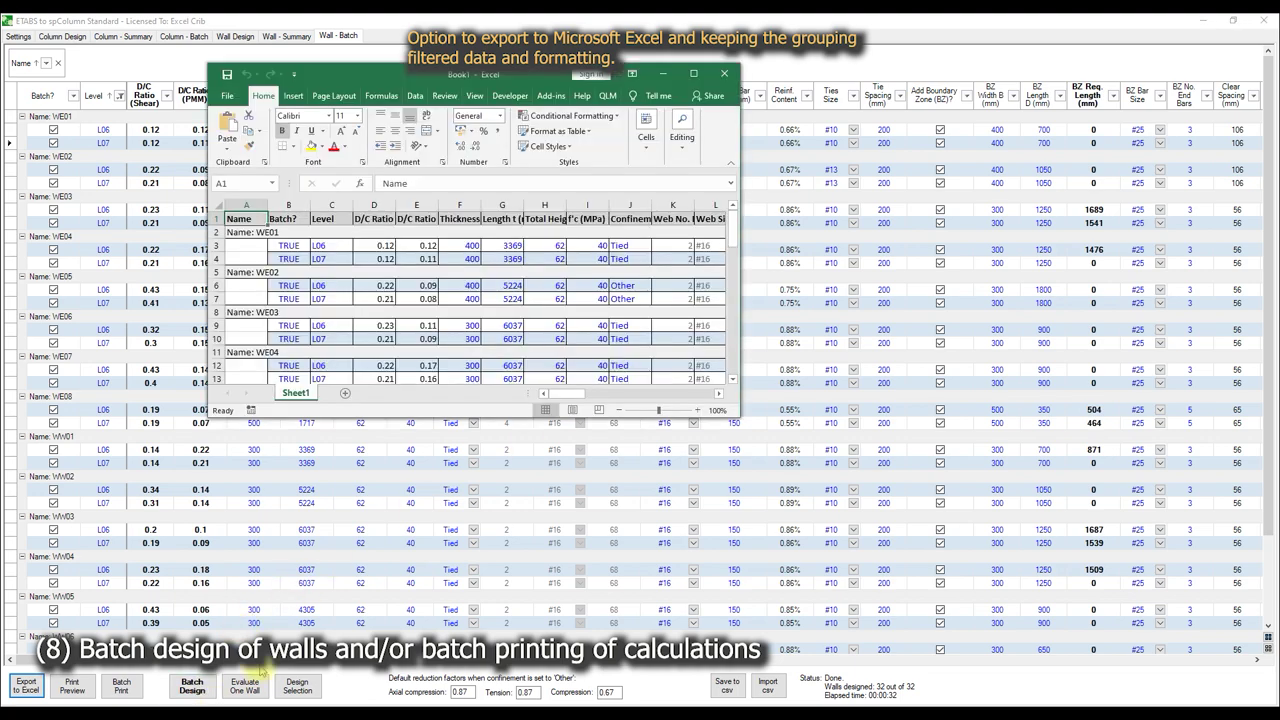
- Maximize Book1 and review the D/C ratios and the two WW01 level rows
left_click(692, 74)
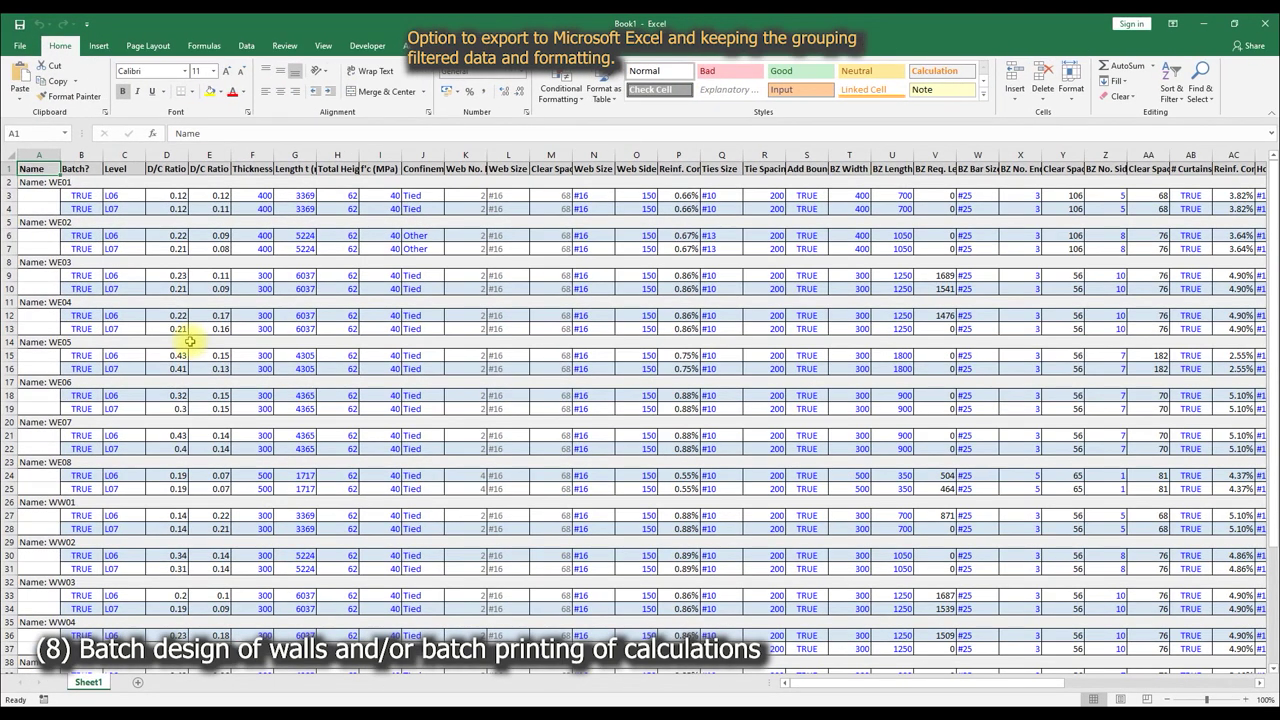
left_click(167, 235)
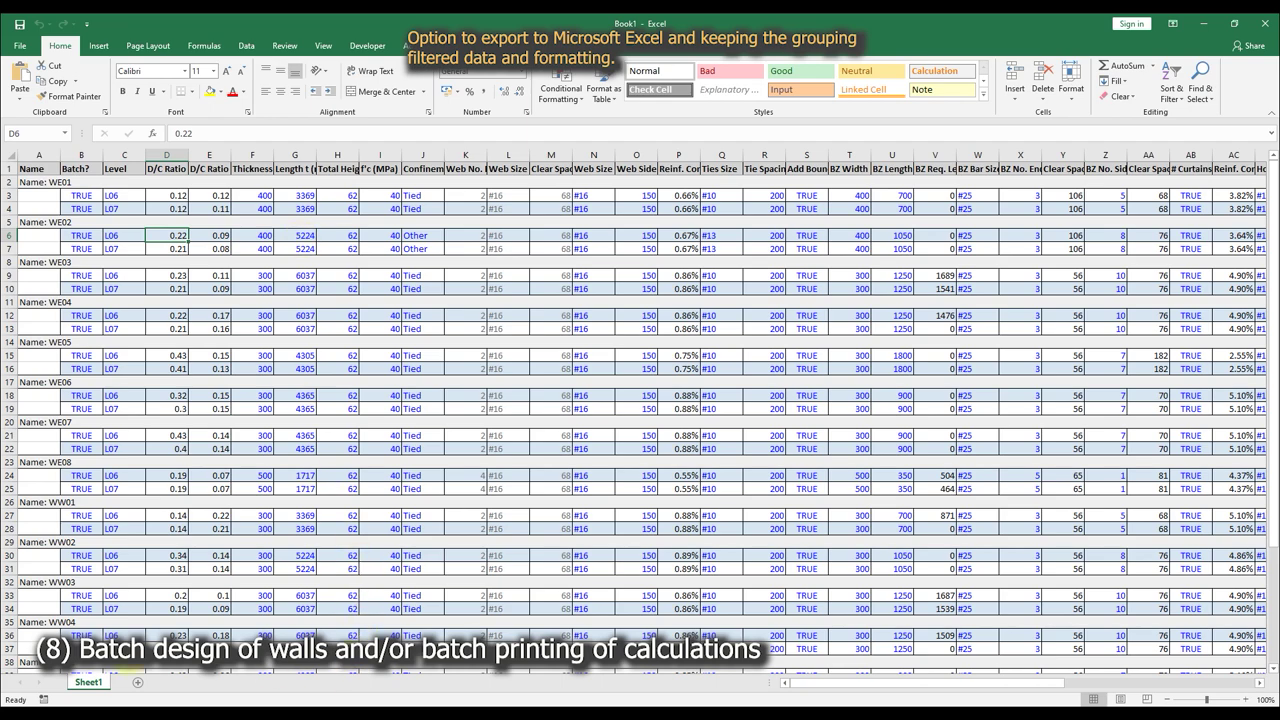
scroll(190, 636, "down", 2)
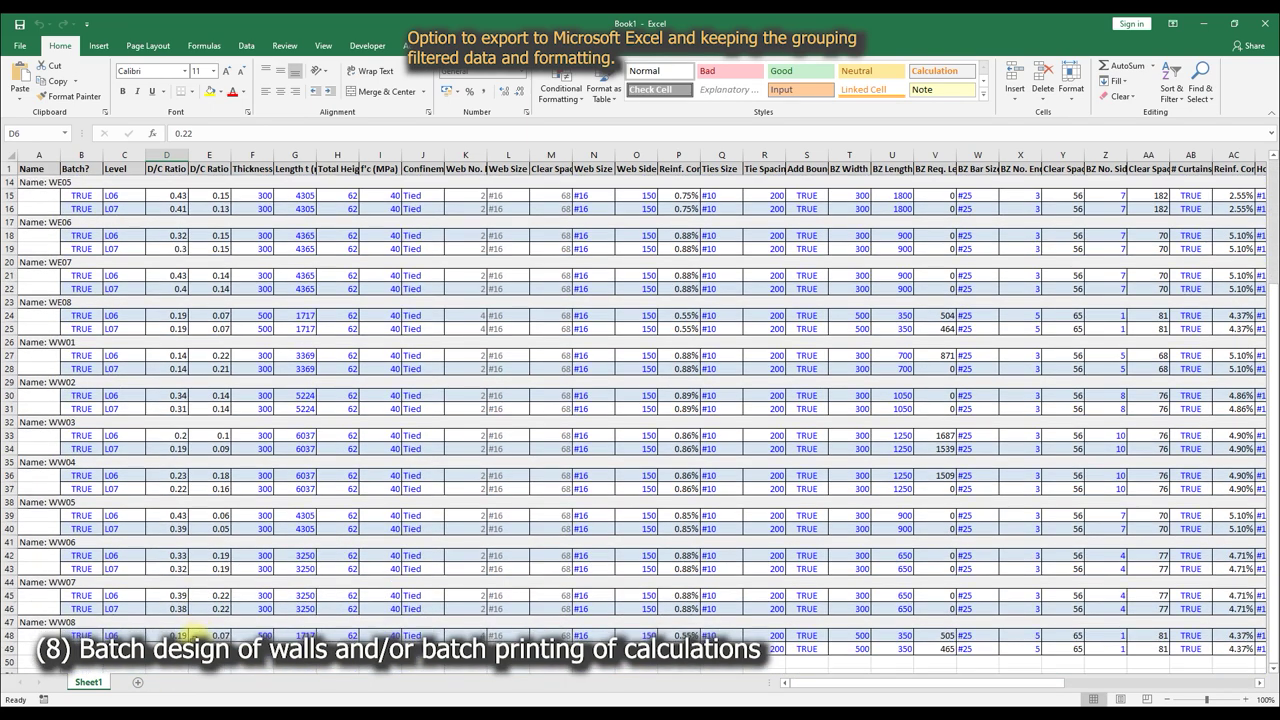
scroll(279, 568, "up", 2)
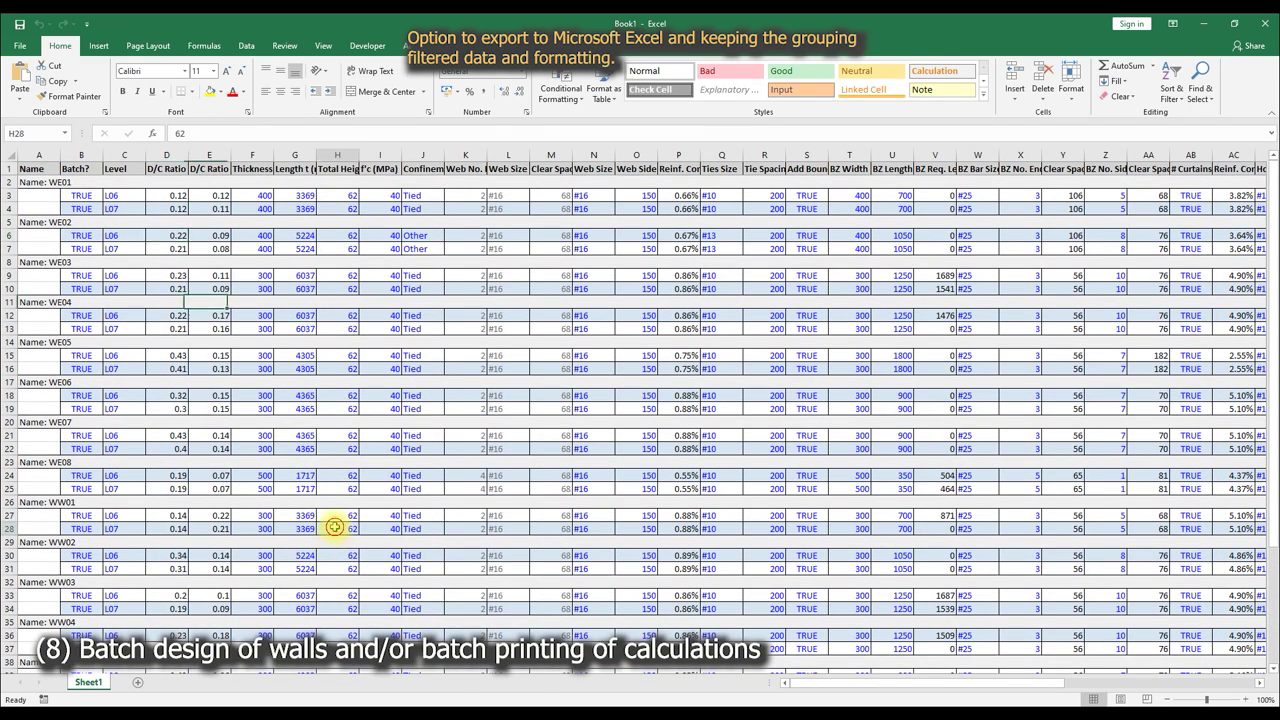
left_click_drag(335, 527, 1151, 508)
left_click(1180, 568)
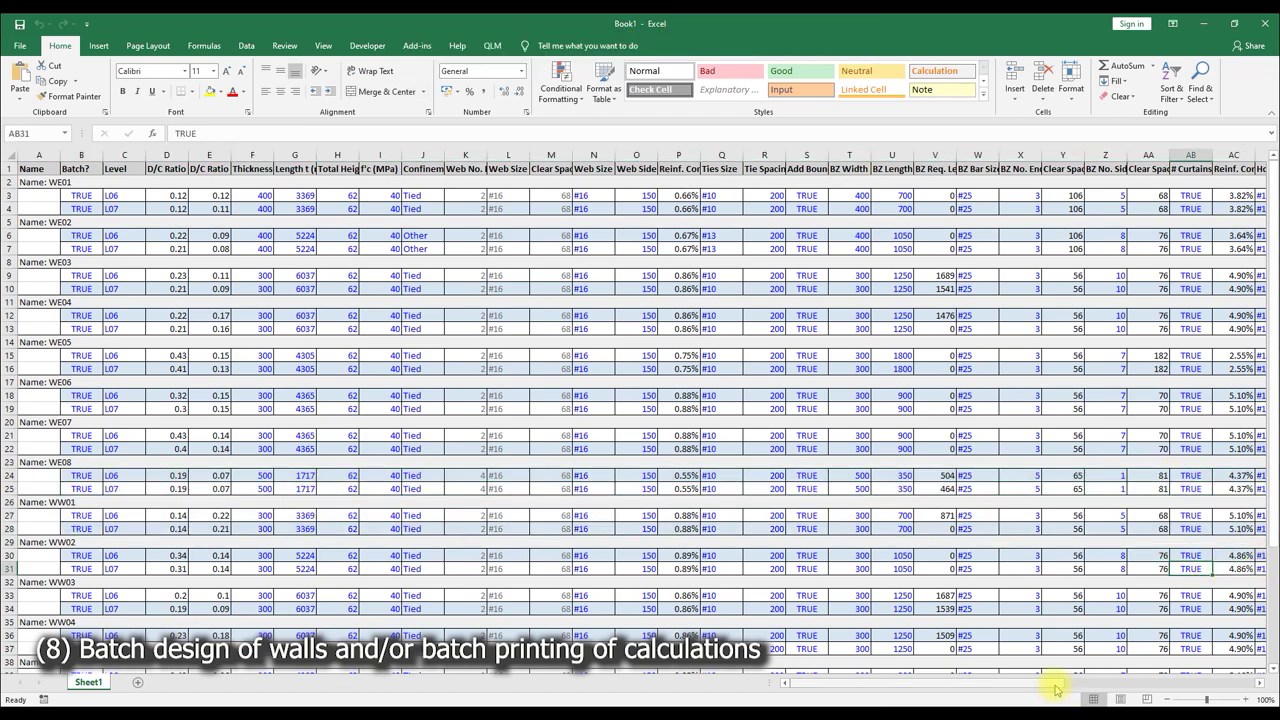
left_click_drag(1055, 688, 1271, 668)
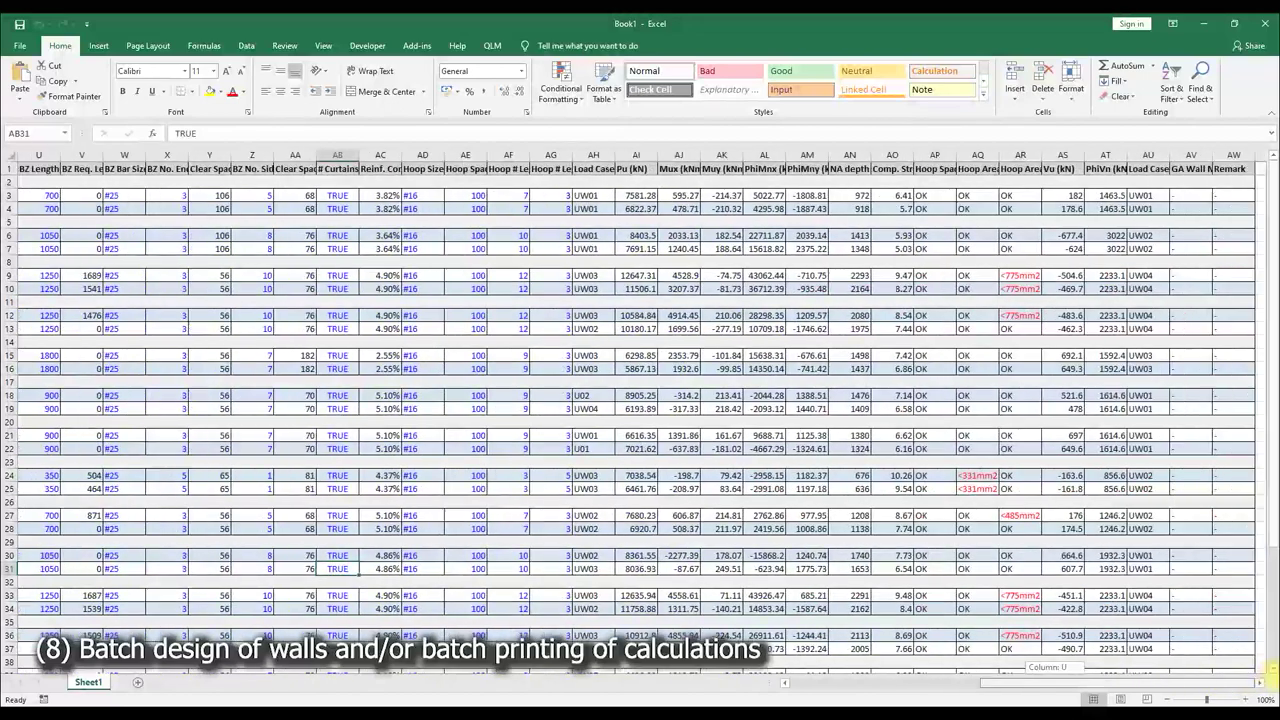
- Inspect WE03's failing hoop area check, then close the workbook
left_click(1020, 275)
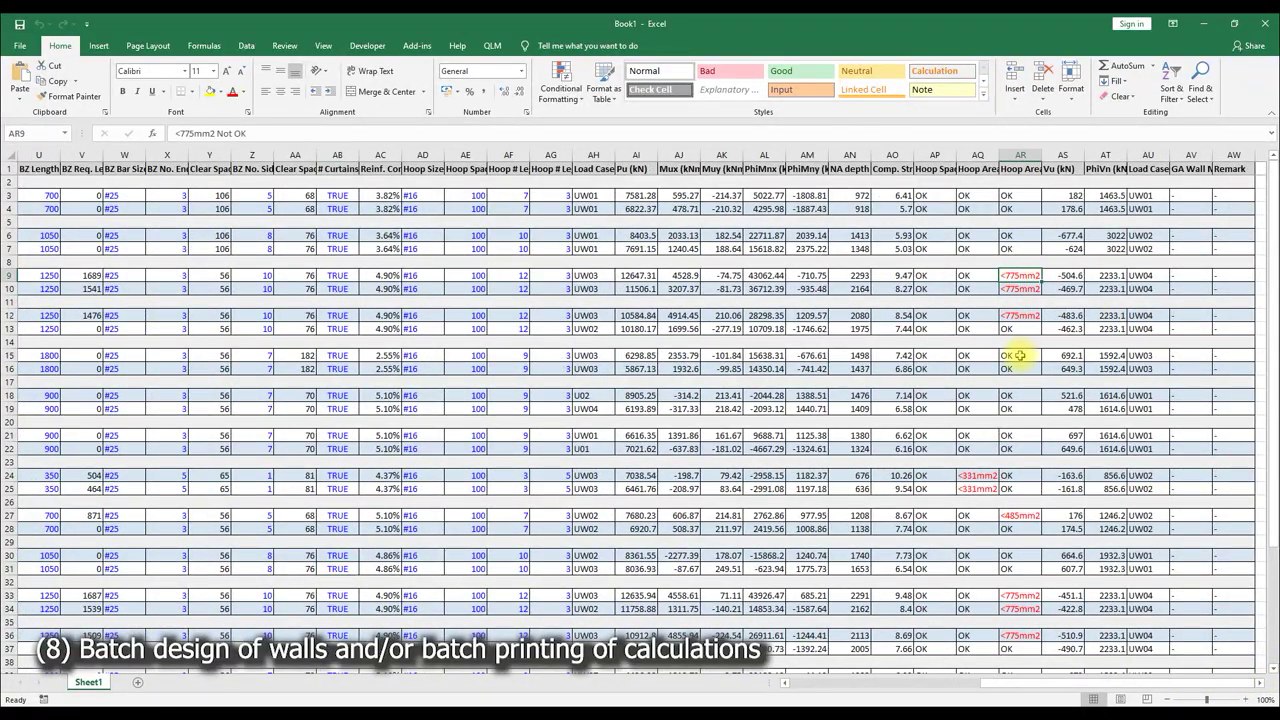
scroll(1020, 355, "down", 8)
scroll(1017, 362, "up", 3)
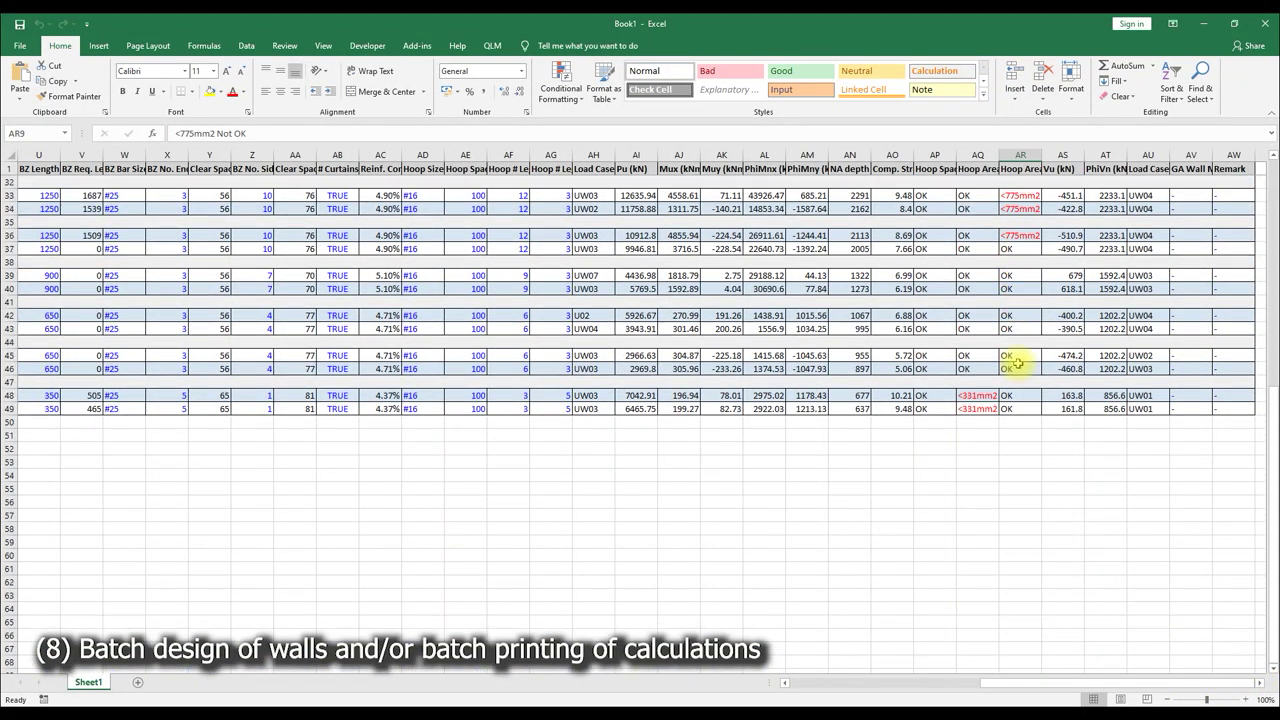
scroll(1017, 360, "up", 3)
scroll(1018, 354, "up", 2)
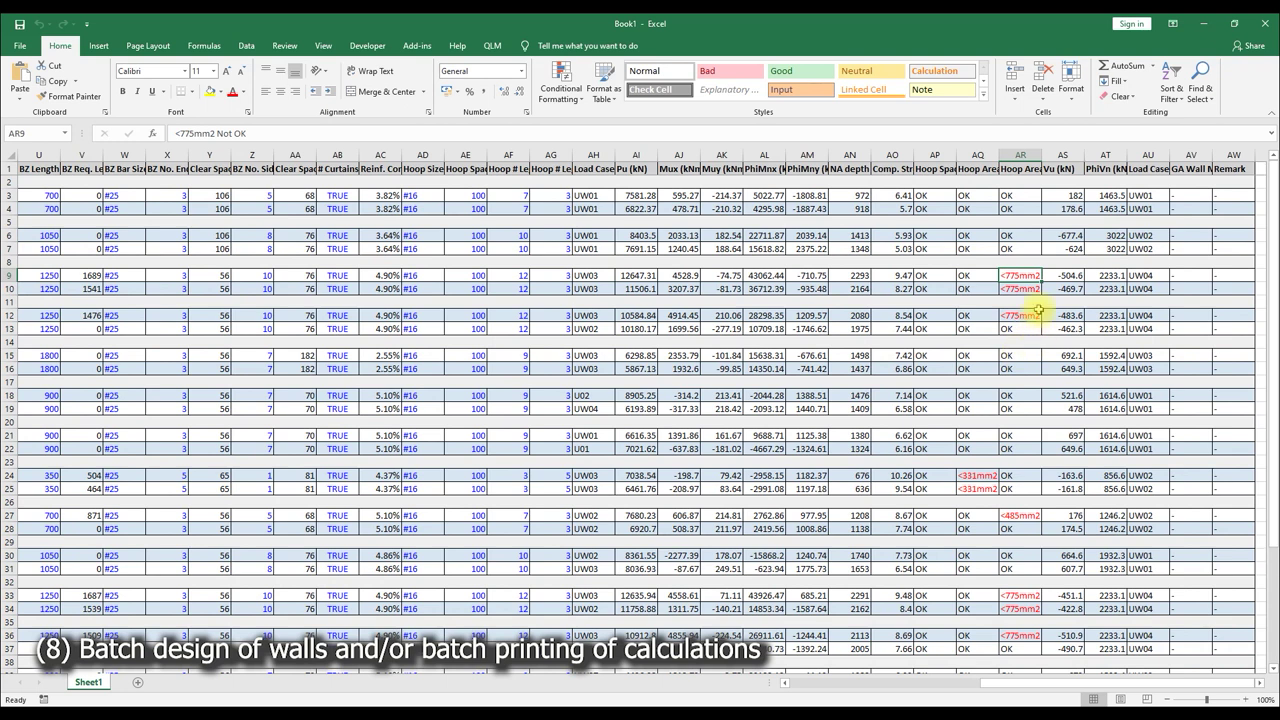
left_click(1263, 27)
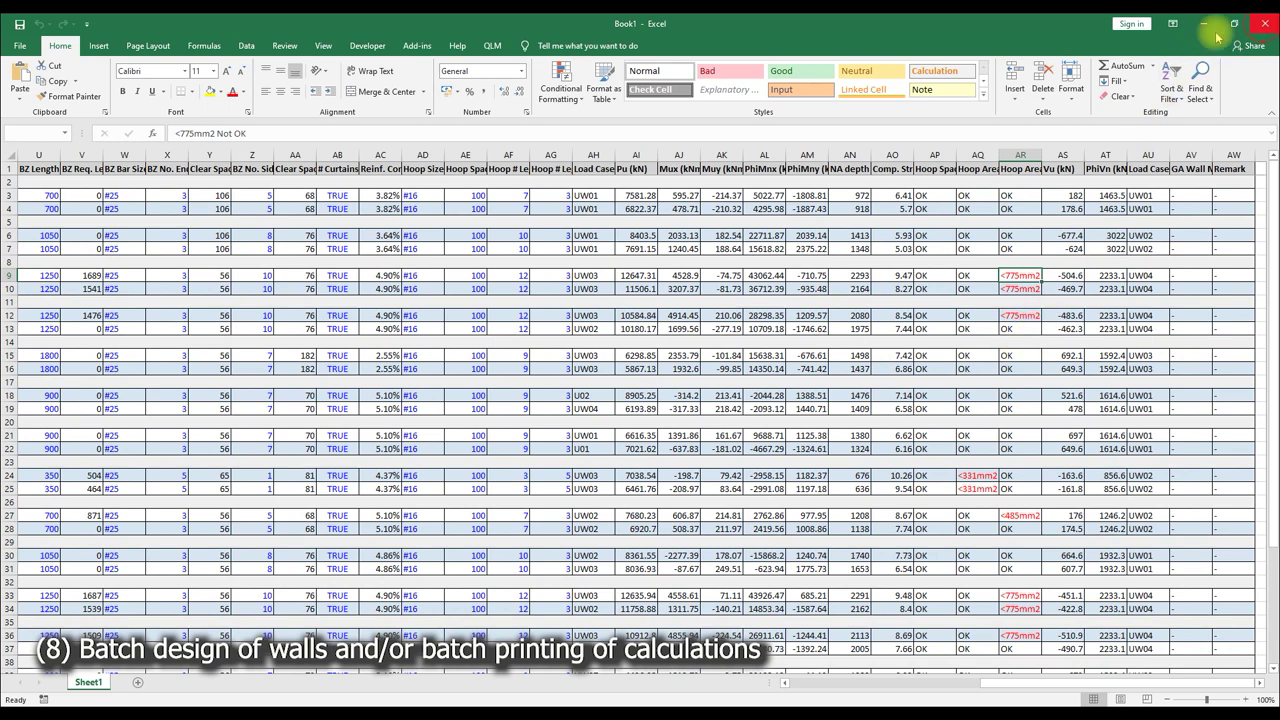
- Close Book1 without saving and save the wall batch table to a csv opened in Excel
left_click(648, 385)
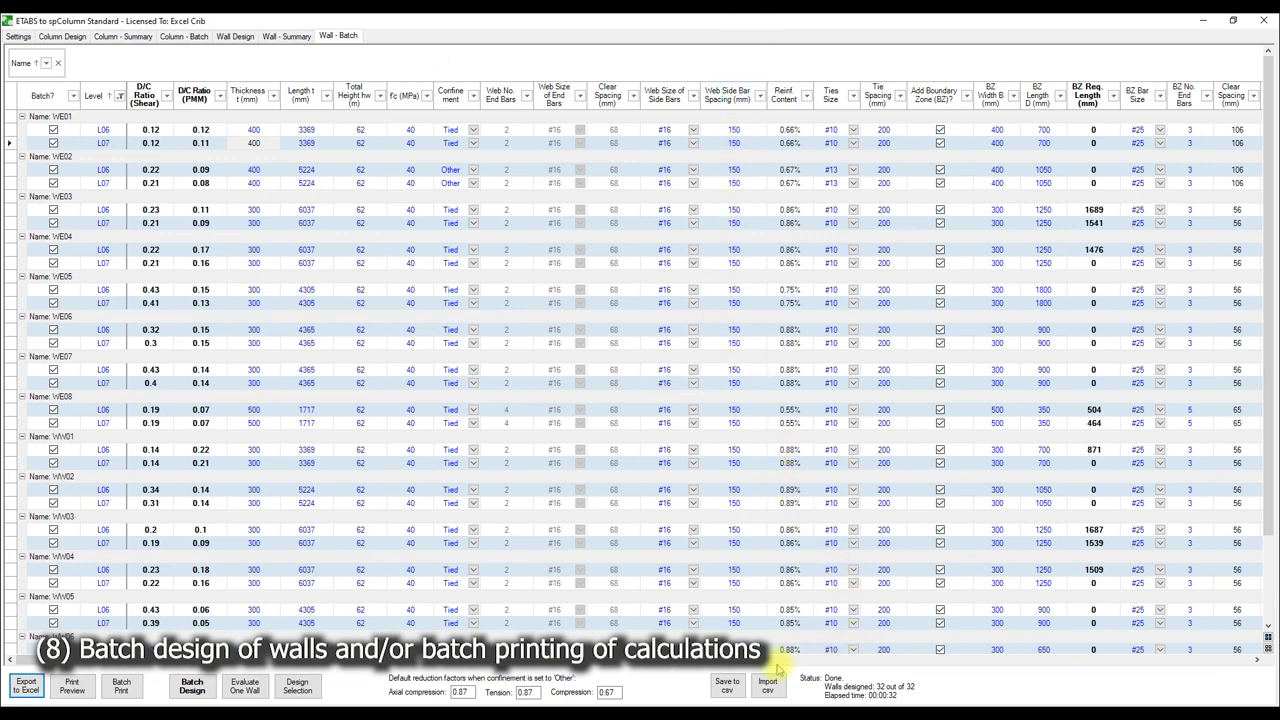
left_click(729, 691)
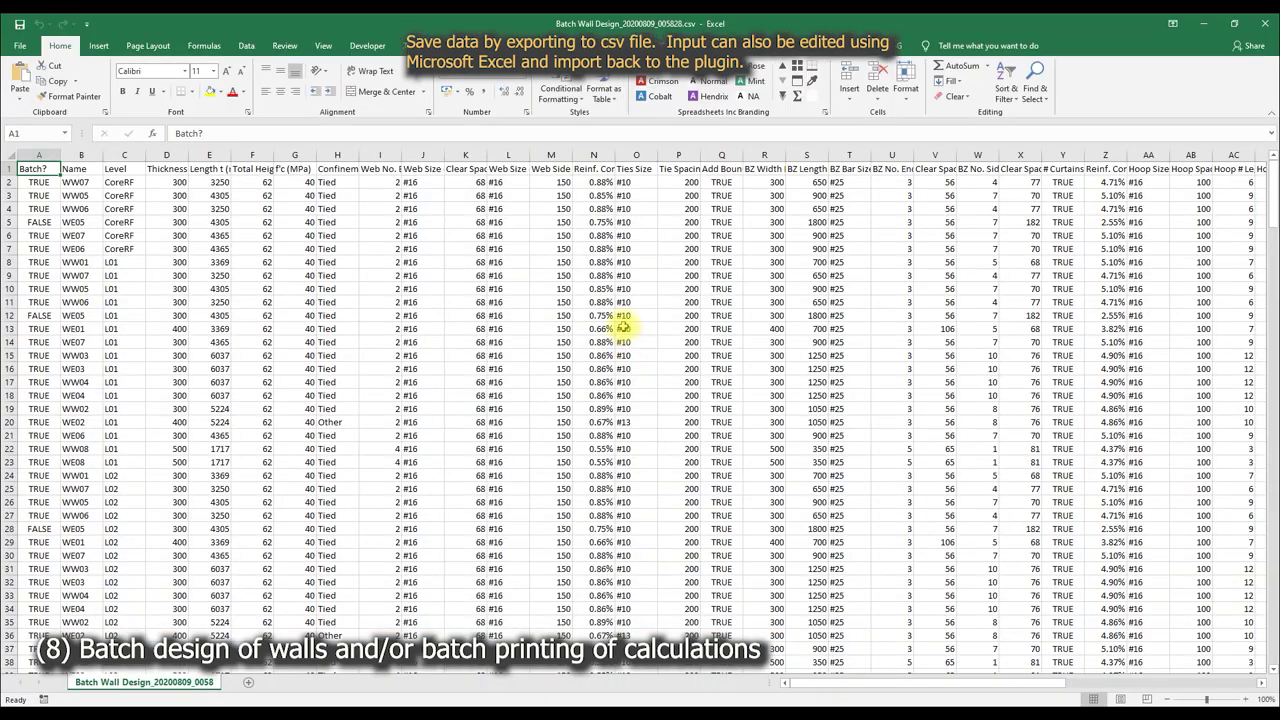
- Look over the csv's first data cells, including the wall thickness in D3
left_click(622, 315)
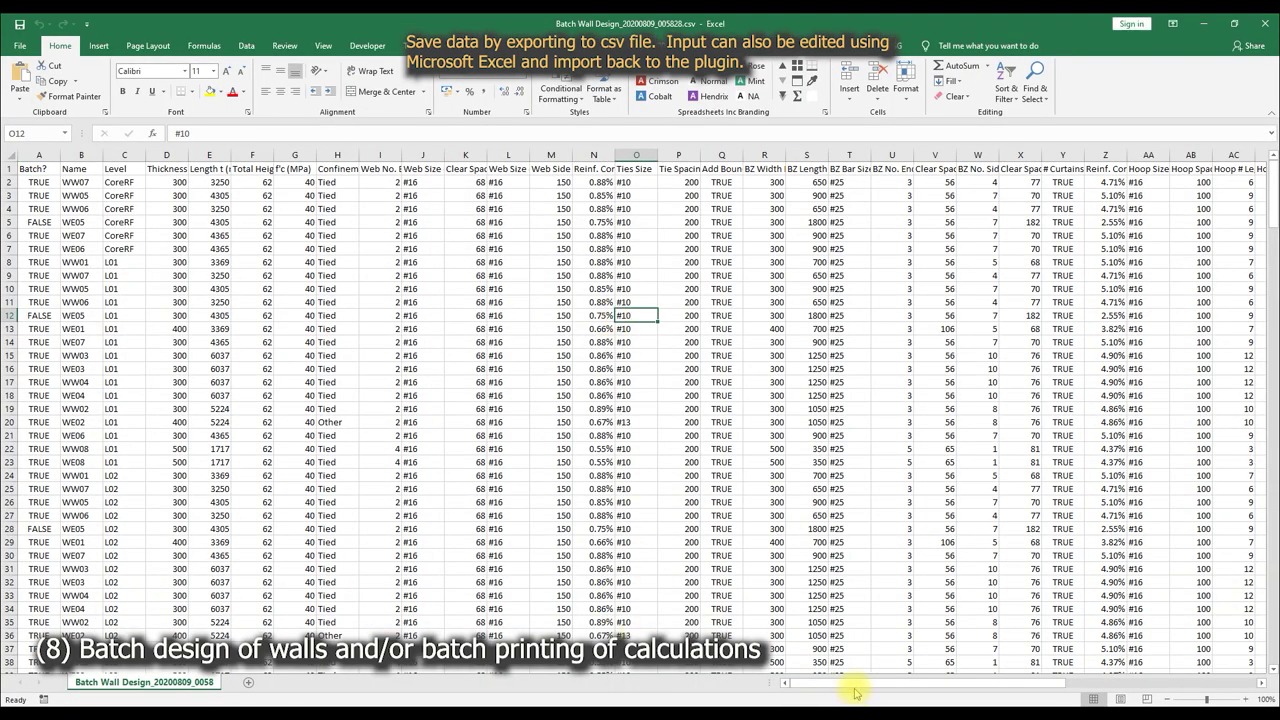
left_click_drag(857, 683, 858, 686)
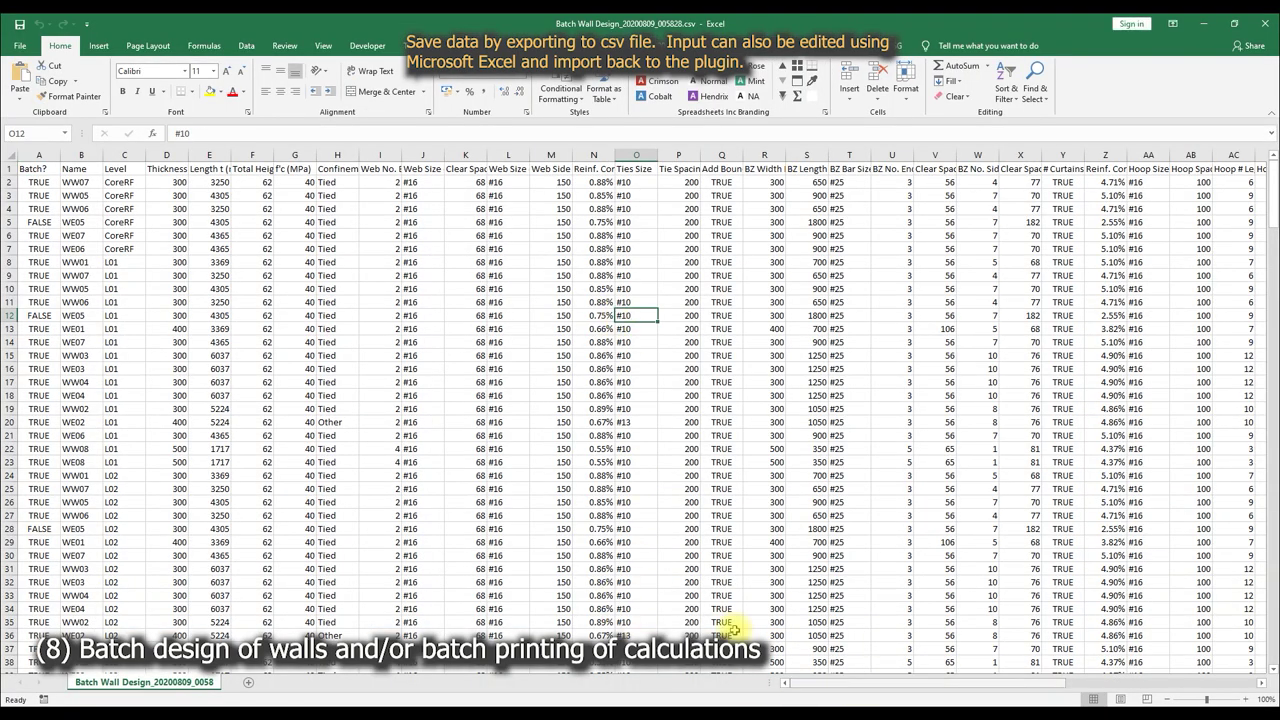
left_click(36, 183)
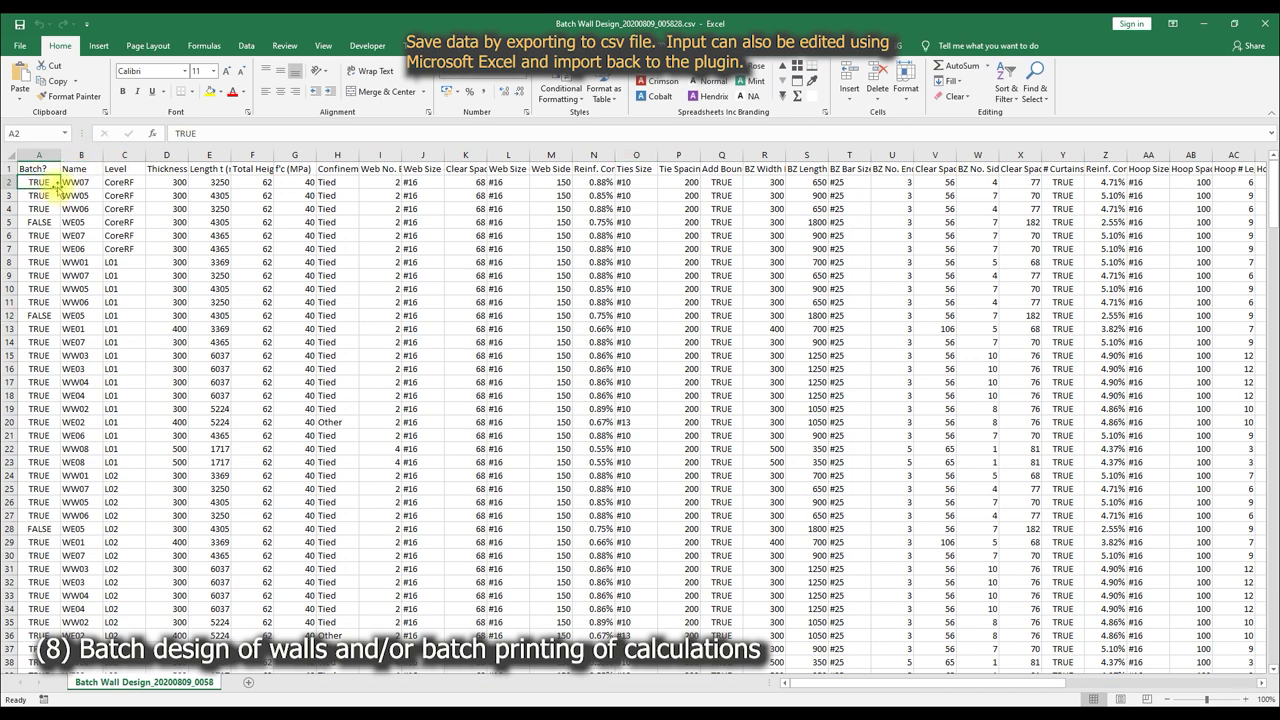
left_click(166, 195)
left_click_drag(814, 687, 1004, 687)
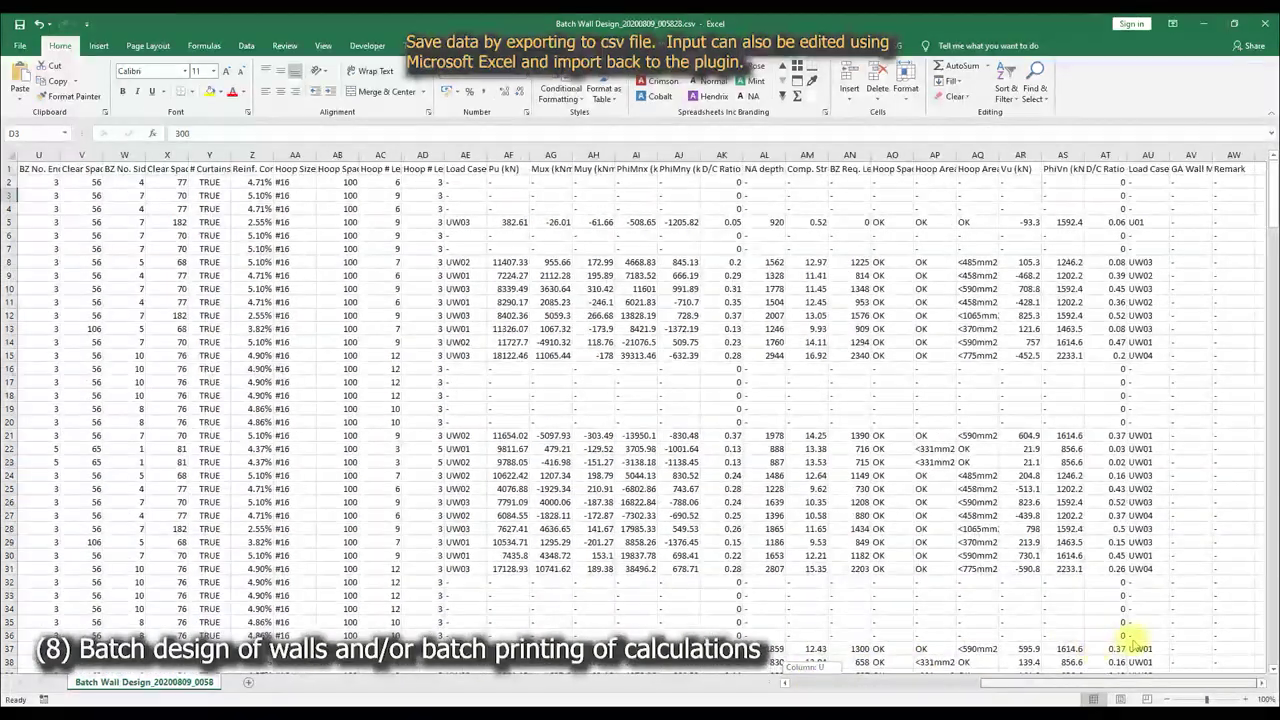
- Enter GA-Wall 01 in AV2, widen column AV, fill the numbering down, and save
left_click(1191, 197)
left_click(1191, 183)
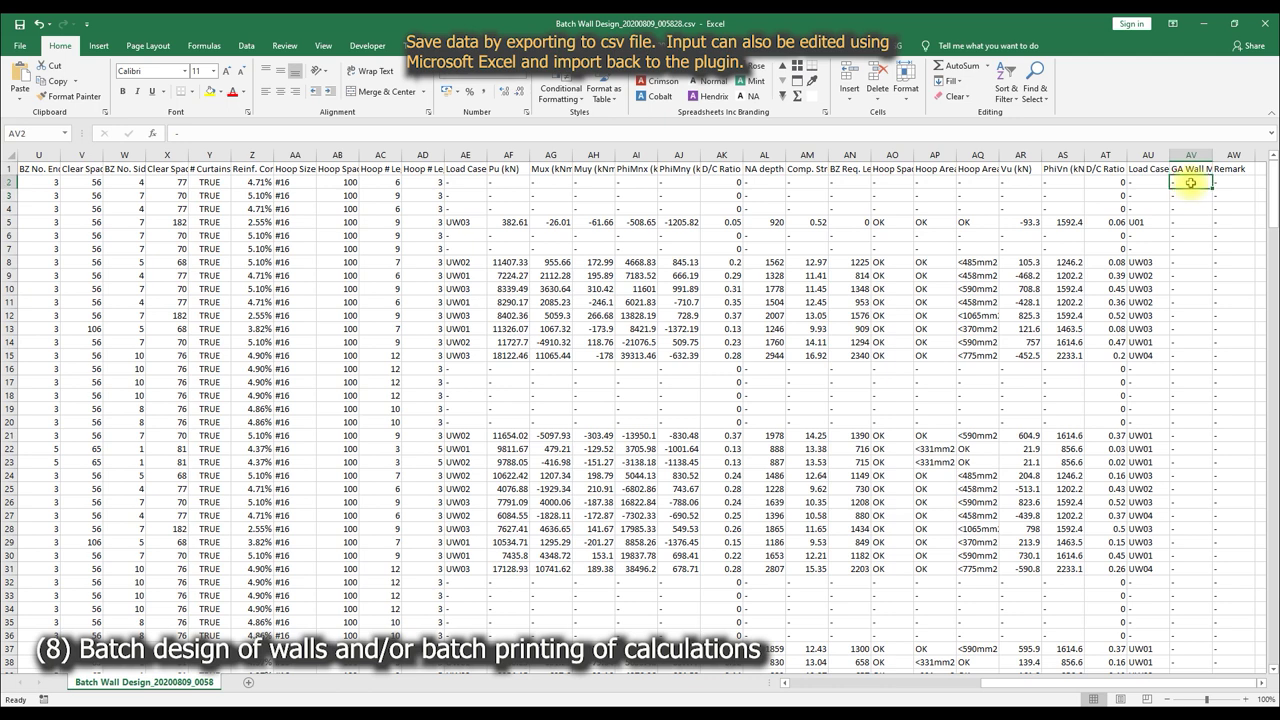
type("W")
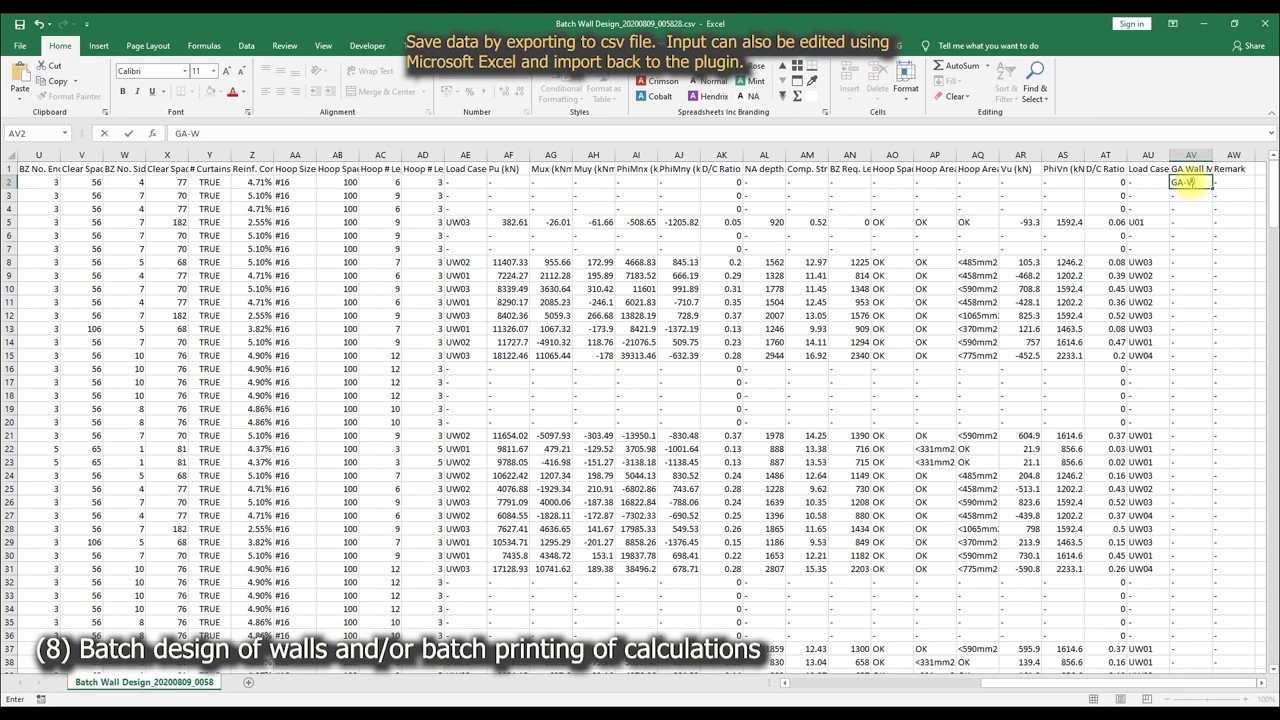
type("all 01")
key("ctrl+Return")
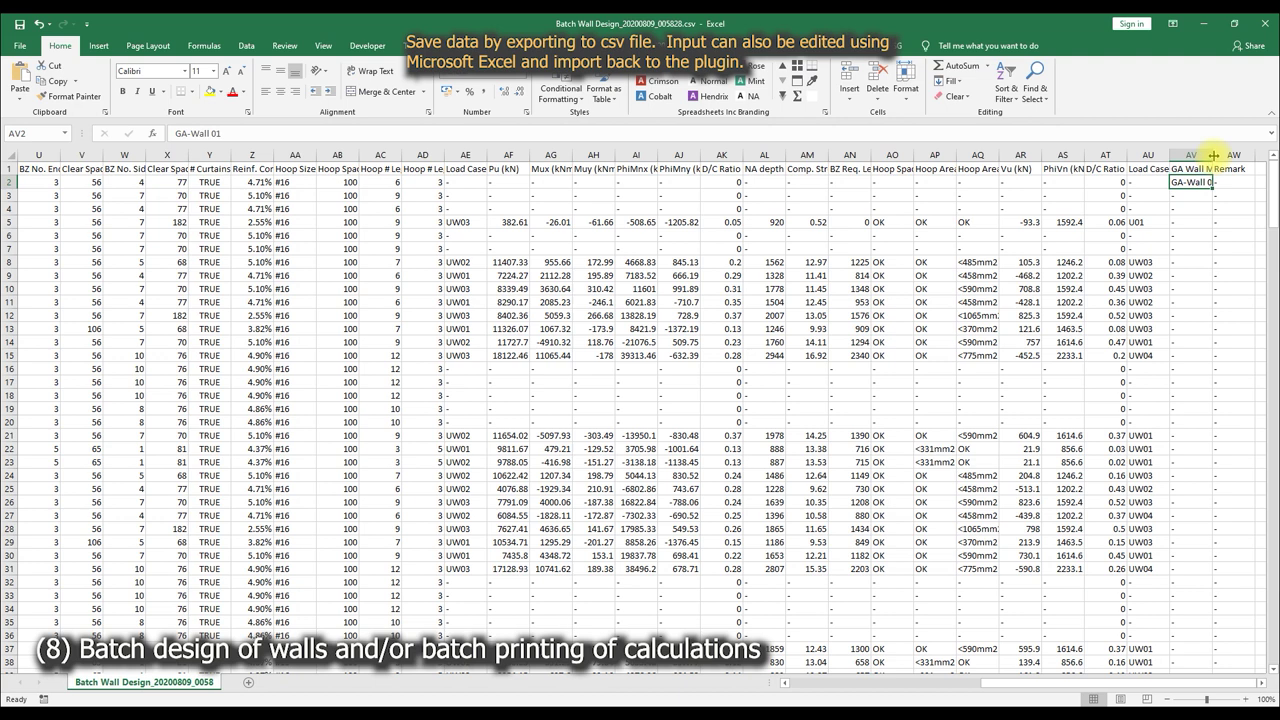
left_click_drag(1213, 155, 1241, 155)
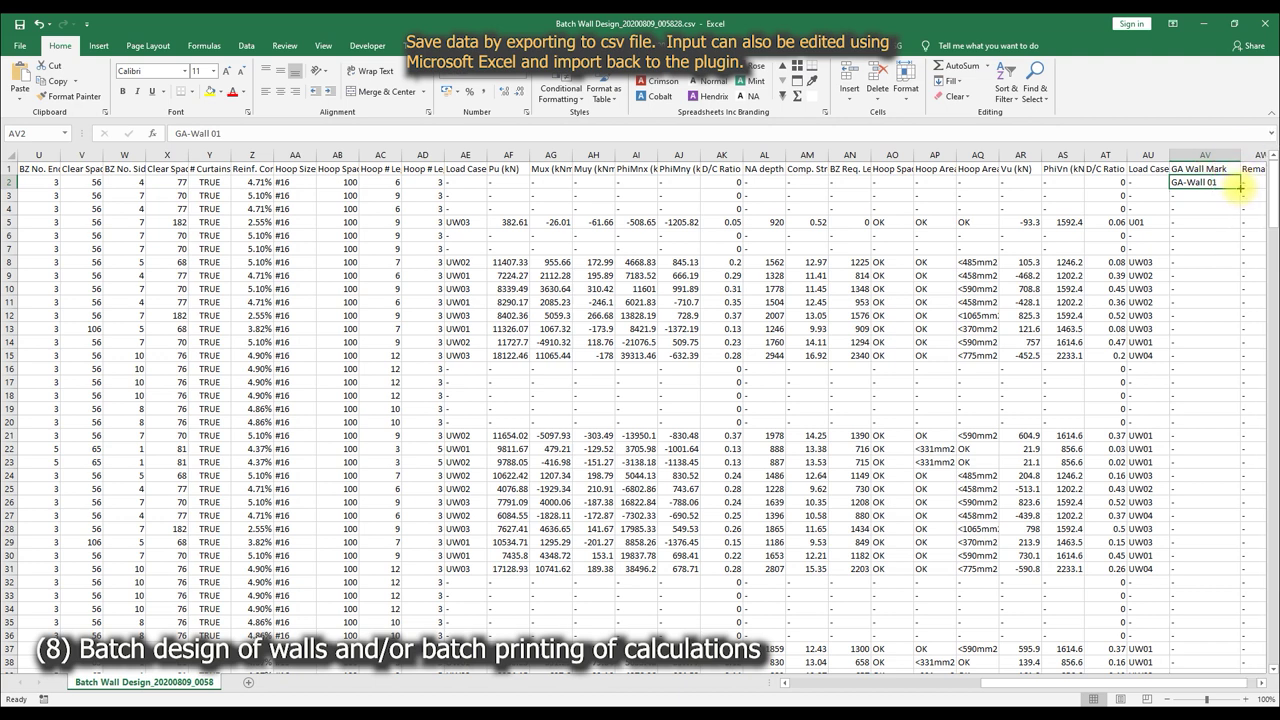
double_click(1240, 187)
left_click(1200, 302)
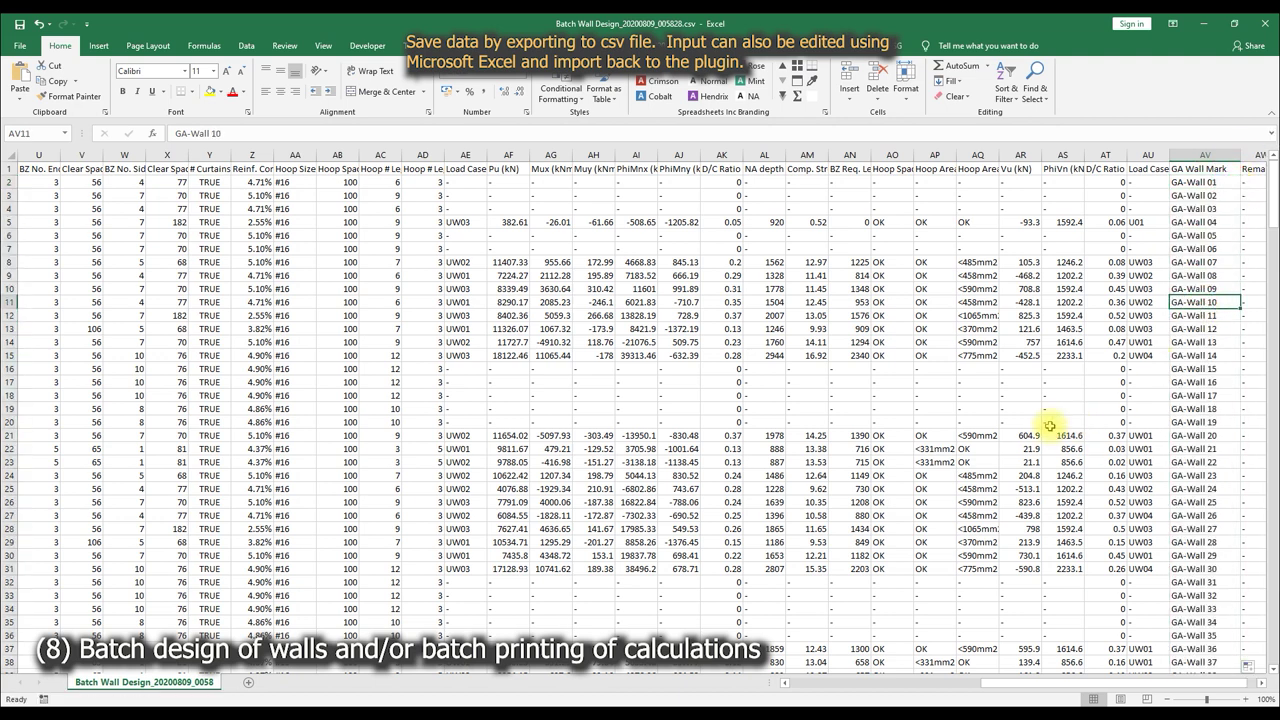
left_click(19, 24)
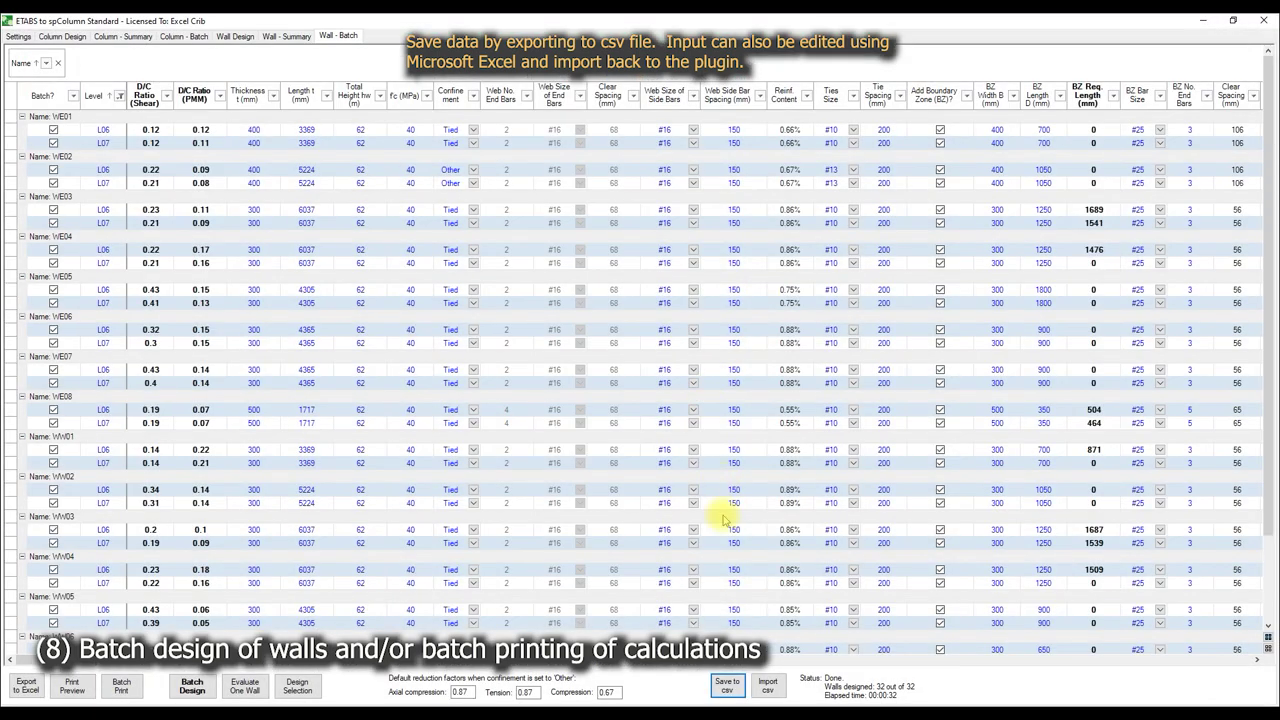
- Import Batch Wall Design_20200809_005828.csv replacing existing data with 278 walls, grouped by wall name
left_click(767, 686)
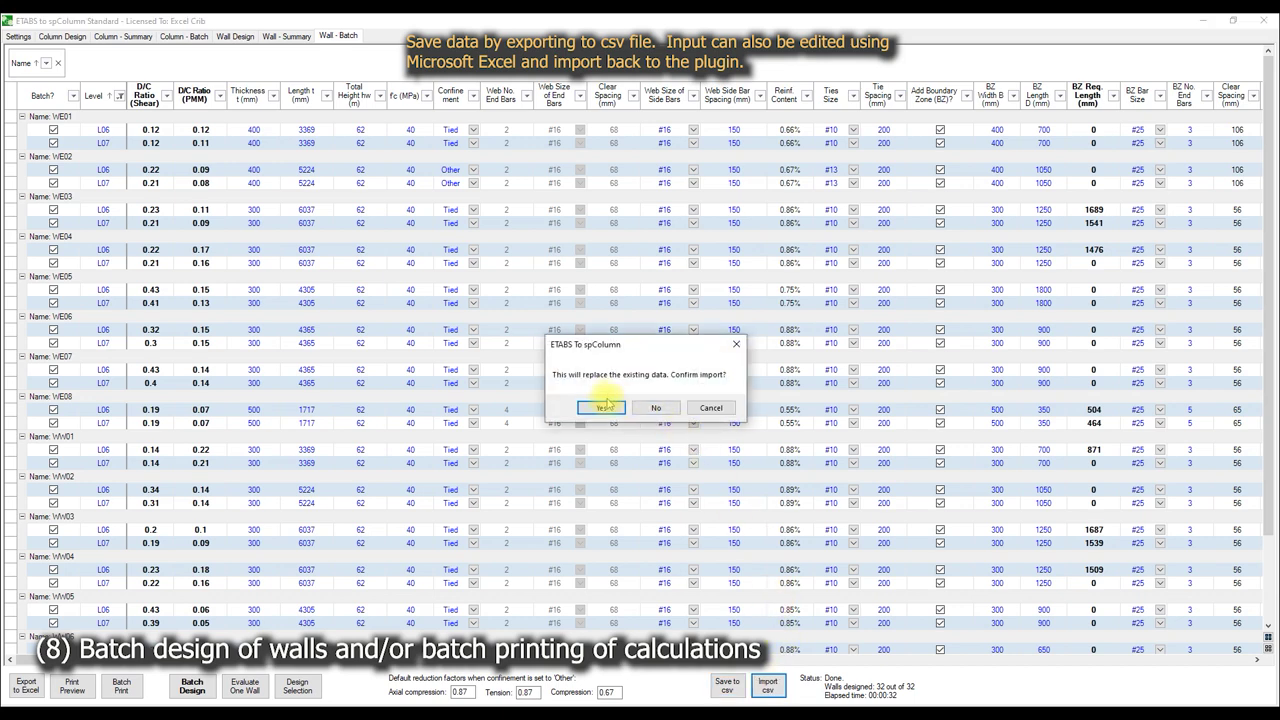
left_click(606, 406)
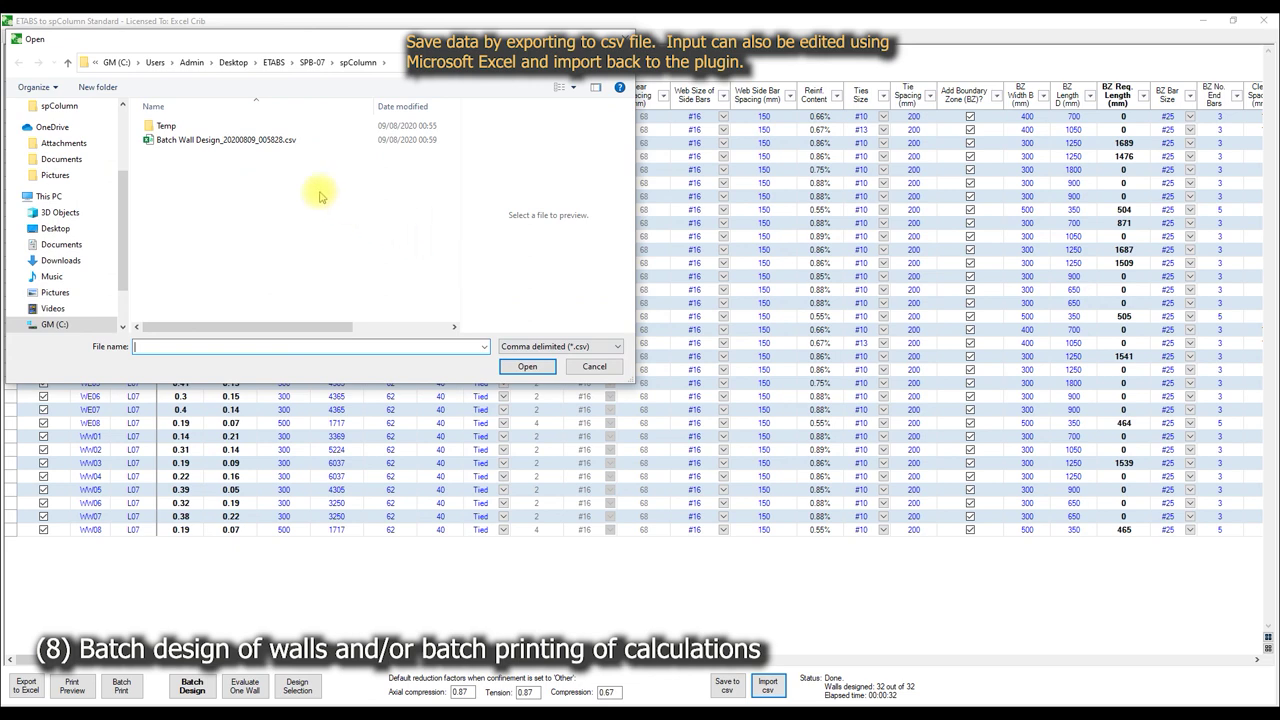
left_click(245, 140)
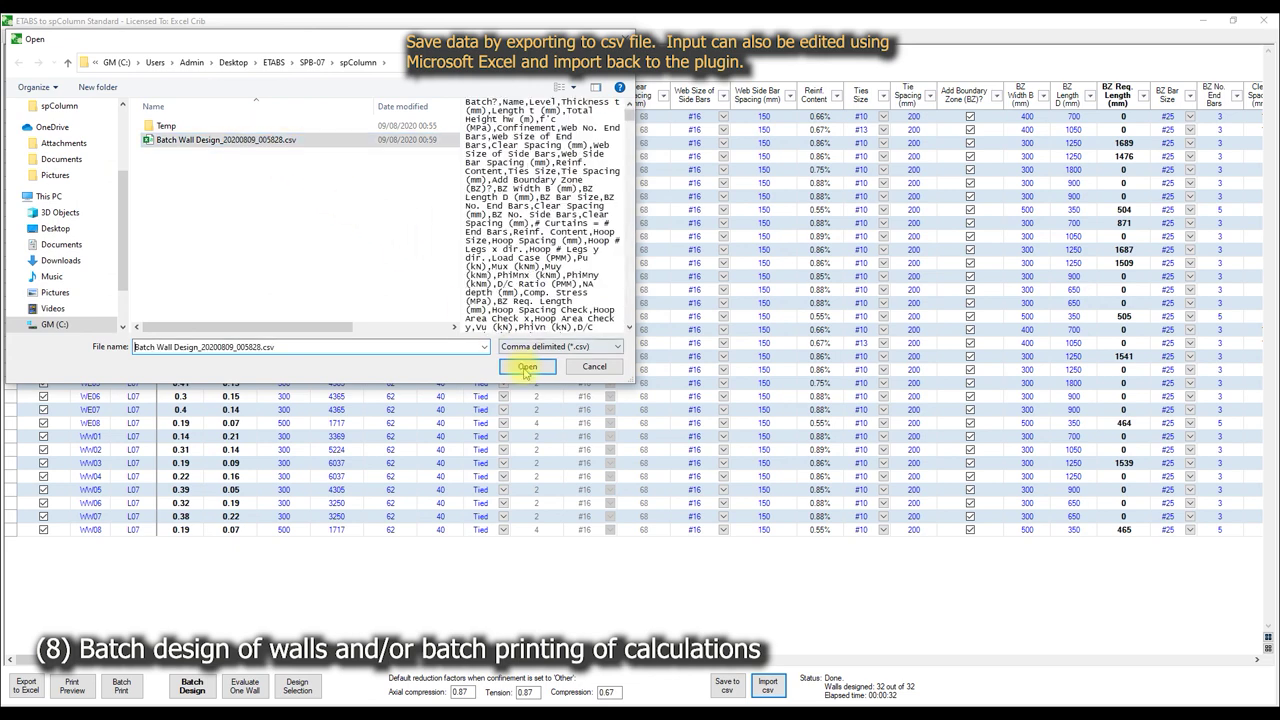
left_click(527, 366)
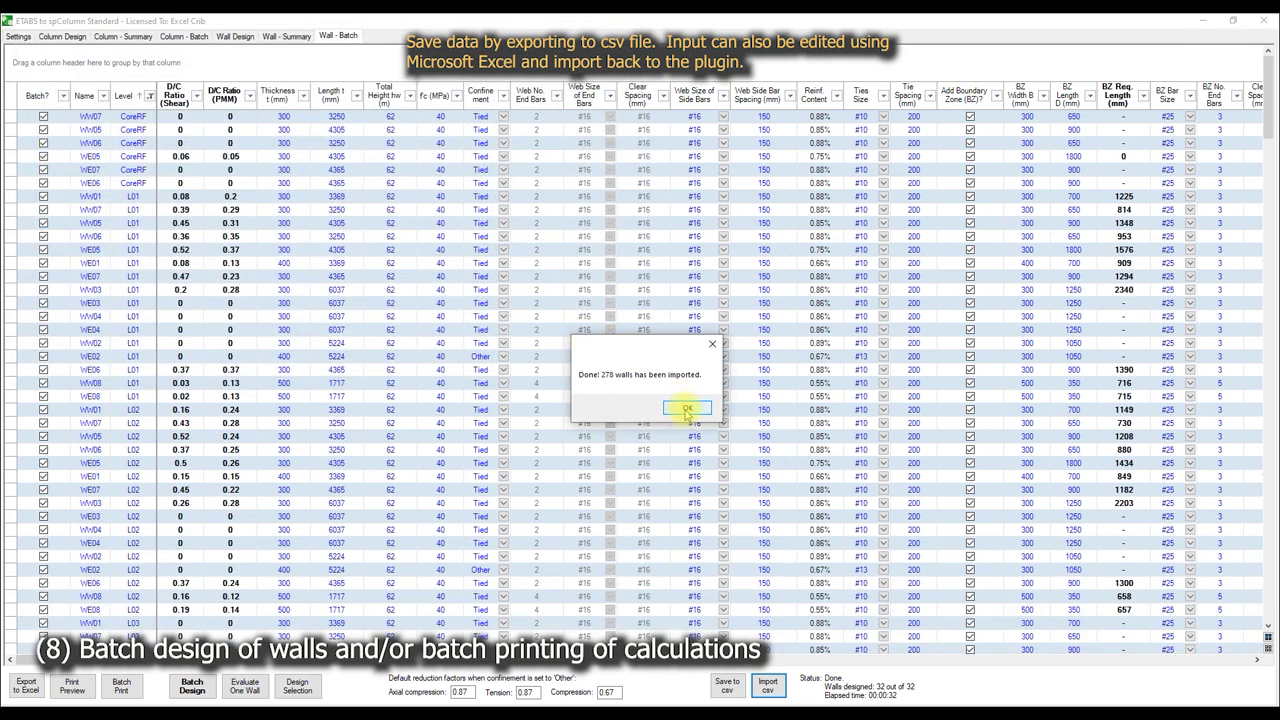
left_click(687, 410)
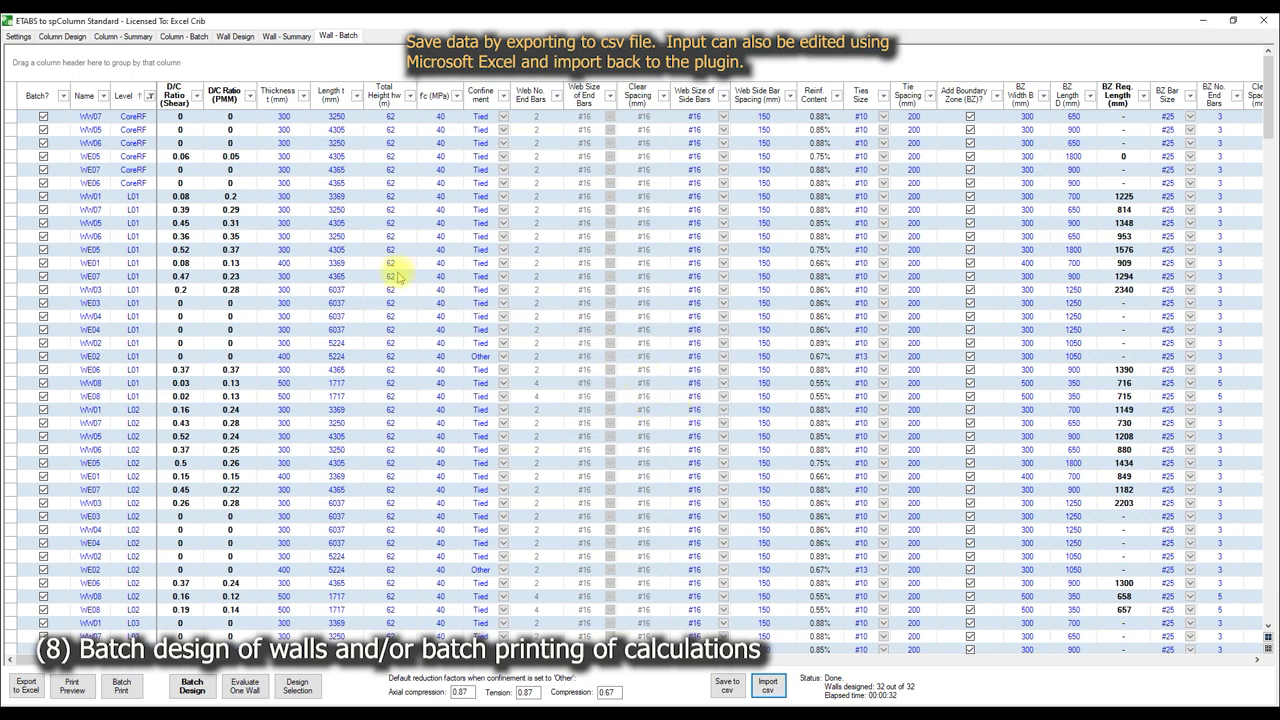
left_click_drag(86, 95, 45, 62)
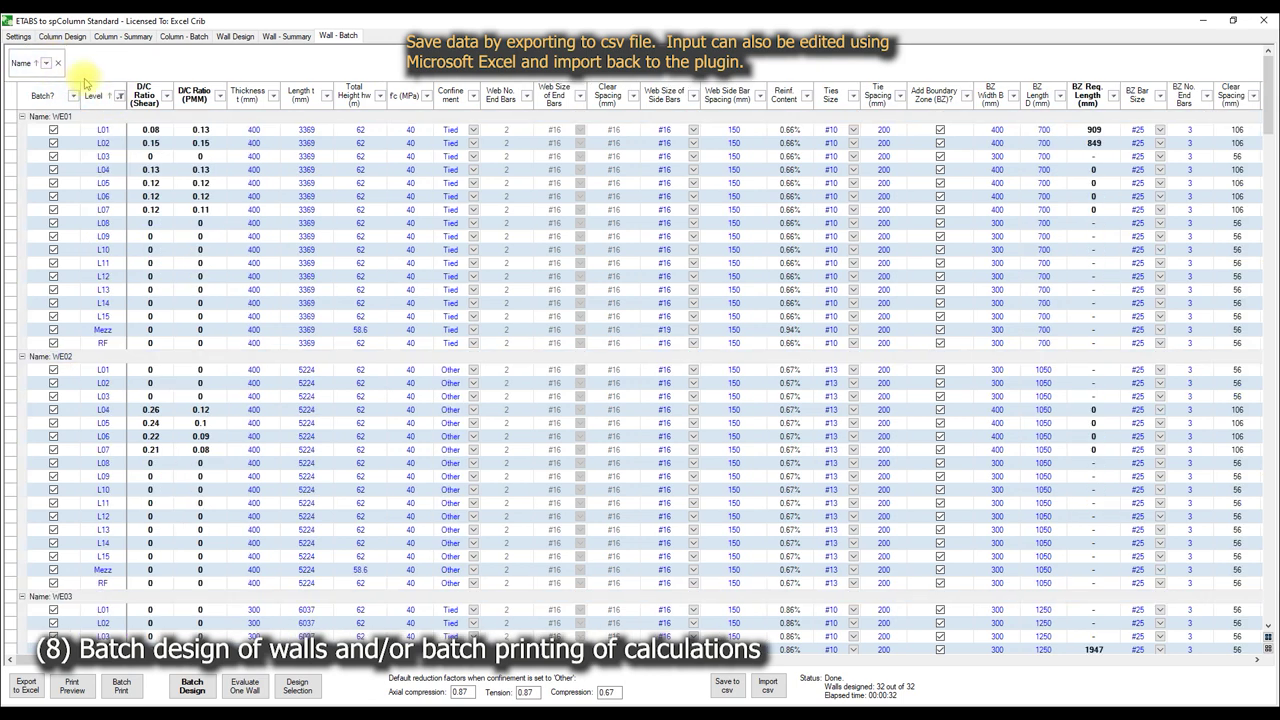
- Close the Level filter list and scroll down through the Wall - Batch table
left_click(118, 95)
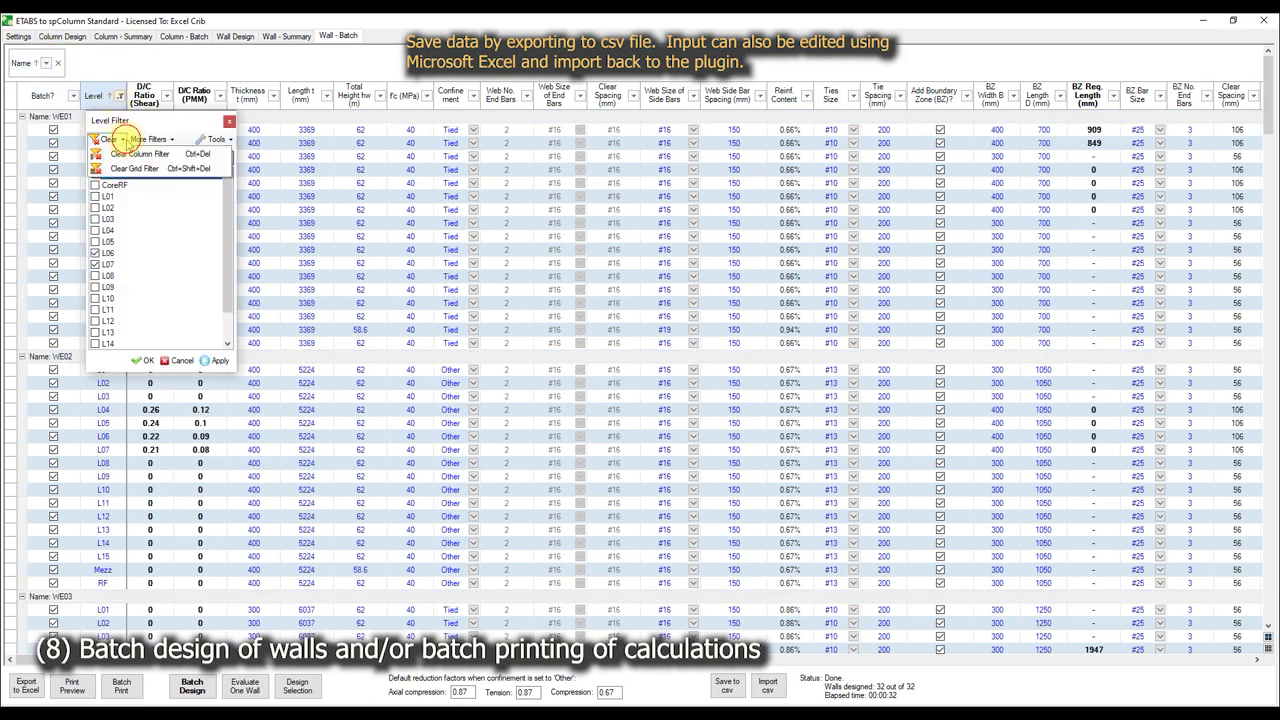
key("Escape")
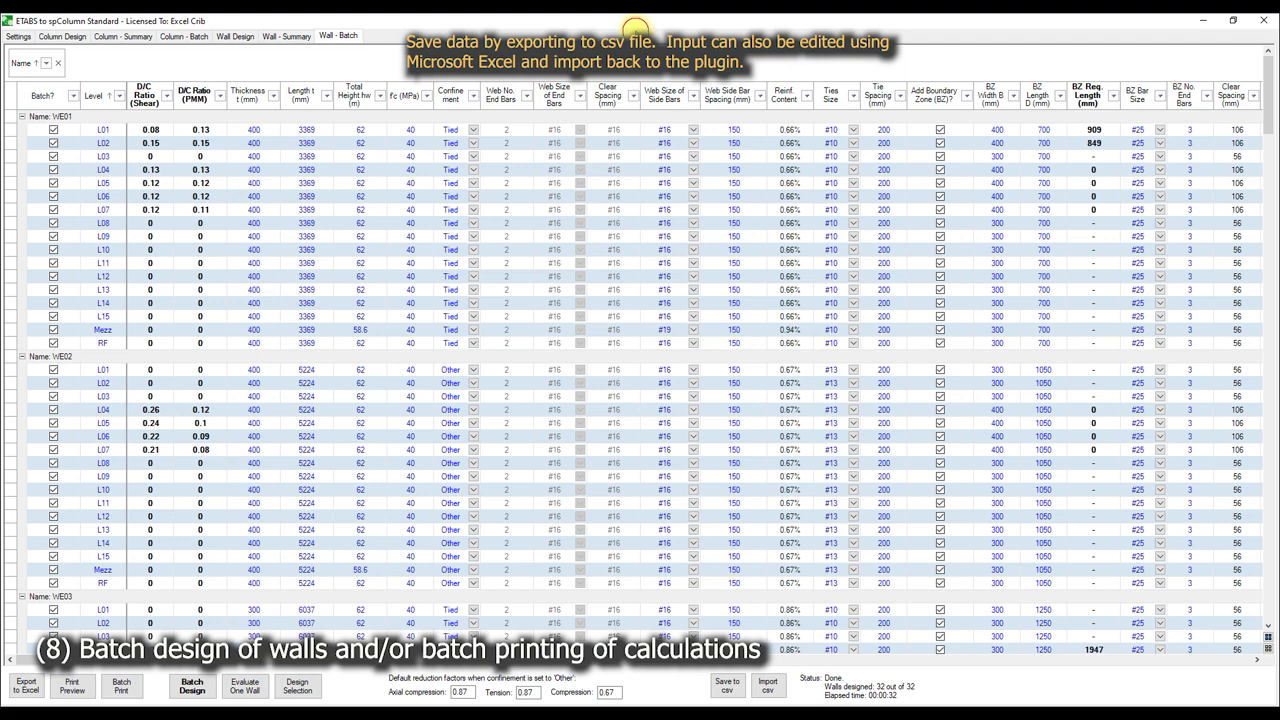
left_click_drag(535, 660, 1240, 660)
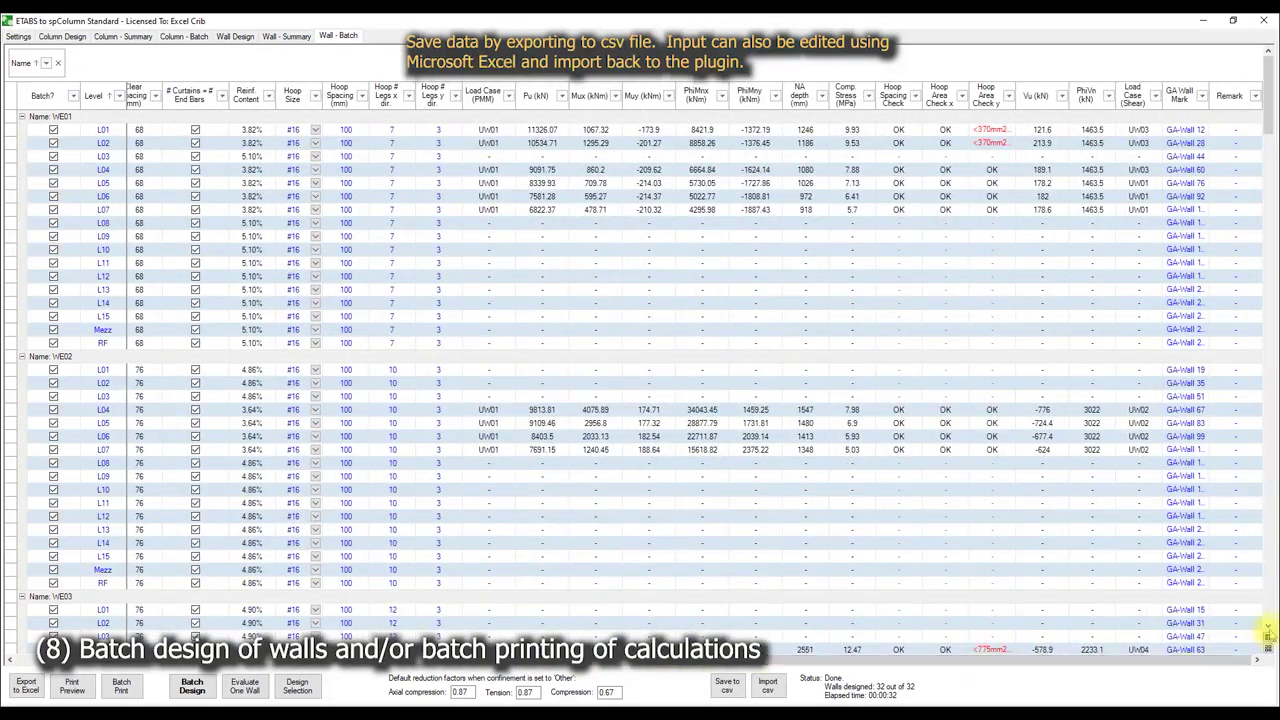
scroll(1198, 260, "down", 6)
scroll(1202, 360, "down", 5)
scroll(1200, 405, "down", 3)
scroll(1200, 405, "down", 8)
scroll(1200, 405, "down", 6)
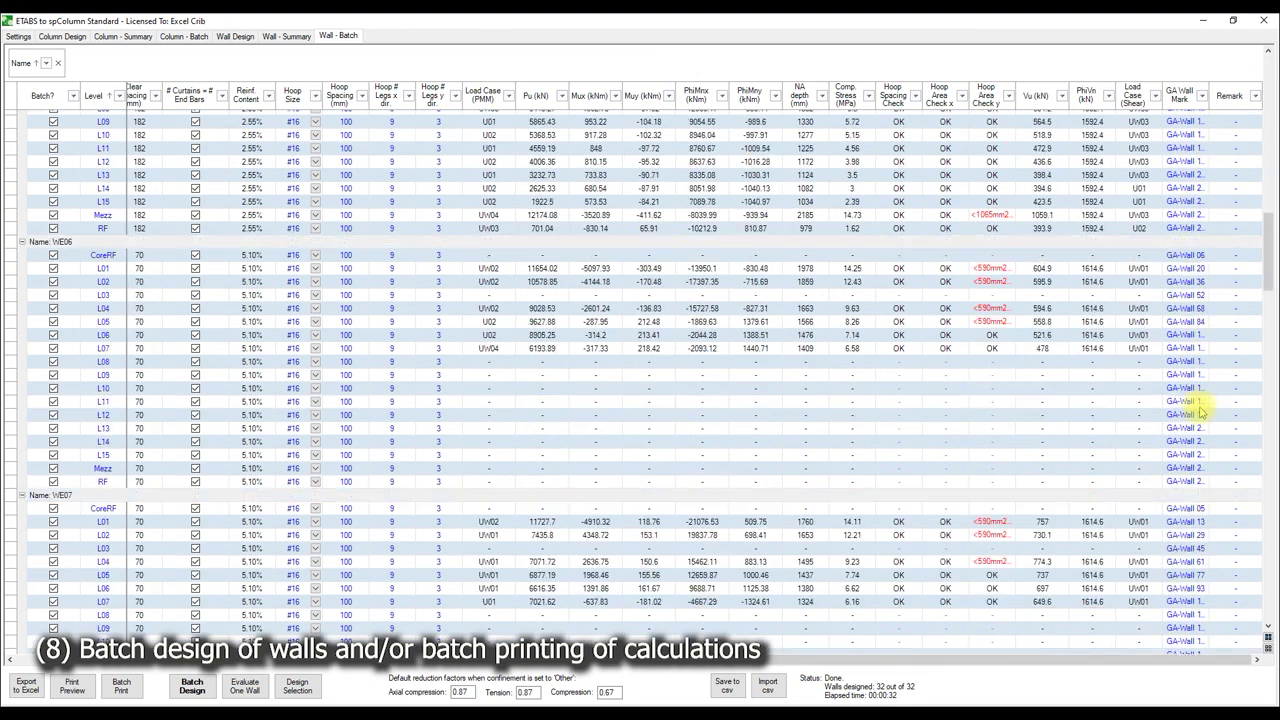
scroll(1200, 405, "down", 5)
scroll(1190, 385, "down", 2)
- Widen the GA Wall Mark column to show full labels, then open the Wall Design page
left_click(1183, 368)
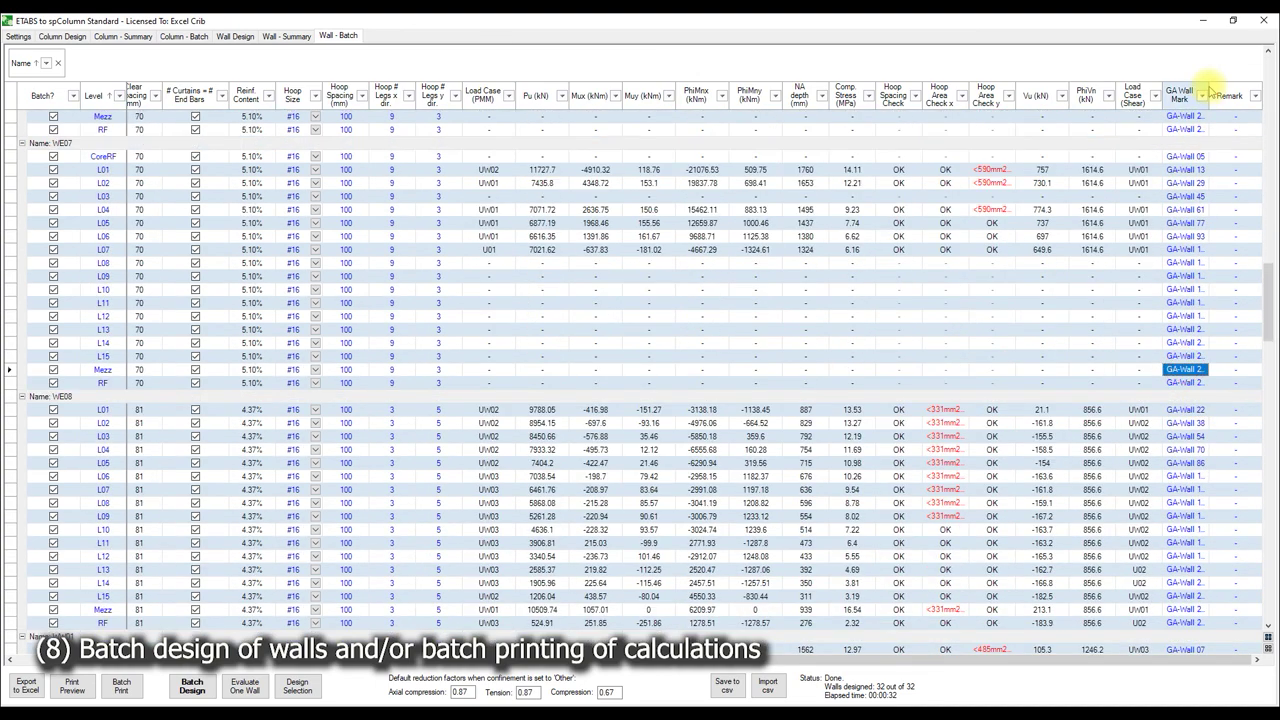
left_click_drag(1211, 92, 1233, 92)
left_click(1200, 222)
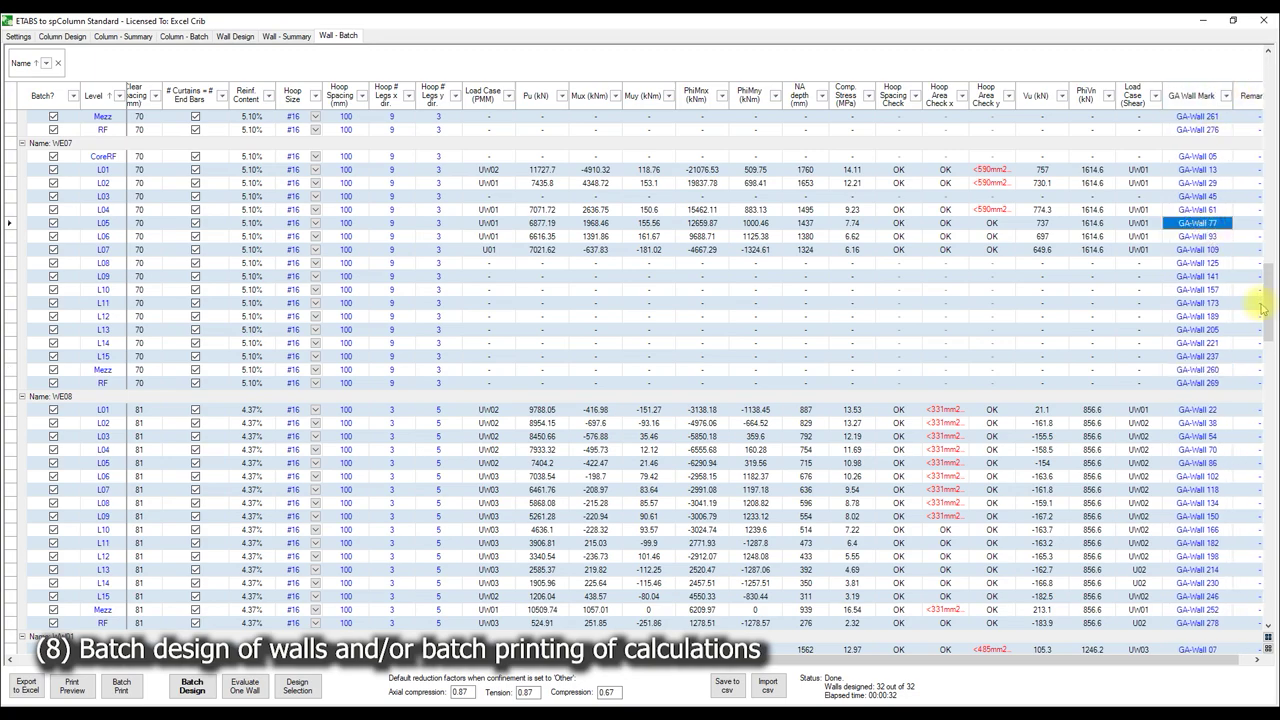
left_click_drag(1266, 288, 1262, 125)
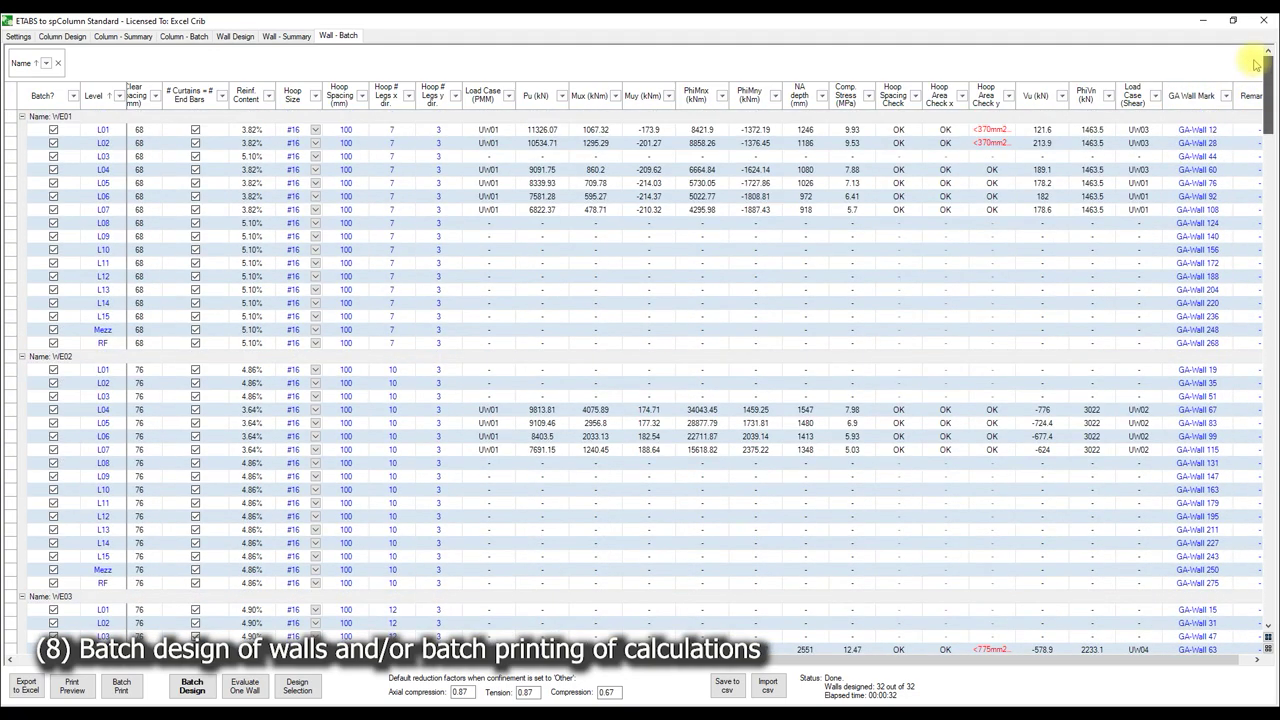
left_click(1125, 157)
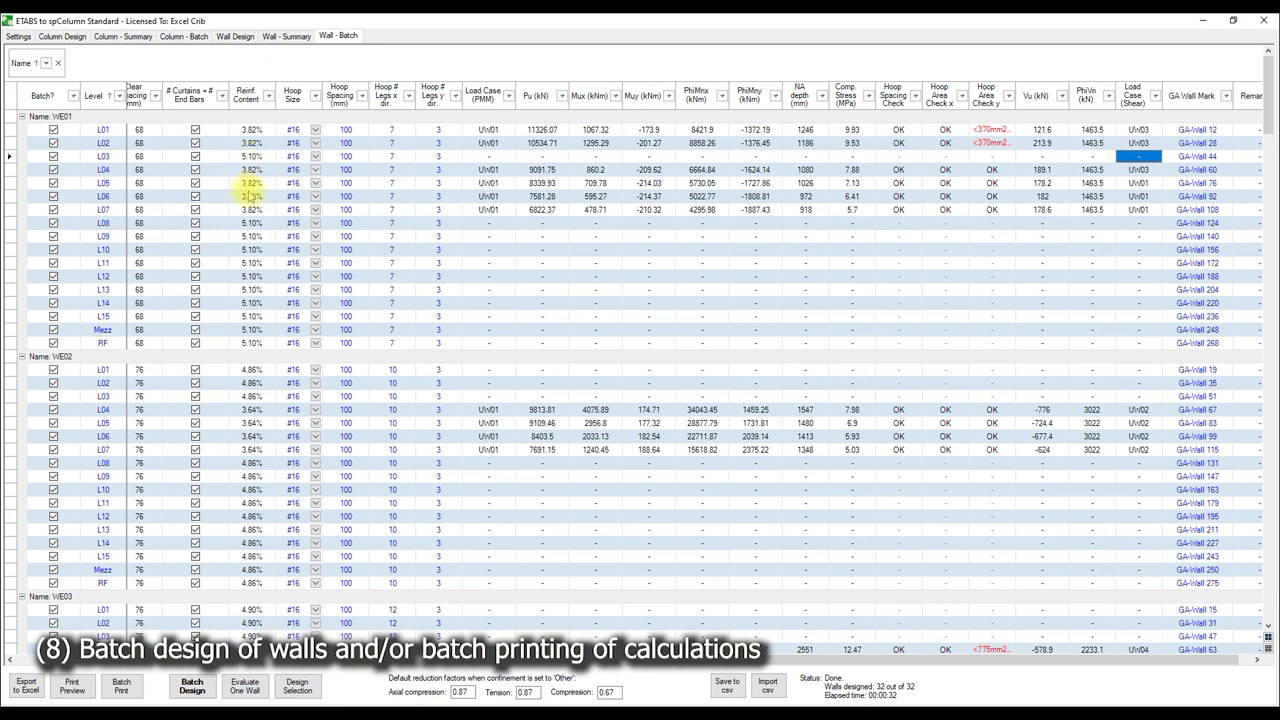
left_click(237, 36)
left_click_drag(938, 28, 558, 120)
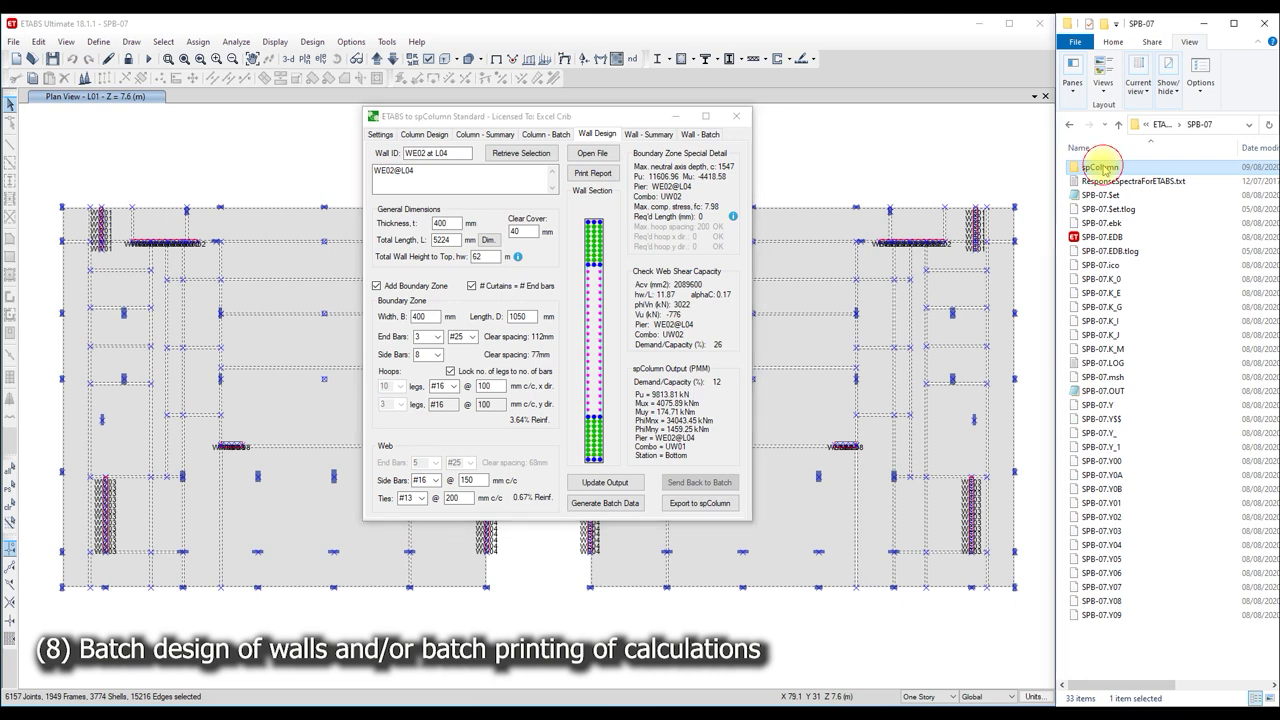
- From the spColumn output folder, open WE02 at L07.cti in spColumn (400 × 5224 mm section)
double_click(1106, 170)
left_click(1120, 349)
scroll(1118, 300, "down", 4)
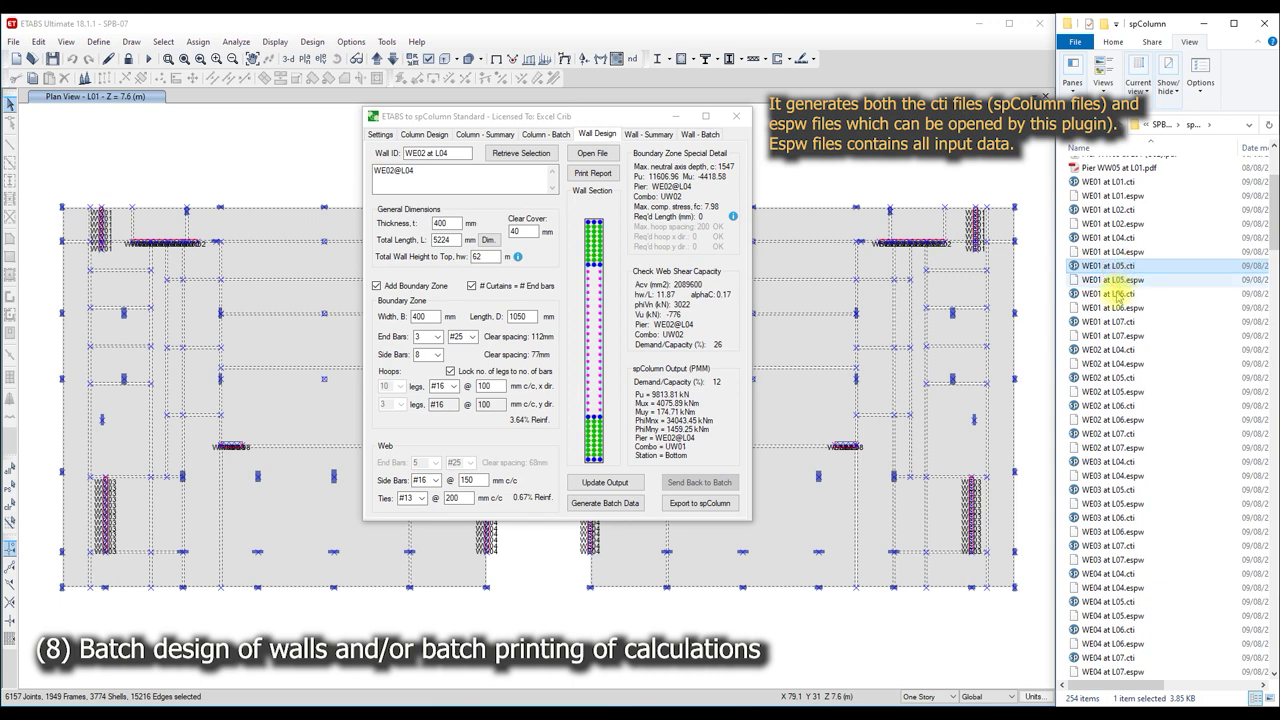
left_click(1108, 321)
scroll(1108, 322, "down", 3)
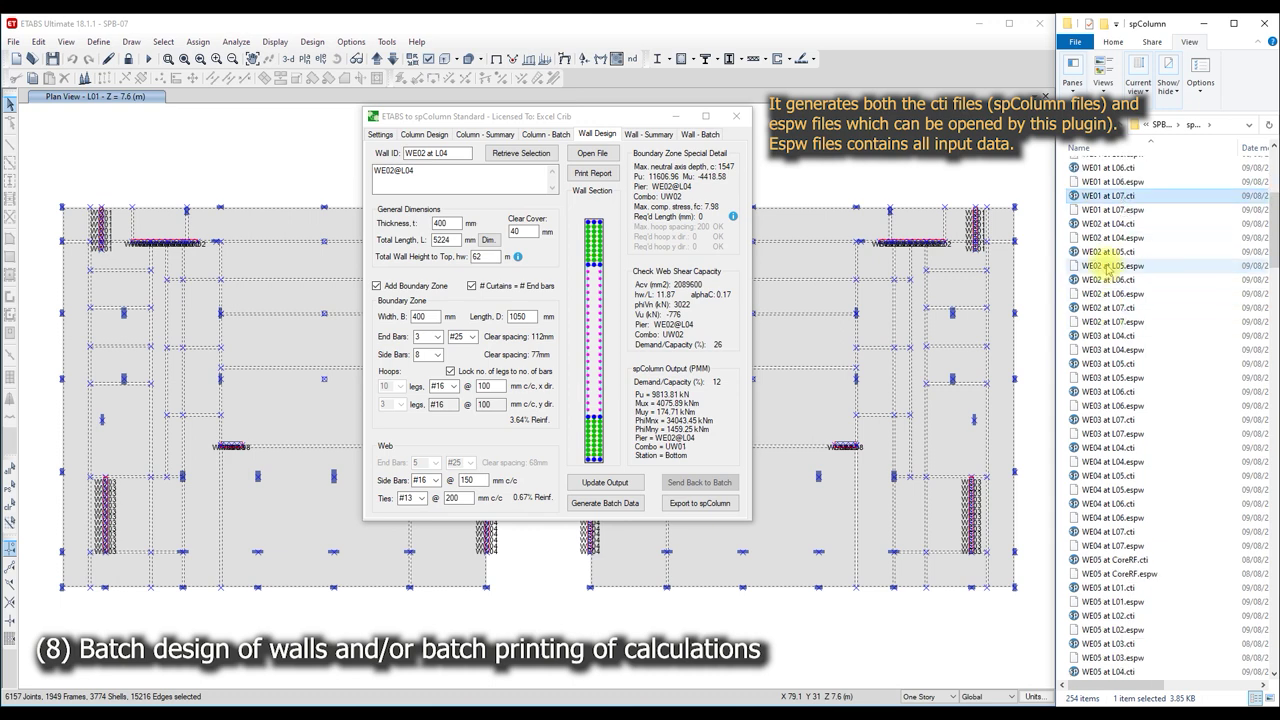
left_click(1100, 251)
left_click(1100, 279)
left_click(1095, 308)
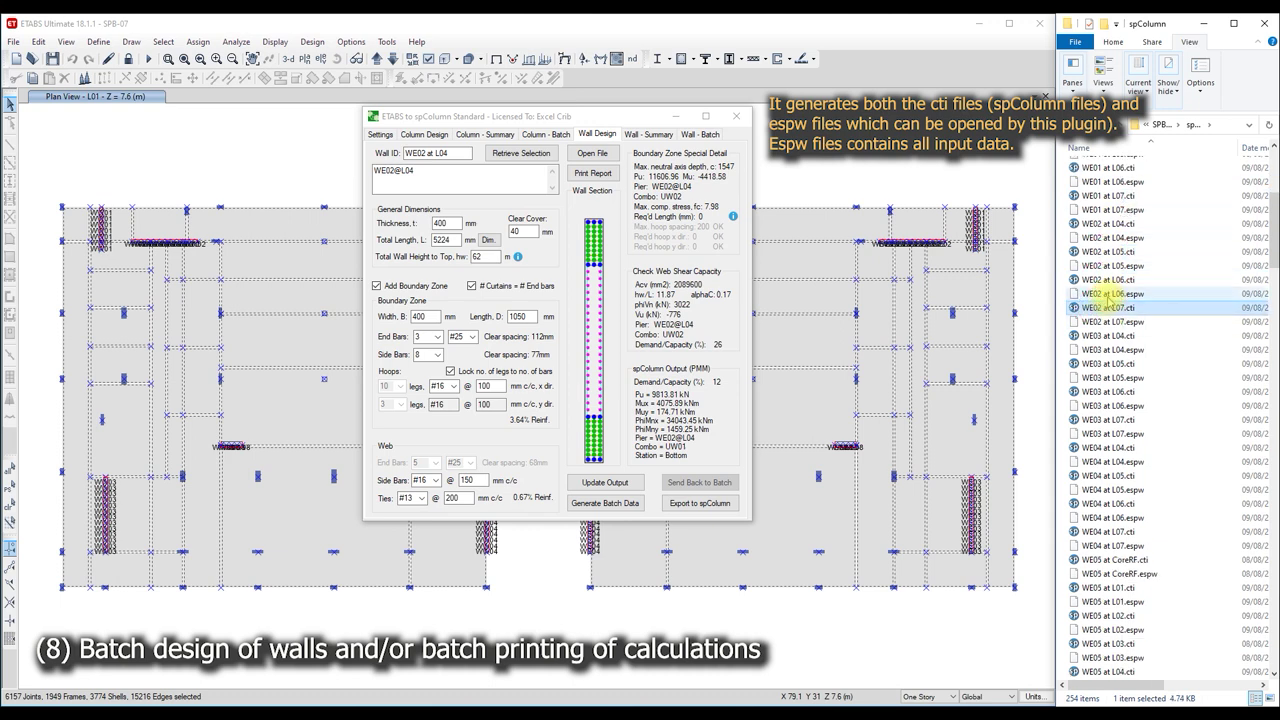
double_click(1108, 308)
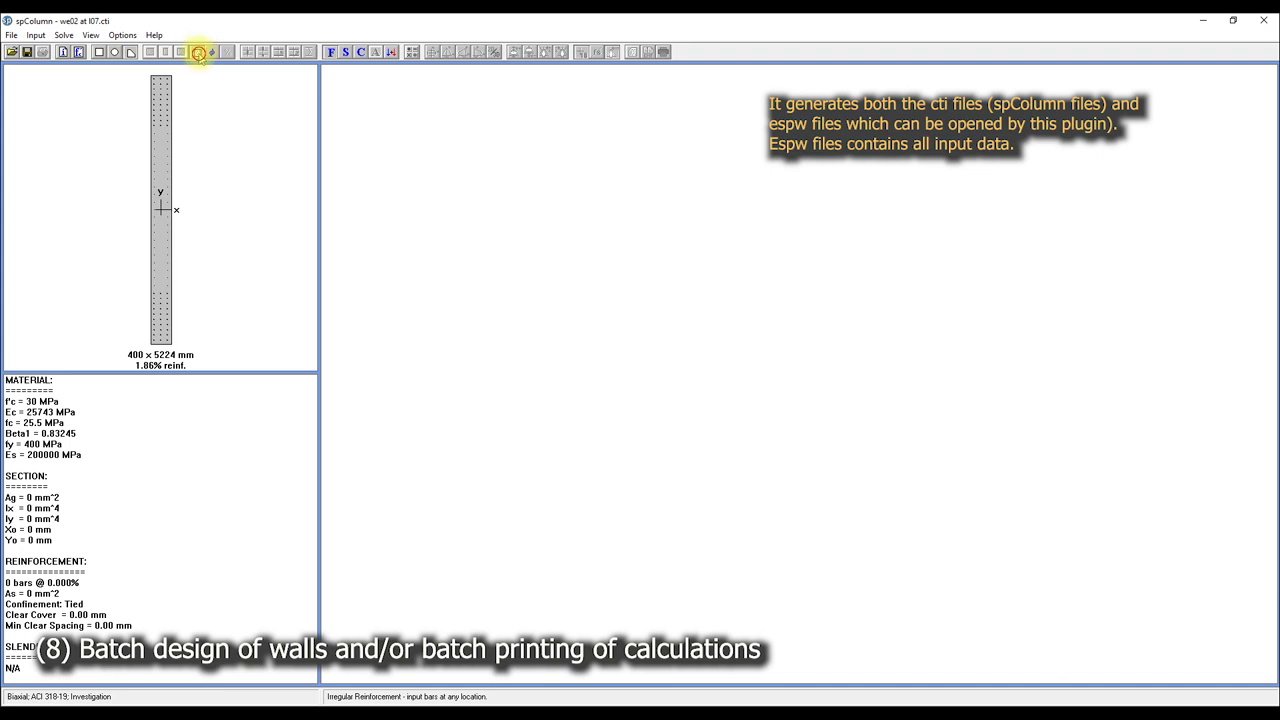
- Inspect the WE02 at L07 wall section in spSection, then close it
left_click(199, 55)
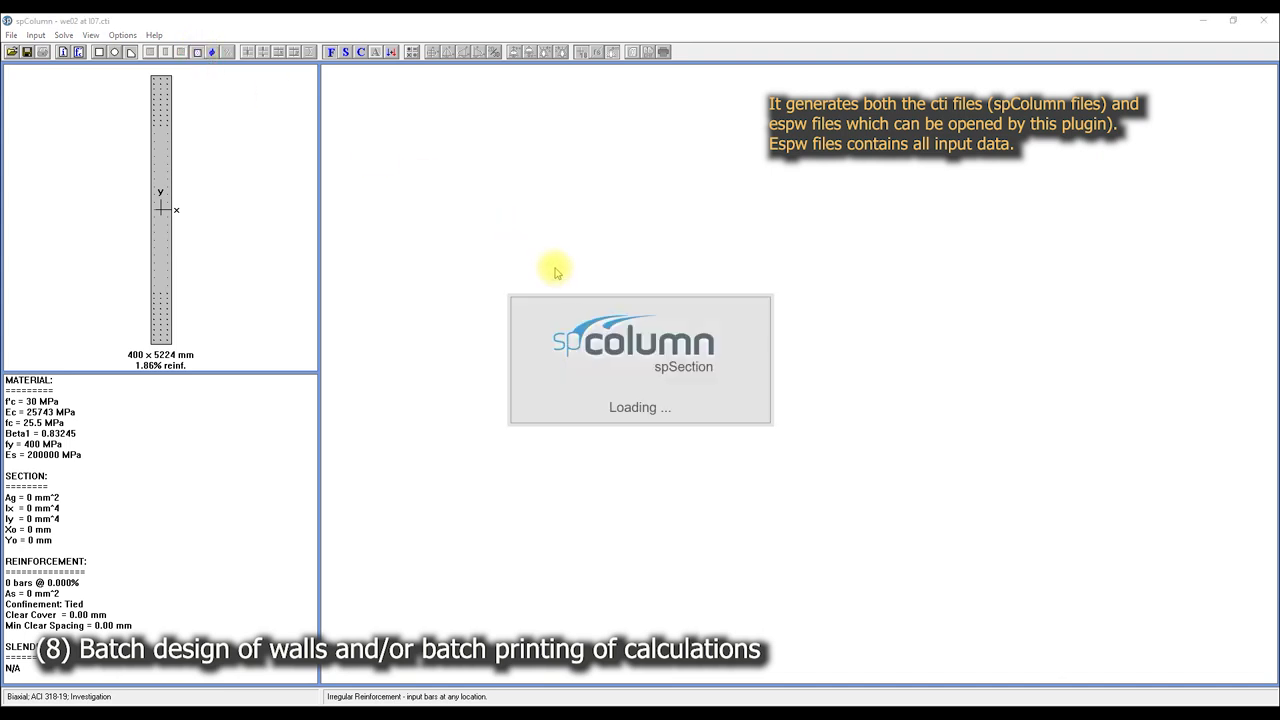
scroll(750, 290, "up", 1)
scroll(757, 275, "up", 2)
scroll(758, 317, "up", 1)
scroll(818, 277, "up", 1)
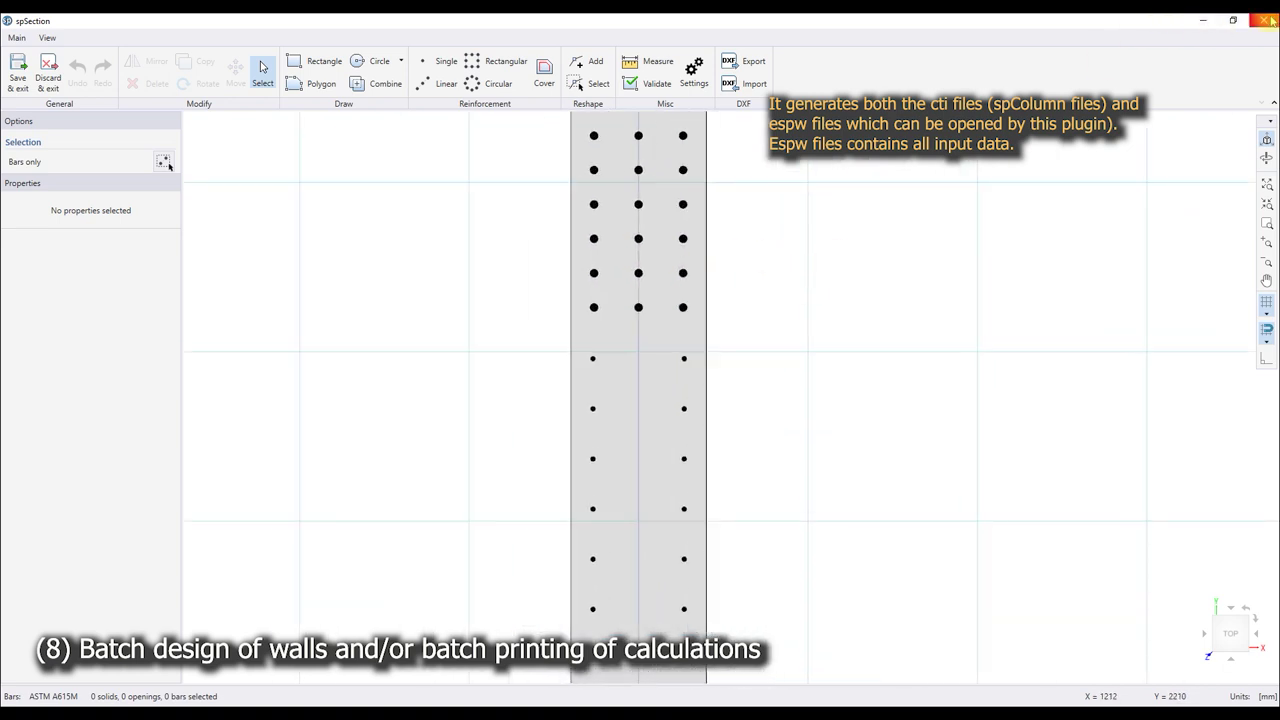
left_click(1267, 22)
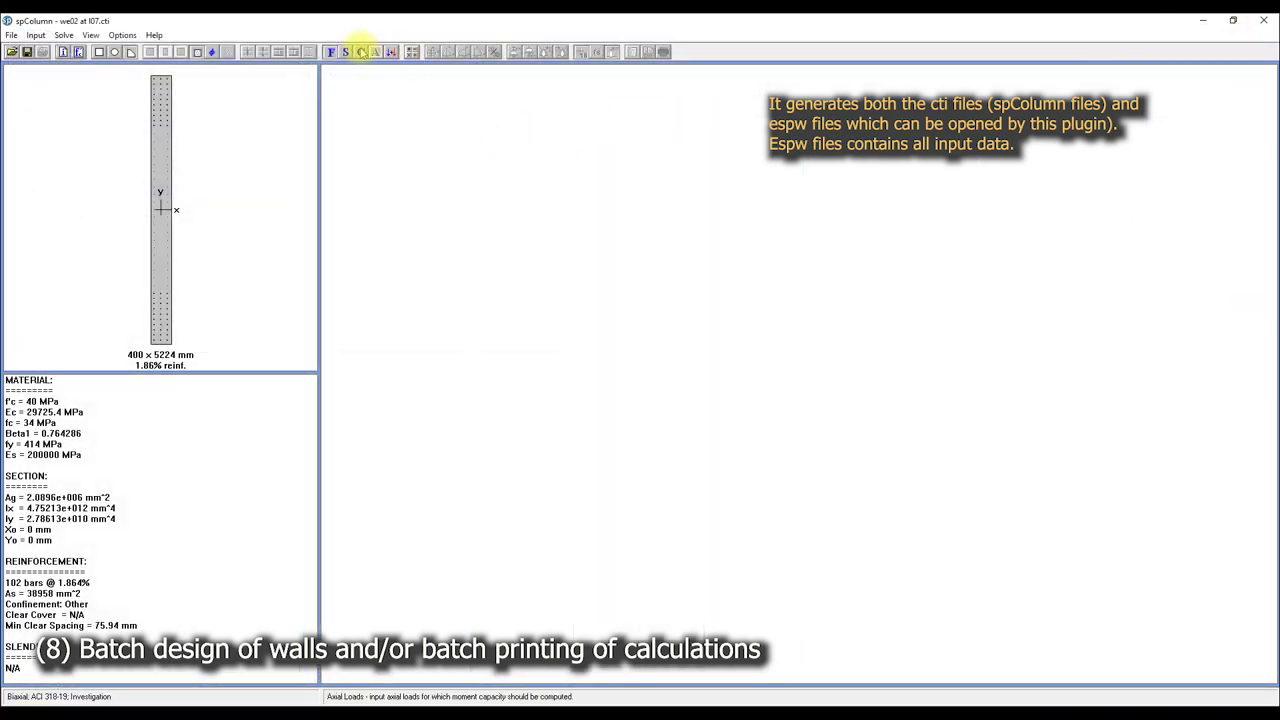
- Review the factored loads list without changes, then close spColumn to return to ETABS
left_click(331, 51)
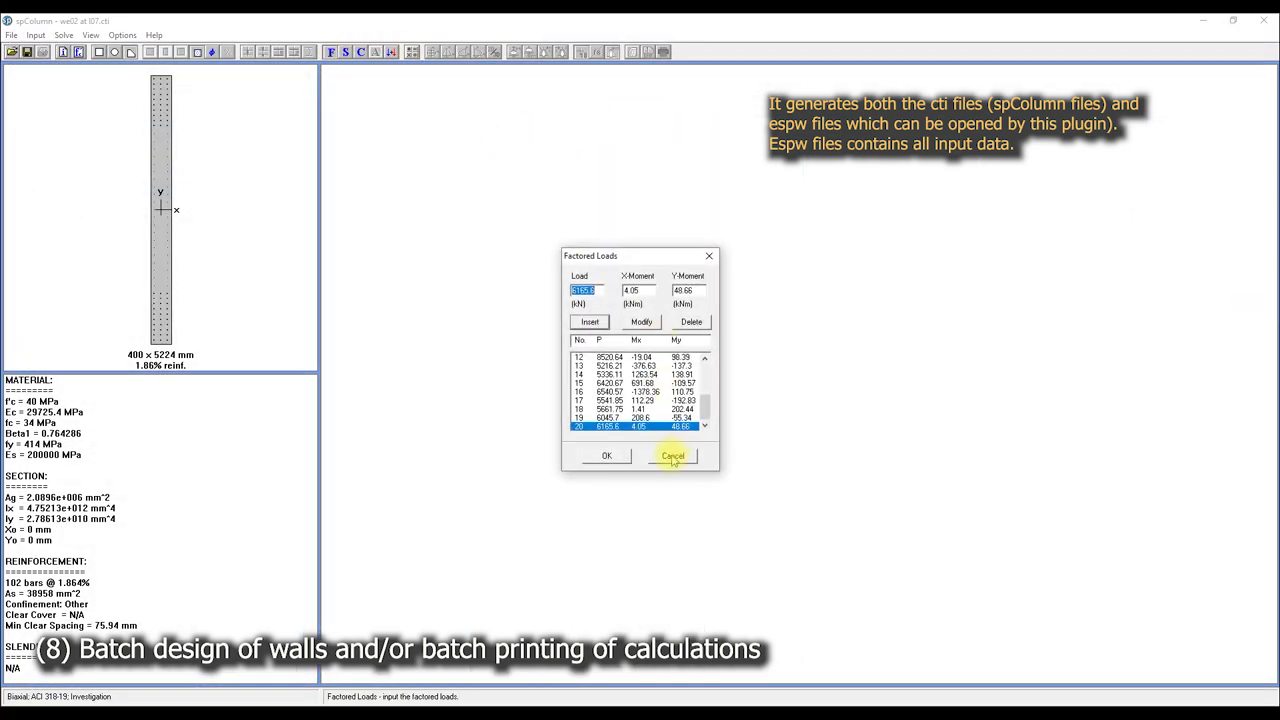
left_click(673, 454)
left_click(1262, 22)
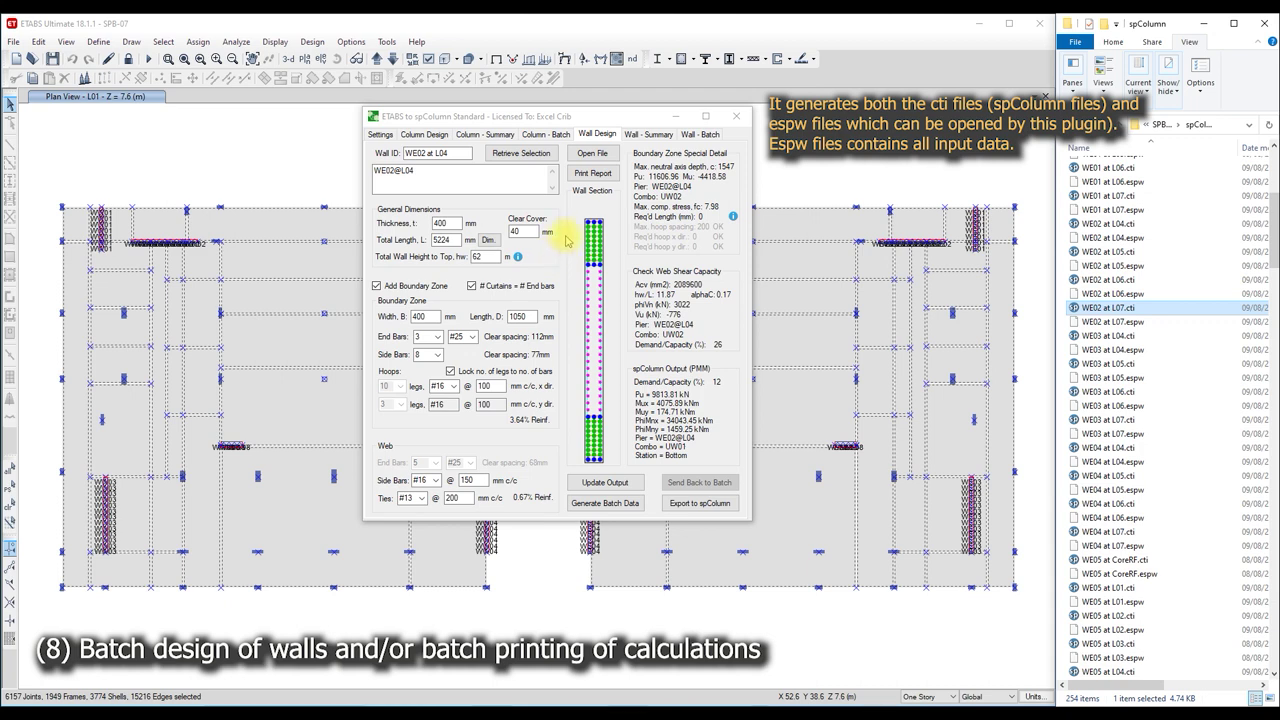
- Load the saved WW07 at L06.espw wall input file and show the project settings
left_click(1117, 322)
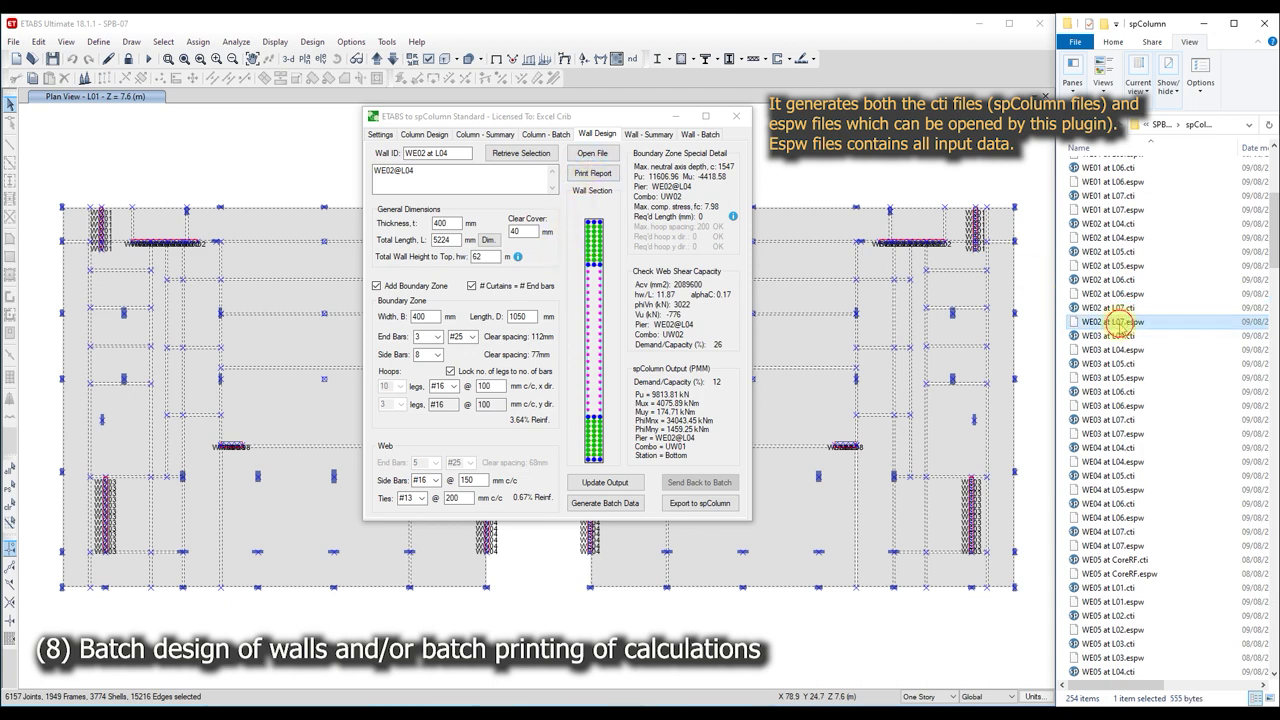
left_click(593, 154)
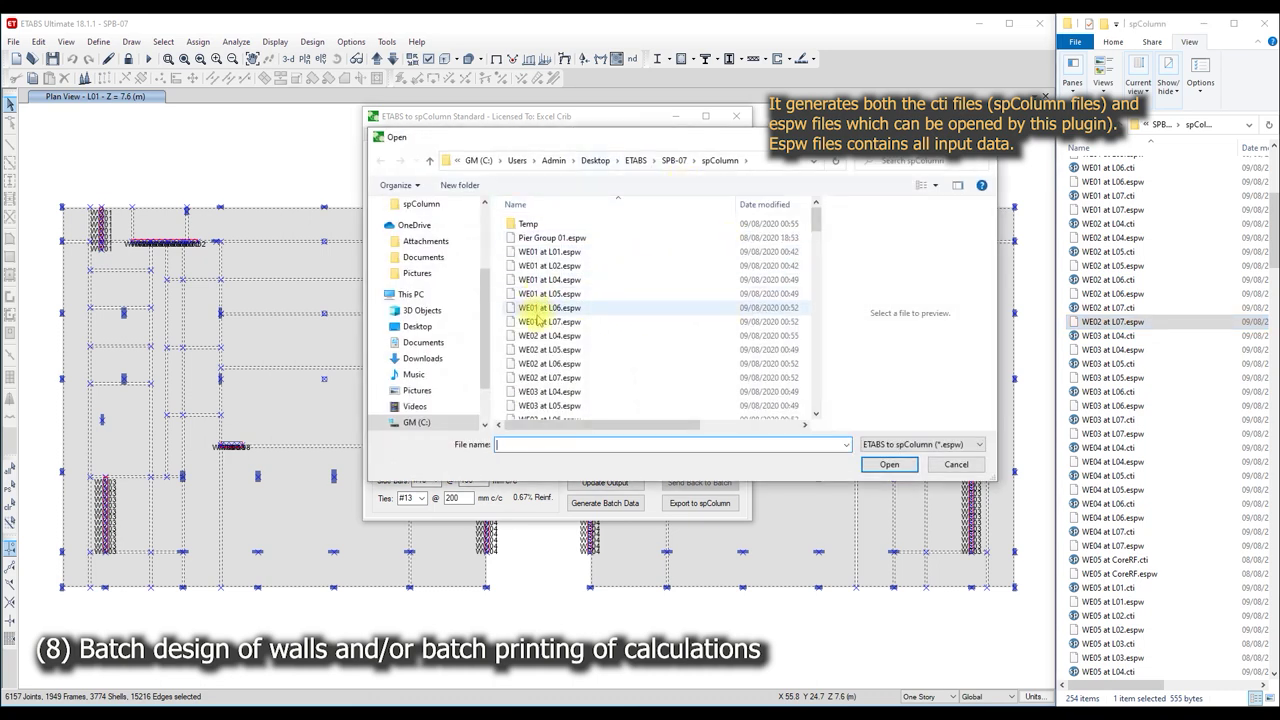
left_click(547, 321)
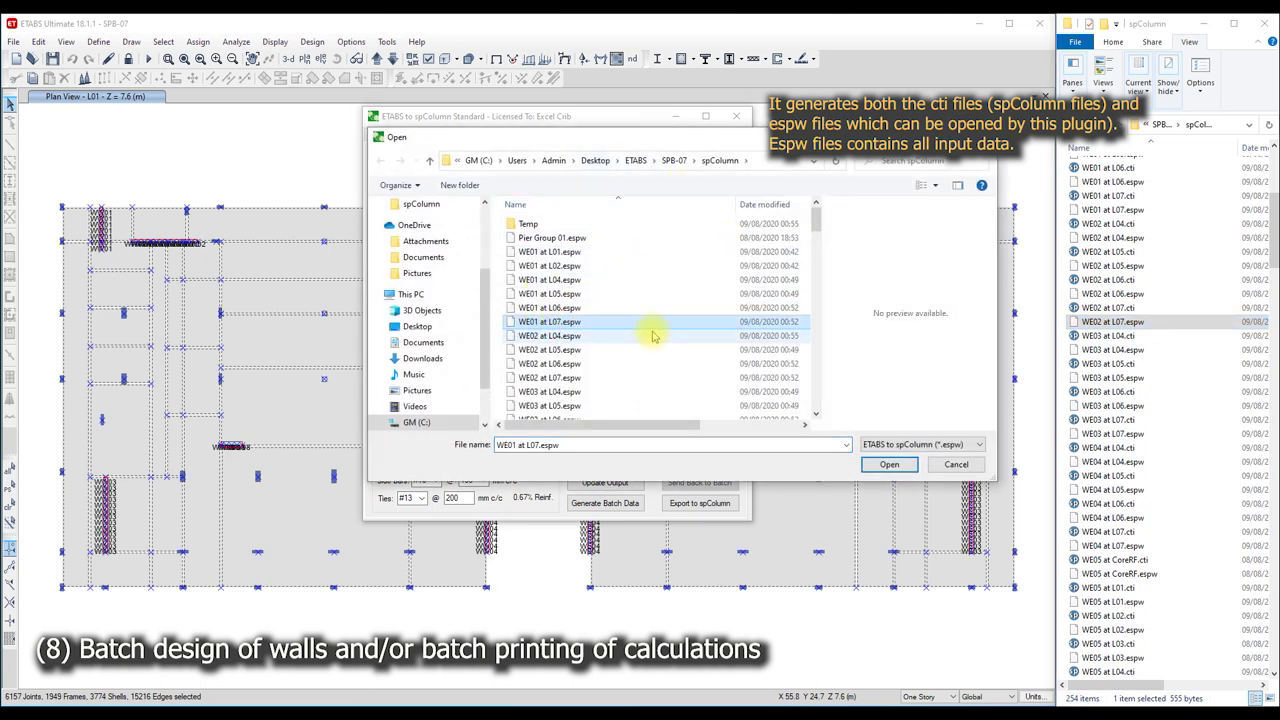
scroll(651, 335, "down", 10)
scroll(651, 335, "down", 5)
scroll(651, 335, "down", 10)
scroll(606, 306, "down", 5)
scroll(598, 310, "down", 3)
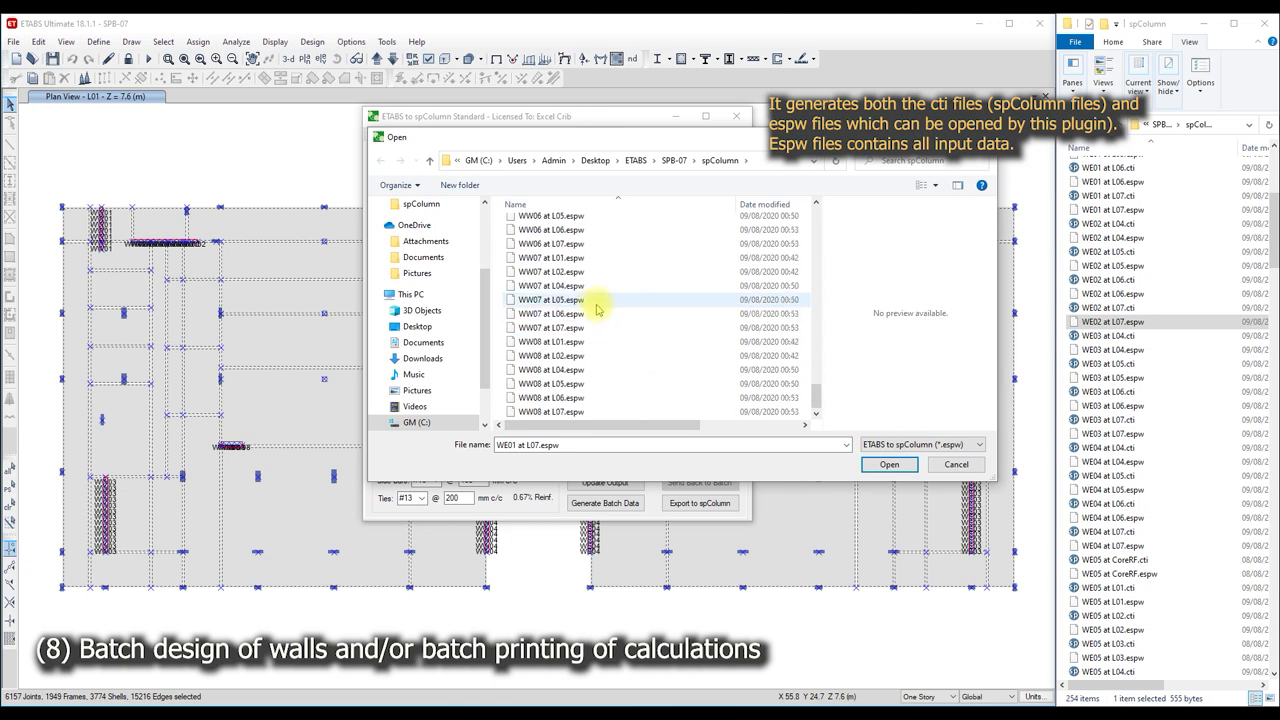
left_click(592, 316)
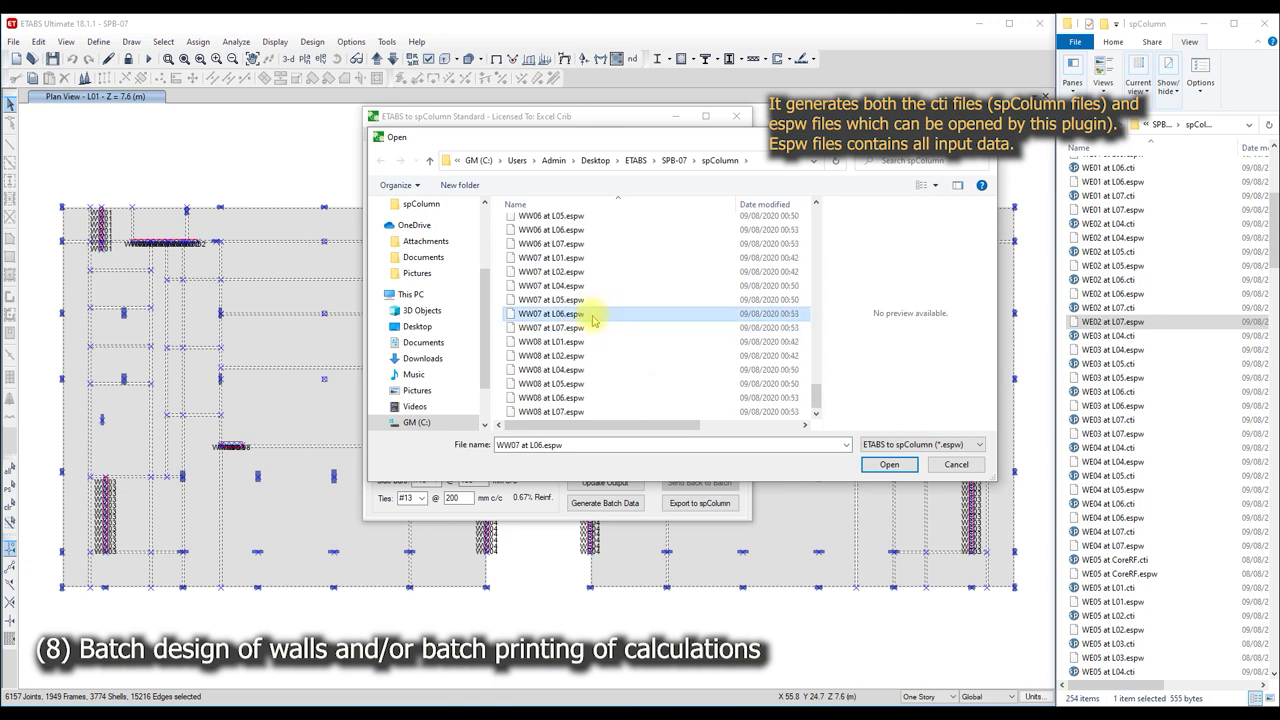
left_click(884, 463)
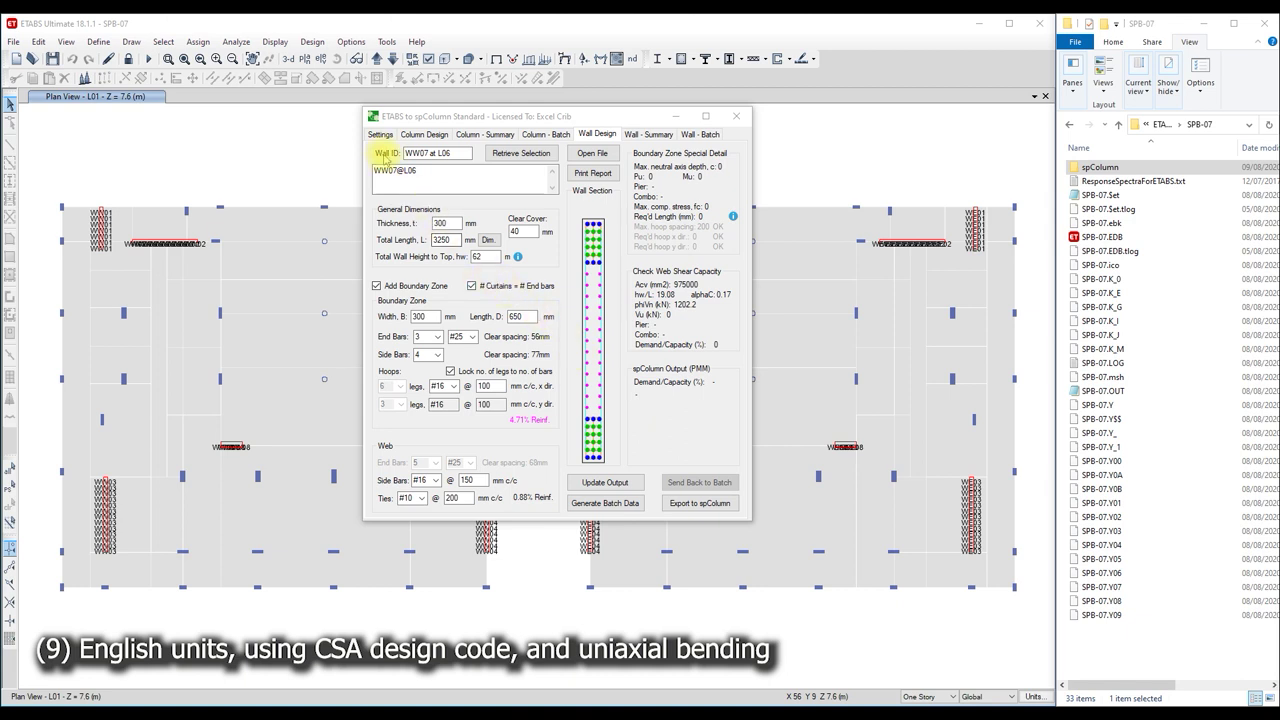
left_click(379, 135)
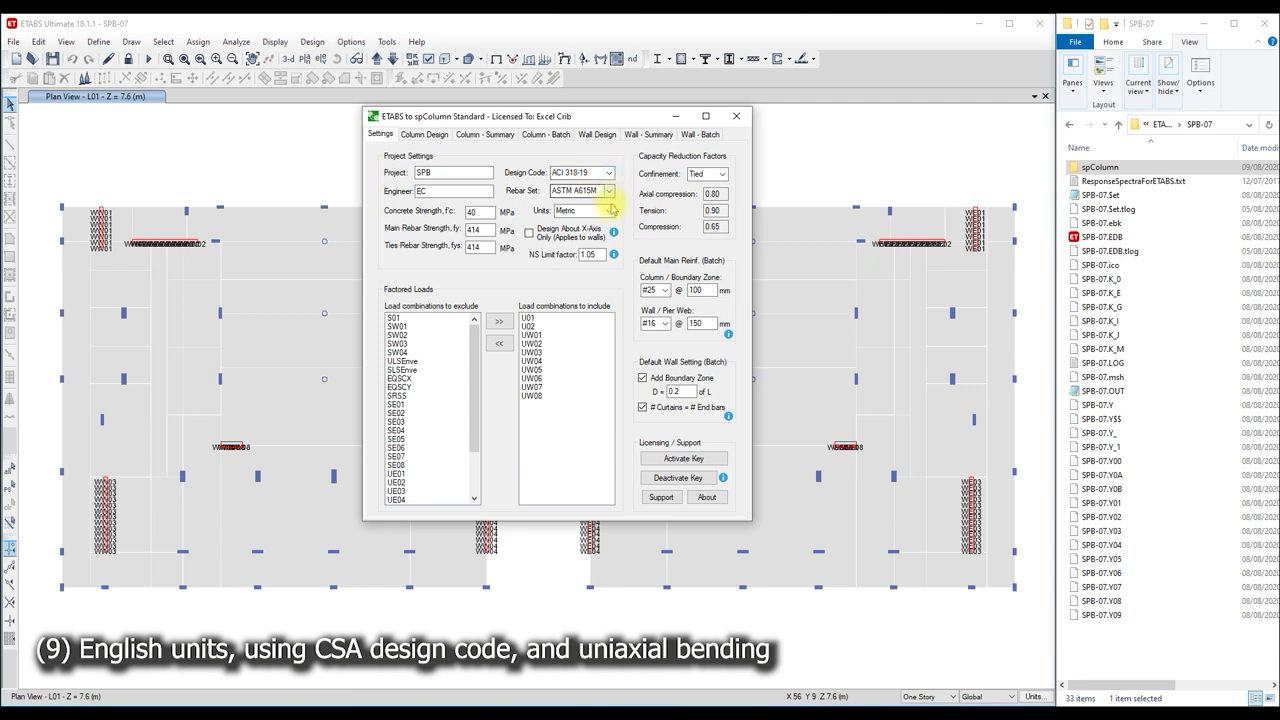
- Switch to English units with ASTM A615 rebar, then show WW07 at L06's wall design
left_click(611, 213)
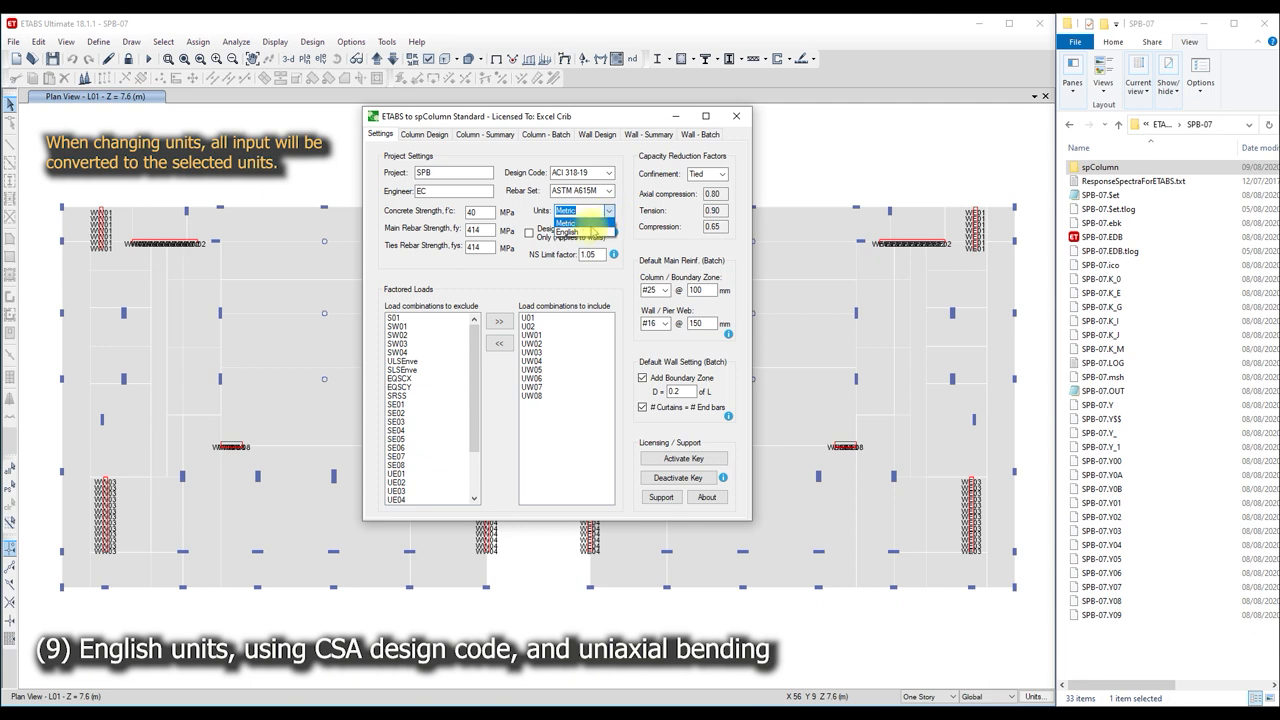
left_click(567, 232)
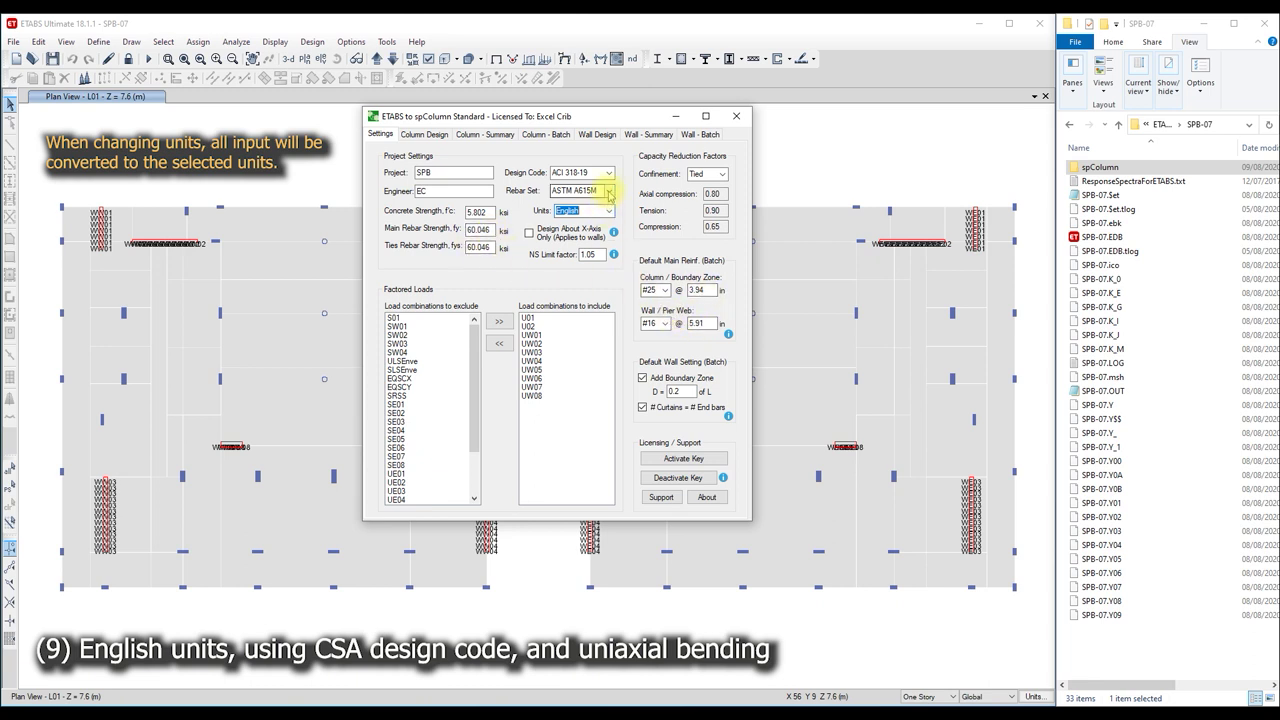
left_click(608, 191)
left_click(572, 203)
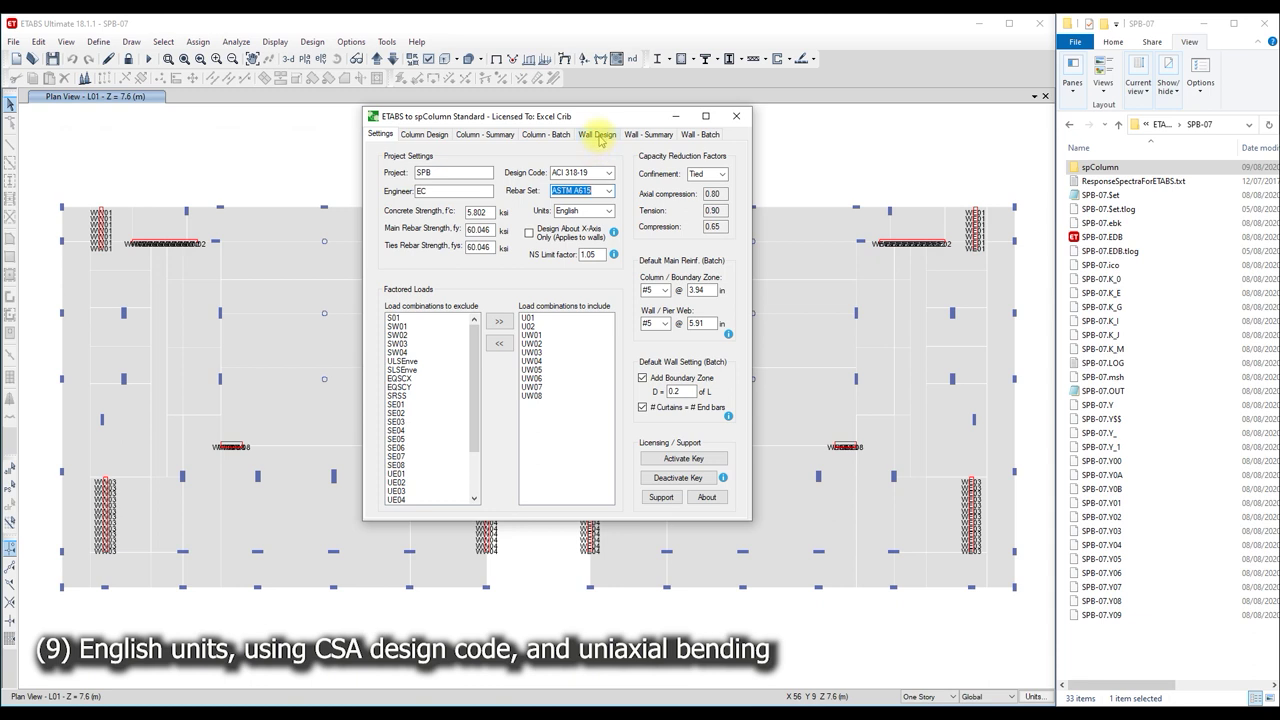
left_click(598, 137)
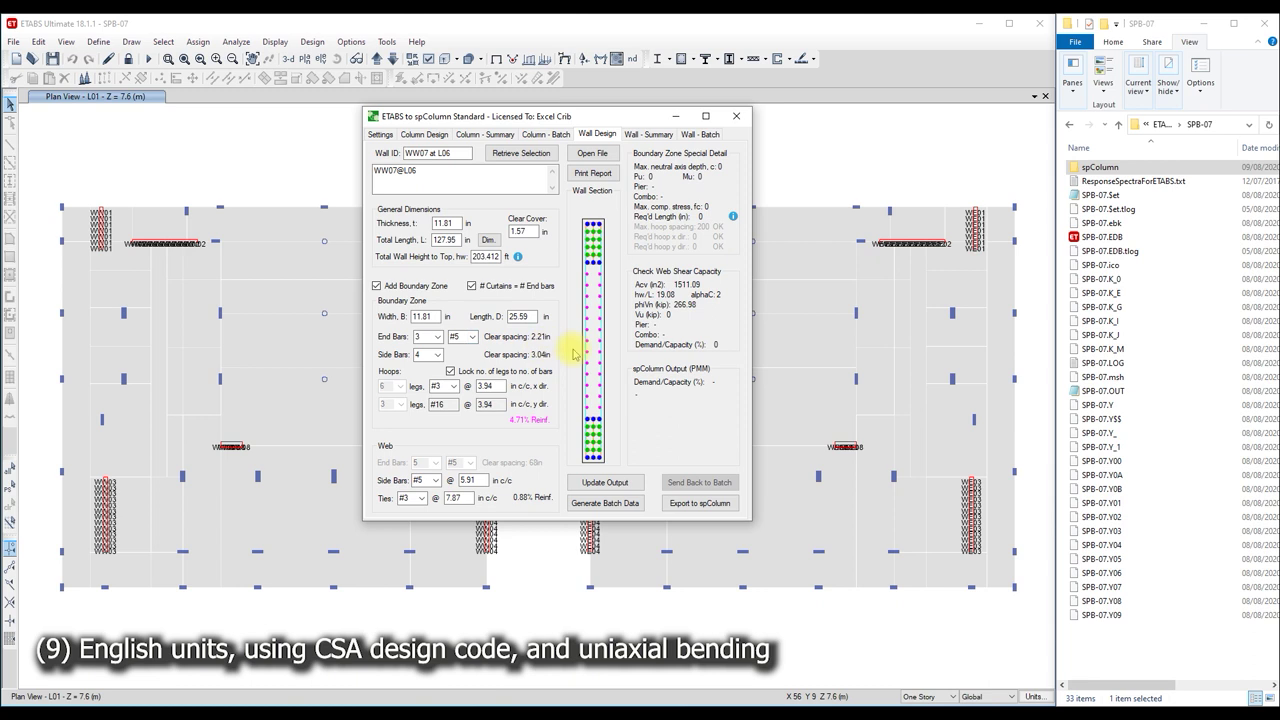
- Run the WW07 at L06 design (PMM D/C 29%, shear 40%) and start printing the report
left_click(604, 482)
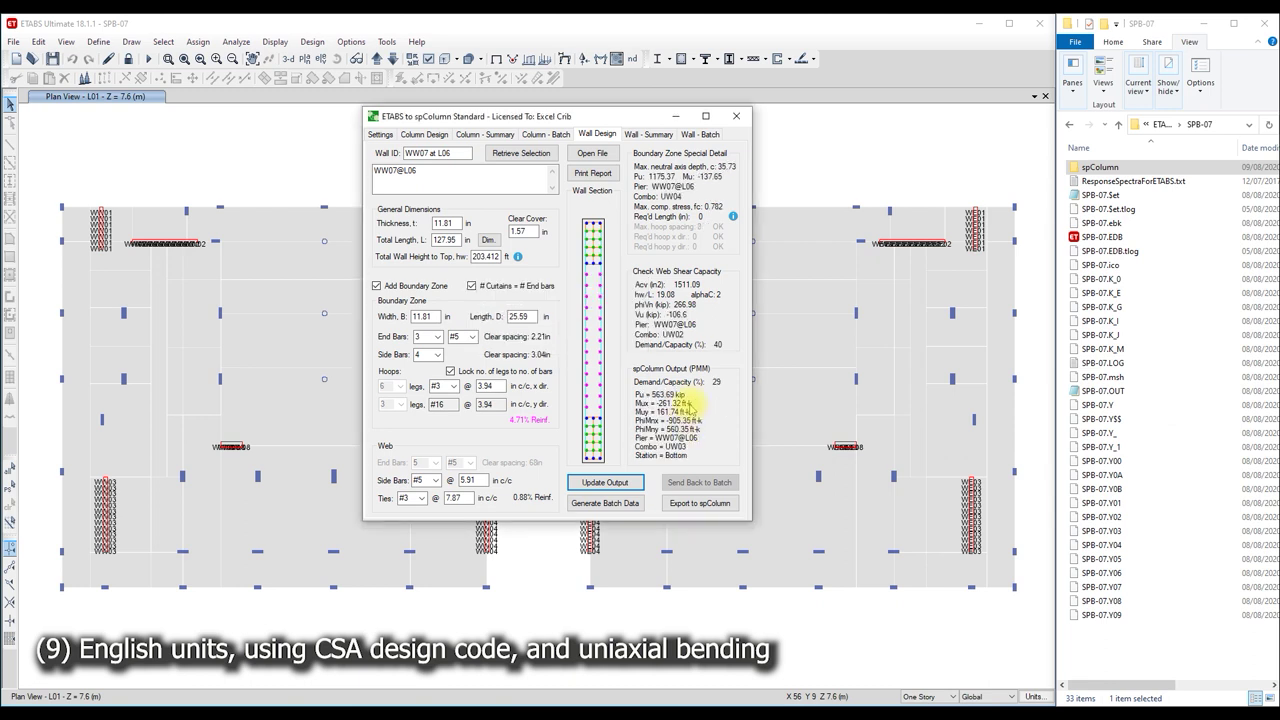
left_click(596, 175)
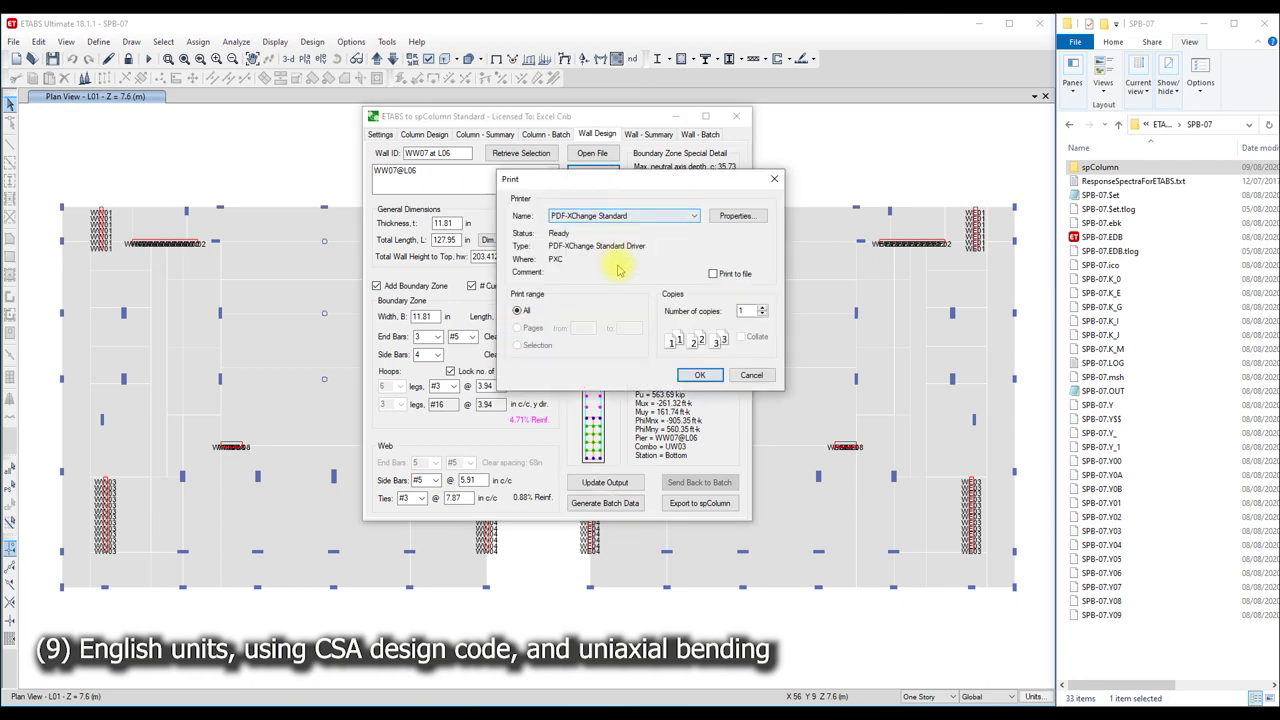
- Print the report to PDF as 'WW07 at L06 - English Unit' in the spColumn folder
left_click(697, 374)
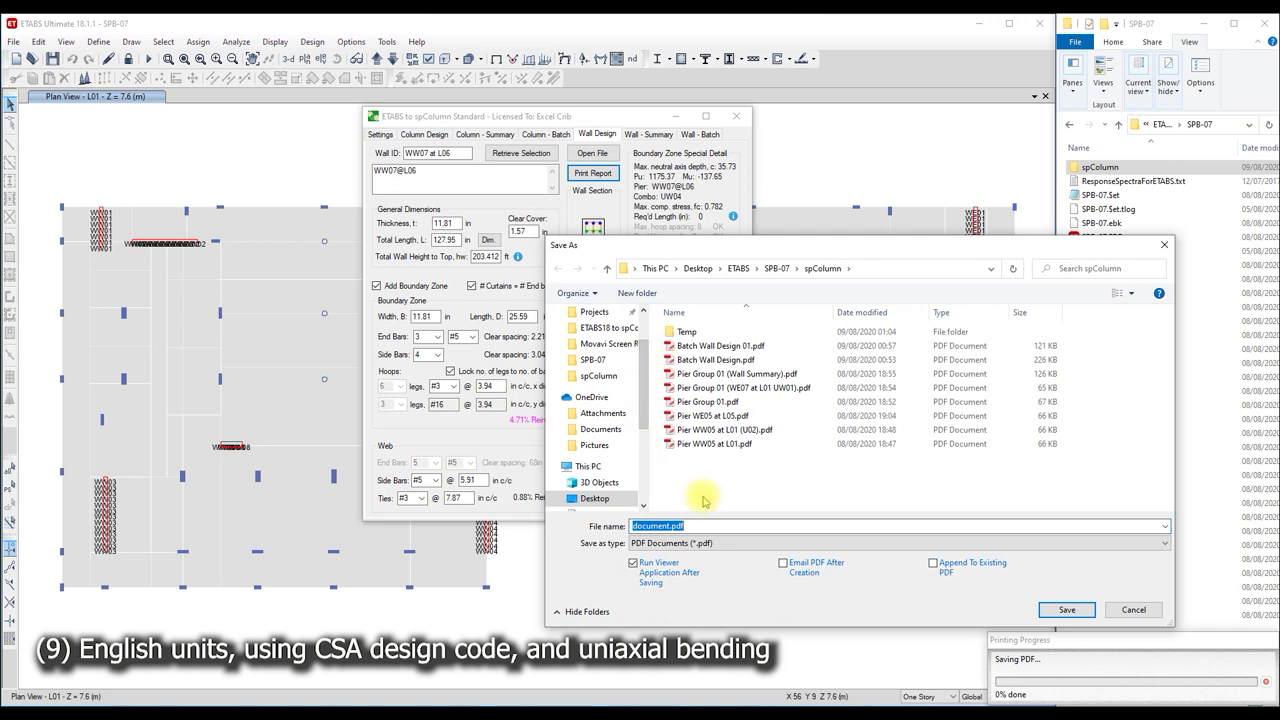
type("WW")
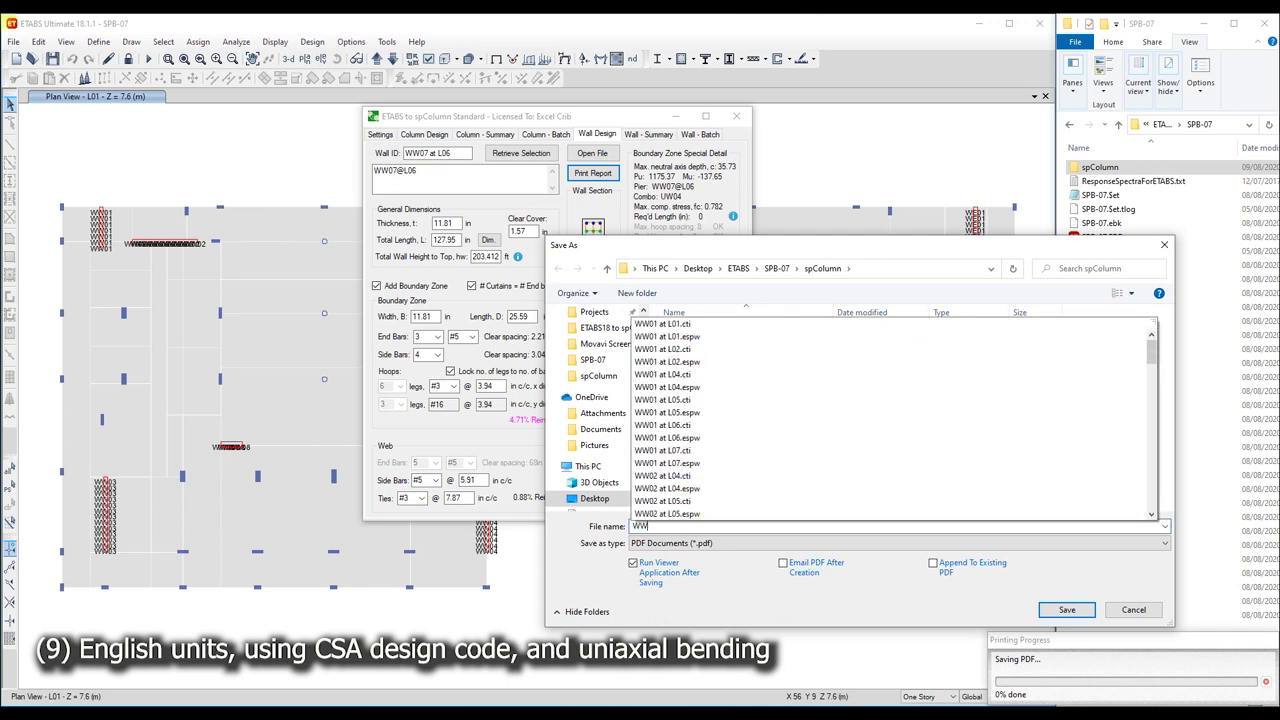
type("07 at L06 ")
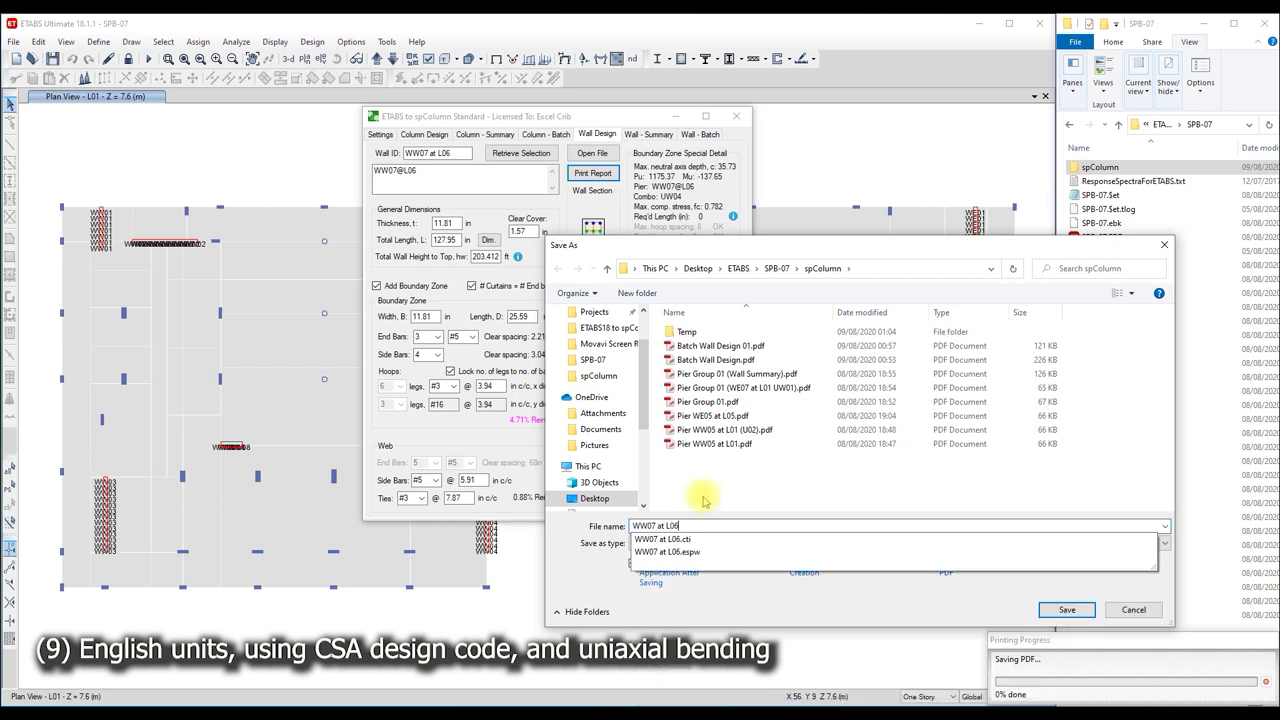
type("- English Unit")
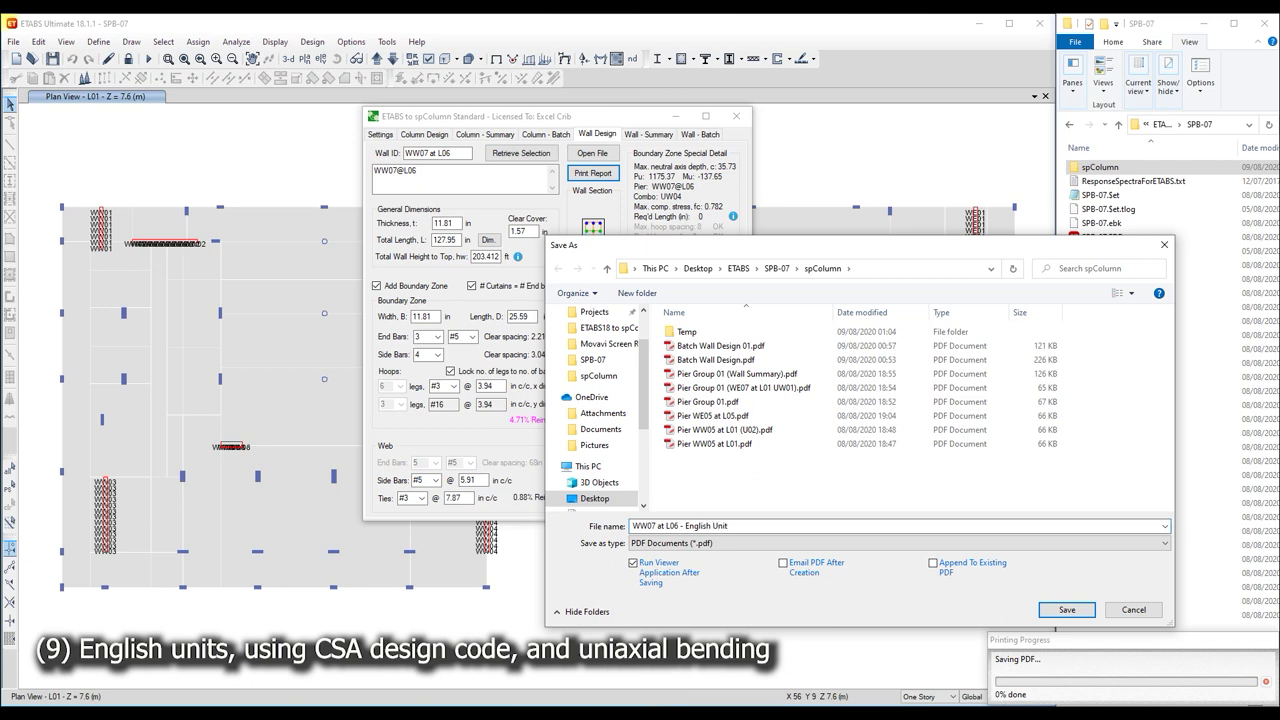
key("Return")
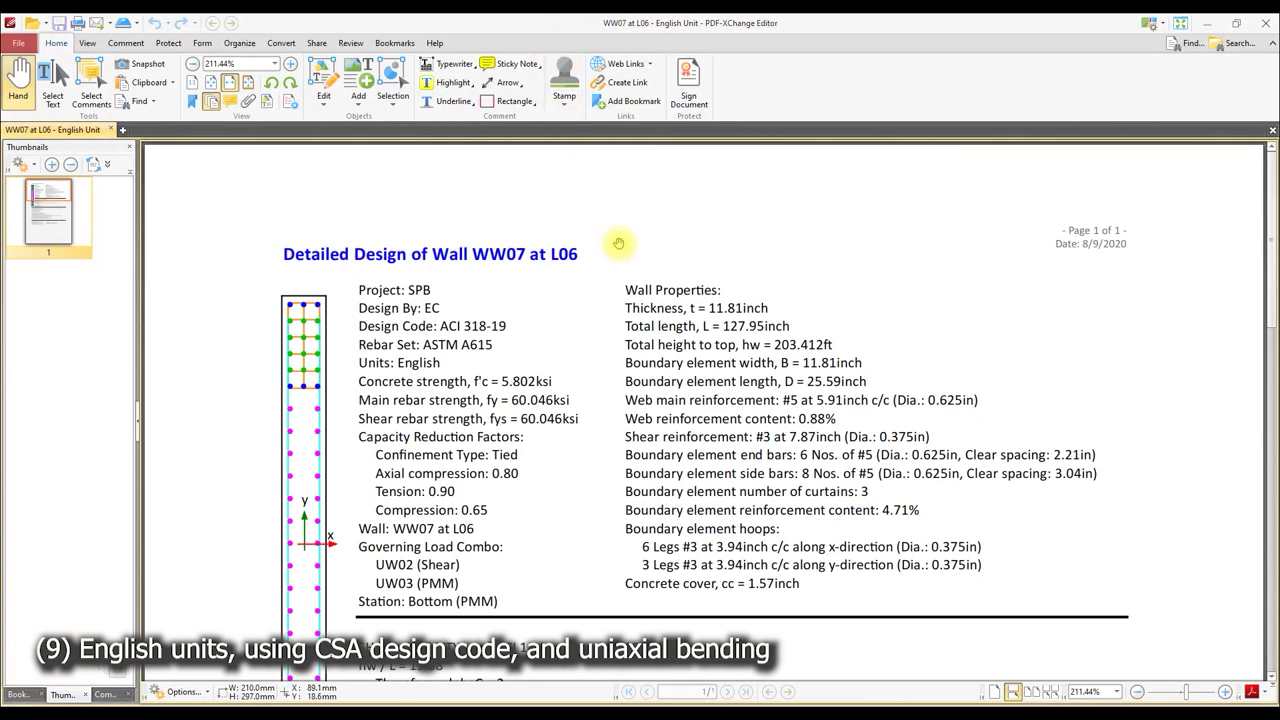
- Scroll through the English-unit WW07 at L06 PDF report down to the spColumn output, then close it
scroll(619, 243, "down", 1, "ctrl")
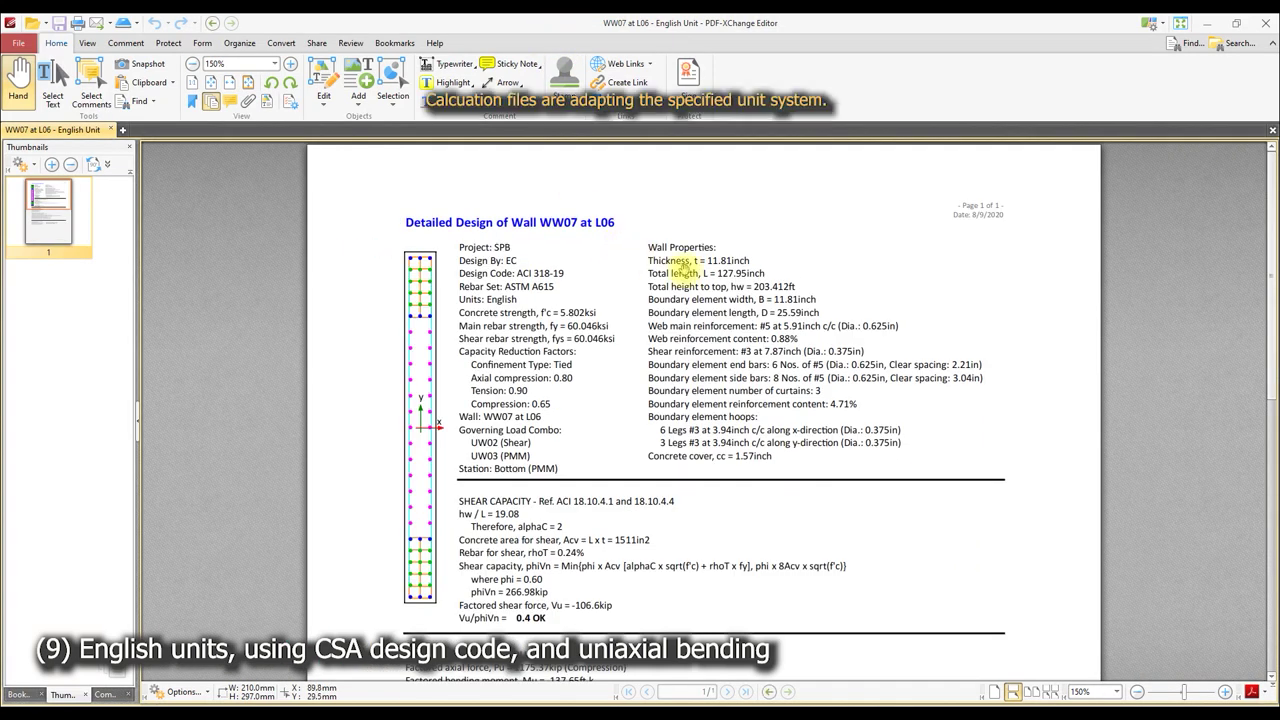
scroll(779, 298, "up", 1, "ctrl")
scroll(781, 300, "down", 1)
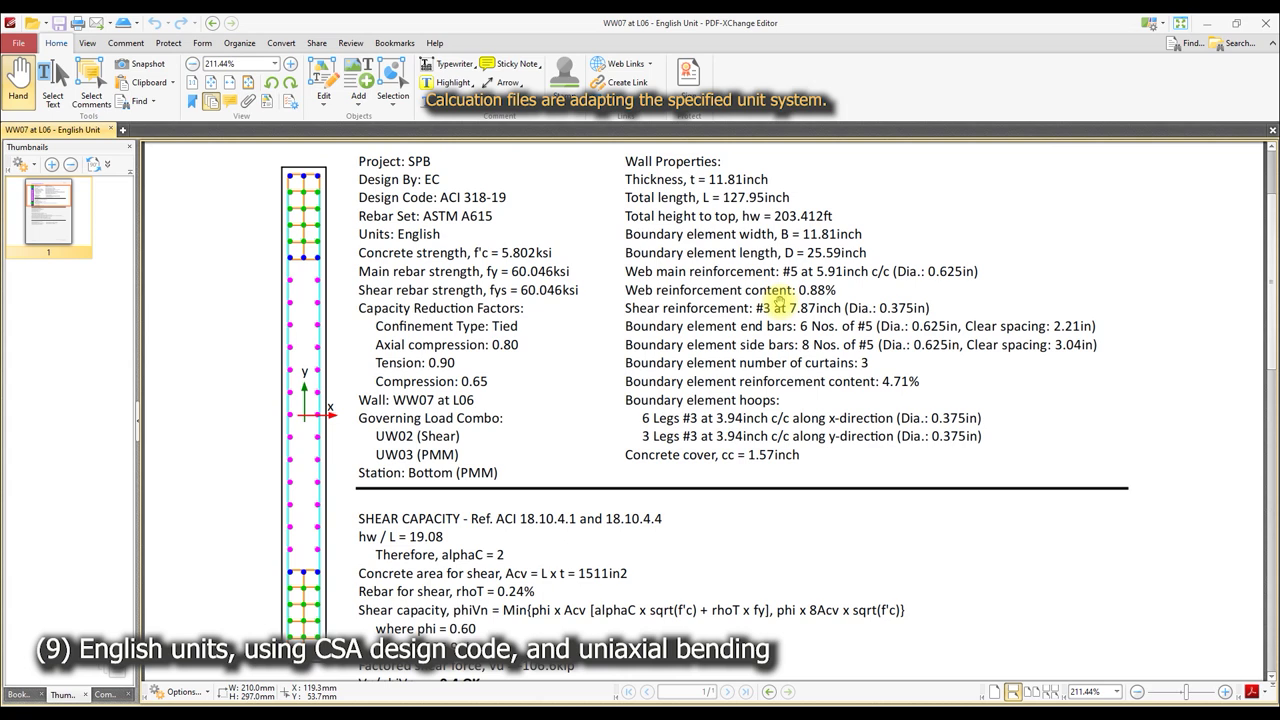
scroll(779, 298, "down", 1)
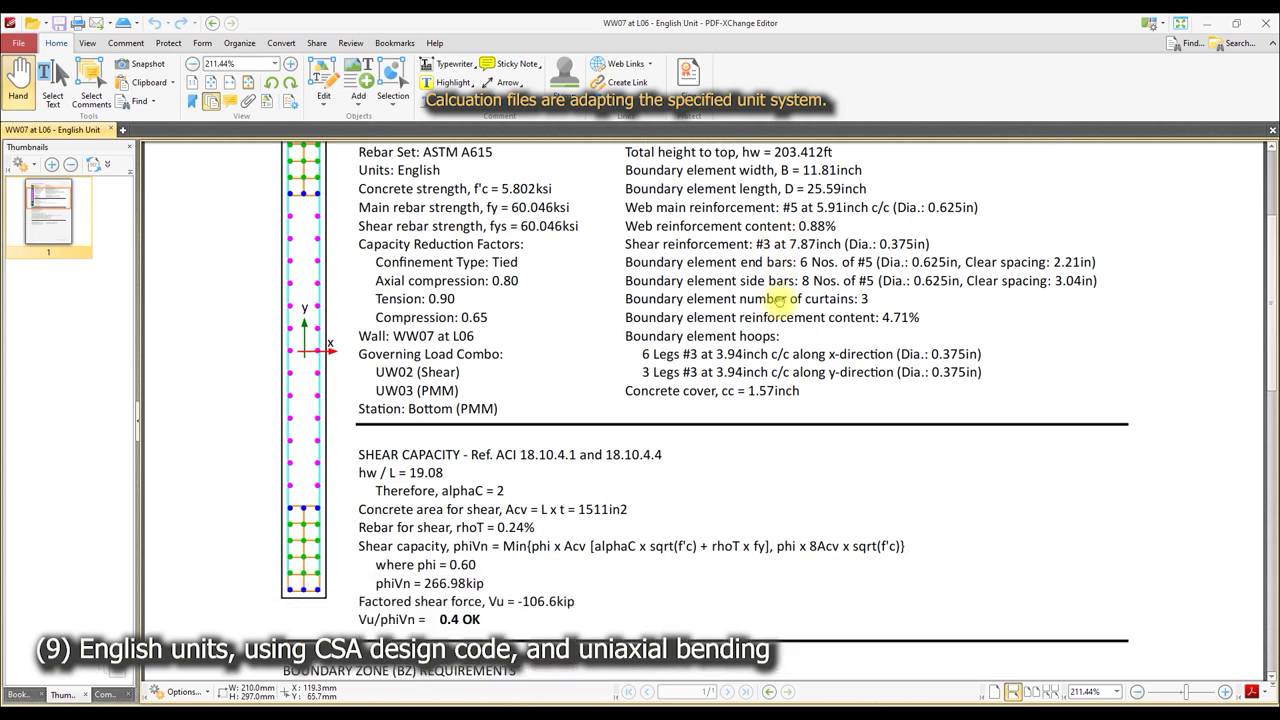
scroll(740, 300, "down", 2)
scroll(666, 430, "down", 1)
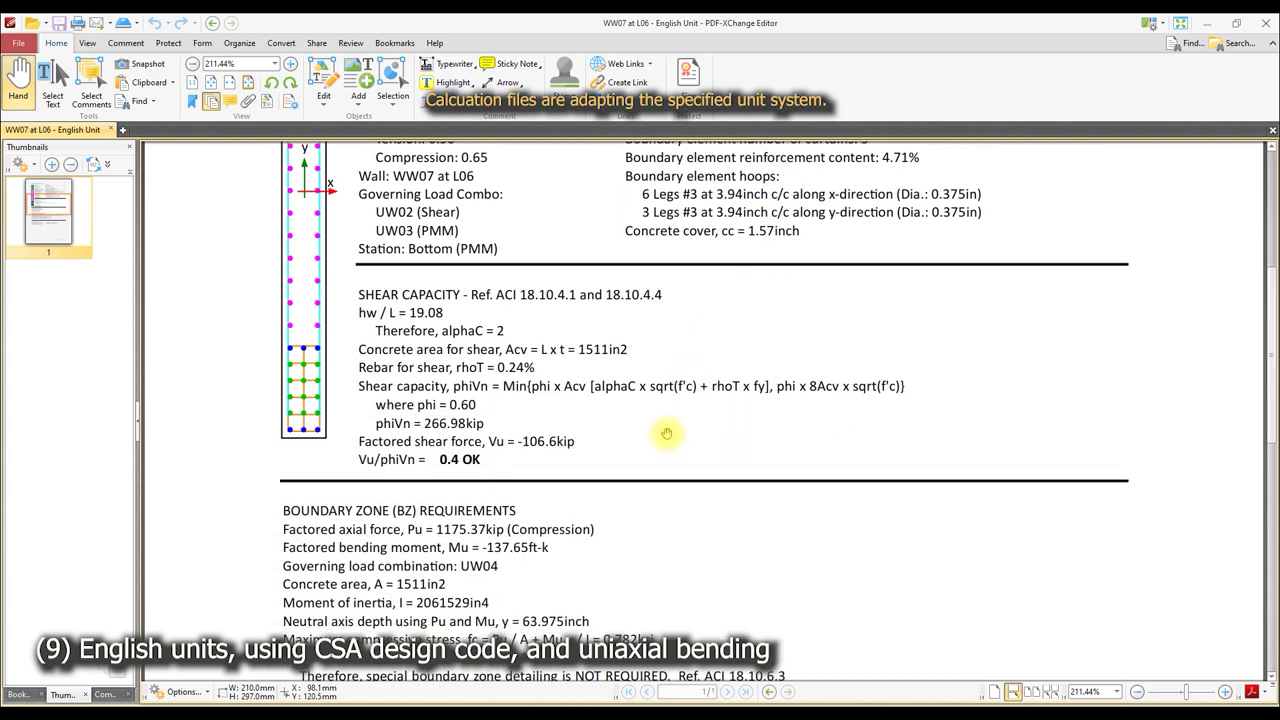
scroll(666, 420, "down", 2)
scroll(666, 420, "down", 1)
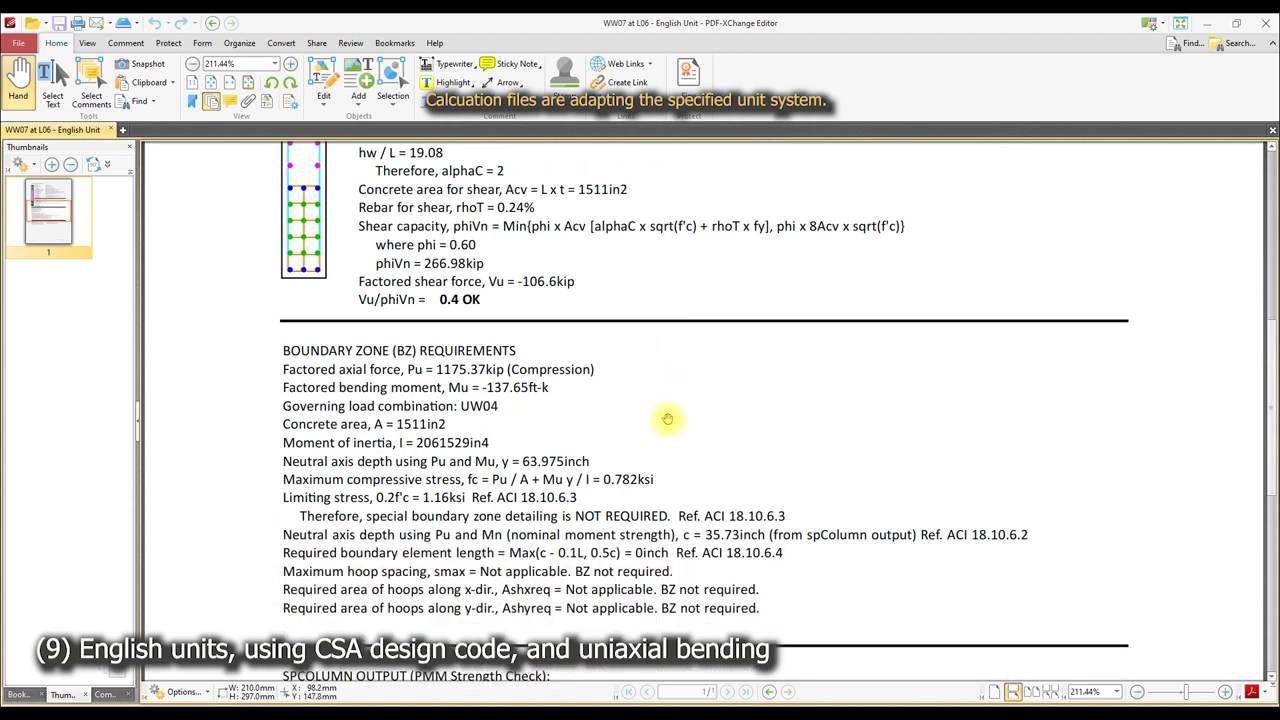
scroll(666, 418, "down", 1)
scroll(666, 420, "down", 1)
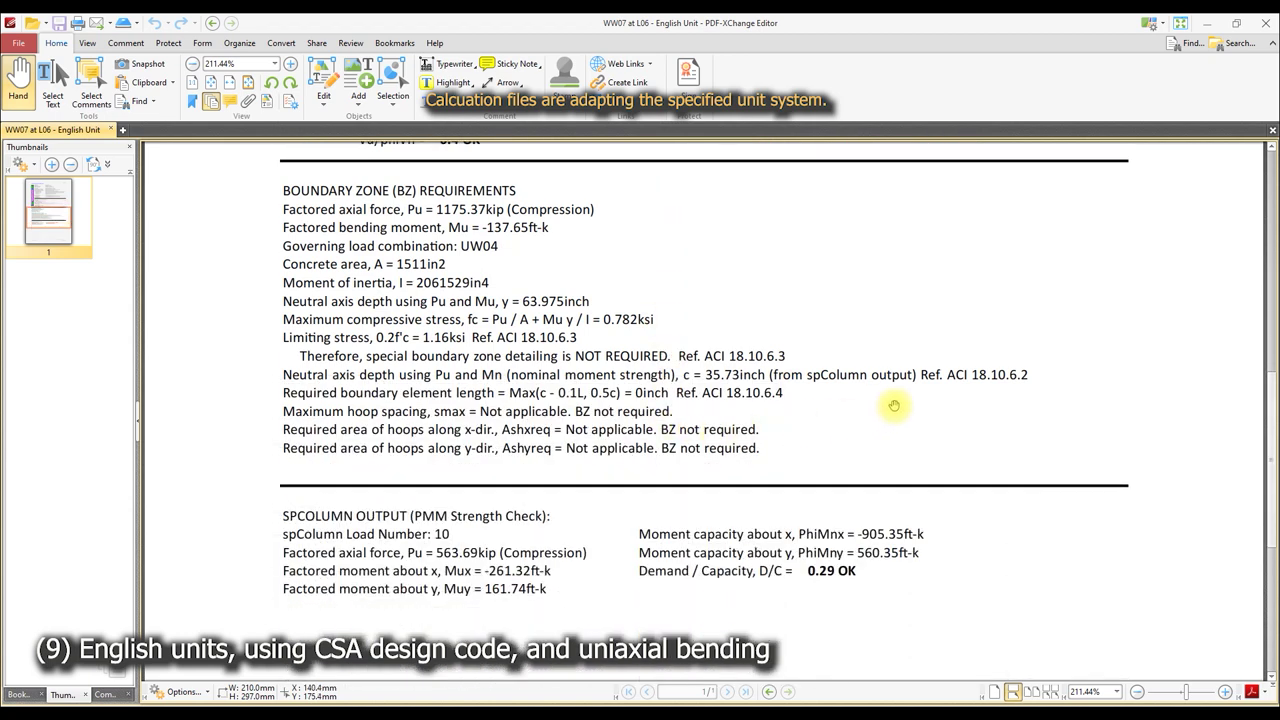
scroll(890, 405, "down", 1)
scroll(831, 395, "down", 1)
scroll(815, 410, "down", 1)
scroll(782, 436, "down", 2)
scroll(782, 436, "down", 1)
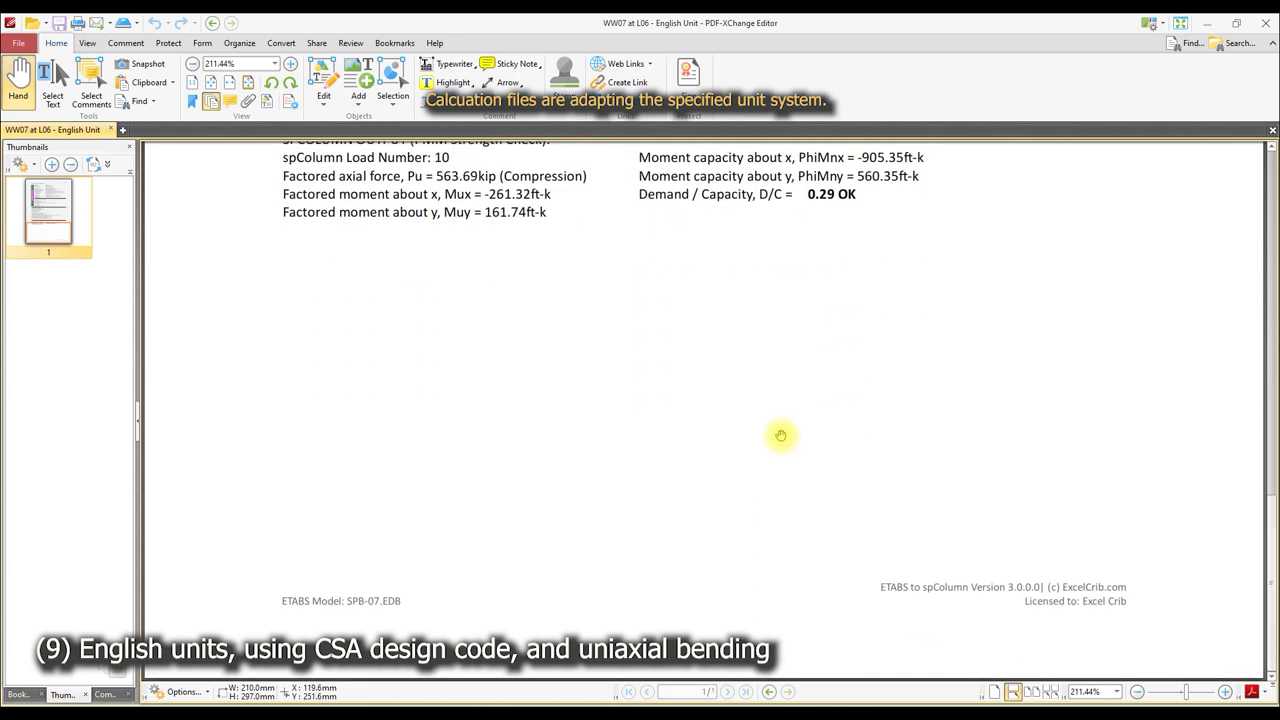
left_click(1262, 22)
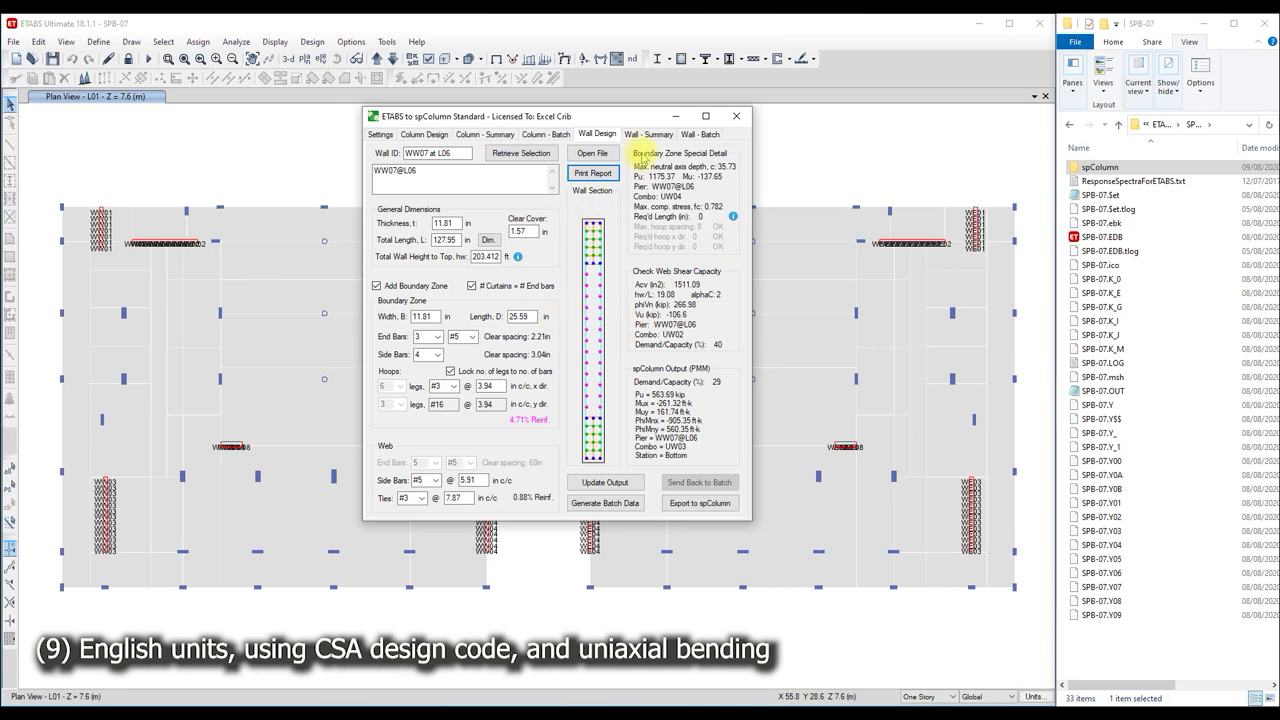
- Show the maximized wall summary and select UW07 bottom-station row 0018 (D/C 0.25)
left_click(650, 135)
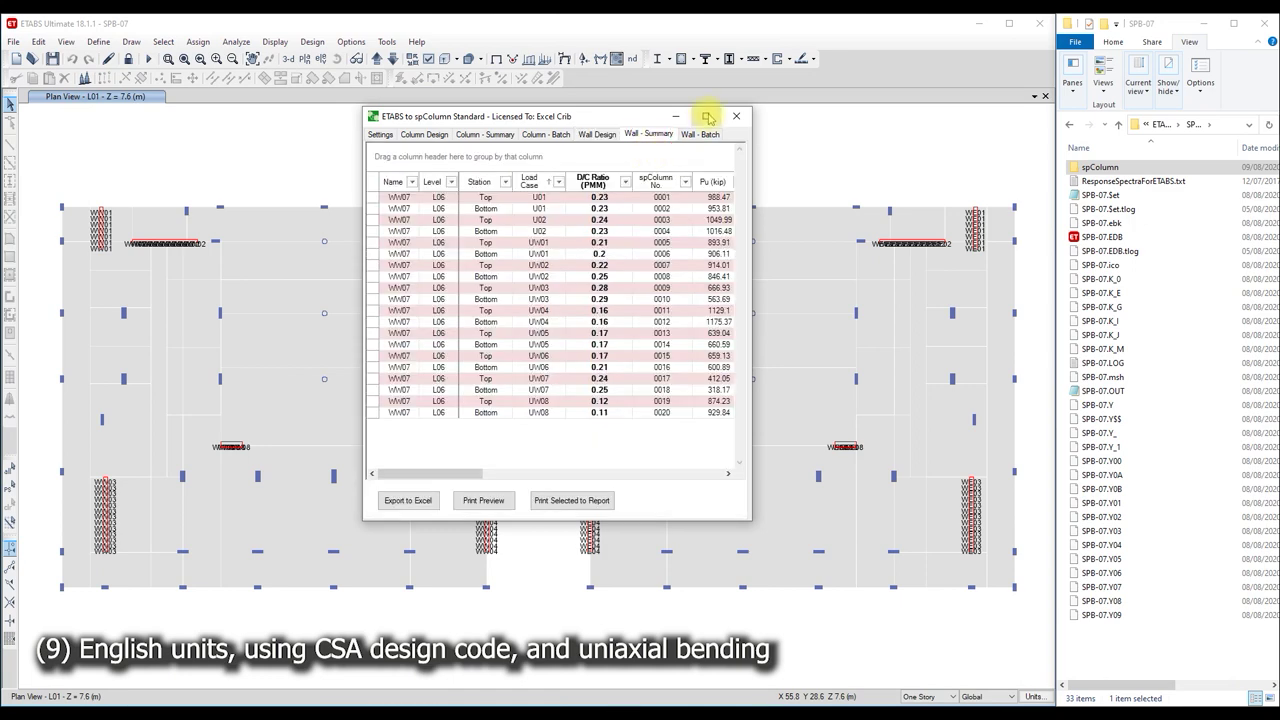
left_click(708, 116)
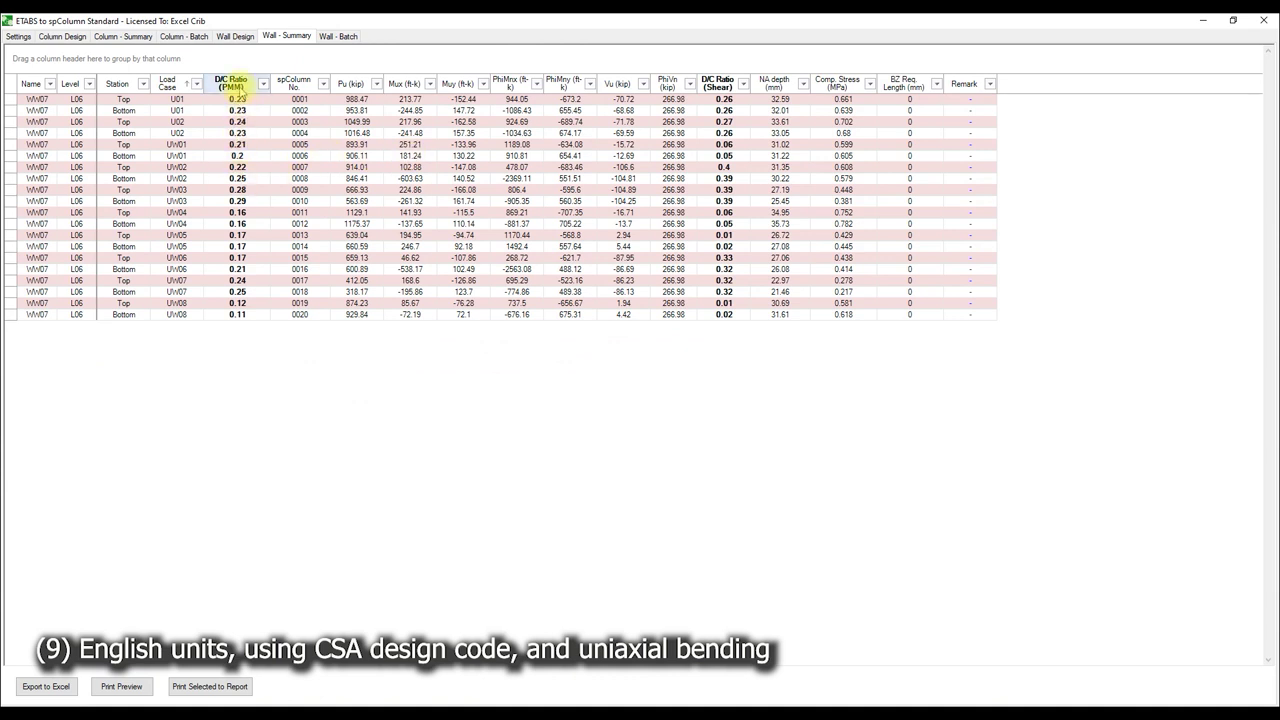
left_click(241, 291)
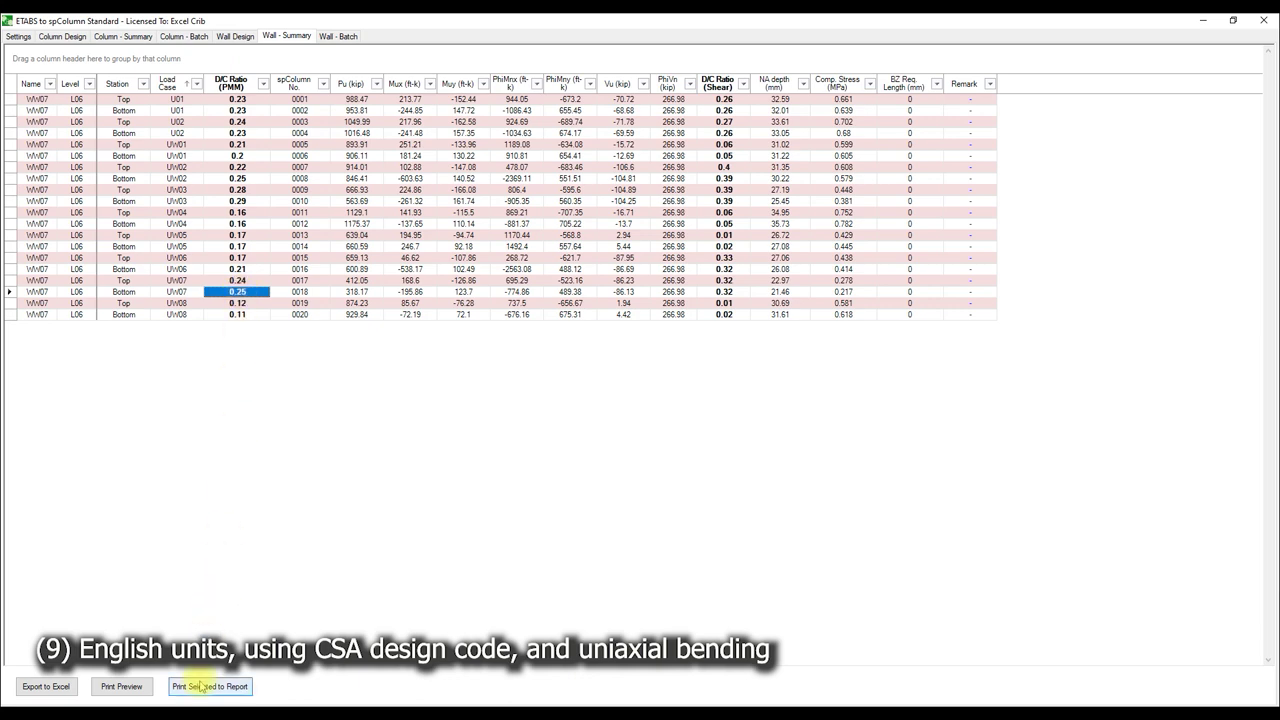
- Print the selected row to PDF named 'WW07 at L06 - English Unit (UW07)'
left_click(209, 686)
left_click(697, 376)
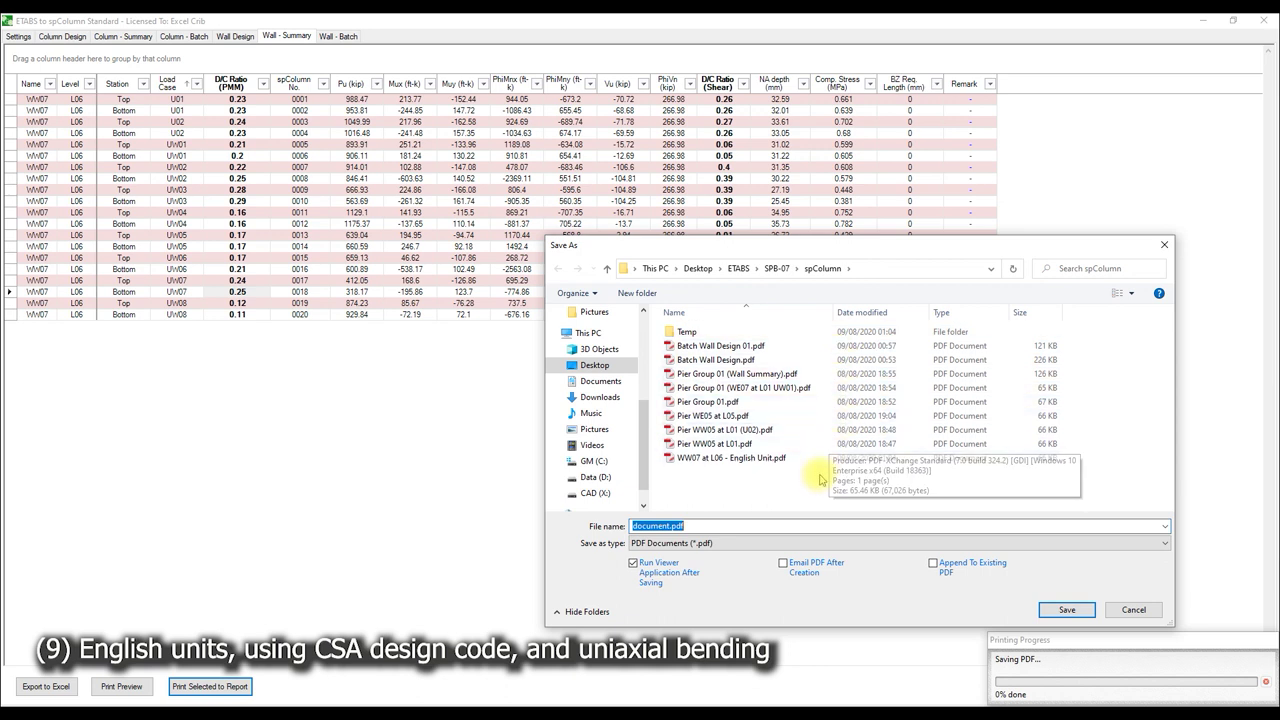
type("W")
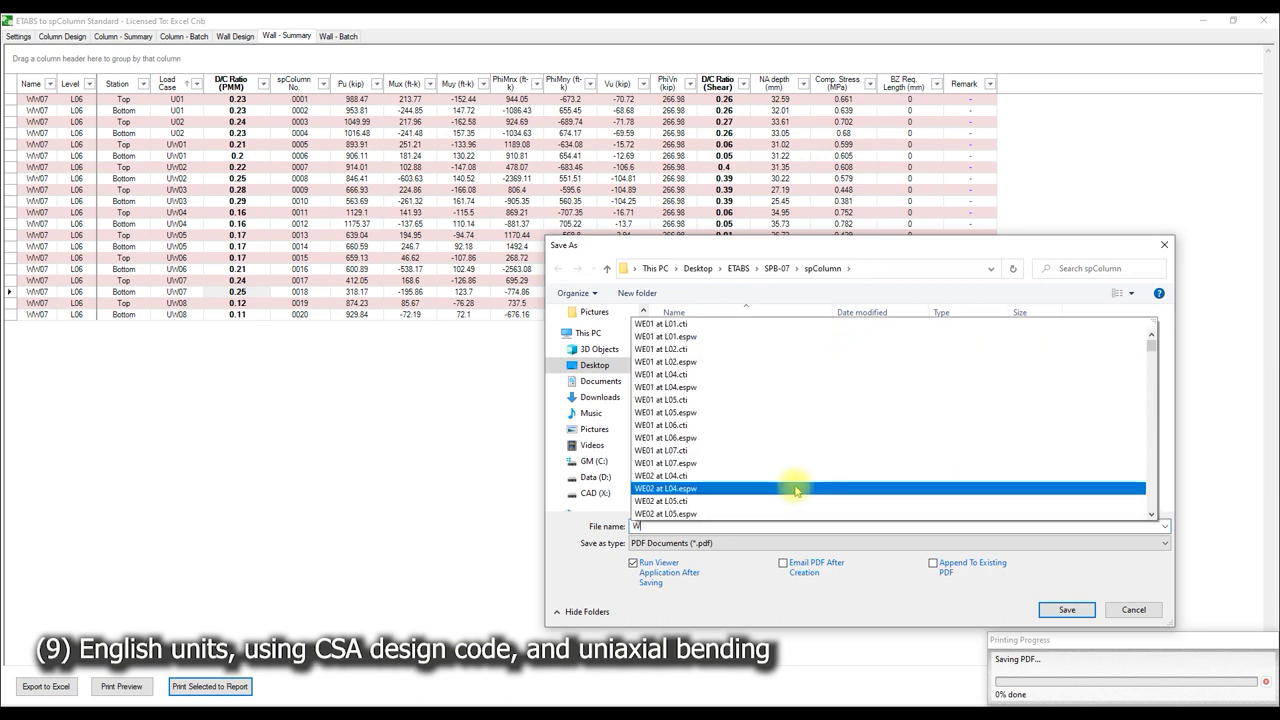
left_click(797, 491)
left_click(735, 457)
triple_click(722, 527)
left_click(728, 526)
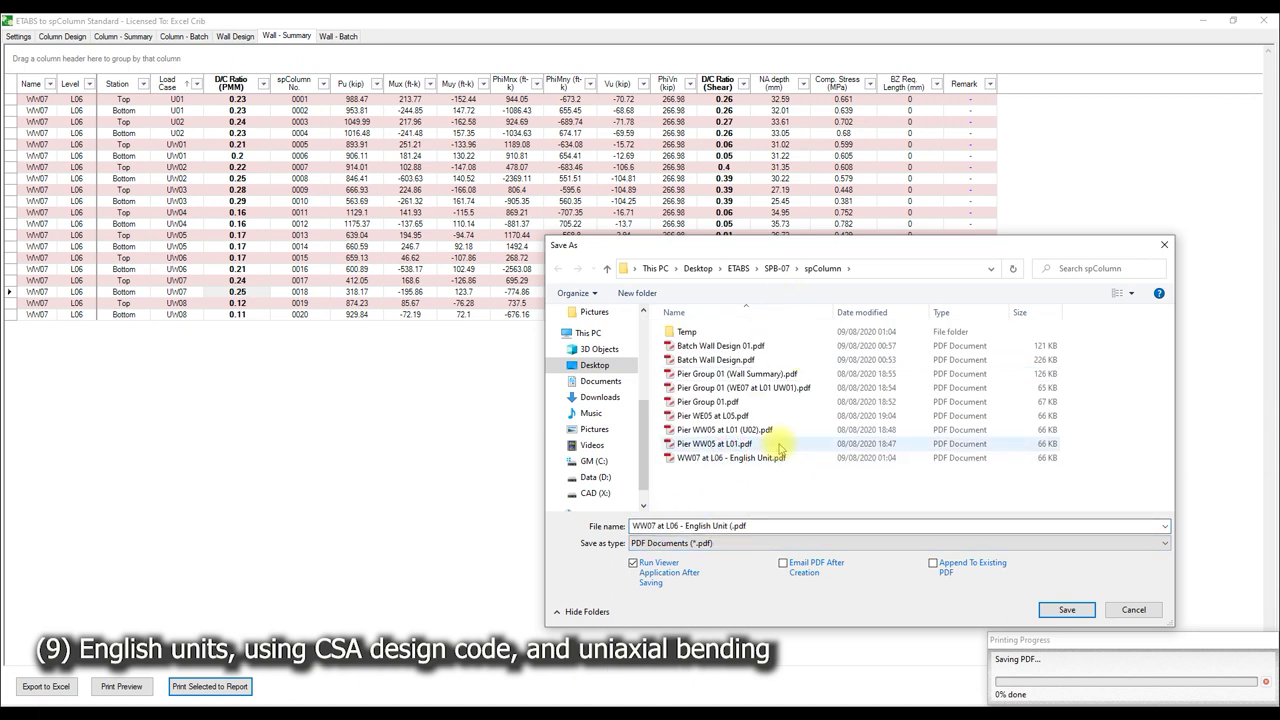
type("(UW07")
key("Return")
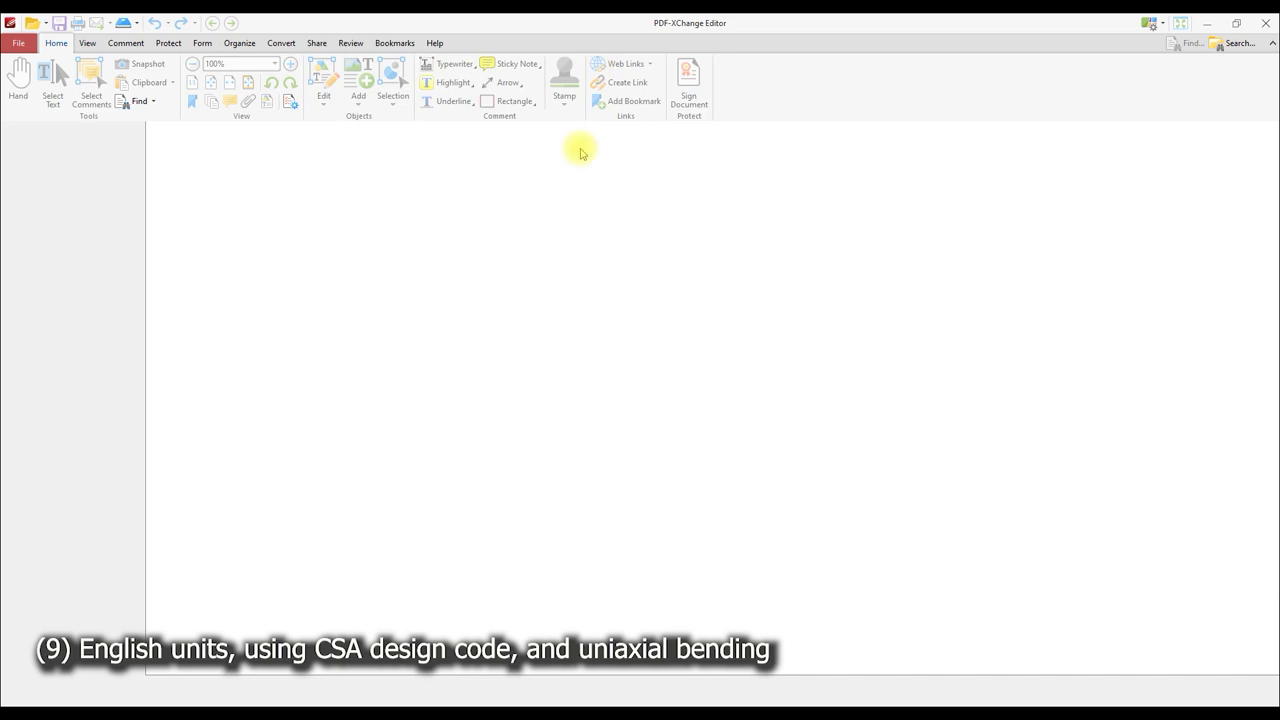
- Check the UW07 report shows D/C 0.25 OK, then close PDF-XChange Editor
scroll(597, 369, "down", 1)
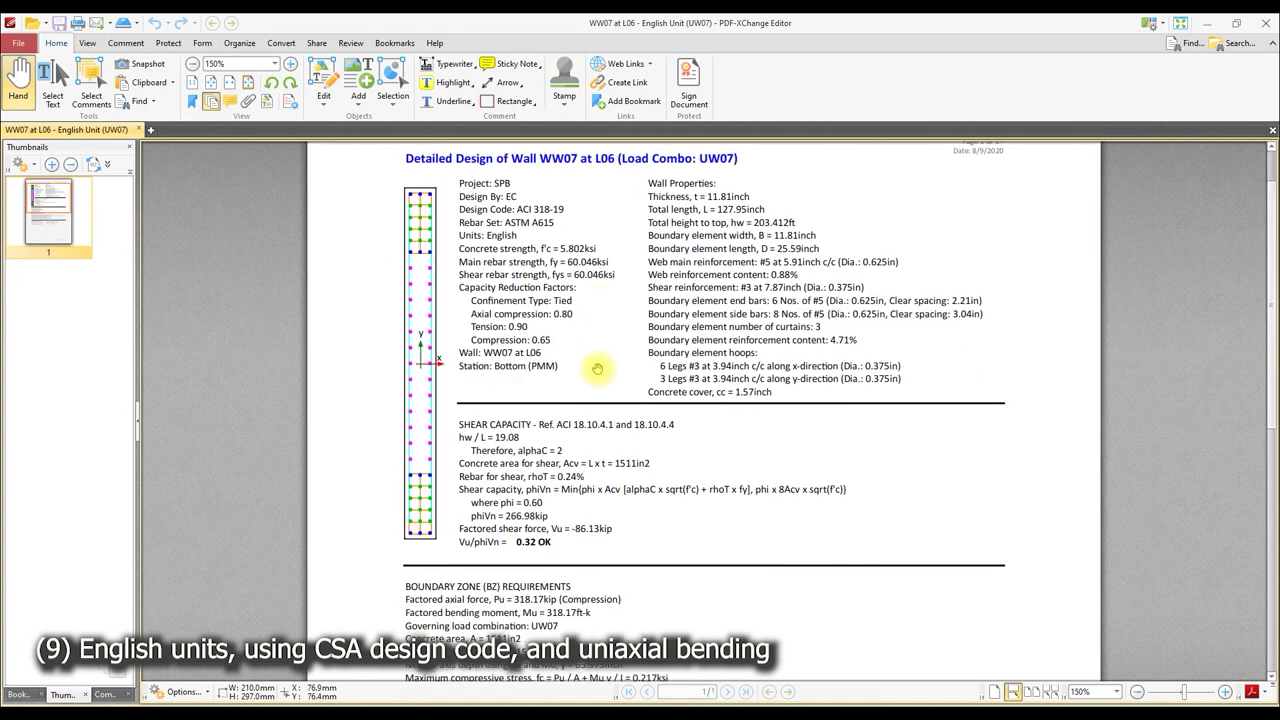
scroll(597, 369, "down", 1)
scroll(597, 369, "up", 2)
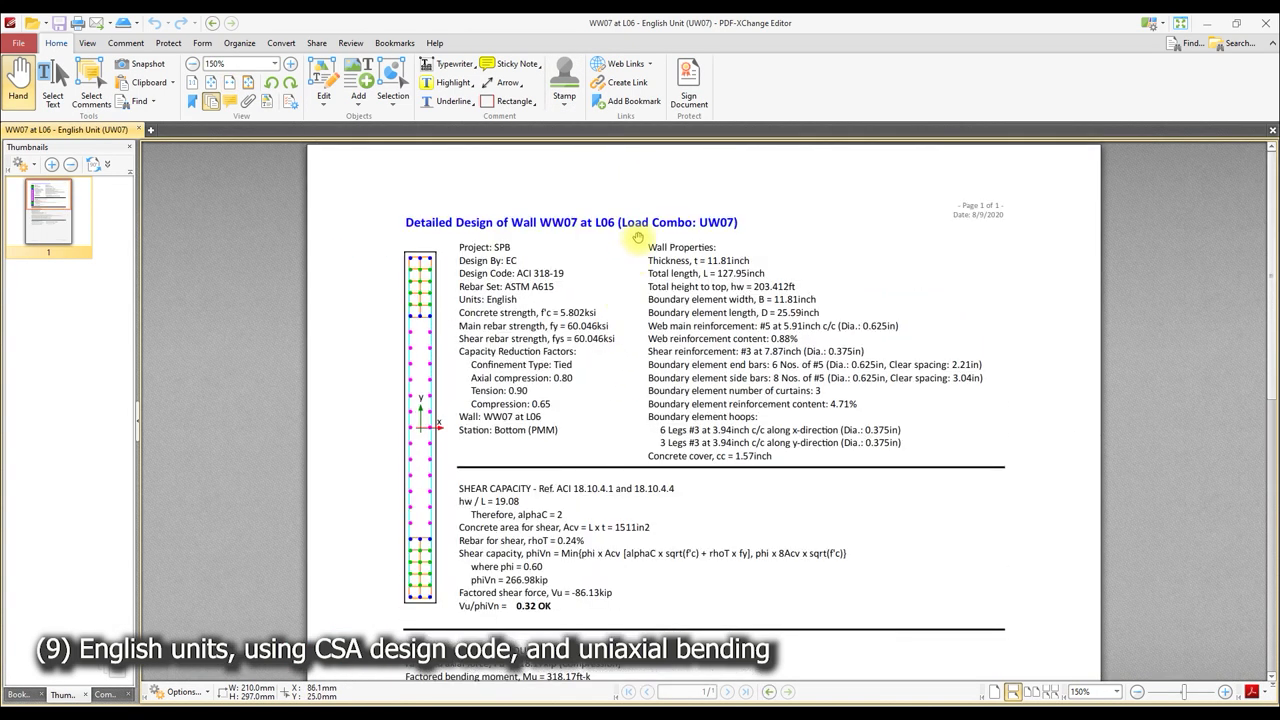
scroll(716, 236, "down", 12)
scroll(716, 236, "down", 4)
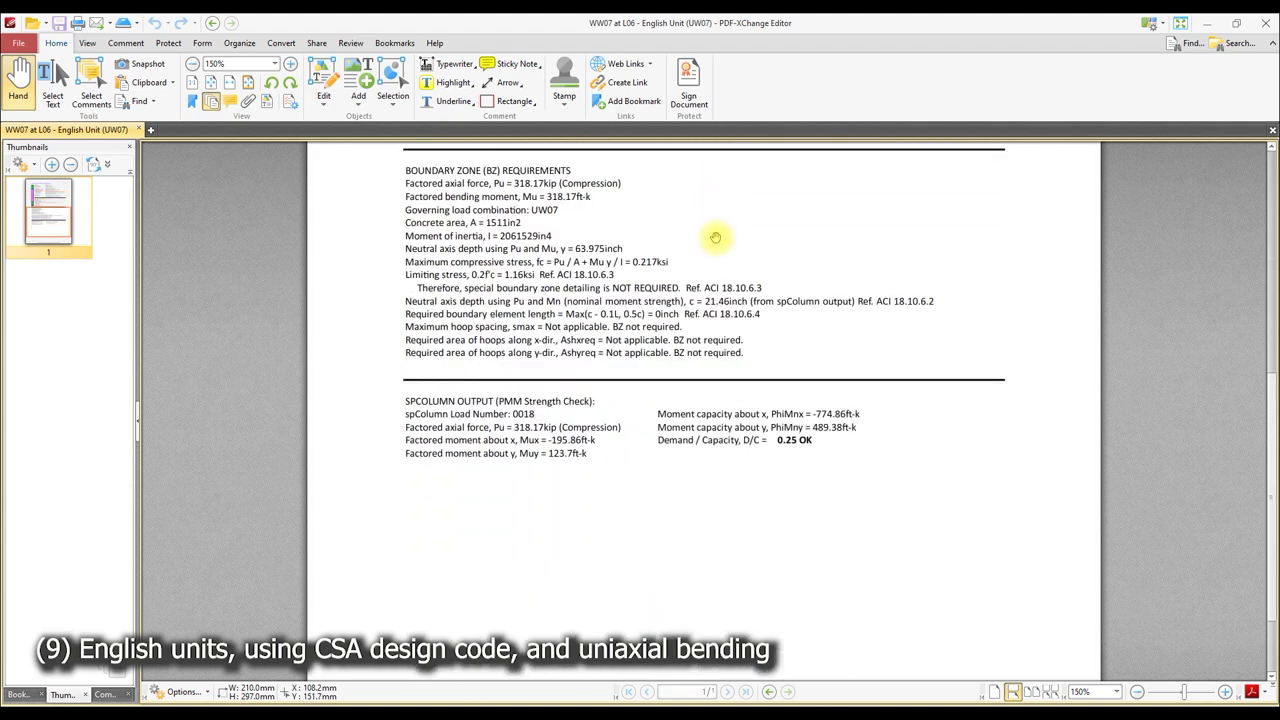
scroll(718, 238, "down", 3)
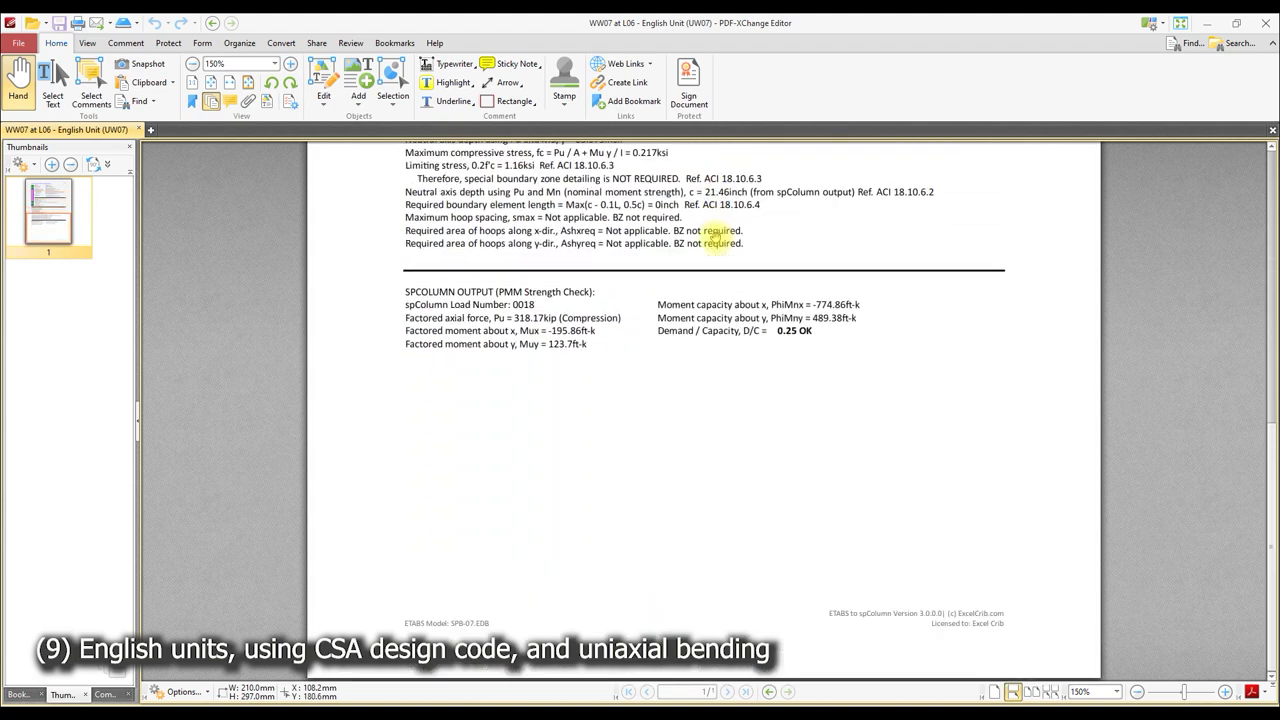
left_click(1265, 22)
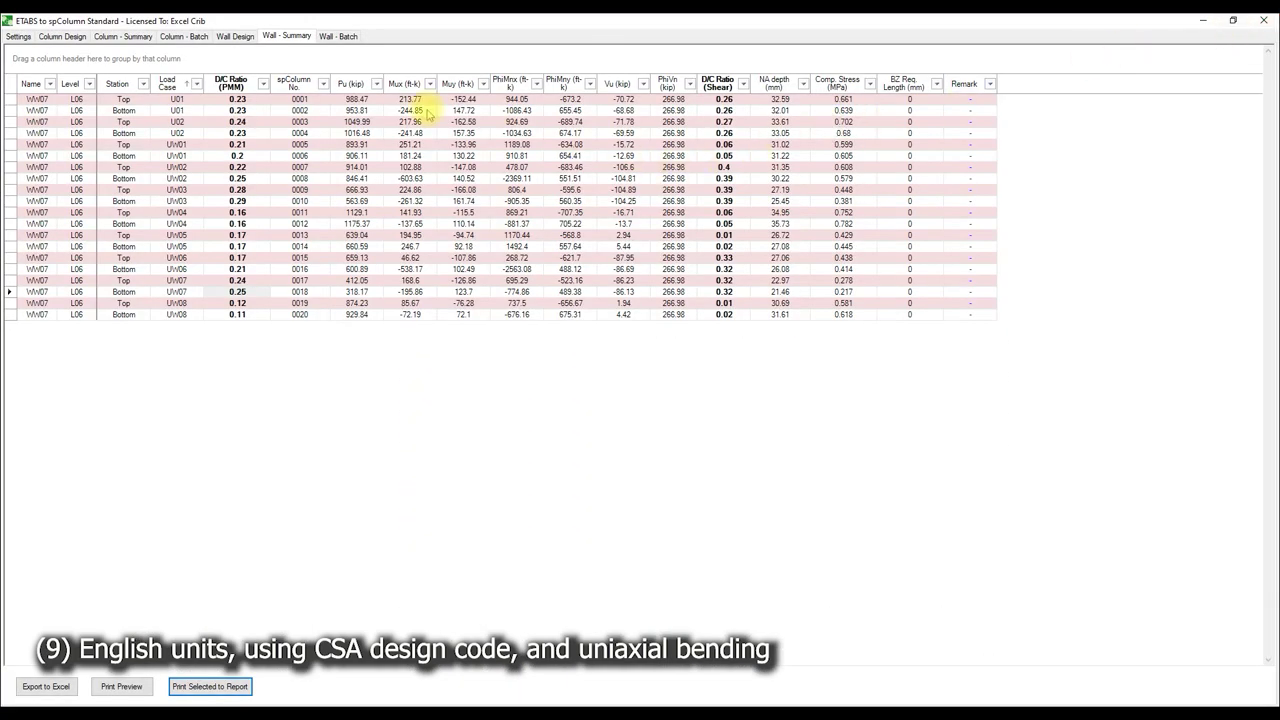
- Enable Design About X-Axis Only in Settings and return to the WW07 at L06 wall design
left_click(238, 36)
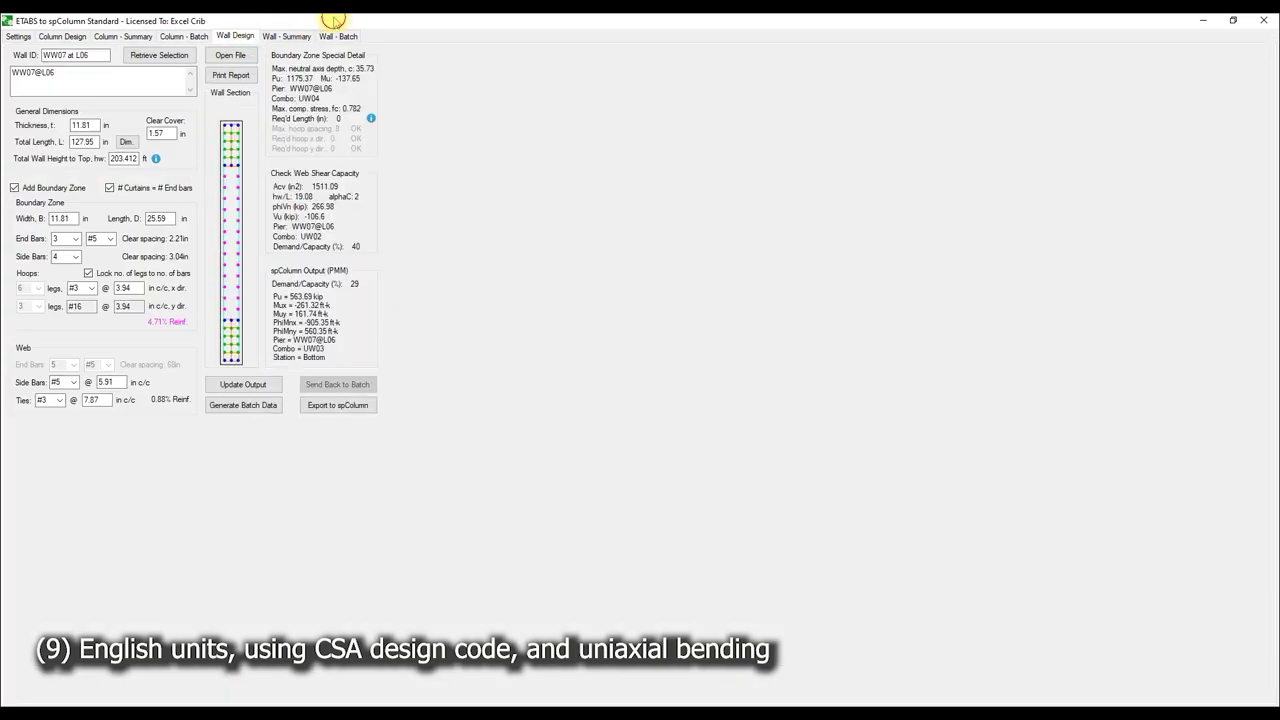
double_click(333, 14)
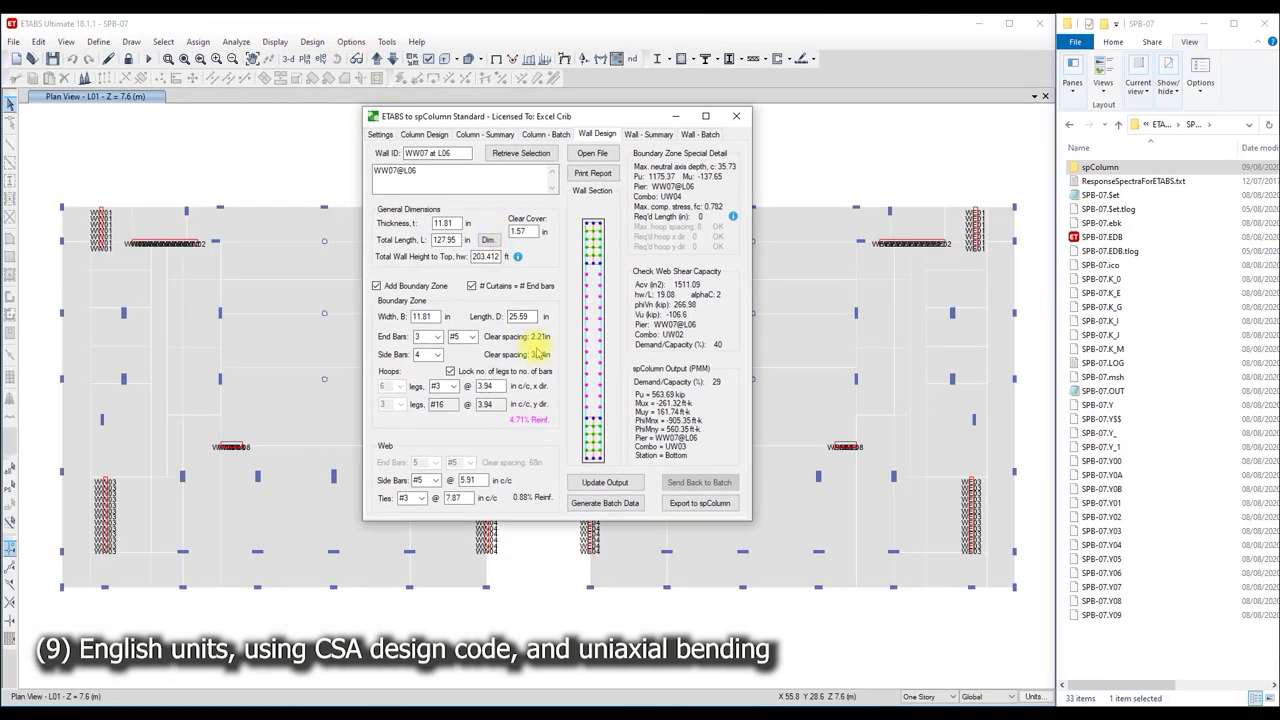
left_click(379, 133)
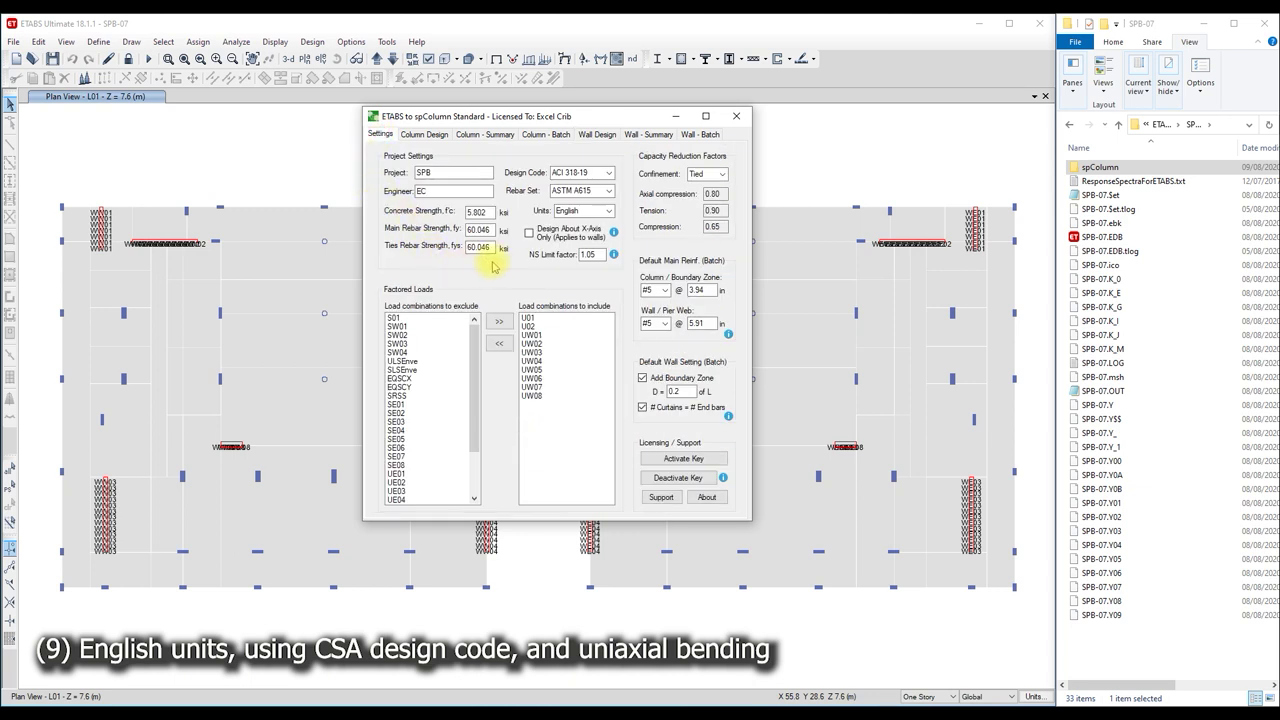
mouse_move(613, 232)
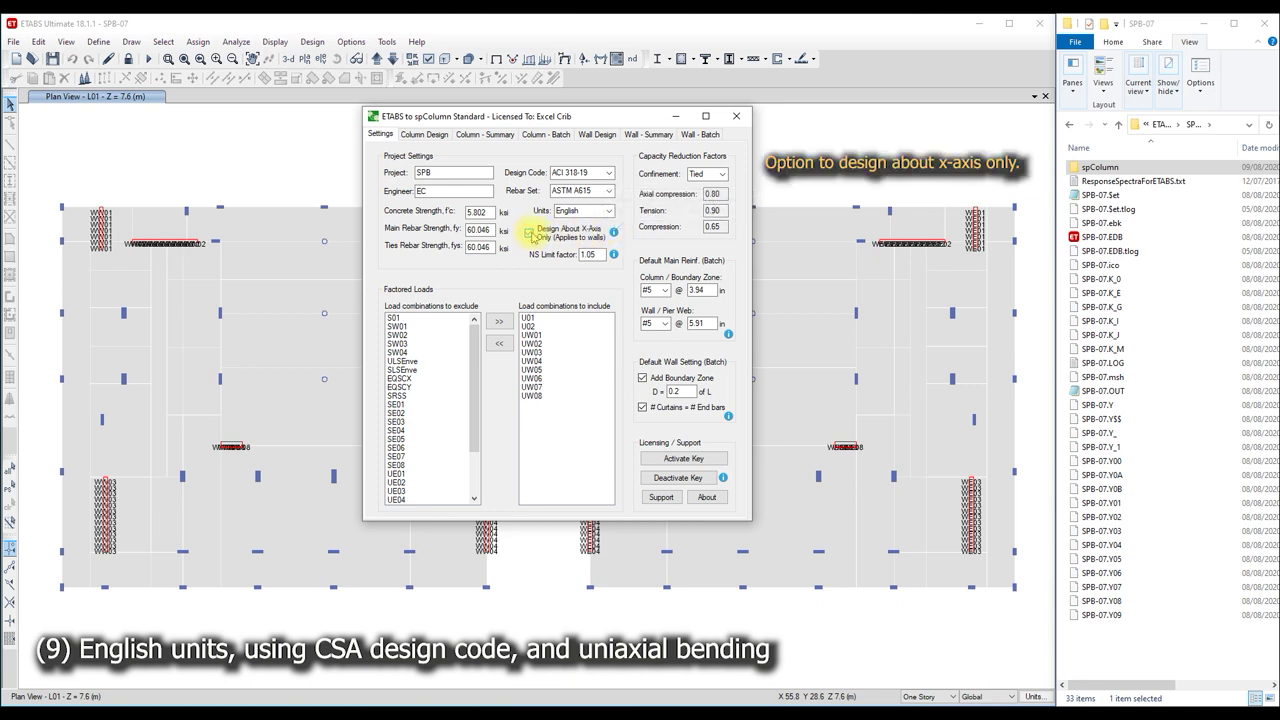
left_click(604, 136)
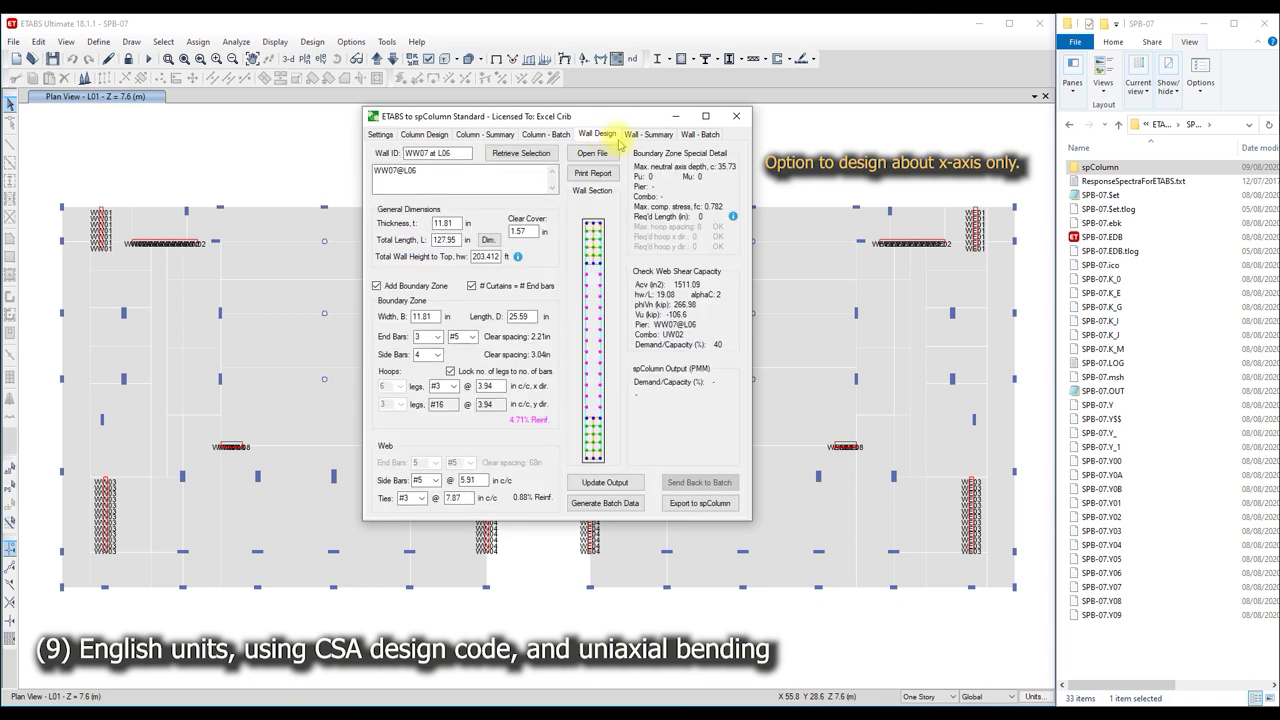
- Recalculate the x-axis-only WW07 design and save its report as PDF with '(About X axis only)' appended
left_click(604, 482)
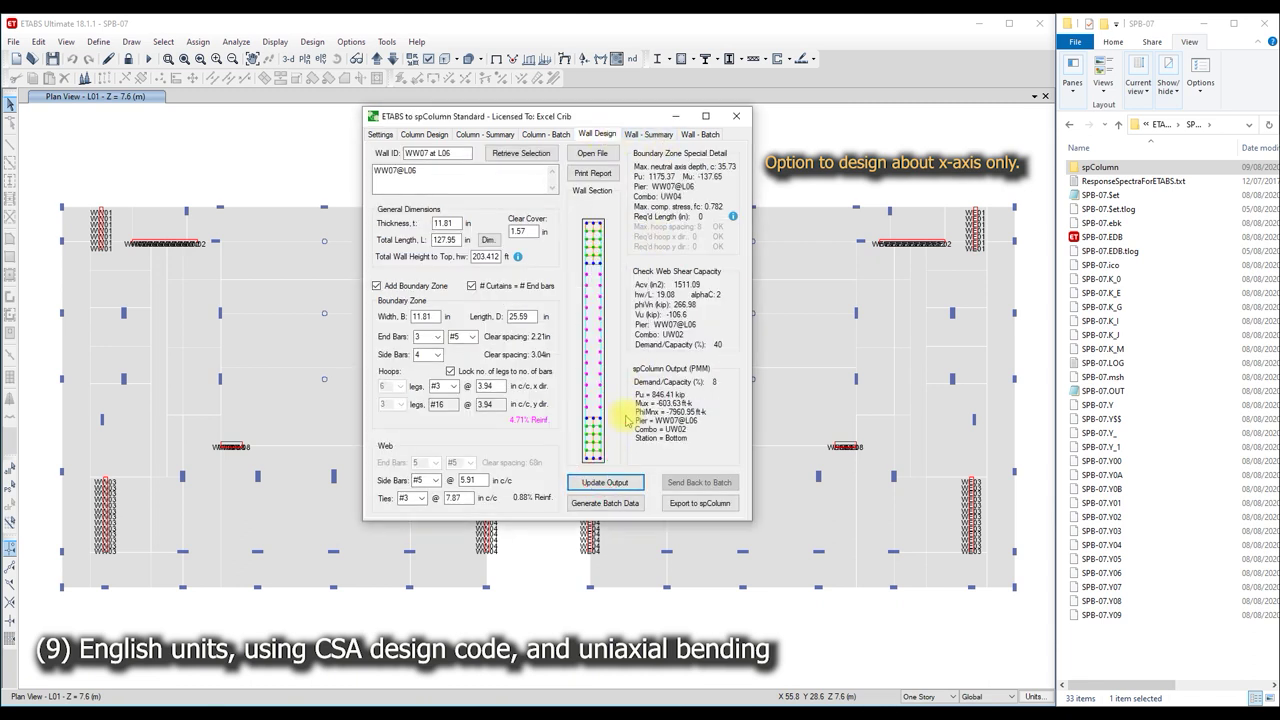
left_click(597, 173)
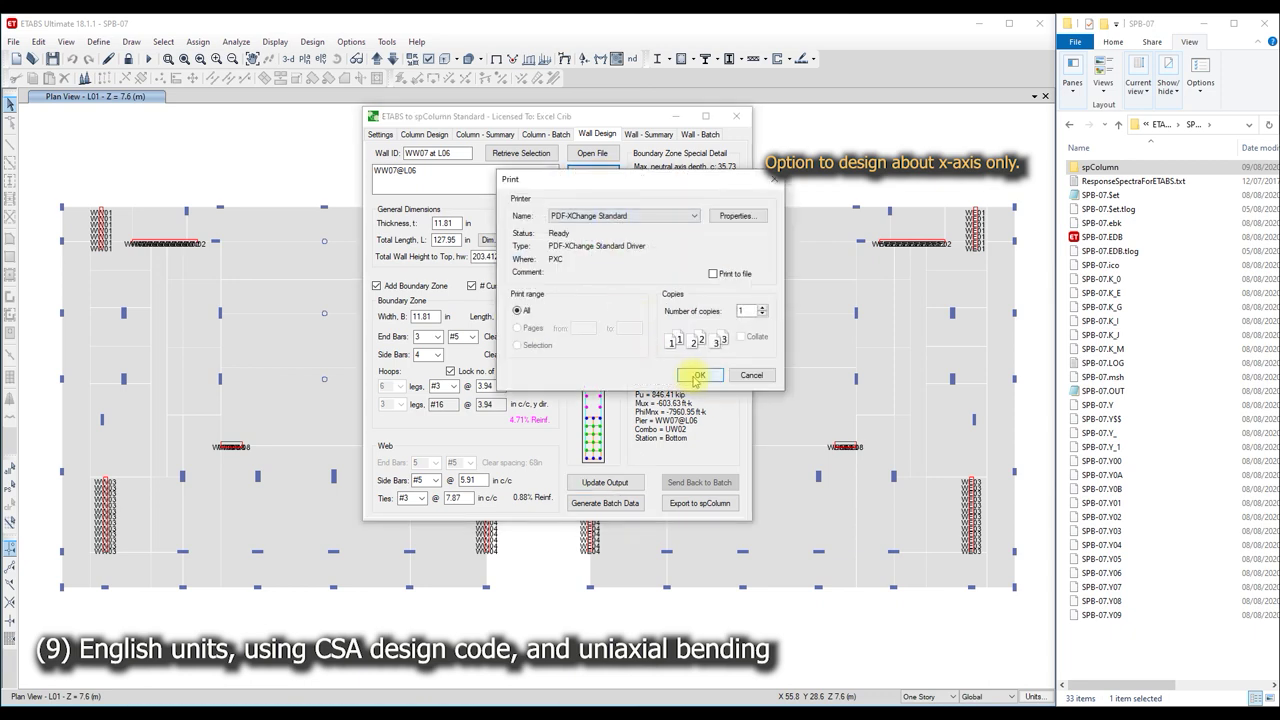
left_click(694, 377)
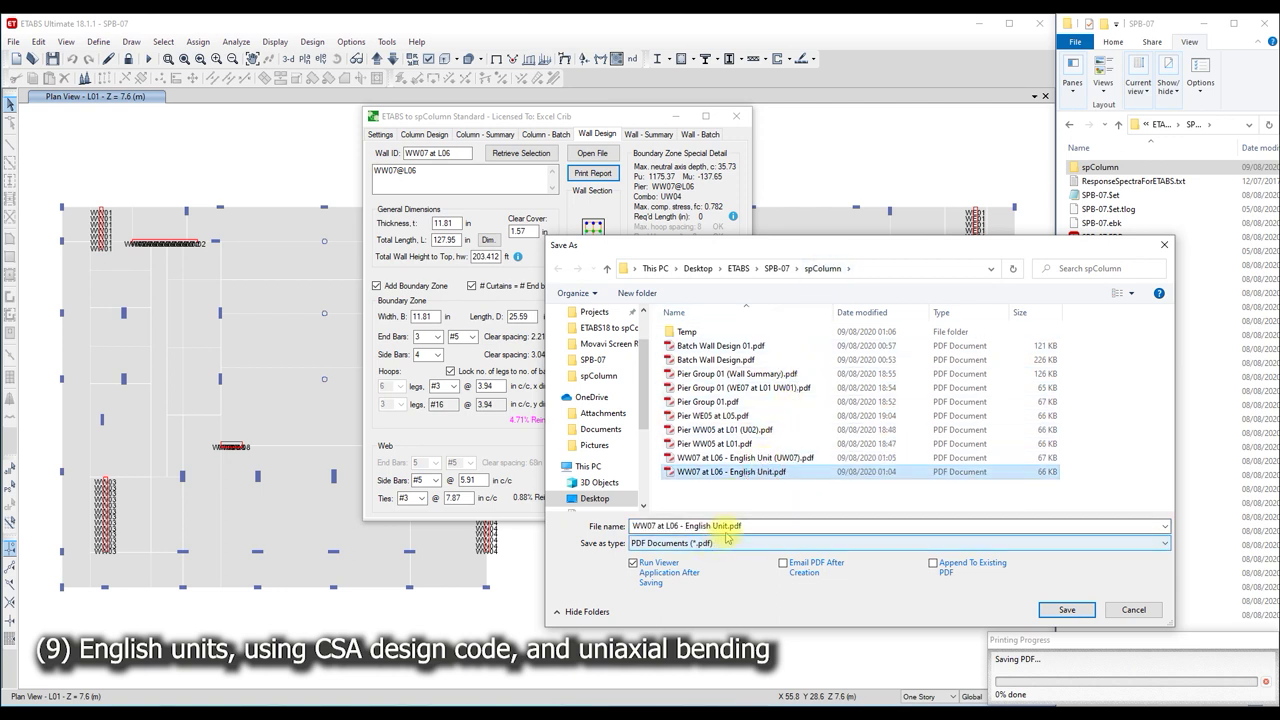
left_click(729, 525)
type("(About X axis on")
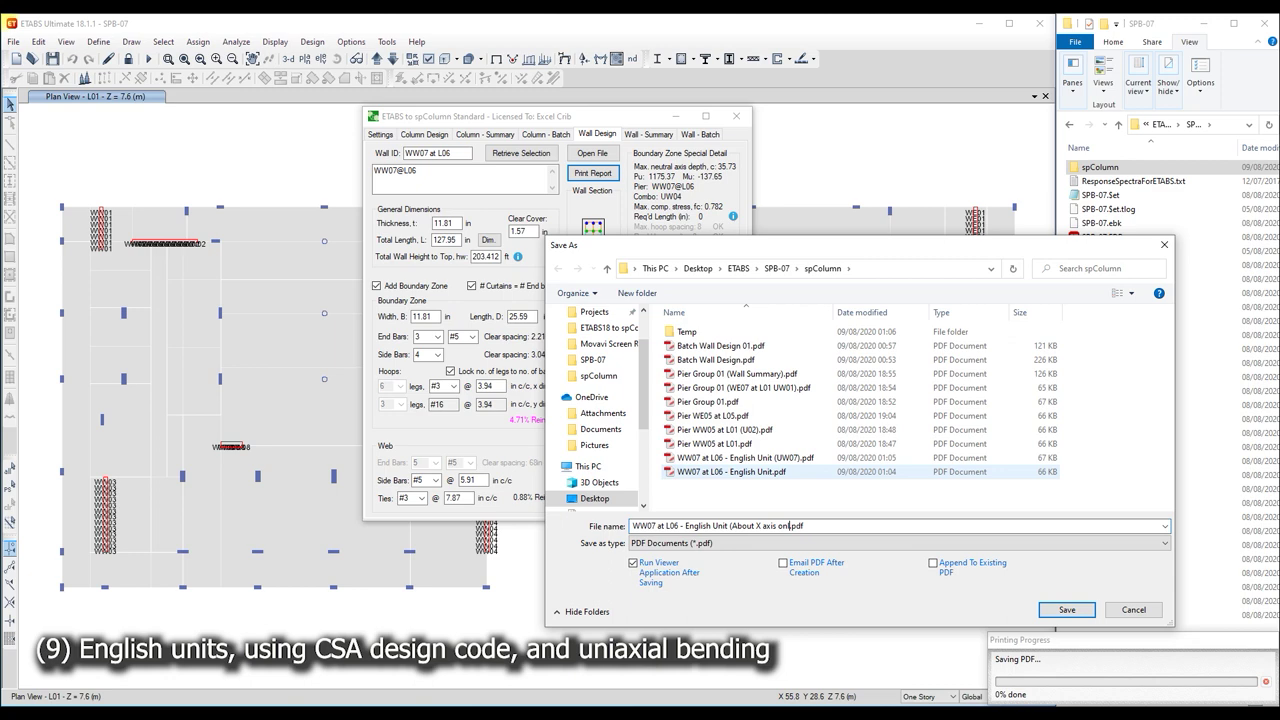
key("Return")
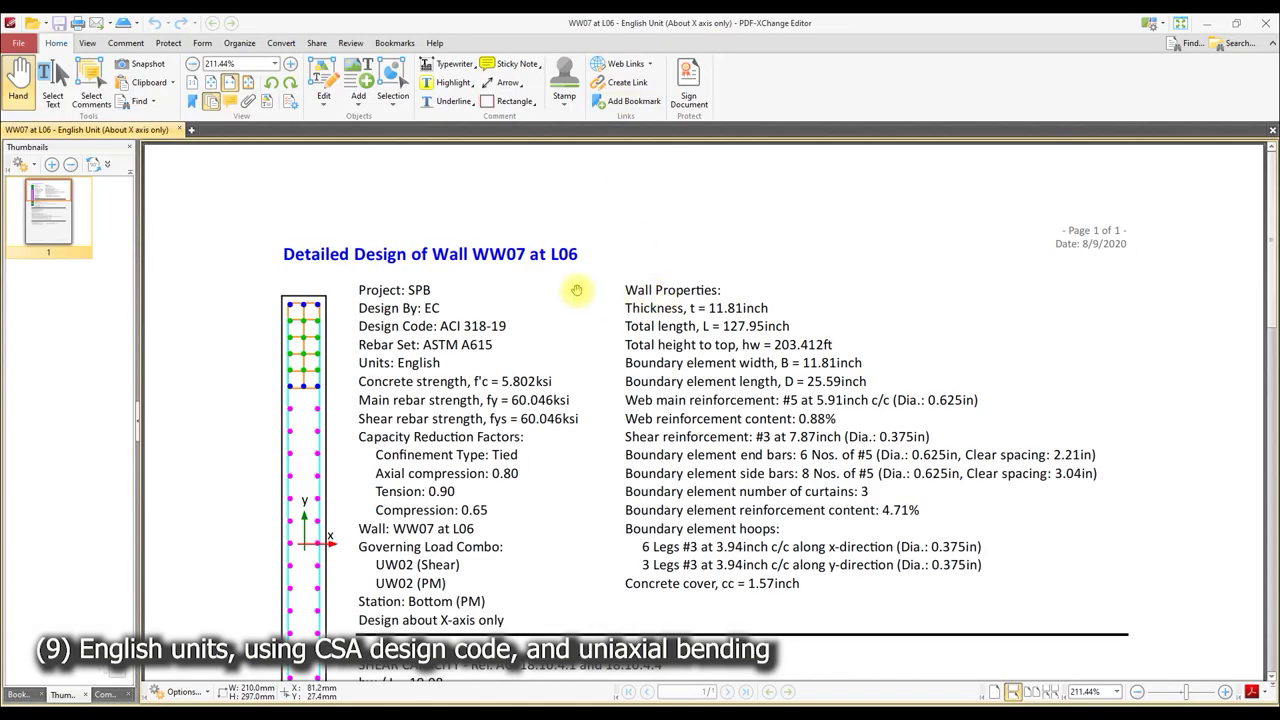
- Read through the x-axis-only report (D/C 0.08 OK), close it, and export WW07 to spColumn
scroll(577, 291, "down", 1)
scroll(577, 291, "down", 1)
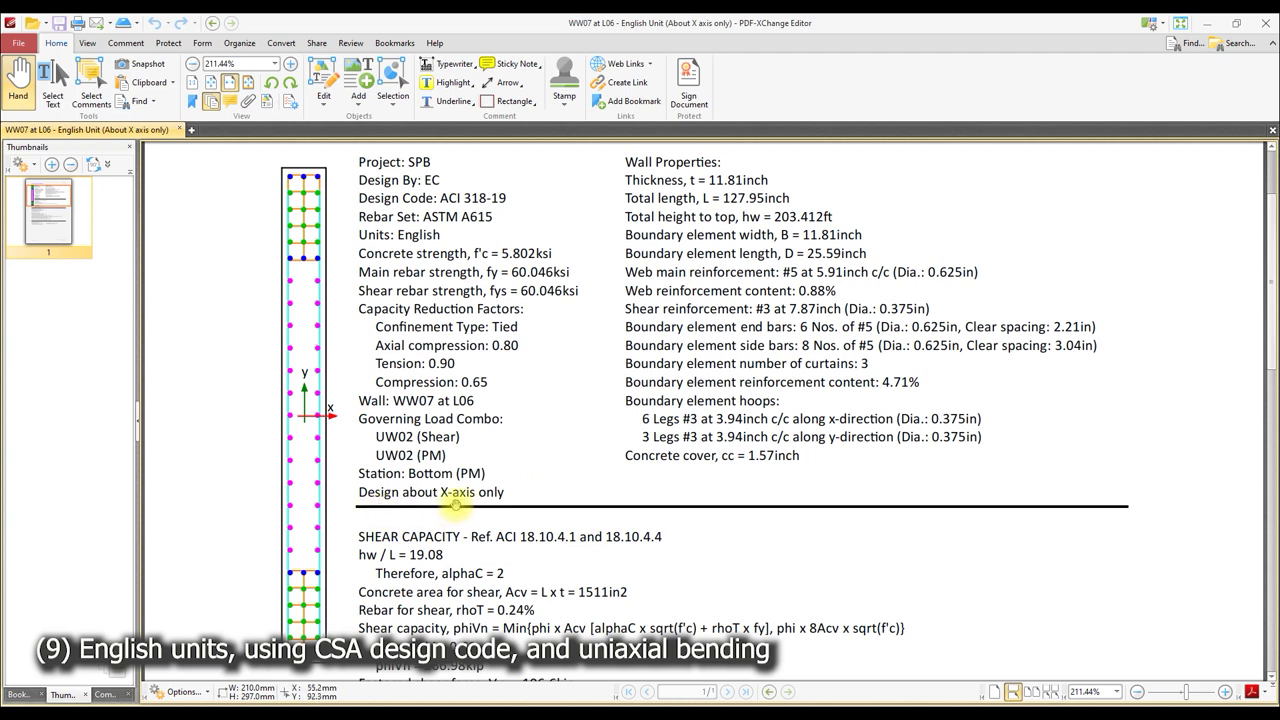
scroll(474, 490, "down", 2)
scroll(474, 482, "down", 1, "ctrl")
scroll(486, 440, "down", 1)
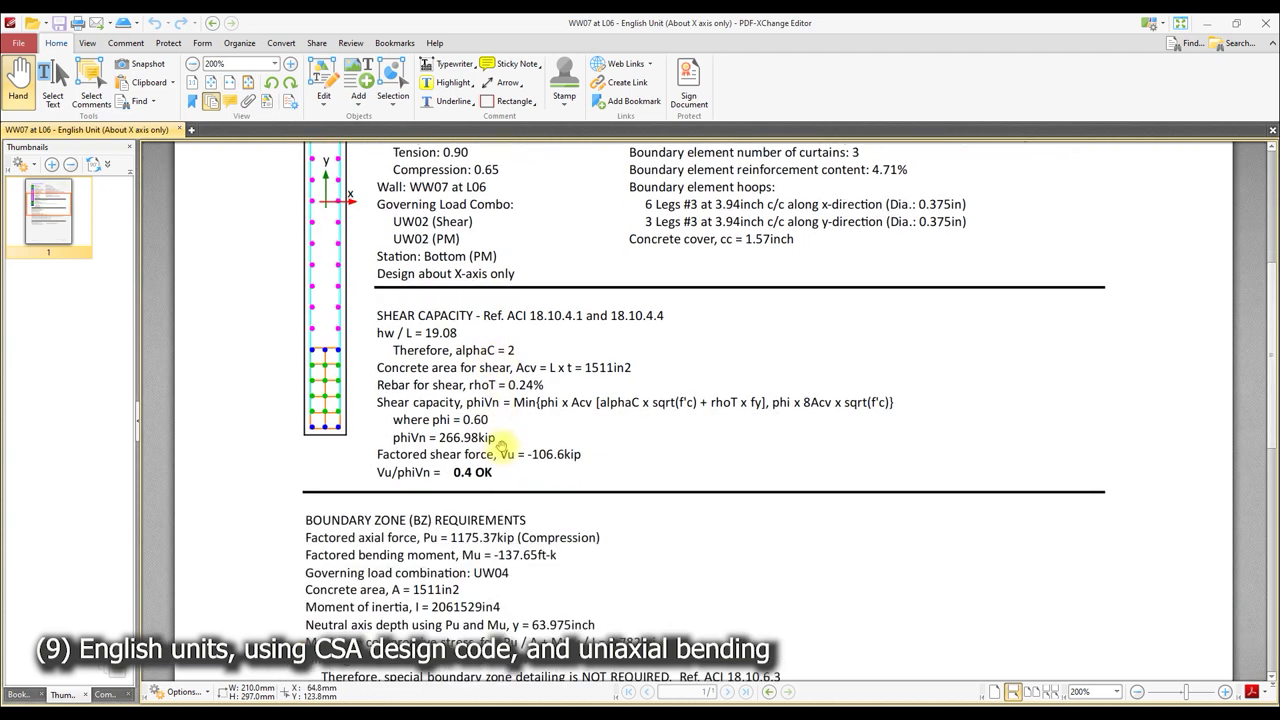
scroll(500, 436, "down", 1)
scroll(505, 438, "down", 1)
scroll(505, 434, "down", 1)
scroll(506, 428, "down", 1)
scroll(506, 424, "down", 1)
scroll(508, 430, "down", 1)
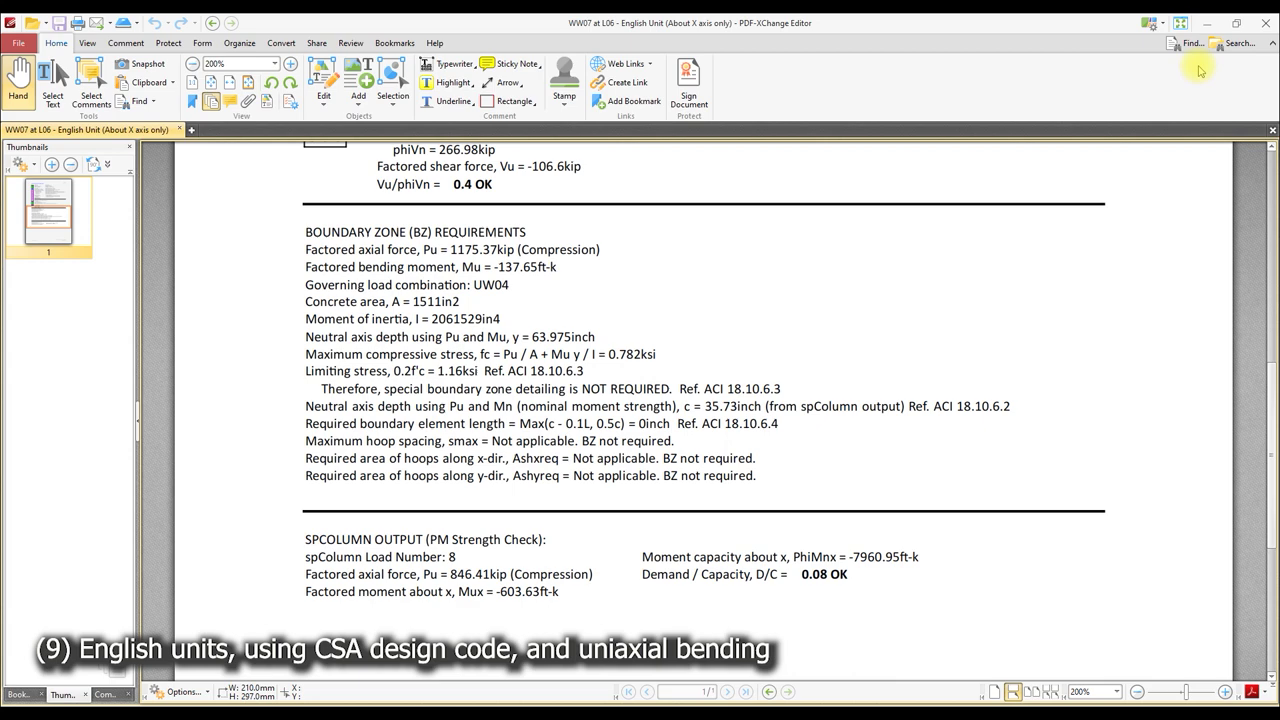
left_click(1270, 28)
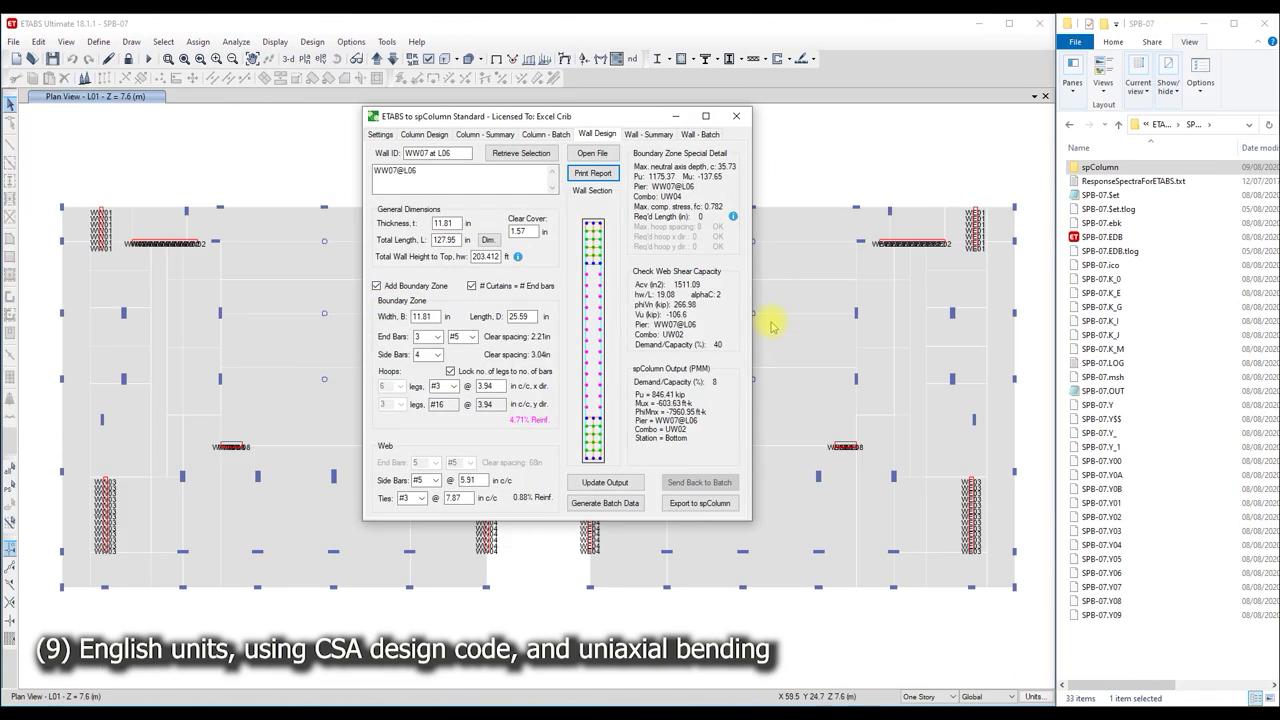
left_click(695, 481)
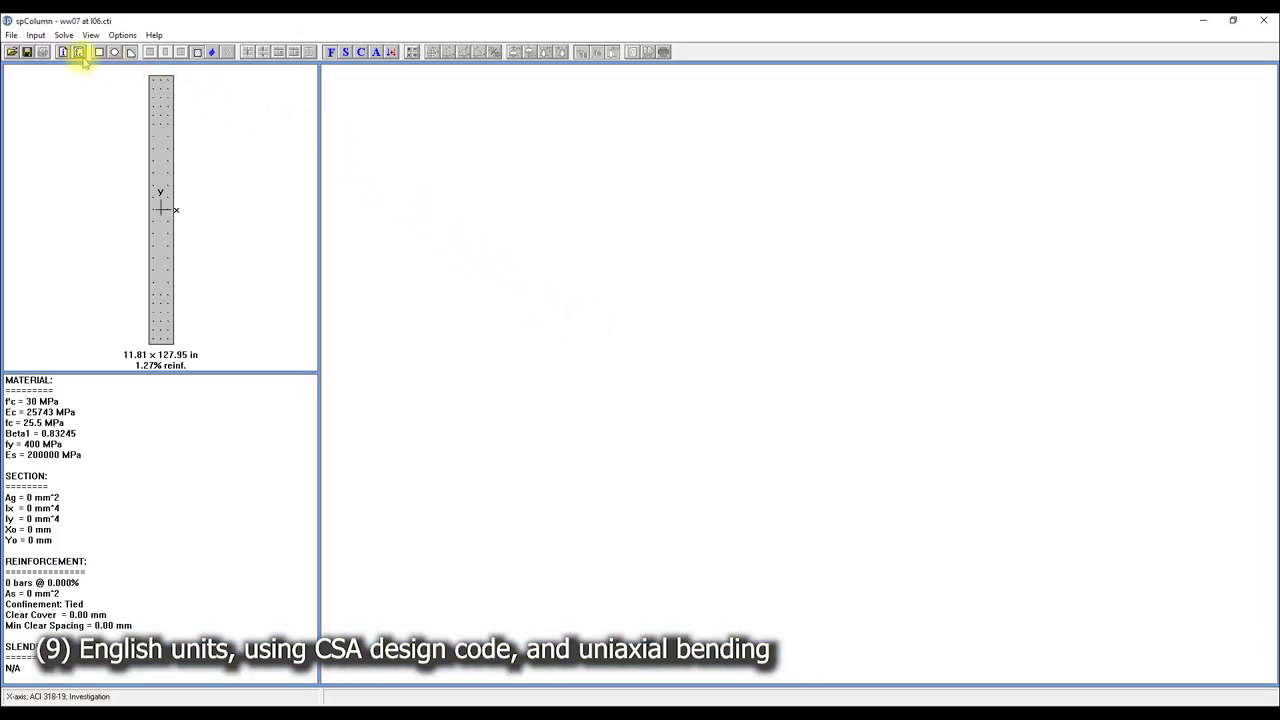
- Review the spColumn general information and factored loads without changing anything
left_click(62, 52)
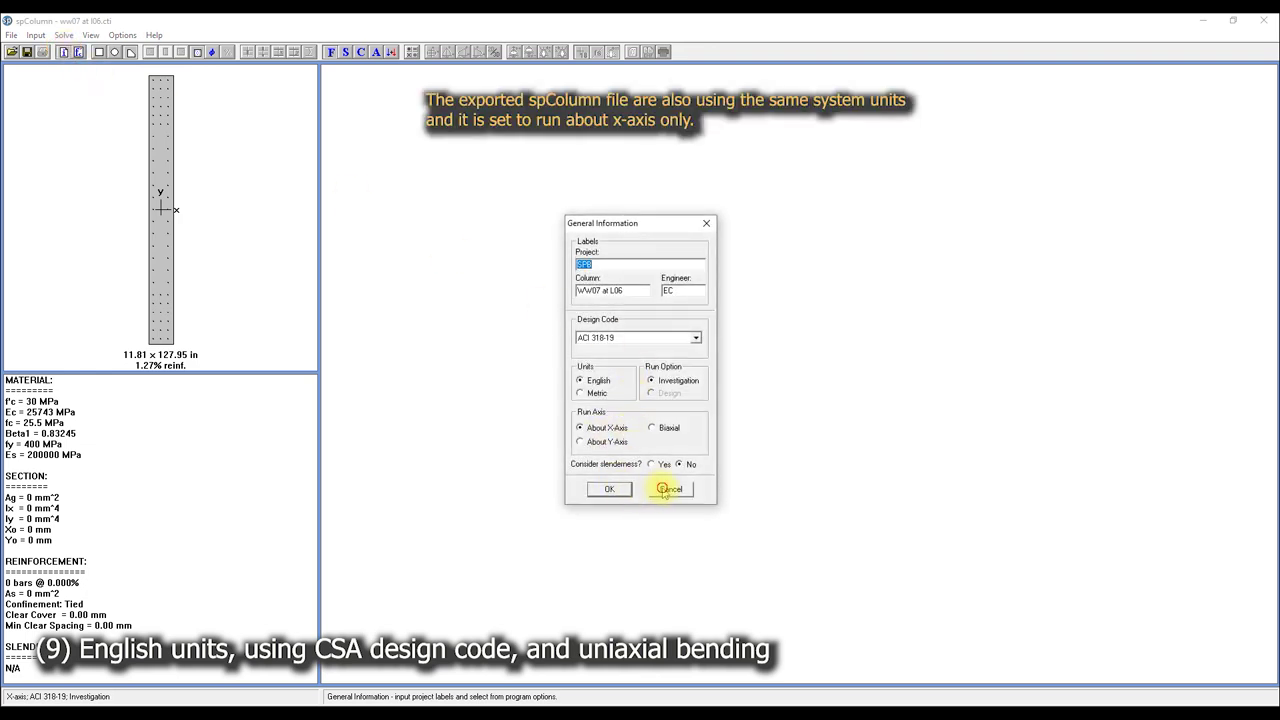
left_click(665, 490)
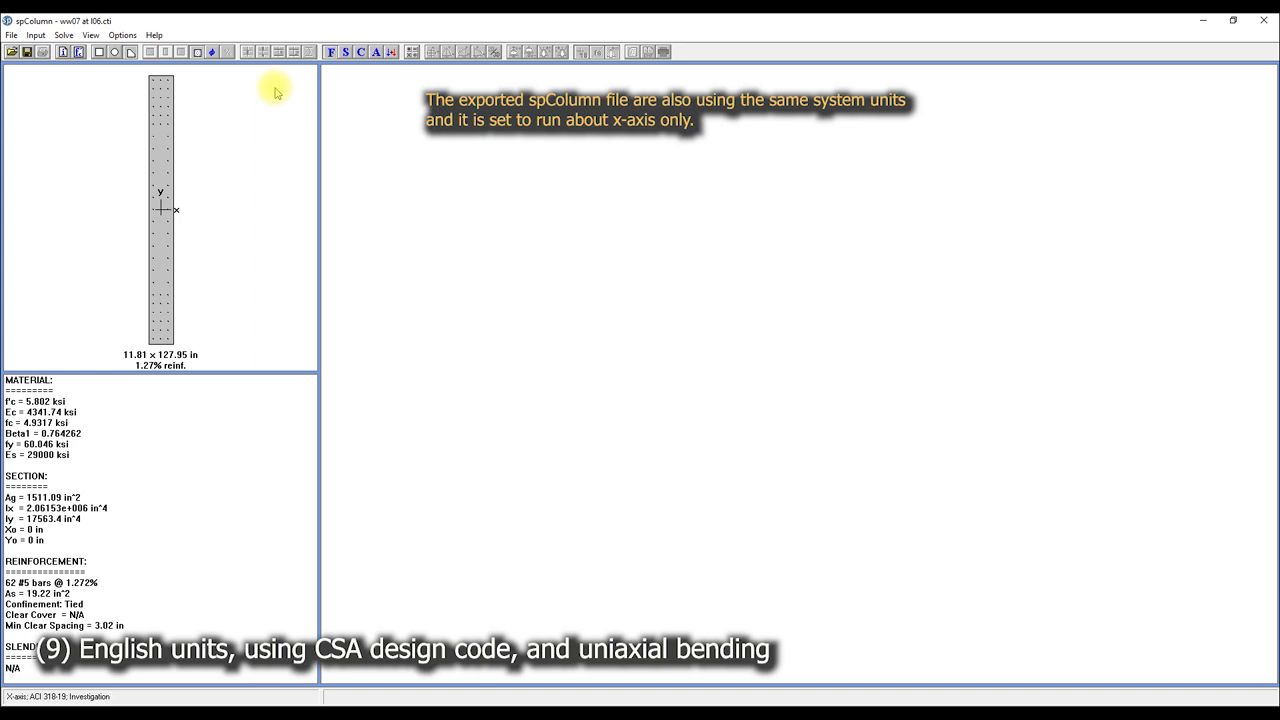
left_click(331, 52)
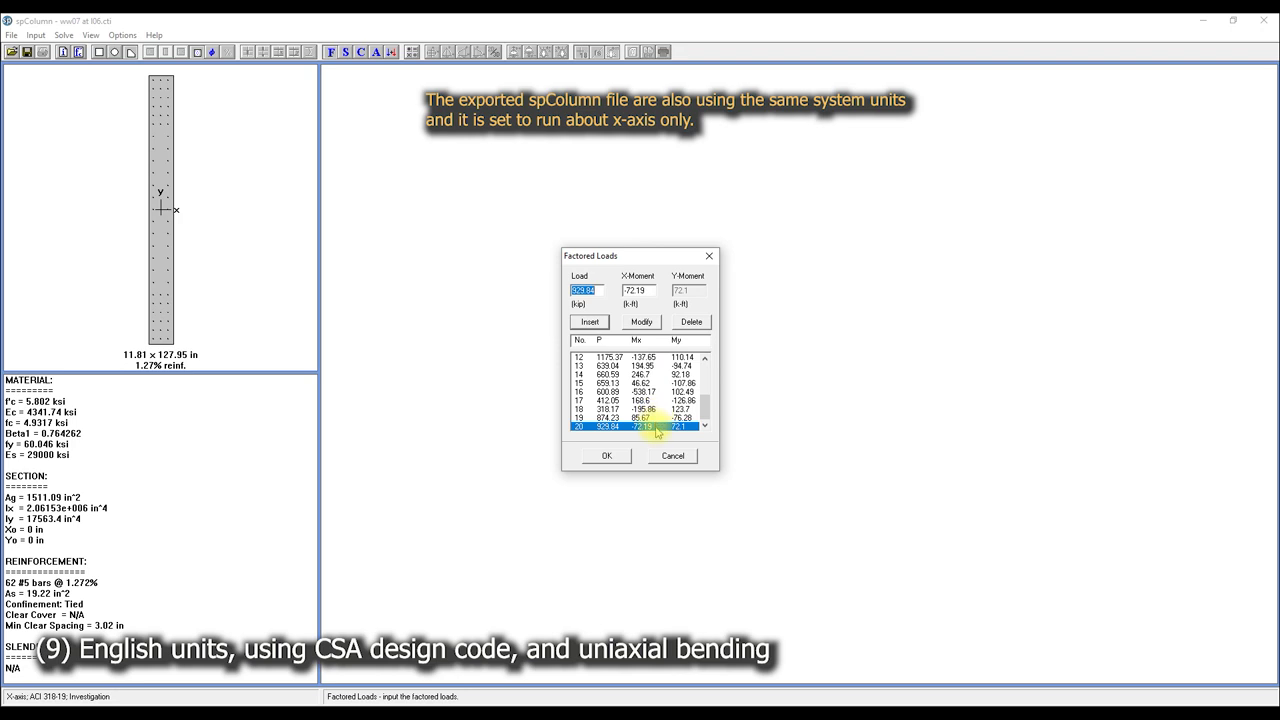
left_click(670, 453)
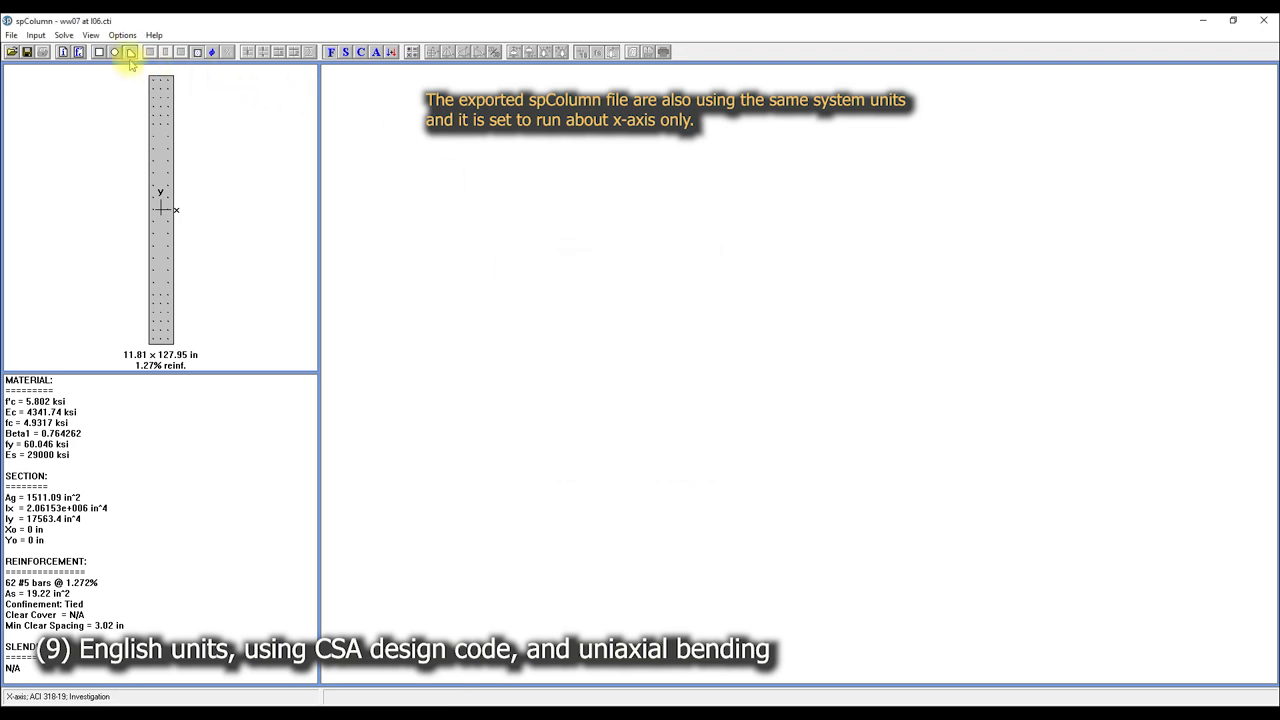
- Execute the section investigation and open the spResults report
left_click(63, 34)
left_click(508, 349)
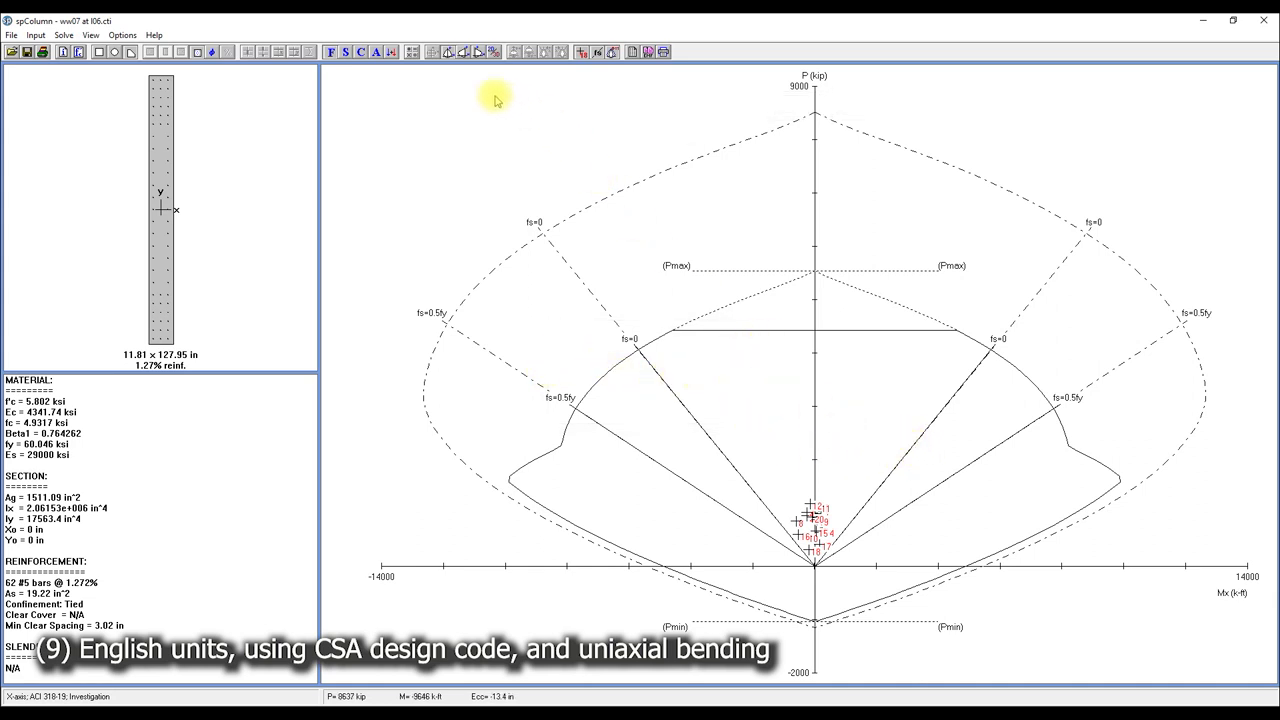
left_click(633, 51)
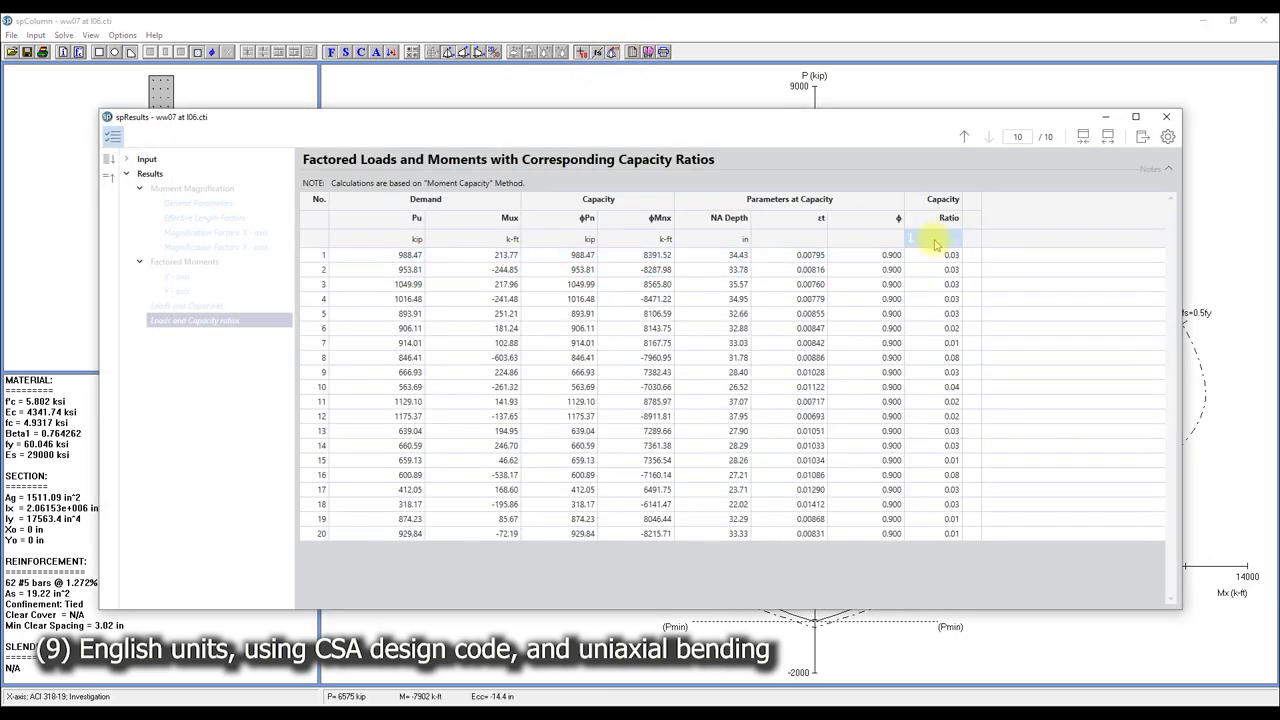
- Sort loads by capacity ratio descending (top 0.08), close spResults, and exit spColumn without saving
left_click(934, 240)
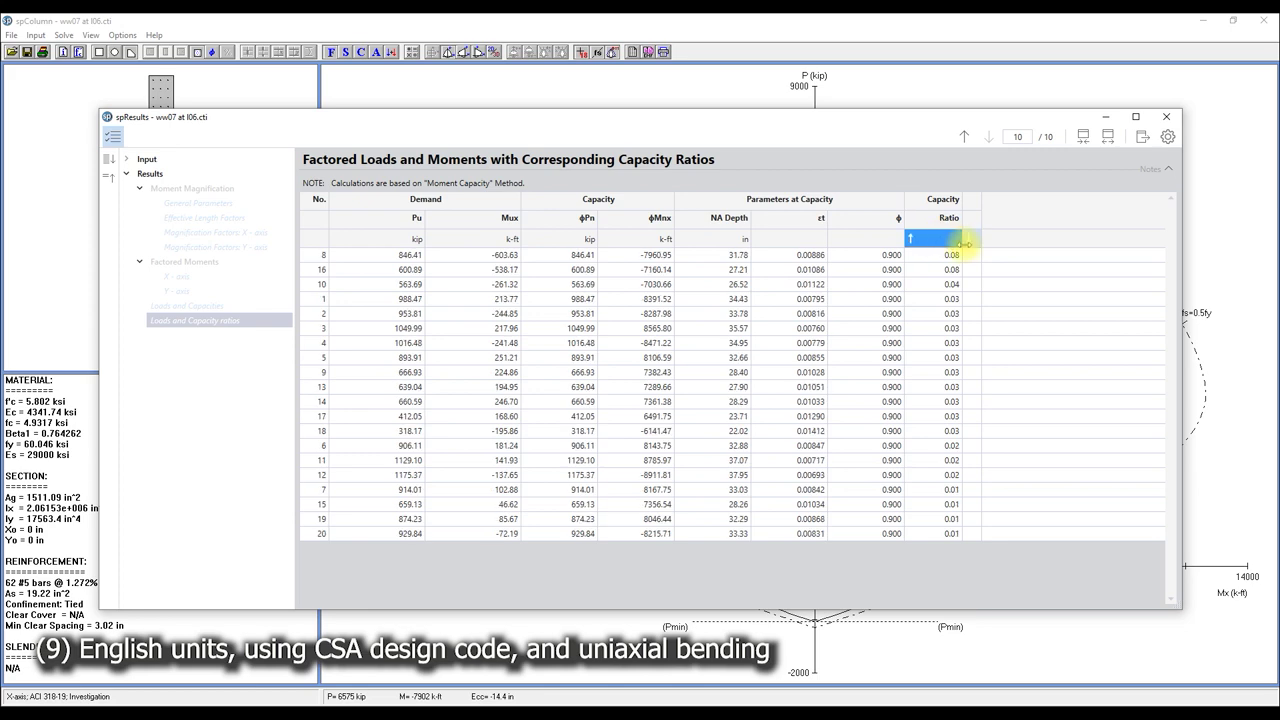
left_click(1175, 121)
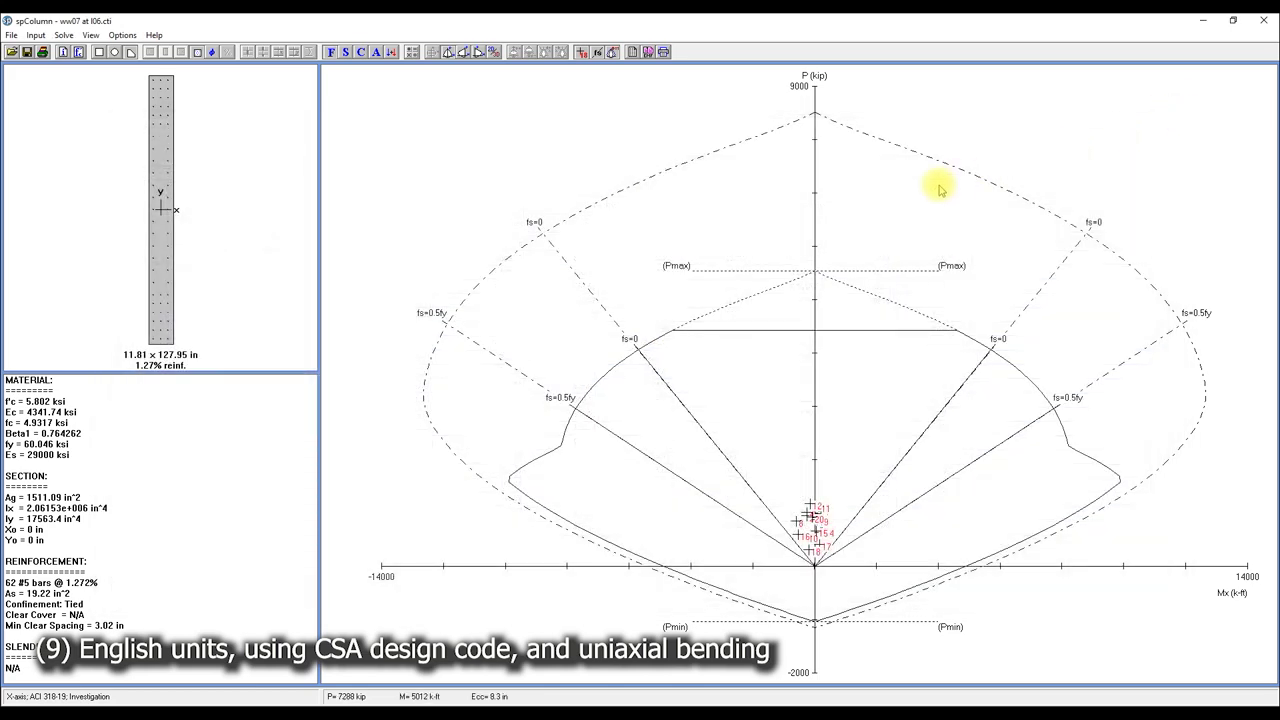
left_click(1264, 24)
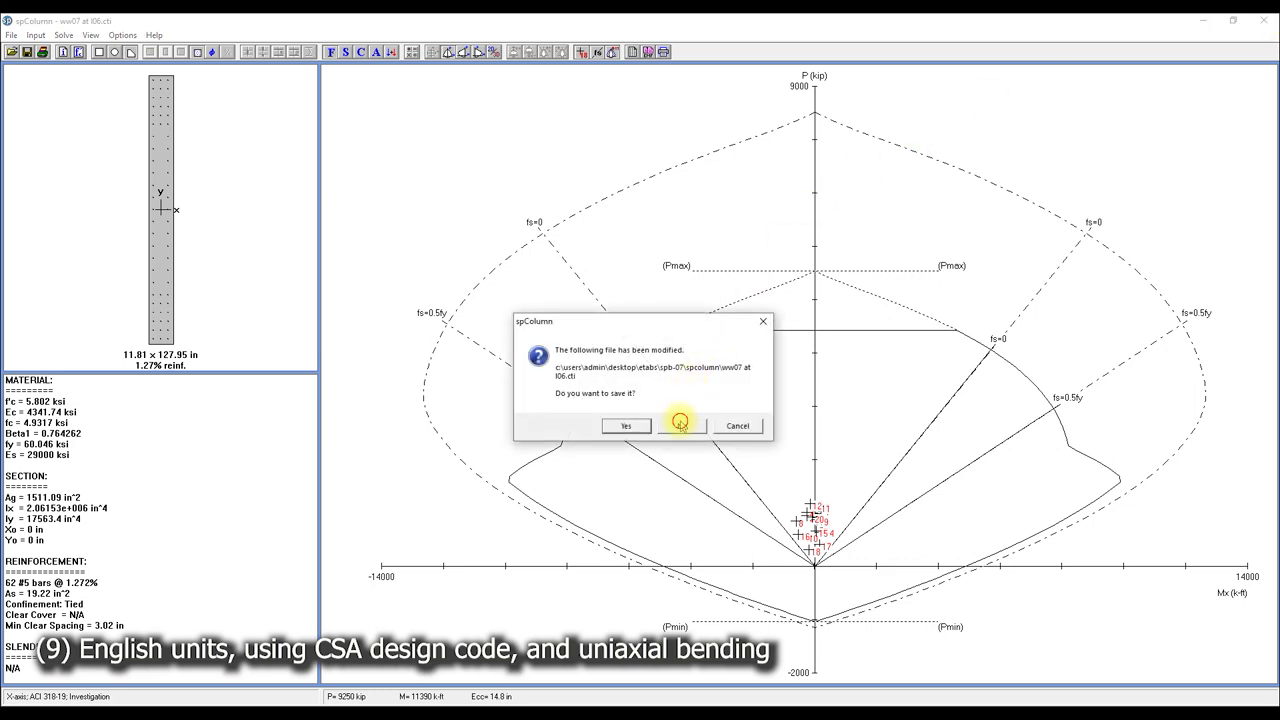
left_click(681, 423)
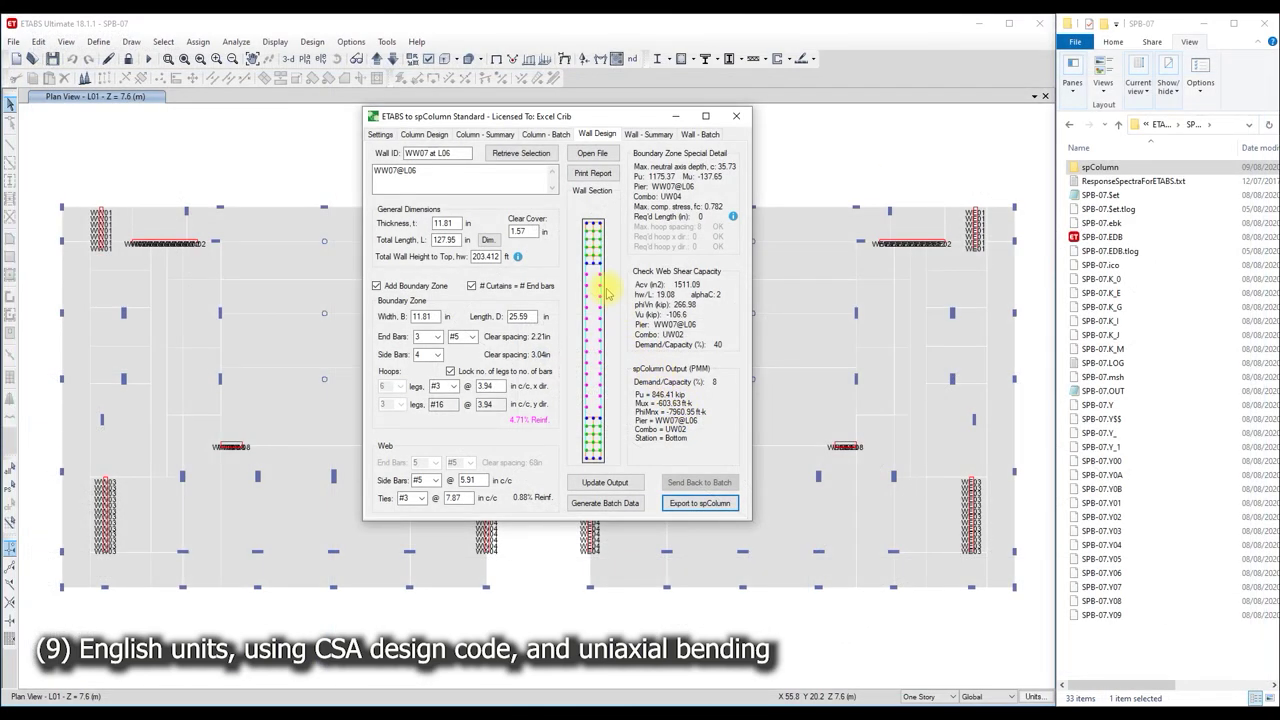
- Set the design code to CSA A23.3-19 in the project settings
left_click(381, 137)
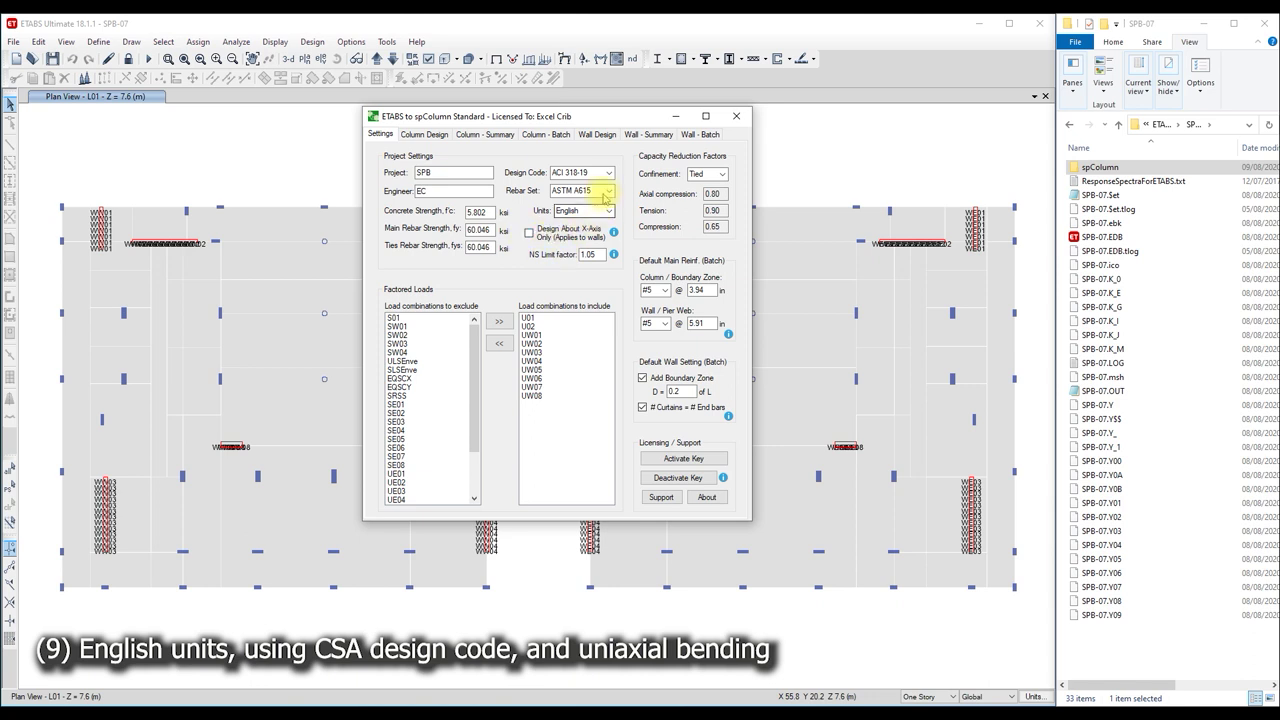
left_click(609, 173)
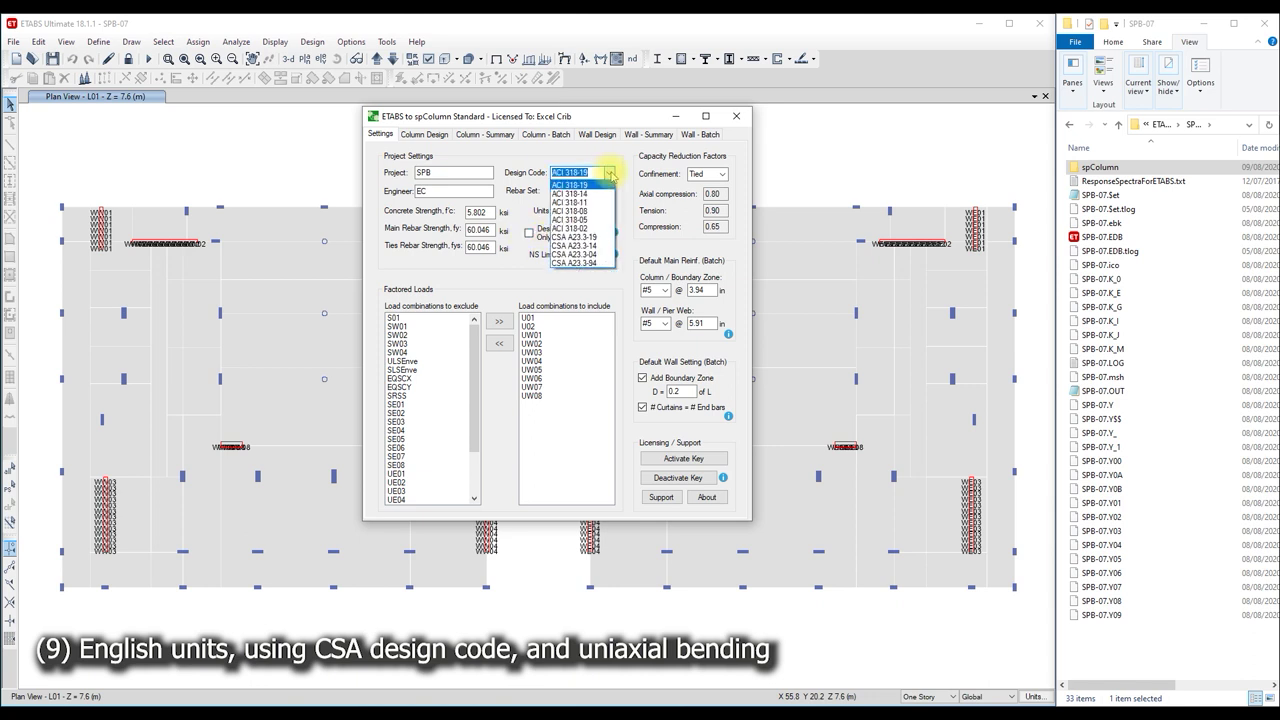
left_click(590, 236)
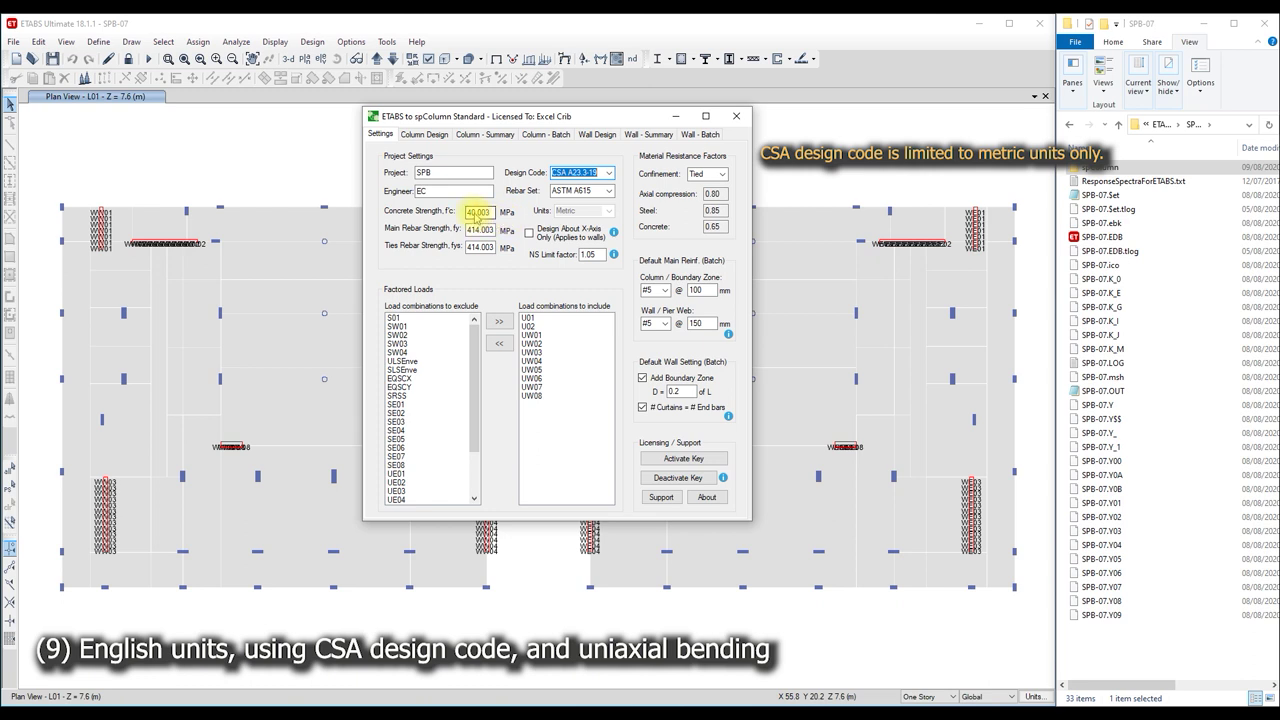
- Round f'c to 40 MPa and fy/fys to 414 MPa, and choose the CSA G30.18 rebar set
left_click_drag(476, 213, 540, 212)
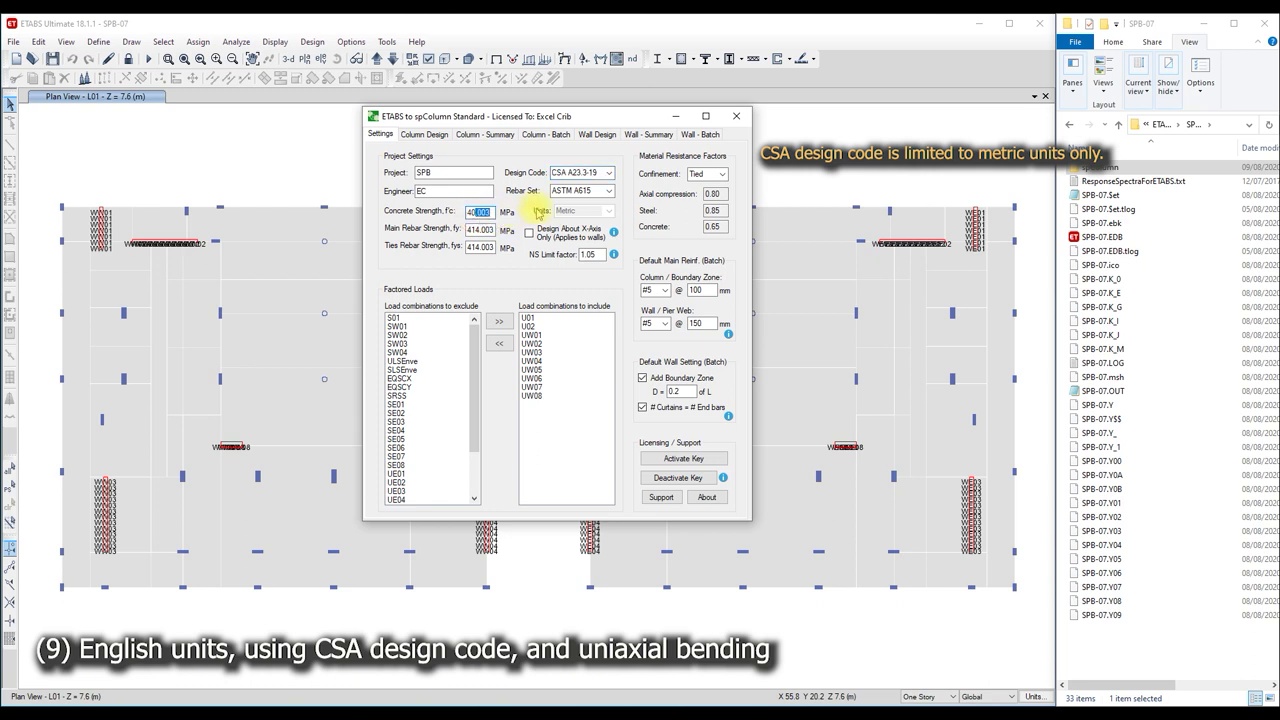
key("BackSpace")
left_click_drag(481, 232, 553, 231)
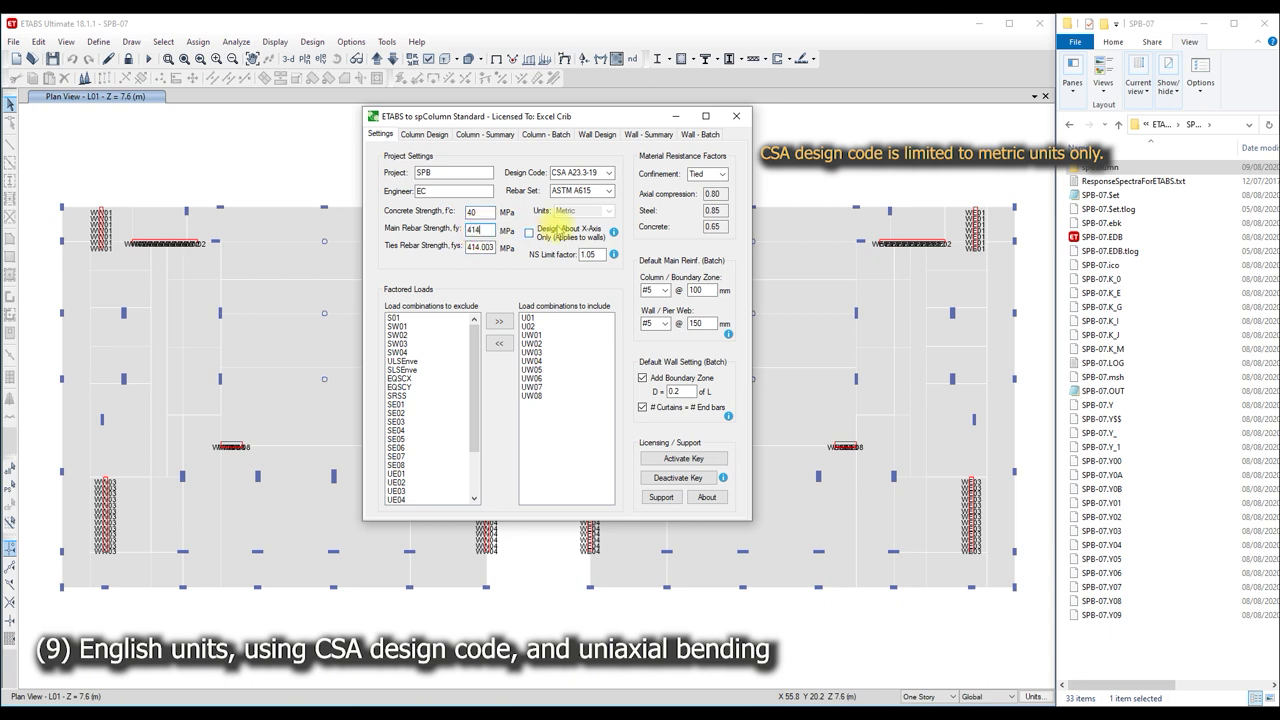
left_click(483, 249)
left_click_drag(480, 251, 520, 255)
key("Delete")
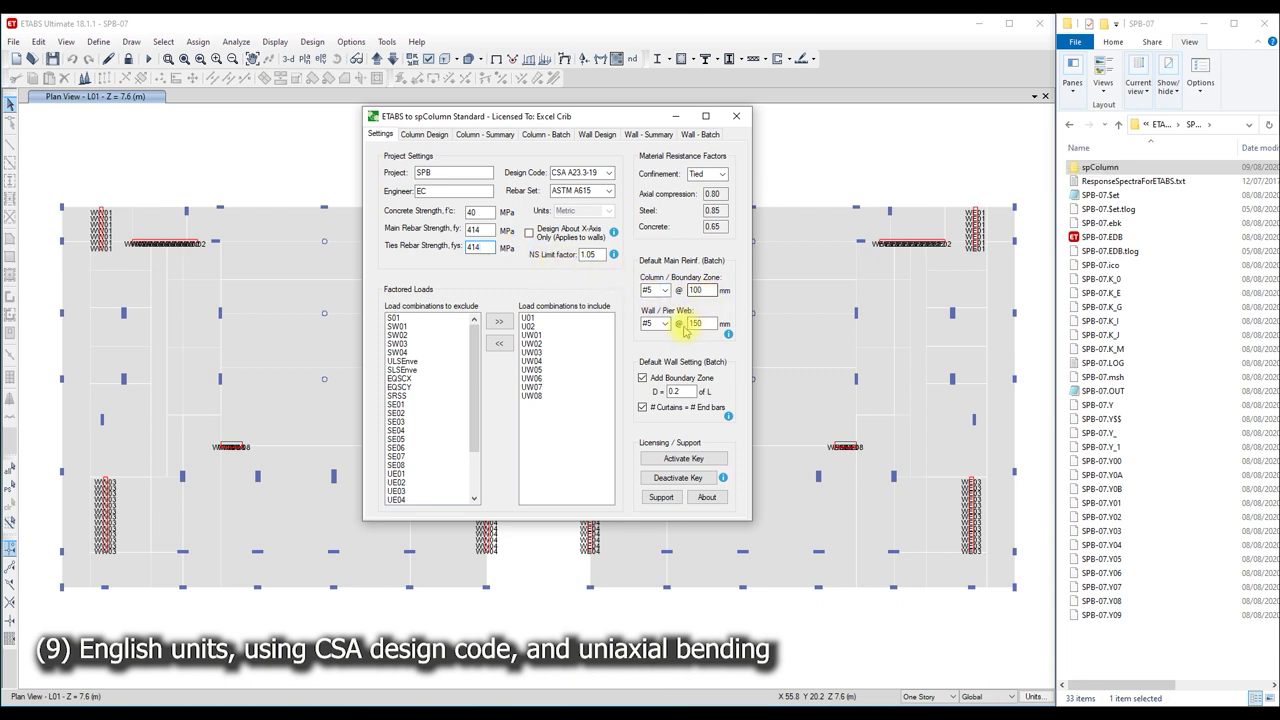
left_click(600, 190)
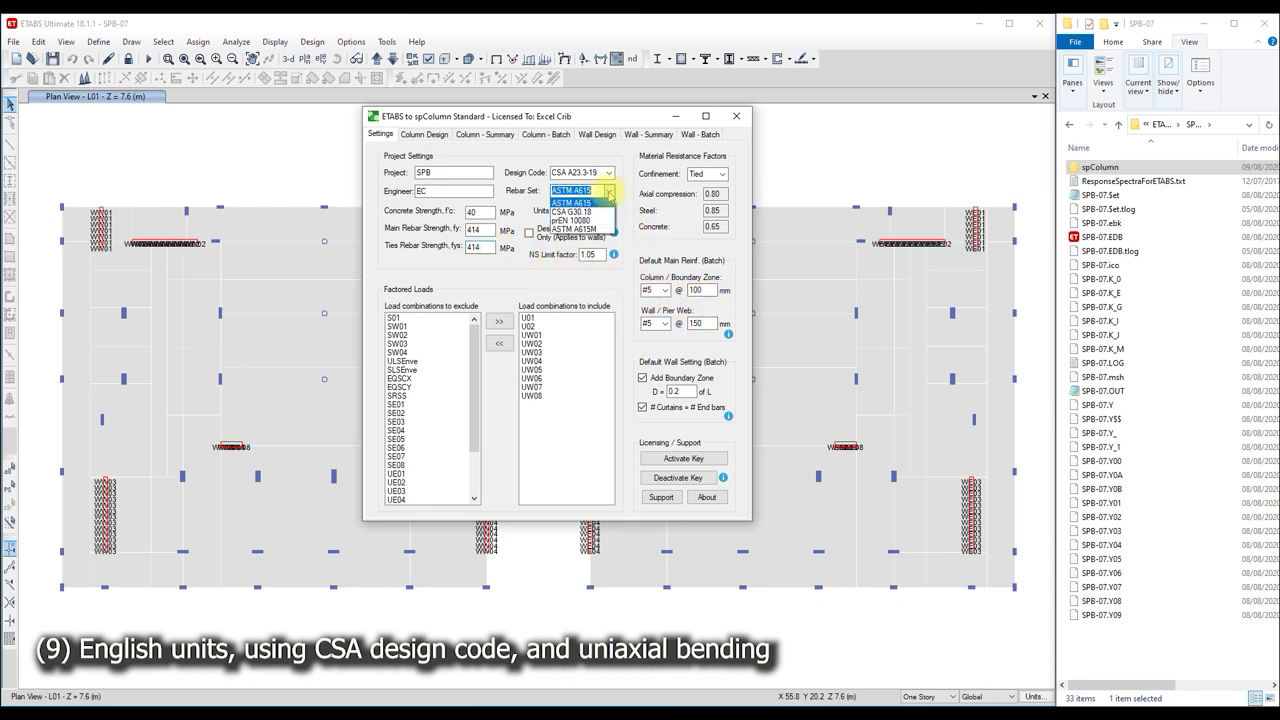
left_click(580, 211)
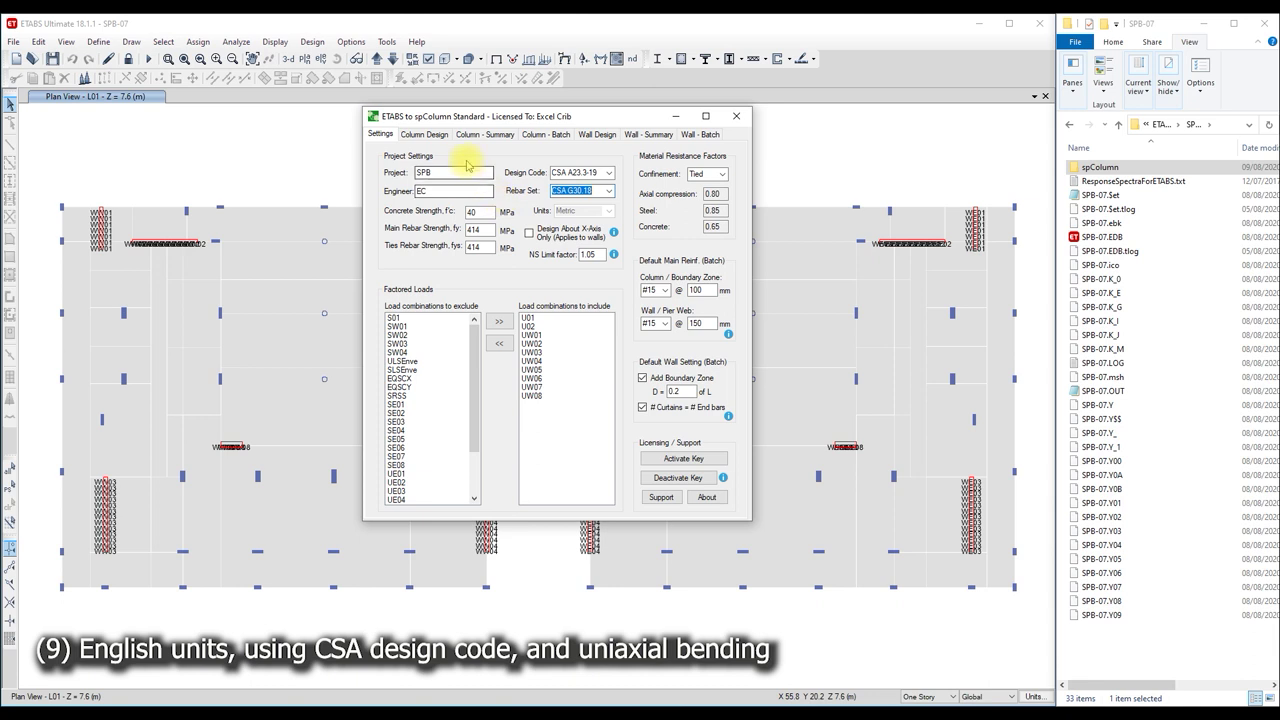
- Run the CSA wall design for WW07 at L06 and print its report to PDF-XChange Standard
left_click(596, 135)
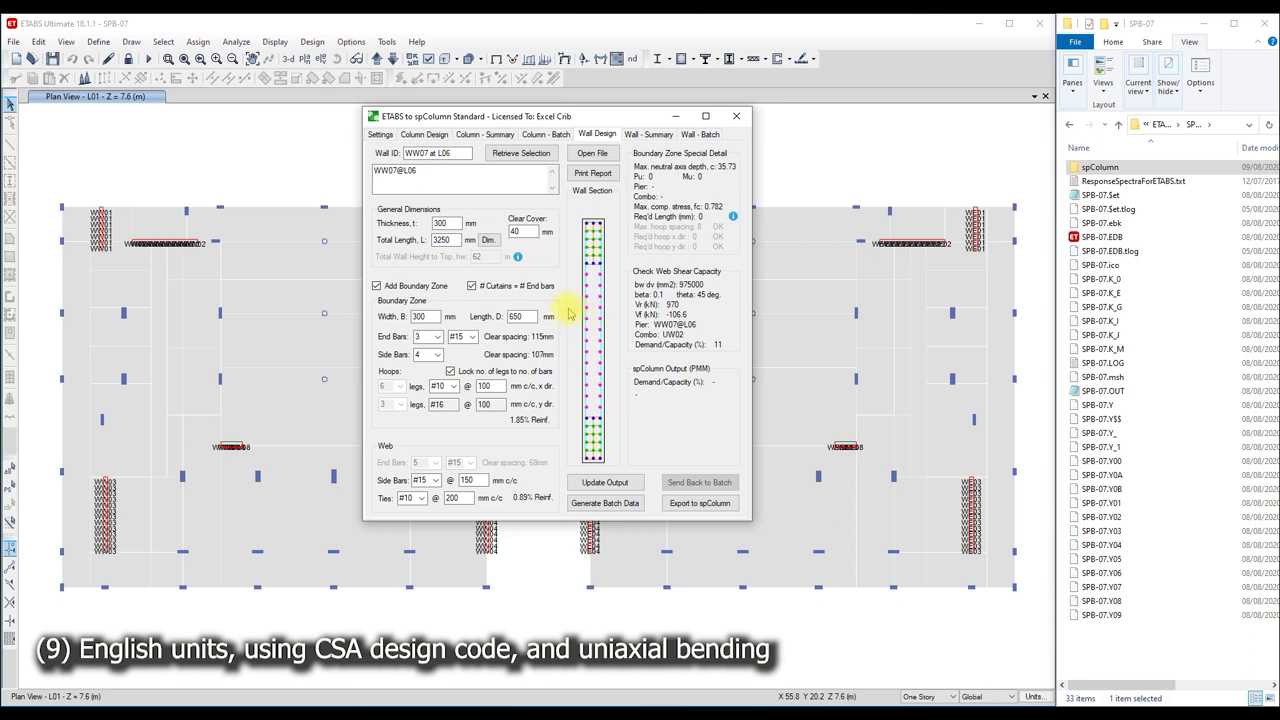
left_click(604, 482)
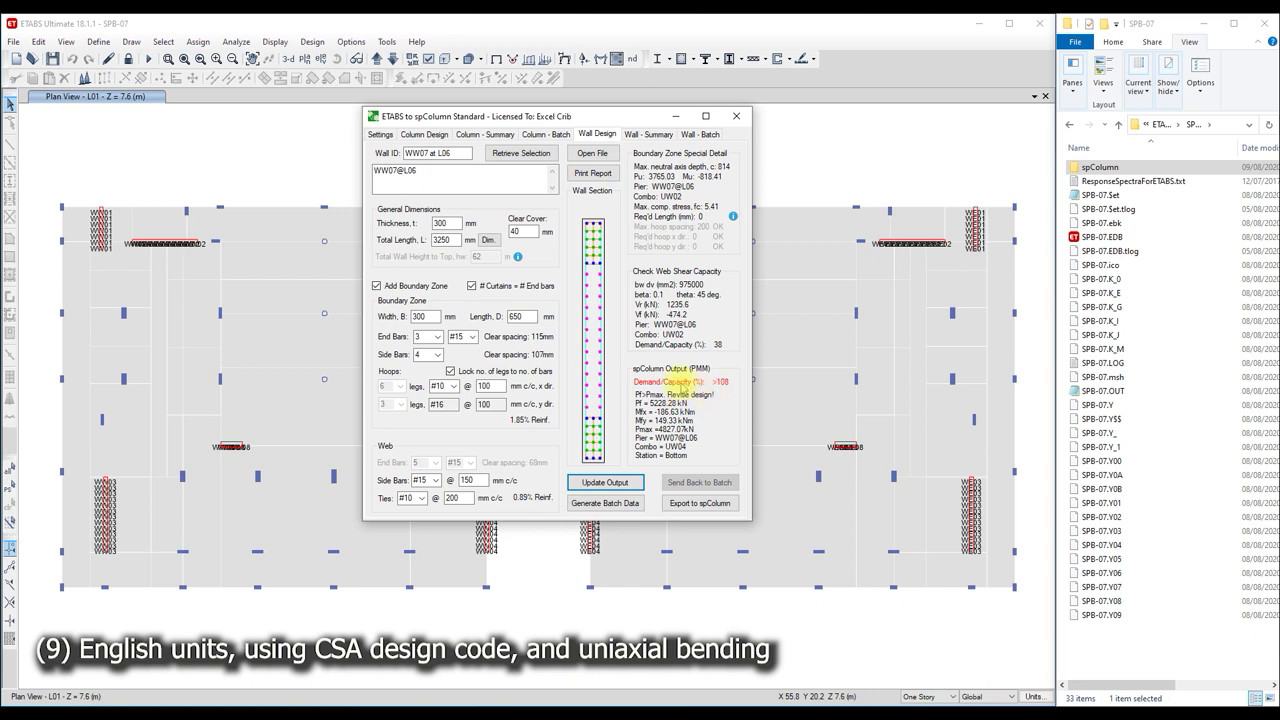
left_click(592, 173)
left_click(700, 375)
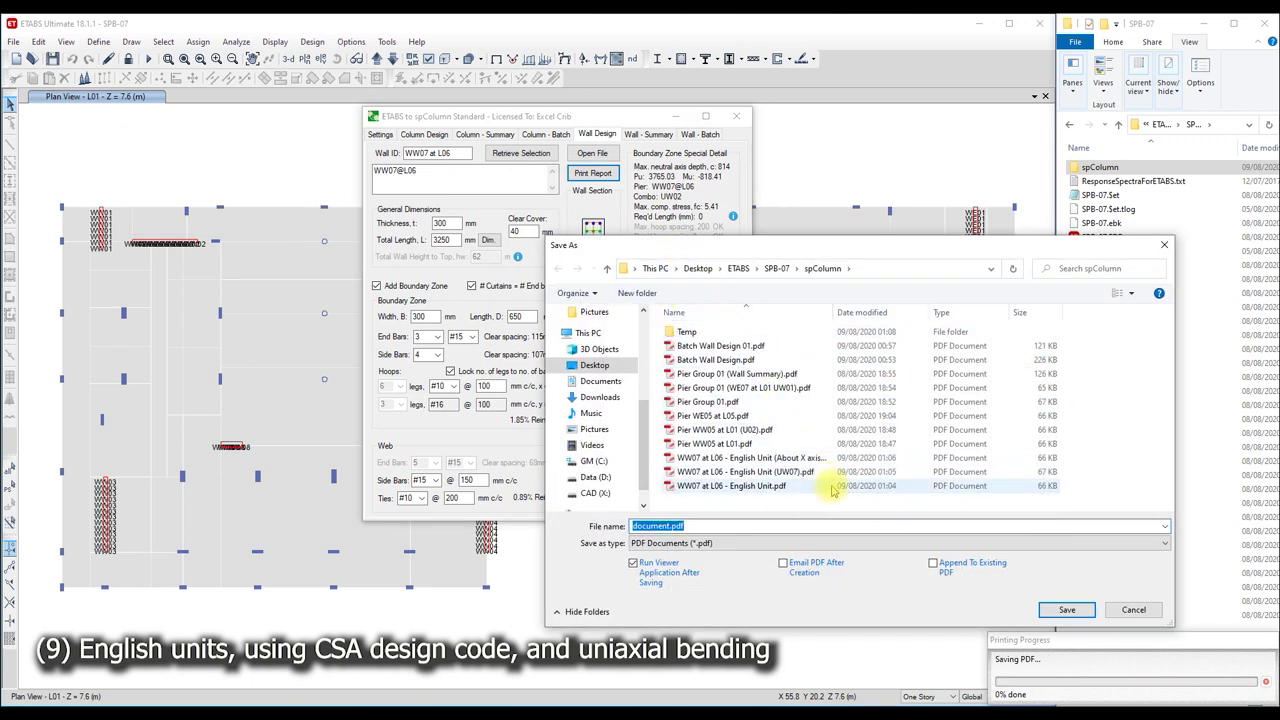
mouse_move(745, 458)
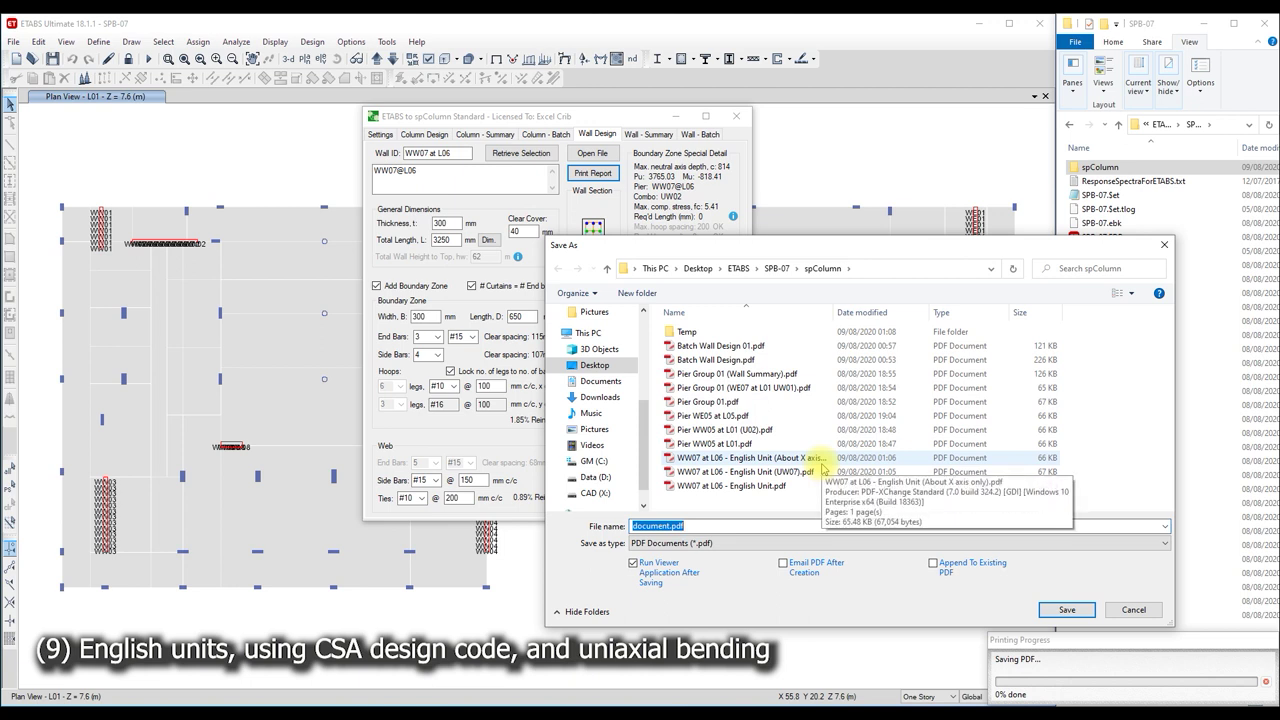
- Save the report PDF under the WW07 file name with 'English' replaced by 'Metric'
left_click(735, 486)
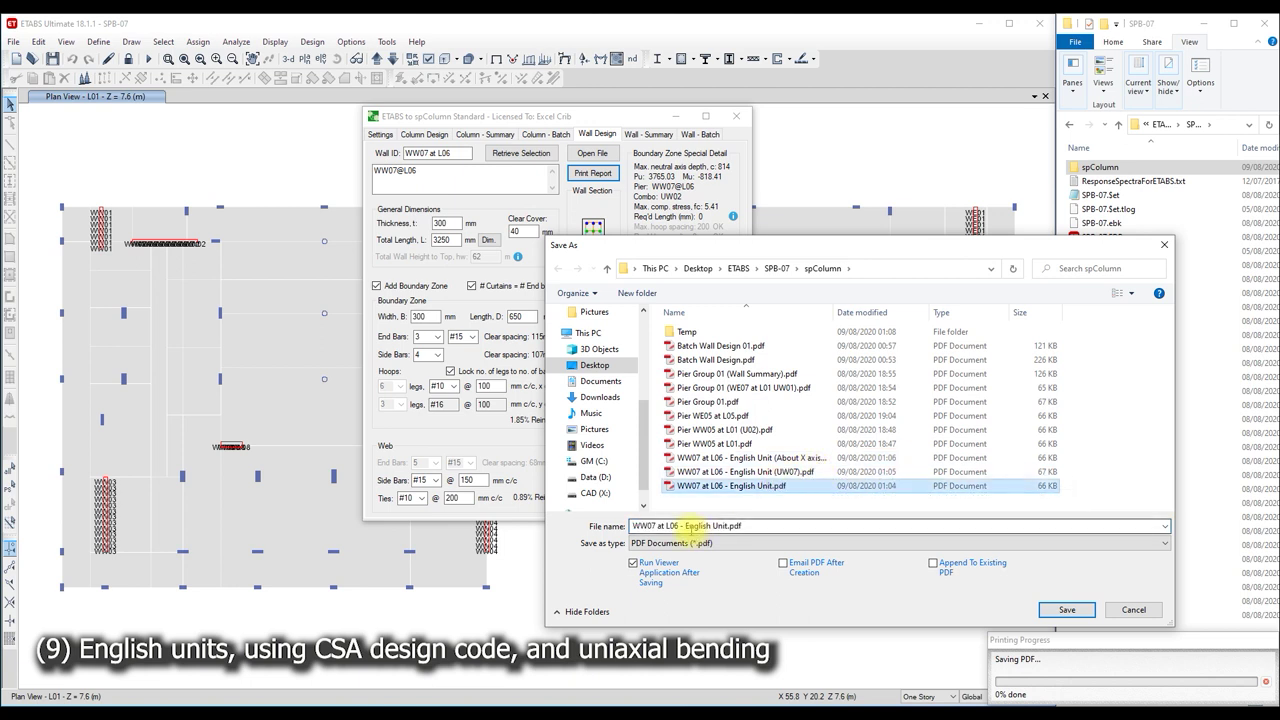
double_click(688, 524)
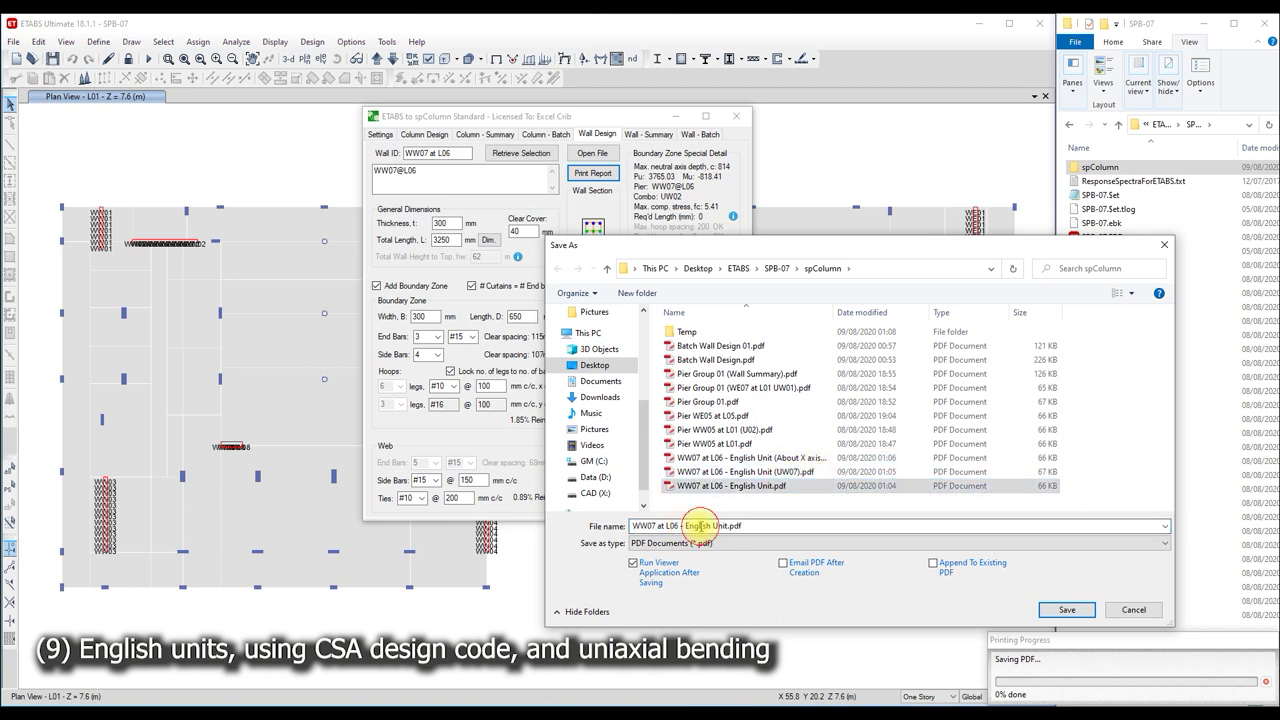
type("Metric")
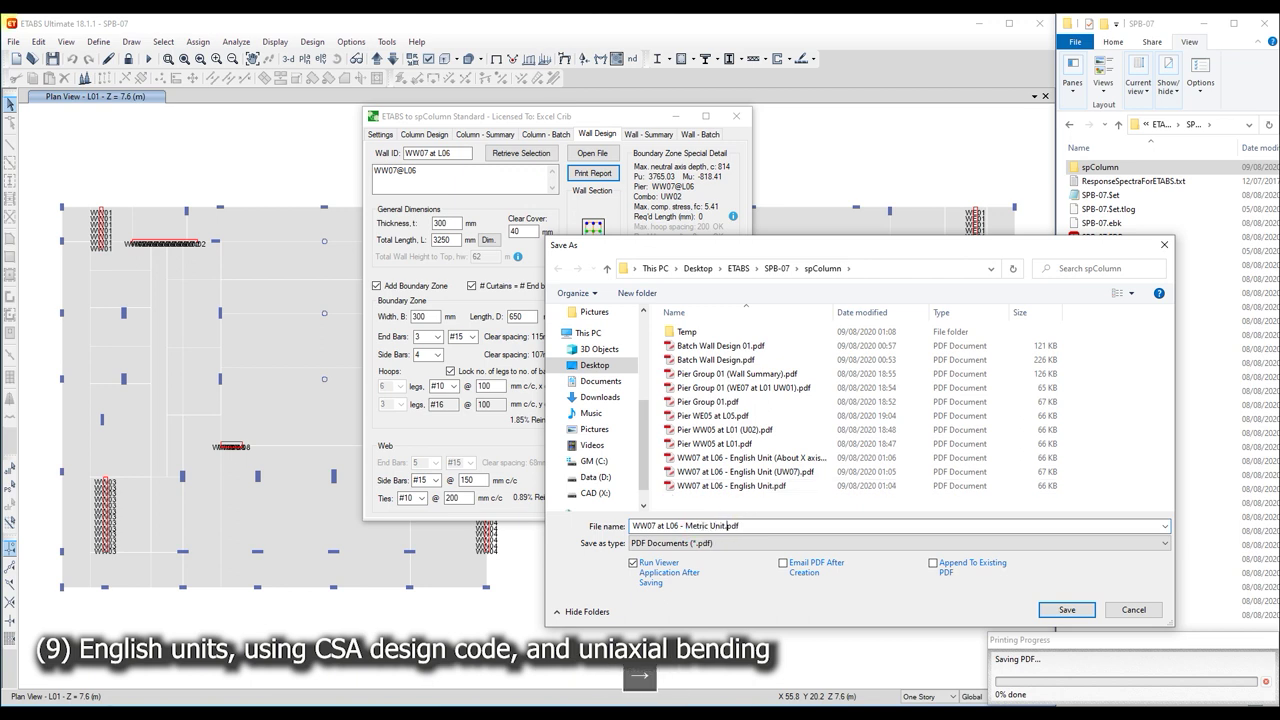
type("  - C")
key("Return")
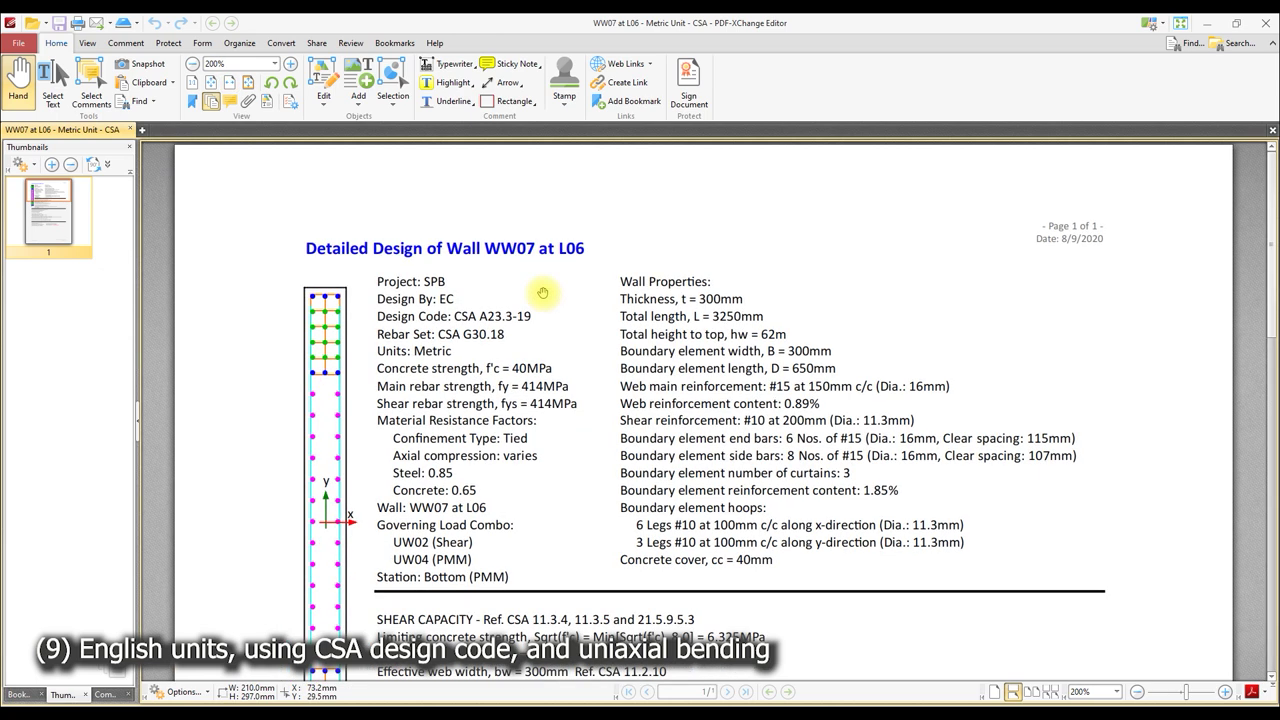
- Read through the CSA report results (D/C >1.08, Not OK) and close PDF-XChange Editor
scroll(542, 292, "down", 1)
scroll(557, 328, "down", 1)
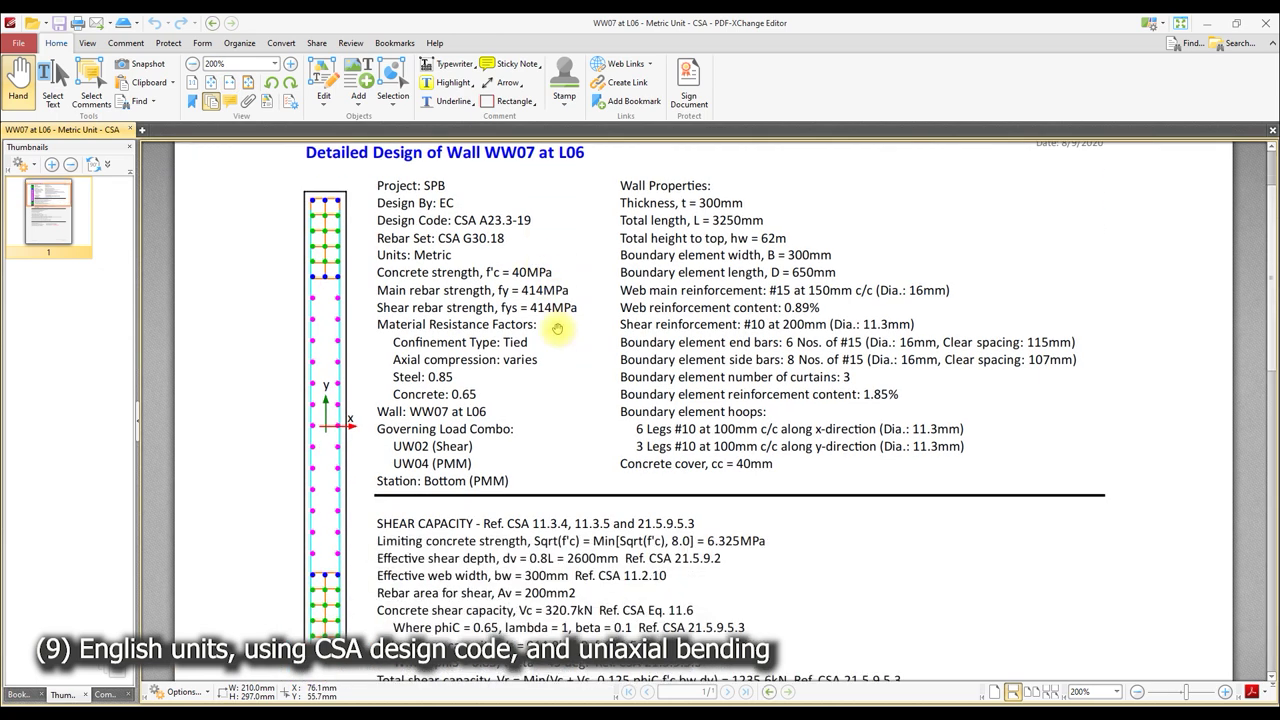
scroll(557, 328, "down", 1)
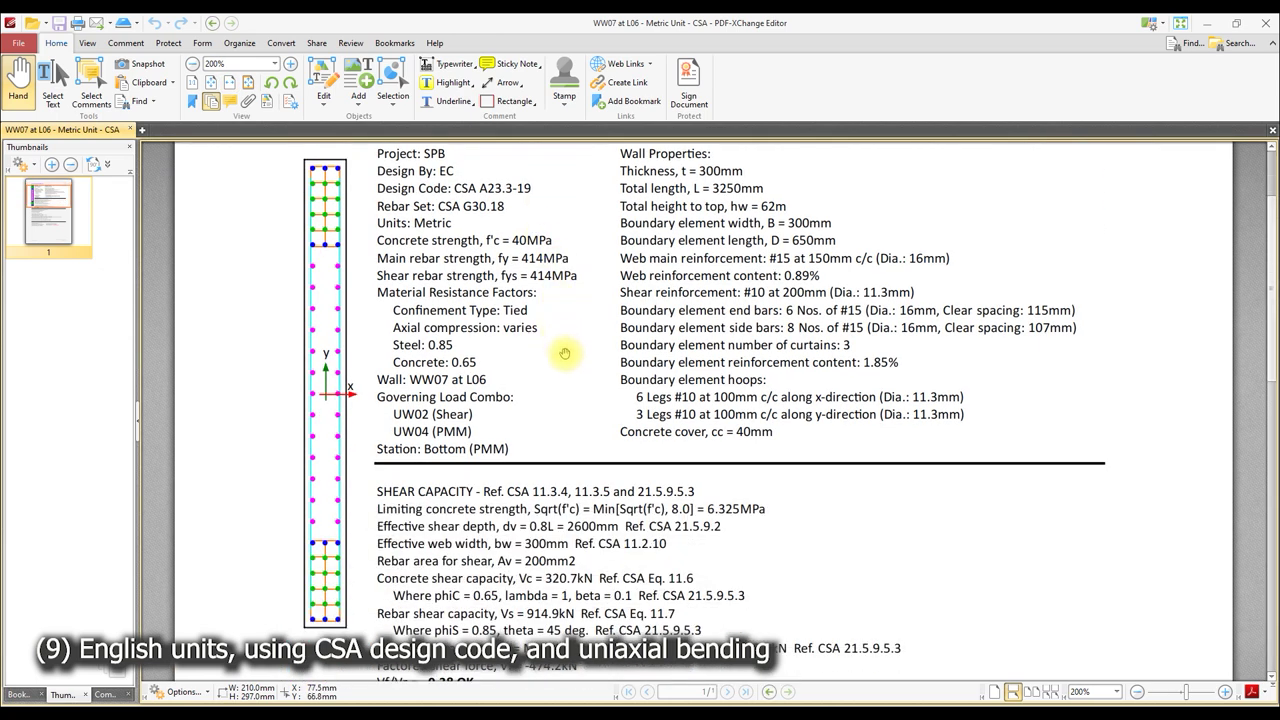
scroll(640, 372, "down", 2)
scroll(643, 385, "down", 2)
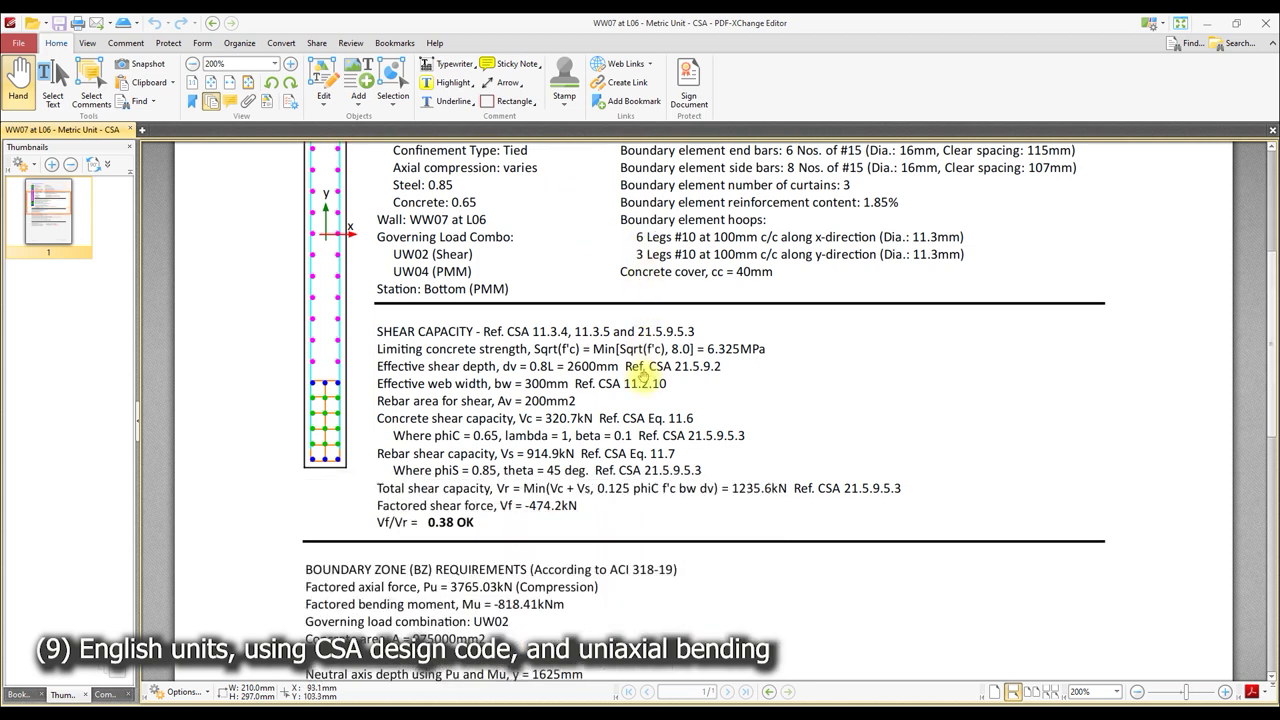
scroll(645, 455, "down", 1)
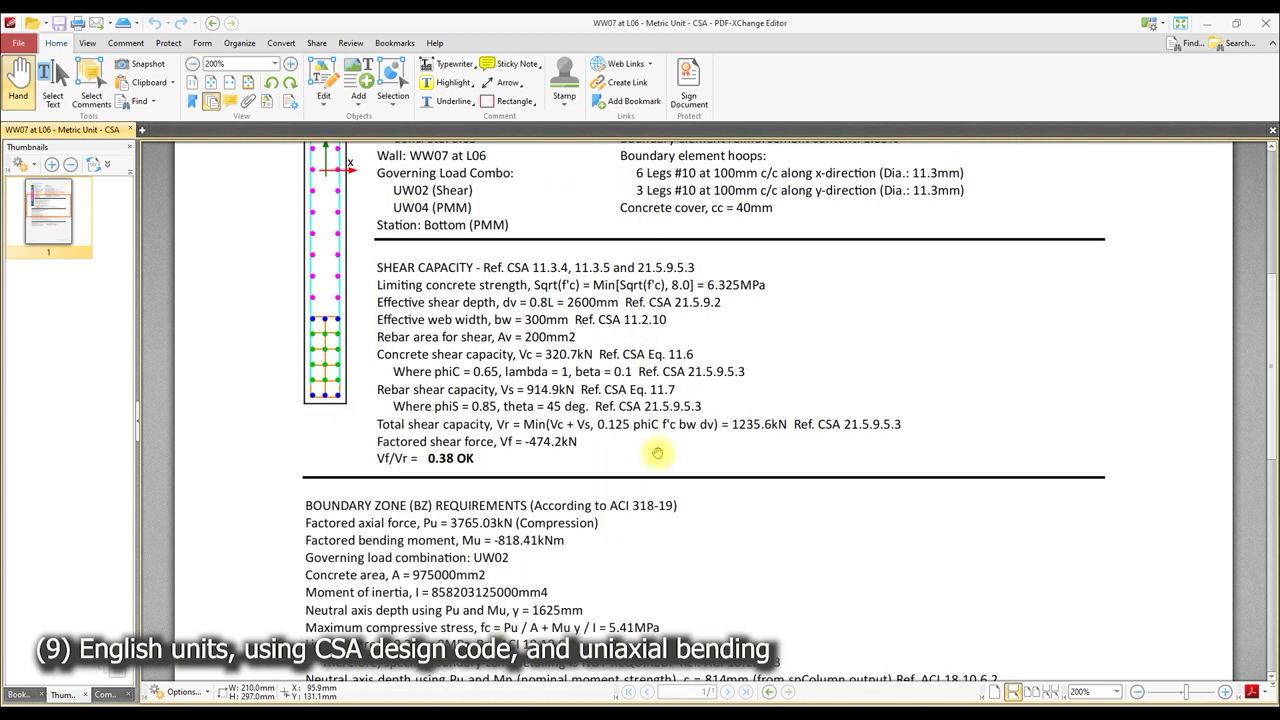
scroll(655, 453, "down", 1)
scroll(657, 453, "down", 1)
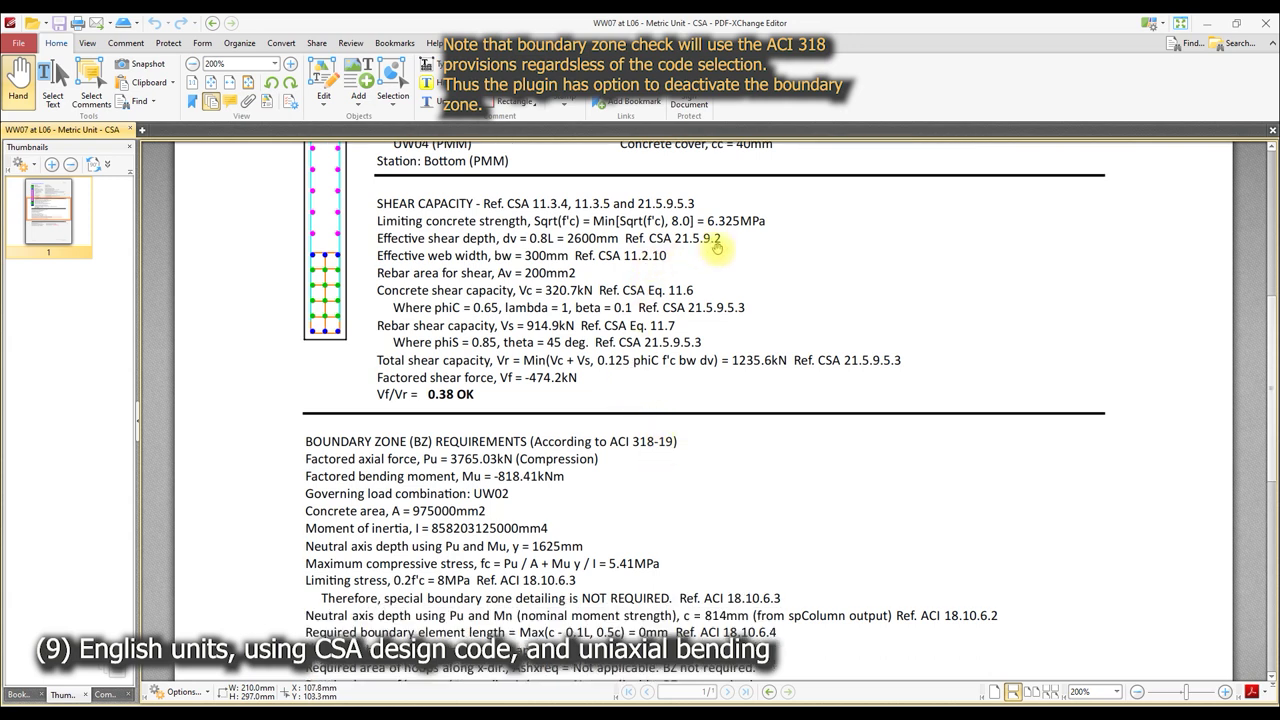
scroll(692, 312, "down", 3)
scroll(692, 316, "down", 1)
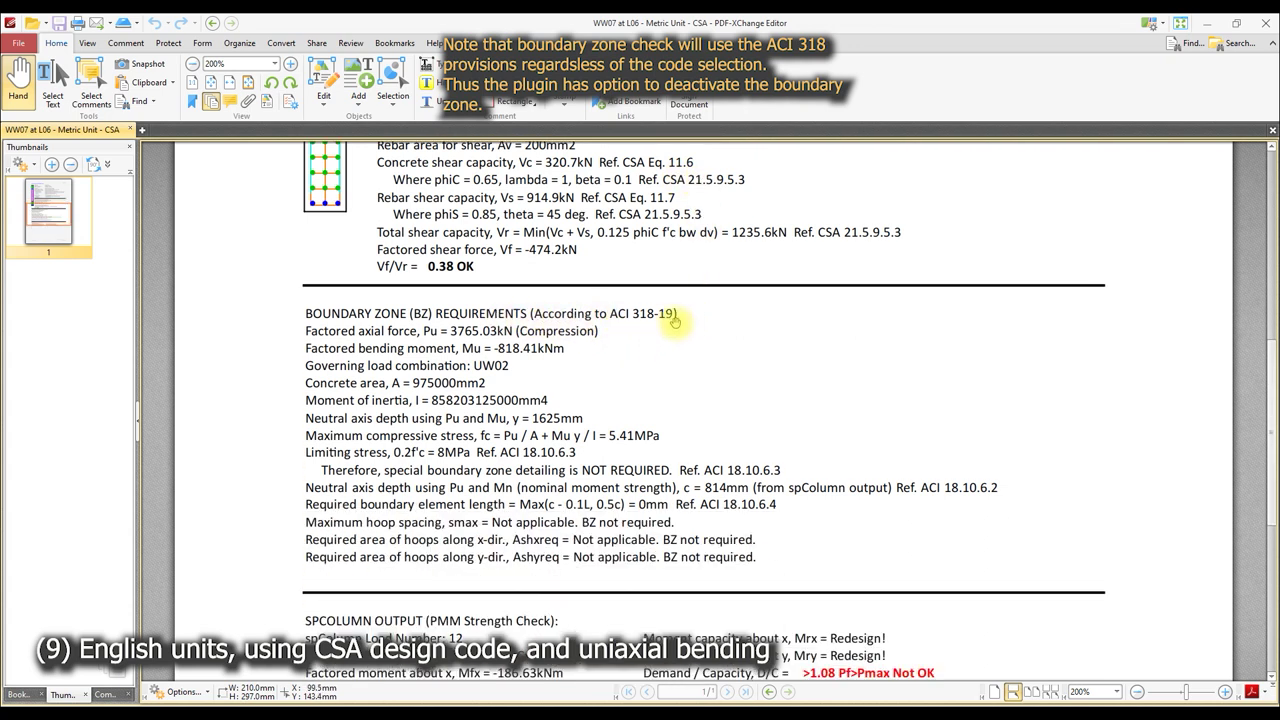
scroll(676, 320, "down", 3)
scroll(676, 320, "down", 1)
scroll(676, 320, "down", 2)
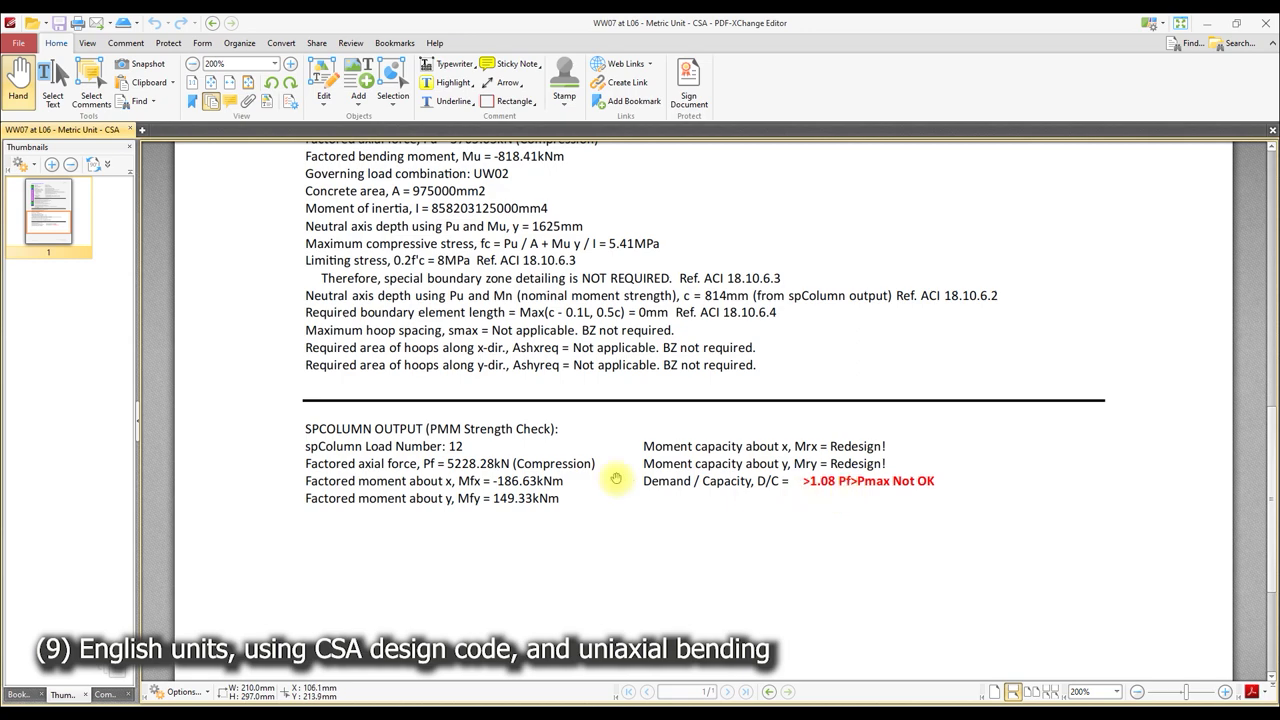
left_click(1267, 23)
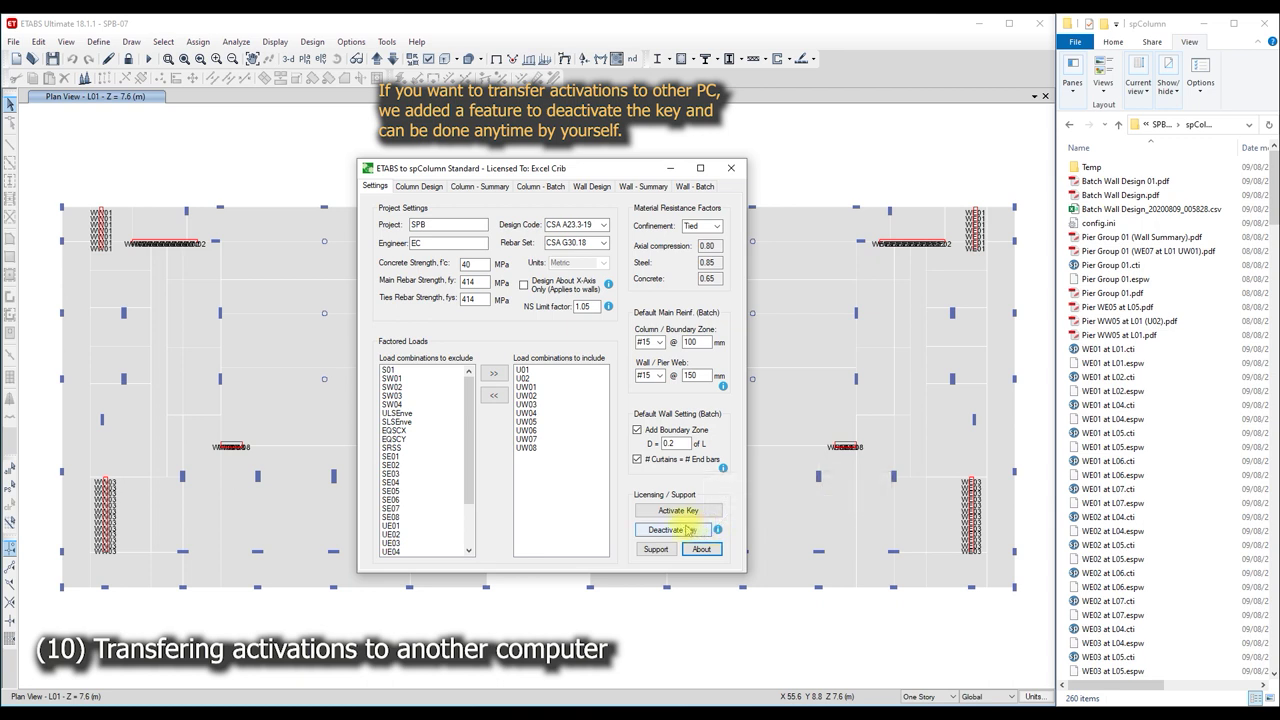
- Deactivate the licence using the pasted security key, then acknowledge the success and closing messages
left_click(686, 529)
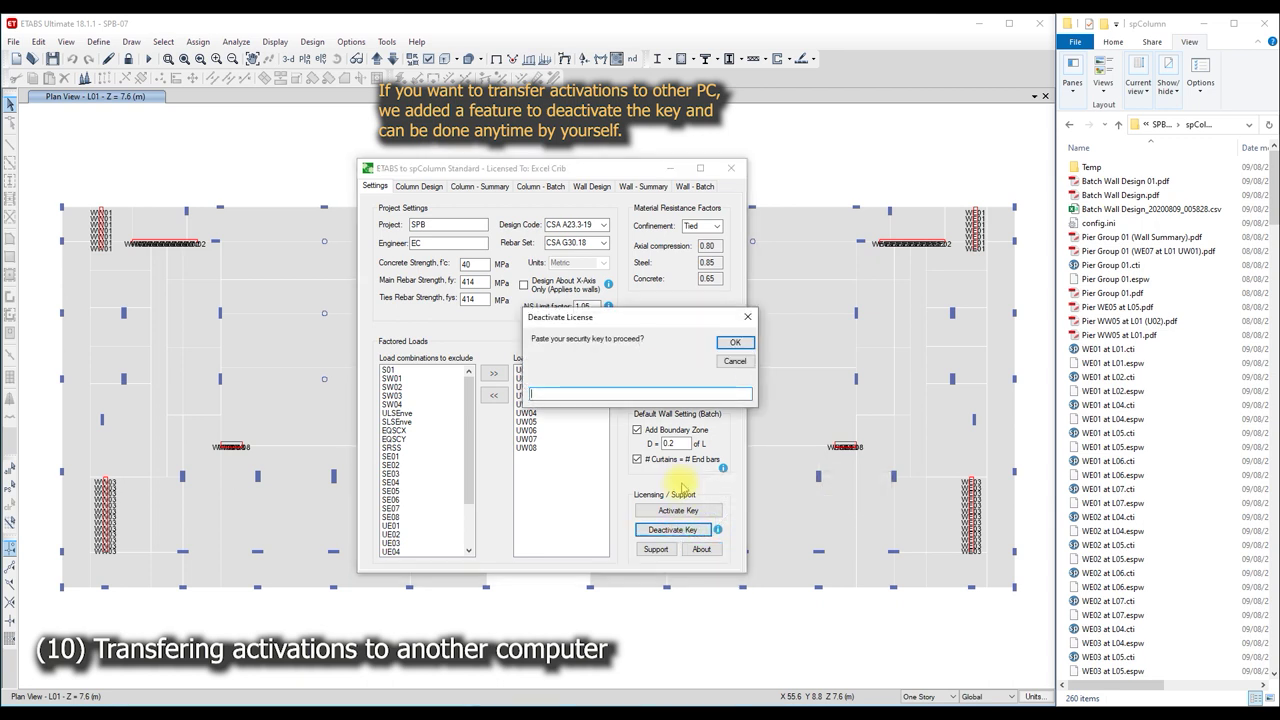
right_click(566, 394)
left_click(598, 440)
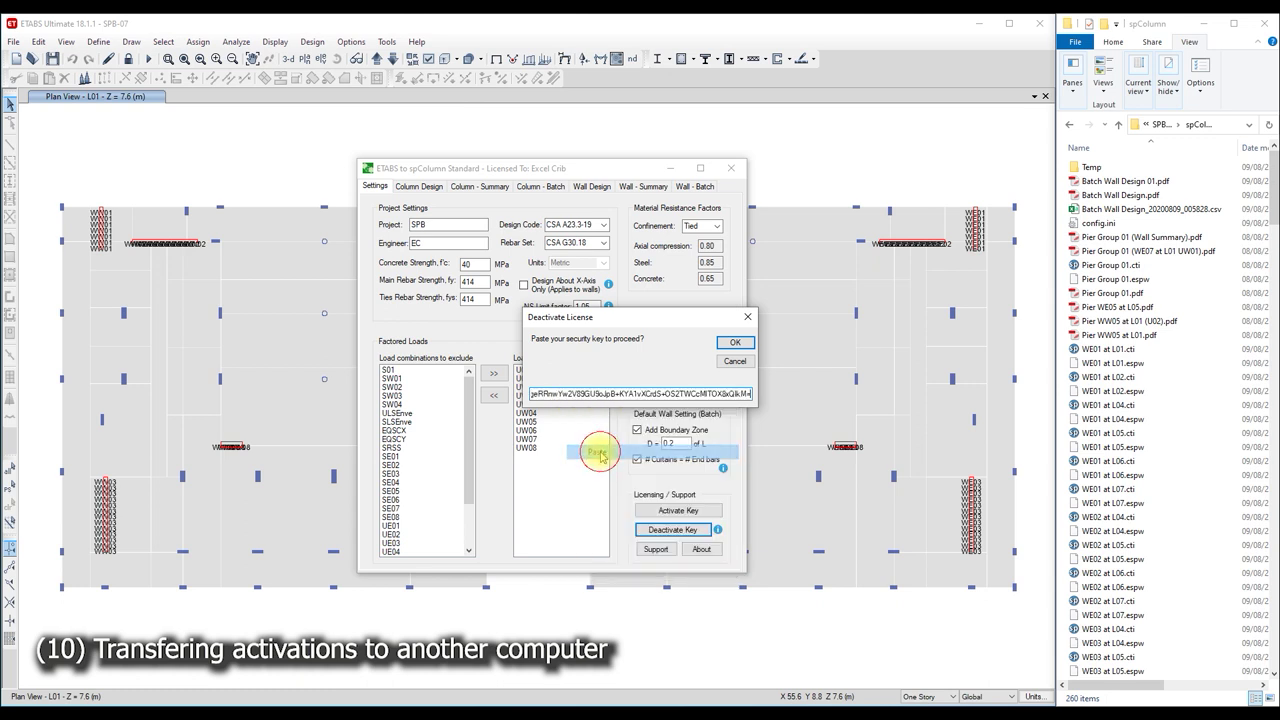
left_click(733, 342)
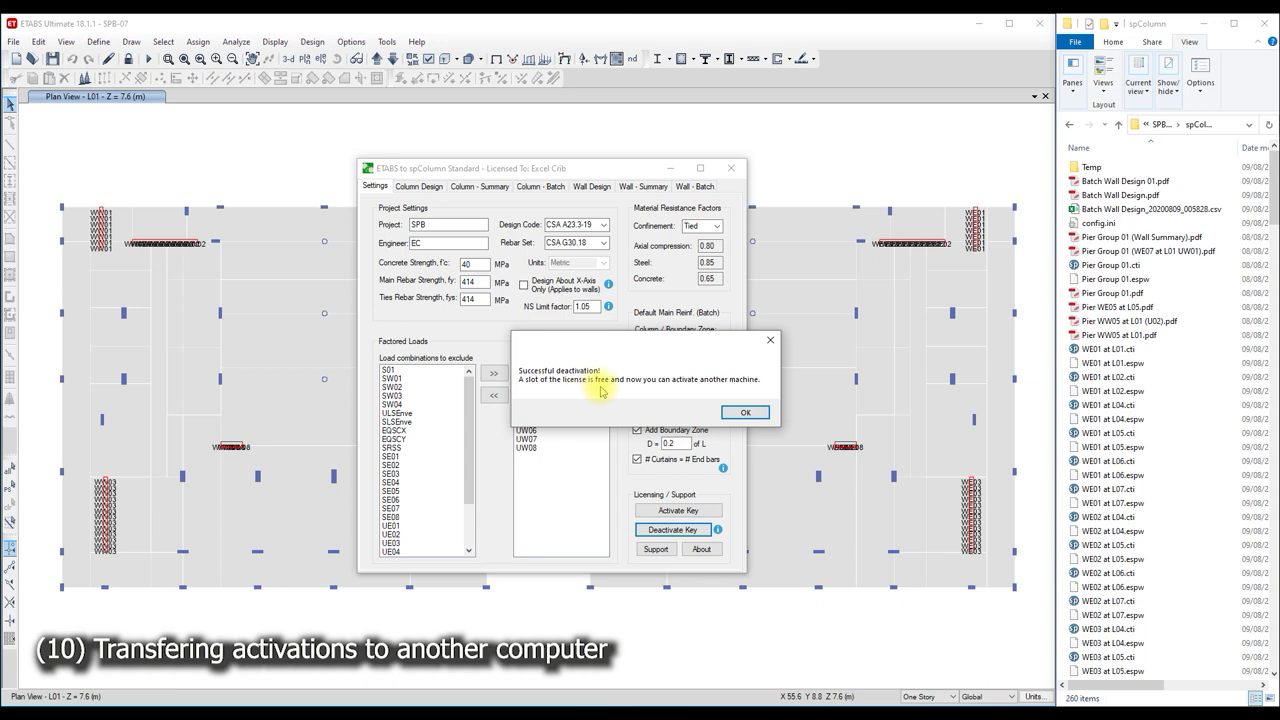
left_click(740, 412)
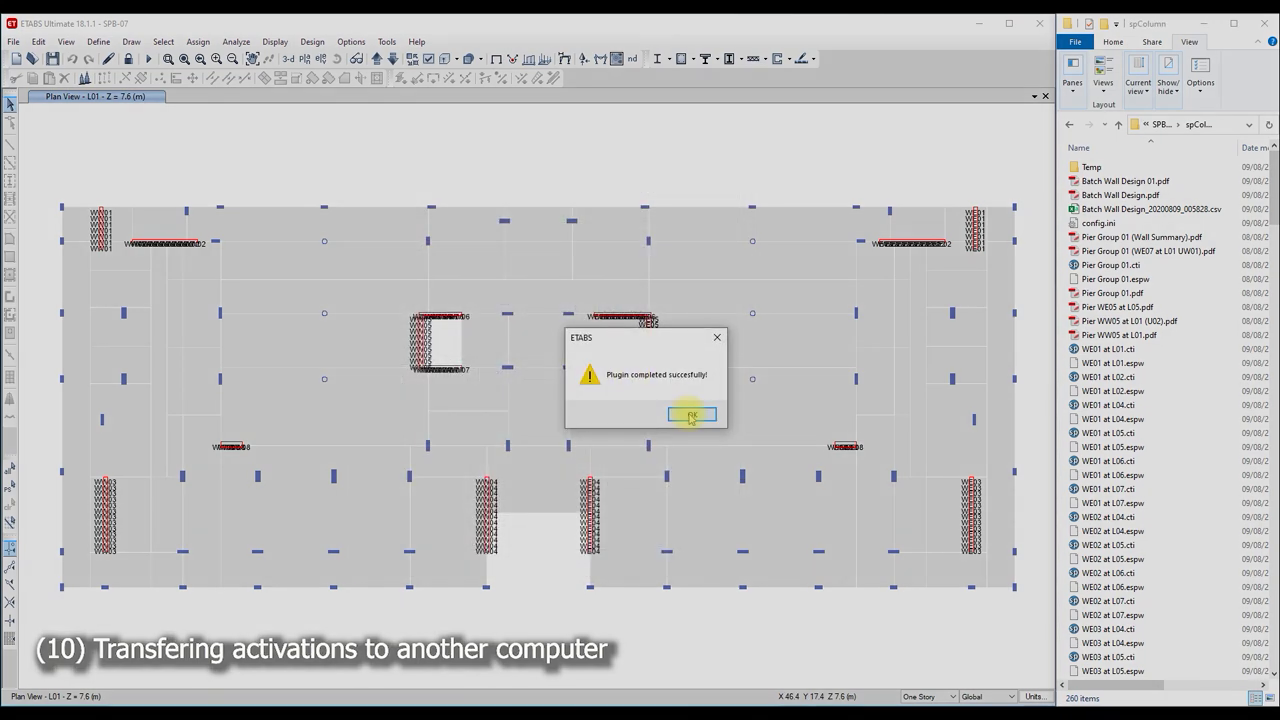
left_click(690, 413)
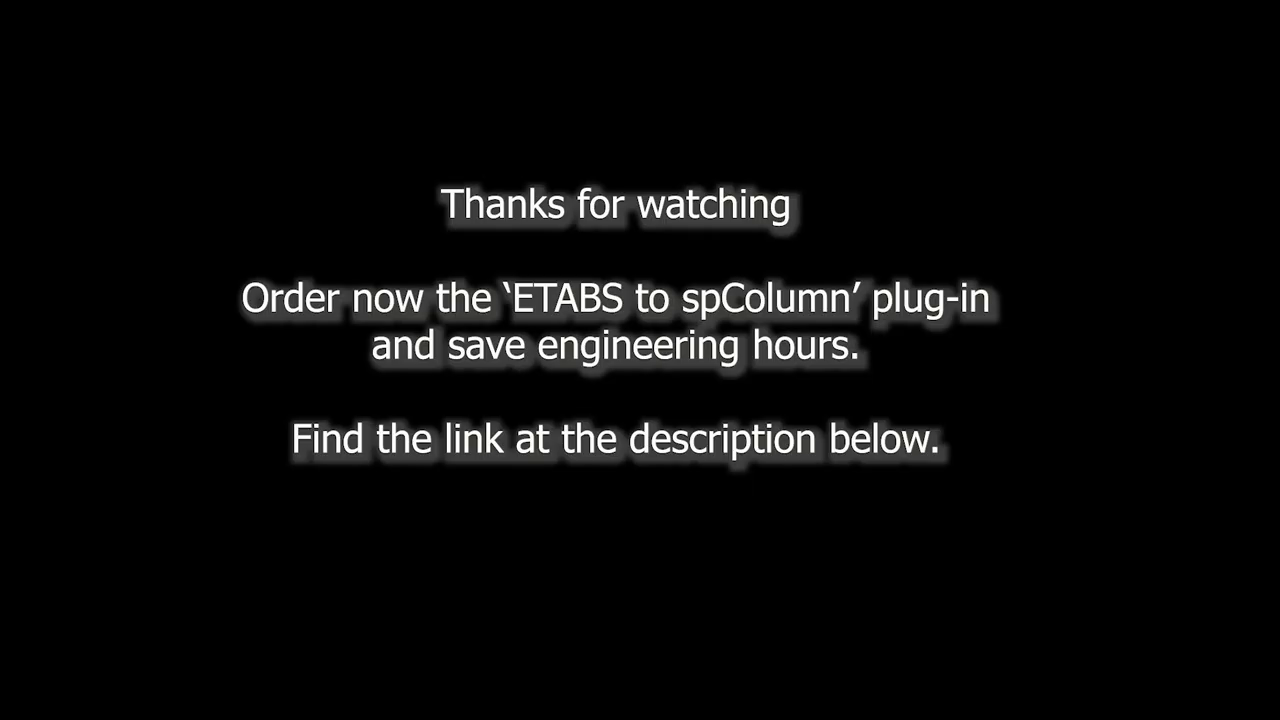